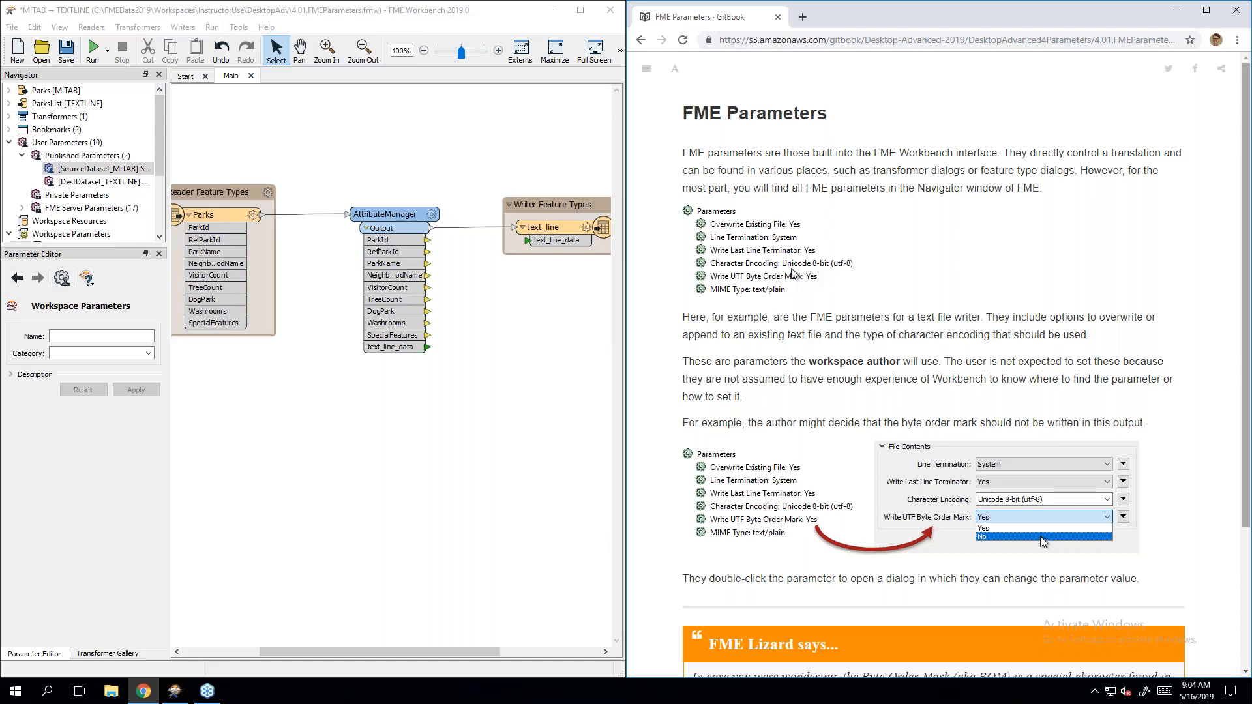
Step: Expand the ParksList [TEXTLINE] writer and widen the Navigator to read Character Encoding and Write UTF Byte Order Mark
left_click(10, 143)
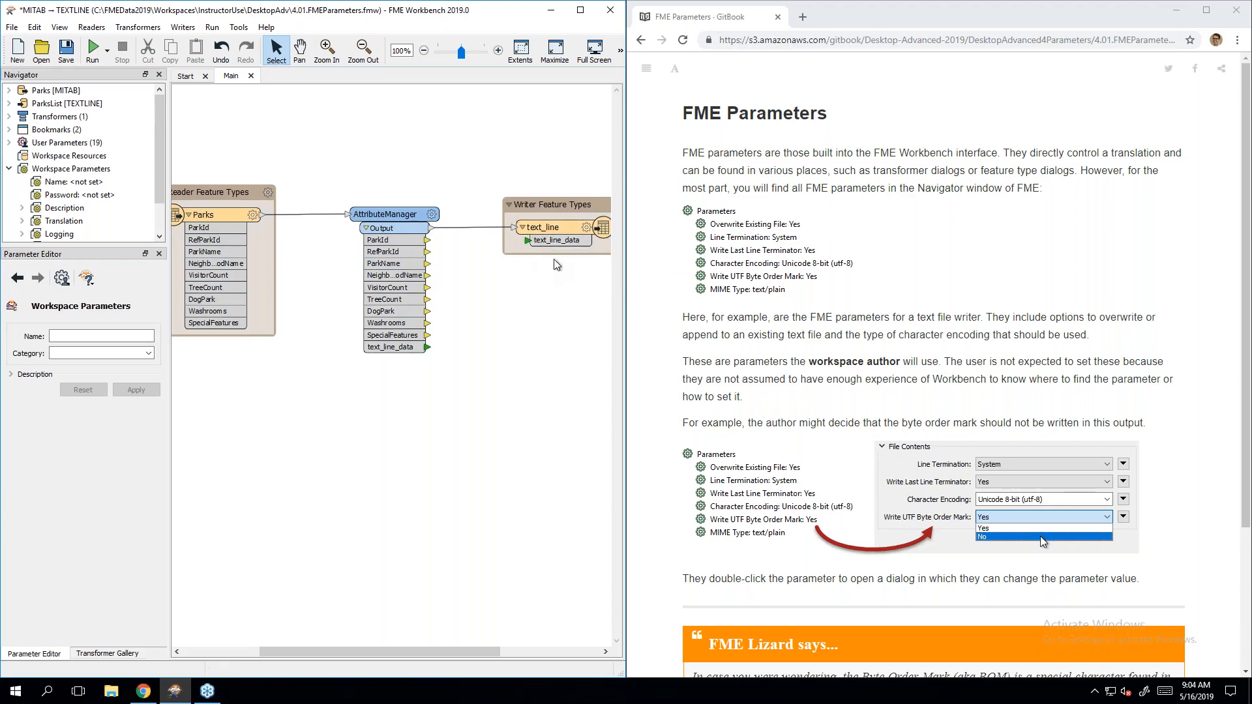
left_click(9, 104)
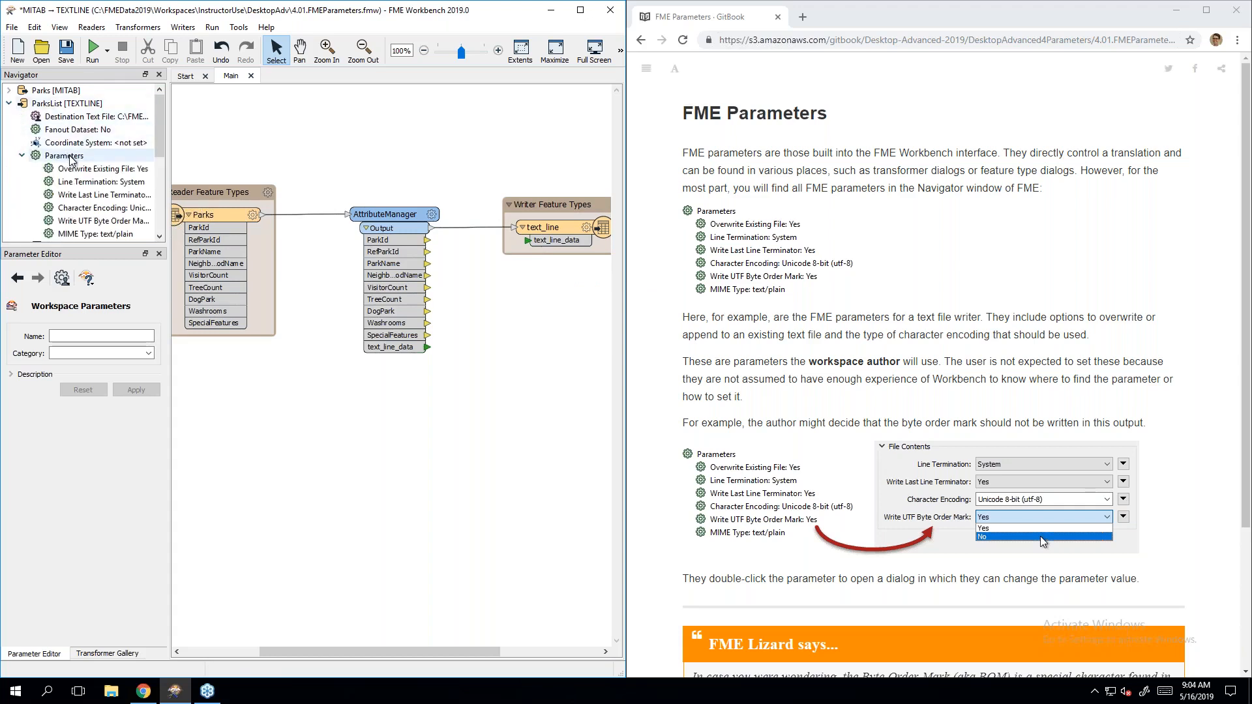
scroll(72, 161, "down", 1)
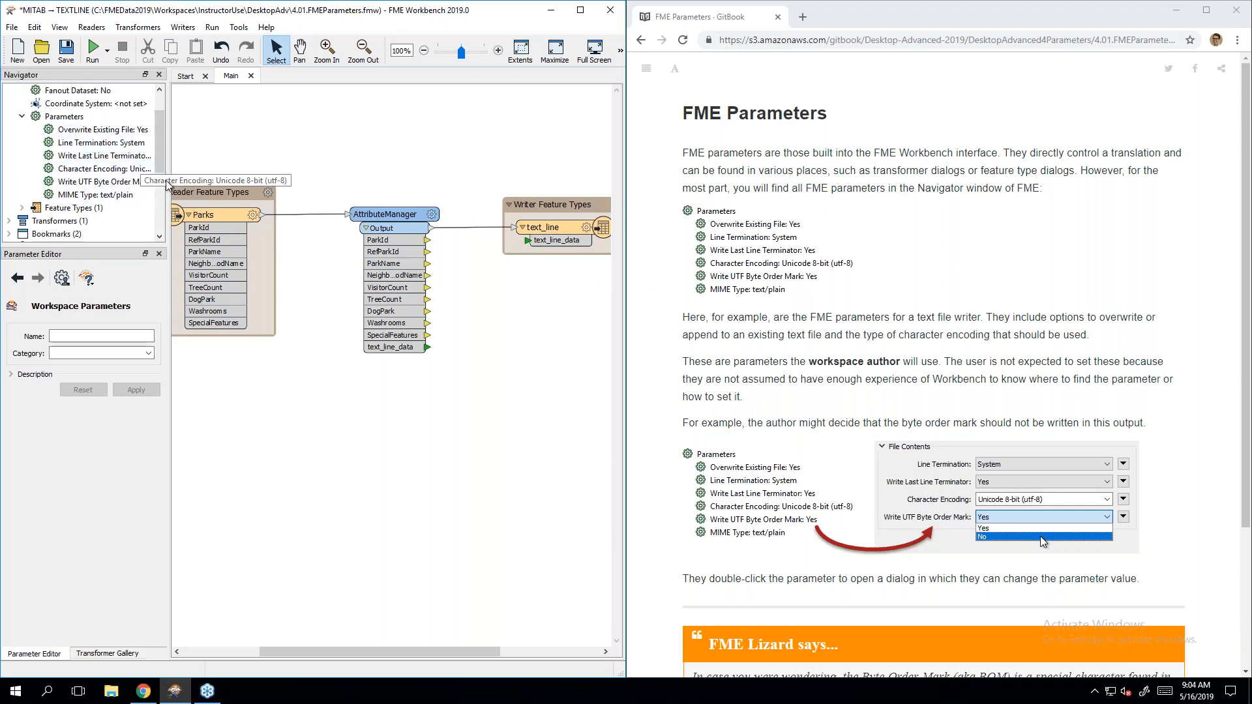
left_click_drag(175, 182, 269, 182)
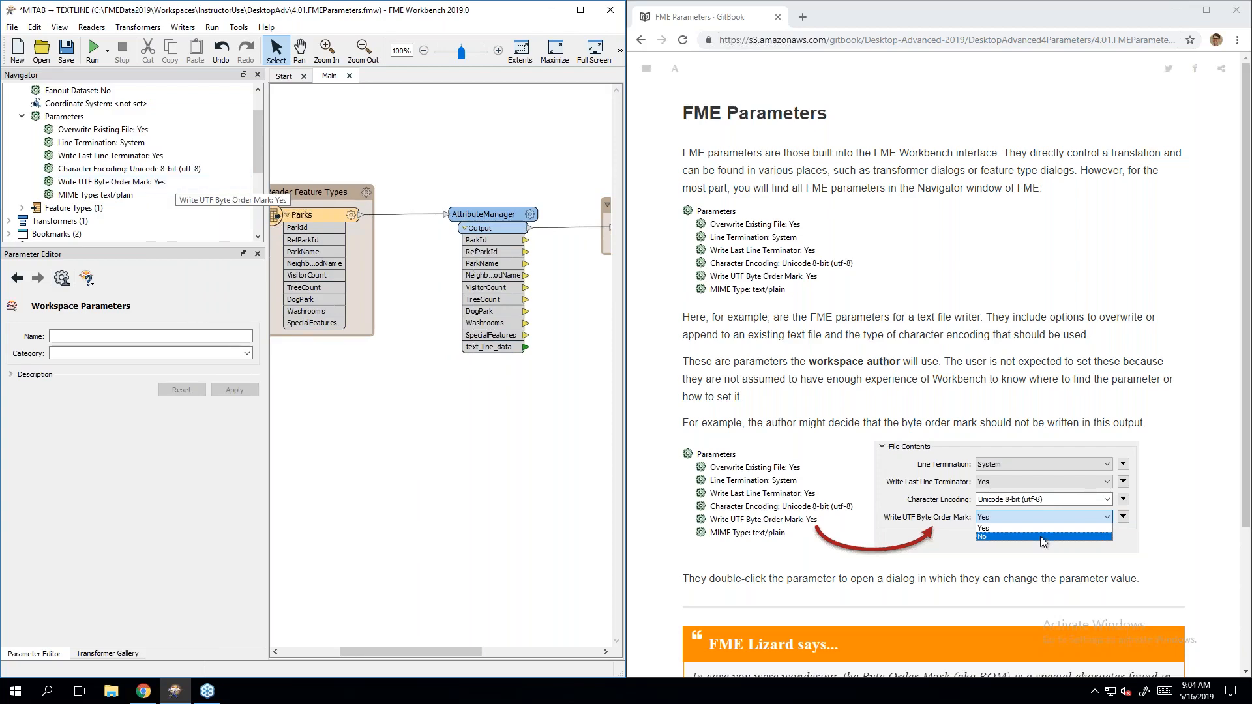
left_click(986, 282)
scroll(986, 282, "down", 3)
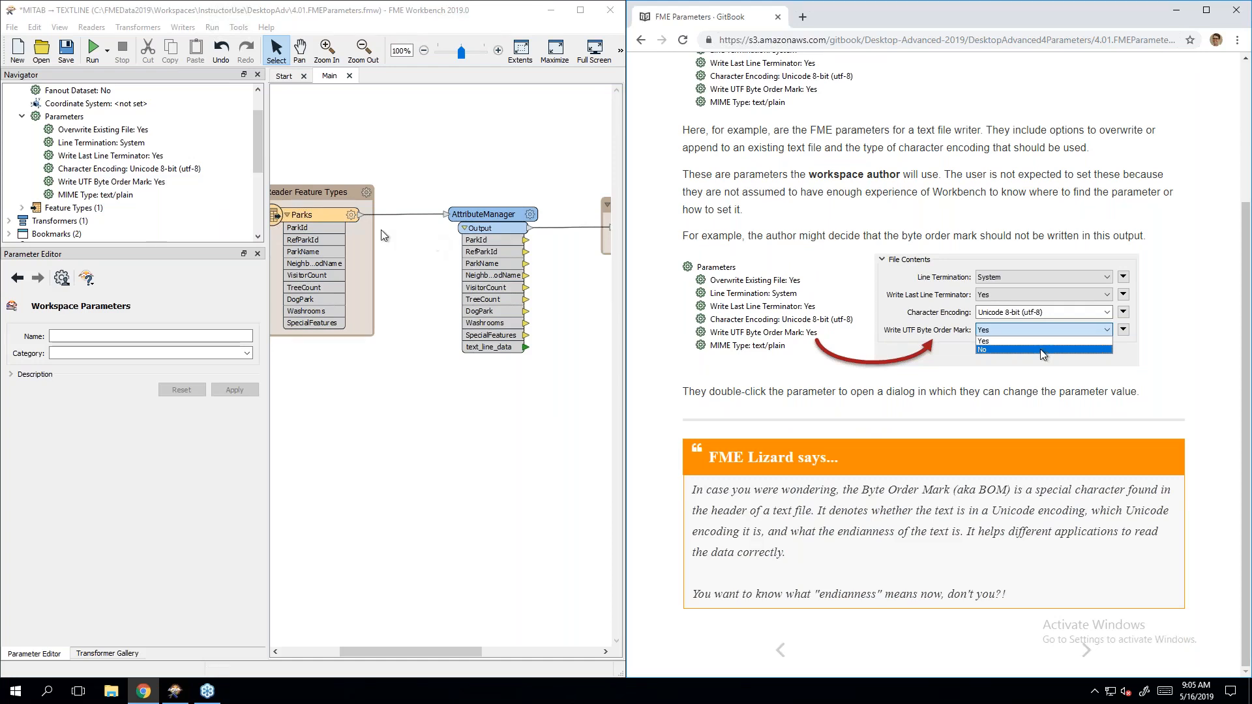
double_click(134, 182)
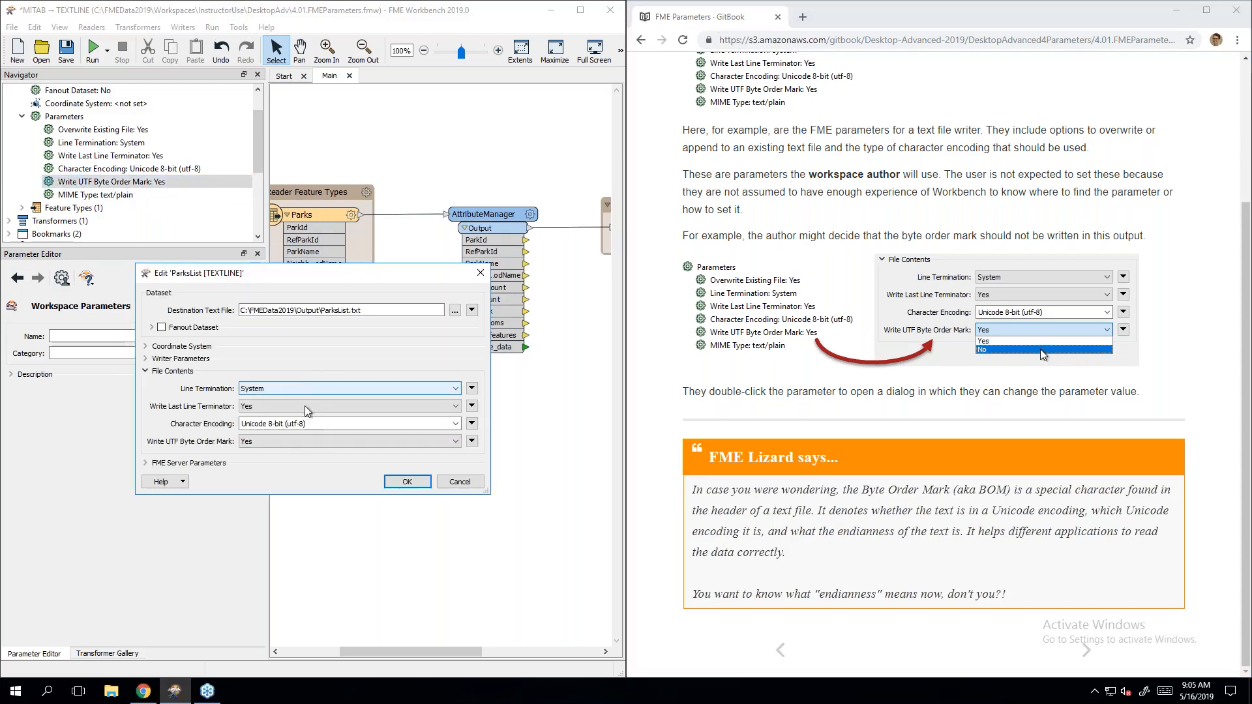
left_click(291, 444)
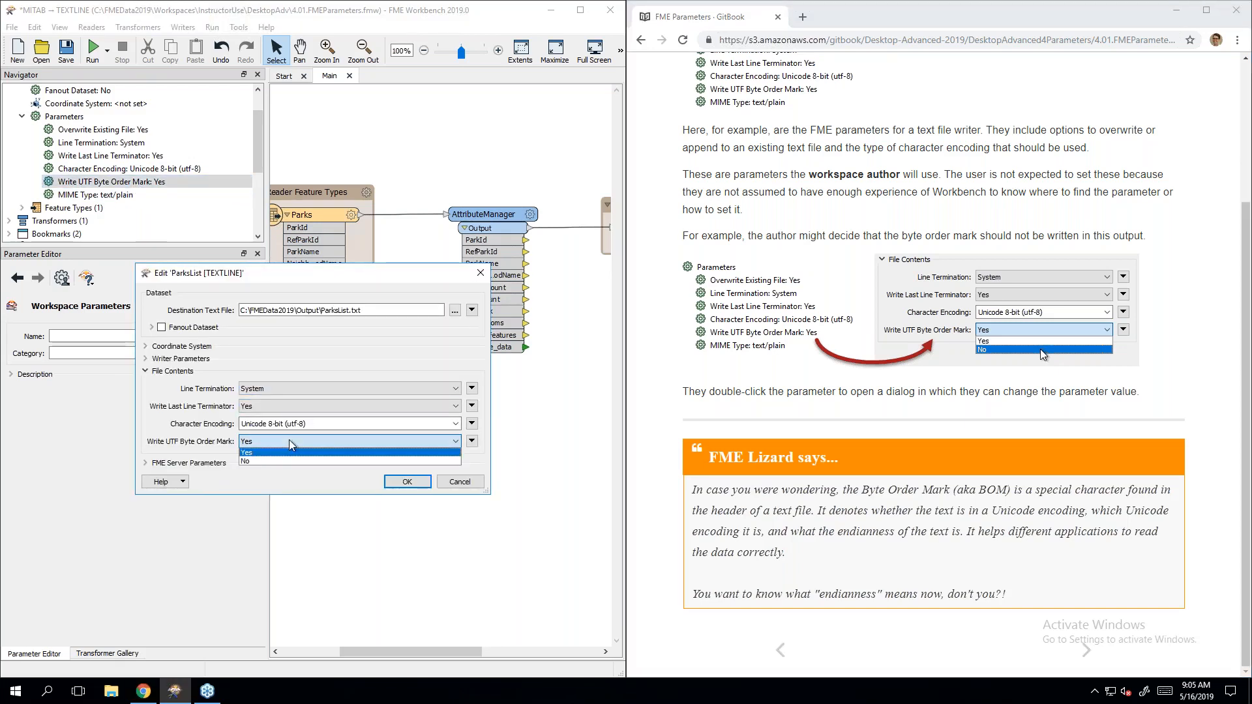
left_click(293, 465)
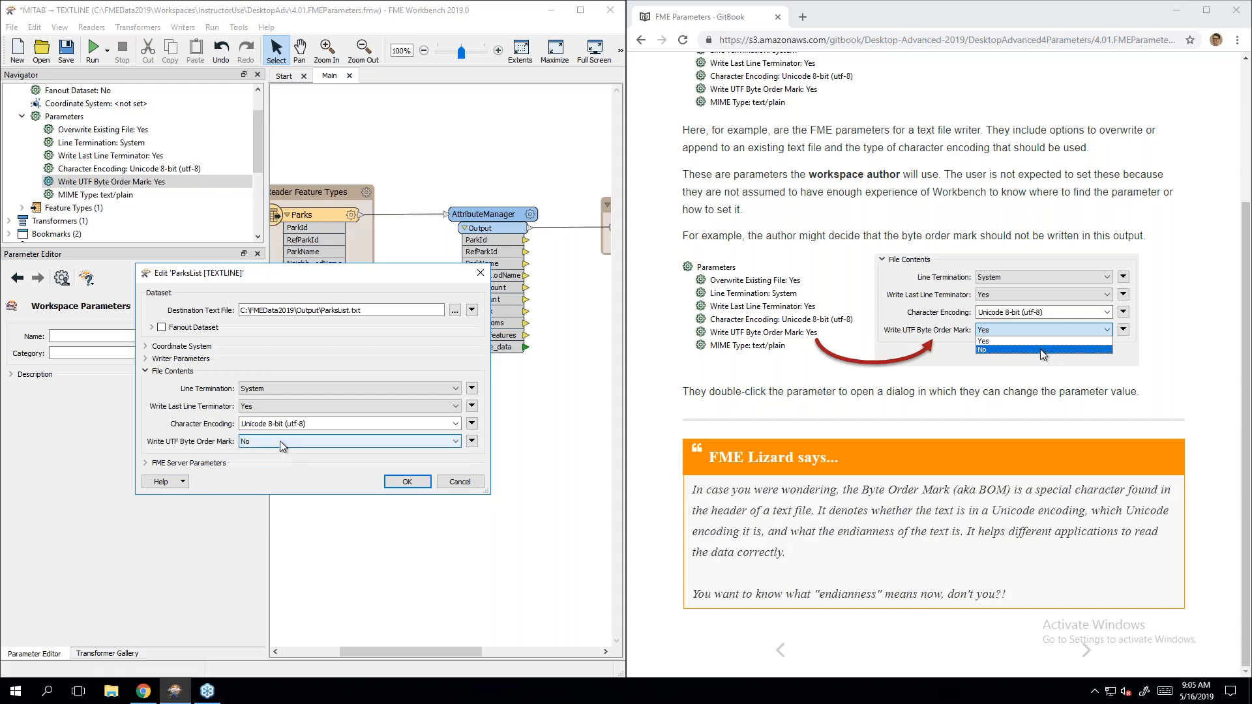
left_click(284, 445)
left_click(281, 453)
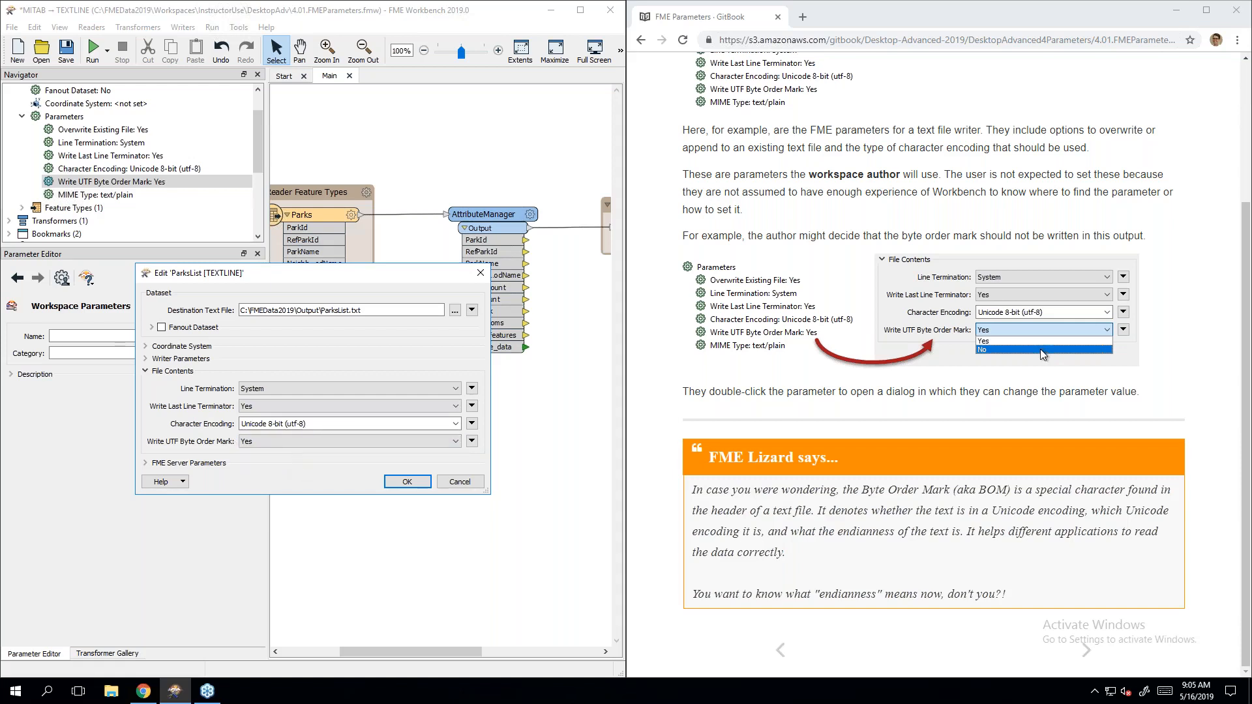
left_click(456, 424)
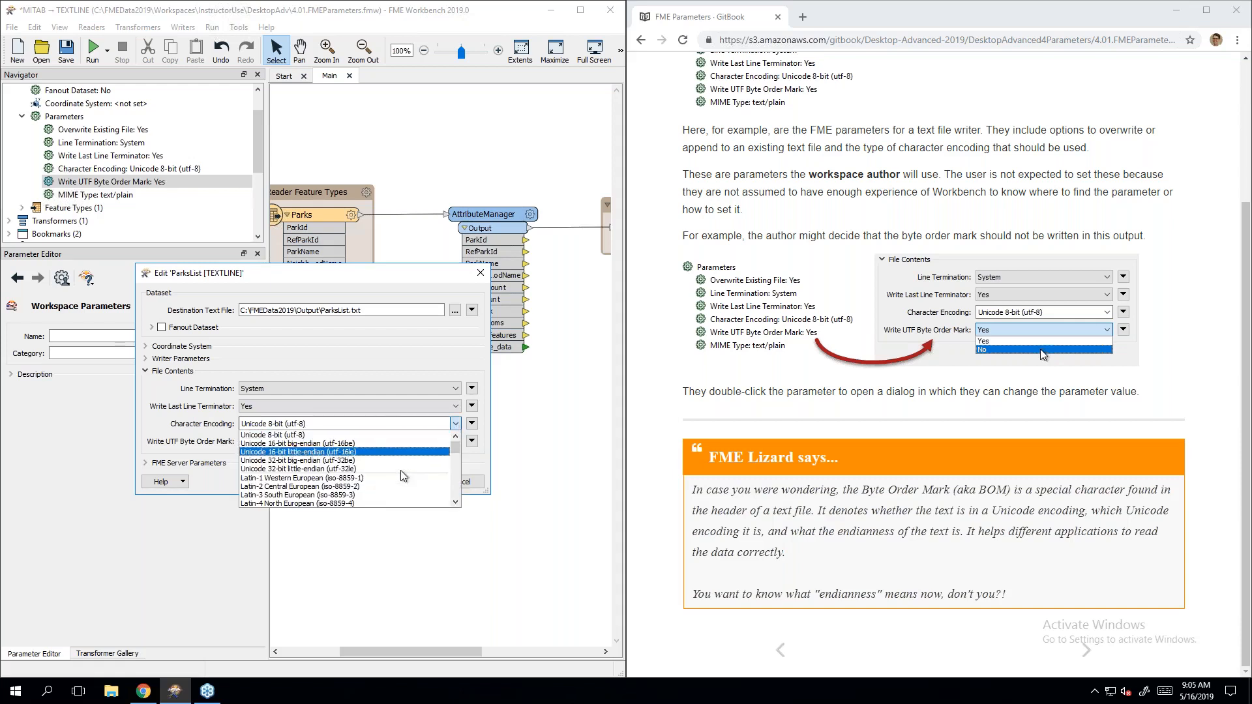
left_click(394, 355)
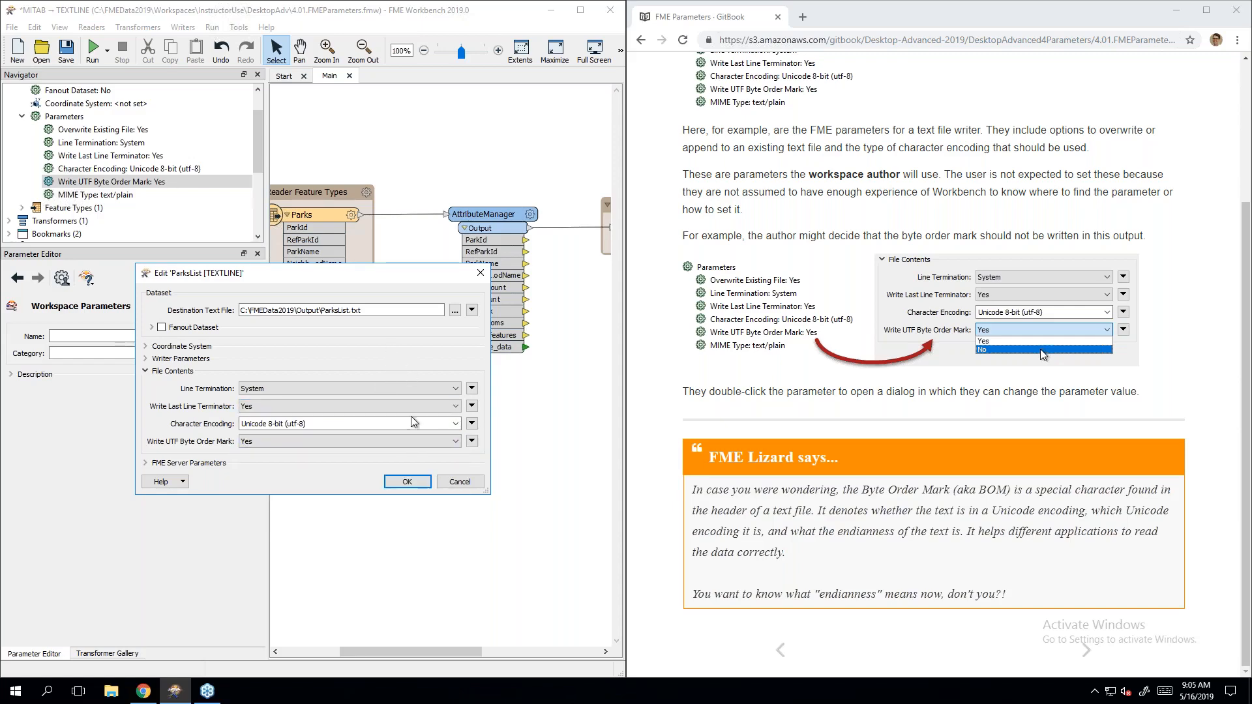
left_click(464, 483)
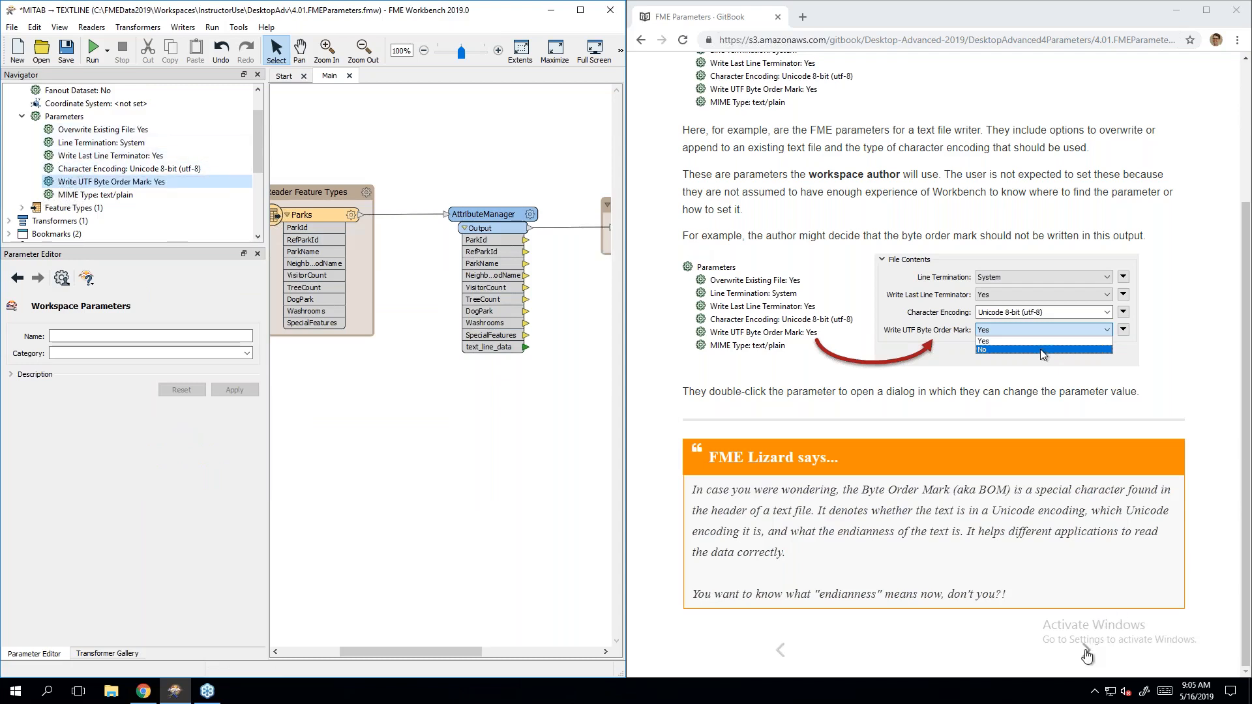
Step: Page forward to User Parameters, briefly back to FME Parameters, then forward again
left_click(1086, 652)
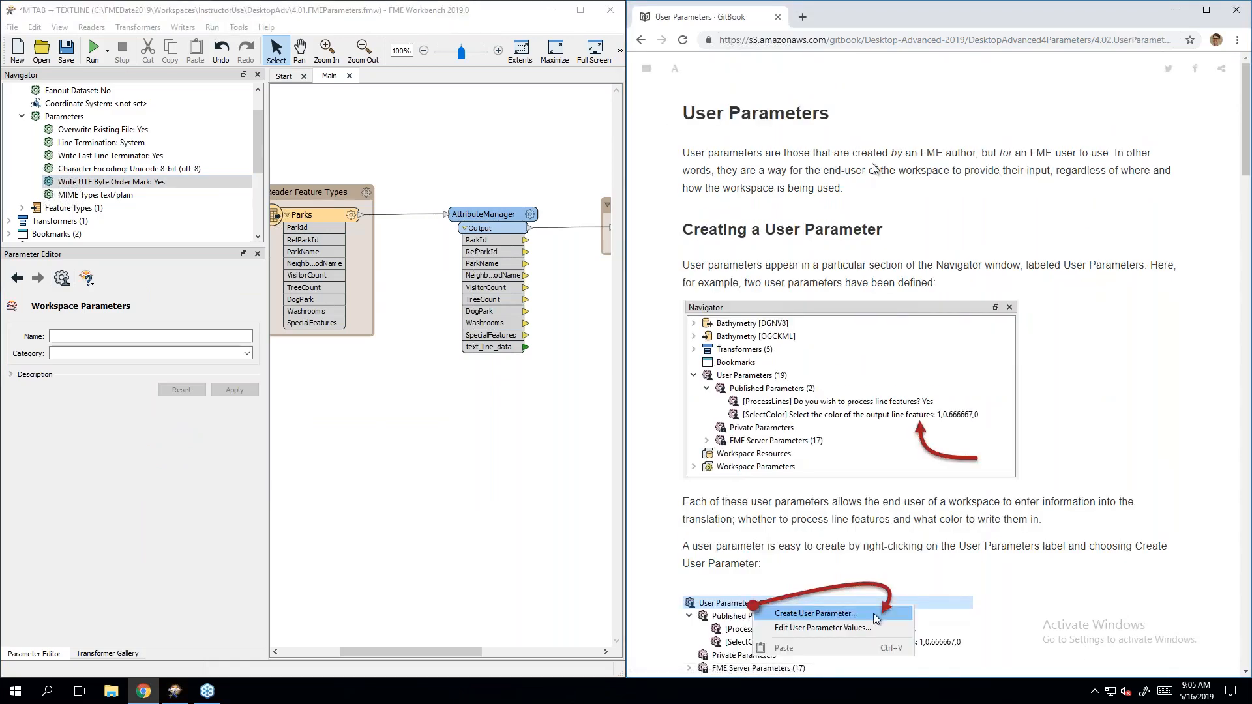
key("Left")
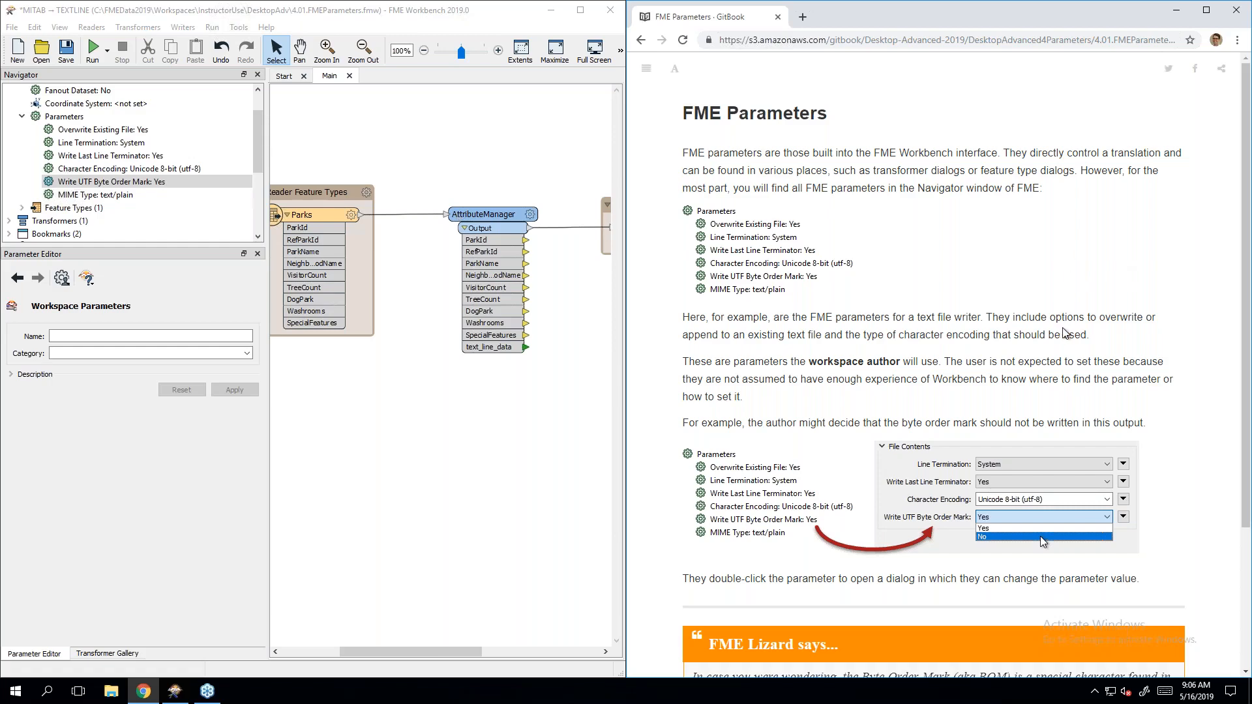
key("Right")
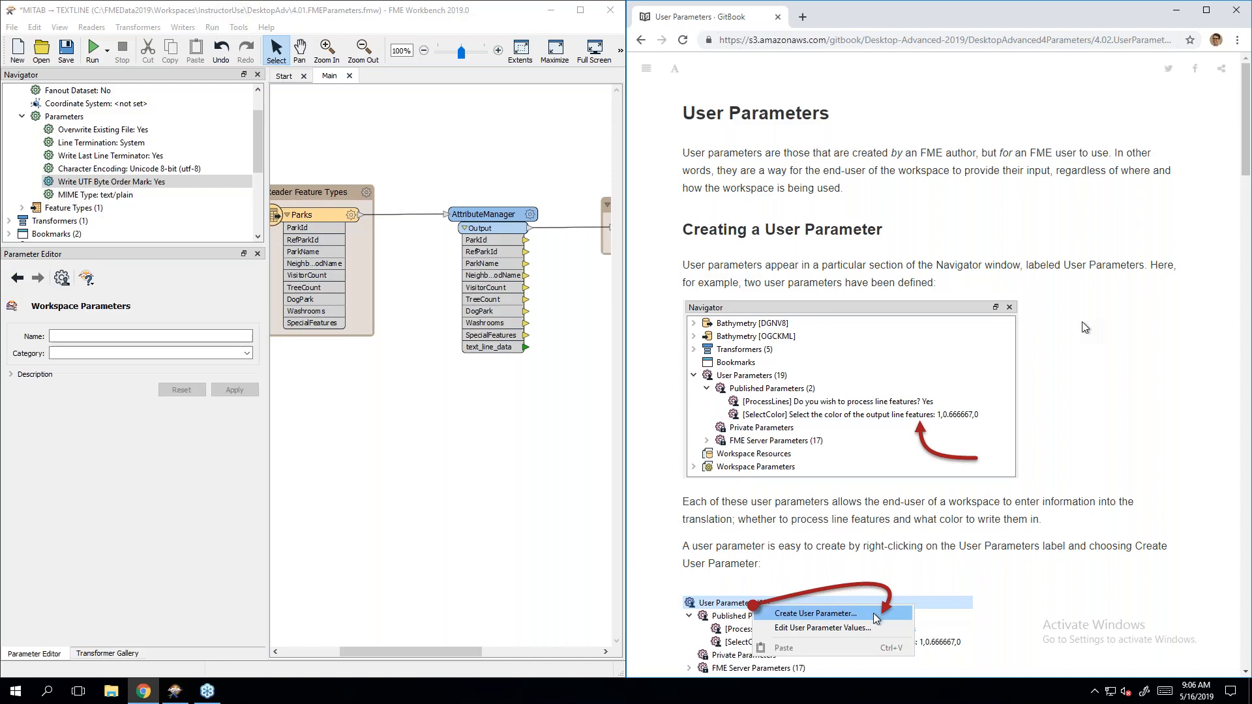
Step: Collapse ParksList and list SourceDataset_MITAB and DestDataset_TEXTLINE under Published Parameters, widening the pane
left_click(50, 127)
scroll(50, 127, "up", 1)
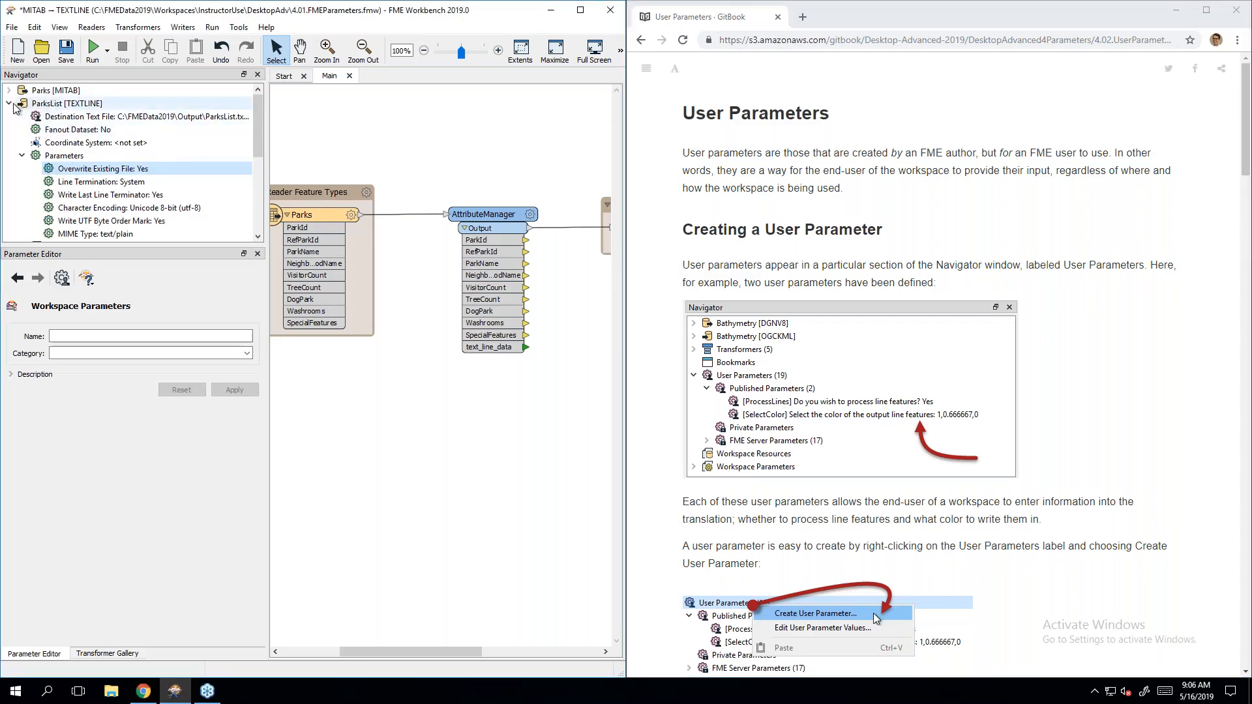
left_click(10, 104)
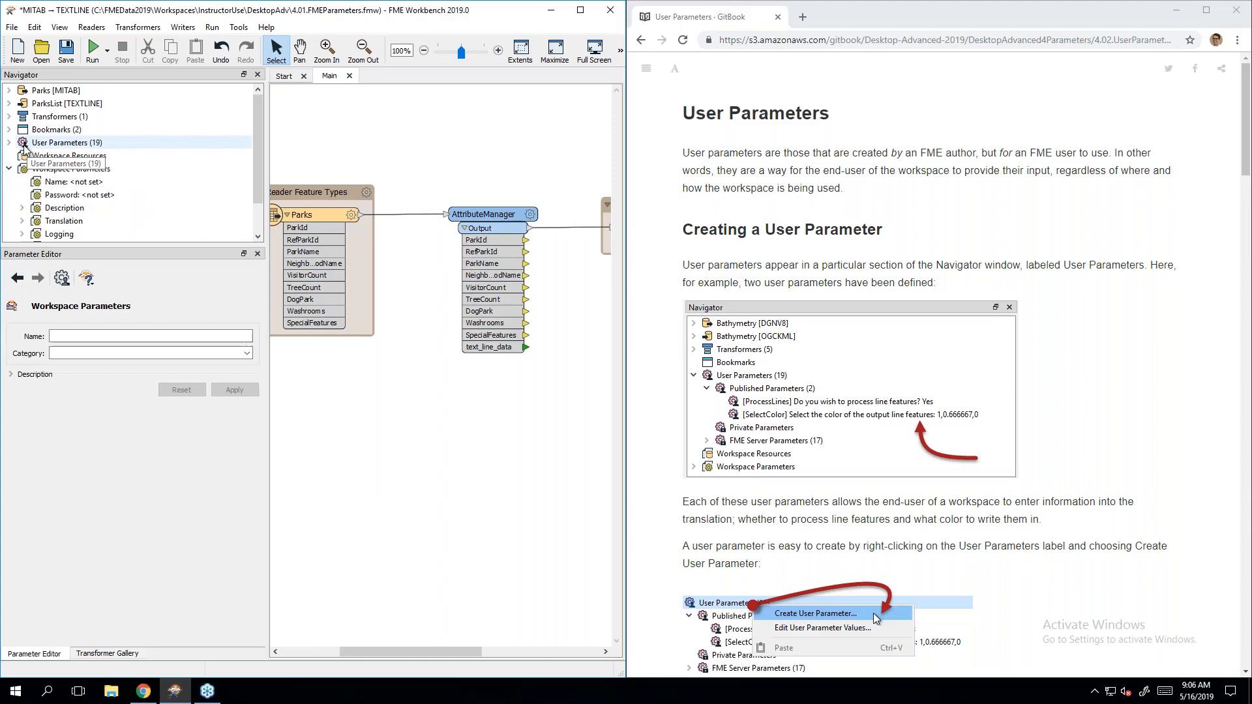
left_click(9, 142)
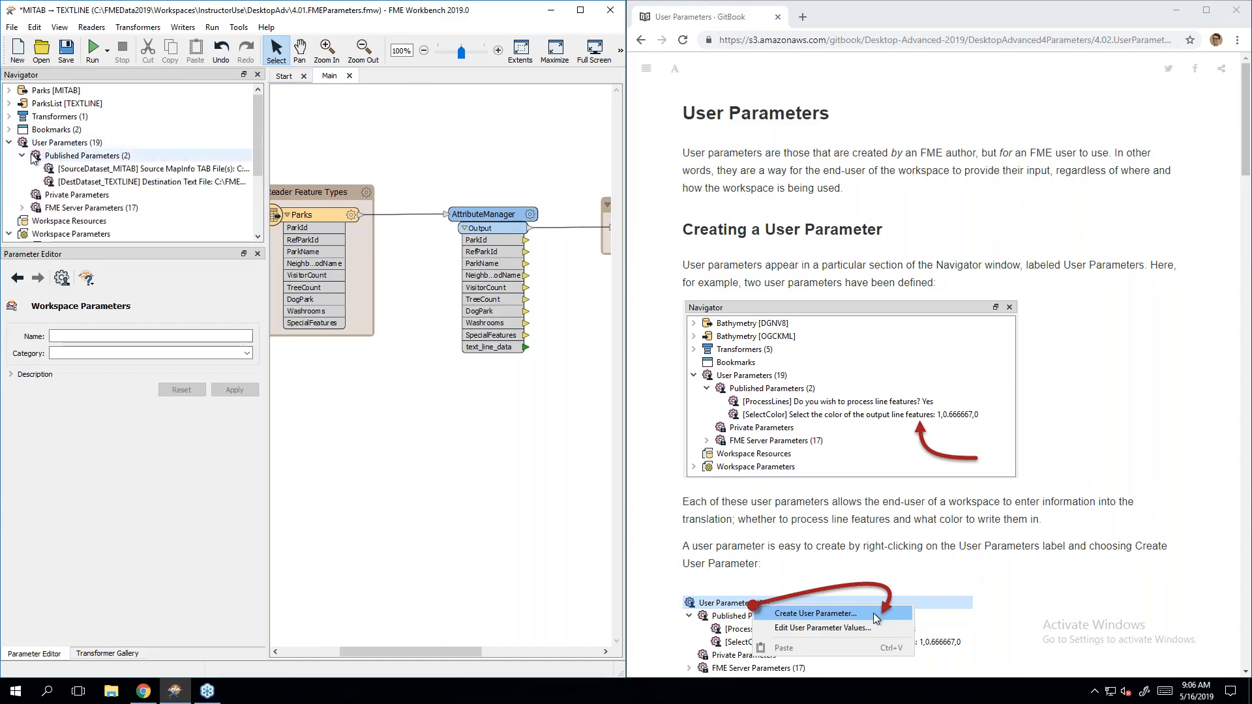
left_click(22, 156)
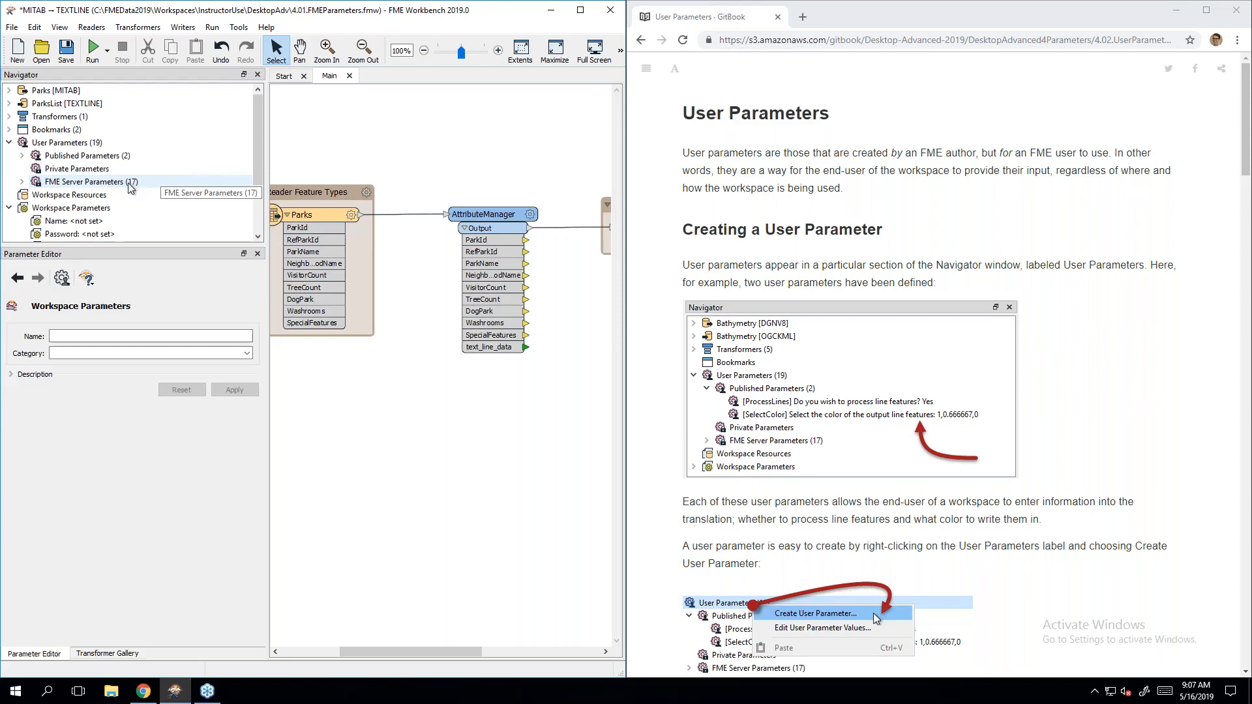
left_click(22, 156)
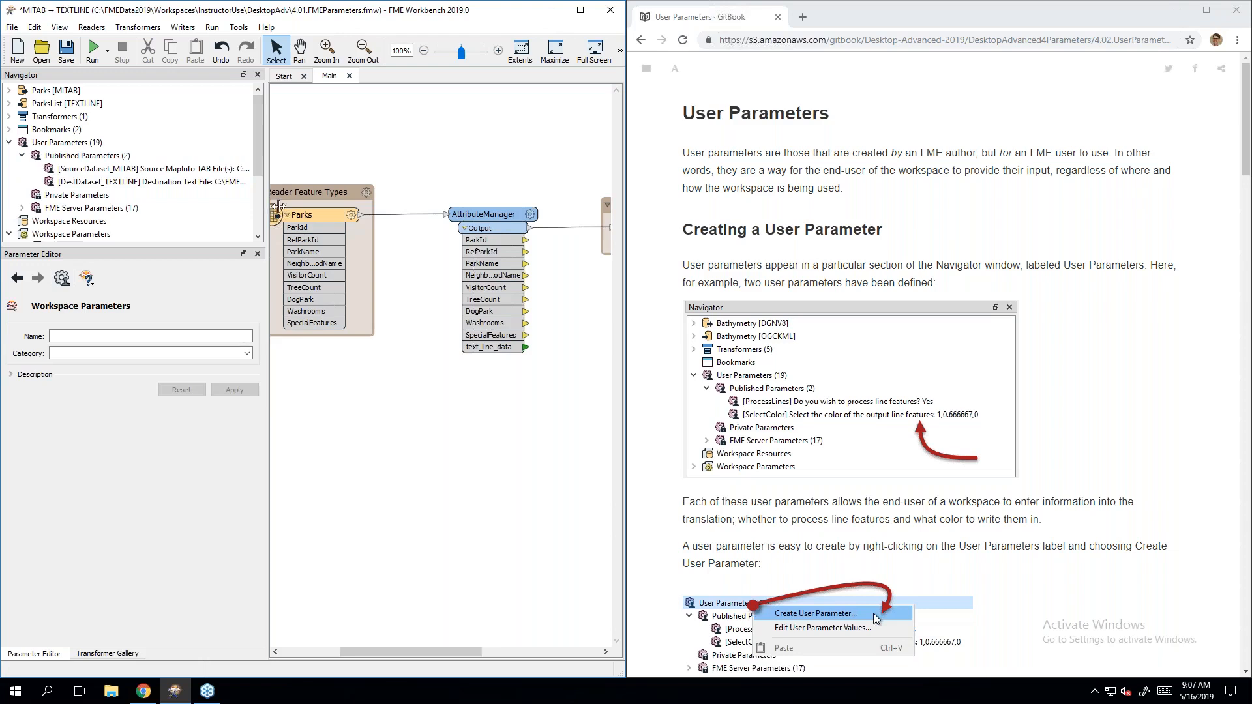
left_click_drag(267, 208, 328, 208)
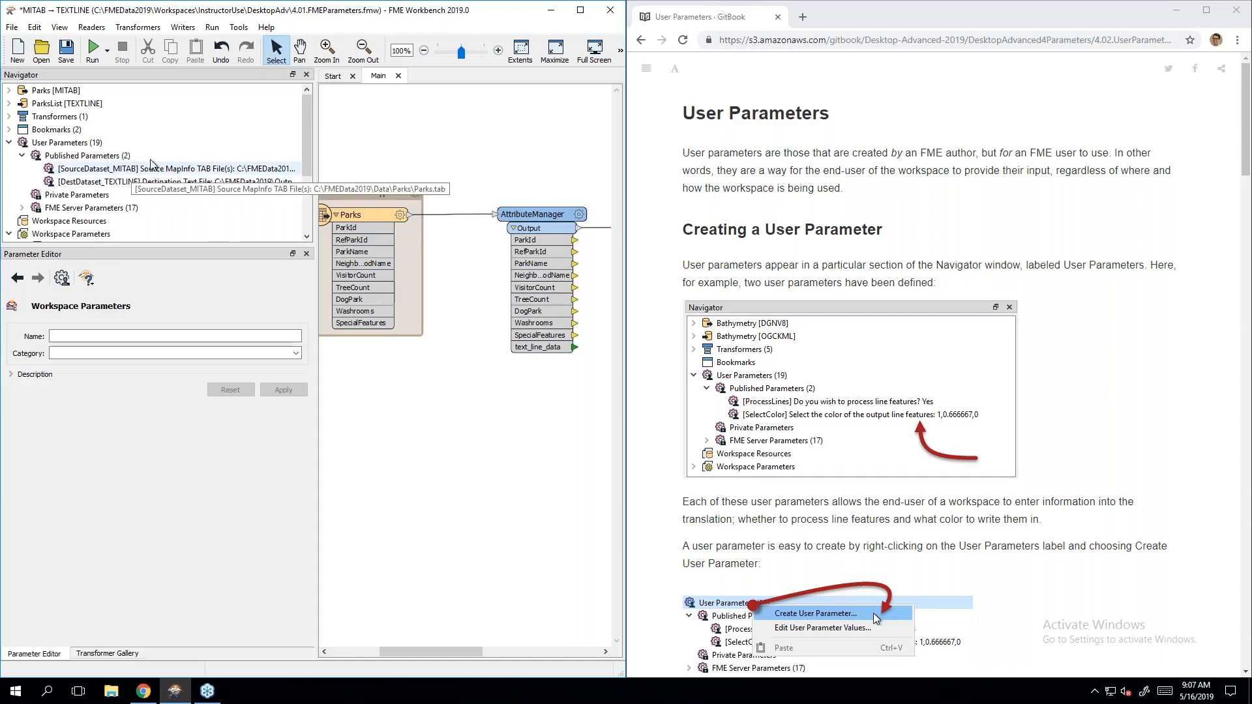
Step: Start a run to view the Parks.tab source and ParksList.txt destination prompts, then cancel it
left_click(109, 53)
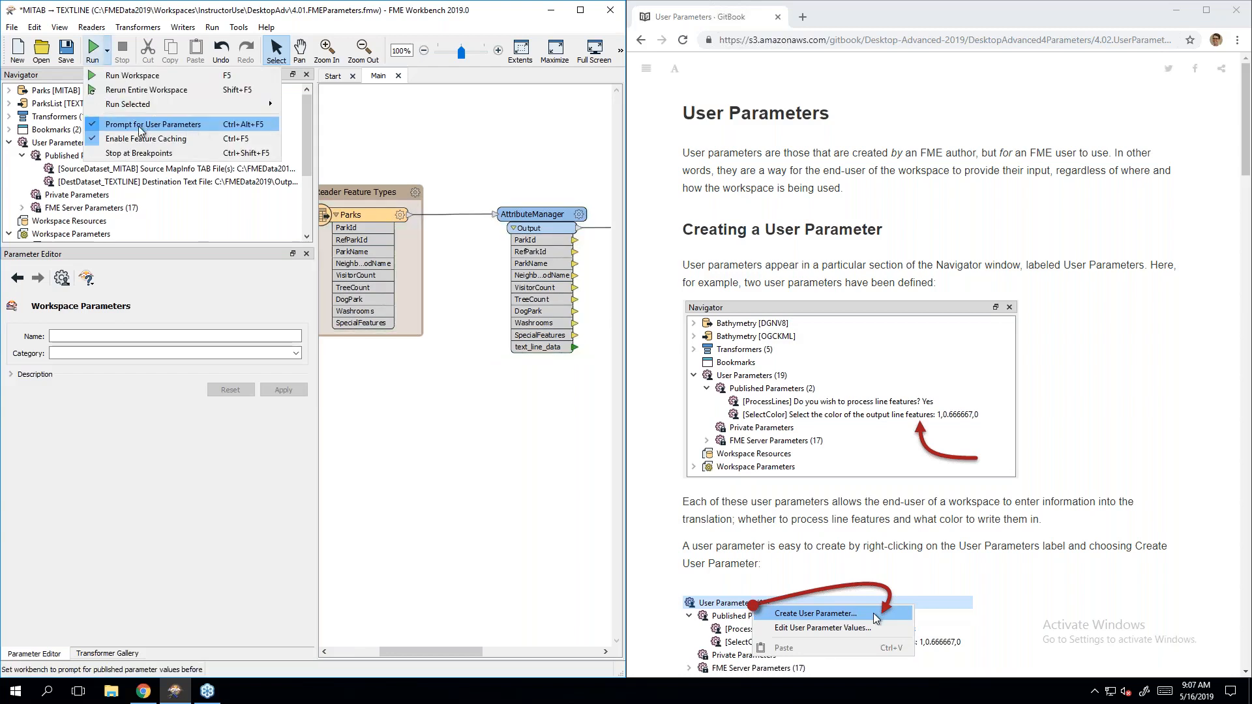
left_click(94, 53)
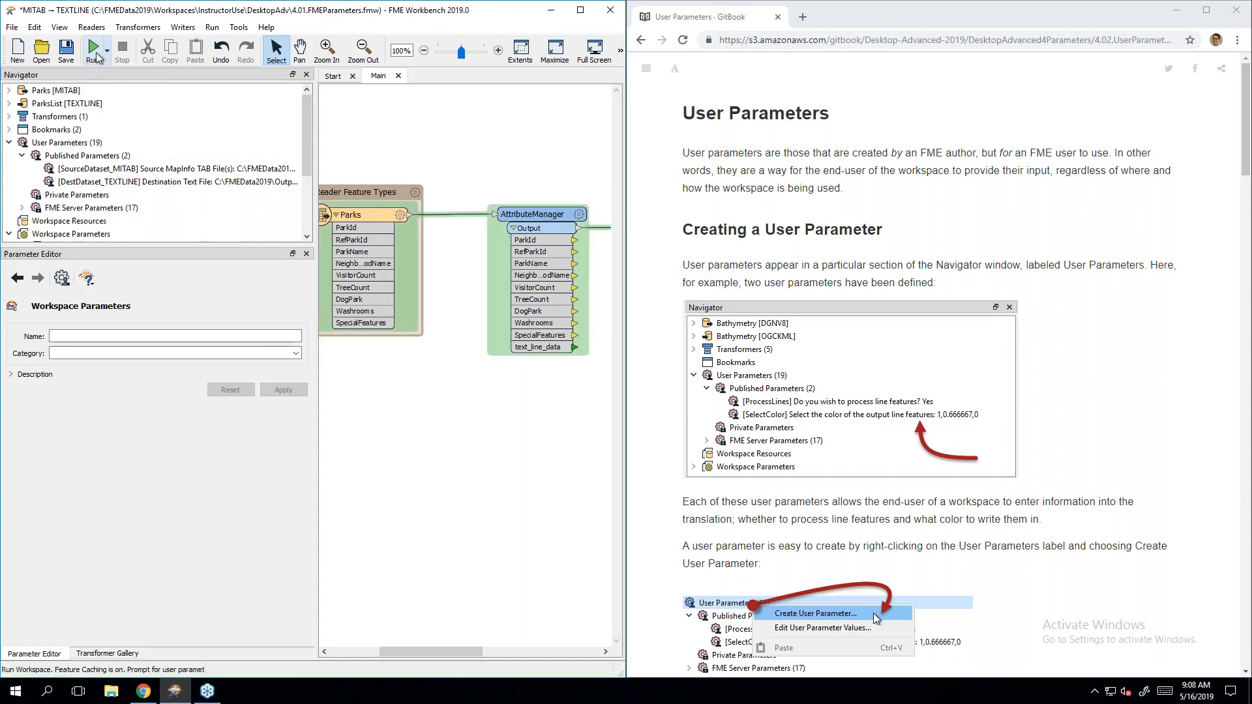
left_click(93, 53)
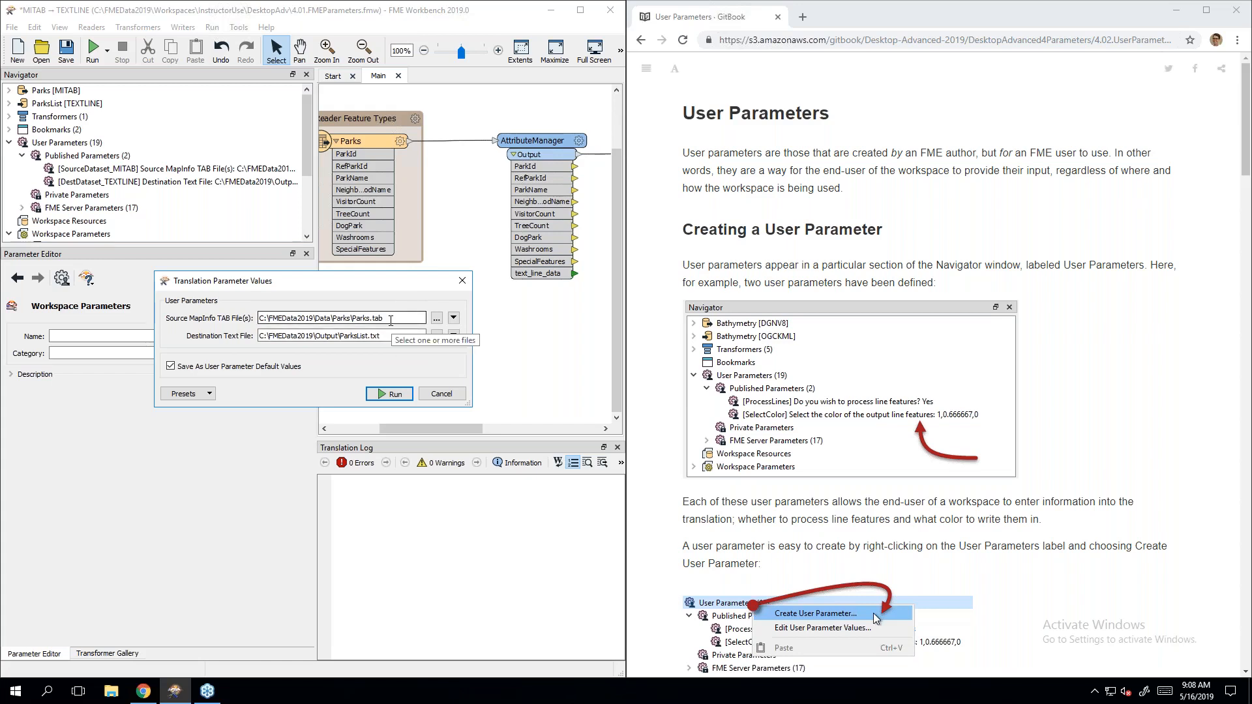
left_click(442, 395)
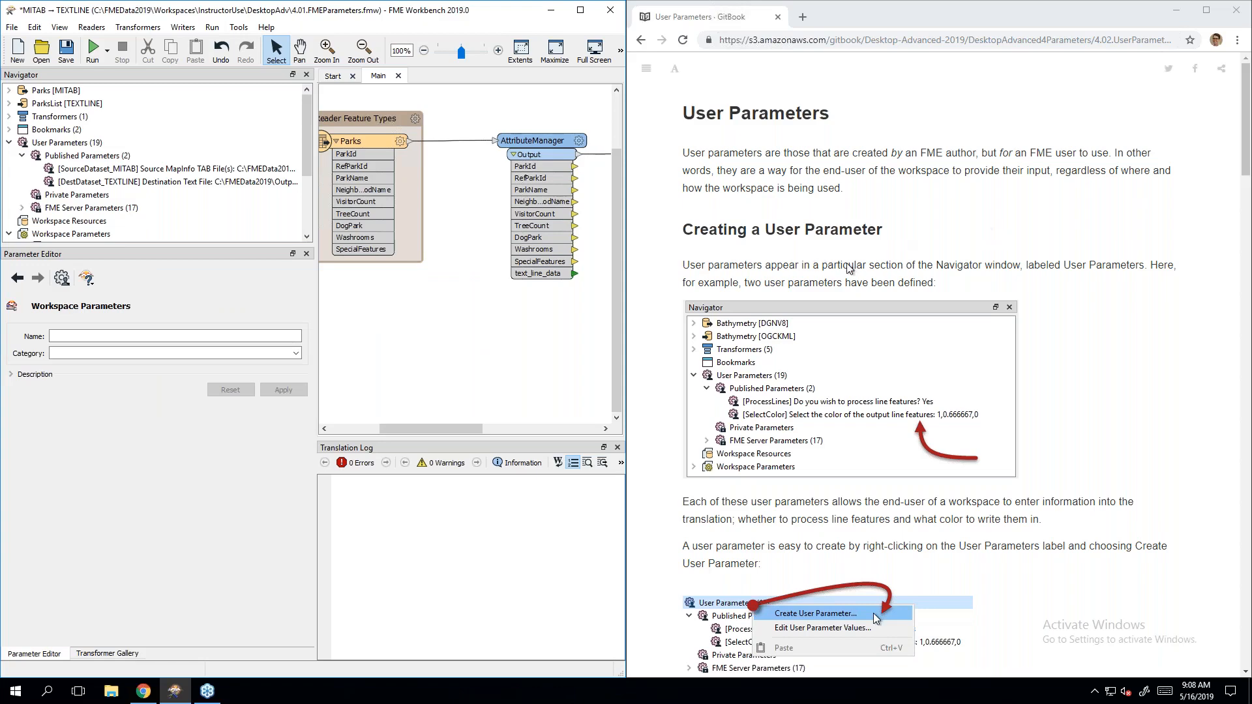
Step: Begin a new user parameter from the User Parameters group and open its Type list
left_click(1004, 261)
scroll(1005, 261, "down", 7)
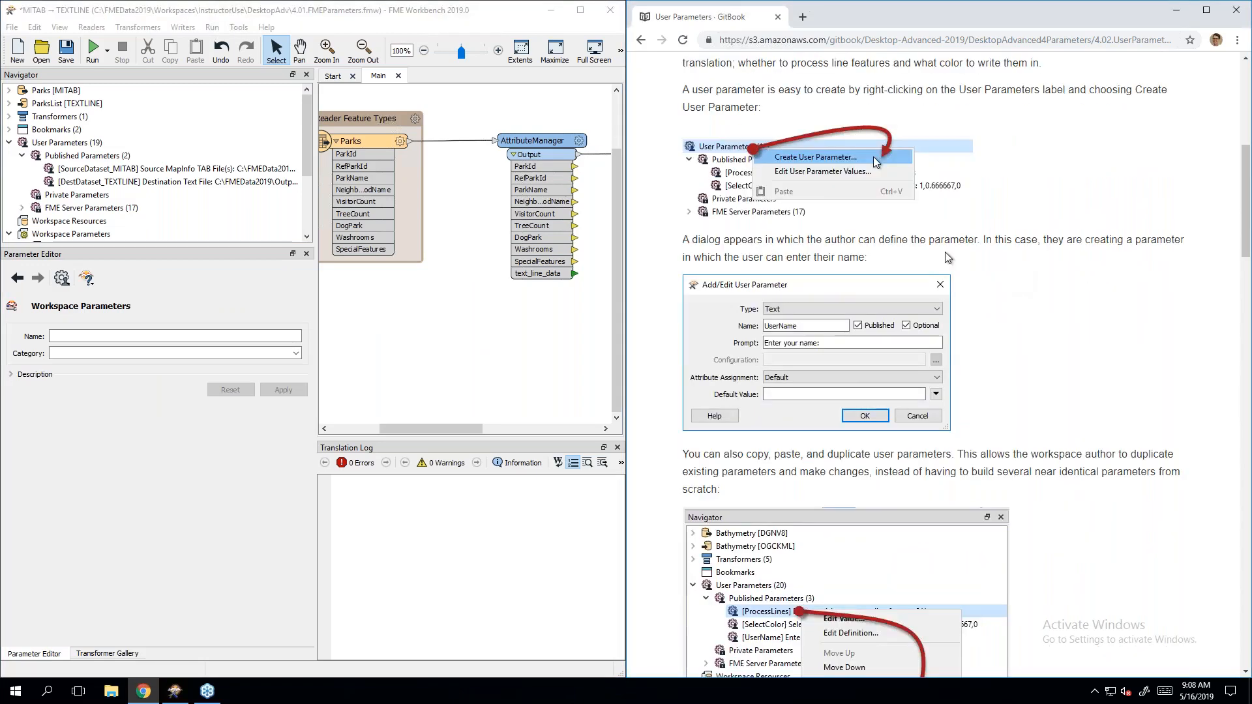
right_click(68, 146)
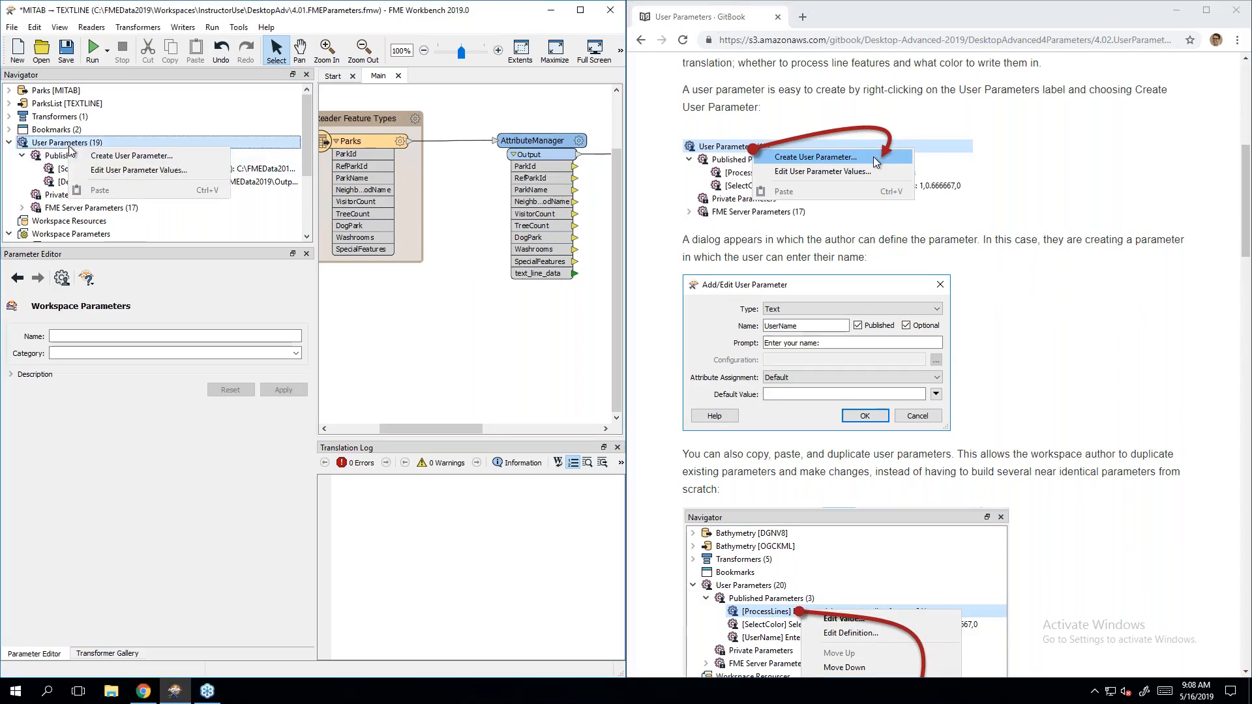
left_click(197, 161)
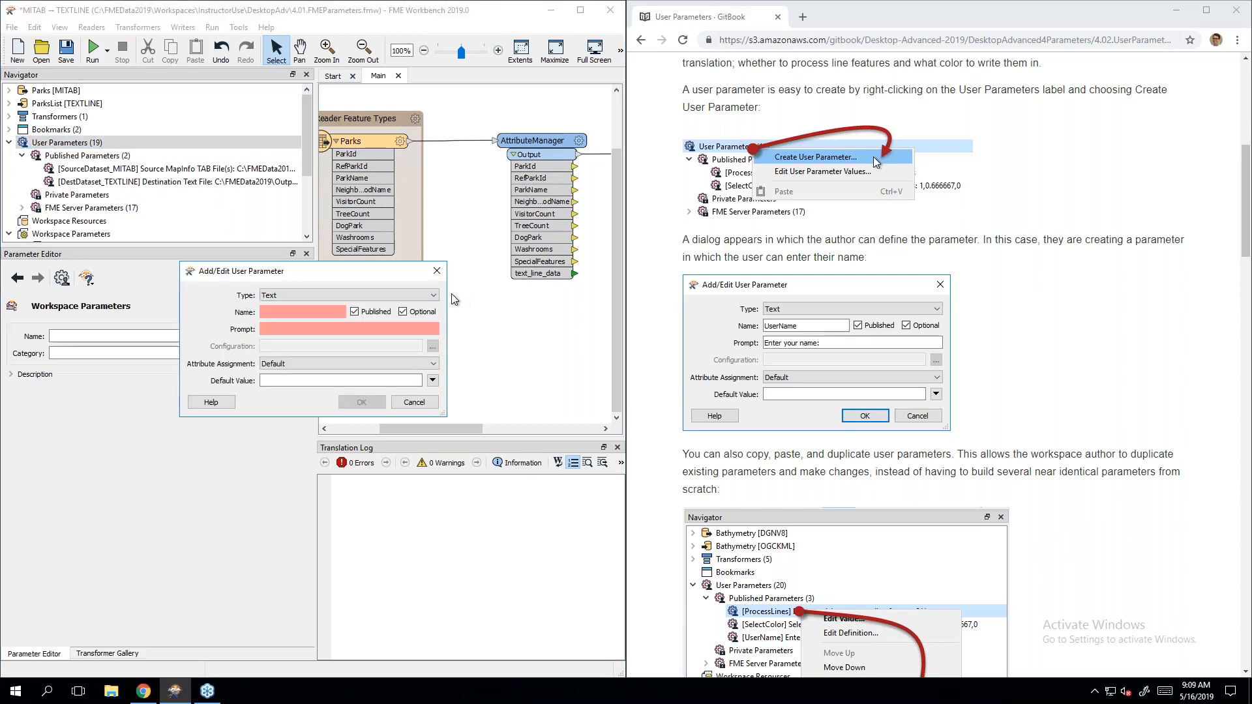
left_click(431, 296)
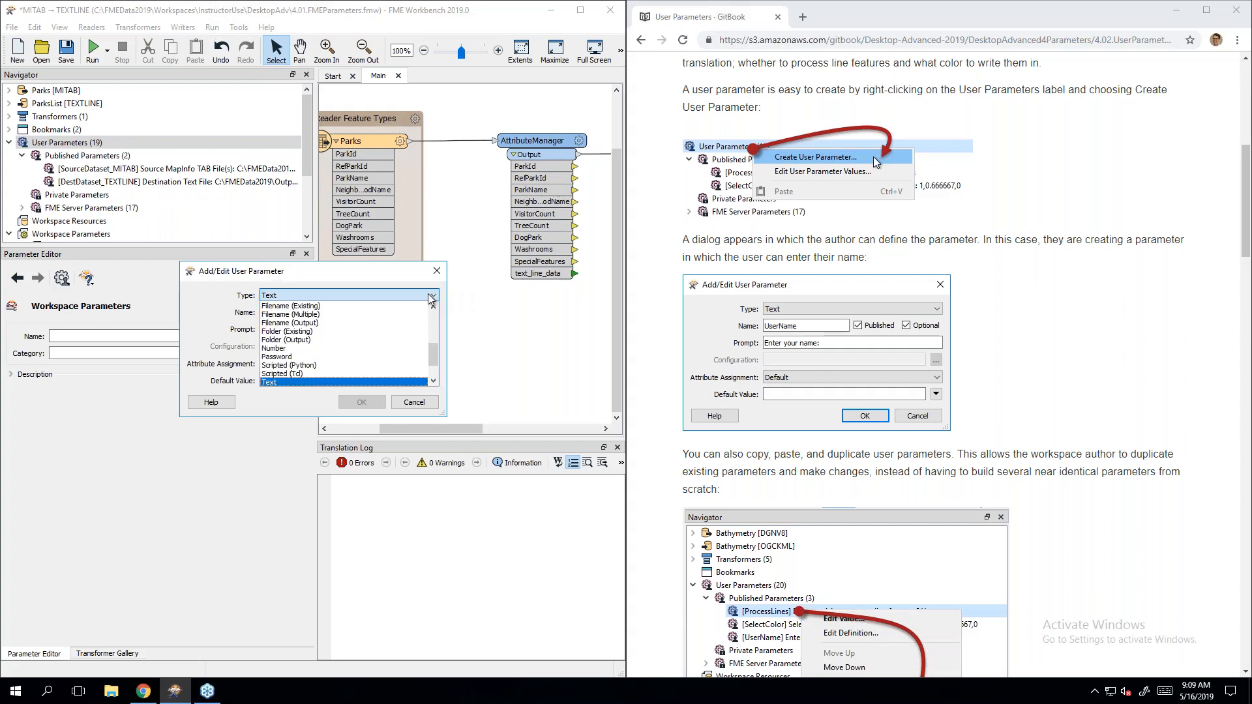
Step: Scroll through the available parameter types, then cancel without creating a parameter
left_click_drag(433, 352, 442, 318)
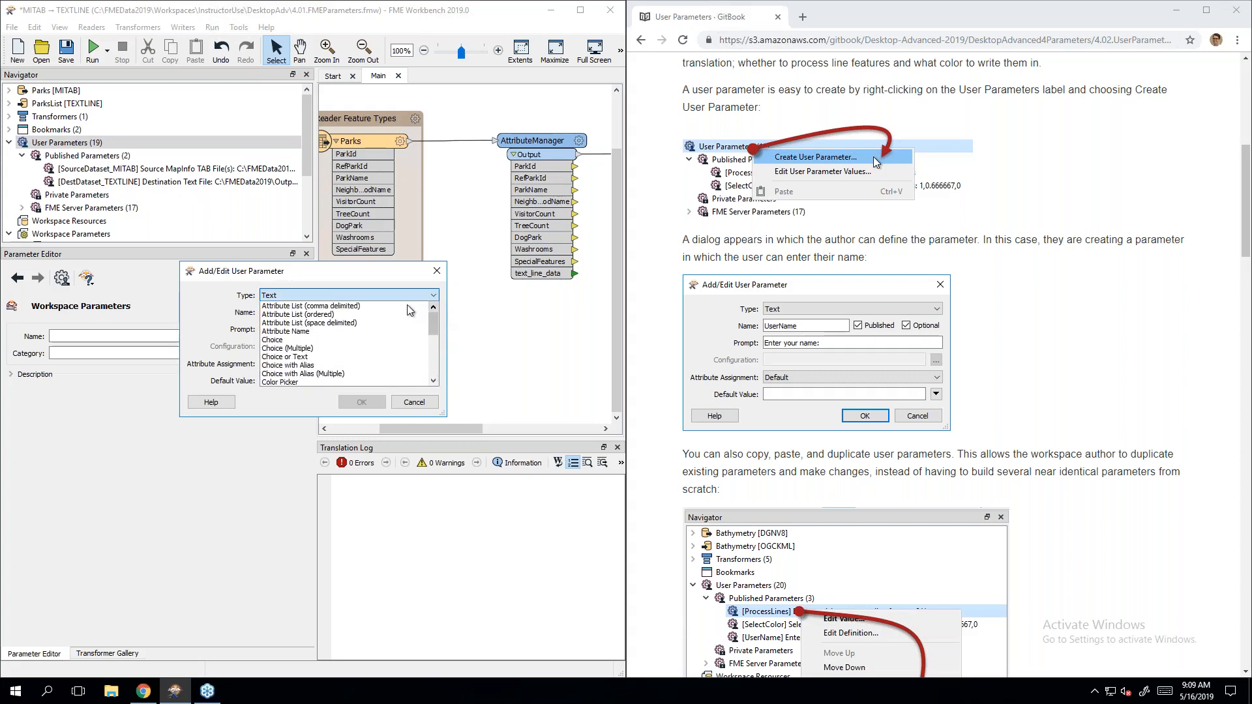
scroll(399, 332, "down", 1)
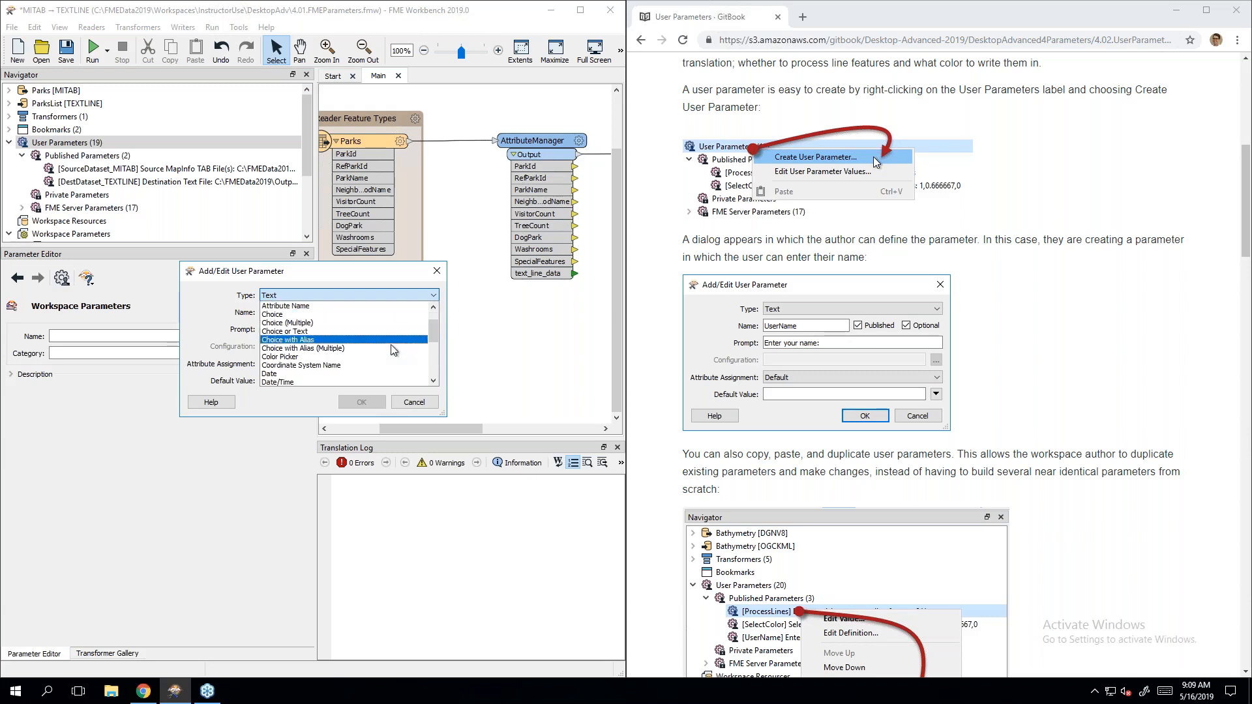
scroll(385, 332, "down", 2)
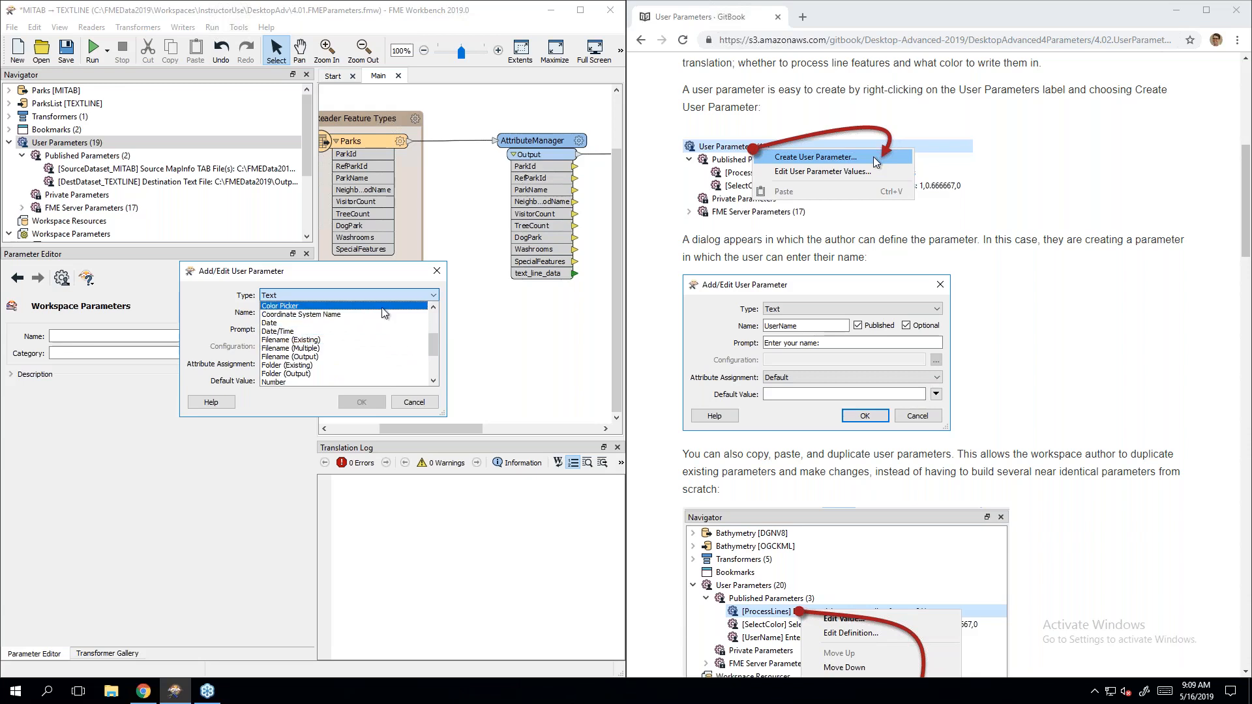
scroll(381, 339, "down", 1)
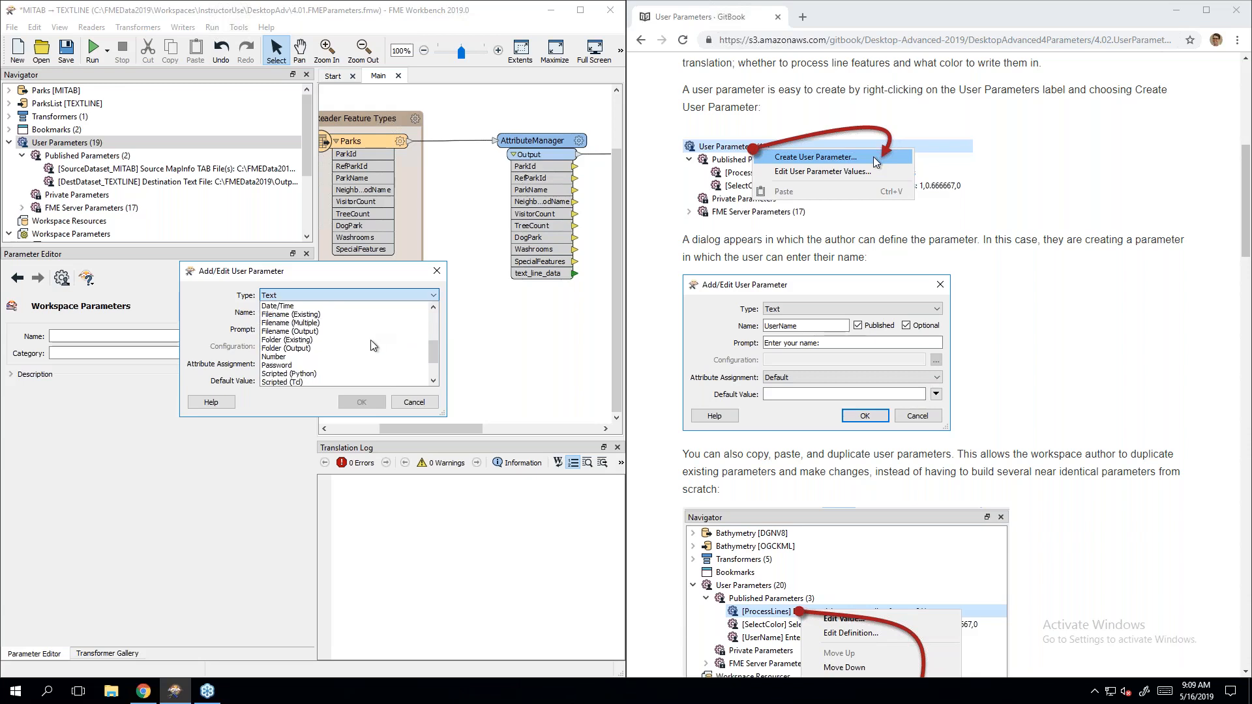
scroll(376, 346, "down", 2)
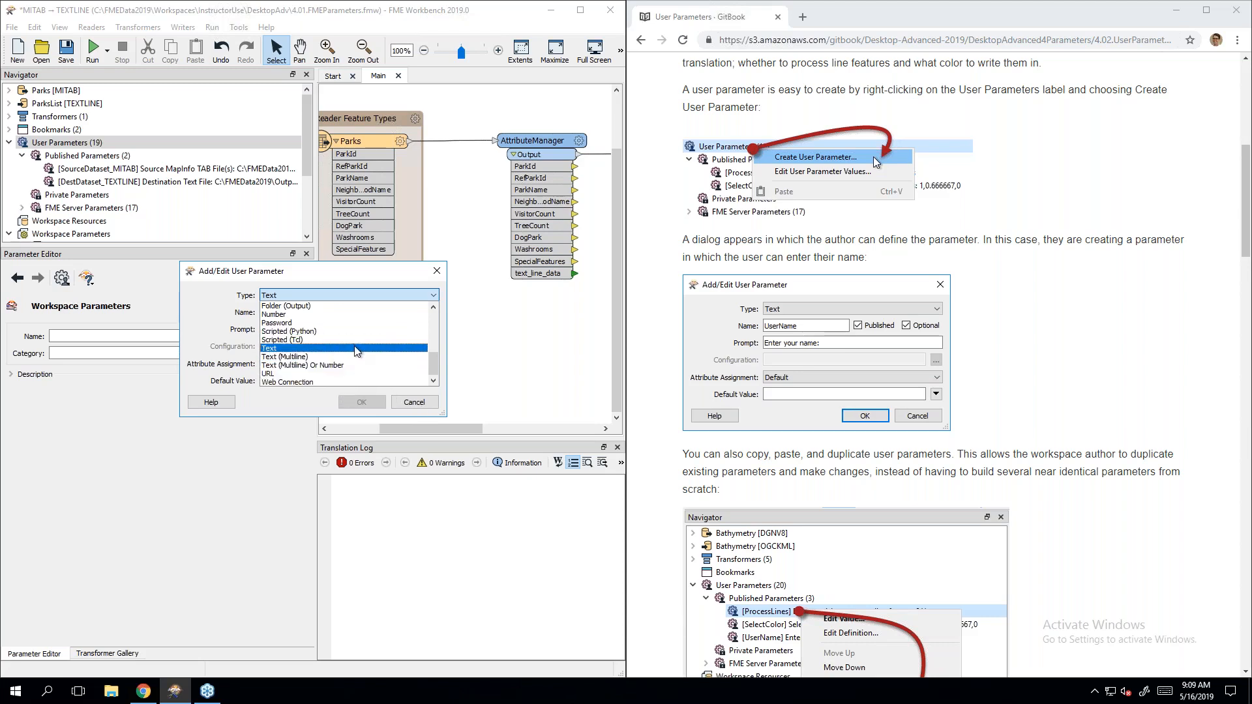
scroll(358, 352, "up", 3)
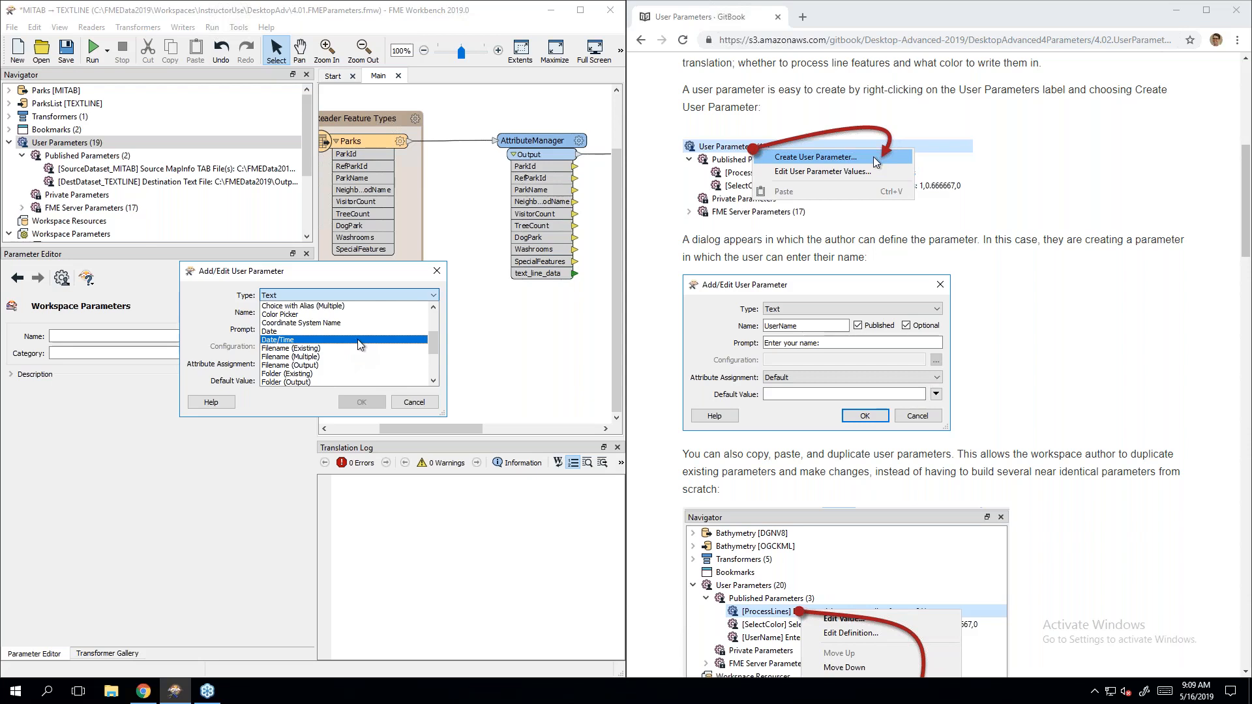
scroll(358, 345, "down", 2)
scroll(357, 340, "down", 1)
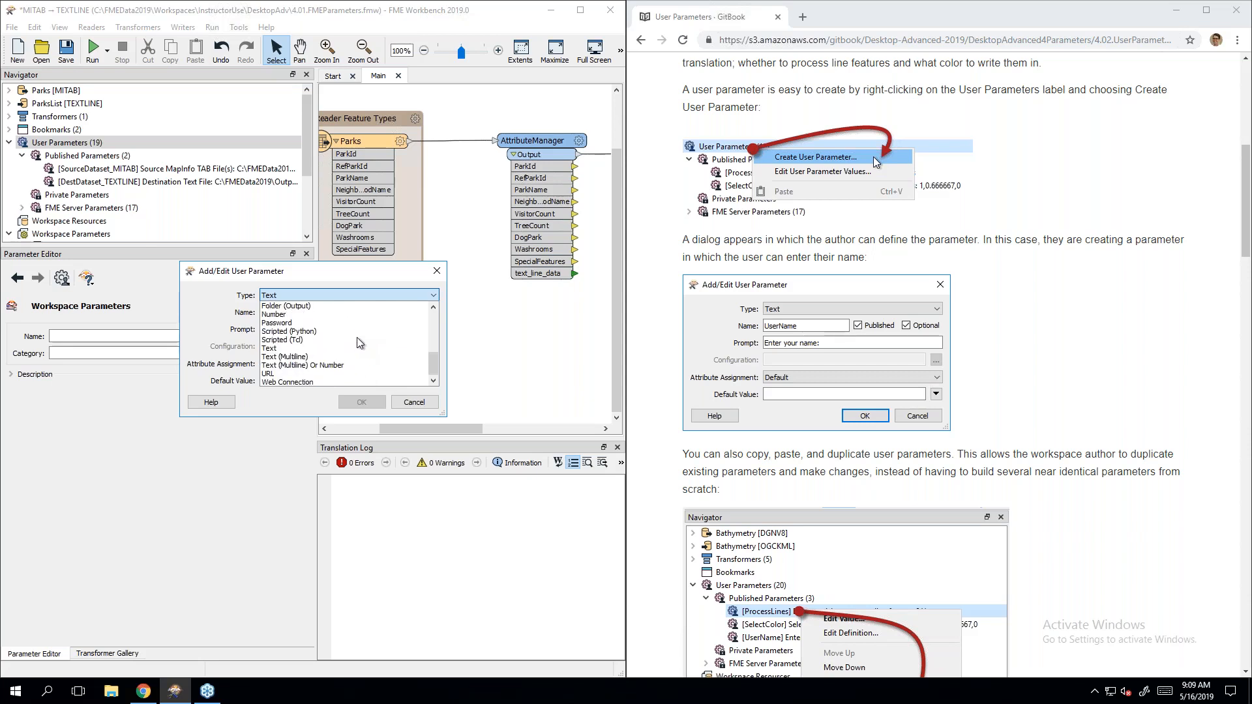
scroll(356, 343, "up", 1)
scroll(358, 345, "up", 5)
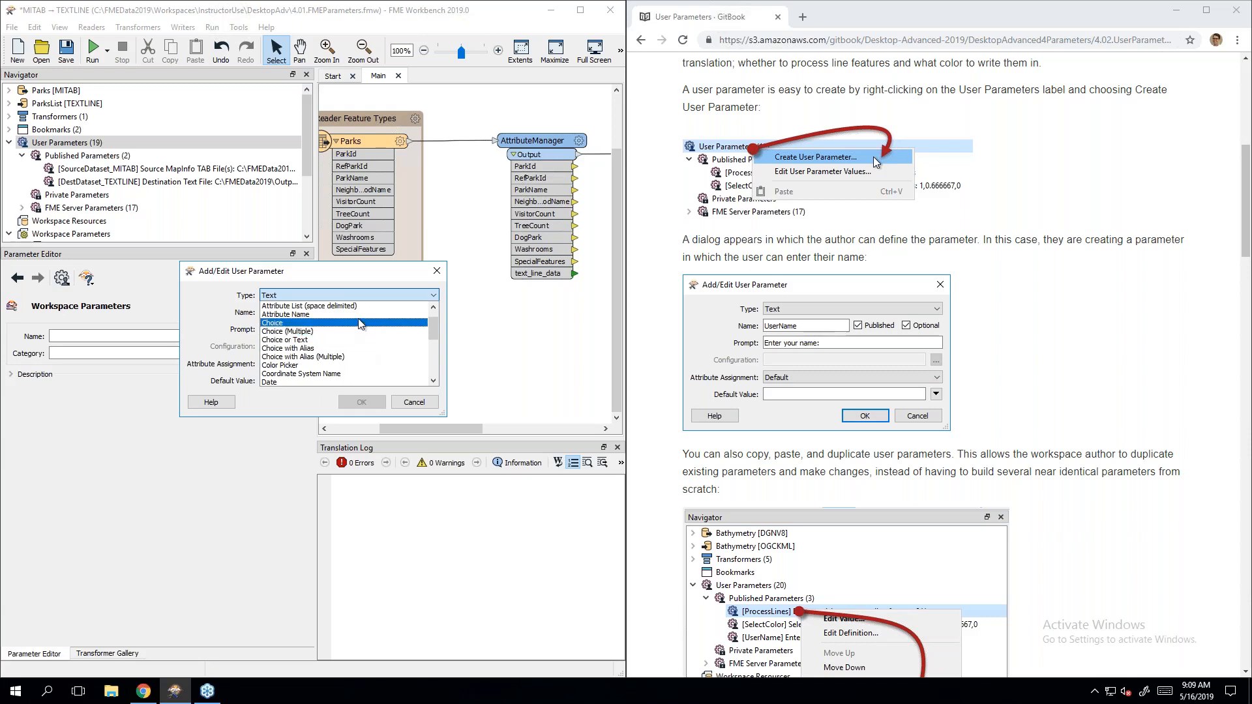
scroll(358, 323, "down", 3)
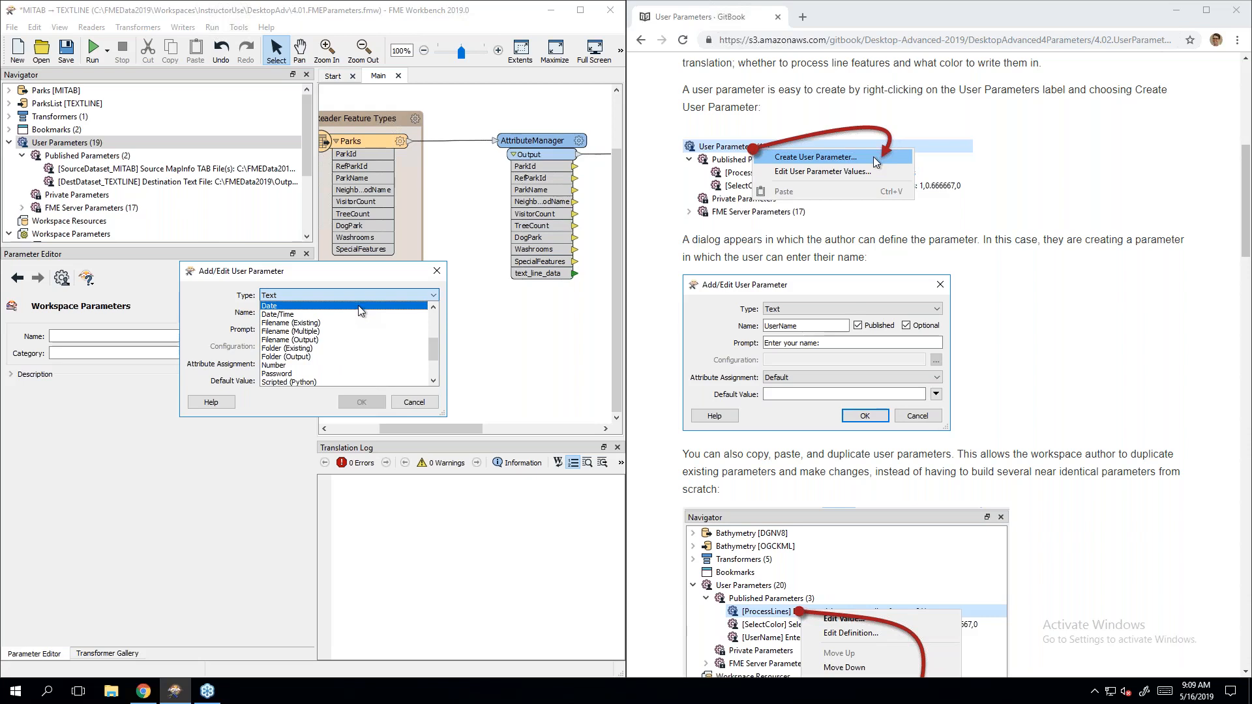
scroll(362, 360, "down", 1)
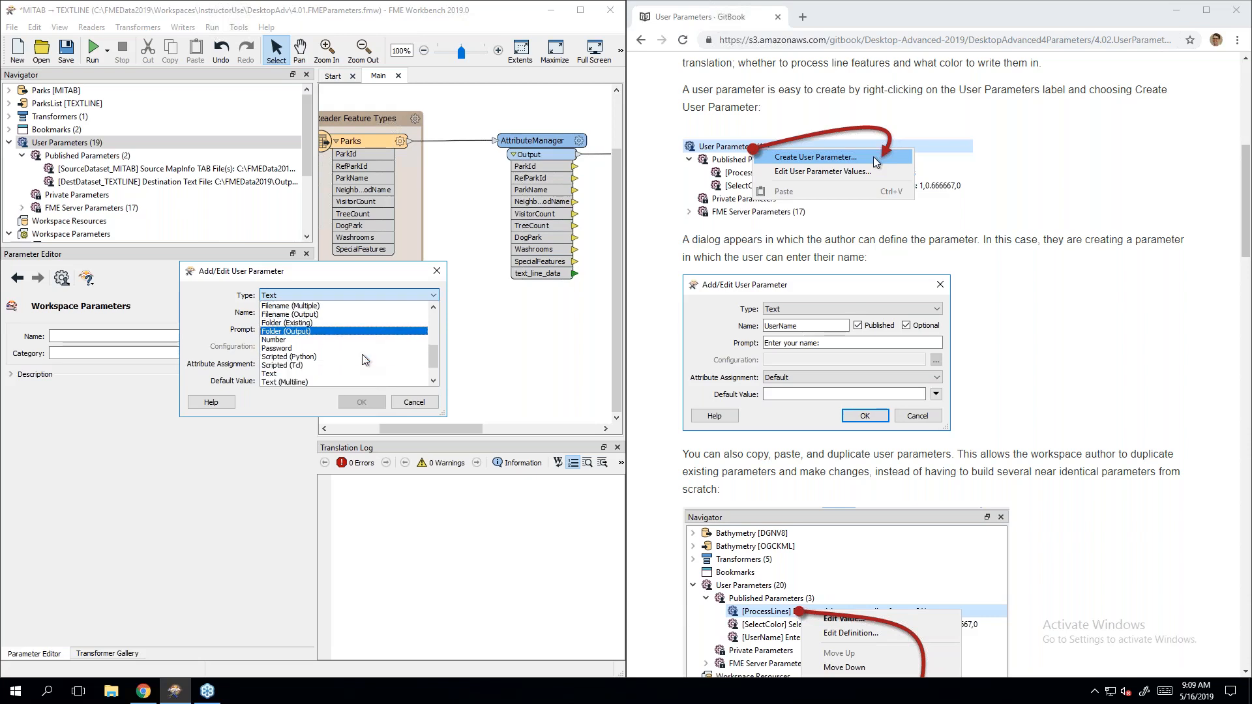
scroll(365, 365, "down", 1)
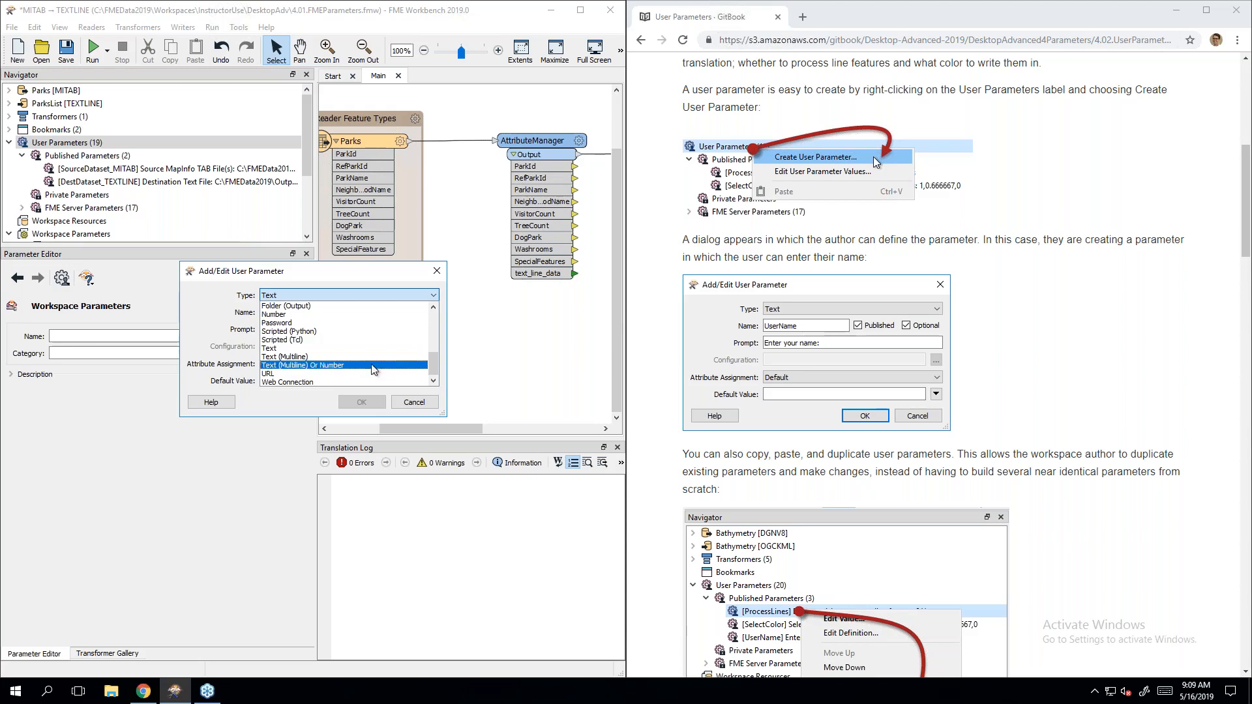
left_click(414, 402)
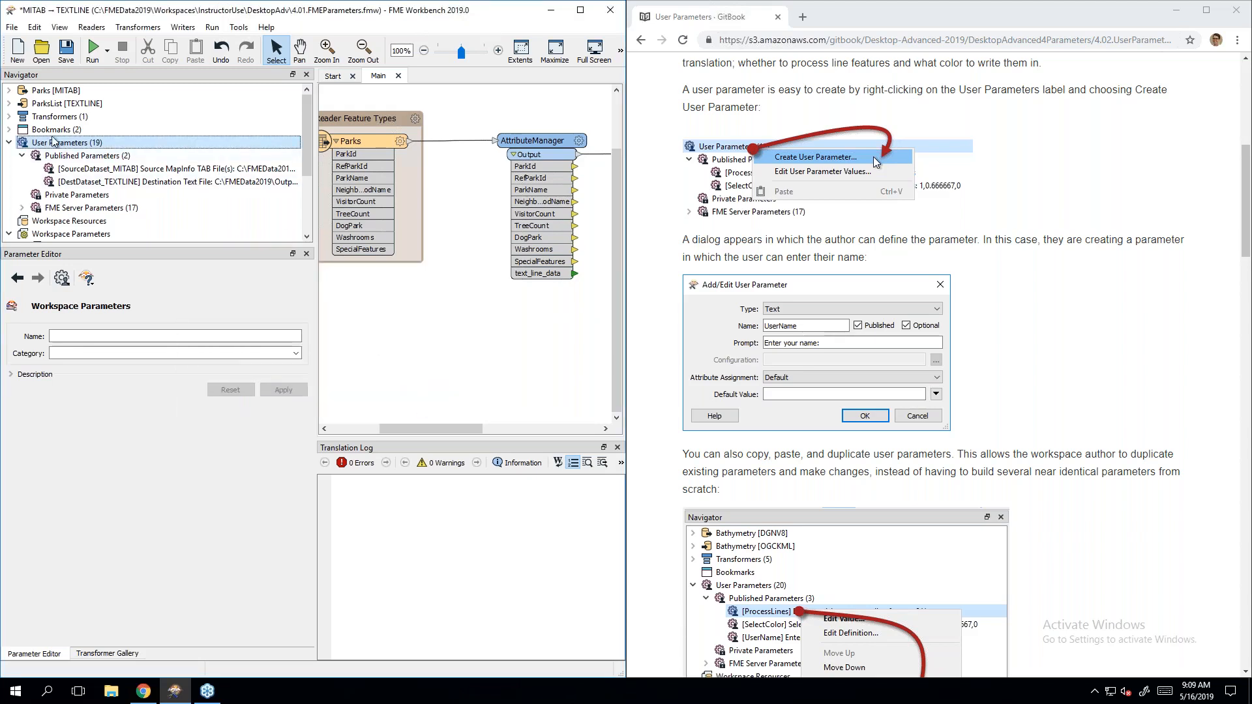
left_click(71, 143)
Step: Create a new blank workspace, discarding changes to the current one
left_click(16, 51)
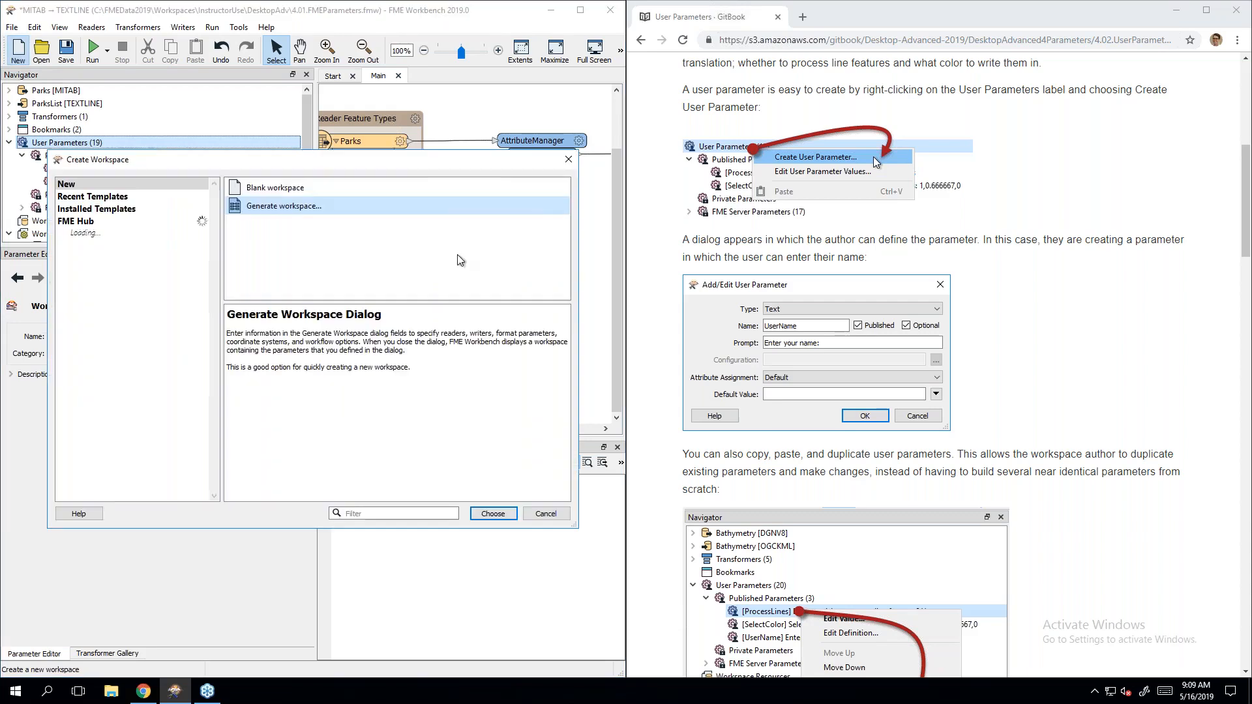
double_click(261, 190)
left_click(393, 370)
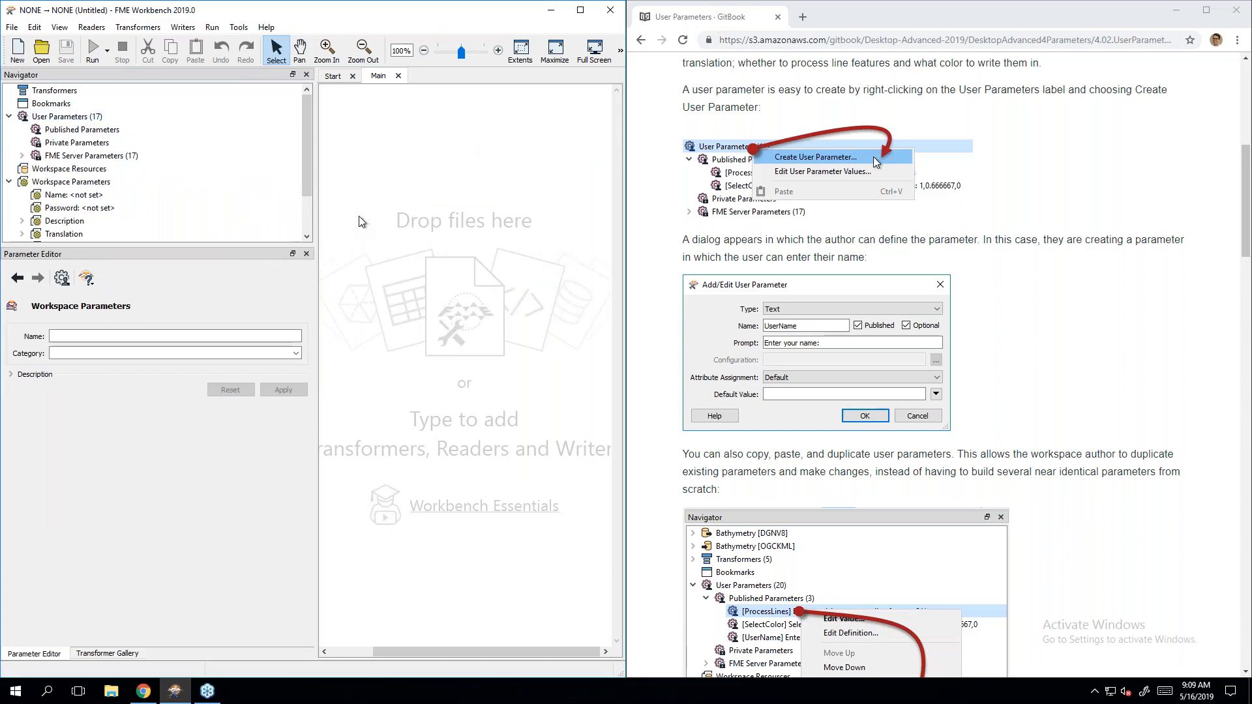
Step: Define required Choice parameter CoffeeTime prompting "Is it time for a coffee break?" and open its choices
right_click(89, 121)
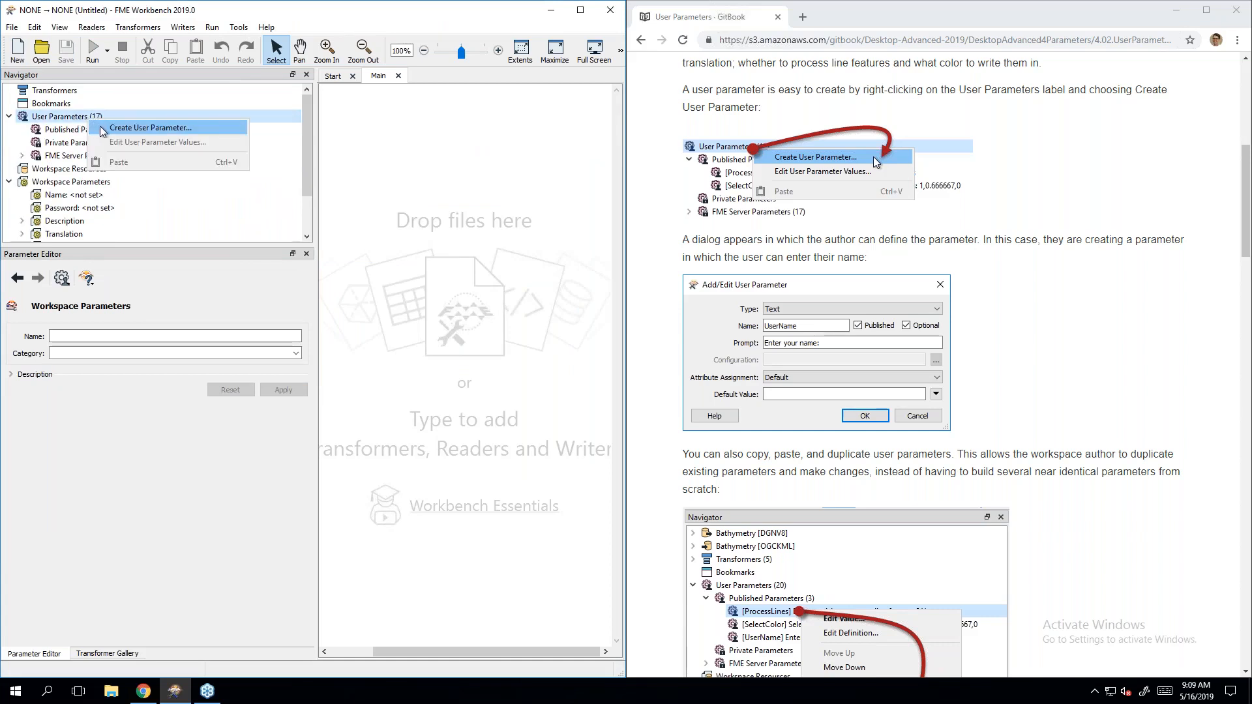
left_click(103, 131)
left_click(339, 295)
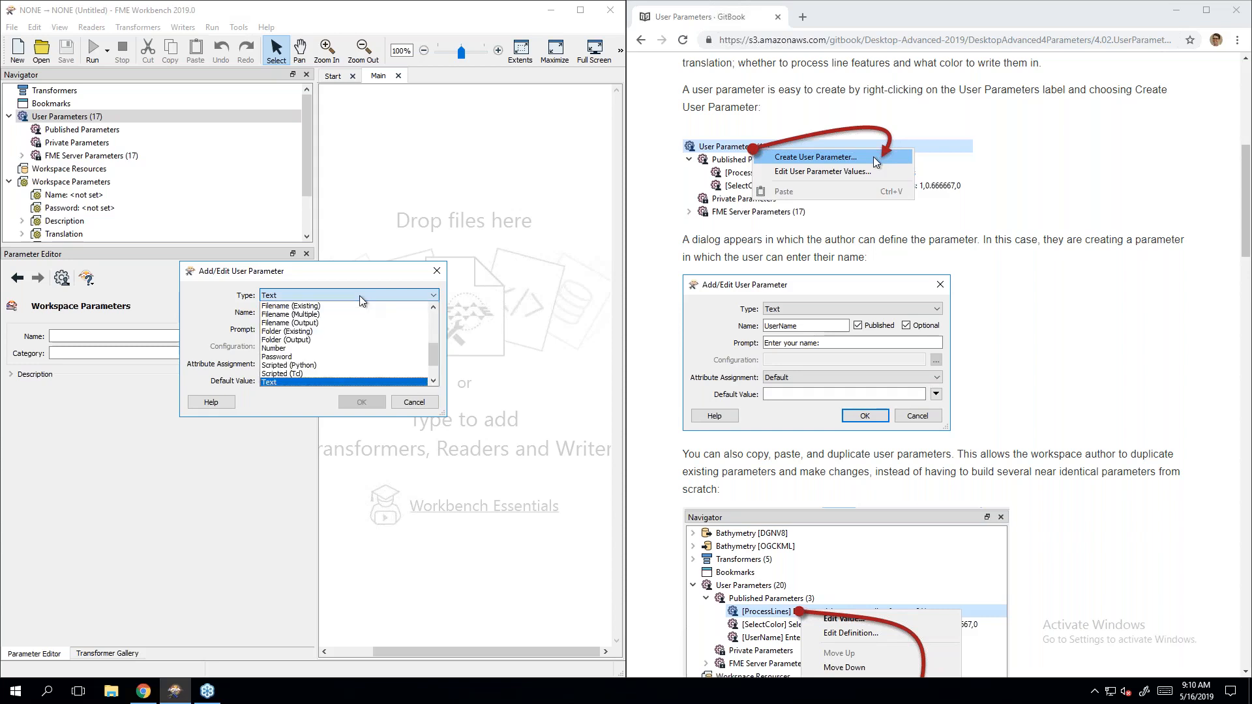
scroll(334, 340, "up", 3)
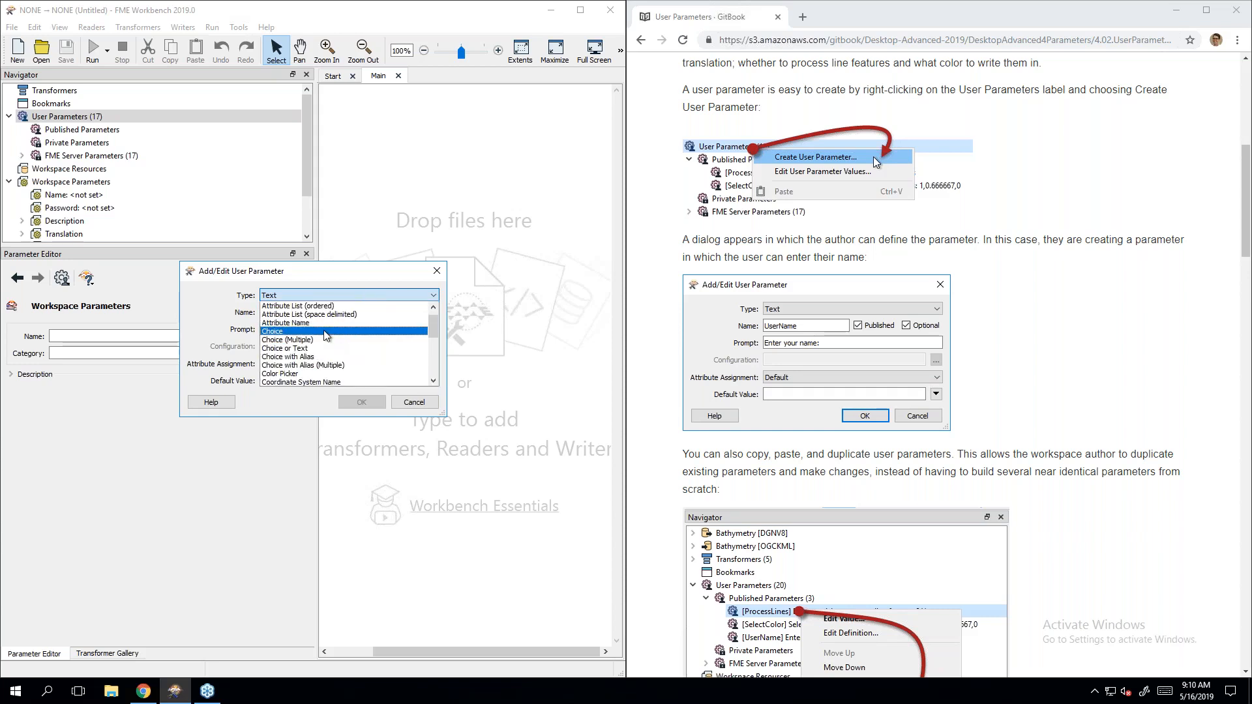
left_click(332, 334)
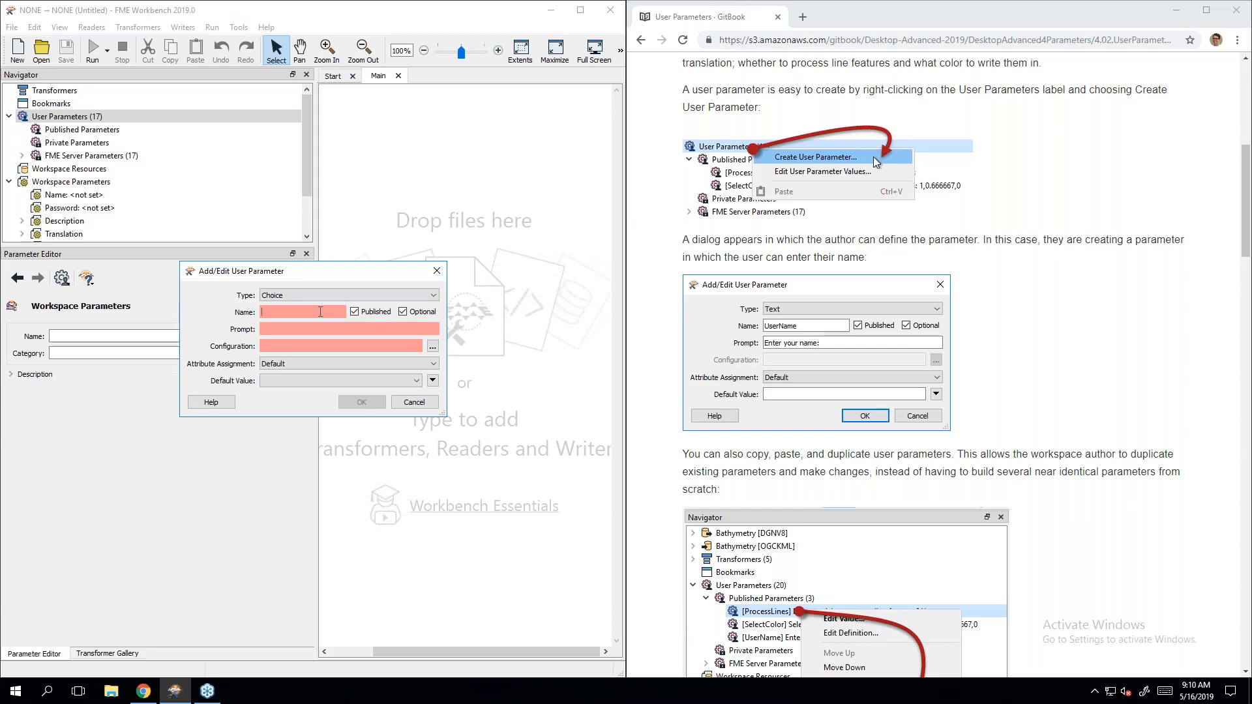
type("Coffe")
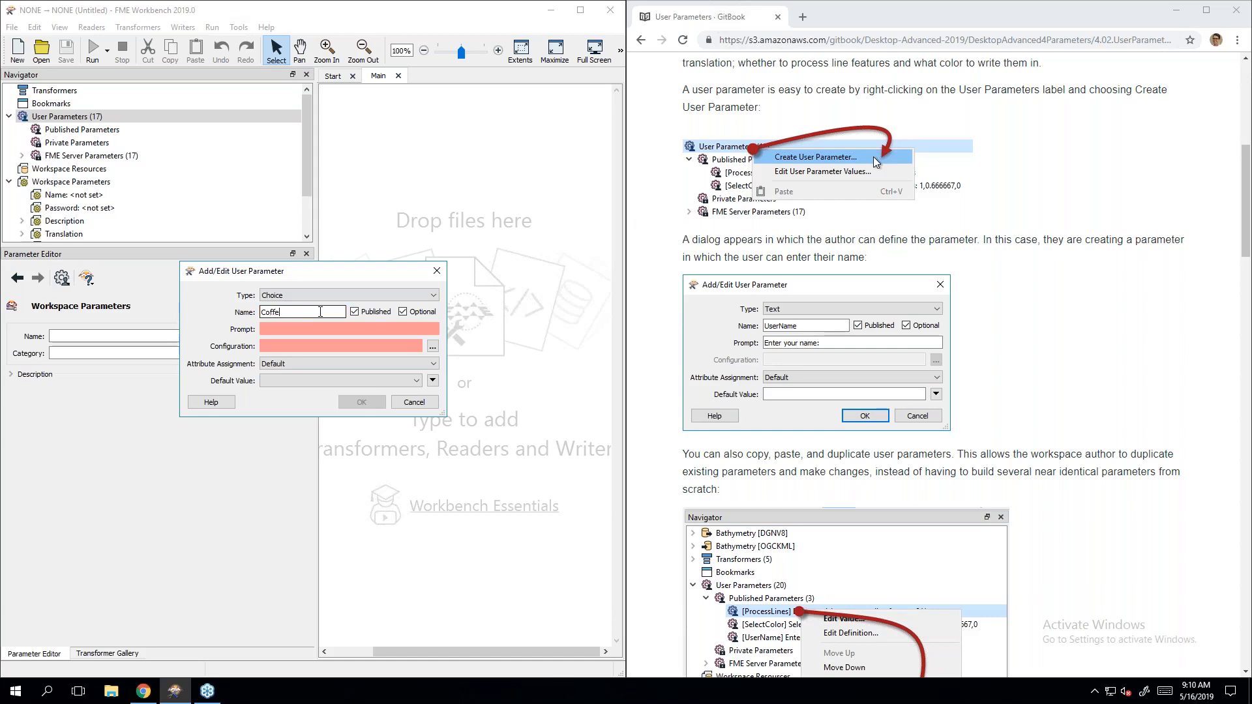
type("eTime")
left_click(304, 326)
type("Is ")
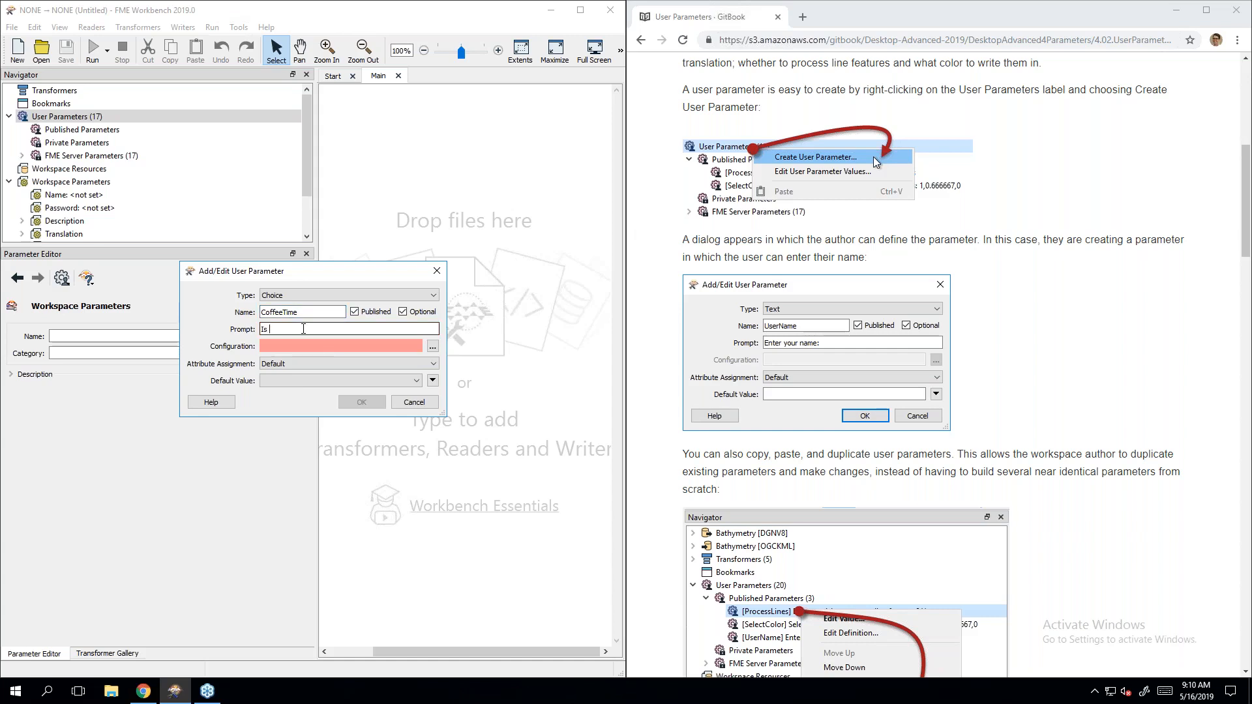
type("it time for a coffee break?")
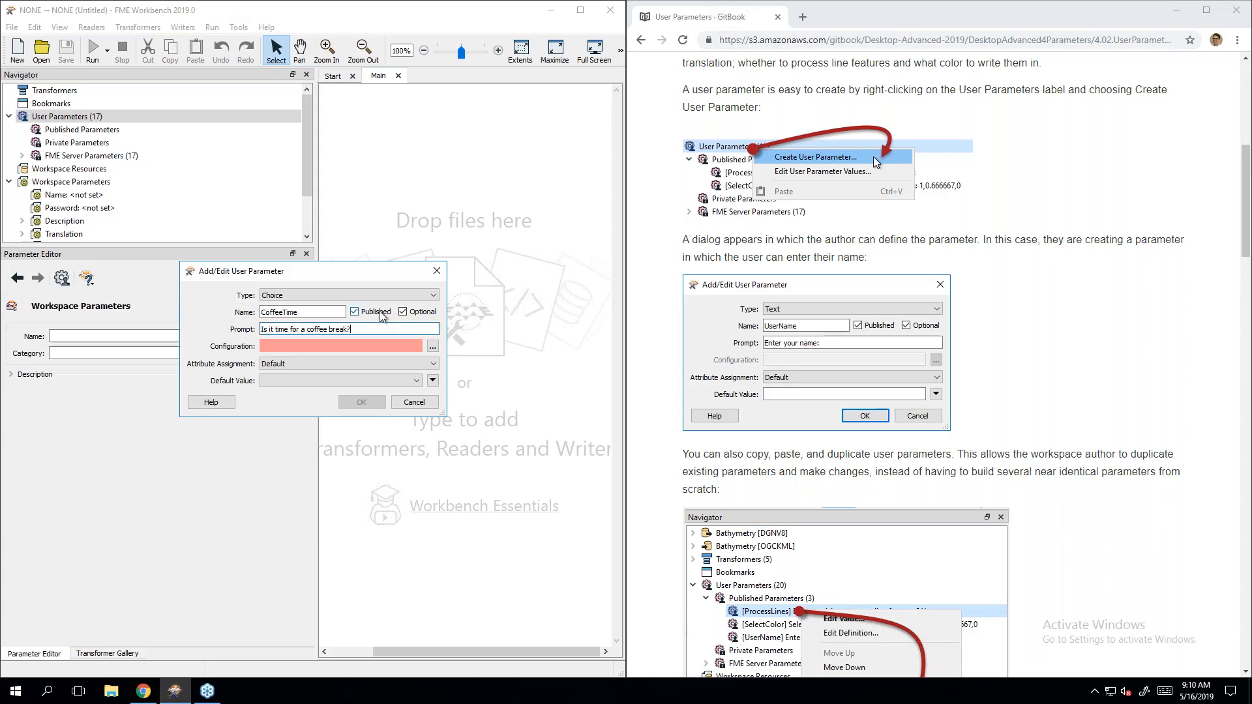
left_click(424, 316)
left_click(433, 349)
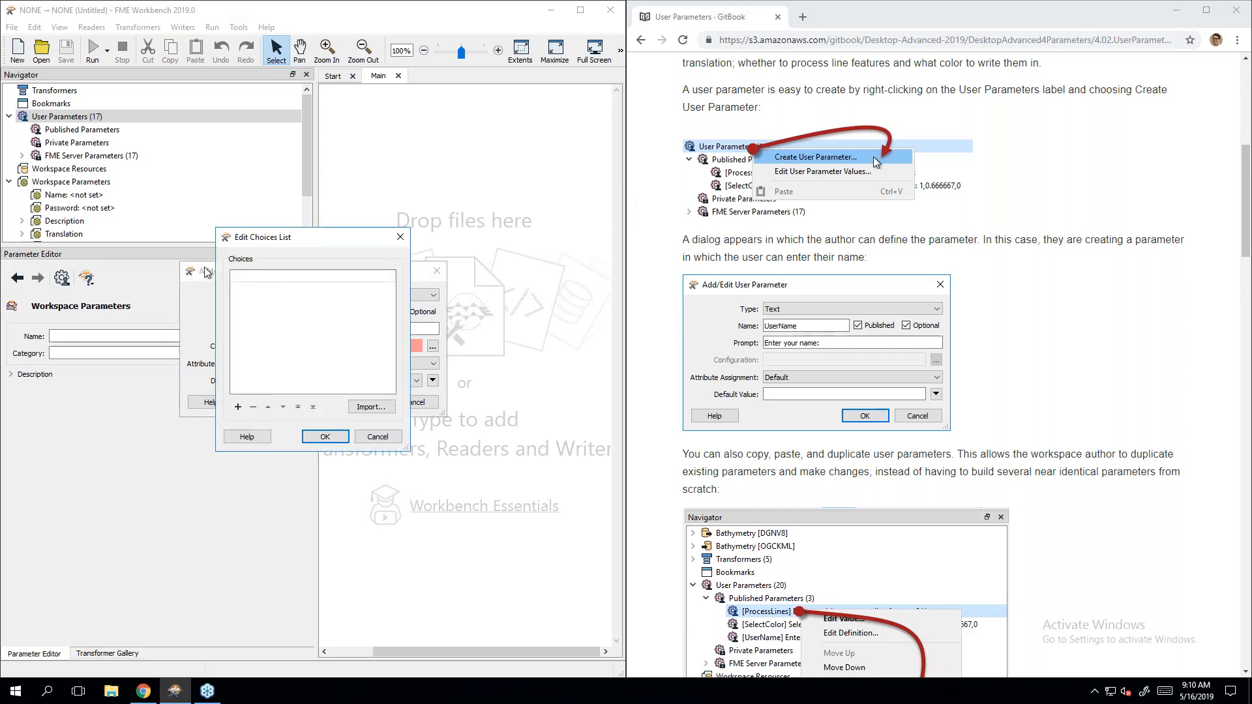
Step: Enter Yes and No as the CoffeeTime choices and confirm them
double_click(259, 277)
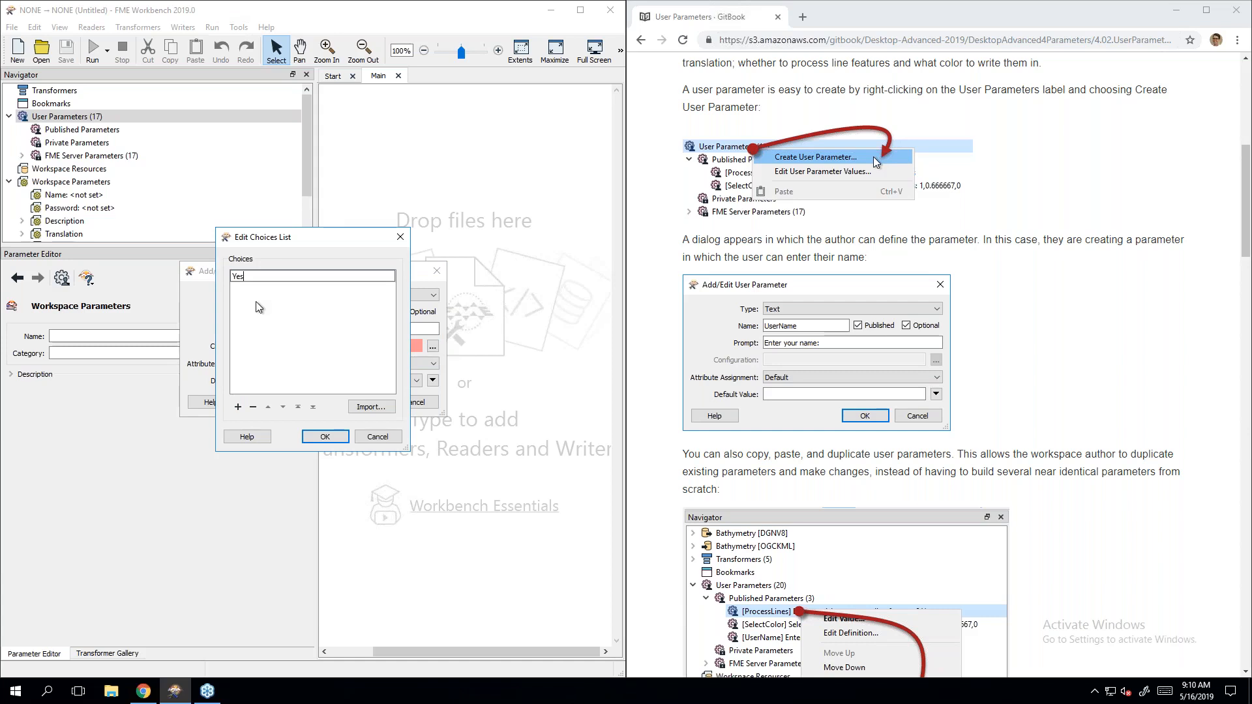
type("Yes")
key("Return")
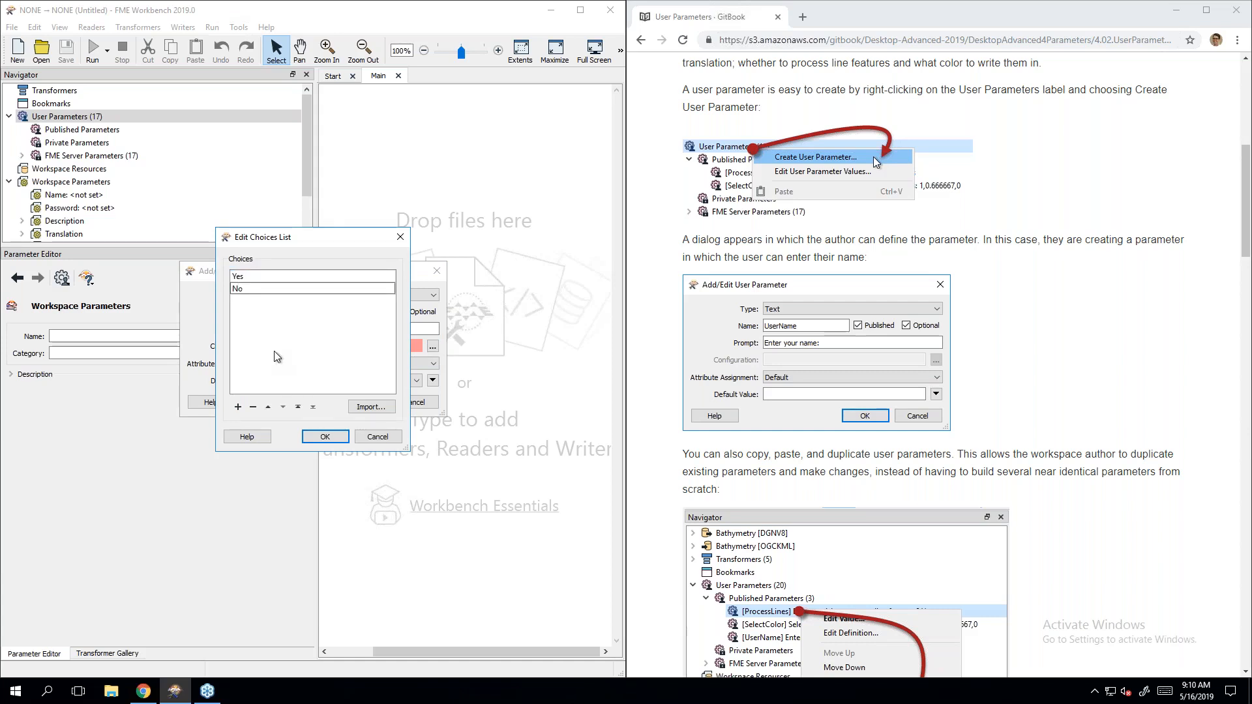
key("Return")
left_click(325, 436)
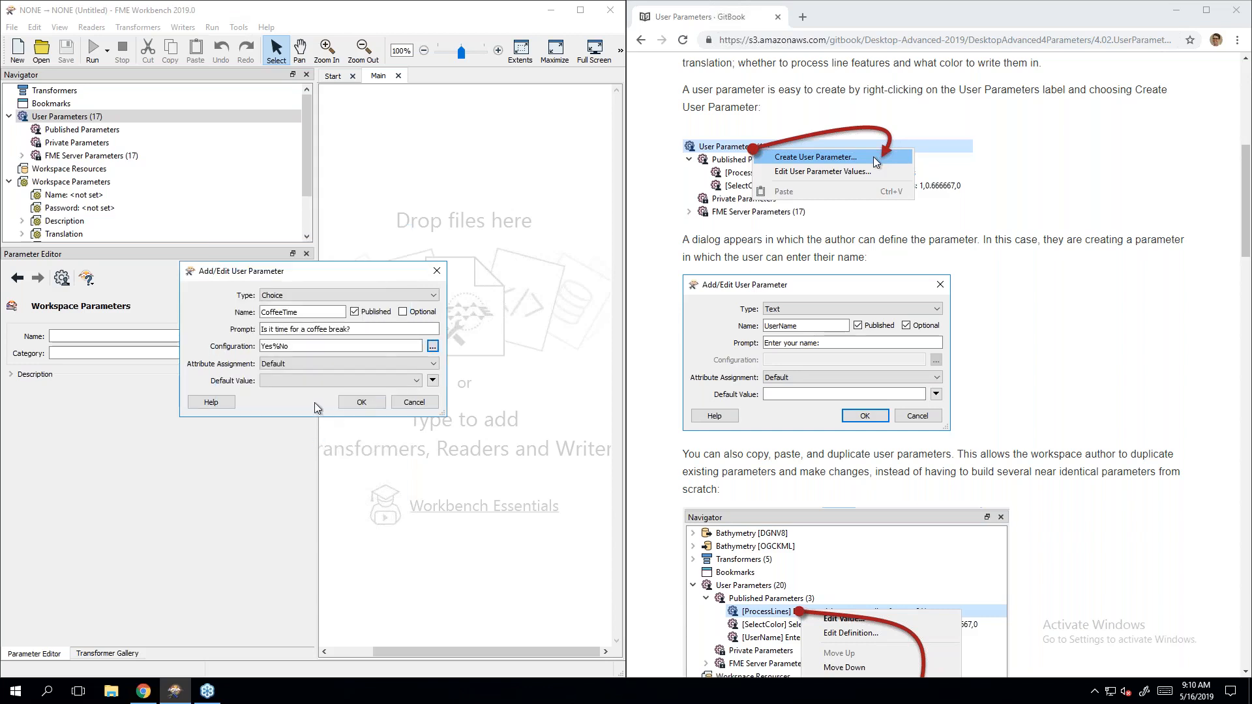
Step: Set the default value to No, create the parameter, and show it under Published Parameters
left_click(324, 381)
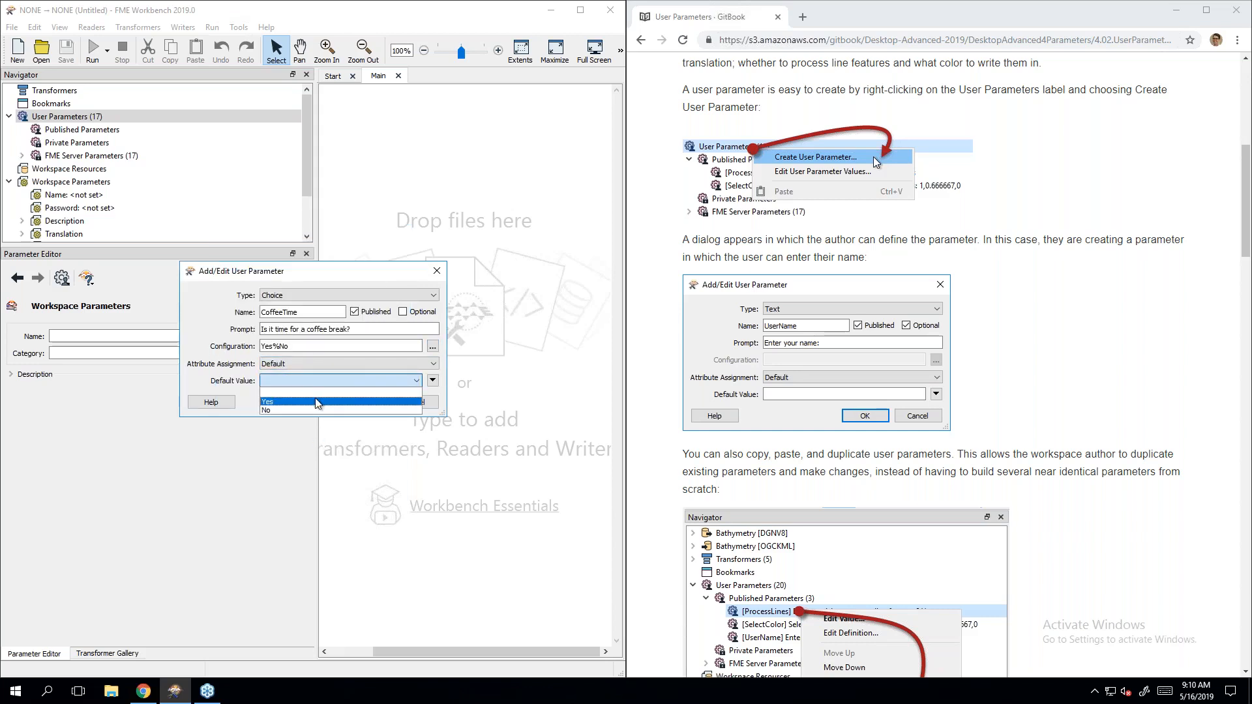
left_click(315, 410)
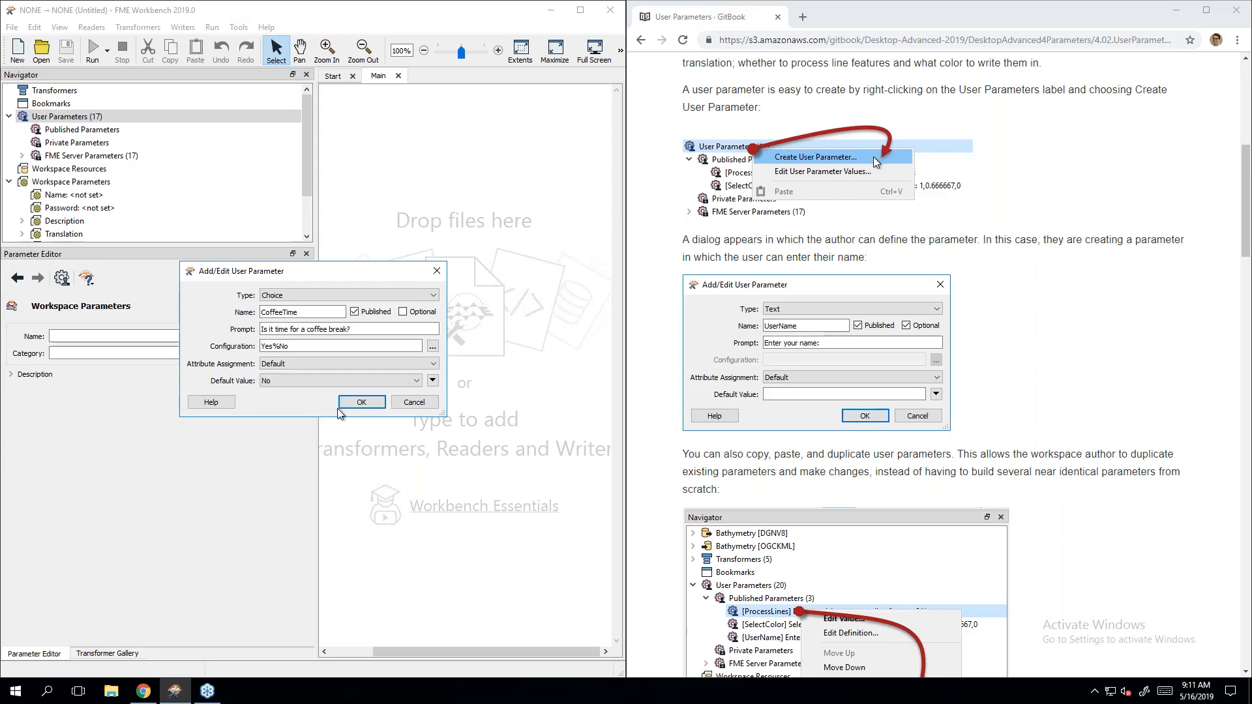
left_click(362, 402)
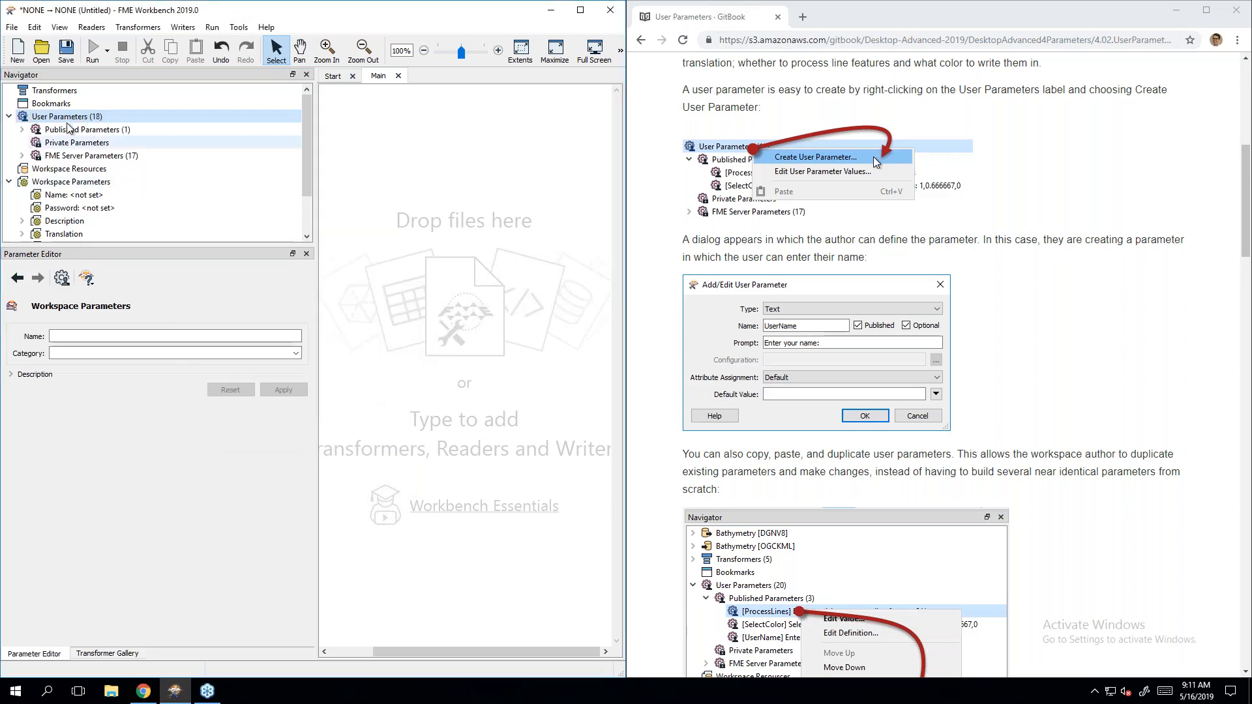
left_click(23, 130)
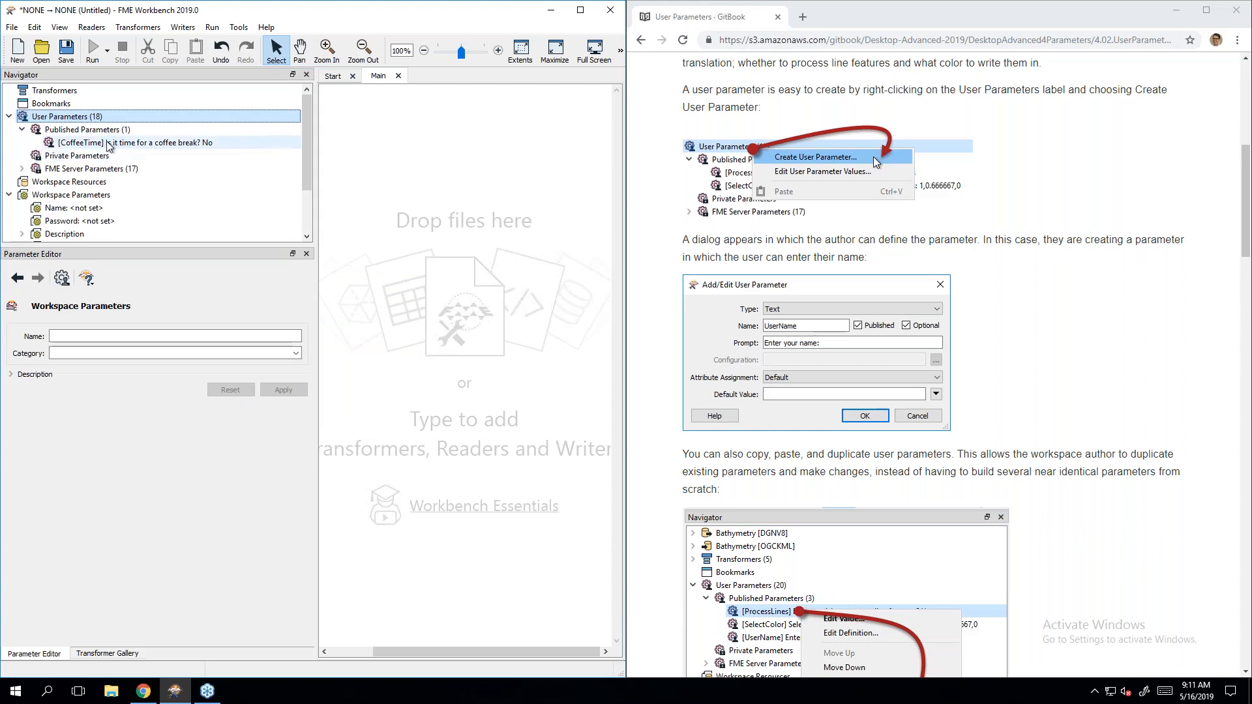
Step: Add a Creator transformer to the empty canvas
left_click(494, 355)
type("creator")
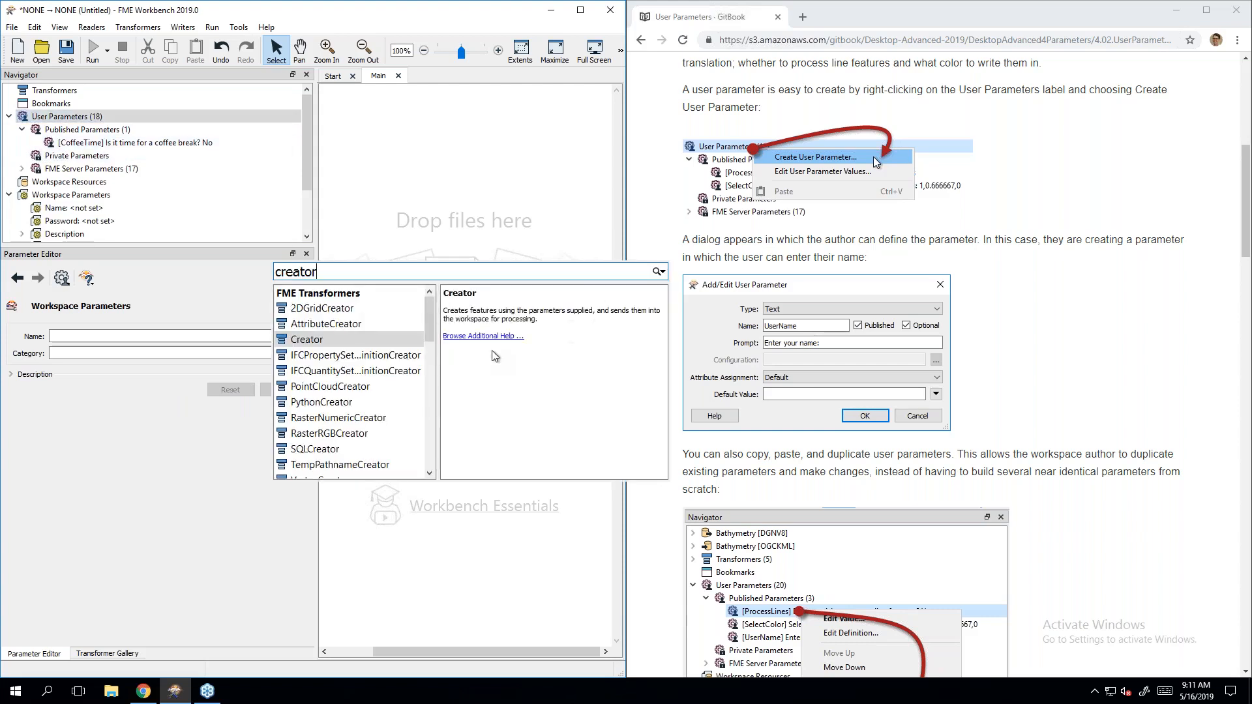
key("Return")
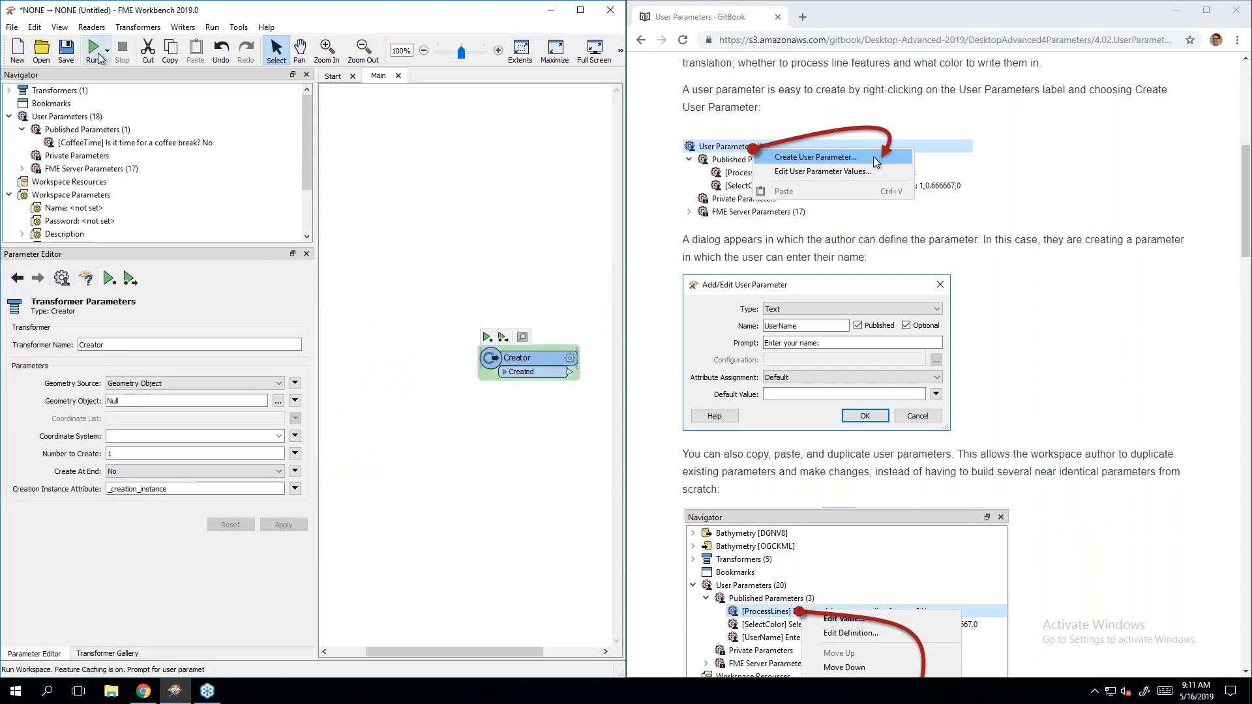
Step: Run the workspace and check the coffee-break prompt's Yes/No choices, keeping No
left_click(107, 51)
left_click(98, 50)
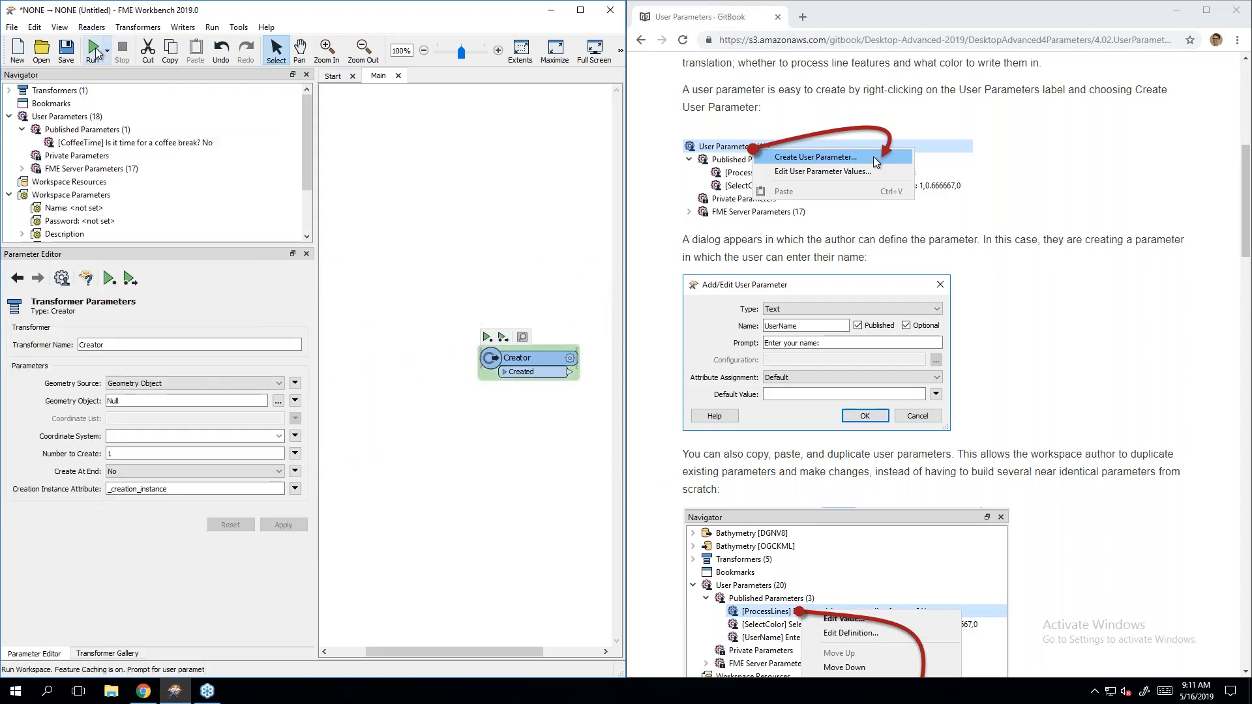
left_click(97, 50)
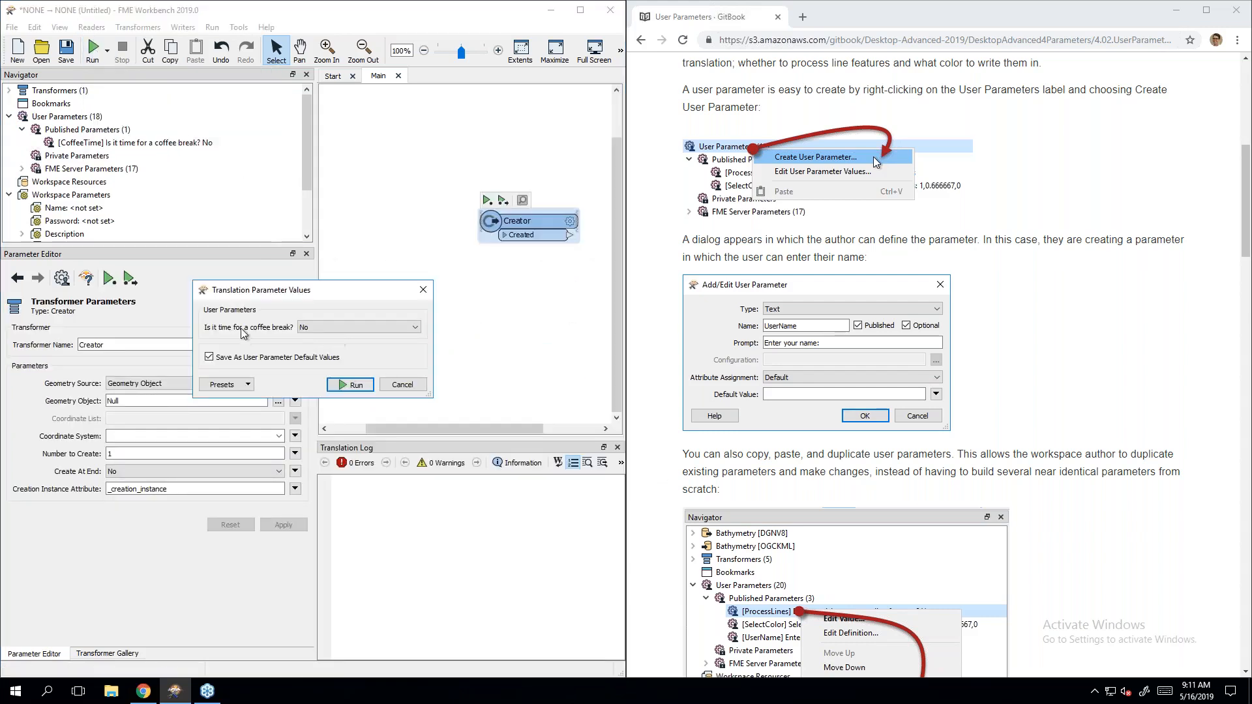
left_click(326, 327)
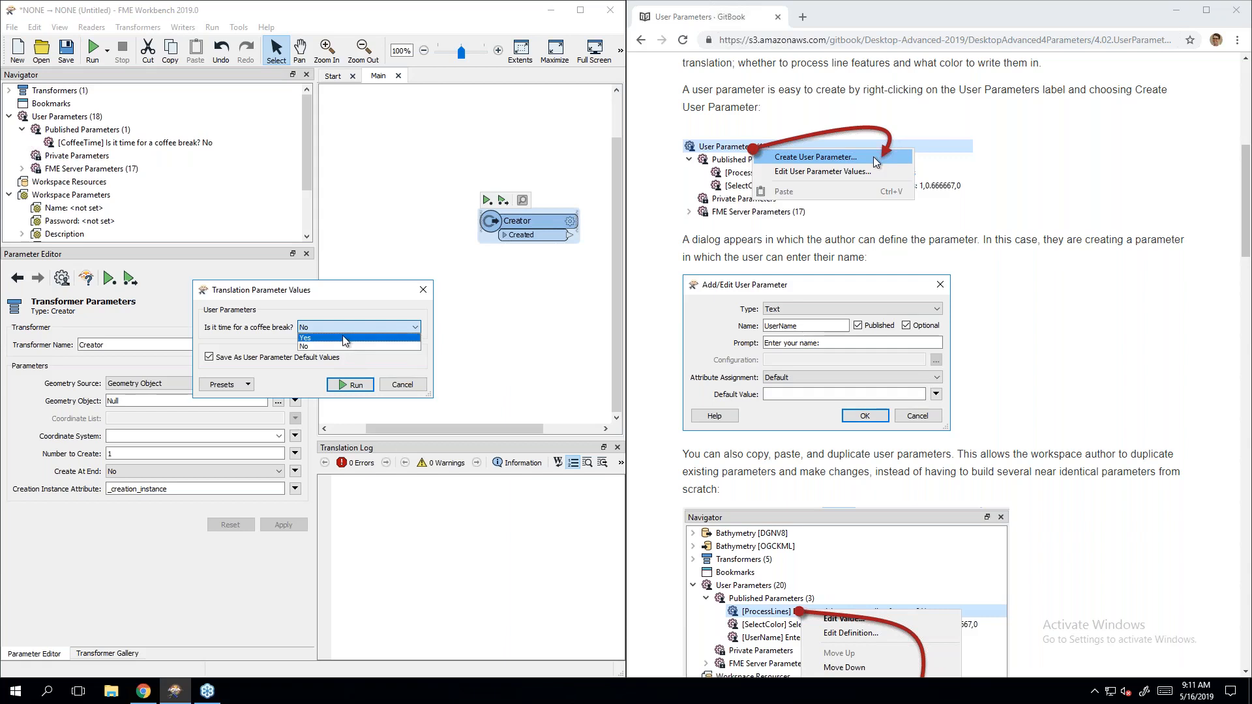
left_click(344, 324)
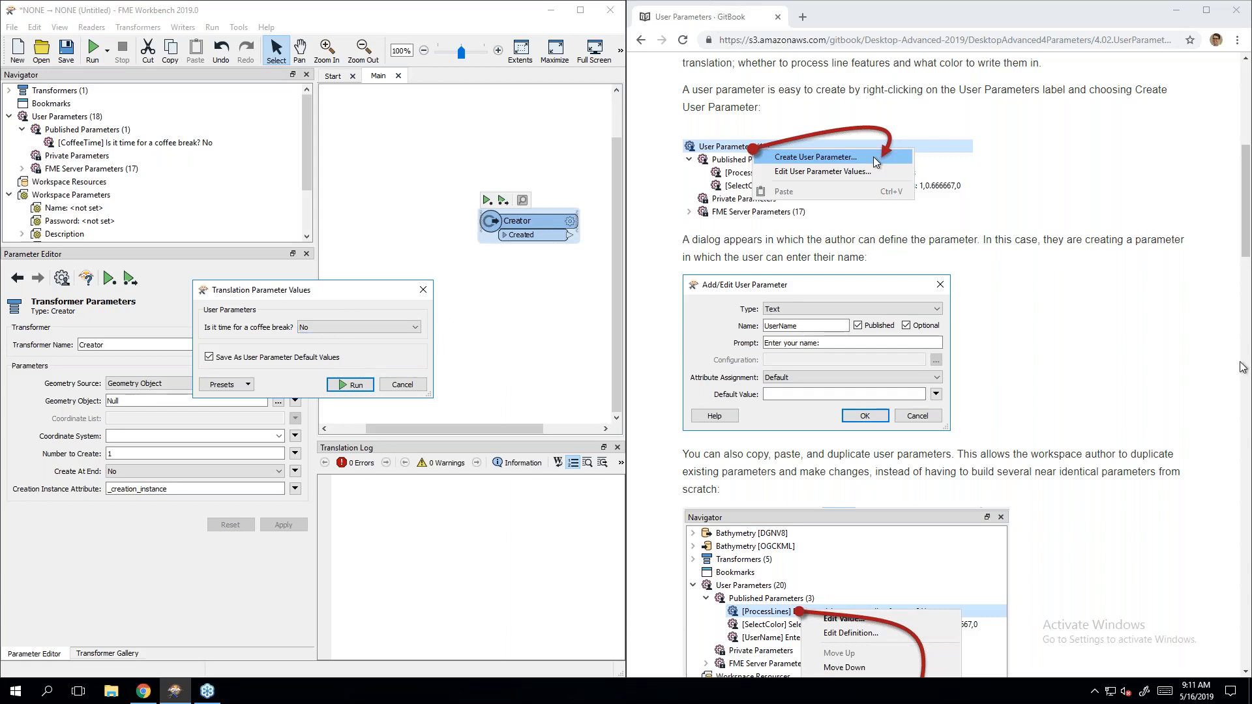
Step: Cancel the Translation Parameter Values prompt without running
scroll(1066, 343, "down", 4)
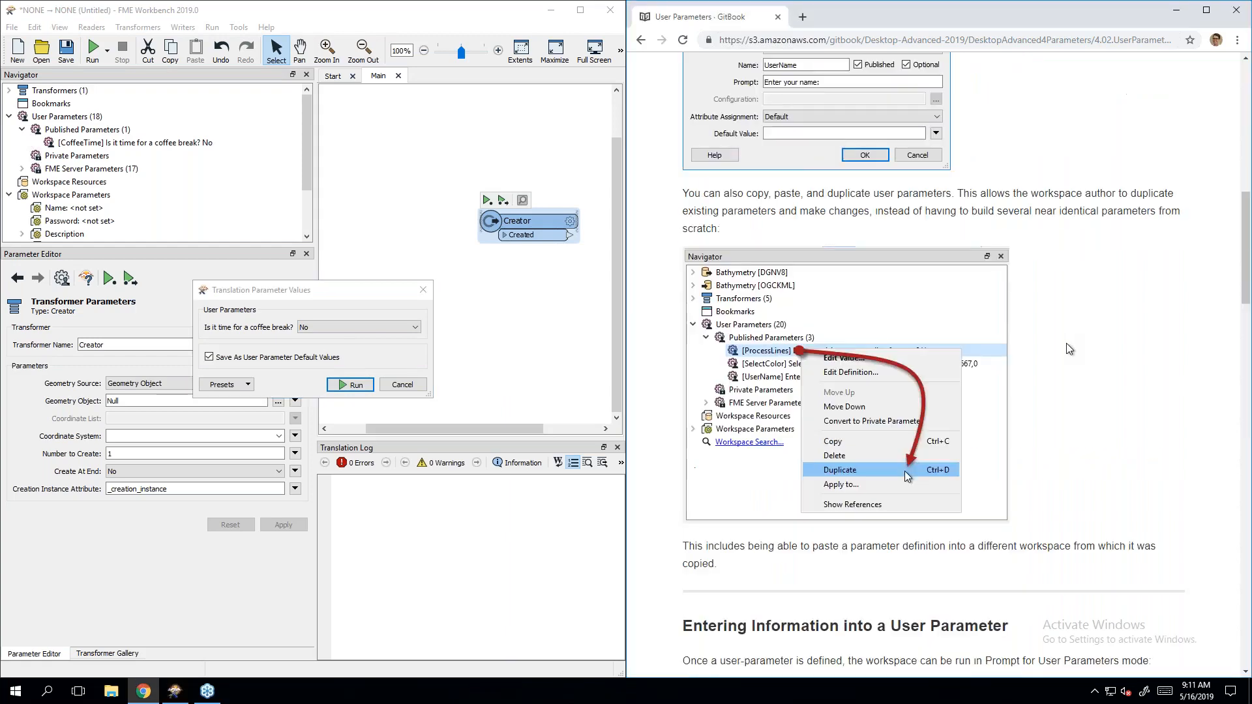
scroll(1098, 369, "down", 4)
scroll(1086, 357, "up", 3)
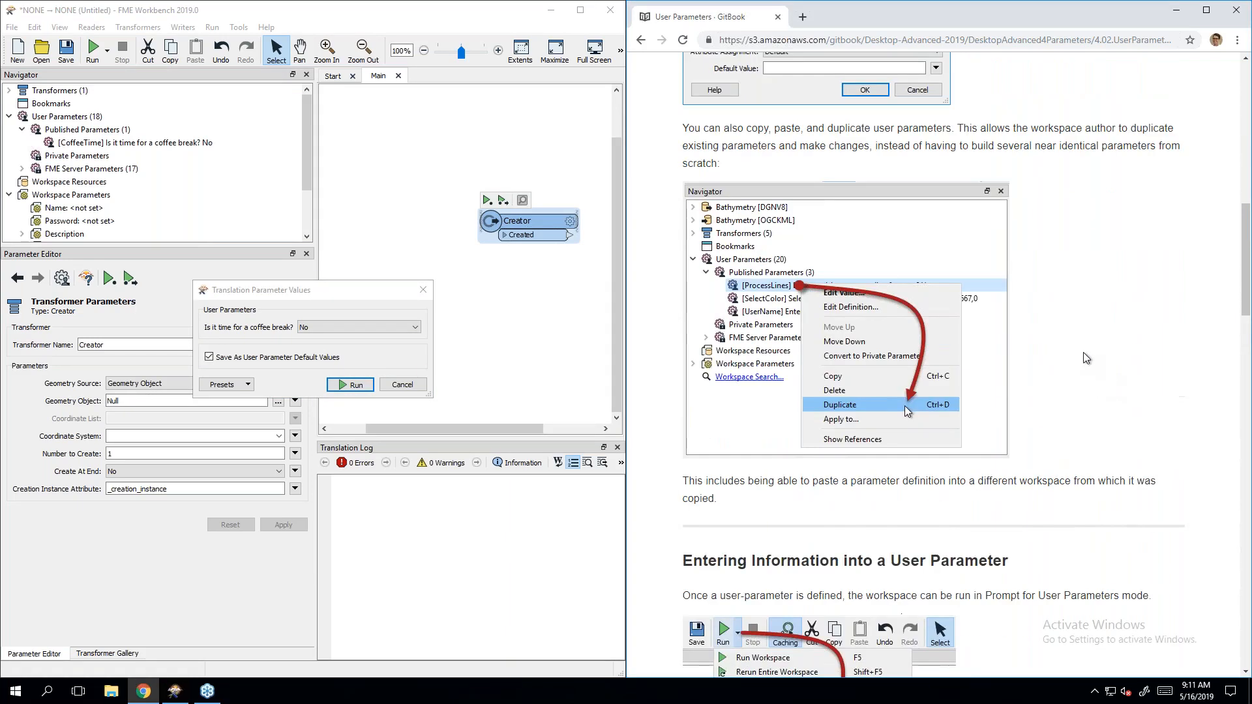
left_click(397, 384)
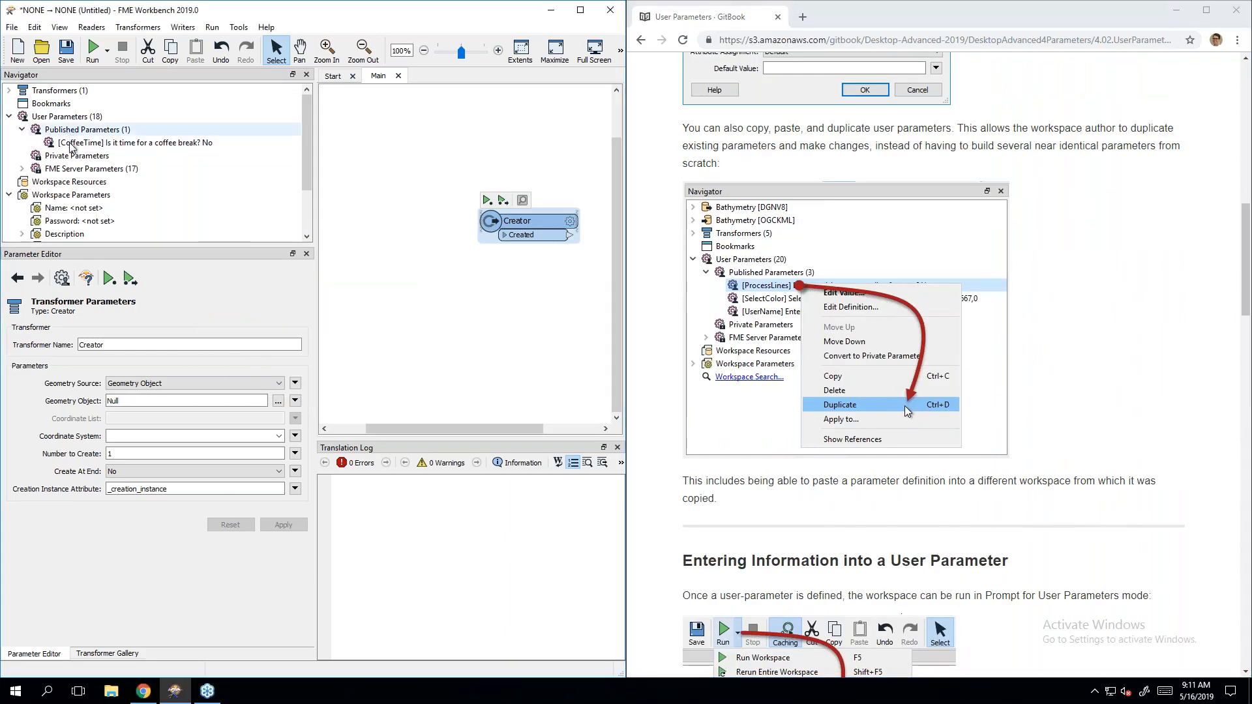
Step: Open the CoffeeTime parameter's definition and close it without changes
right_click(70, 146)
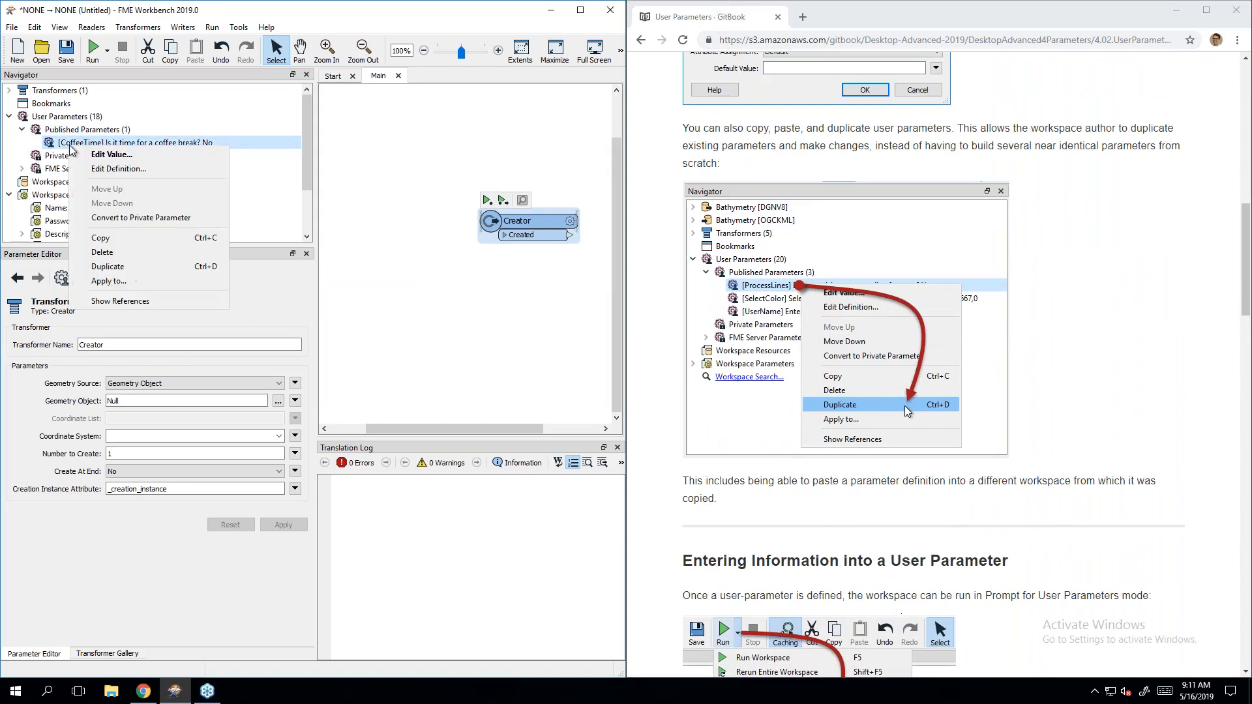
left_click(142, 169)
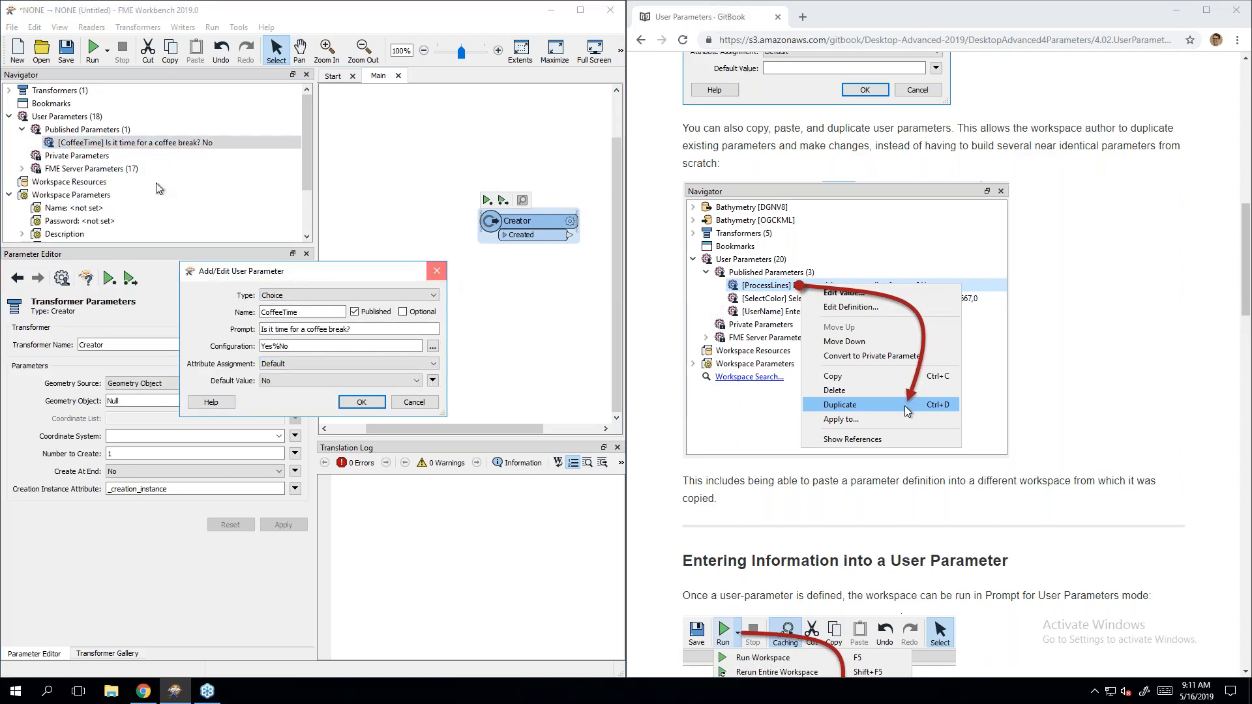
left_click(437, 271)
right_click(105, 146)
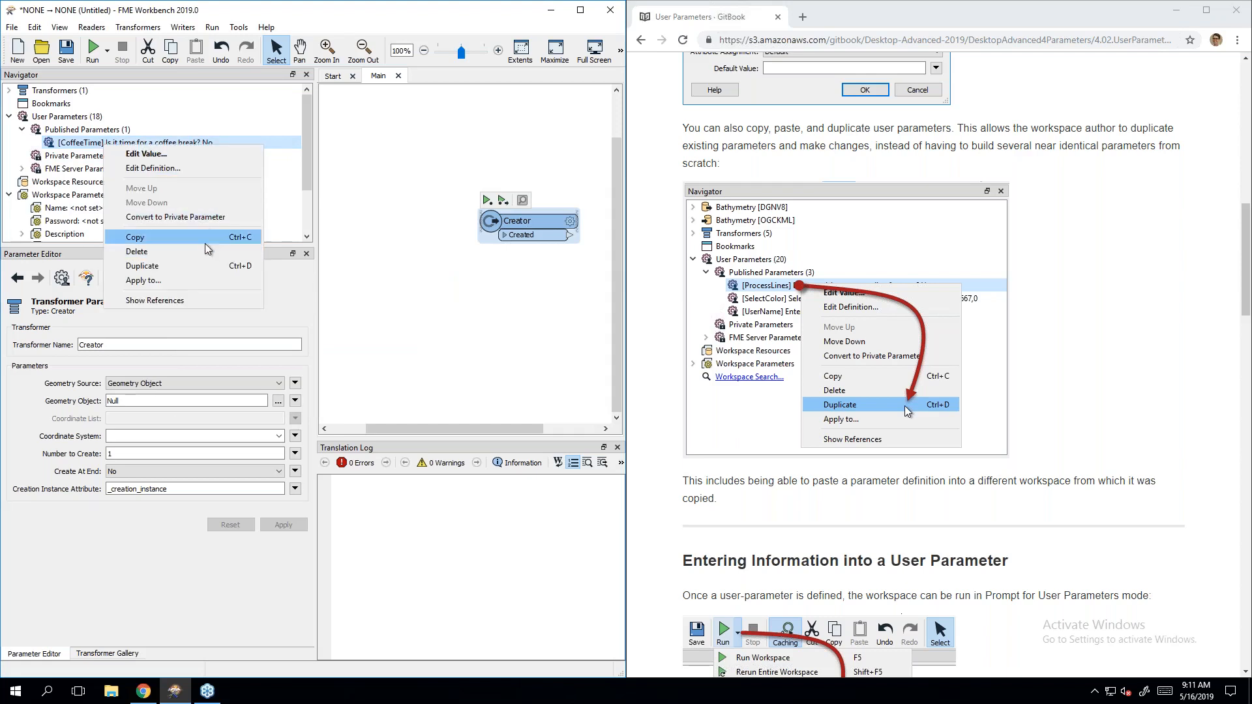
left_click(311, 172)
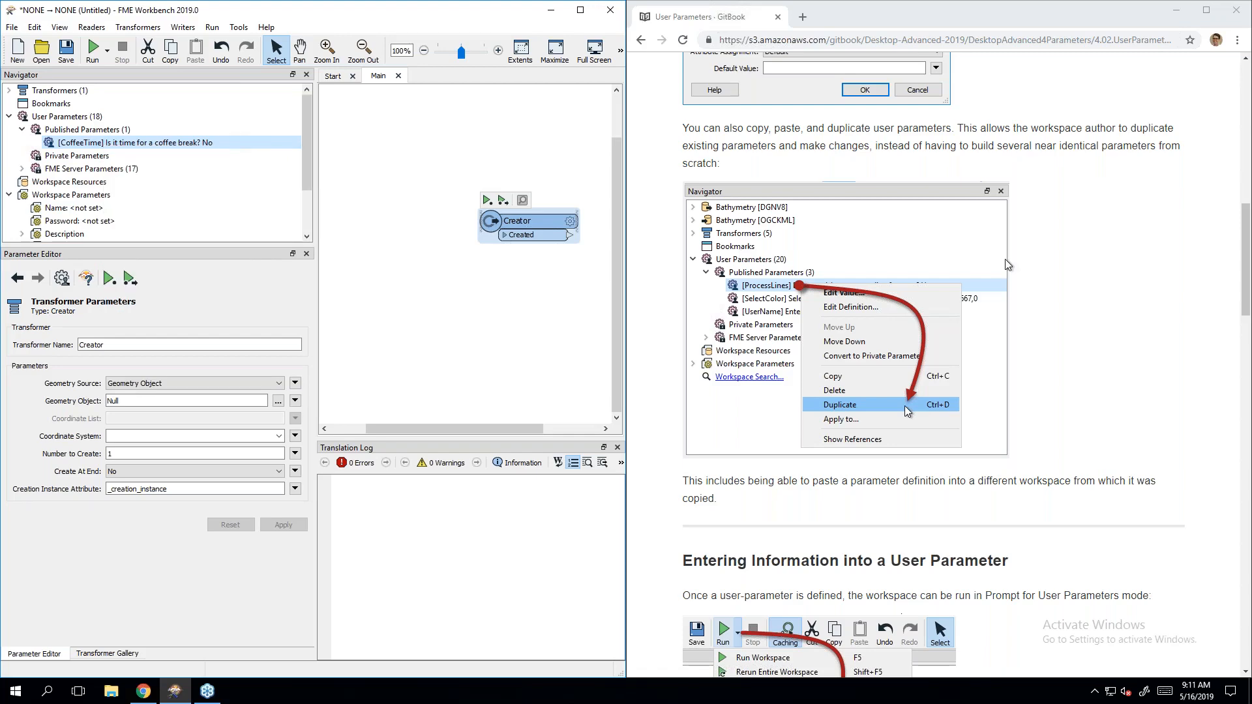
scroll(1097, 375, "down", 10)
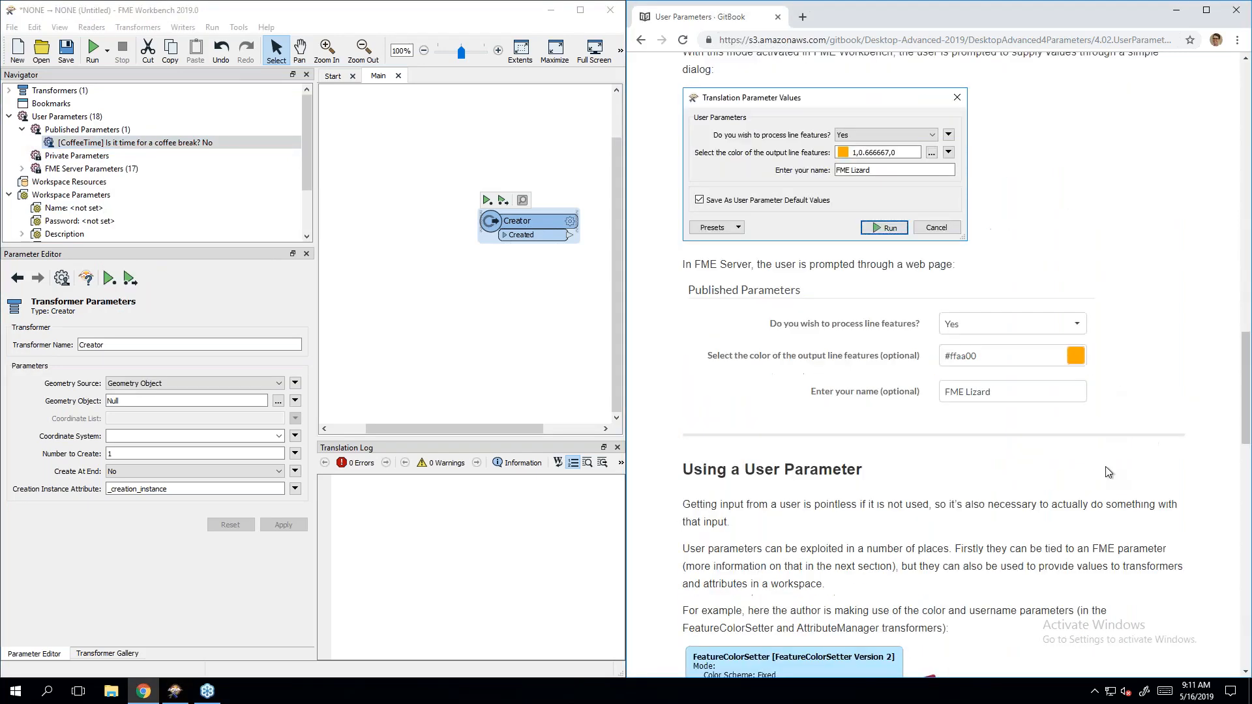
scroll(1099, 492, "down", 8)
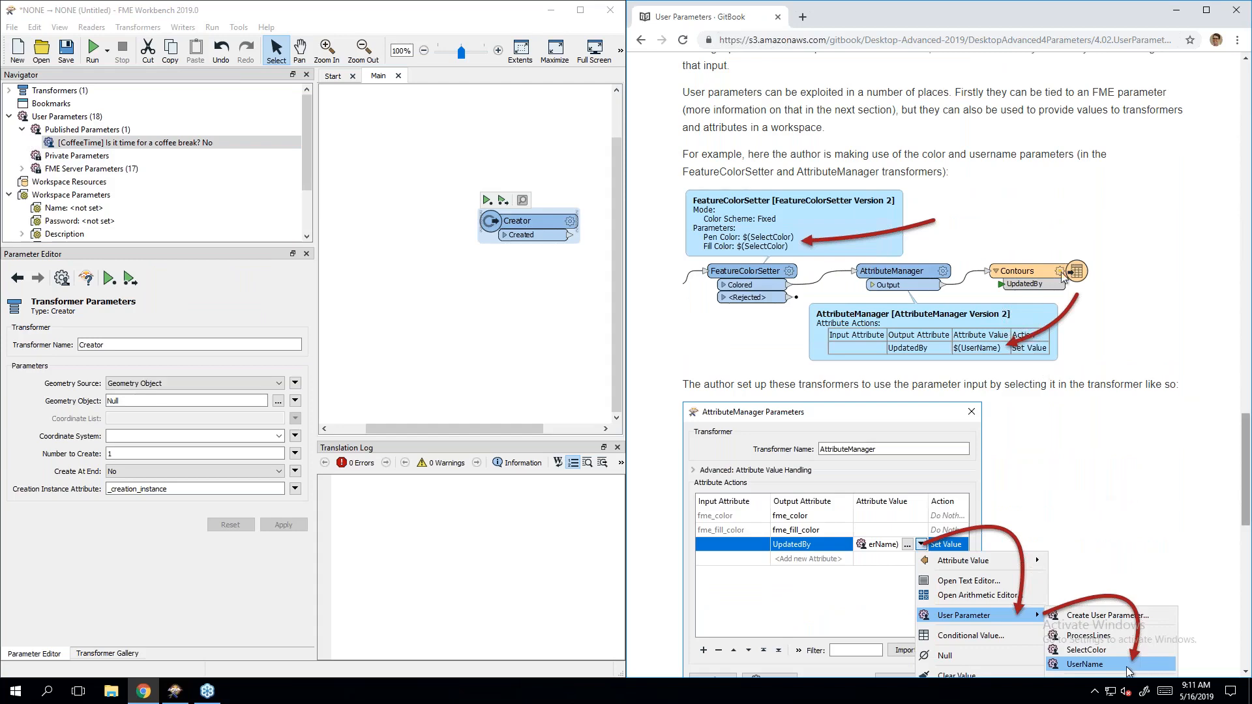
scroll(1069, 282, "up", 7)
scroll(1068, 278, "up", 7)
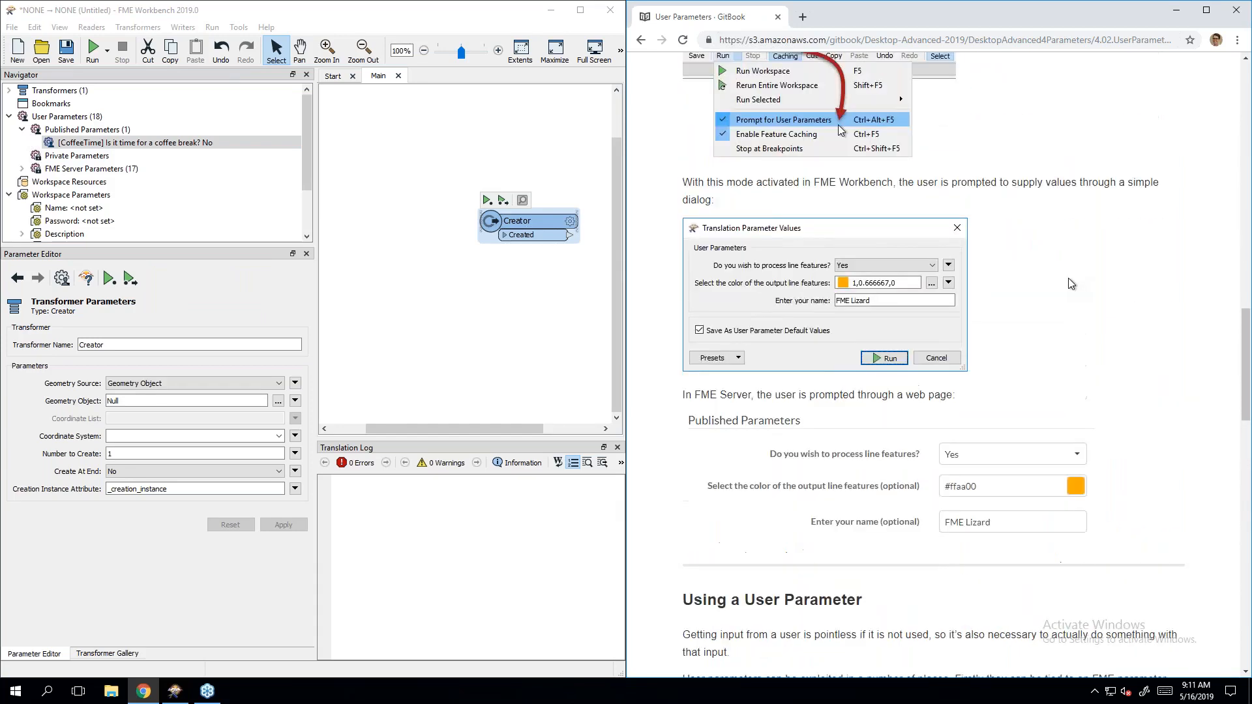
scroll(1069, 278, "down", 3)
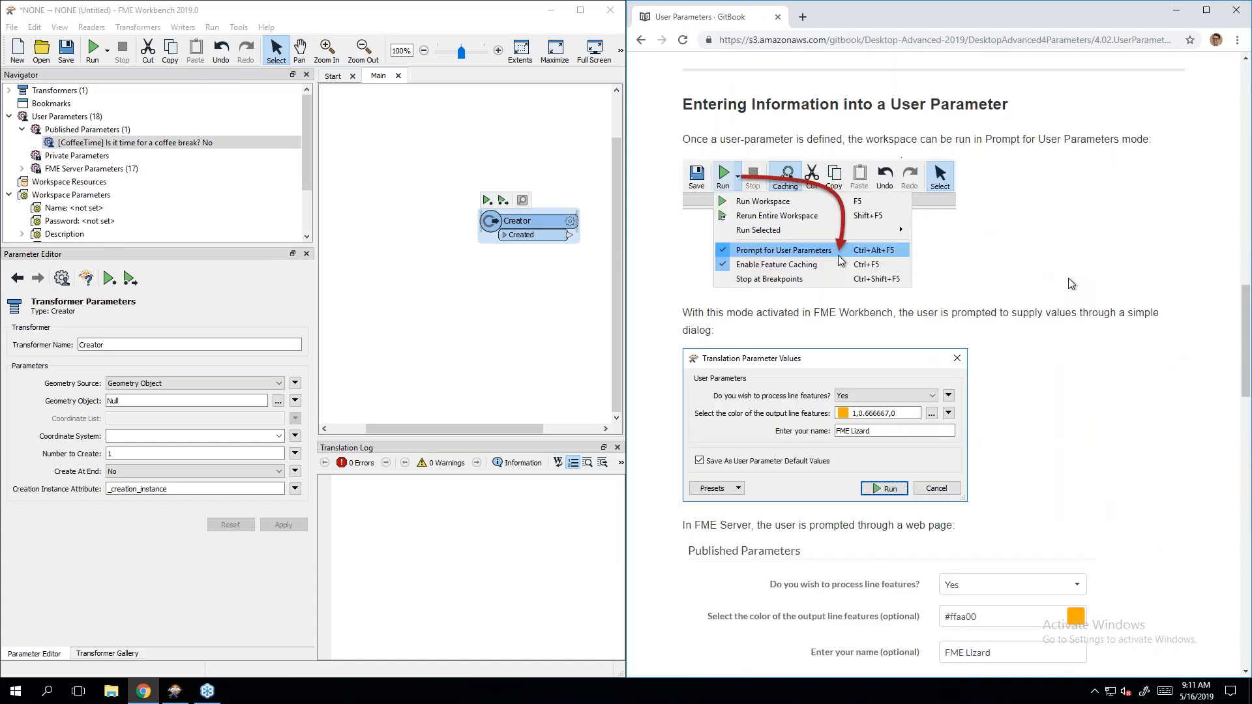
scroll(1072, 283, "down", 1)
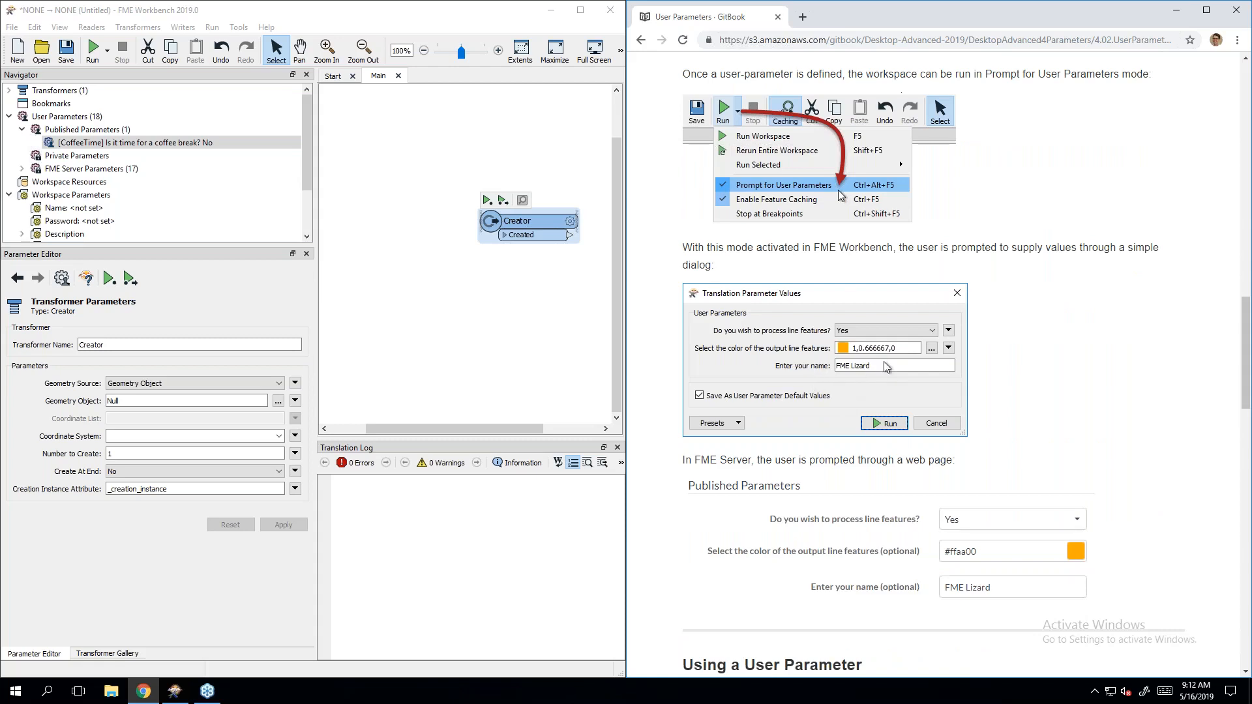
scroll(874, 365, "down", 1)
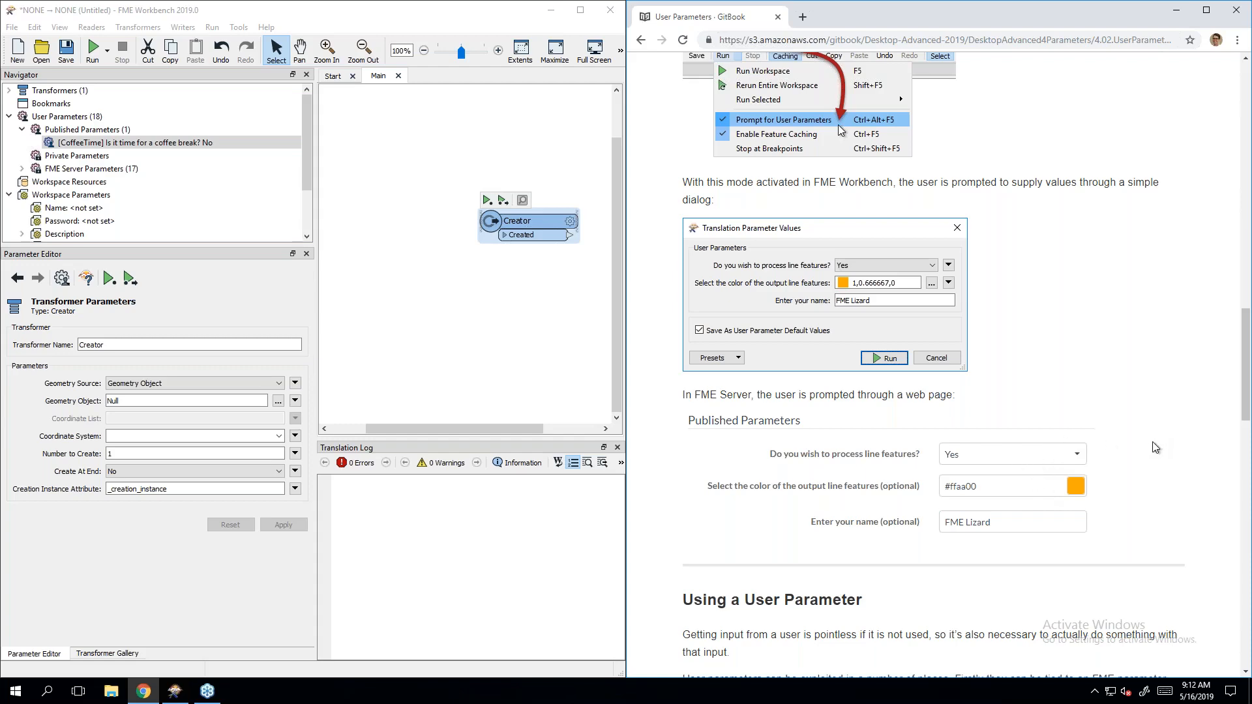
scroll(1156, 447, "down", 2)
scroll(1154, 447, "down", 6)
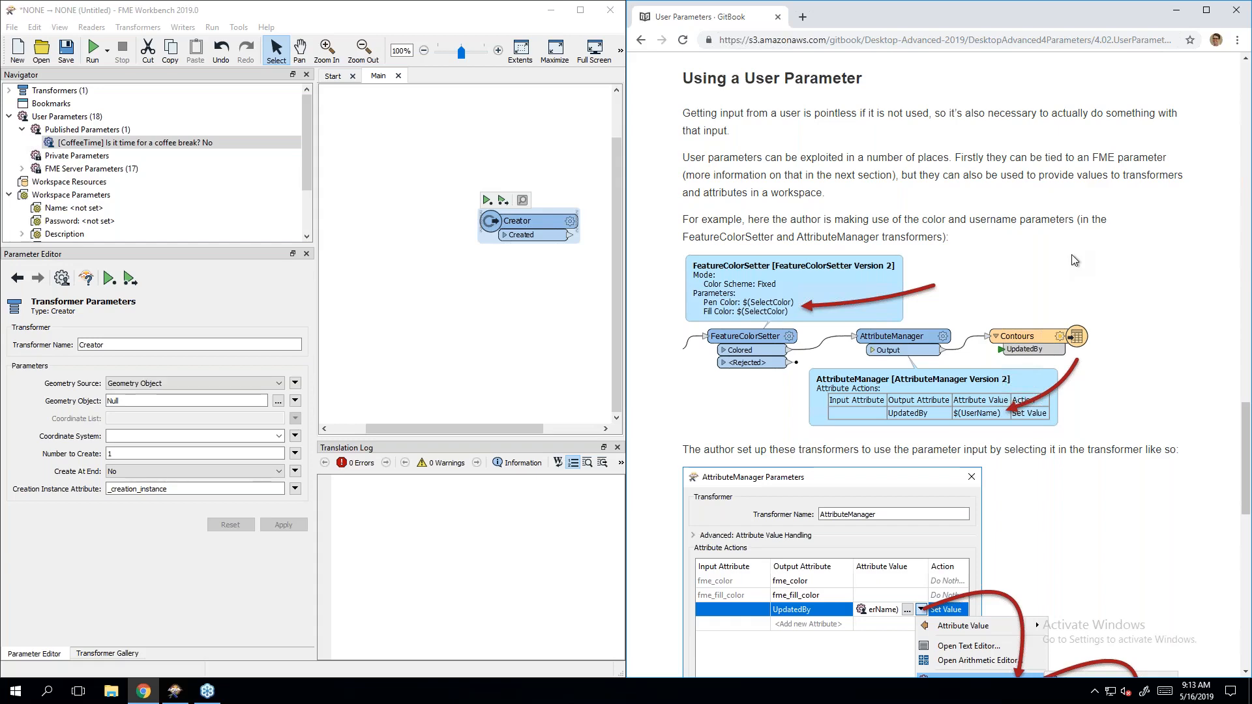
scroll(1118, 498, "down", 1)
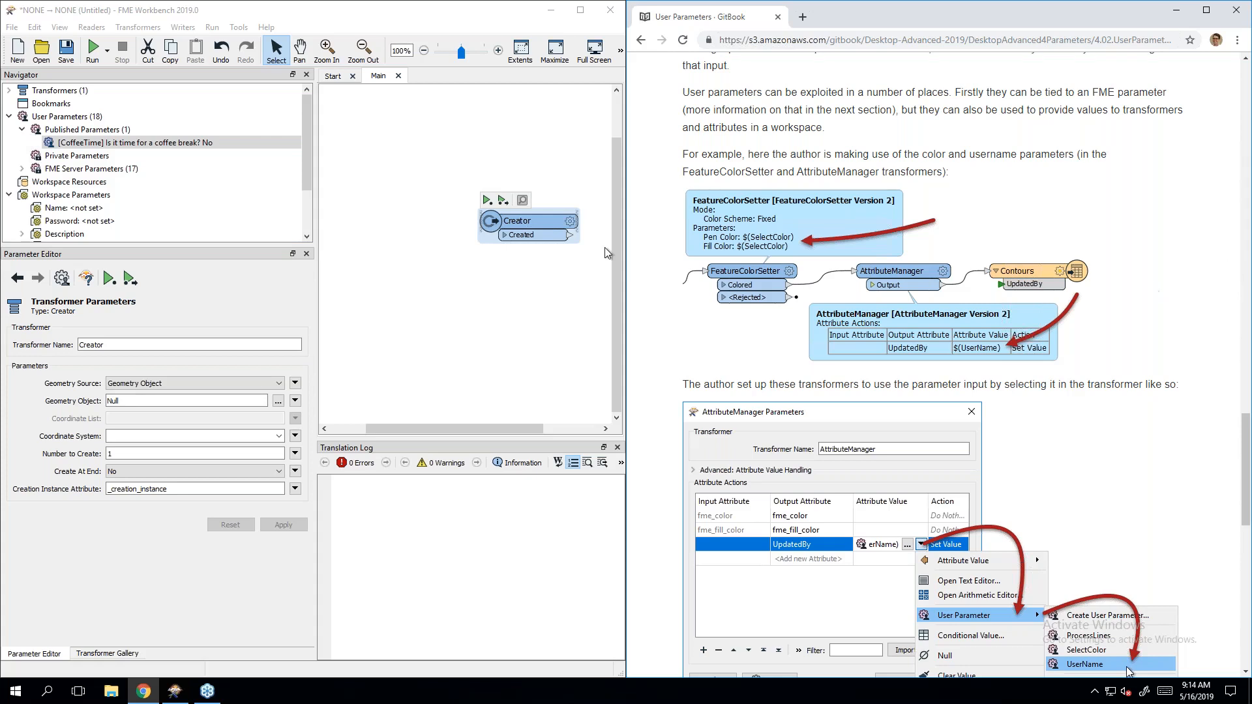
Step: Add a Tester connected after Creator and align it with Creator
left_click(439, 429)
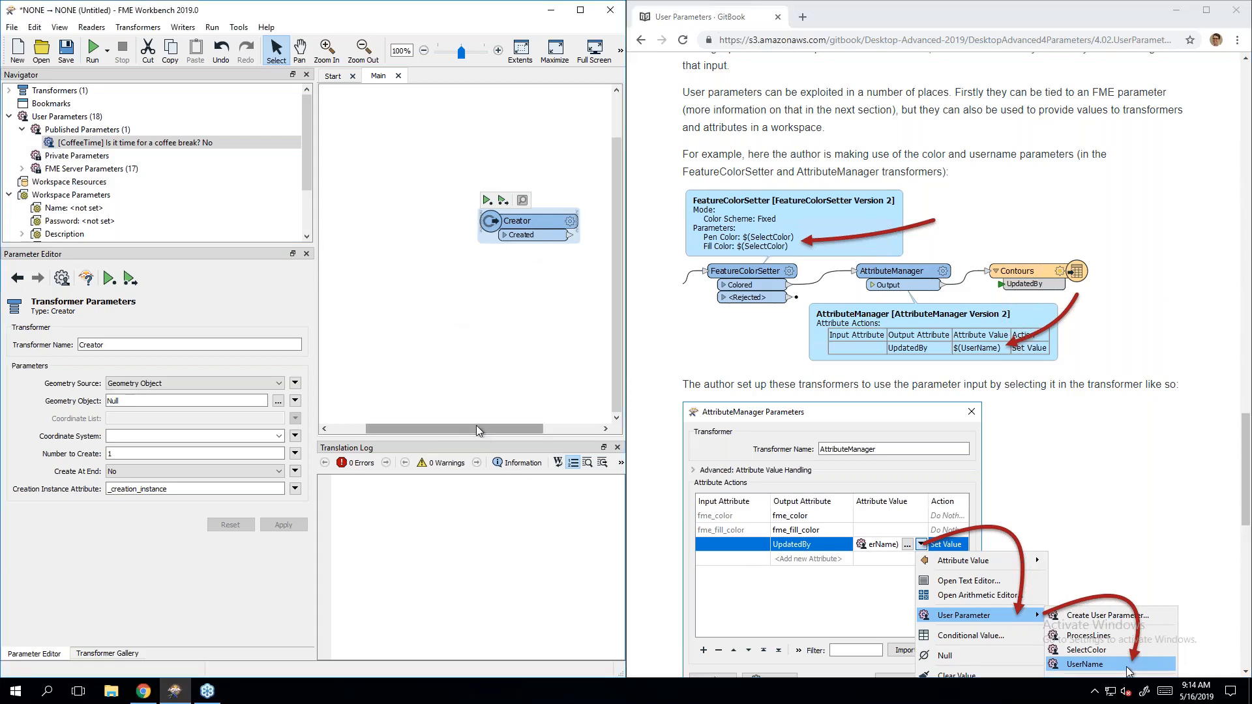
left_click_drag(476, 425, 521, 427)
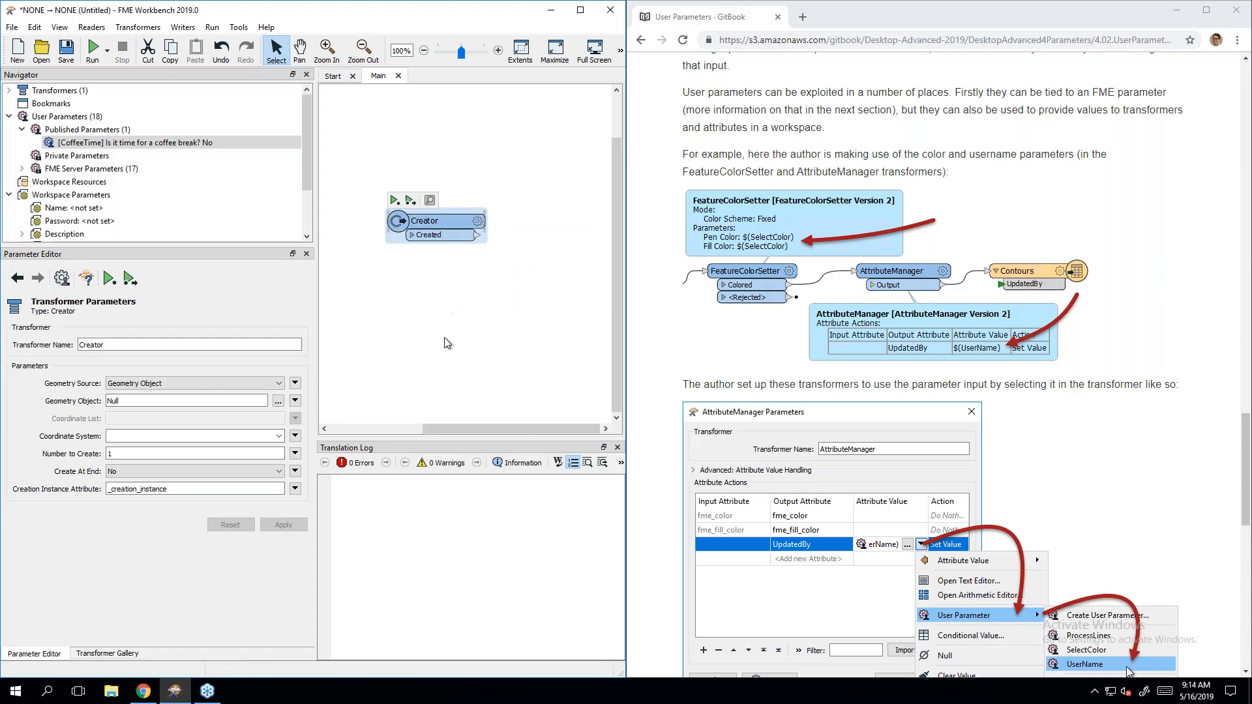
type("test")
key("Return")
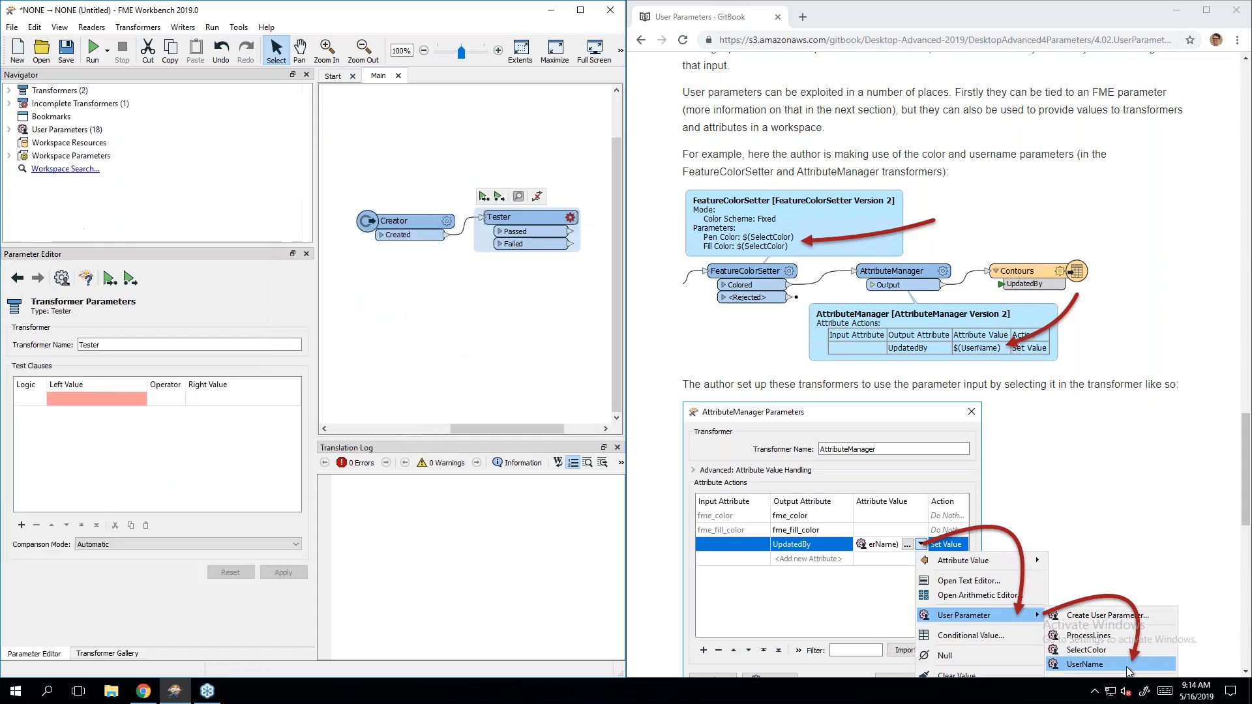
left_click_drag(524, 210, 526, 215)
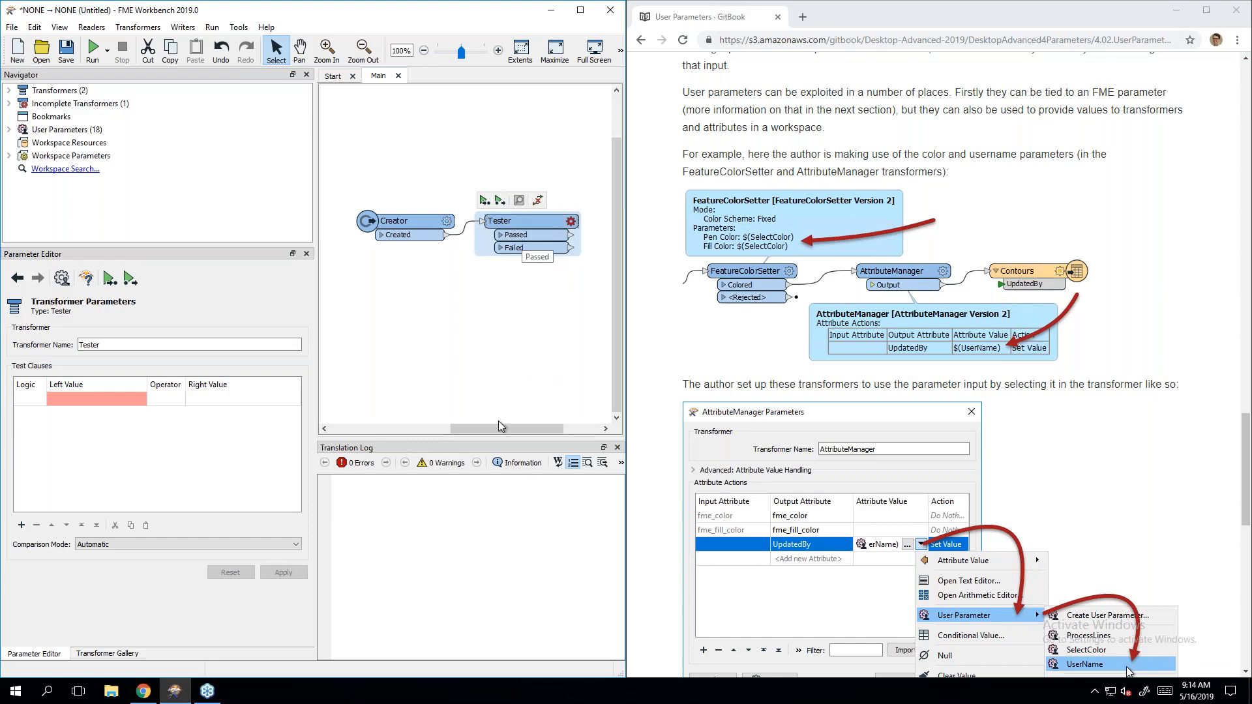
Step: Add an AttributeManager connected after the Tester
left_click_drag(493, 425, 522, 424)
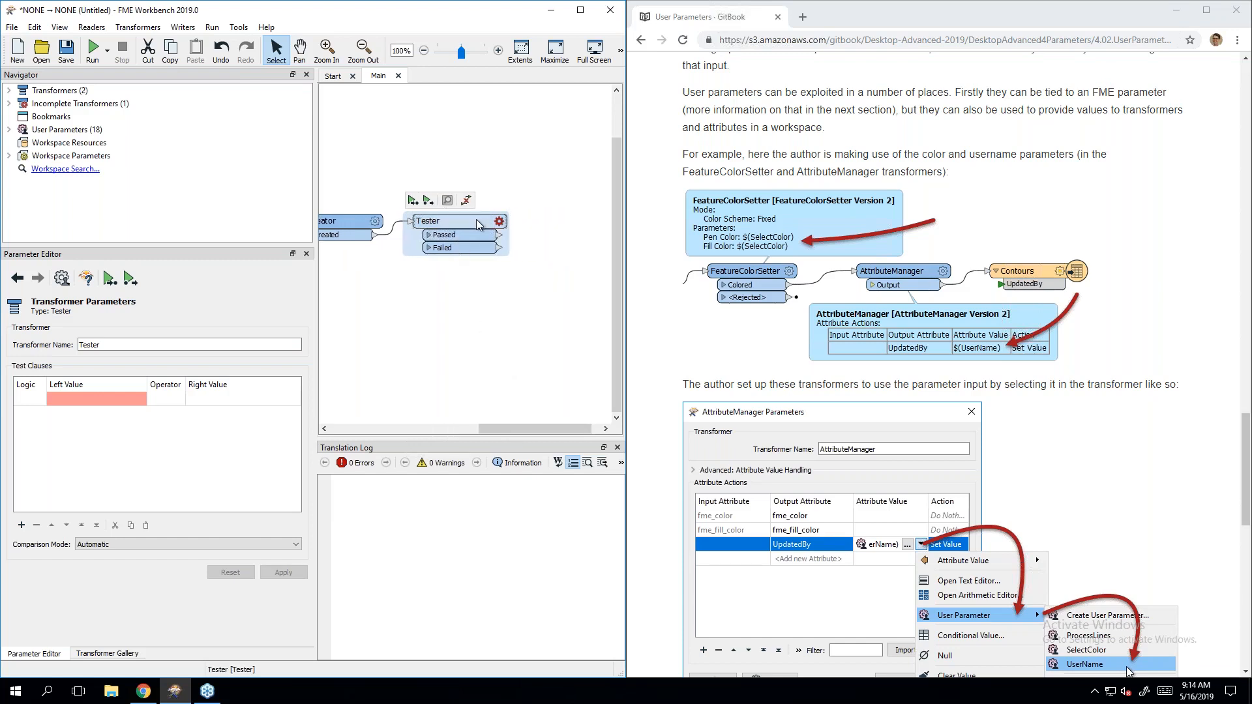
mouse_move(476, 219)
type("at")
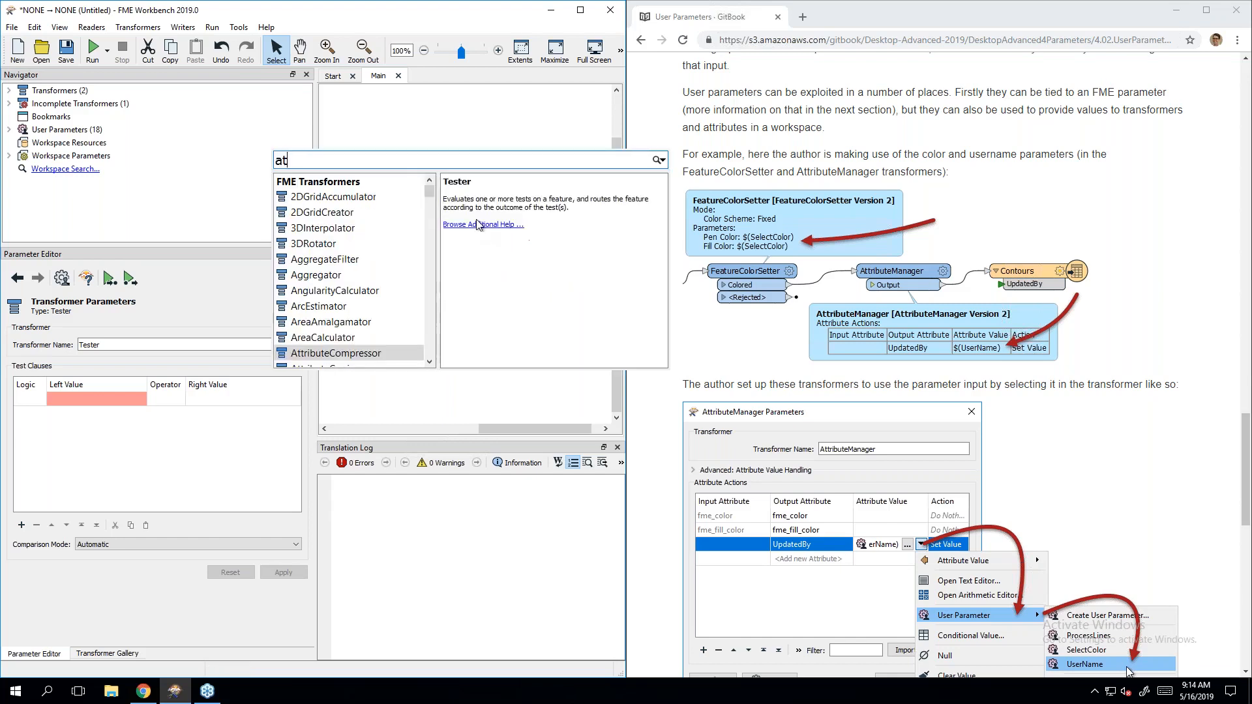
type("tribman")
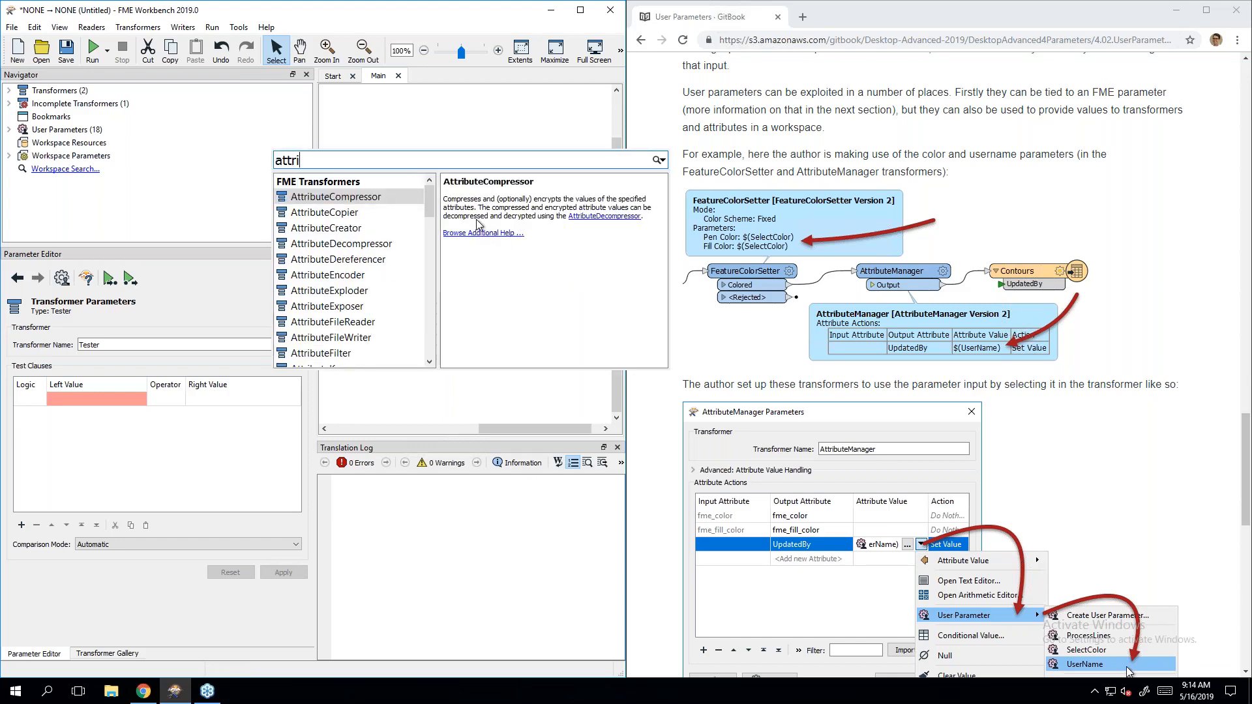
key("Return")
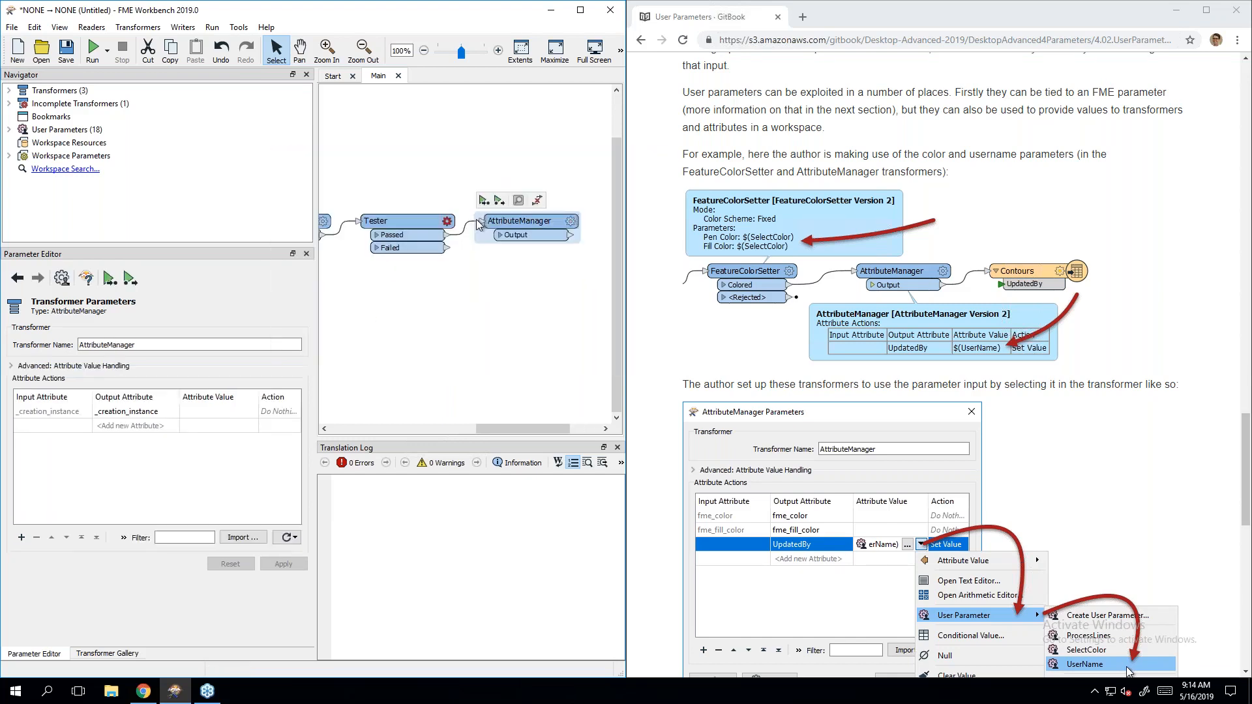
Step: Add a Terminator fed by Tester's Failed output and move it beneath AttributeManager
left_click(433, 220)
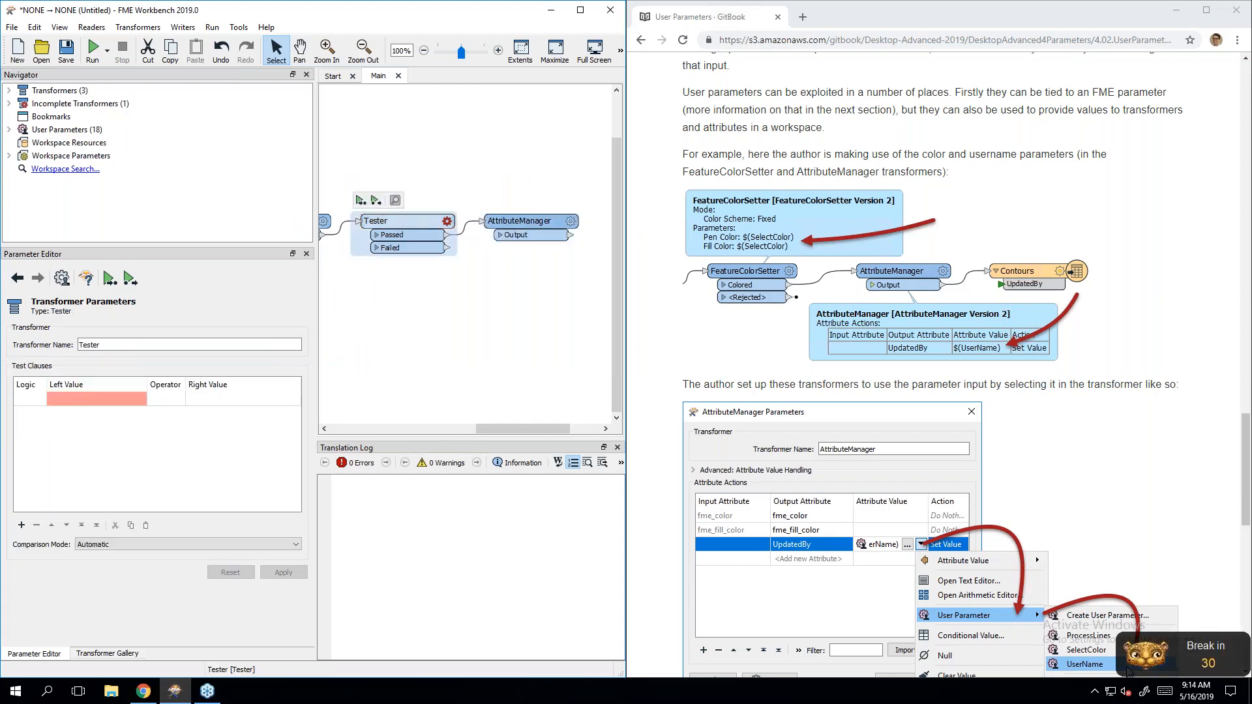
left_click(454, 289)
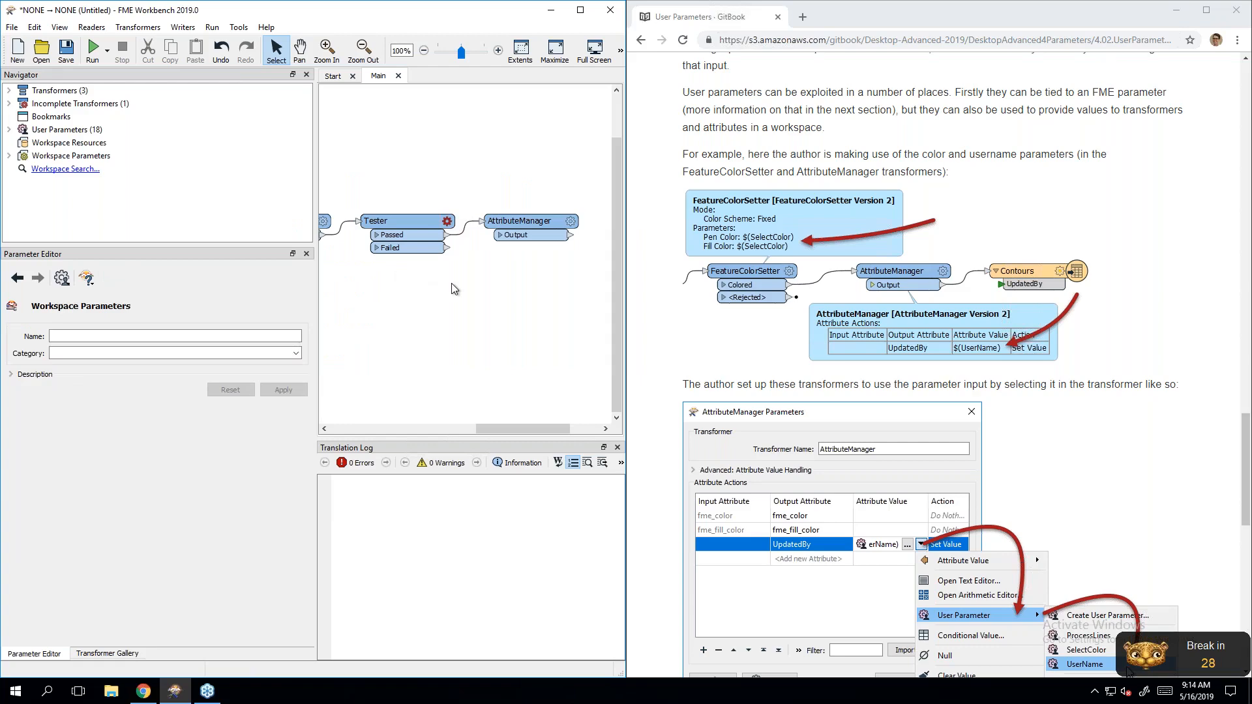
type("terminator")
key("Return")
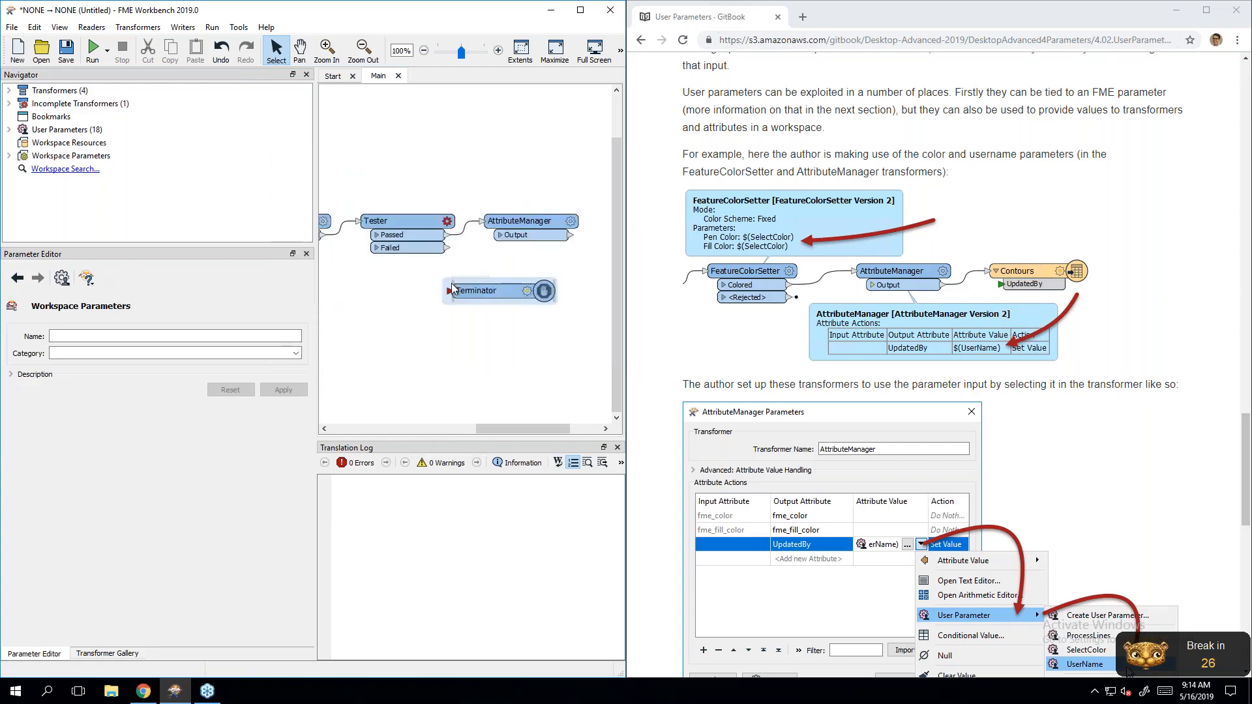
left_click_drag(447, 248, 449, 291)
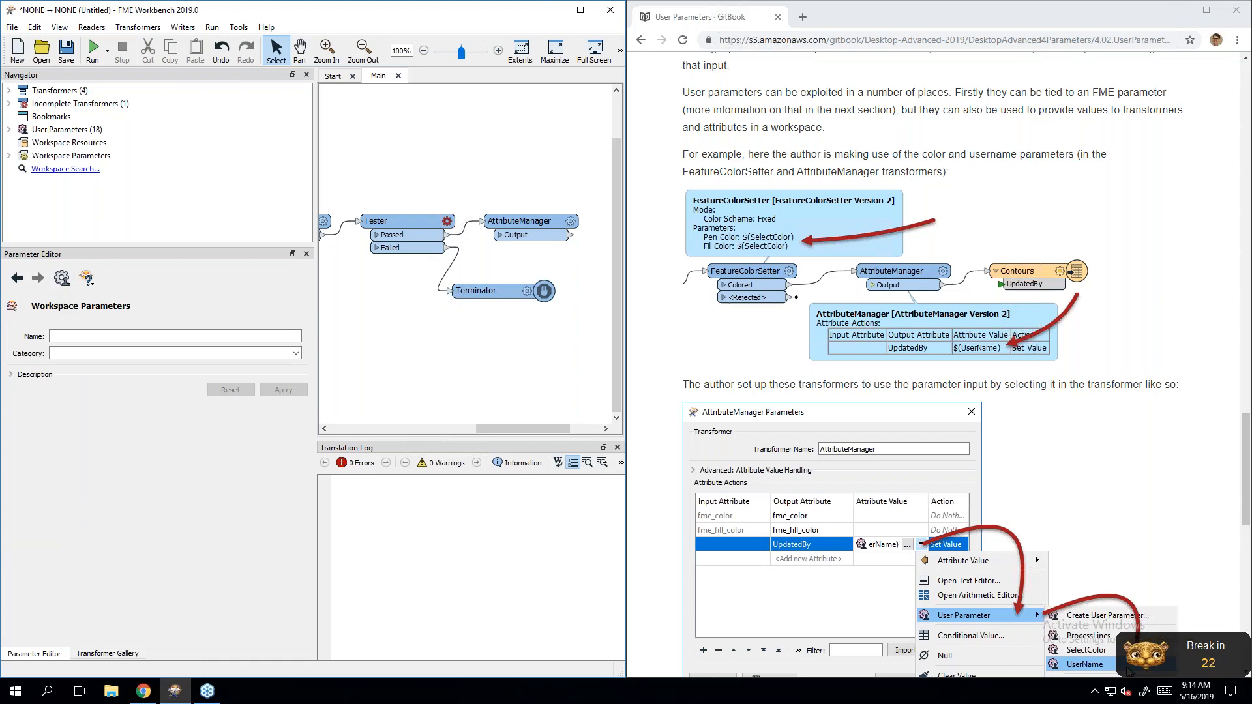
left_click(475, 291)
left_click_drag(497, 290, 527, 265)
Step: Set the Tester clause to test the user parameter $(CoffeeTime) = No
double_click(414, 221)
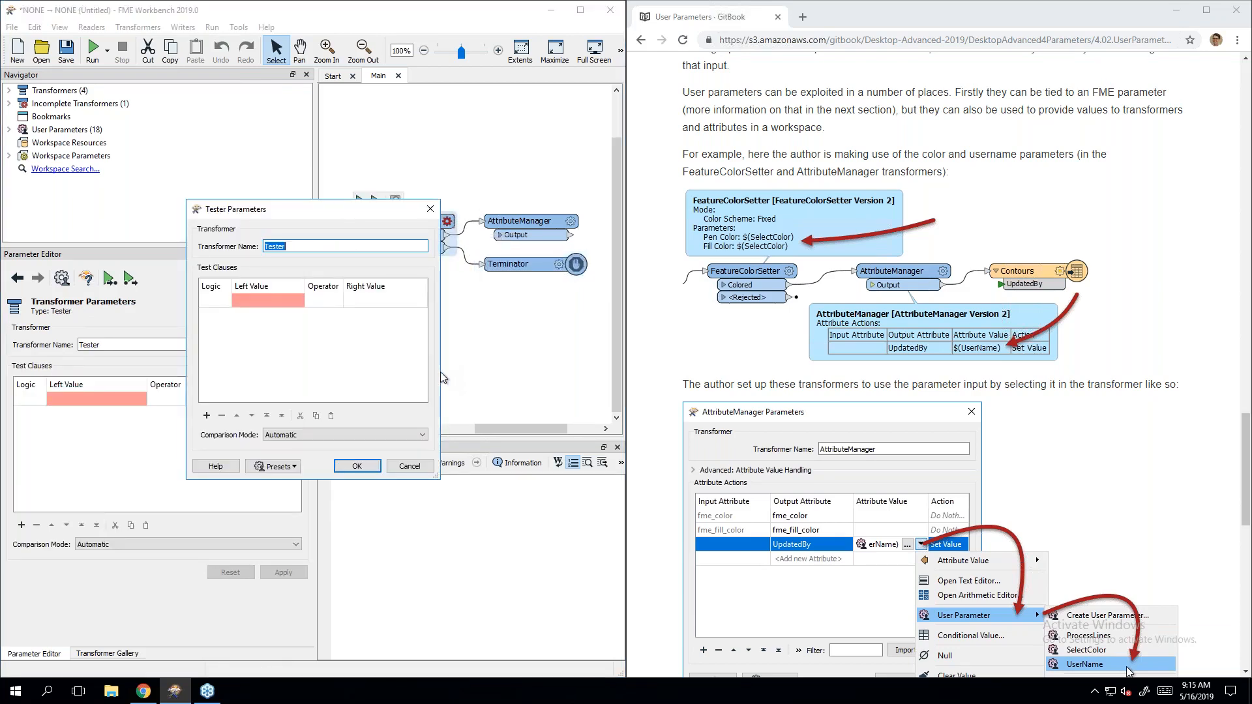
left_click_drag(441, 371, 568, 367)
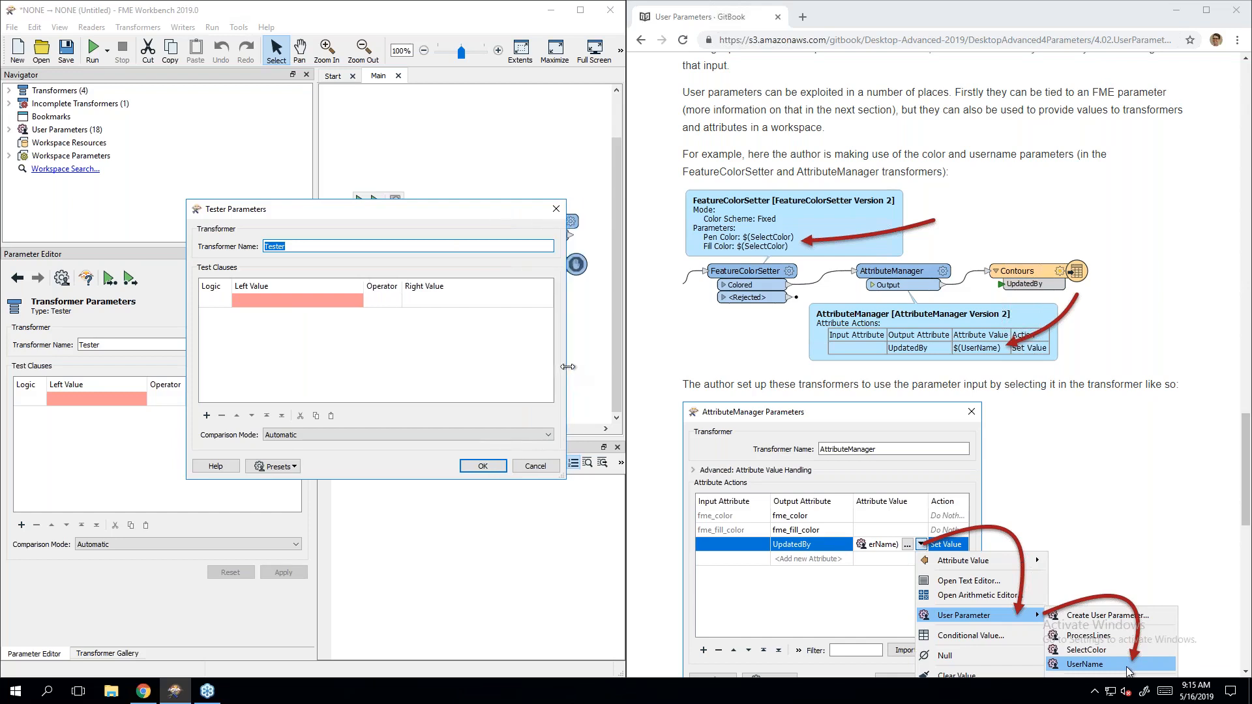
left_click(291, 299)
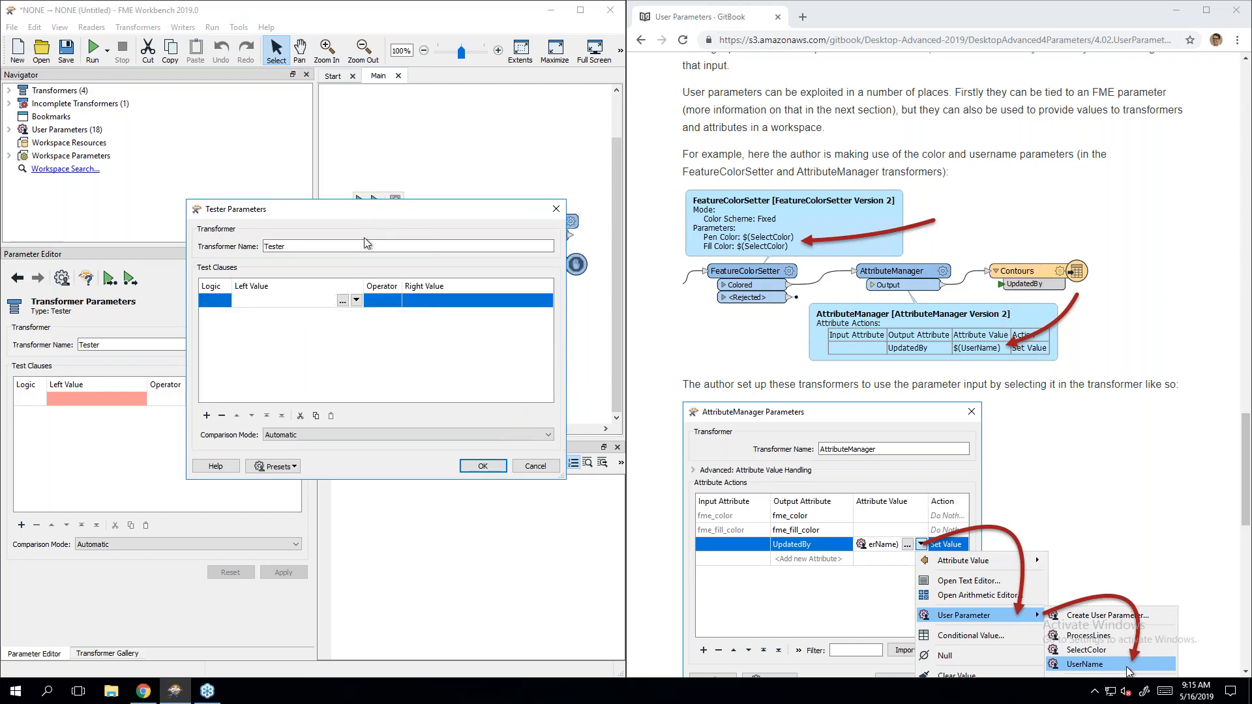
left_click_drag(371, 213, 364, 300)
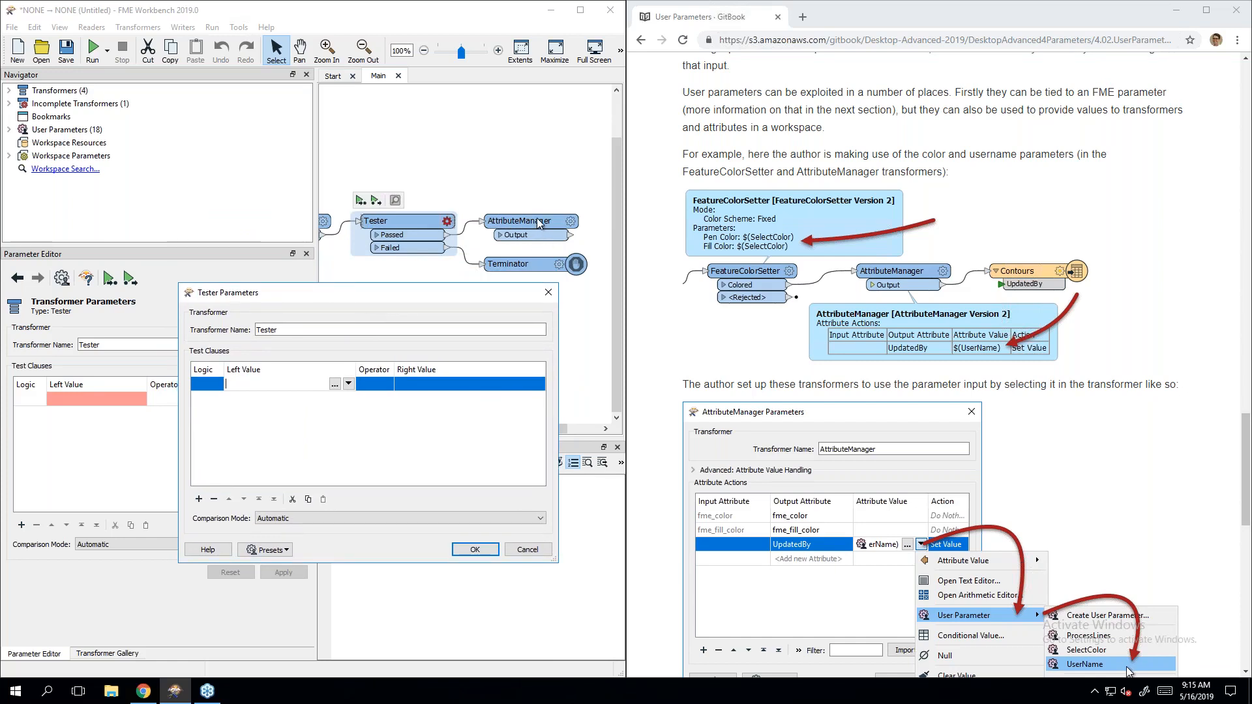
left_click(311, 386)
left_click(349, 385)
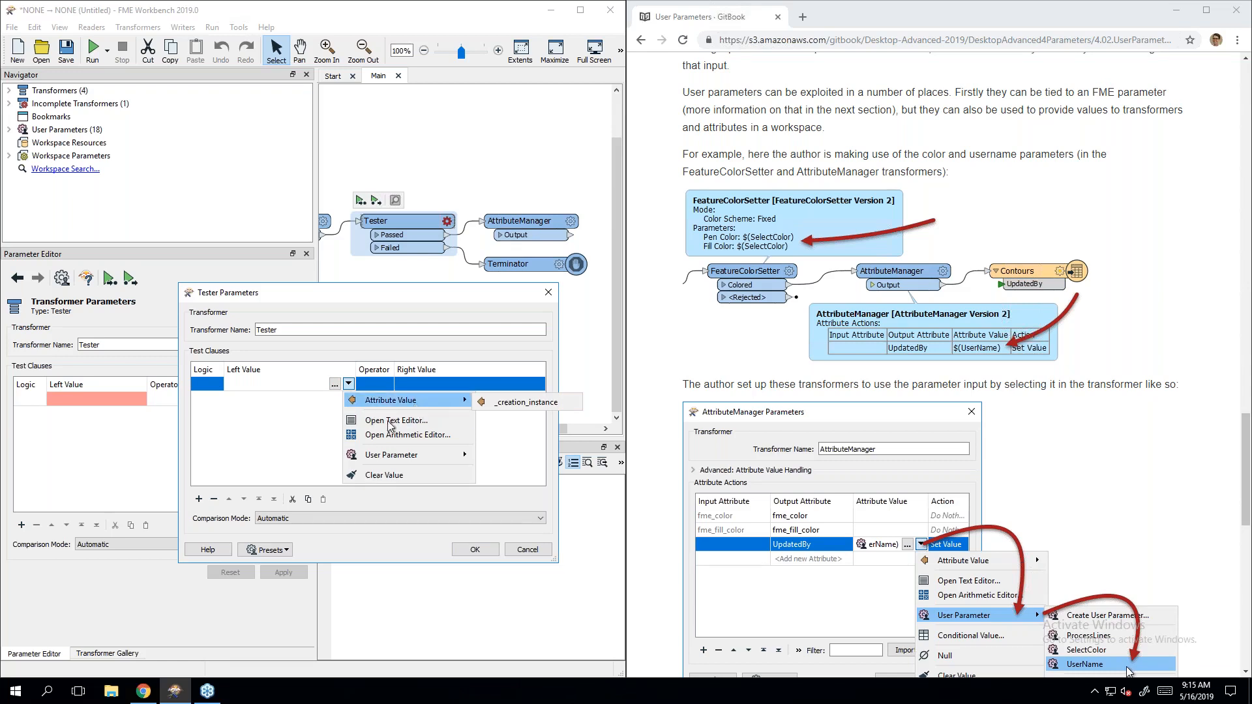
mouse_move(416, 459)
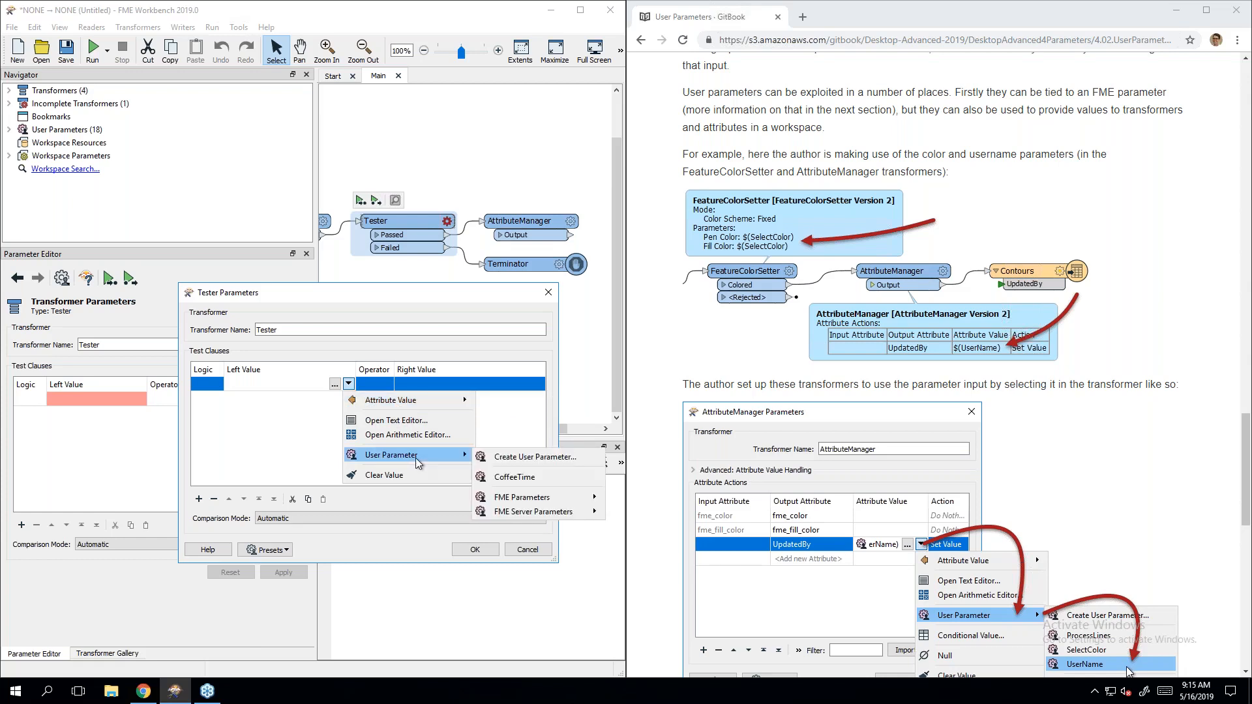
left_click(542, 476)
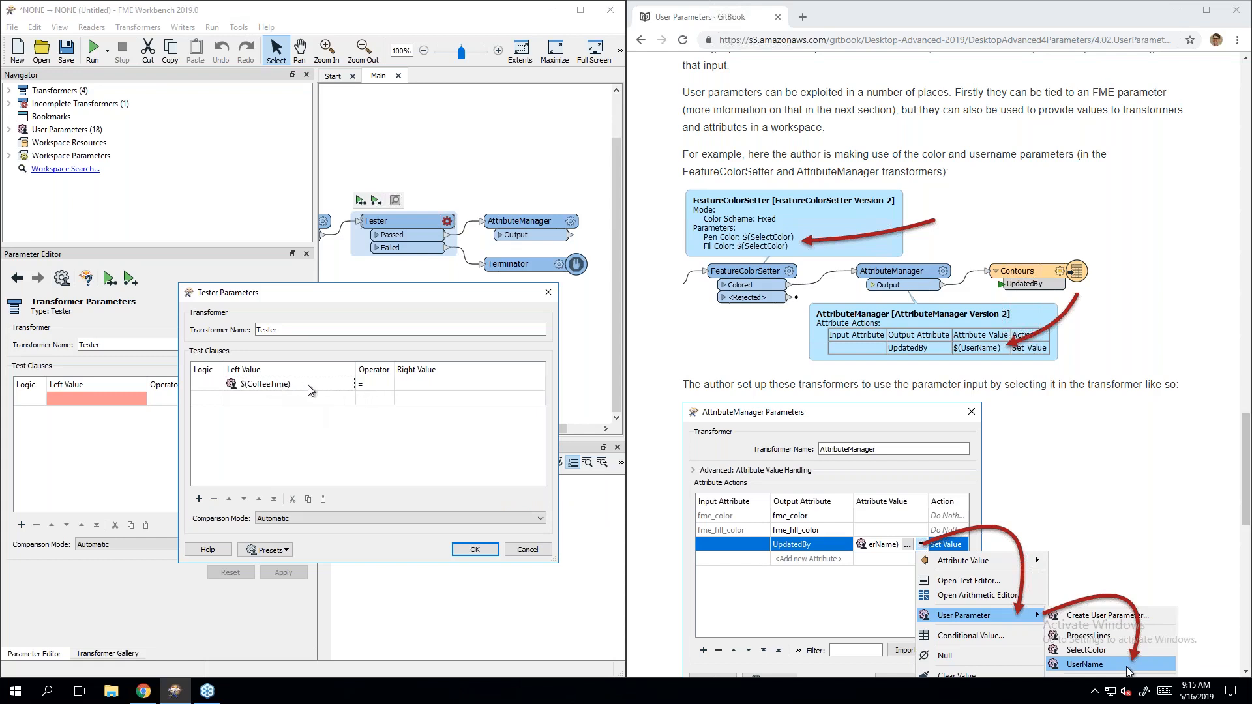
left_click(440, 387)
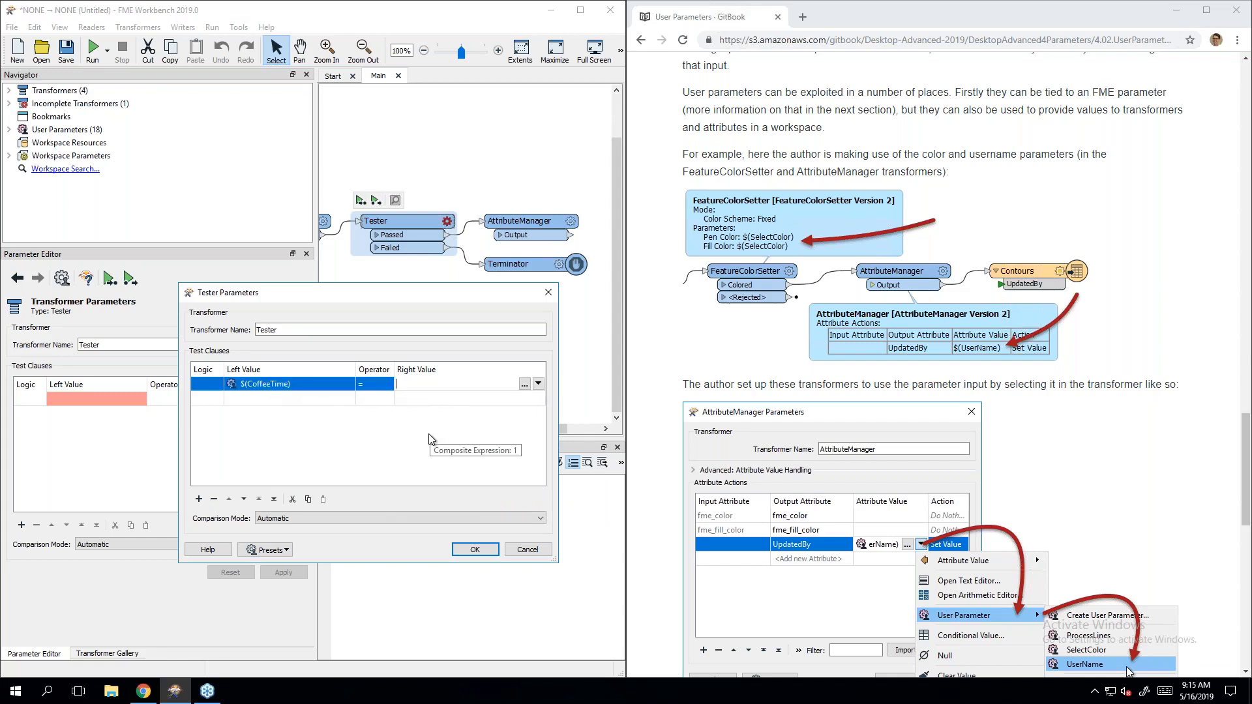
type("No")
left_click(431, 440)
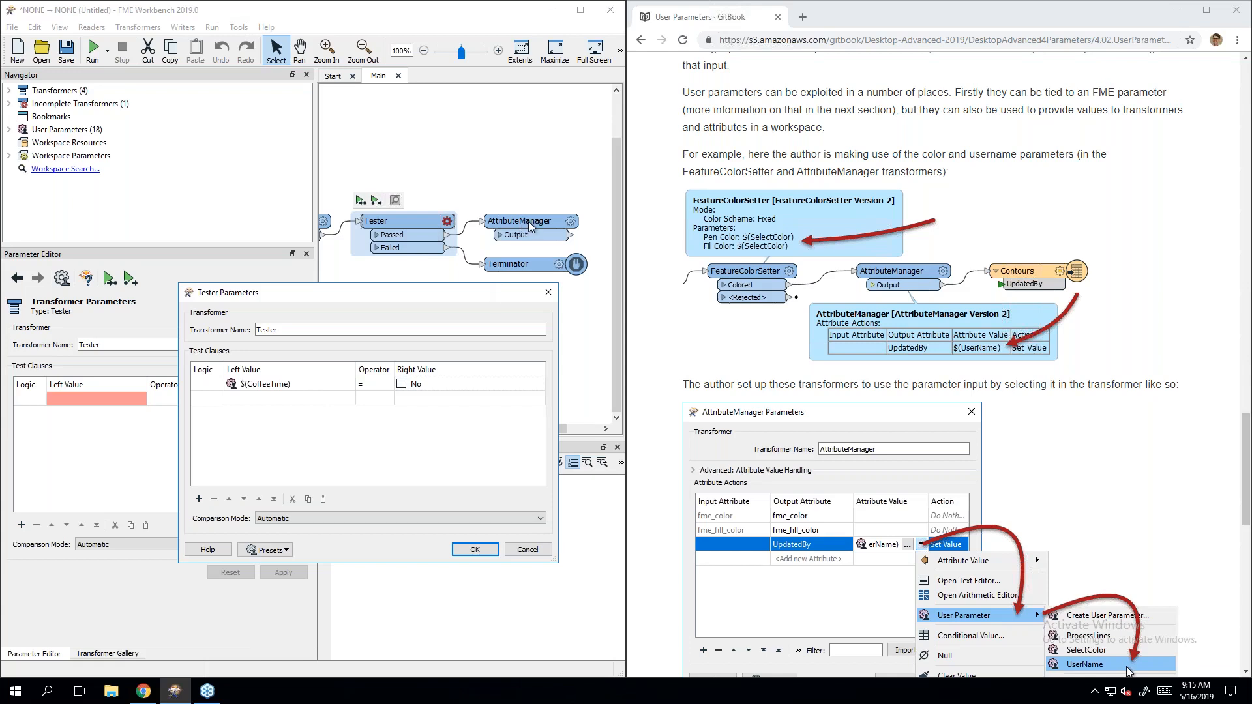
left_click(476, 550)
Step: Finish the Tester setup and move the AttributeManager up, above the Terminator
left_click(484, 329)
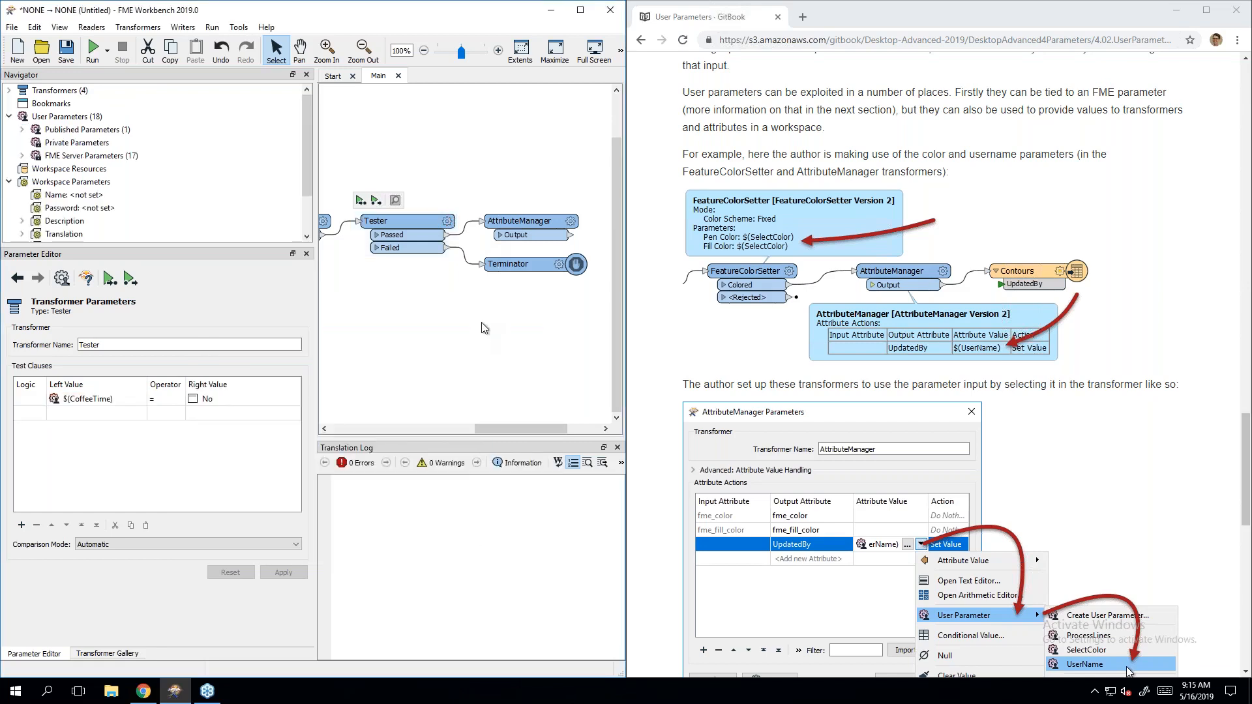
left_click_drag(521, 428, 540, 424)
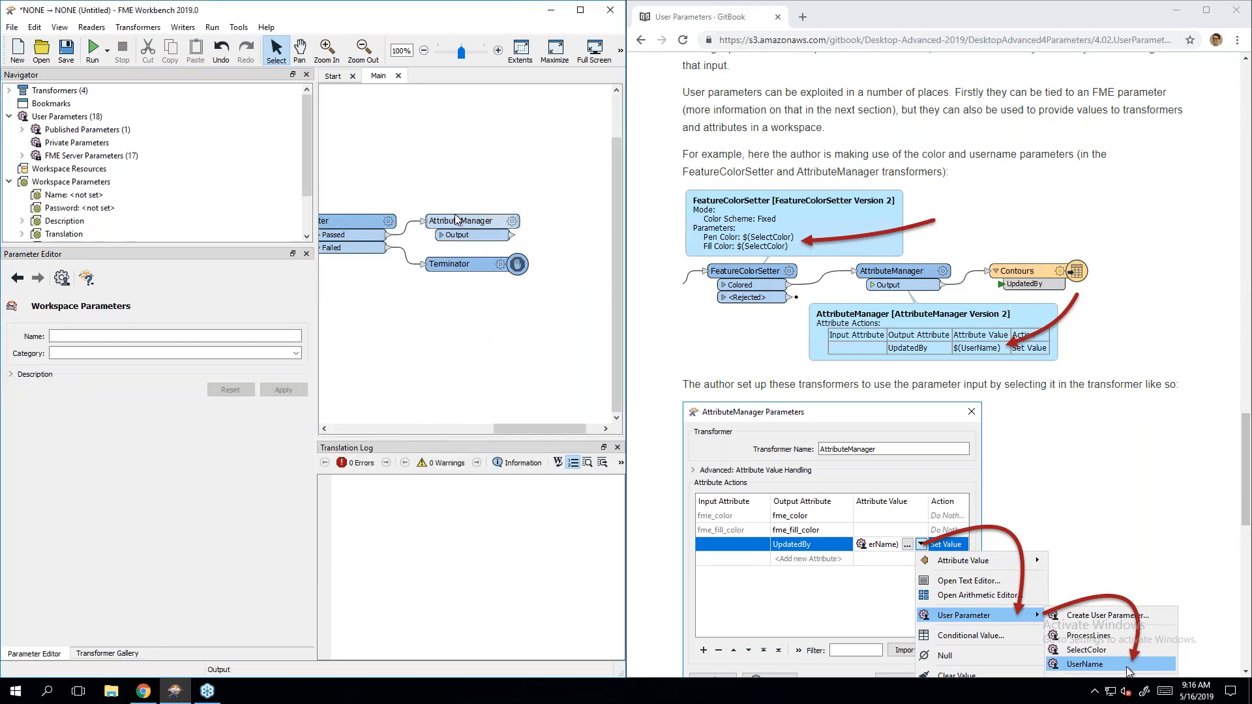
left_click(458, 221)
left_click_drag(459, 220, 460, 177)
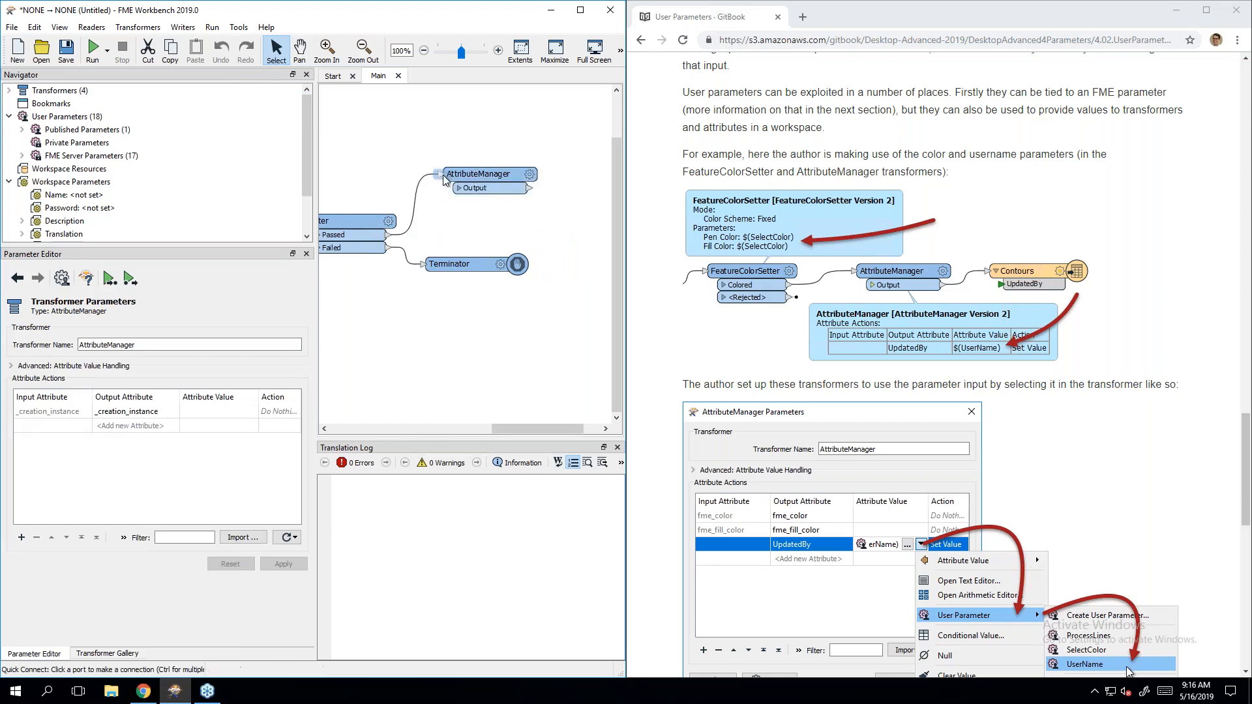
Step: Add an output attribute DoSomeWork with value 1 in the AttributeManager
double_click(469, 179)
left_click(254, 331)
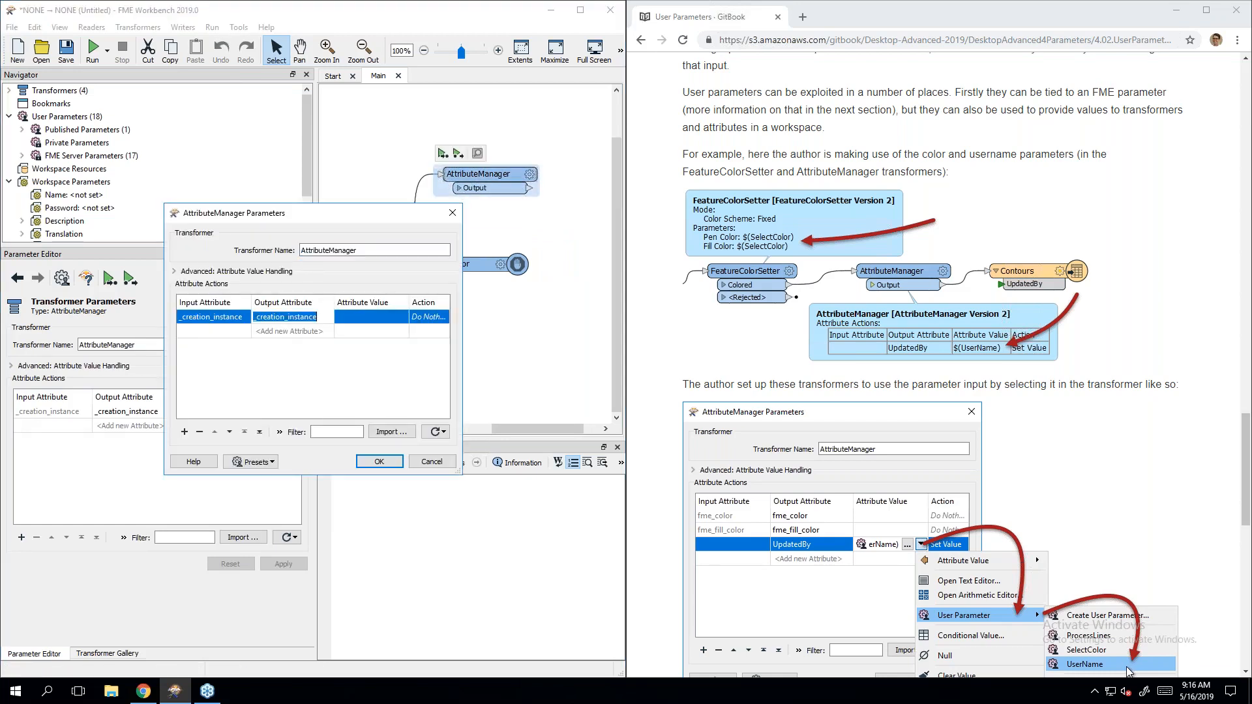
type("DoSome")
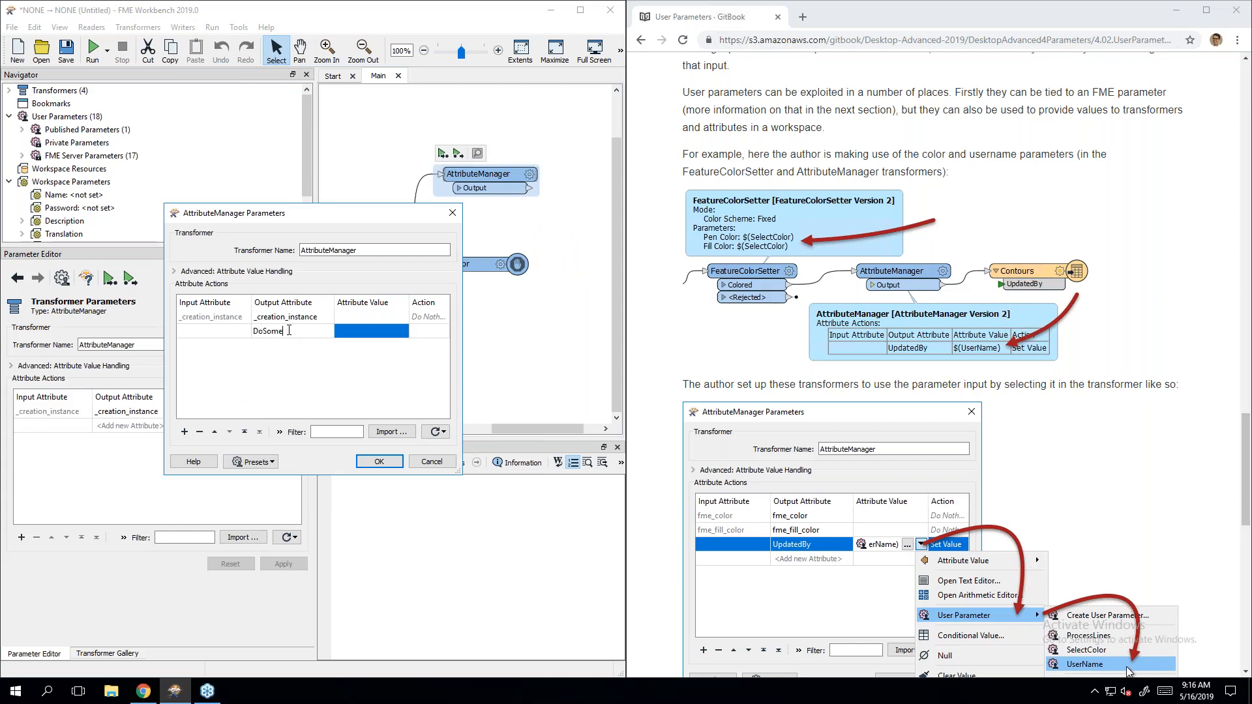
type("Work")
left_click(373, 331)
type("1")
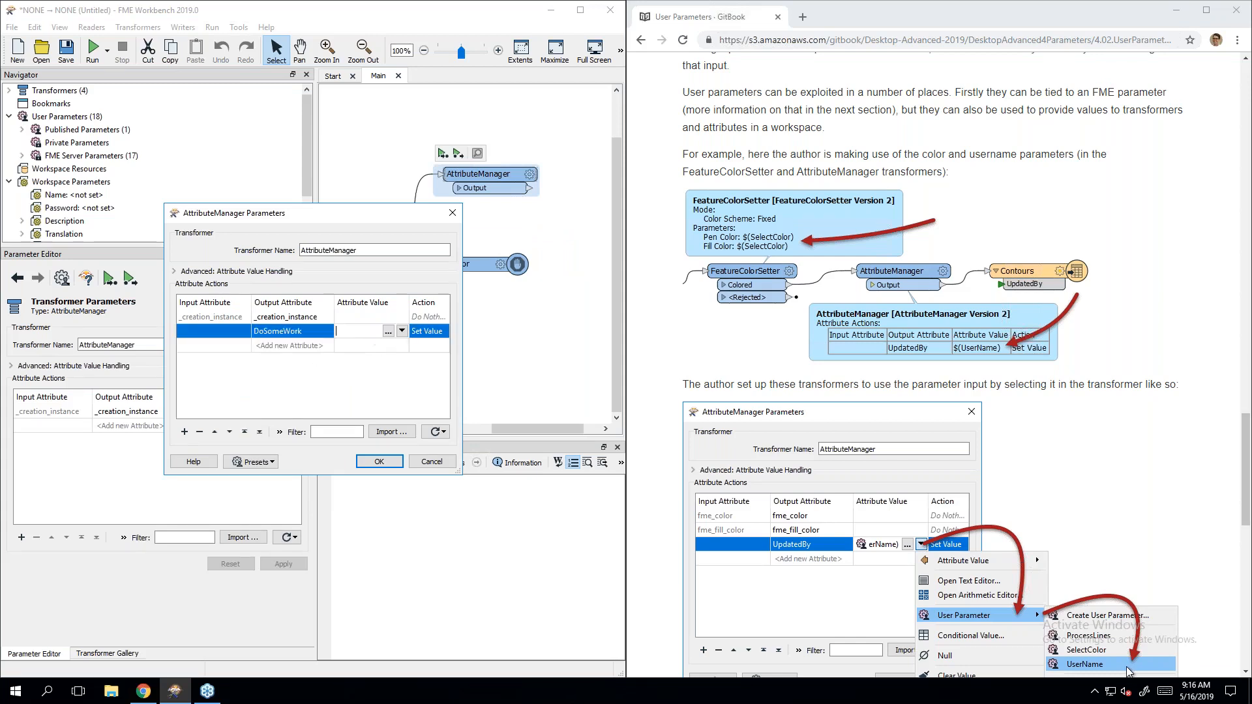
left_click(379, 462)
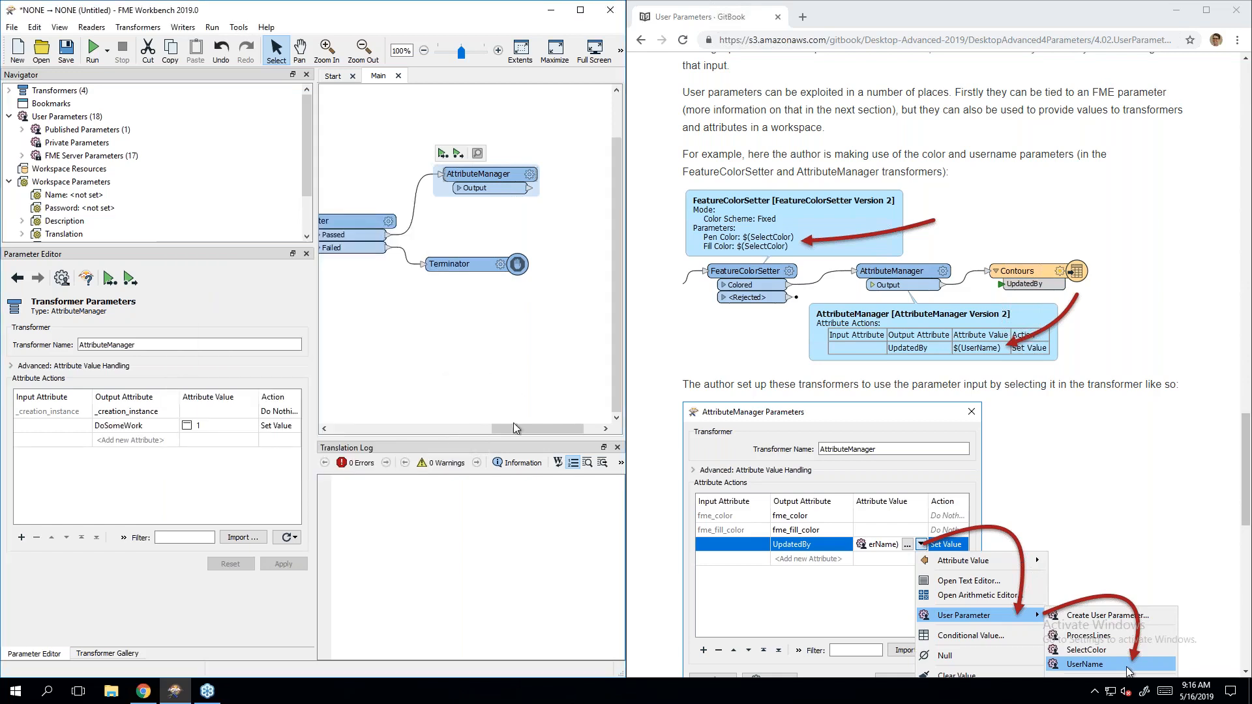
left_click_drag(513, 427, 494, 429)
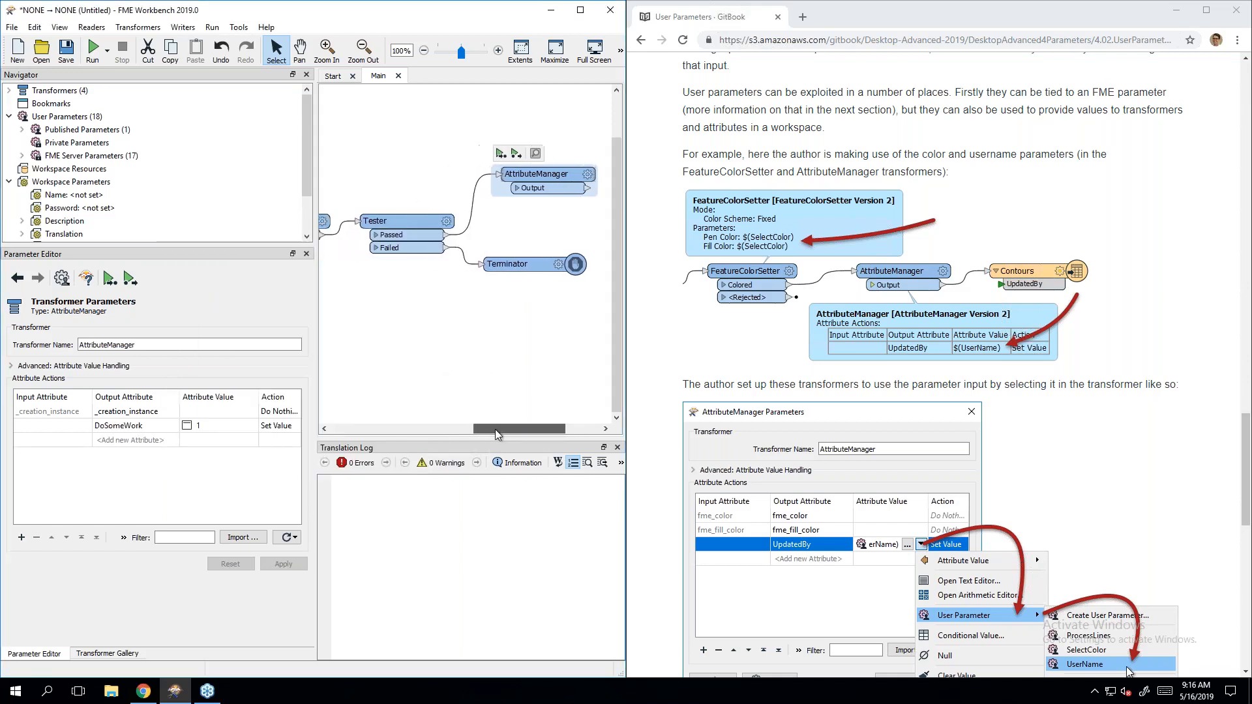
Step: Run the workspace with the coffee-break question answered No
left_click(92, 53)
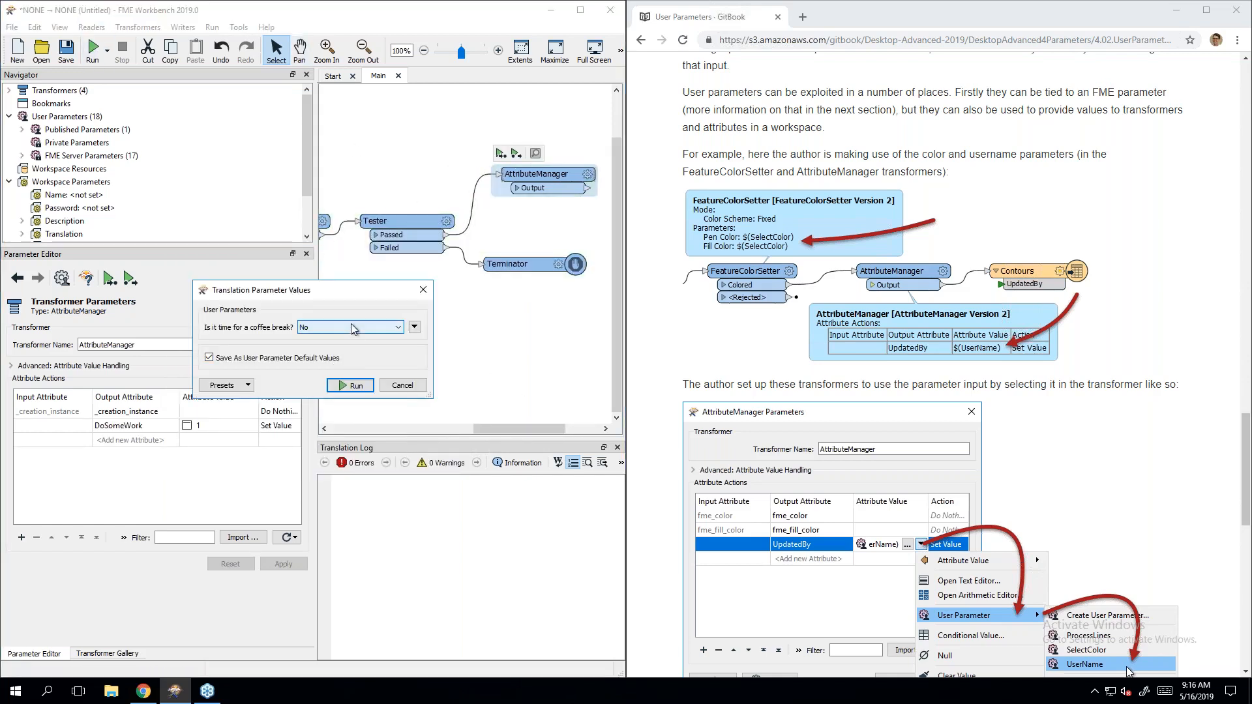
left_click(345, 385)
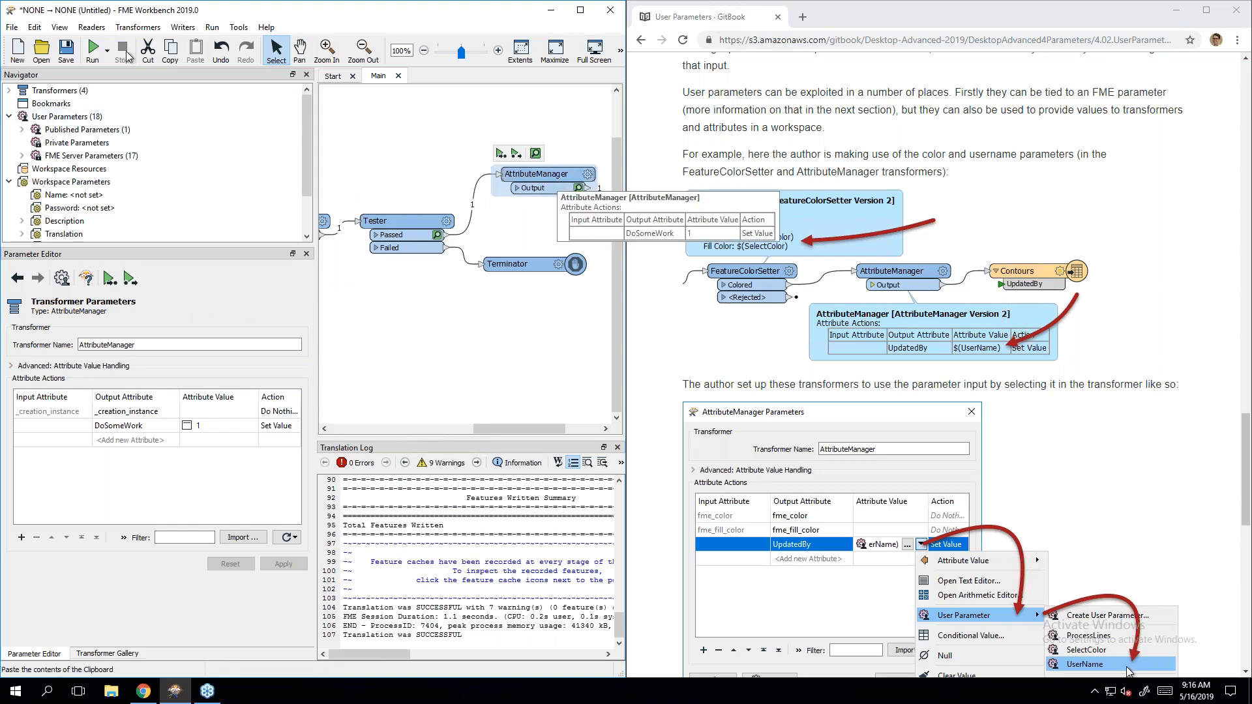
left_click(93, 56)
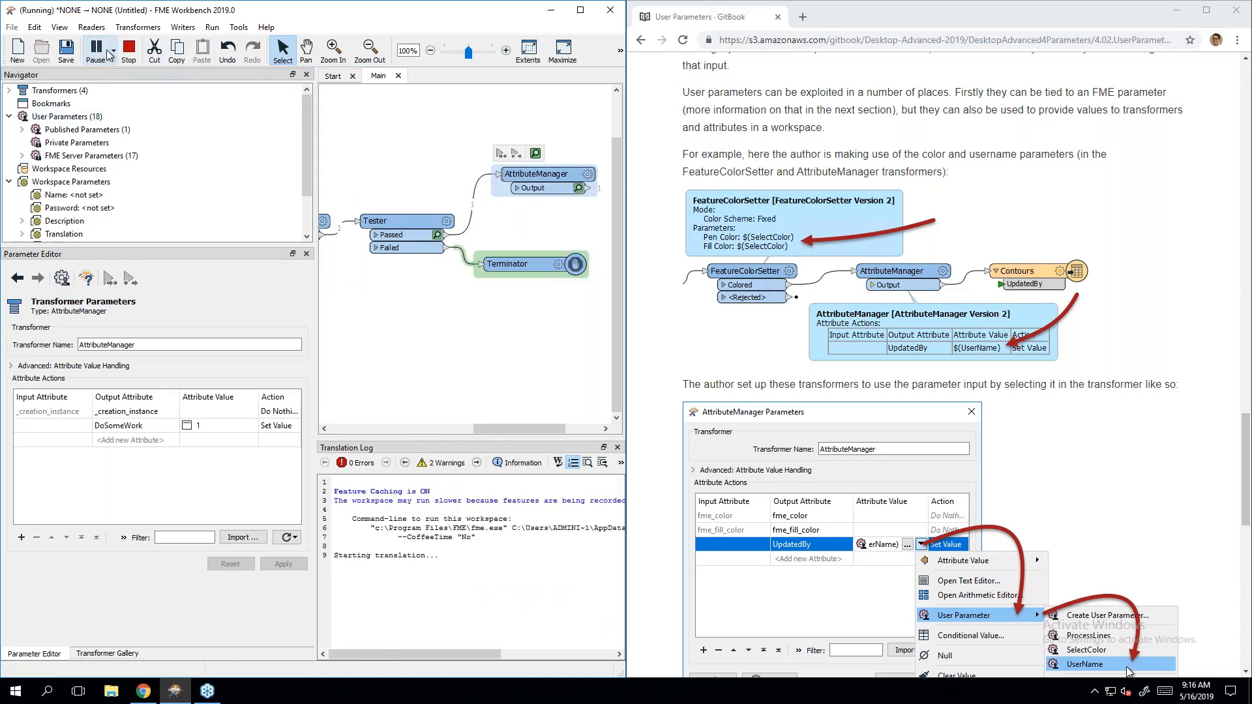
Step: Toggle Prompt for User Parameters off and back on, and run the workspace again
left_click(108, 52)
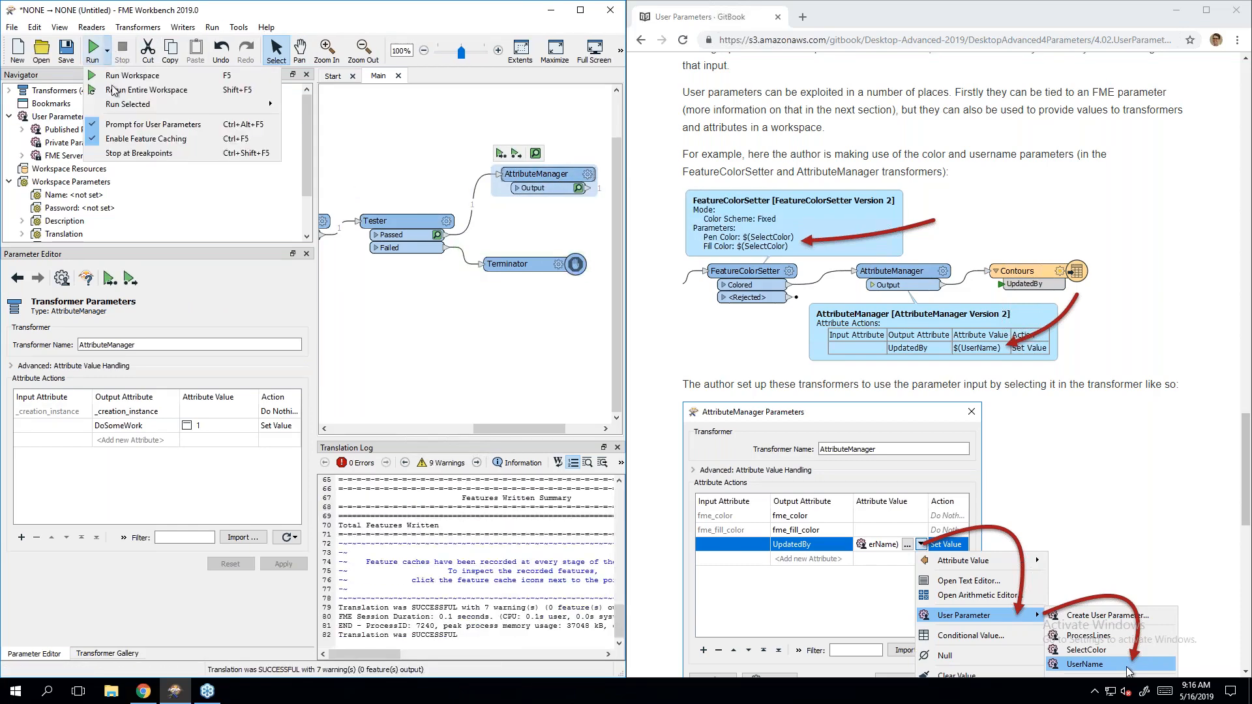
left_click(124, 125)
left_click(108, 51)
left_click(122, 125)
left_click(95, 52)
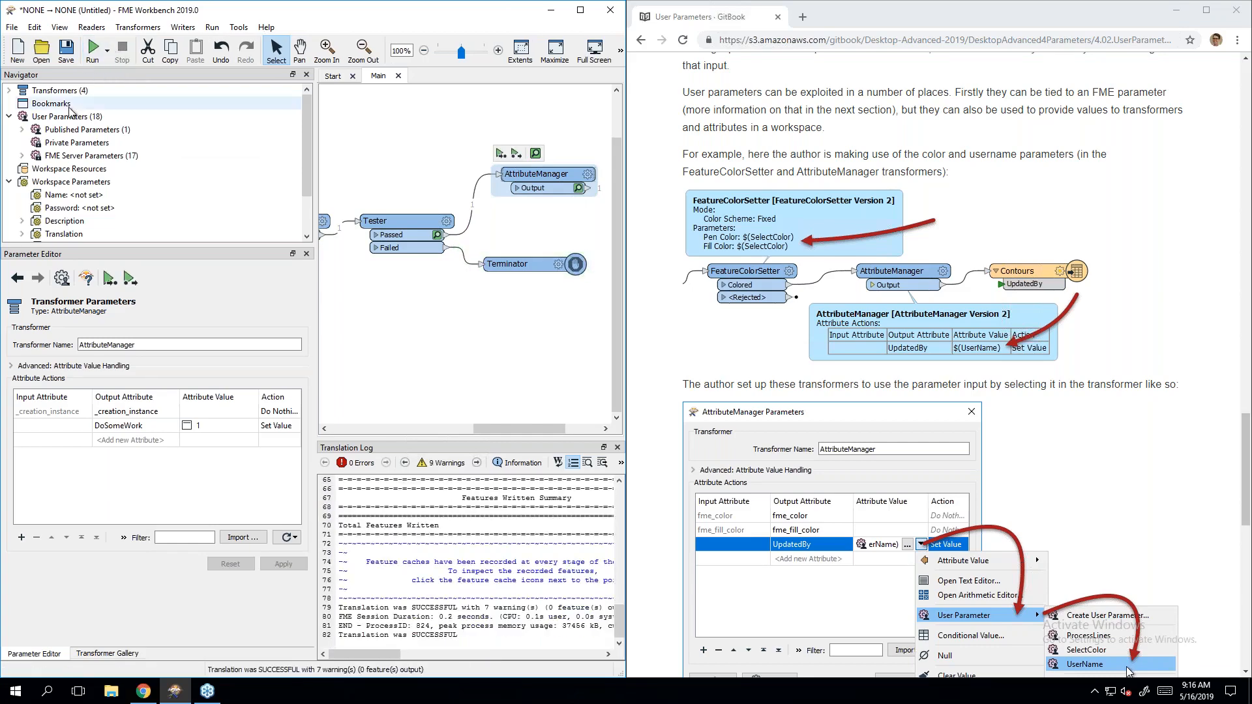
left_click(108, 52)
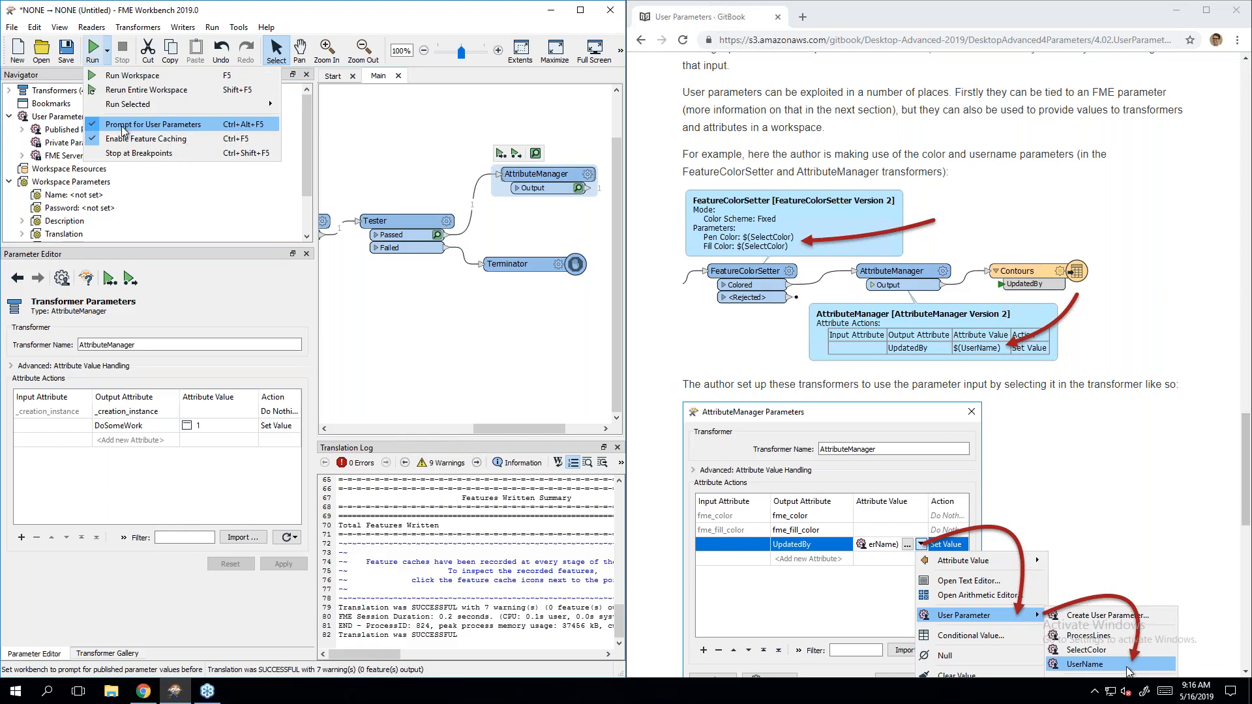
left_click(306, 142)
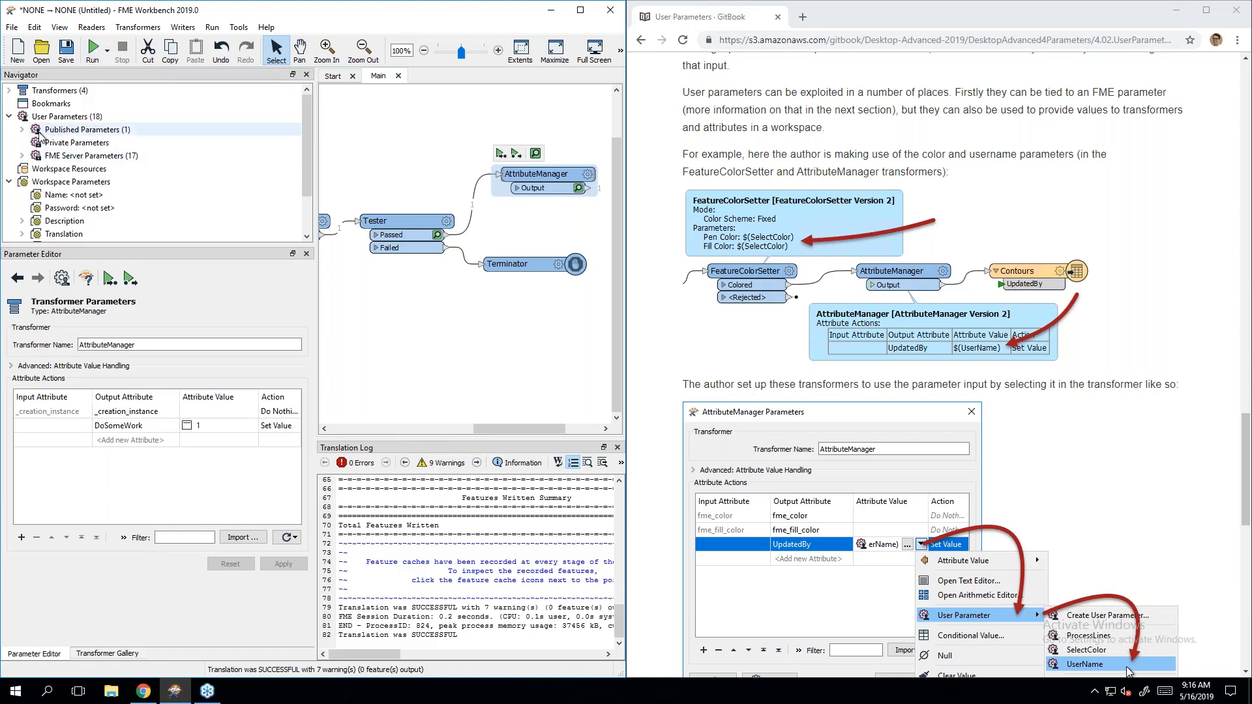
Step: Change the published CoffeeTime parameter to Yes and rerun, so the Terminator stops the translation
left_click(23, 130)
double_click(84, 143)
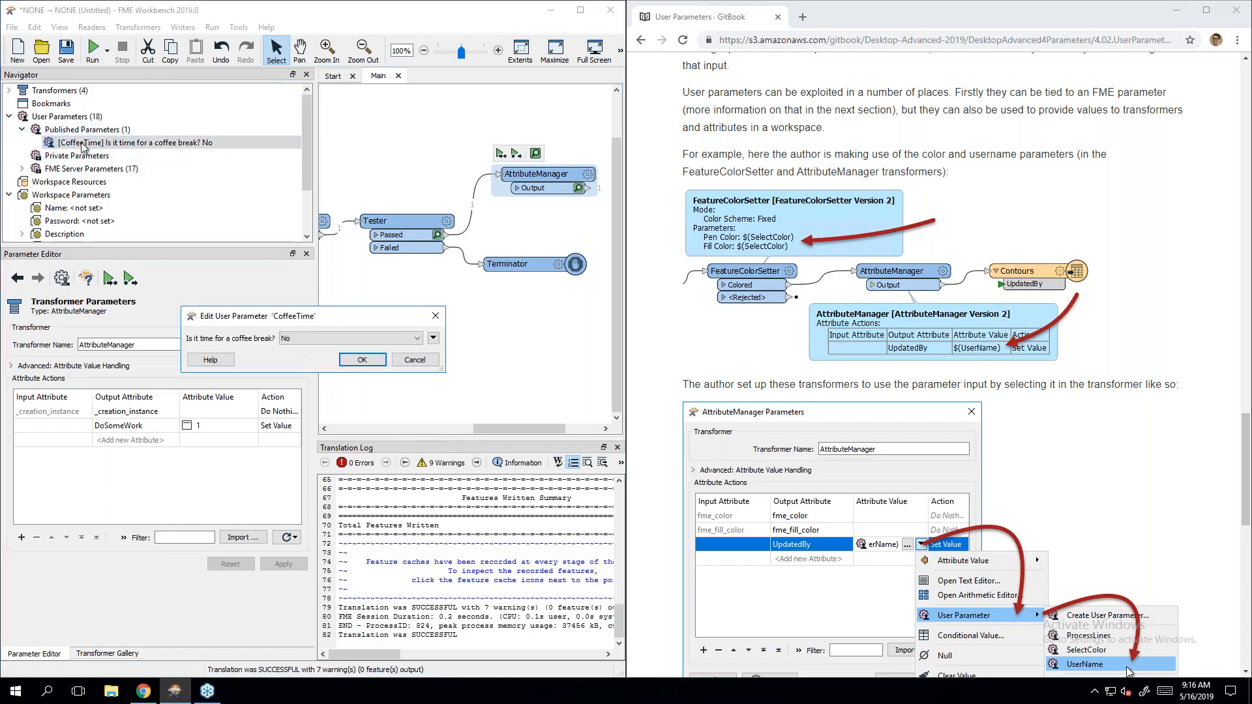
left_click(313, 338)
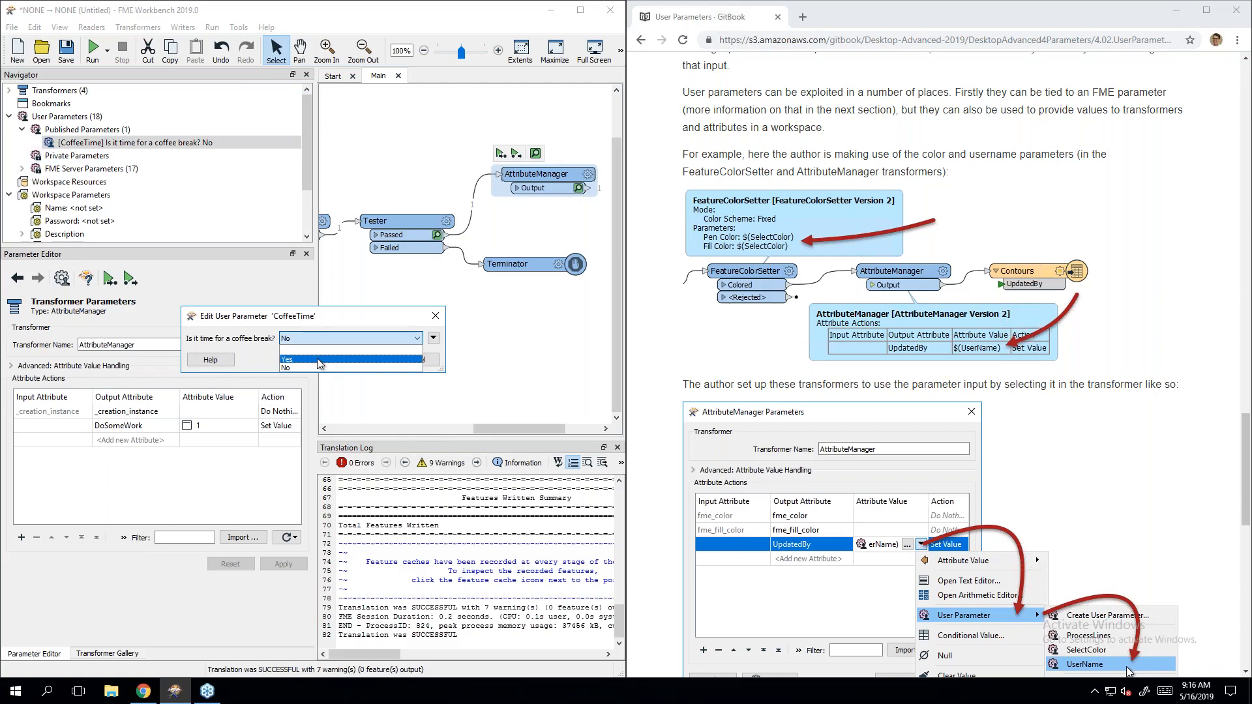
left_click(318, 360)
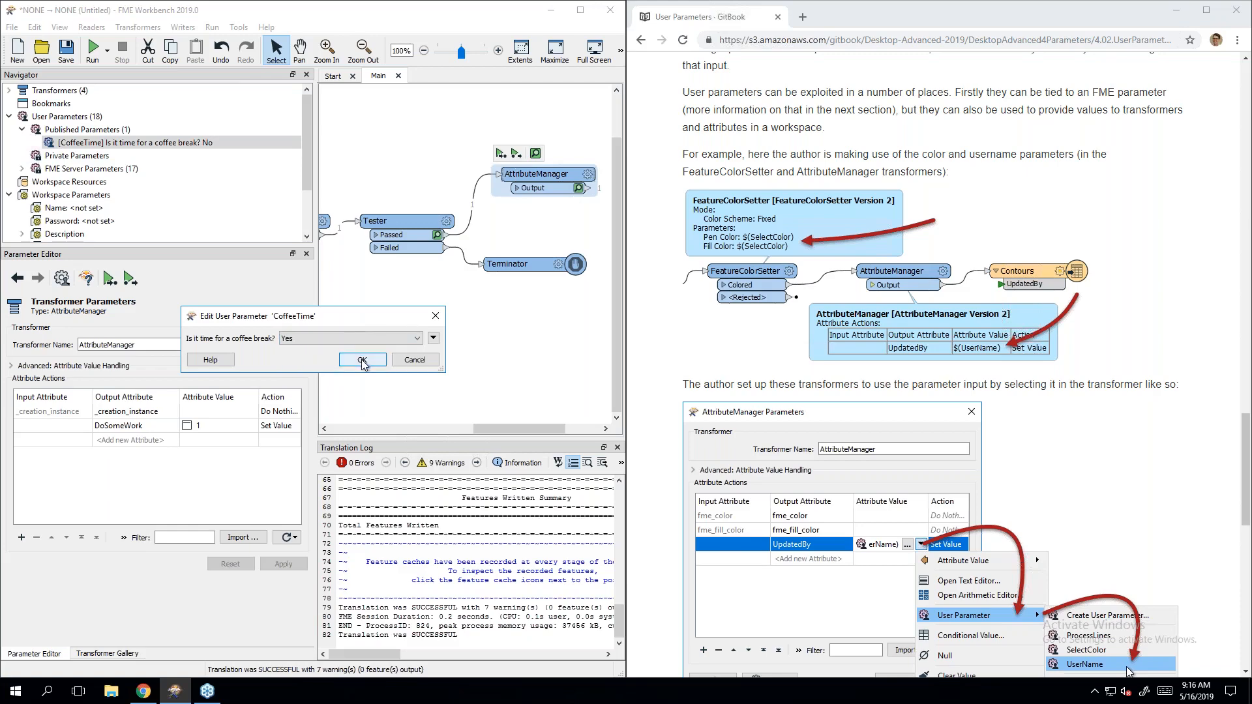
left_click(362, 361)
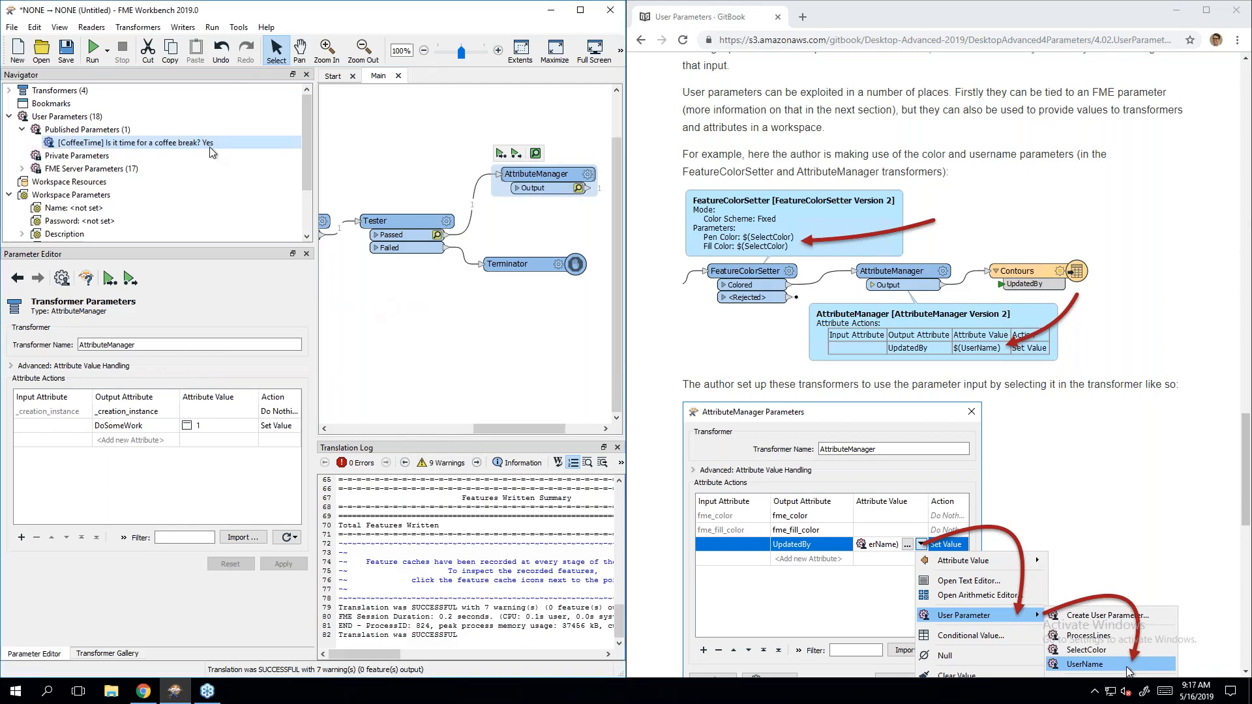
left_click(92, 52)
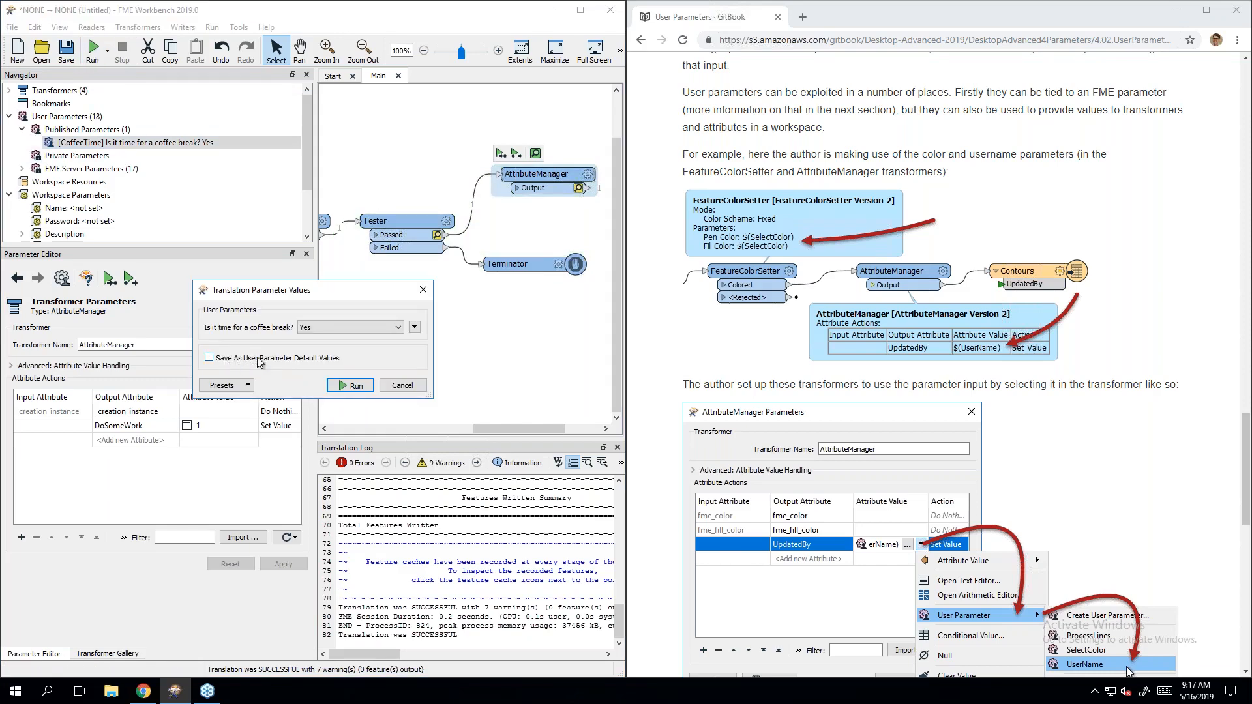
left_click(346, 386)
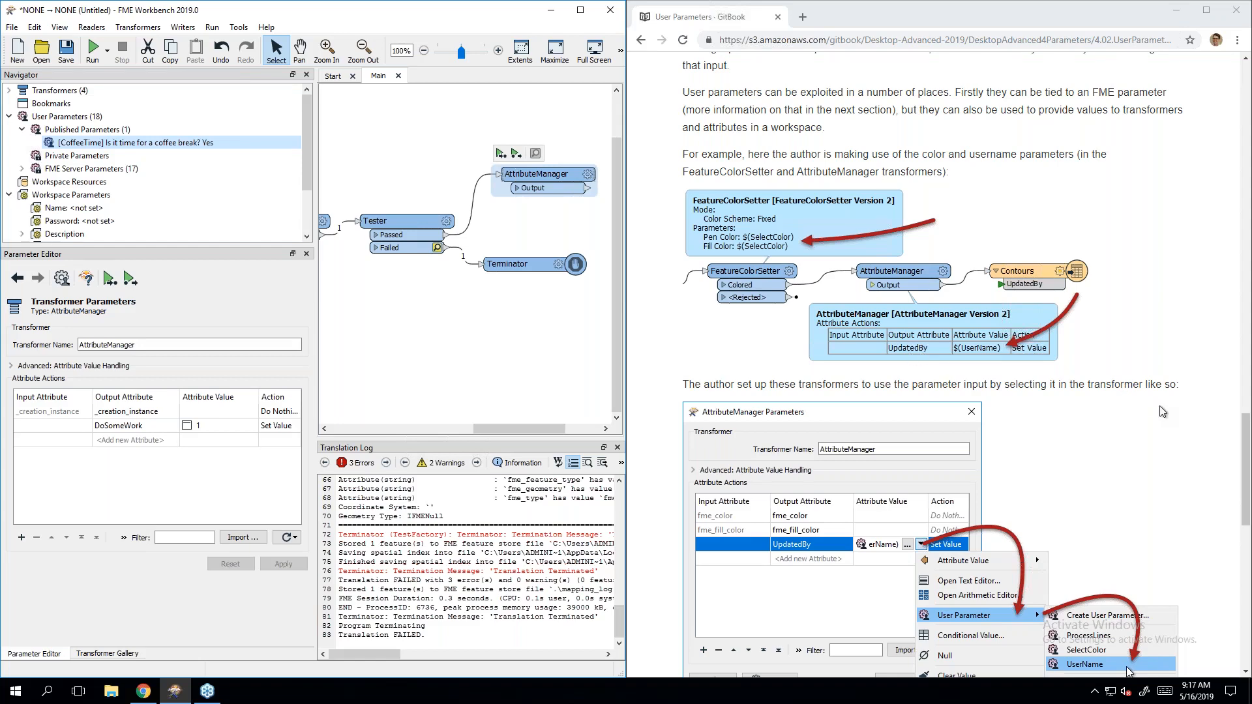
Step: Scroll past the User Parameters quiz to the Parameterize a Metadata Writer exercise page
left_click(1138, 434)
scroll(1131, 450, "down", 5)
scroll(1132, 449, "down", 5)
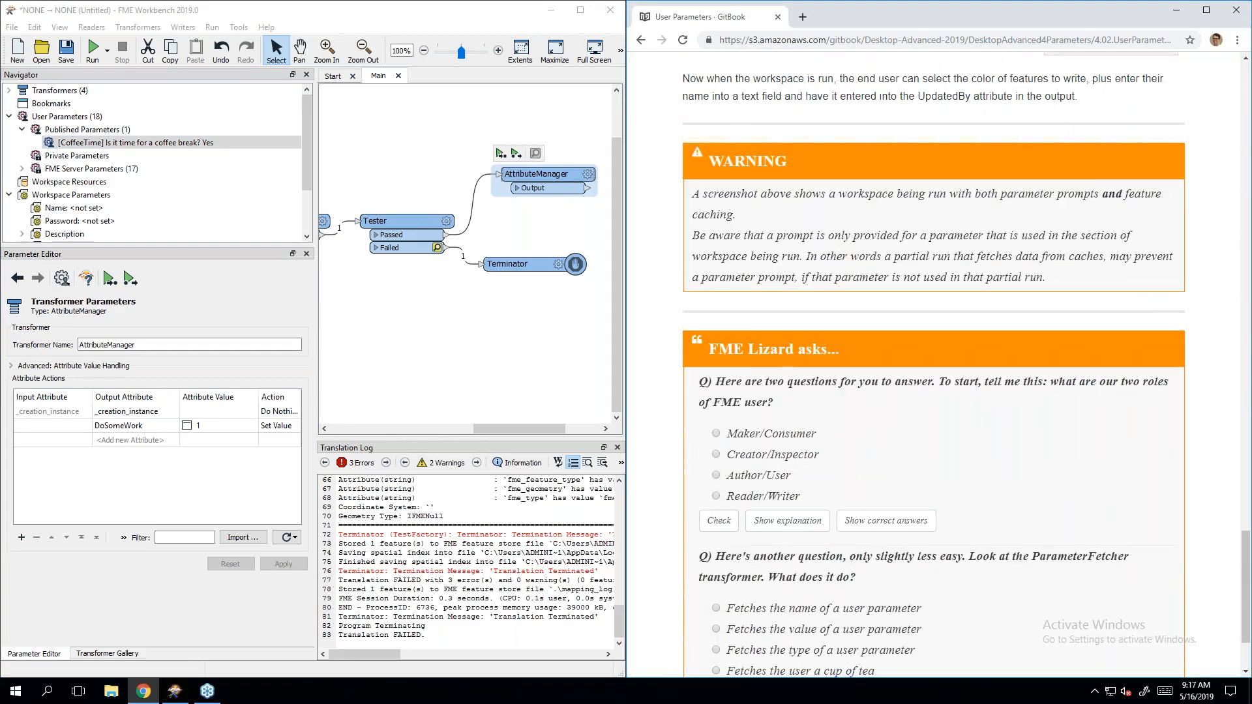
scroll(934, 365, "down", 2)
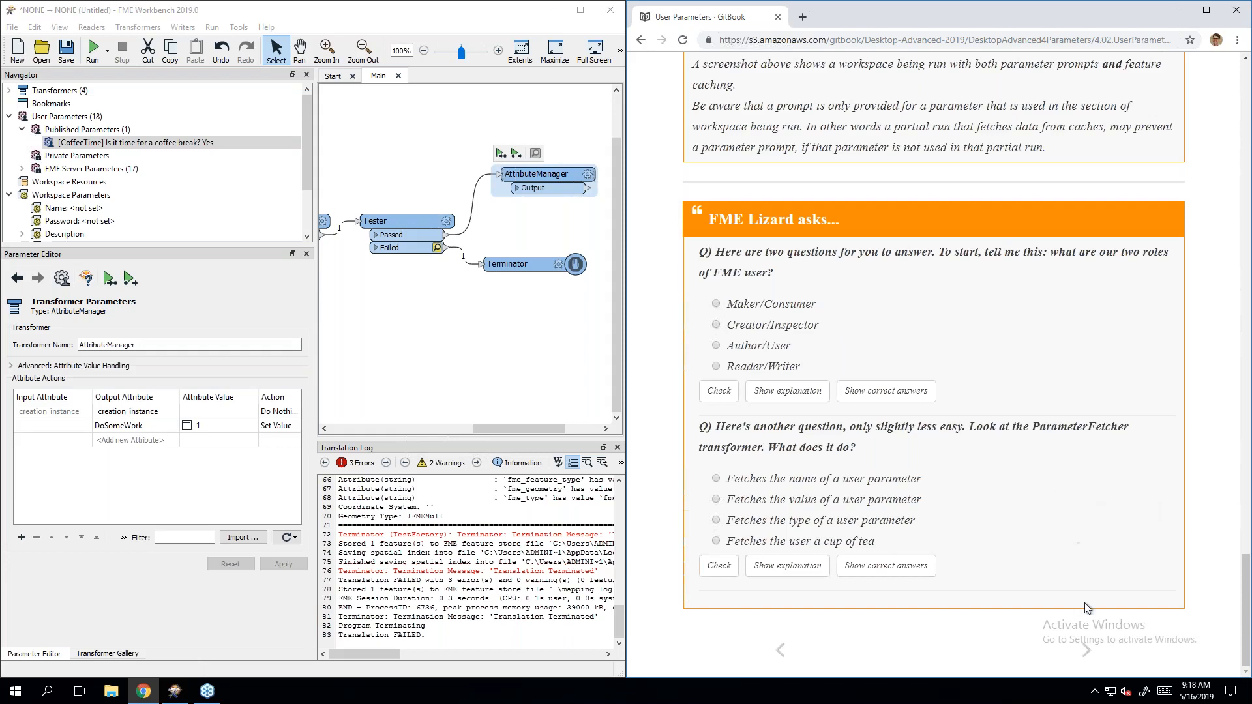
left_click(1087, 651)
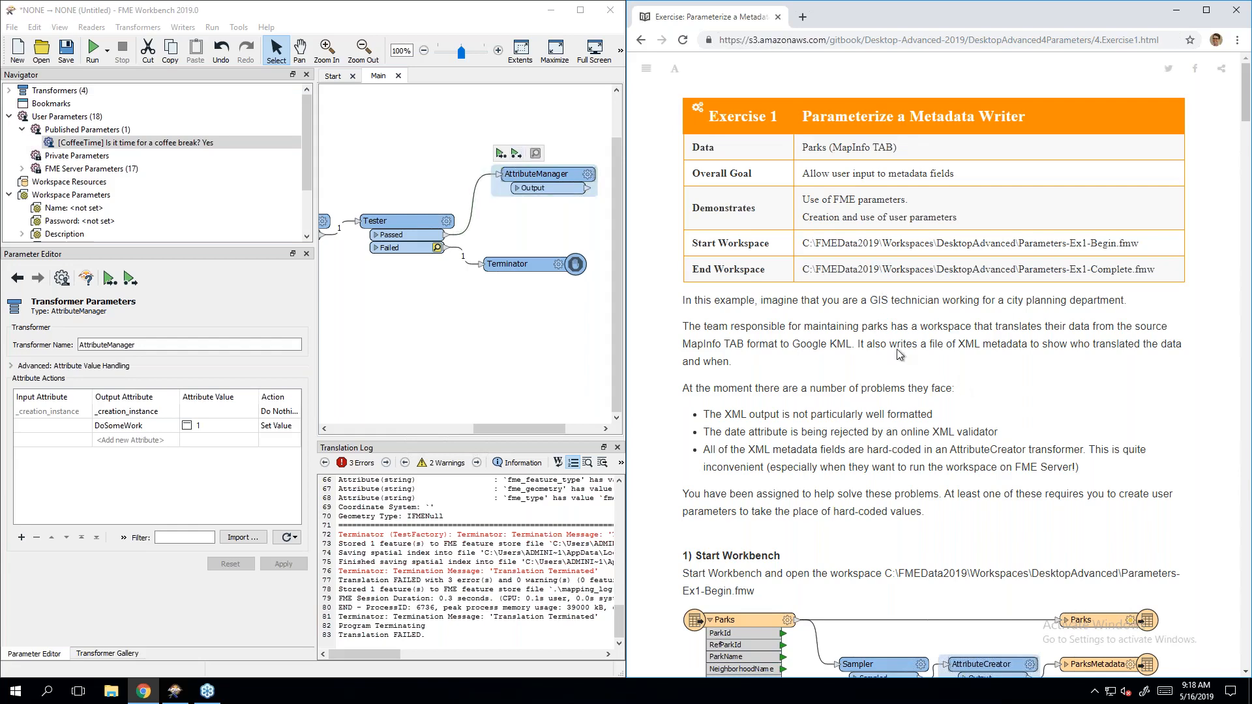
Step: Highlight the exercise's Start Workspace file path on the GitBook page
scroll(903, 319, "down", 2)
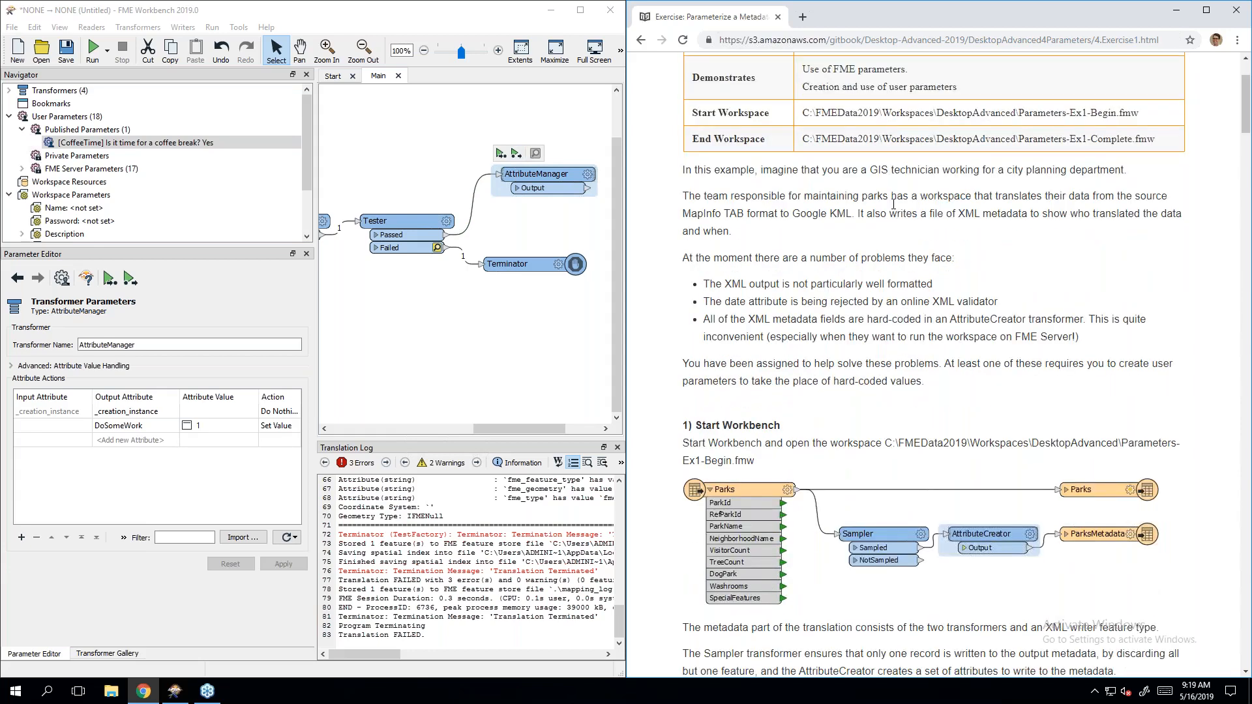
left_click(805, 40)
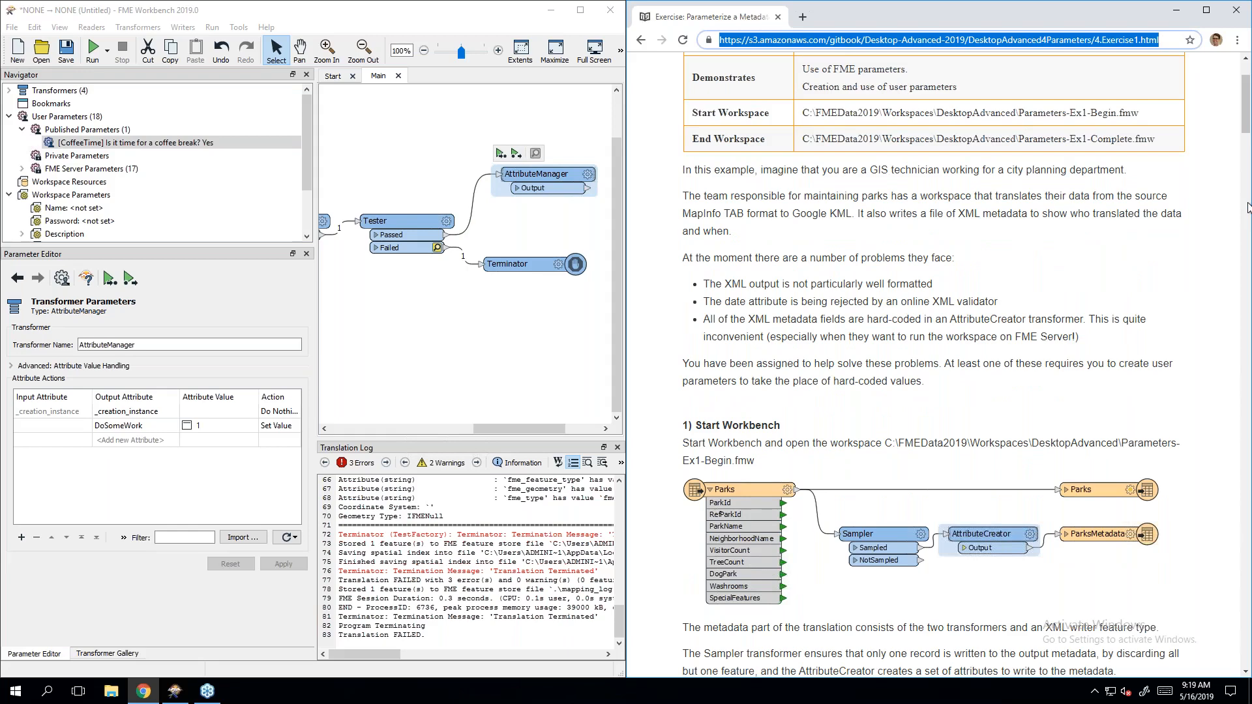
left_click(802, 111)
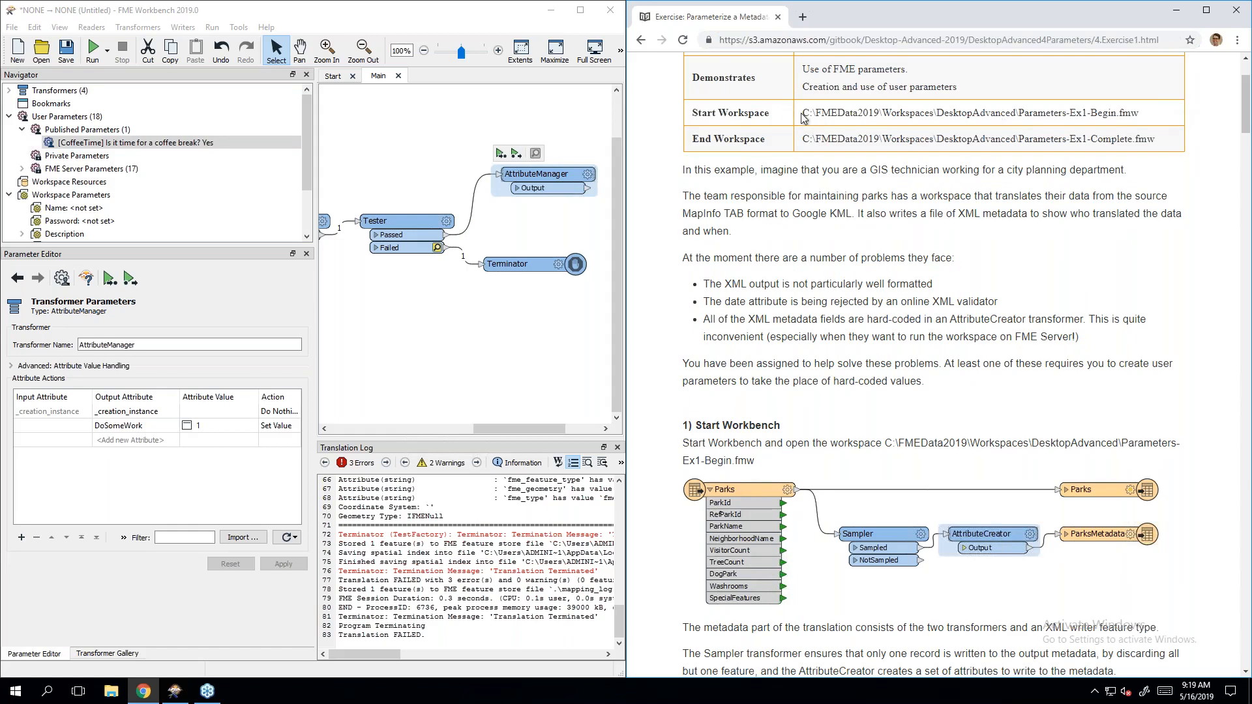
left_click_drag(802, 114, 1167, 116)
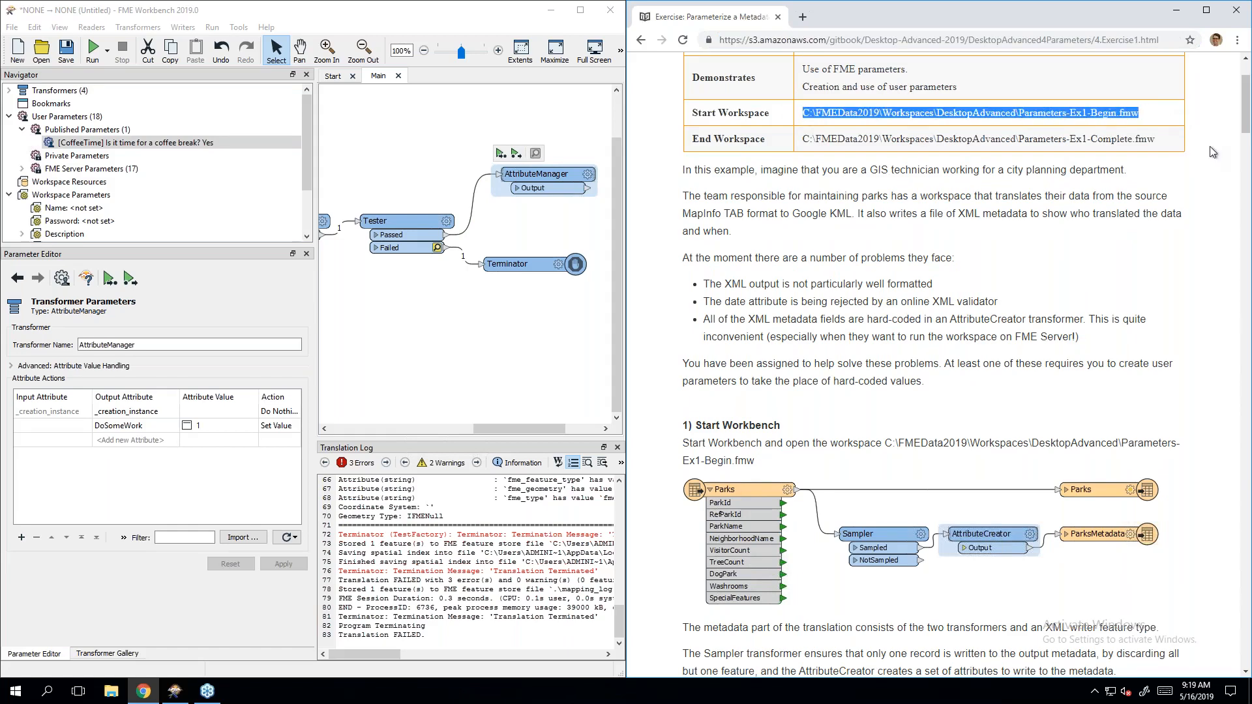
left_click(732, 227)
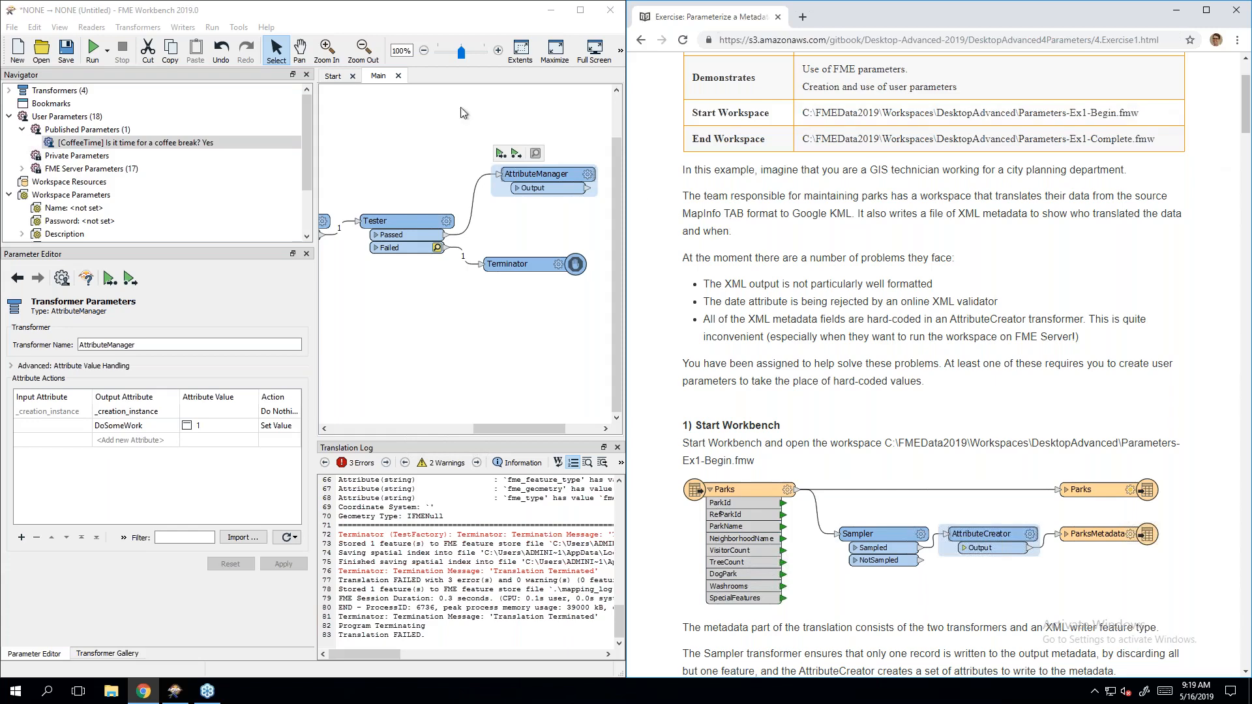
Step: Close FME Workbench without saving the untitled workspace and dismiss the crash notice
left_click(610, 10)
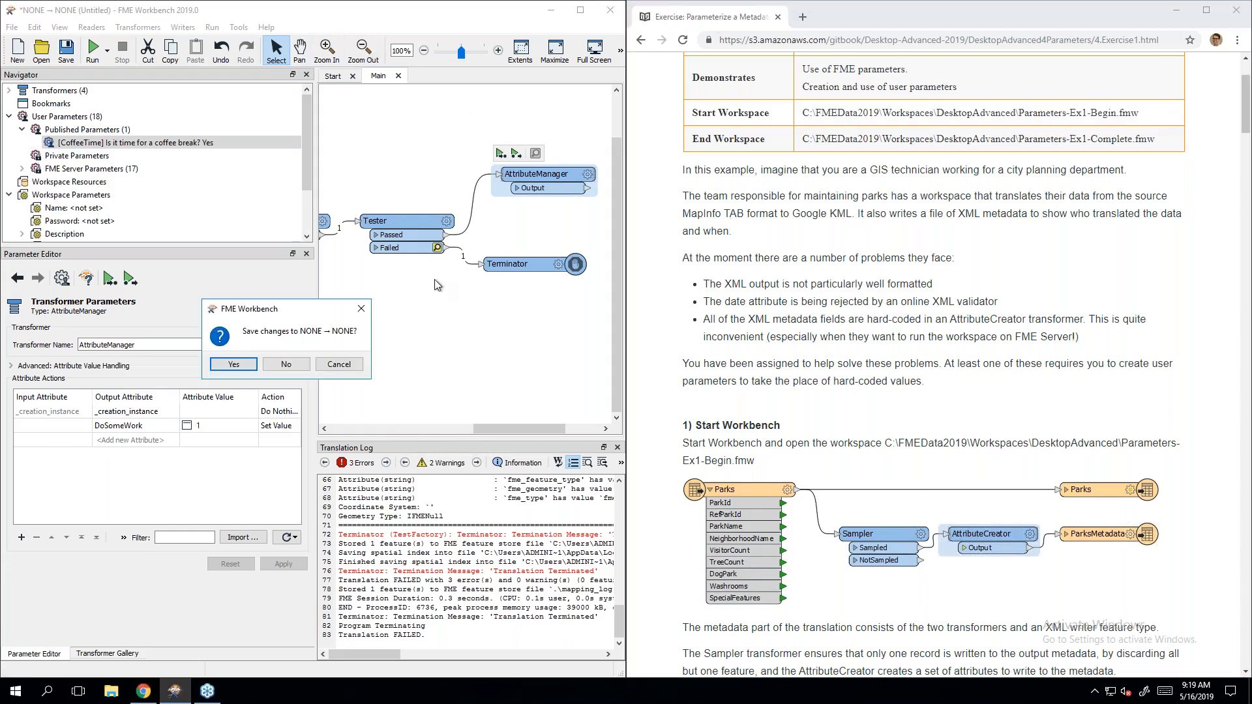
left_click(287, 364)
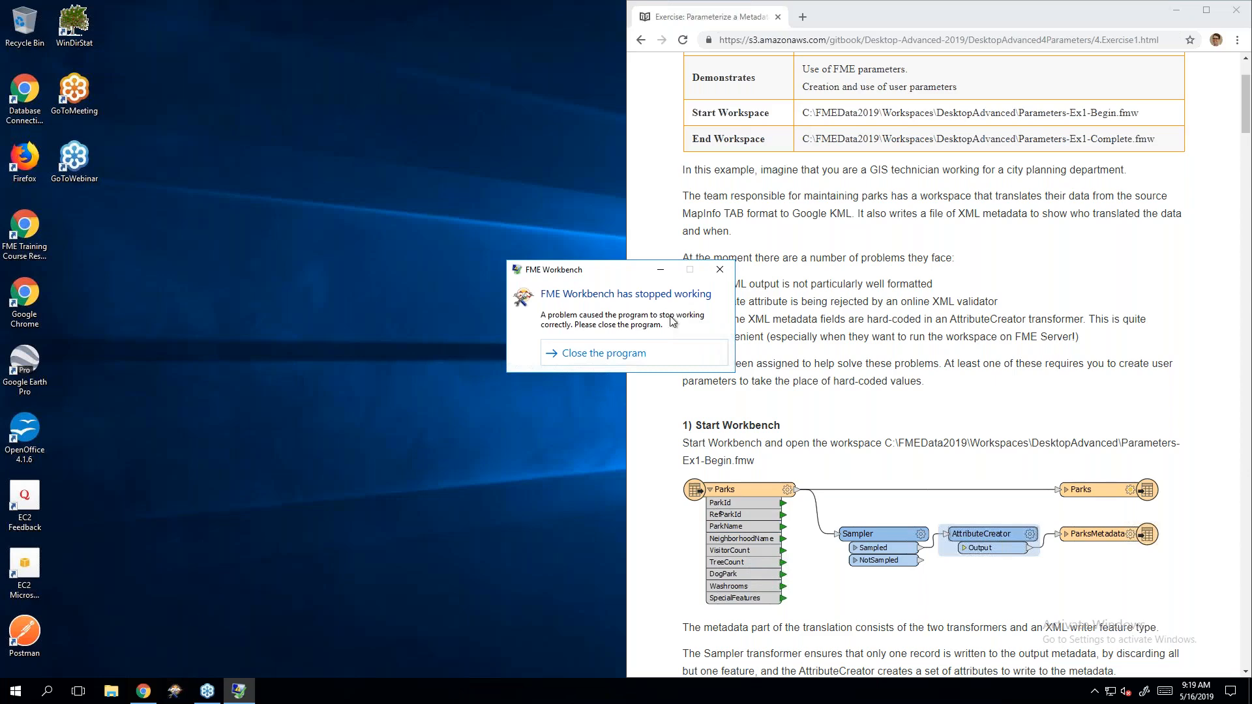
left_click(662, 351)
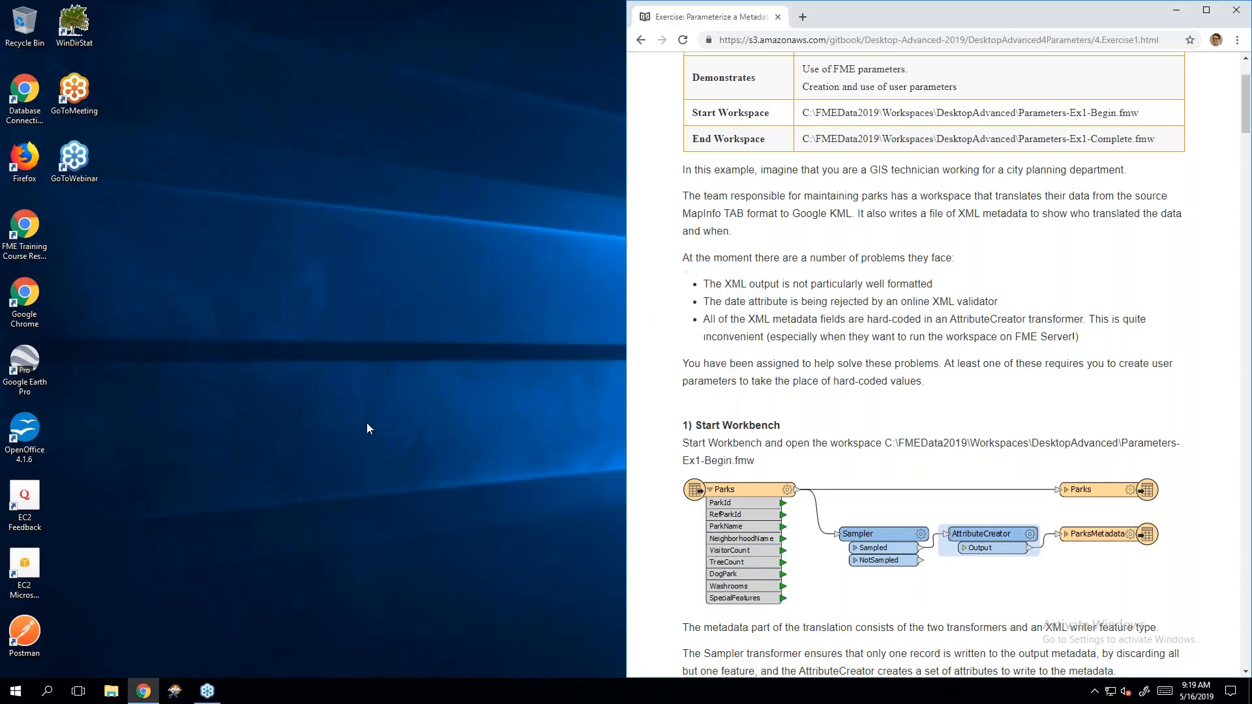
Step: Open Parameters-Ex1-Begin.fmw from C:\FMEData2019\Workspaces\DesktopAdvanced in FME Workbench
left_click(112, 692)
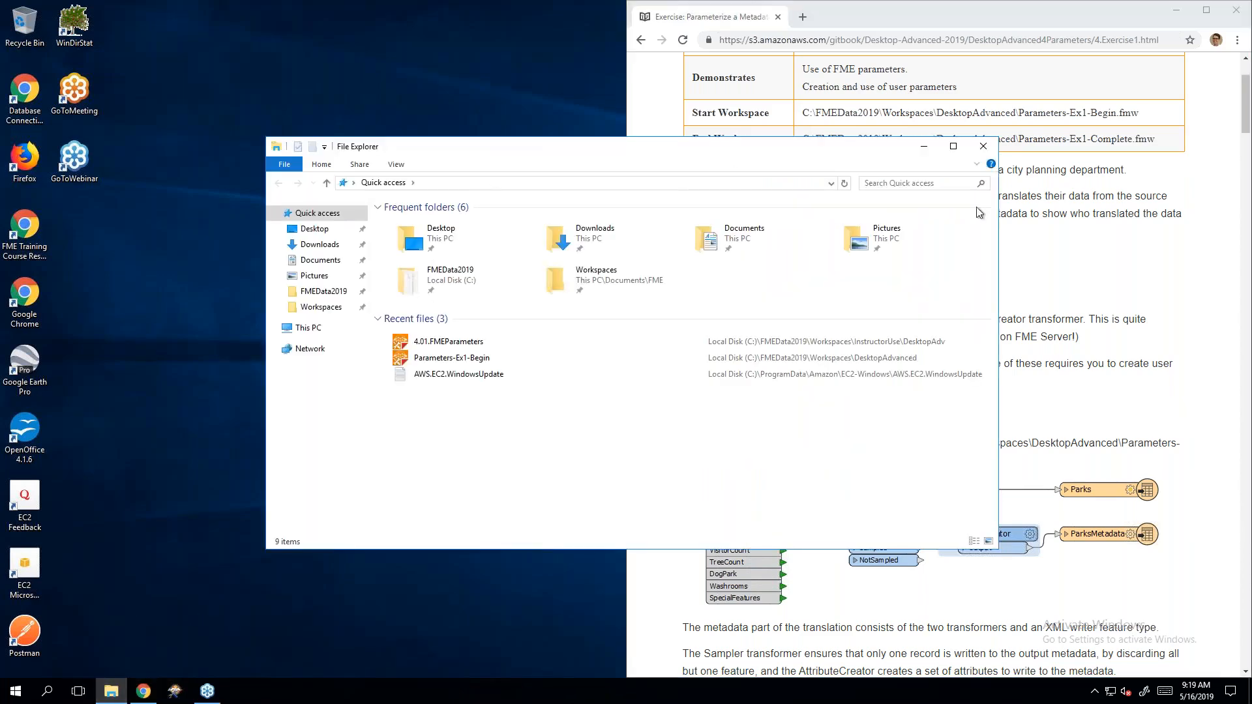
left_click_drag(998, 289, 725, 290)
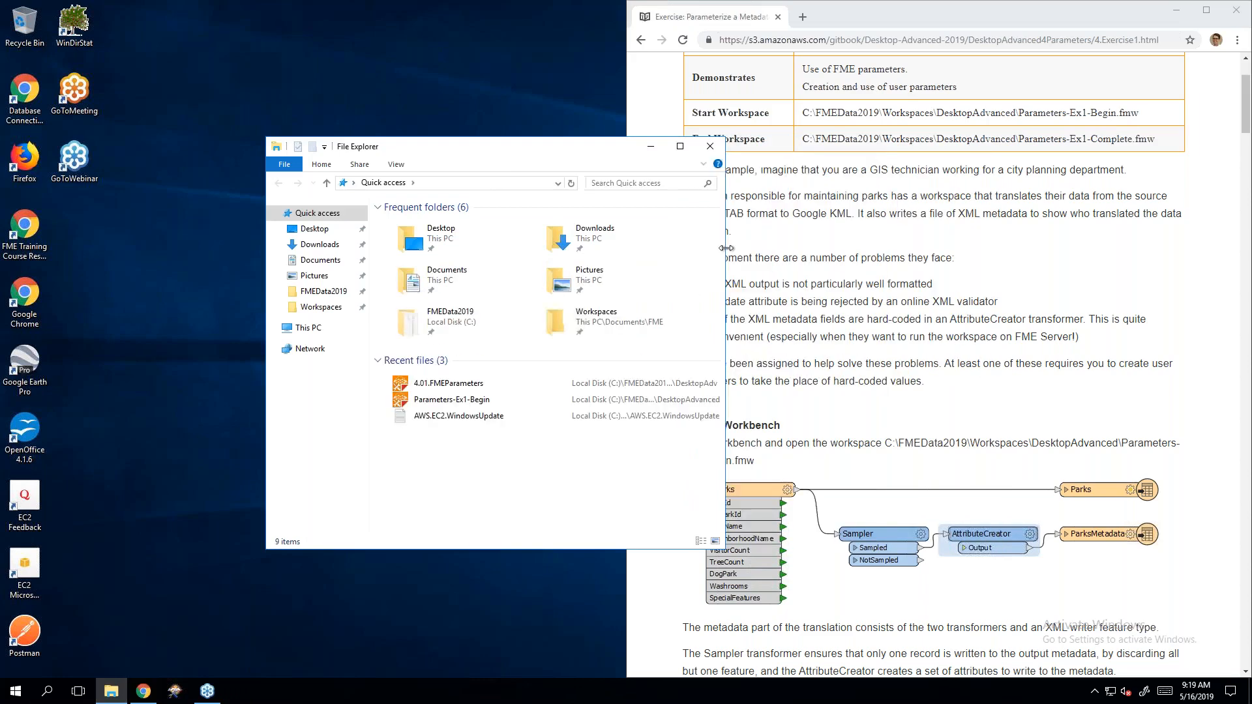
left_click(308, 328)
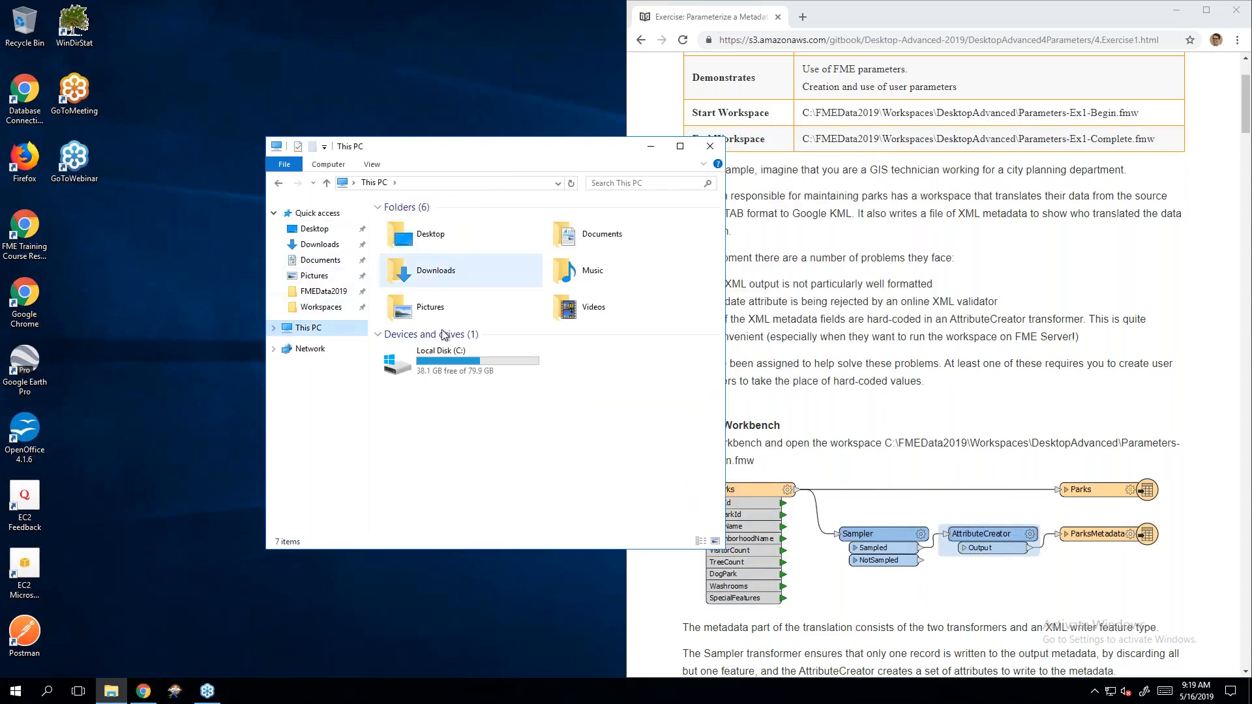
double_click(437, 362)
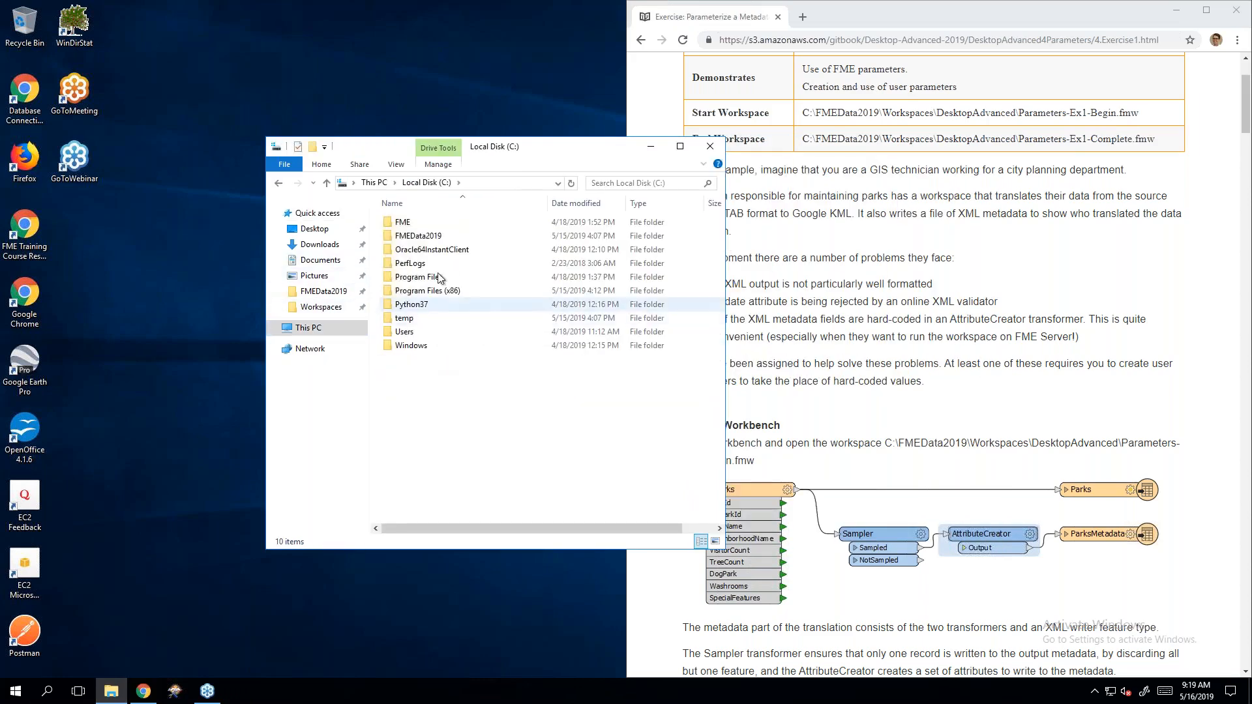
double_click(437, 235)
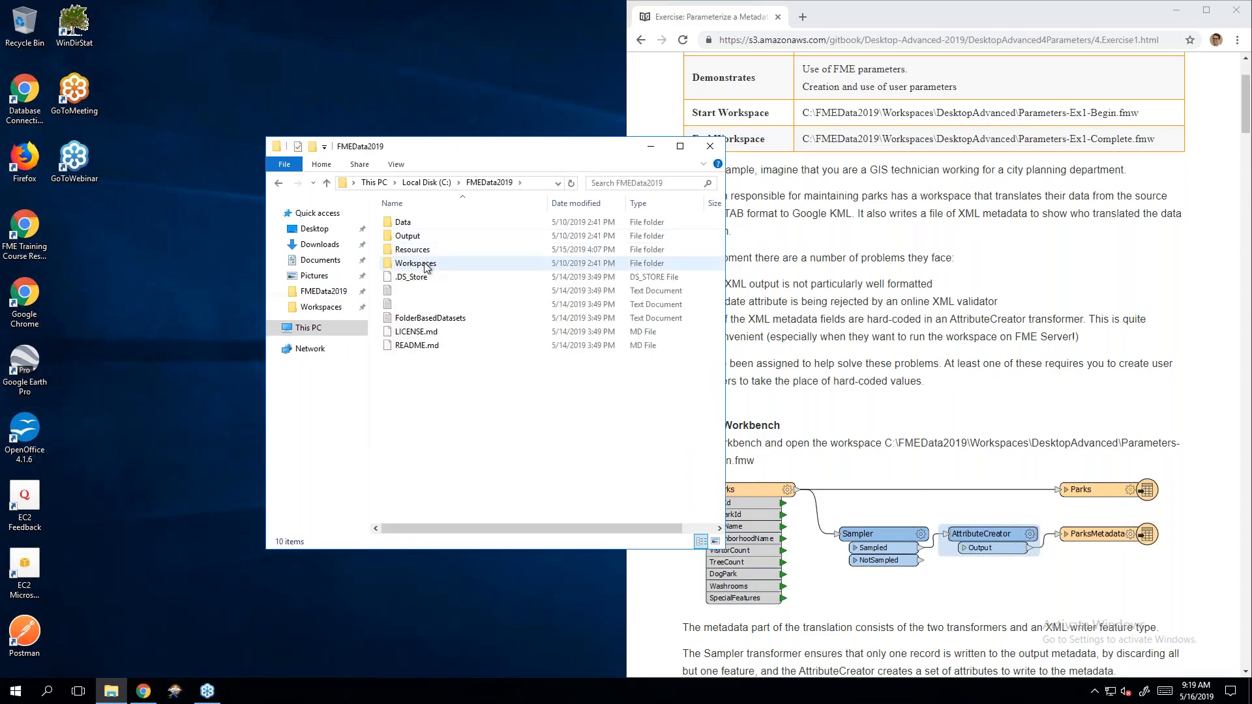
left_click(425, 264)
double_click(425, 264)
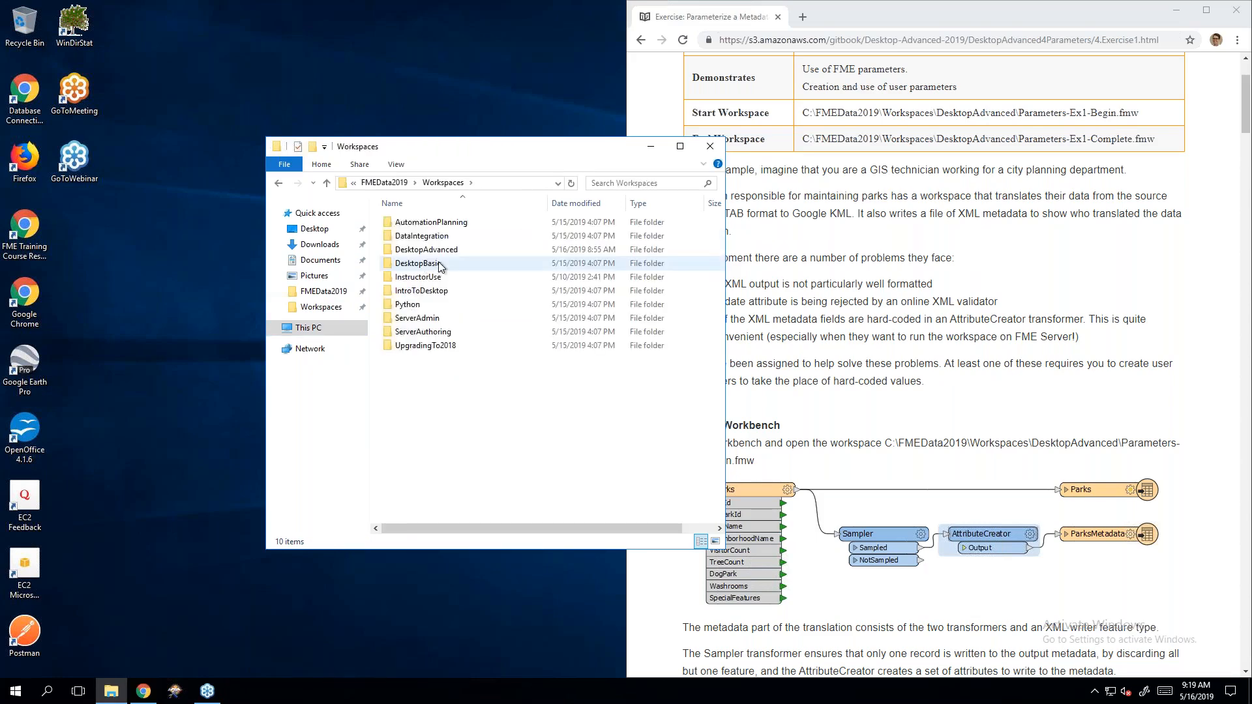
double_click(451, 254)
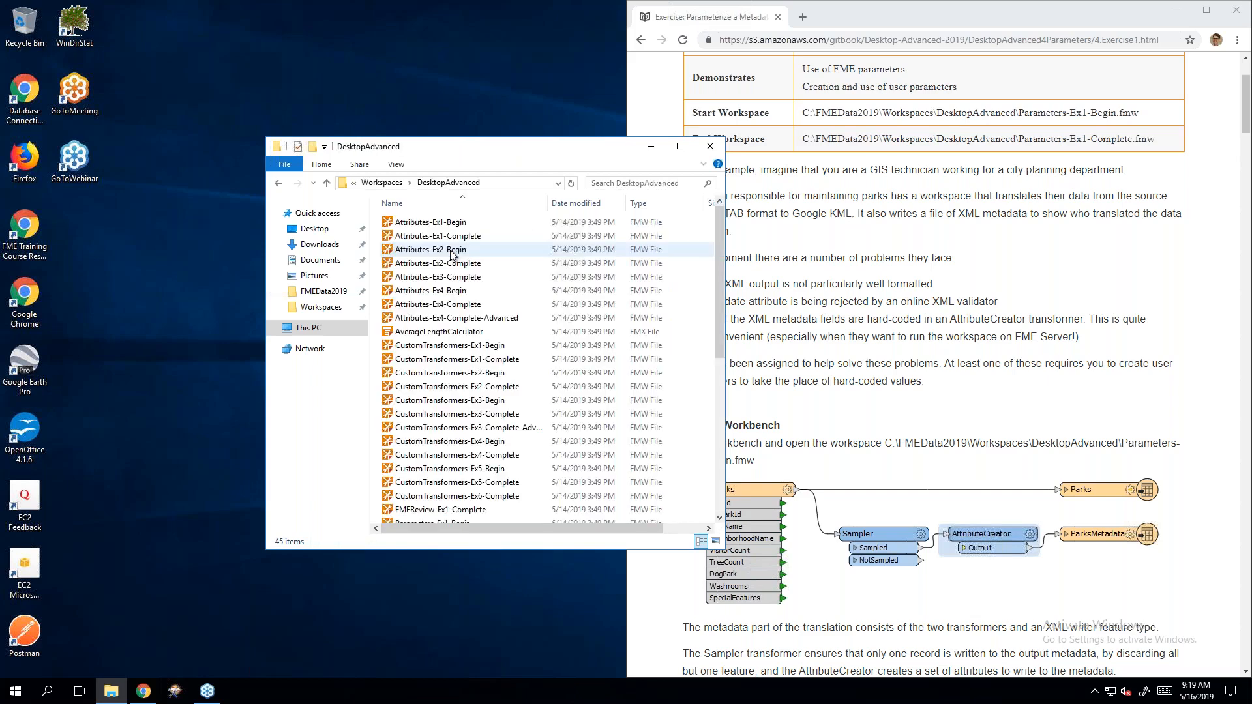
scroll(454, 258, "down", 6)
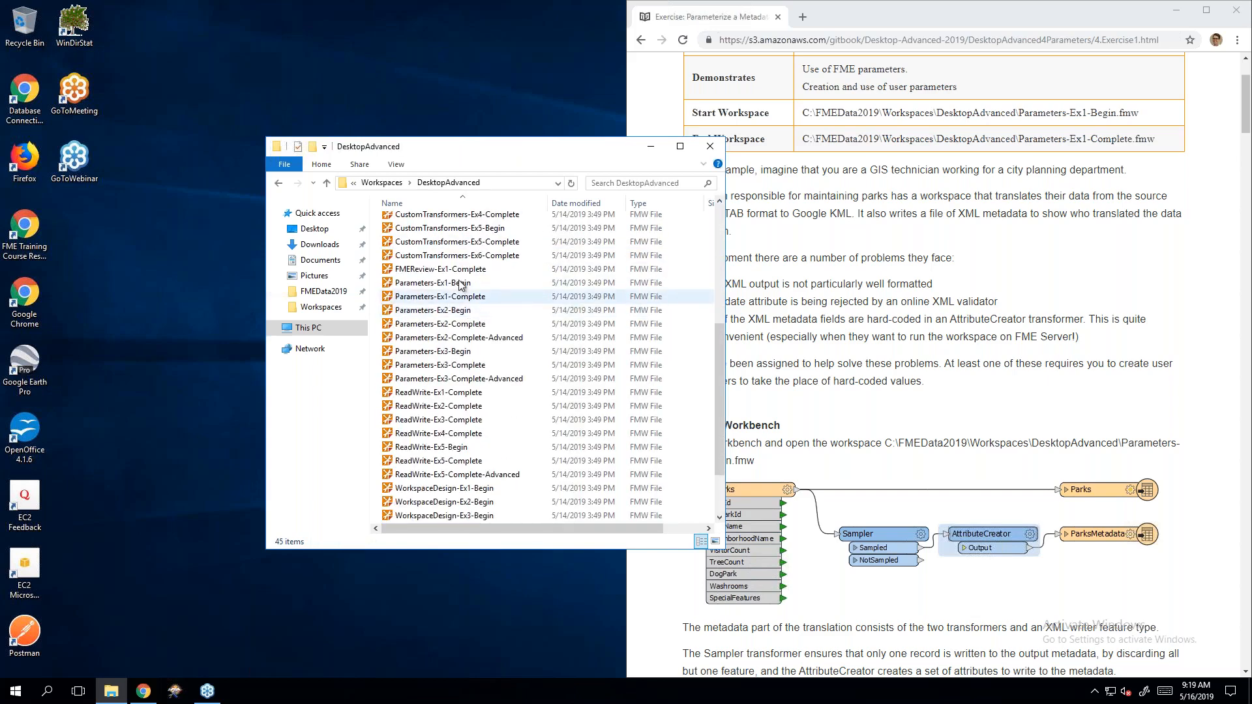
left_click(460, 285)
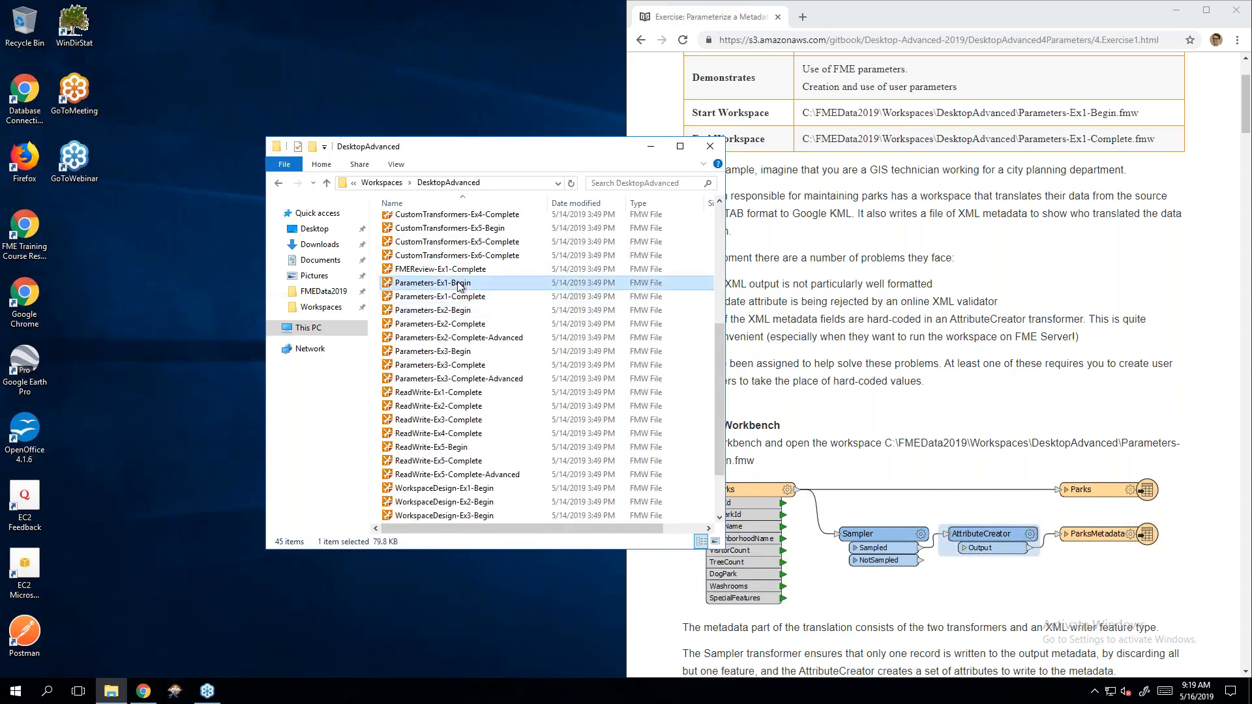
double_click(491, 284)
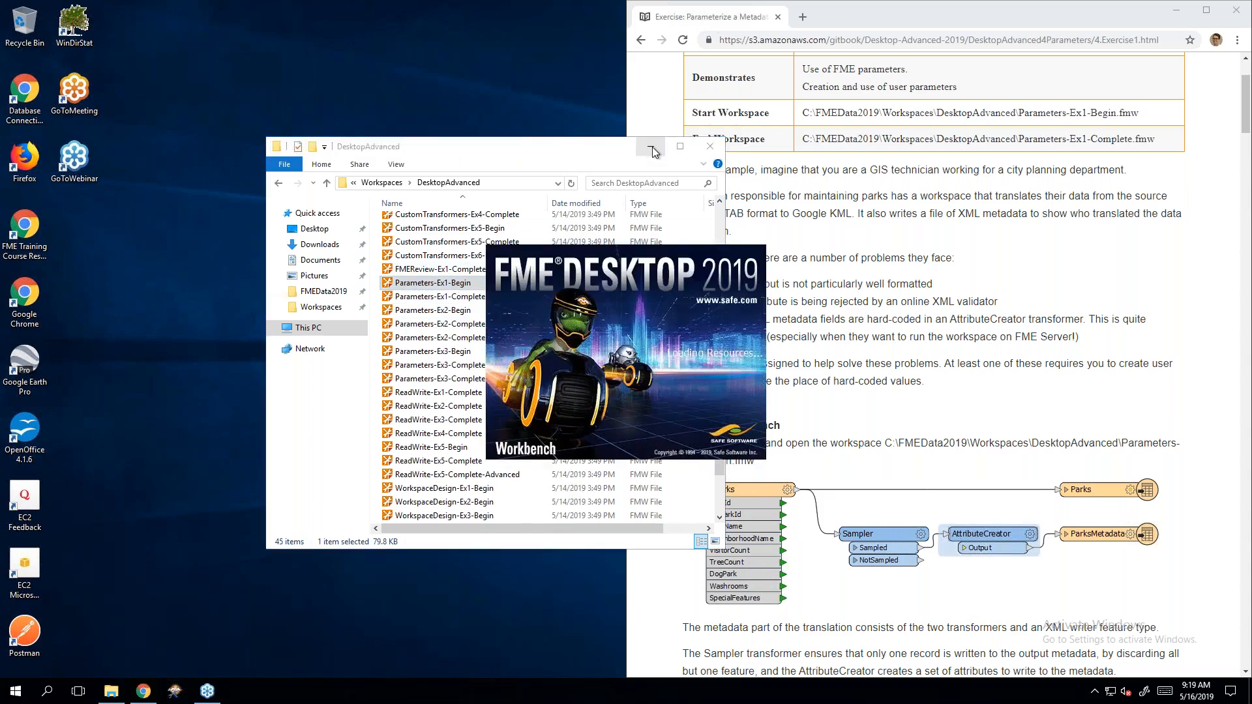
left_click(783, 236)
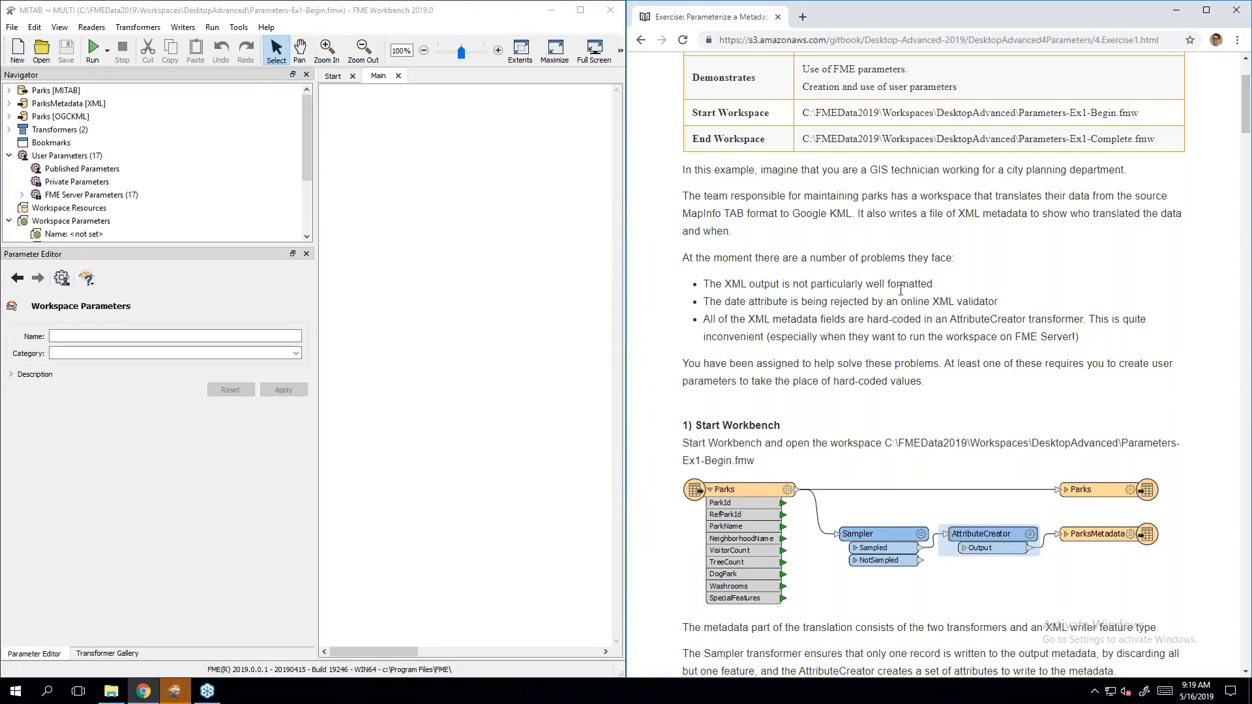
Step: Widen the canvas and run the whole workspace, writing 80 Parks and 1 ParksMetadata feature
left_click_drag(386, 654, 523, 645)
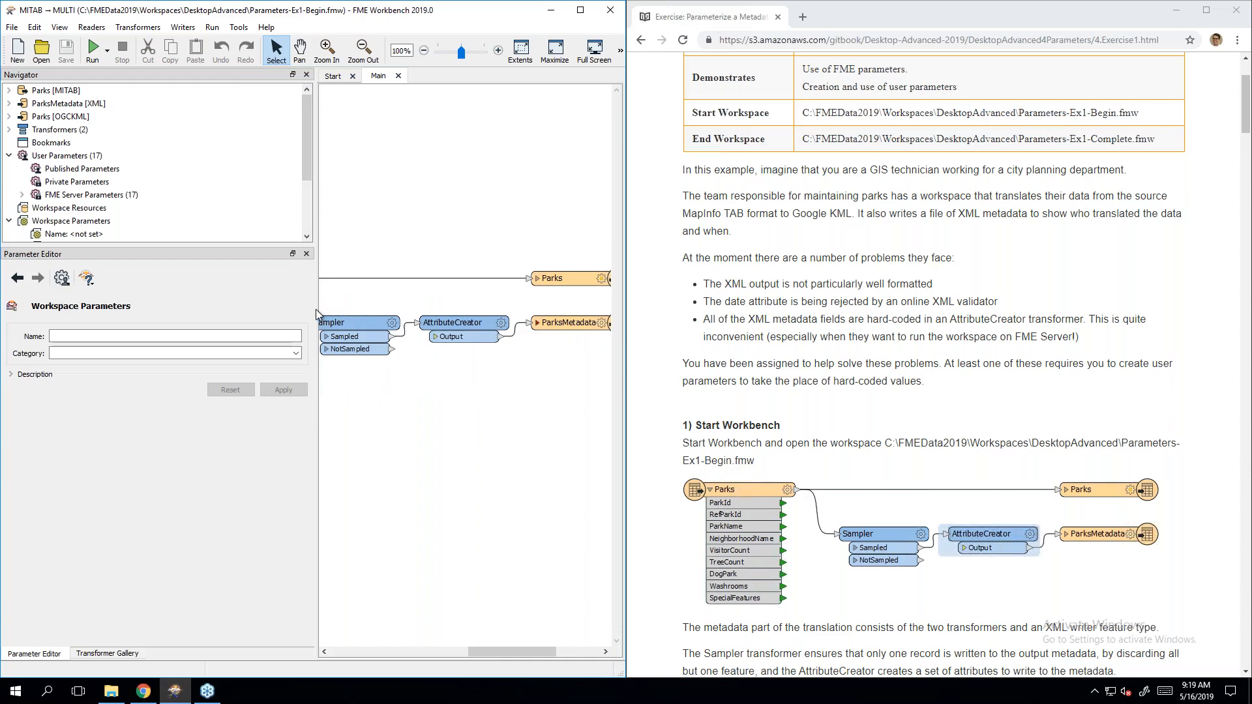
left_click_drag(317, 310, 190, 318)
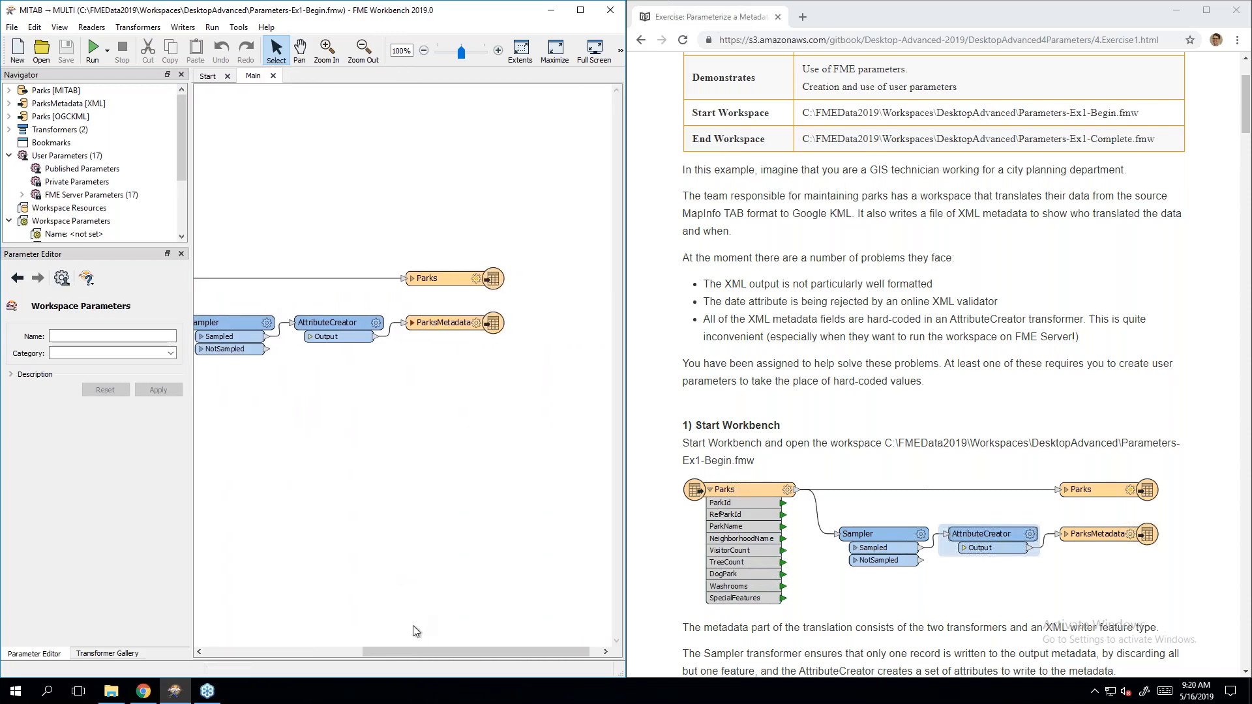
left_click_drag(408, 652, 351, 643)
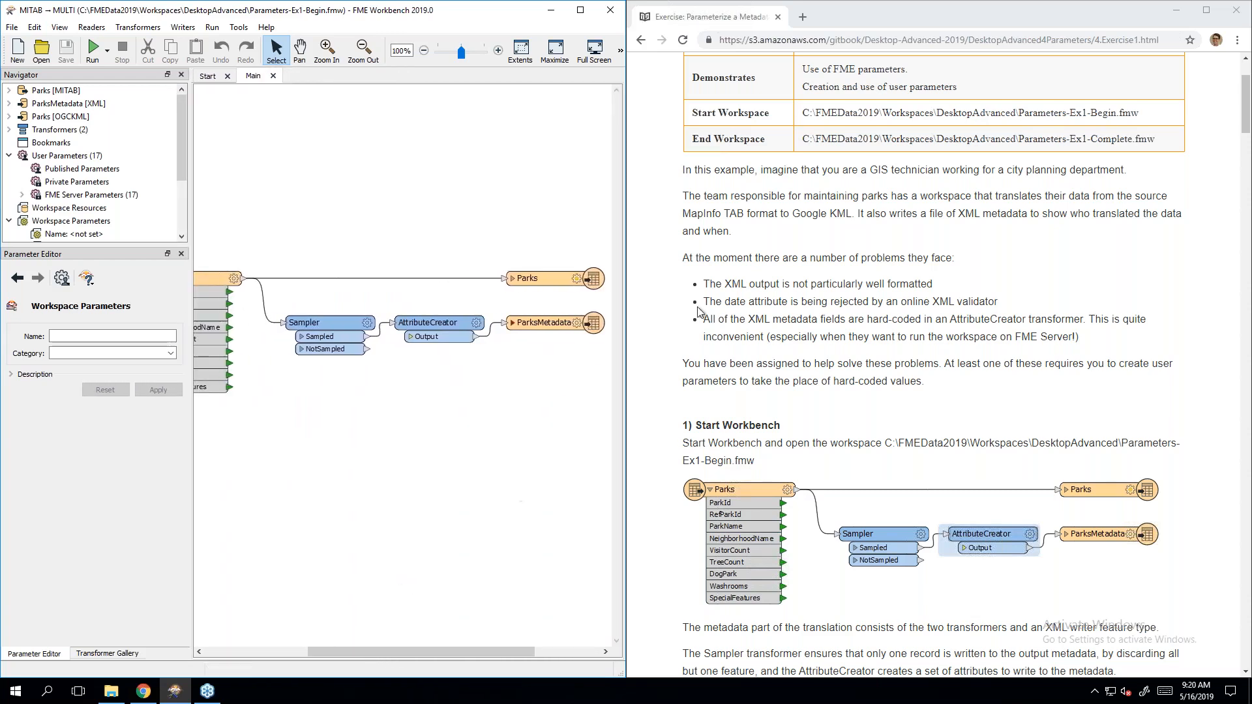
left_click(1002, 289)
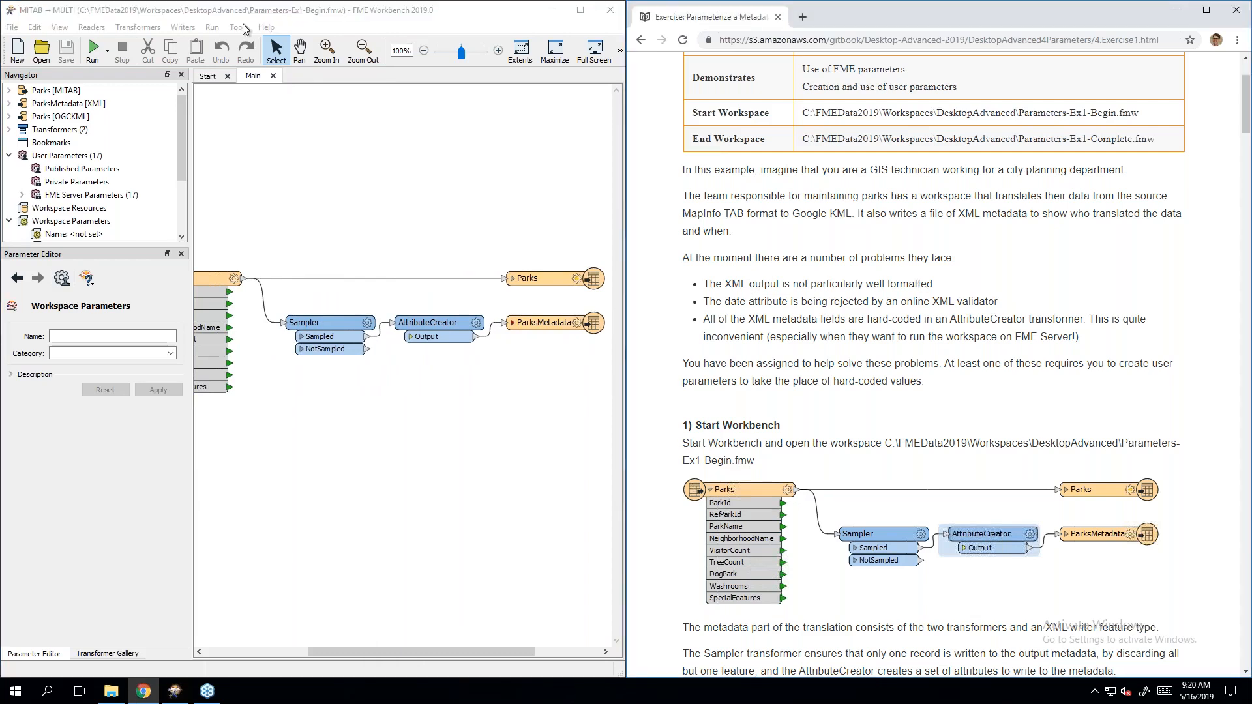
left_click(109, 57)
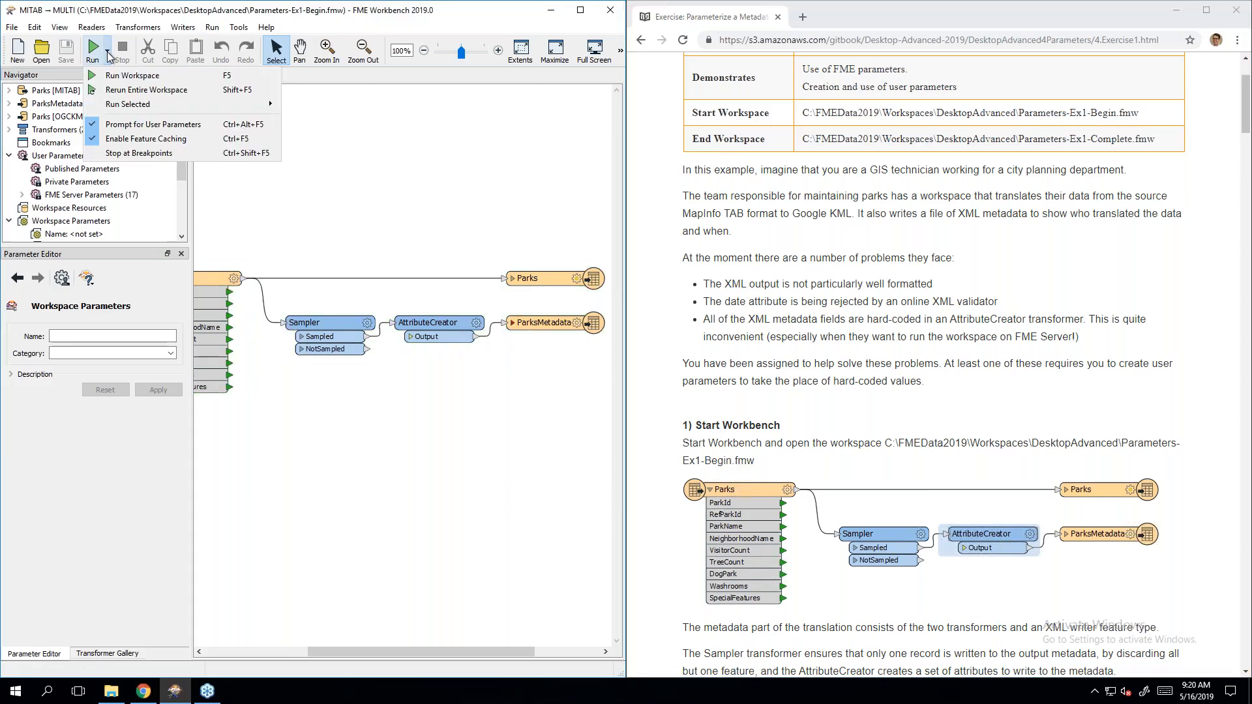
left_click(107, 58)
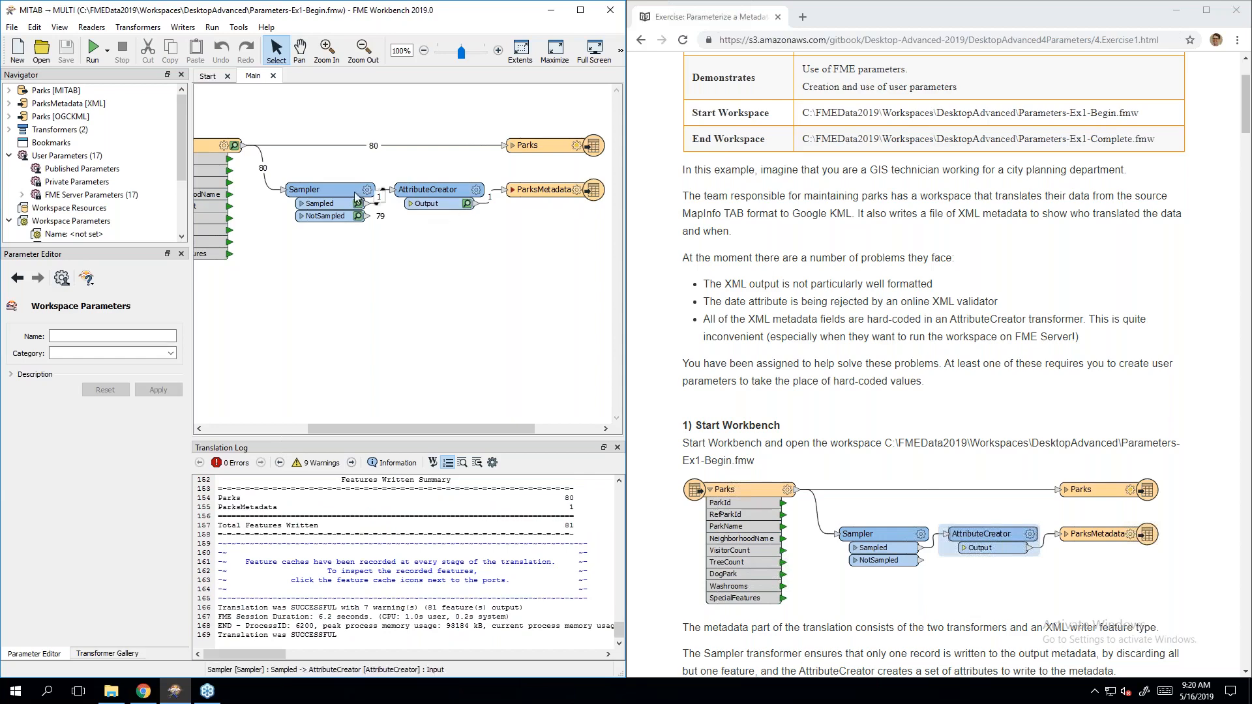
Step: Review the AttributeCreator's four hard-coded metadata values, cancel the edit, and select the ParksMetadata writer
mouse_move(434, 193)
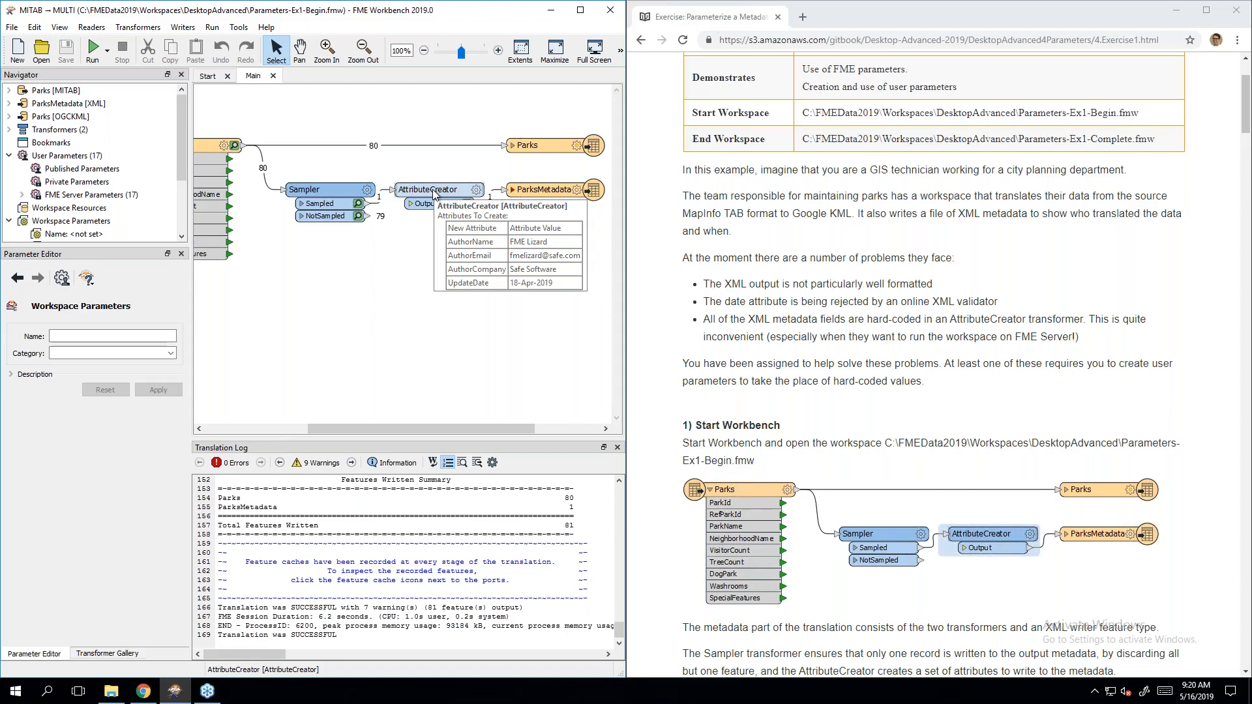
double_click(433, 191)
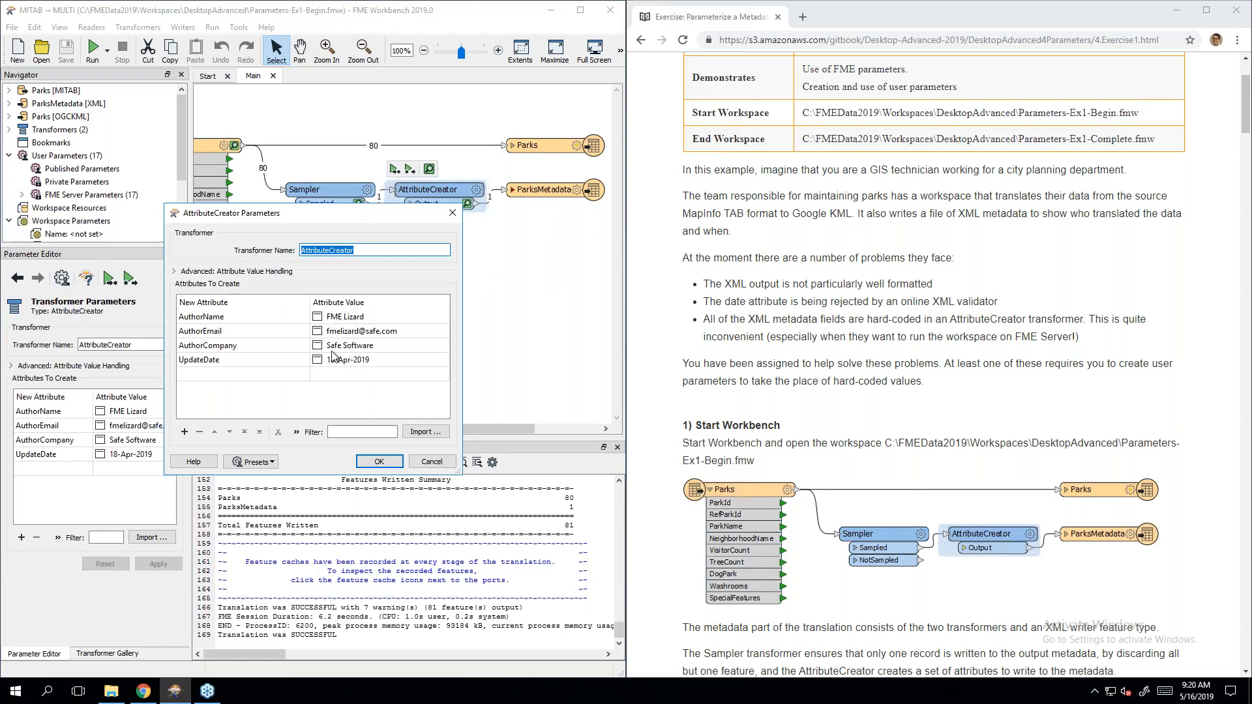
left_click(340, 319)
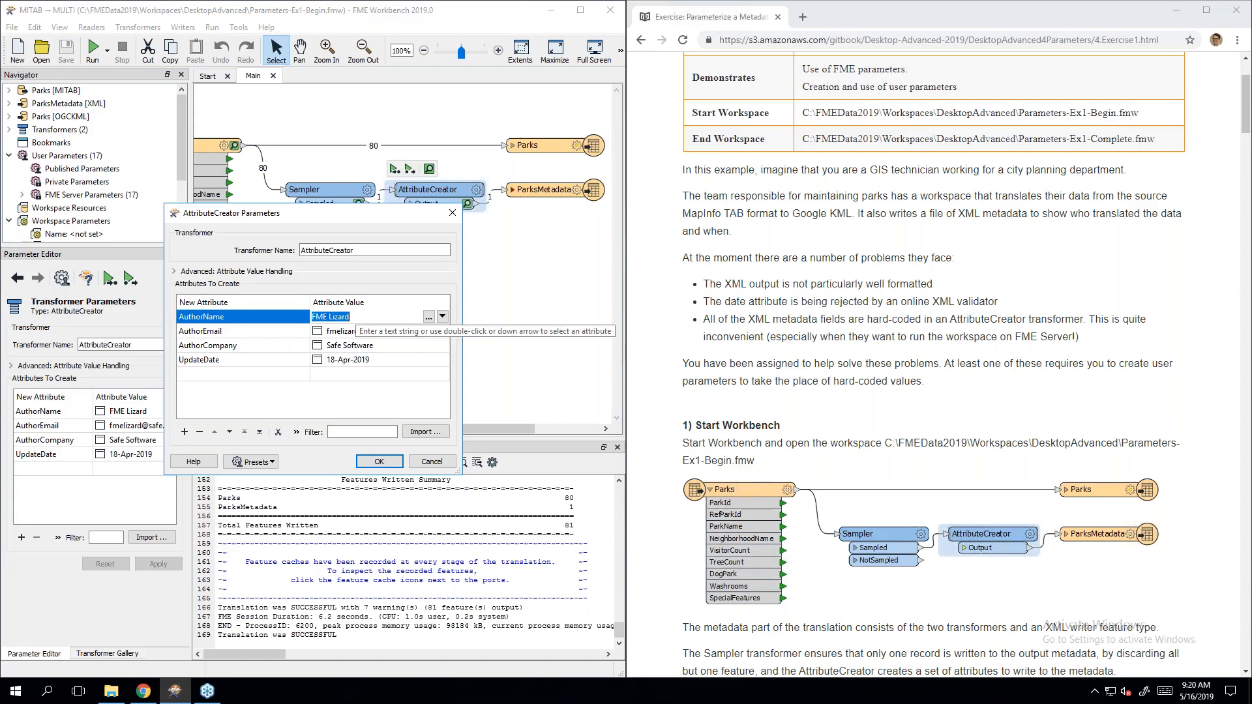
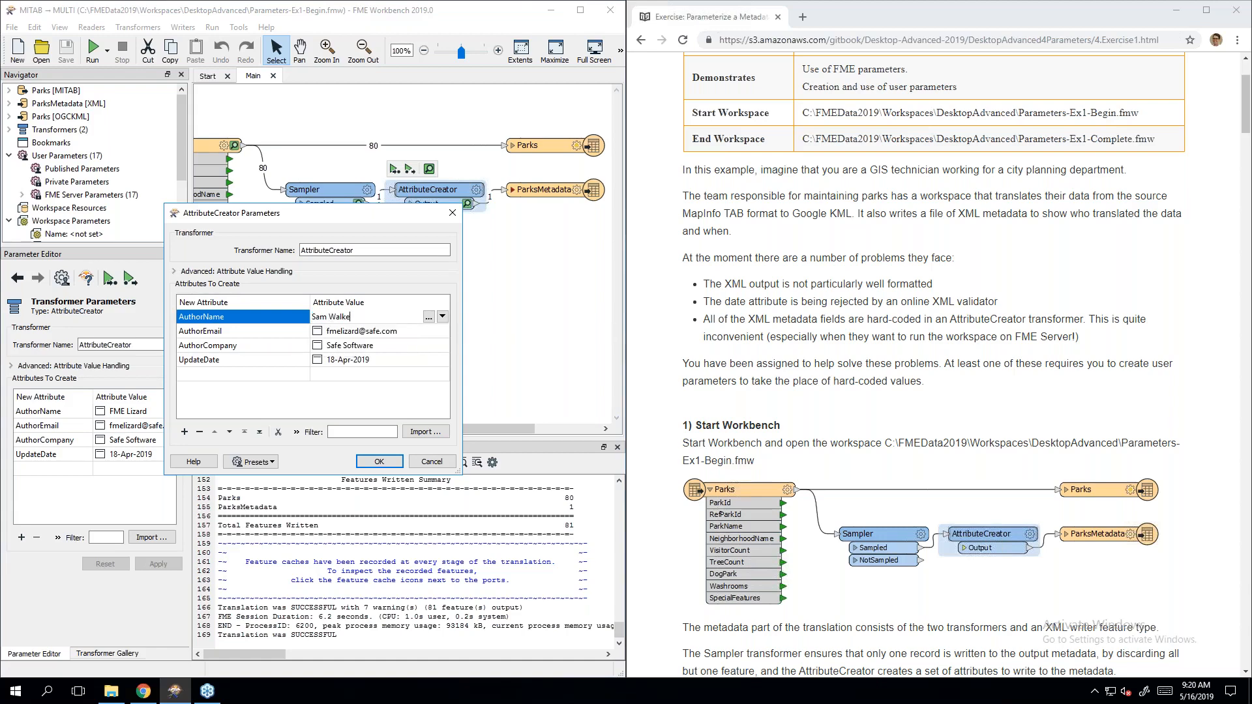
left_click(358, 333)
left_click(351, 318)
left_click(355, 387)
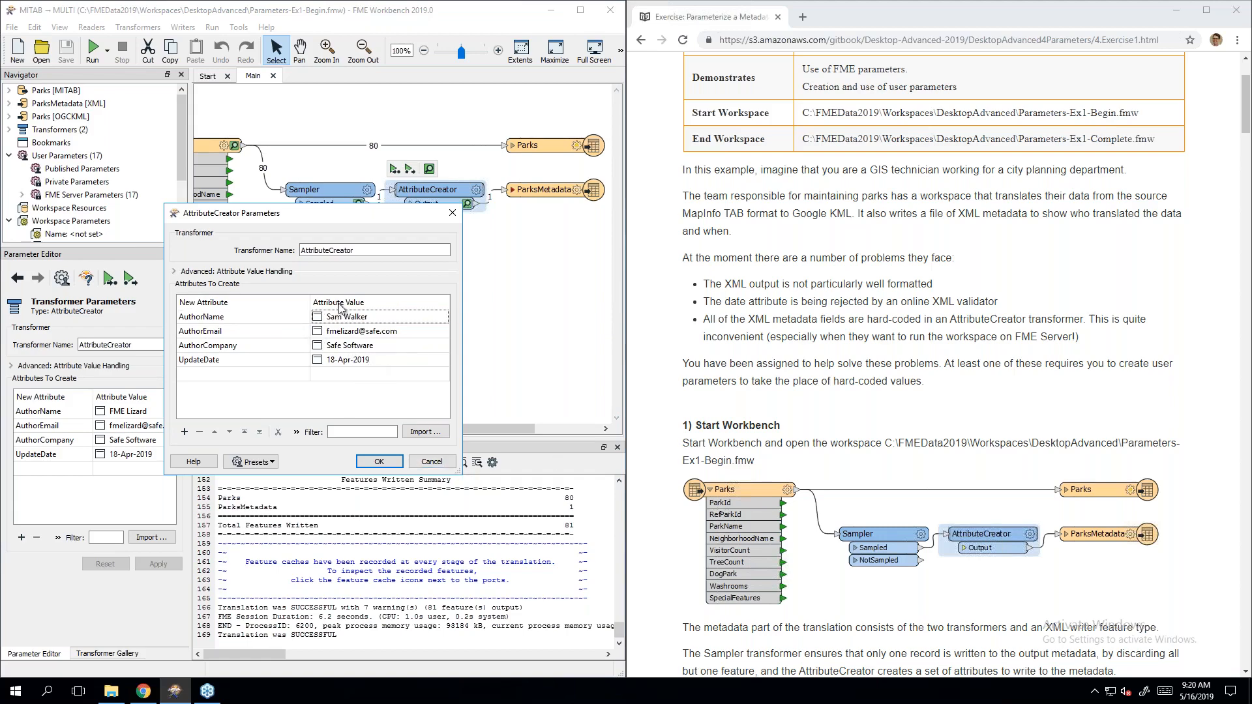
left_click(431, 461)
left_click(523, 198)
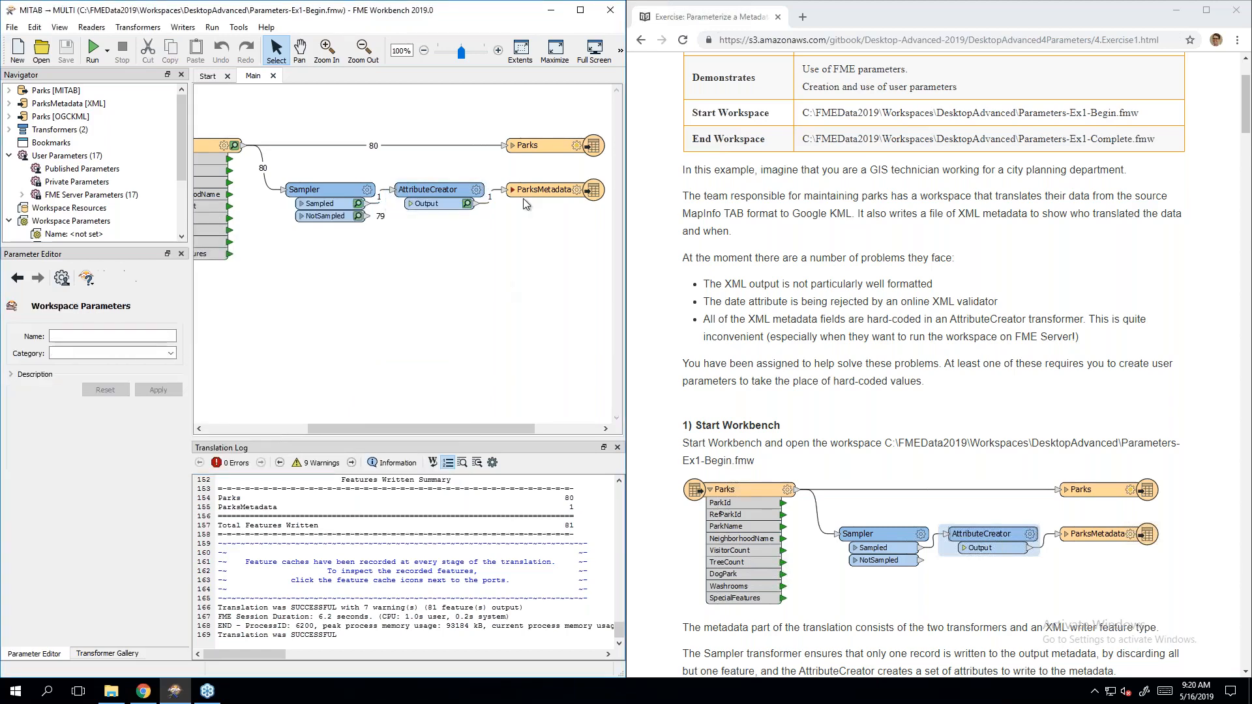
left_click(544, 190)
Step: Open ParksMetadata.xml in Notepad++ from its output folder, review the 11-line XML, and close it
left_click(568, 170)
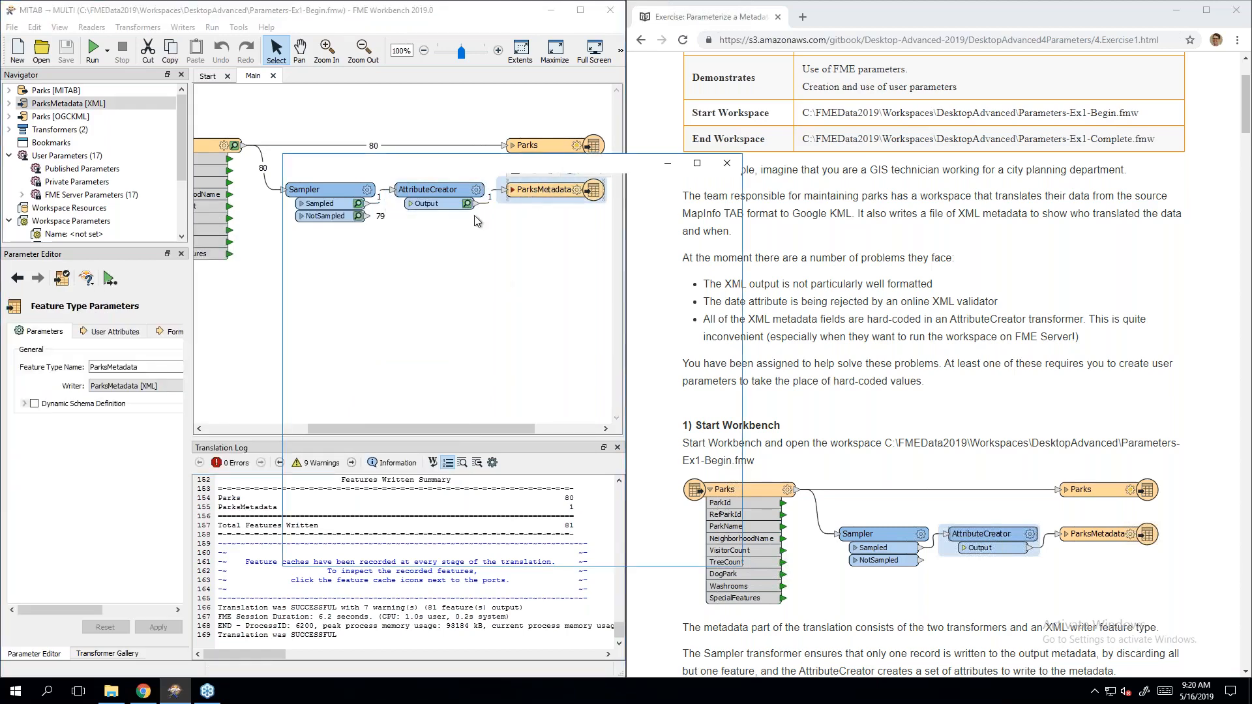
left_click(444, 258)
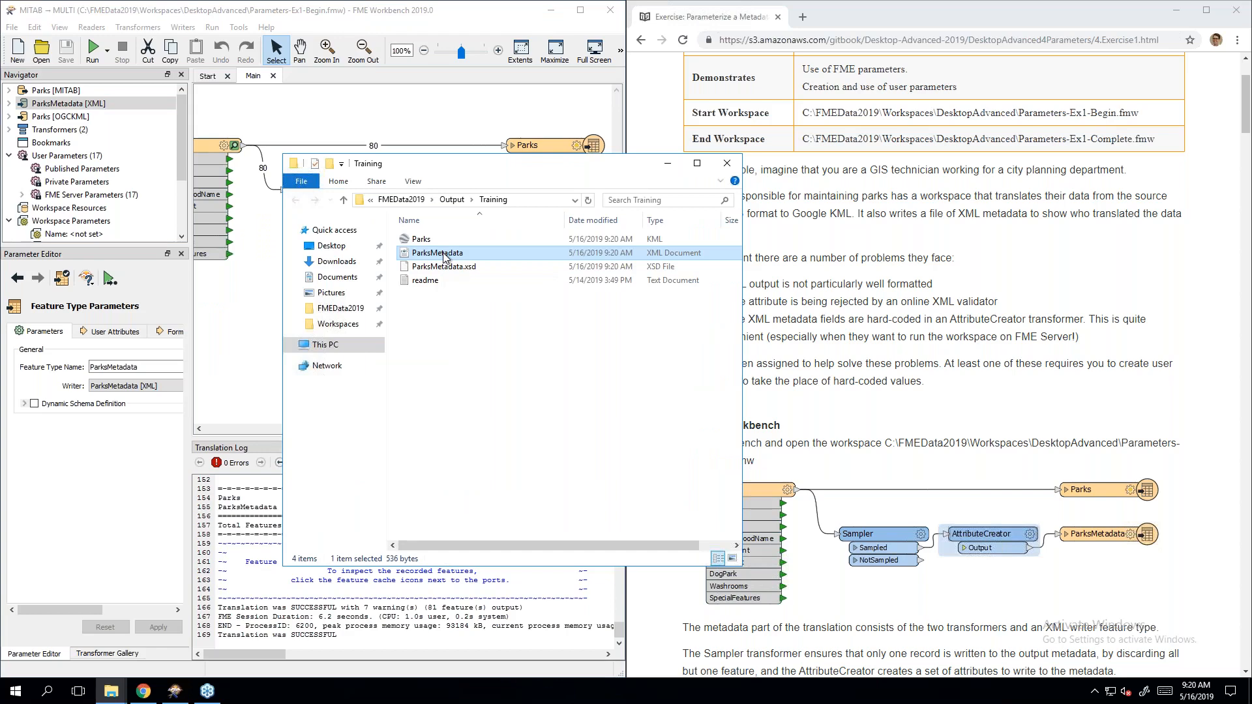
right_click(443, 256)
left_click(498, 320)
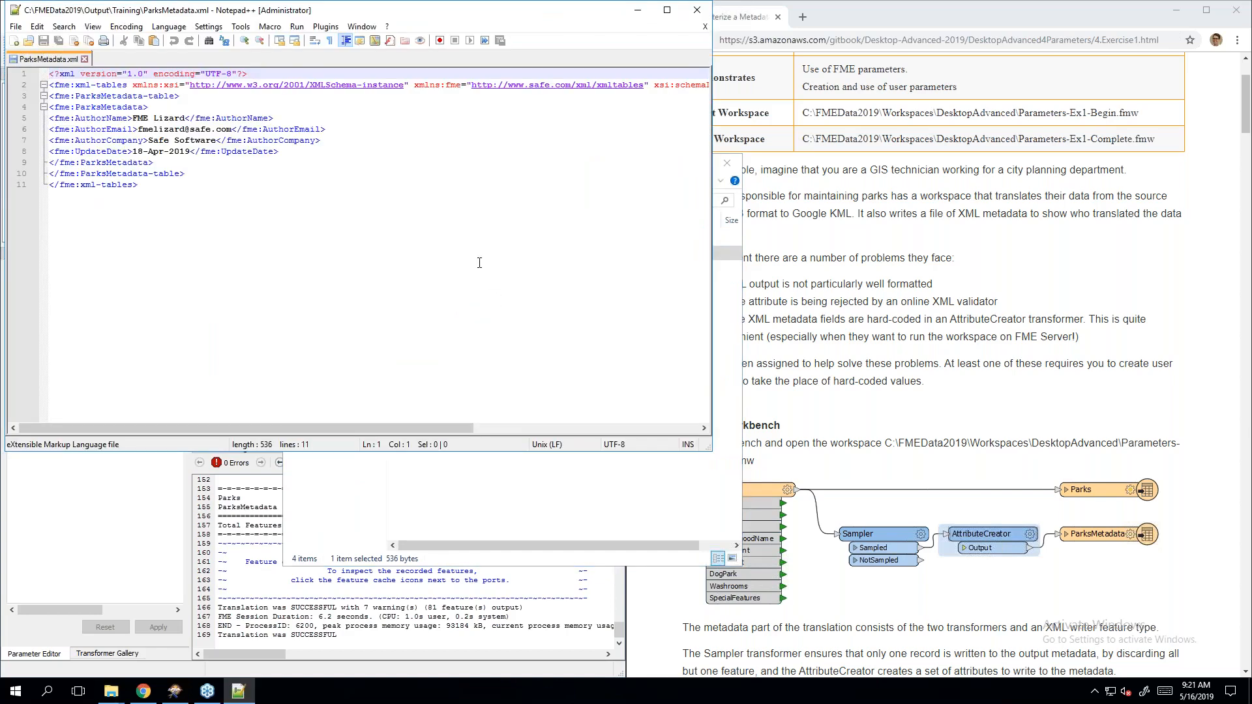
left_click(303, 193)
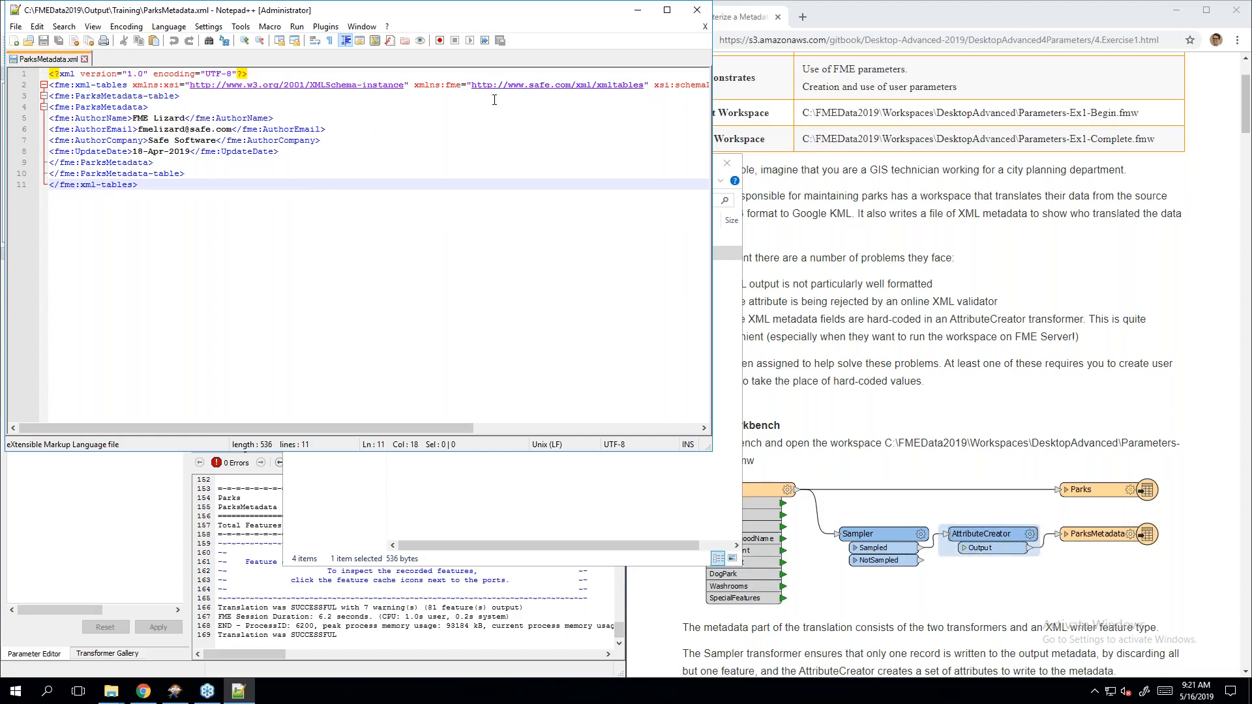
left_click(696, 11)
Step: Put away the Training folder window, scroll the canvas and deselect everything
left_click(665, 165)
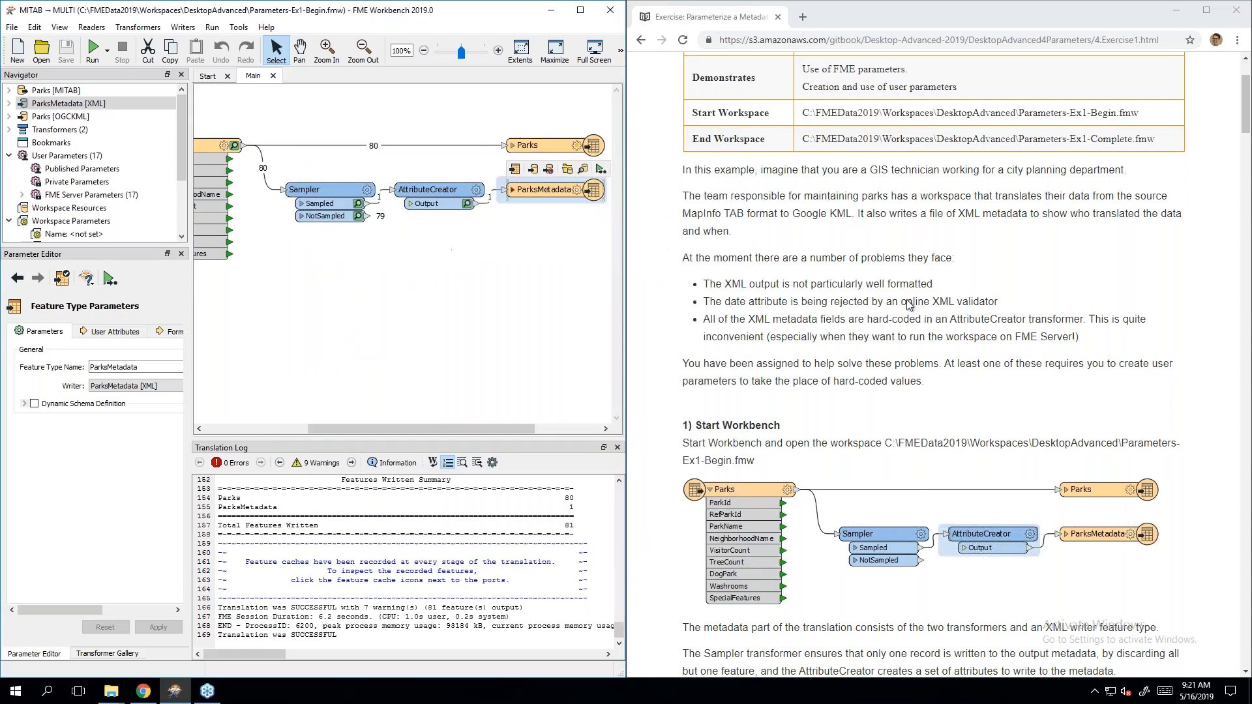
scroll(1018, 390, "down", 3)
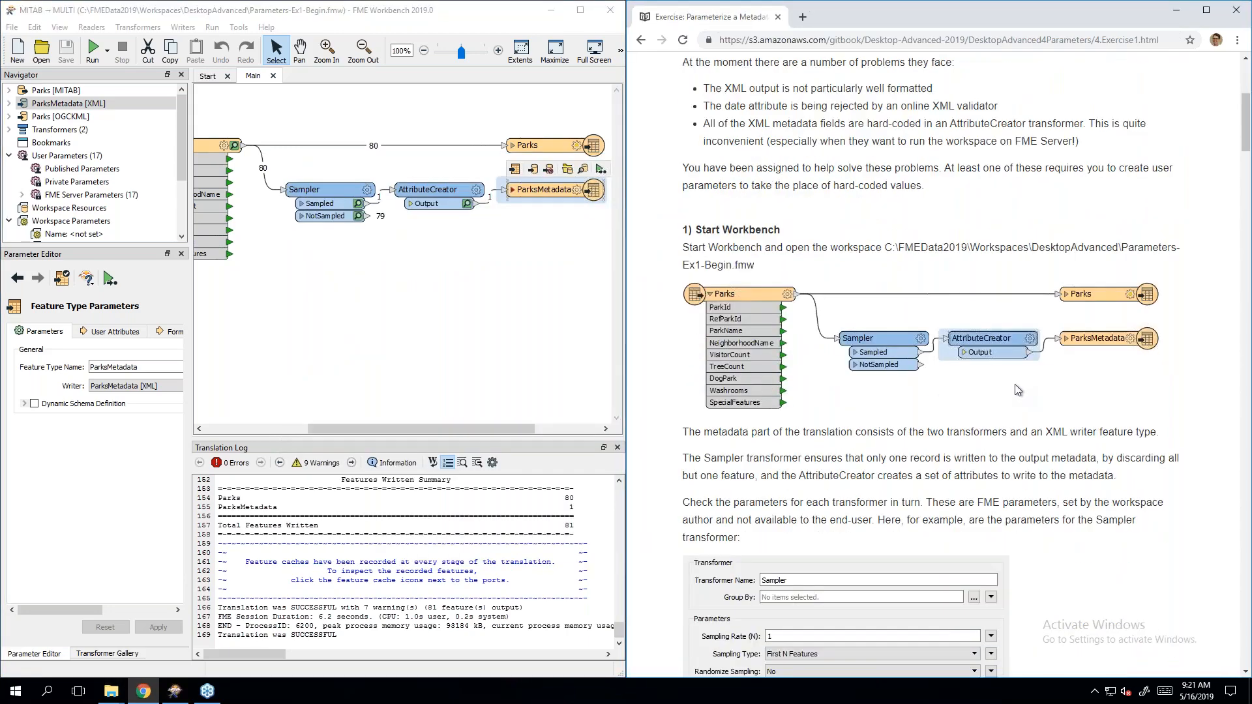
scroll(1018, 390, "down", 1)
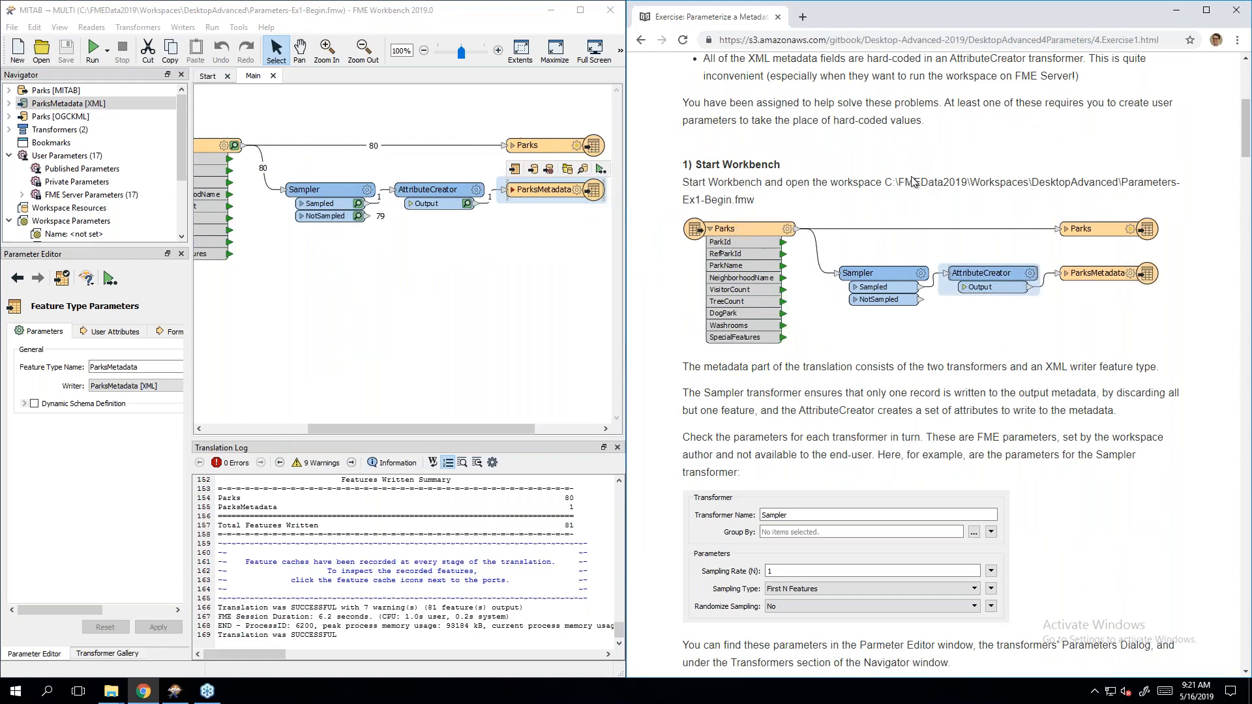
scroll(1015, 281, "down", 1)
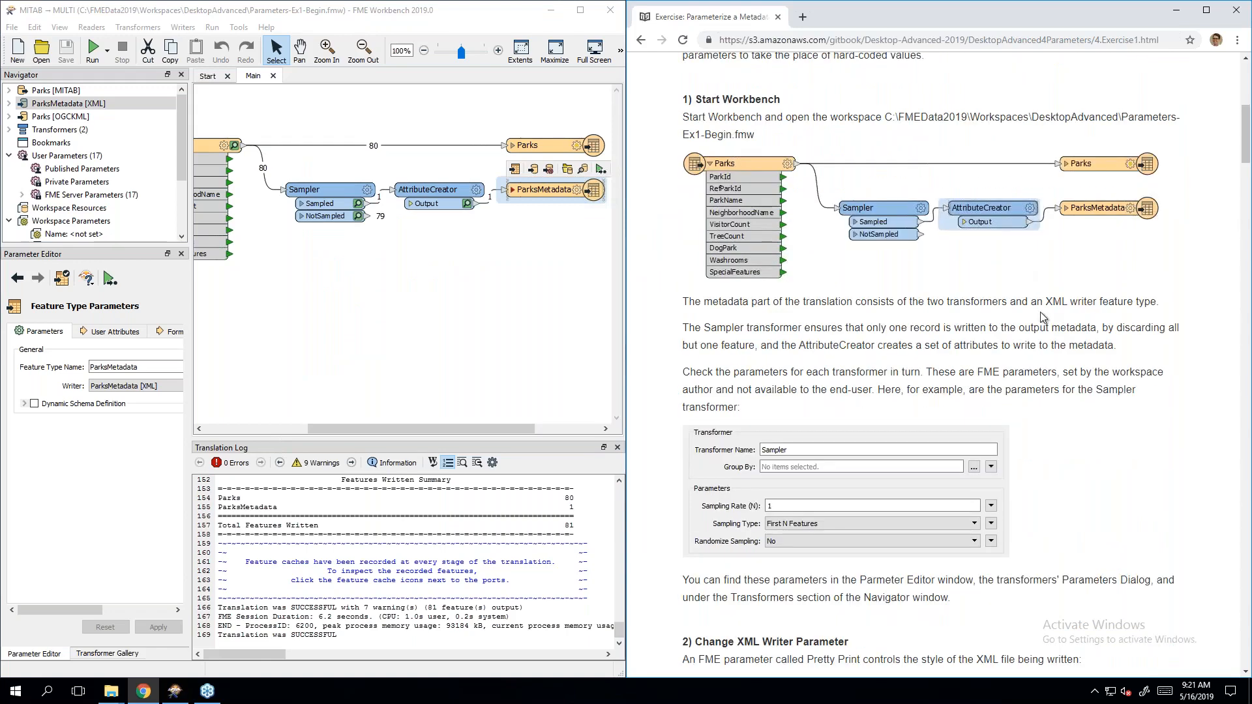
scroll(1073, 355, "down", 1)
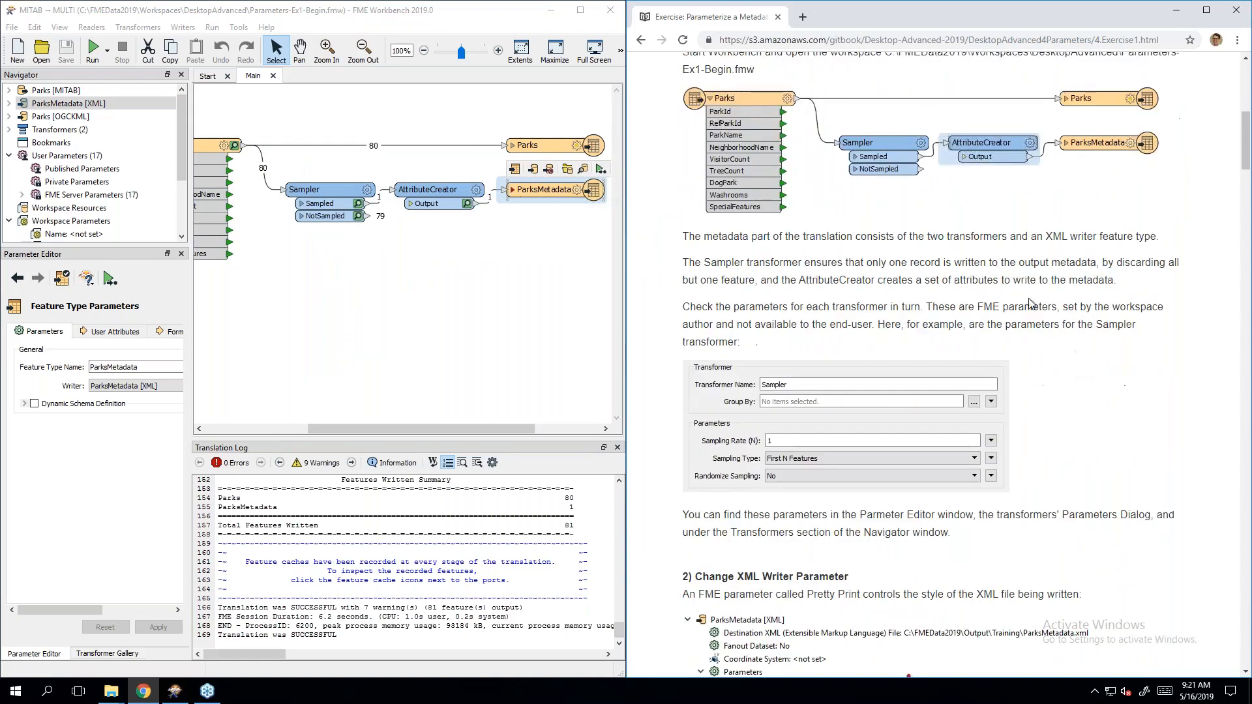
left_click_drag(360, 429, 350, 428)
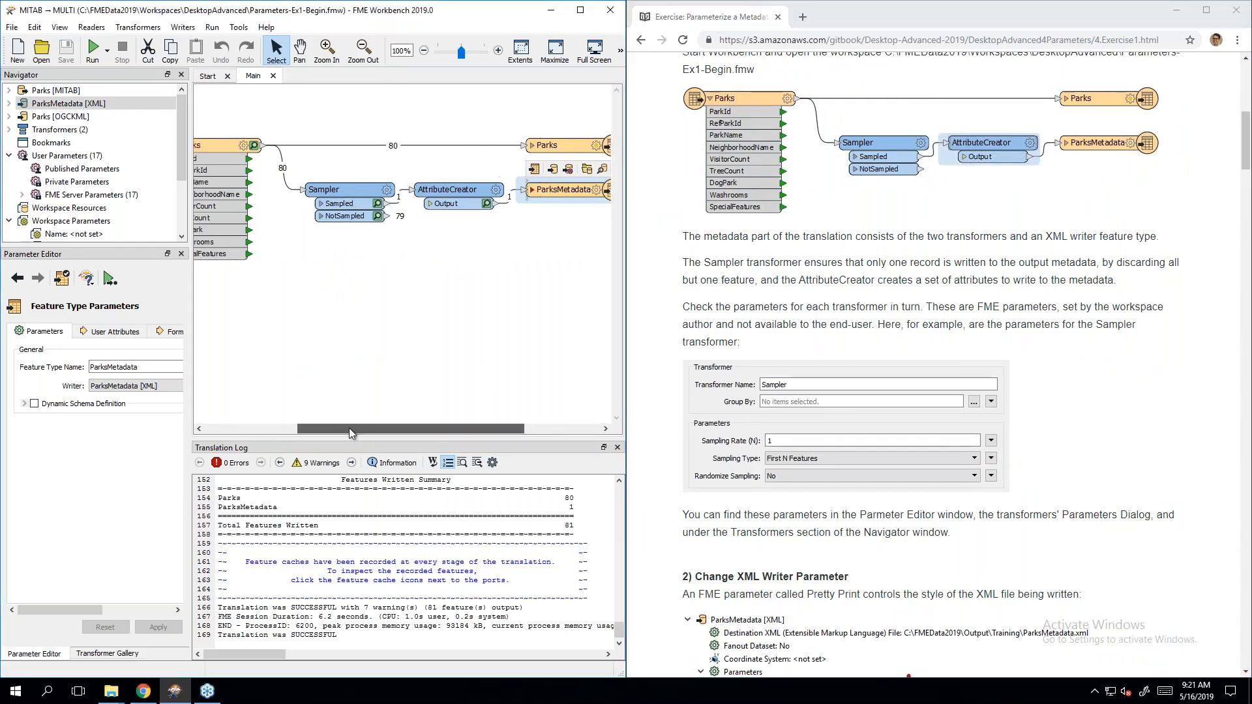
left_click(365, 397)
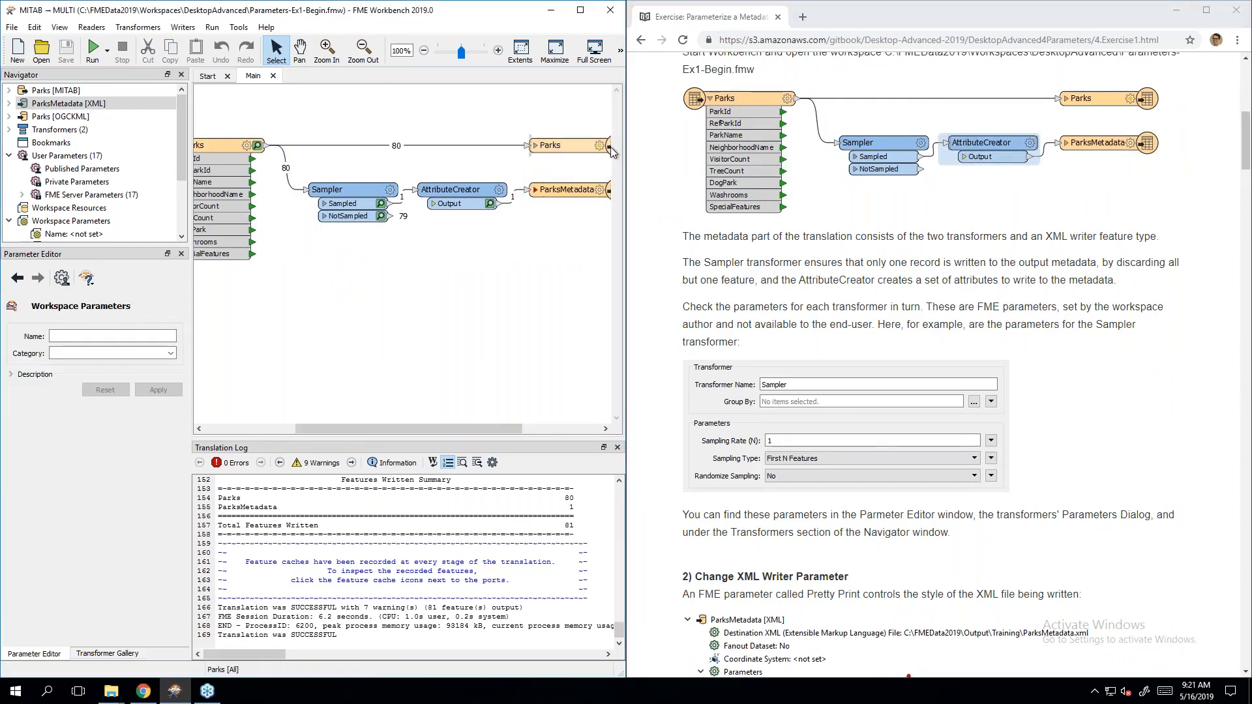
Step: Inspect the Sampler and AttributeCreator parameters and the ParksMetadata writer's attribute list
double_click(363, 196)
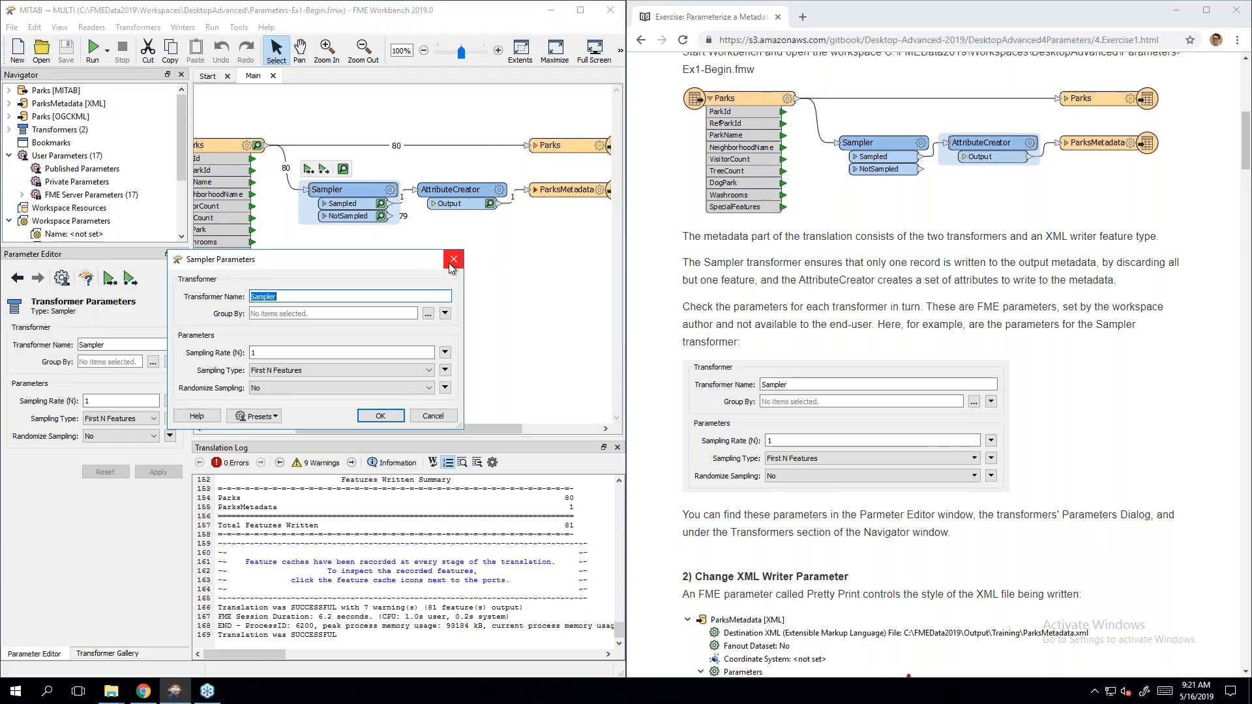
left_click(453, 259)
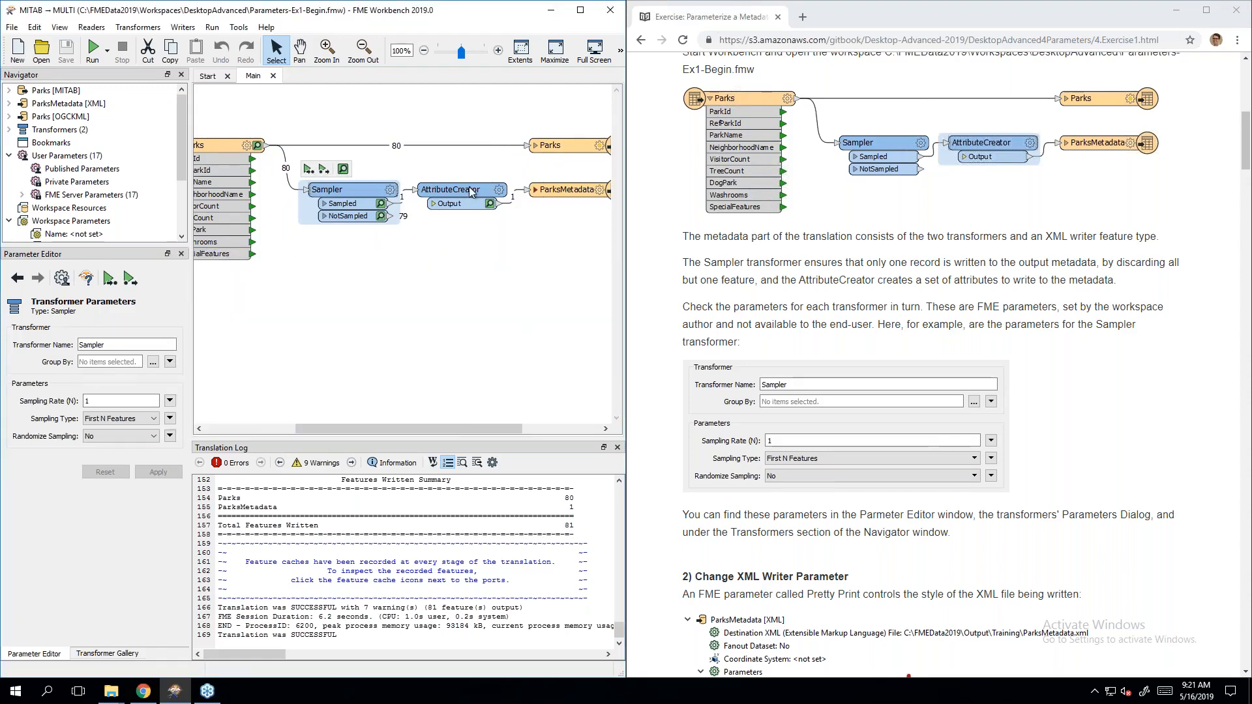
left_click(450, 189)
double_click(450, 189)
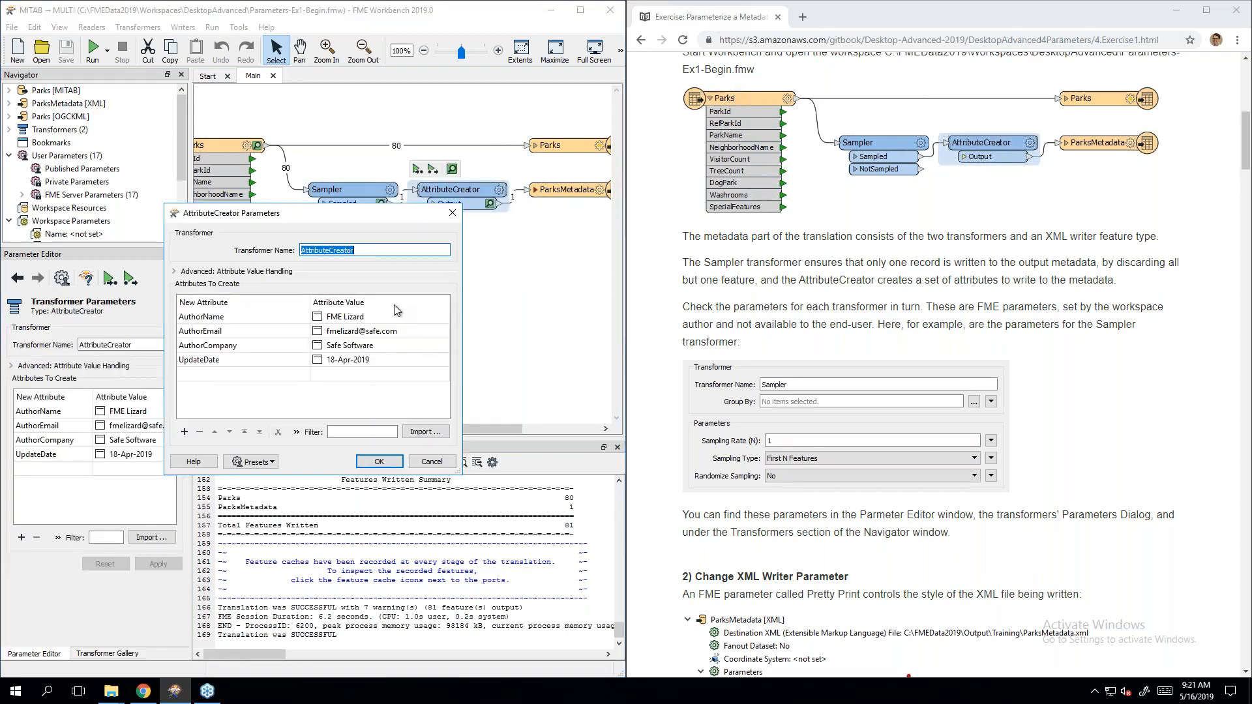
left_click(453, 213)
left_click(535, 190)
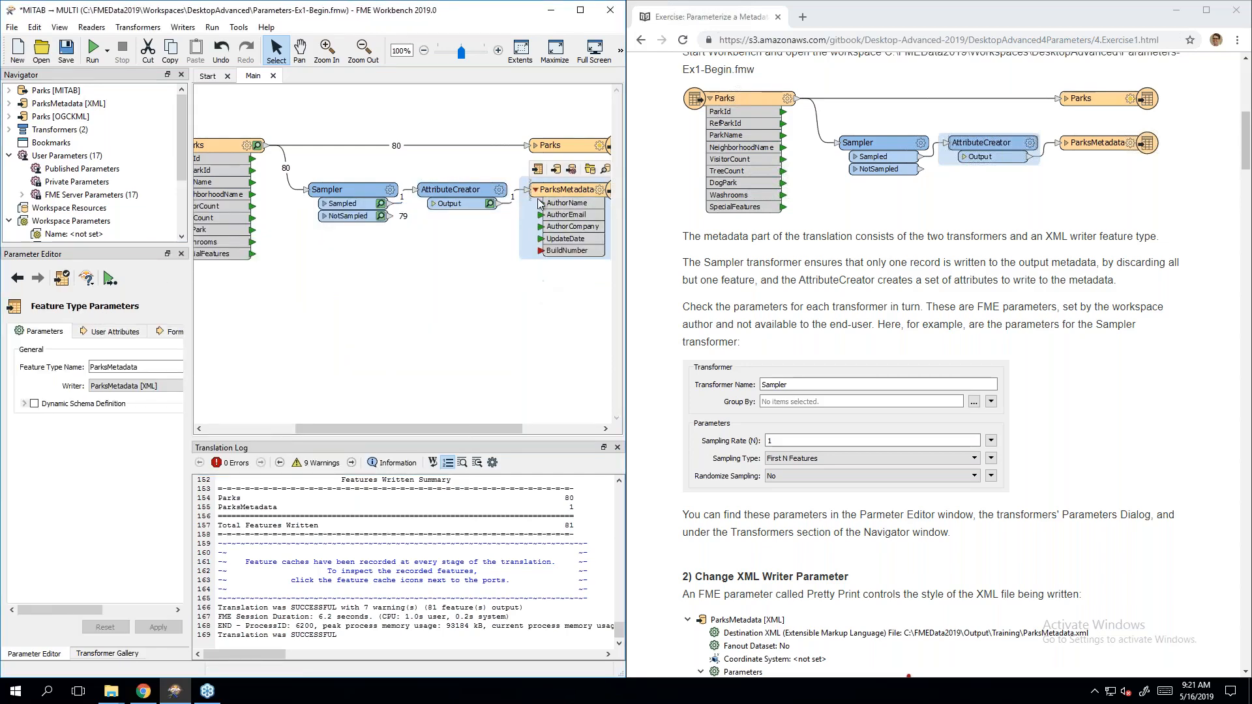
left_click(535, 189)
left_click(527, 225)
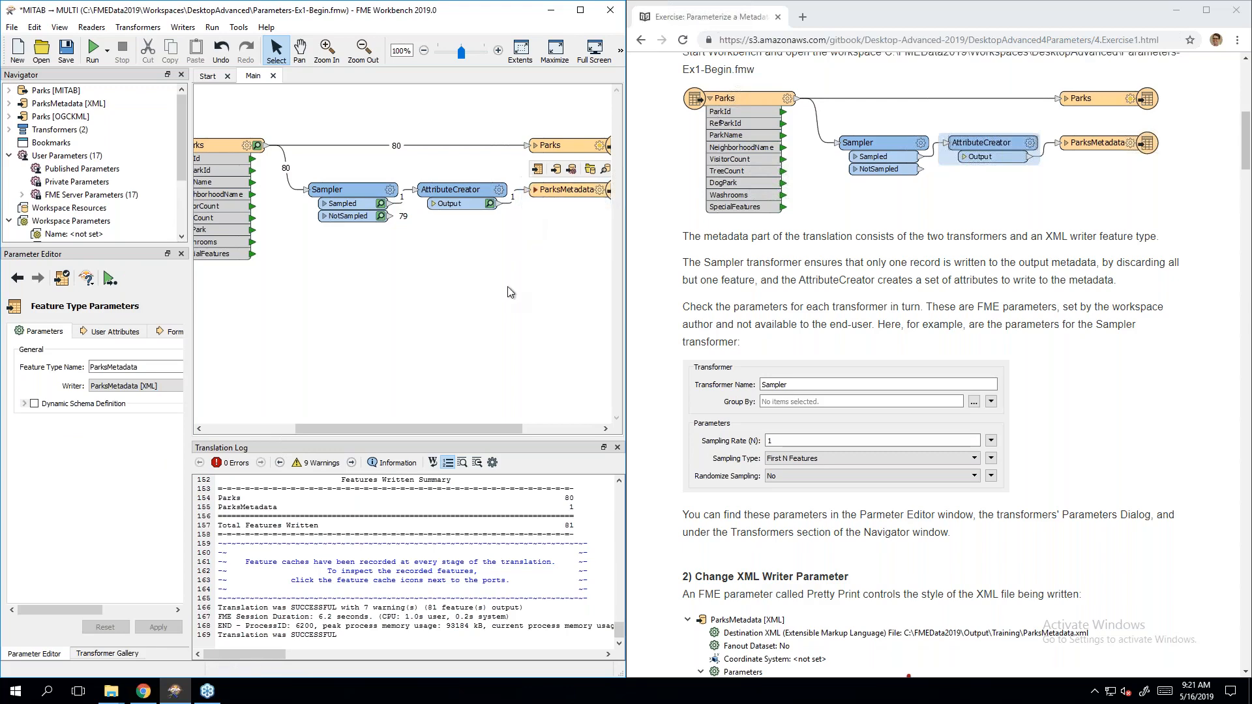
Step: Check the exercise page, then review the AttributeCreator parameters again and close the dialog
left_click(1053, 329)
scroll(1053, 329, "down", 1)
scroll(932, 365, "down", 1)
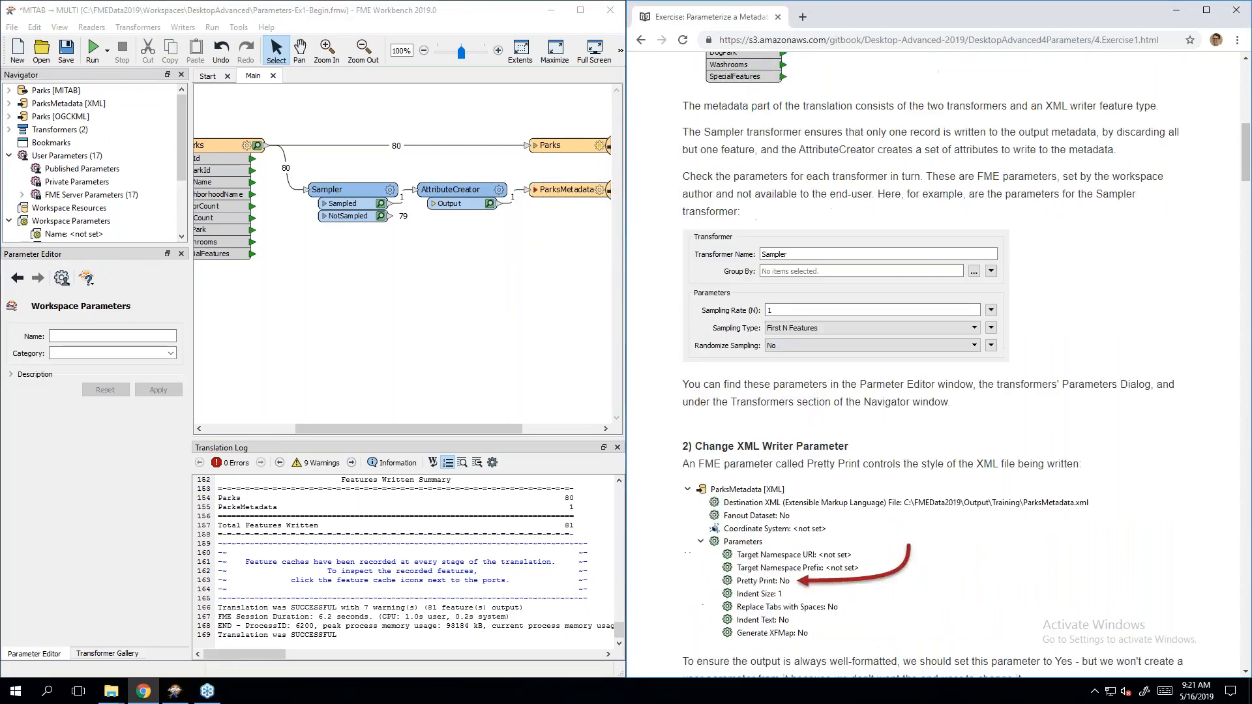
double_click(456, 194)
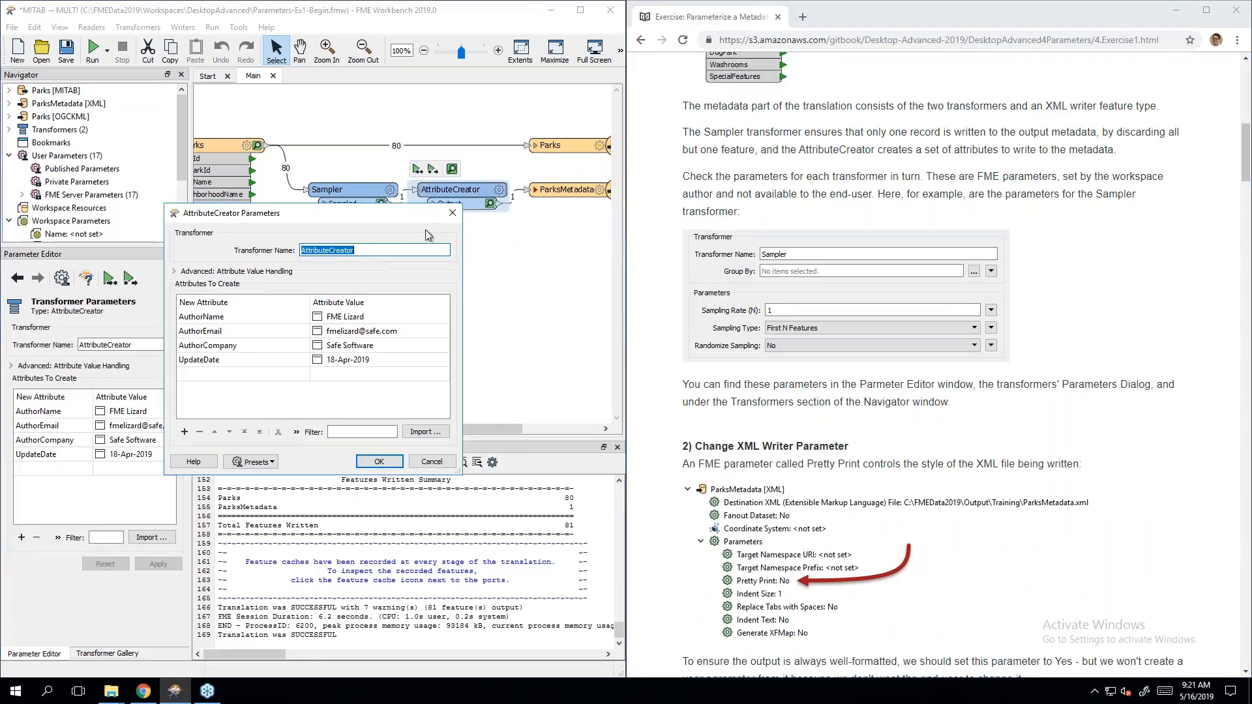
left_click(452, 212)
left_click(490, 286)
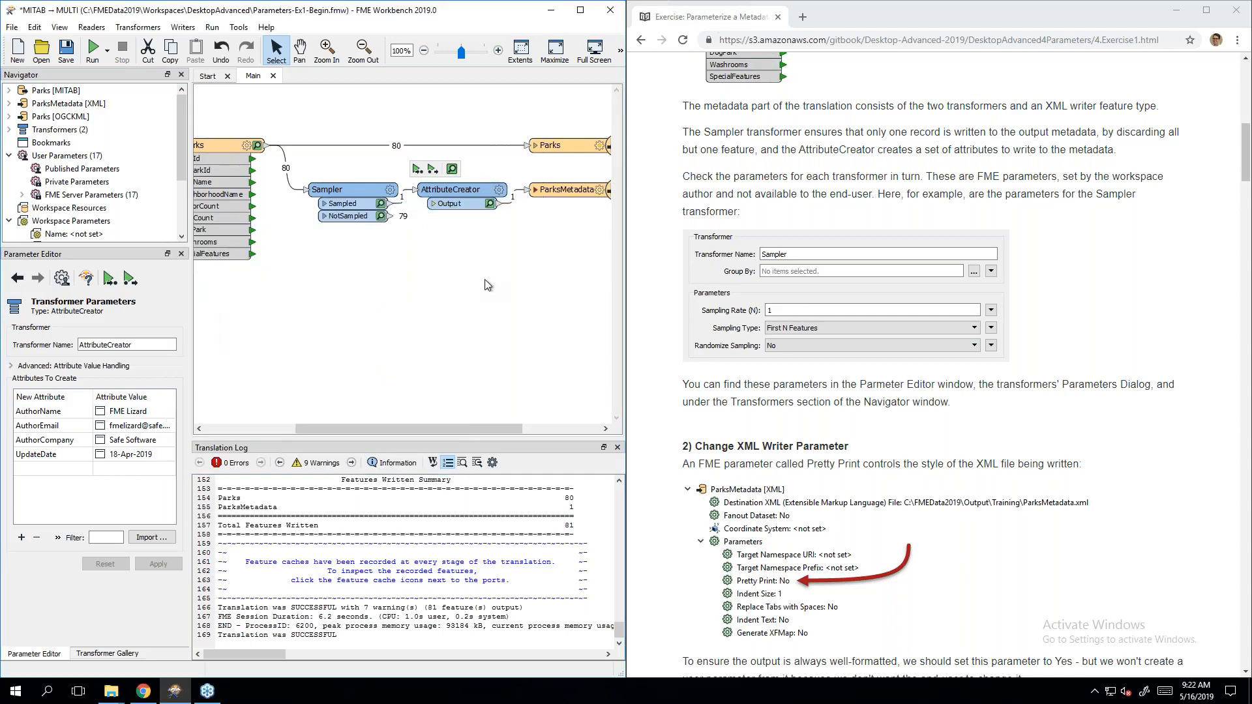
Step: Review the AttributeCreator's parameters in the Navigator's transformer list, then collapse it
left_click(1067, 213)
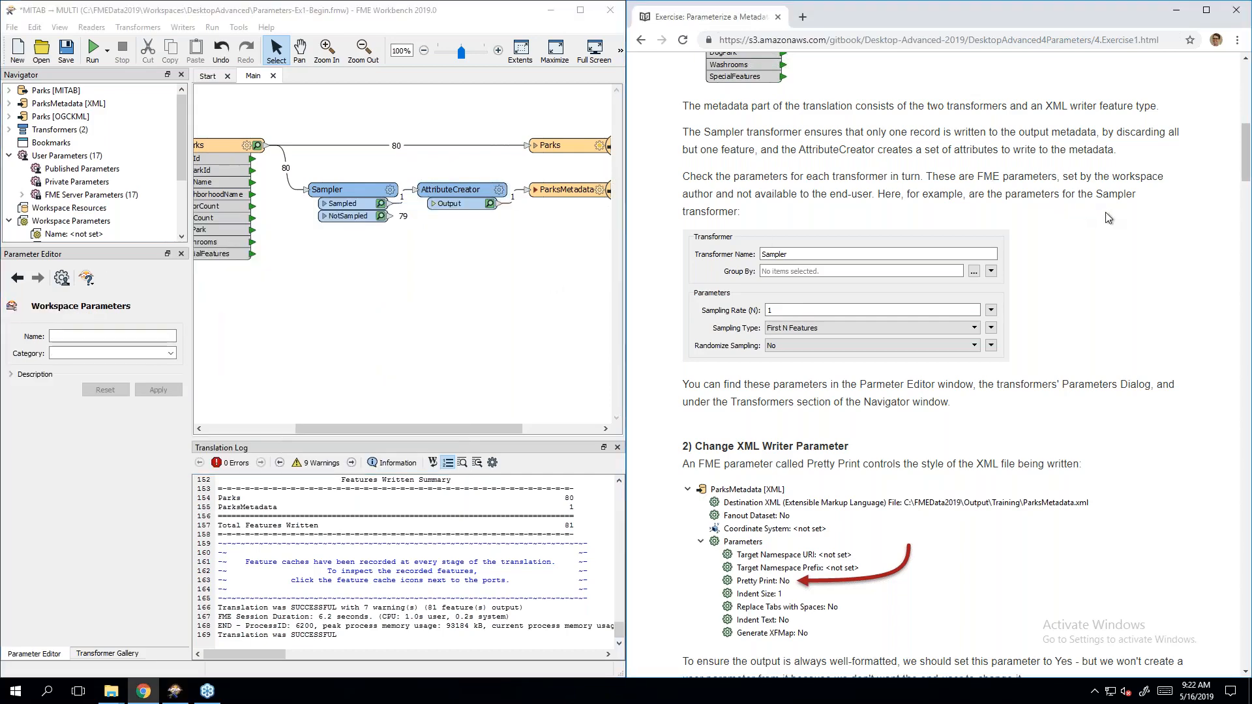
scroll(1107, 217, "down", 2)
scroll(1105, 216, "down", 2)
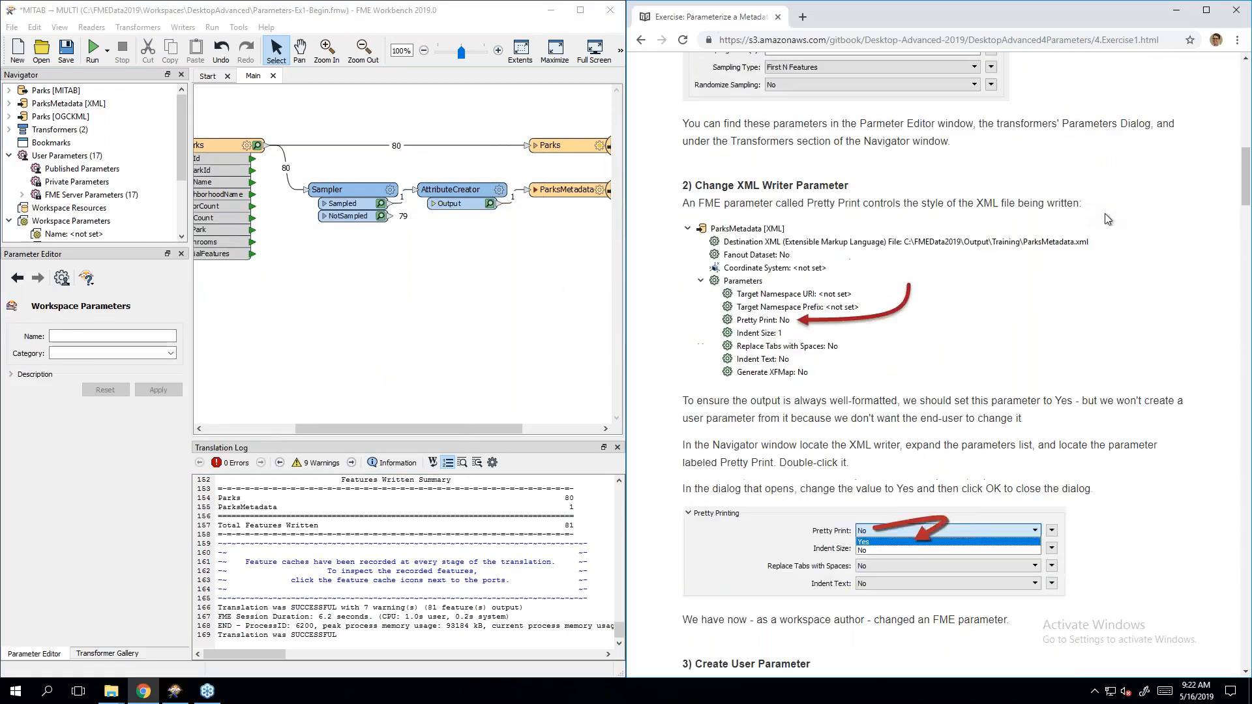
scroll(1106, 219, "down", 1)
scroll(1106, 219, "down", 1)
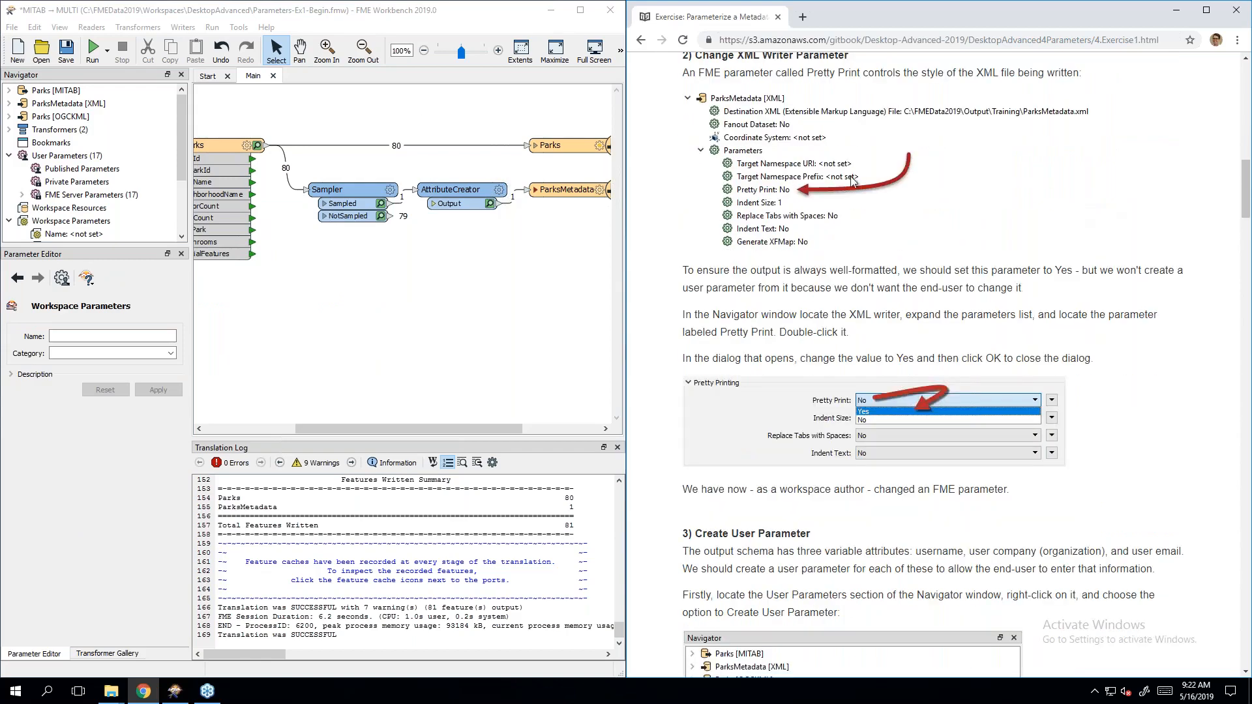
double_click(22, 131)
left_click(23, 143)
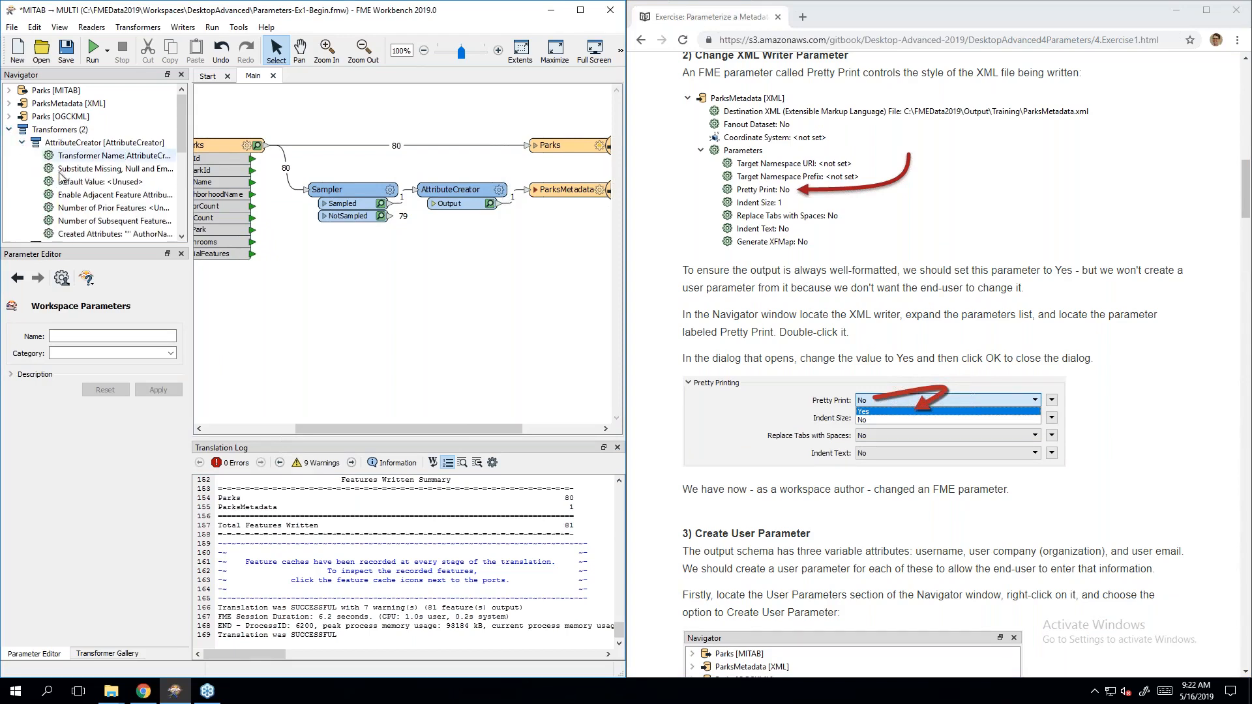
scroll(39, 143, "down", 1)
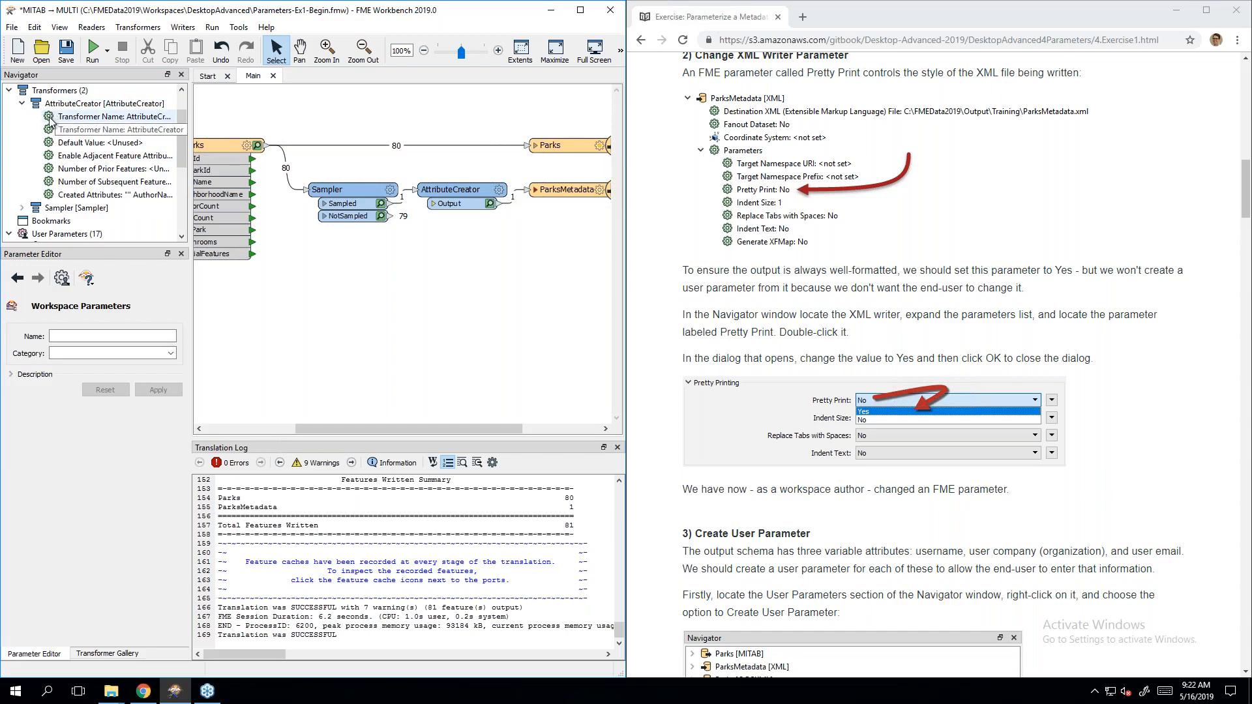
left_click(22, 103)
left_click(10, 90)
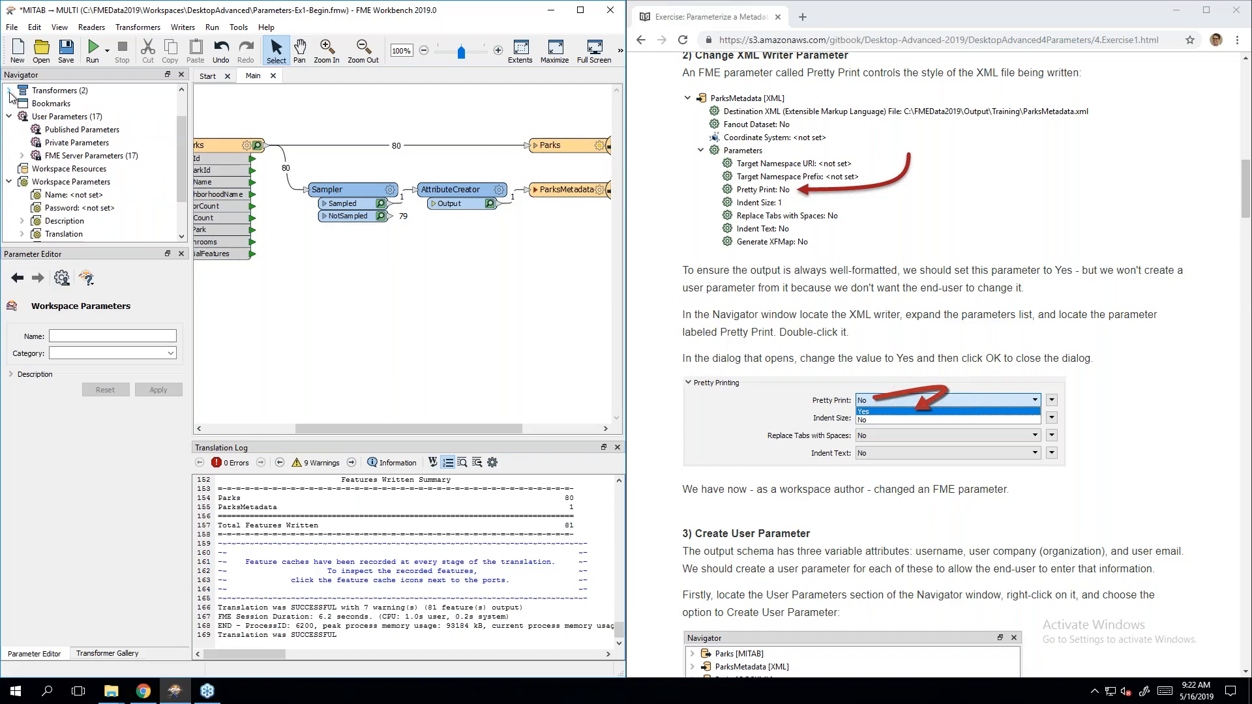
scroll(24, 104, "up", 1)
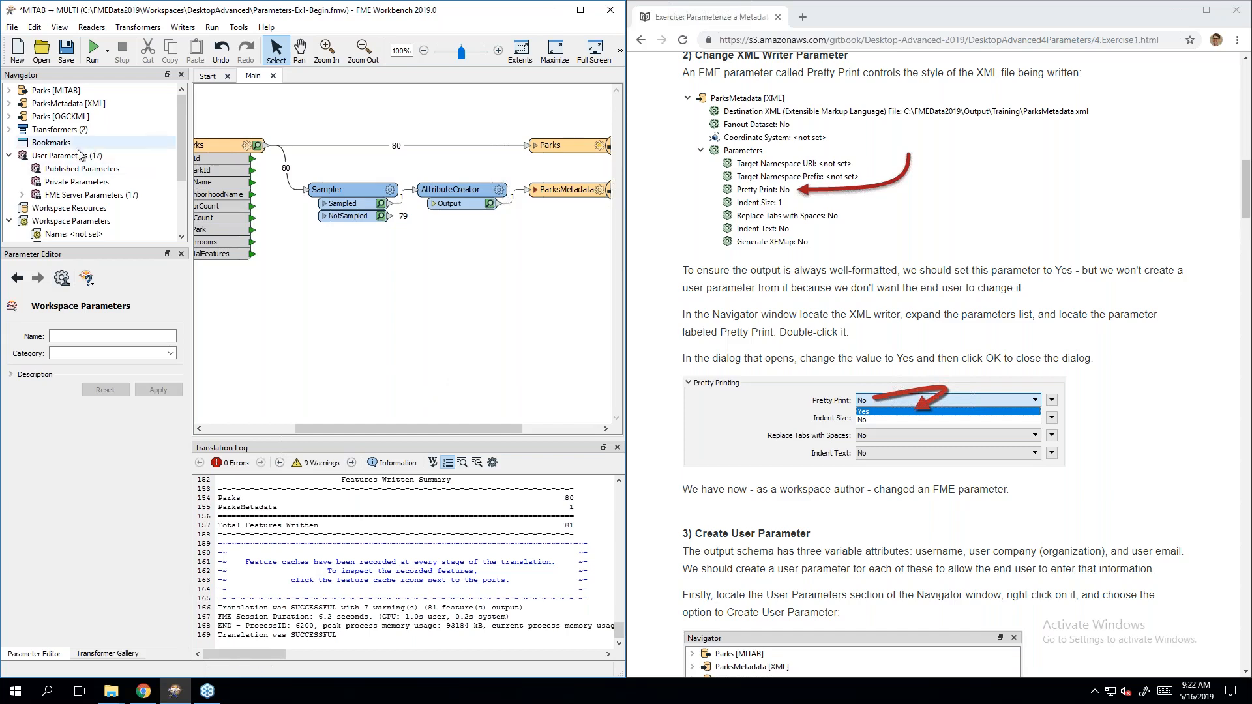
Step: Expand the ParksMetadata [XML] writer's Parameters in the Navigator
left_click(51, 106)
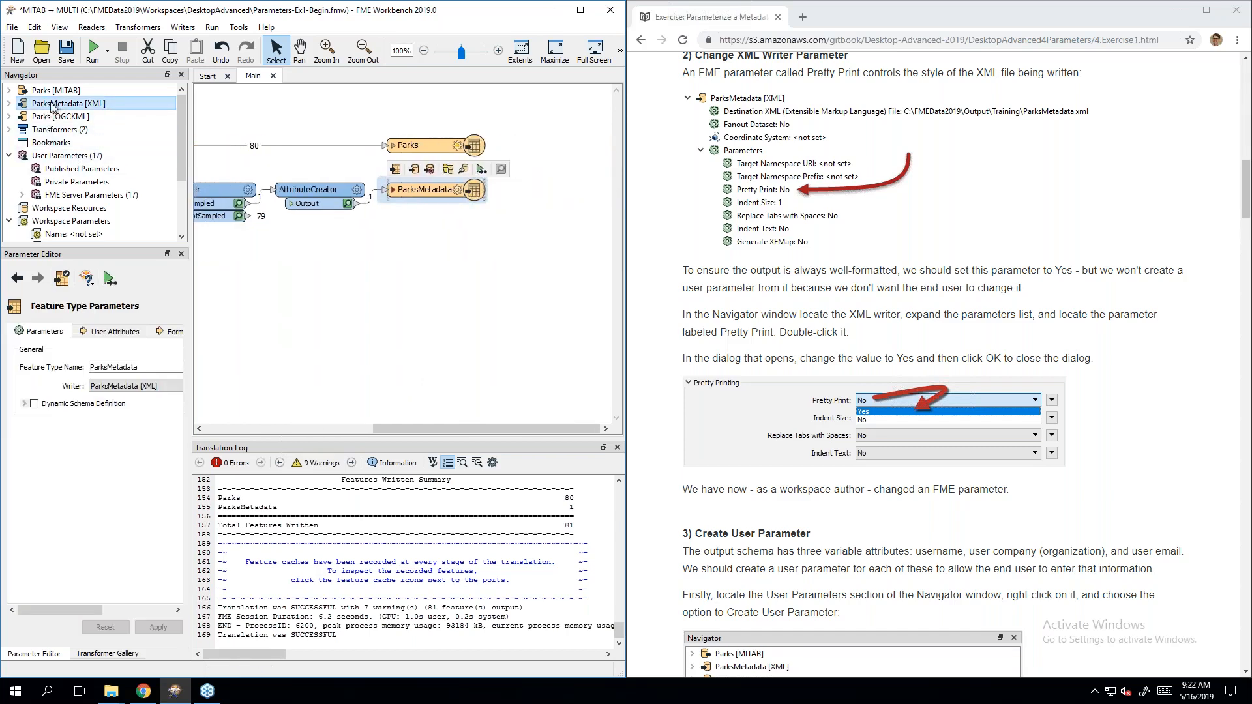
left_click(8, 103)
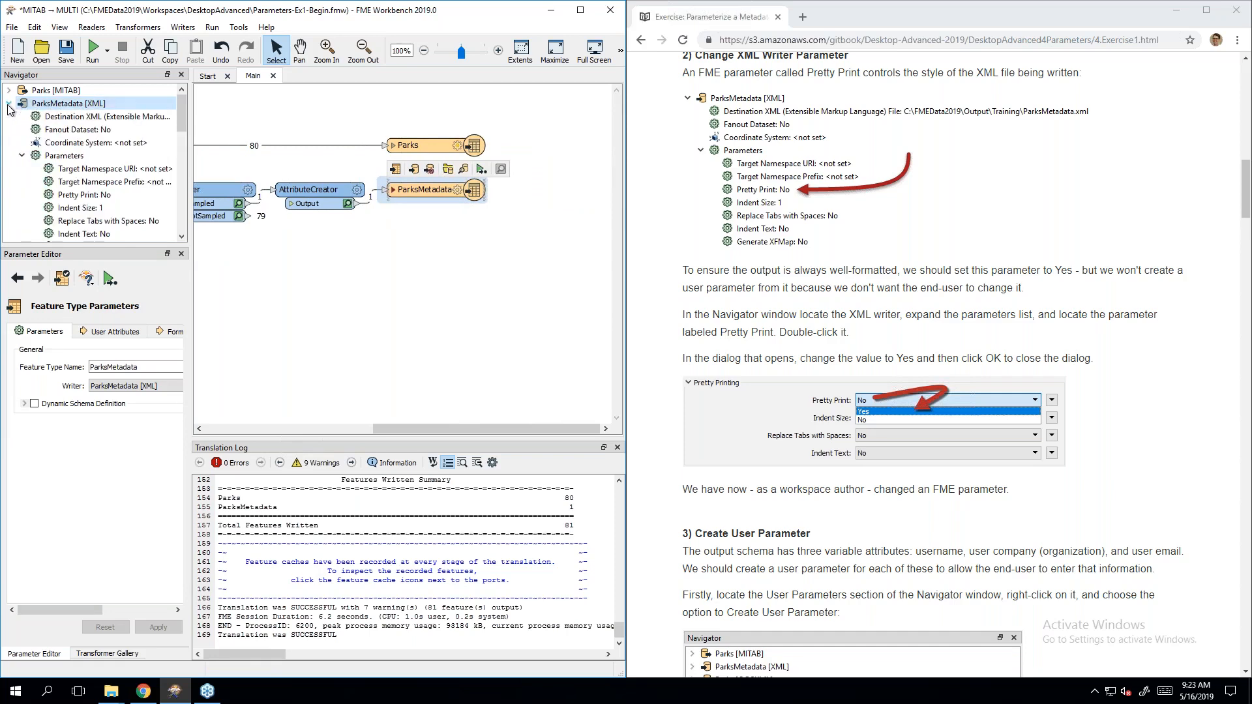
left_click(22, 157)
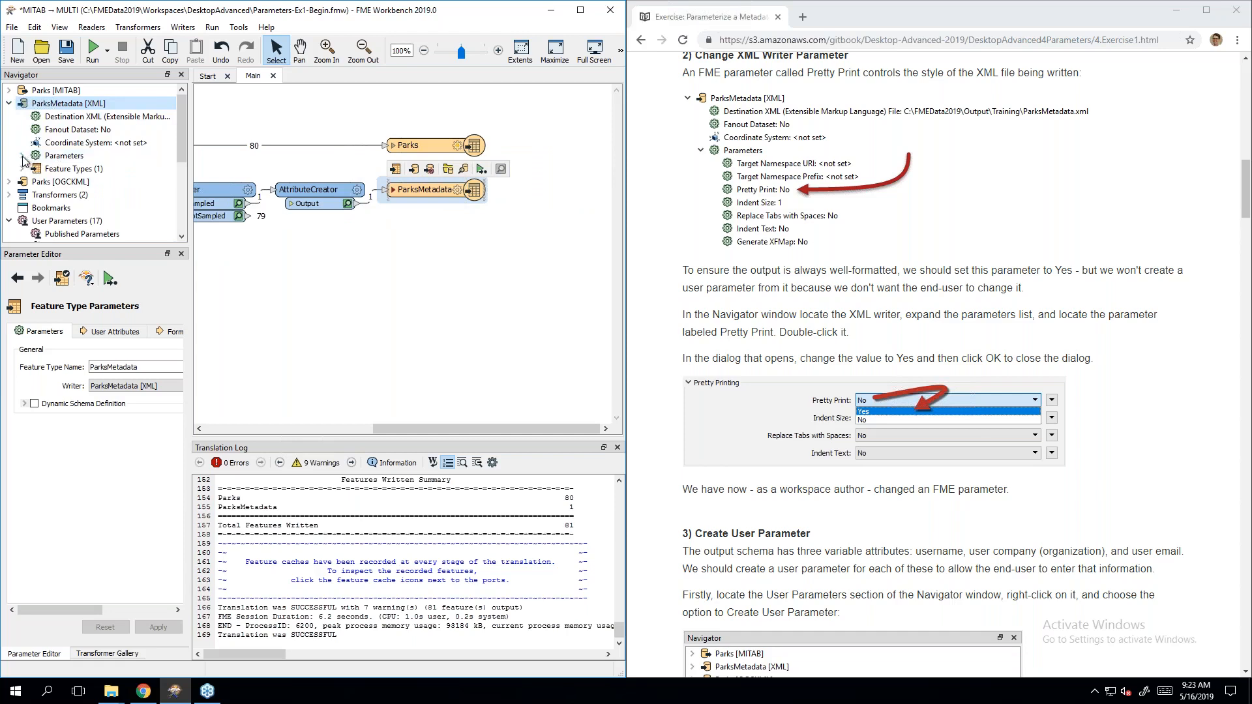
left_click(22, 156)
scroll(24, 160, "down", 1)
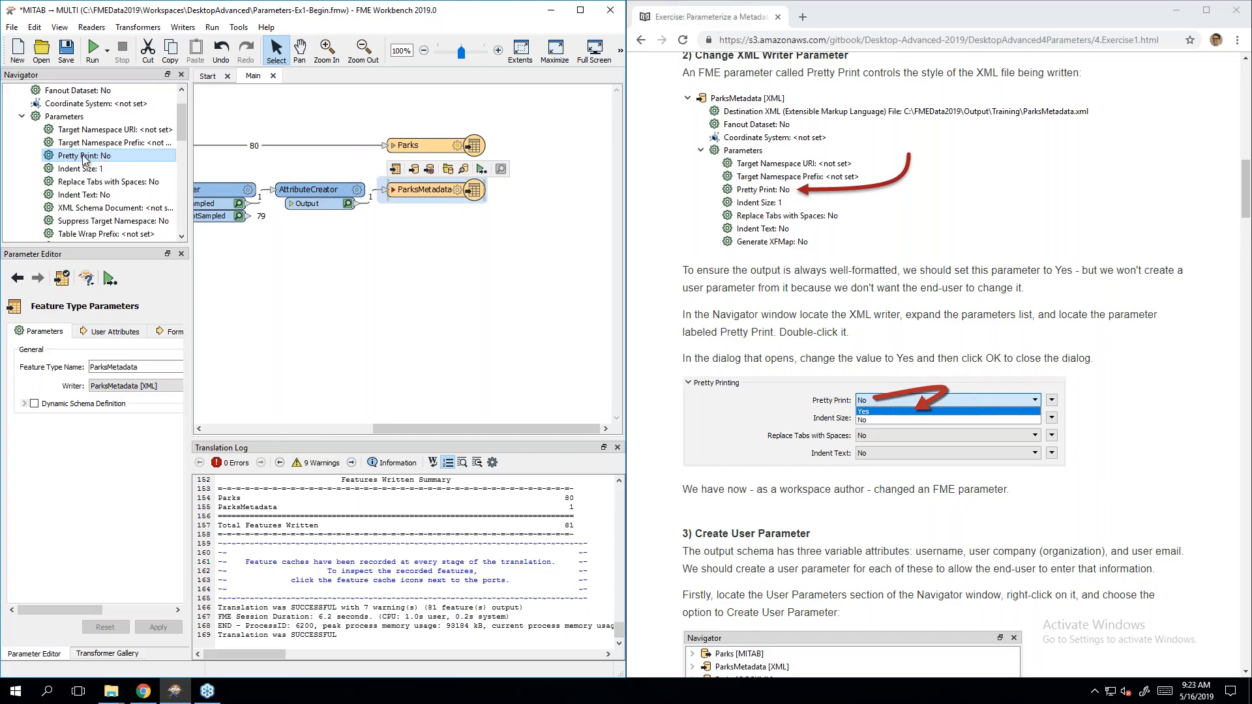
Step: Set the writer's Pretty Print parameter to Yes and confirm
double_click(85, 157)
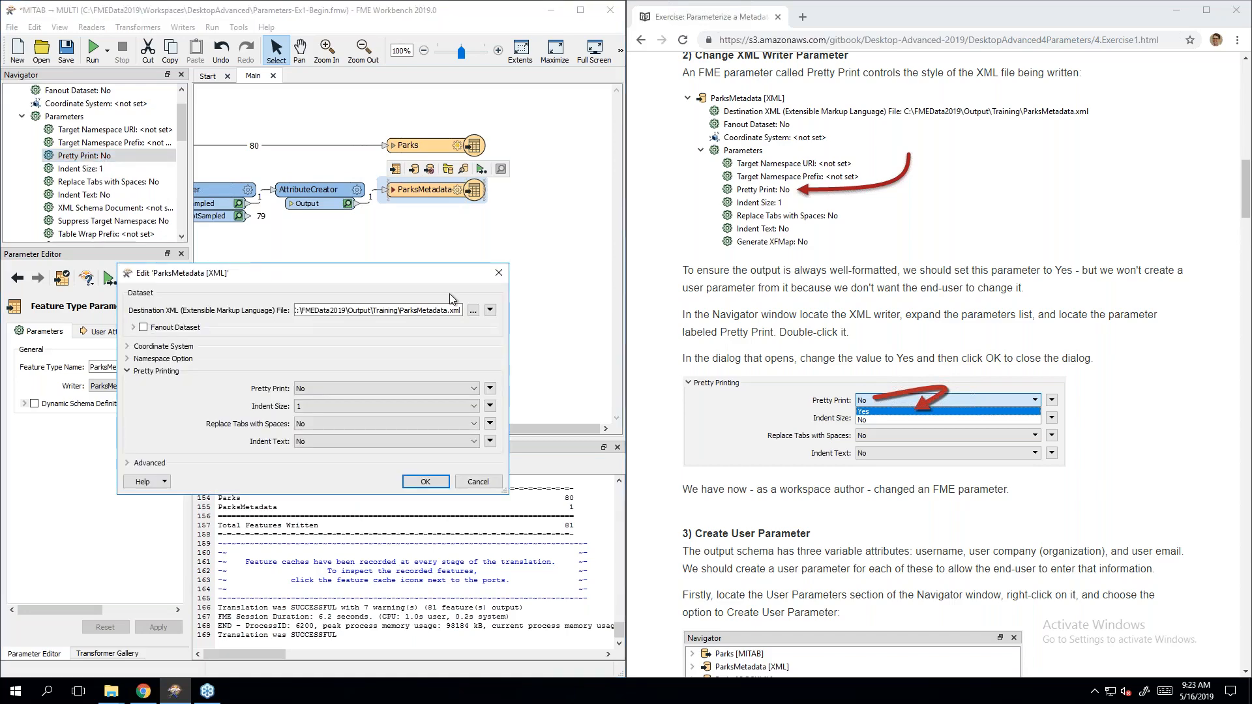
left_click(392, 390)
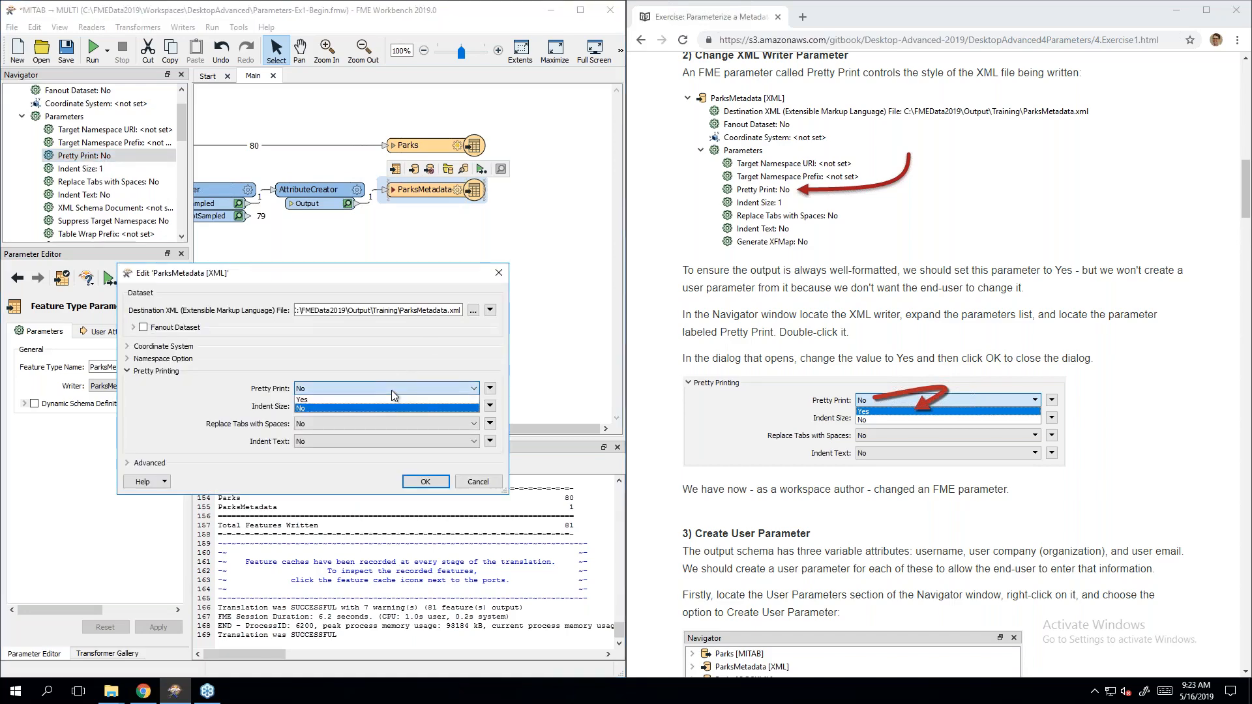
left_click(373, 399)
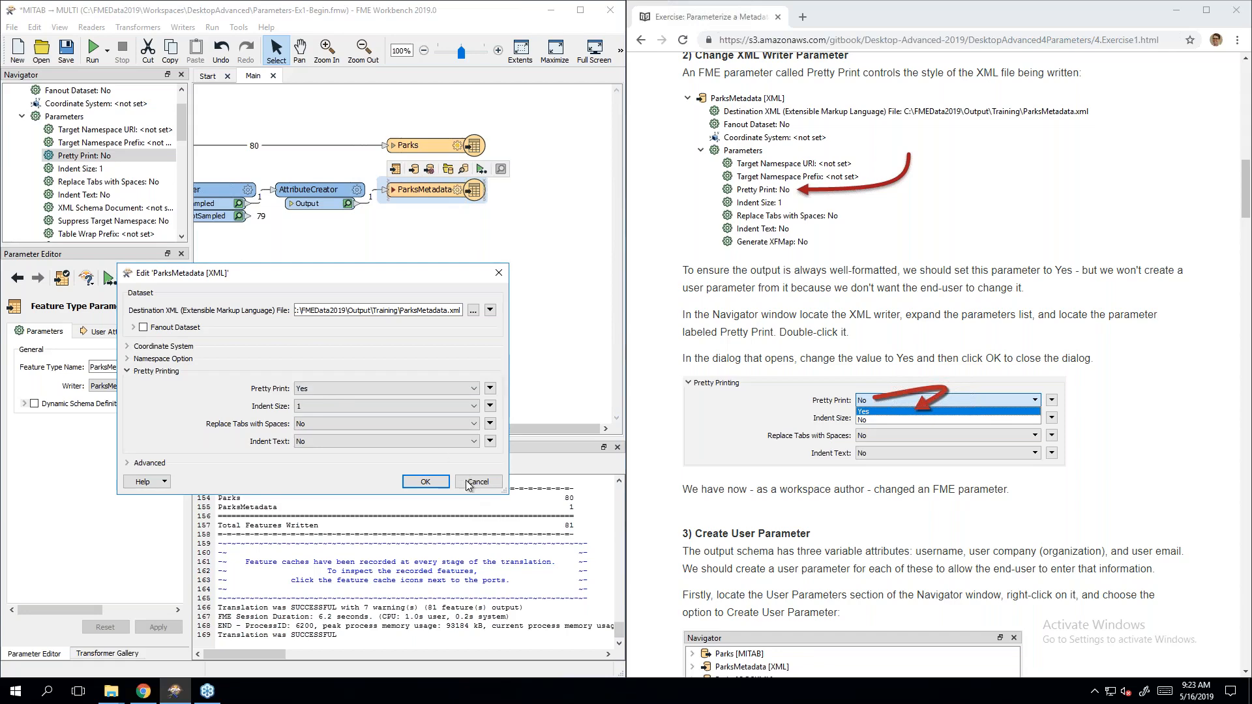
left_click(425, 482)
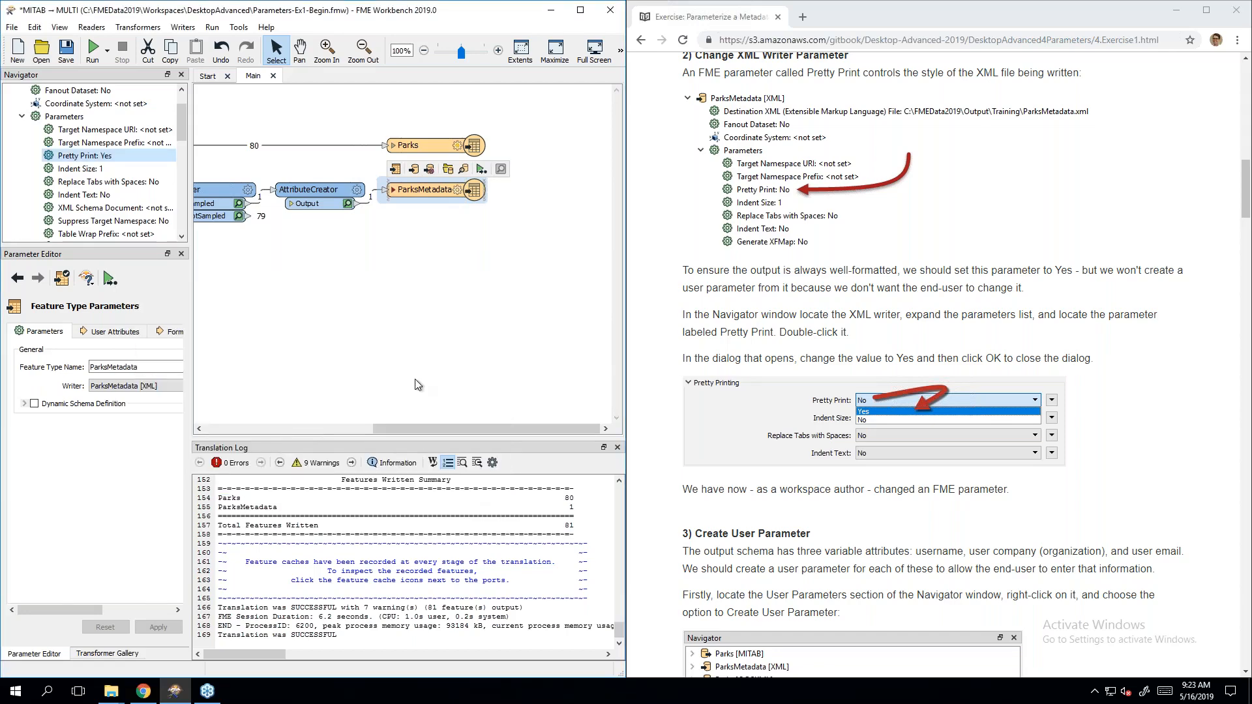
left_click(1151, 373)
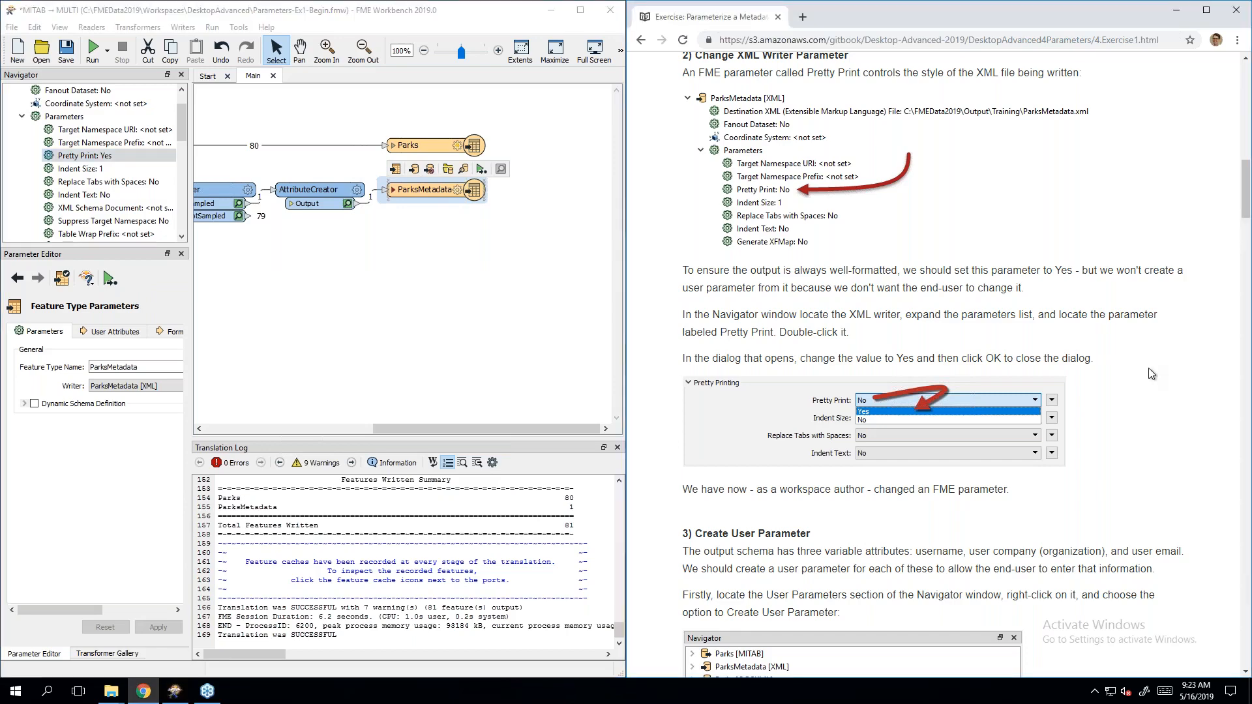
Step: Scroll the tutorial down to section 3) Create User Parameter
scroll(1151, 373, "down", 1)
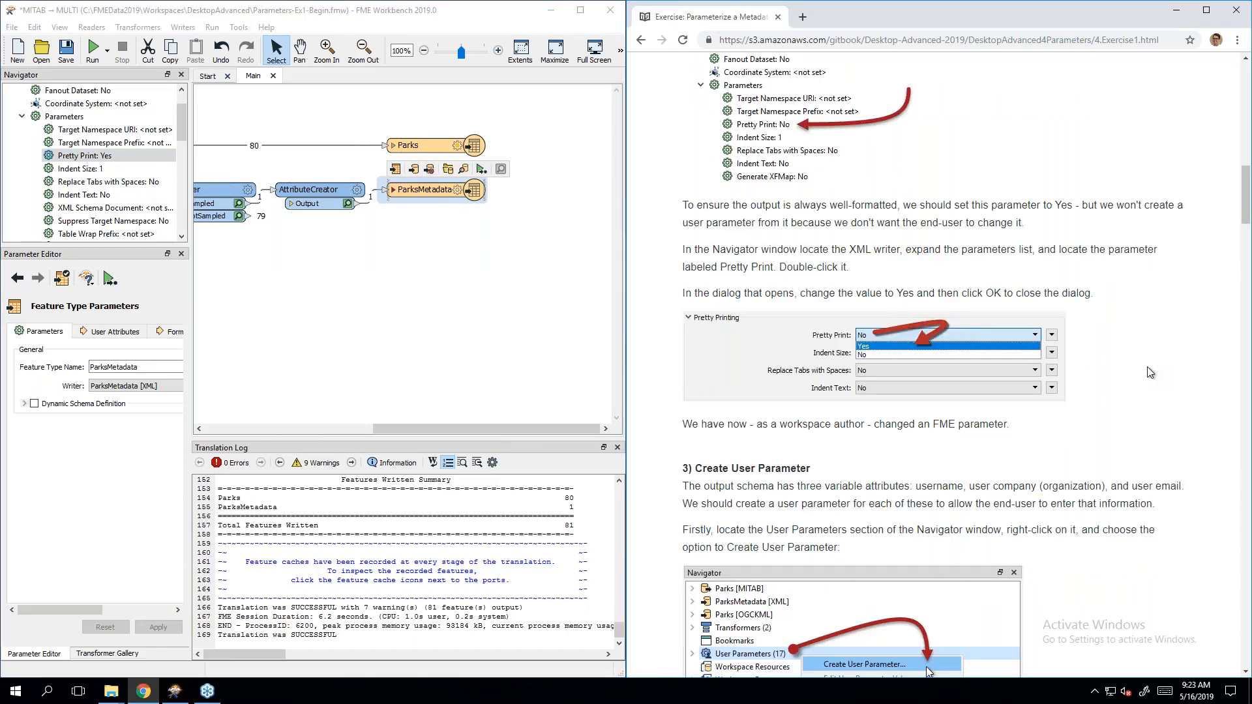
scroll(1150, 373, "down", 5)
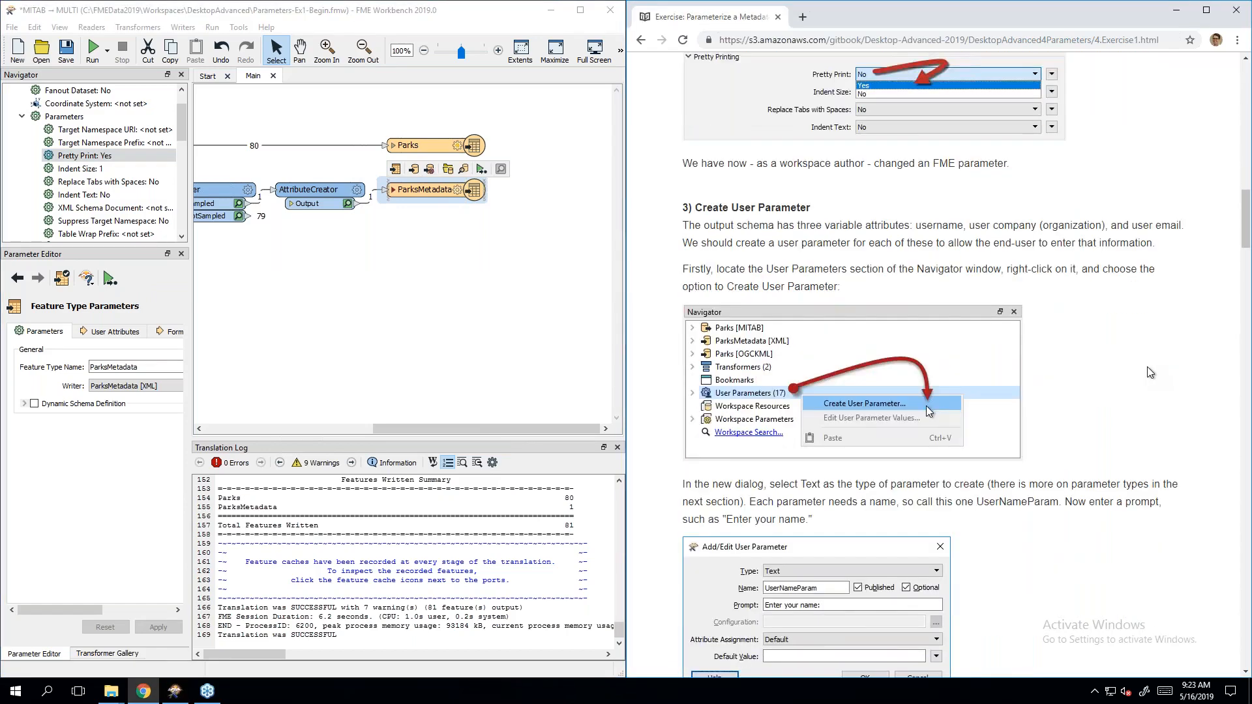
scroll(1151, 373, "down", 1)
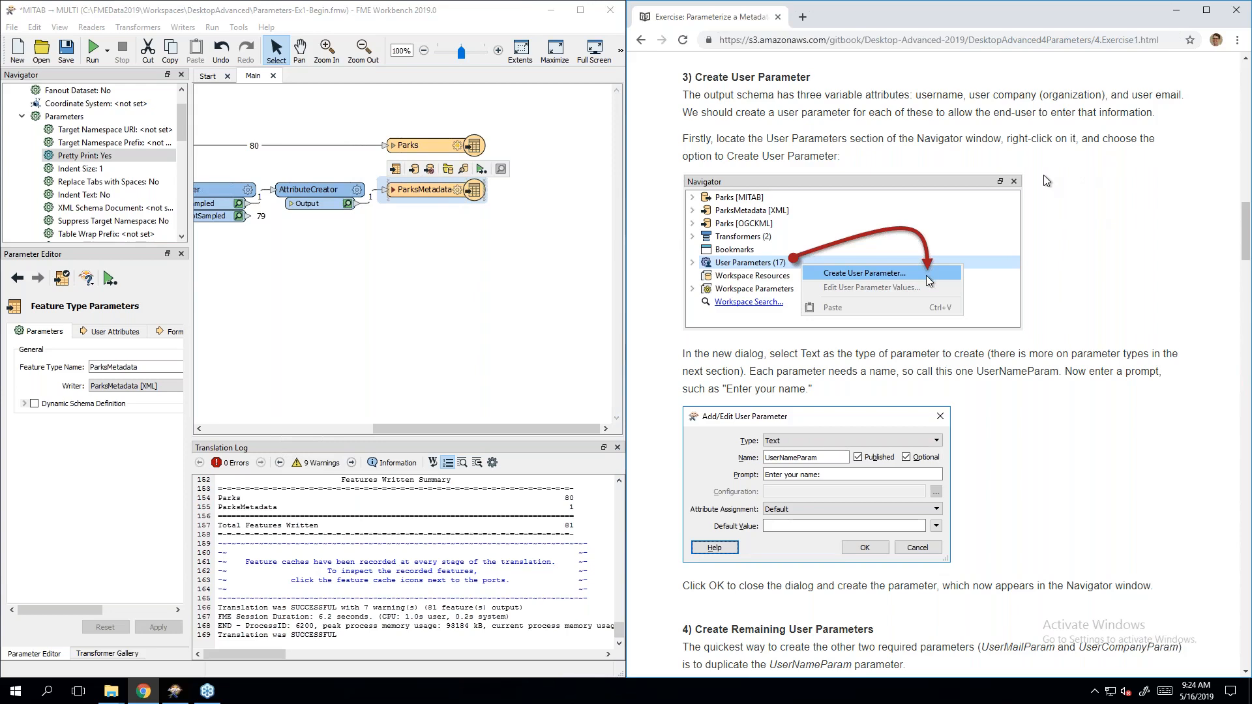
Step: Collapse the ParksMetadata branch and bring up the User Parameters context menu
left_click(22, 116)
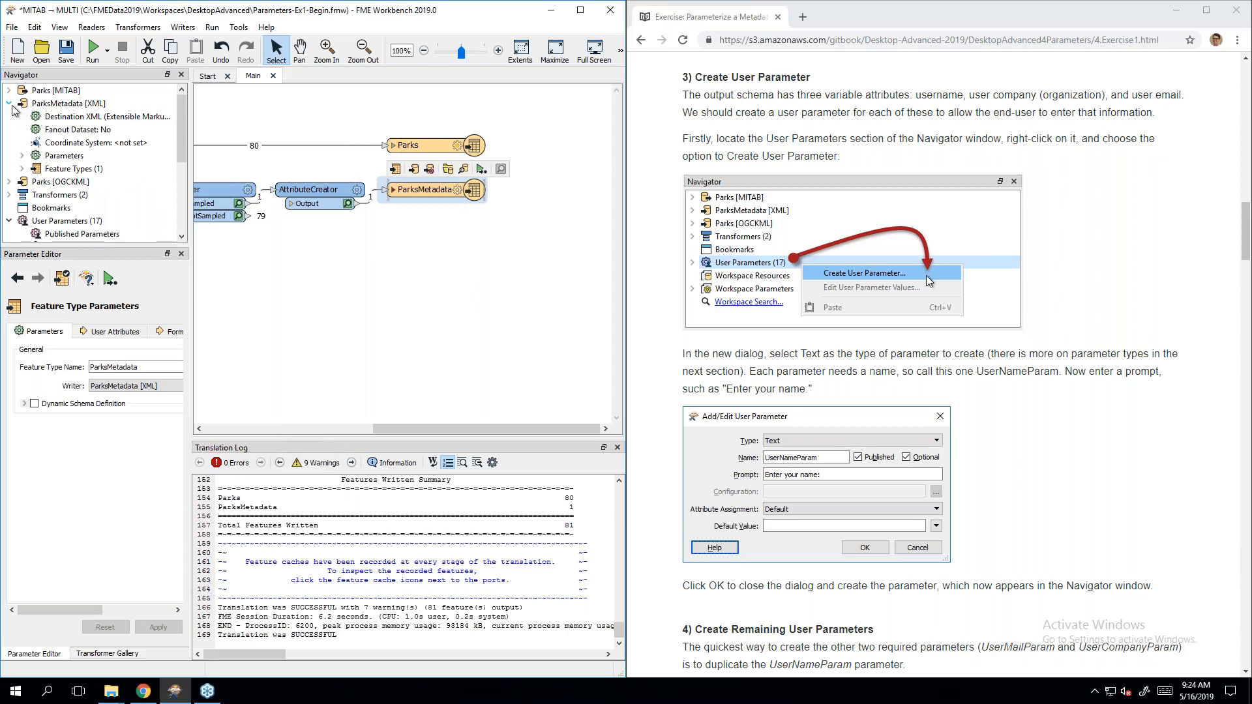
left_click(11, 105)
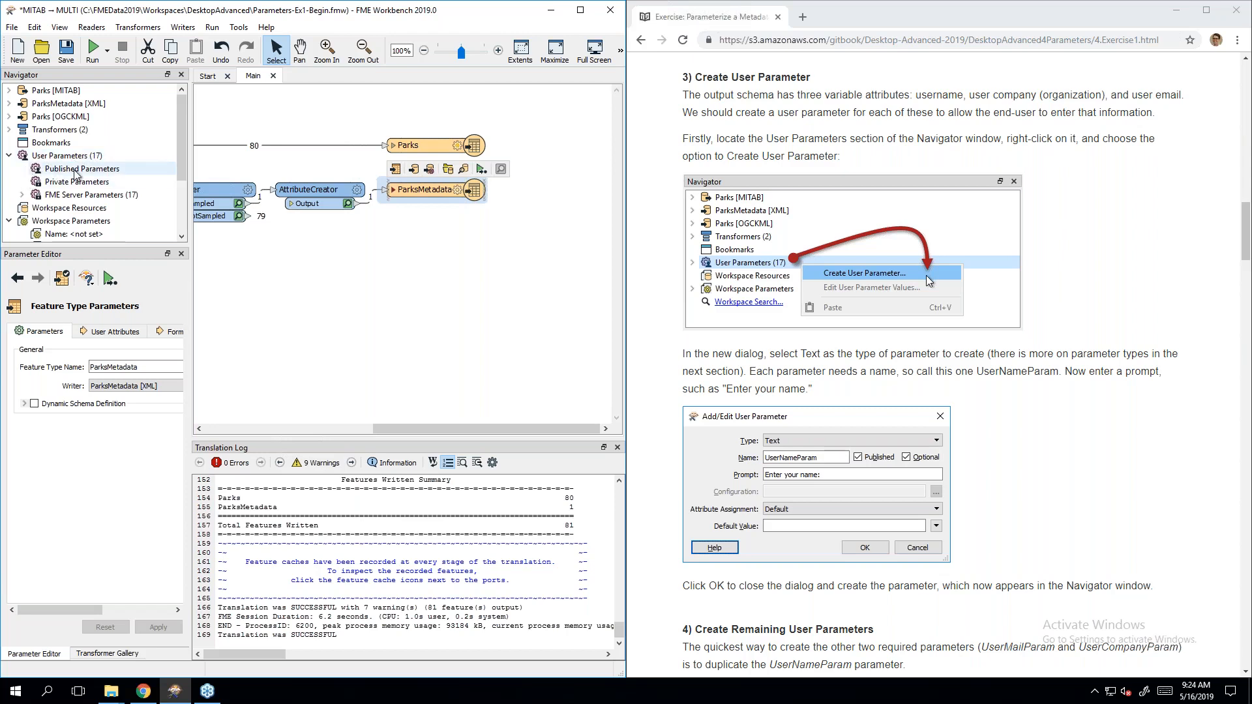
left_click(26, 175)
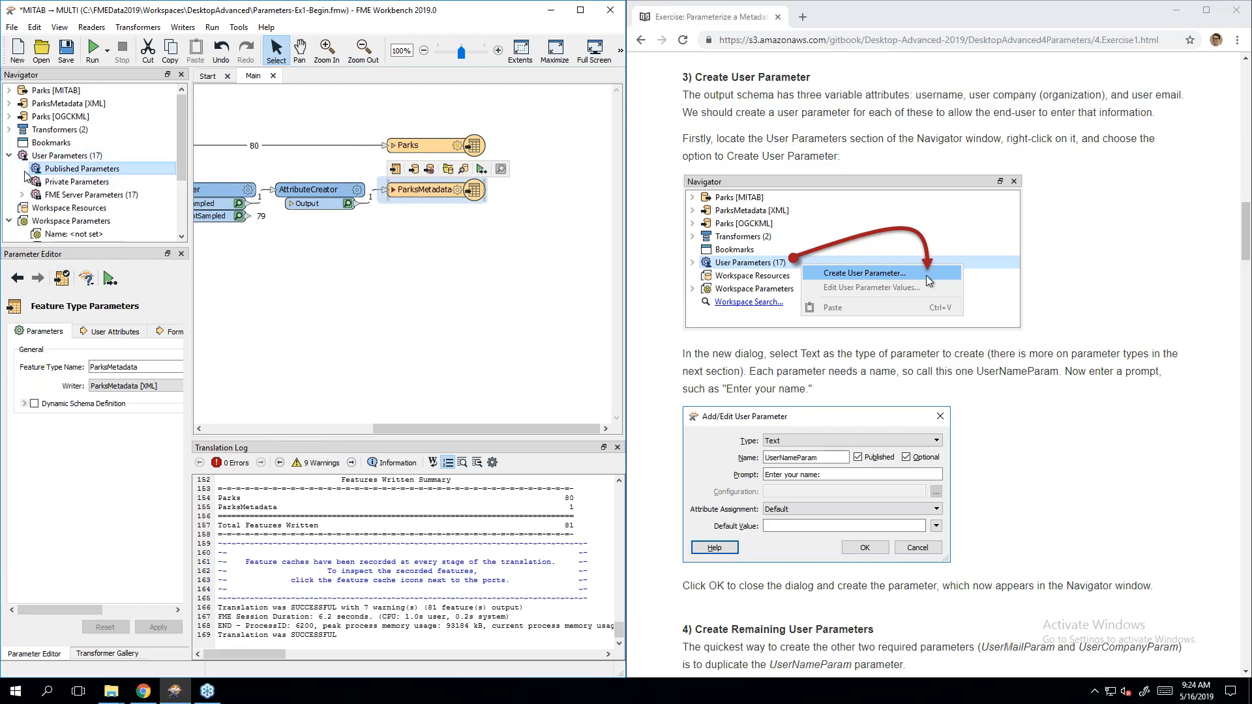
right_click(68, 171)
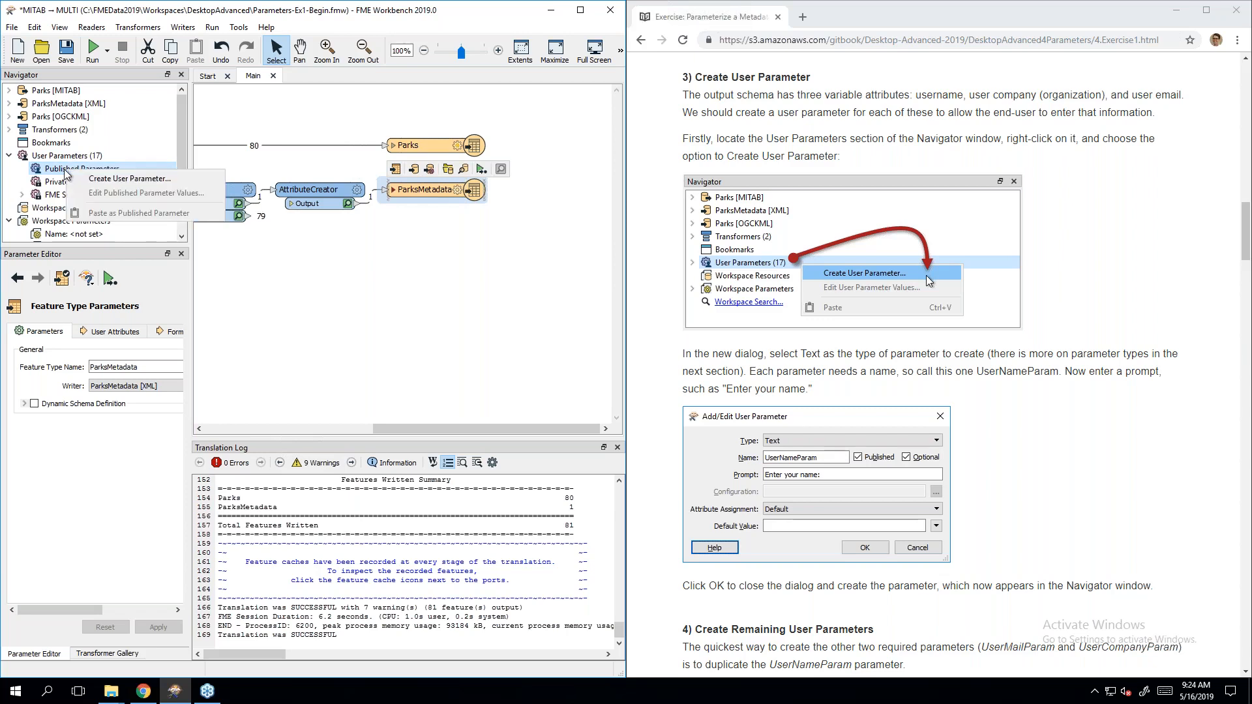
right_click(66, 157)
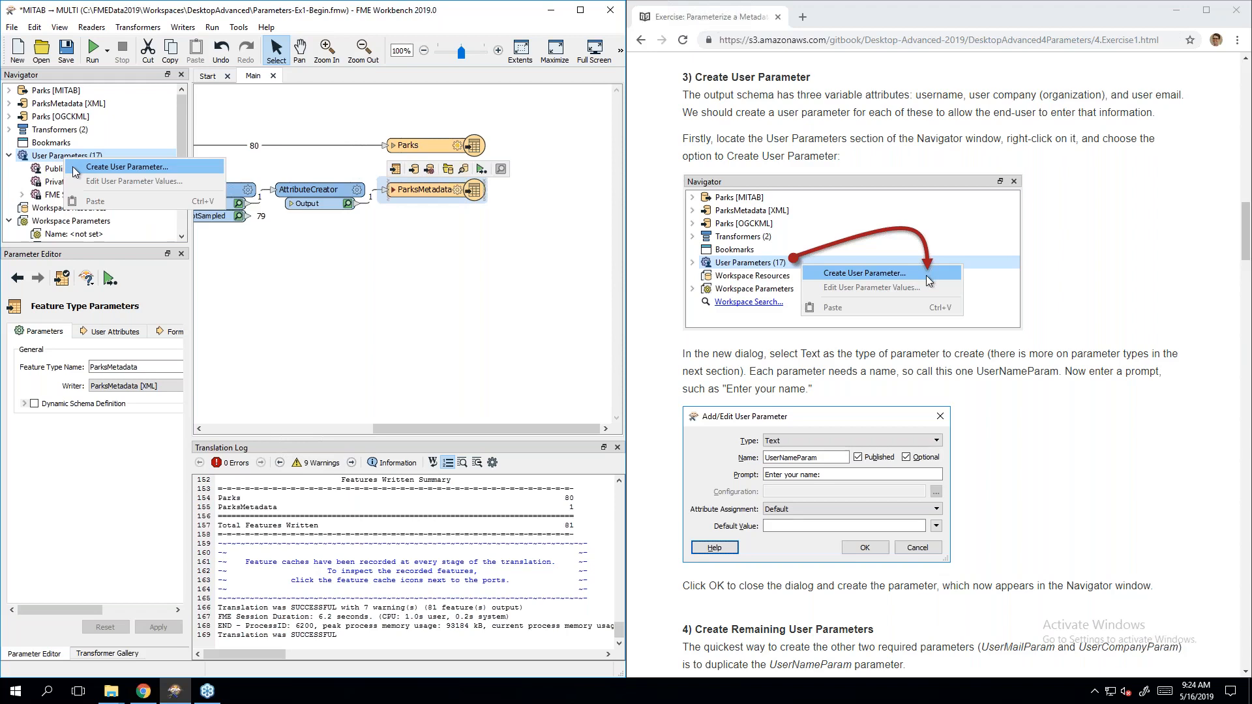
Step: Create the published text parameter UserNameParam with the prompt 'Enter your name:'
left_click(73, 168)
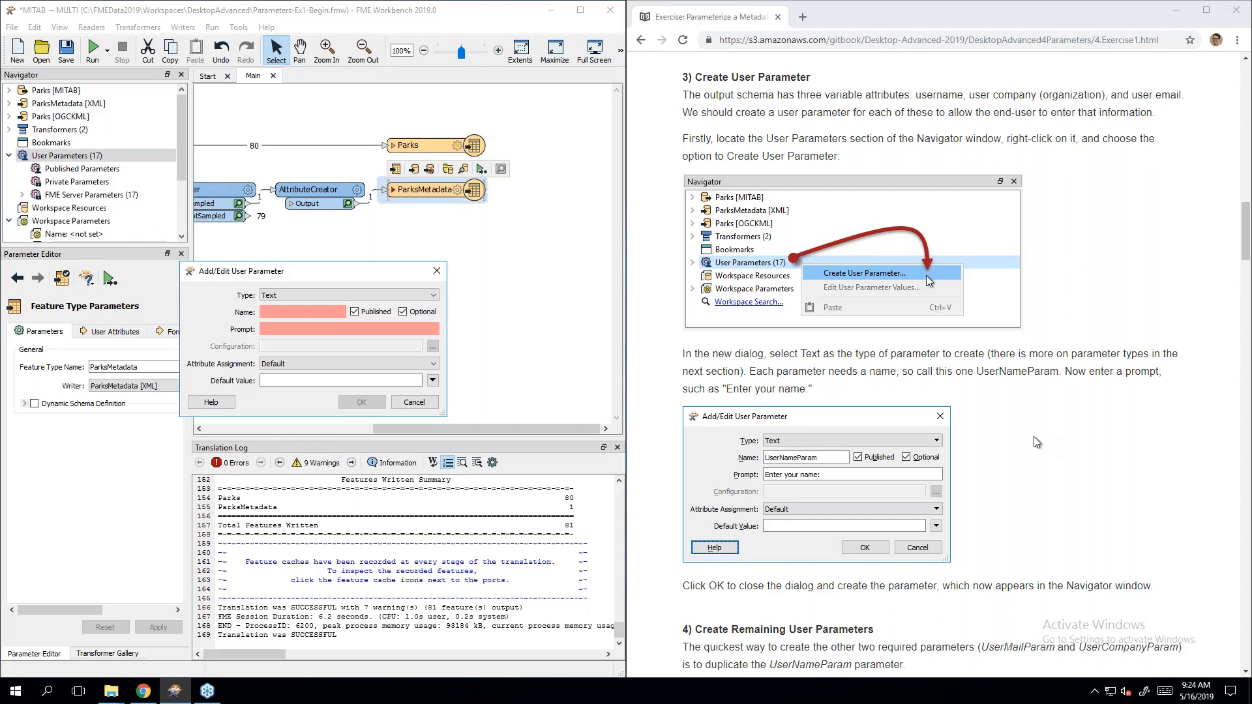
scroll(1036, 441, "down", 1)
scroll(1036, 441, "down", 1)
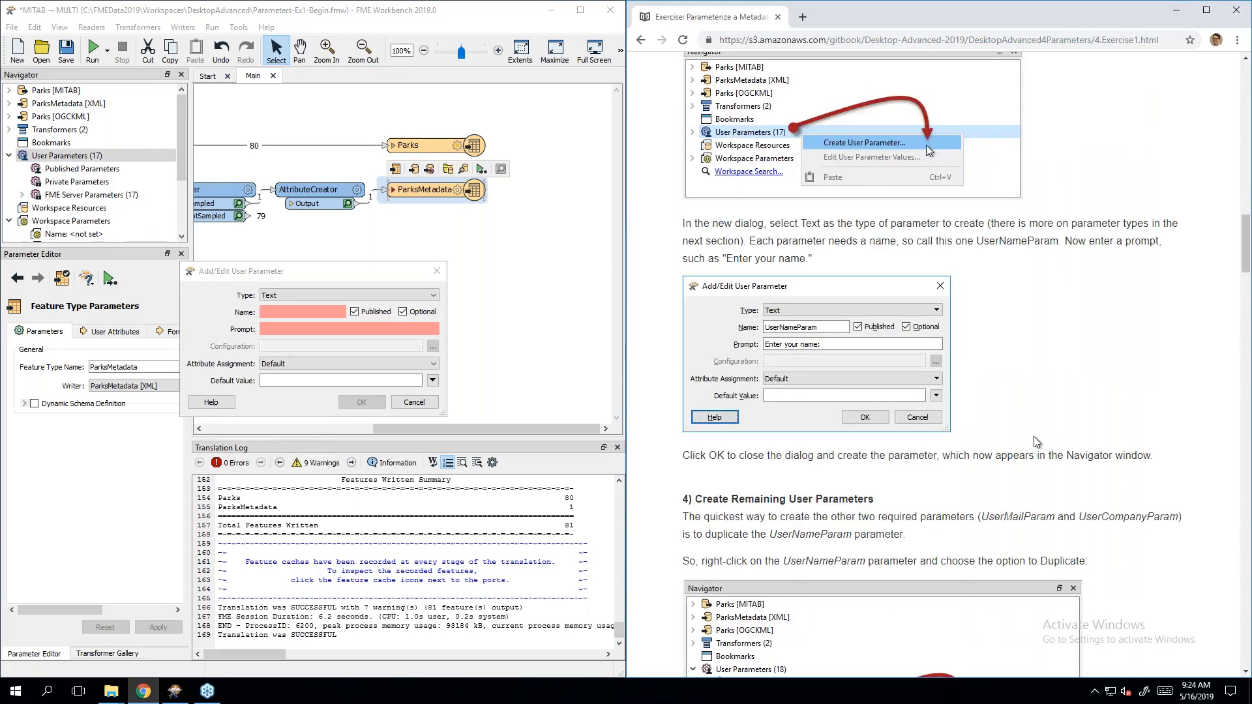
scroll(1034, 436, "down", 1)
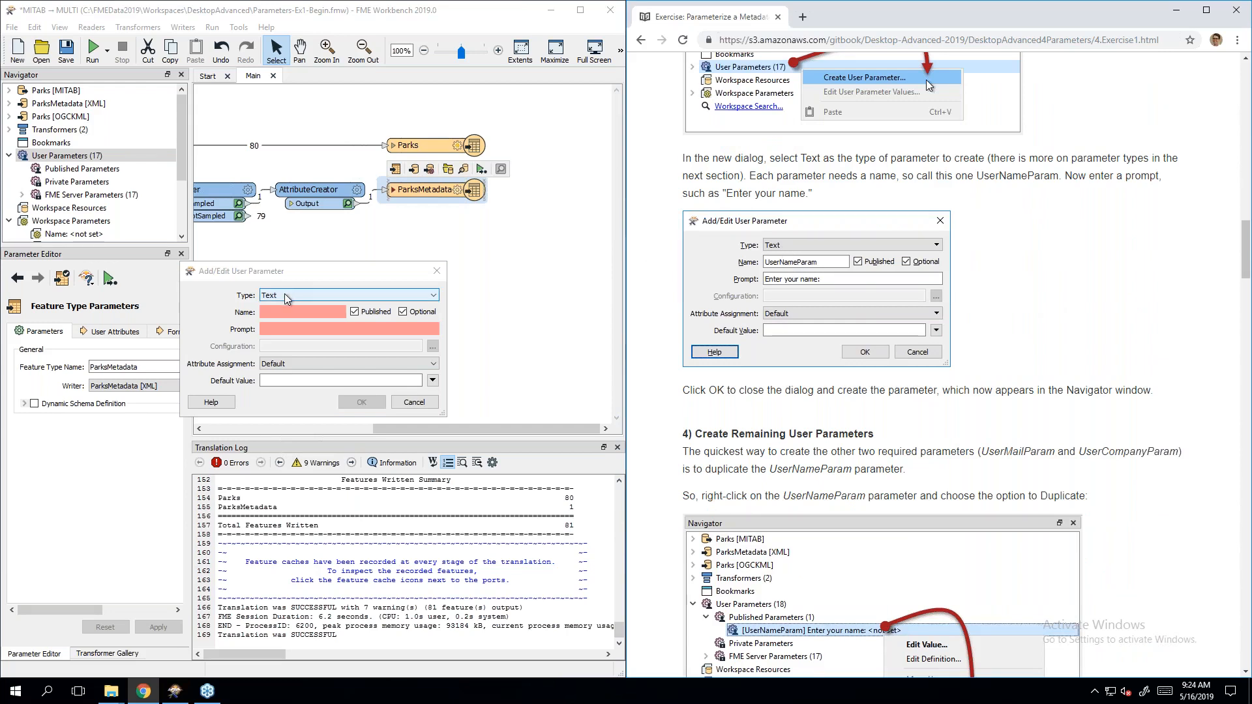
left_click(283, 312)
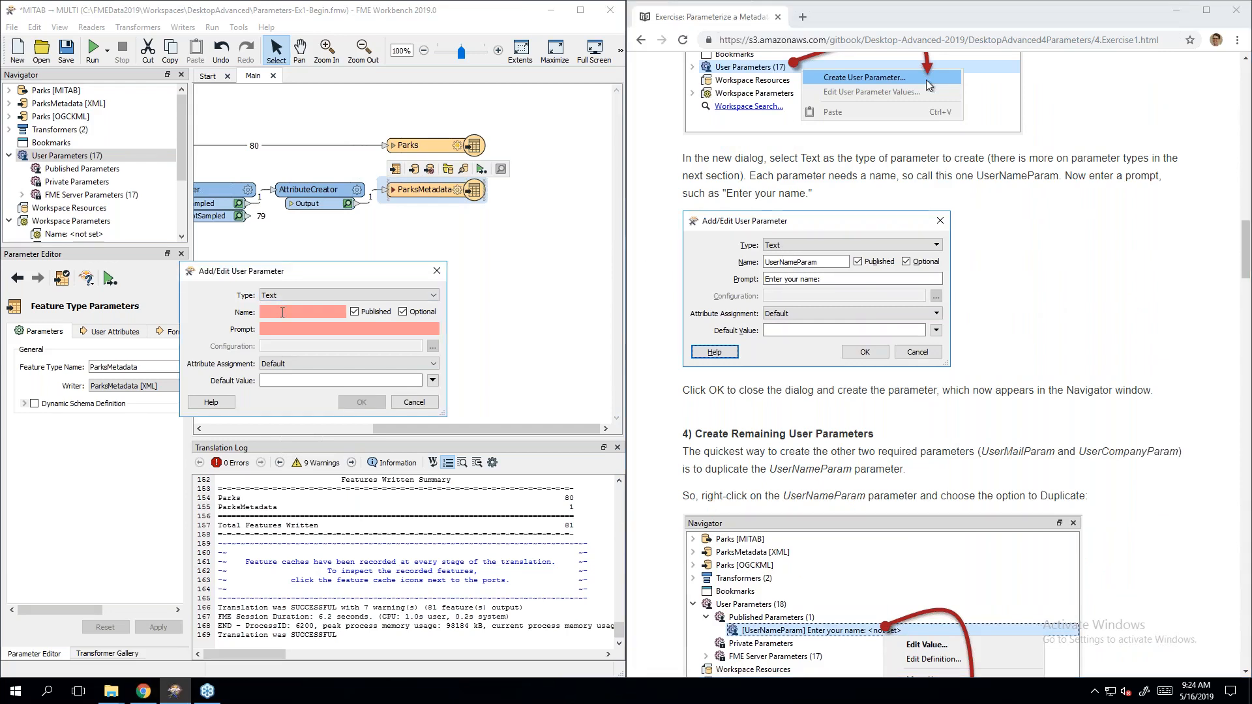
type("User")
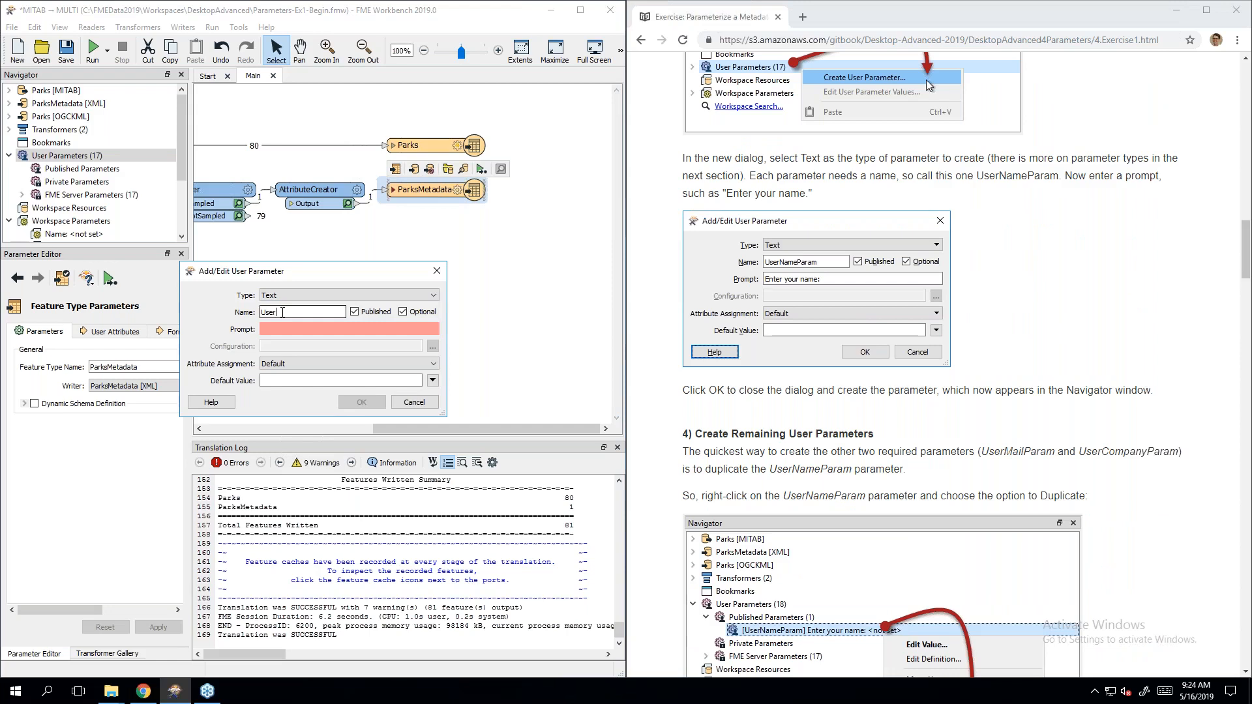
type("NameParam")
left_click(286, 333)
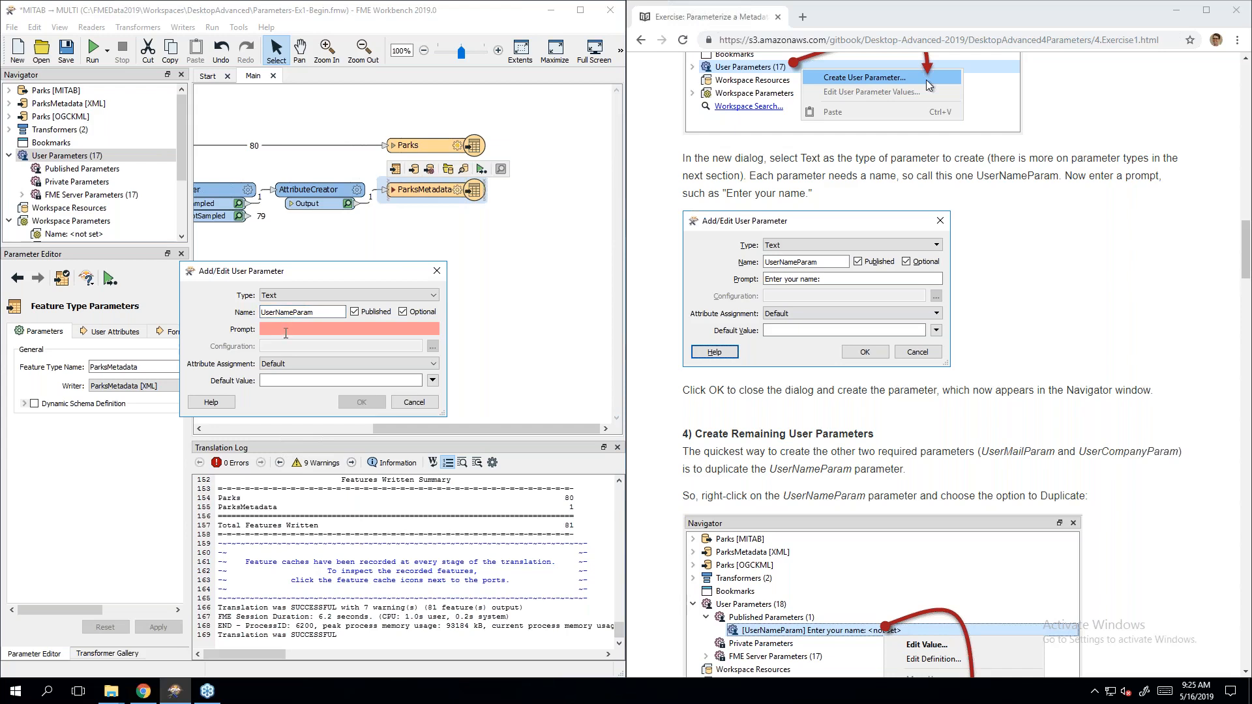
type("Enter")
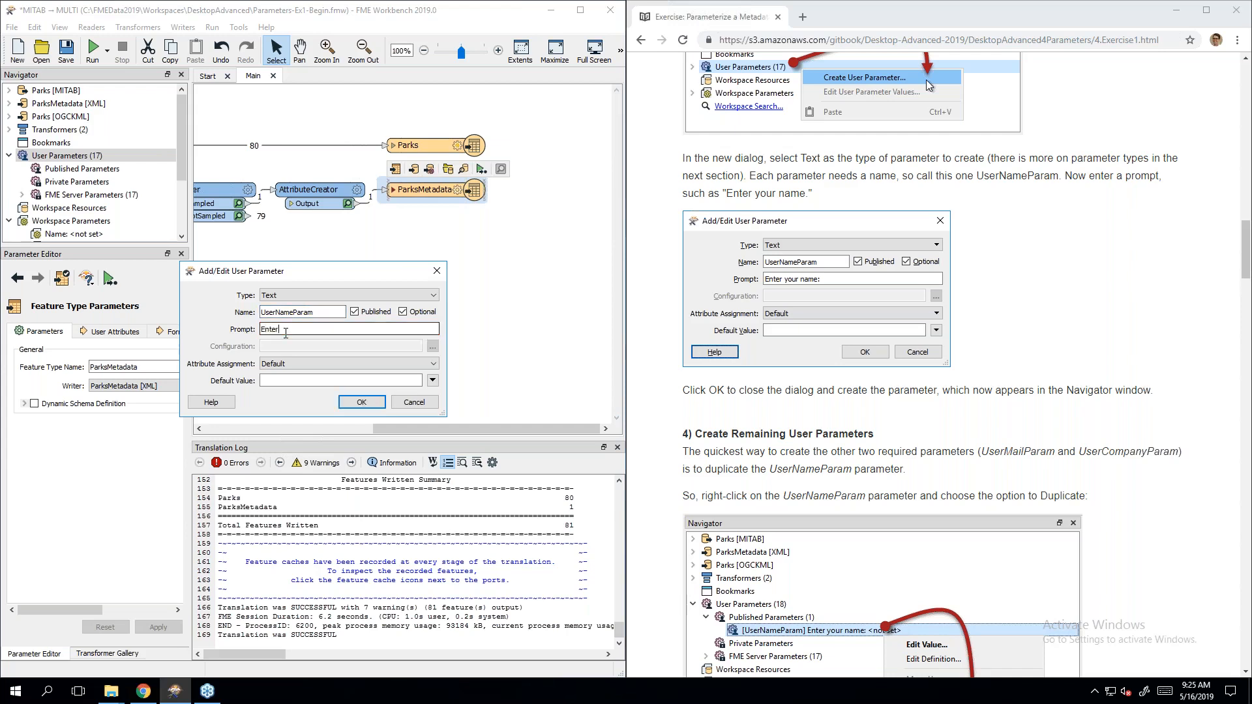
type(" your name:")
left_click(363, 403)
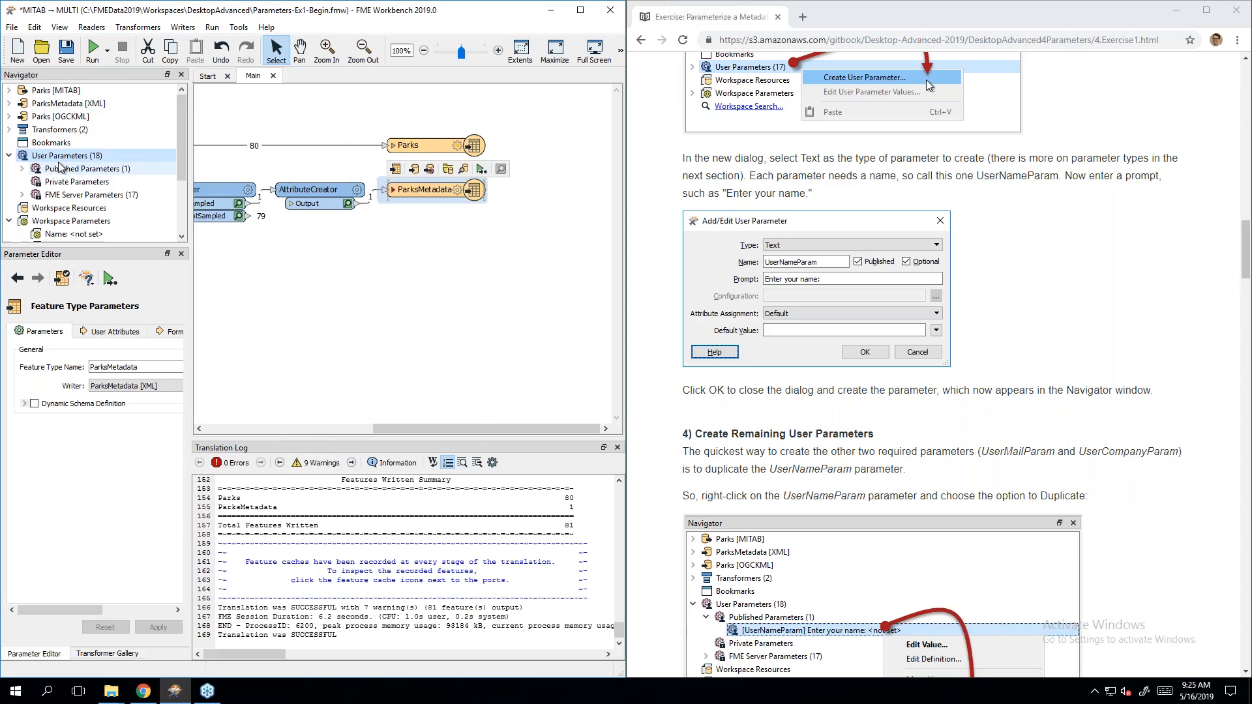
Step: Expand Published Parameters and duplicate UserNameParam, producing UserNameParam_2
left_click(23, 169)
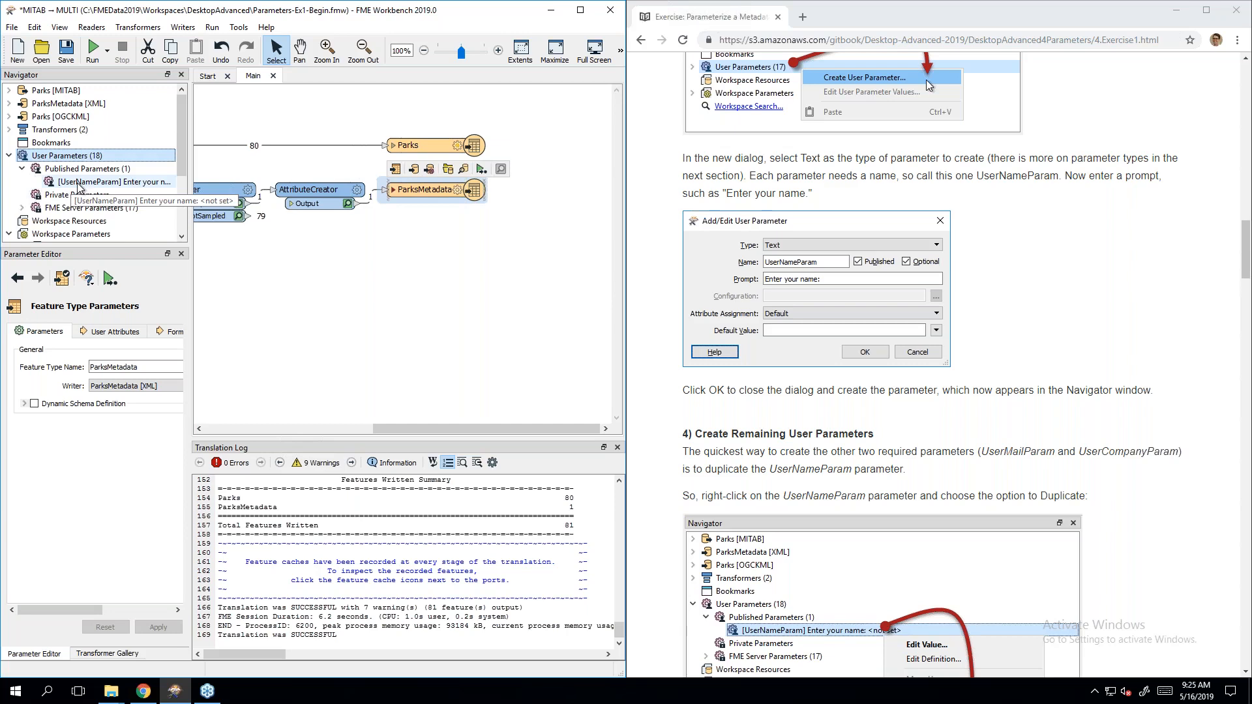
left_click(1109, 279)
scroll(1108, 279, "down", 4)
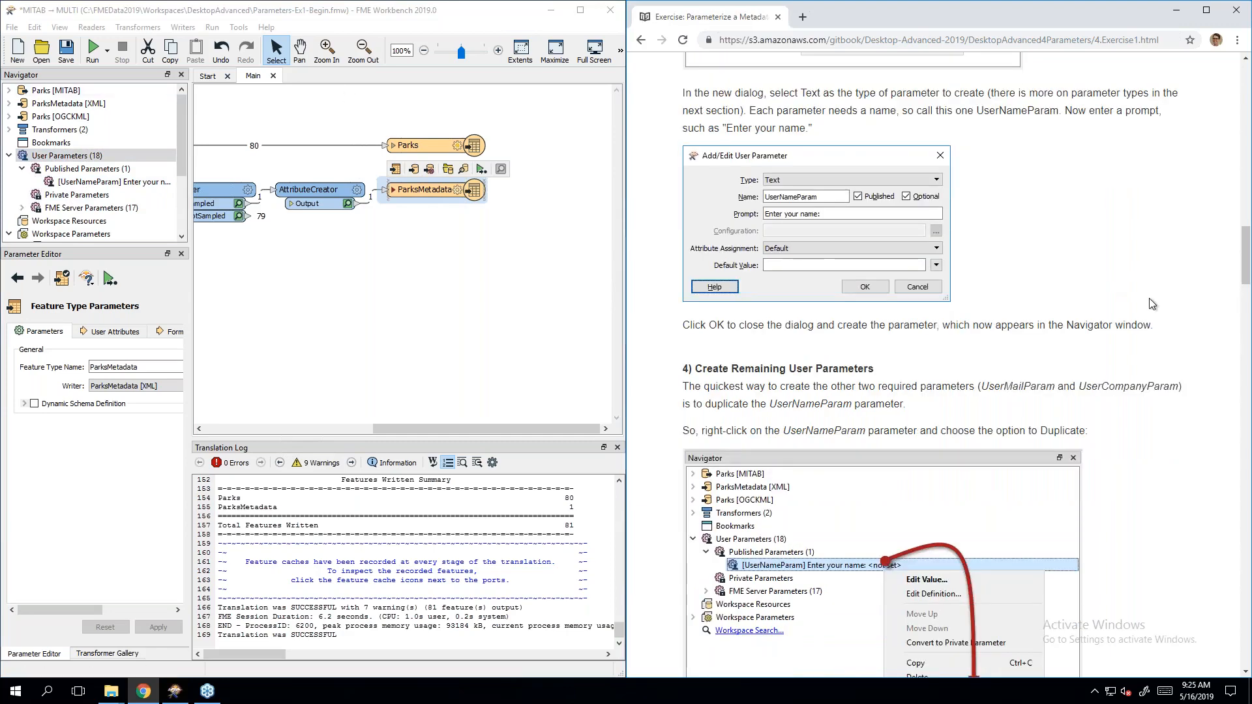
scroll(1149, 309, "down", 1)
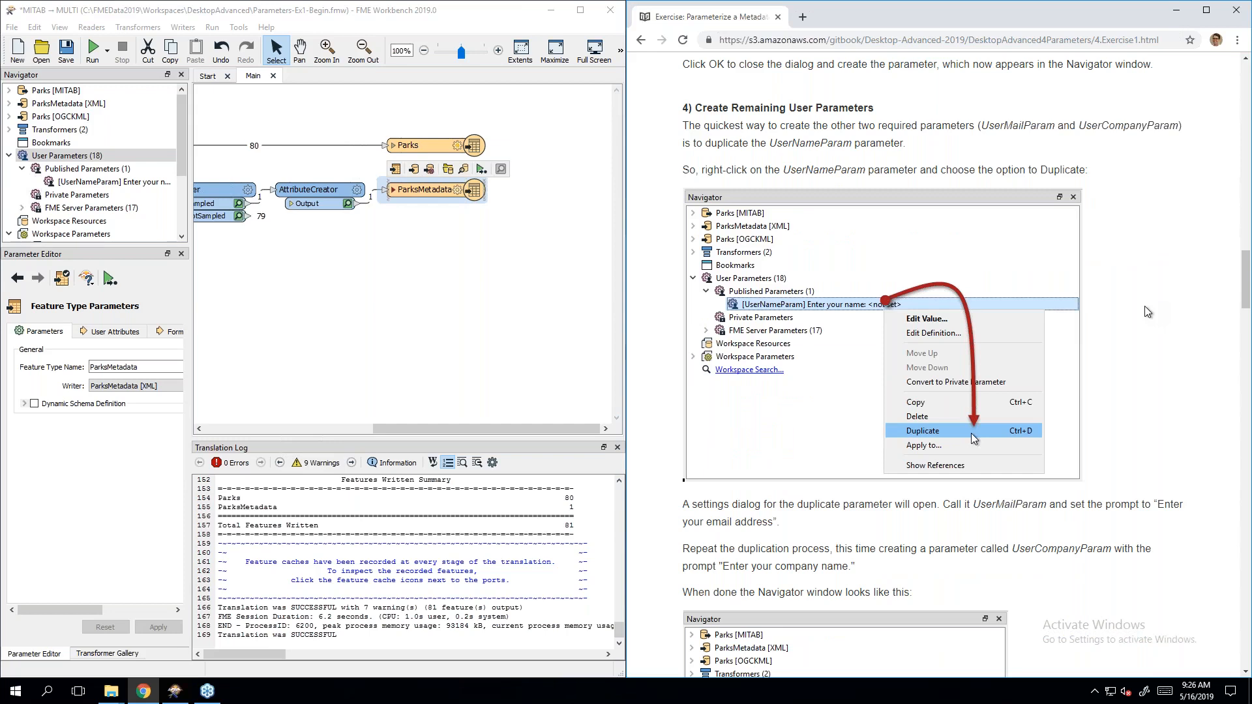
right_click(96, 186)
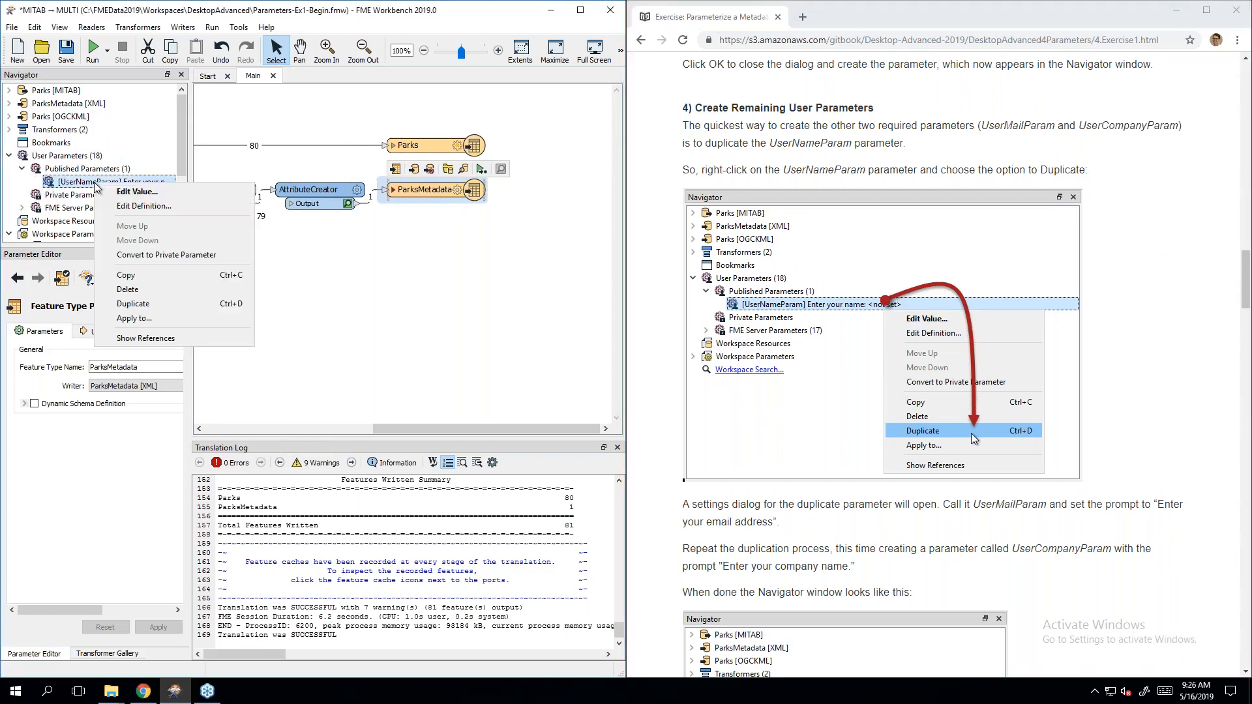
left_click(174, 312)
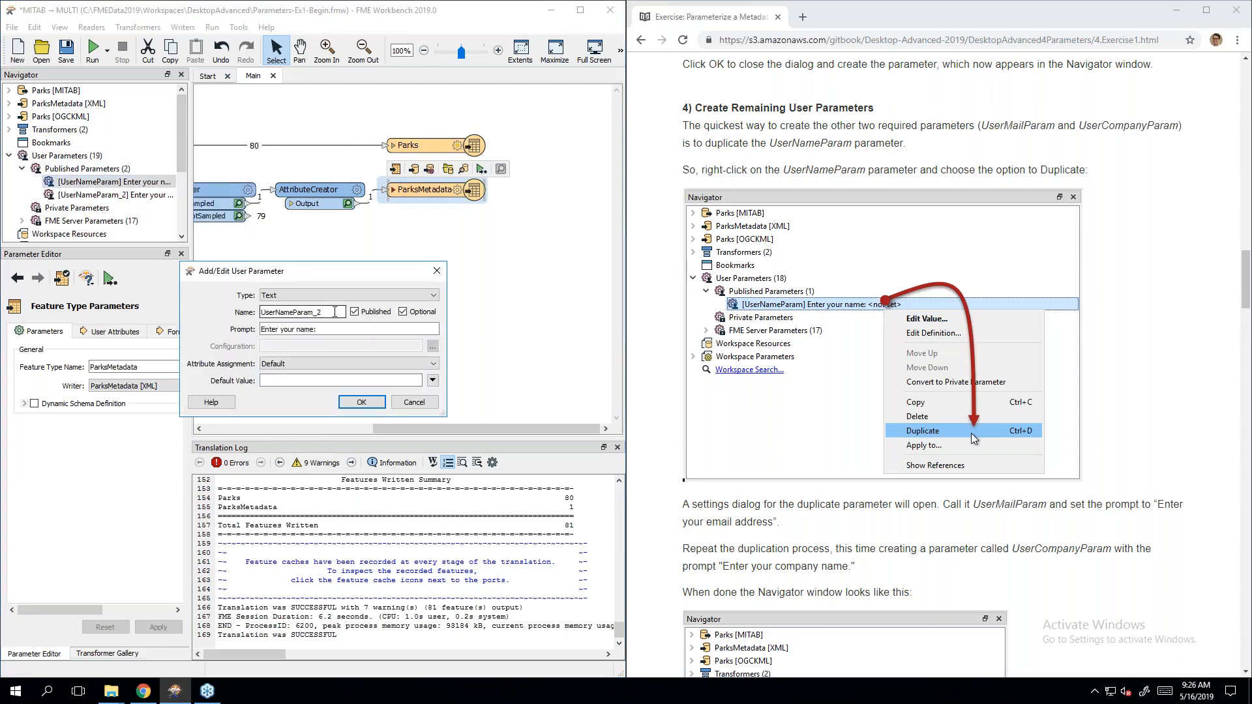
Step: Rename the duplicate to UserMailParam with the prompt 'Enter your email address:'
left_click(1119, 303)
scroll(1119, 304, "down", 4)
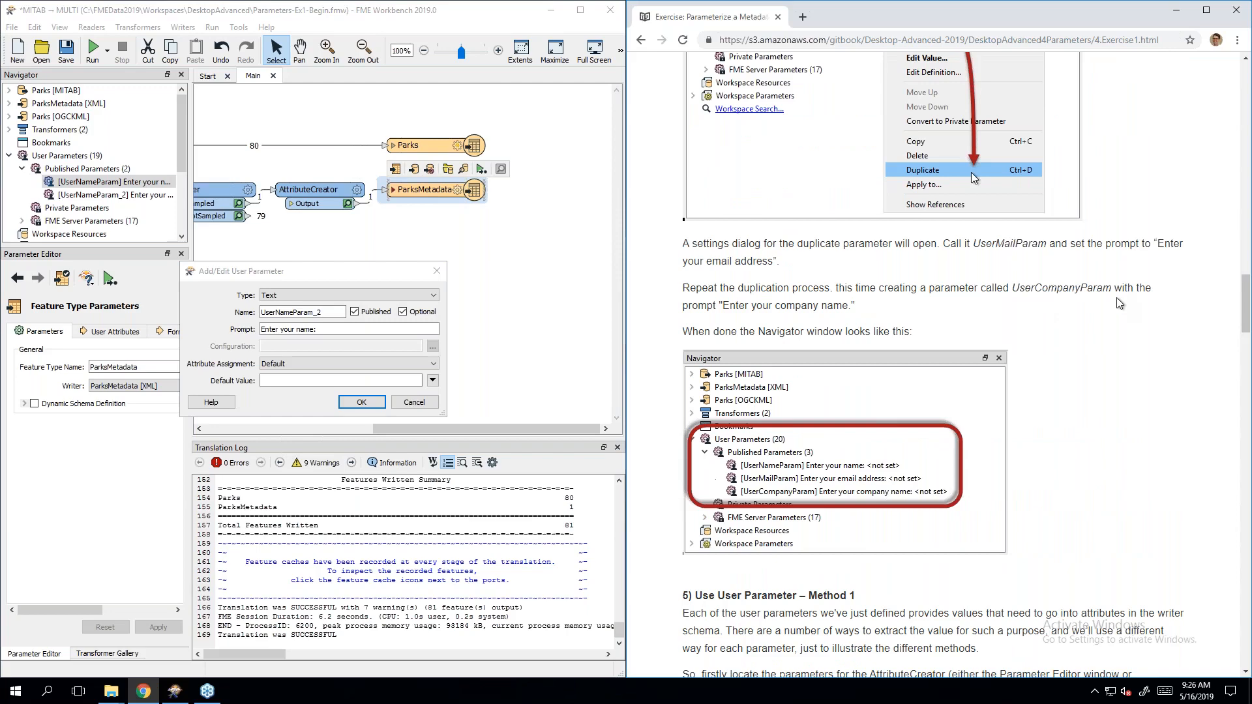
scroll(1119, 303, "down", 1)
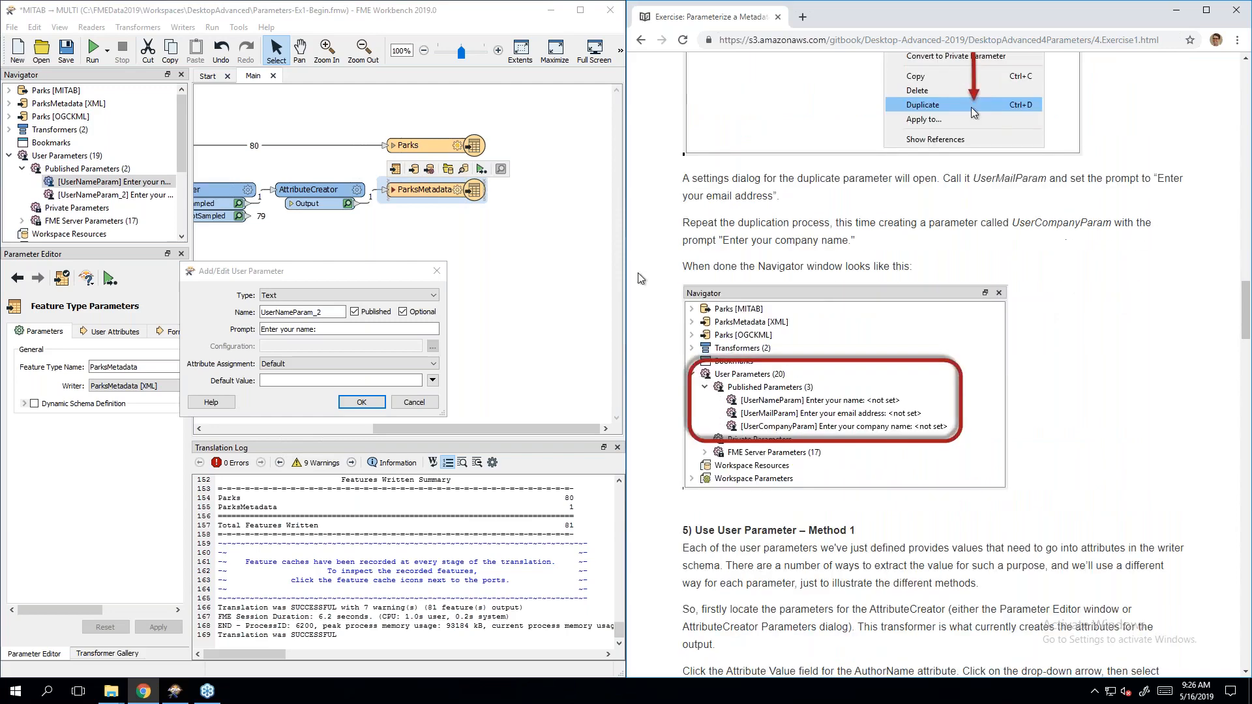
double_click(331, 308)
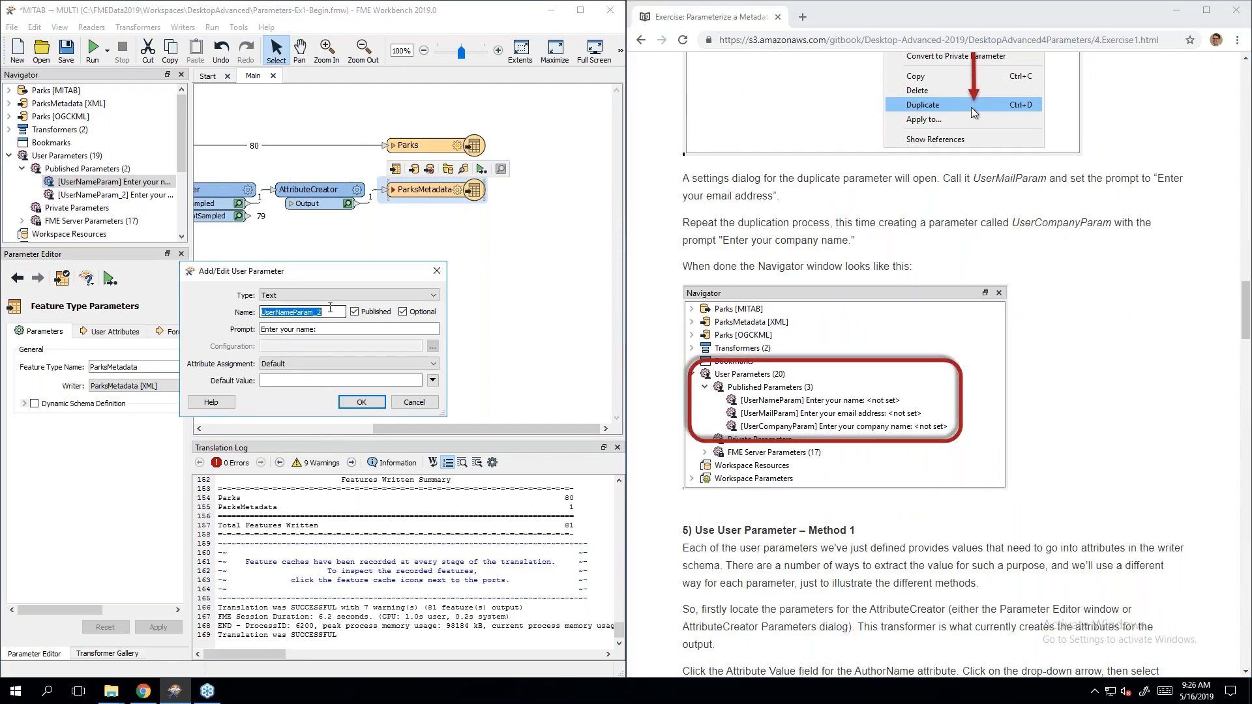
left_click(331, 308)
key("BackSpace")
key("BackSpace")
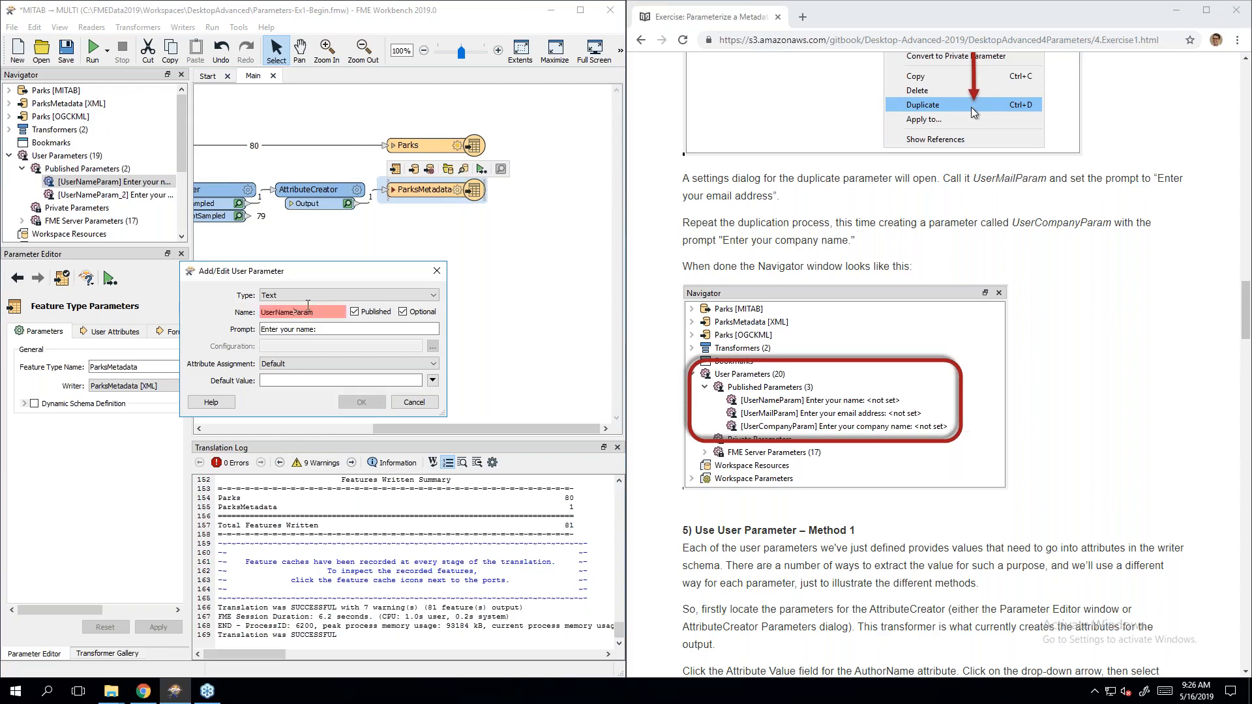
key("BackSpace")
key("BackSpace")
key("BackSpace")
key("BackSpace")
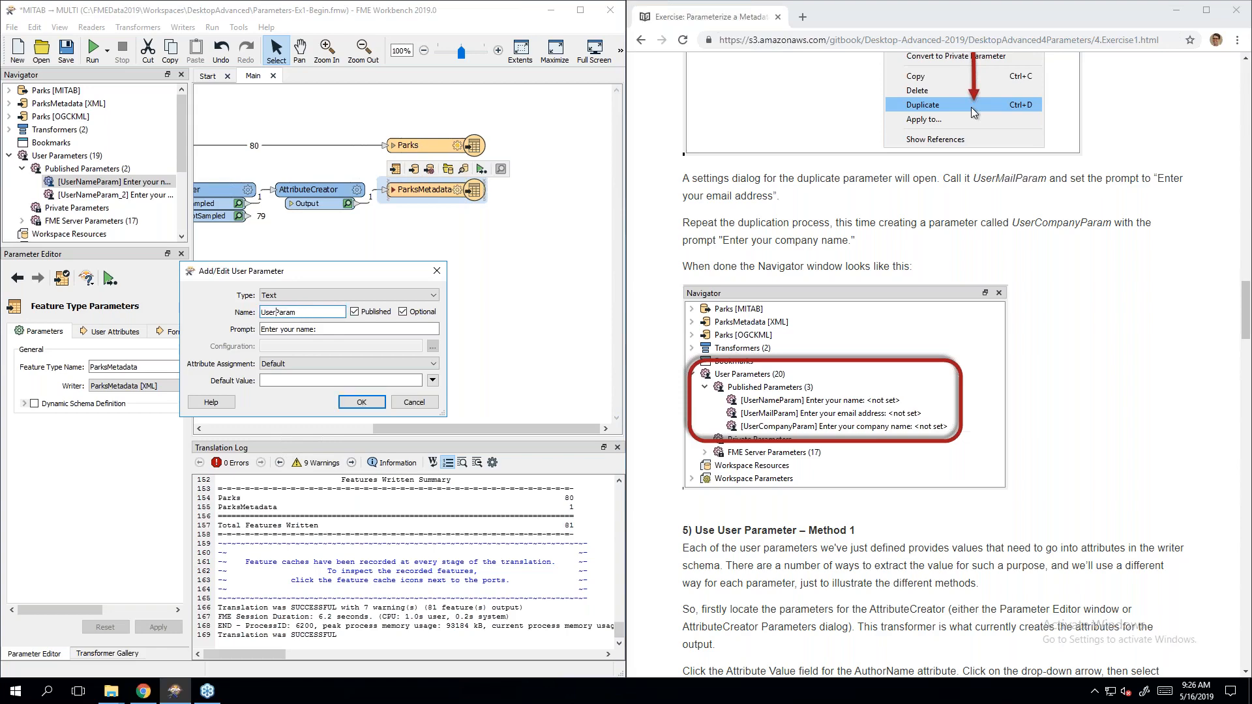
type("Mail")
double_click(306, 329)
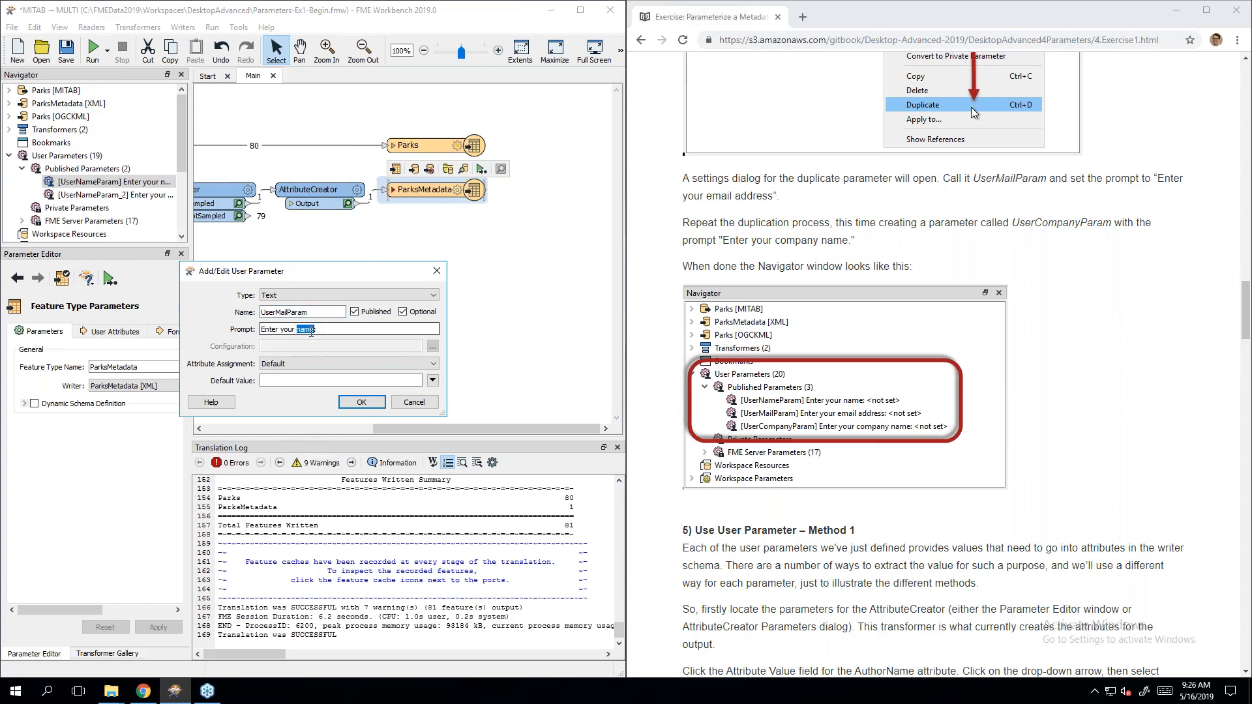
type("email address")
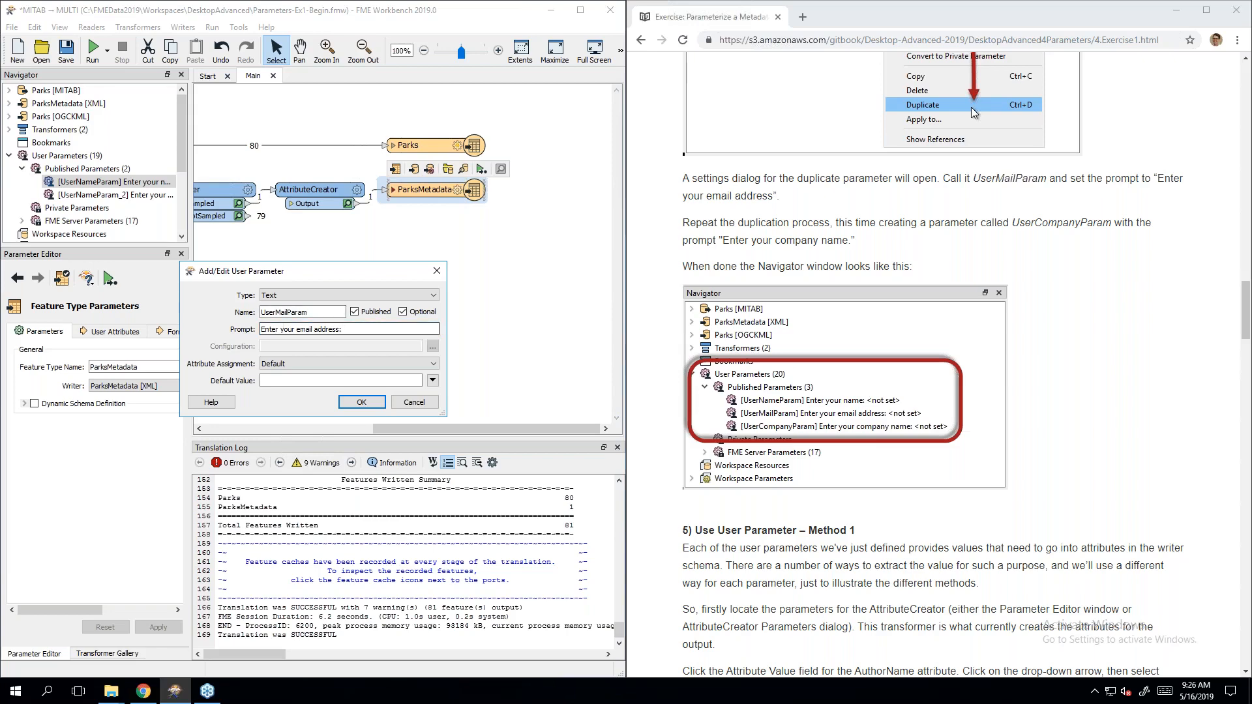
left_click(362, 402)
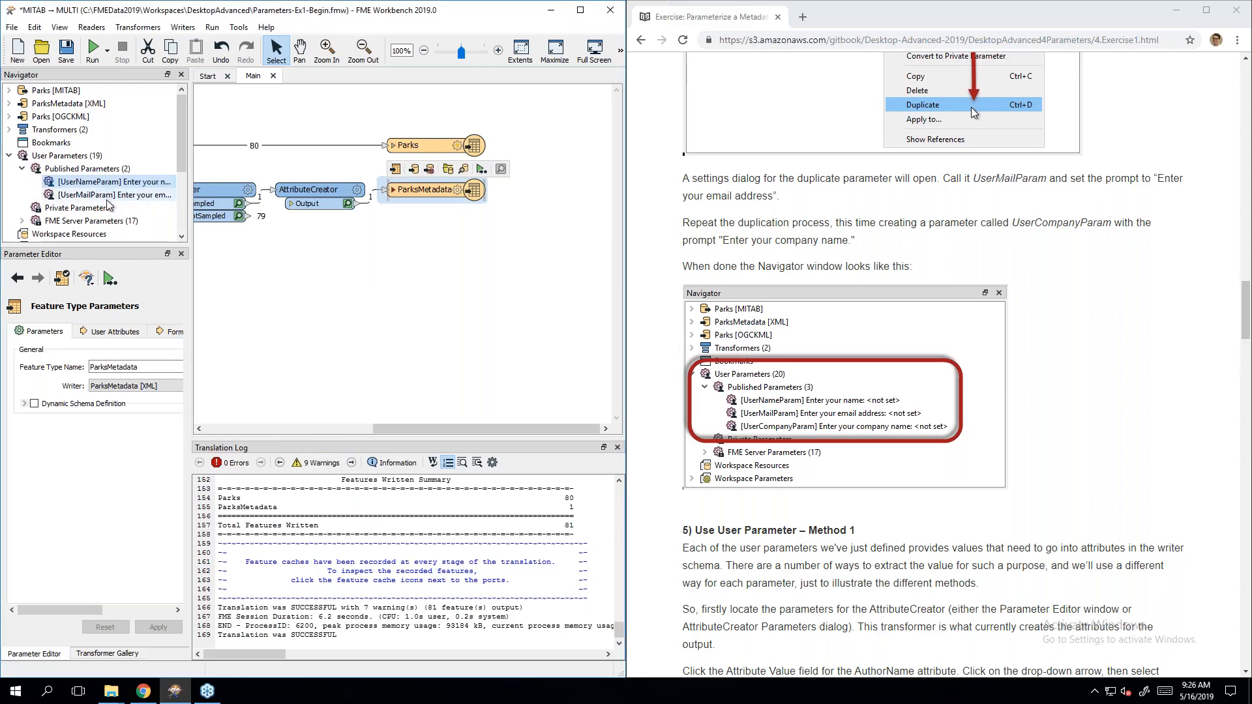
Step: Duplicate UserNameParam as UserCompanyParam with the prompt 'Enter your company name:'
right_click(116, 182)
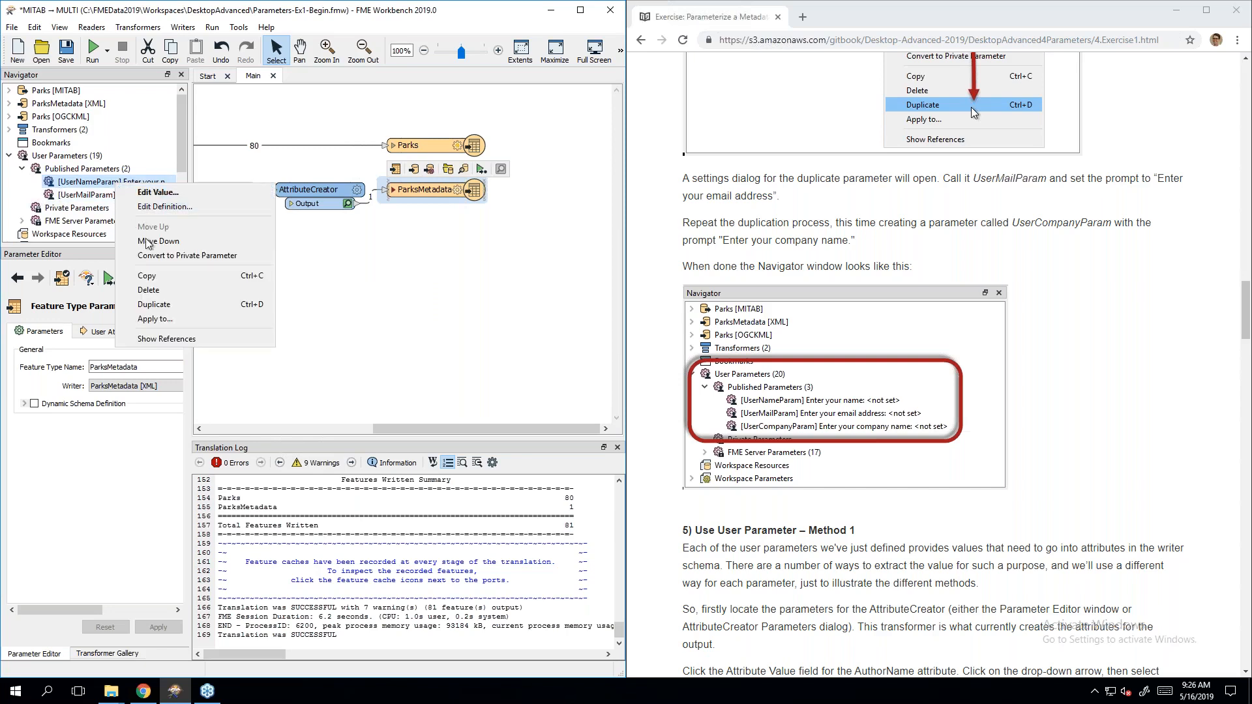
left_click(164, 311)
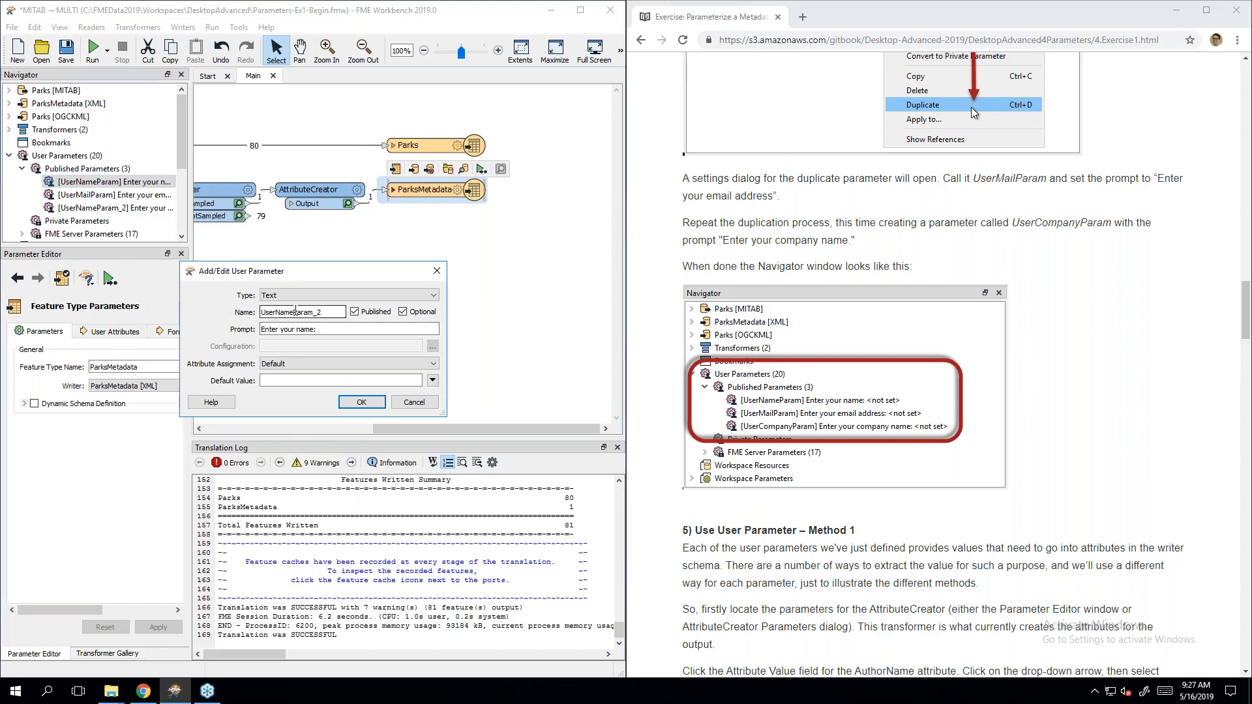
key("BackSpace")
key("BackSpace")
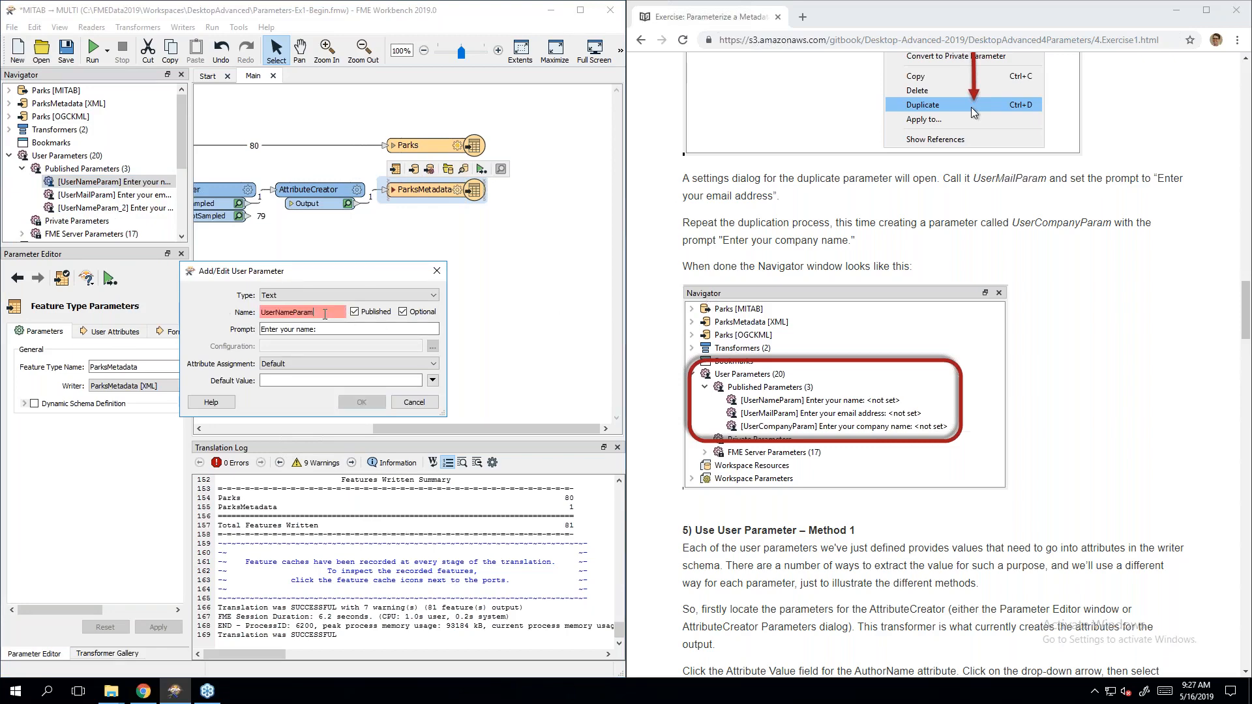
key("BackSpace")
key("BackSpace")
key("BackSpace")
key("BackSpace")
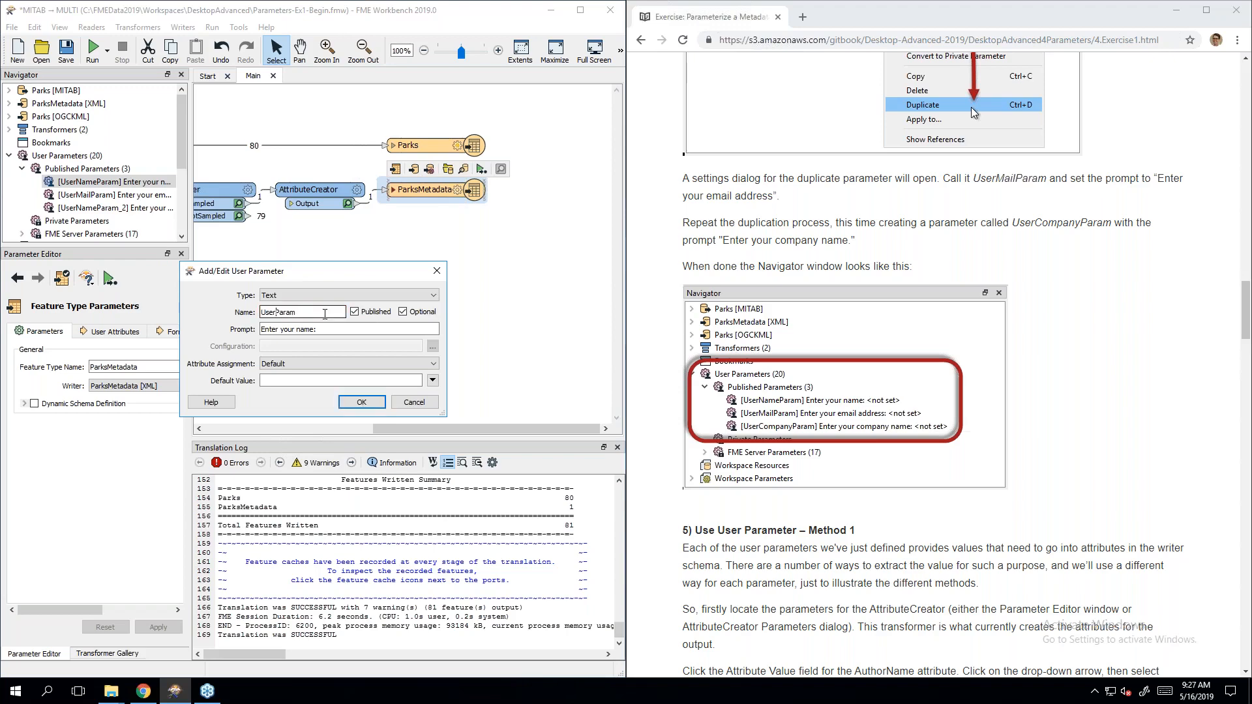
type("Company")
key("Tab")
left_click(326, 329)
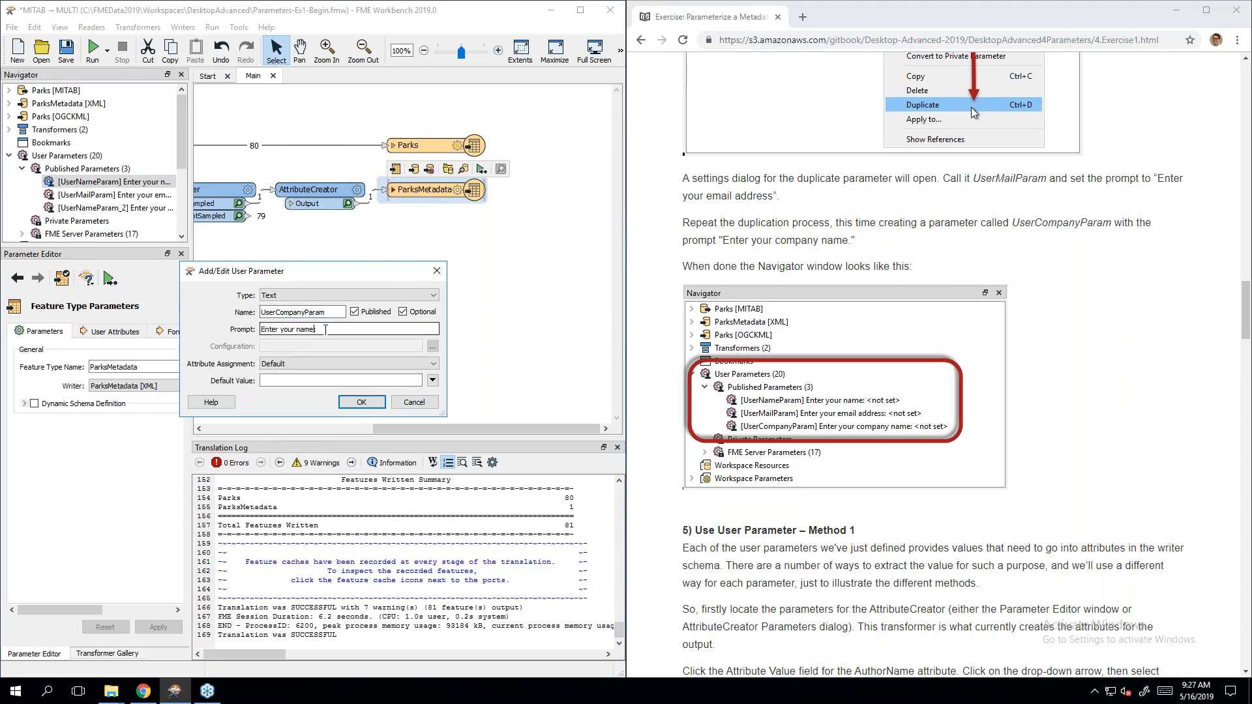
key("BackSpace")
key("BackSpace")
key("BackSpace")
key("BackSpace")
type("company name")
left_click(362, 402)
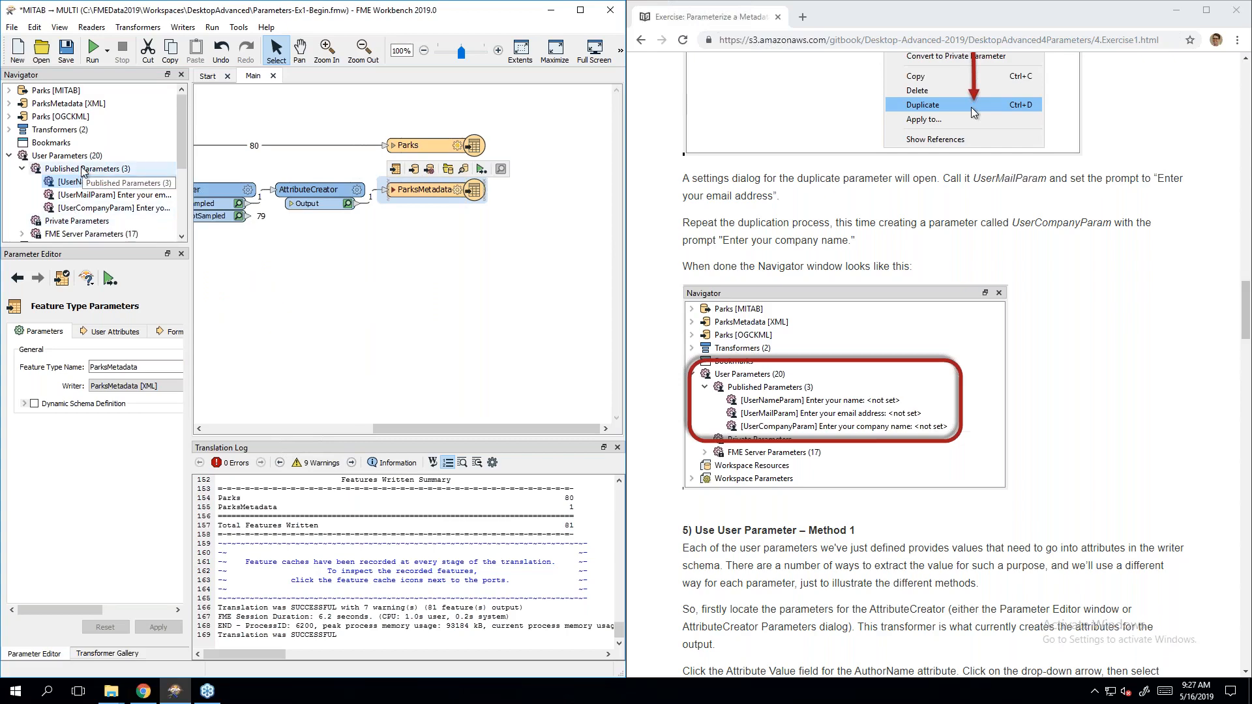
Step: Scroll further down the tutorial page in Chrome
left_click(1176, 330)
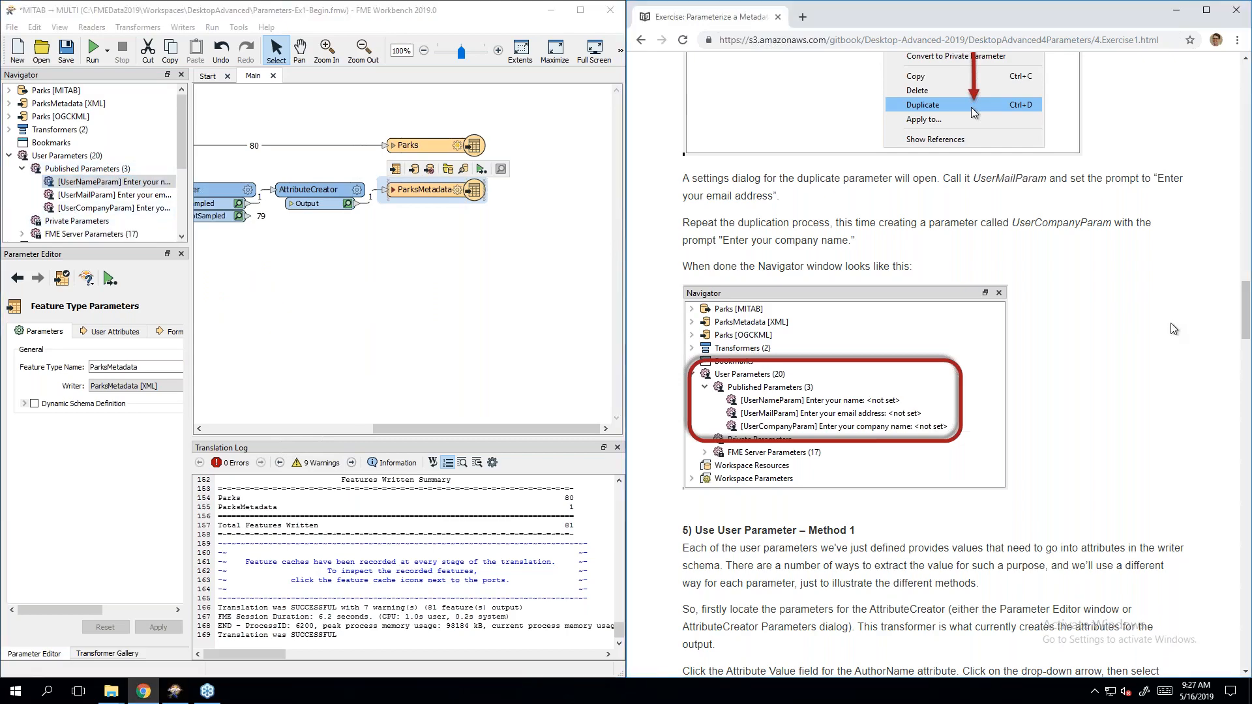
scroll(1174, 342, "down", 3)
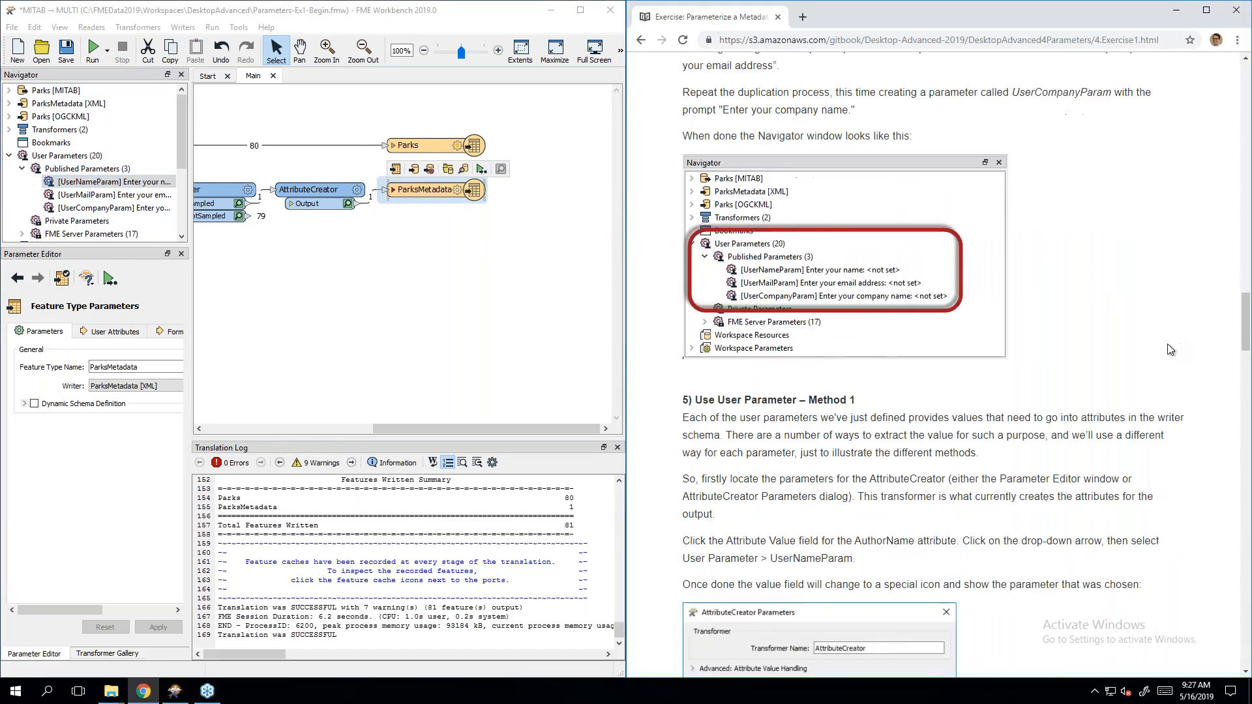
scroll(1171, 350, "down", 4)
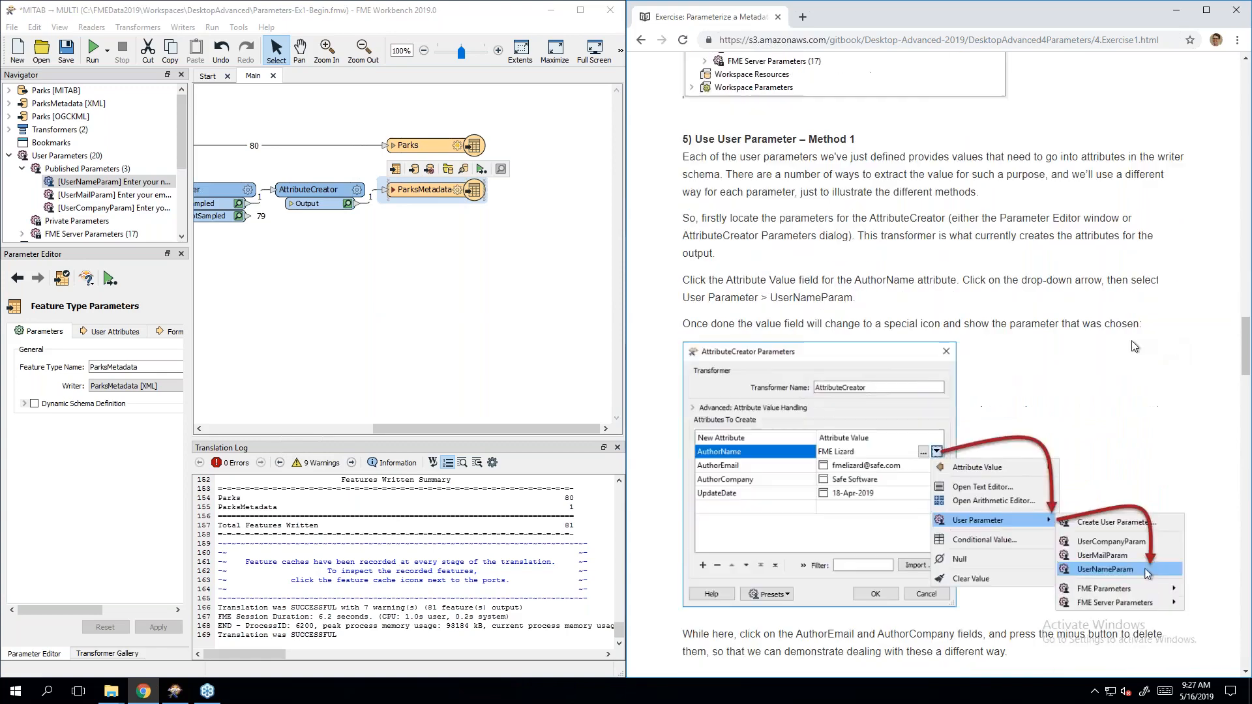
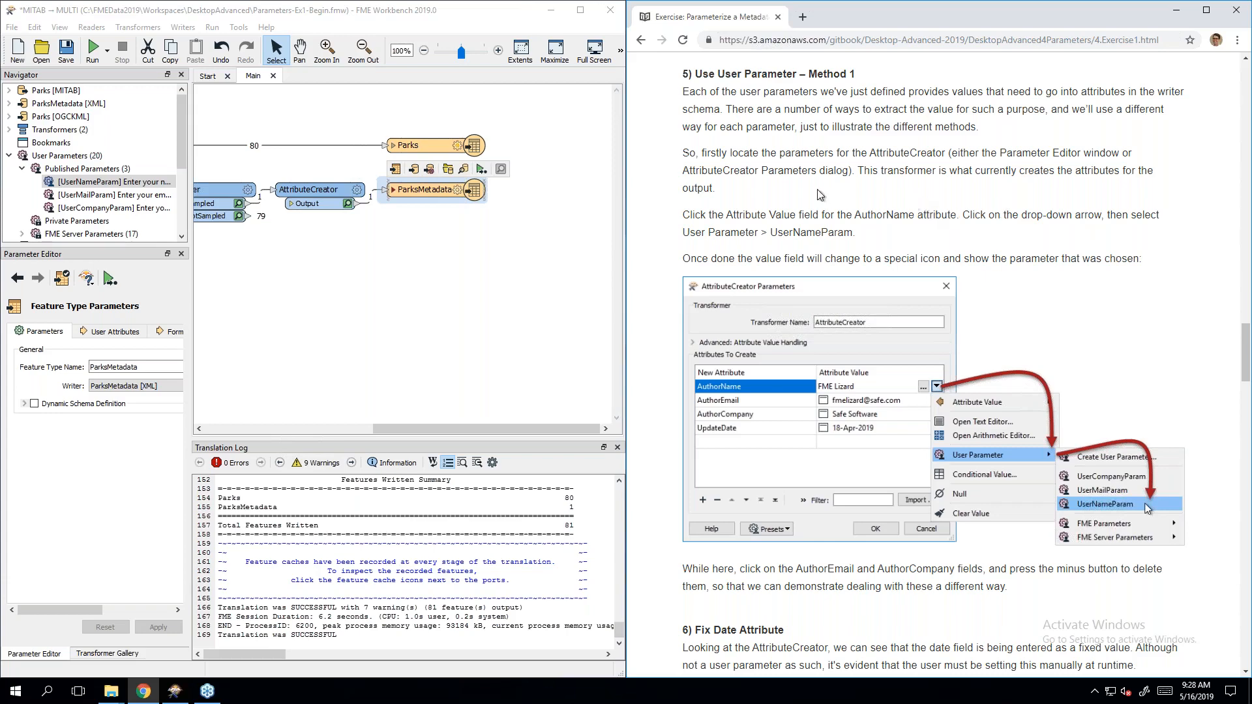
Step: Set the AttributeCreator's AuthorName value to the UserNameParam user parameter
left_click(359, 262)
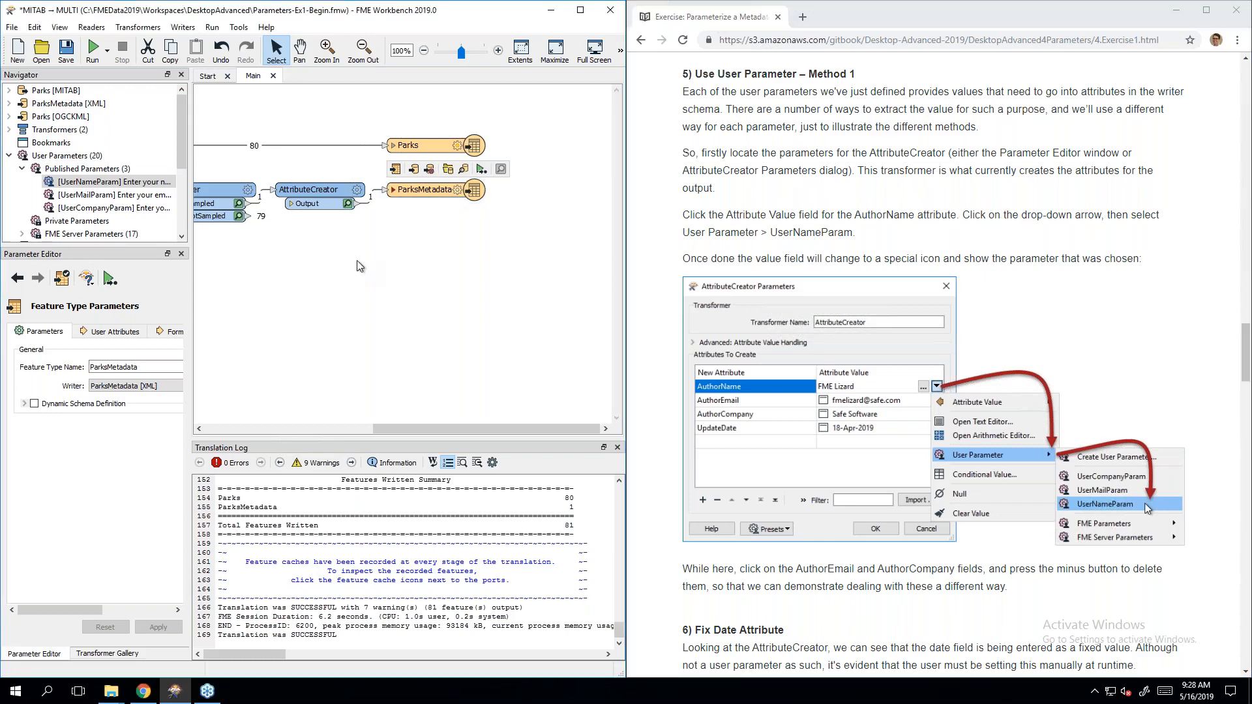
double_click(323, 197)
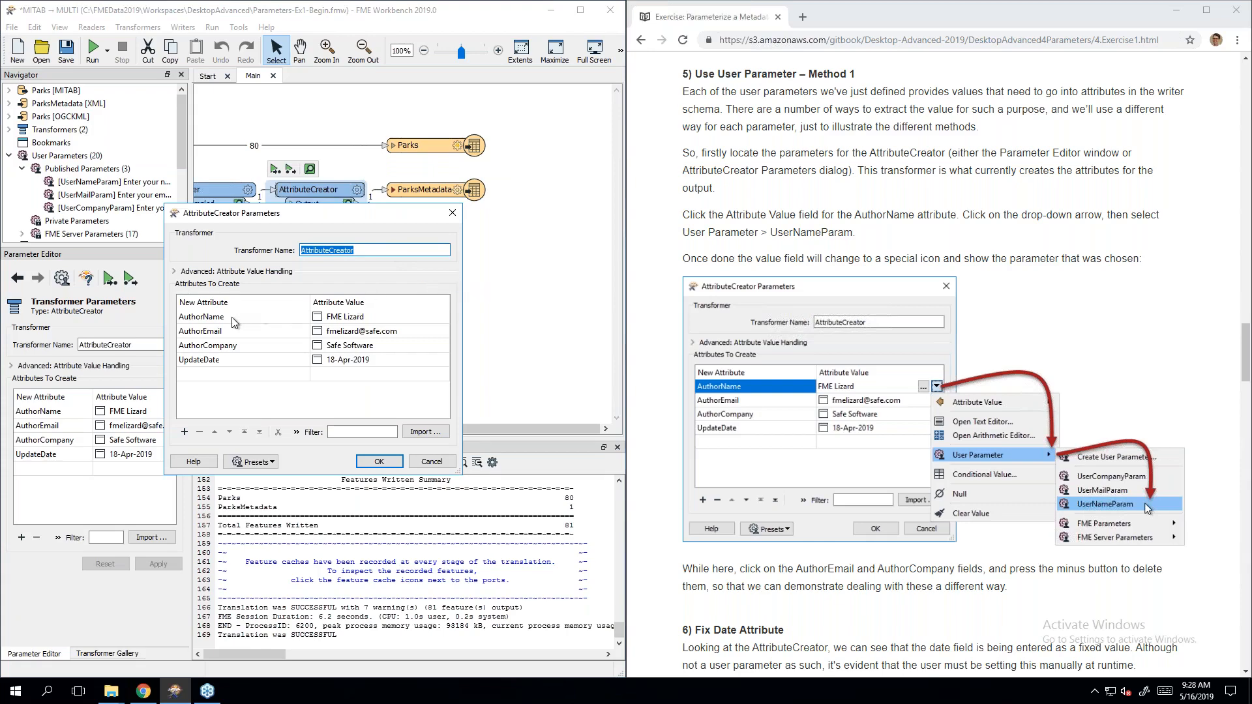
left_click(409, 320)
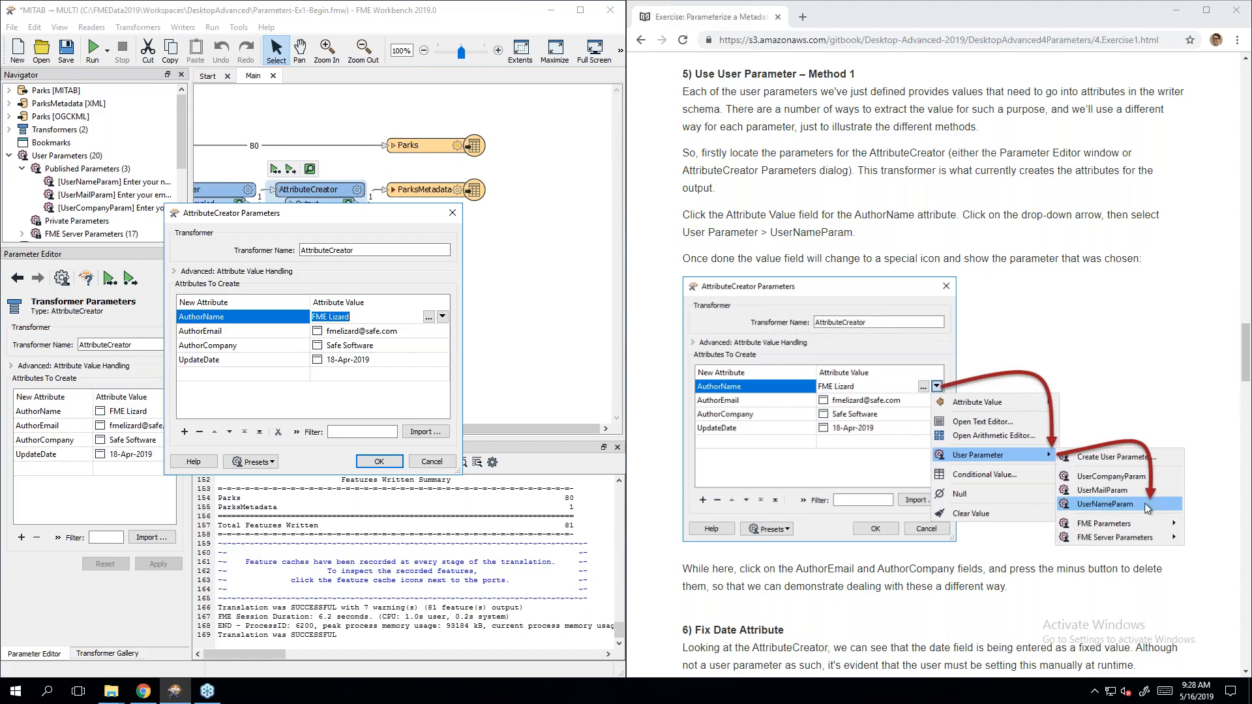
left_click(442, 316)
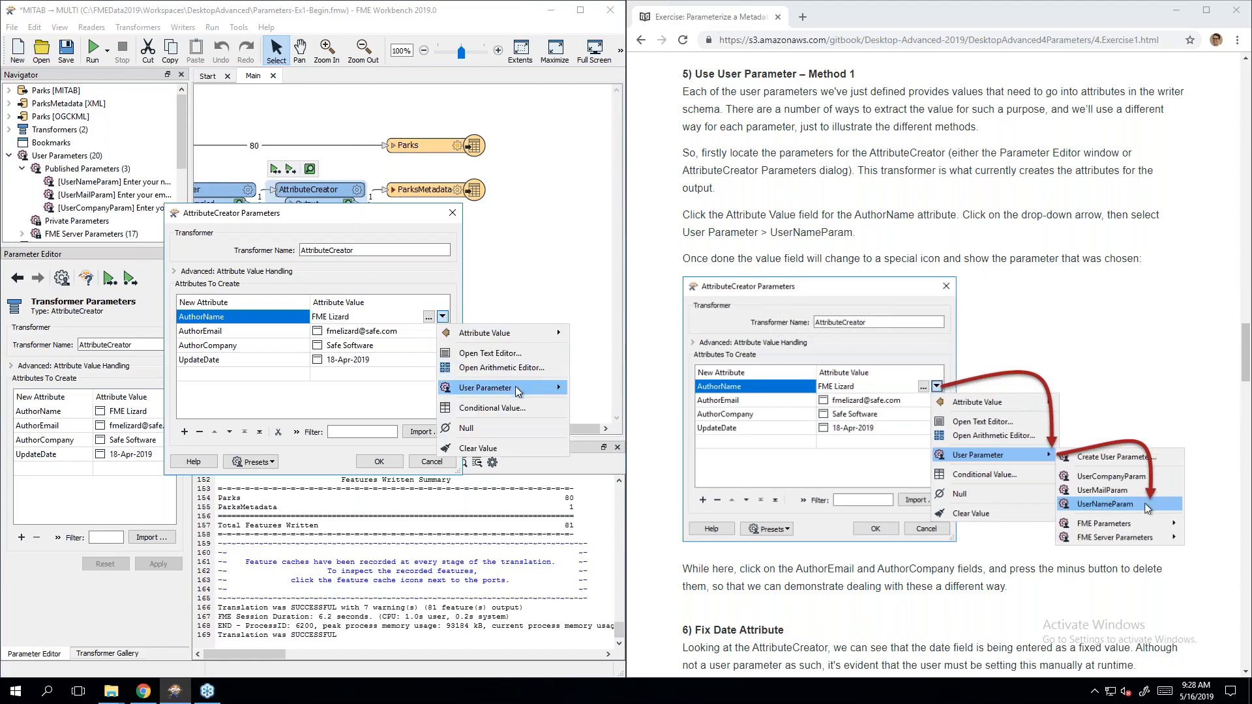
mouse_move(517, 394)
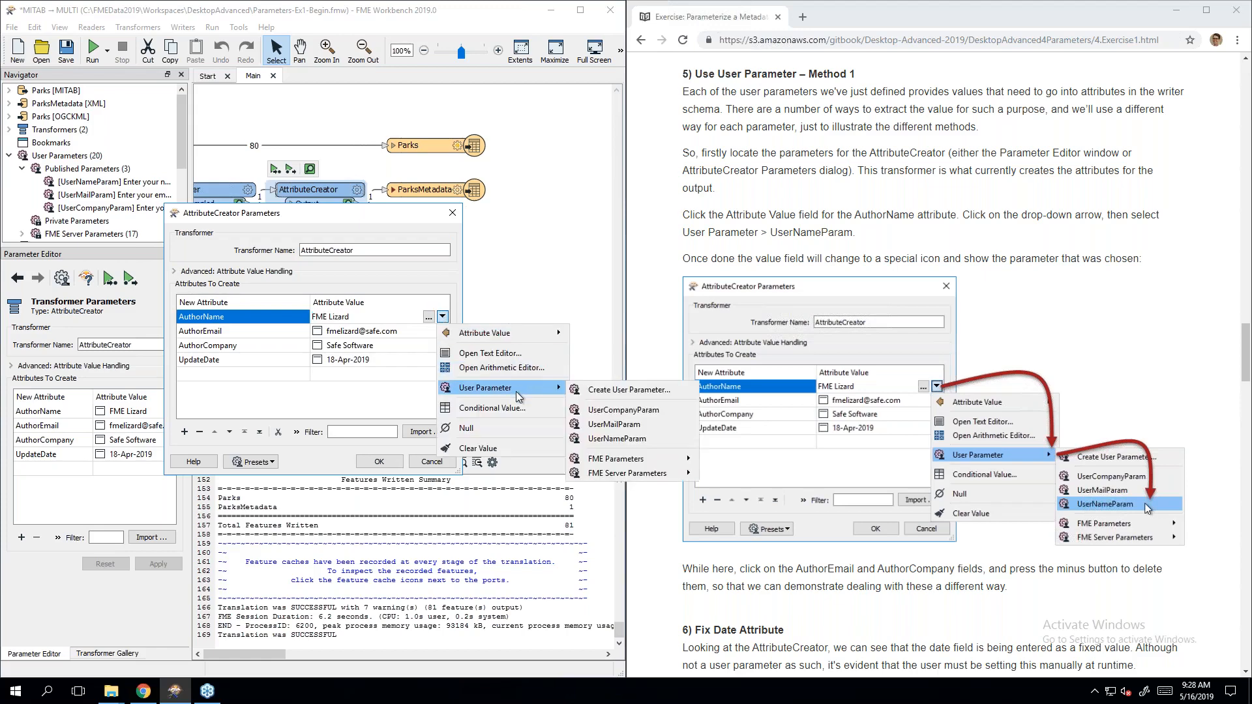
left_click(659, 443)
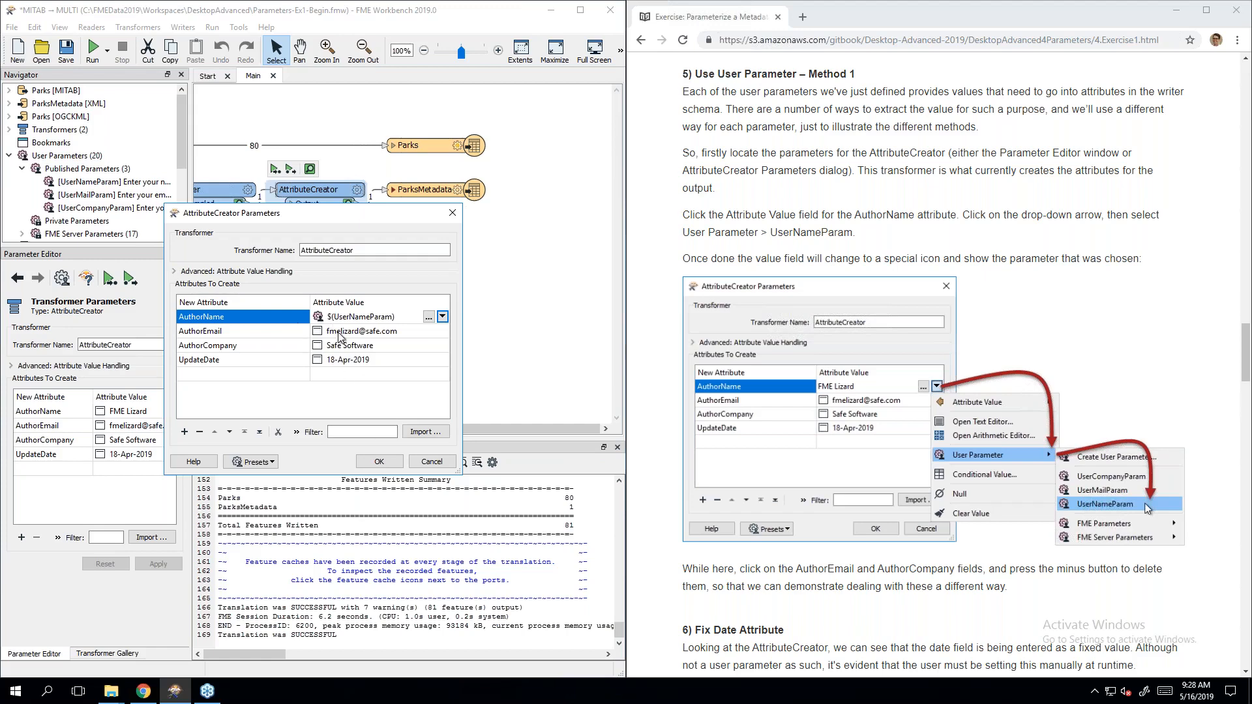
left_click(340, 396)
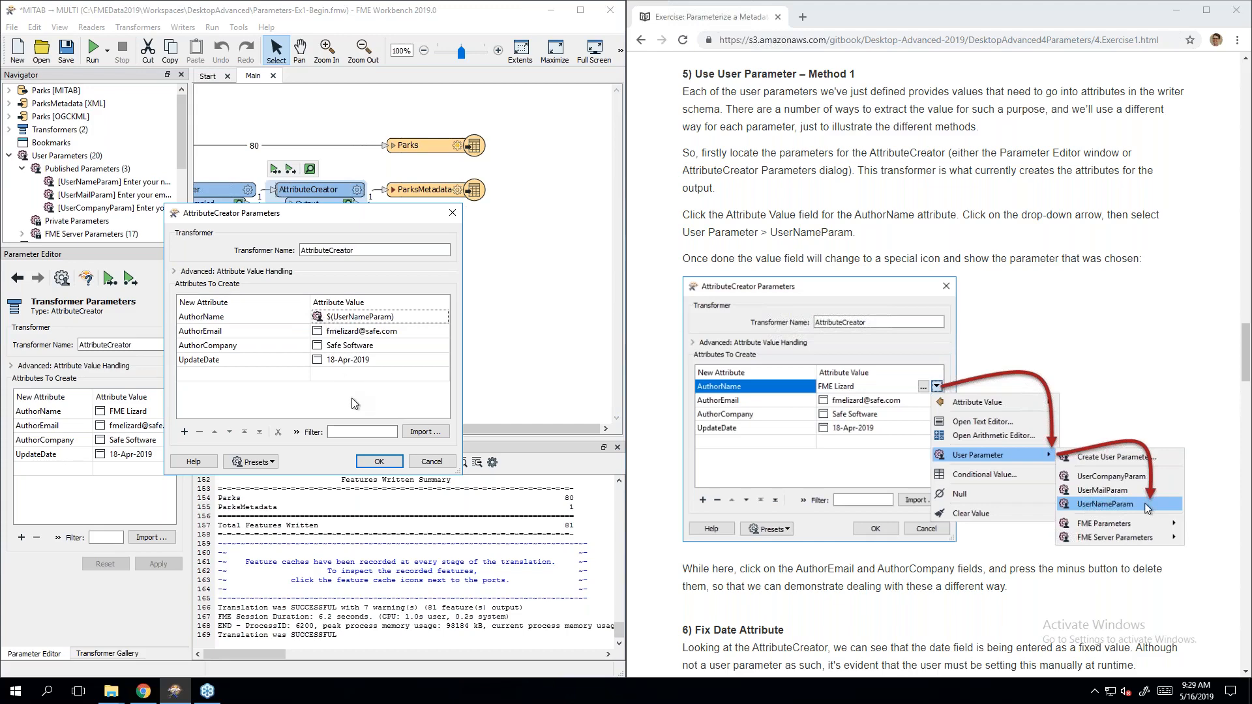
Step: Scroll further down the tutorial page in the browser
left_click(1171, 220)
scroll(1171, 248, "down", 2)
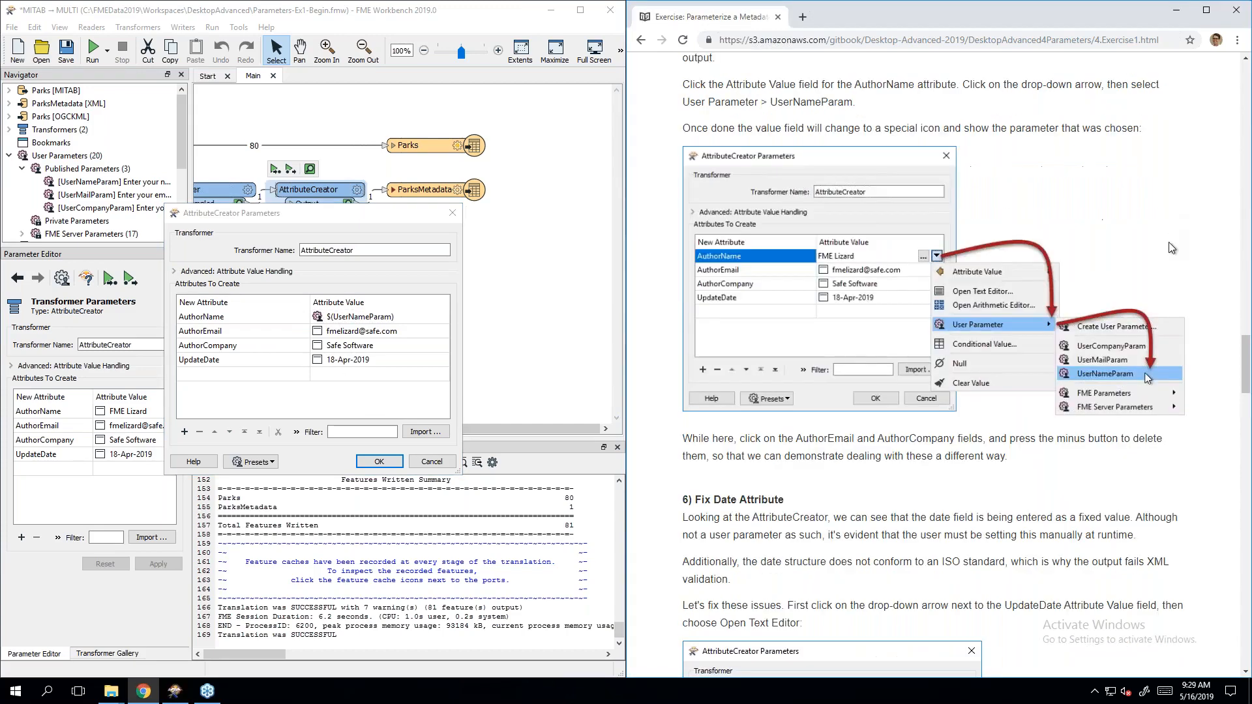
scroll(1171, 245, "down", 2)
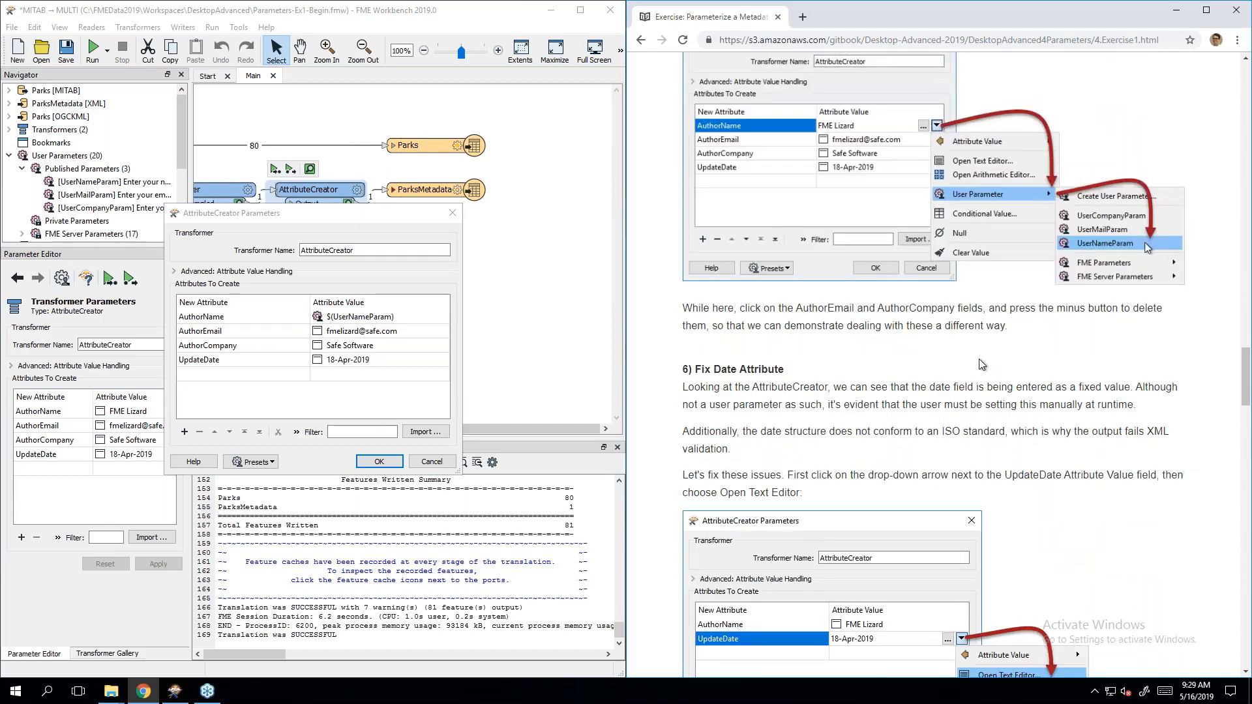
Step: Remove the AuthorEmail and AuthorCompany rows from the AttributeCreator
left_click(233, 334)
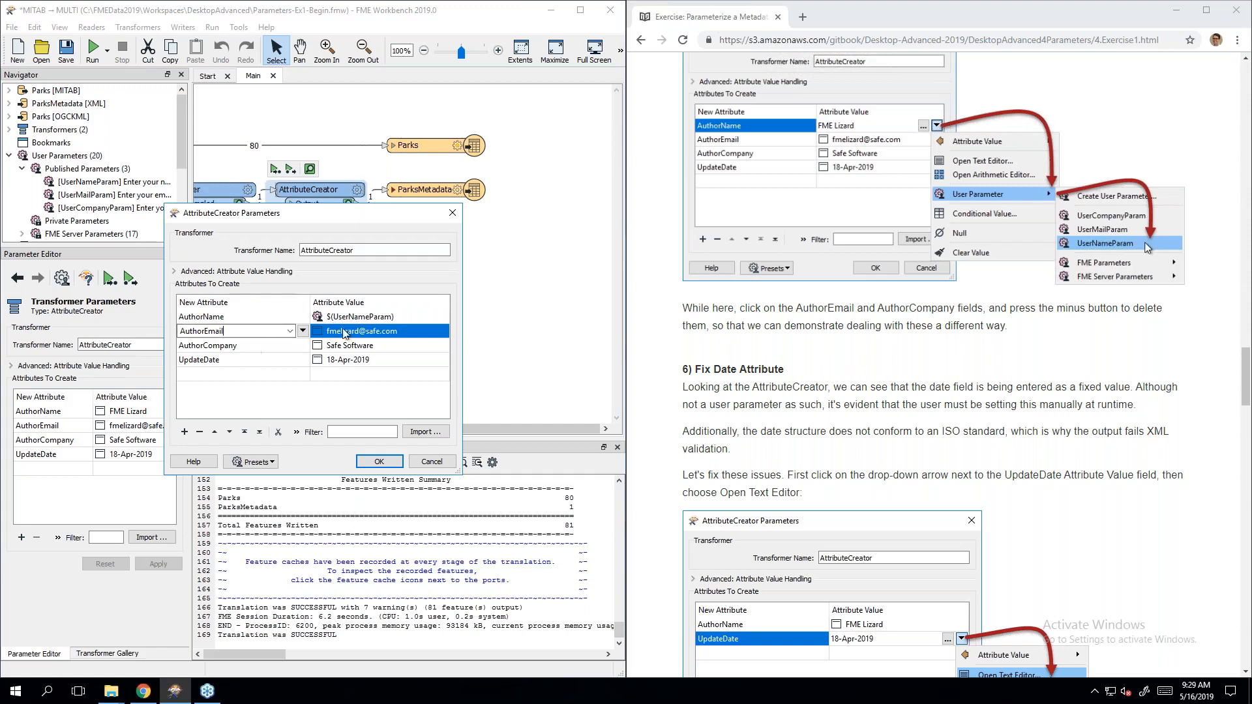
left_click(264, 345, "ctrl")
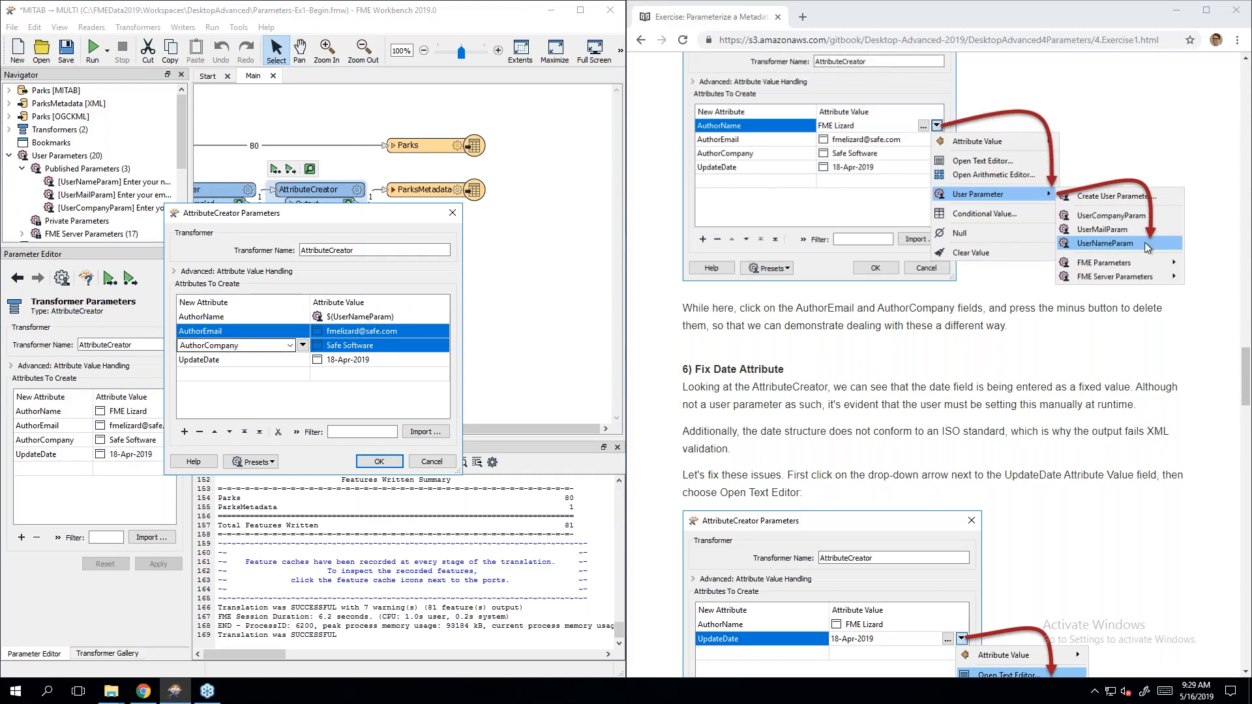
left_click(199, 433)
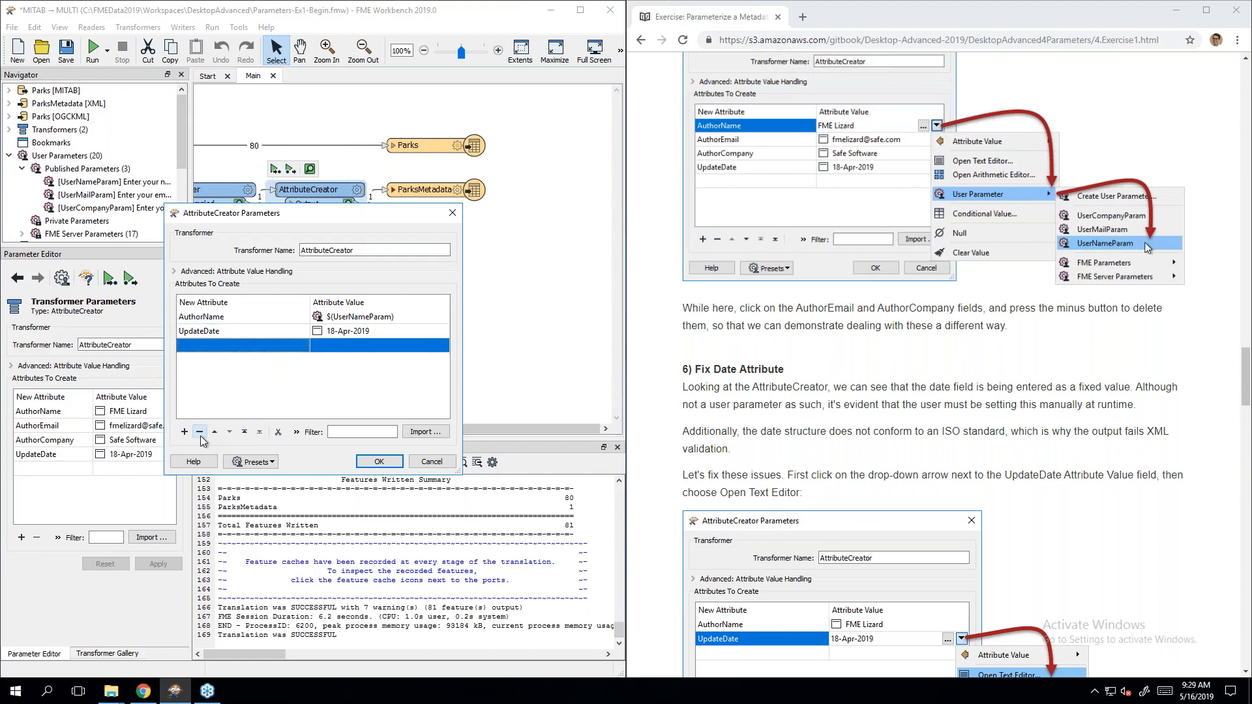
left_click(223, 399)
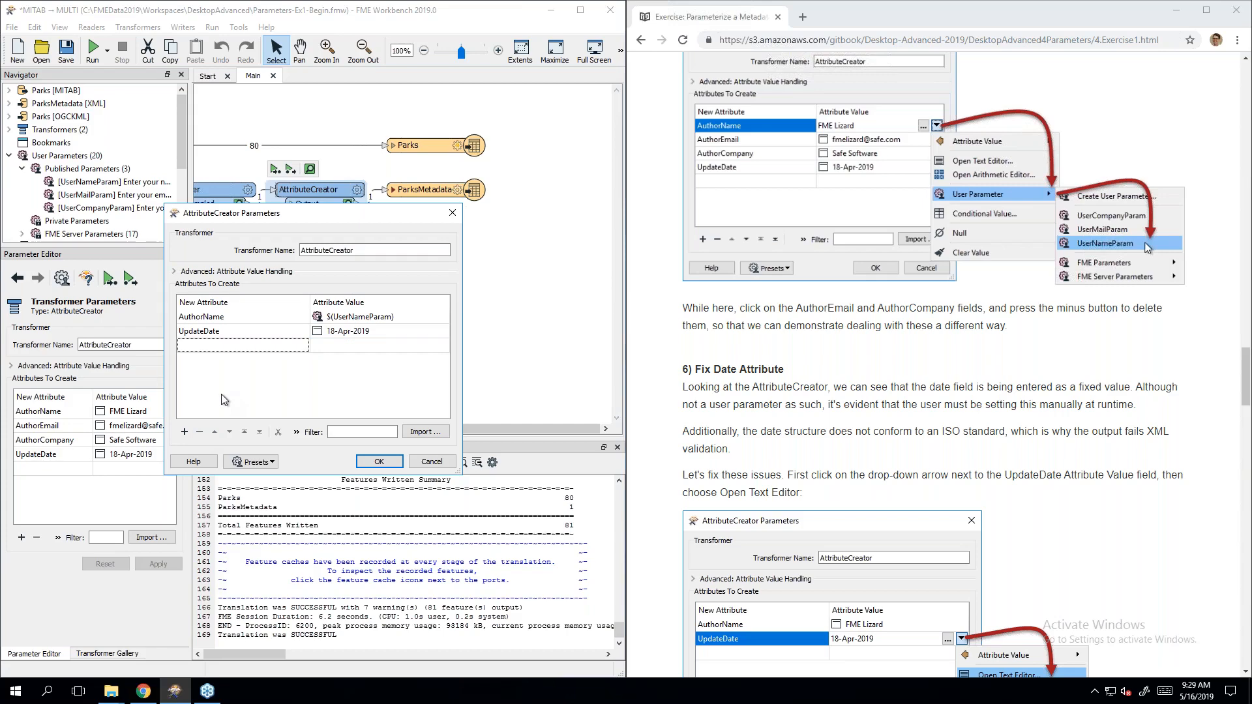
left_click(934, 380)
scroll(934, 380, "down", 4)
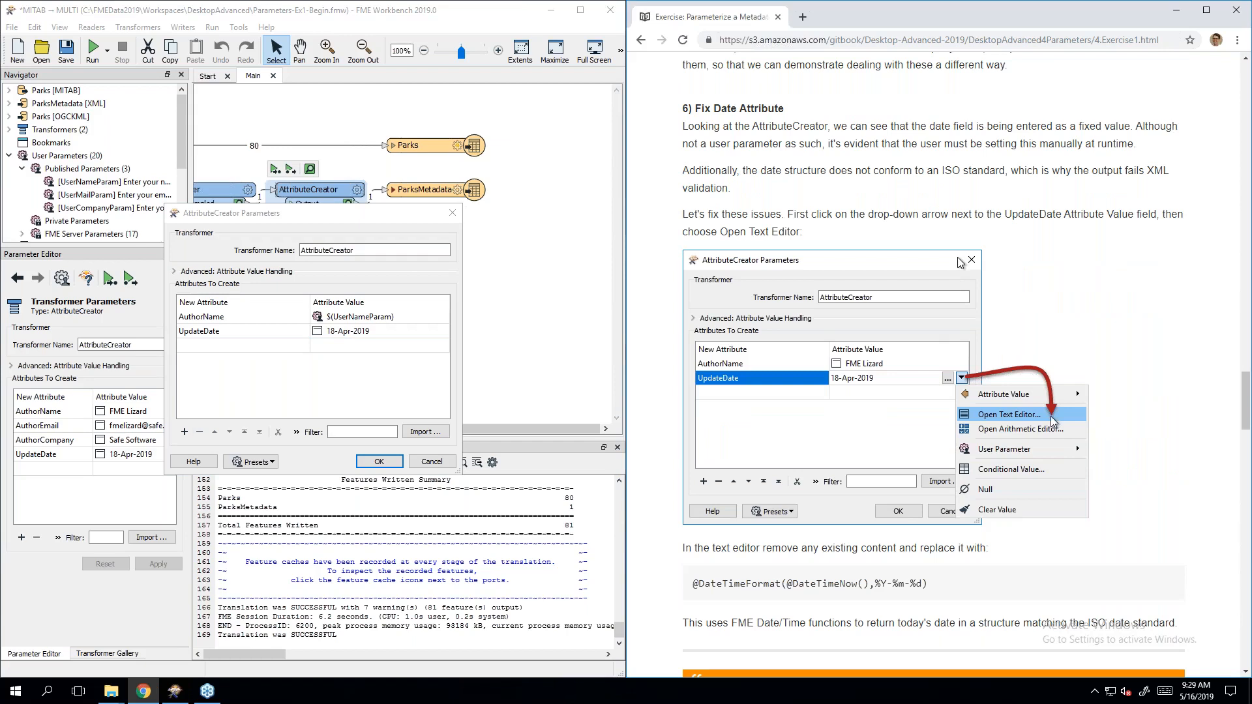
Step: Open the UpdateDate value in the text editor and delete the old 18-Apr-2019 date
left_click(392, 336)
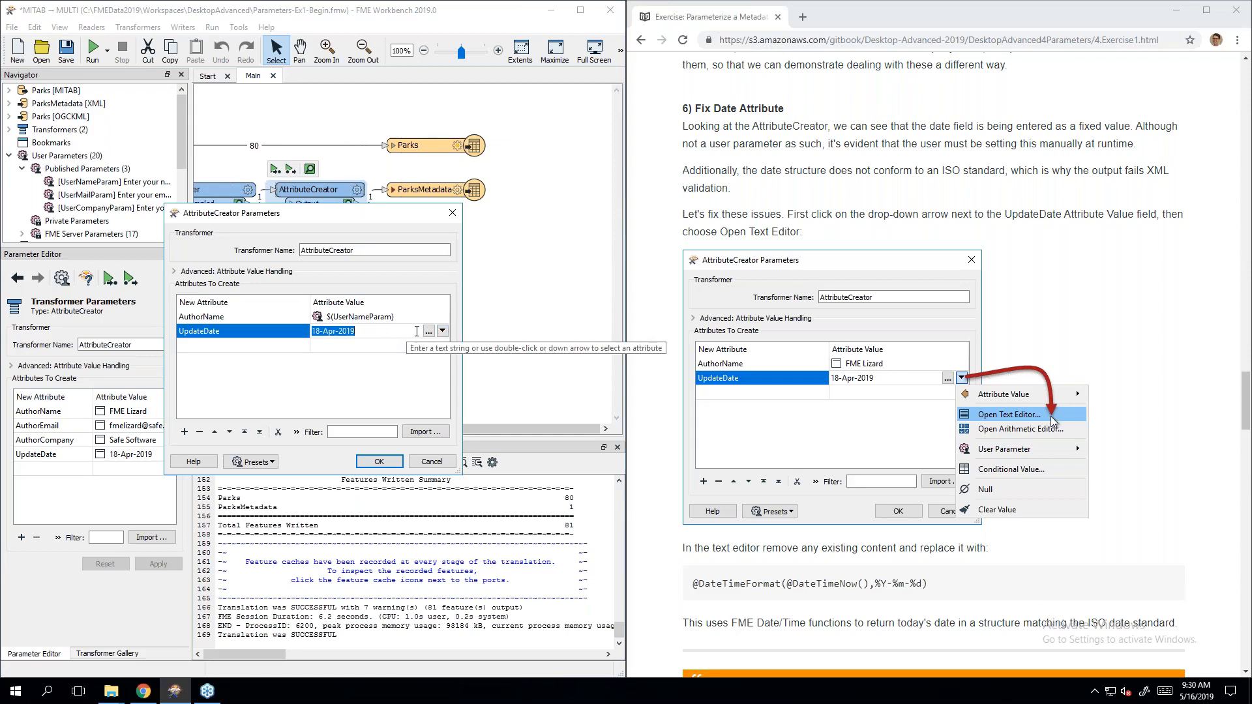
left_click(442, 331)
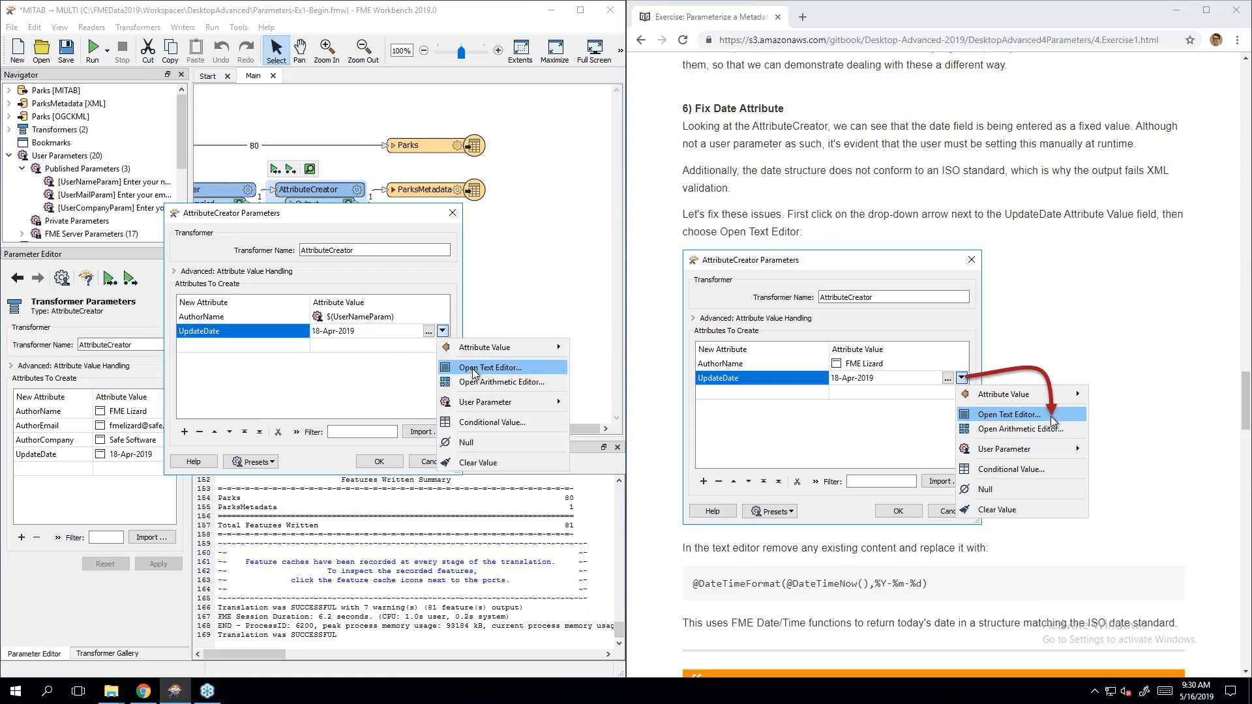
left_click(536, 370)
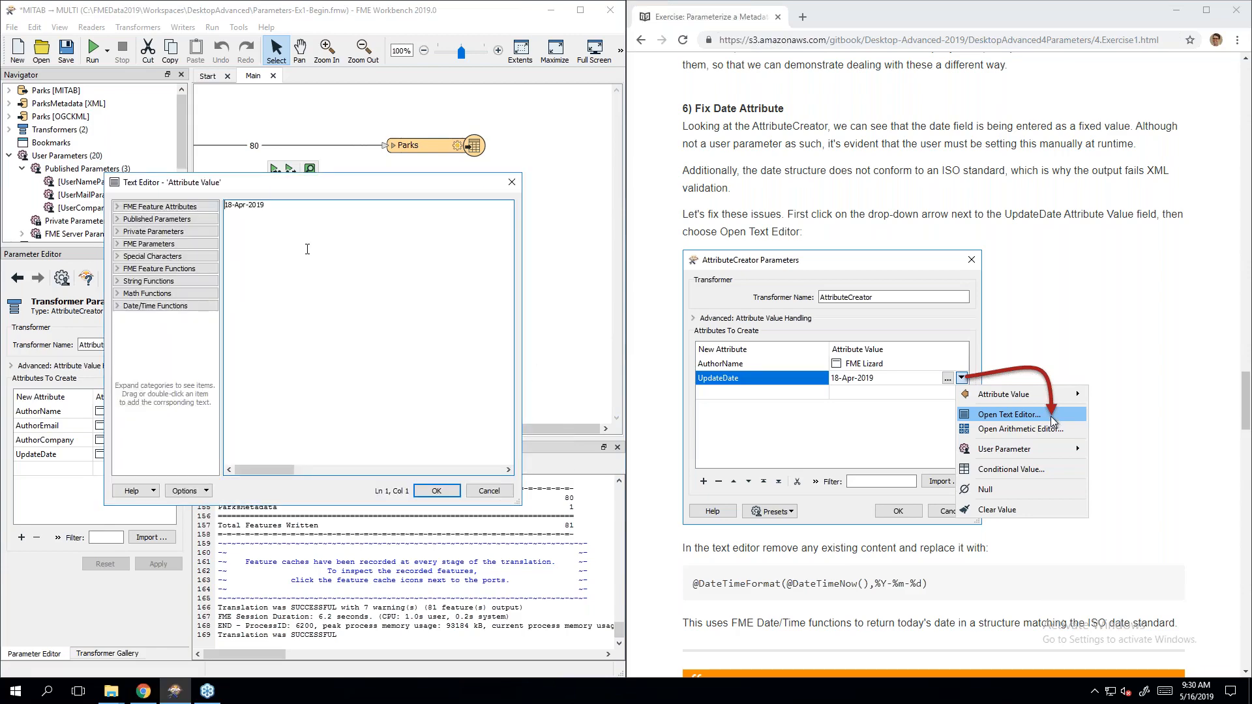
scroll(873, 398, "down", 3)
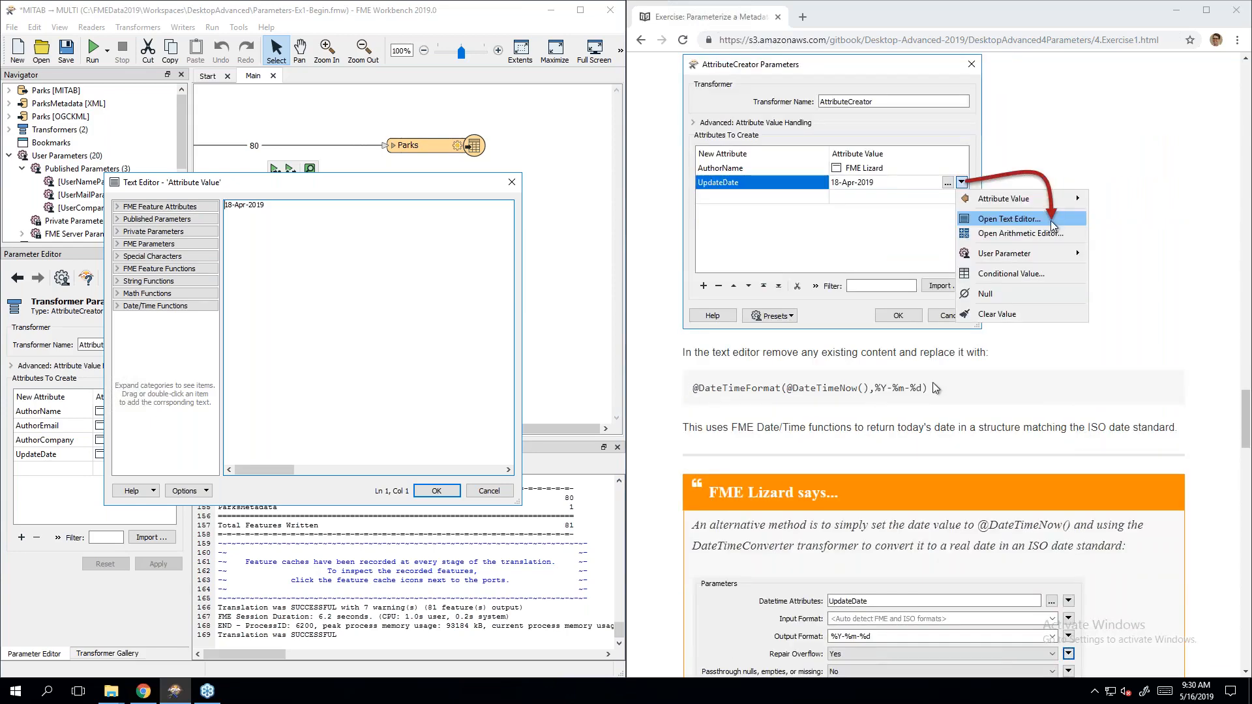
double_click(369, 247)
left_click(369, 247)
key("shift+Home")
key("Delete")
left_click(120, 307)
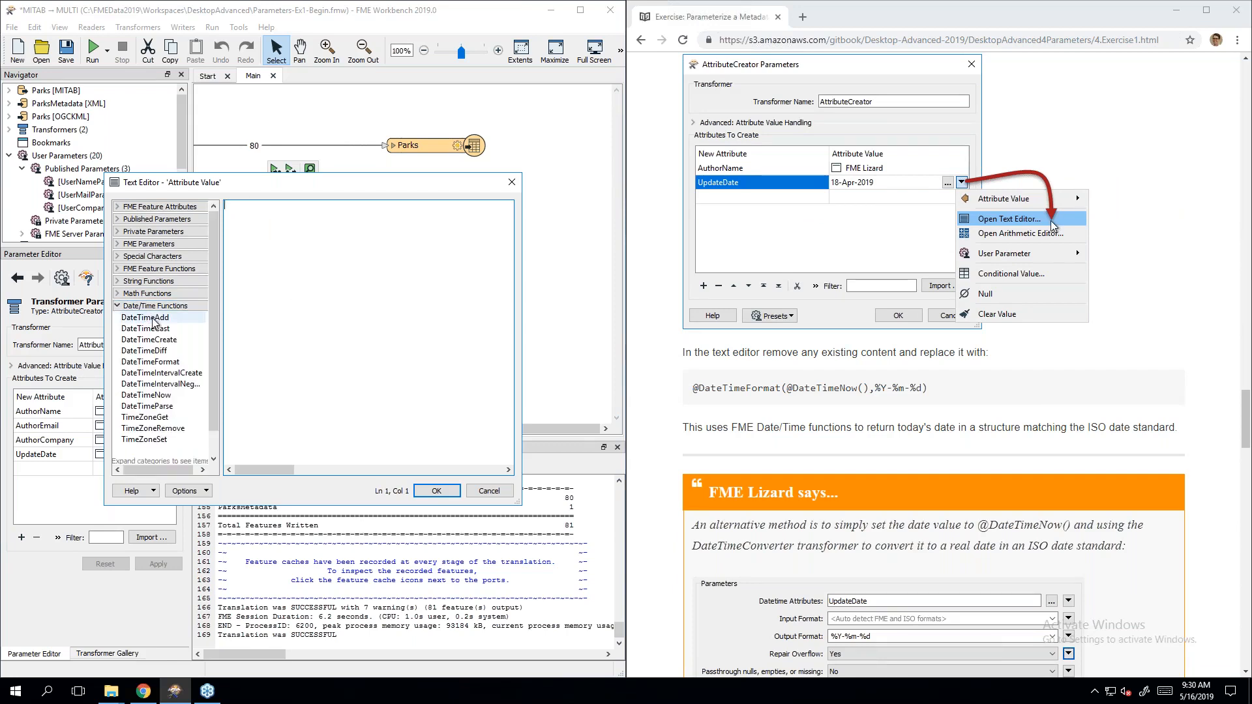
double_click(178, 362)
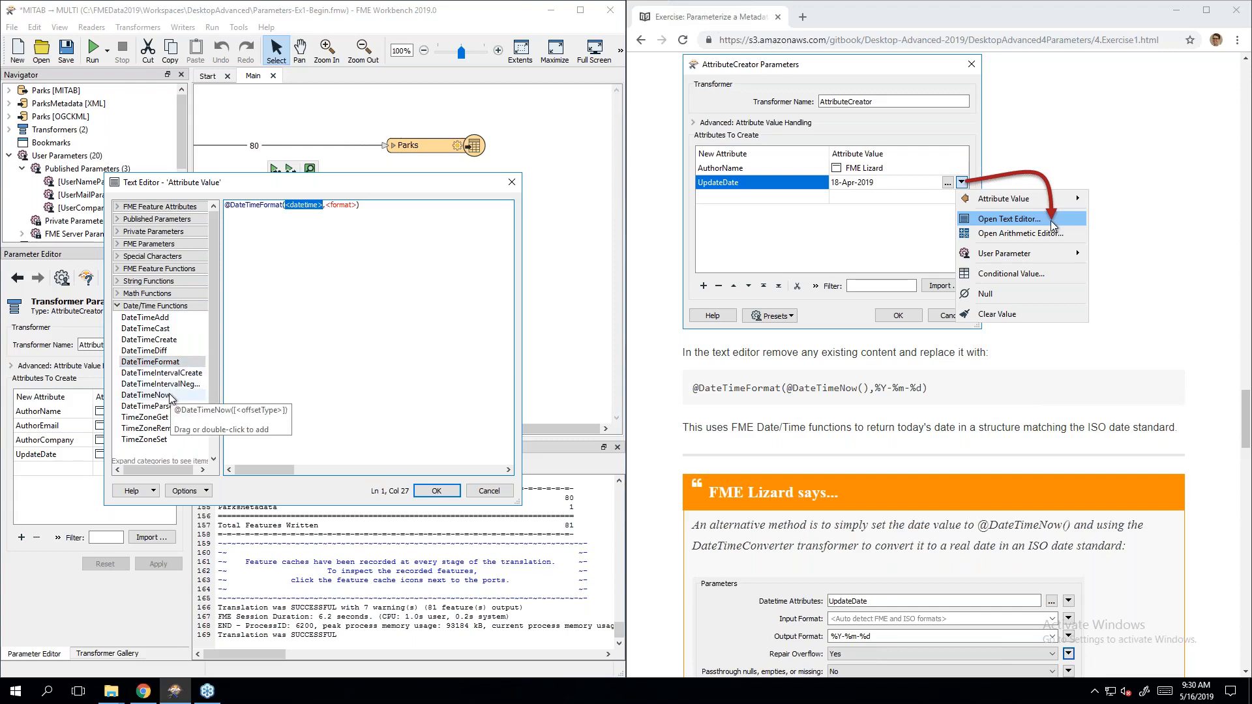
left_click_drag(171, 397, 310, 206)
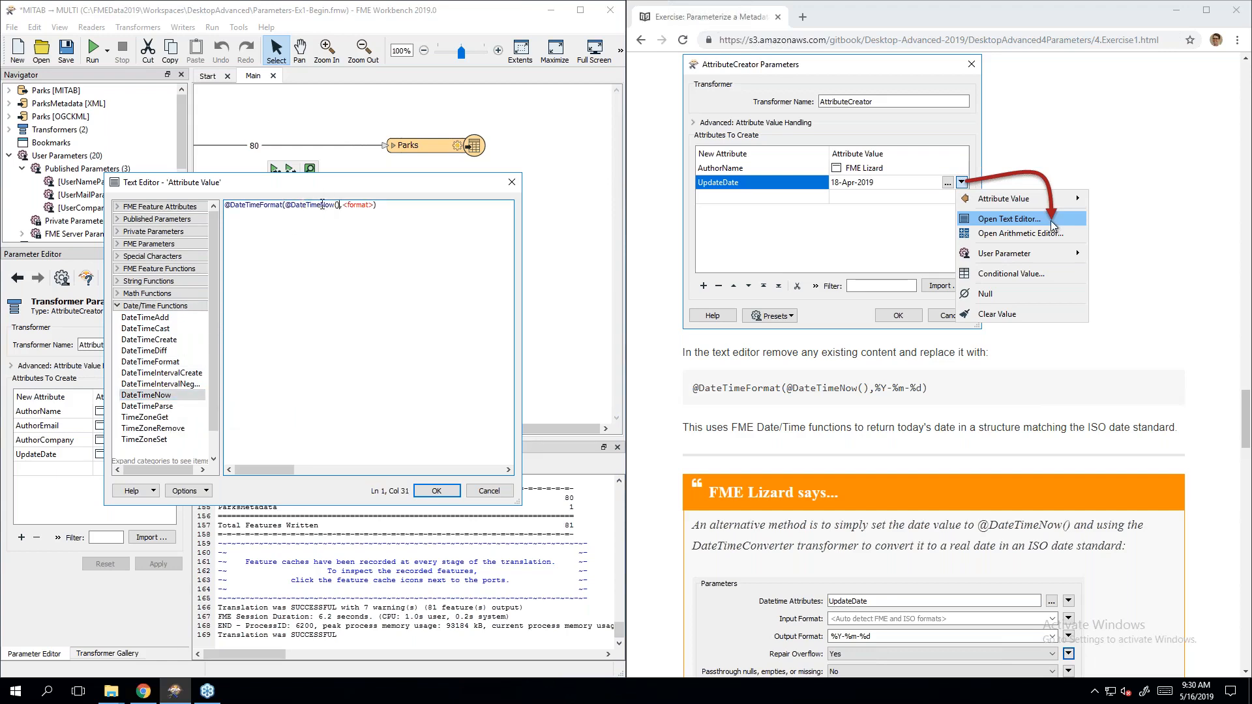
left_click_drag(344, 206, 374, 206)
type("%Y-%m-%d")
left_click(437, 491)
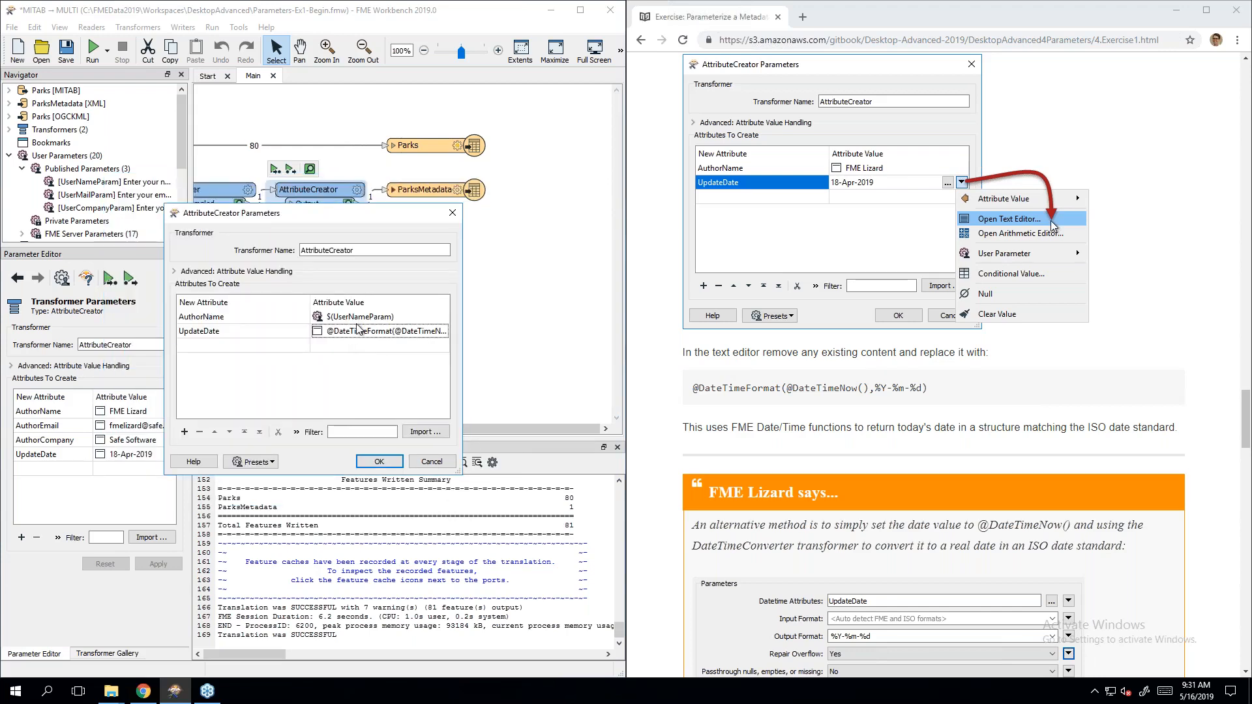
Step: Check the tutorial, then apply the AttributeCreator settings with AuthorName and UpdateDate only
left_click(1051, 425)
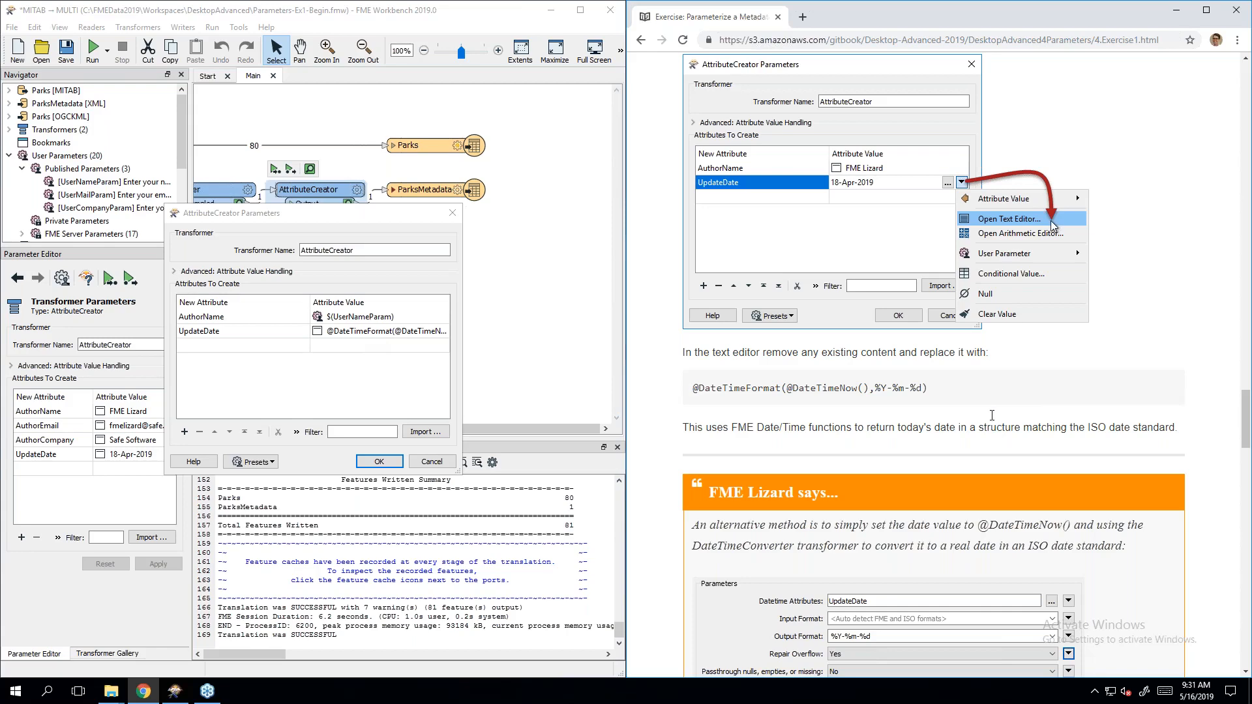
scroll(992, 416, "down", 5)
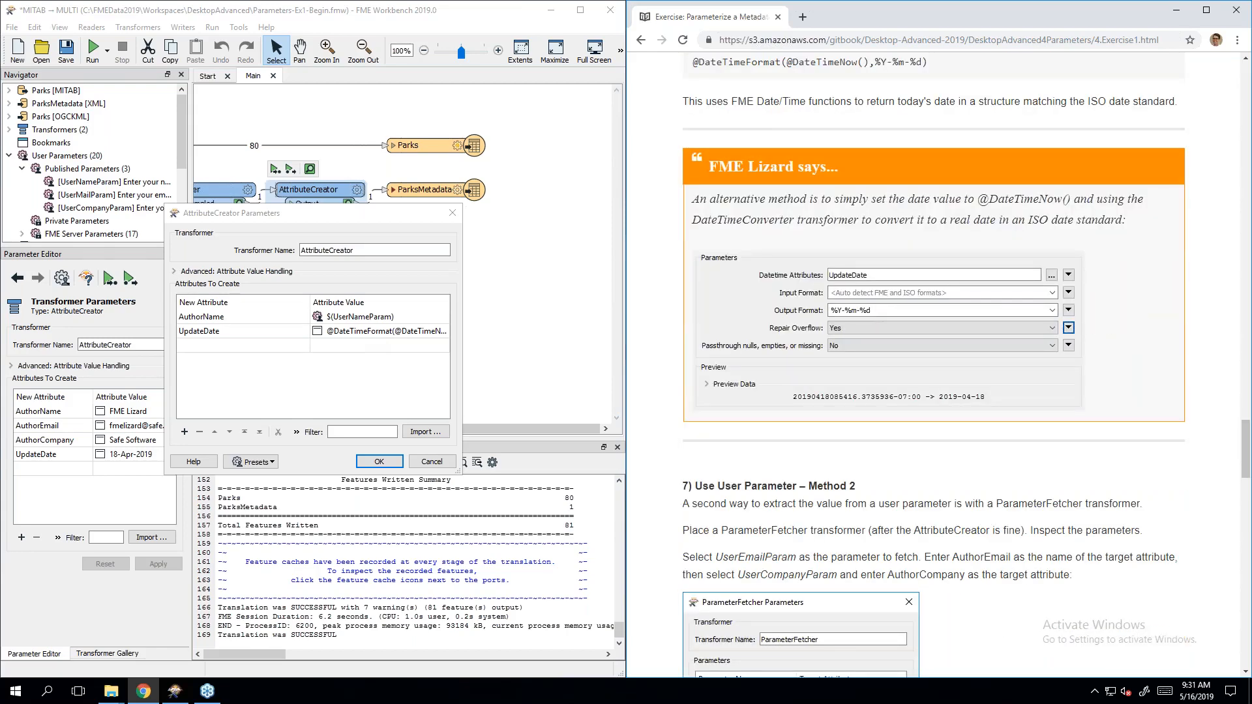
scroll(965, 334, "down", 1)
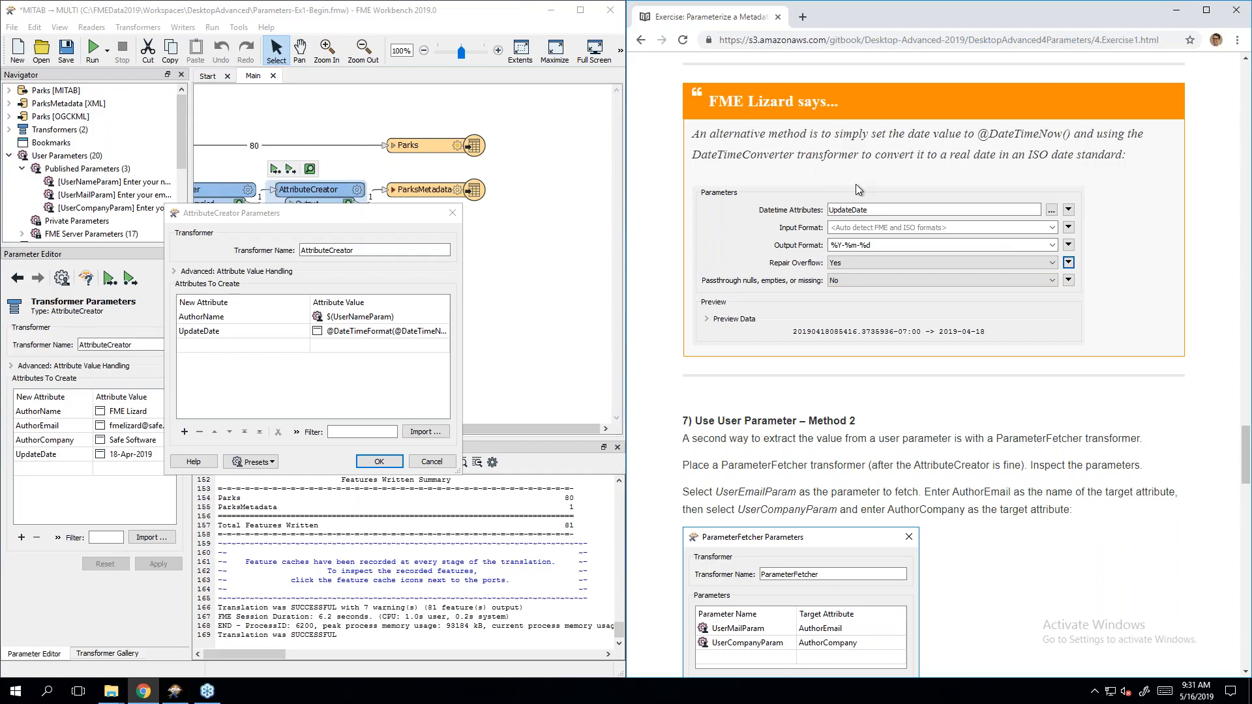
scroll(882, 299, "down", 4)
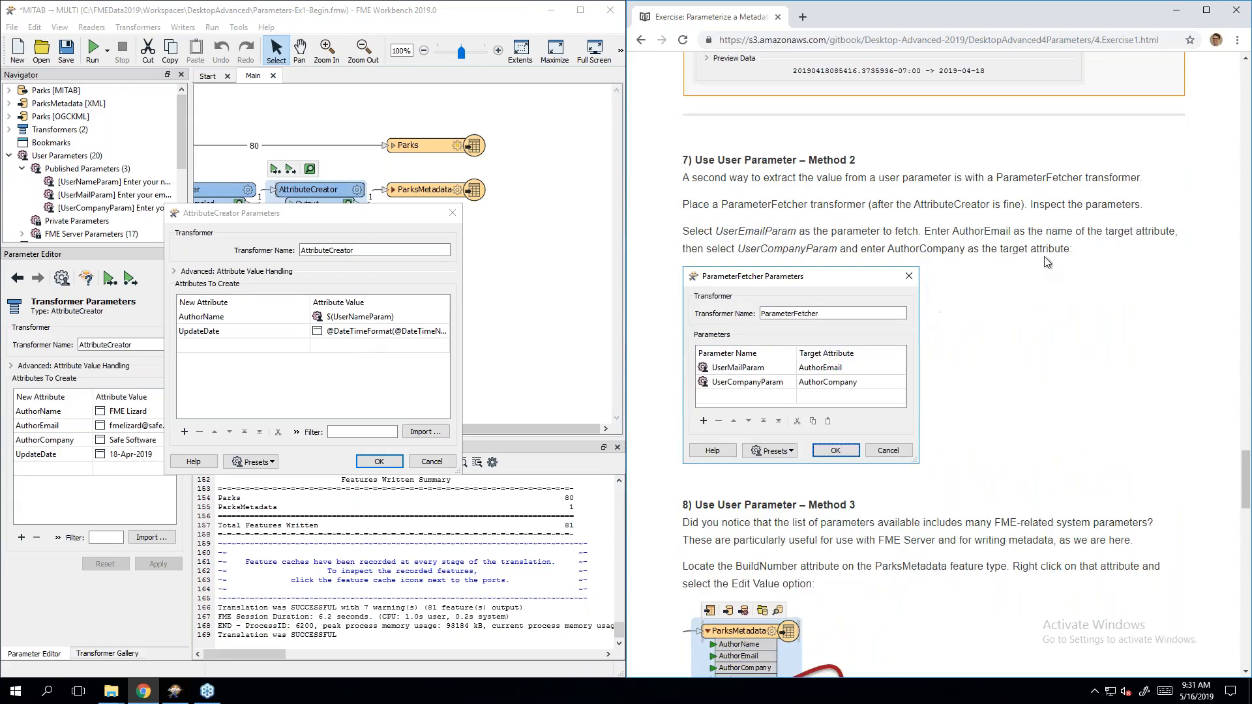
scroll(1047, 263, "down", 1)
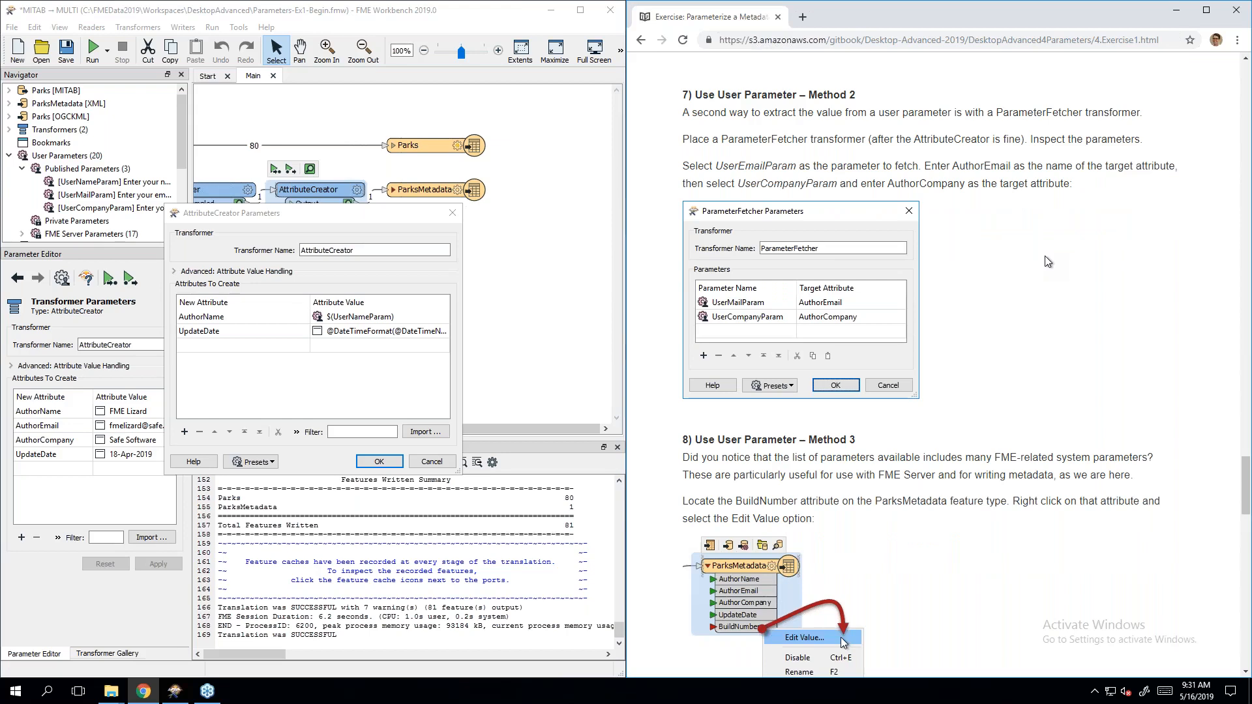
left_click(333, 394)
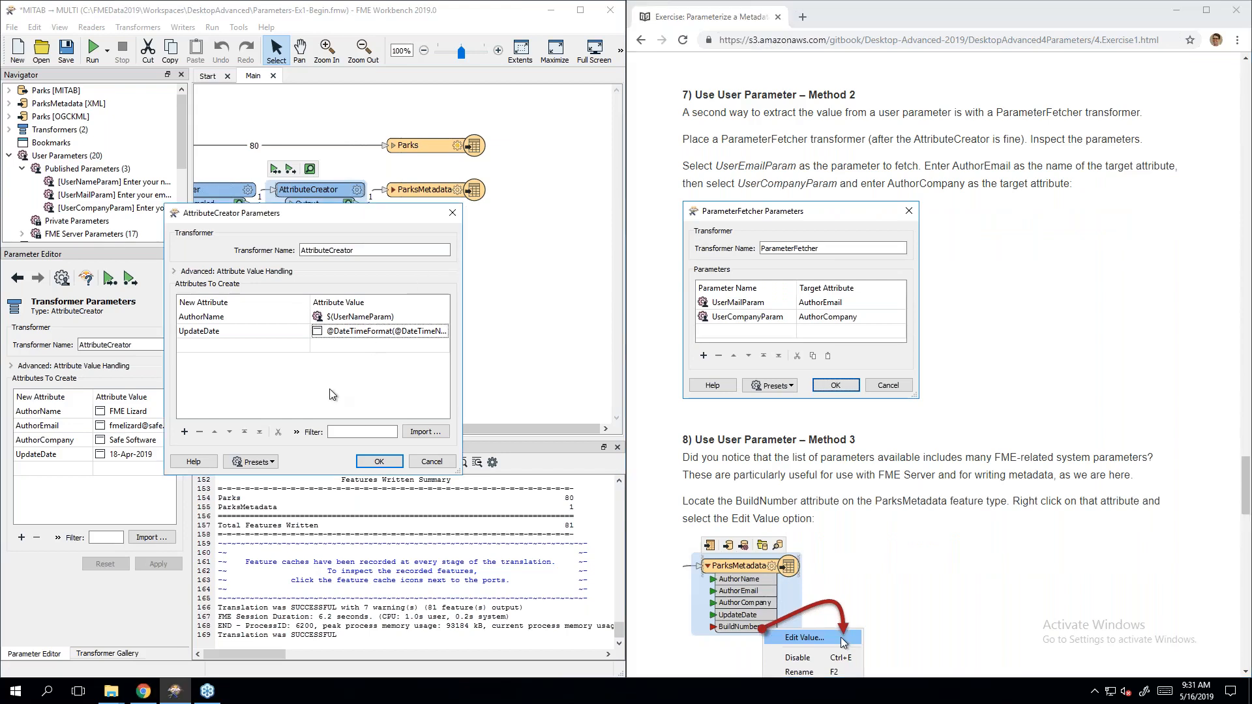
left_click(367, 462)
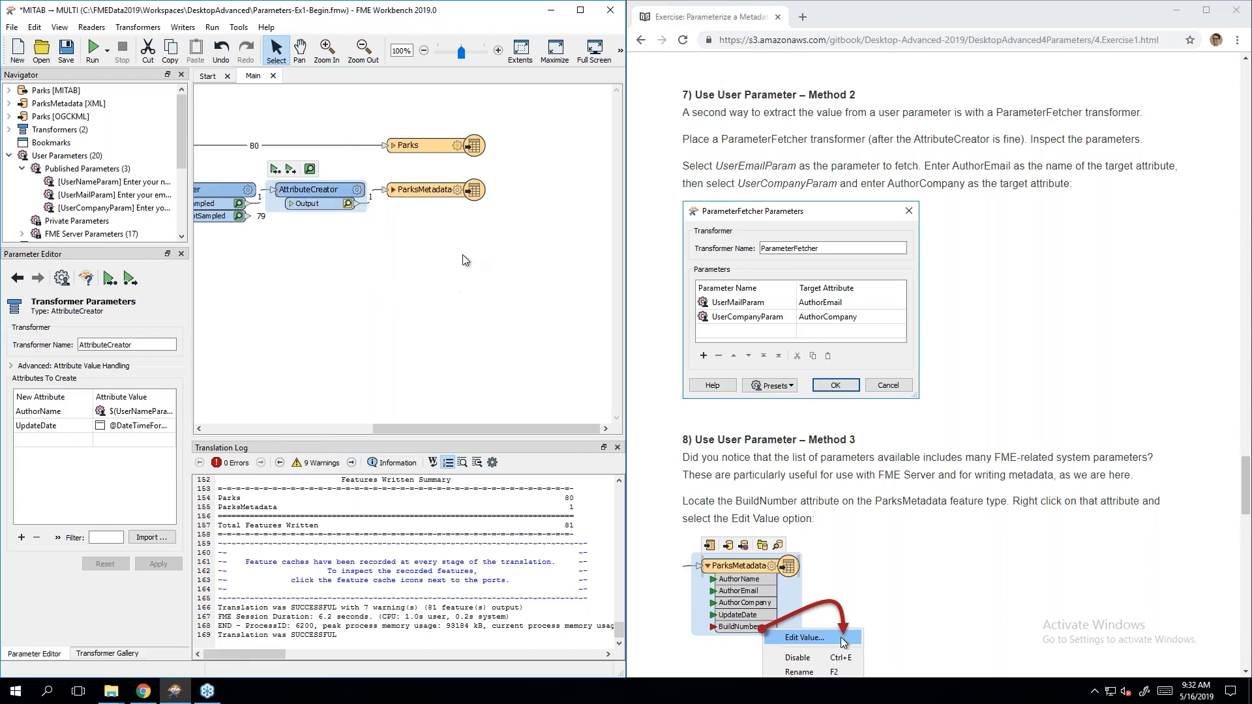
Step: Move the ParksMetadata and Parks writers further right to make room
left_click_drag(424, 190, 550, 189)
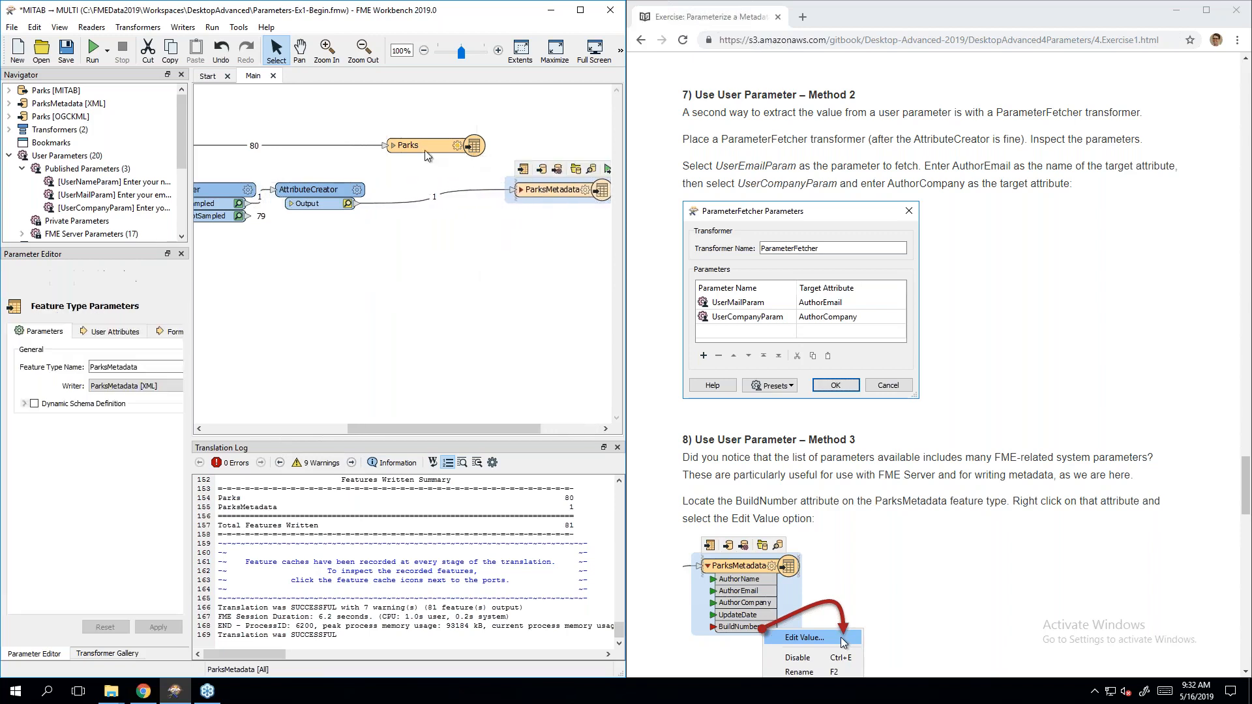
left_click_drag(424, 150, 547, 148)
left_click(418, 297)
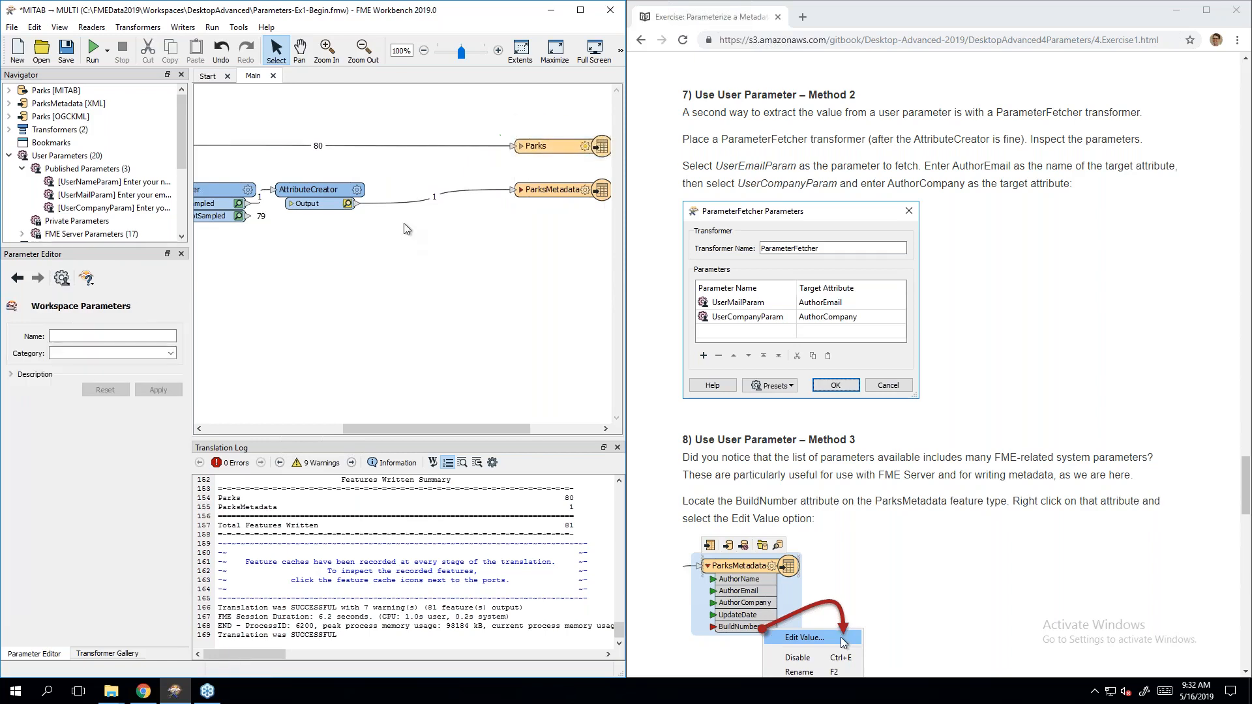
Step: Add a ParameterFetcher on the AttributeCreator-to-ParksMetadata connection via Quick Add 'paramet'
left_click(405, 202)
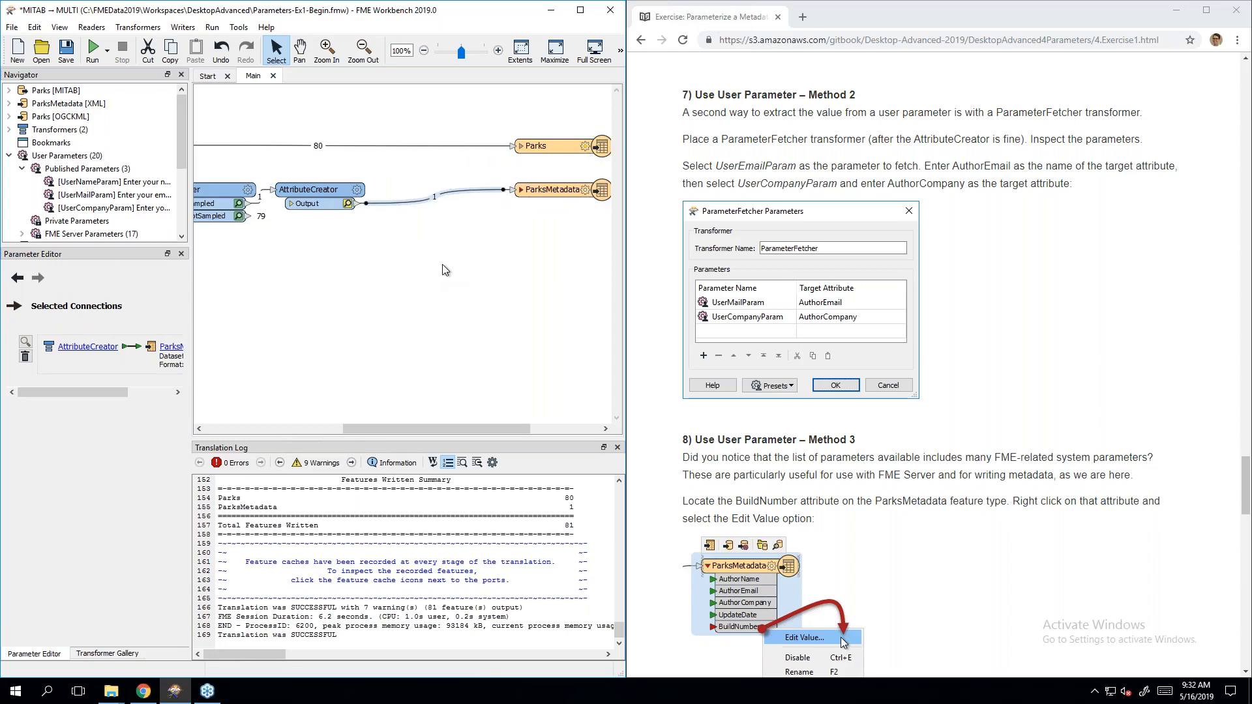
type("pa")
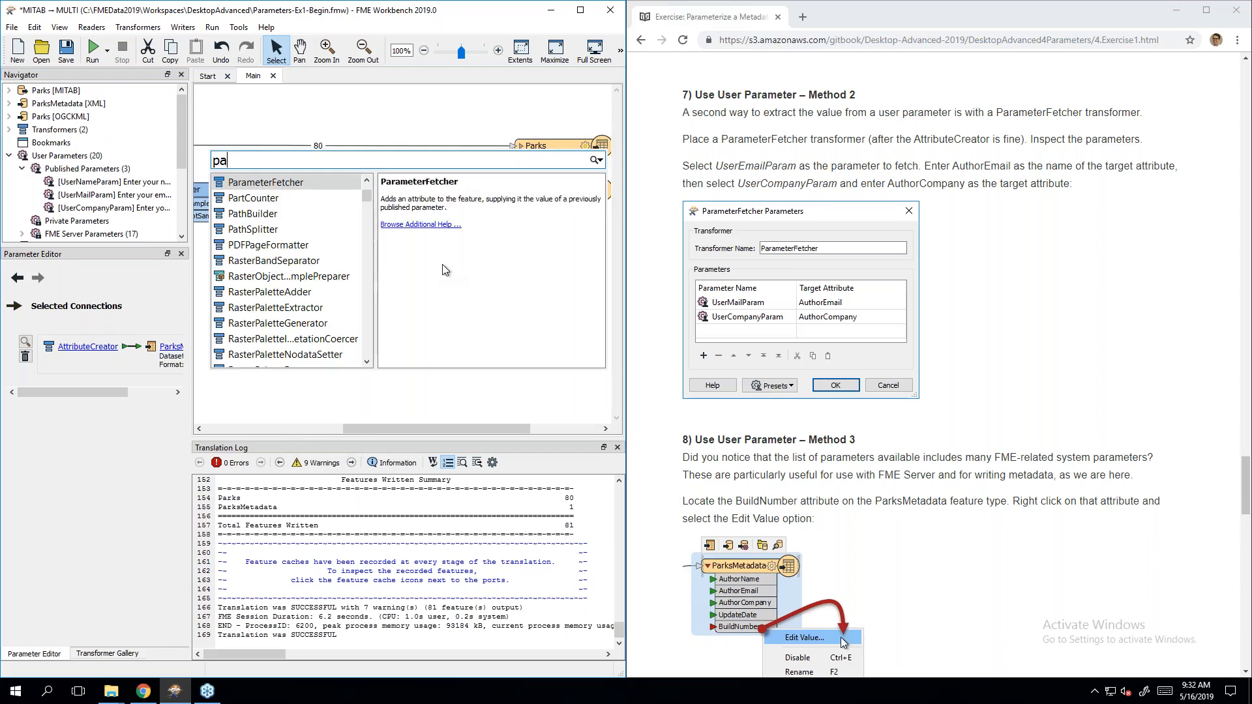
type("ramet")
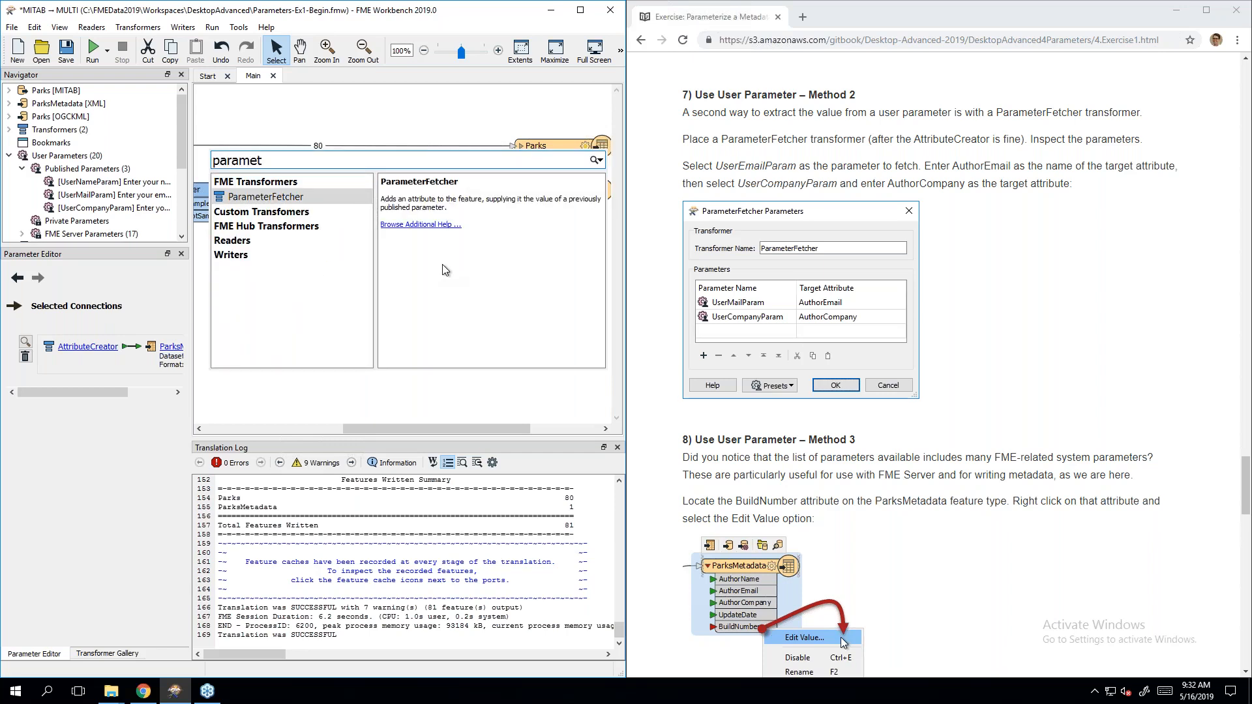
key("Return")
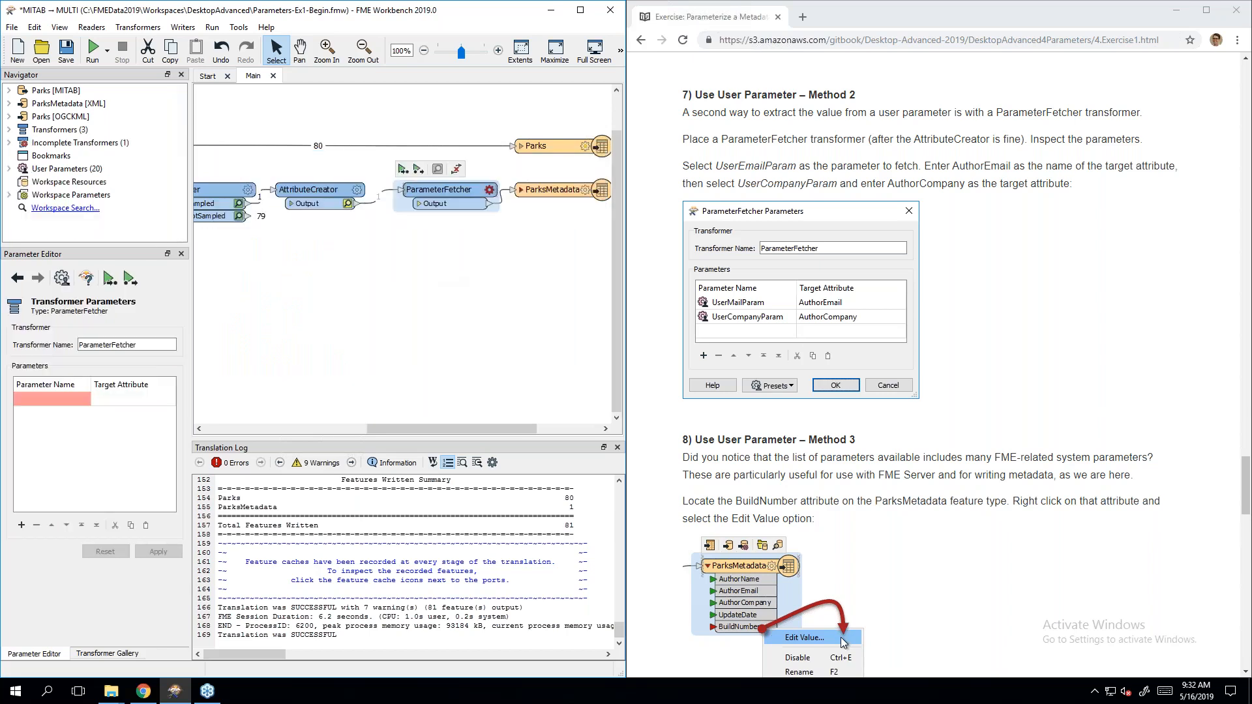
left_click_drag(443, 191, 438, 189)
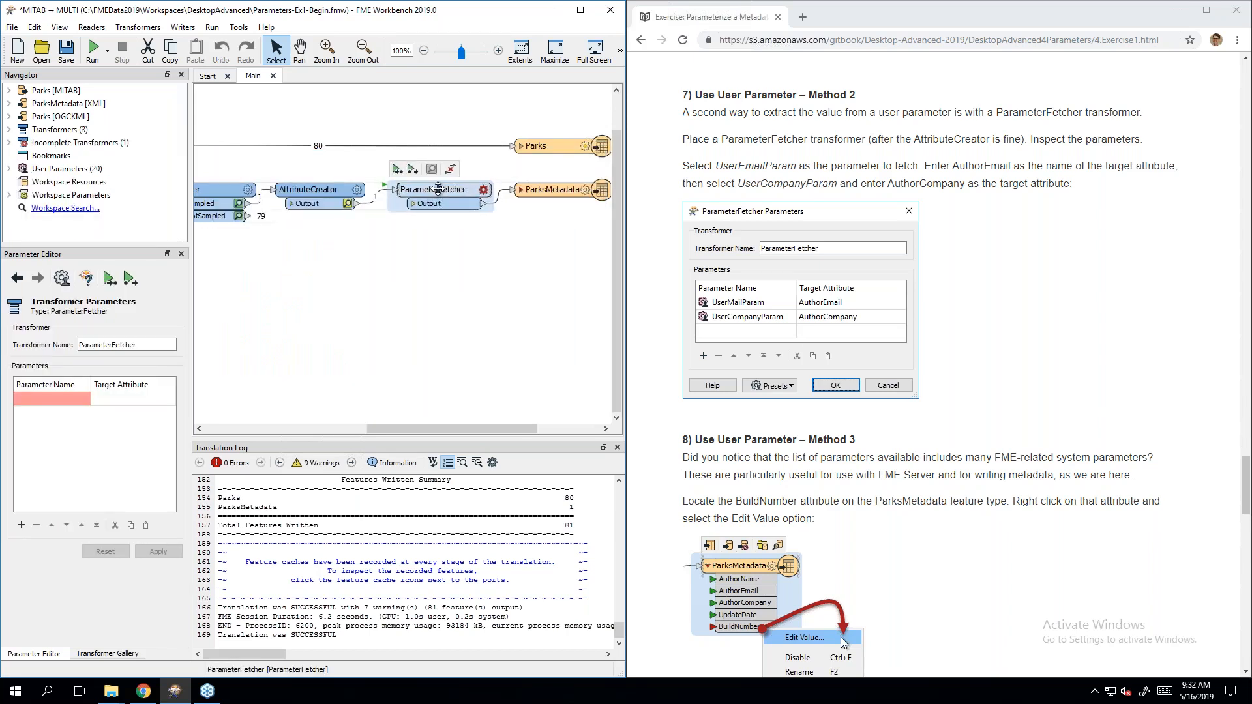
left_click(528, 191)
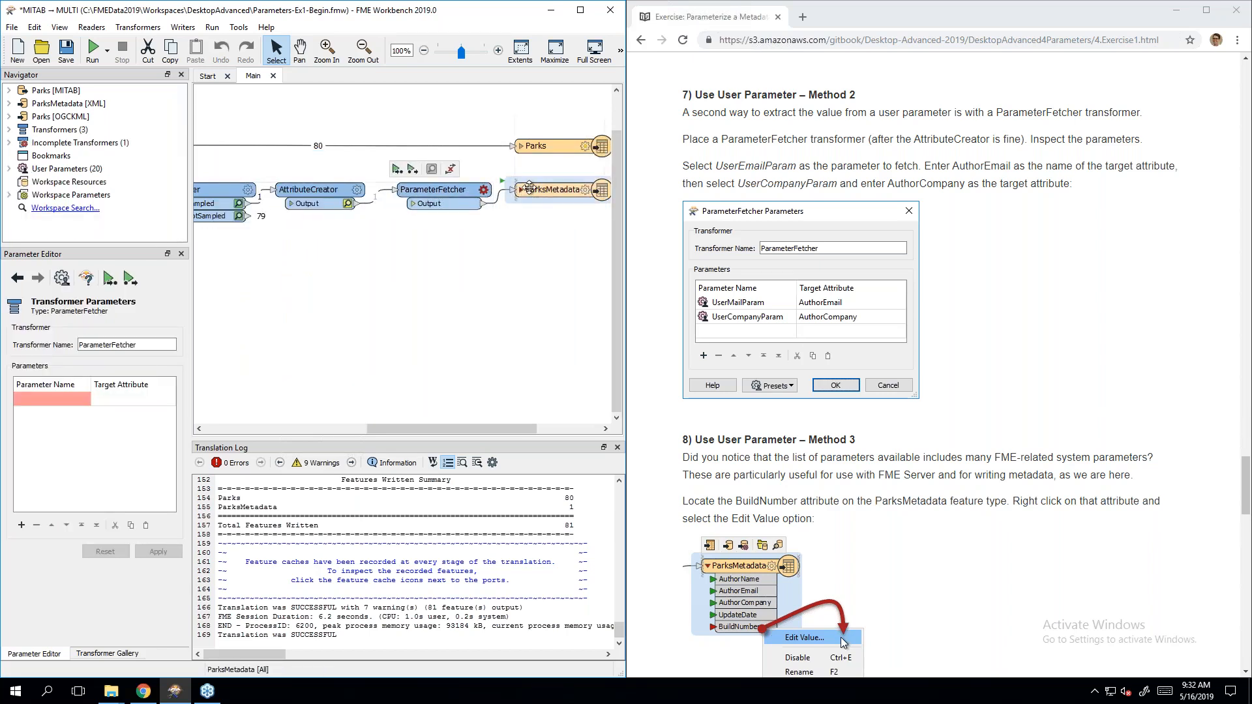
left_click(500, 263)
Step: In the ParameterFetcher, fetch UserMailParam into the AuthorEmail attribute
left_click(451, 191)
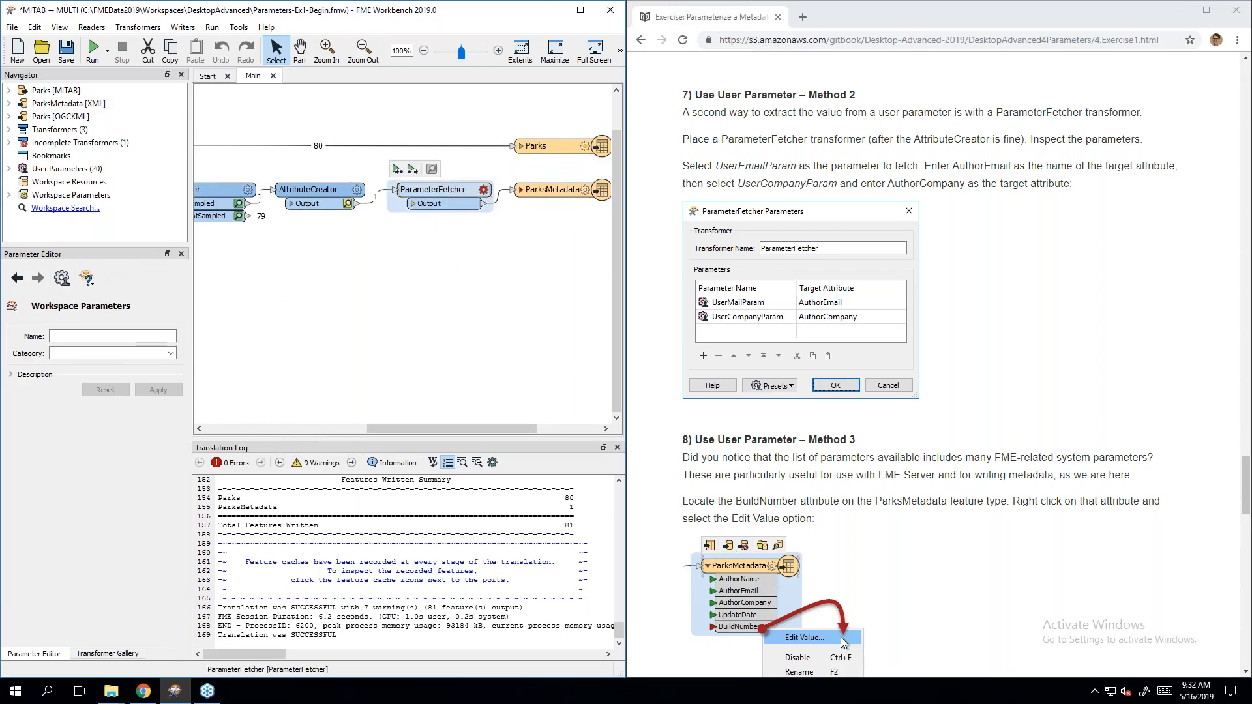
double_click(451, 191)
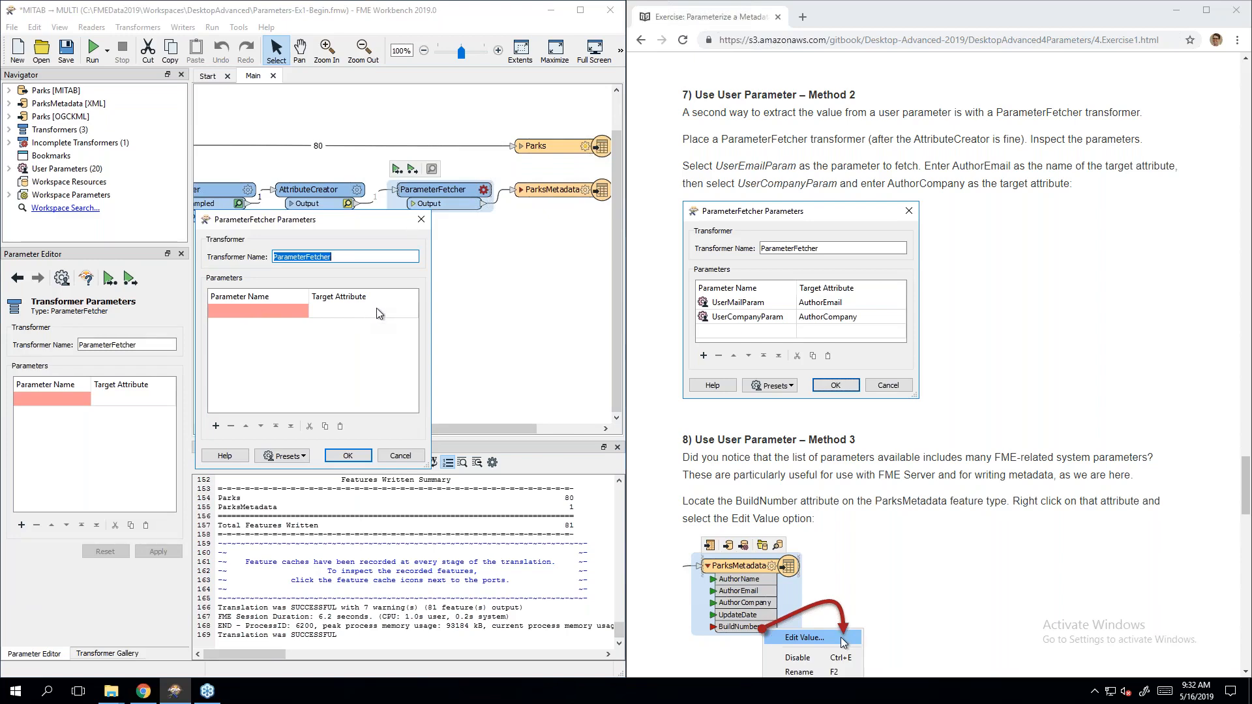
left_click(275, 310)
left_click(276, 310)
left_click(304, 313)
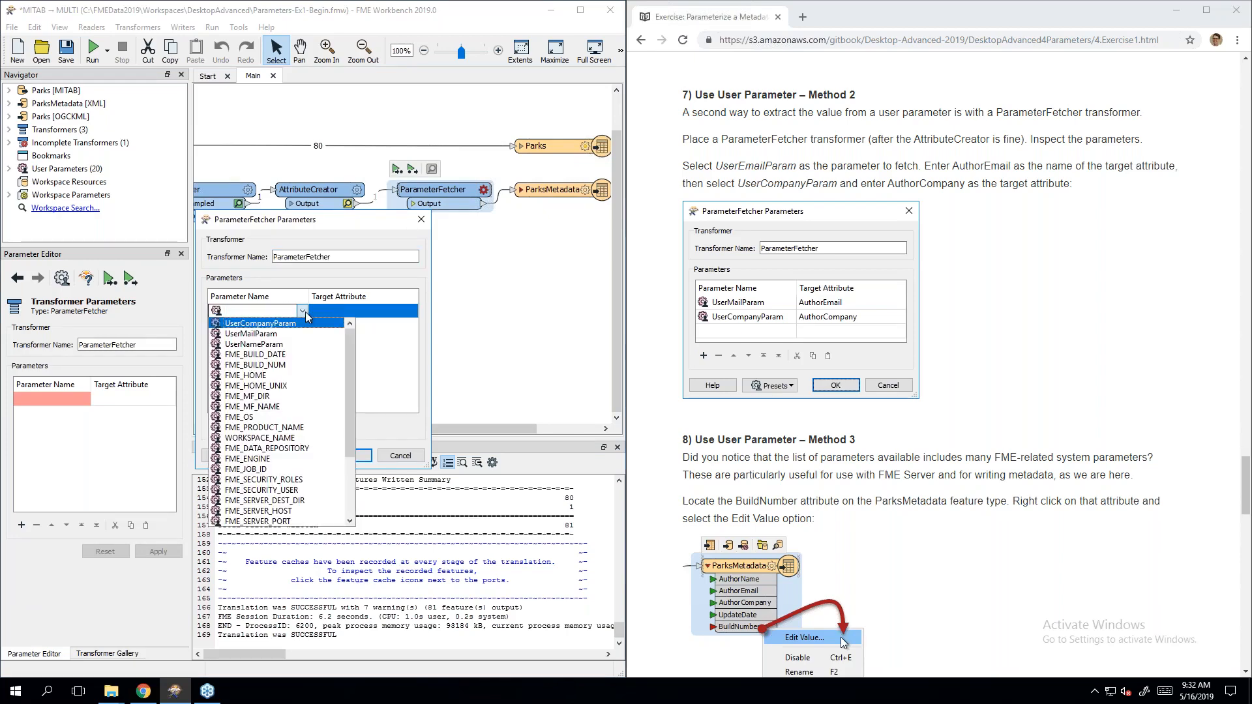
left_click(270, 335)
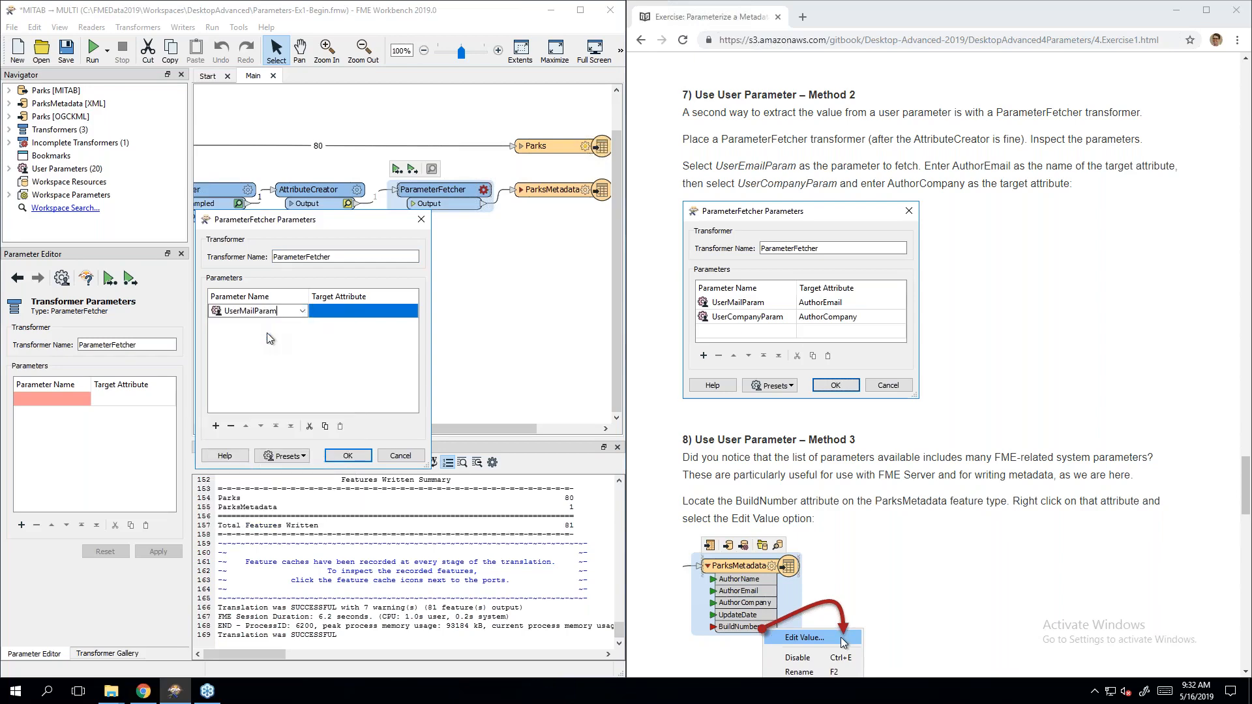
left_click(339, 312)
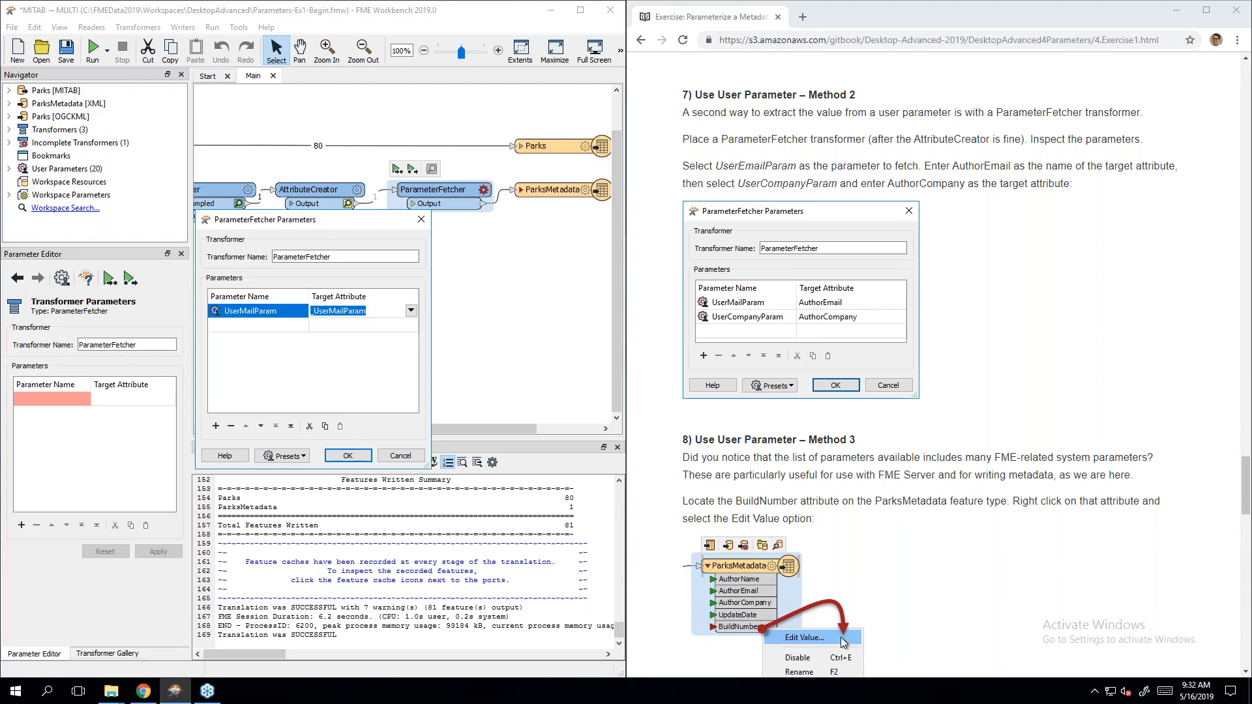
type("AuthorEmail")
Step: Add a second row fetching UserCompanyParam into AuthorCompany and apply the settings
left_click(272, 326)
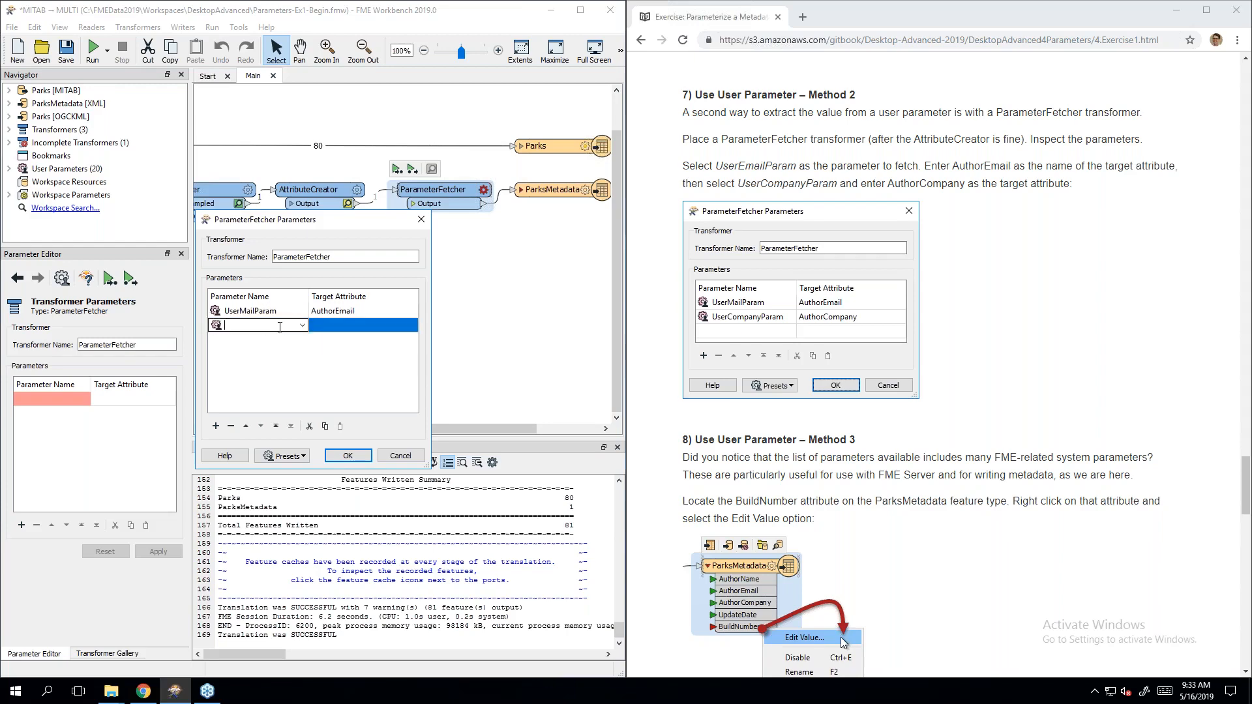
left_click(302, 325)
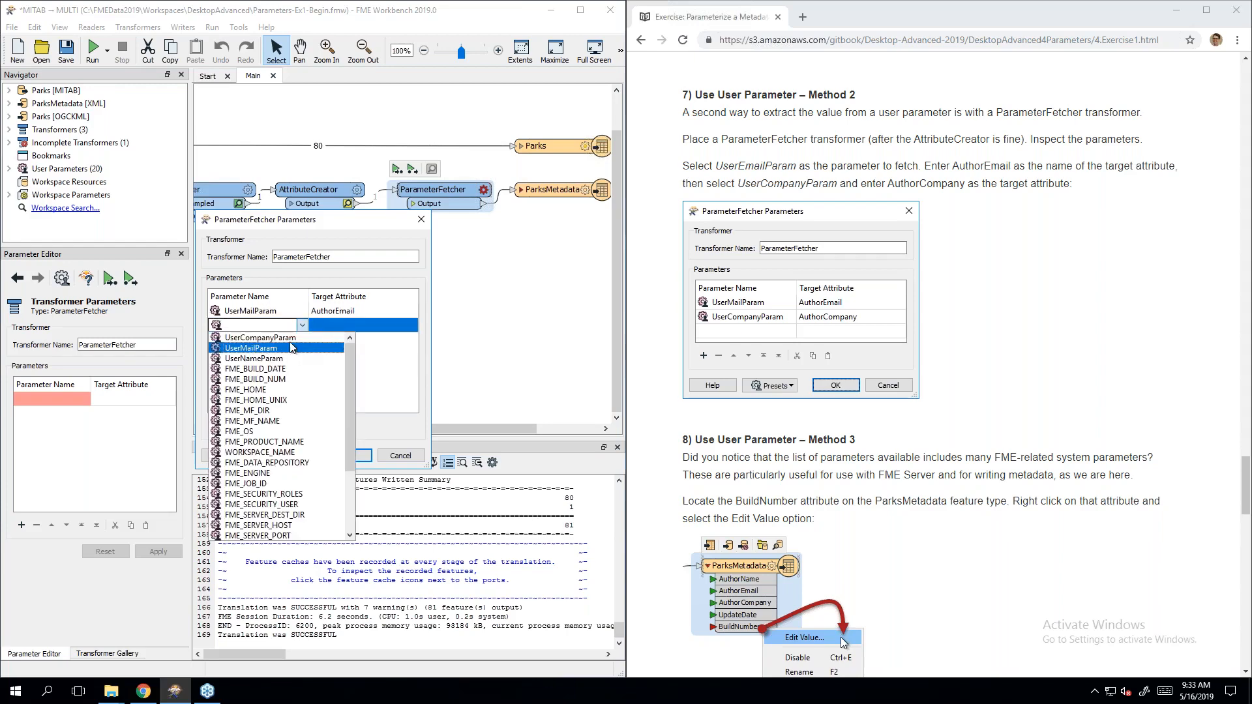
left_click(291, 338)
left_click(350, 325)
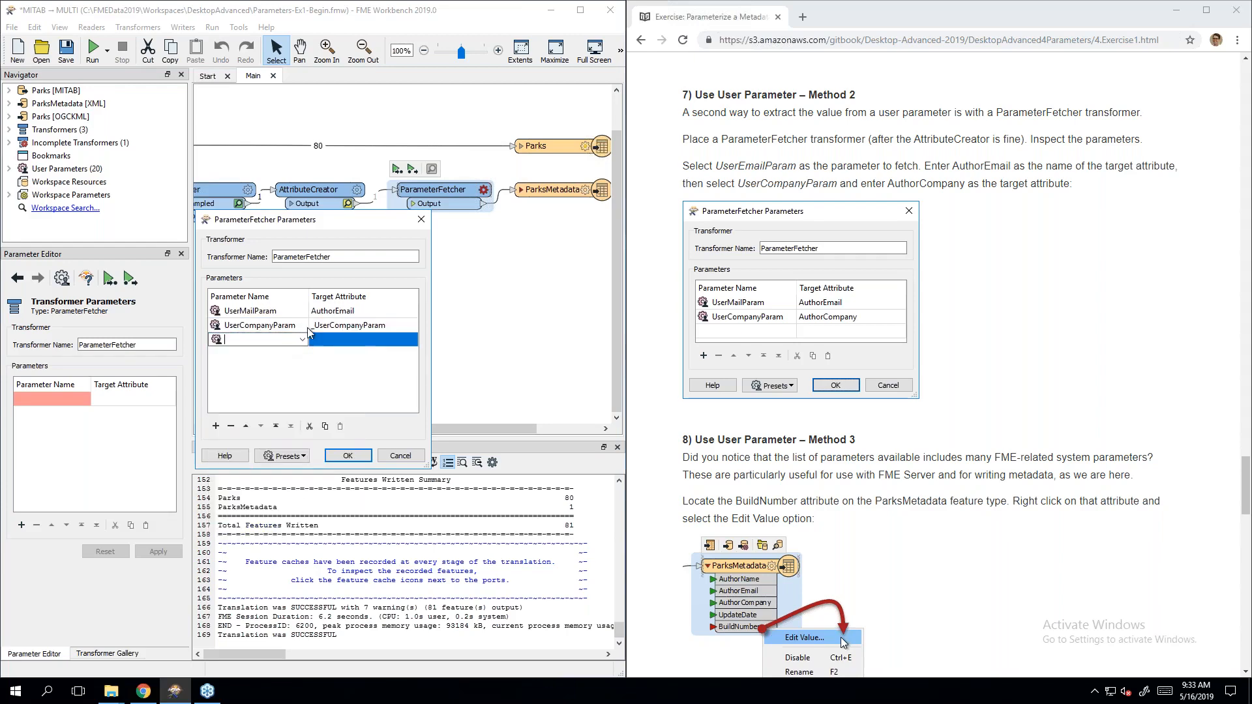
type("A")
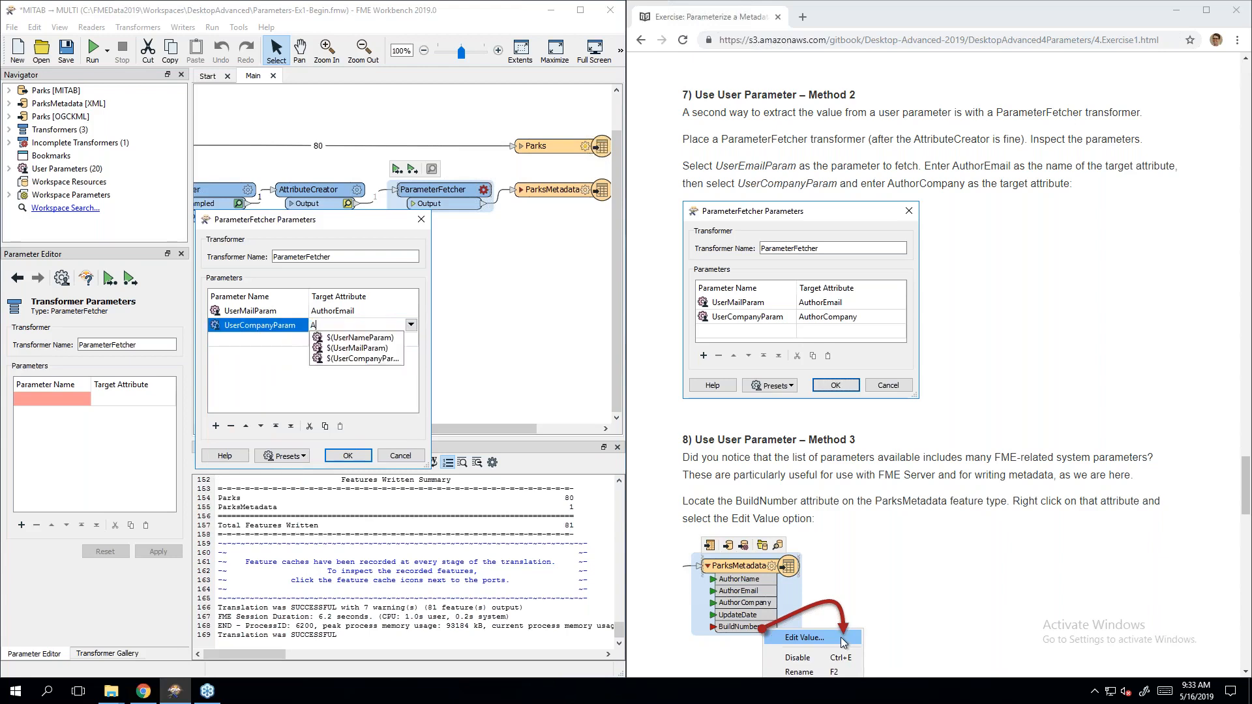
type("uthorCom")
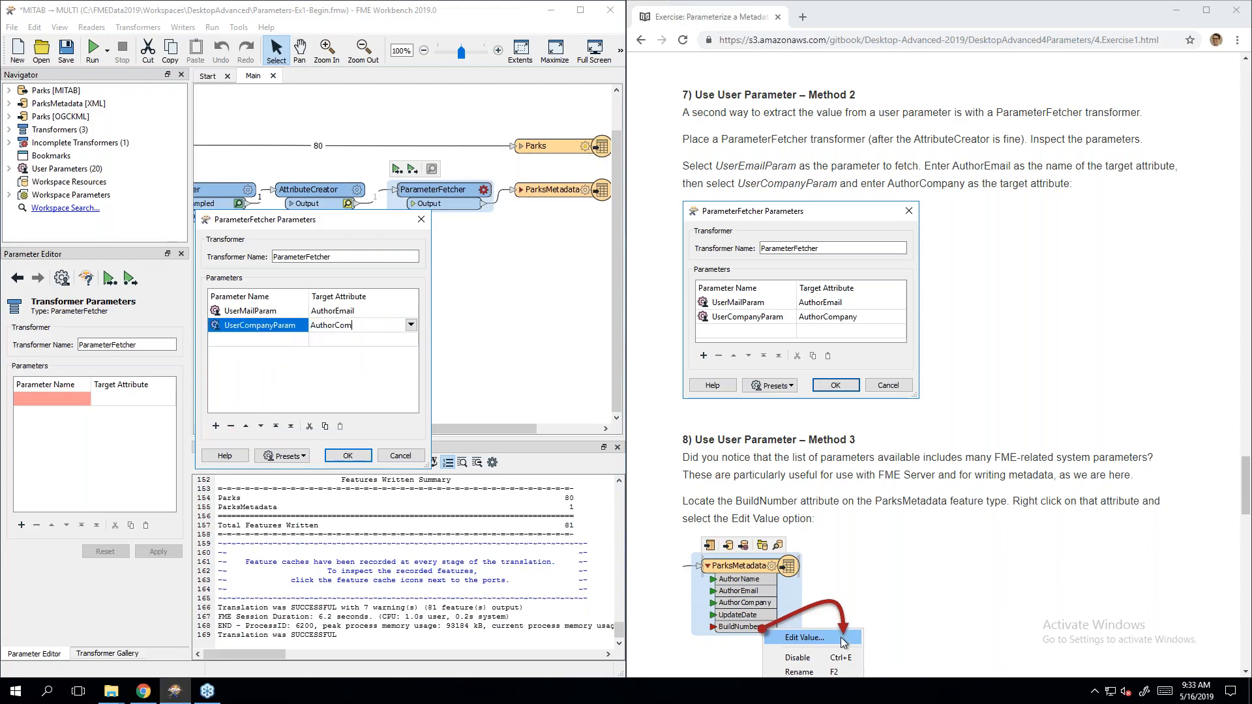
type("pany")
left_click(301, 389)
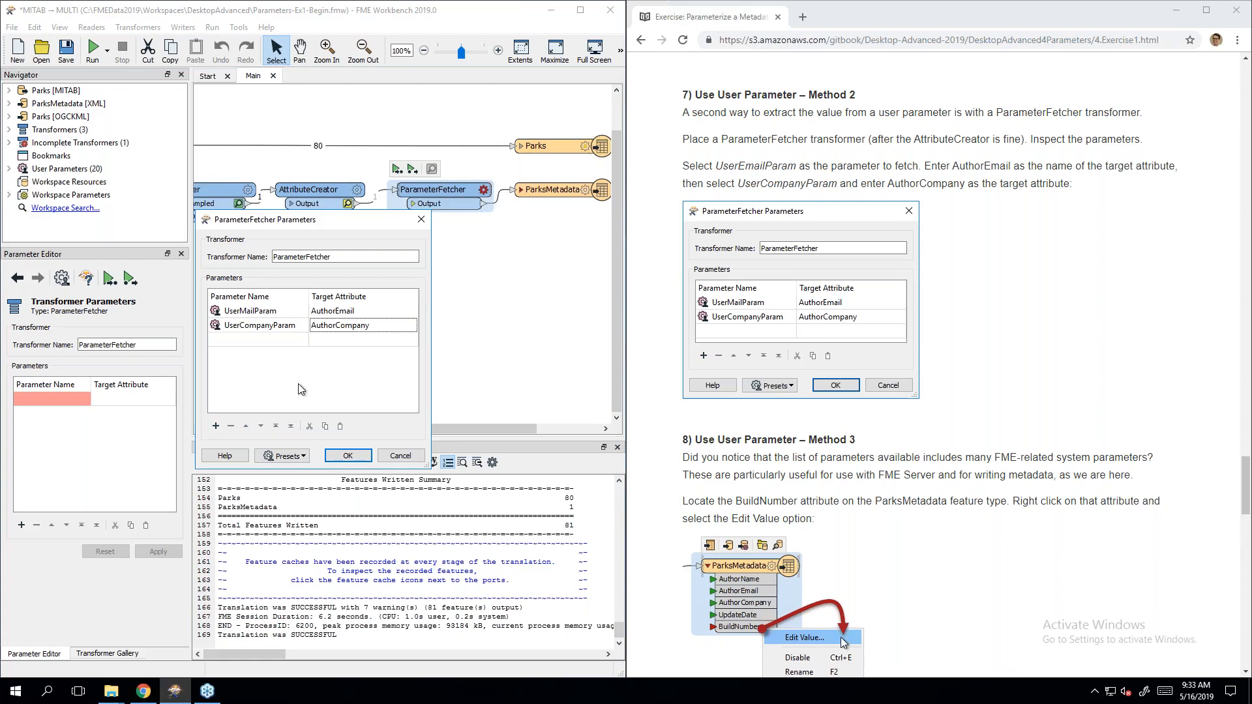
double_click(270, 326)
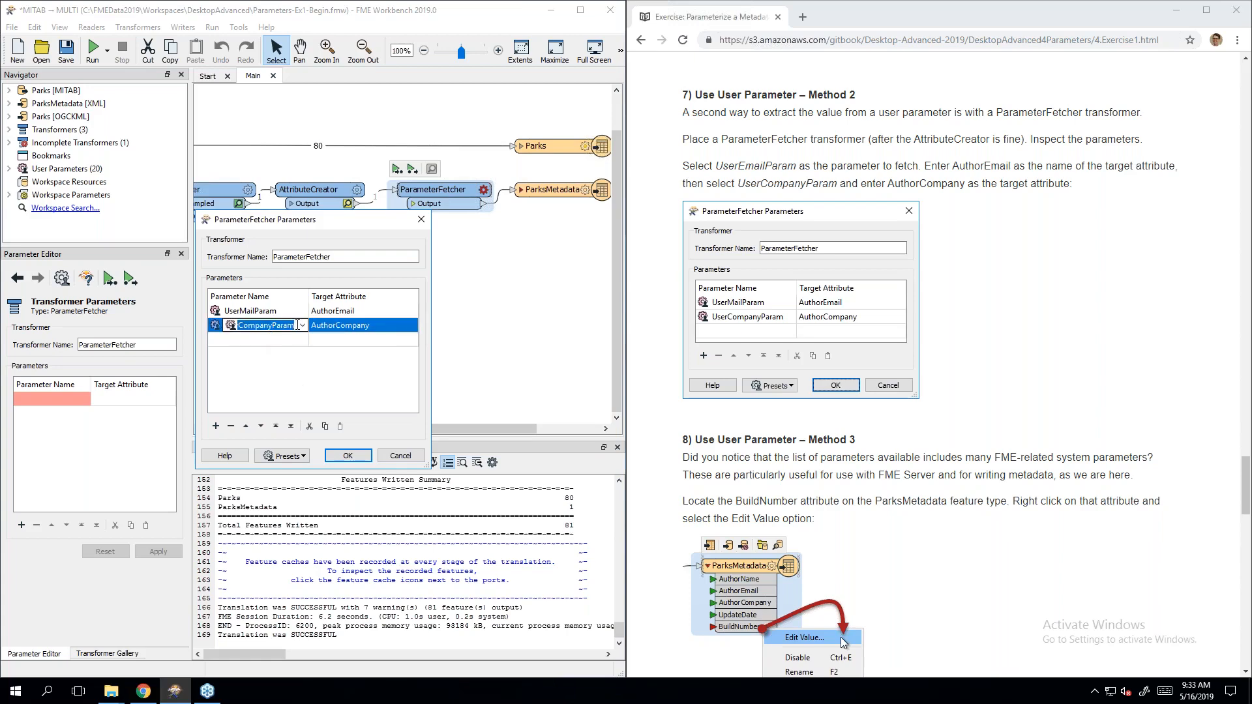
left_click(301, 325)
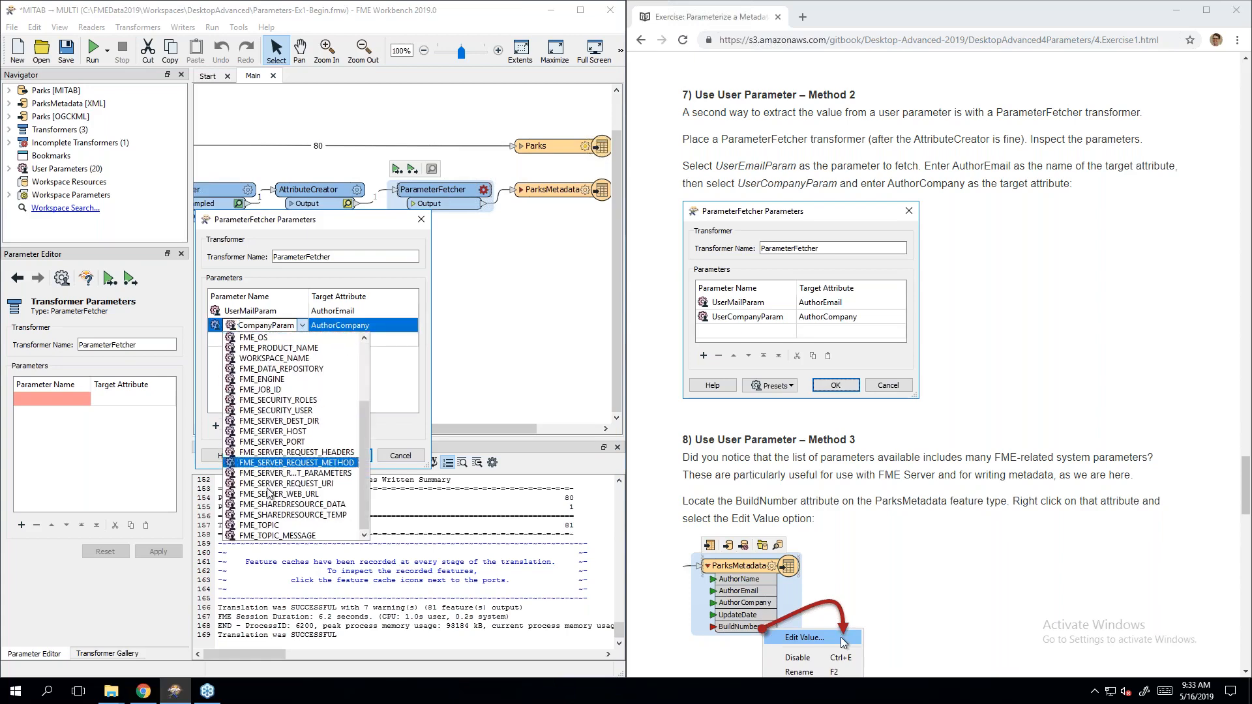
scroll(279, 539, "up", 3)
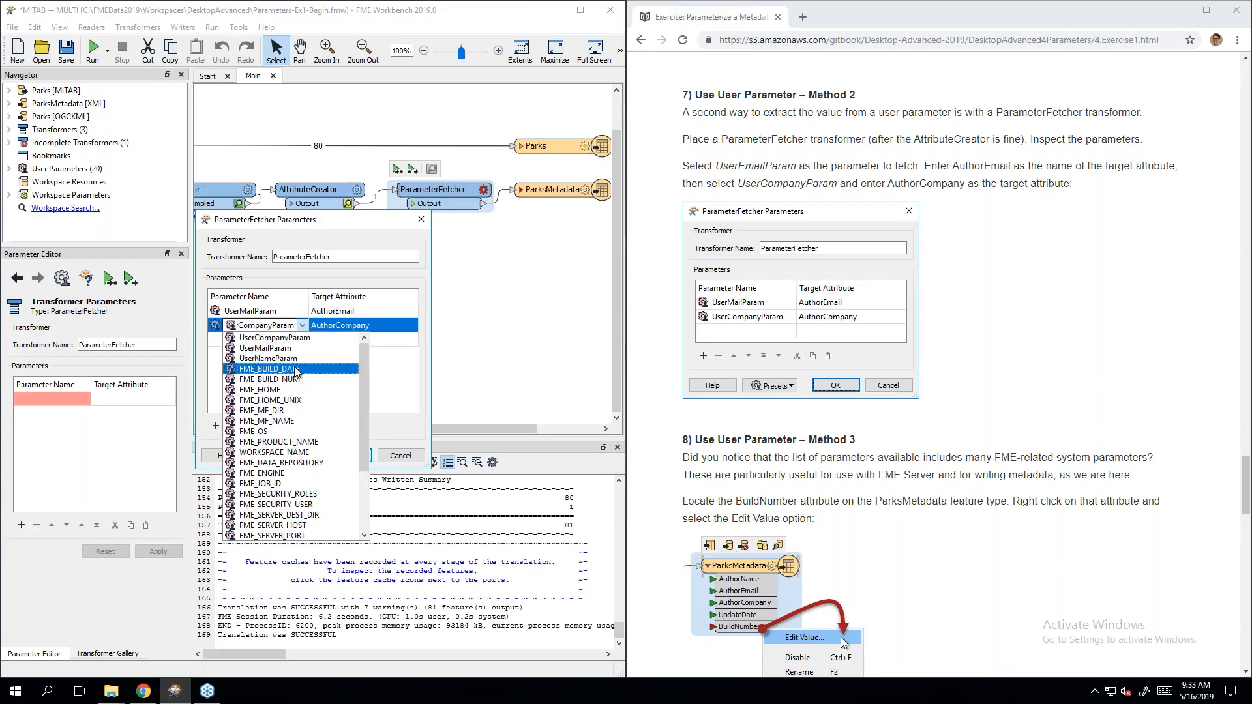
scroll(299, 418, "down", 3)
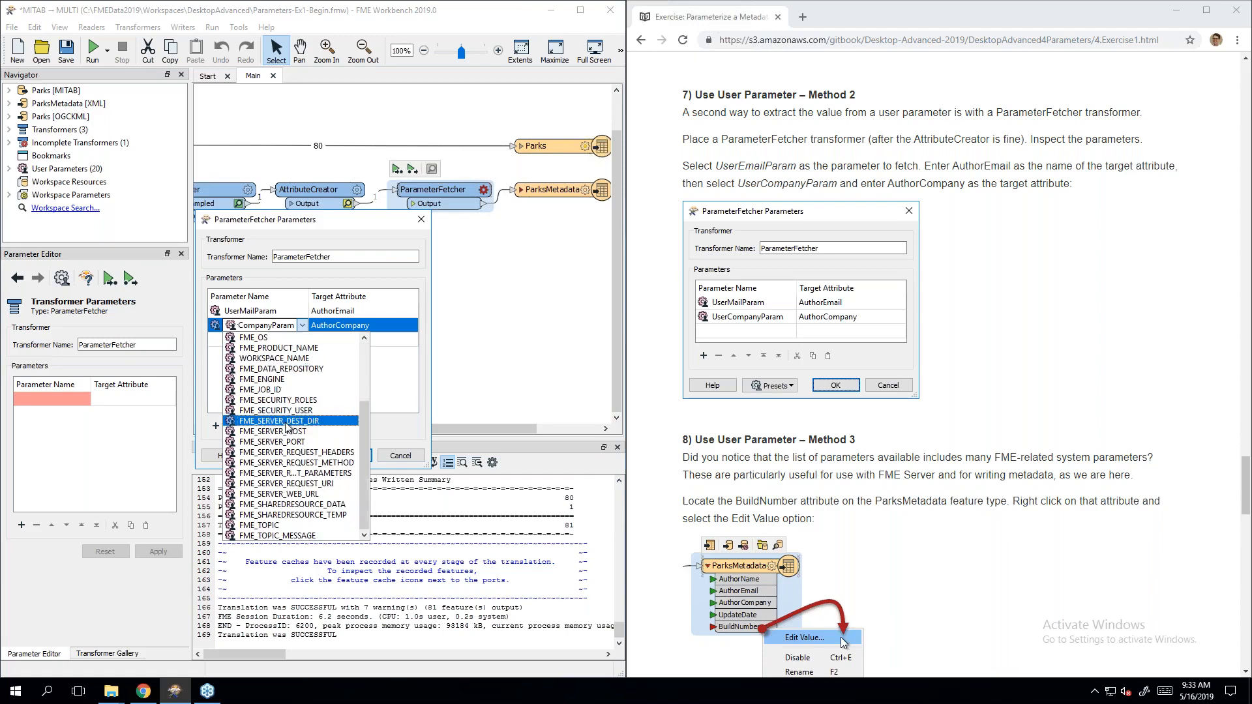
scroll(305, 444, "up", 3)
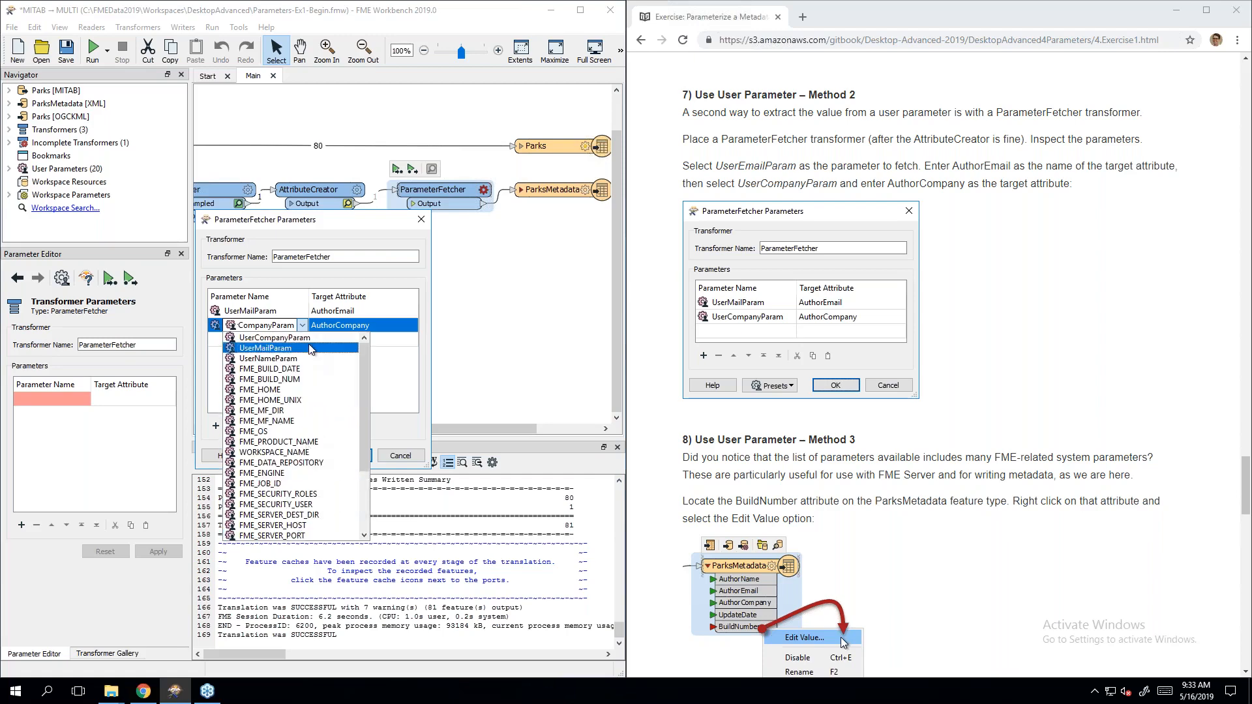
left_click(267, 337)
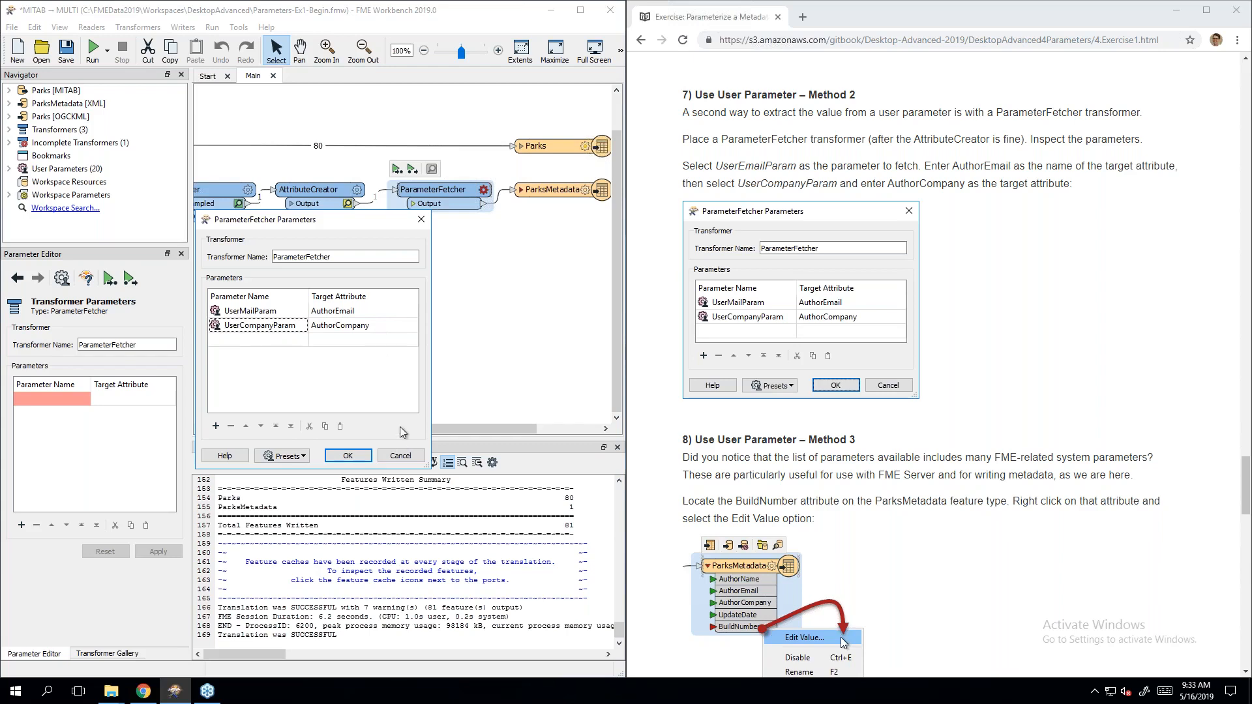
left_click(348, 456)
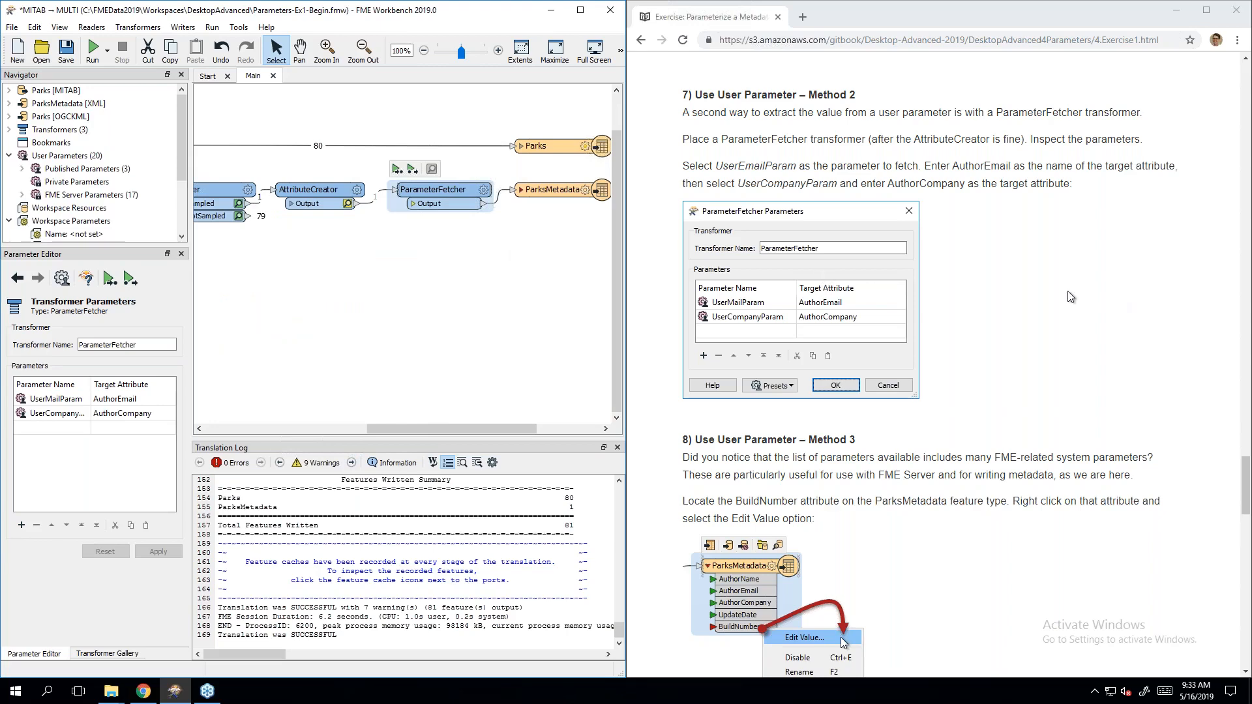
Step: Expand the ParksMetadata writer's attribute list and bring up the BuildNumber attribute's context menu
scroll(1070, 297, "down", 4)
scroll(1070, 297, "down", 1)
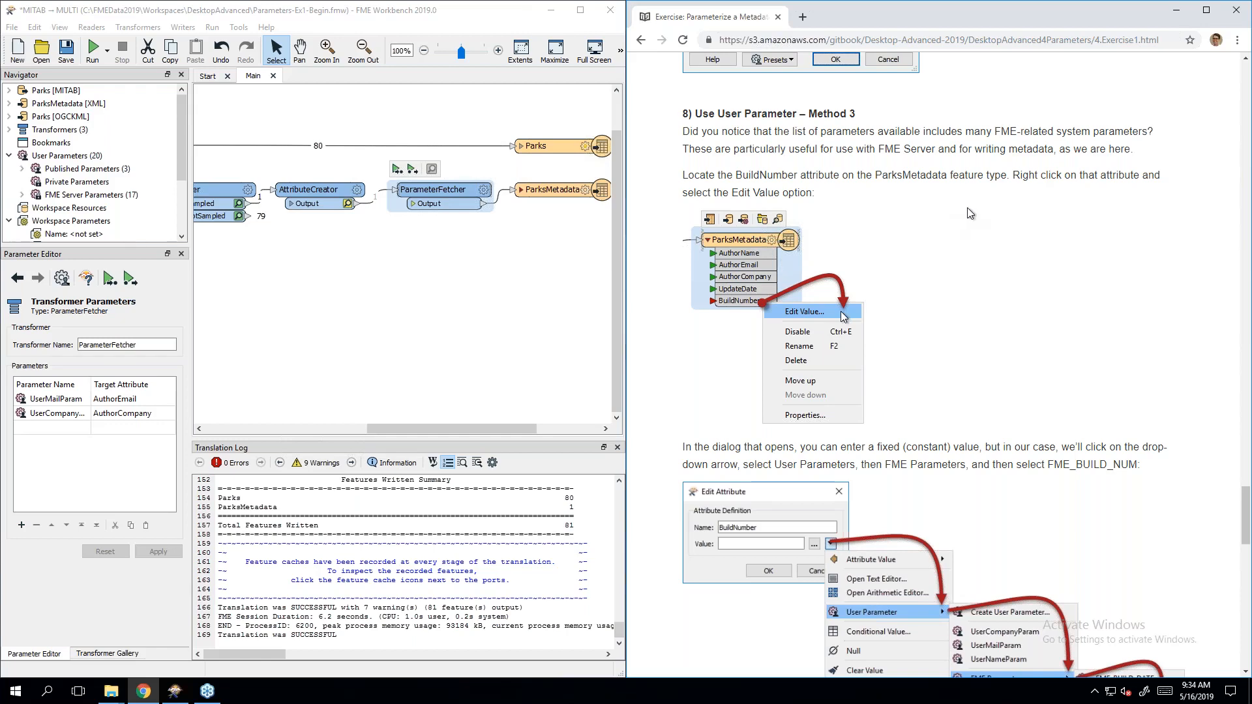
scroll(970, 213, "down", 1)
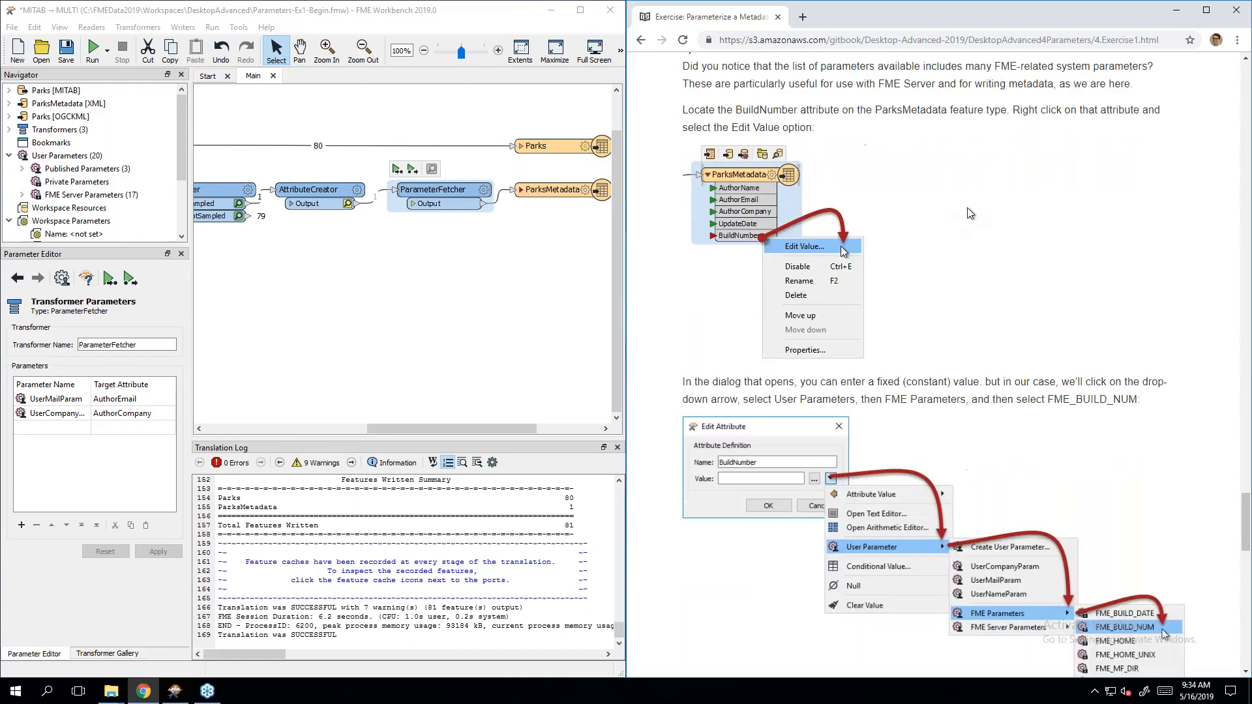
left_click(545, 197)
left_click_drag(473, 428, 515, 428)
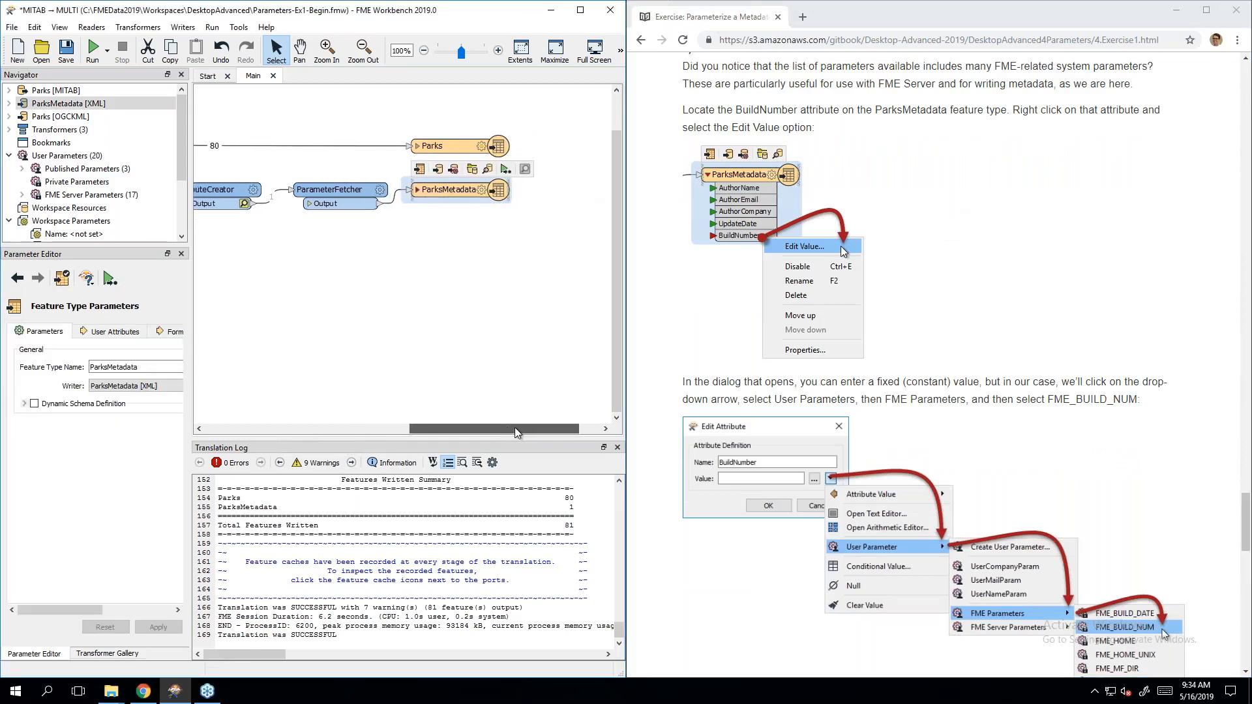
left_click(417, 190)
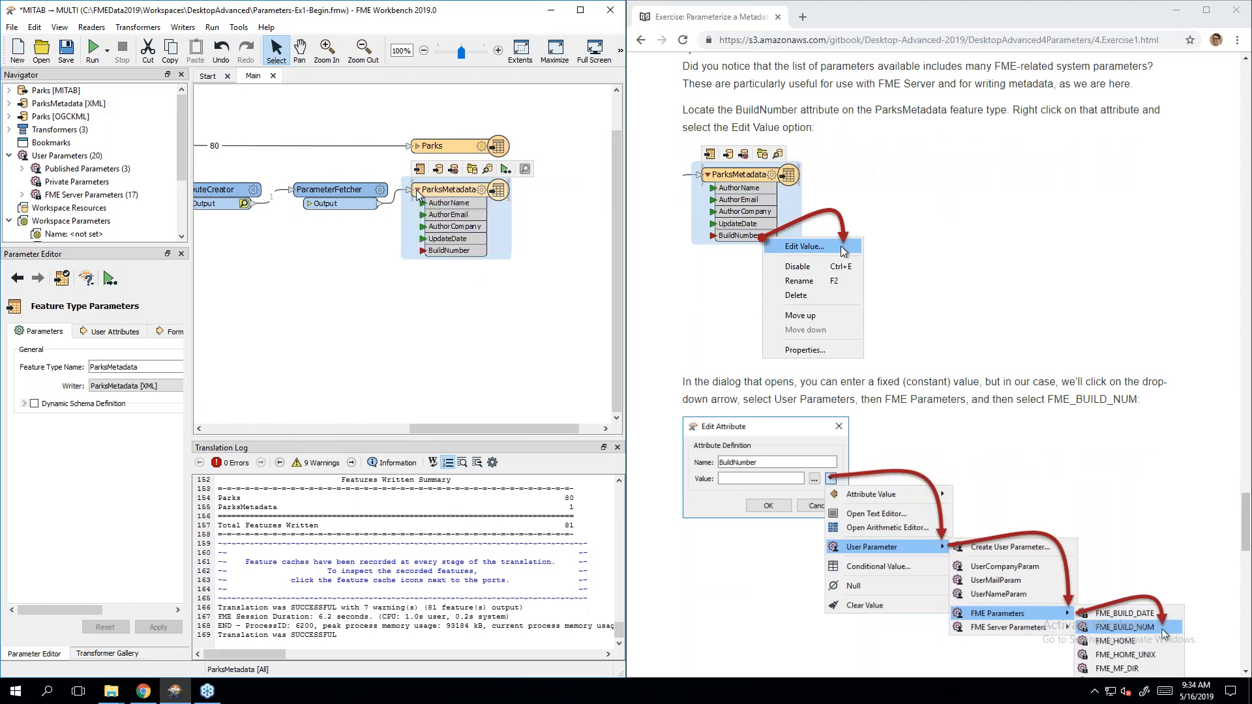
right_click(449, 256)
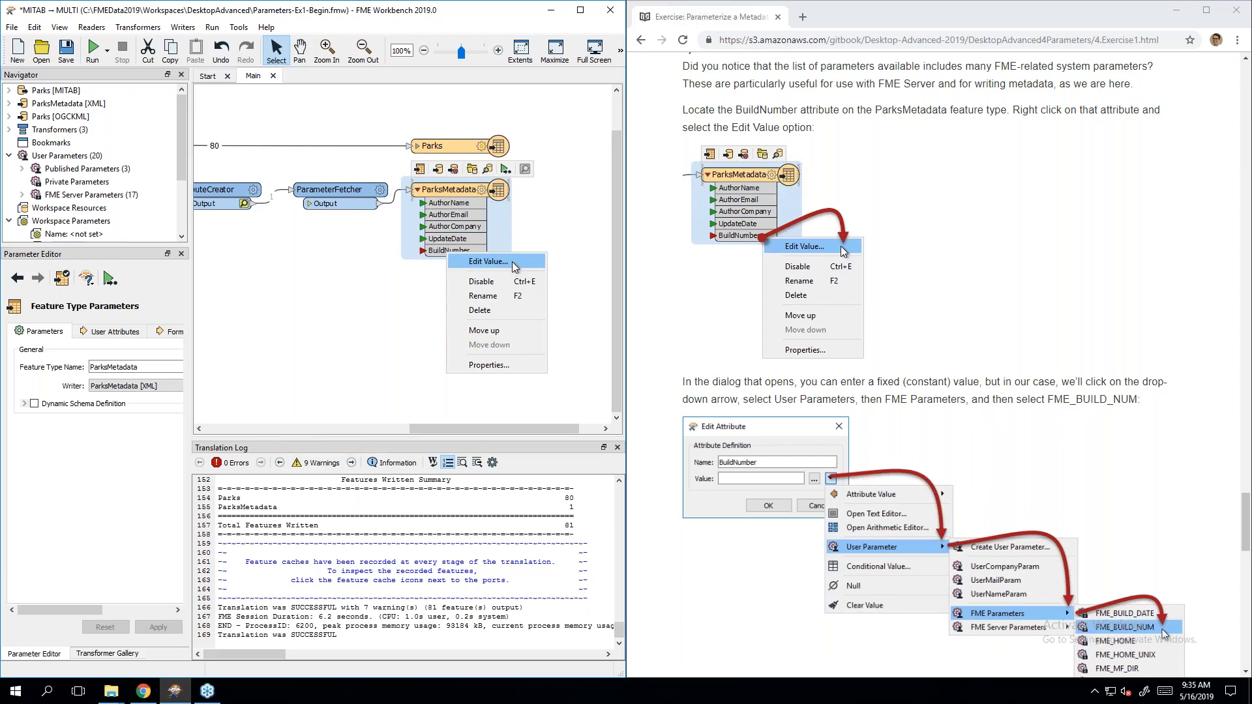
Step: Set BuildNumber's value to $(FME_BUILD_NUM) from the FME Parameters list
left_click(513, 263)
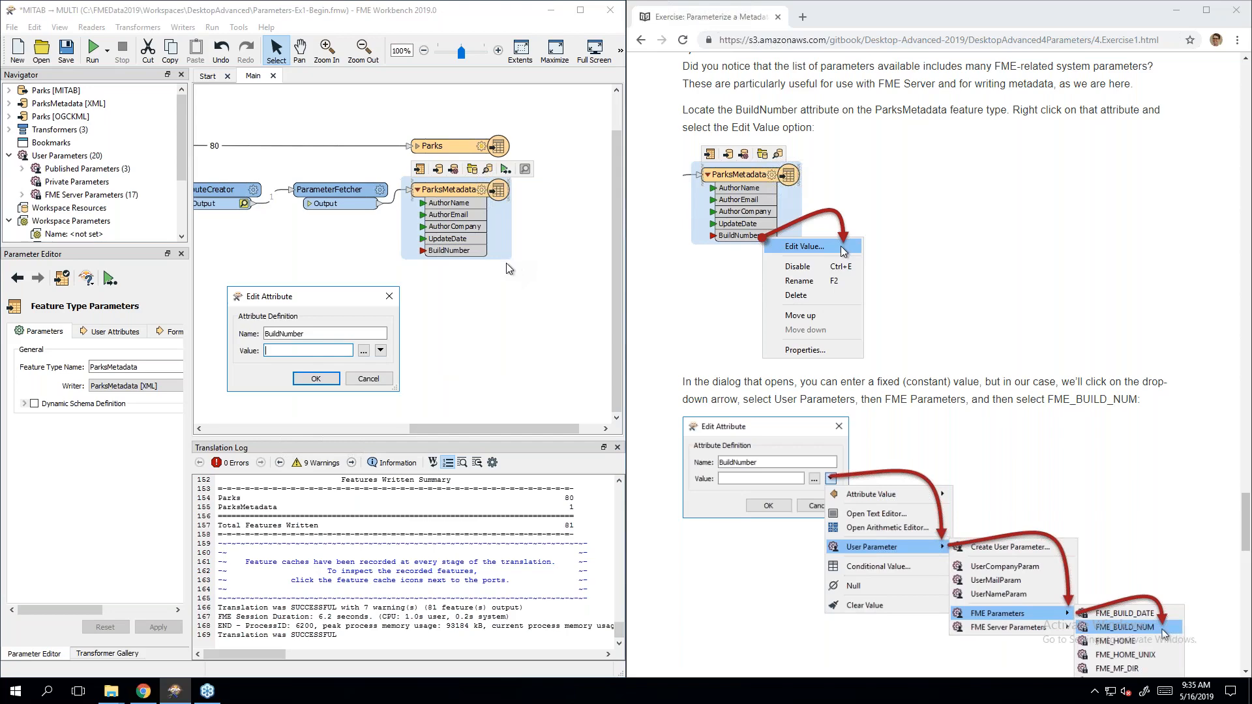
scroll(1073, 341, "down", 4)
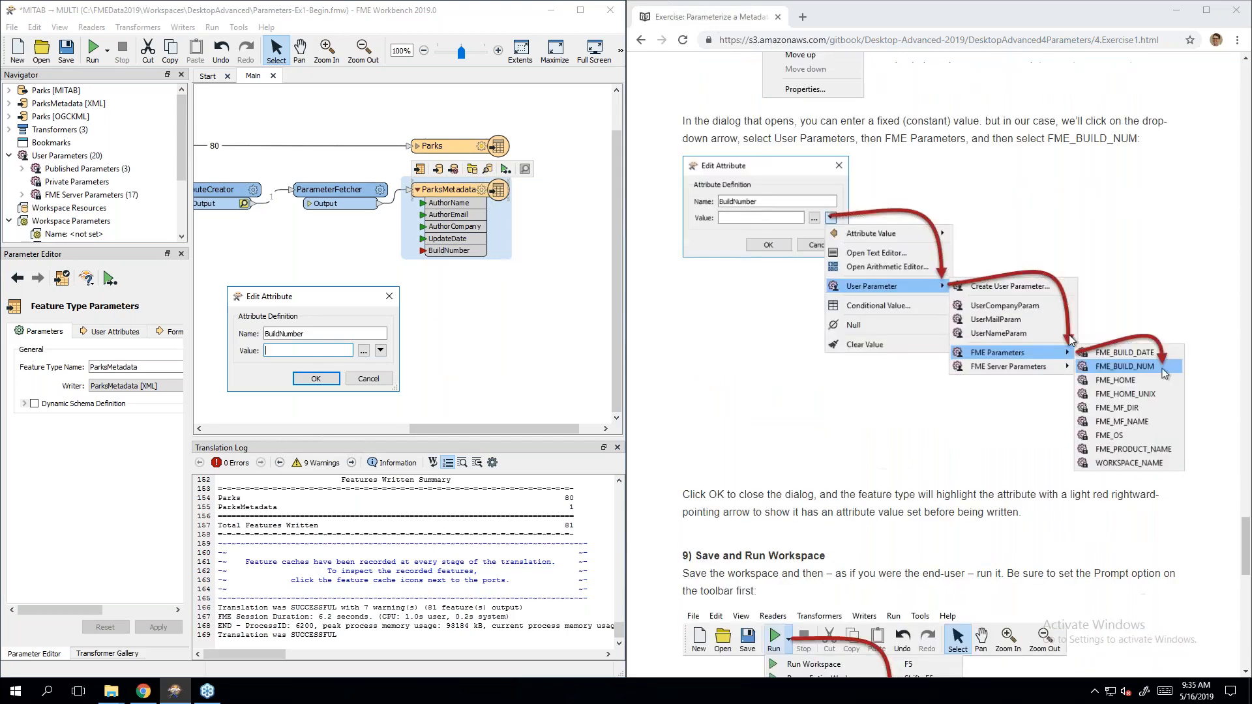
left_click(380, 350)
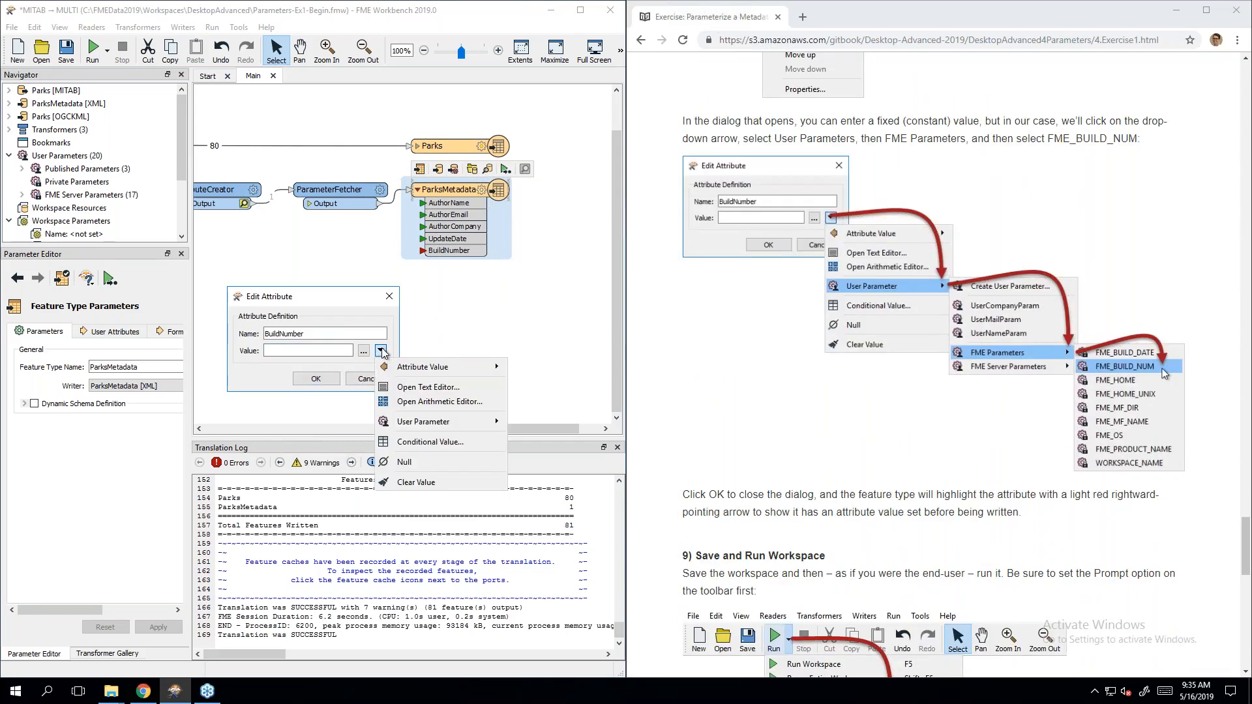
mouse_move(437, 424)
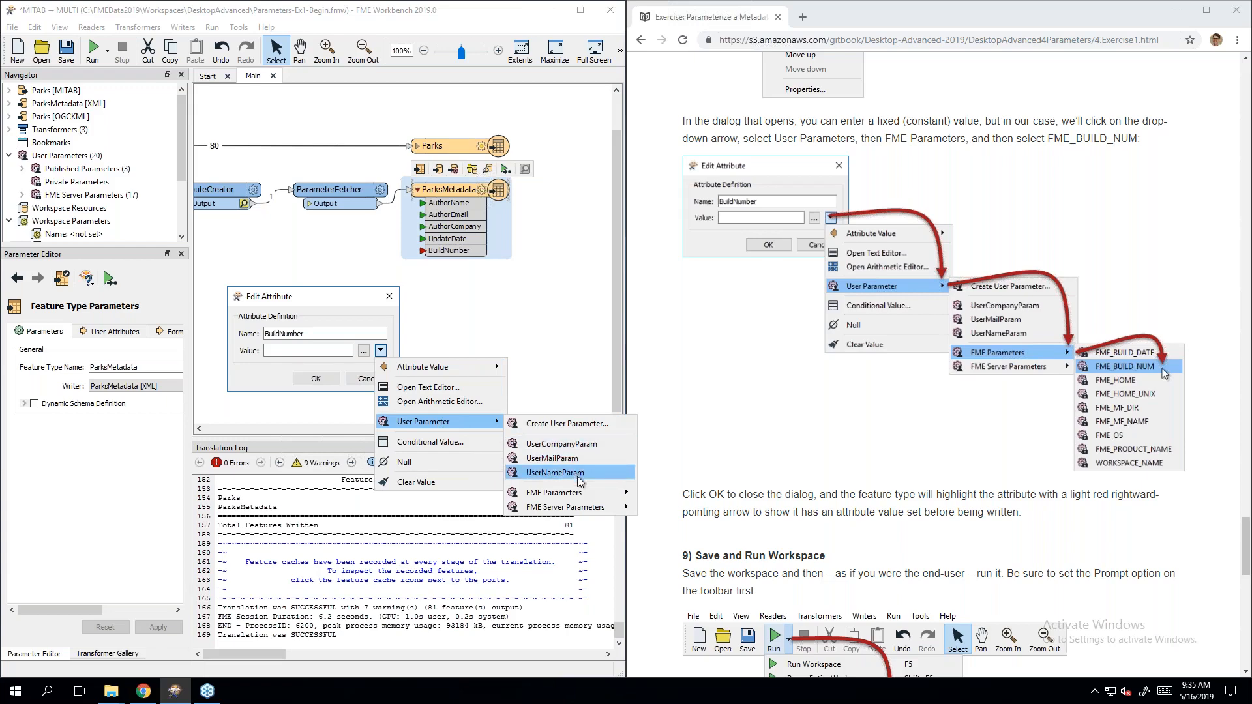
mouse_move(579, 501)
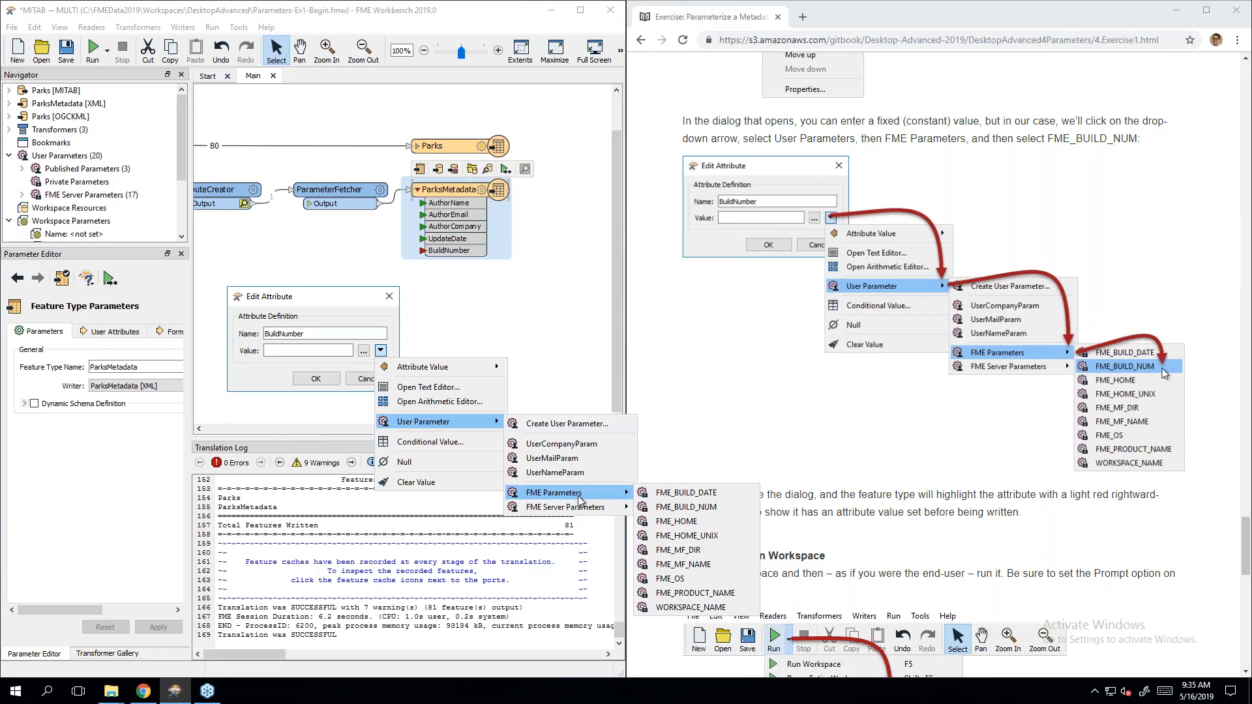
left_click(730, 507)
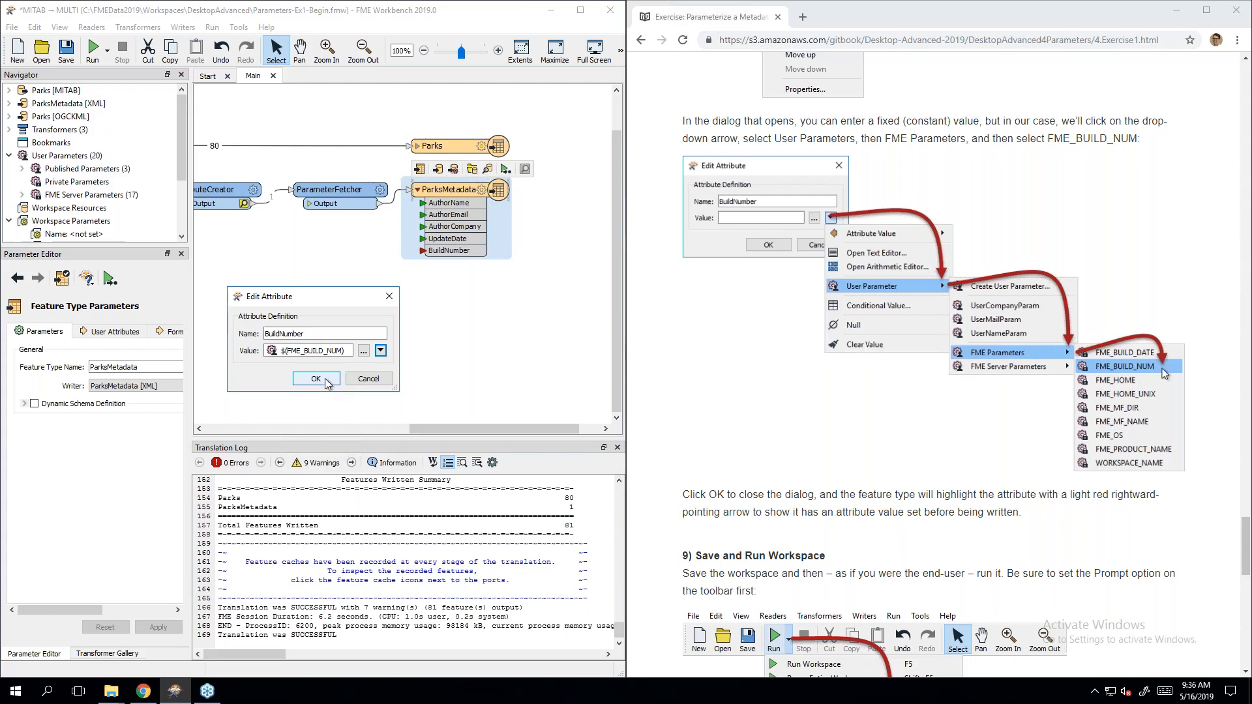
left_click(316, 379)
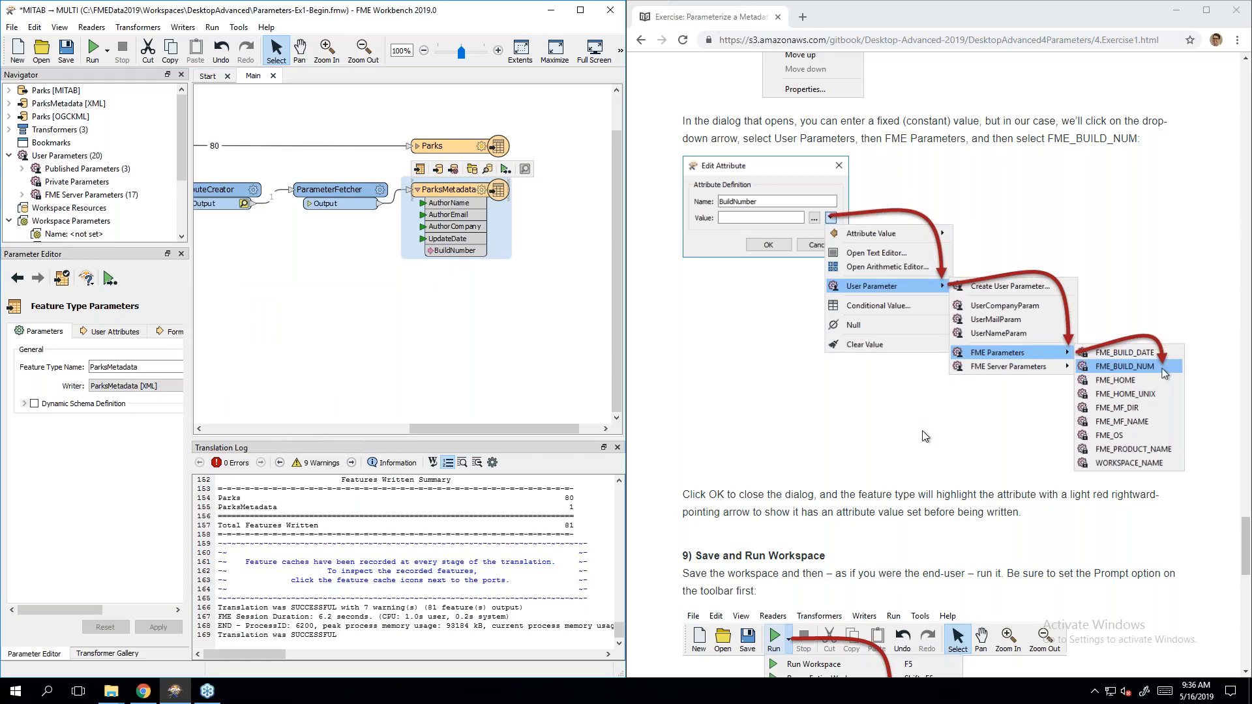
Step: Save the workspace into the Workspaces folder as Day4Ex1, then show the Run menu
scroll(948, 519, "down", 3)
scroll(900, 454, "down", 1)
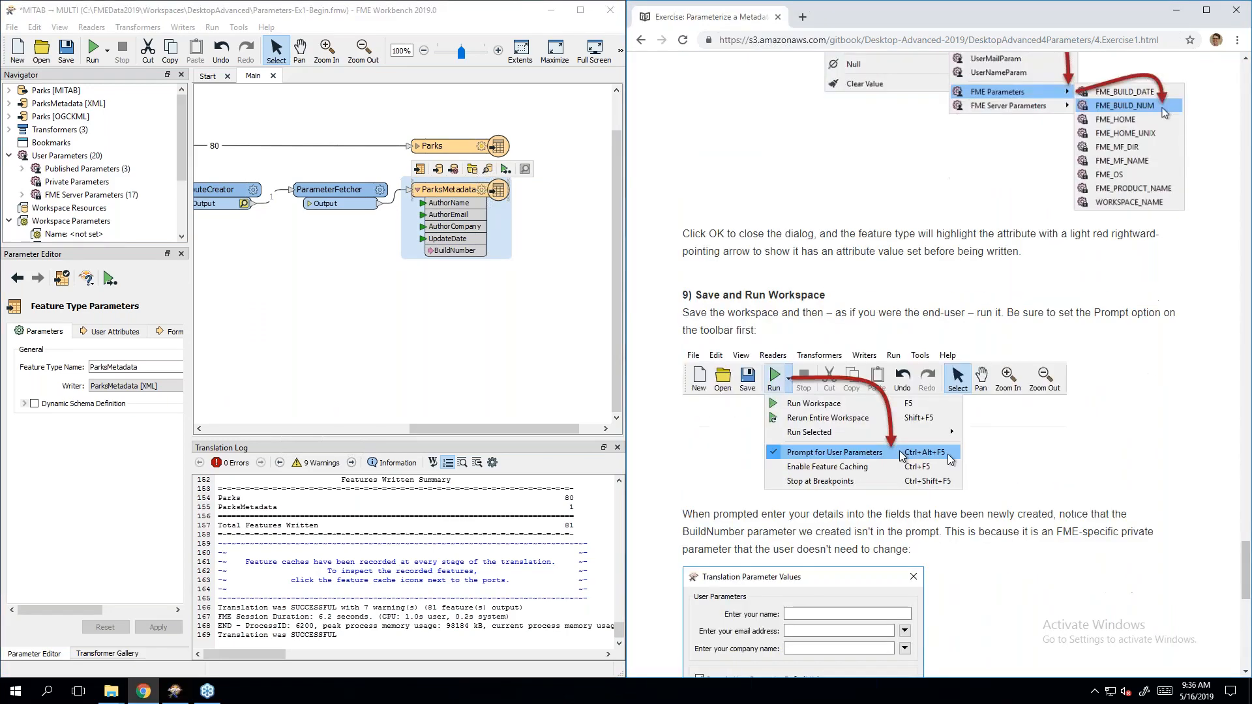
scroll(901, 454, "down", 3)
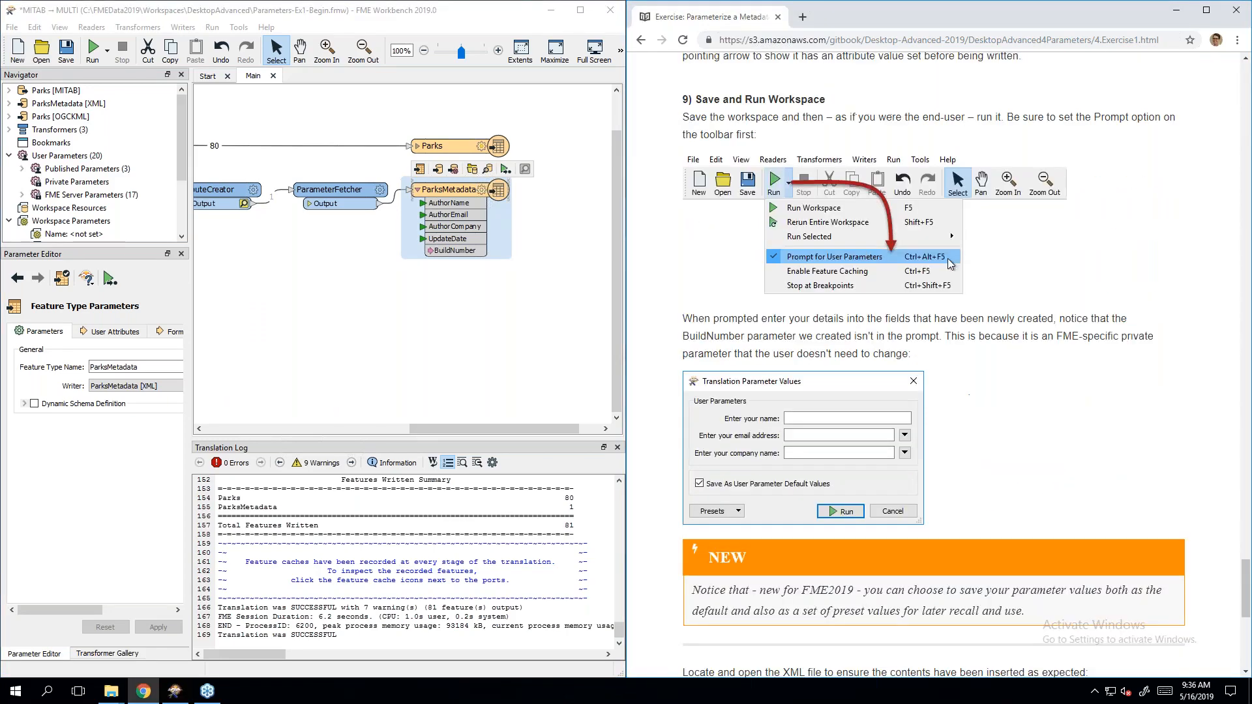
scroll(840, 432, "down", 1)
scroll(841, 431, "up", 1)
left_click(12, 28)
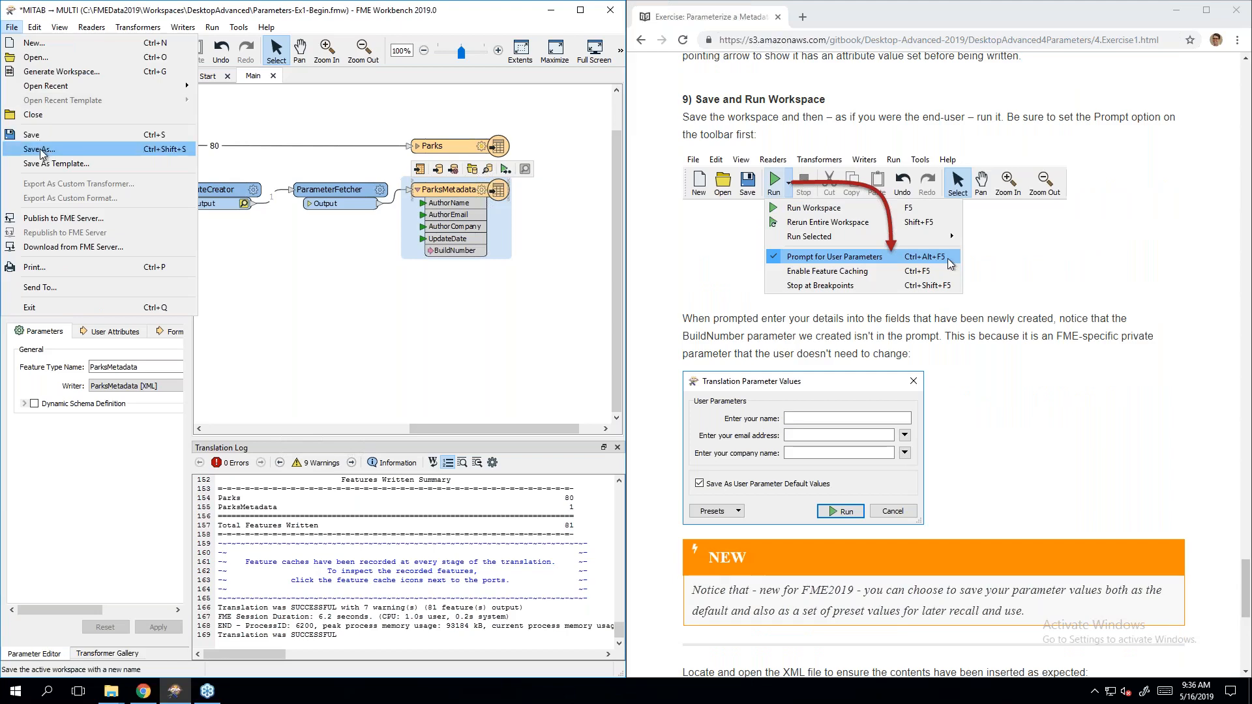
left_click(41, 150)
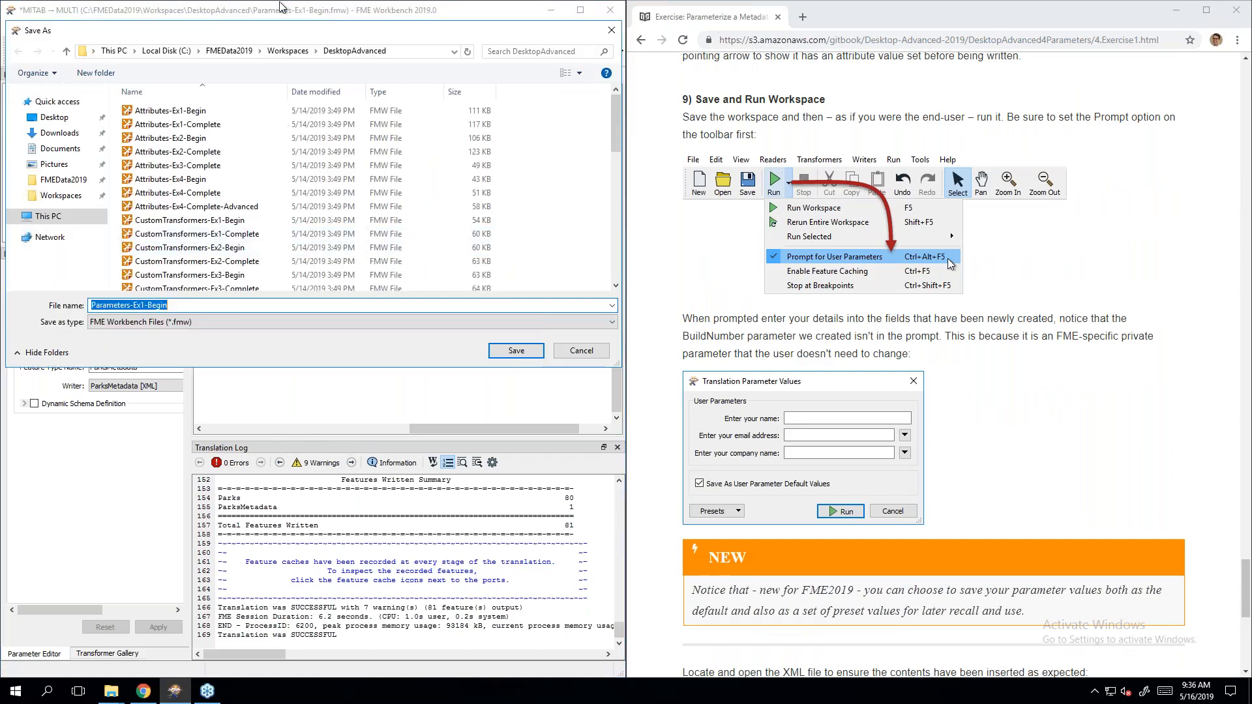
left_click(287, 51)
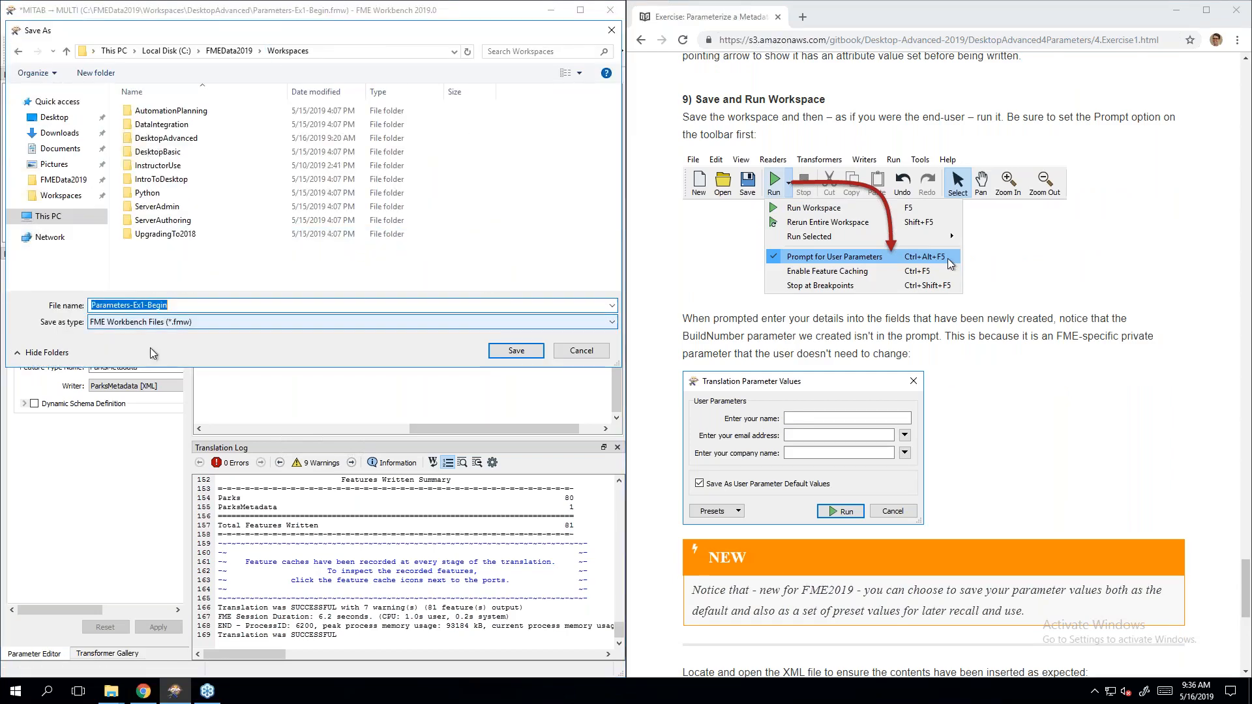
left_click(133, 305)
key("shift+Home")
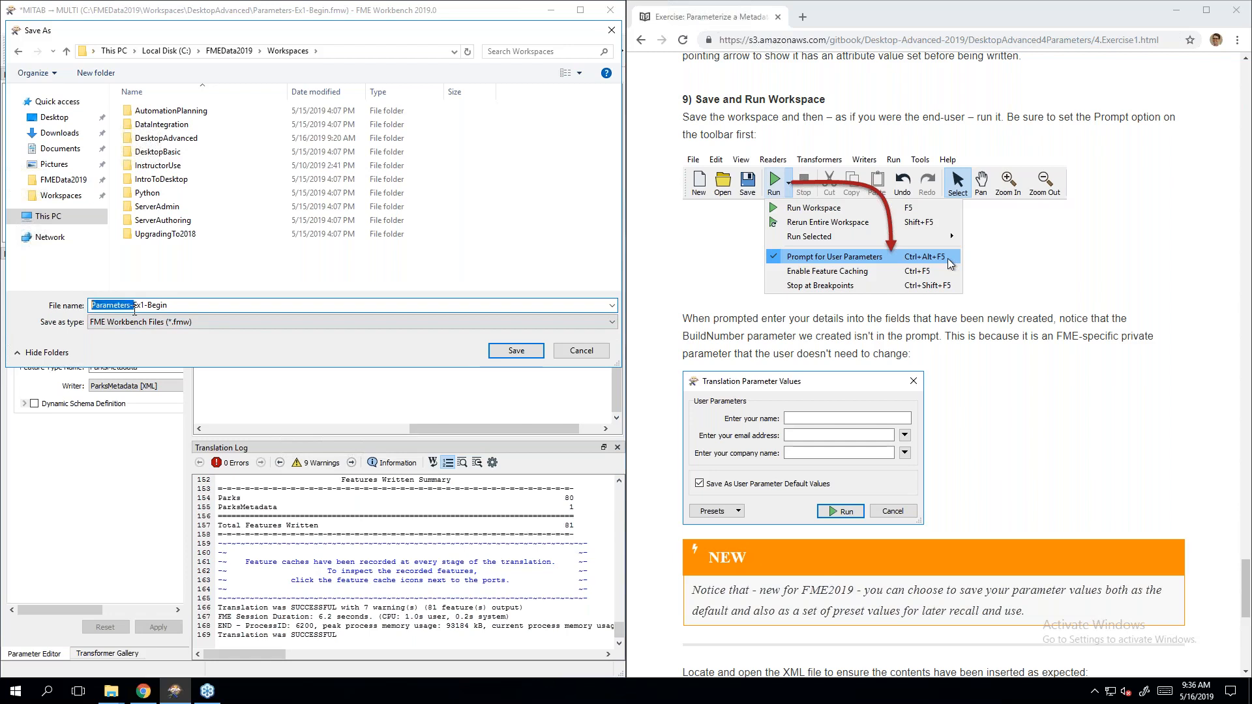
type("Day4")
key("shift+End")
key("Delete")
left_click(530, 354)
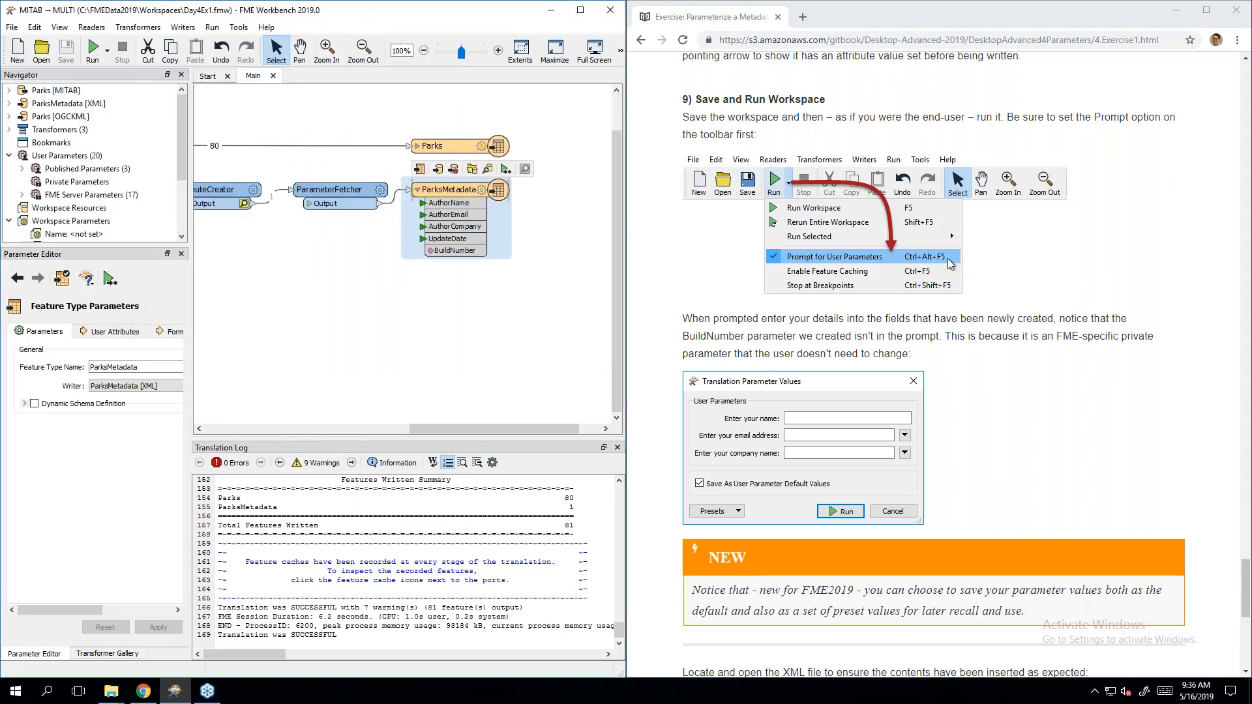
left_click(107, 52)
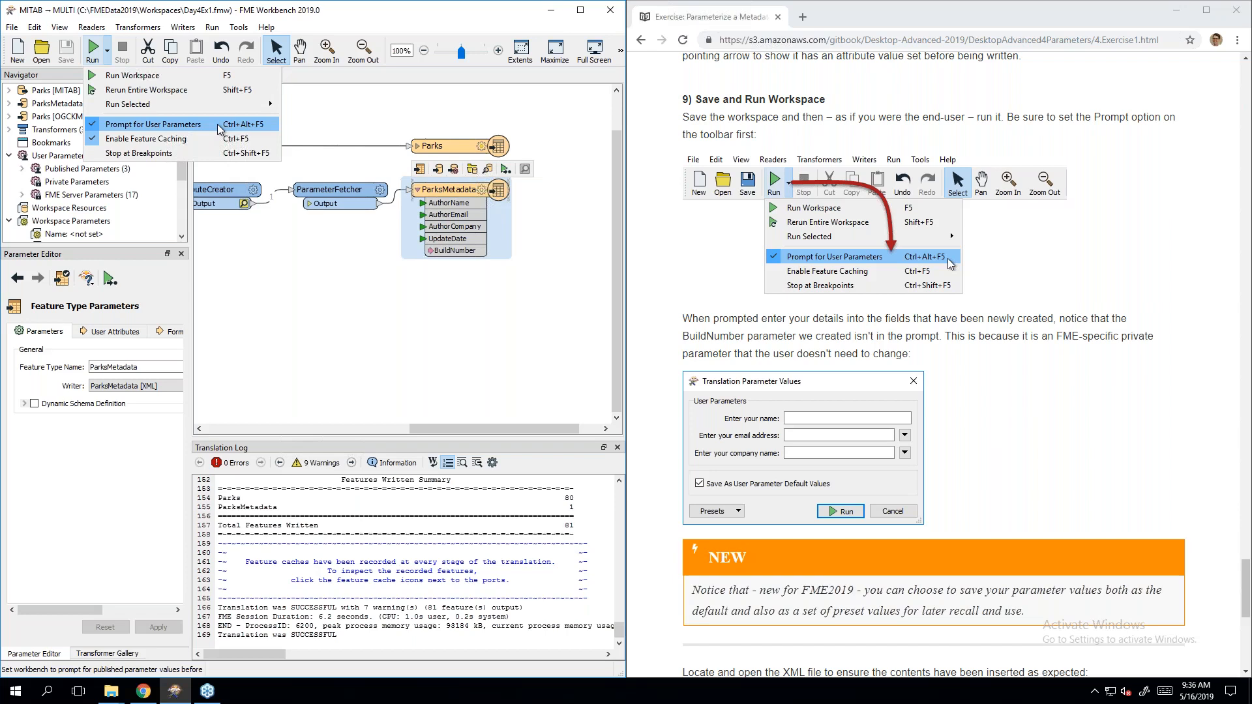
Step: Run with prompted parameters, not saving defaults, entering the author's name, e-mail and company
left_click(95, 51)
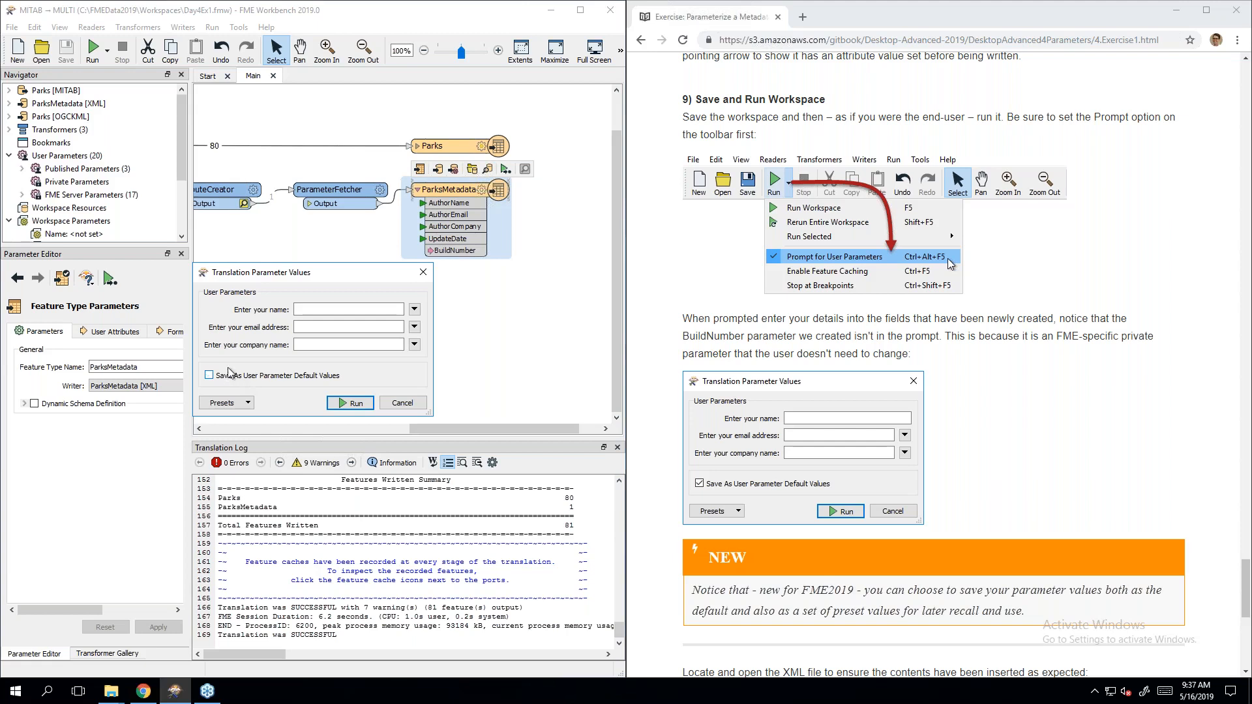
left_click(232, 376)
left_click(326, 306)
scroll(1052, 419, "down", 3)
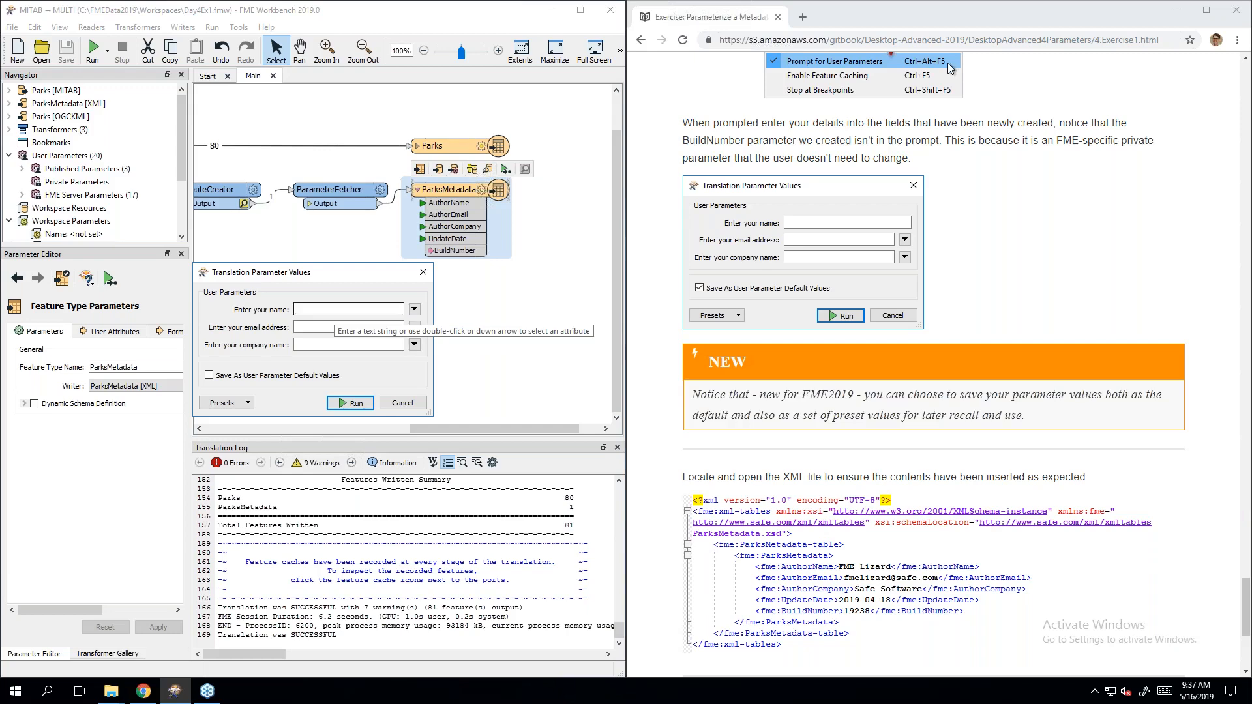
type("FM")
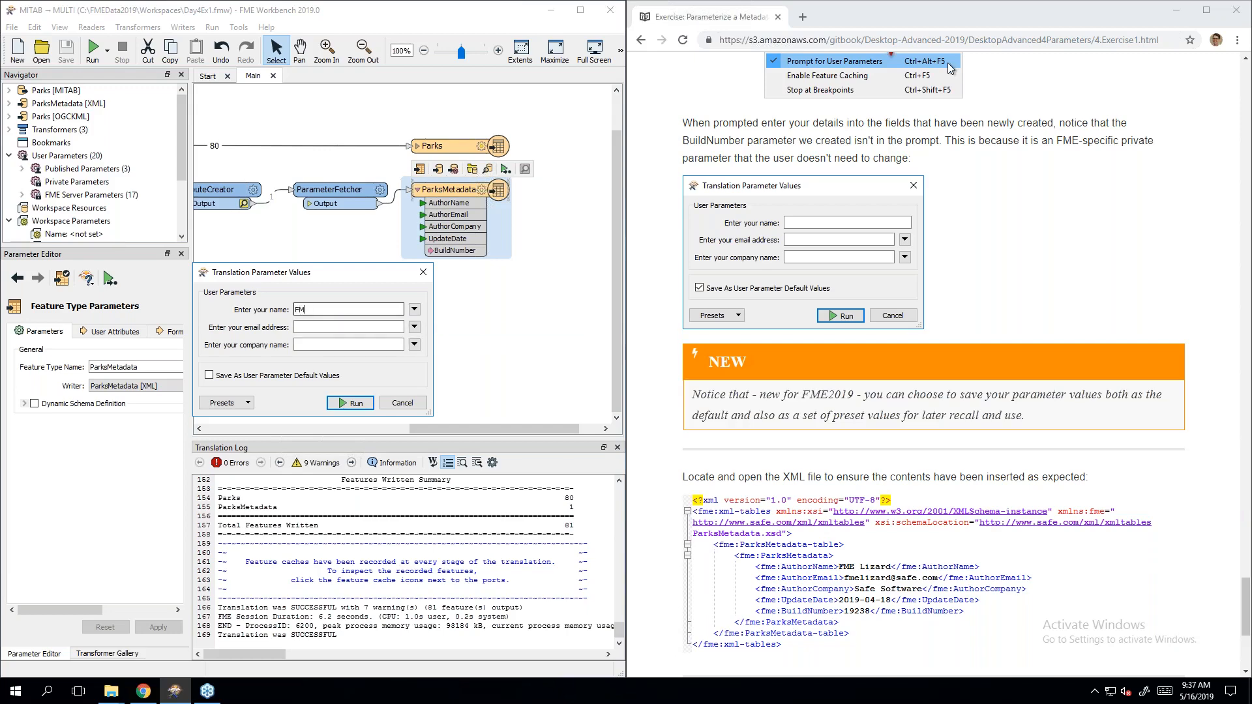
type("E Lizard")
key("Tab")
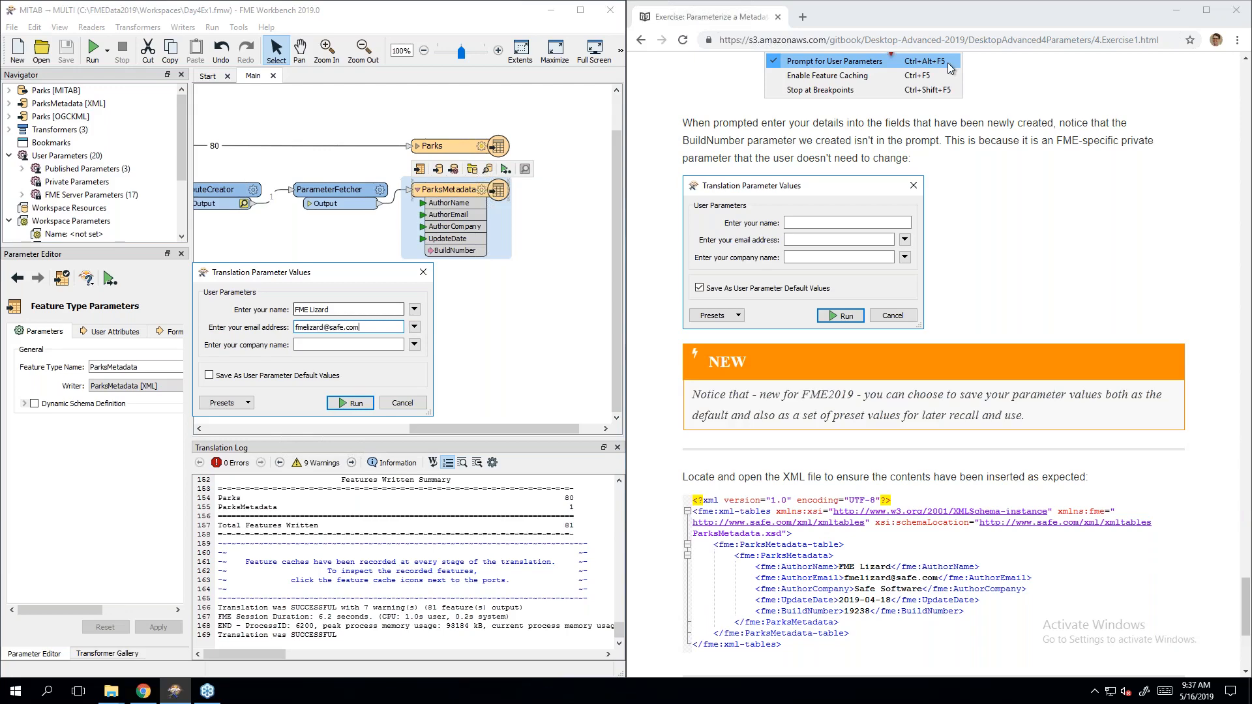
key("Tab")
type("Safe Software")
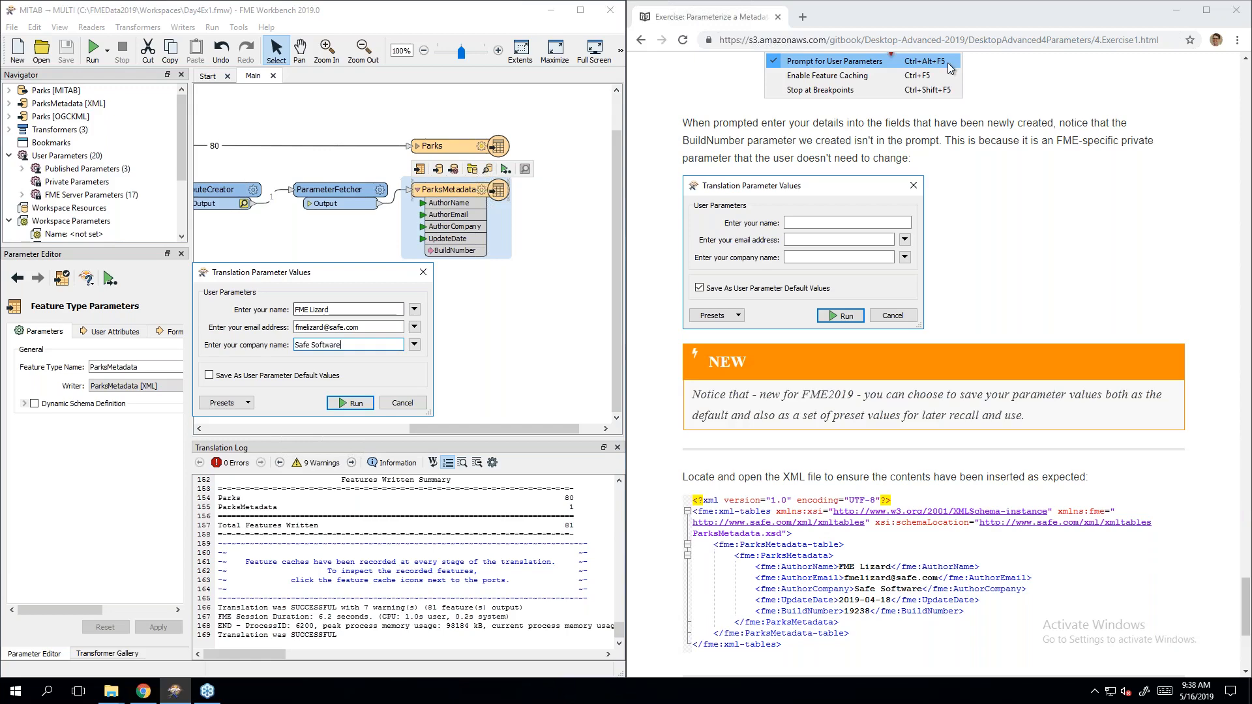
left_click(350, 404)
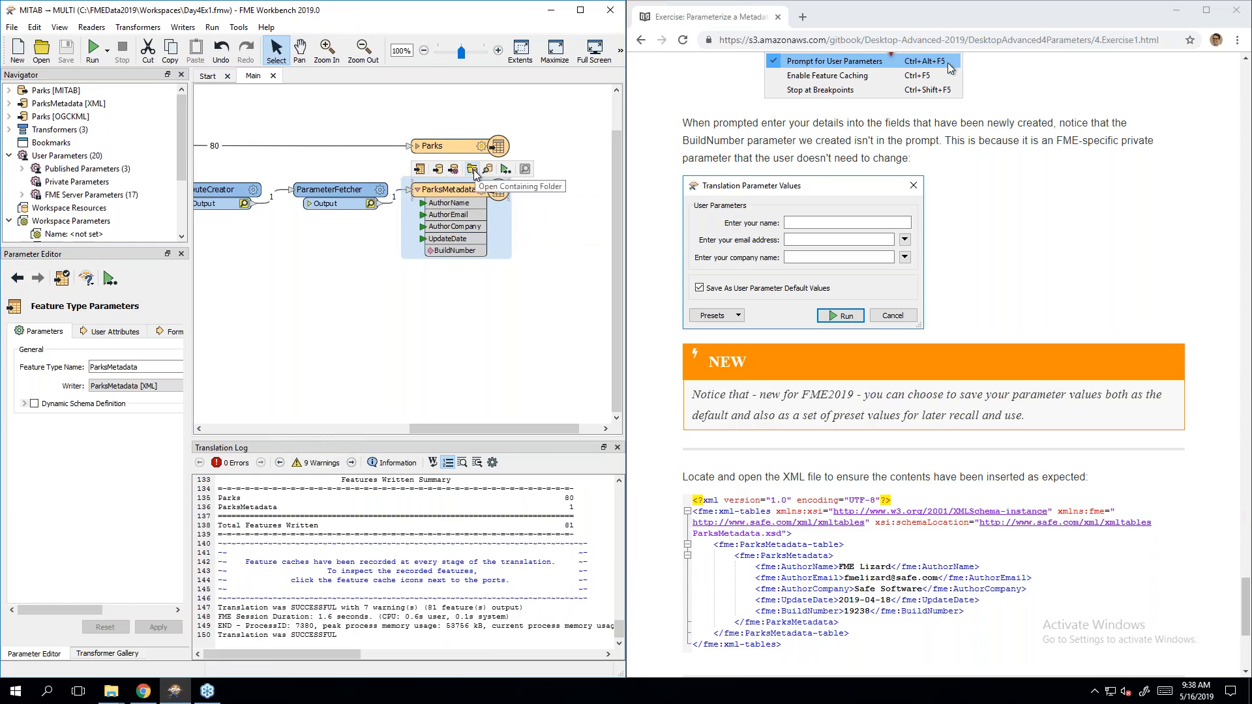
Step: Open ParksMetadata.xml from the Training output folder in Notepad++
left_click(472, 169)
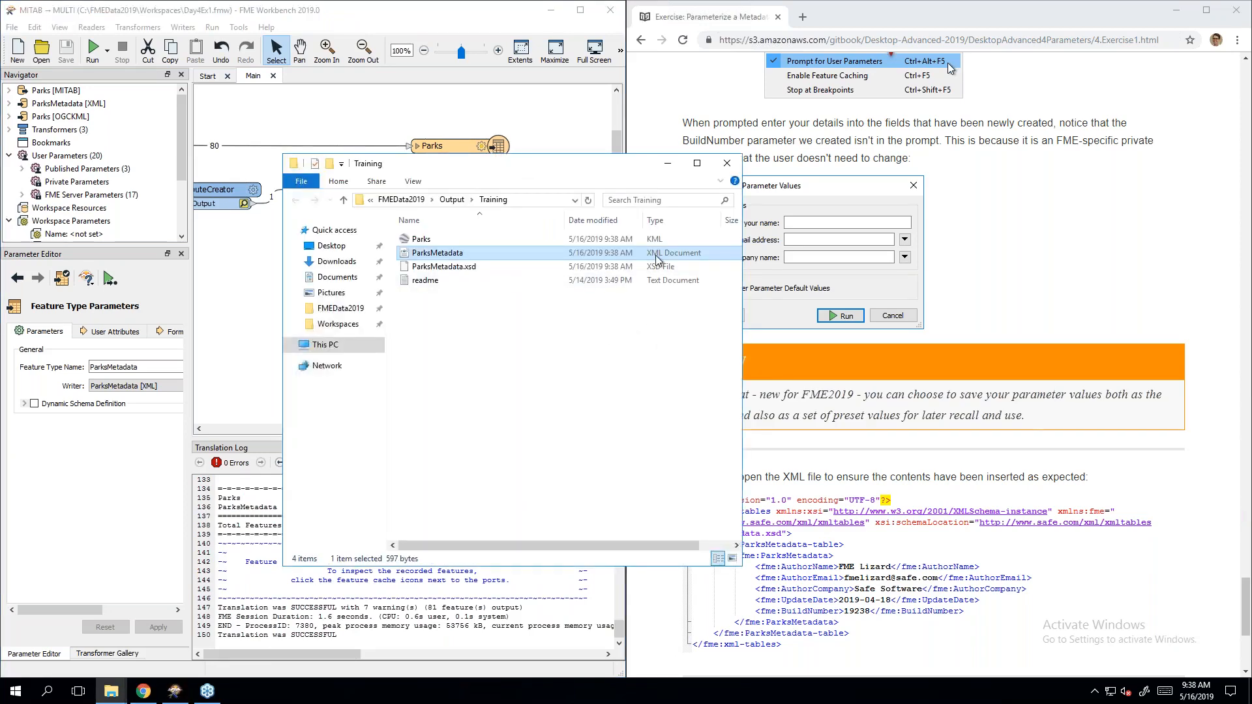
right_click(438, 259)
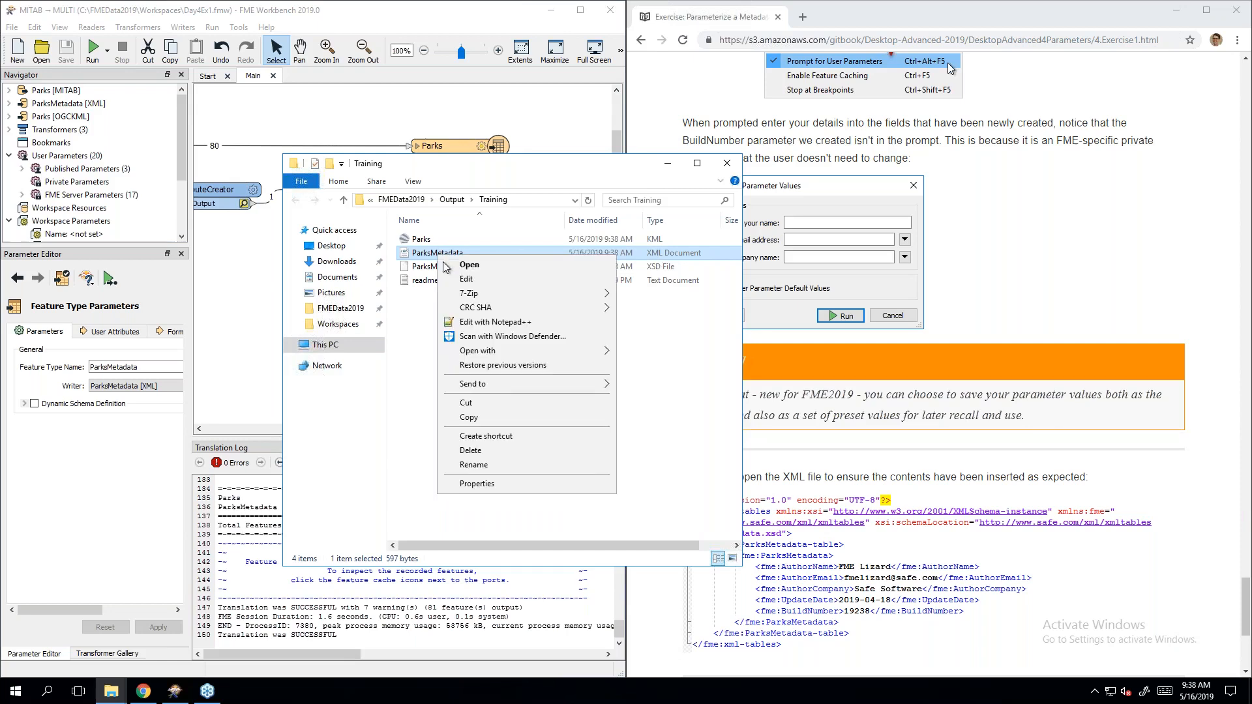
left_click(542, 322)
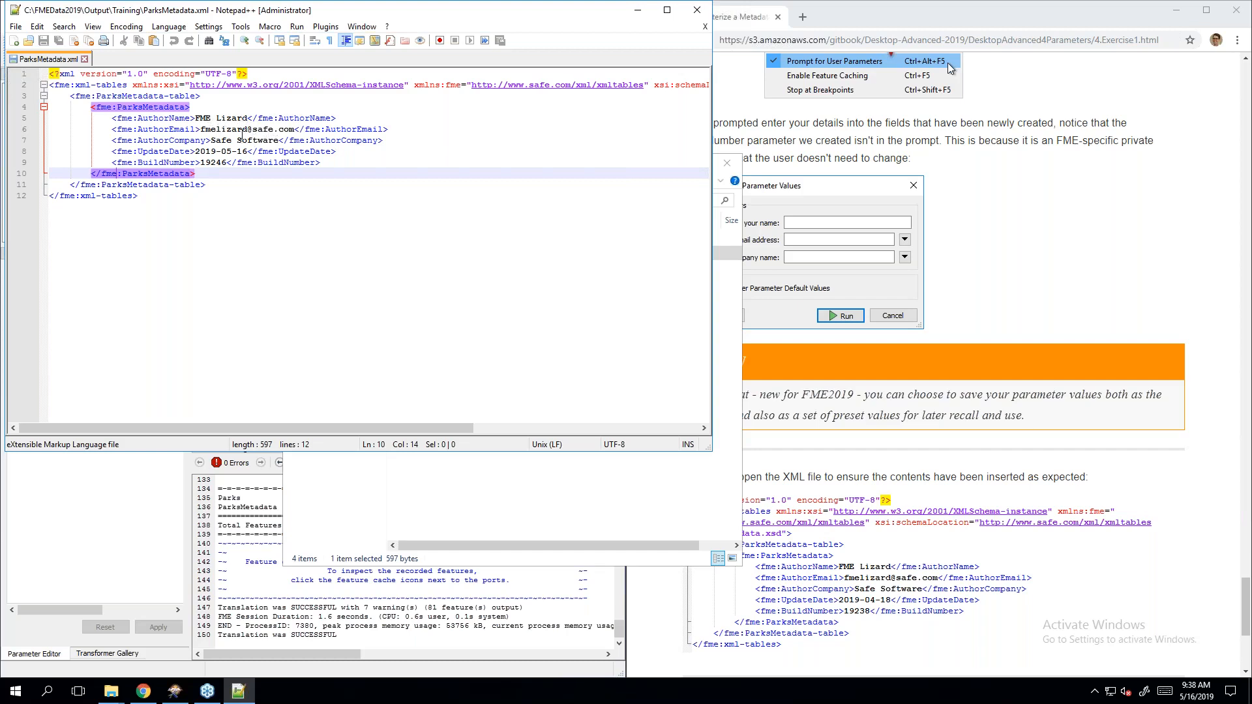
Step: Check the author details, UpdateDate 2019-05-16 and BuildNumber 19246 against the manual
left_click_drag(134, 119, 193, 118)
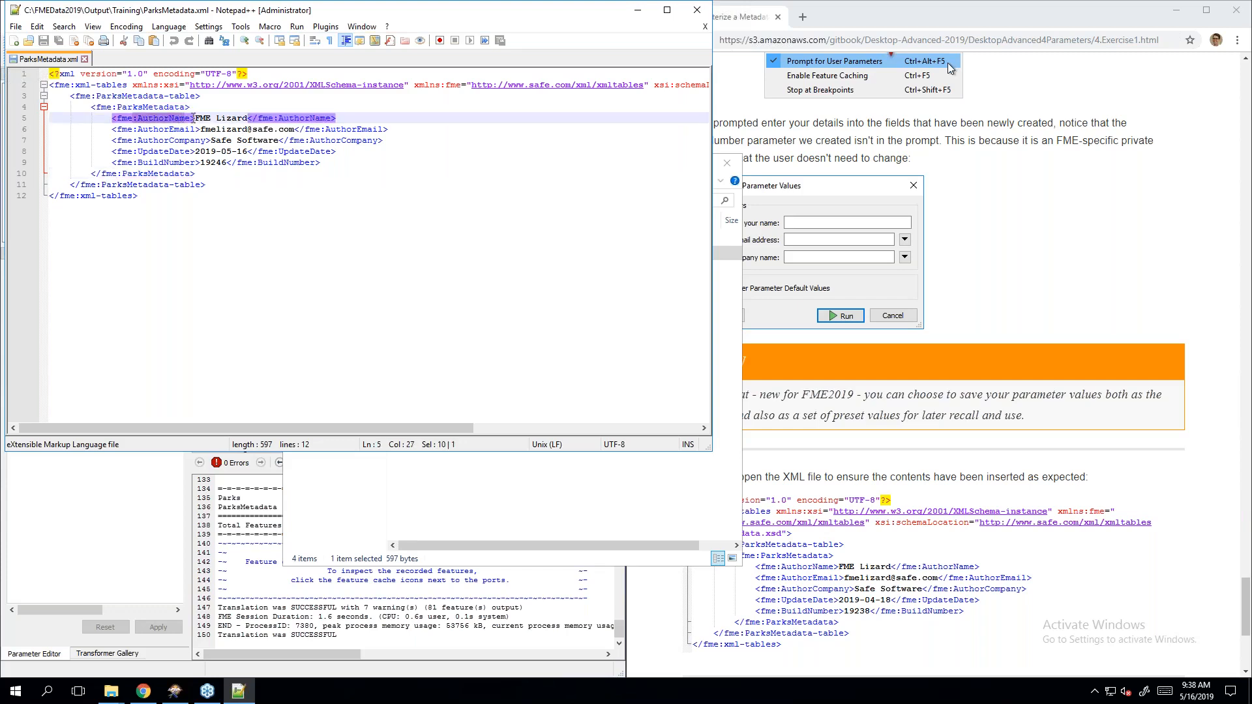
left_click(200, 129)
left_click(203, 131)
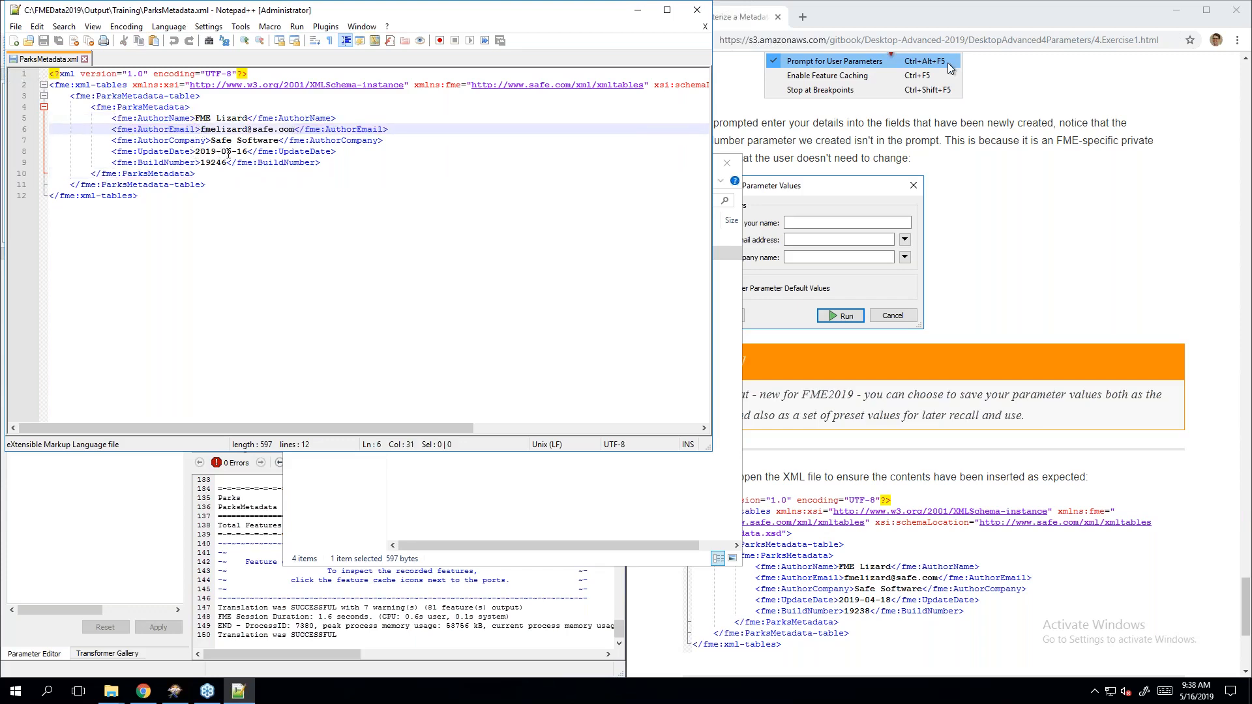
left_click_drag(196, 152, 250, 152)
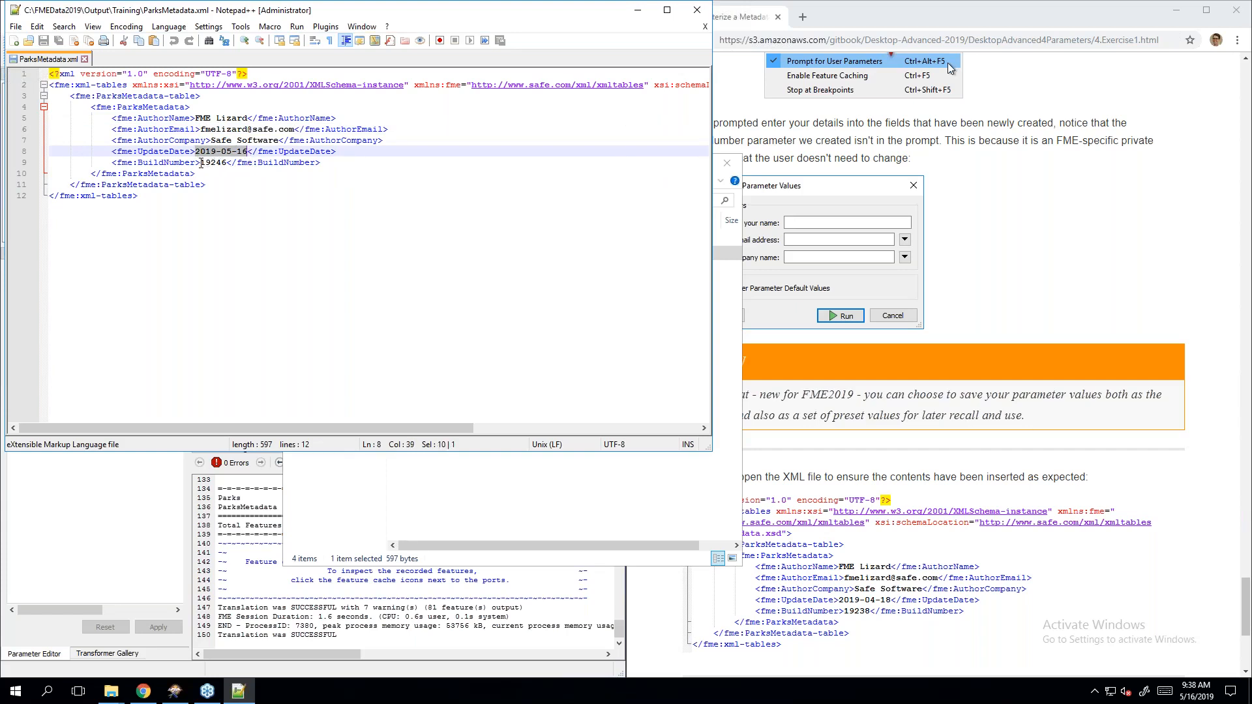
left_click_drag(201, 163, 226, 163)
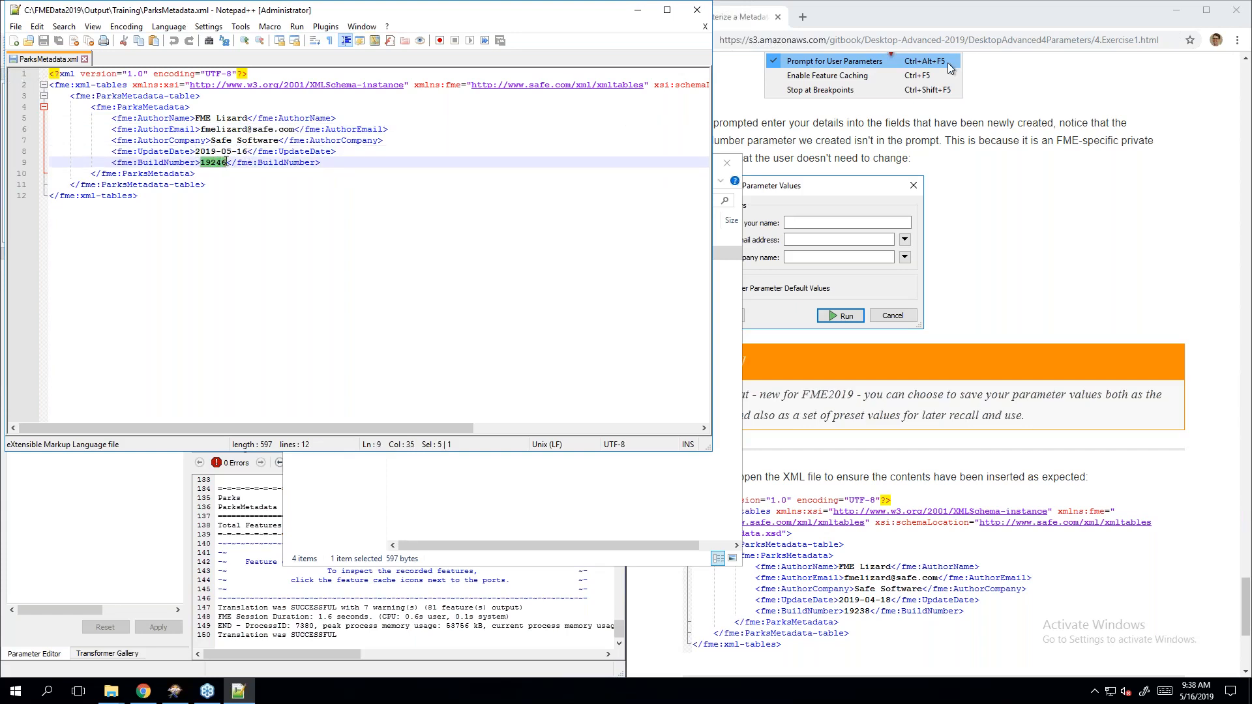
left_click(251, 200)
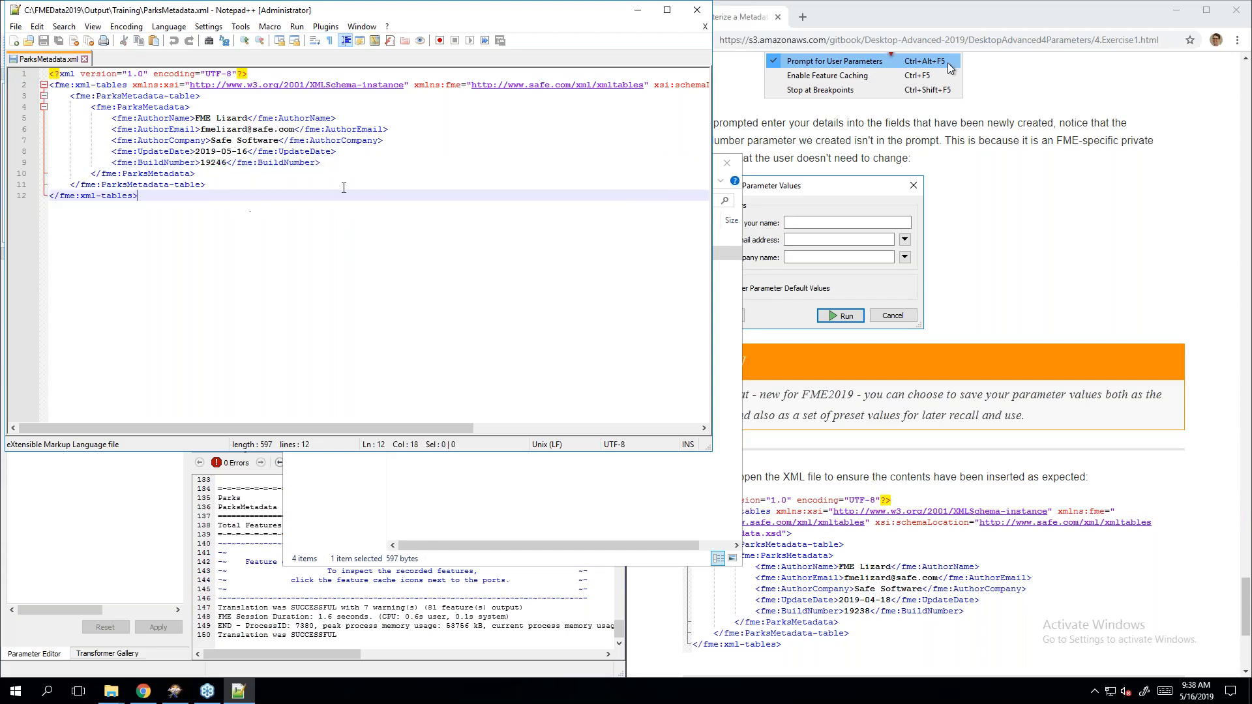
left_click(1078, 353)
scroll(1077, 354, "down", 5)
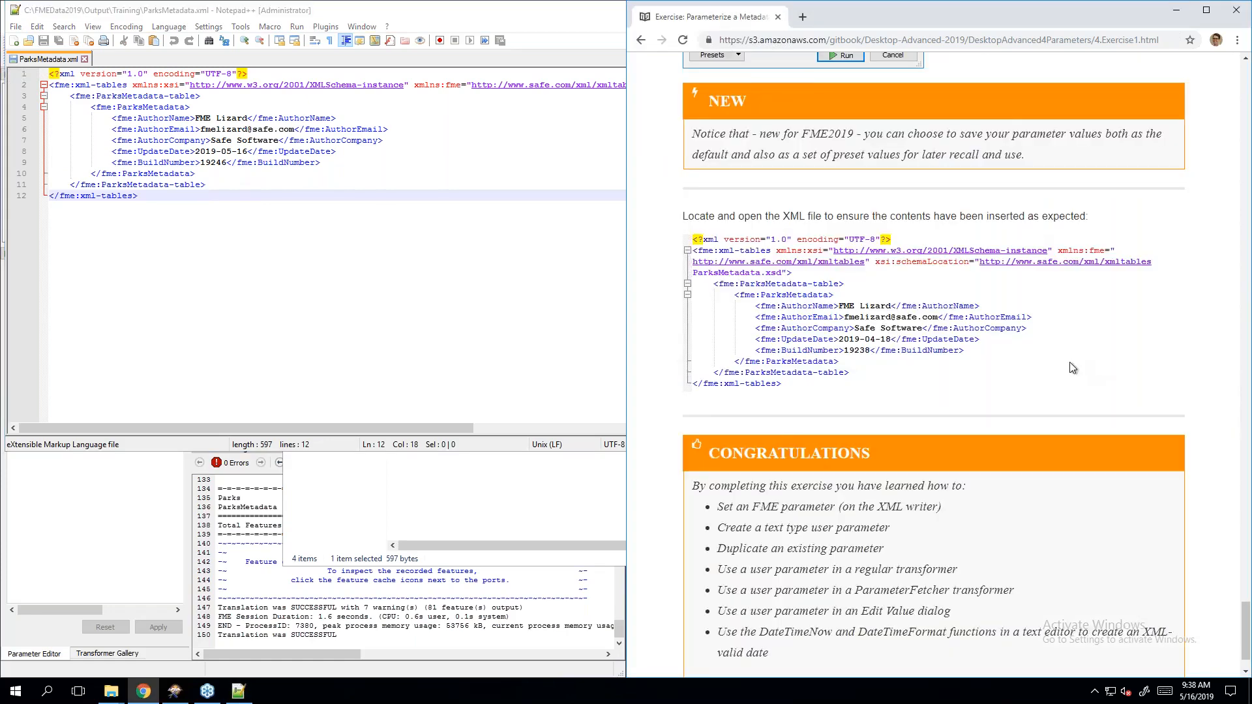
left_click(530, 18)
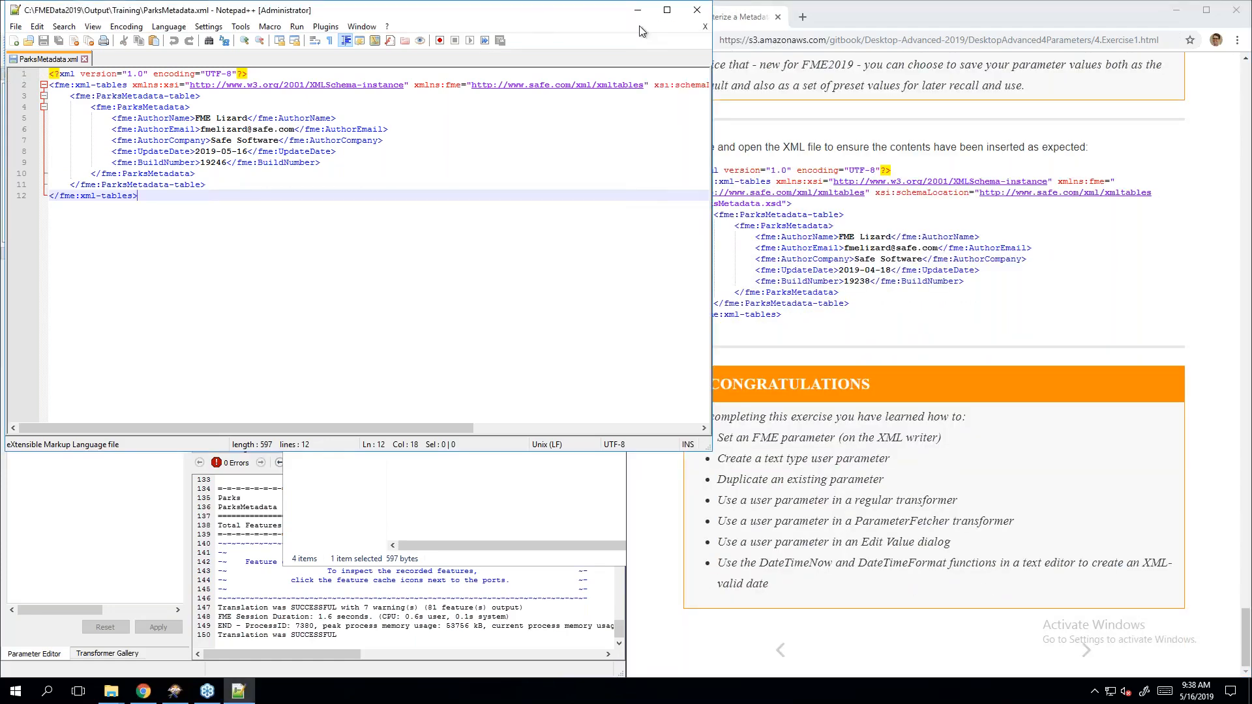
Step: Close Notepad++, minimize the Training folder window, and advance the manual to Parameter Types
left_click(698, 11)
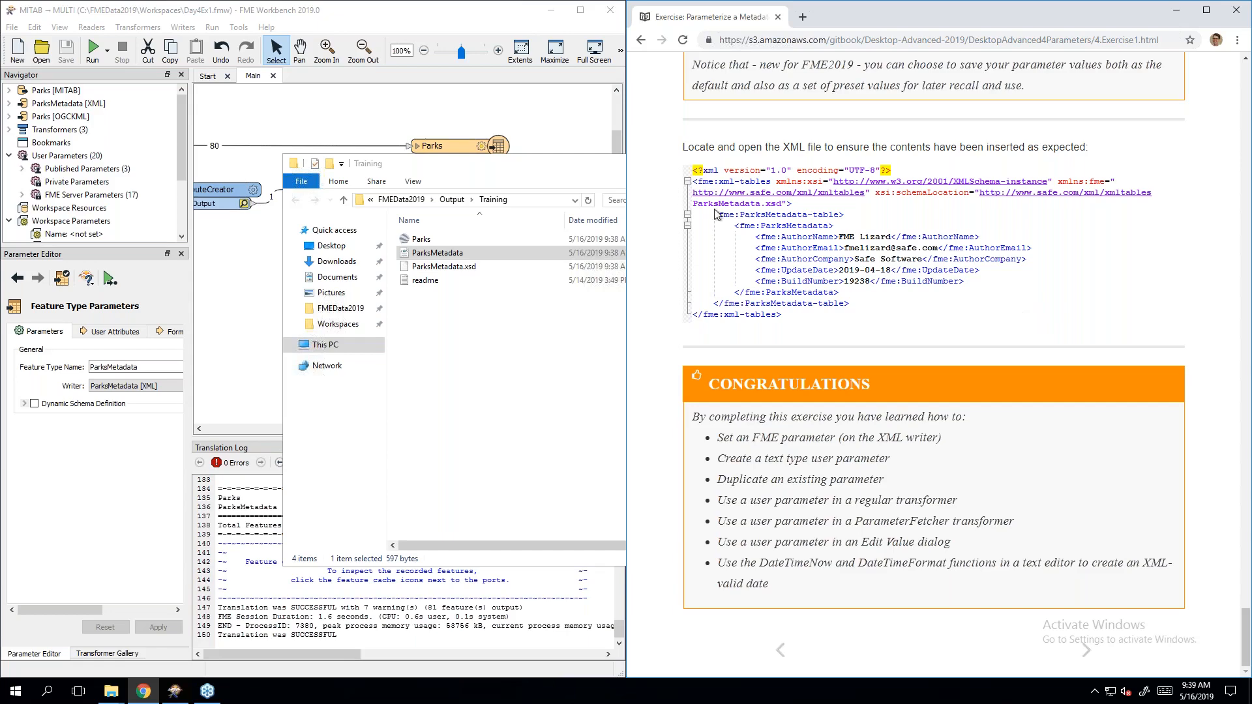
left_click(482, 163)
left_click(678, 166)
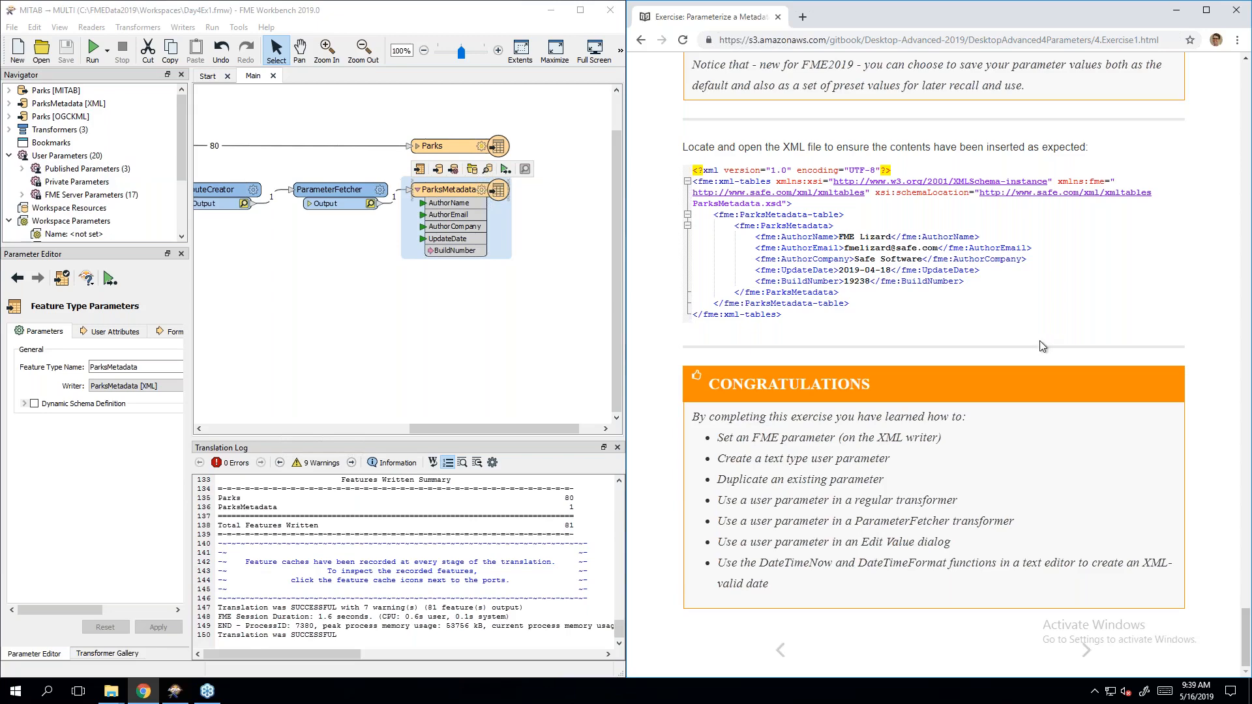
left_click(1086, 650)
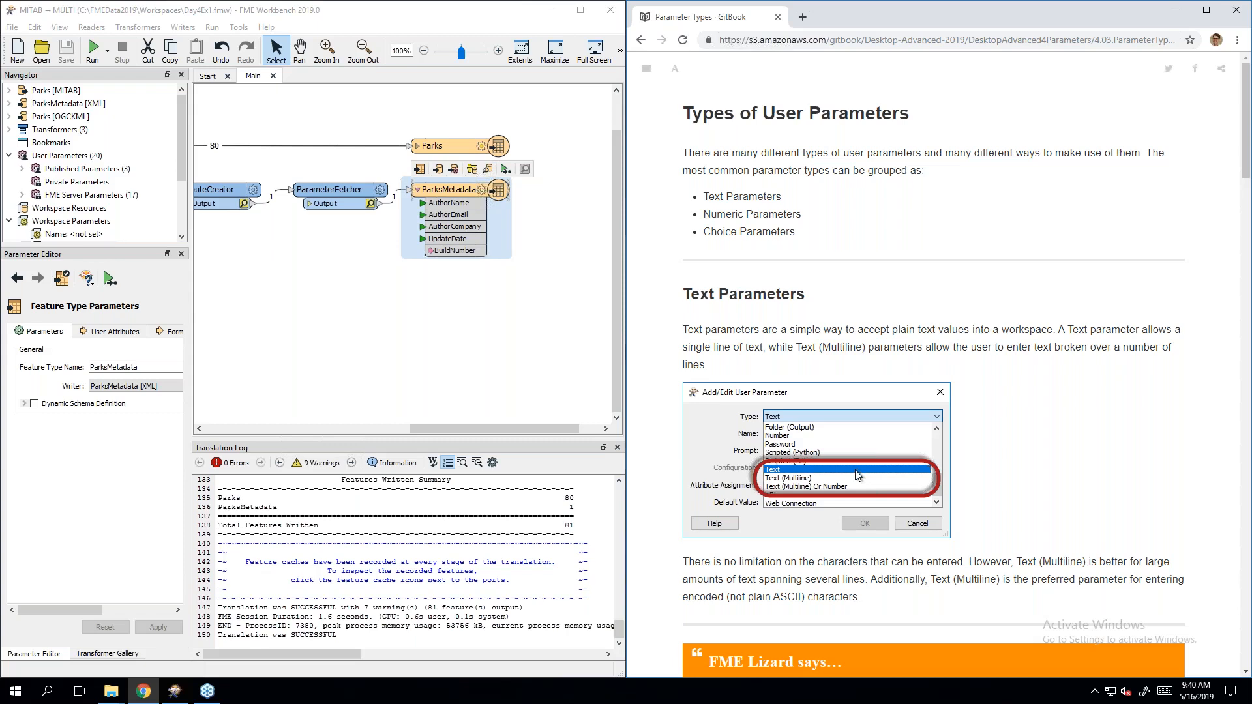
Step: Scroll the Parameter Types page to the Number parameter section and its integer example
scroll(1091, 502, "down", 4)
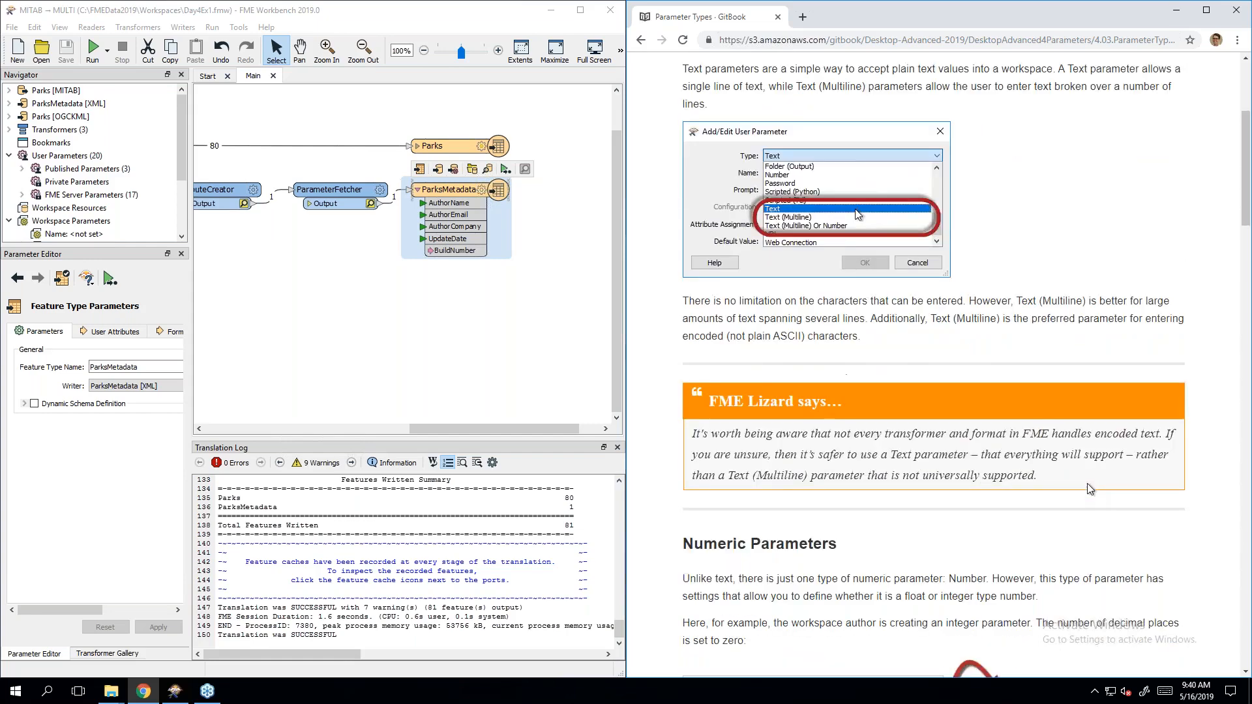
scroll(1088, 488, "down", 1)
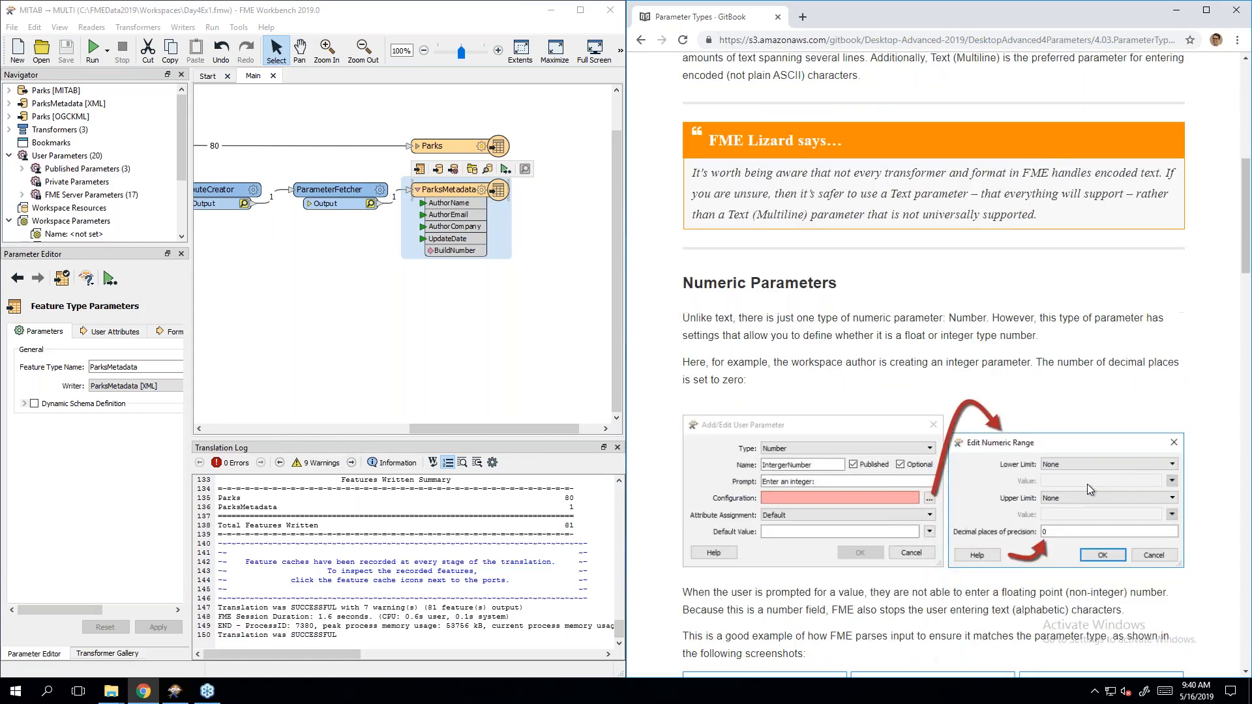
scroll(1087, 484, "down", 1)
scroll(1089, 490, "down", 2)
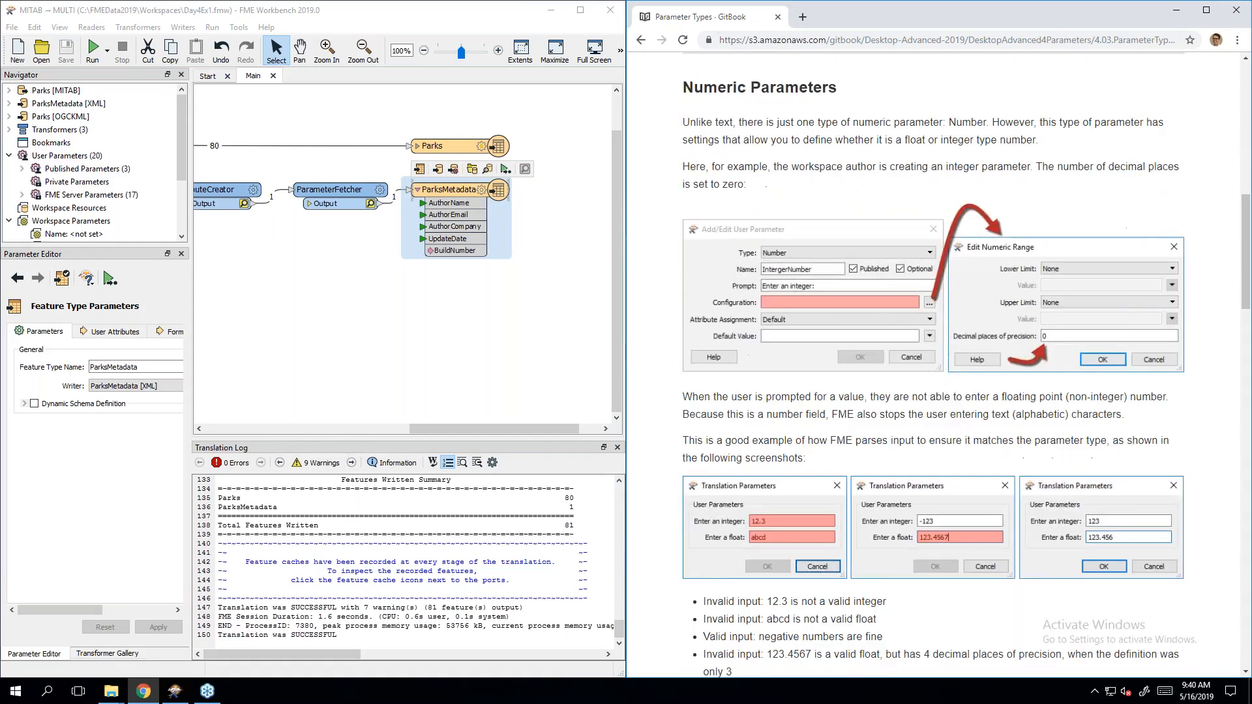
scroll(934, 365, "up", 2)
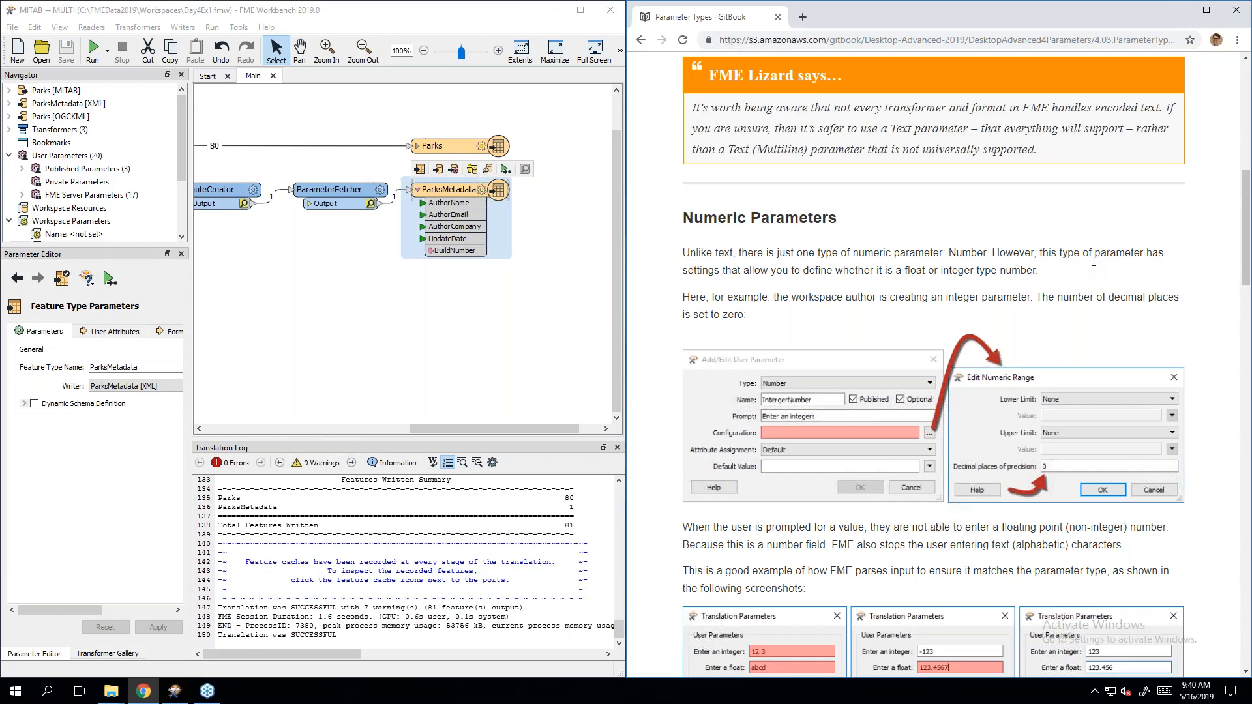
scroll(1094, 262, "down", 2)
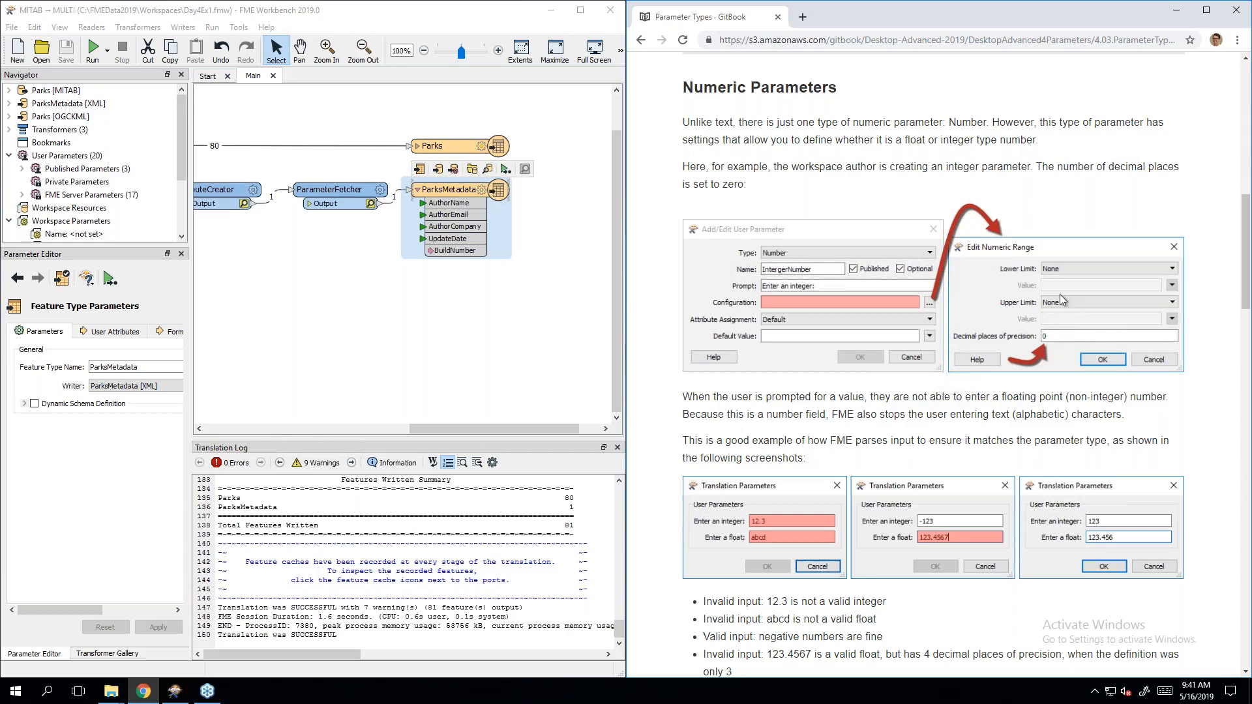
scroll(1046, 313, "down", 1)
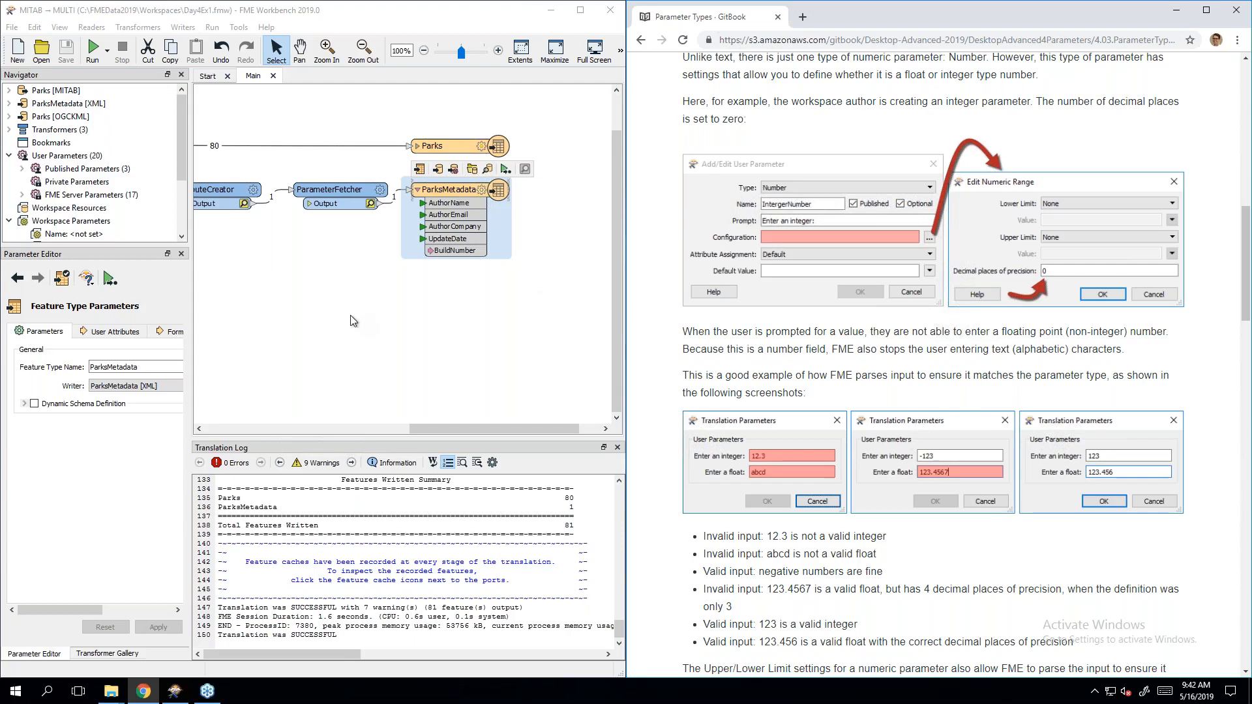
Step: Create a new published user parameter of type Number
left_click(384, 317)
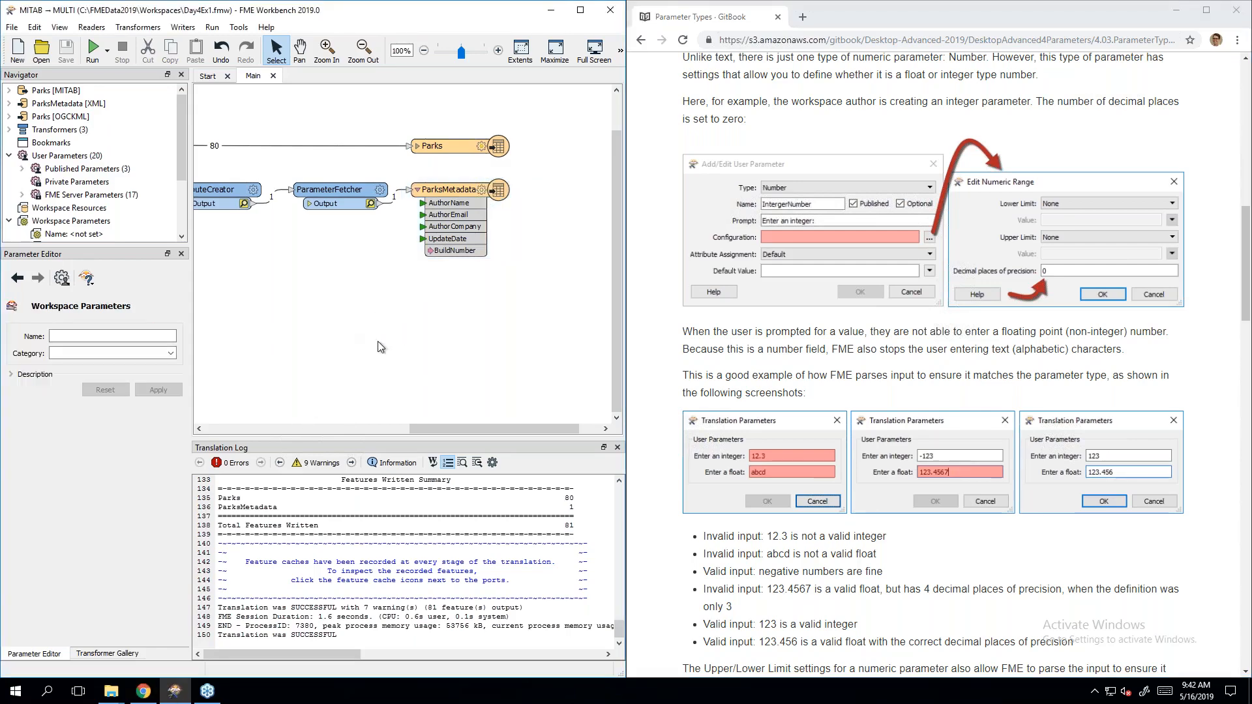
right_click(82, 171)
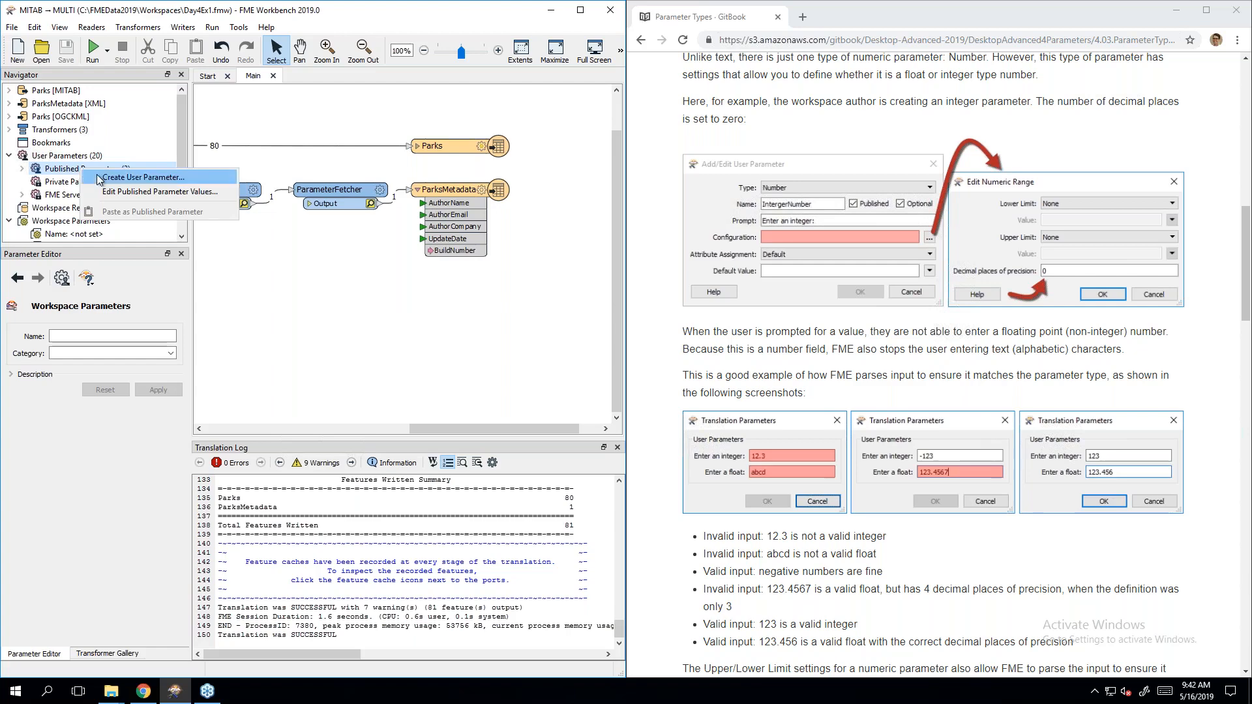
left_click(96, 174)
left_click(349, 296)
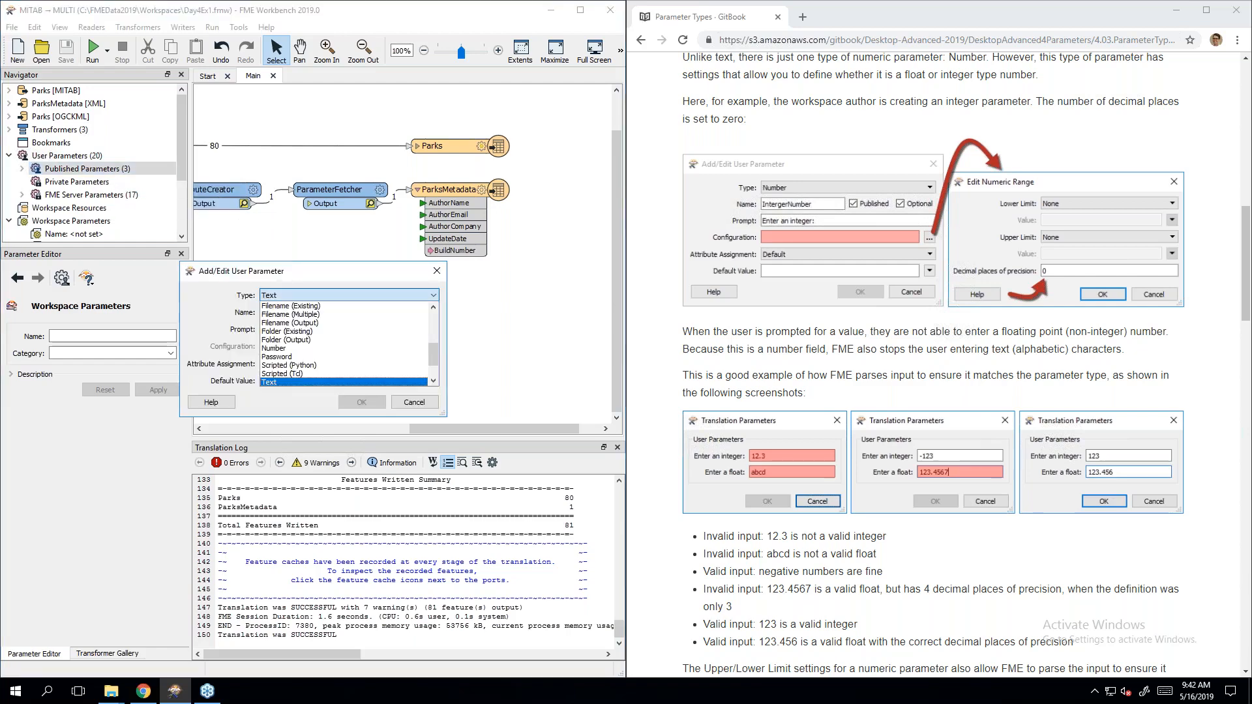
scroll(305, 356, "down", 1)
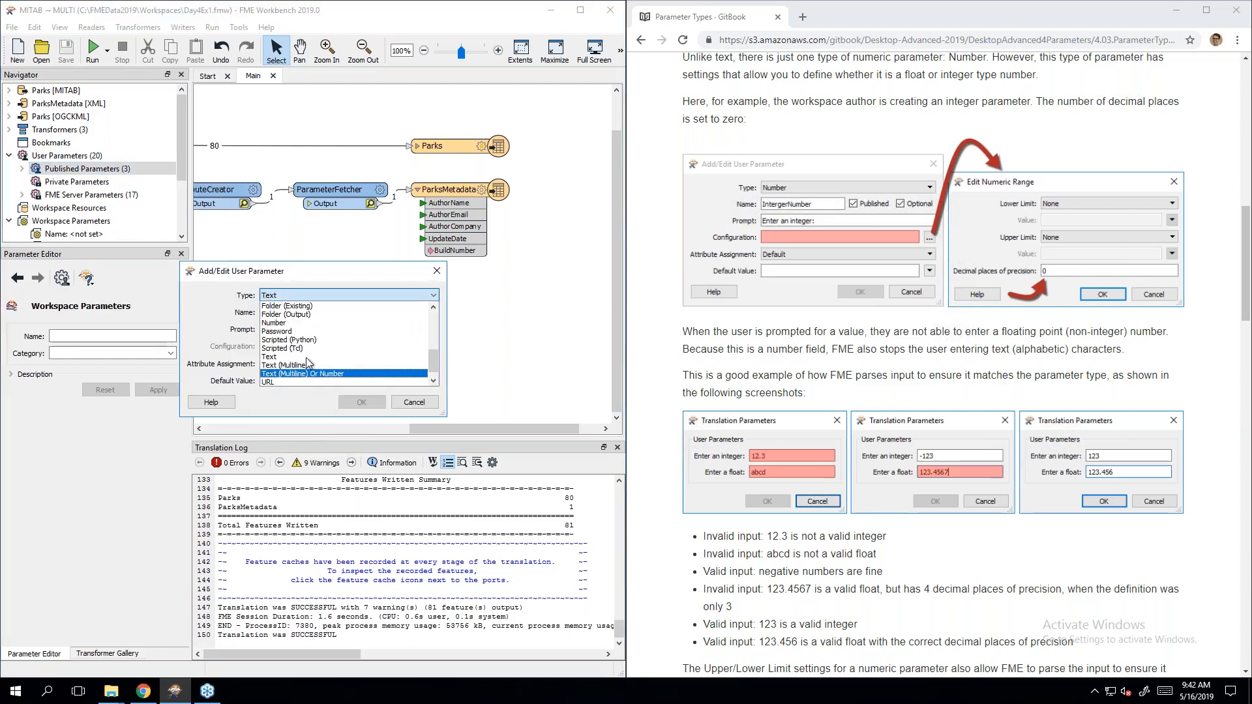
scroll(306, 359, "up", 4)
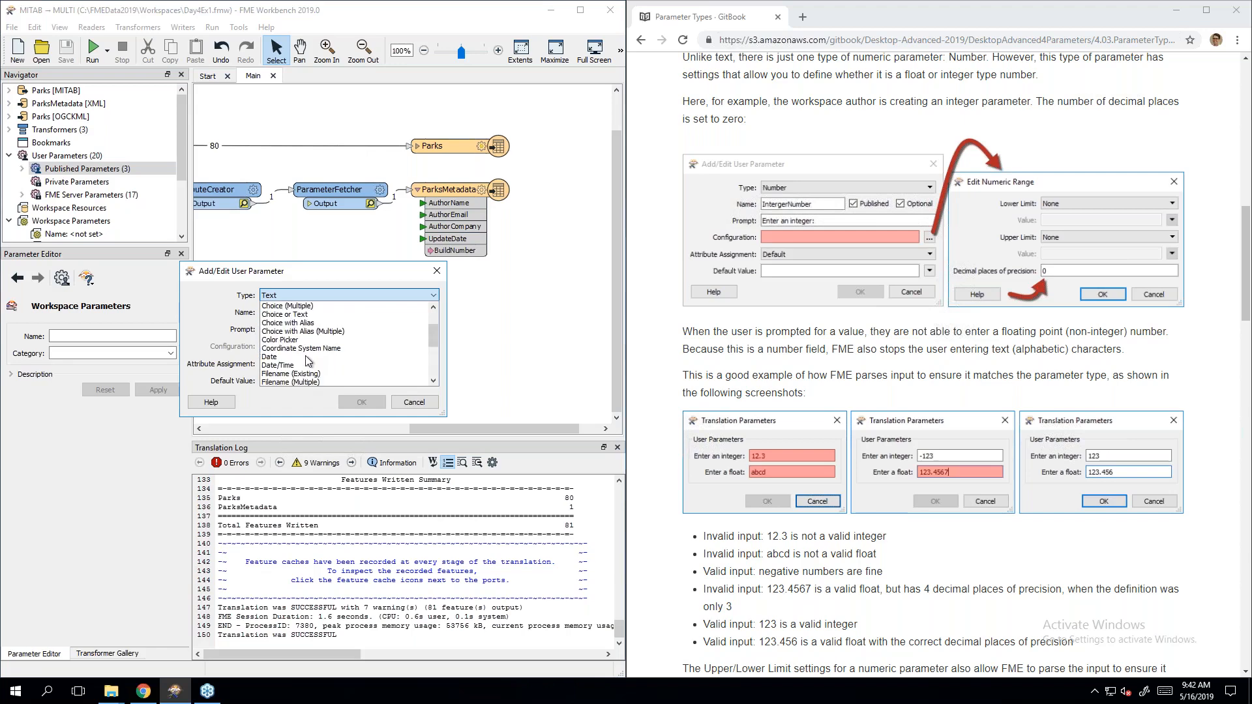
scroll(308, 361, "down", 4)
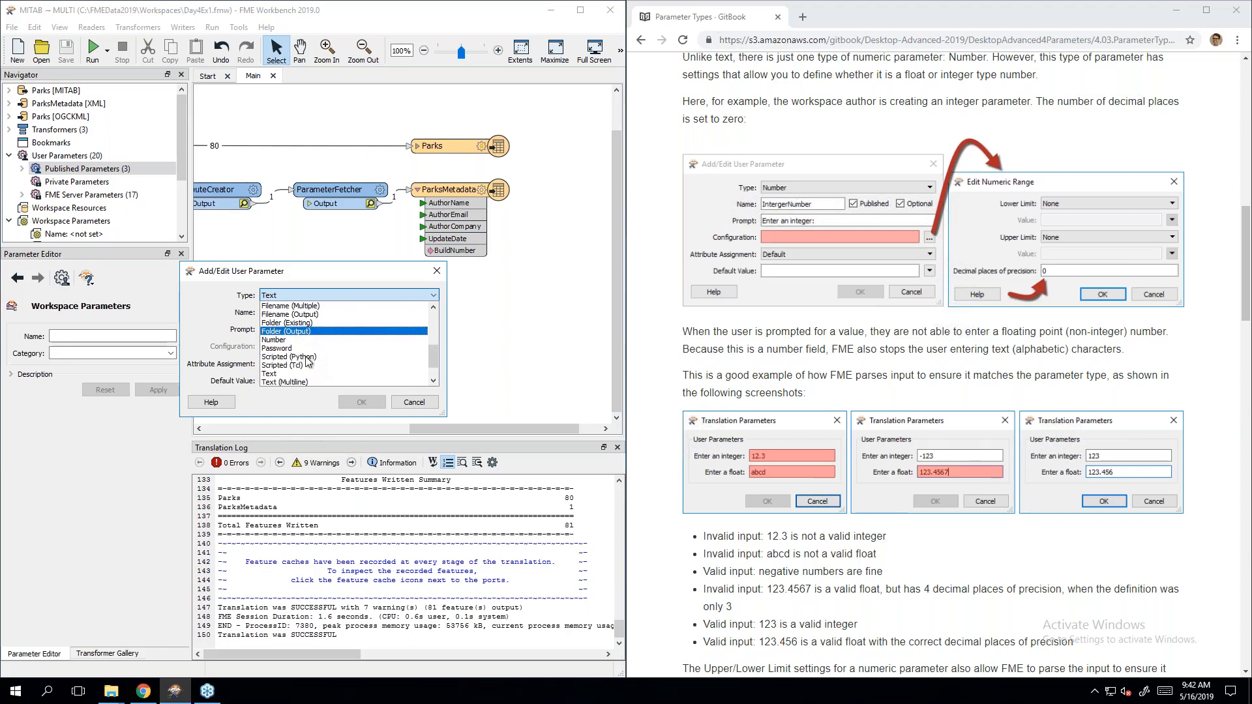
left_click(307, 362)
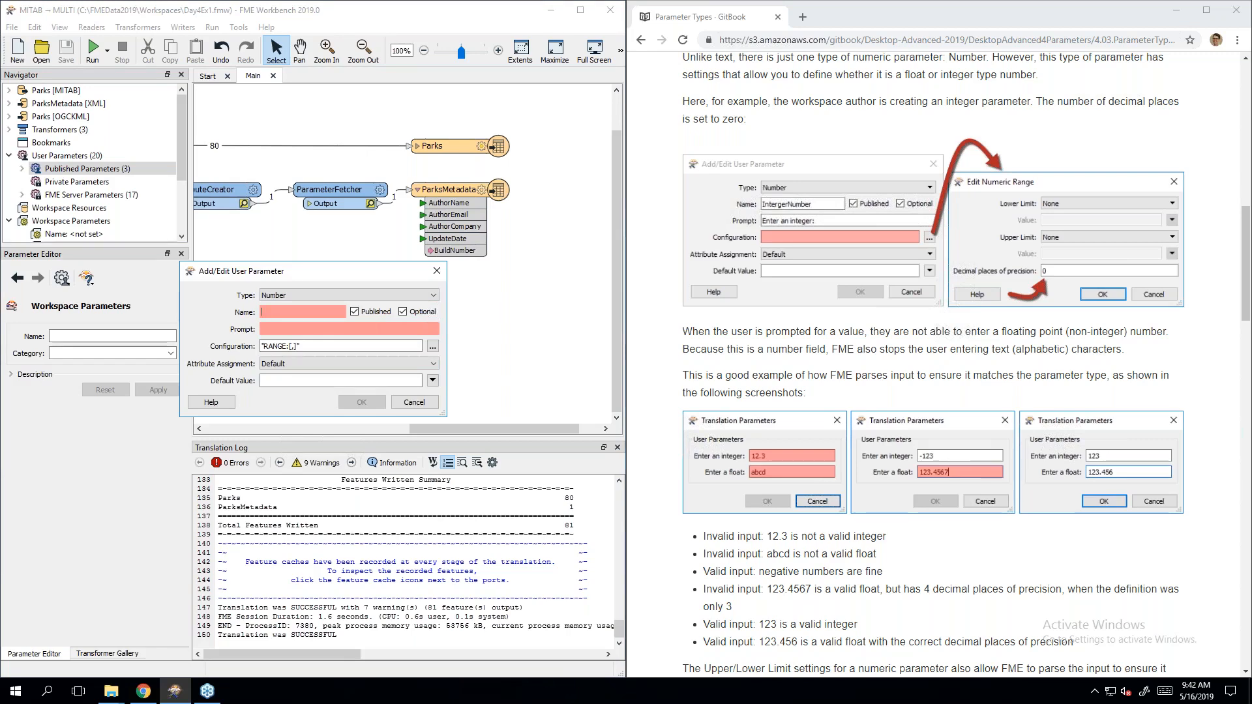
Step: Name the parameter IntegerNumber with the prompt 'Enter an integer:'
type("Int")
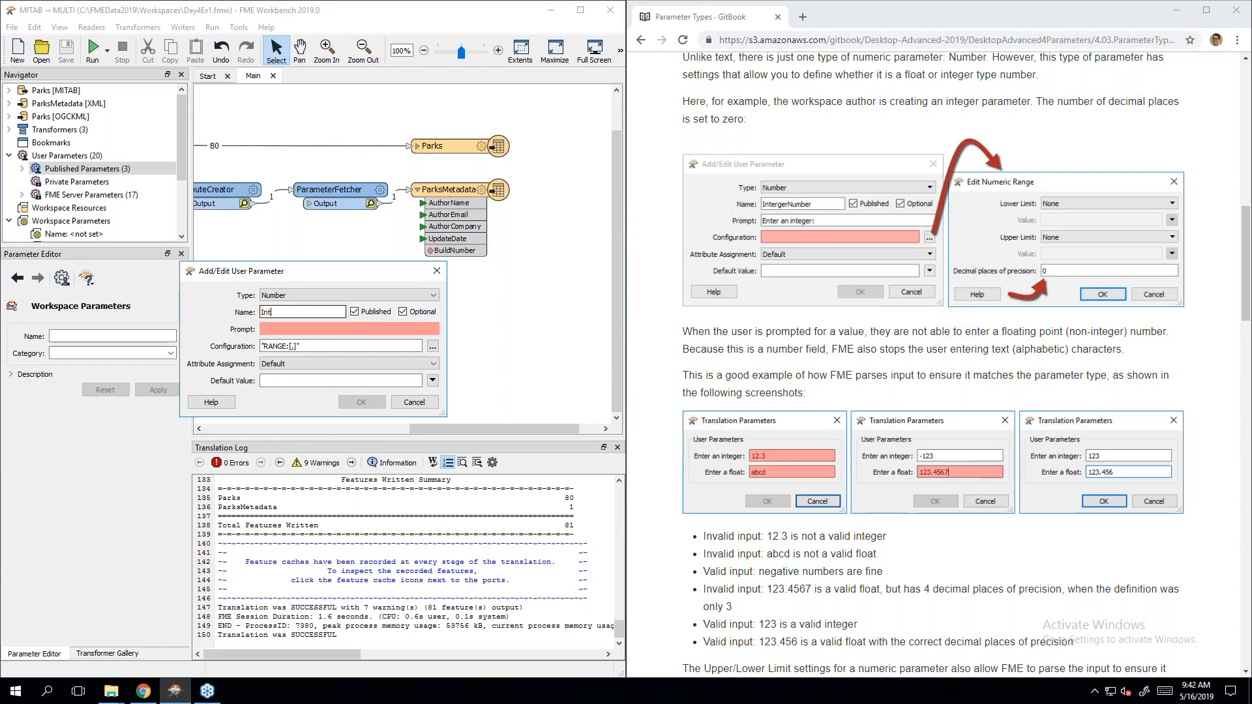
type("egerNumber")
left_click(296, 329)
type("Enter an")
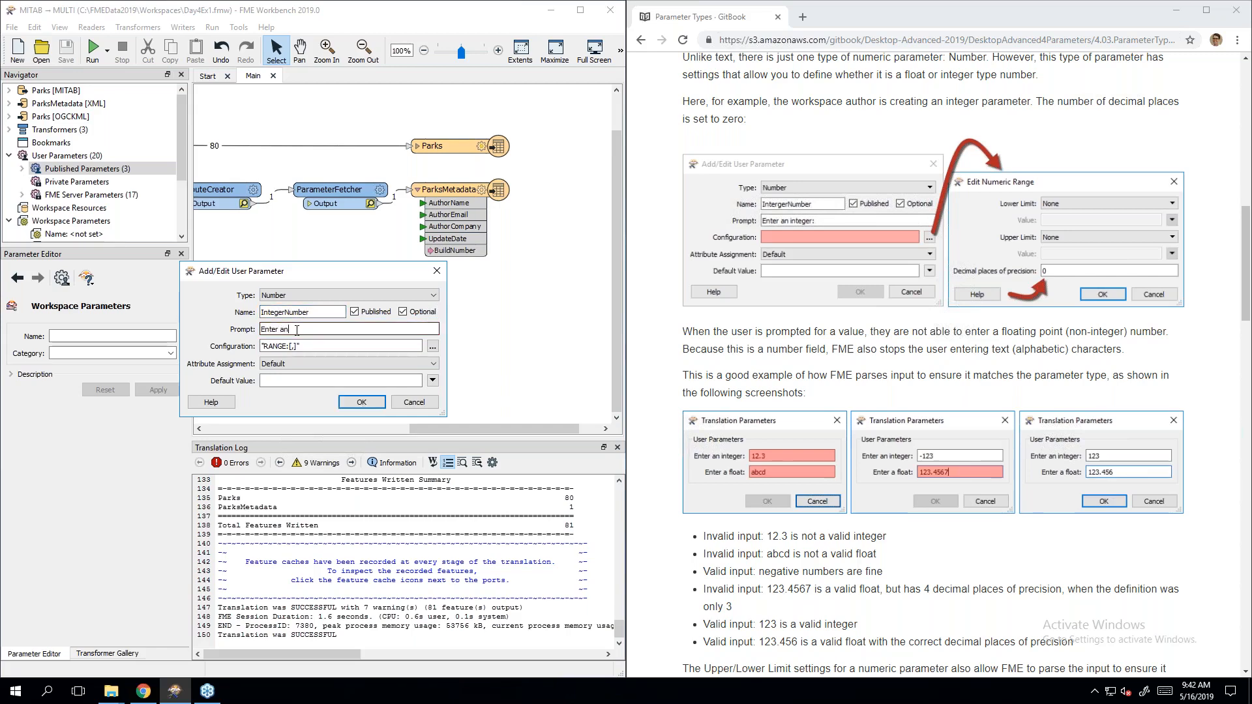
type(" inte")
type("er")
key("BackSpace")
key("BackSpace")
key("BackSpace")
type("eger")
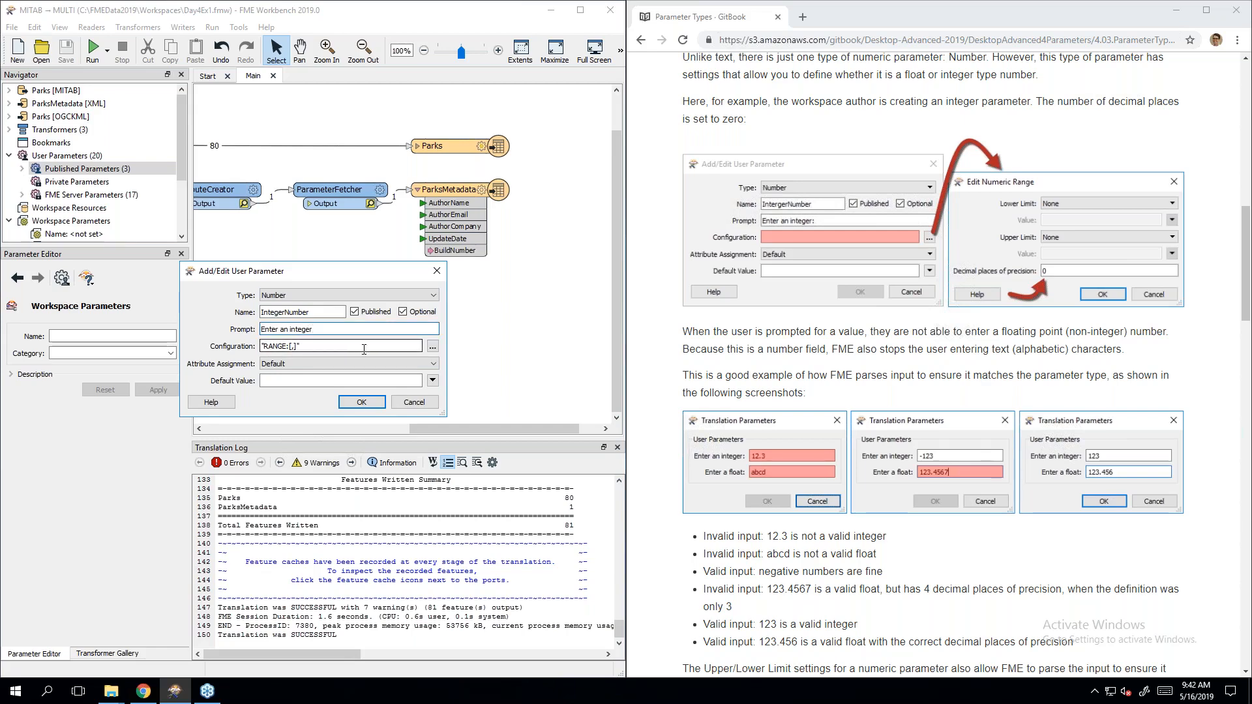
type(":")
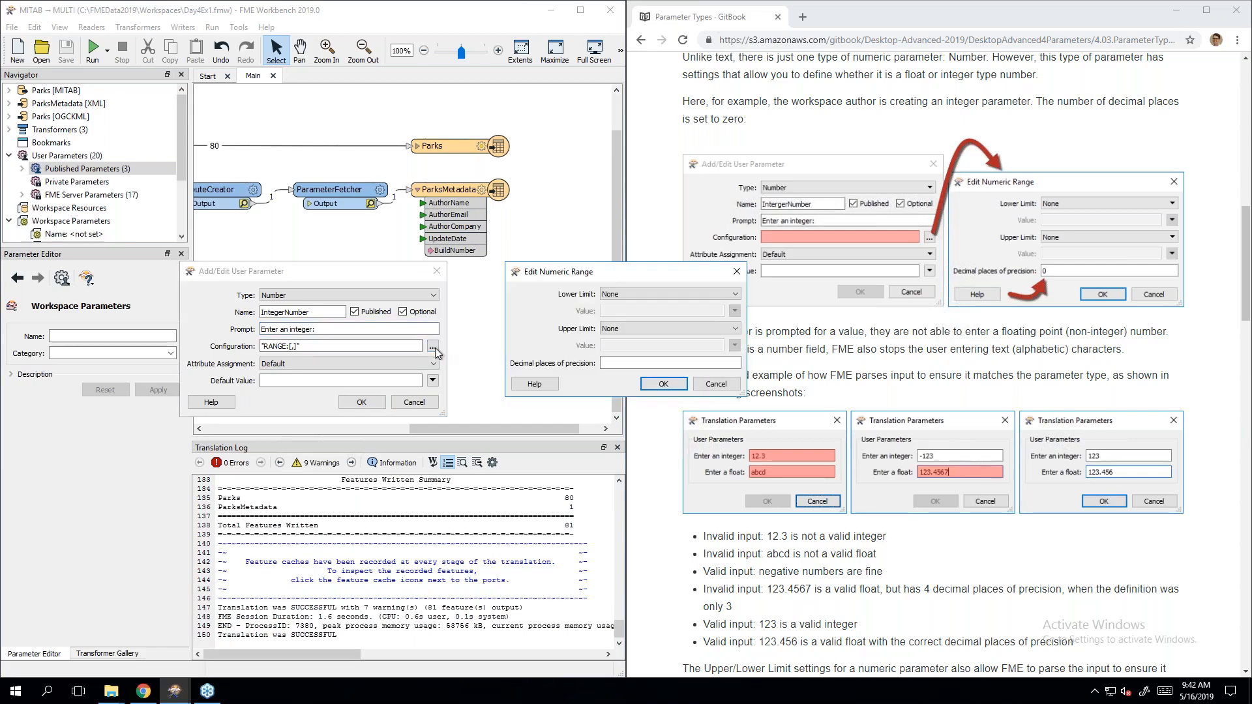
Step: Set the numeric range precision to 0 decimal places, leaving no limits
left_click(432, 346)
left_click(655, 292)
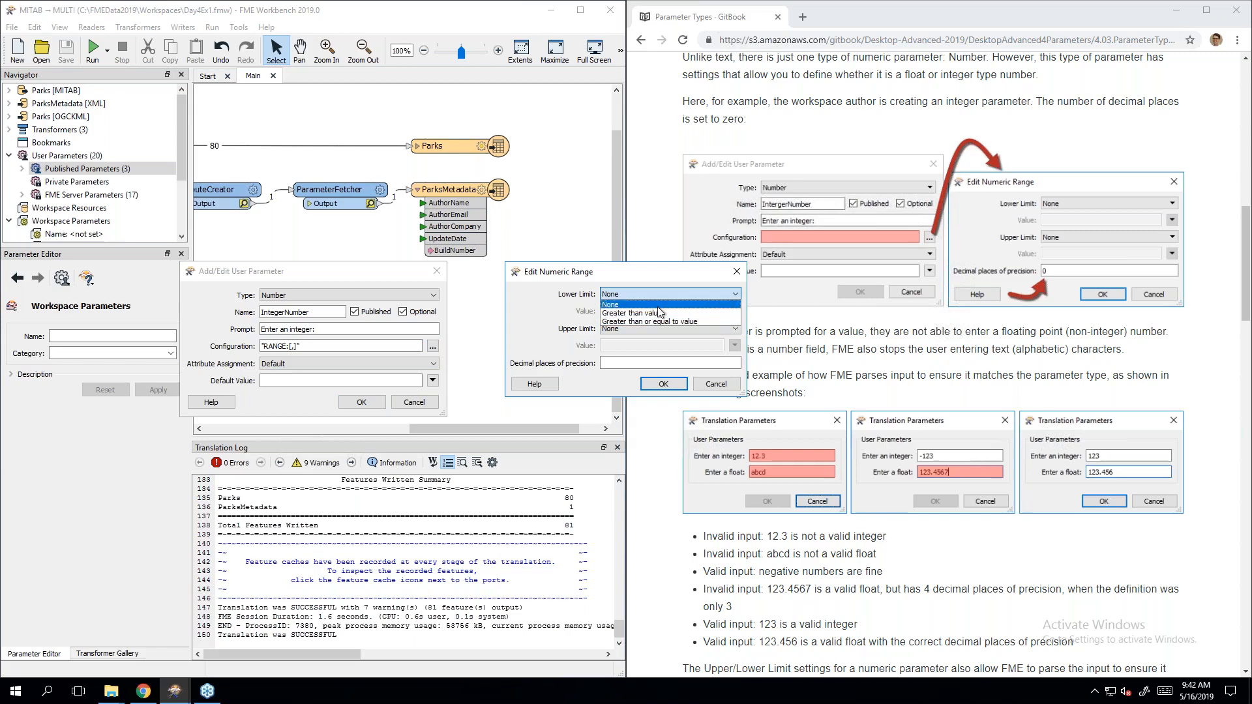
left_click(648, 305)
left_click(645, 329)
left_click(645, 327)
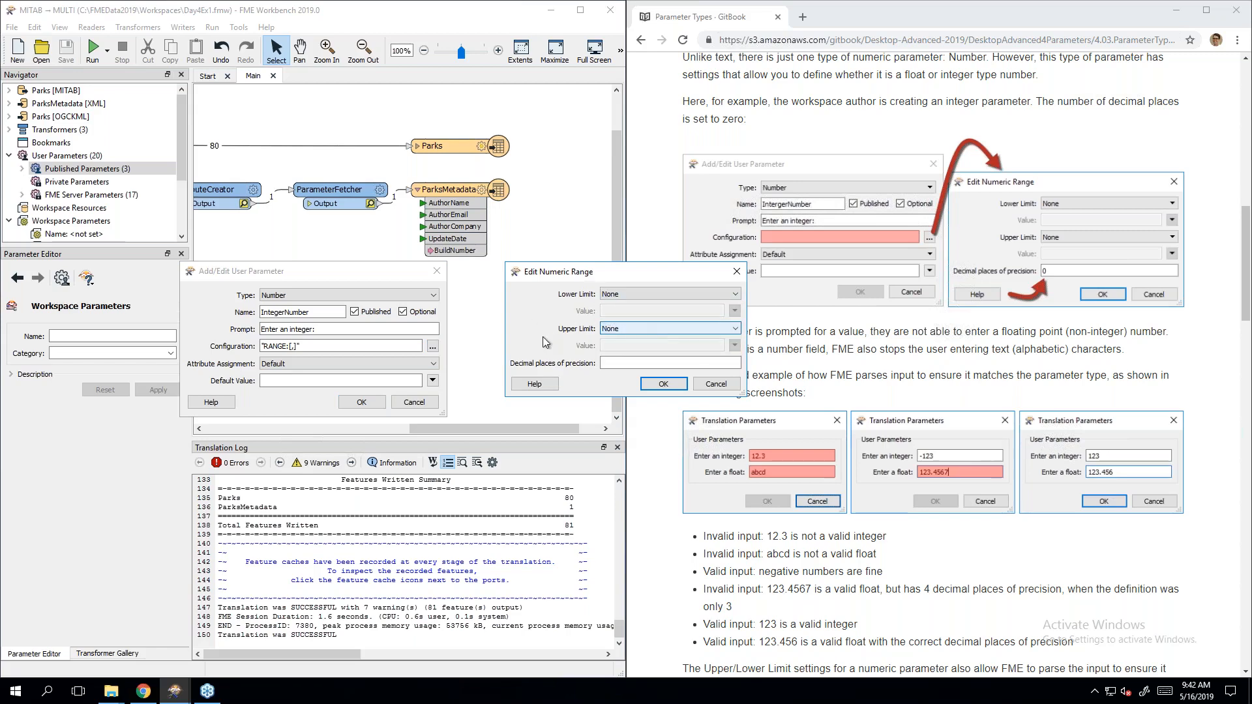
left_click(613, 363)
type("0")
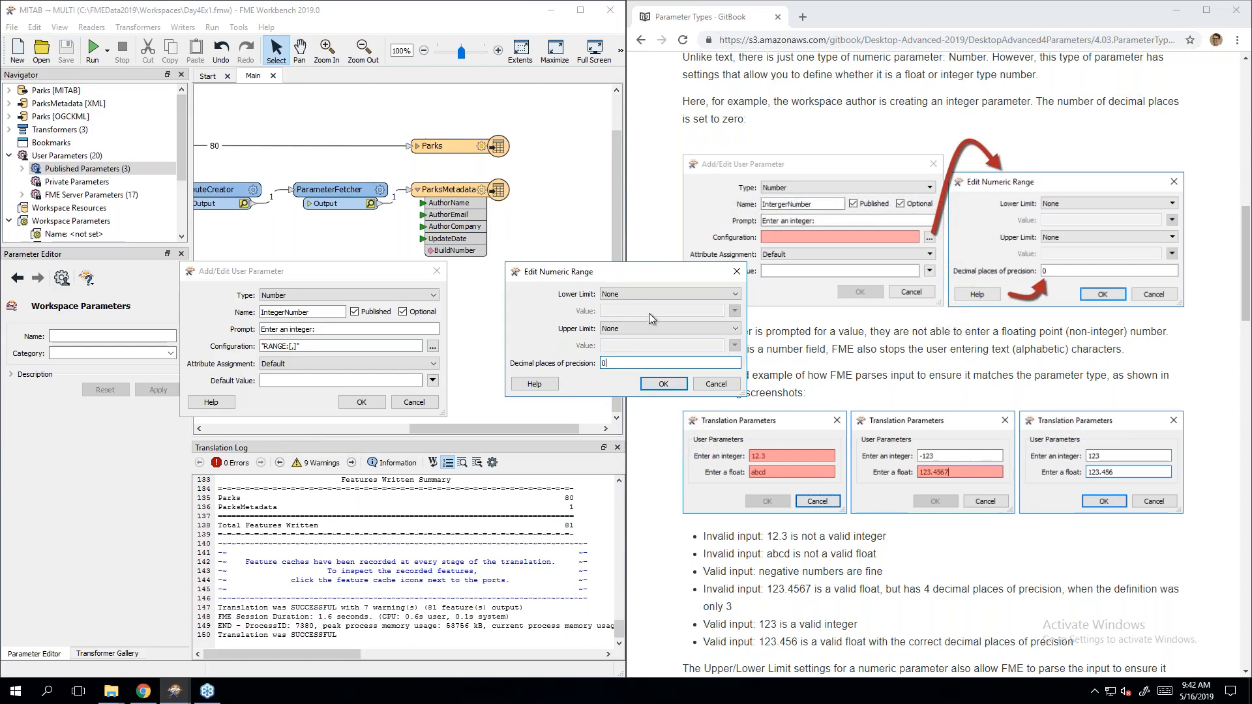
left_click(664, 384)
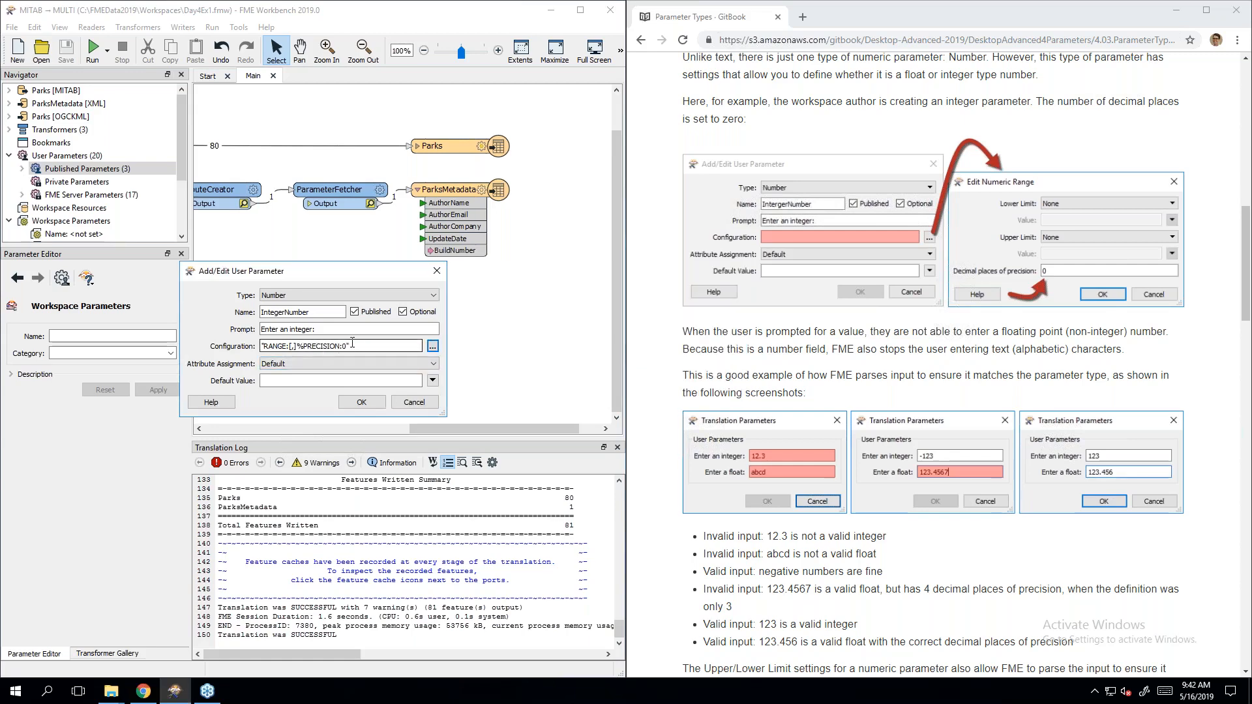
Step: Change the prompt to 'Enter a positive integer:' and require values greater than 0
left_click(284, 330)
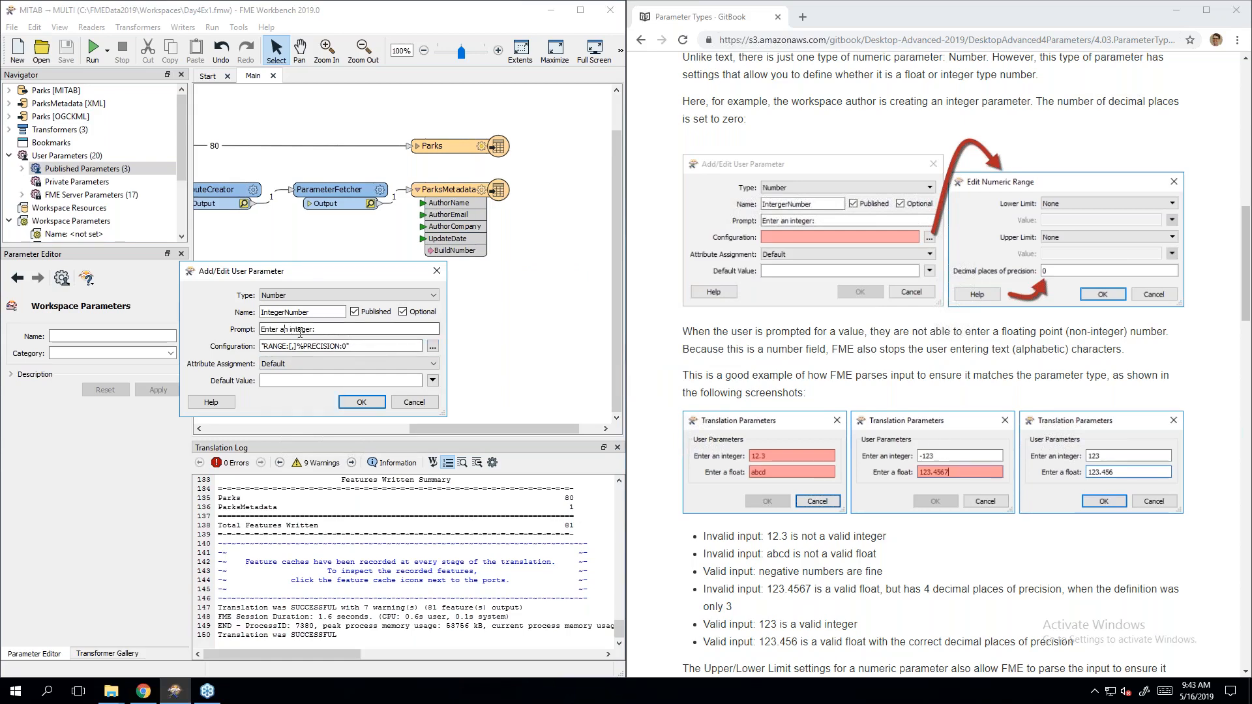
key("Delete")
type("positive")
left_click(433, 347)
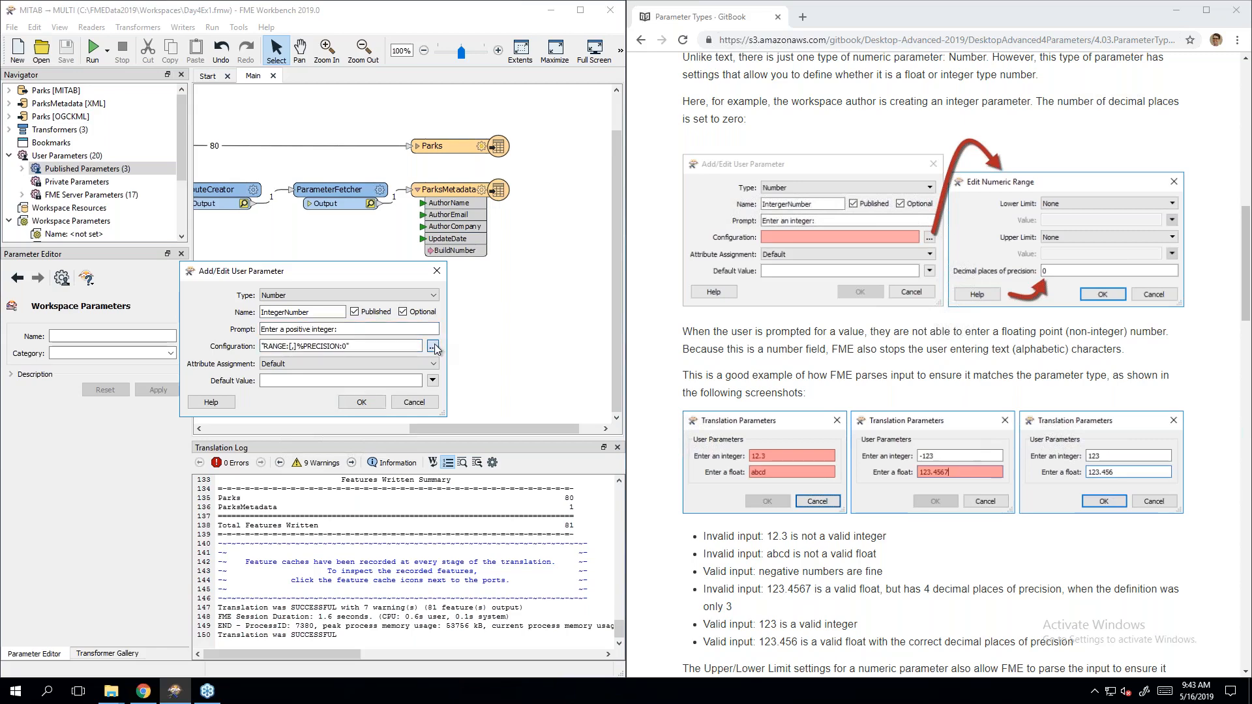
left_click(633, 295)
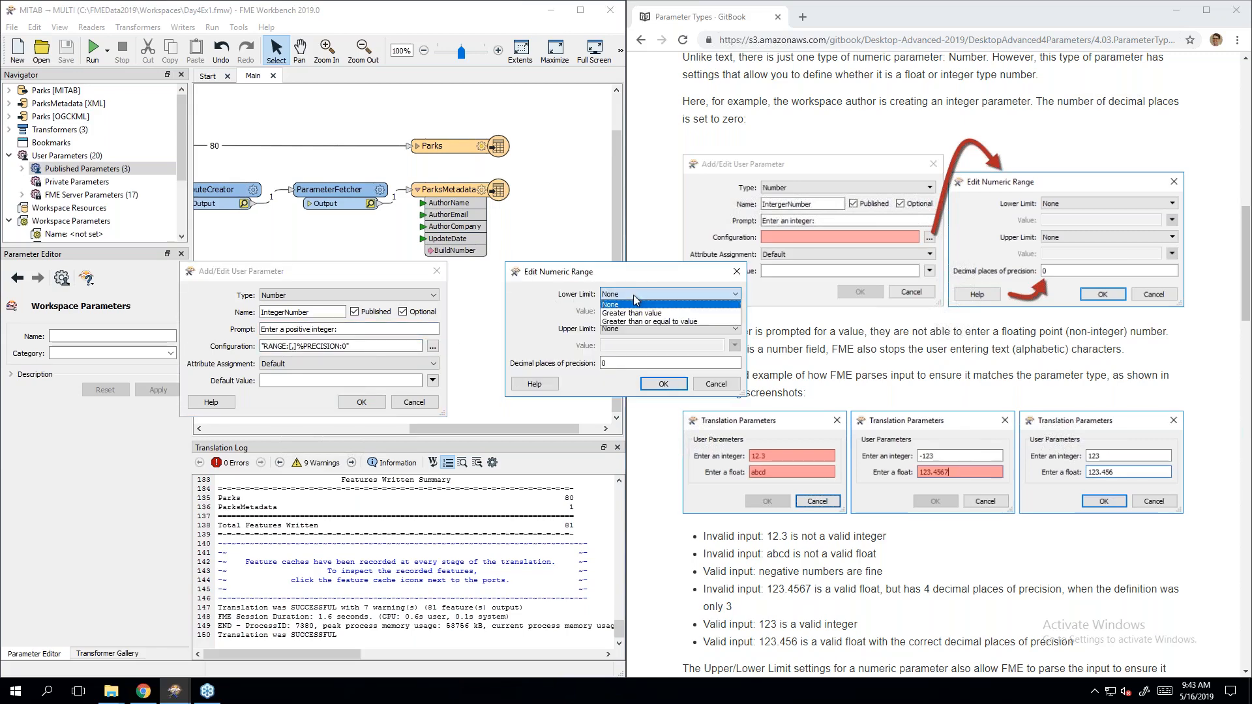
left_click(673, 315)
type("0")
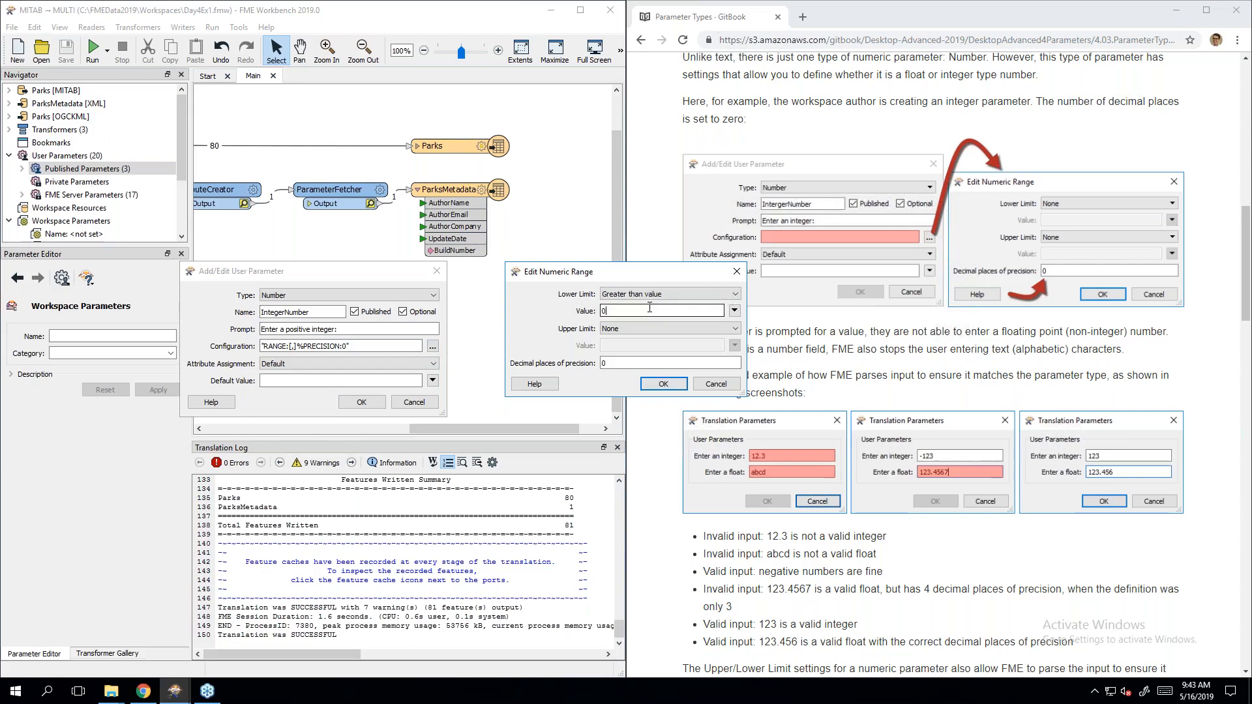
left_click(663, 384)
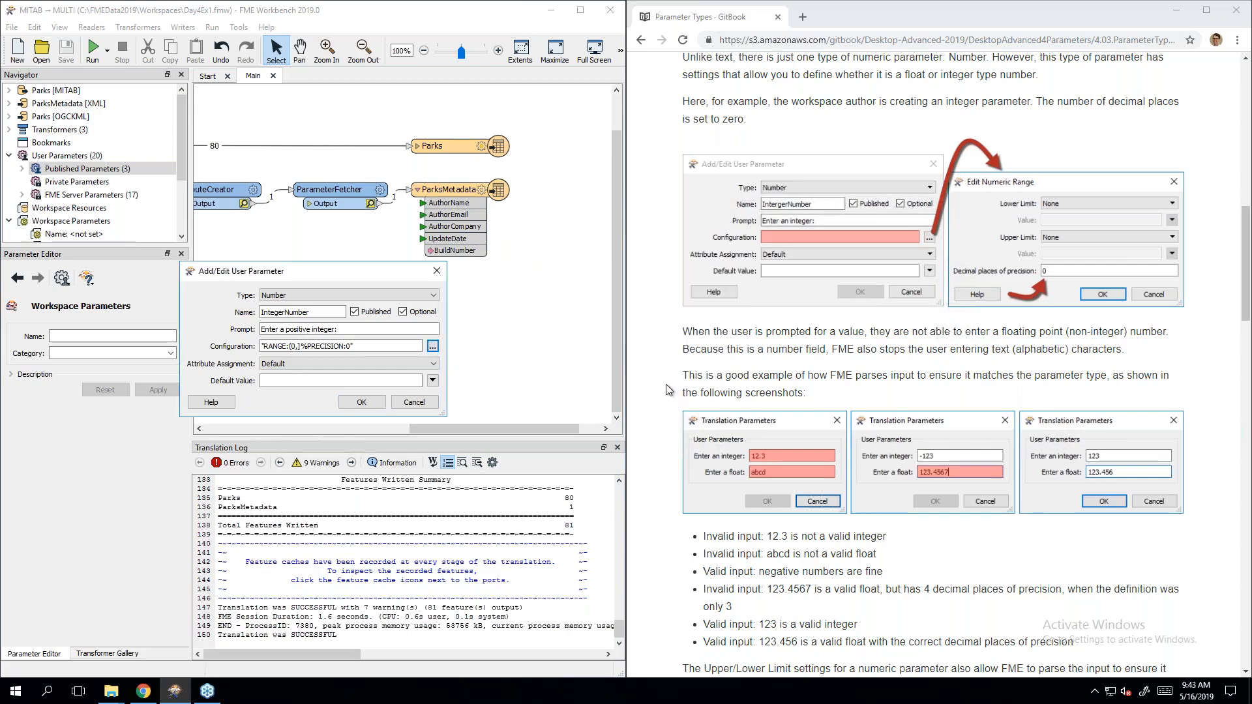
left_click(361, 402)
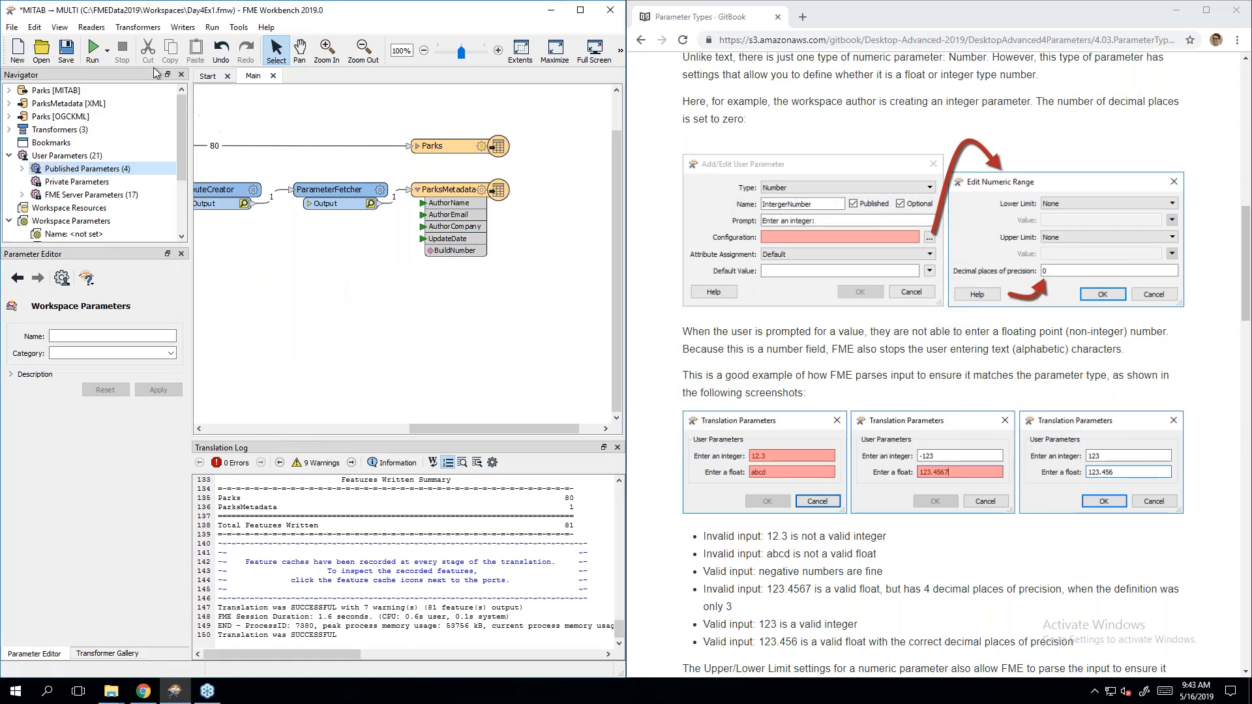
left_click(95, 53)
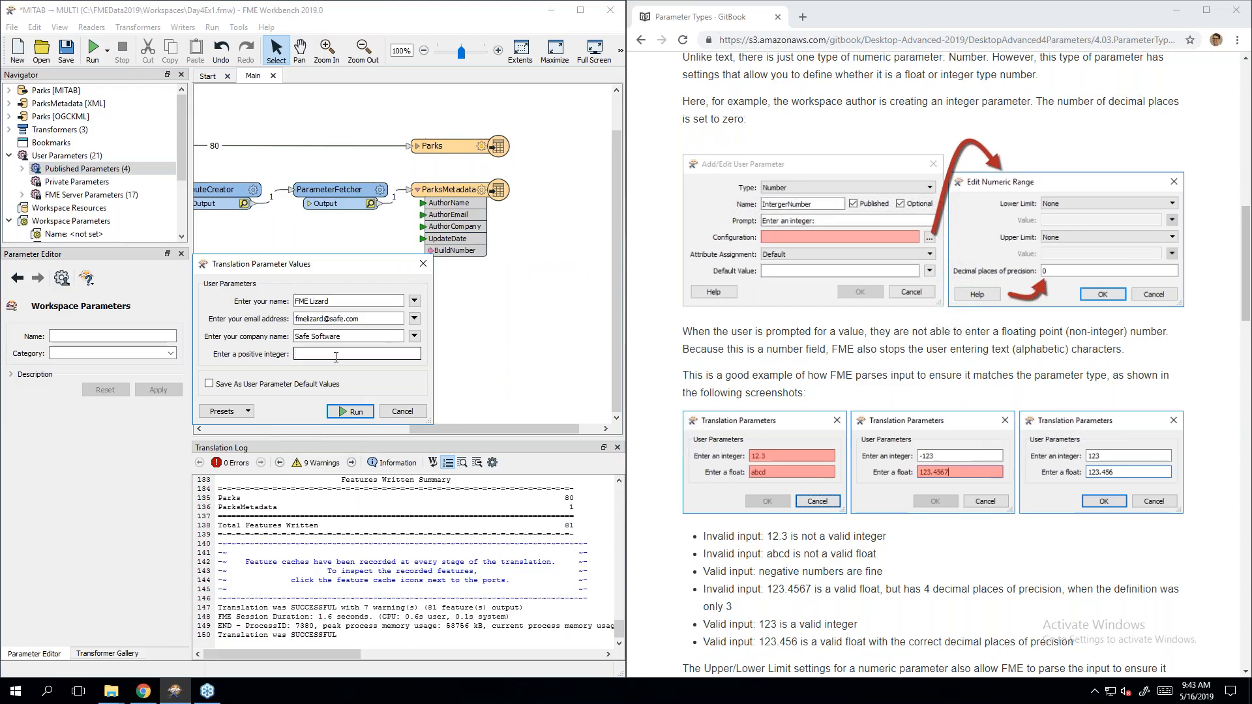
type("abcd")
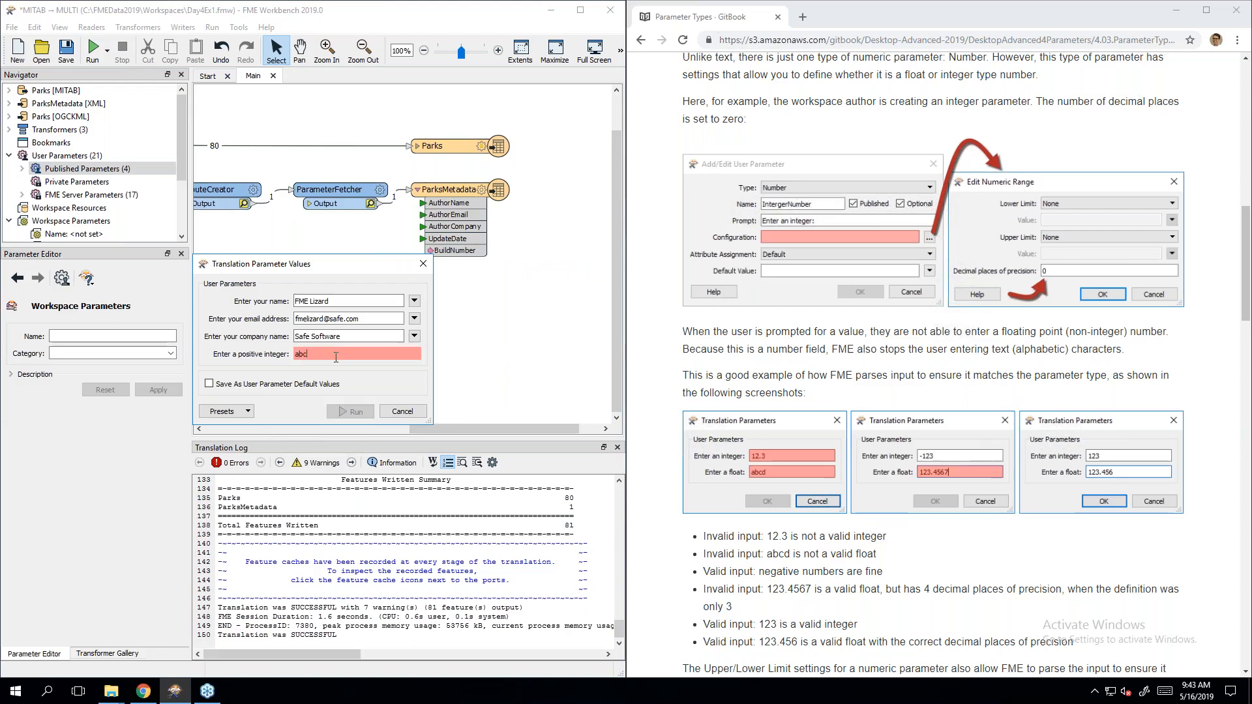
key("BackSpace")
key("BackSpace")
key("BackSpace")
key("BackSpace")
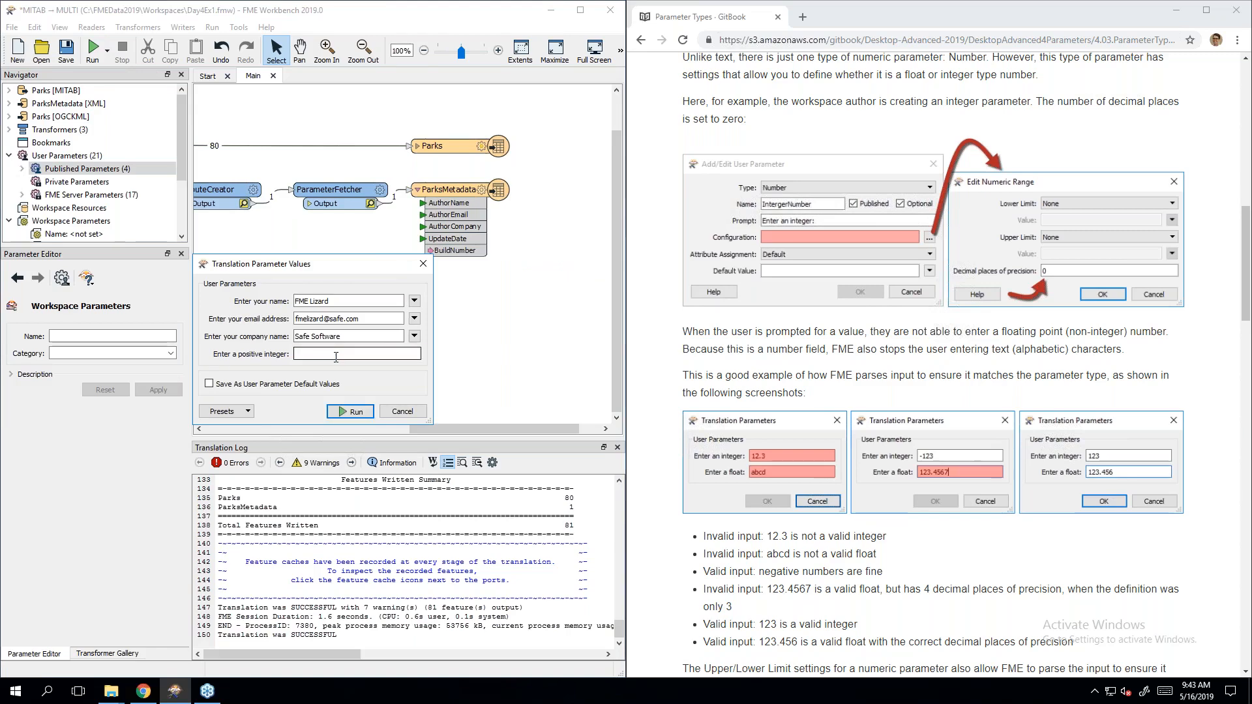
type("-1")
key("BackSpace")
key("BackSpace")
type("1")
left_click(408, 416)
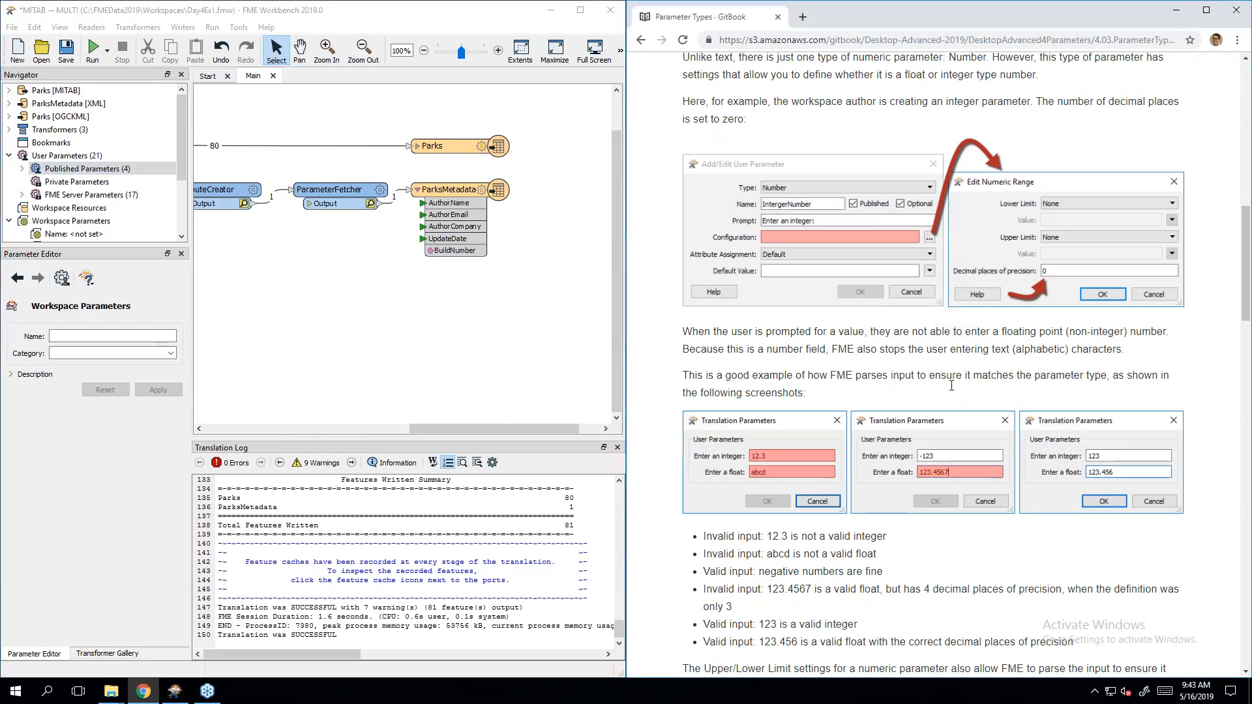
scroll(949, 387, "down", 3)
scroll(949, 390, "down", 1)
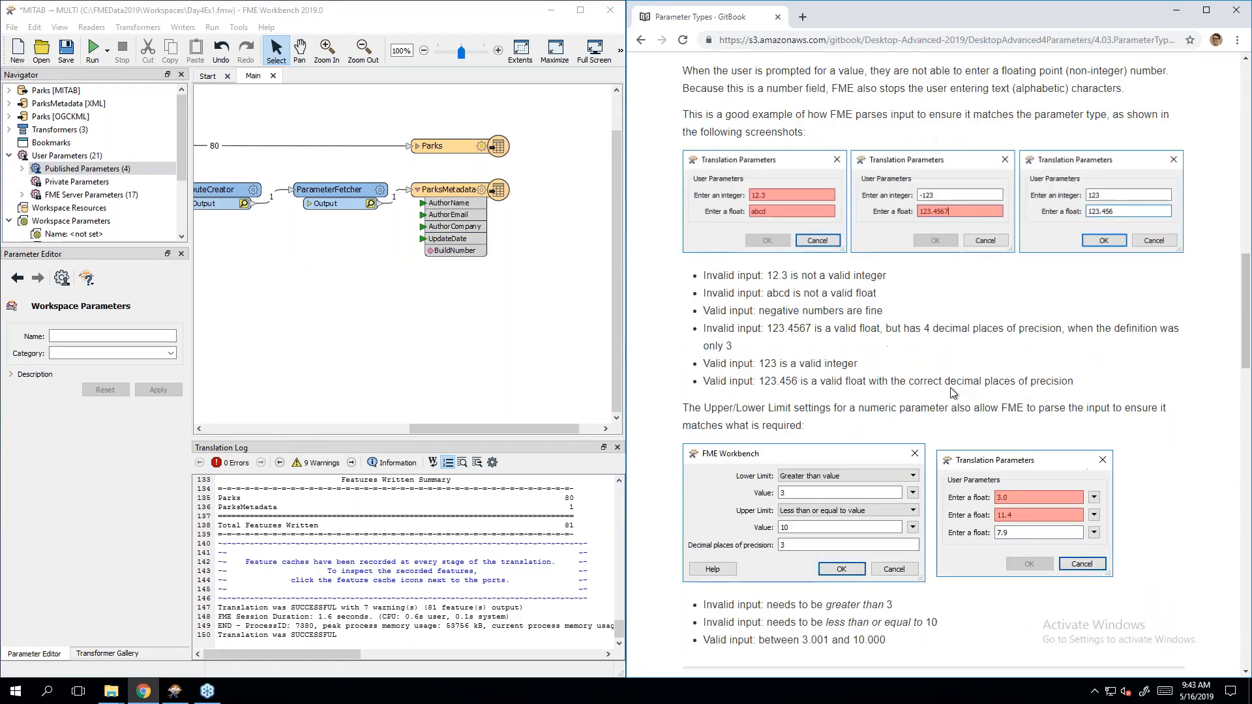
scroll(949, 390, "down", 2)
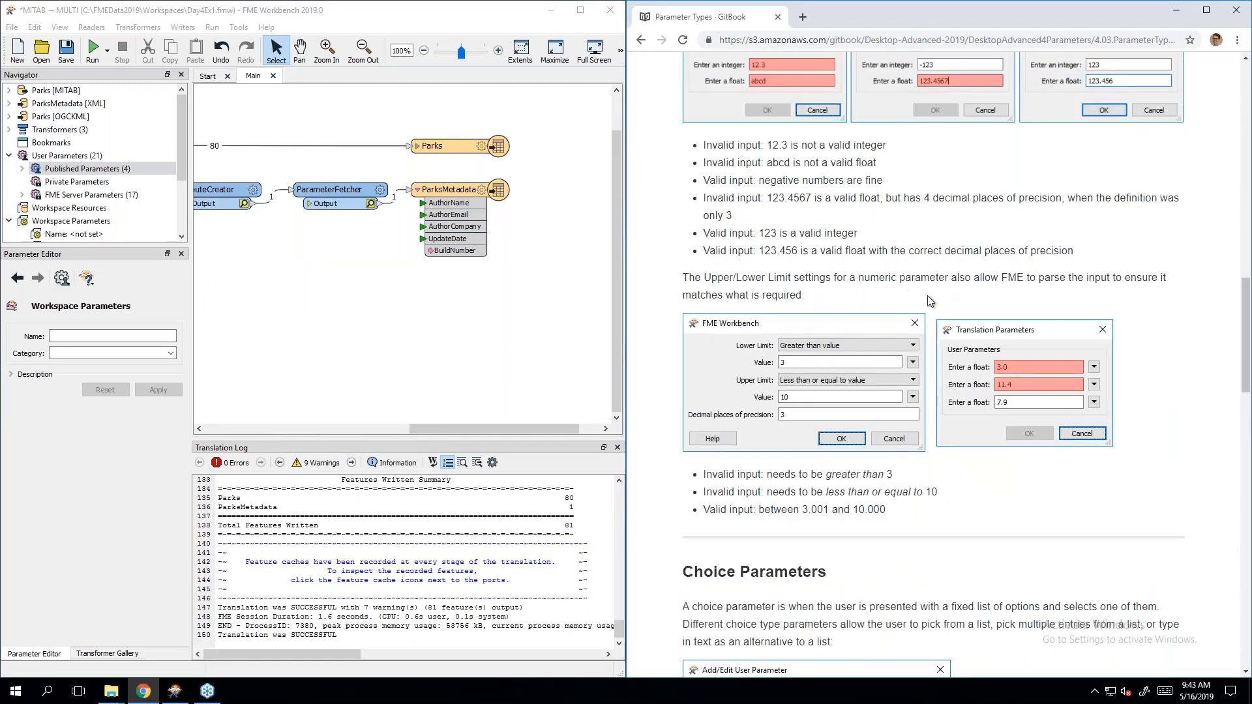
scroll(950, 338, "down", 1)
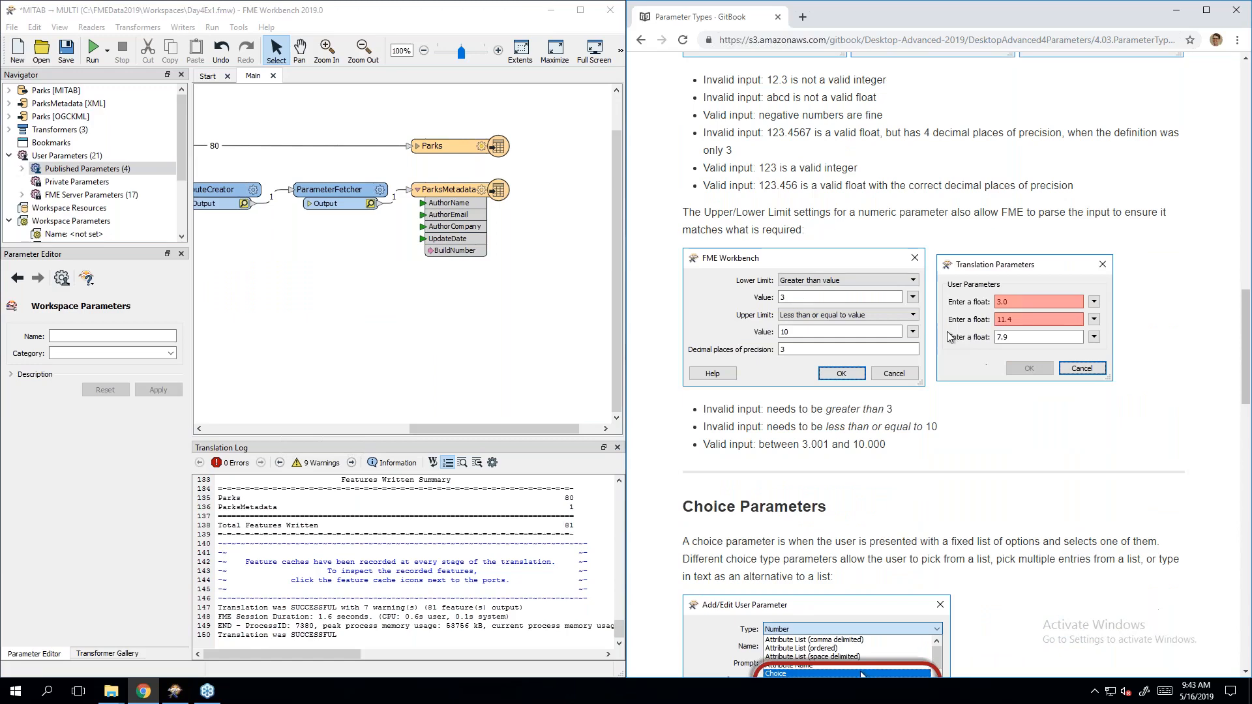
Step: Scroll down to the Choice Parameters section and its EmployeeName example
scroll(951, 339, "down", 2)
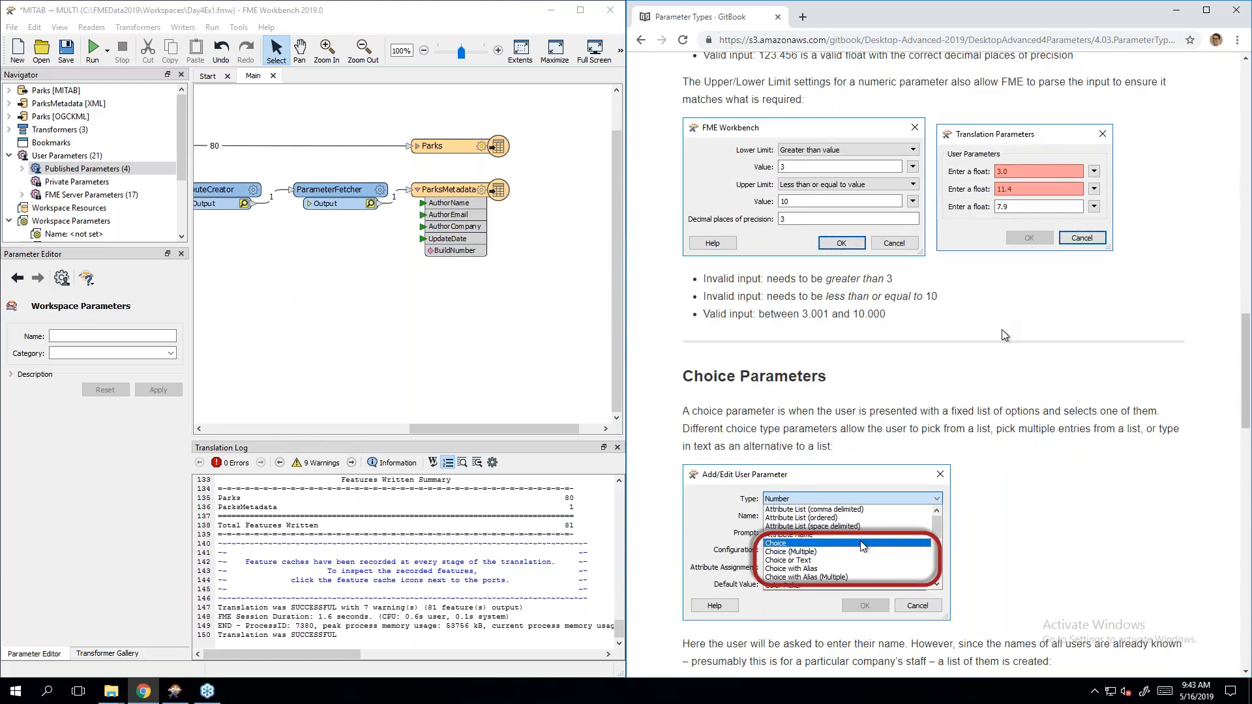
scroll(1005, 336, "down", 4)
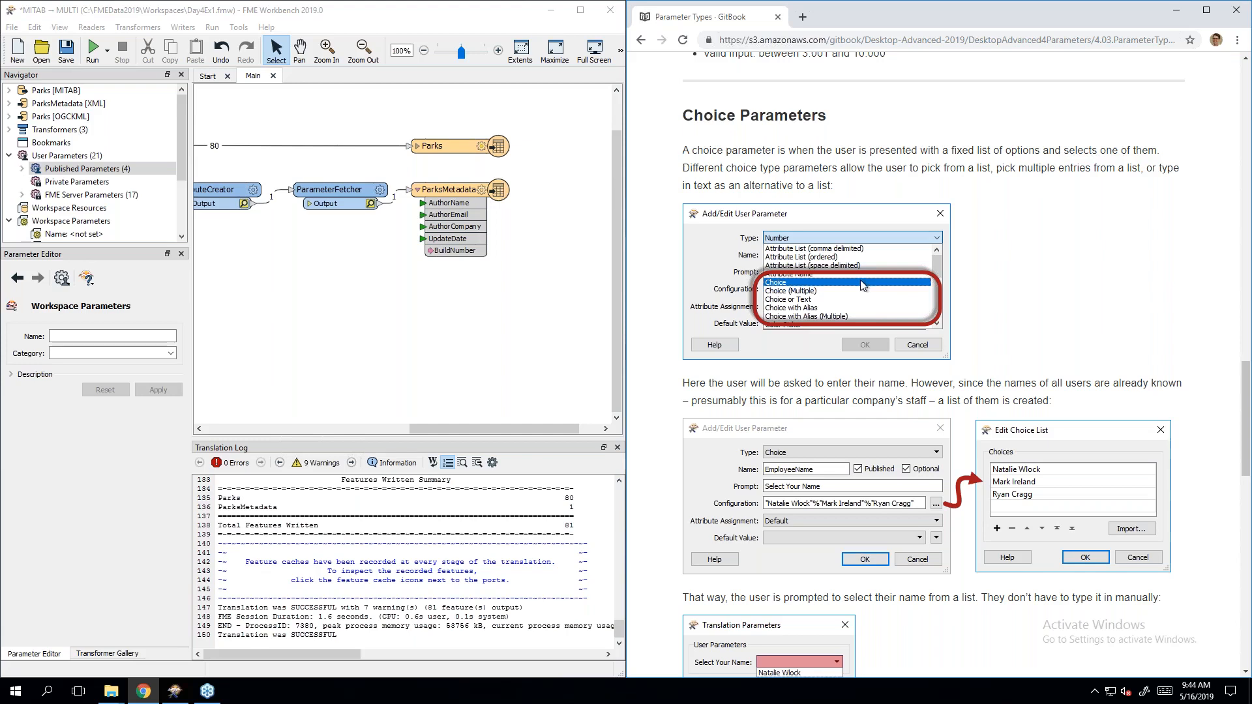
Step: Create a Choice user parameter named CoffeTime prompting 'Is it time for coffee?'
right_click(51, 169)
left_click(98, 178)
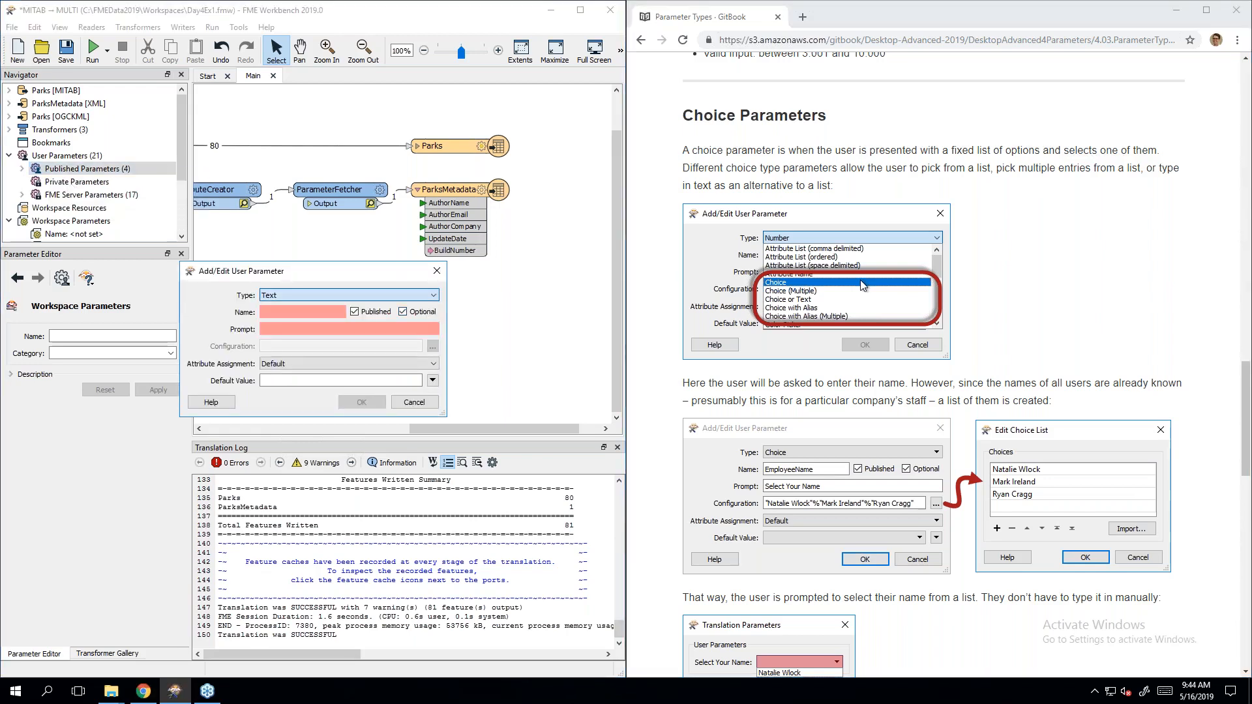
left_click(320, 296)
left_click(321, 307)
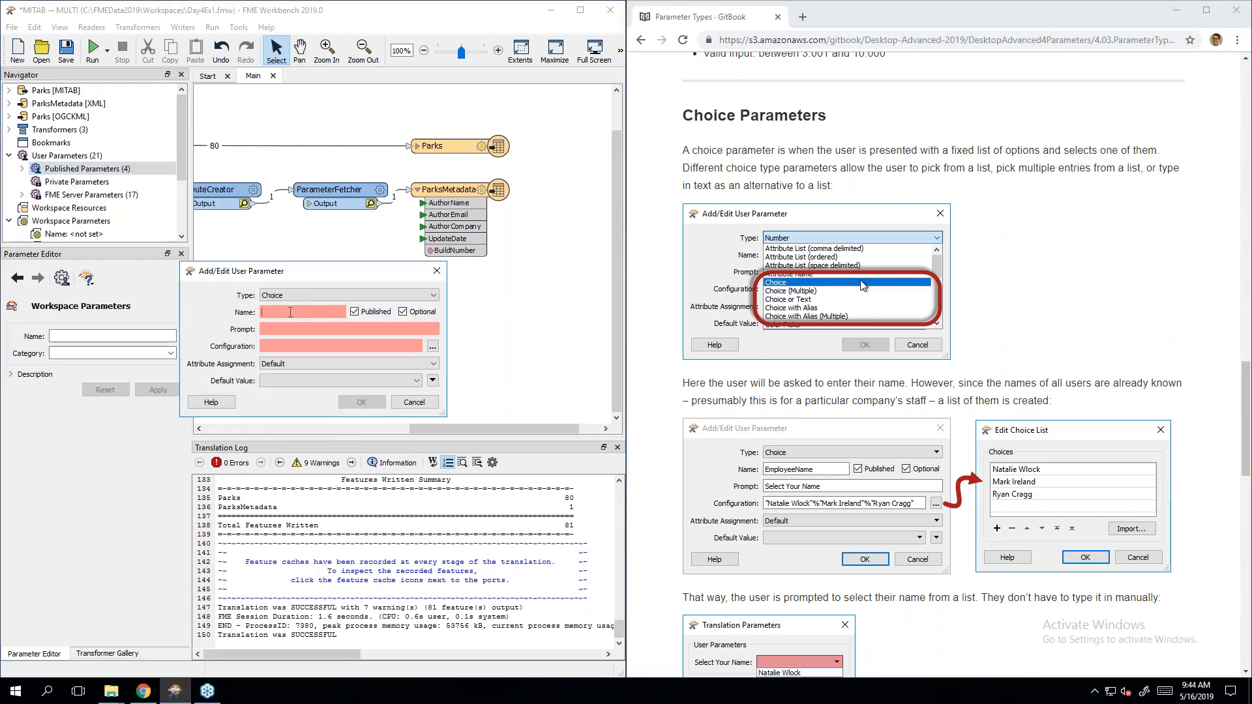
left_click(291, 312)
type("Coffe")
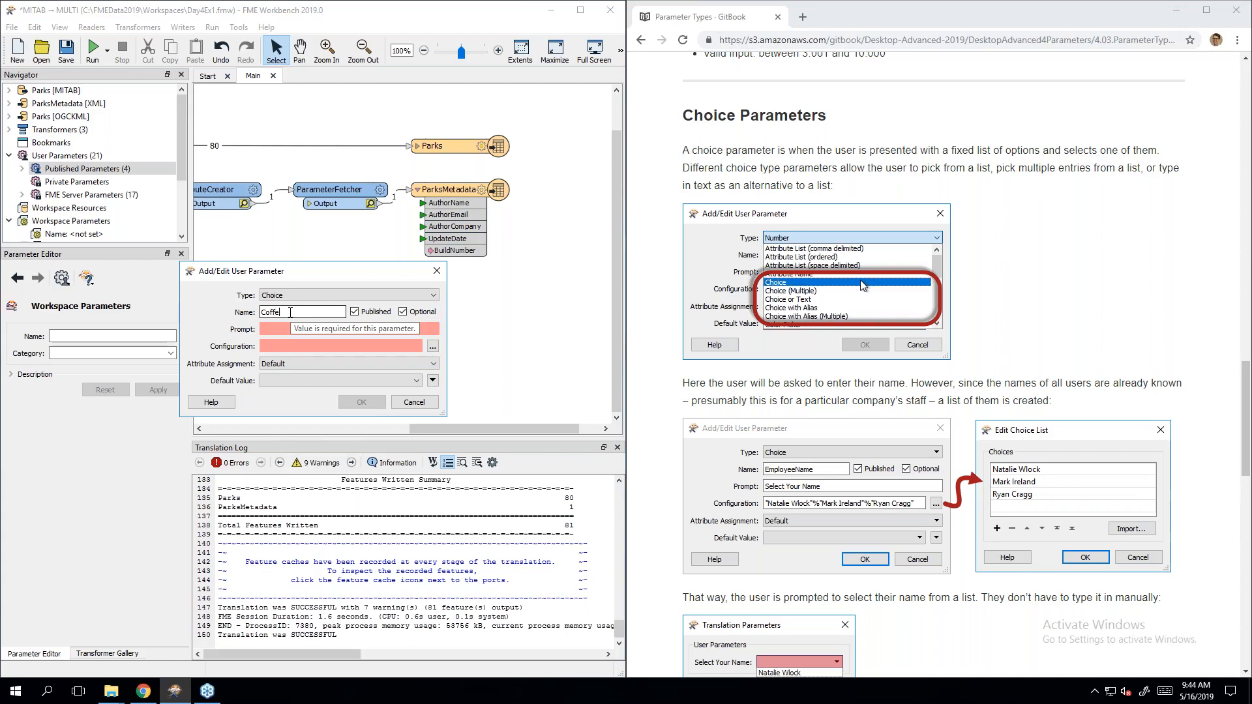
type("Time")
left_click(276, 327)
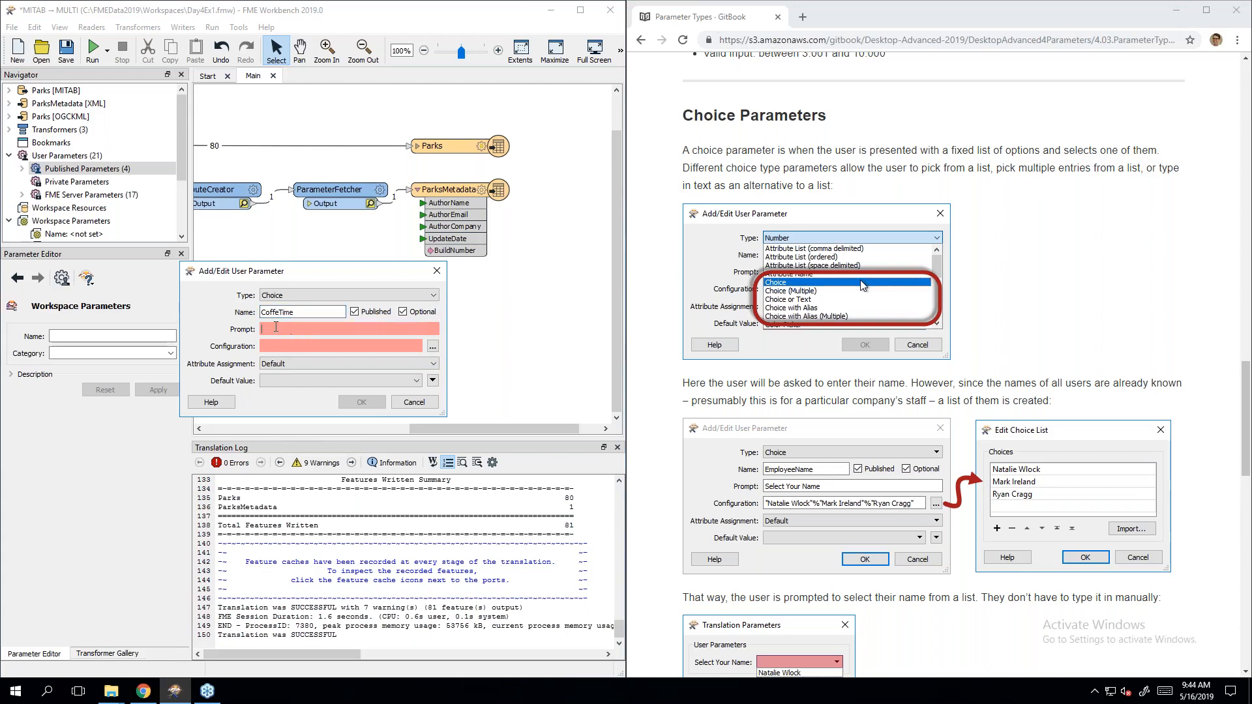
type("Is it time for coffee?")
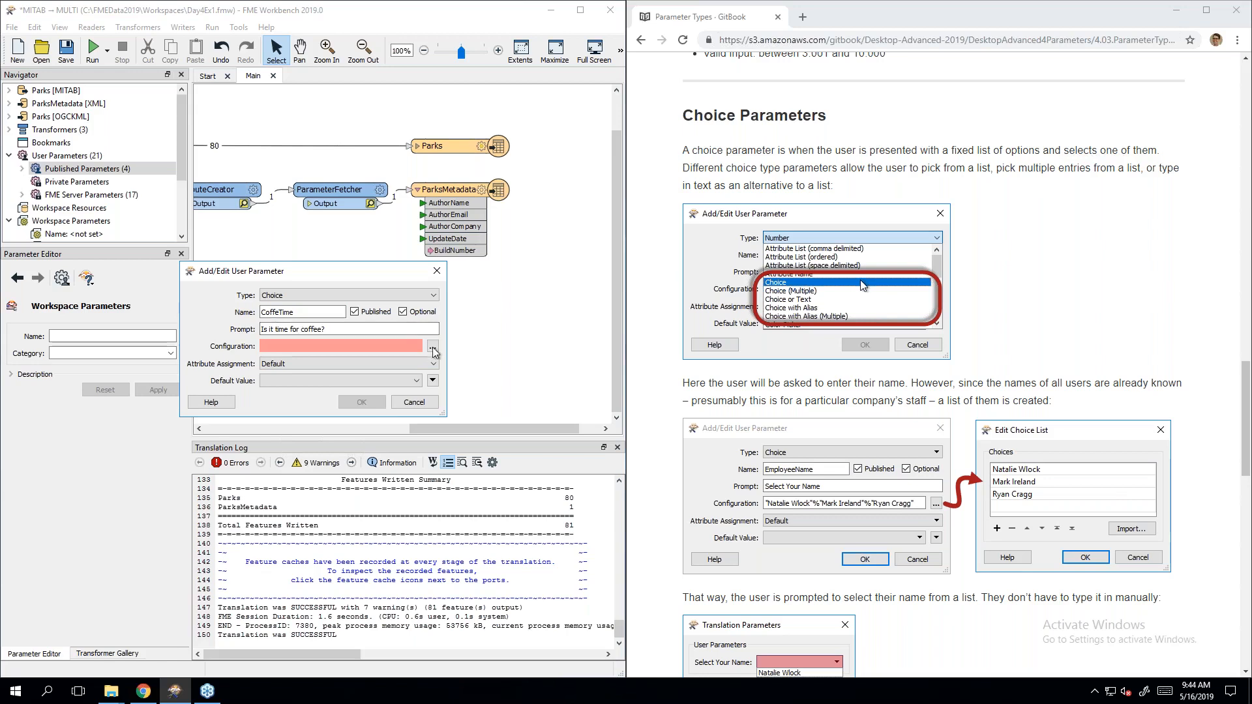
Step: Enter the choices Yes, No and Maybe? in the configuration list
left_click(432, 346)
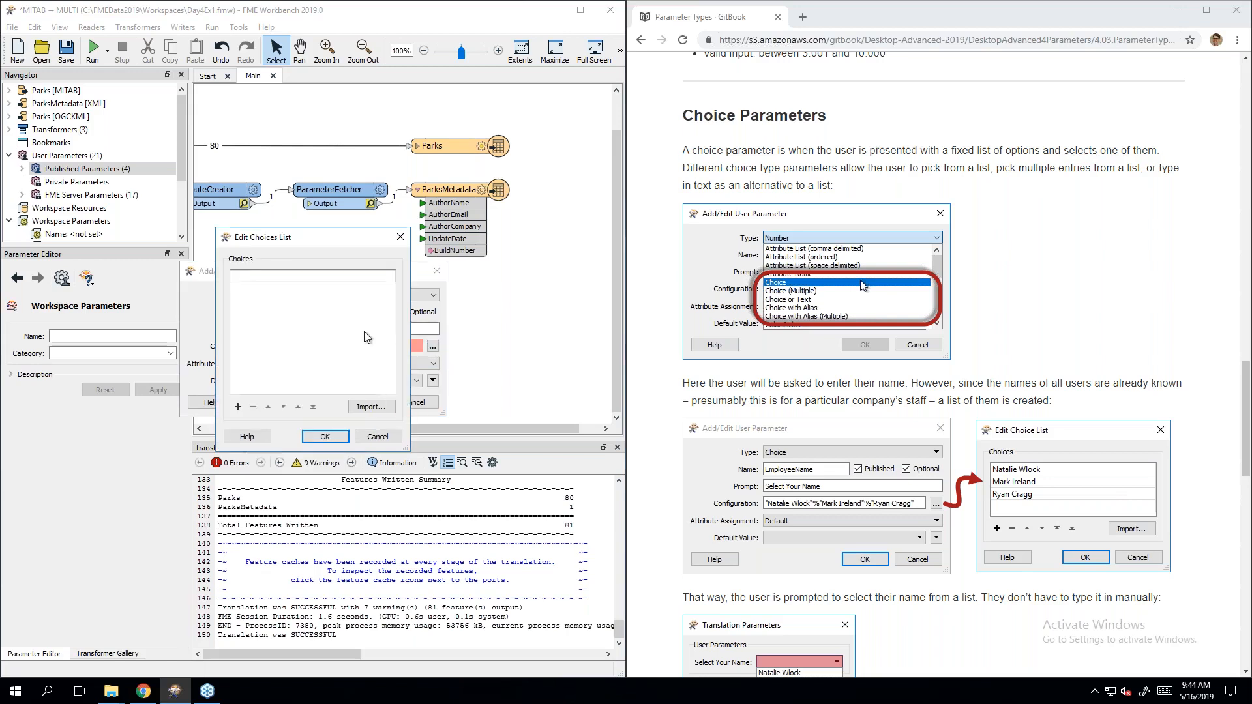
left_click(284, 280)
left_click(285, 282)
type("Yes")
key("Return")
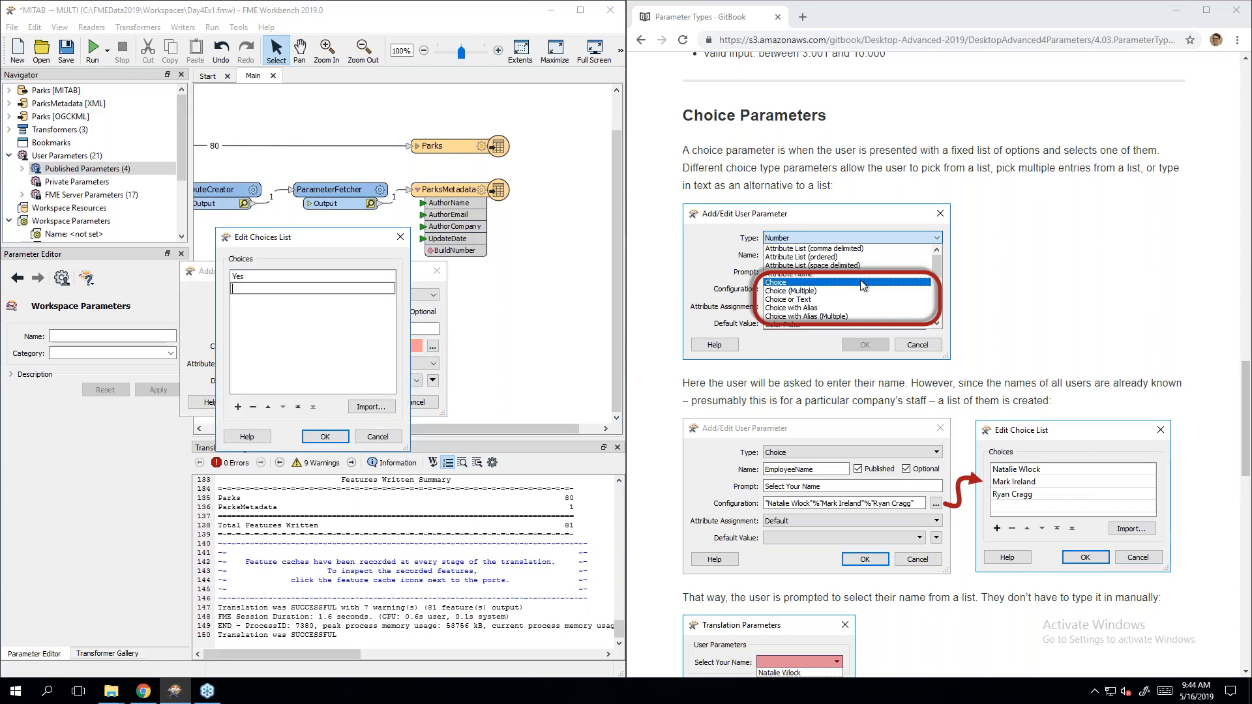
type("No")
key("Return")
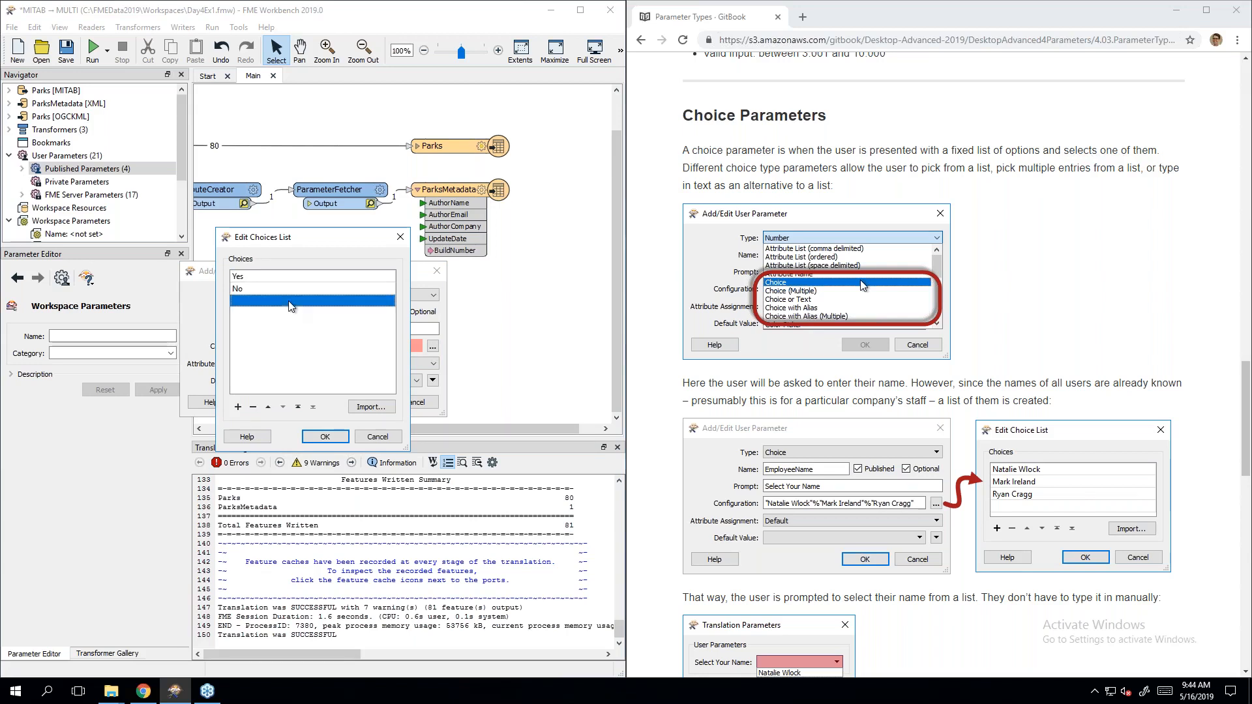
type("MaybE")
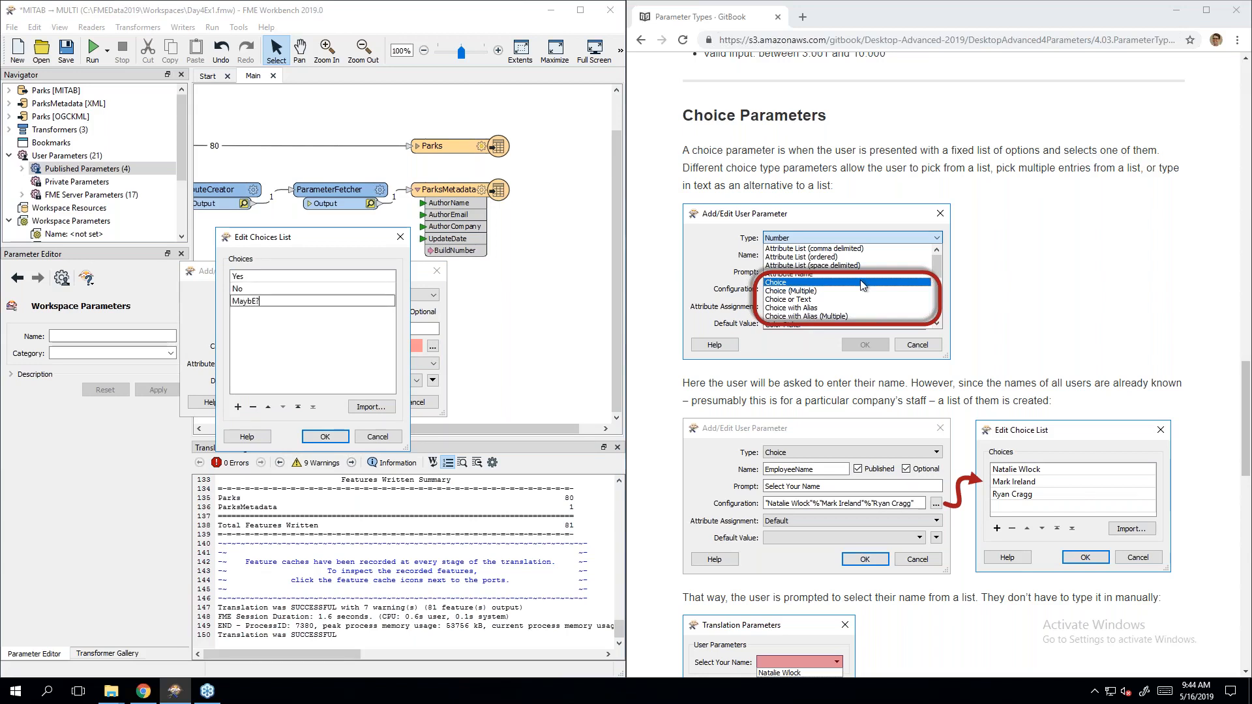
type("?")
key("Return")
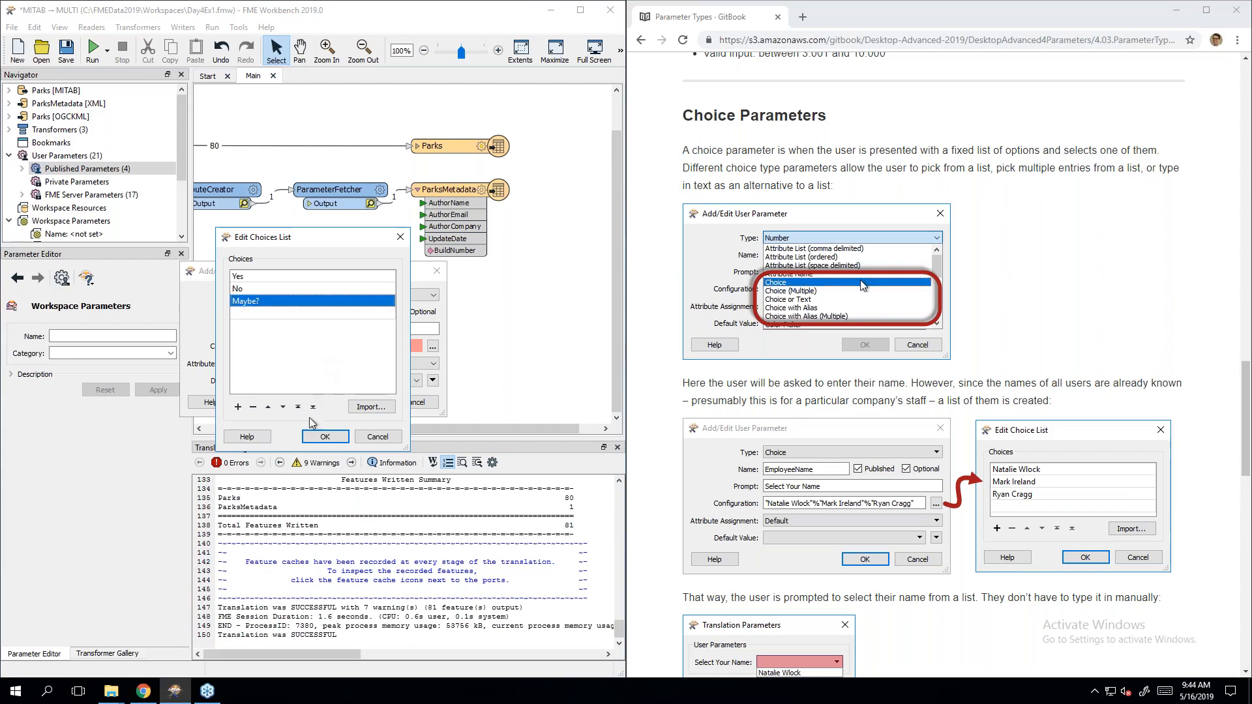
left_click(314, 436)
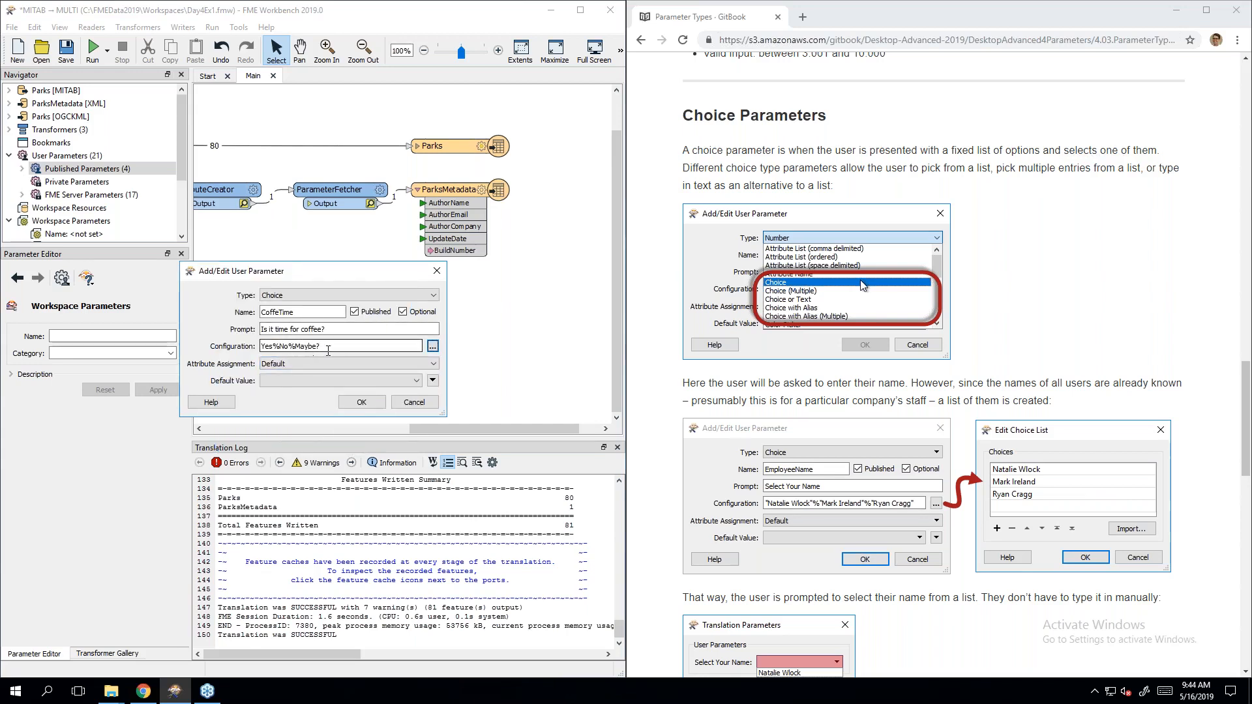
Step: Correct the parameter name from CoffeTime to CoffeeTime
mouse_move(331, 350)
left_mouse_down()
mouse_move(260, 349)
mouse_move(323, 348)
left_mouse_up()
left_click(272, 348)
left_click(264, 346)
left_click(277, 312)
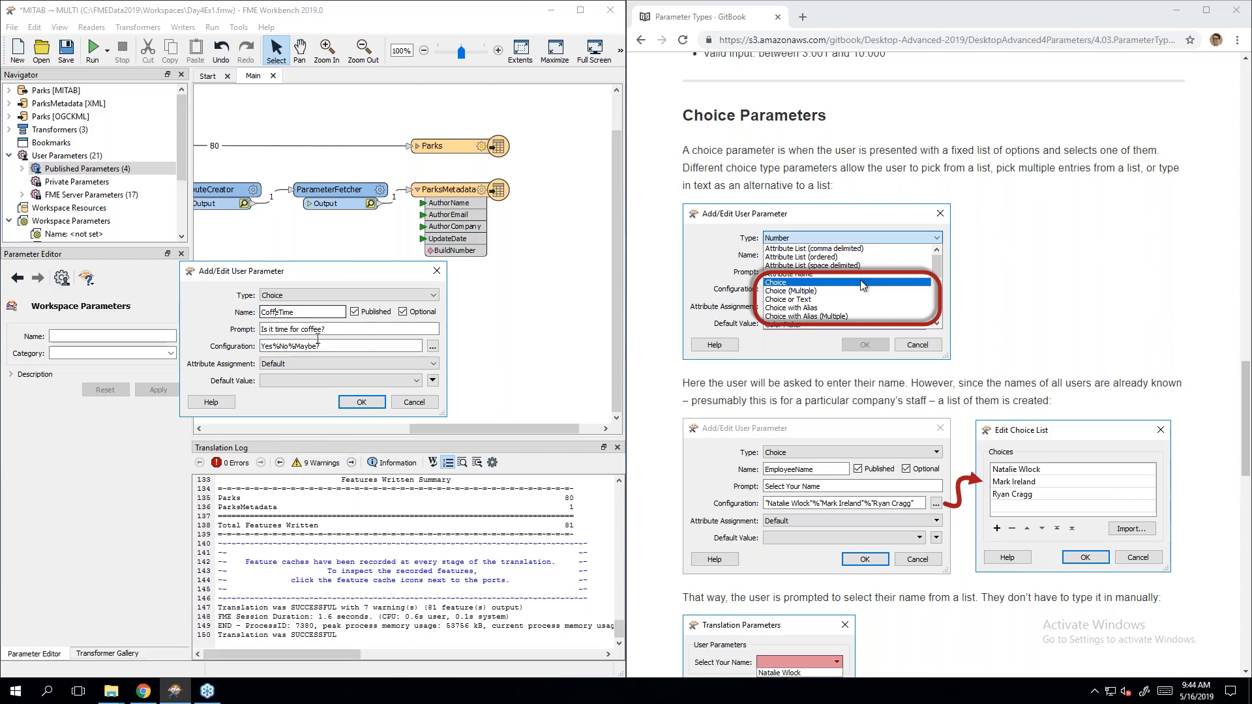
triple_click(352, 349)
left_click(352, 348)
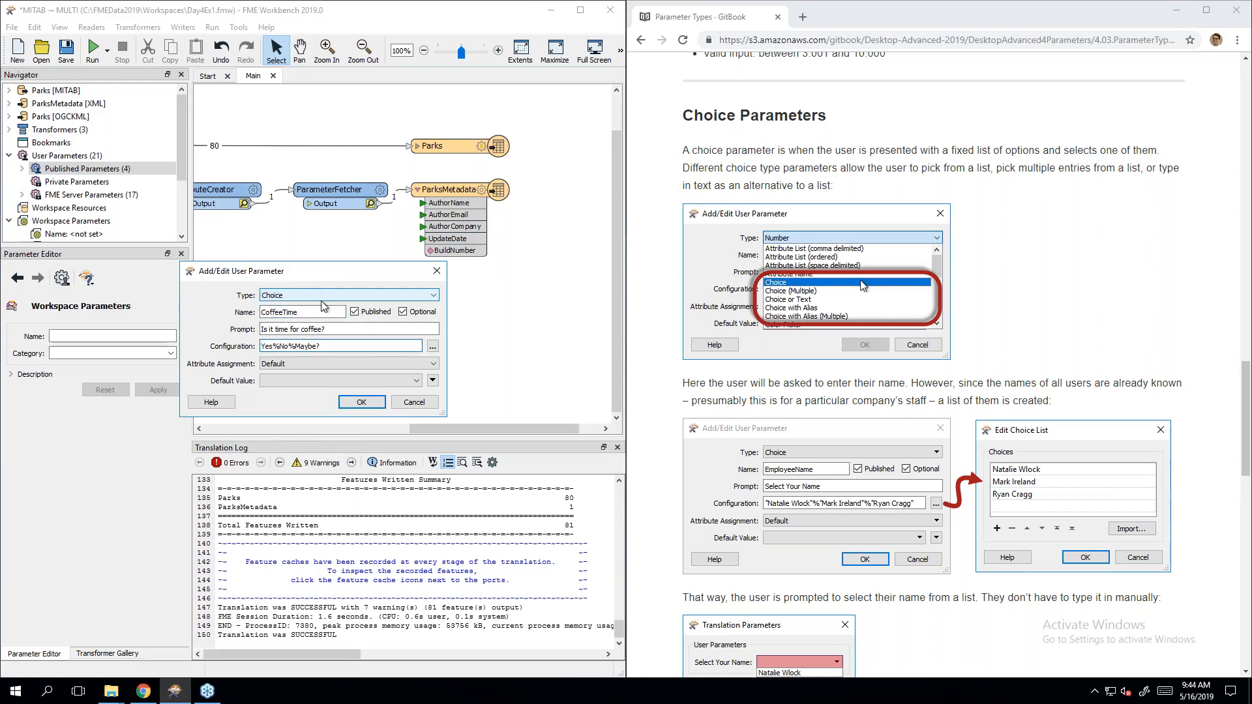
Step: Change the parameter type to Choice with Alias
left_click(322, 300)
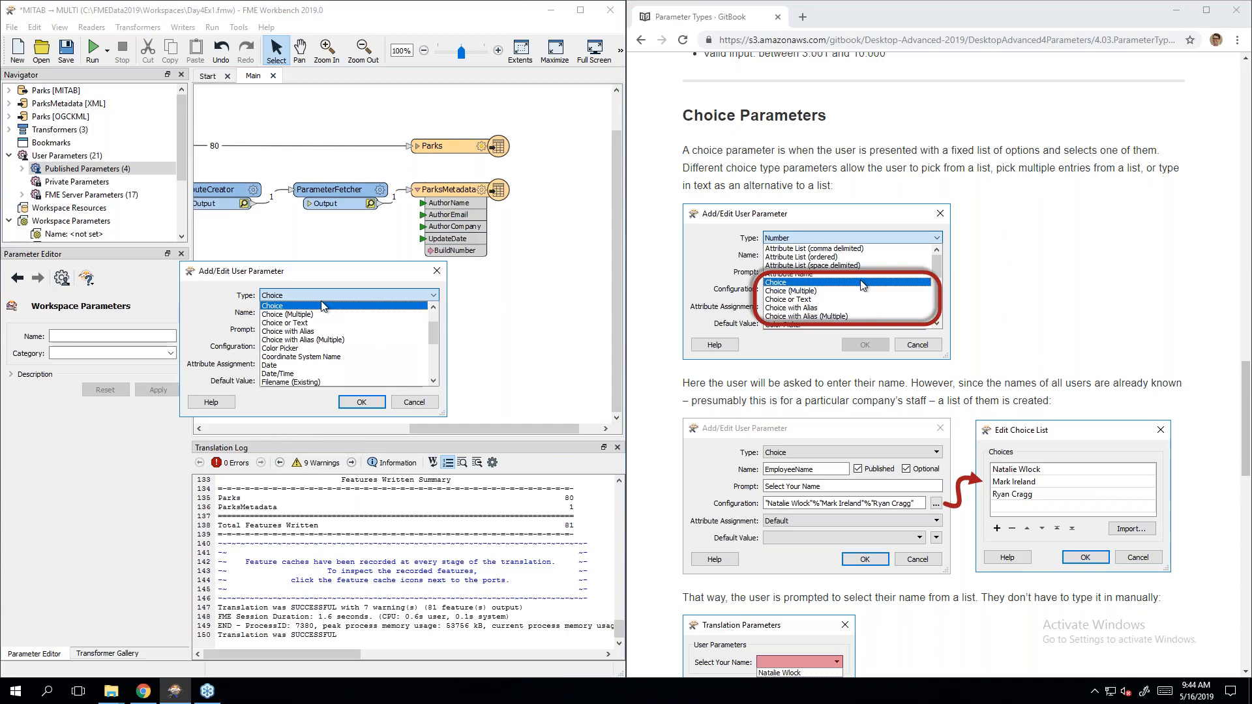
left_click(350, 333)
left_click(351, 332)
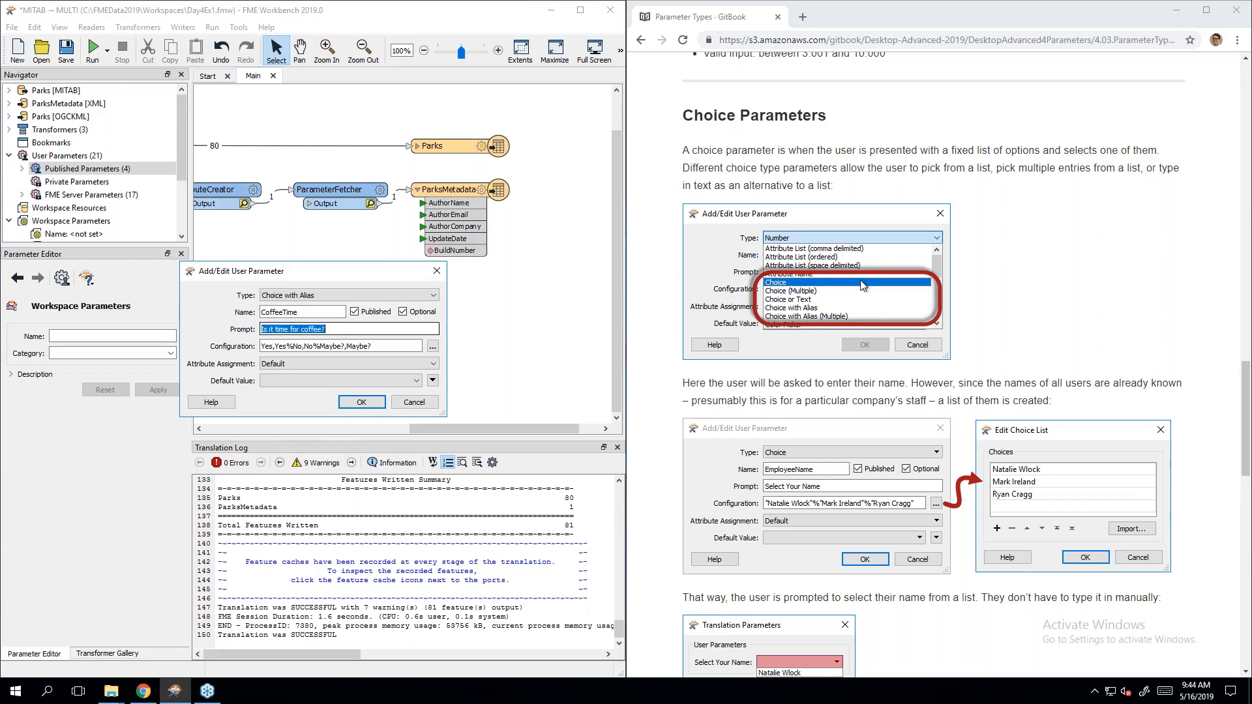
left_click(374, 346)
left_click(432, 346)
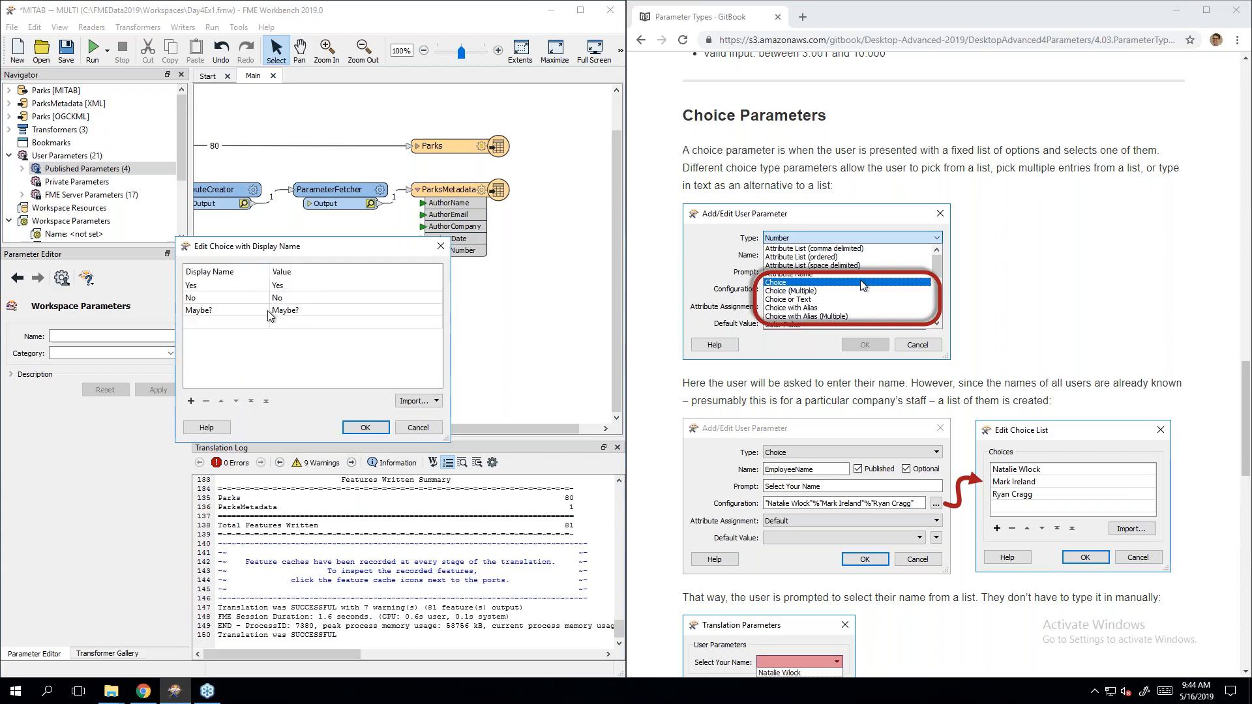
Step: Label the first choice 'Yes it certainly is!' with value Y
left_click(227, 288)
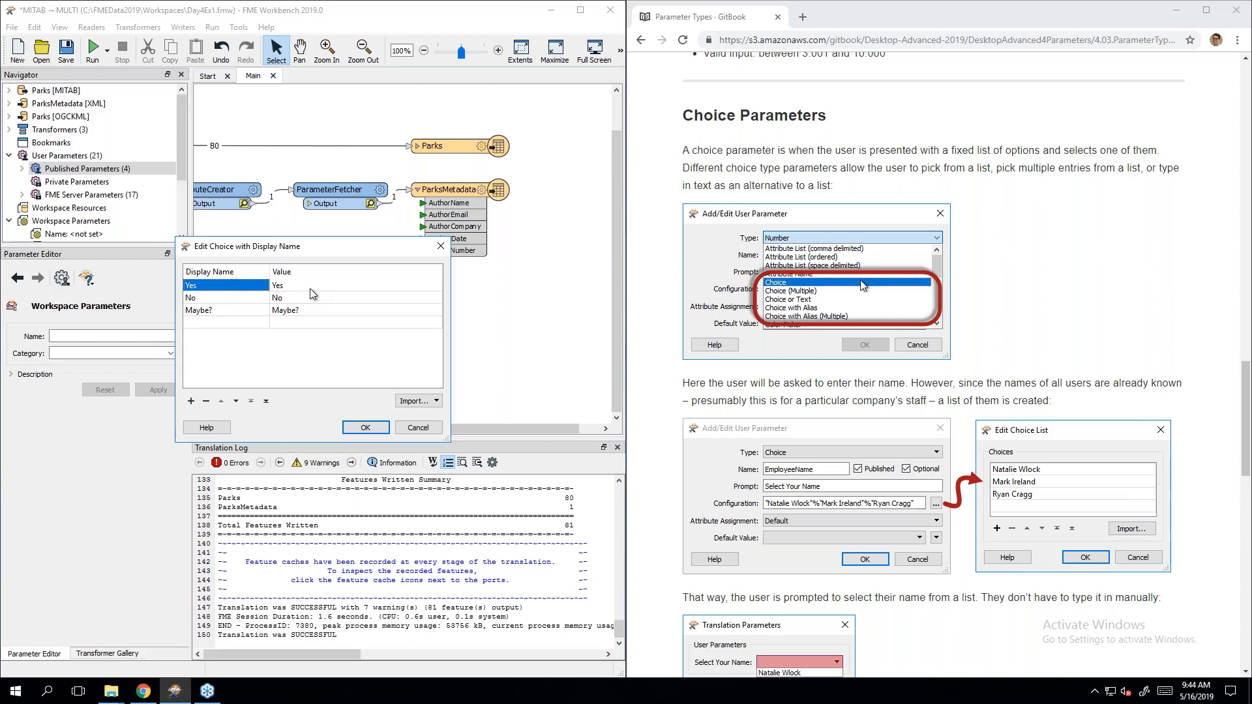
double_click(223, 288)
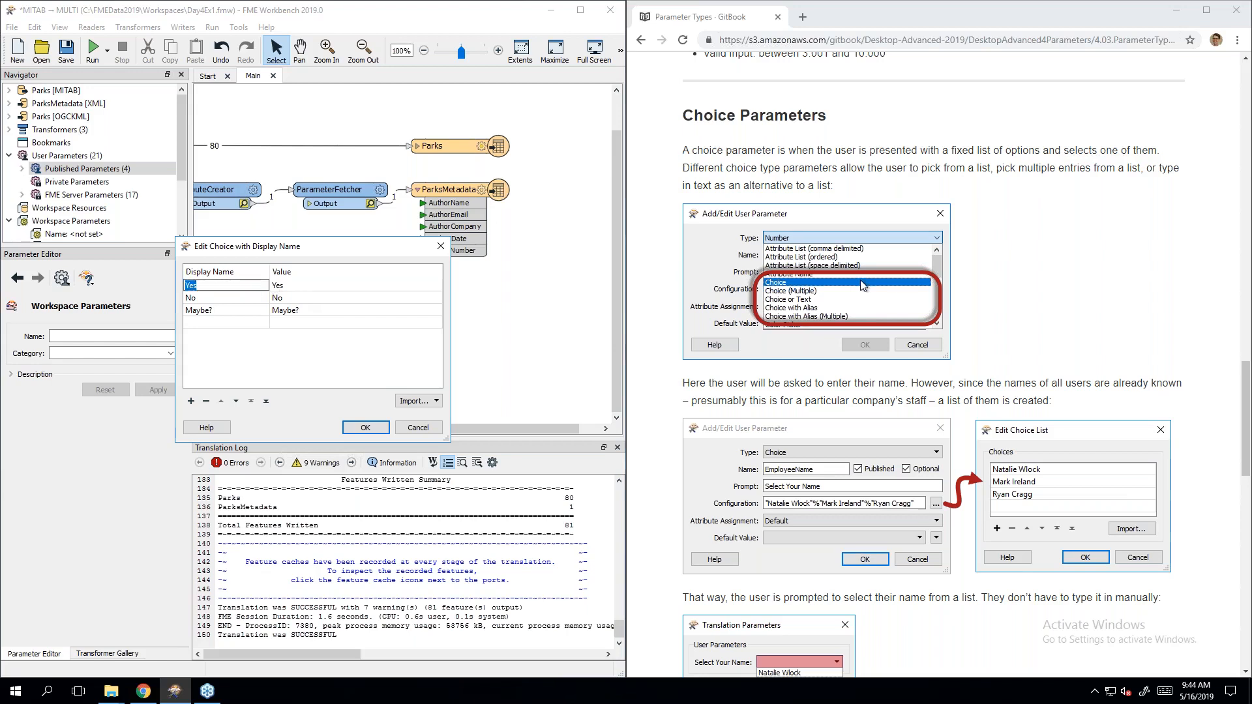
left_click(222, 286)
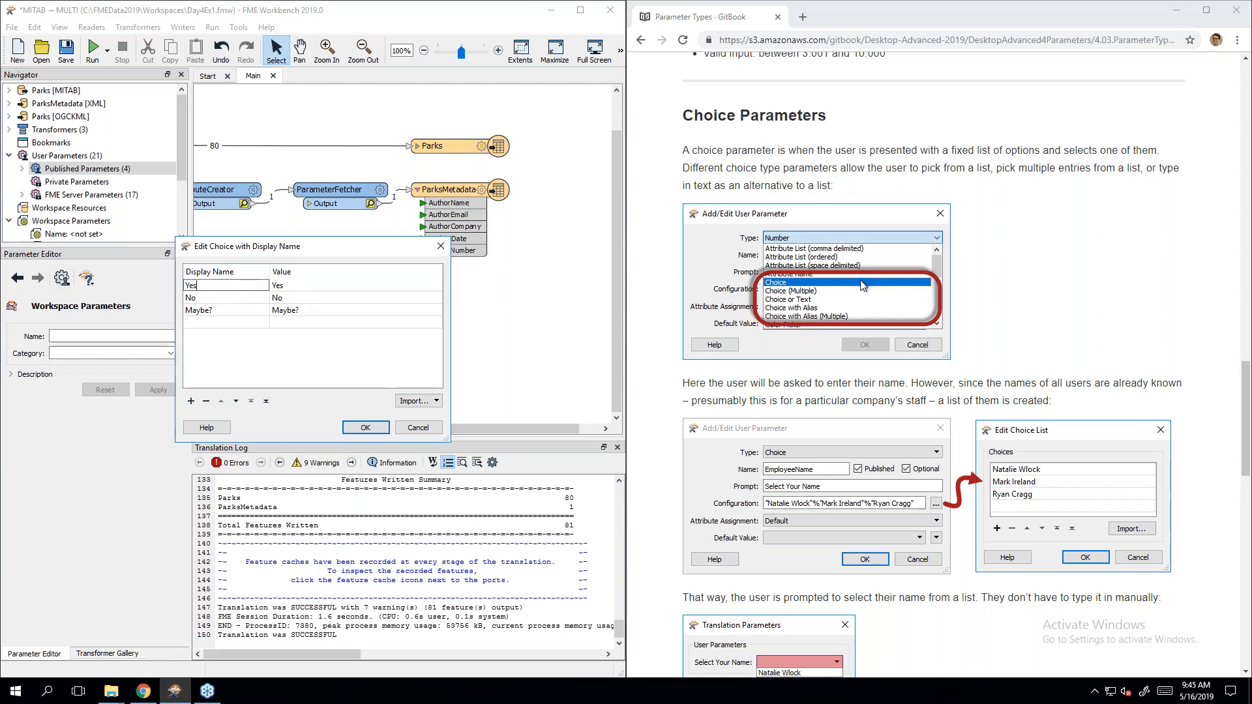
type("it certainly is!")
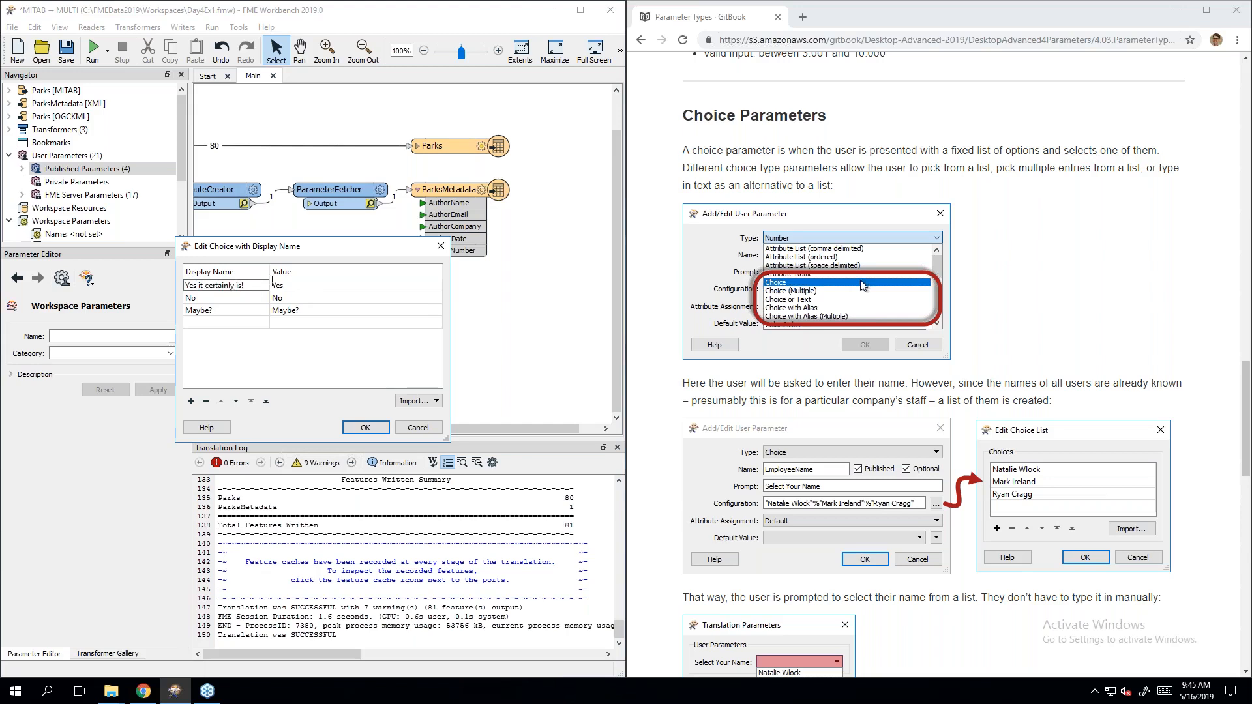
left_click(302, 288)
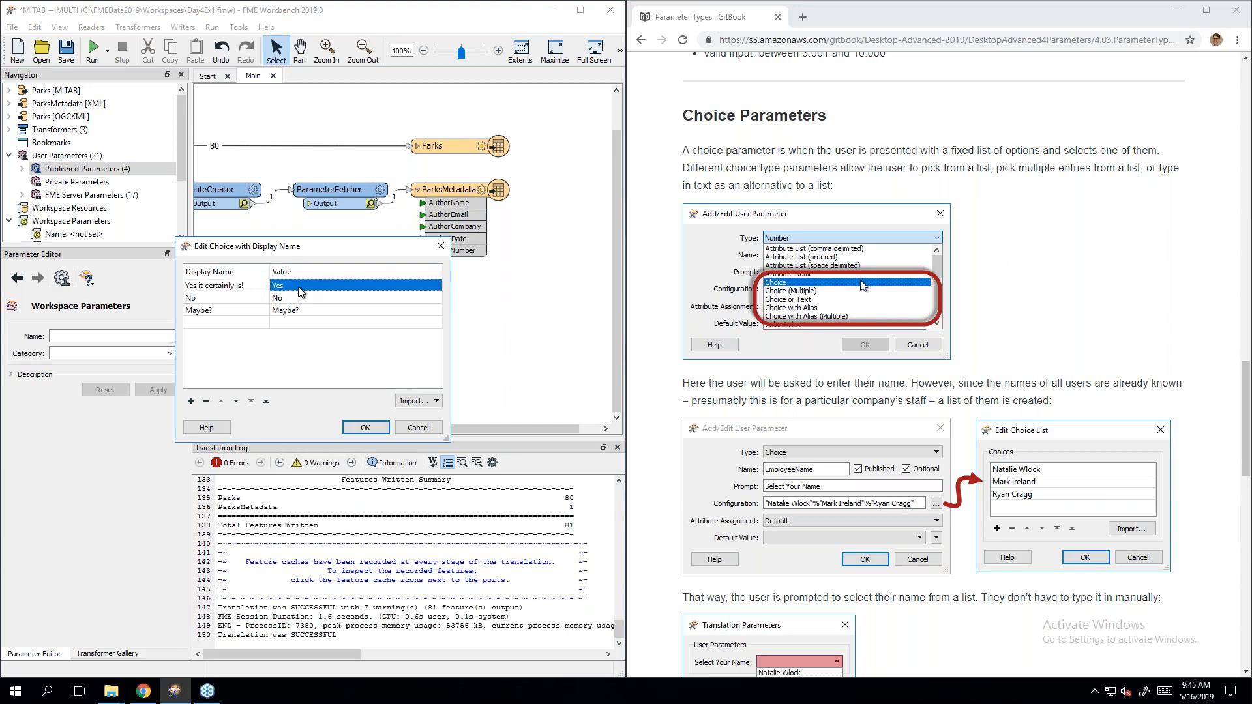
double_click(302, 287)
type("Y")
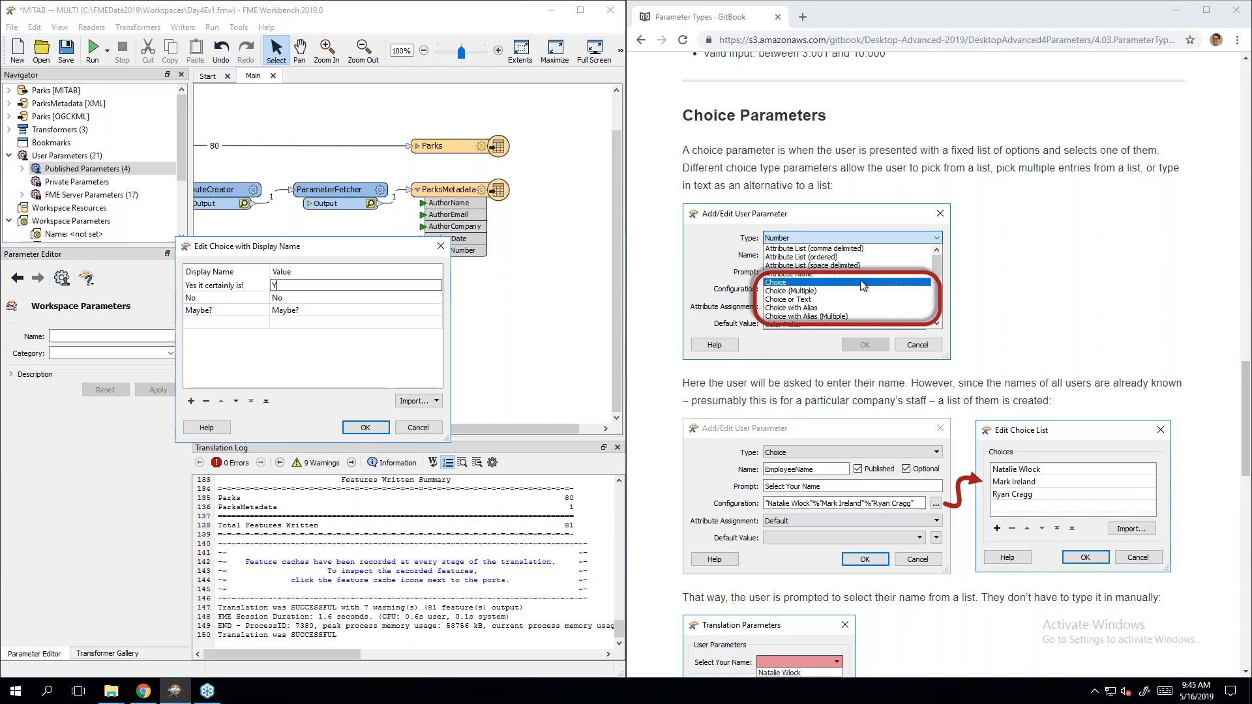
left_click(220, 290)
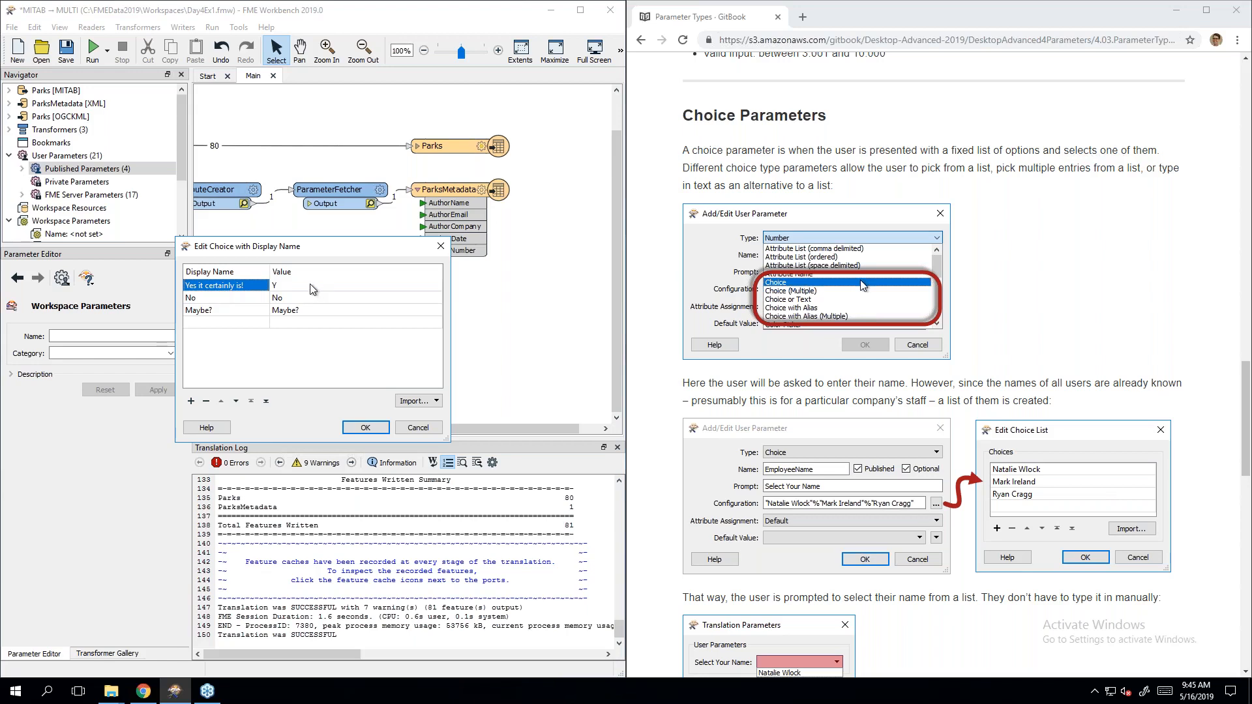
Step: Label the second choice 'No it is not time for coffee' with value N
double_click(229, 299)
left_click(229, 299)
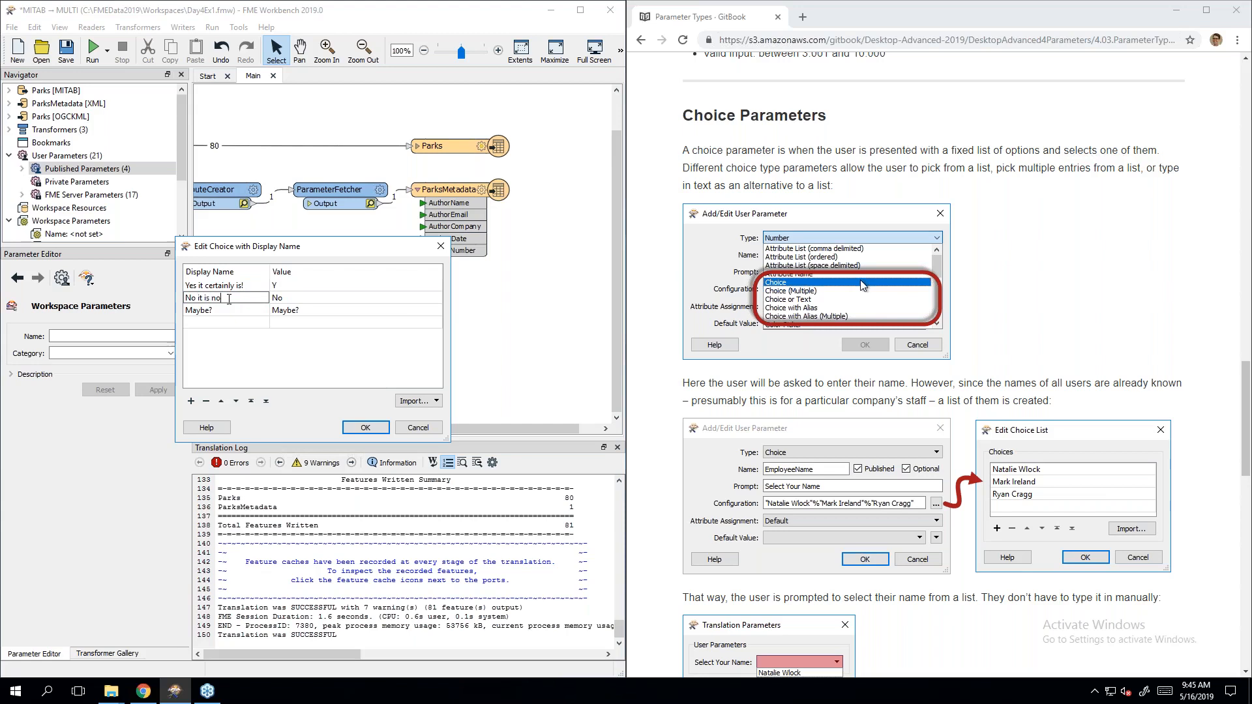
type("it is not time for coffee")
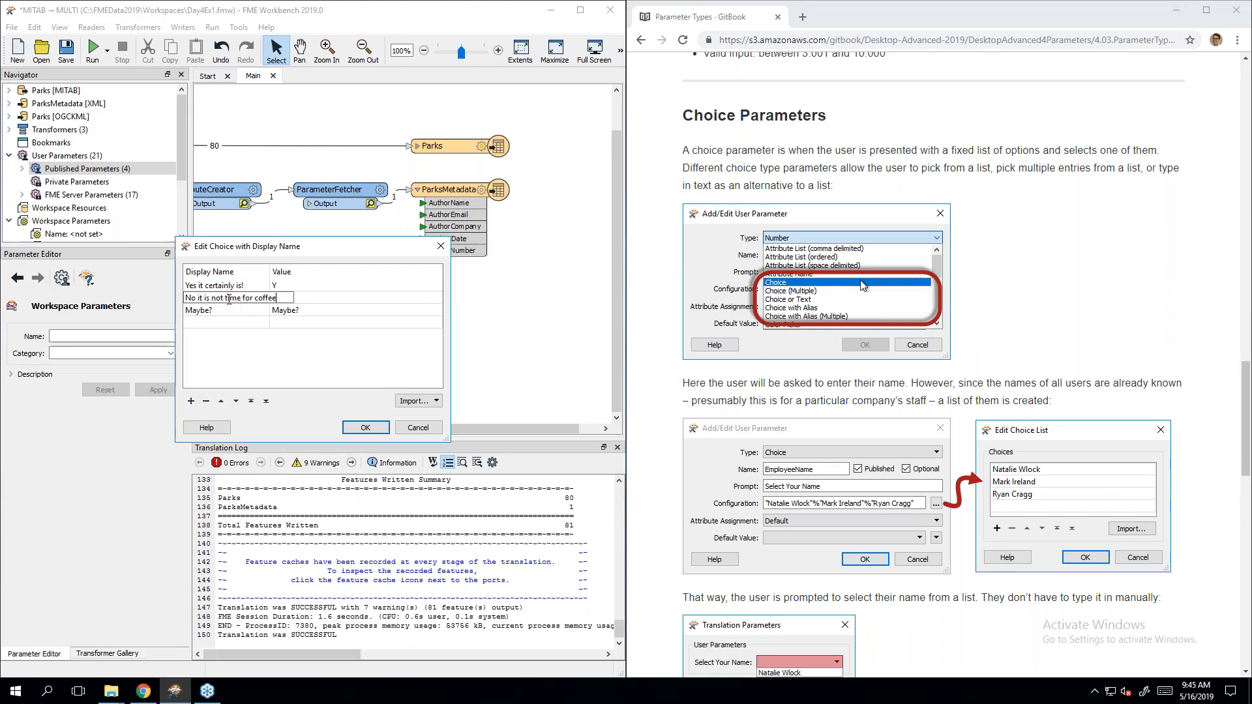
left_click(280, 297)
type("N")
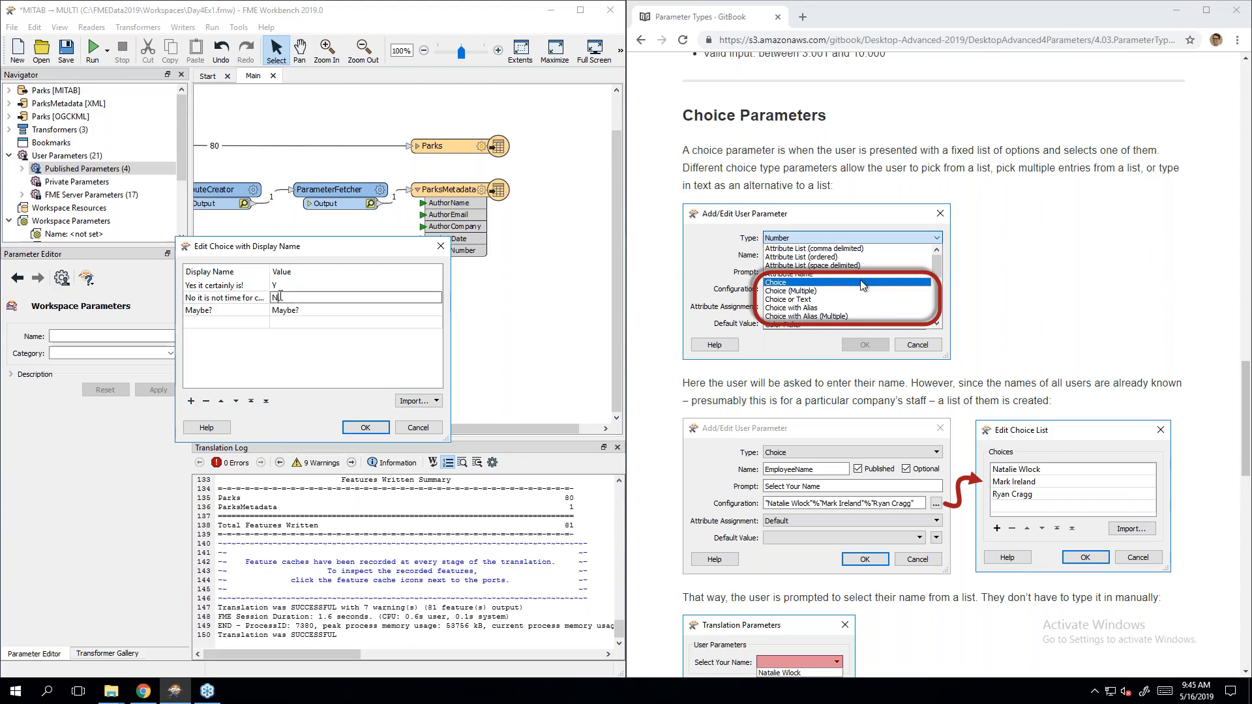
key("Tab")
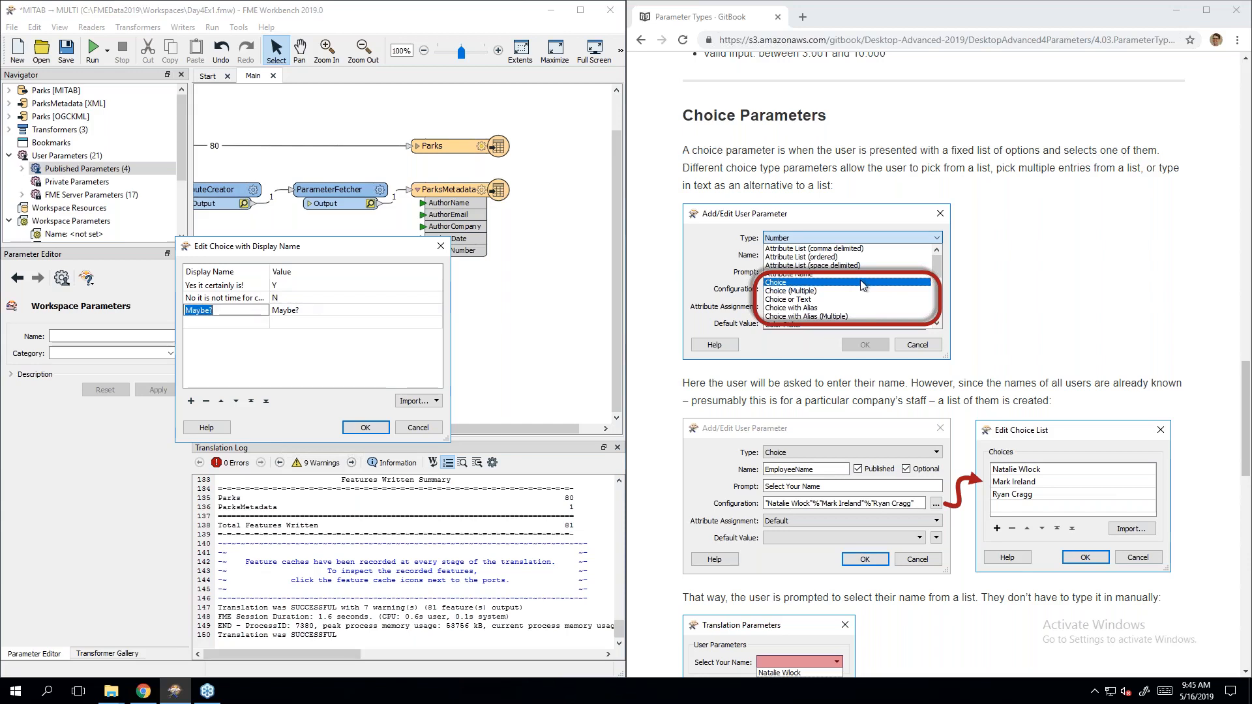
Step: Give the Maybe? choice the value N/A and confirm the choice list
key("BackSpace")
type("Maybe?")
key("Tab")
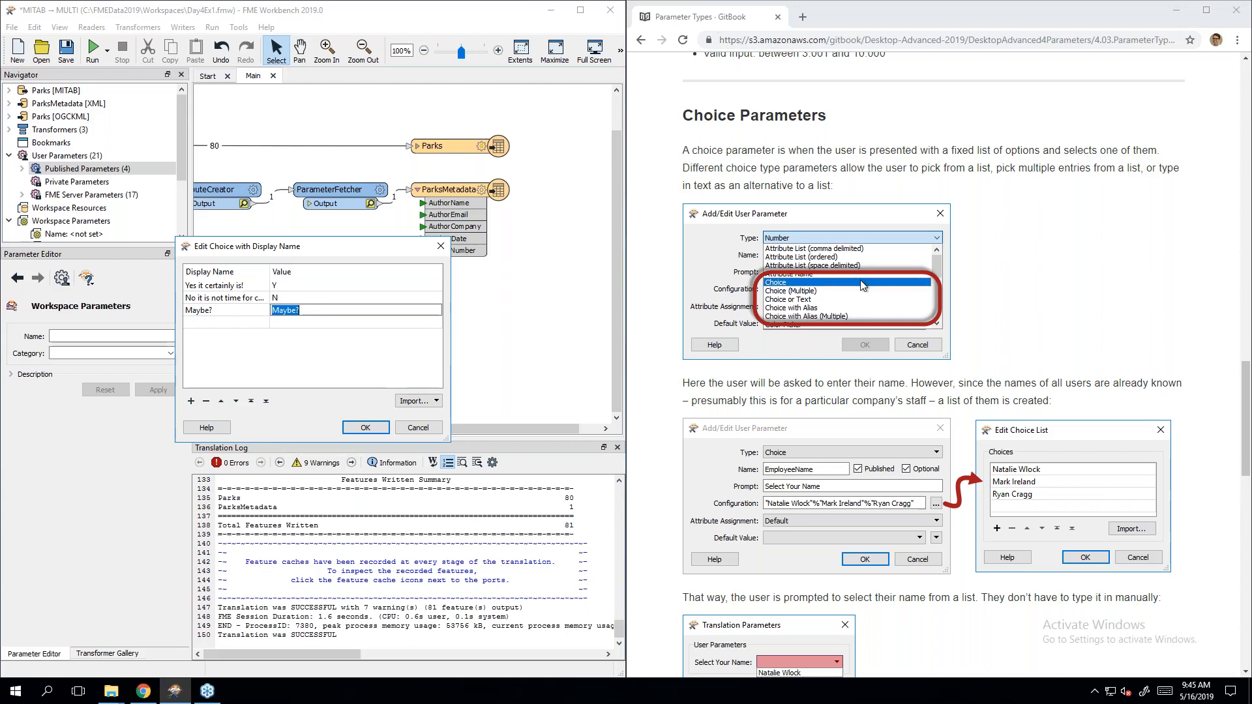
type("N/A")
key("Return")
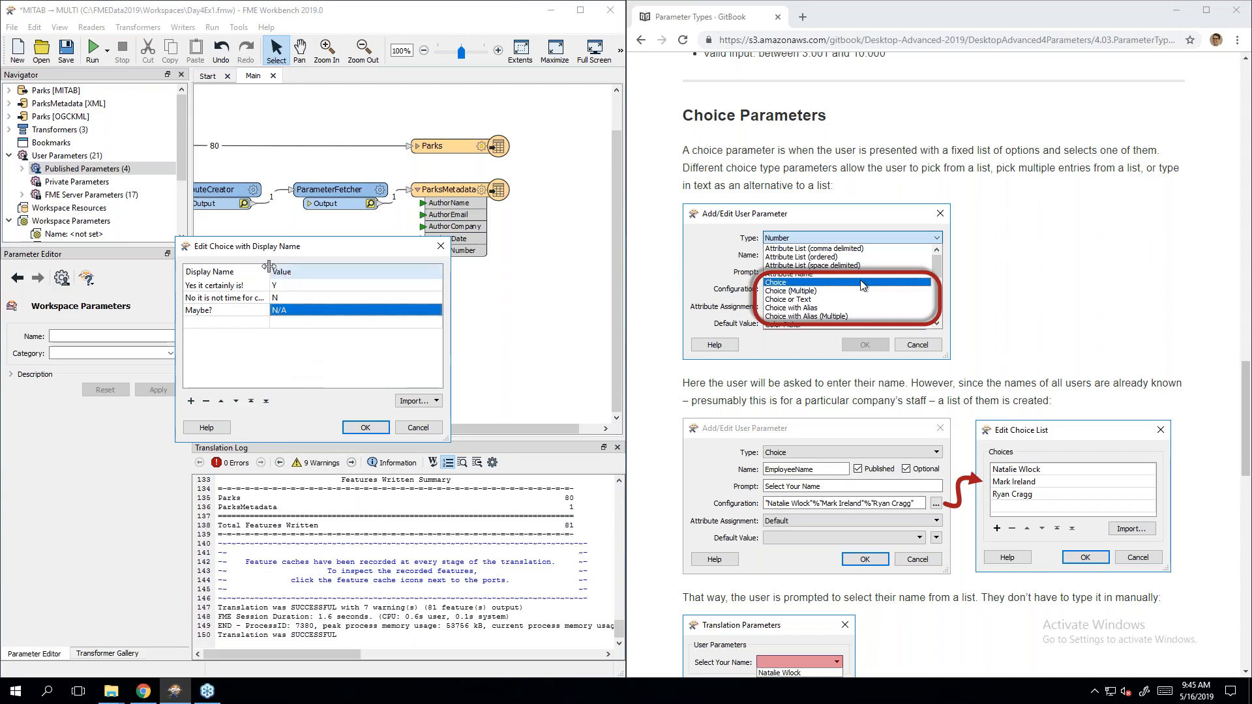
left_click(365, 427)
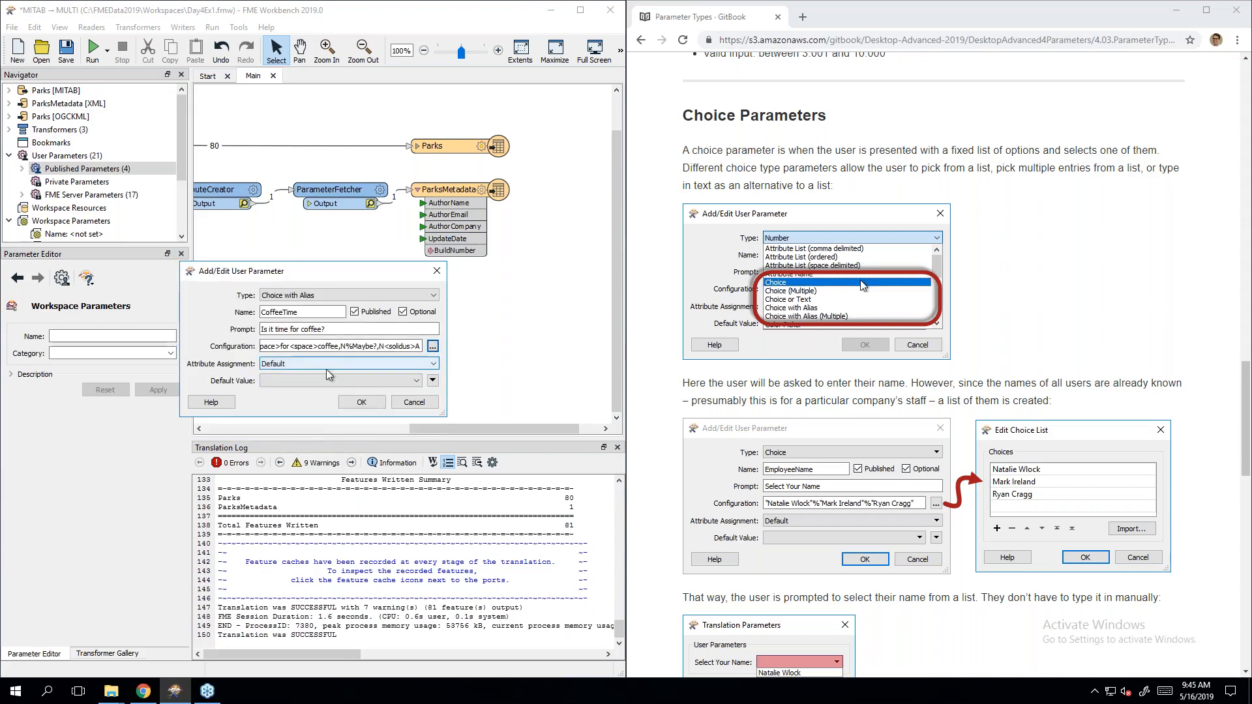
Step: Save CoffeeTime, preview its coffee answers in the run prompt, then cancel without running
left_click(357, 402)
left_click(92, 52)
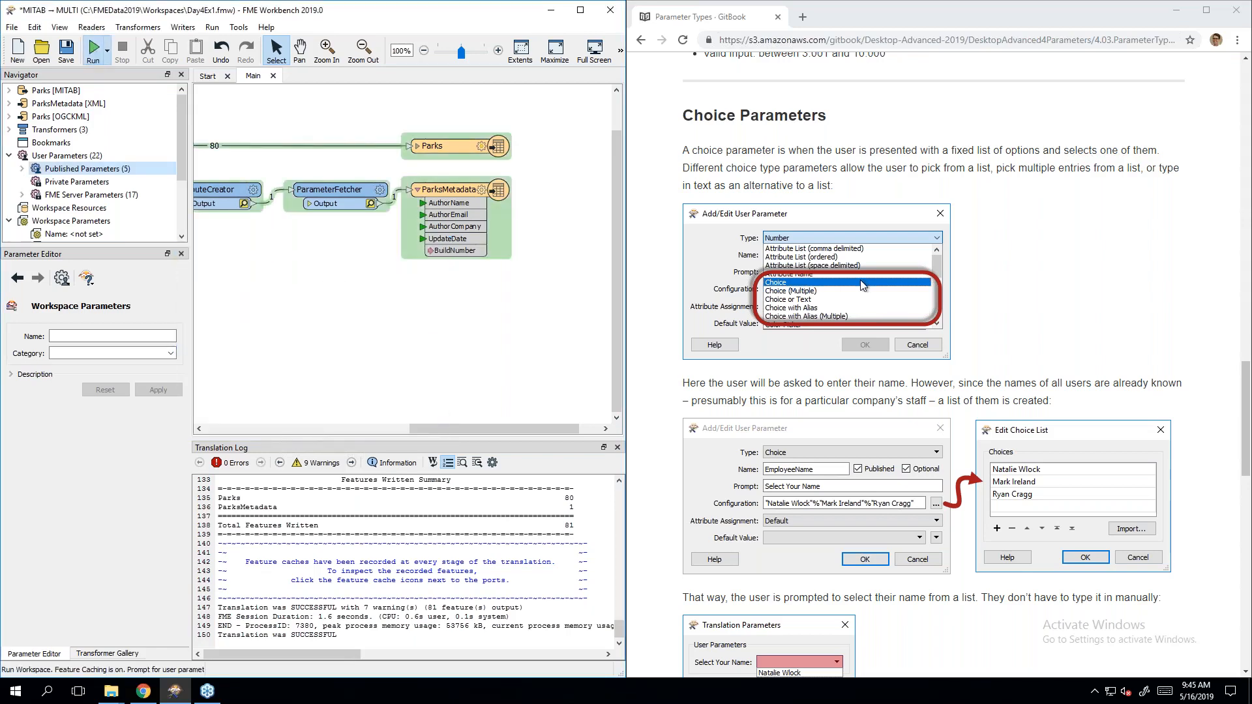
left_click(313, 363)
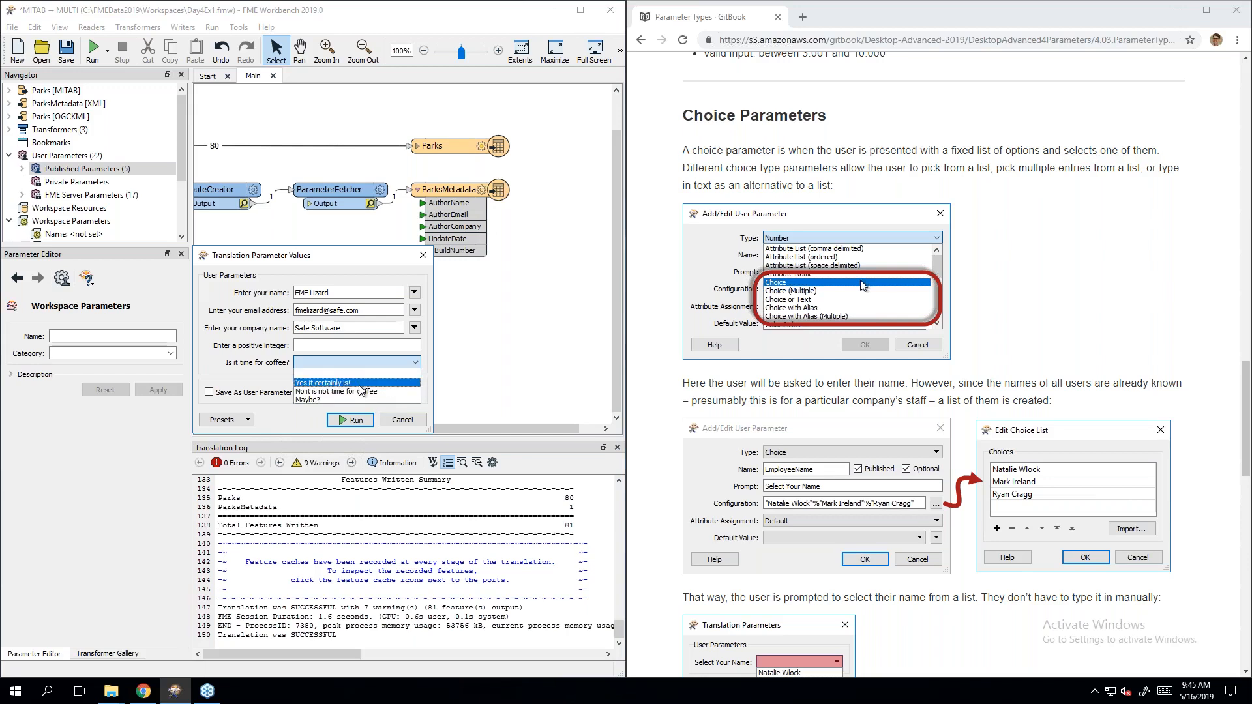
left_click(245, 367)
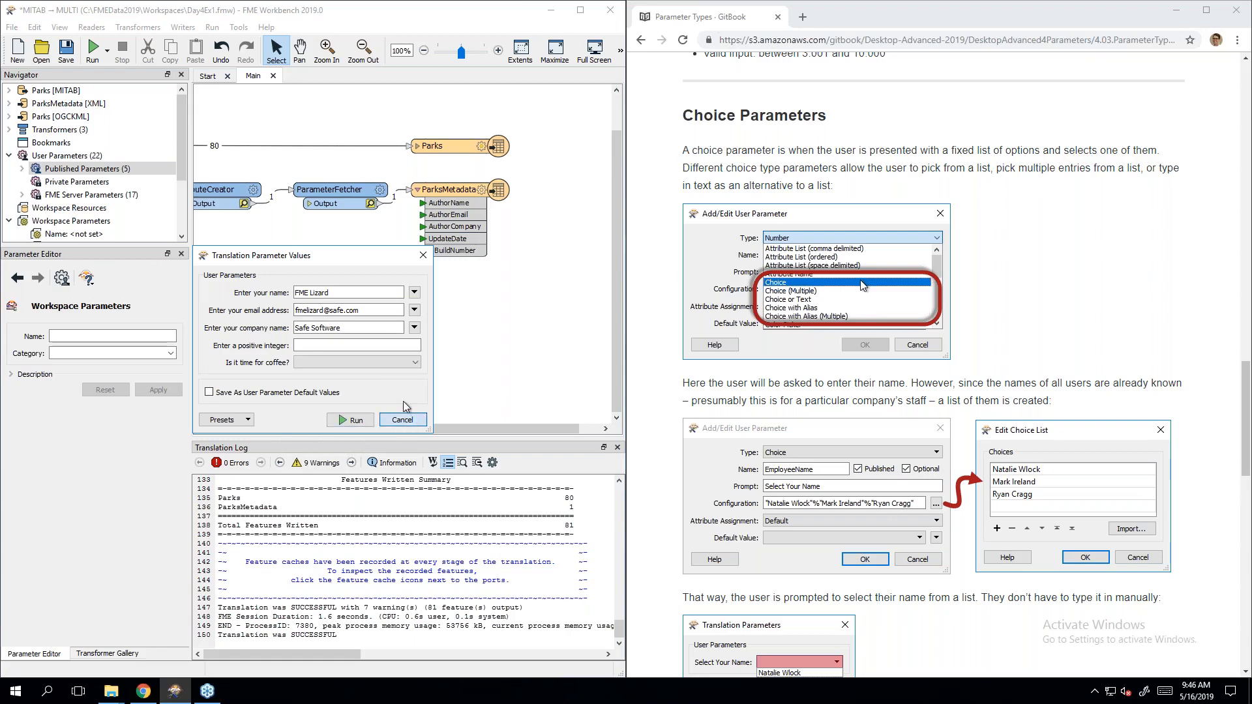
left_click(402, 420)
Step: Open the CoffeeTime published parameter's definition from the Navigator
right_click(108, 171)
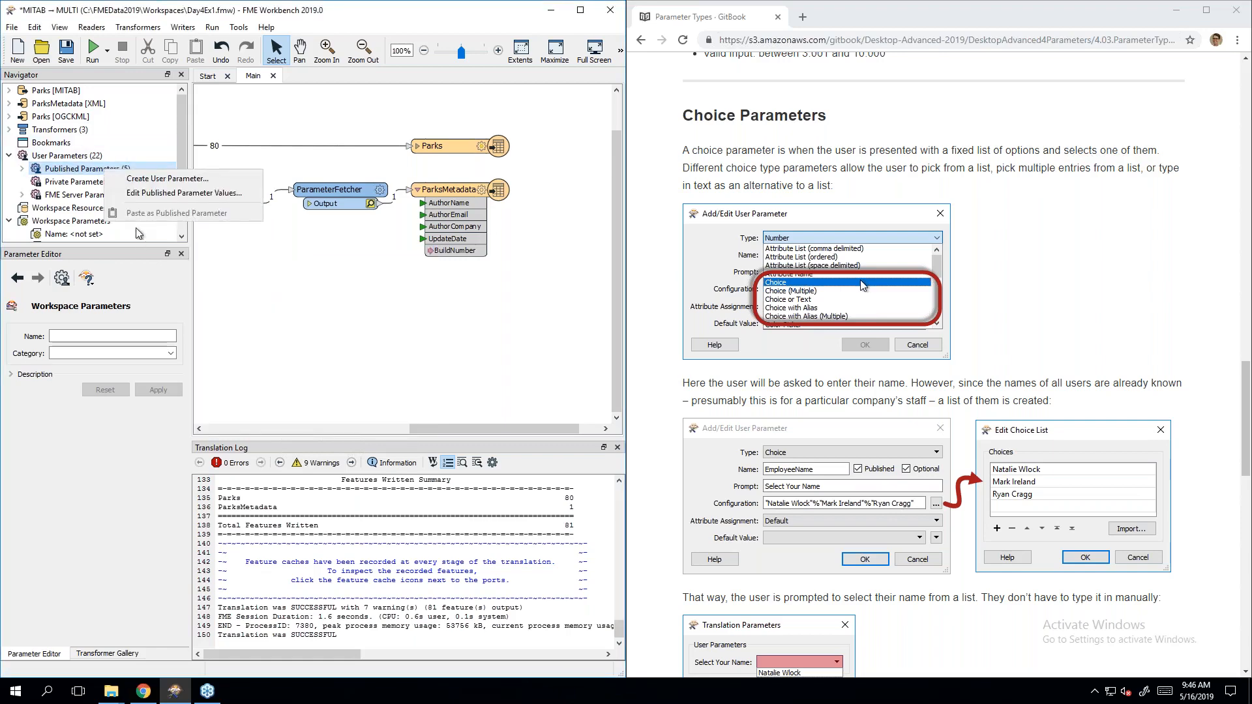
left_click(23, 169)
scroll(83, 196, "down", 2)
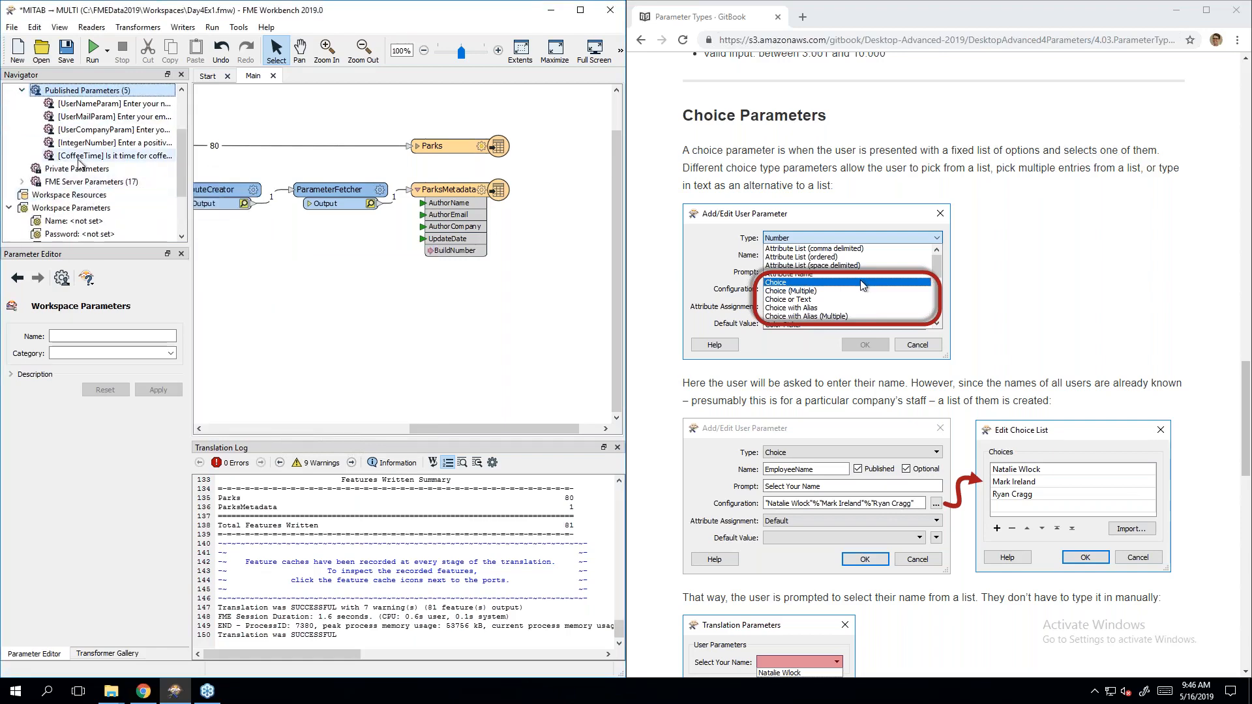
left_click(92, 157)
right_click(100, 159)
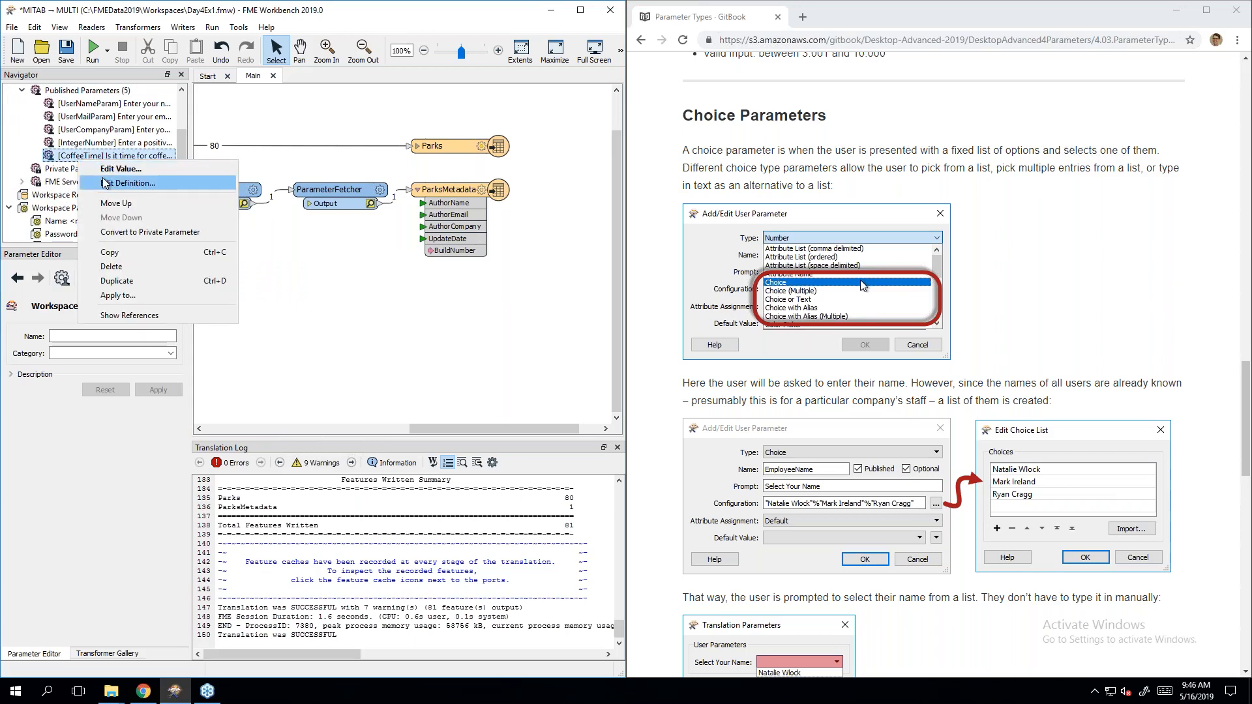
left_click(108, 182)
Step: Review CoffeeTime's choices and display names and the Import options, closing without changes
left_click(432, 346)
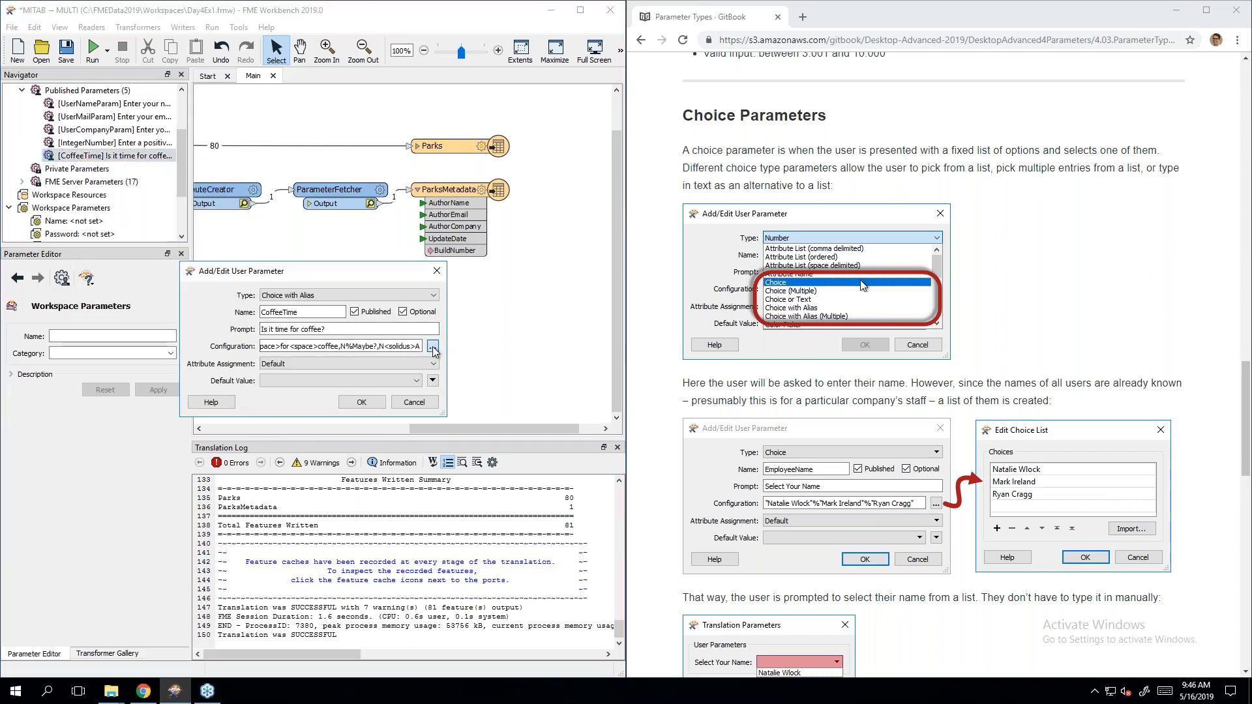
left_click(416, 401)
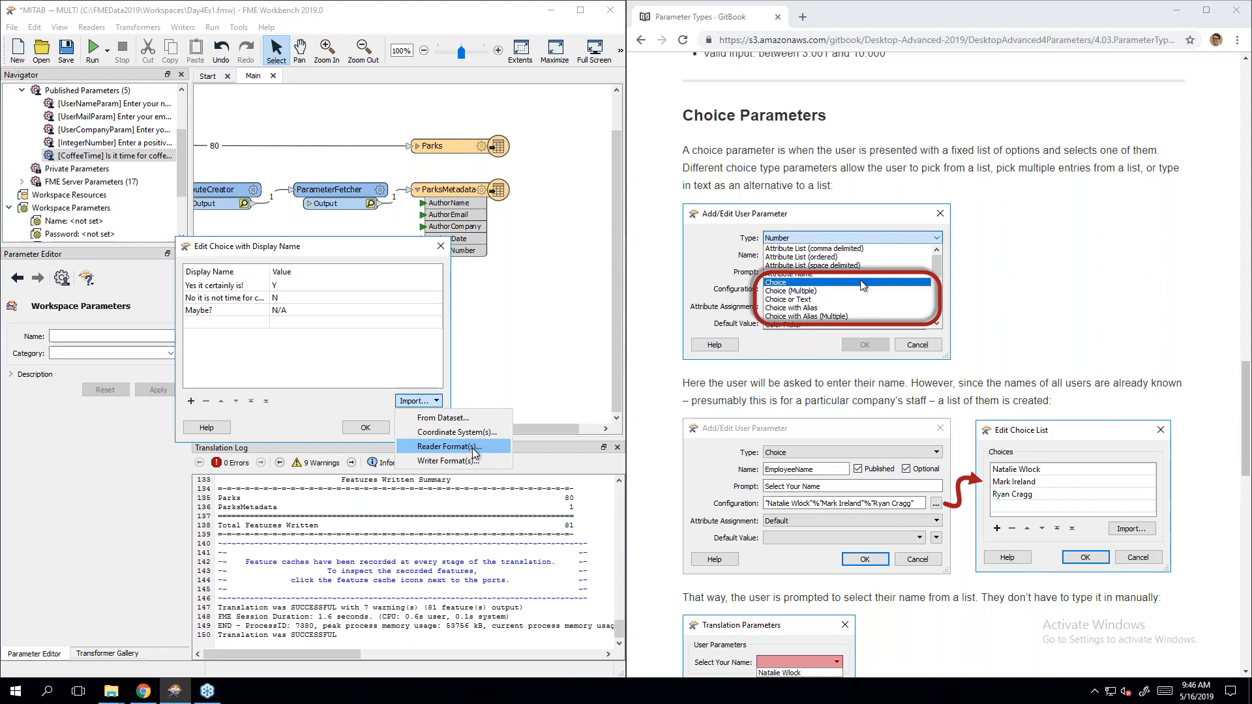
left_click(357, 397)
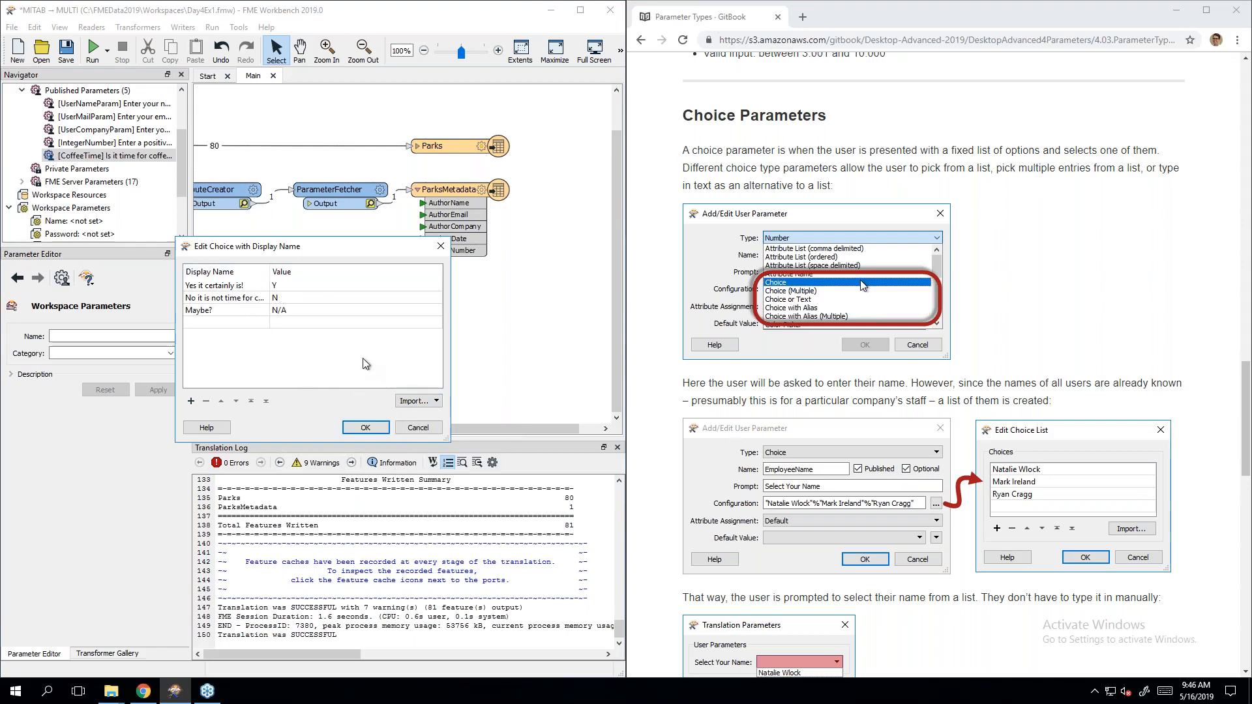
left_click(418, 428)
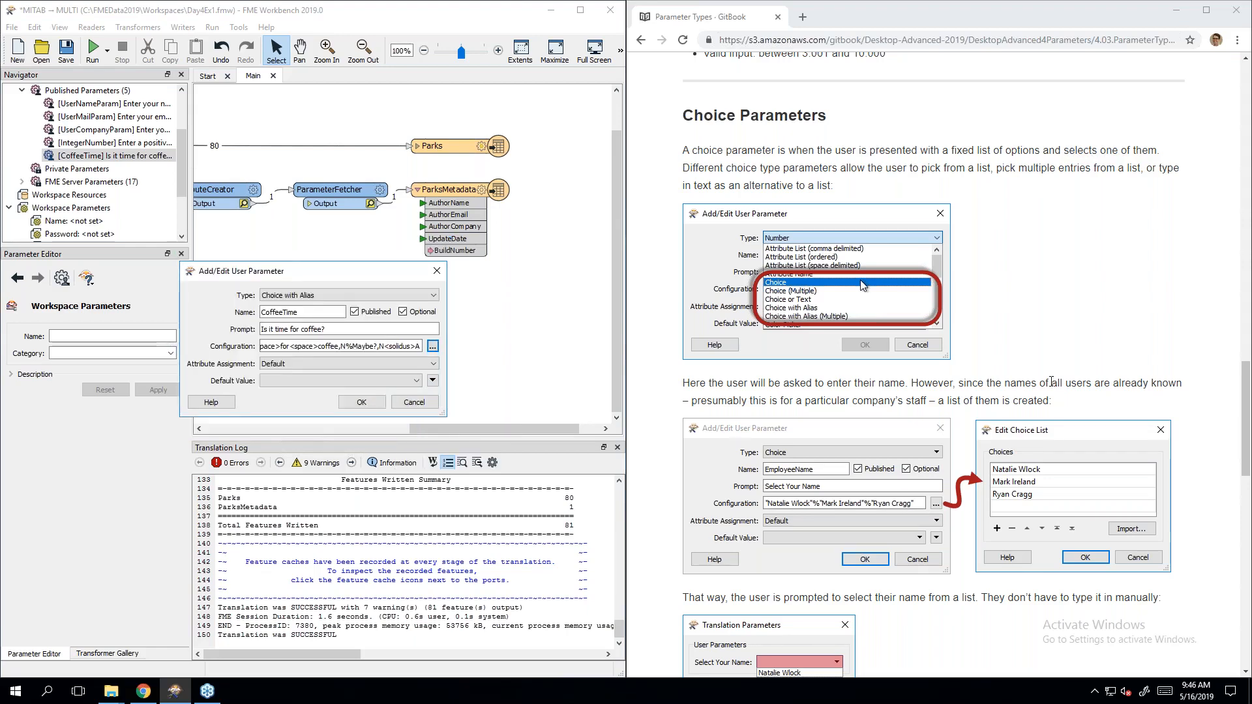
Step: Read to the end of the Parameter Types page, then advance to Linking Parameters
scroll(846, 213, "down", 4)
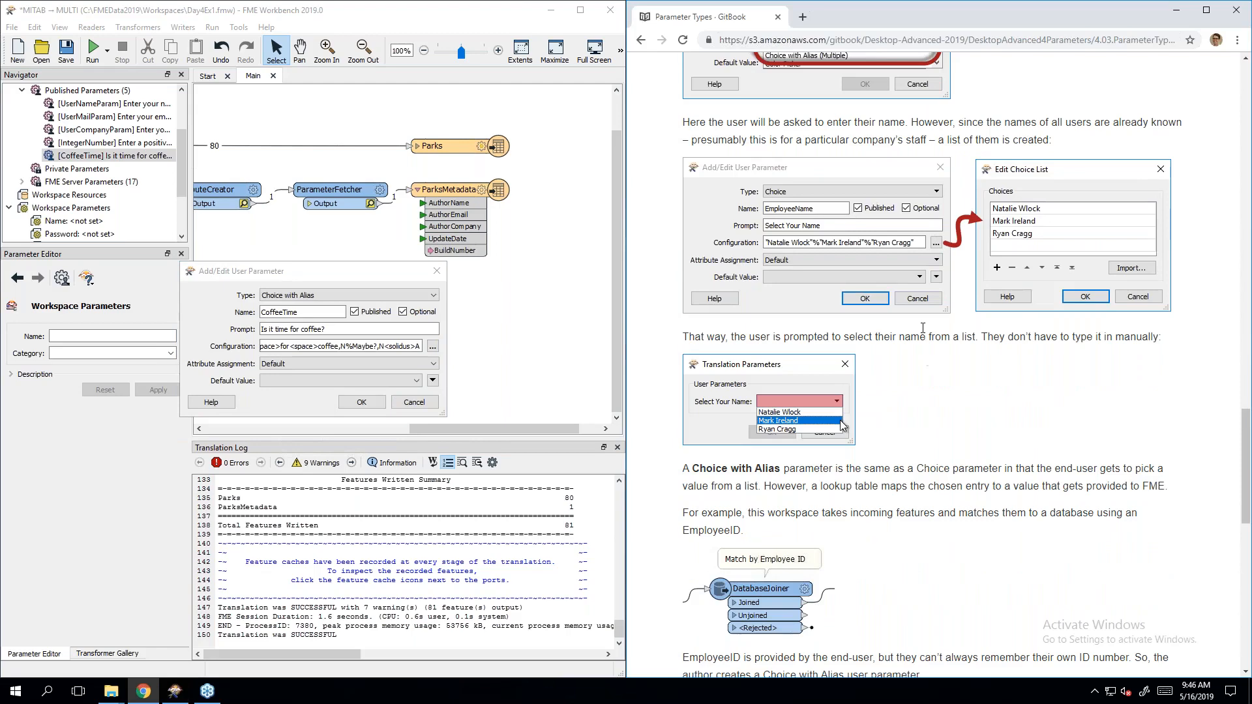
scroll(923, 327, "down", 4)
scroll(924, 302, "up", 4)
scroll(1018, 283, "down", 6)
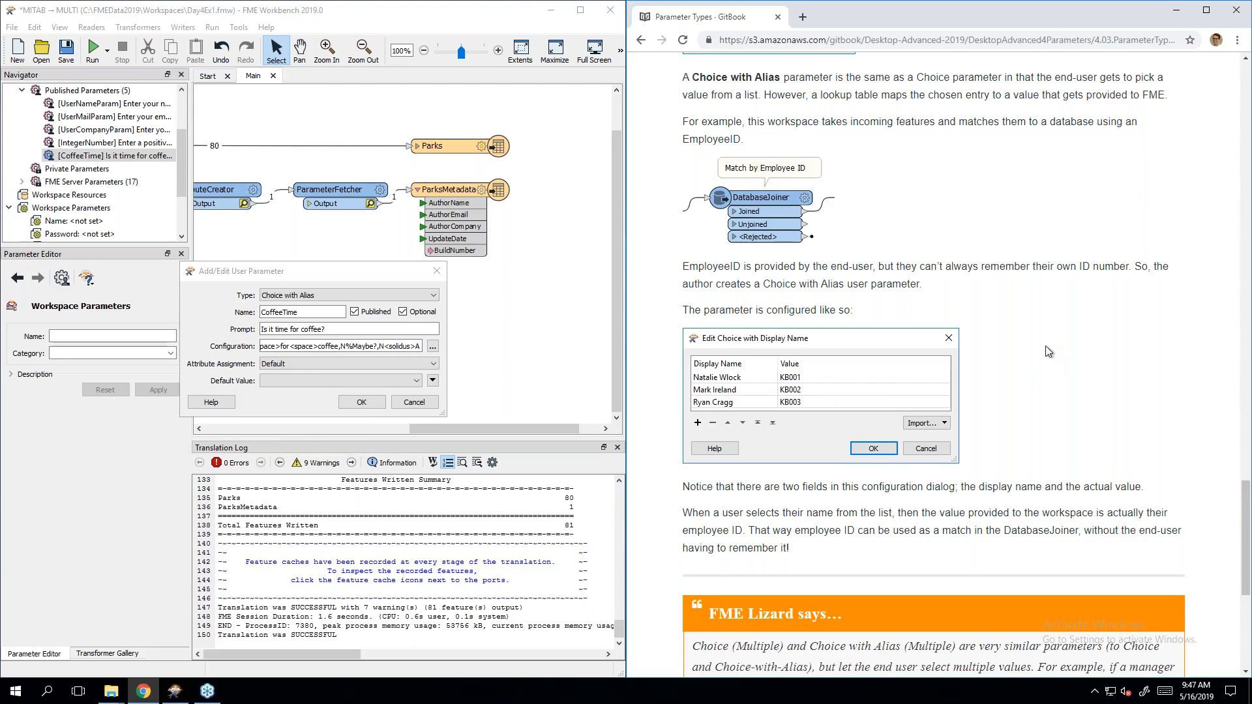
scroll(1049, 364, "down", 6)
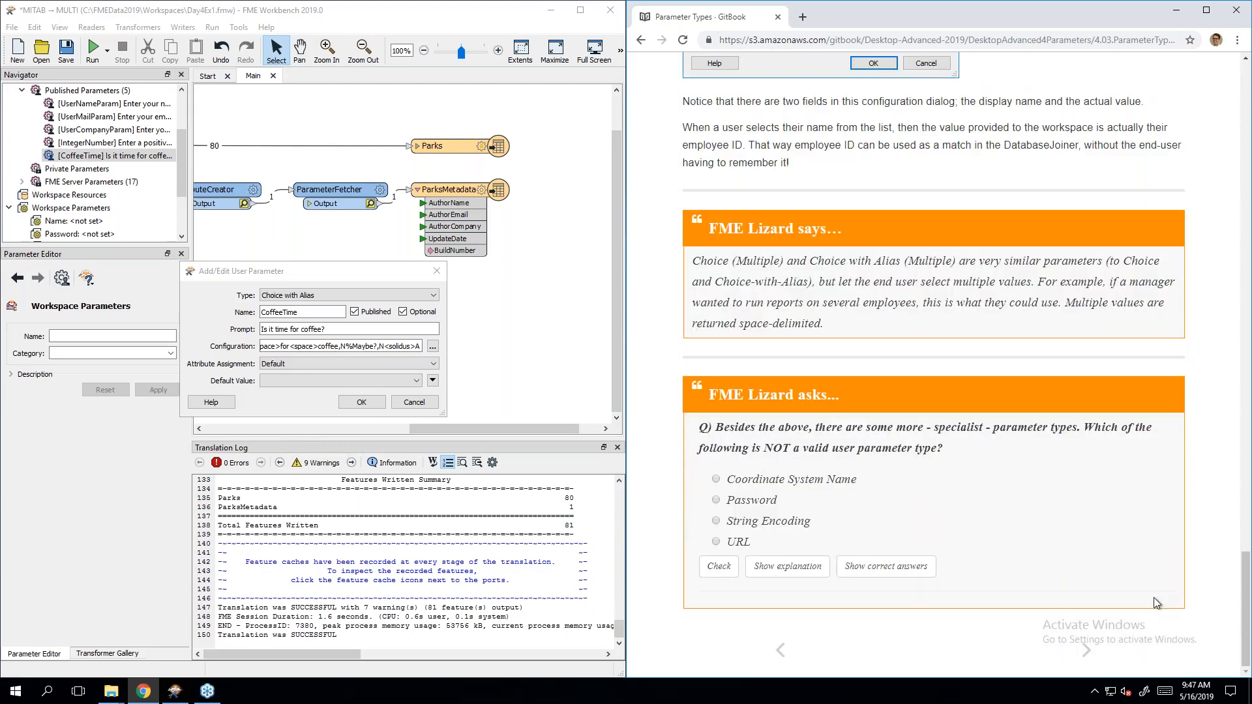
left_click(1086, 650)
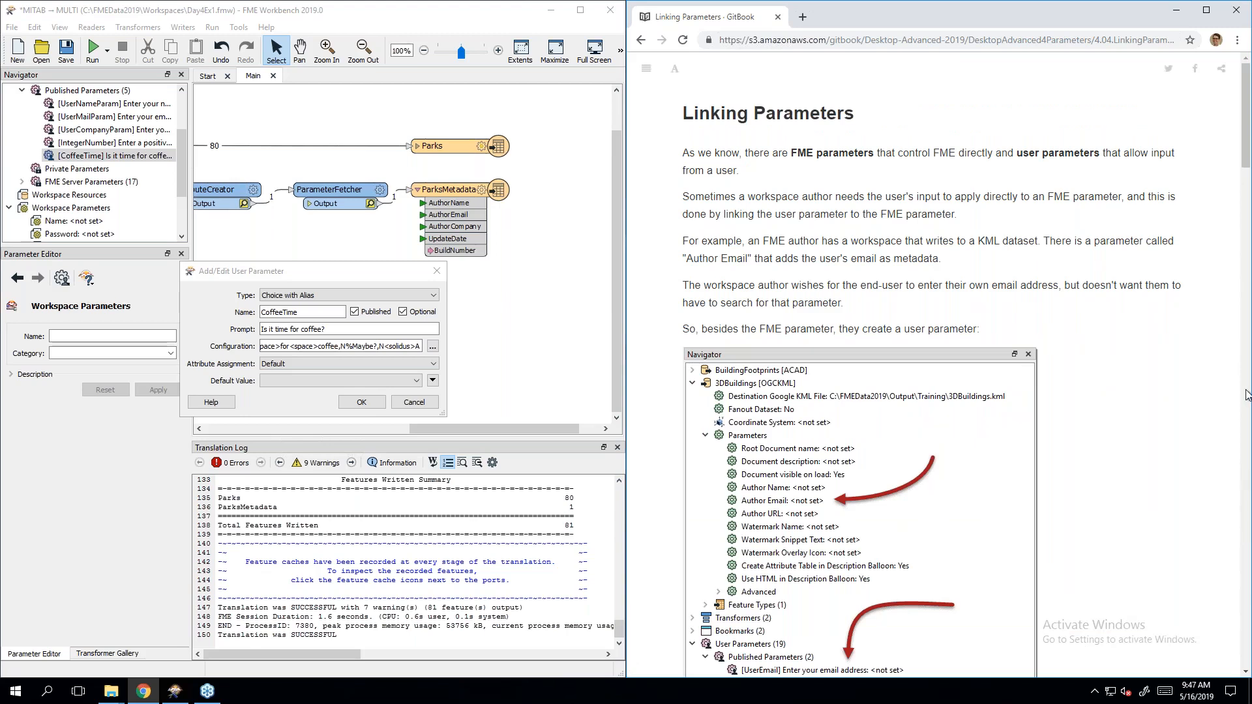
Step: Switch the CoffeeTime parameter's type to Scripted (Python) and select its name CoffeeTime
left_click(354, 295)
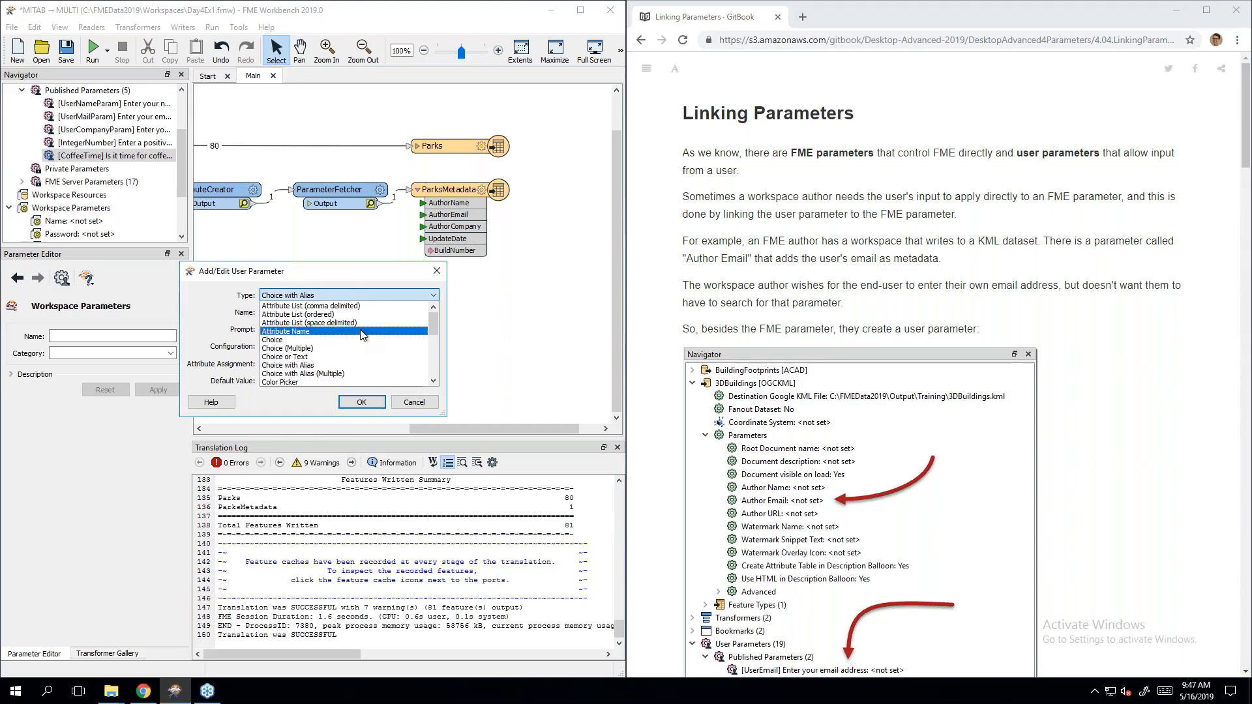
scroll(360, 346, "down", 3)
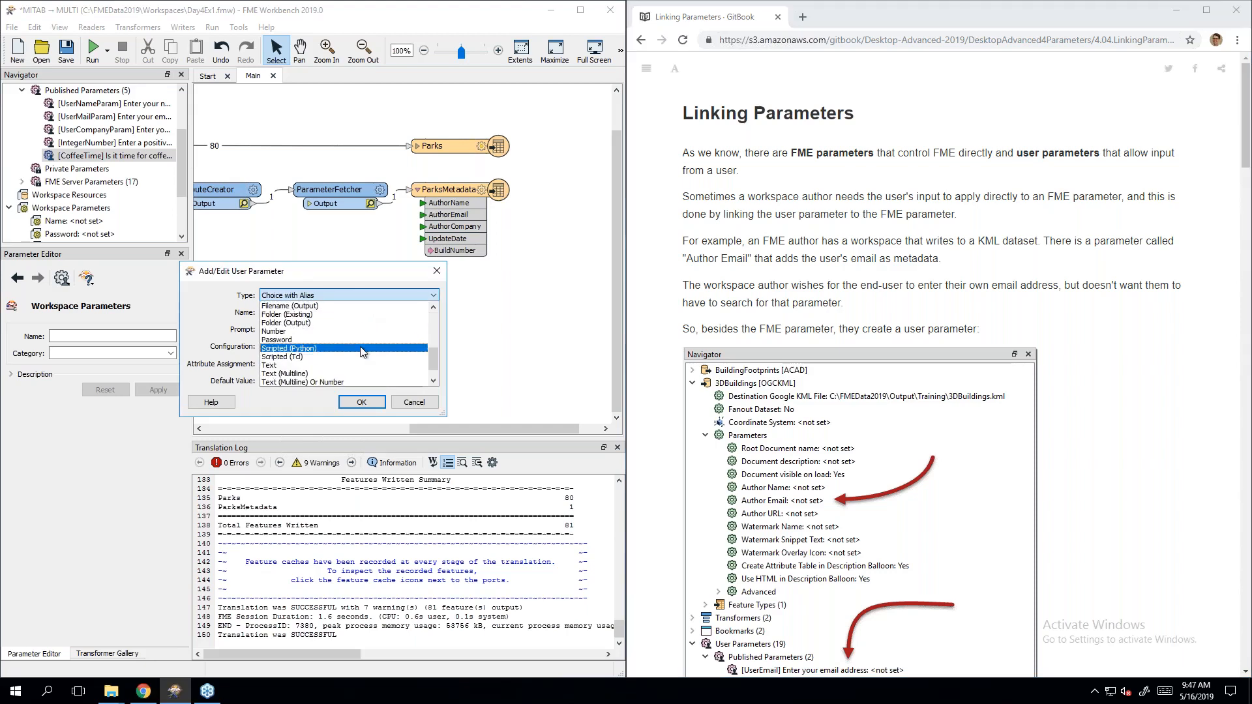
left_click(363, 349)
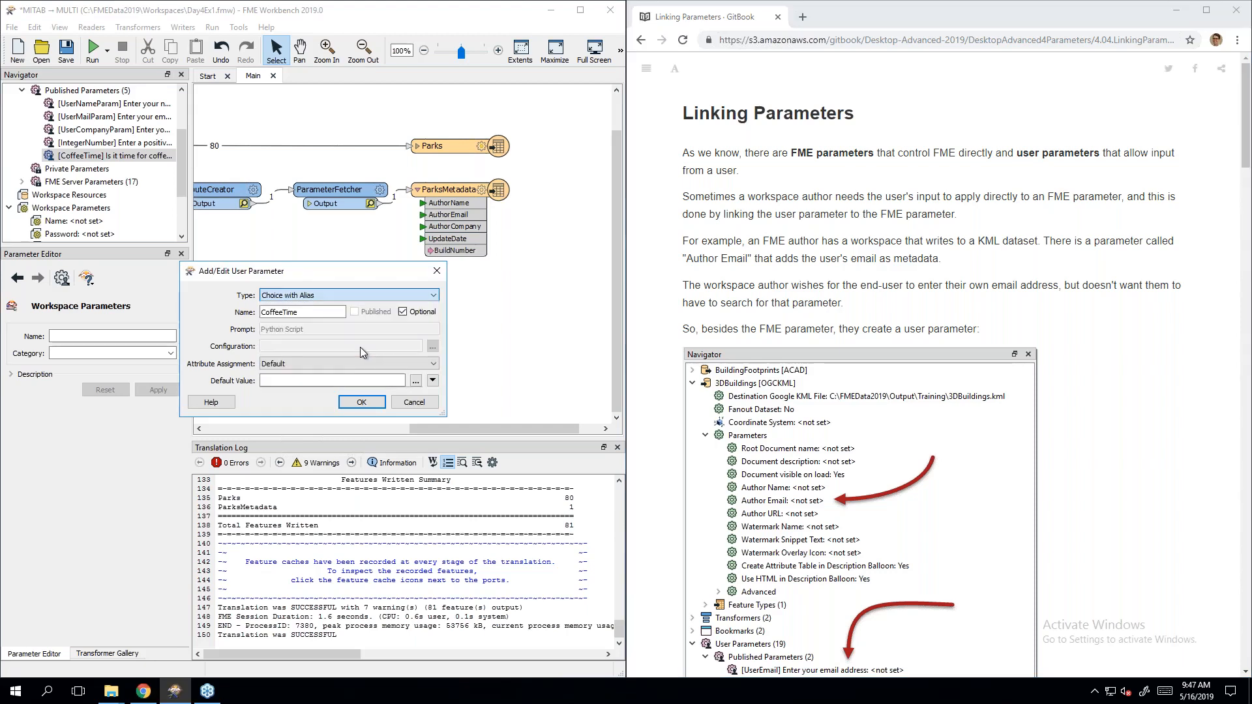
double_click(313, 312)
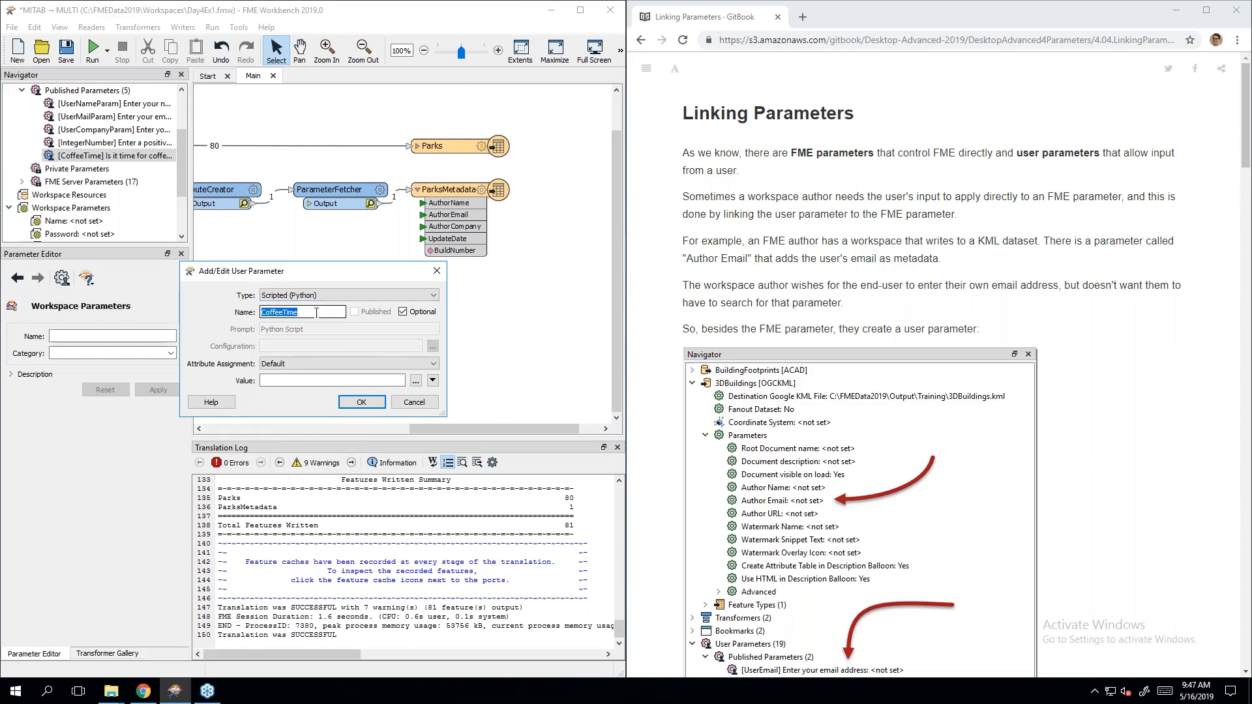
left_click(314, 312)
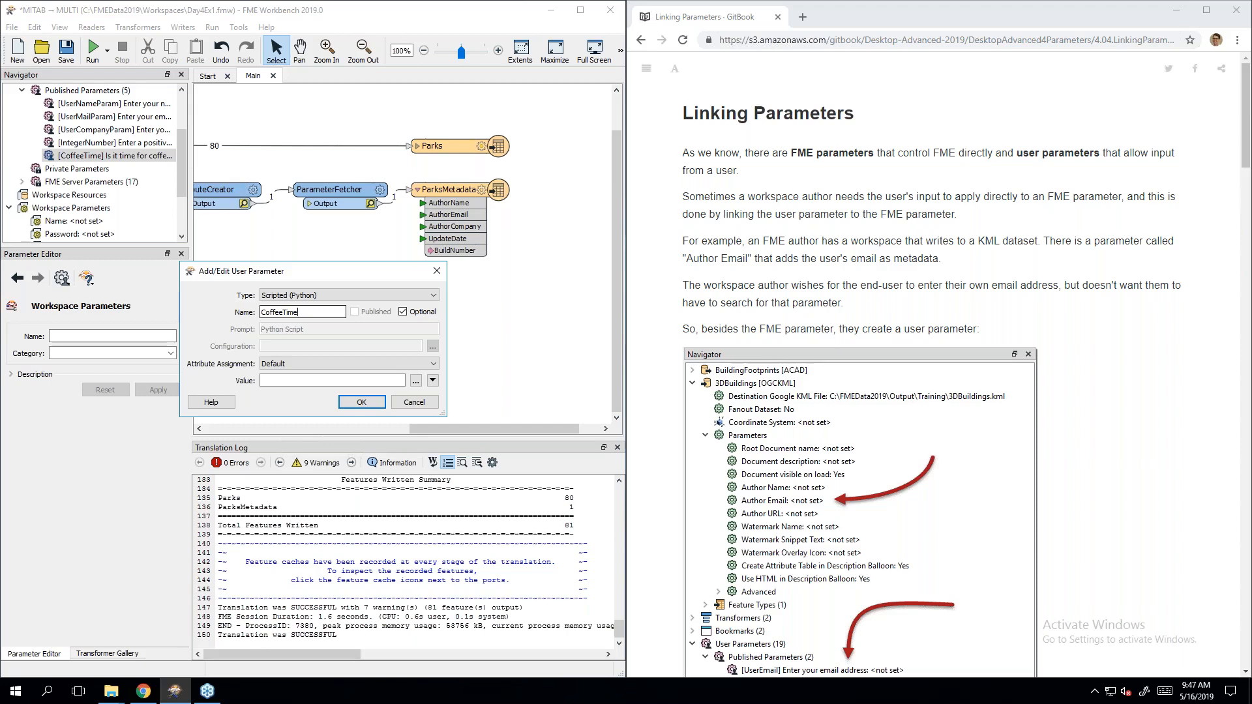
left_click(324, 298)
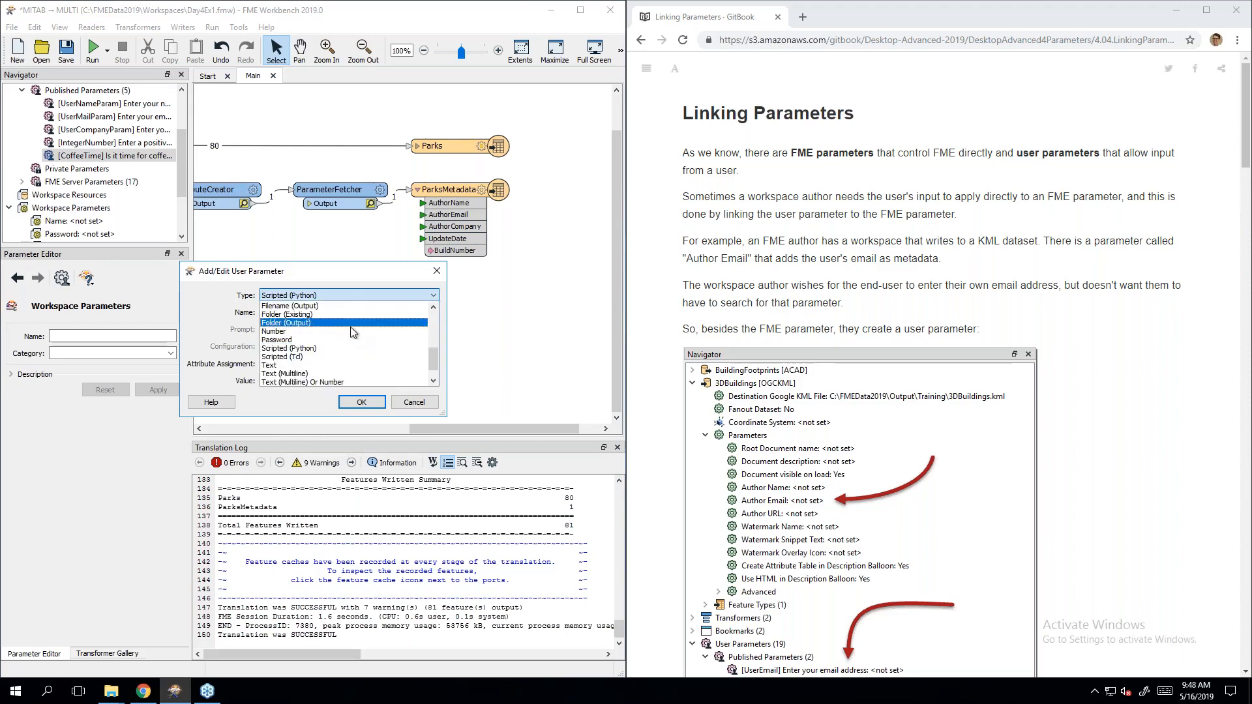
scroll(339, 326, "up", 5)
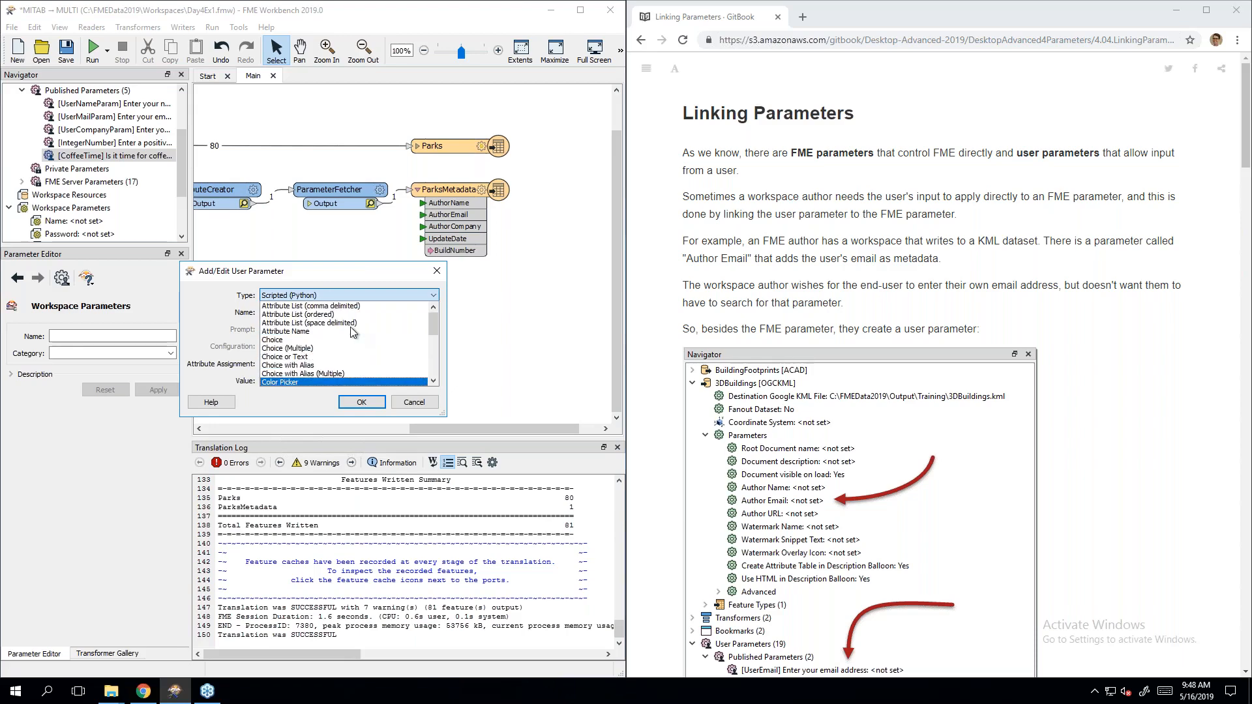
scroll(345, 332, "down", 7)
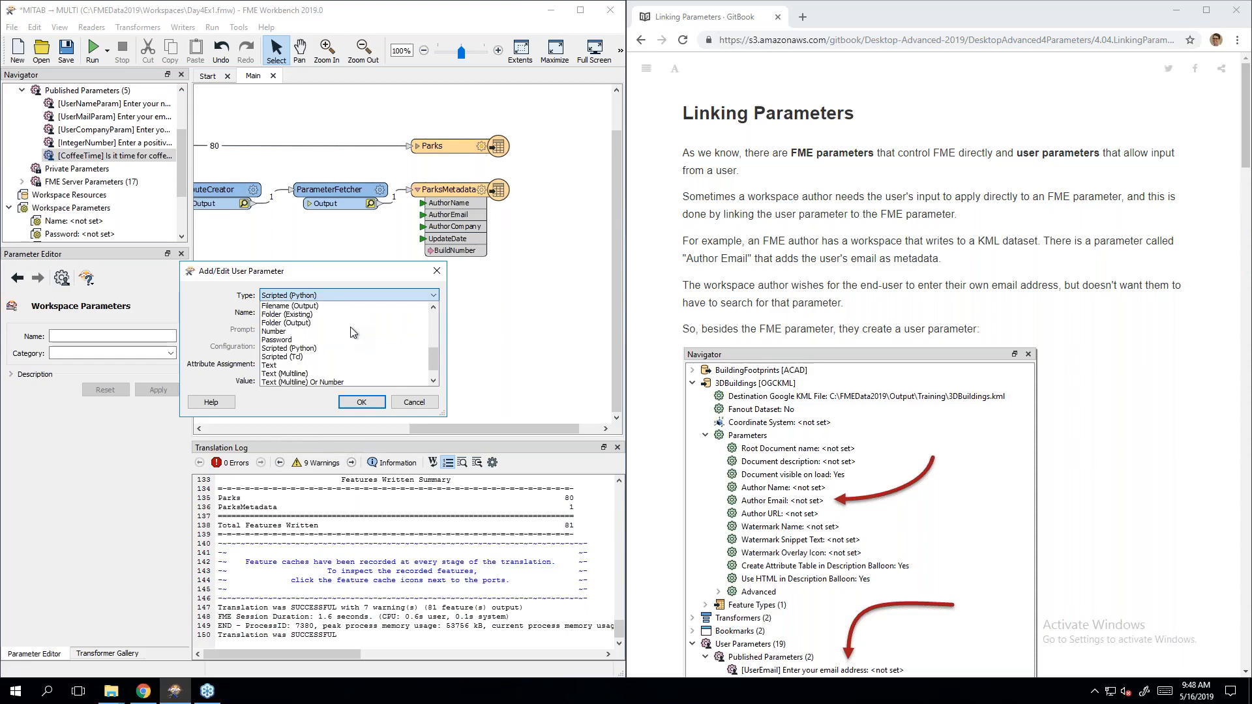
left_click(218, 304)
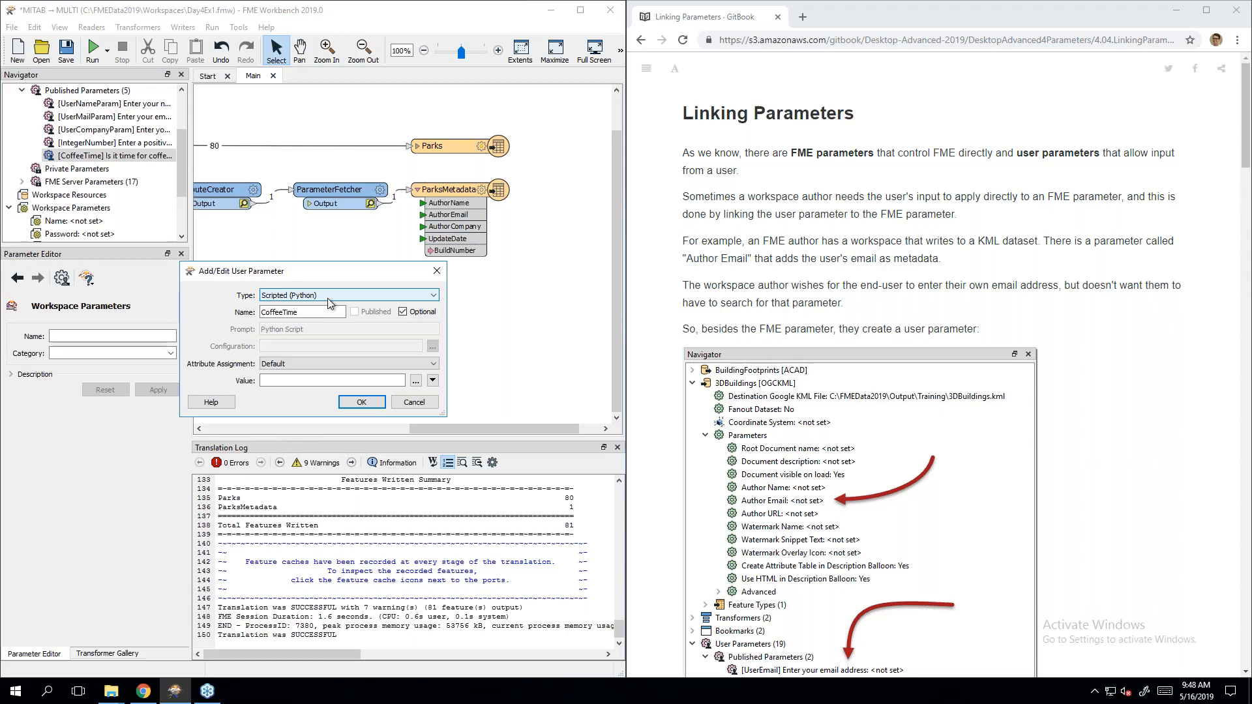
left_click(1141, 277)
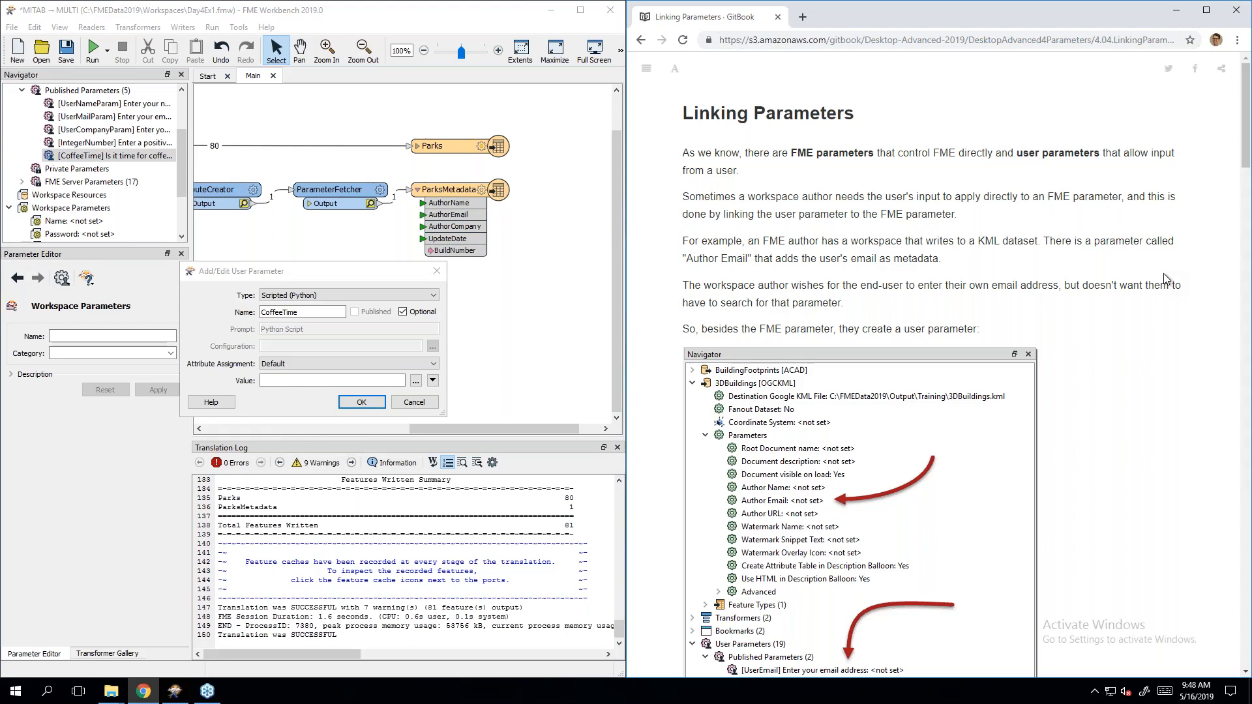
Step: Open an instructor workspace from InstructorUse > DesktopAdv, discarding unsaved changes
left_click(437, 271)
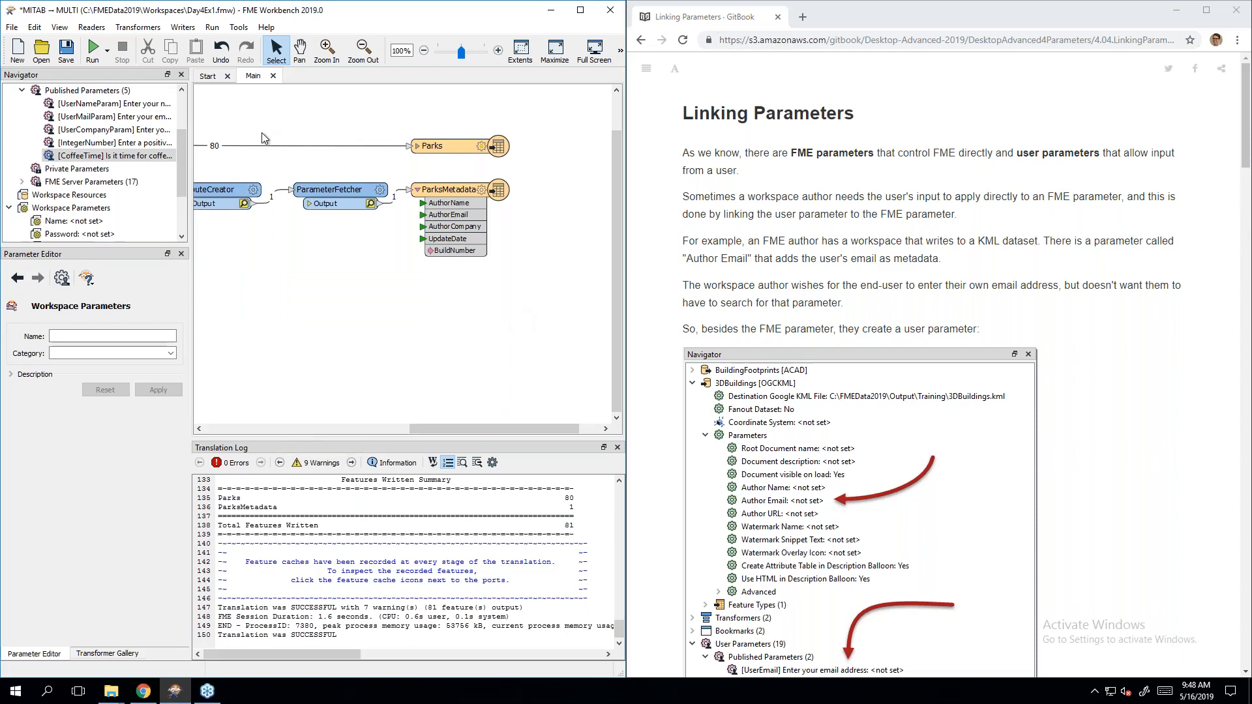
left_click(41, 51)
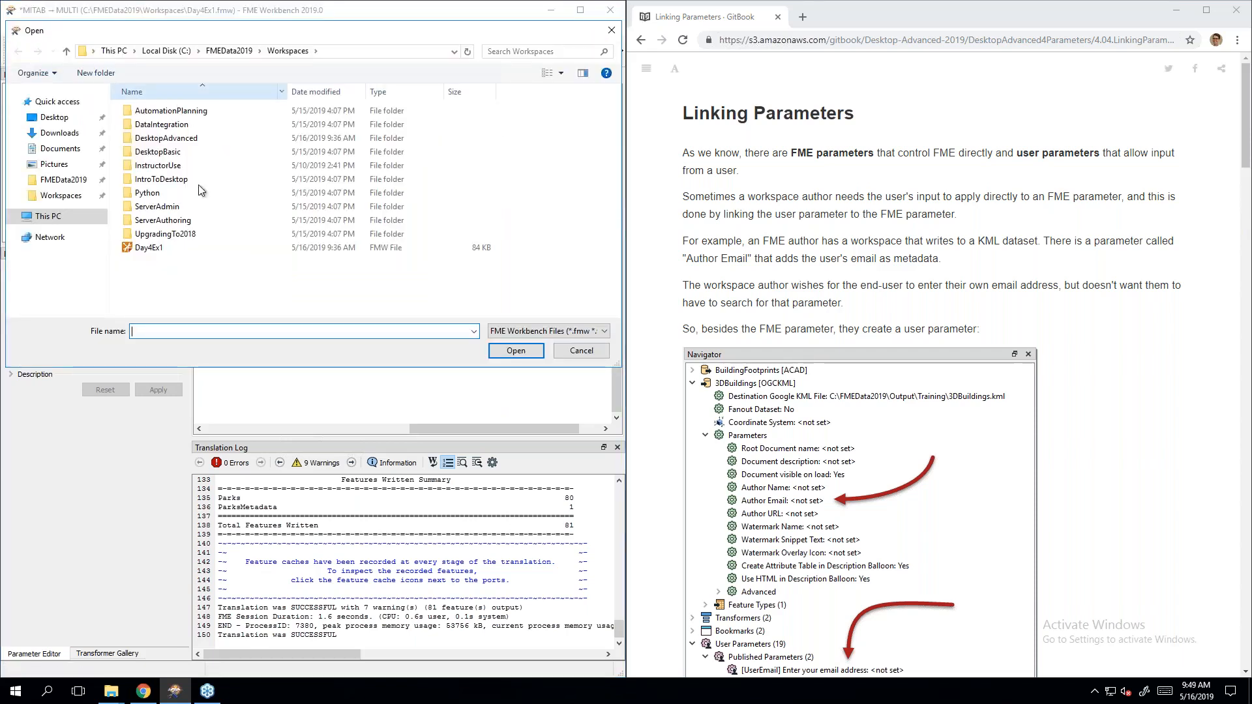
double_click(186, 166)
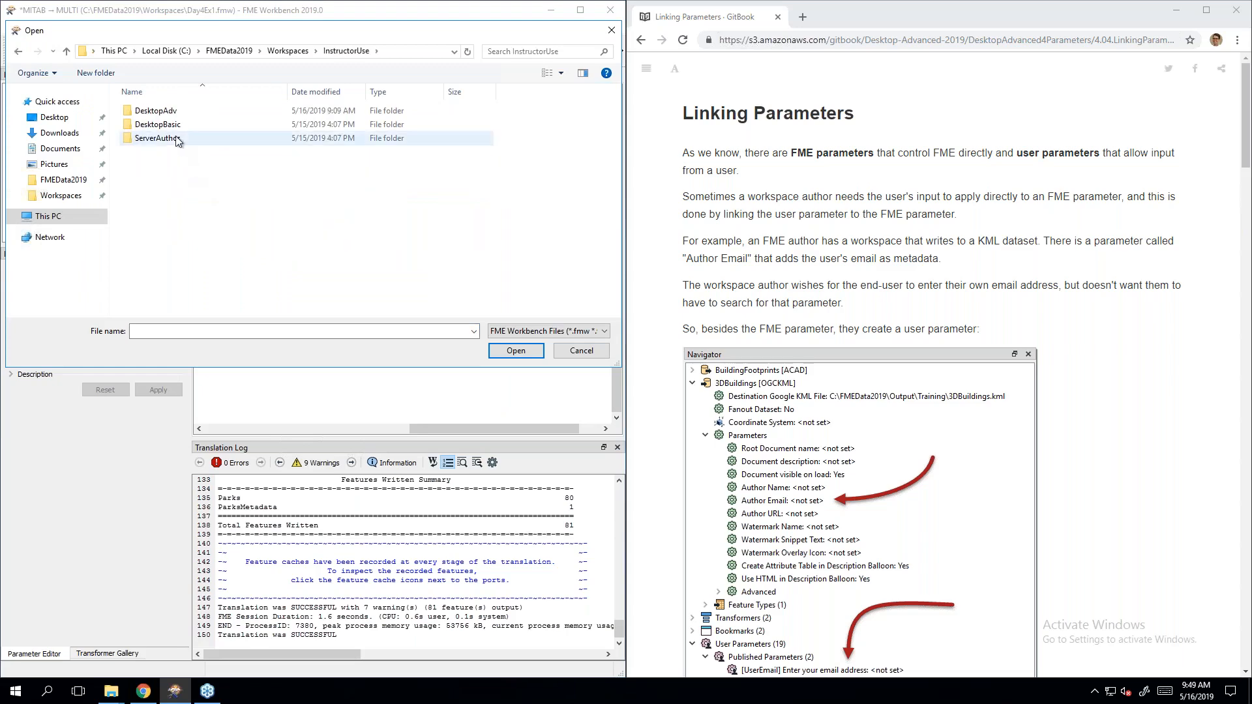
double_click(175, 111)
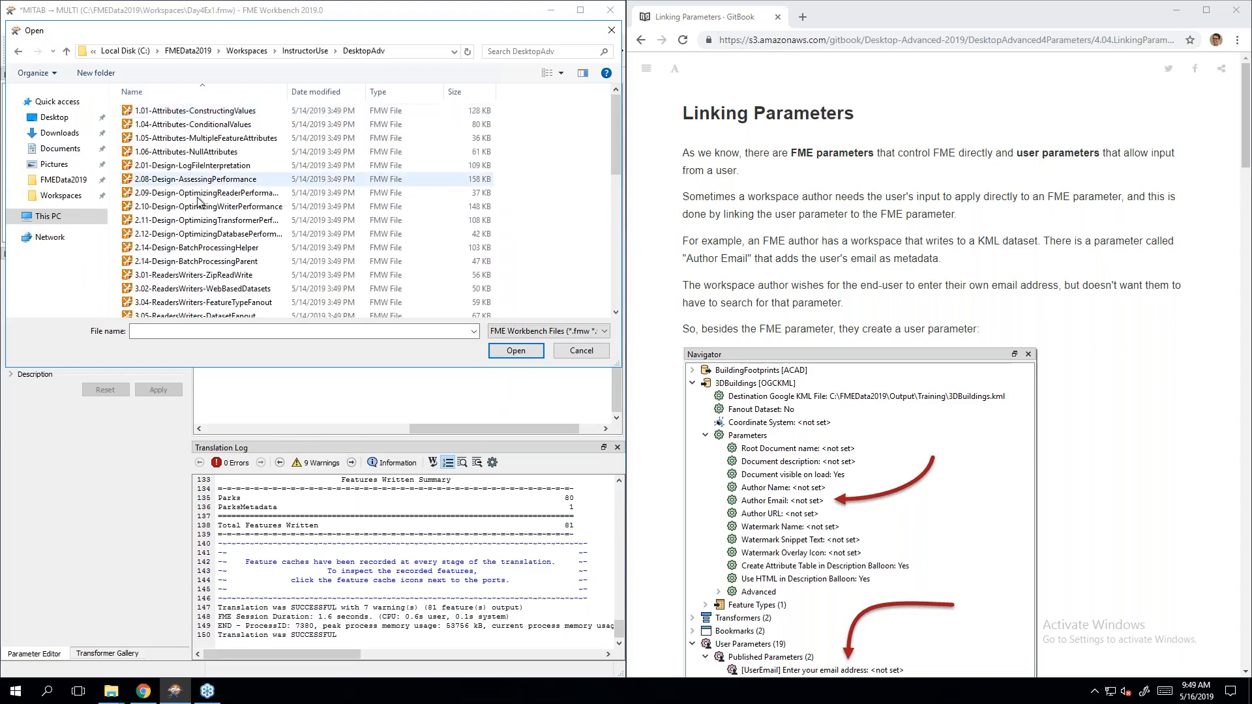
scroll(202, 206, "down", 5)
double_click(203, 207)
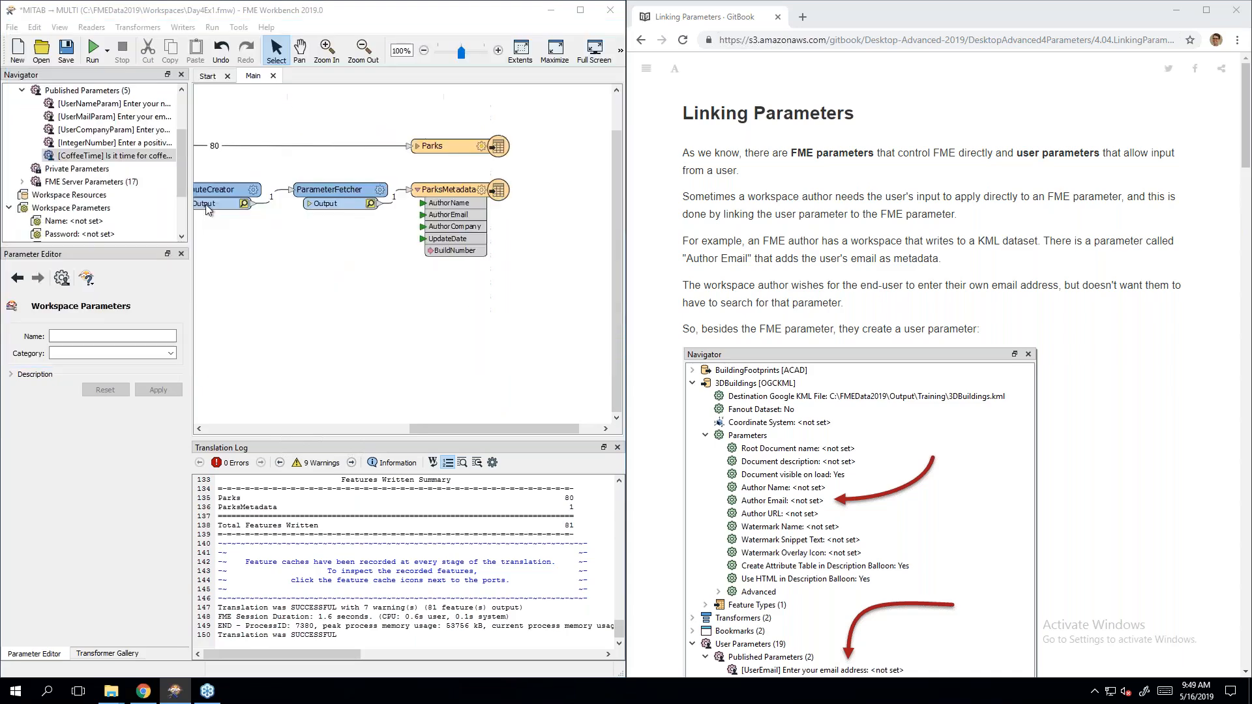
left_click(327, 366)
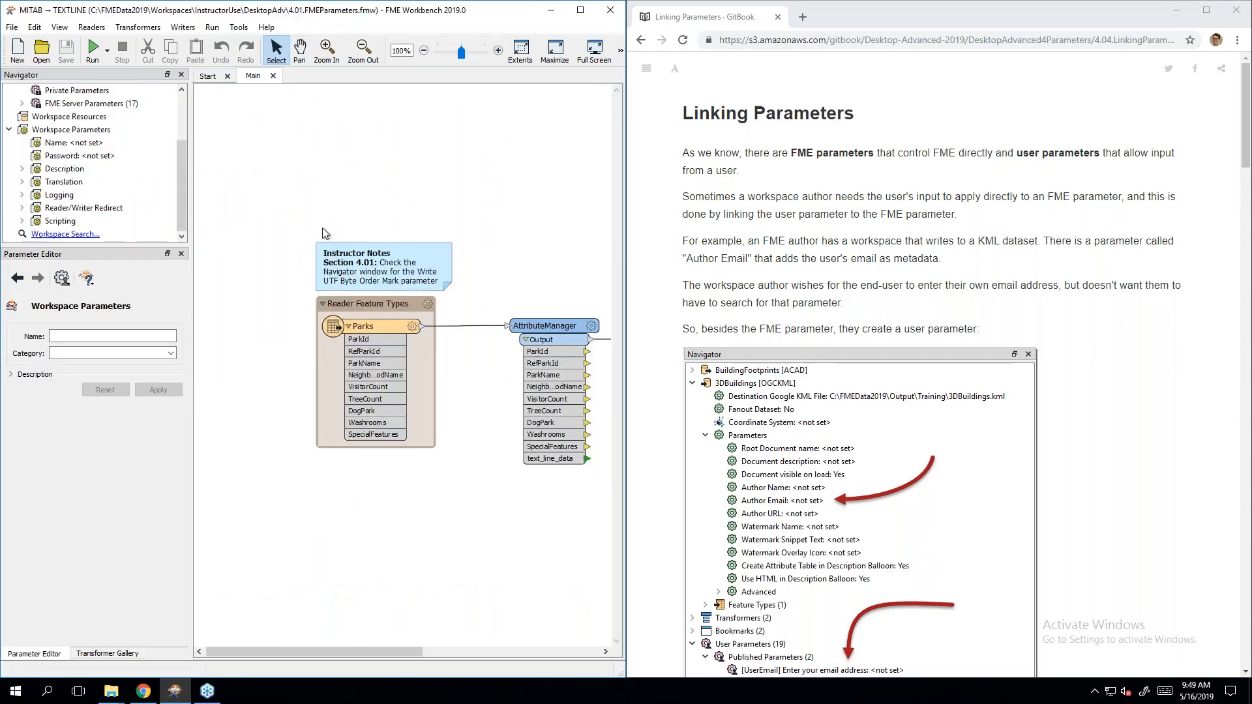
Step: Delete the Instructor Notes annotation and expand the ParksList writer's settings
left_click(349, 249)
key("Delete")
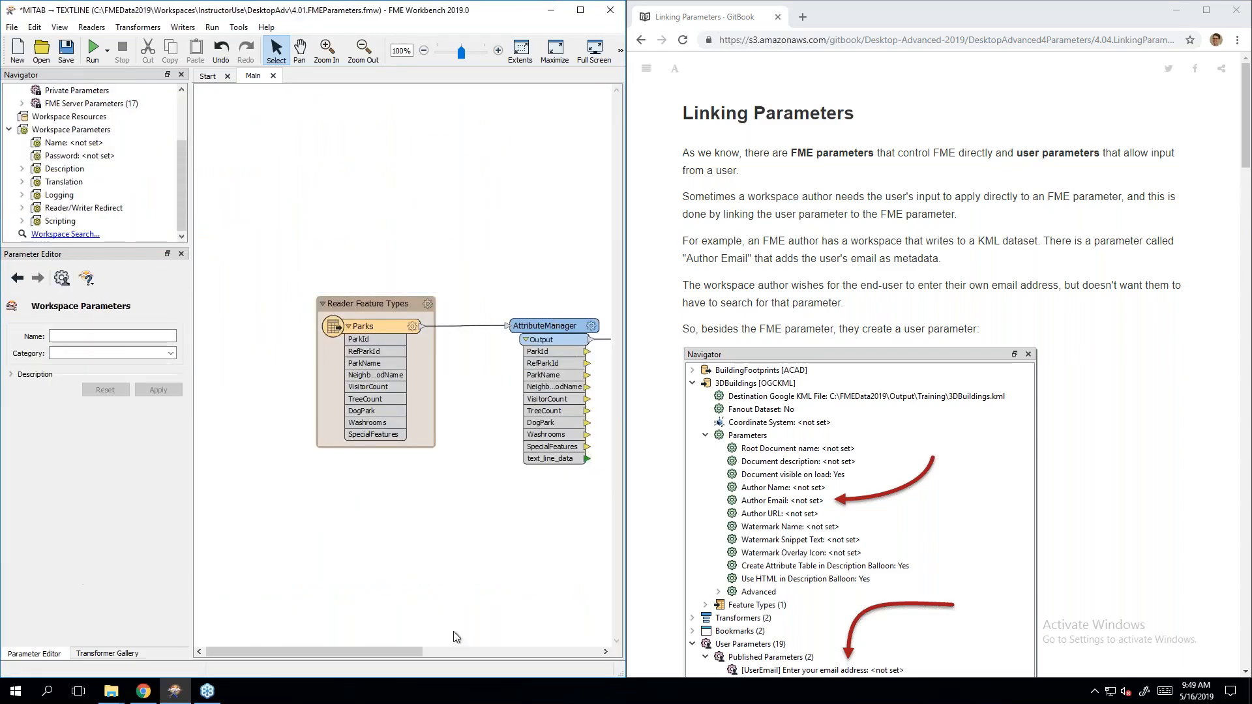
left_click_drag(359, 655, 518, 655)
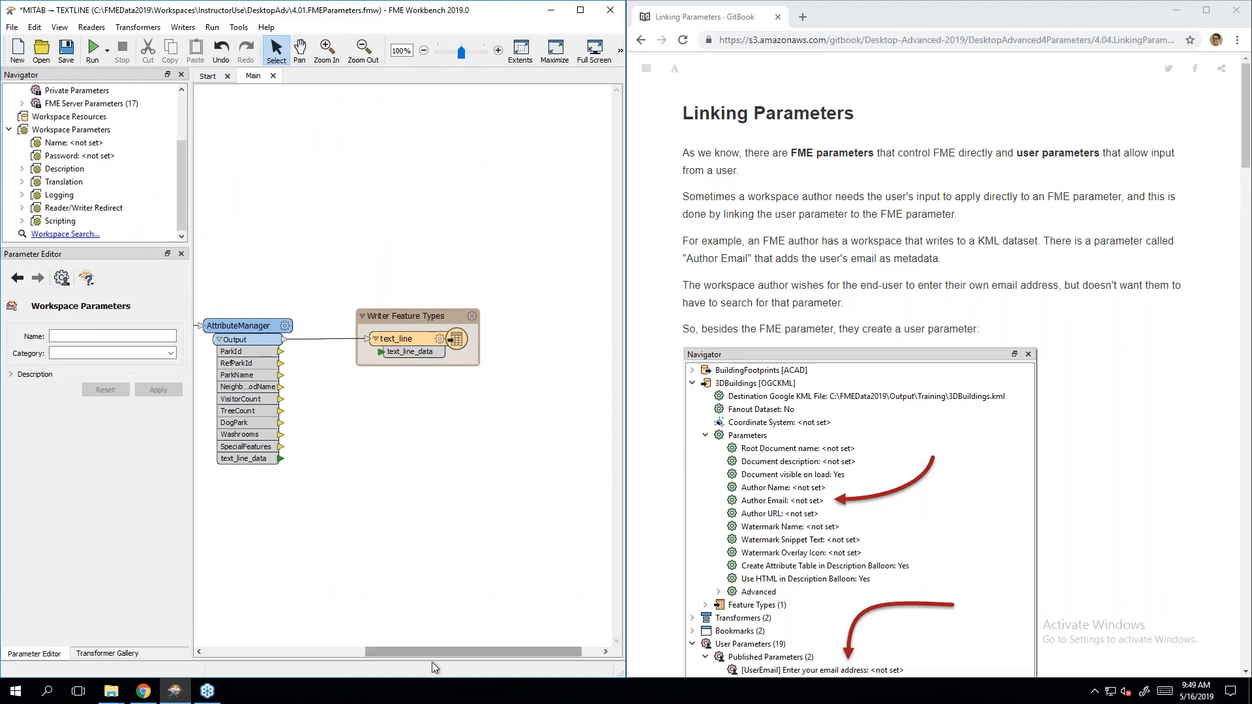
left_click_drag(382, 654, 305, 653)
scroll(26, 134, "up", 2)
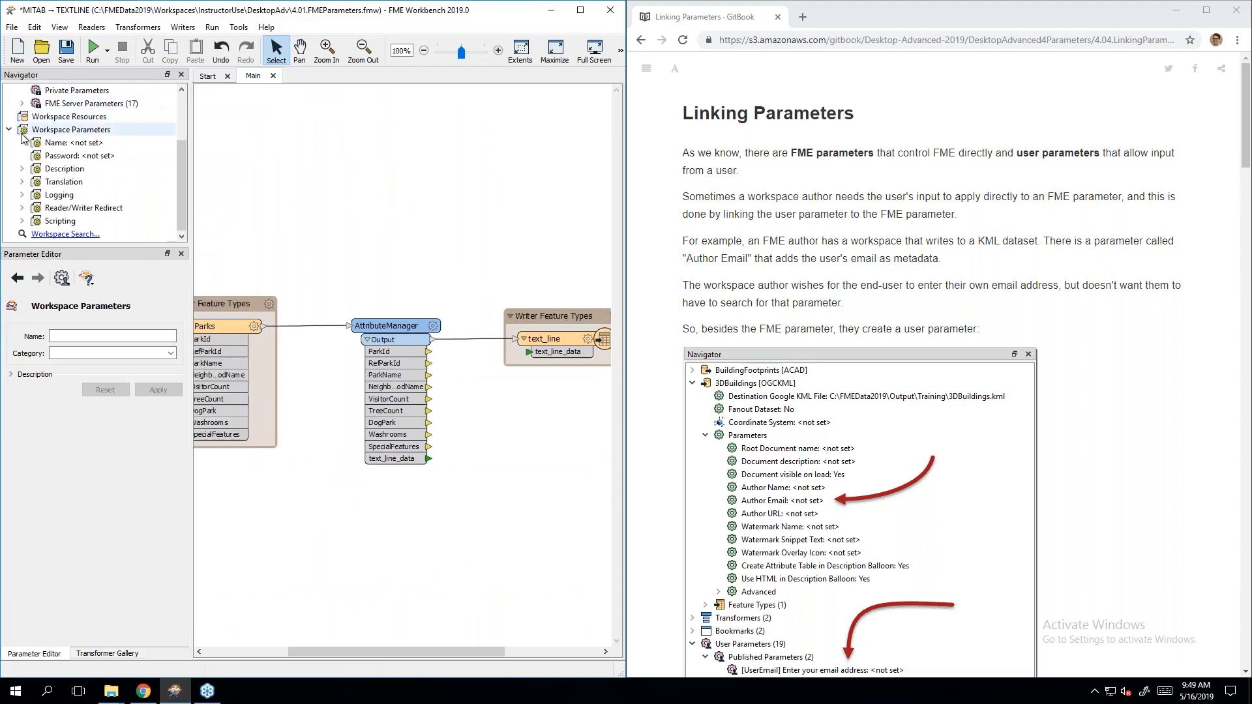
left_click(9, 103)
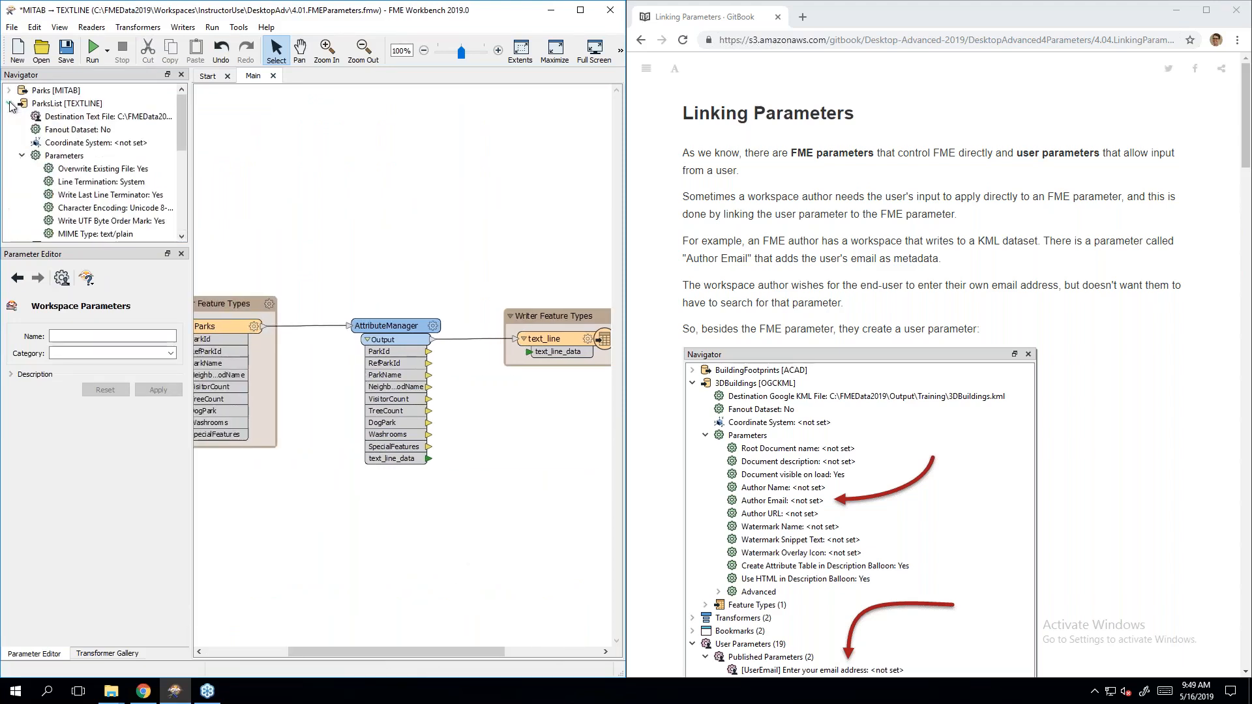
Step: Open Parameters-Ex1-Complete from FMEData2019 > Workspaces > DesktopAdvanced, discarding changes
left_click(41, 47)
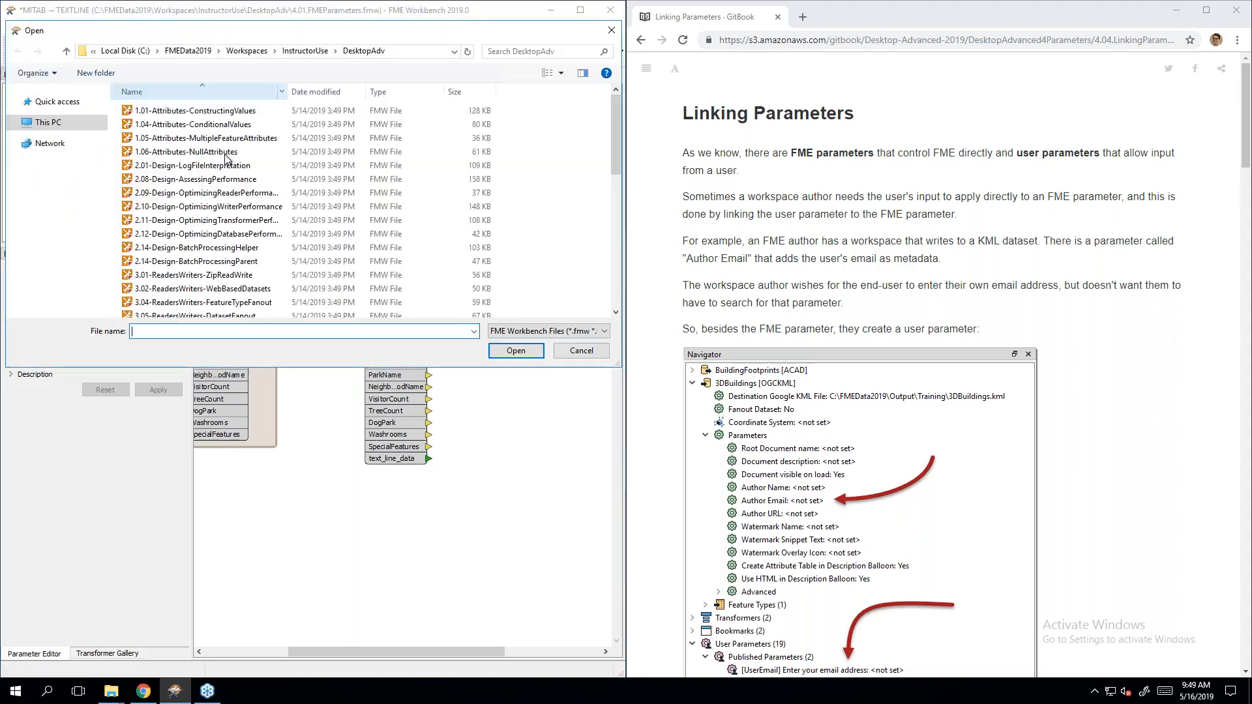
left_click(301, 52)
left_click(301, 52)
double_click(160, 152)
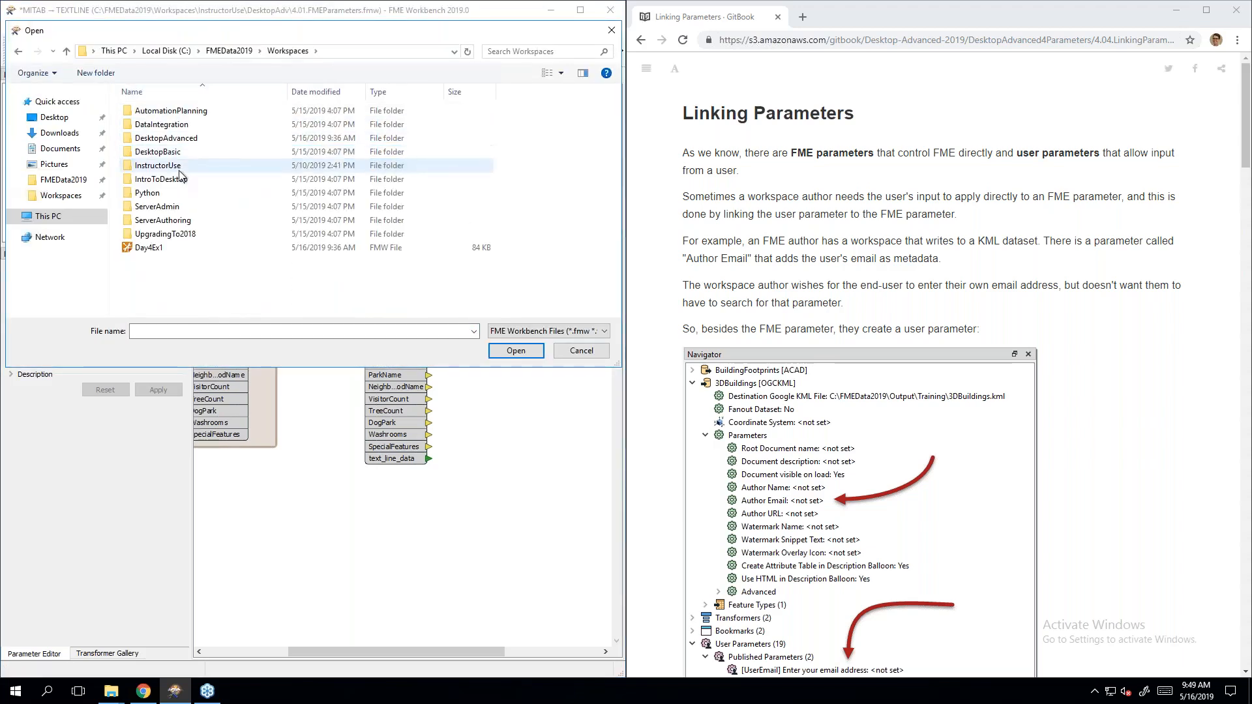
double_click(196, 138)
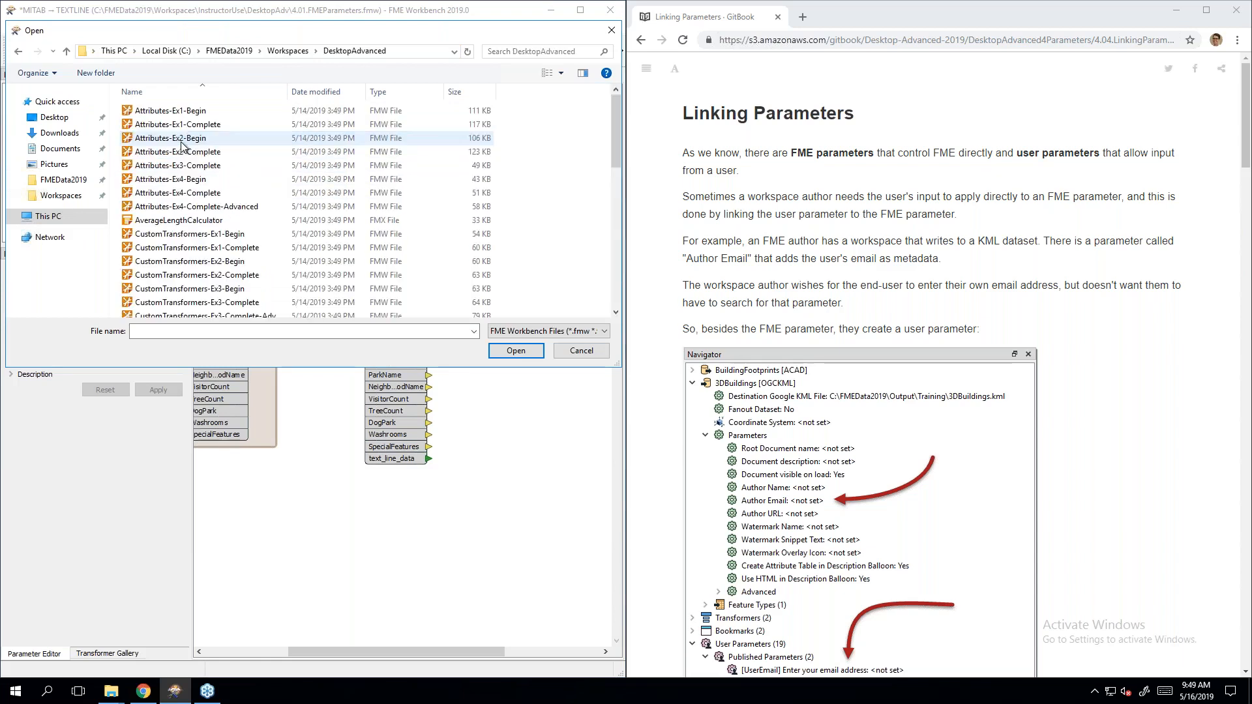
scroll(204, 153, "down", 12)
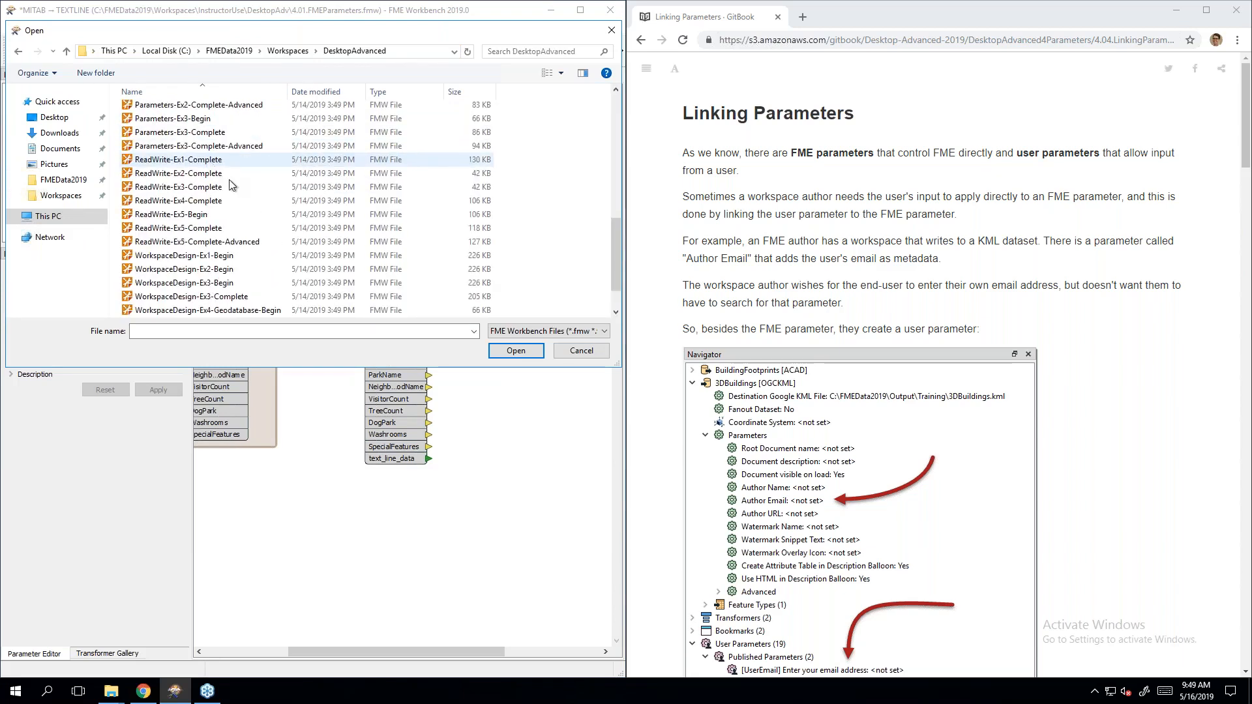
scroll(241, 210, "up", 1)
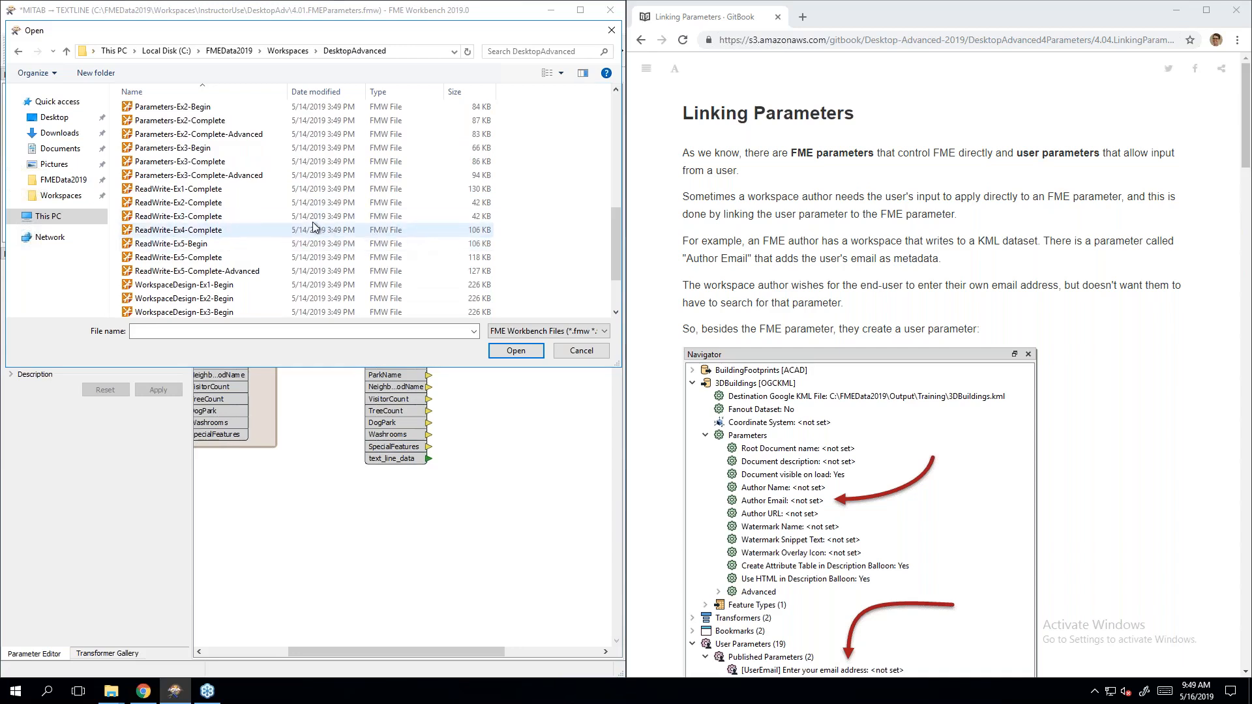
scroll(277, 210, "up", 5)
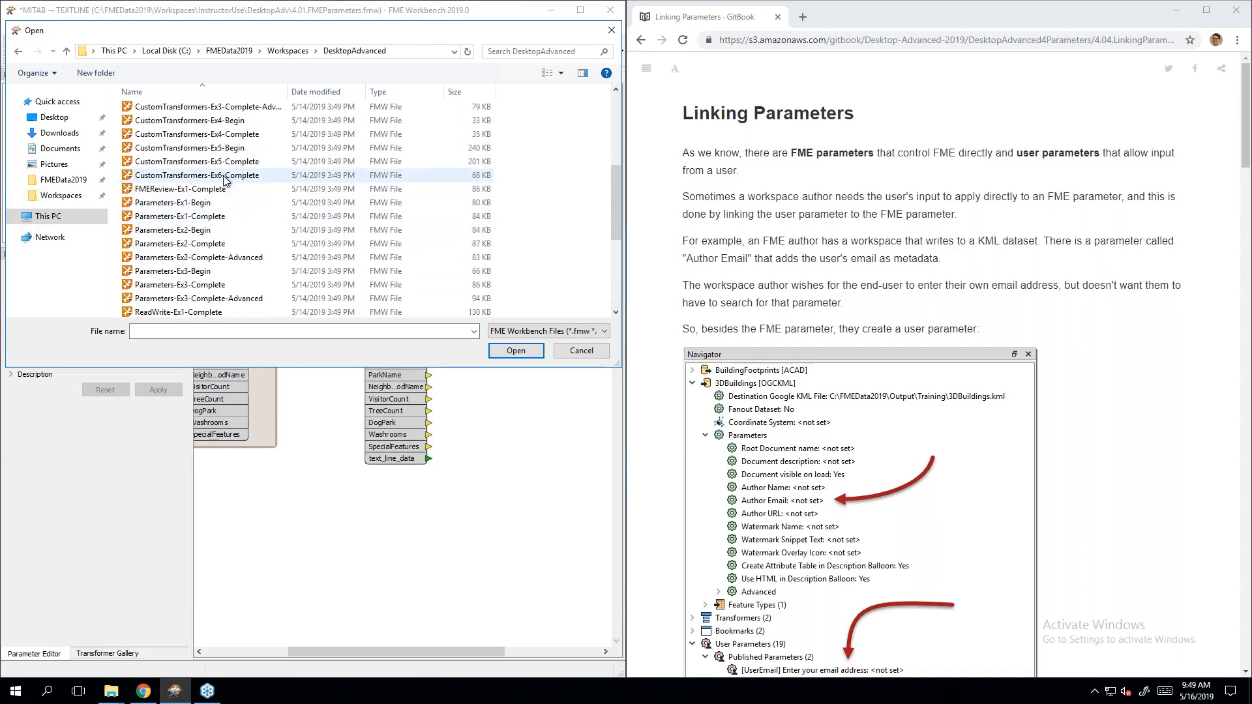
double_click(202, 300)
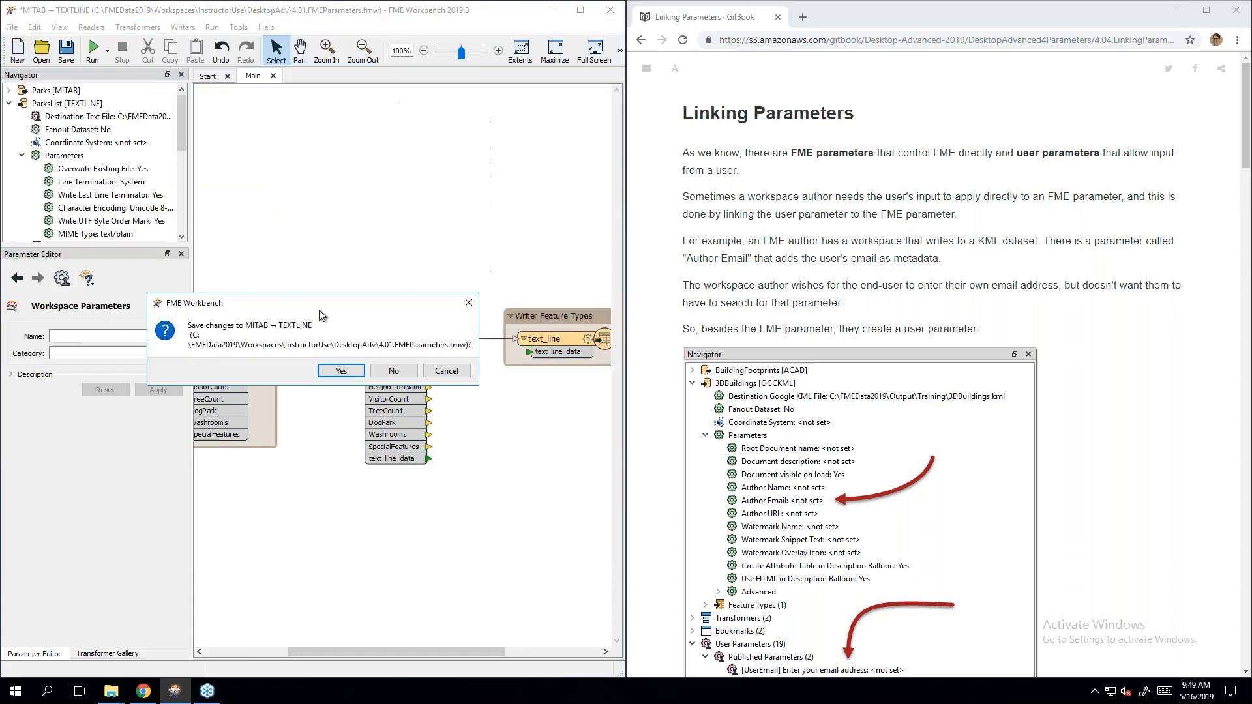
left_click(401, 376)
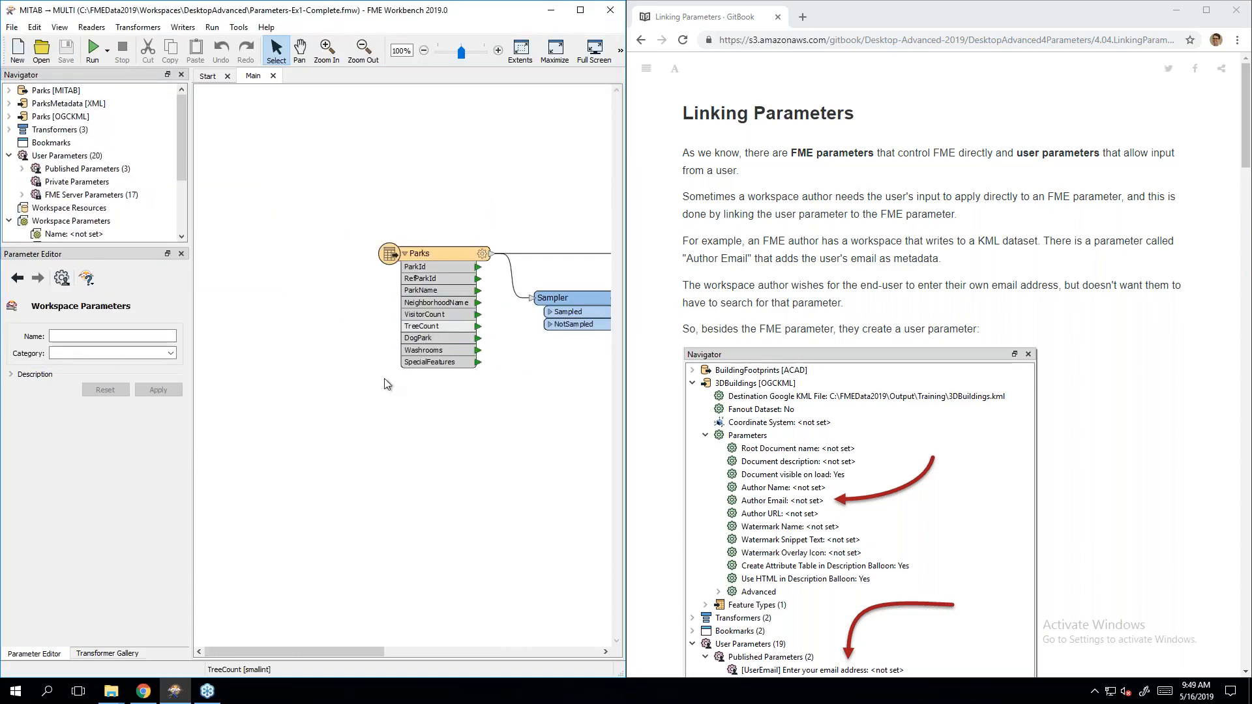
Step: Pan to the writer chain and expand ParksMetadata [XML] settings down to User Parameters
left_click_drag(381, 651, 617, 652)
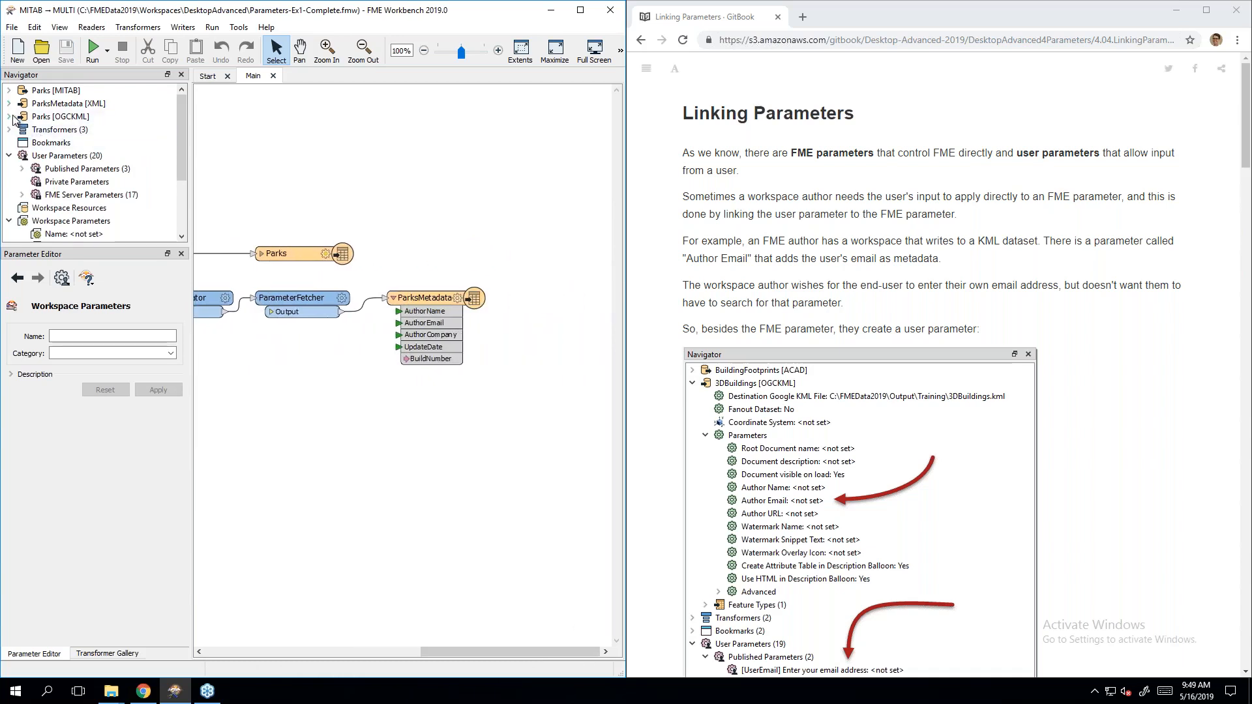
left_click(9, 104)
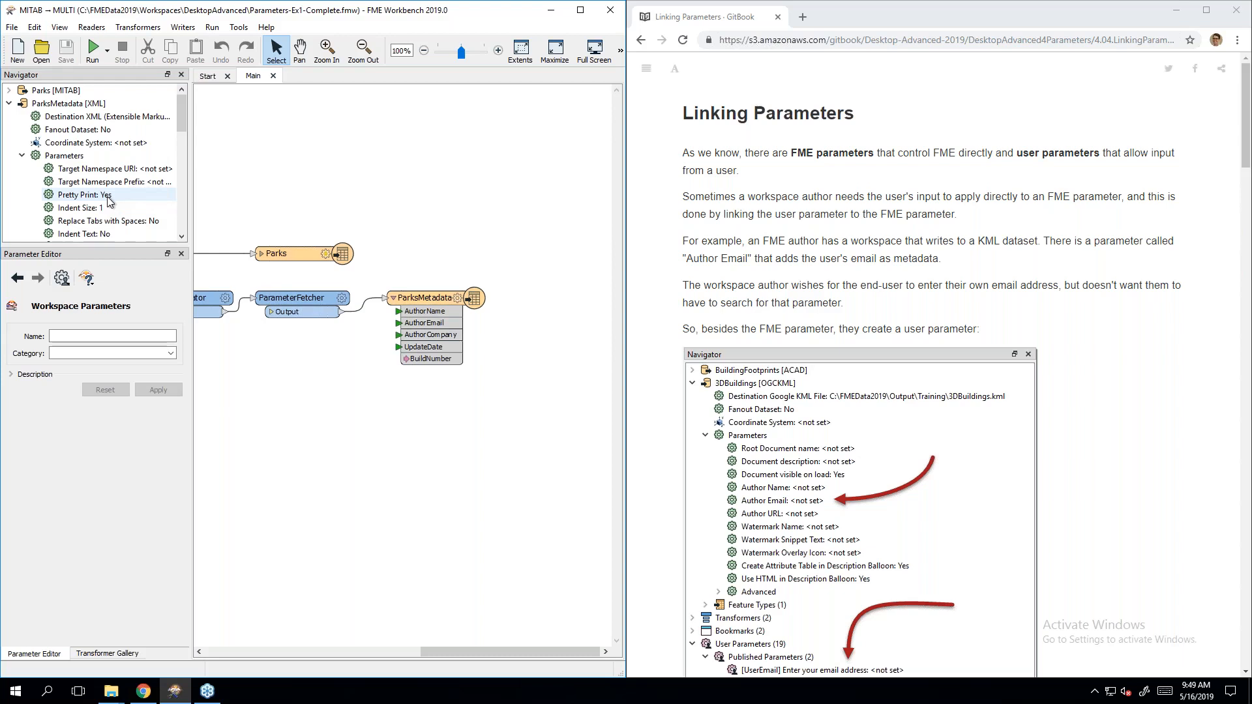
scroll(105, 199, "down", 8)
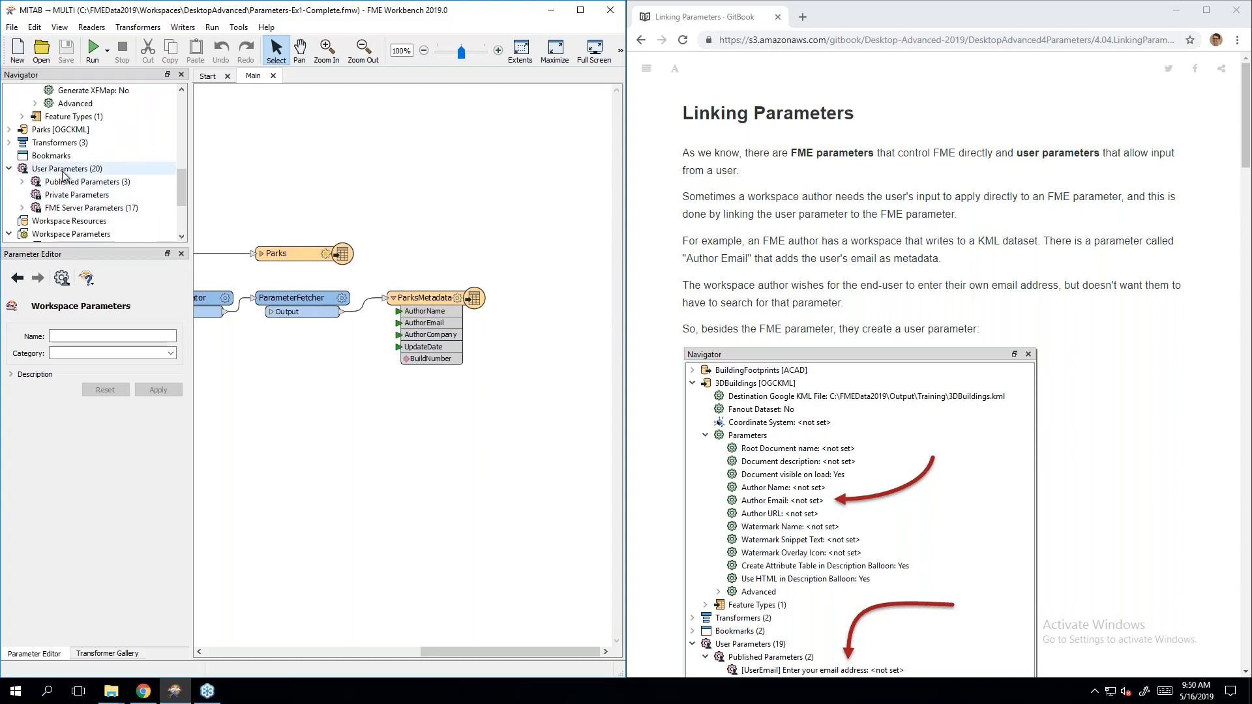
Step: Create a Choice user parameter named PrettyPrint with prompt 'Do you want formatted XML?'
right_click(64, 174)
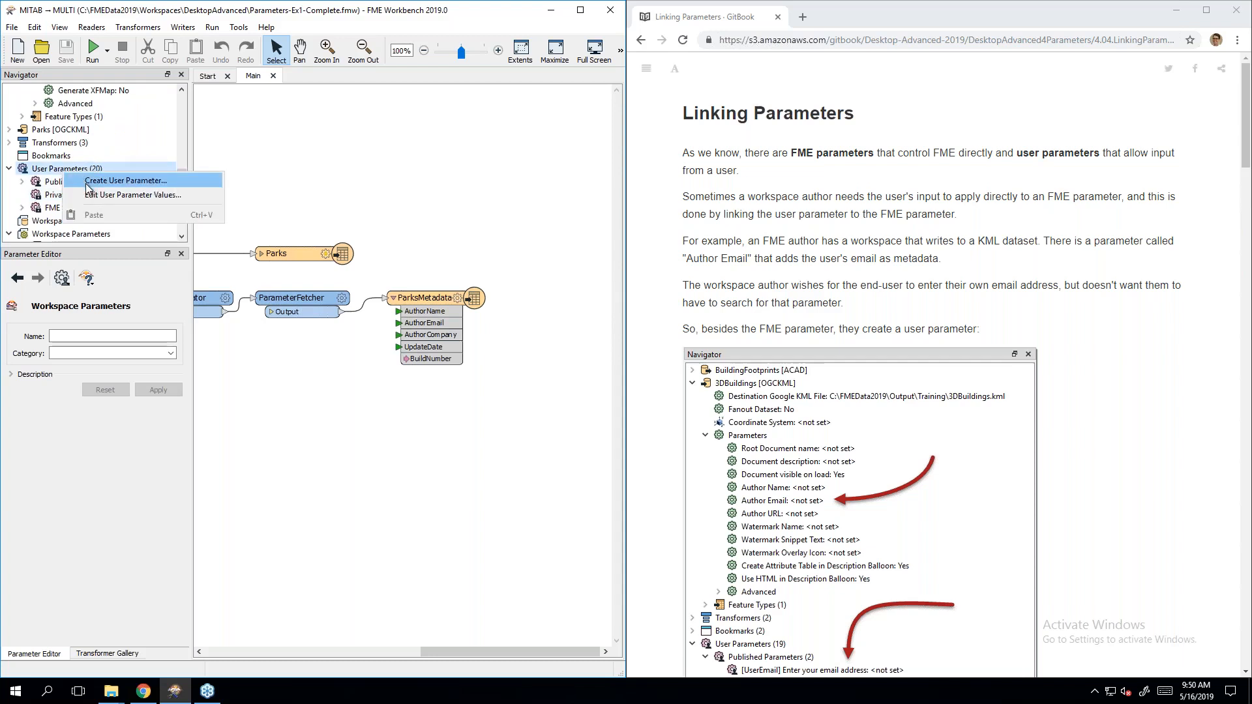
left_click(88, 185)
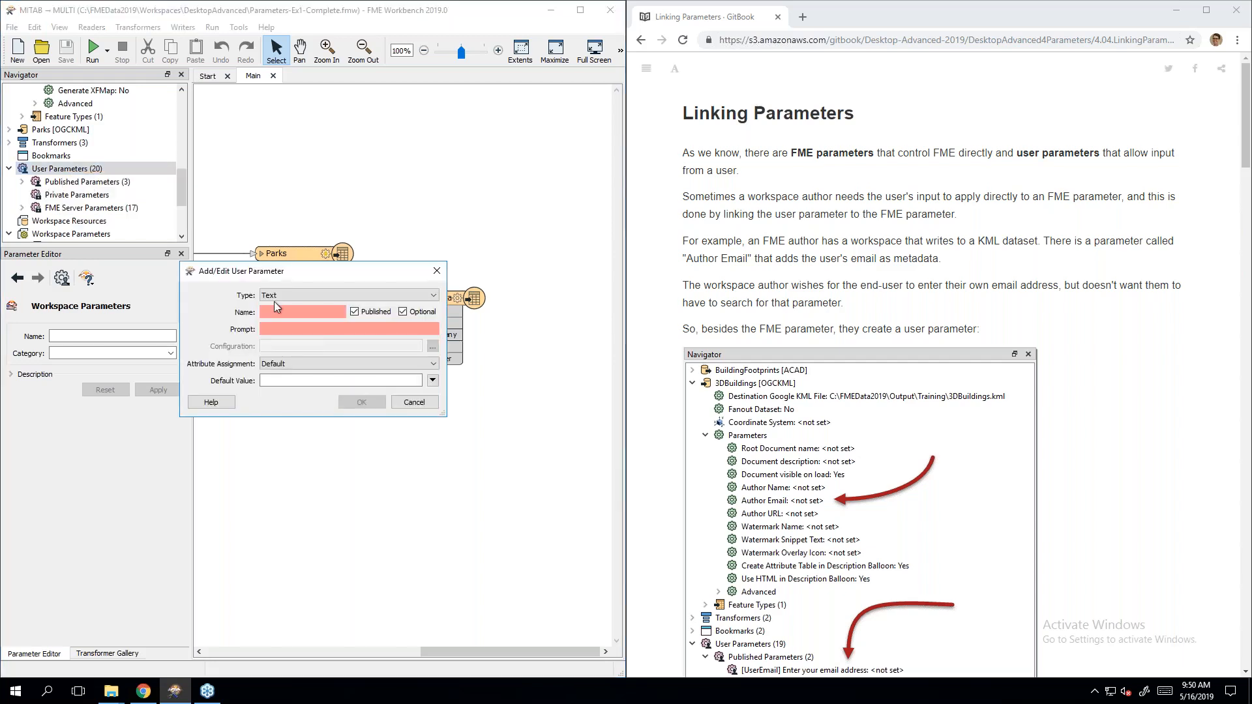
left_click(316, 295)
scroll(303, 336, "up", 4)
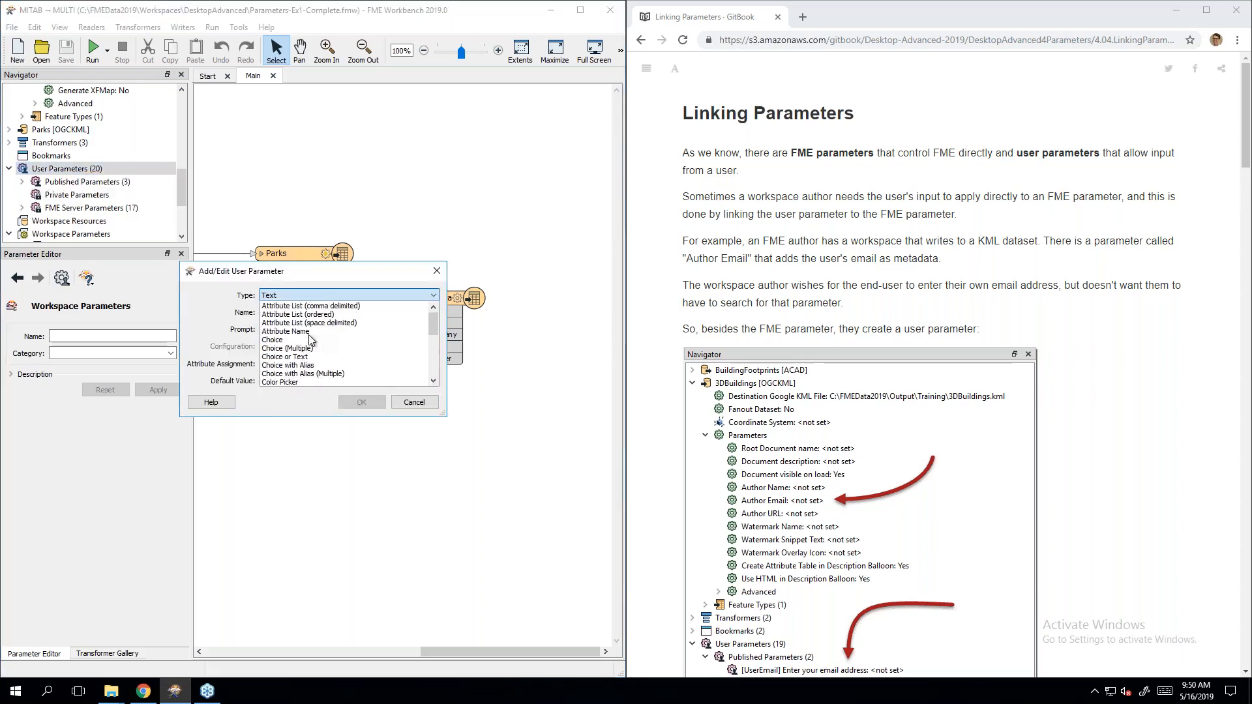
left_click(302, 339)
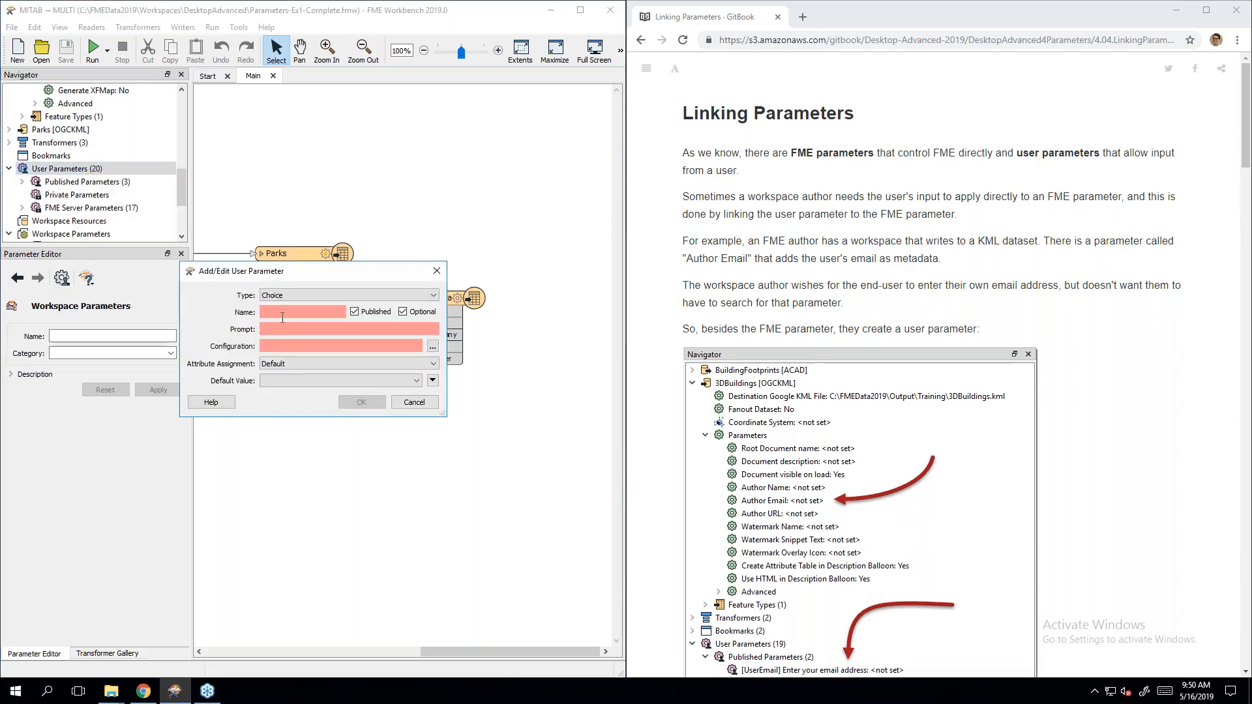
left_click(282, 318)
type("Pretty")
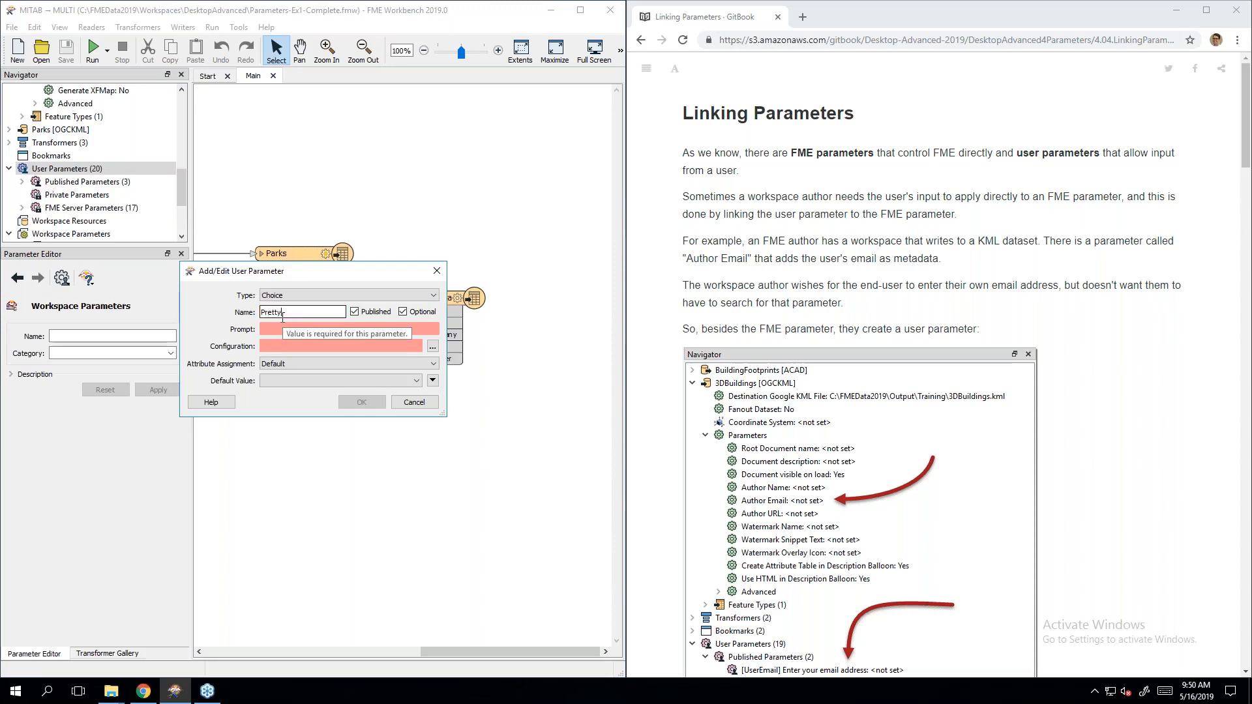
type("Print")
key("Tab")
key("Tab")
key("Tab")
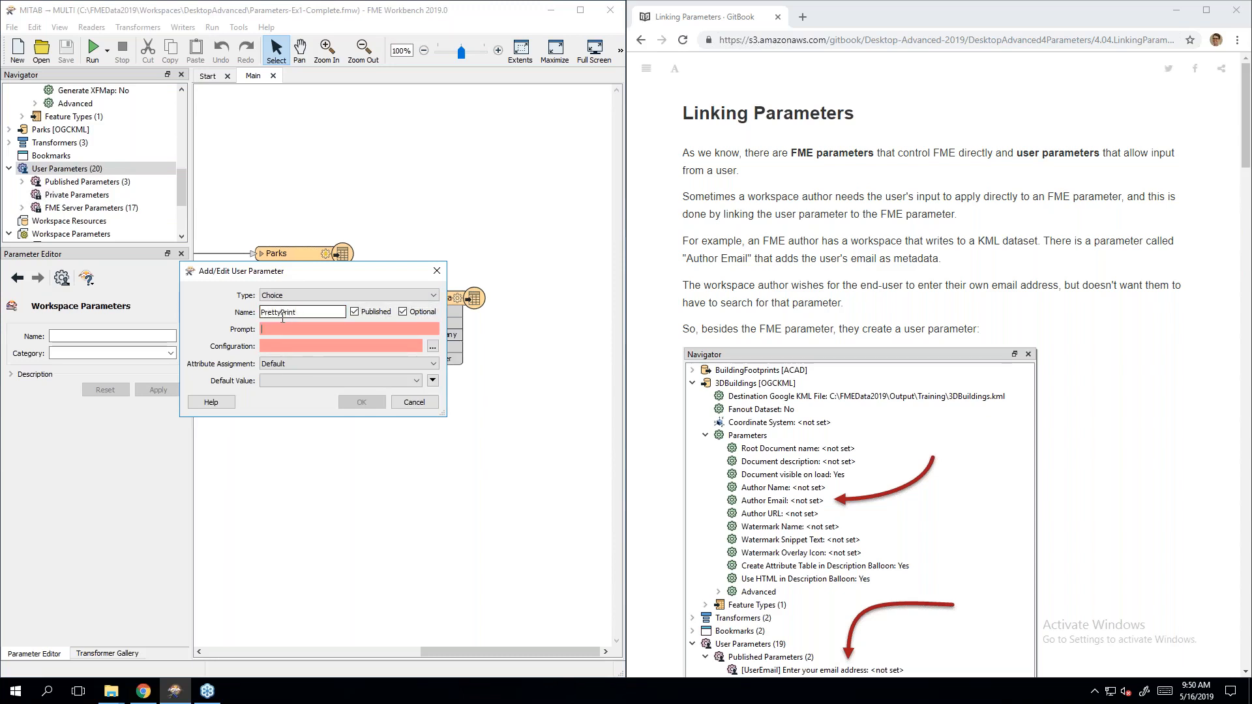
type("Do you want ")
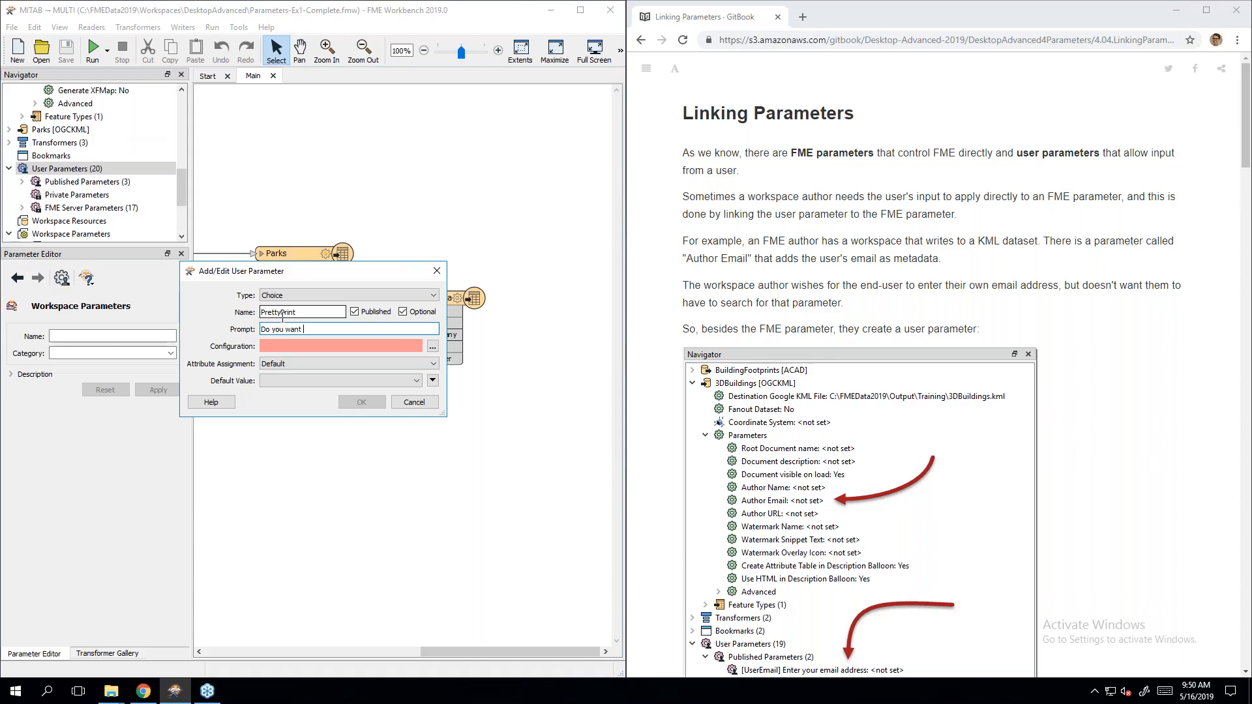
type("formatted XML?")
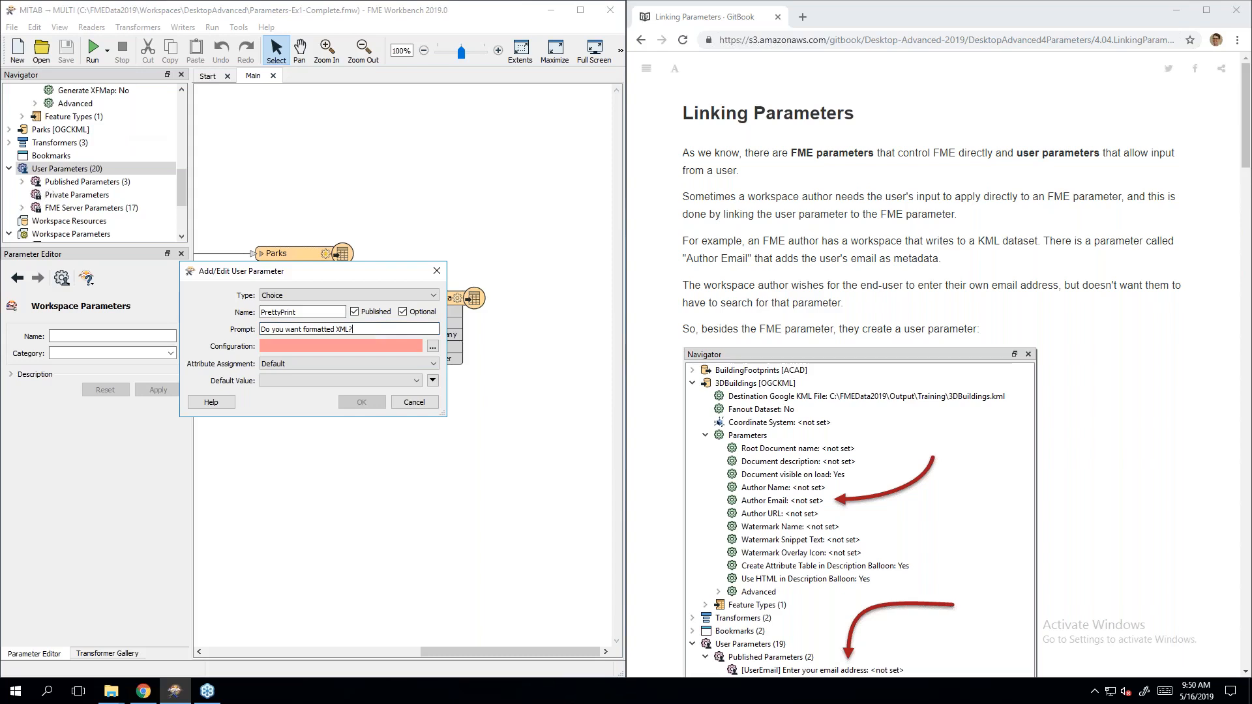
Step: Give PrettyPrint the choices Yes and No and save the parameter
left_click(433, 346)
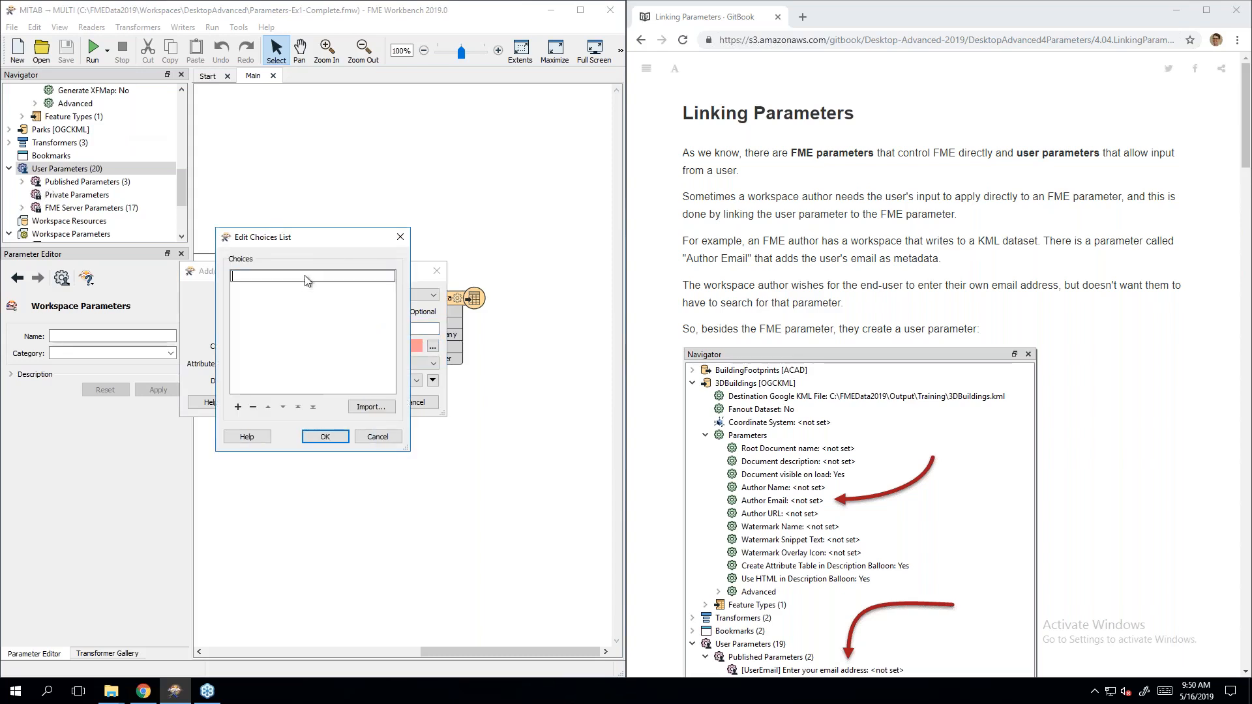
type("Yes")
key("Return")
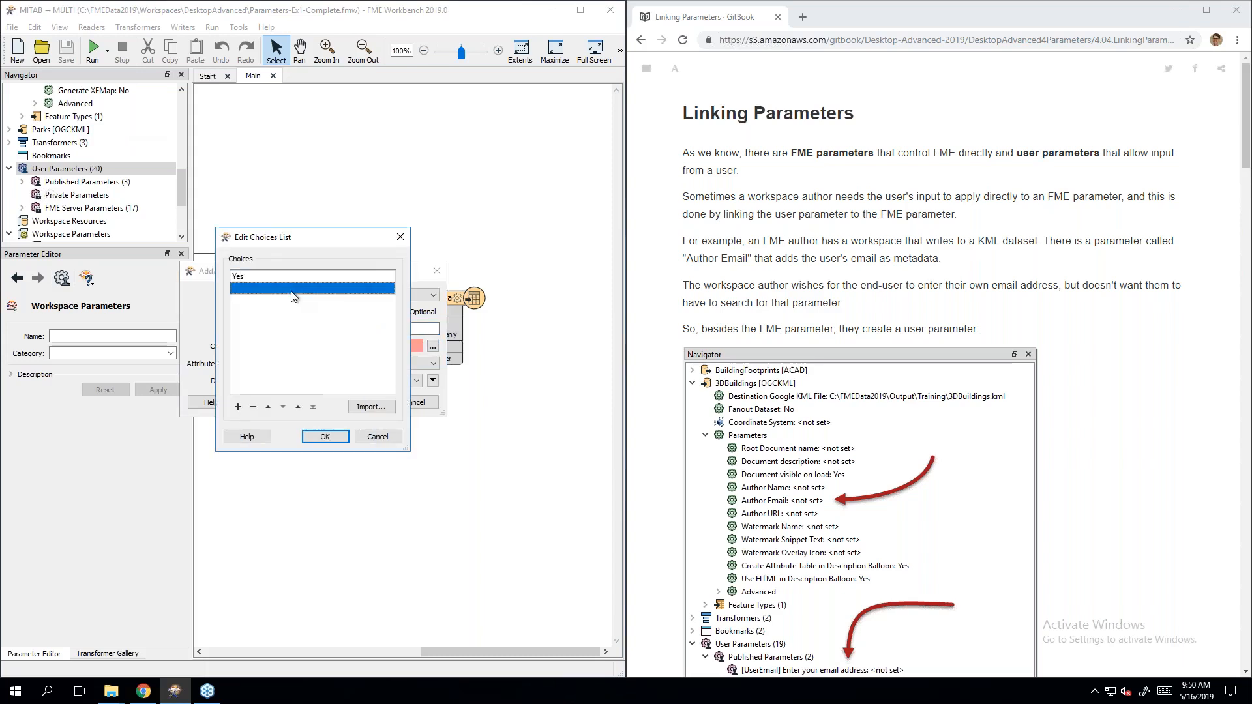
type("No")
key("Return")
left_click(323, 436)
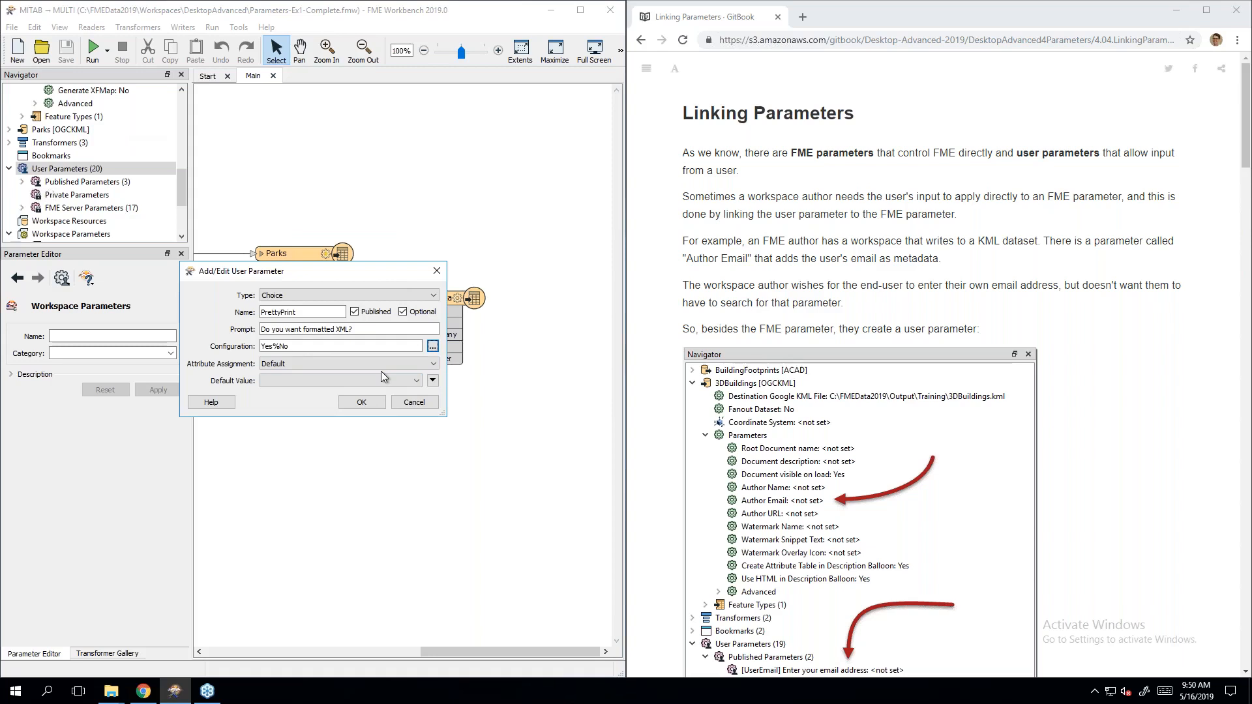
left_click(361, 402)
scroll(79, 202, "up", 8)
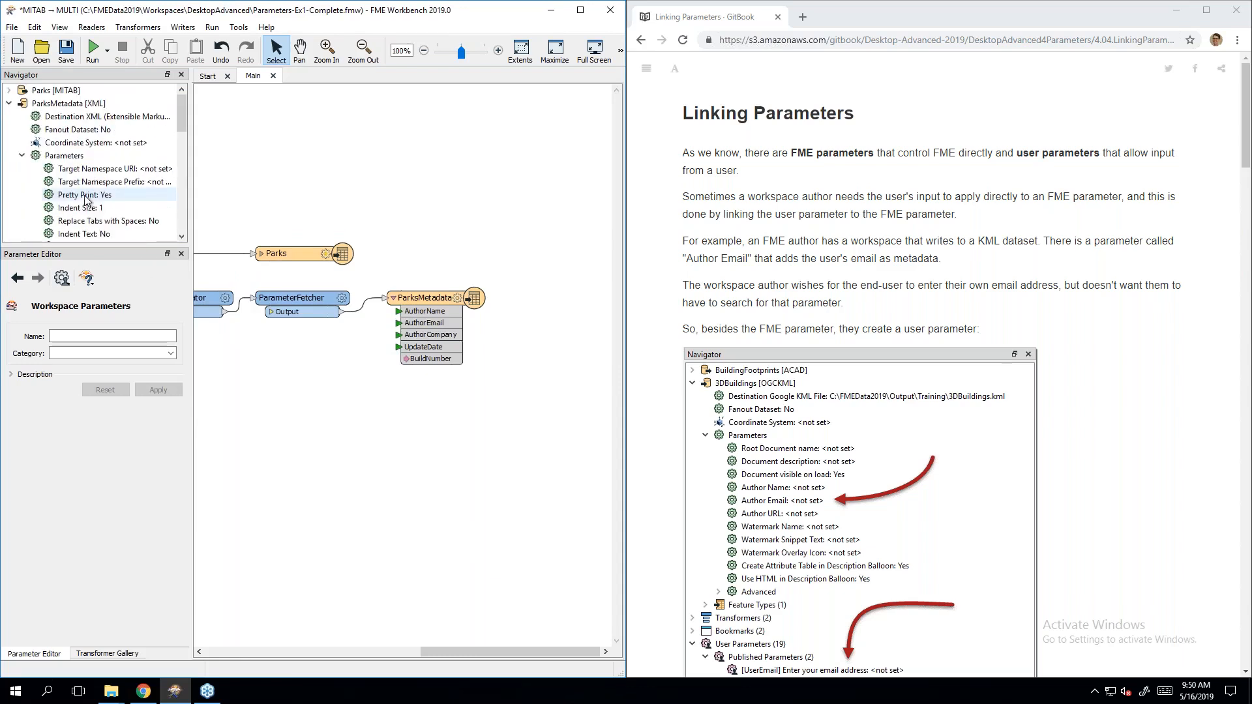
Step: Link the ParksMetadata writer's Pretty Print to the PrettyPrint user parameter via Link to User Parameter
left_click(86, 199)
right_click(87, 199)
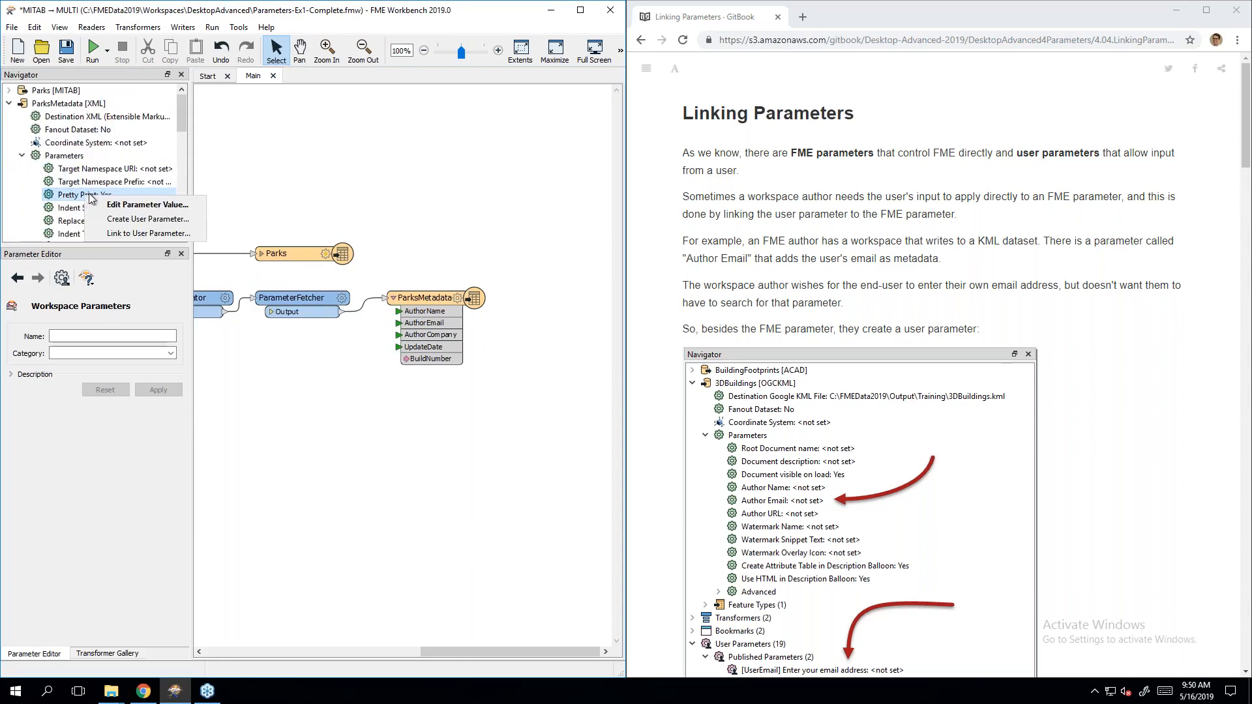
left_click(95, 234)
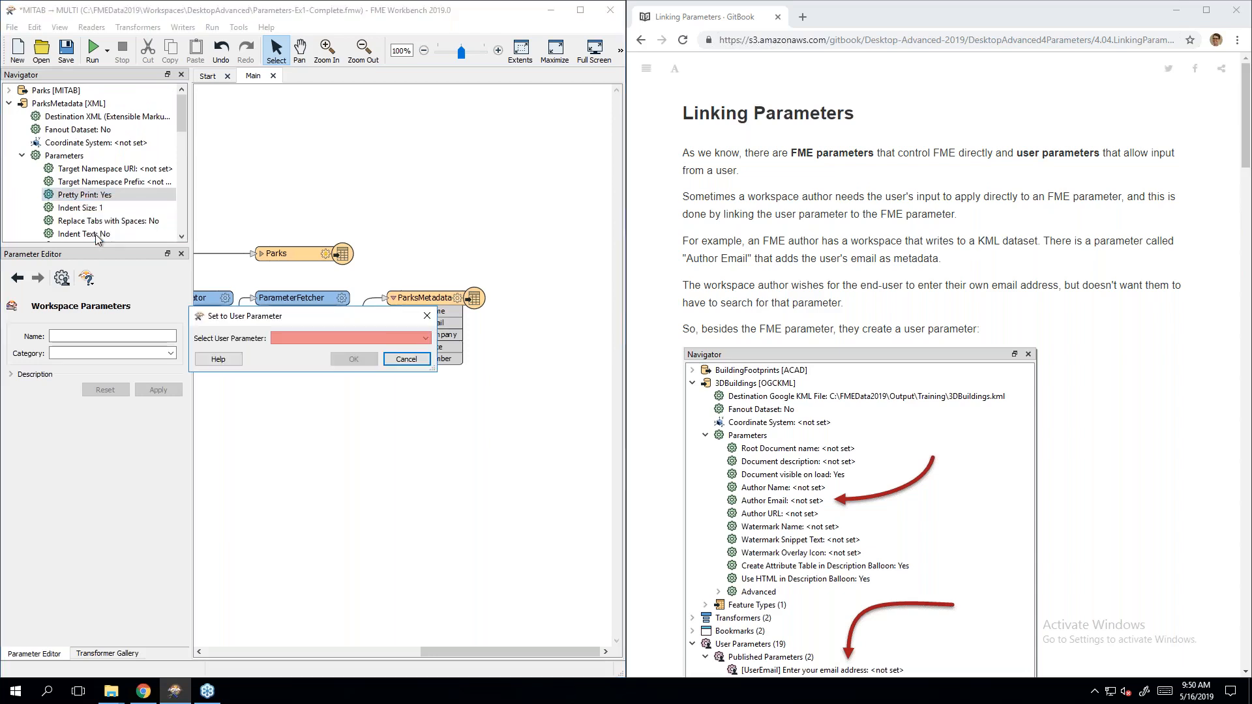
left_click(426, 339)
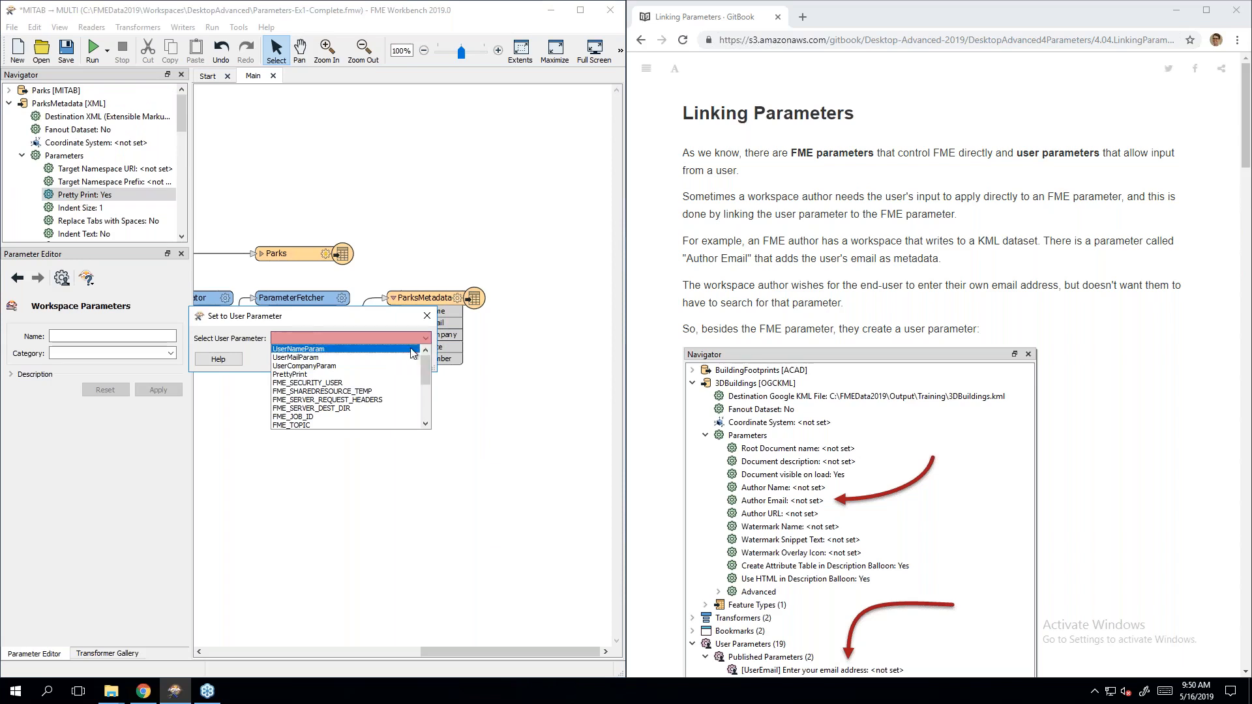
left_click(342, 375)
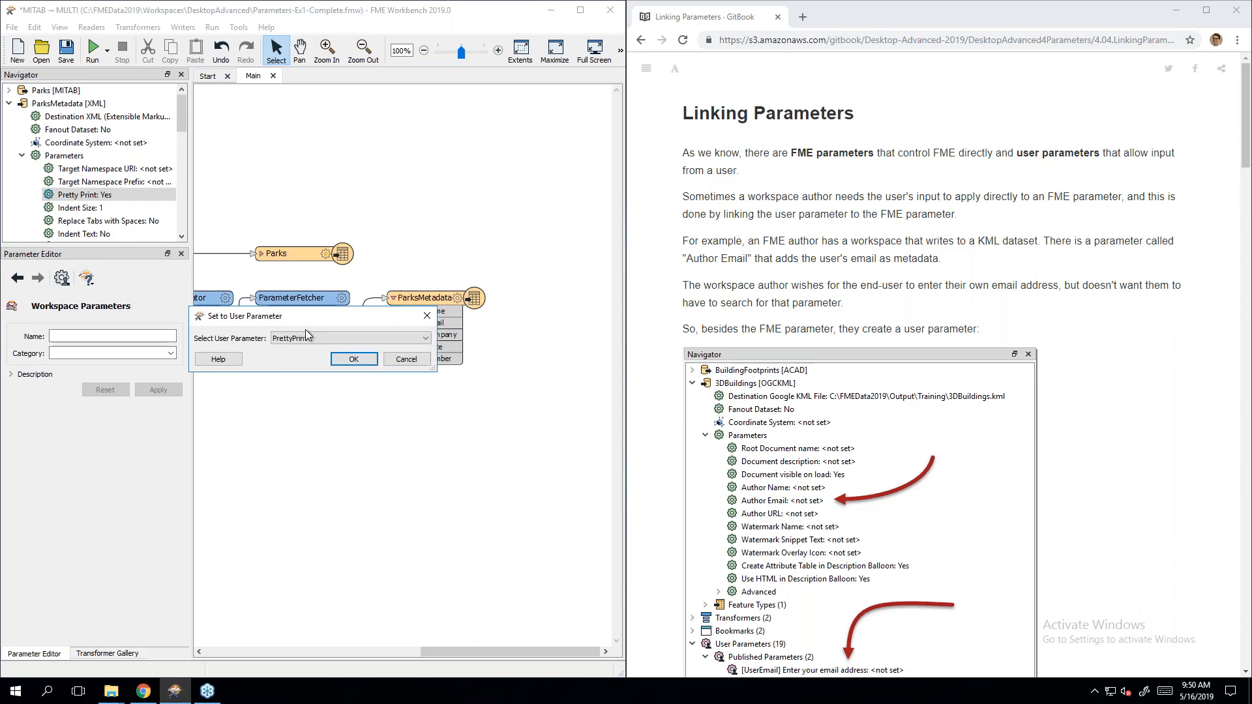
left_click(355, 360)
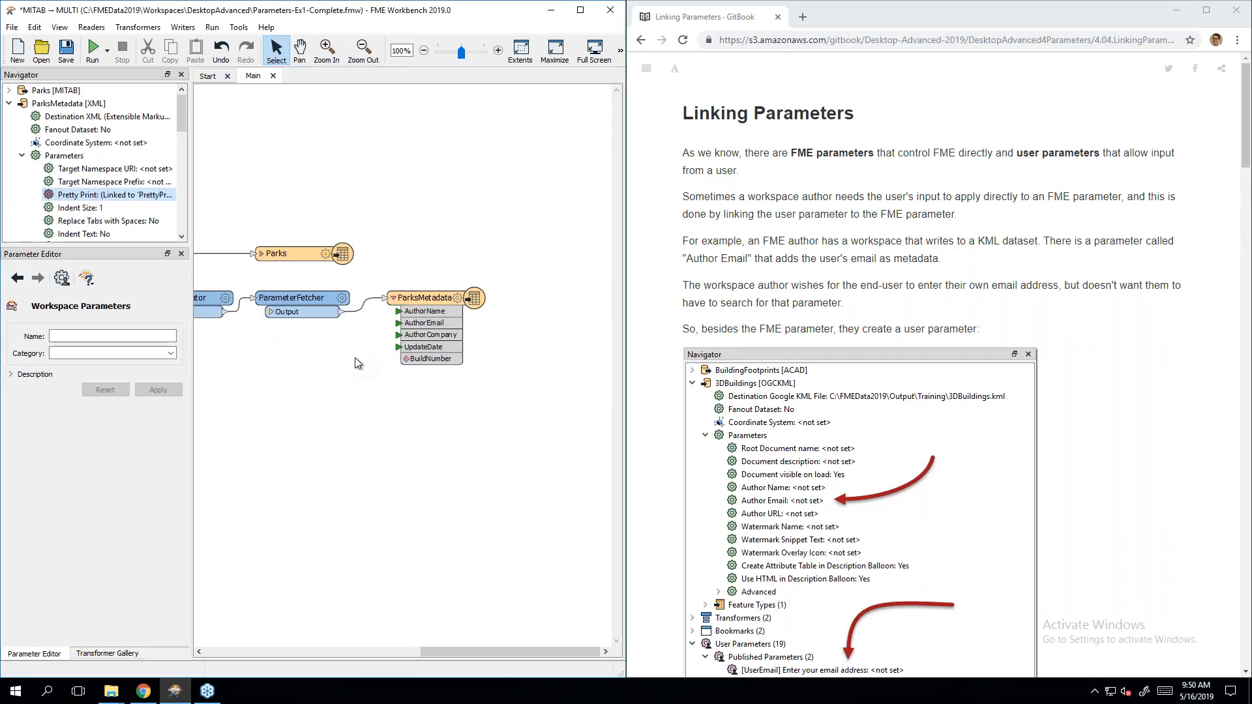
left_click(52, 205)
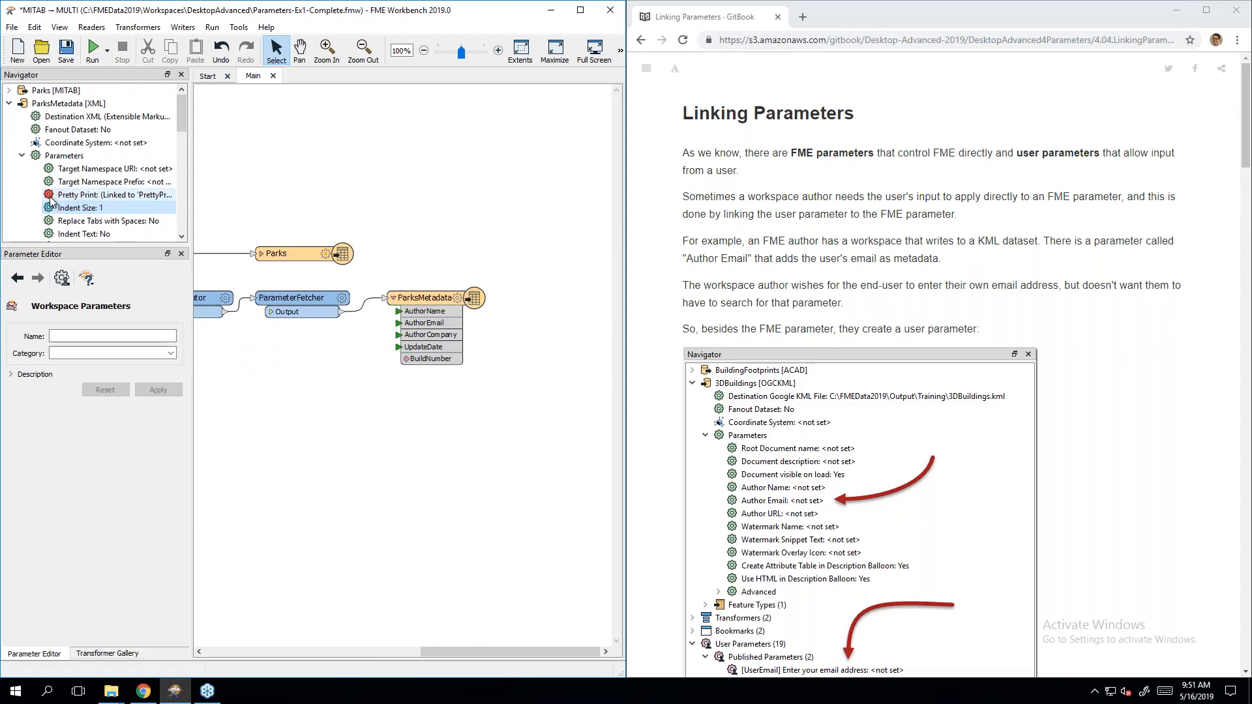
Step: Start a run, check 'Do you want formatted XML?' offers Yes and No, then cancel
left_click(95, 50)
left_click(340, 353)
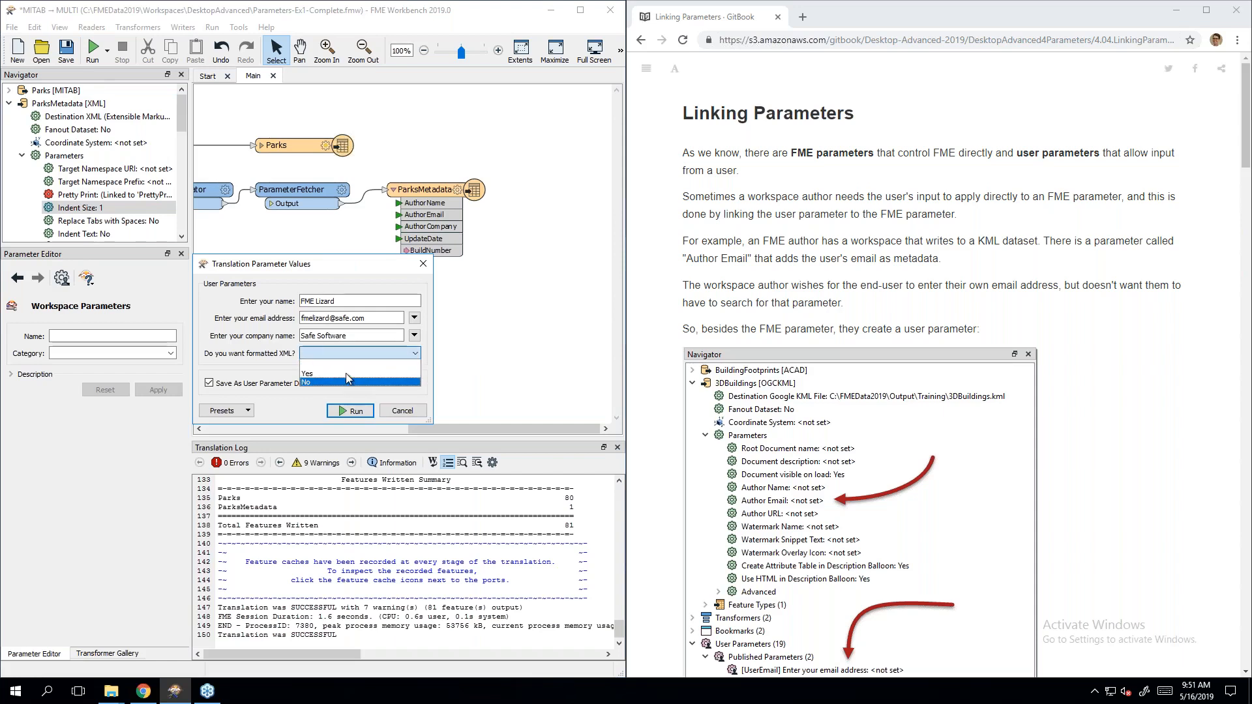
left_click(241, 348)
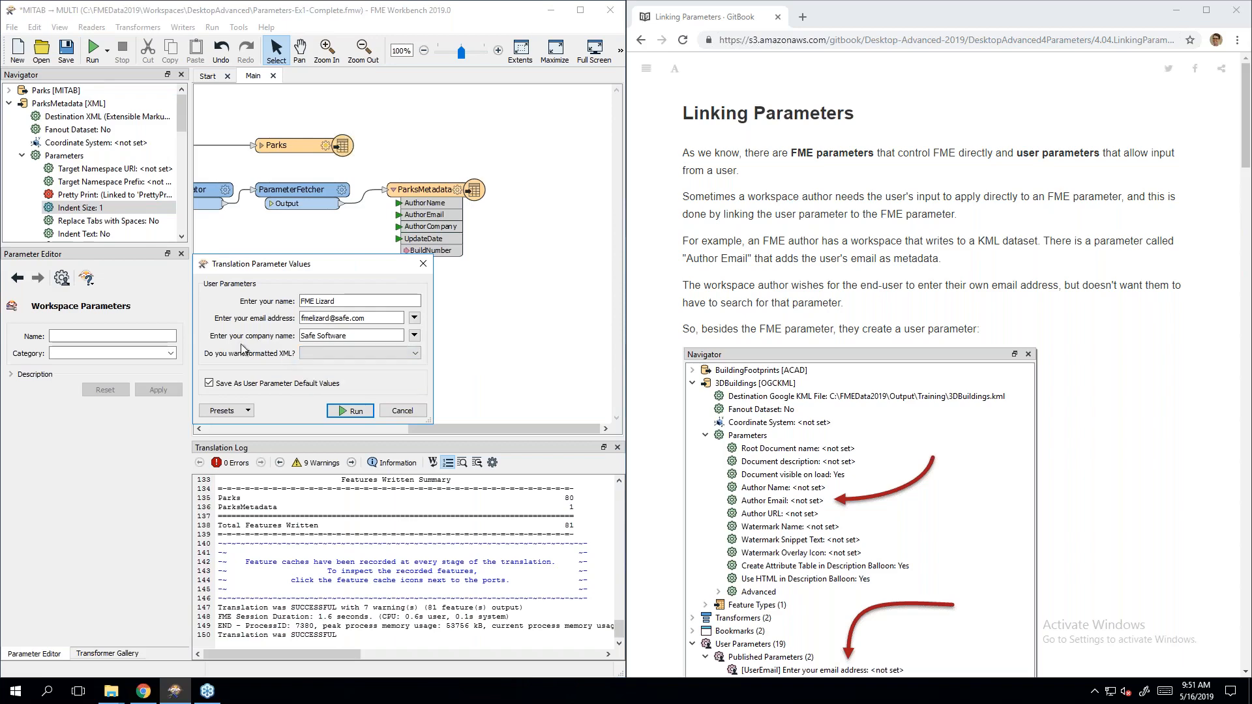
left_click(402, 411)
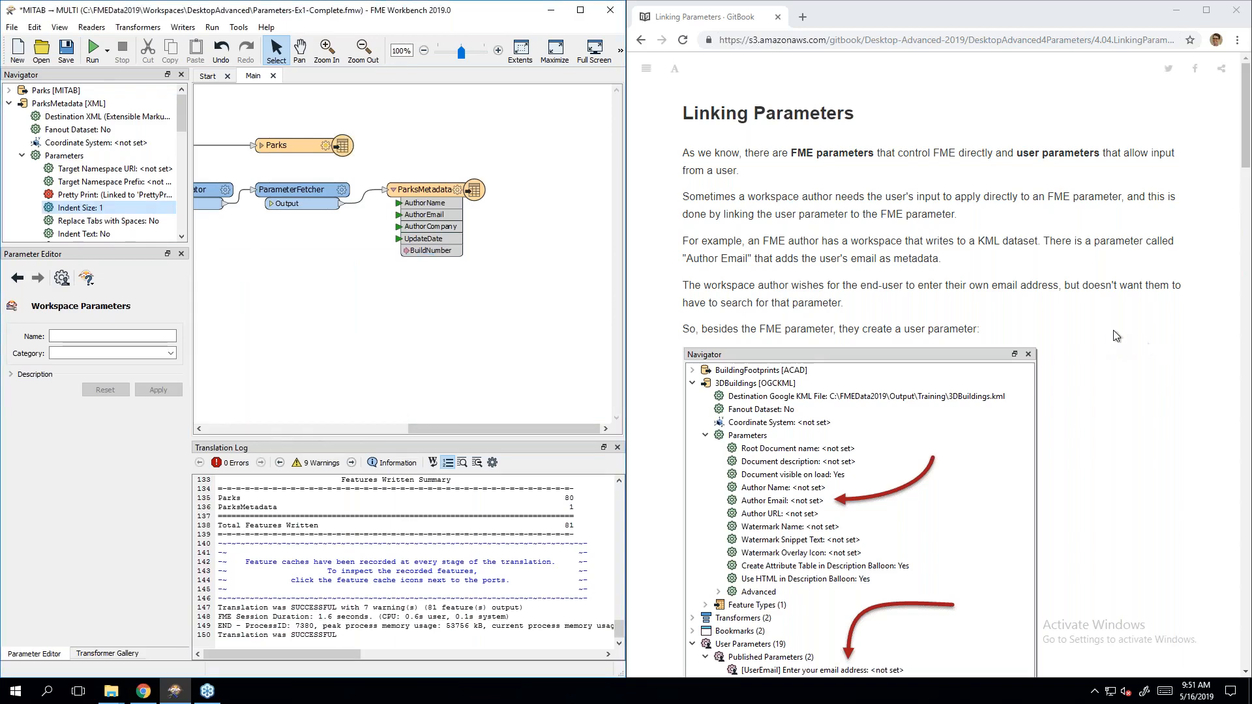
Step: Switch to the training guide and scroll down to the Creating Direct Links section
left_click(942, 255)
scroll(942, 255, "down", 8)
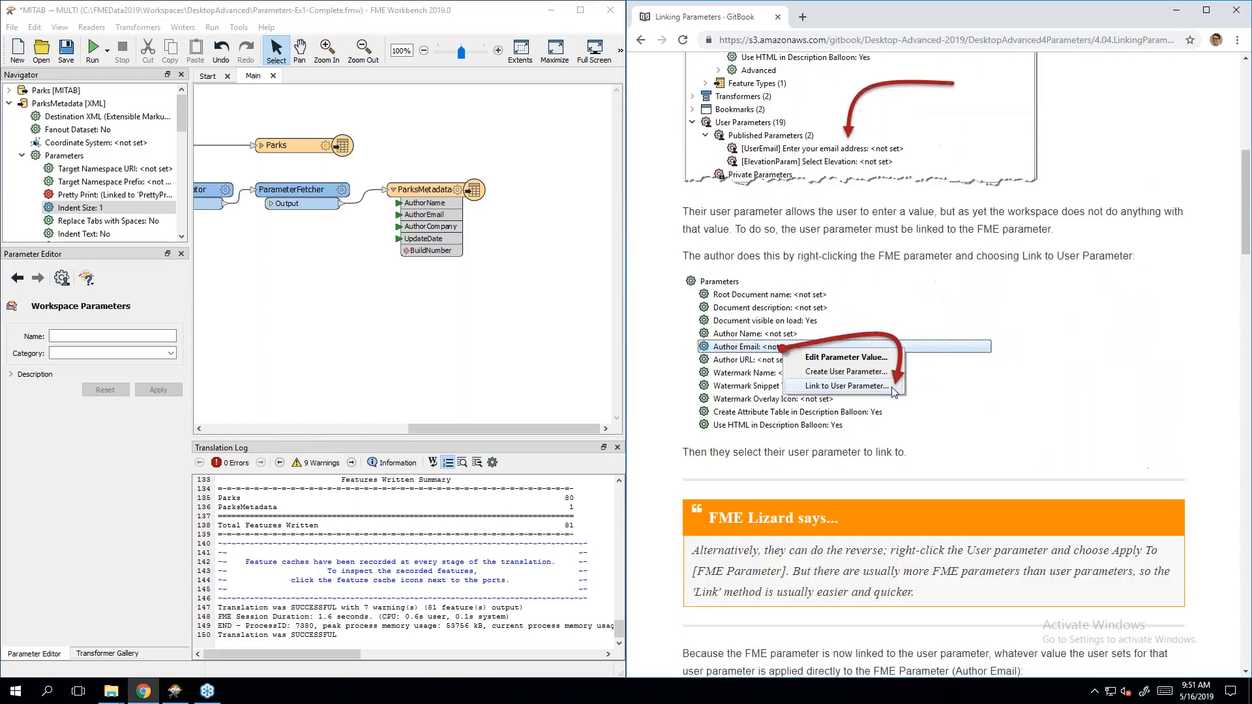
scroll(934, 366, "down", 2)
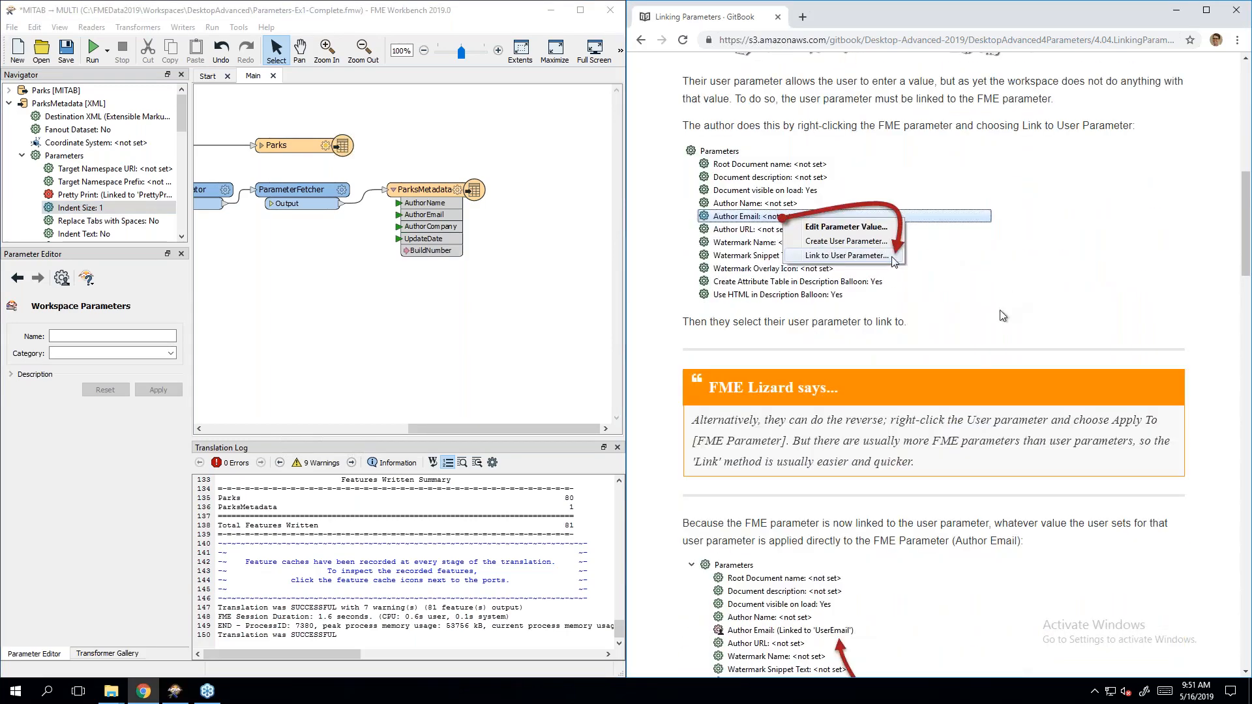
scroll(1005, 316, "down", 4)
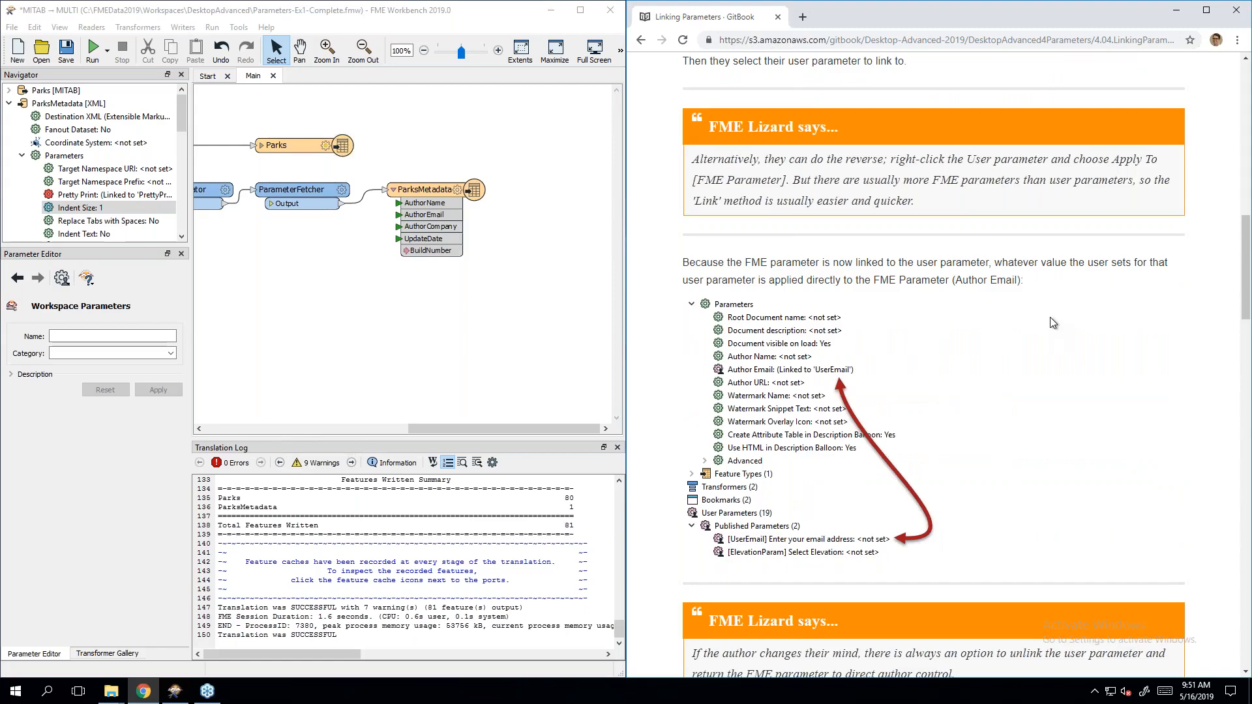
scroll(1050, 318, "down", 1)
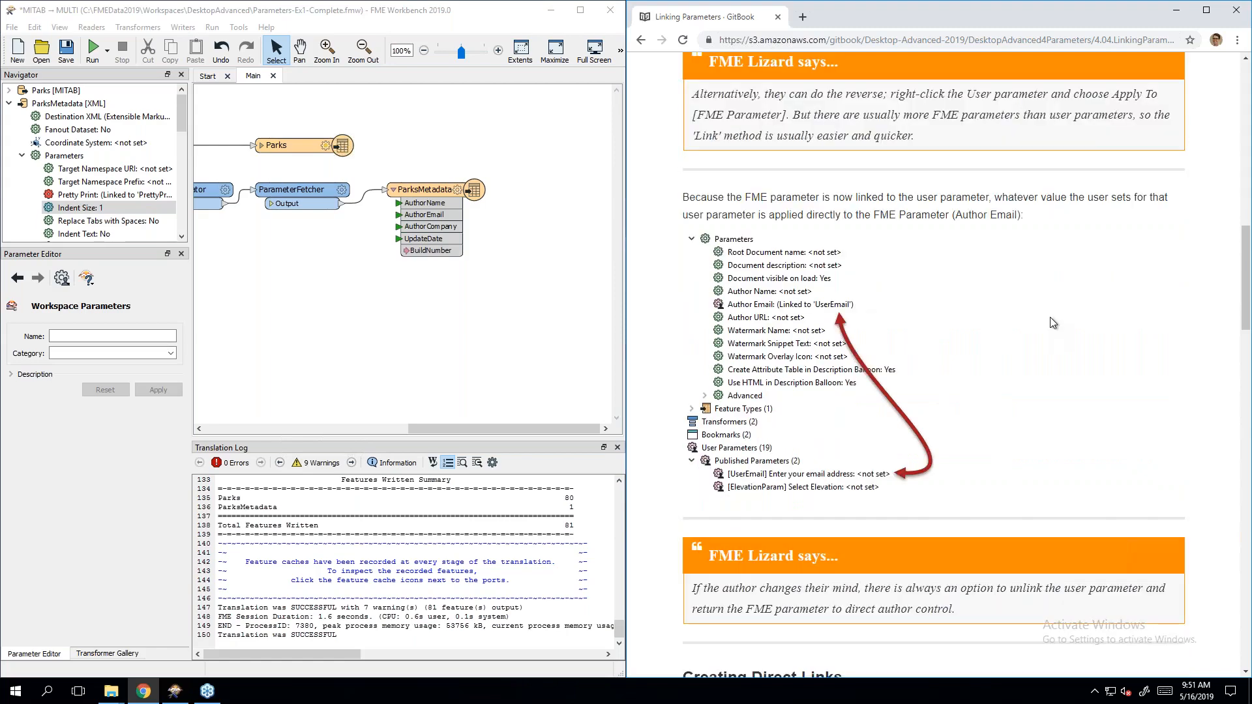
scroll(1050, 317, "down", 6)
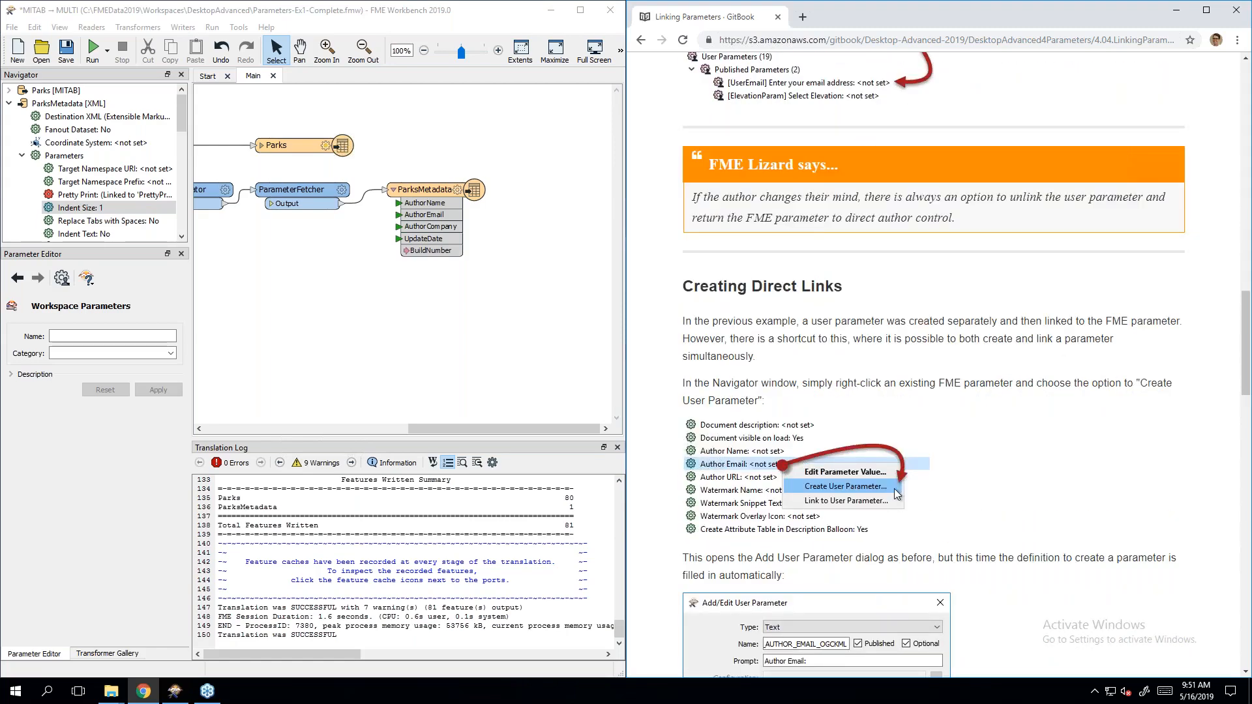
scroll(1050, 317, "down", 3)
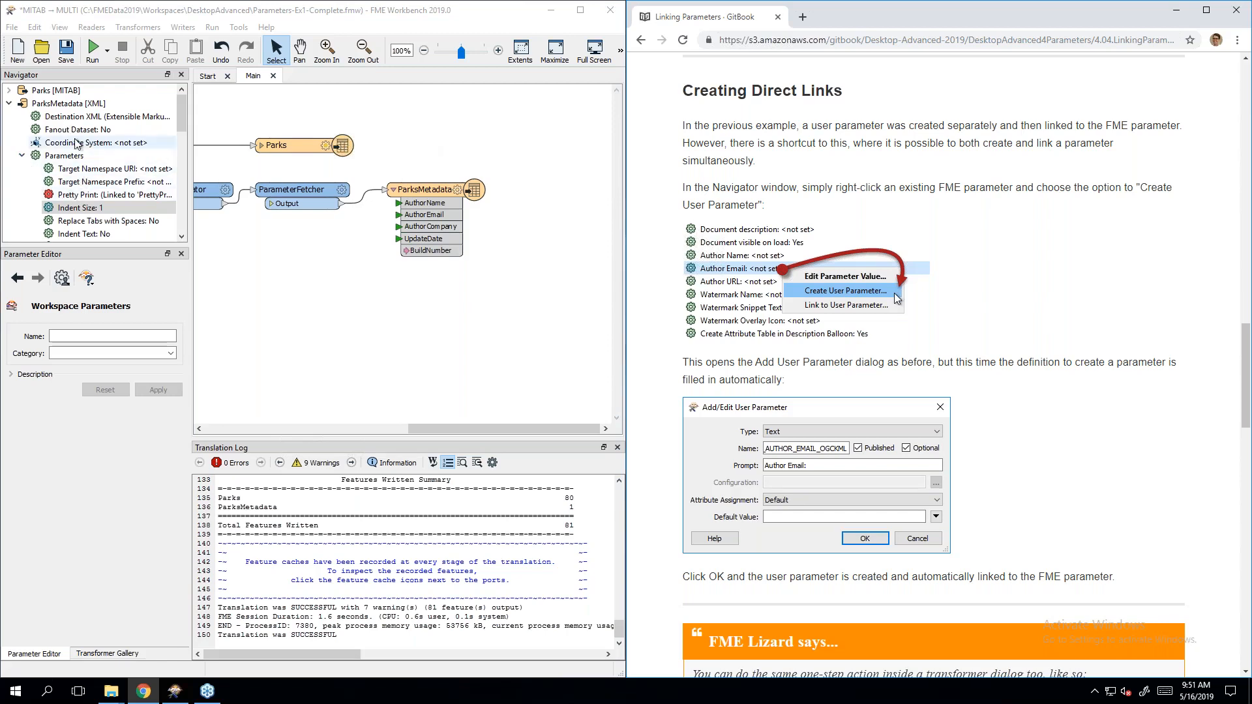
Step: Undo the Pretty Print link with Ctrl+Z, leaving Pretty Print set to Yes
left_click(98, 194)
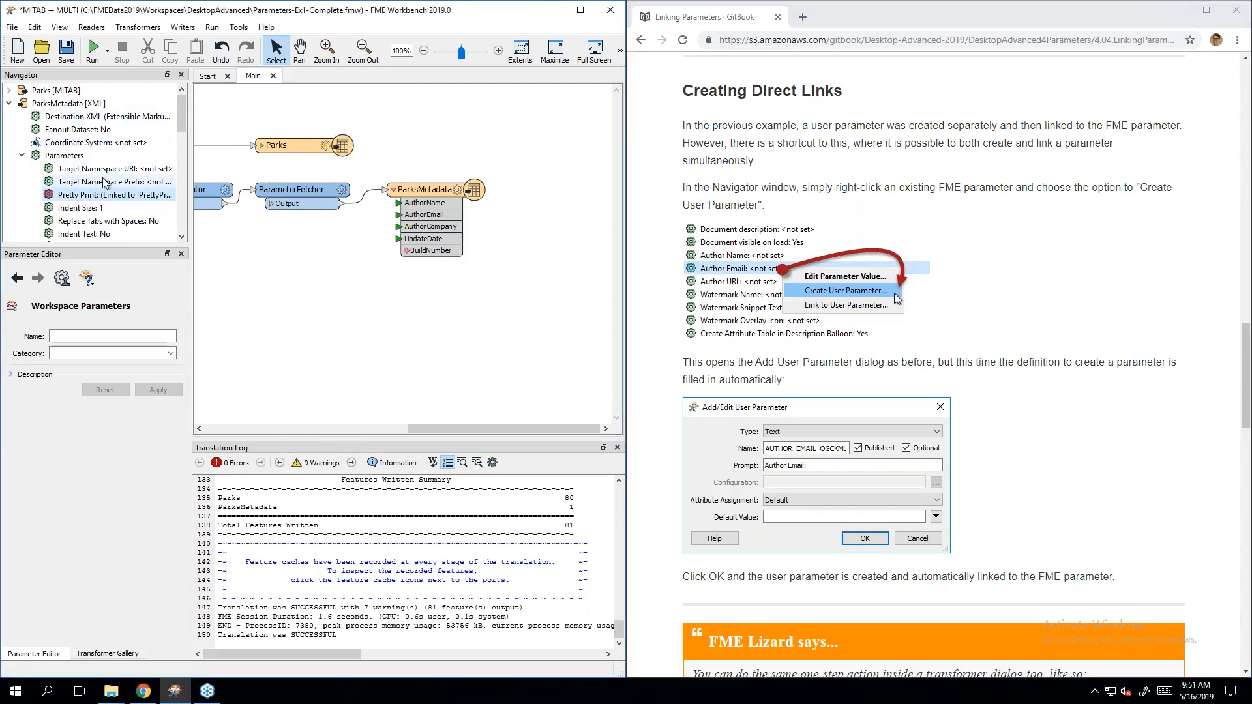
key("ctrl+z")
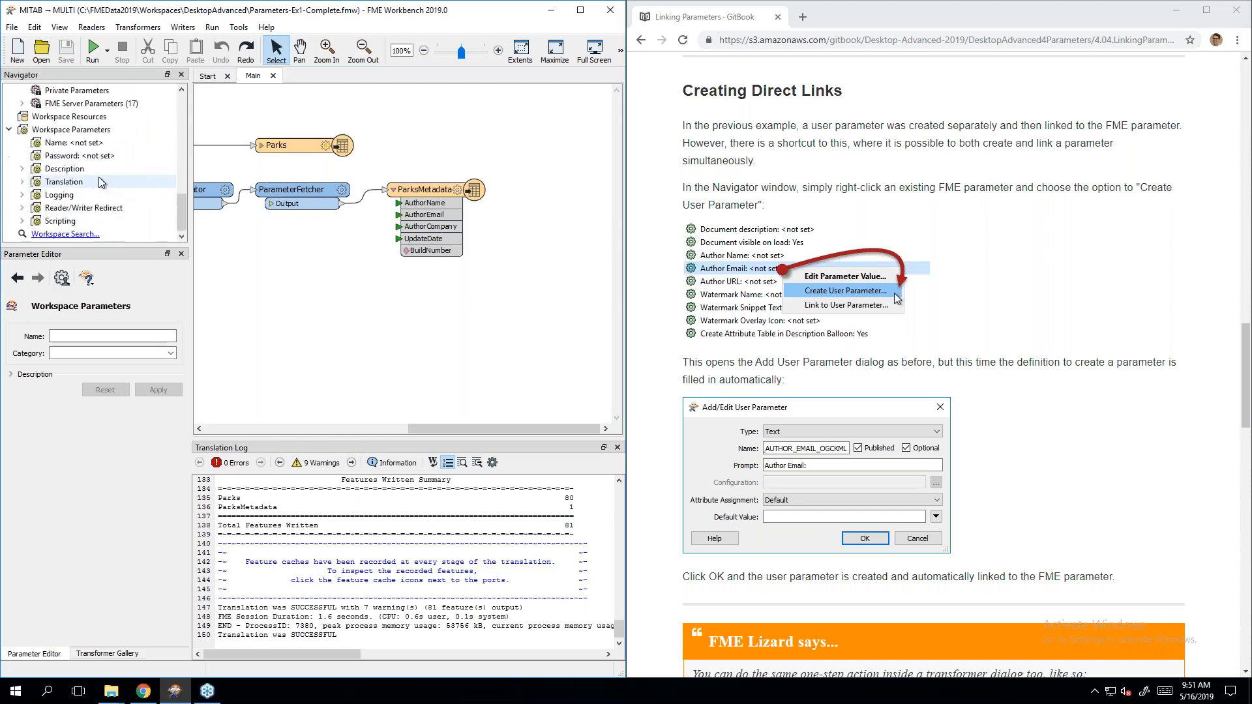
scroll(99, 177, "up", 3)
left_click(22, 194)
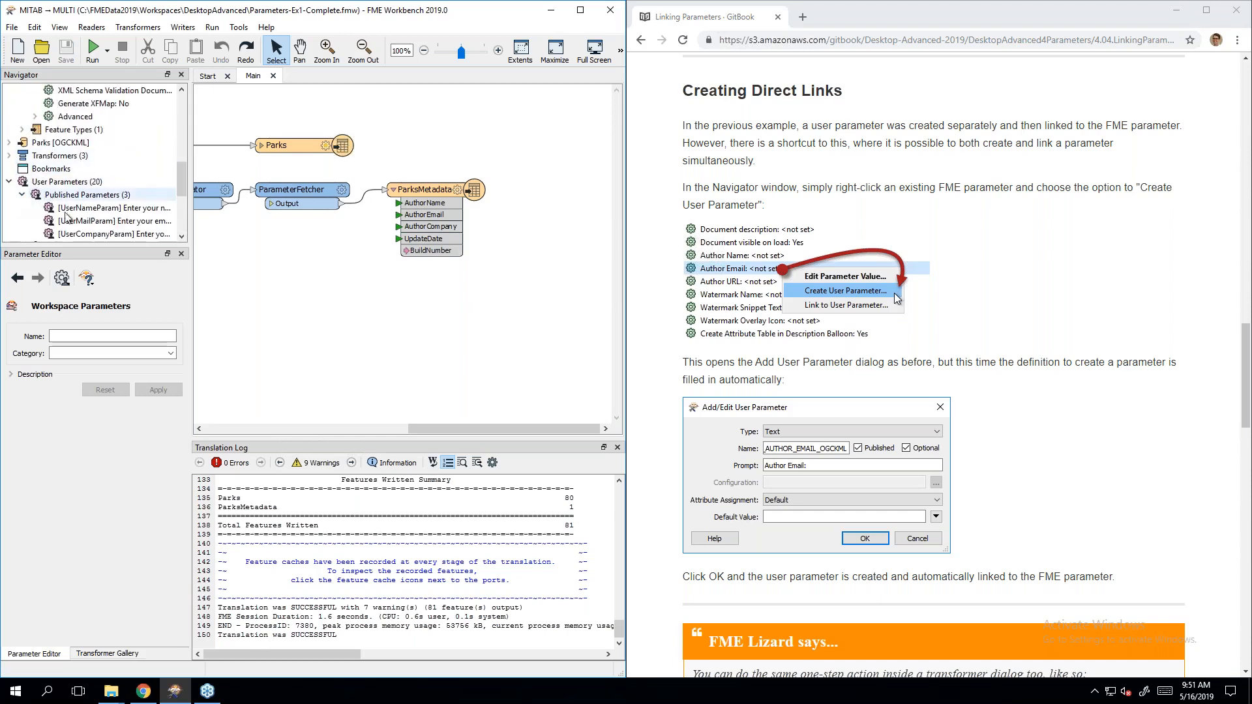
scroll(66, 217, "down", 1)
left_click(22, 155)
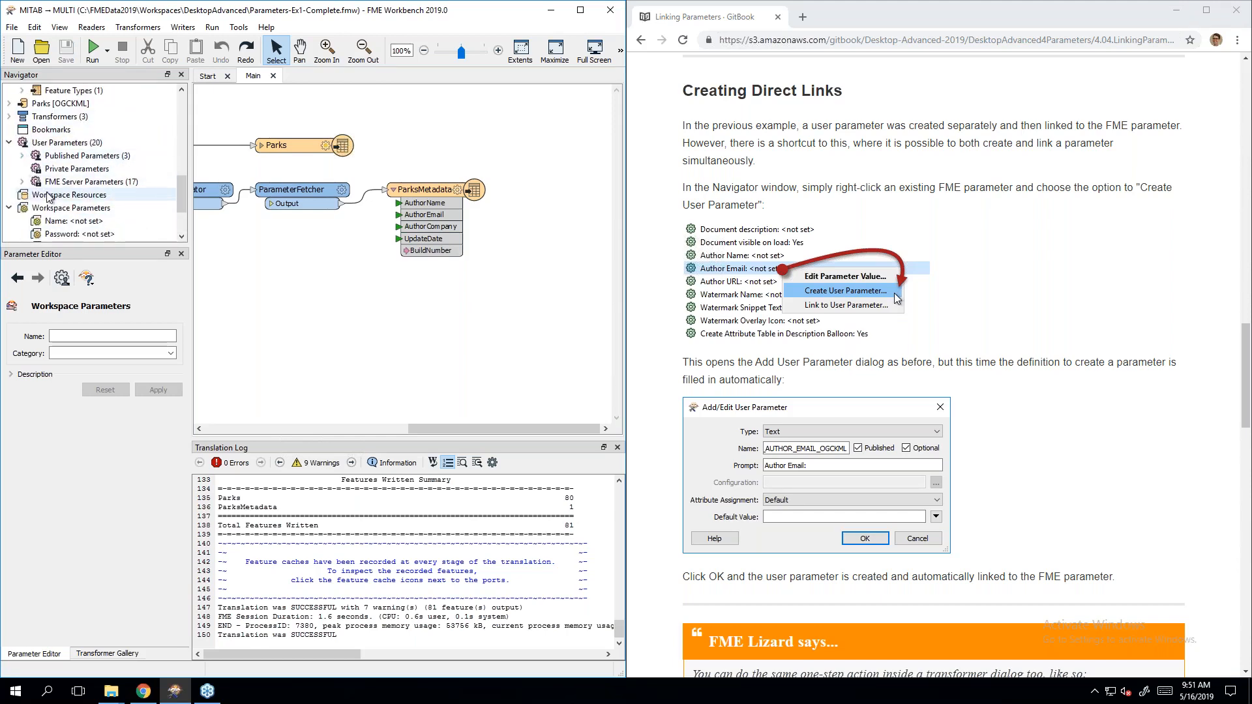
scroll(49, 197, "up", 5)
scroll(49, 199, "up", 1)
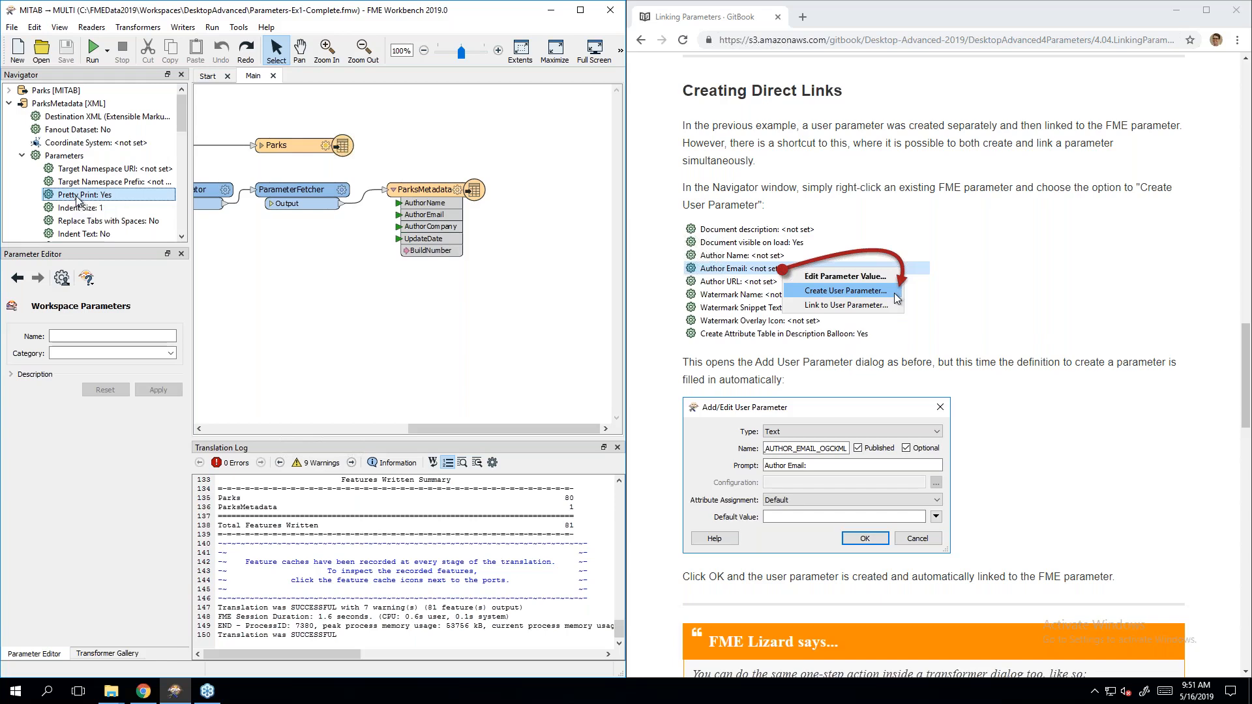
Step: Create a published Choice parameter PRETTY_PRINT_XML (Yes/No) linked directly to the XML writer's Pretty Print
right_click(79, 197)
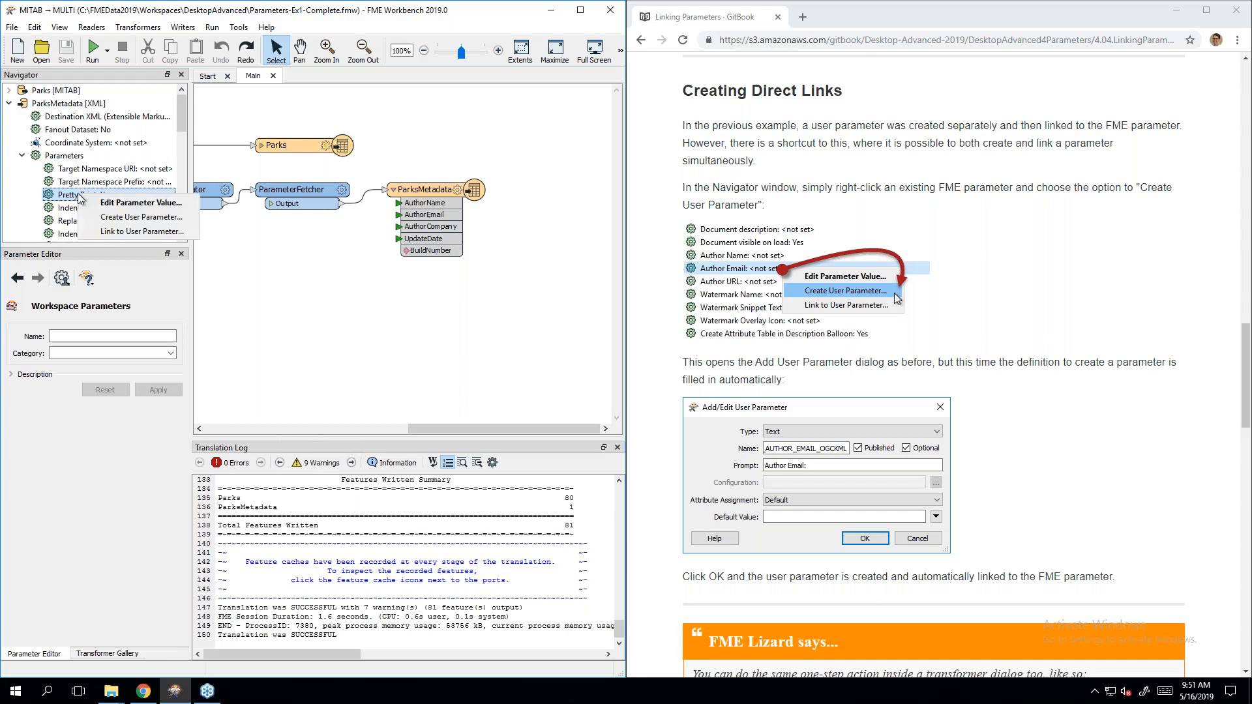
left_click(168, 219)
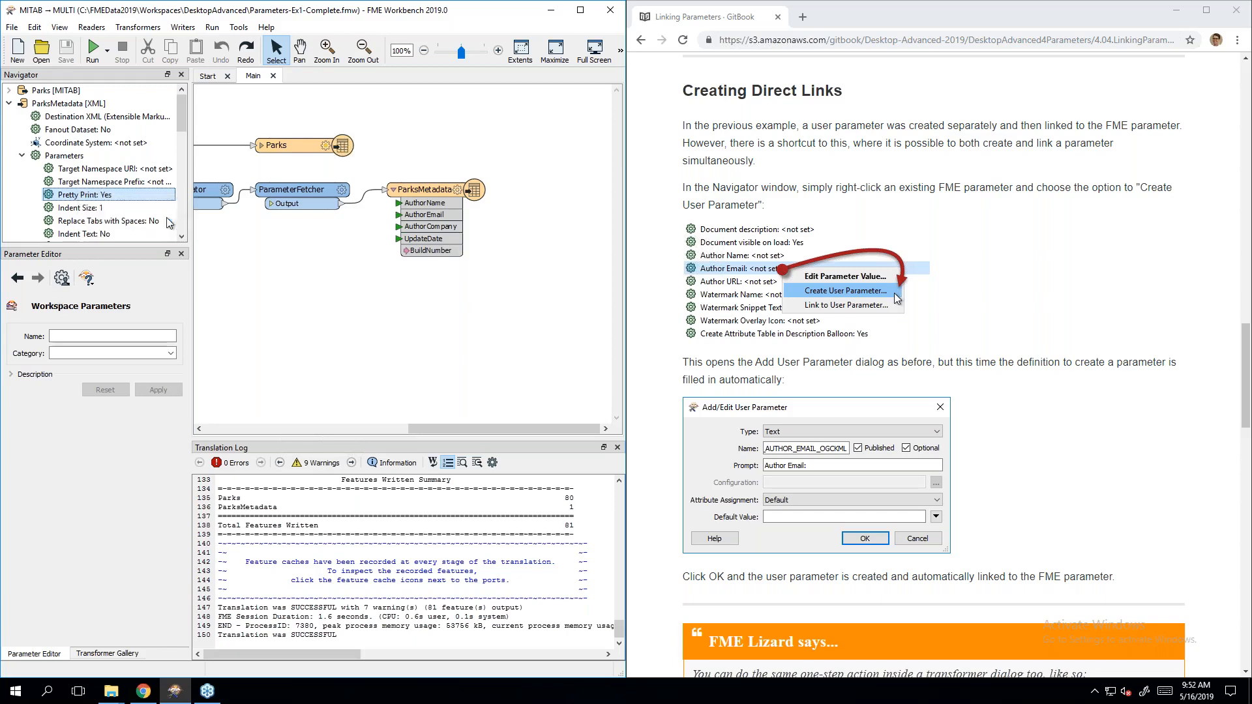
left_click_drag(446, 333, 476, 333)
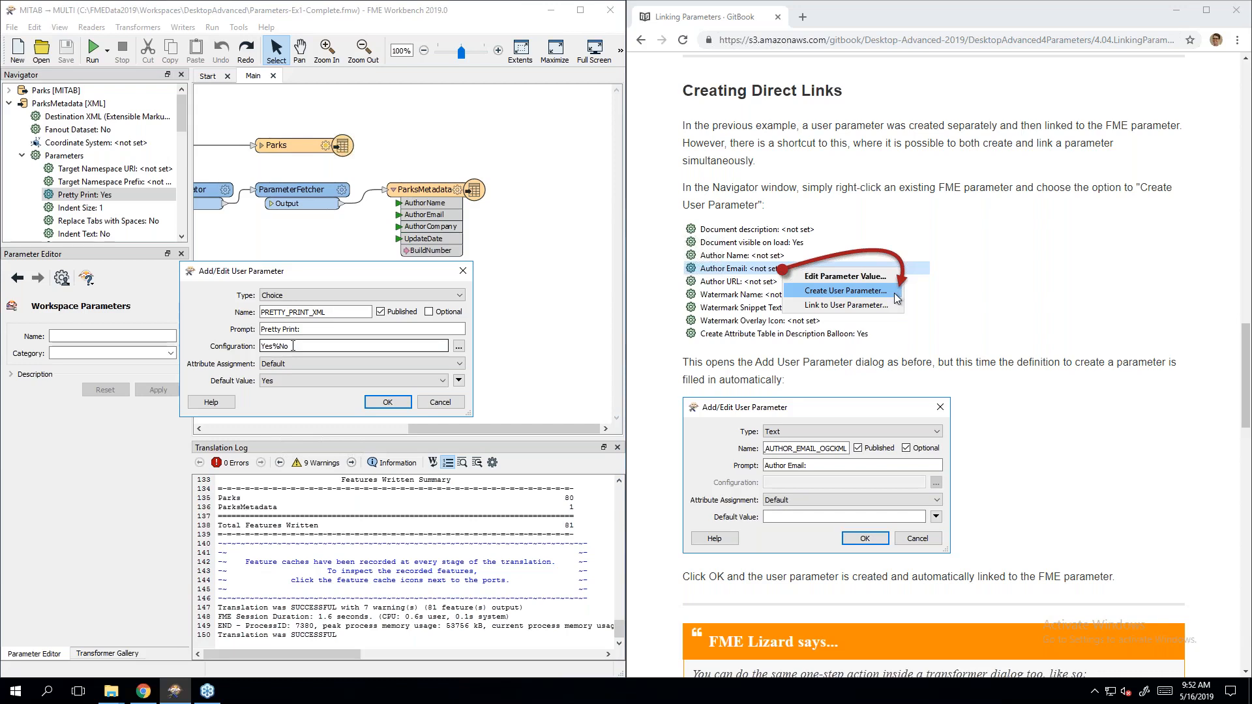
left_click(388, 401)
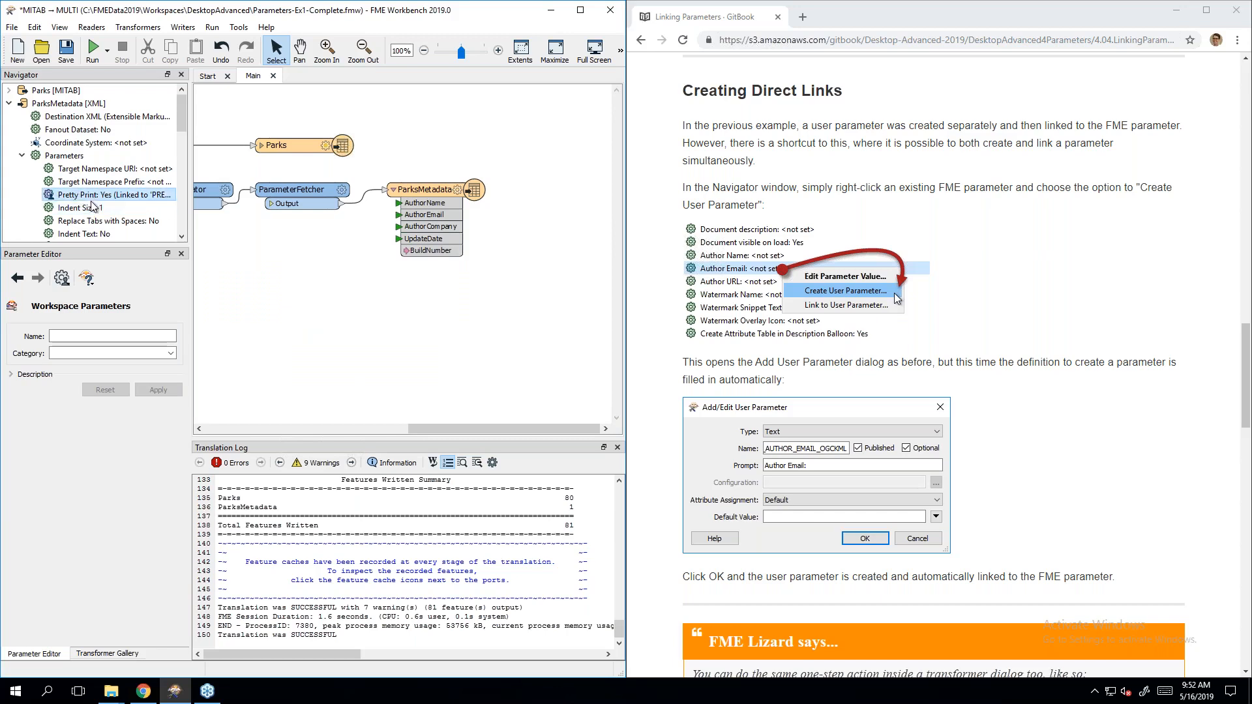
Step: Check the run prompt's Pretty Print offers No and Yes, cancel, then scroll the guide further
left_click(89, 56)
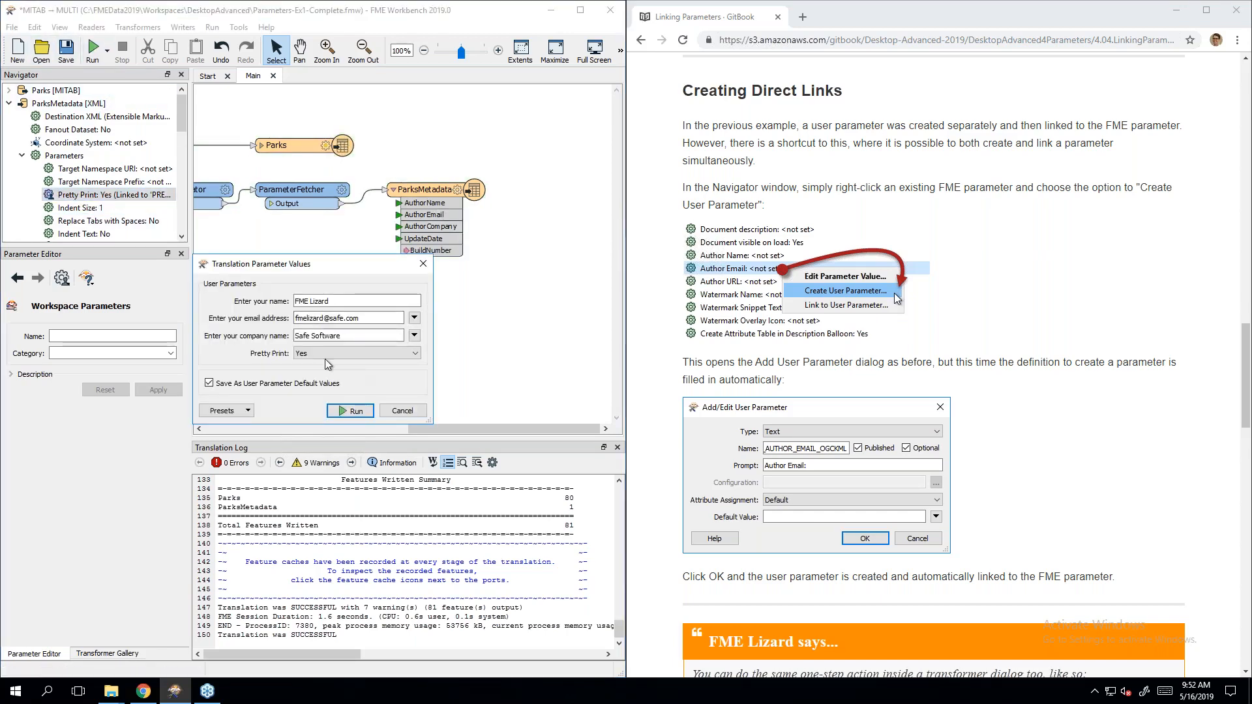
left_click(352, 353)
left_click(321, 372)
left_click(324, 356)
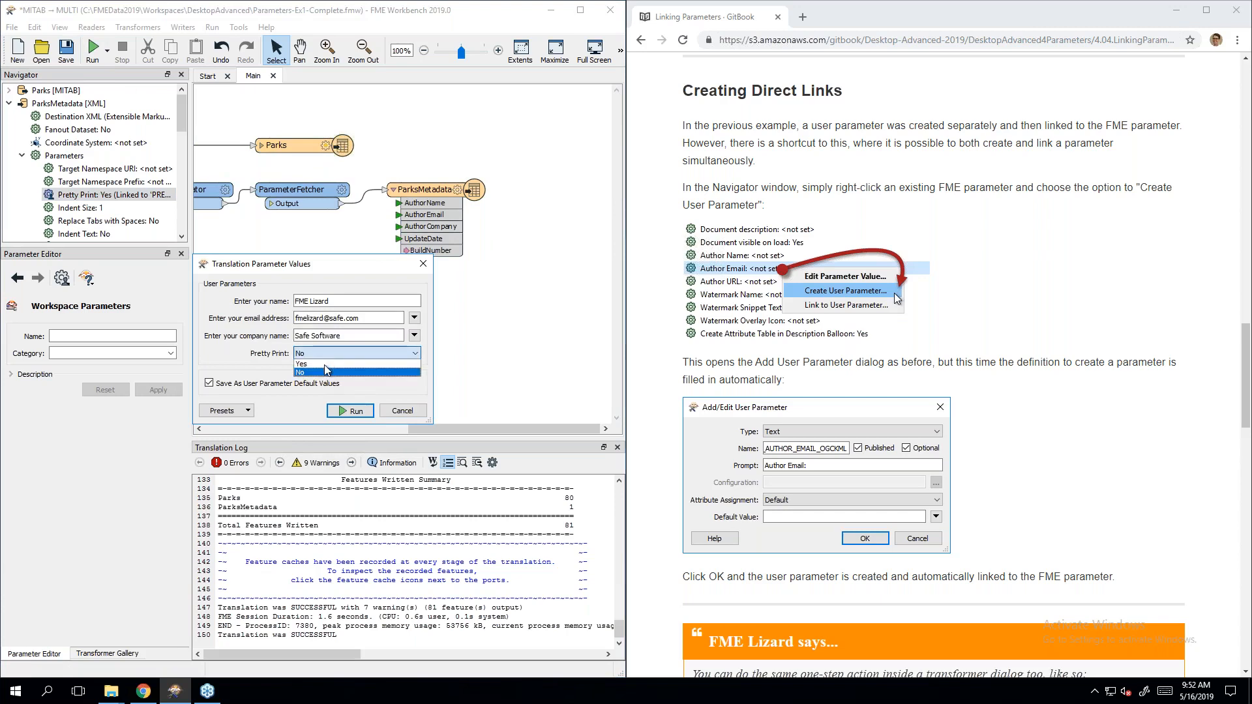
left_click(327, 363)
left_click(395, 415)
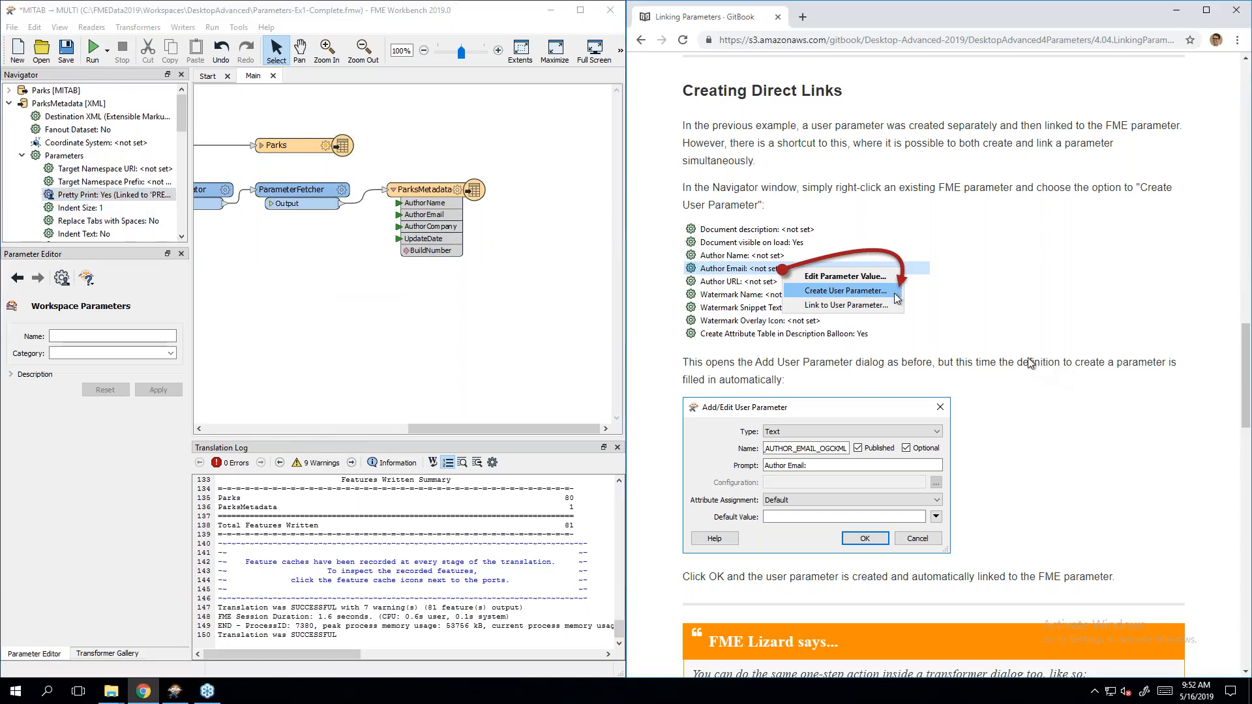
scroll(1034, 377, "down", 2)
scroll(1034, 377, "down", 6)
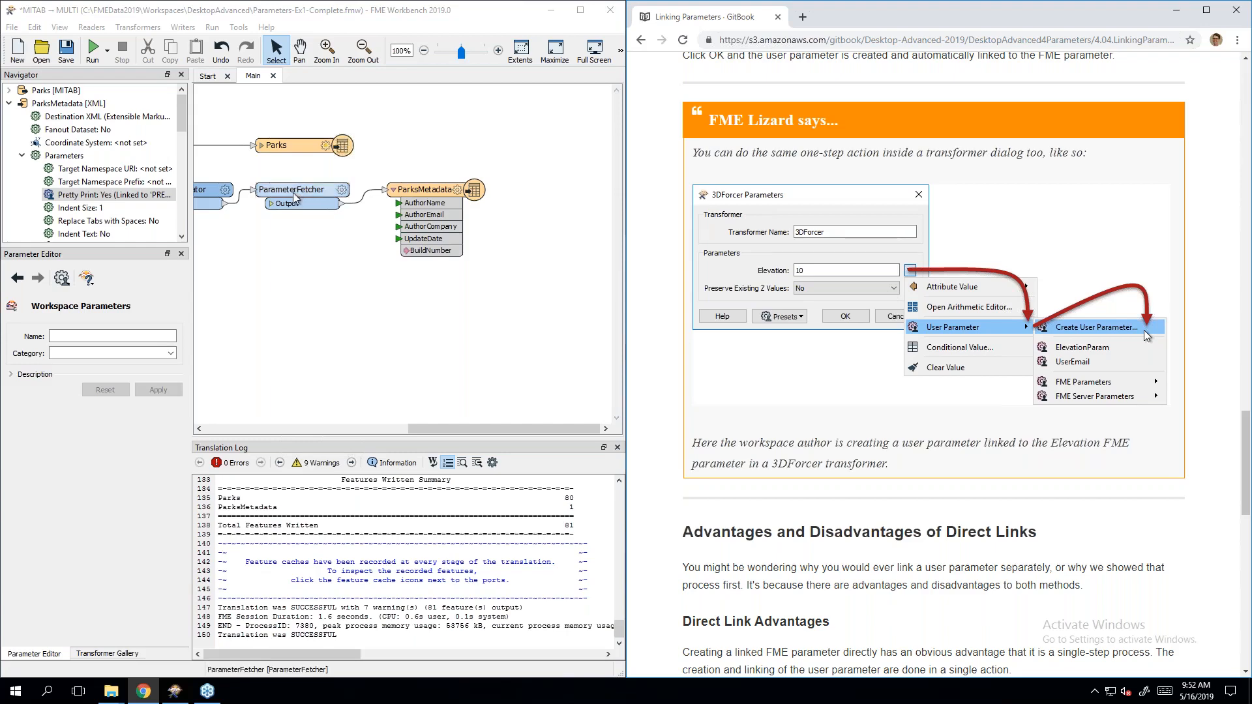
left_click_drag(450, 429, 349, 417)
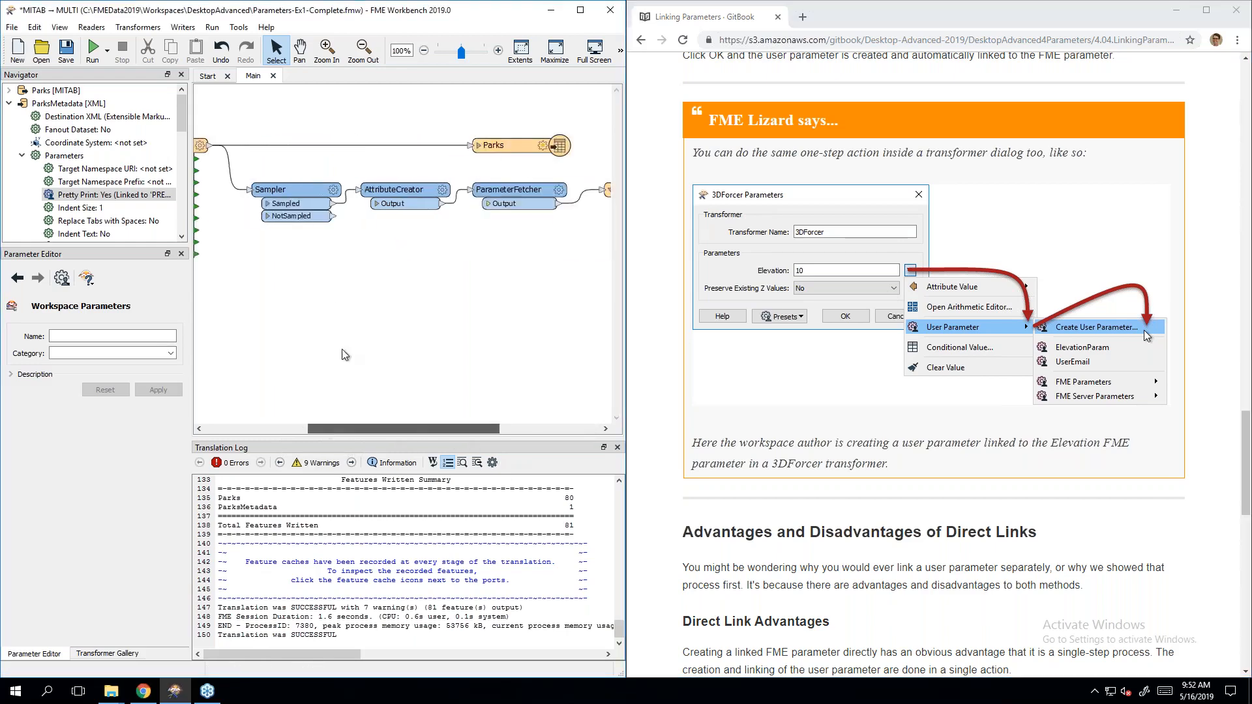
double_click(291, 202)
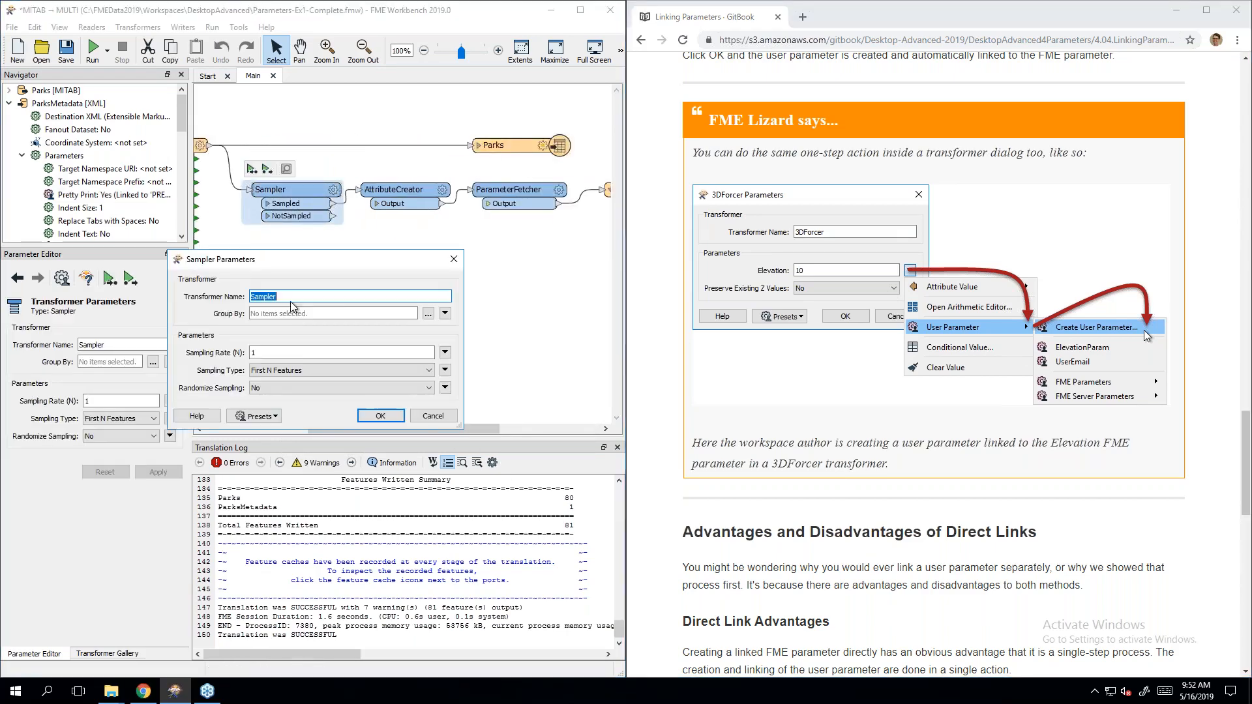
double_click(284, 358)
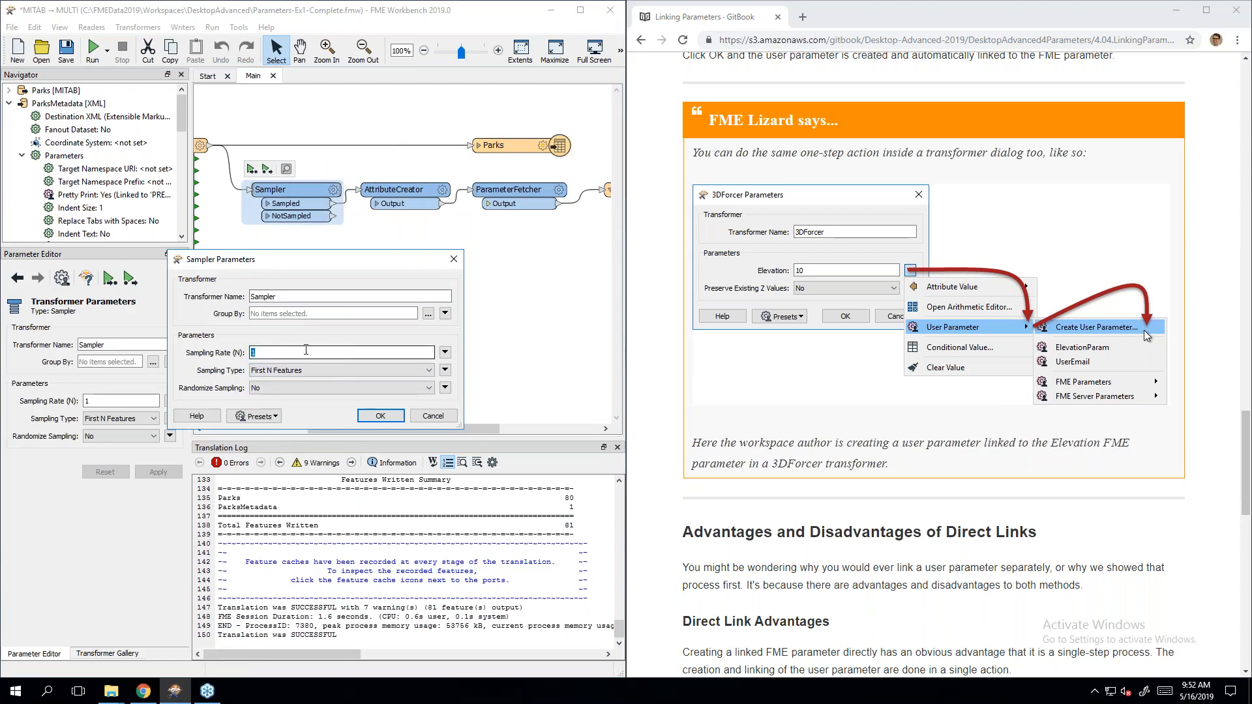
left_click(444, 353)
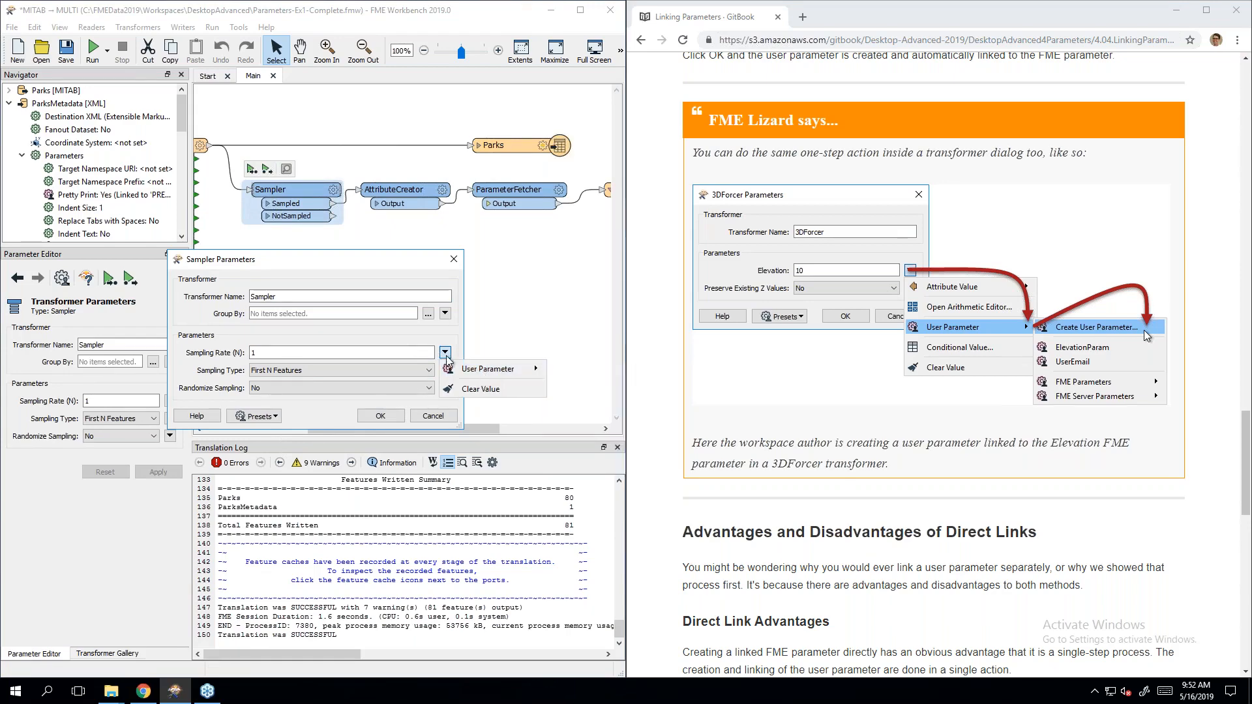
mouse_move(495, 370)
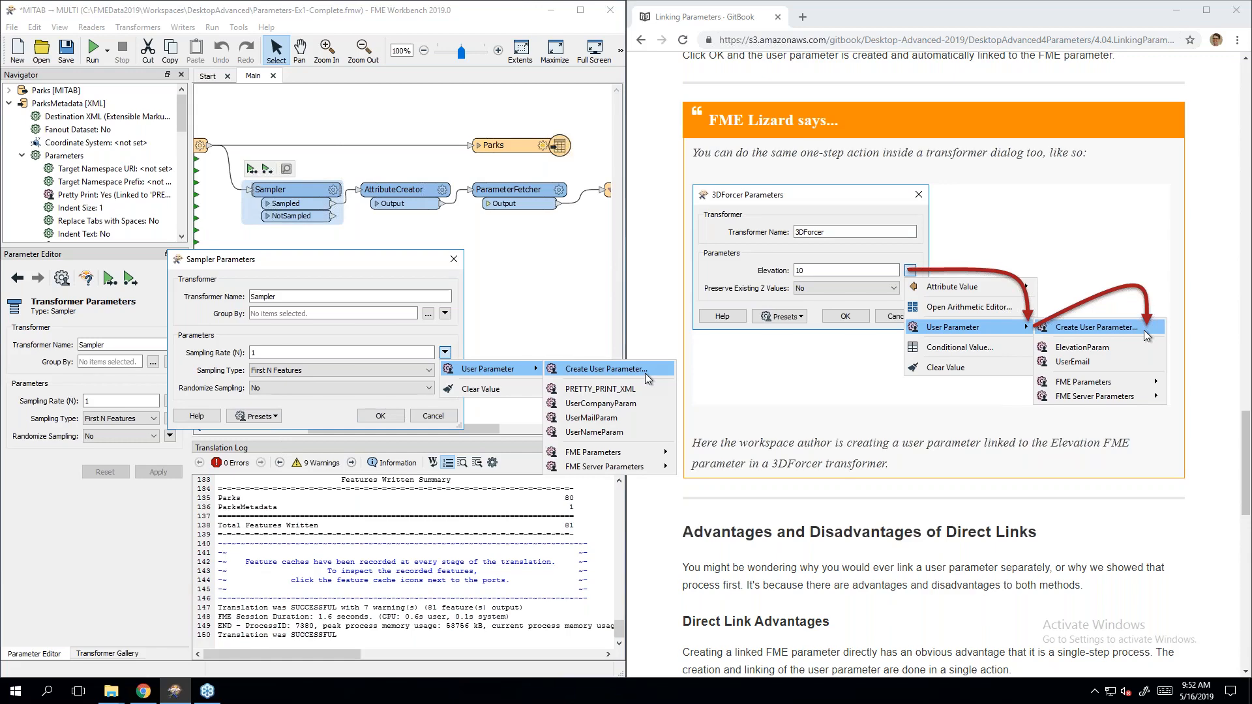
left_click(457, 260)
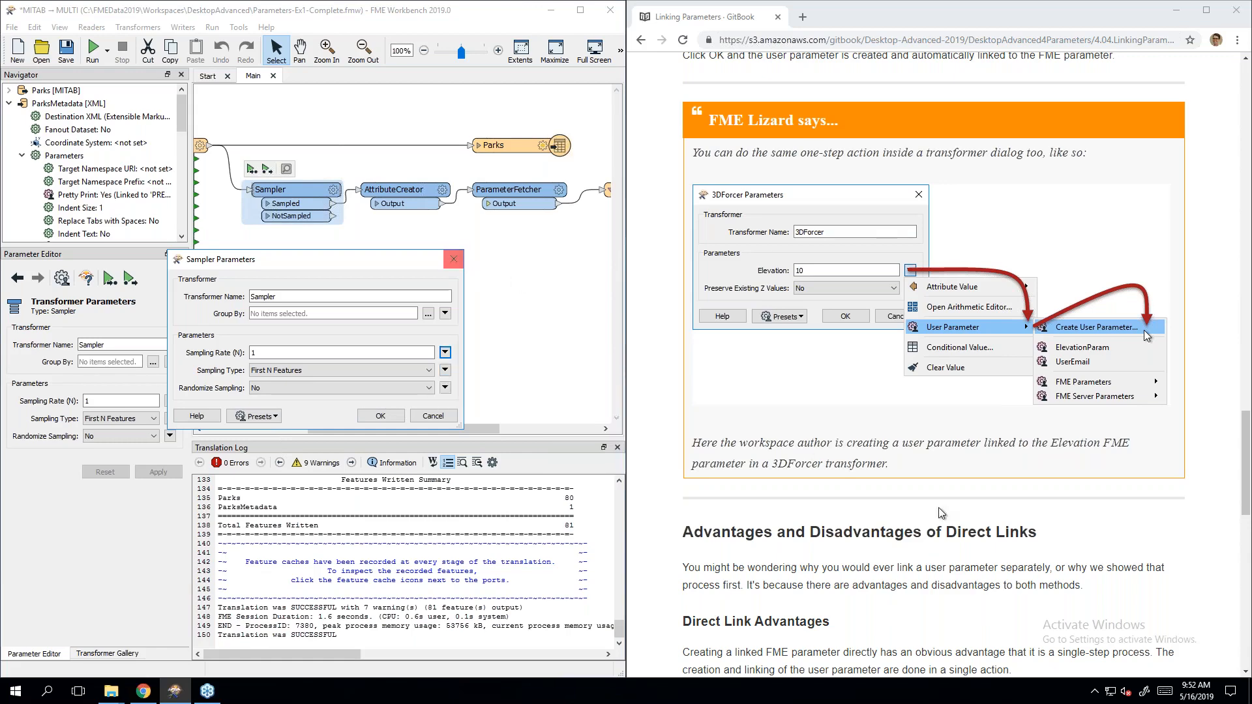
left_click(454, 259)
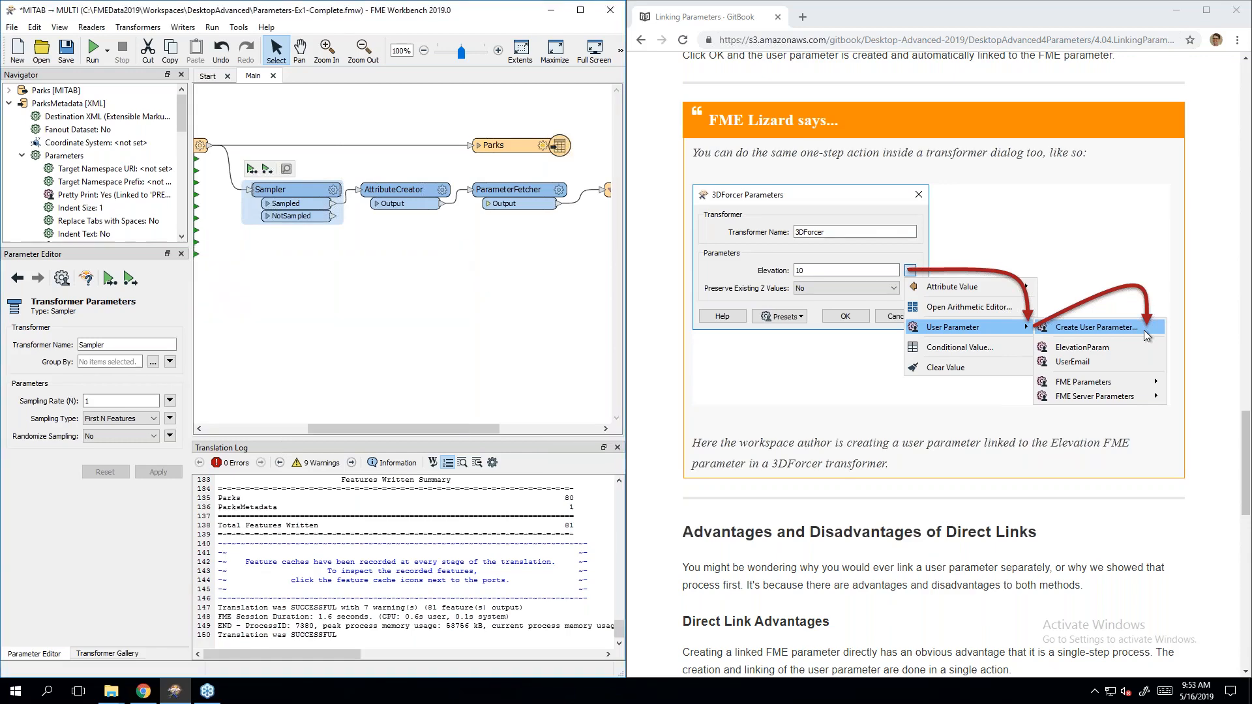
Step: Scroll the GitBook down to the Direct Link Disadvantages section about Choice elevations
left_click(1075, 589)
scroll(1074, 589, "down", 4)
scroll(1071, 589, "down", 2)
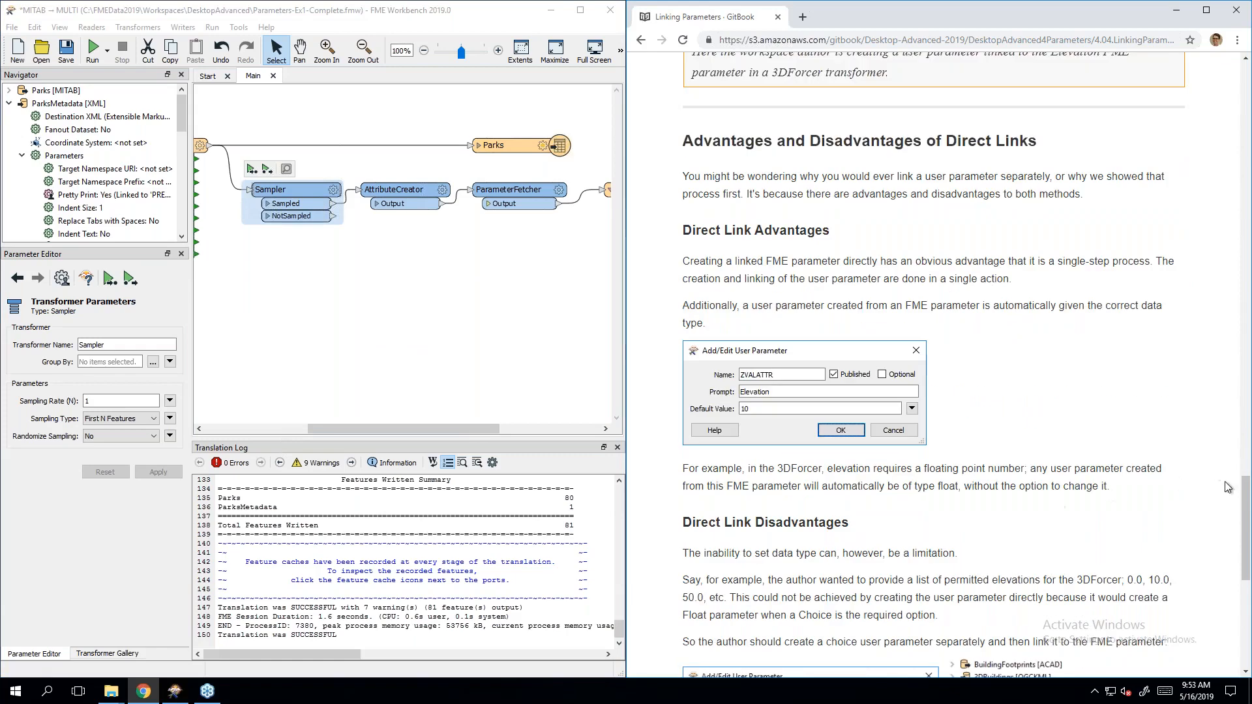
scroll(1237, 494, "down", 1)
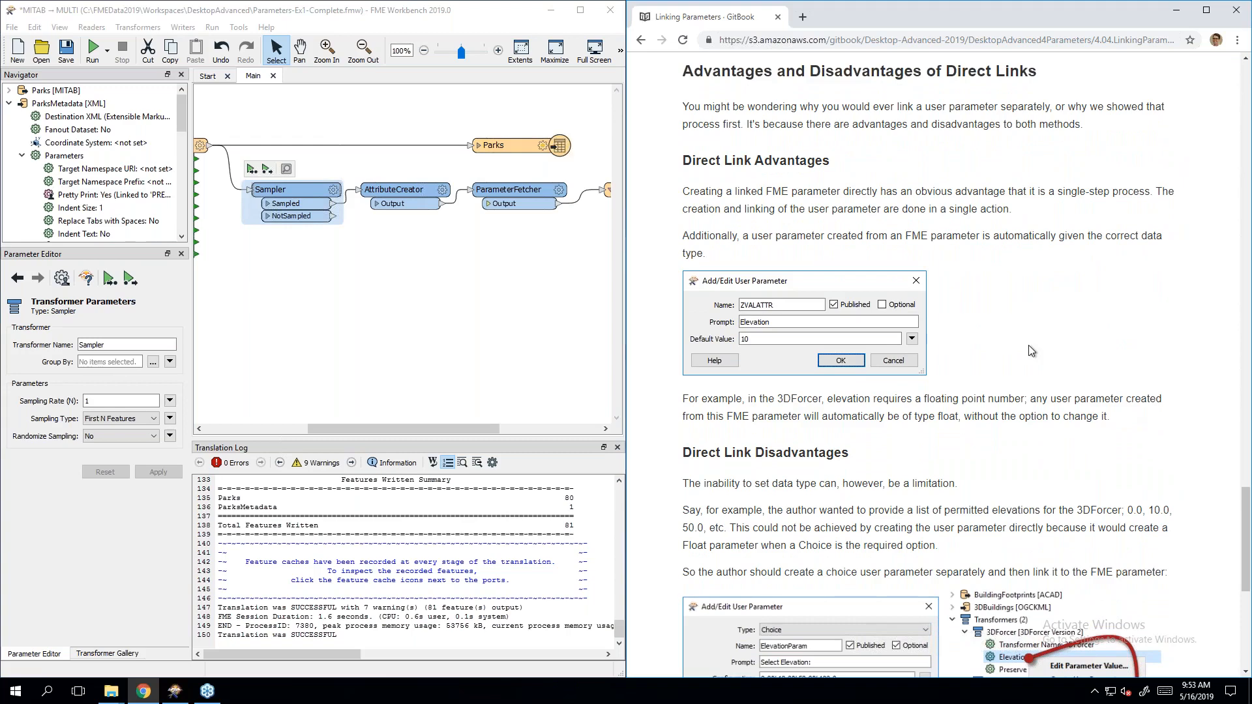
middle_click(1029, 310)
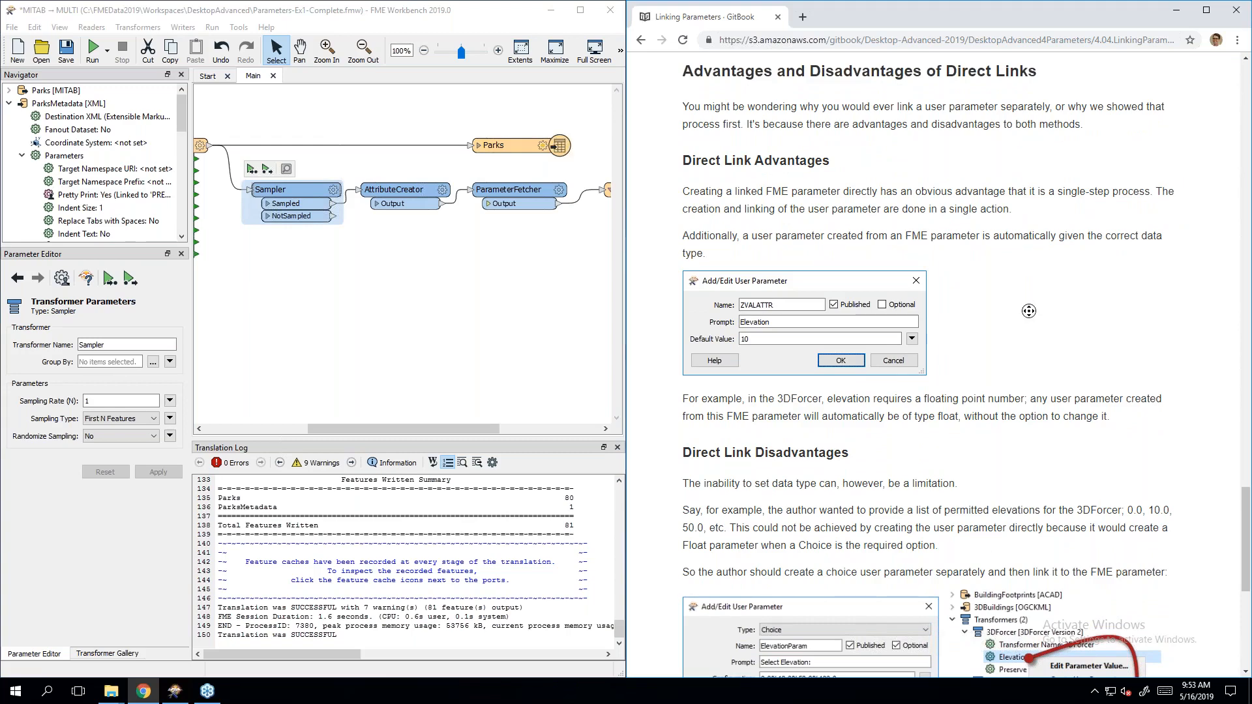
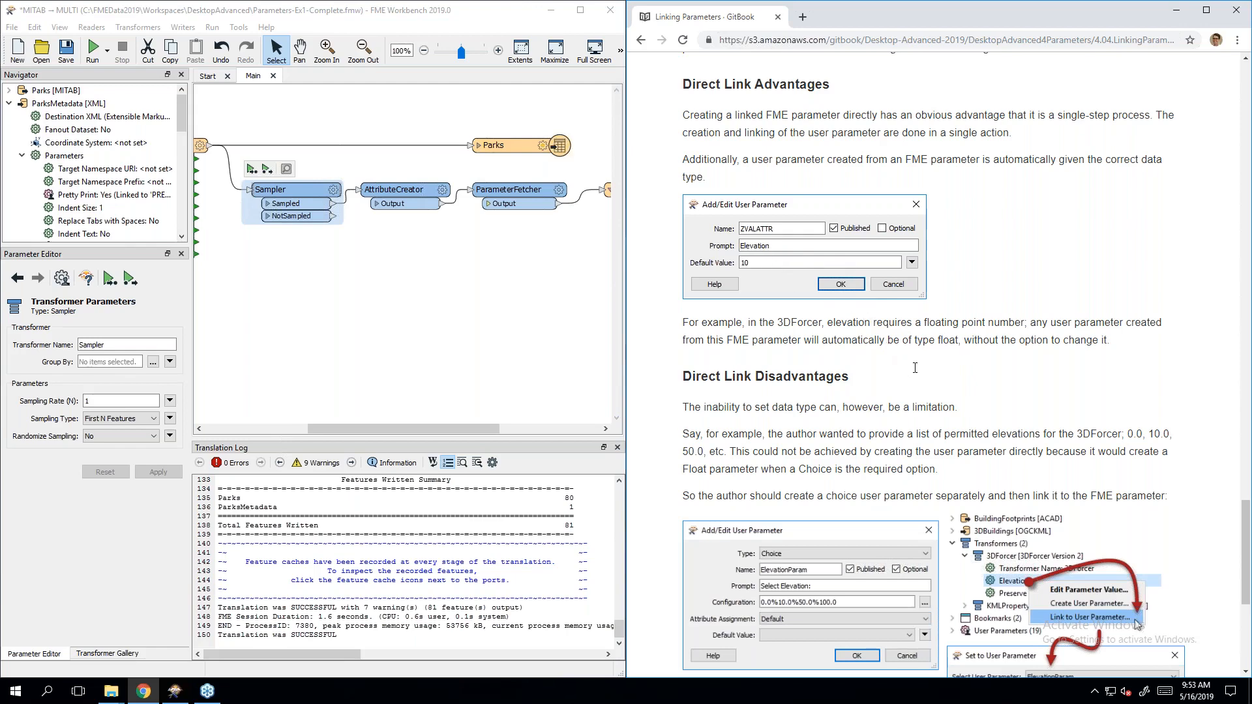
Step: Try creating a user parameter from the XML writer's Target Namespace Prefix, then discard it unsaved
scroll(998, 326, "down", 2)
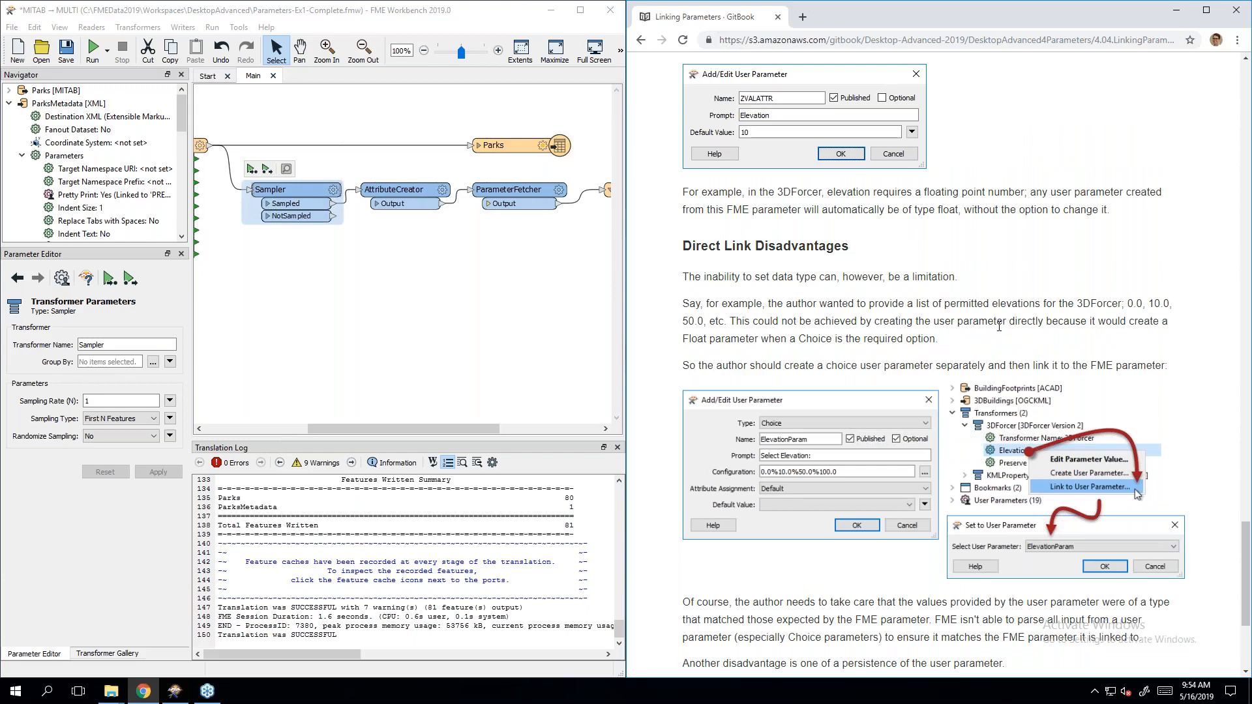
scroll(998, 326, "down", 2)
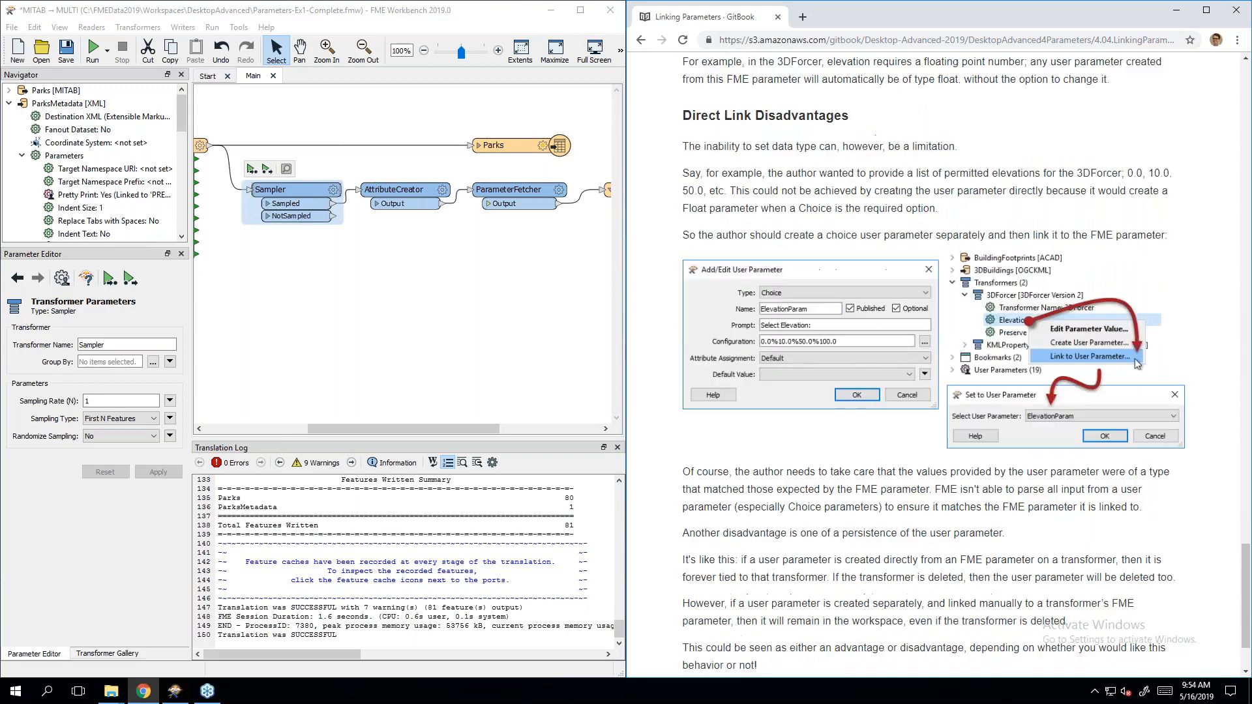
scroll(998, 326, "down", 1)
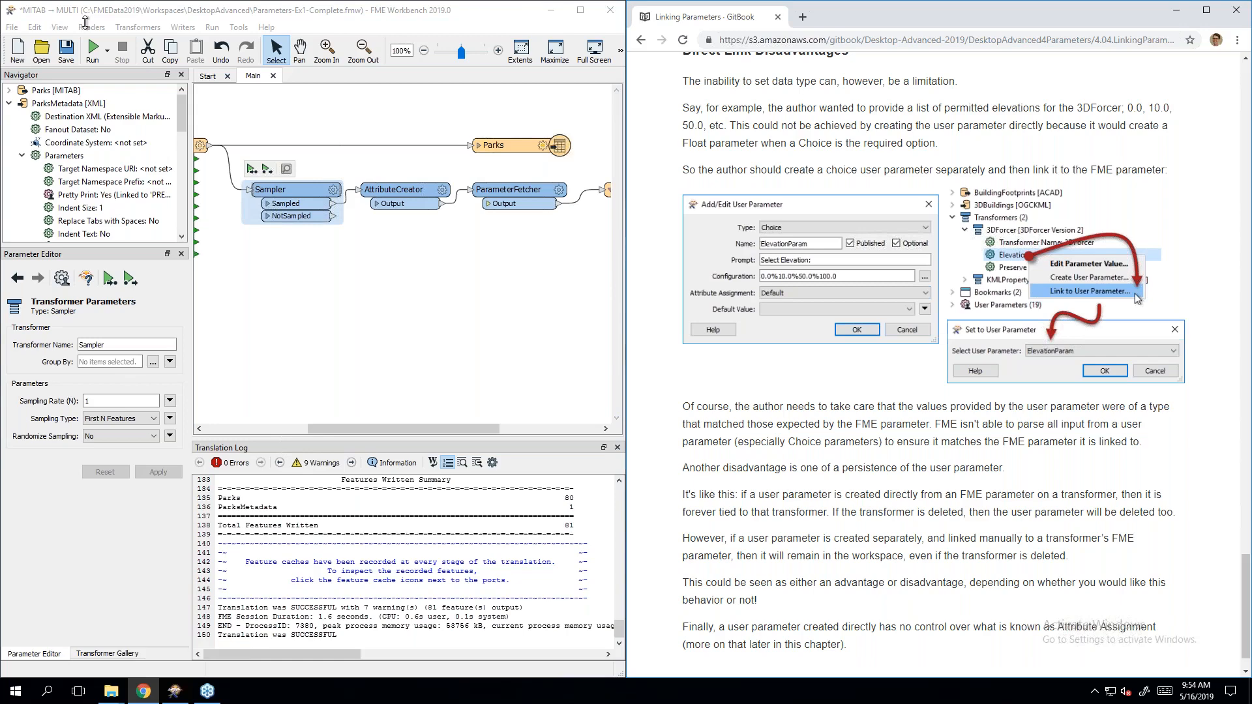
left_click(139, 172)
left_click(142, 183)
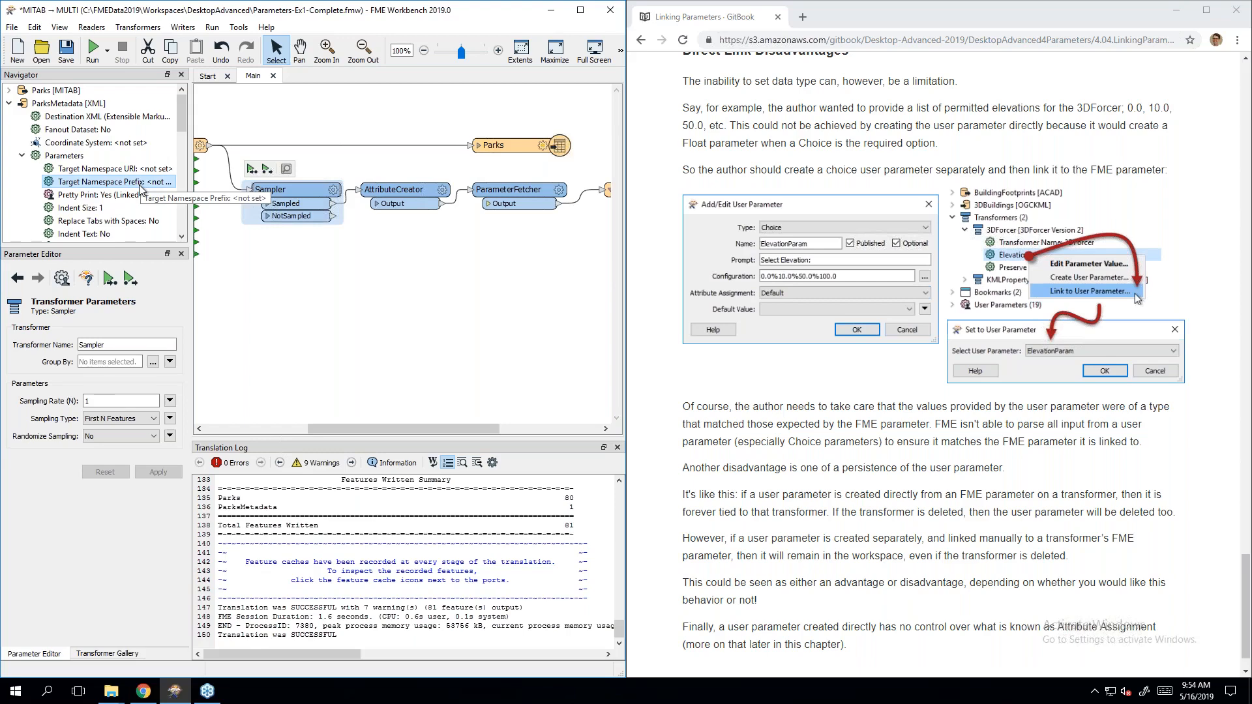
right_click(141, 186)
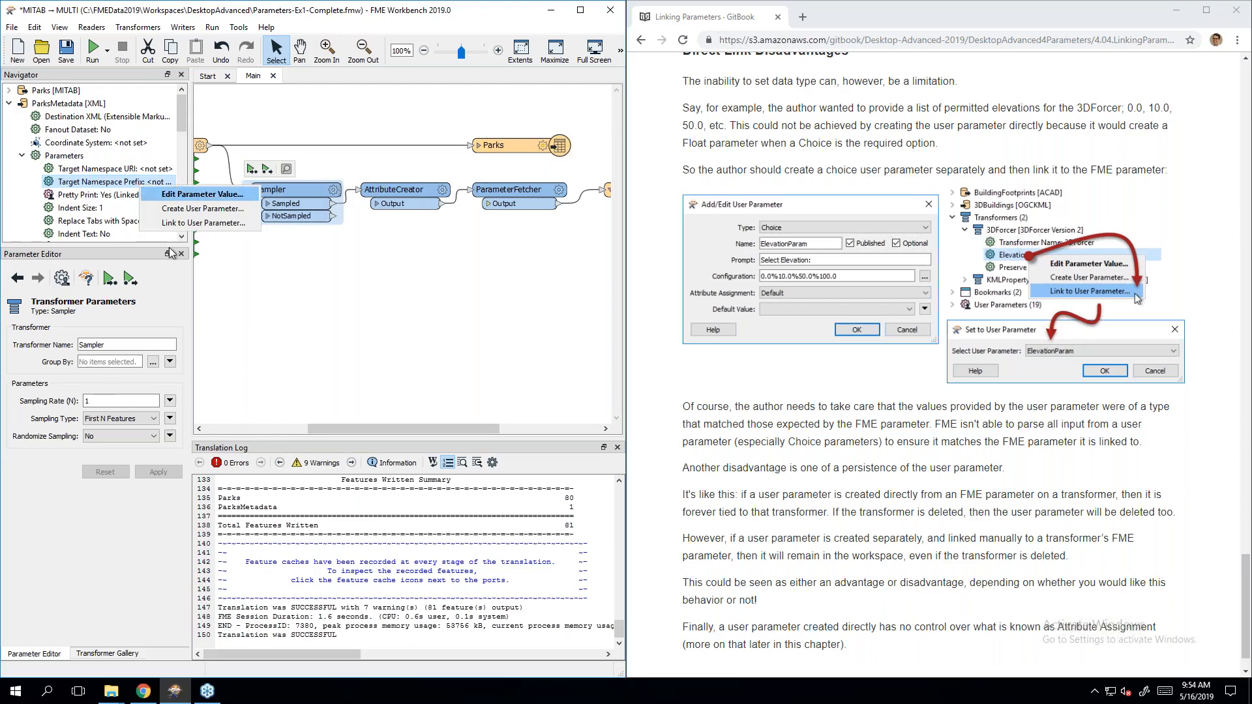
left_click(184, 220)
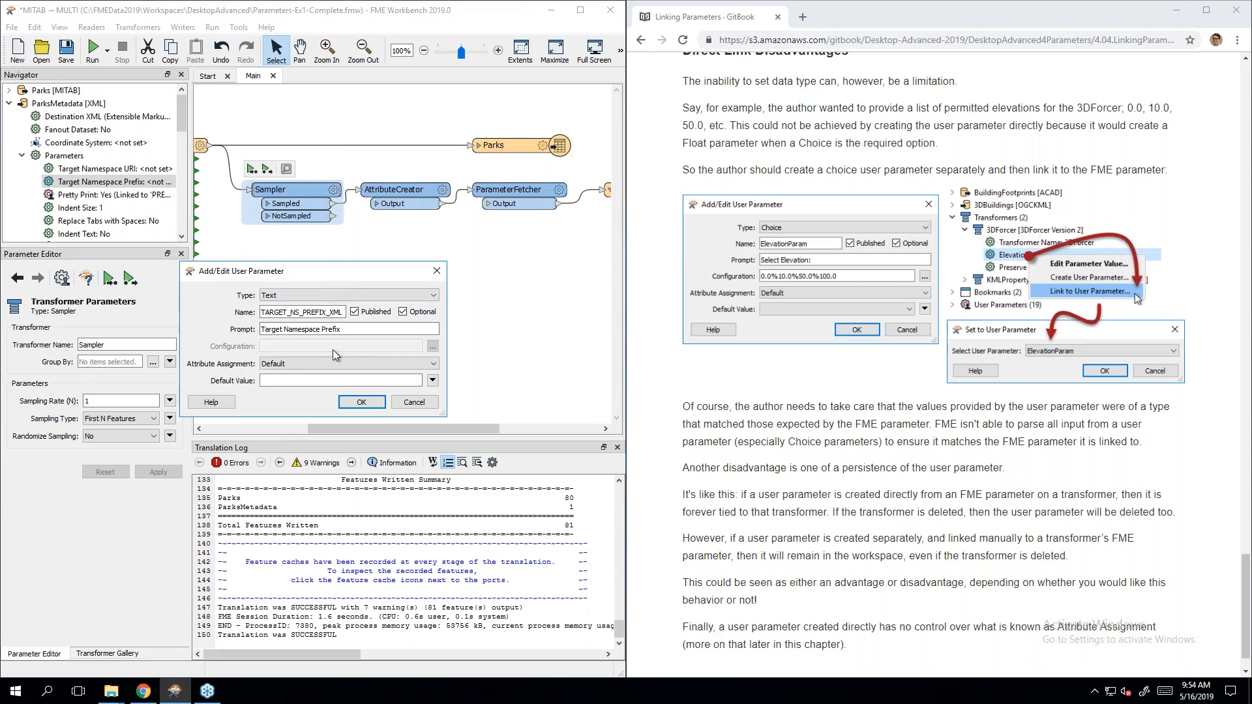
left_click(347, 329)
left_click(437, 270)
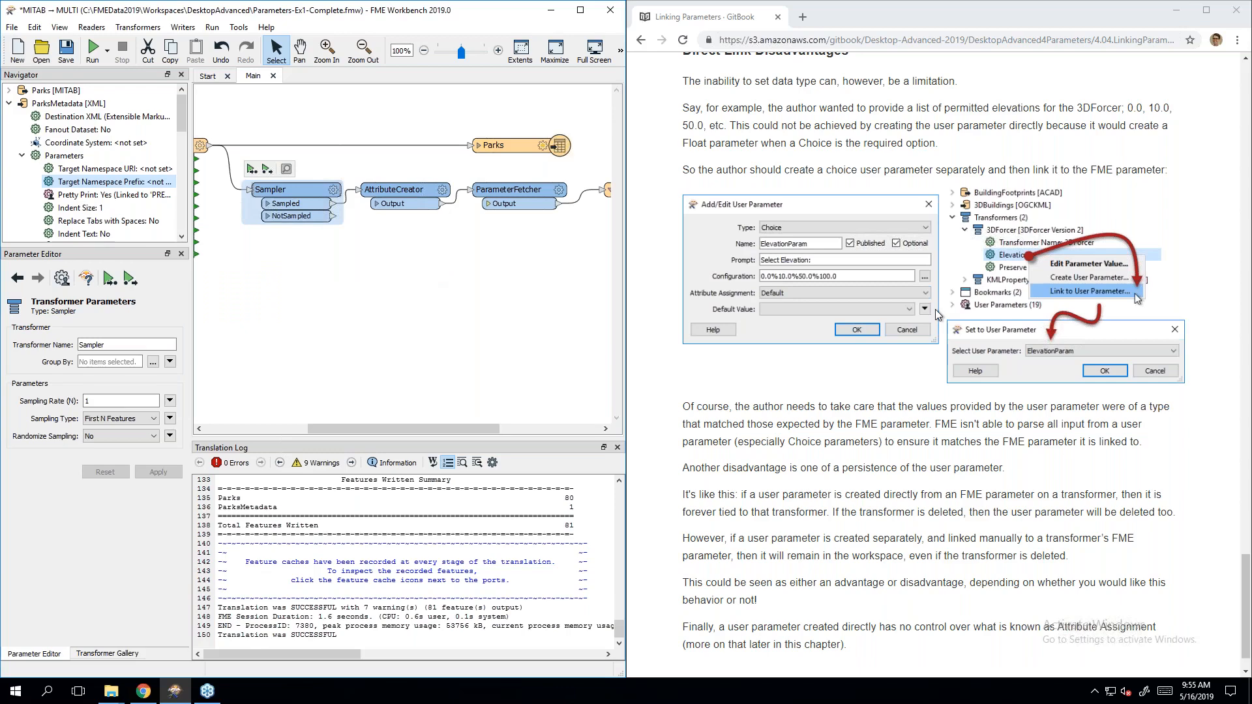
Step: Recheck the Pretty Print parameter against the course notes
left_click(69, 194)
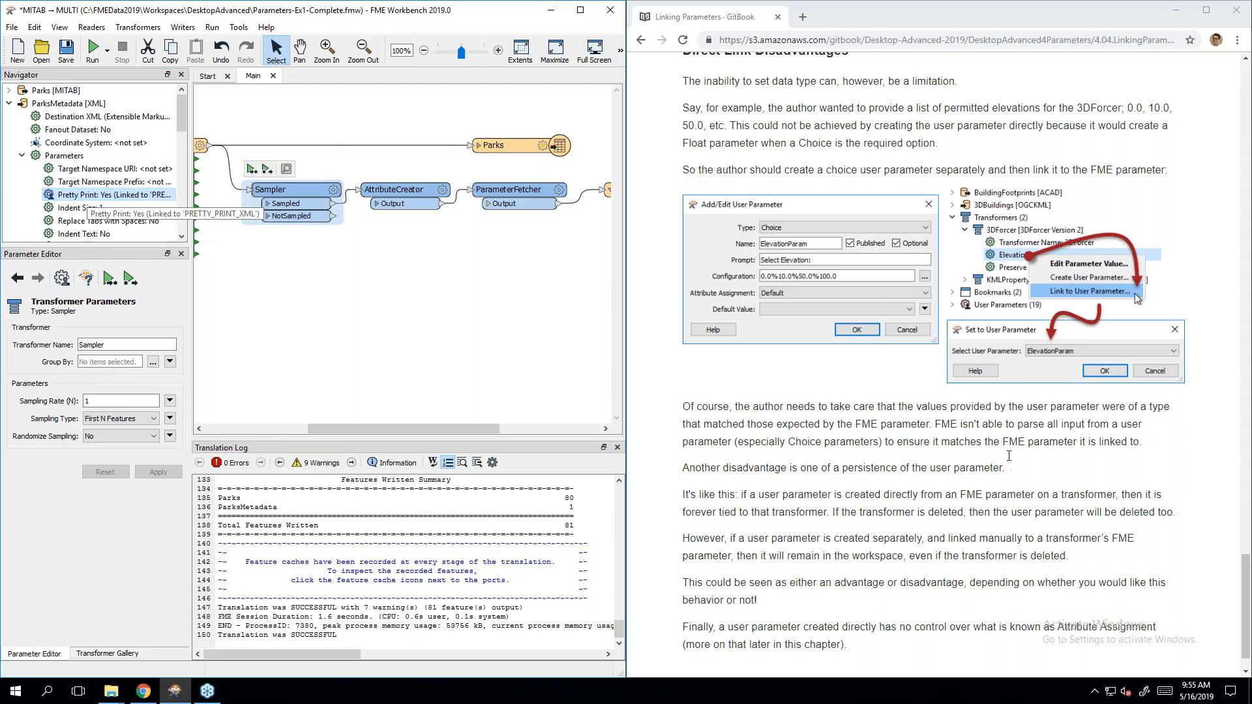
left_click(1008, 460)
scroll(1008, 461, "down", 1)
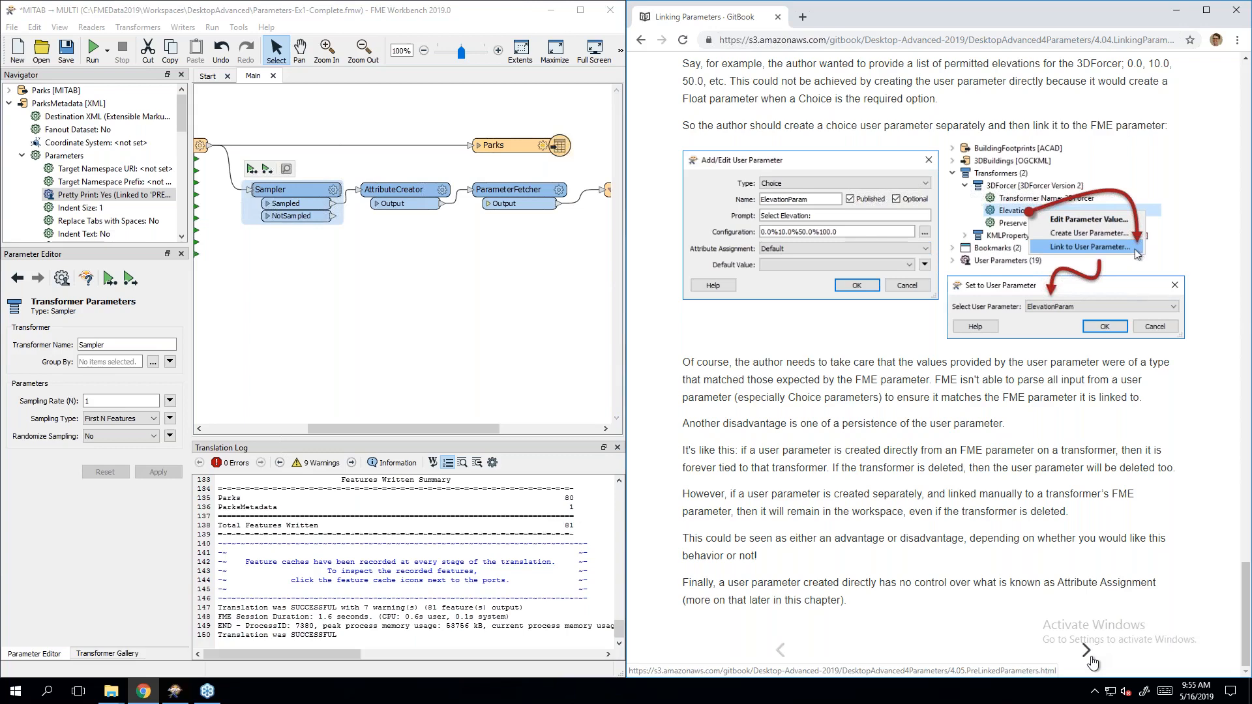
left_click(84, 198)
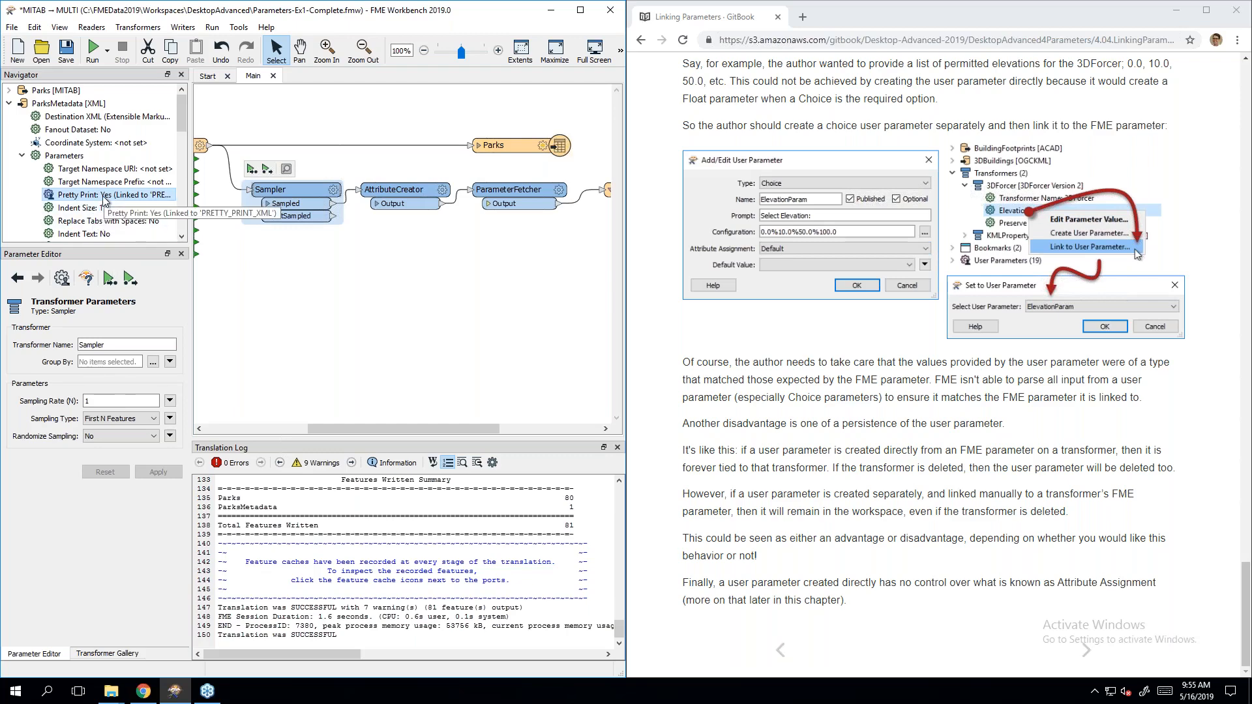
left_click(1003, 536)
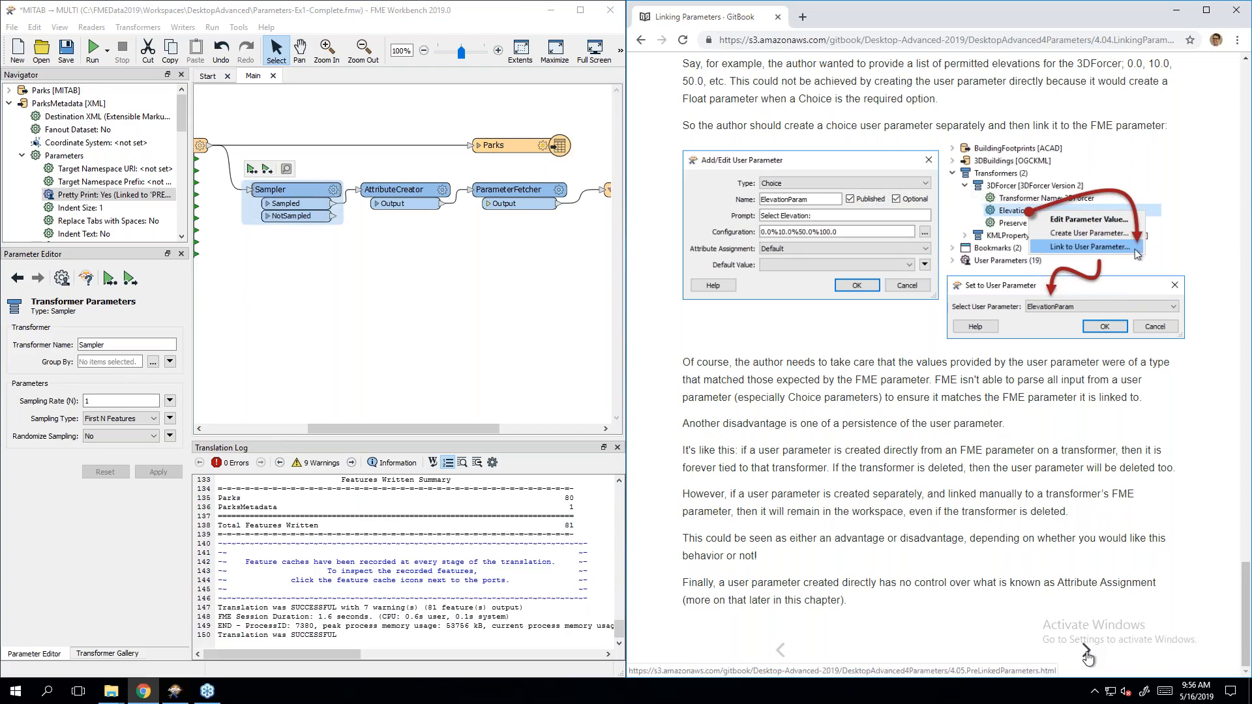
Step: Advance the GitBook to the Pre-Linked Parameters page and read through it
left_click(1086, 651)
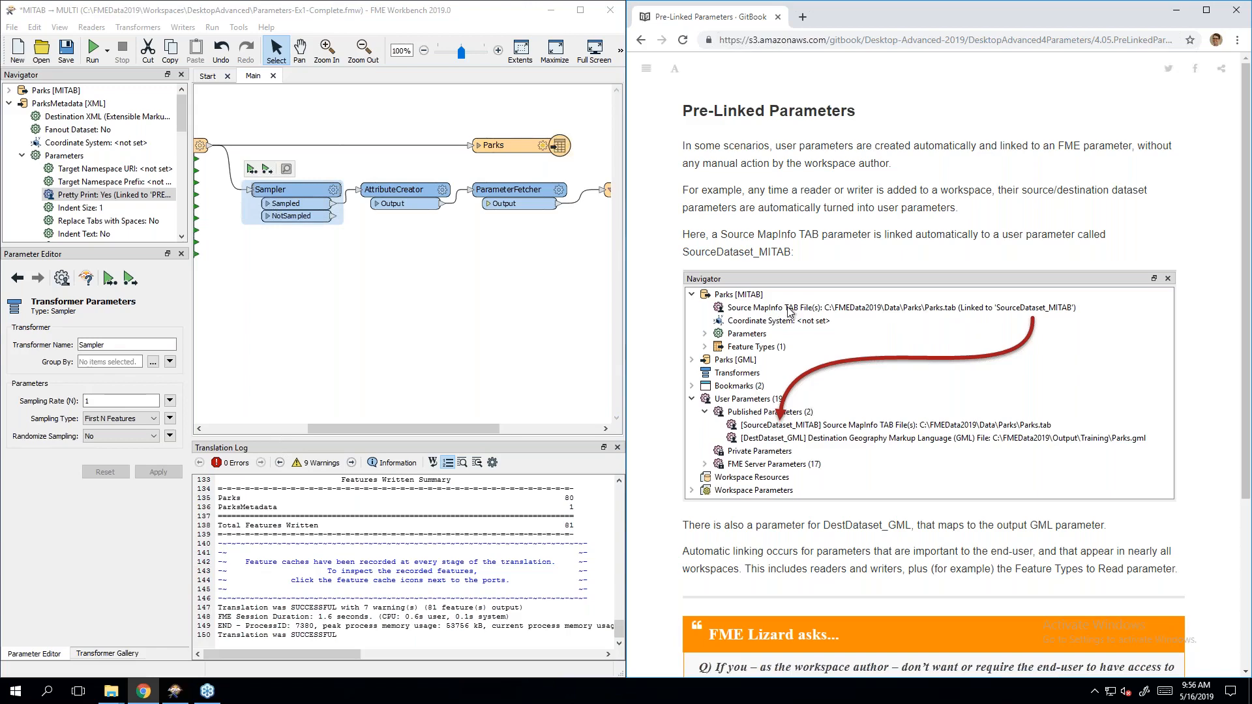
scroll(936, 568, "down", 3)
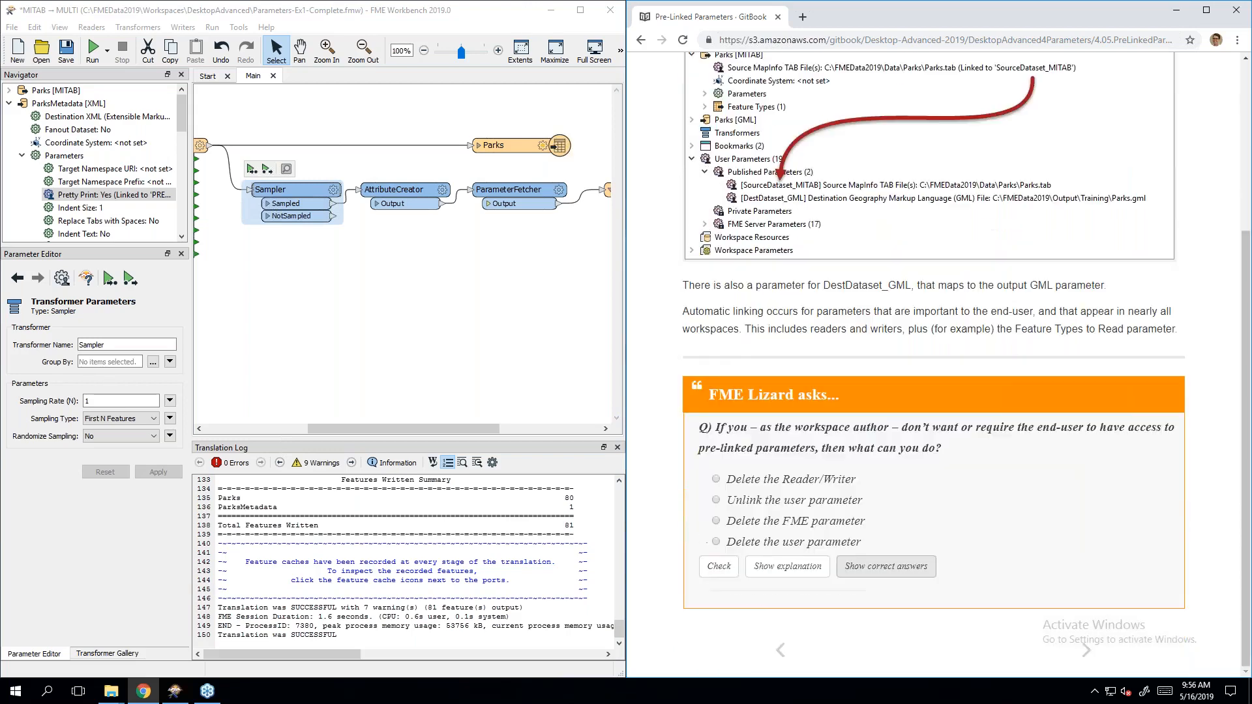
scroll(883, 417, "up", 3)
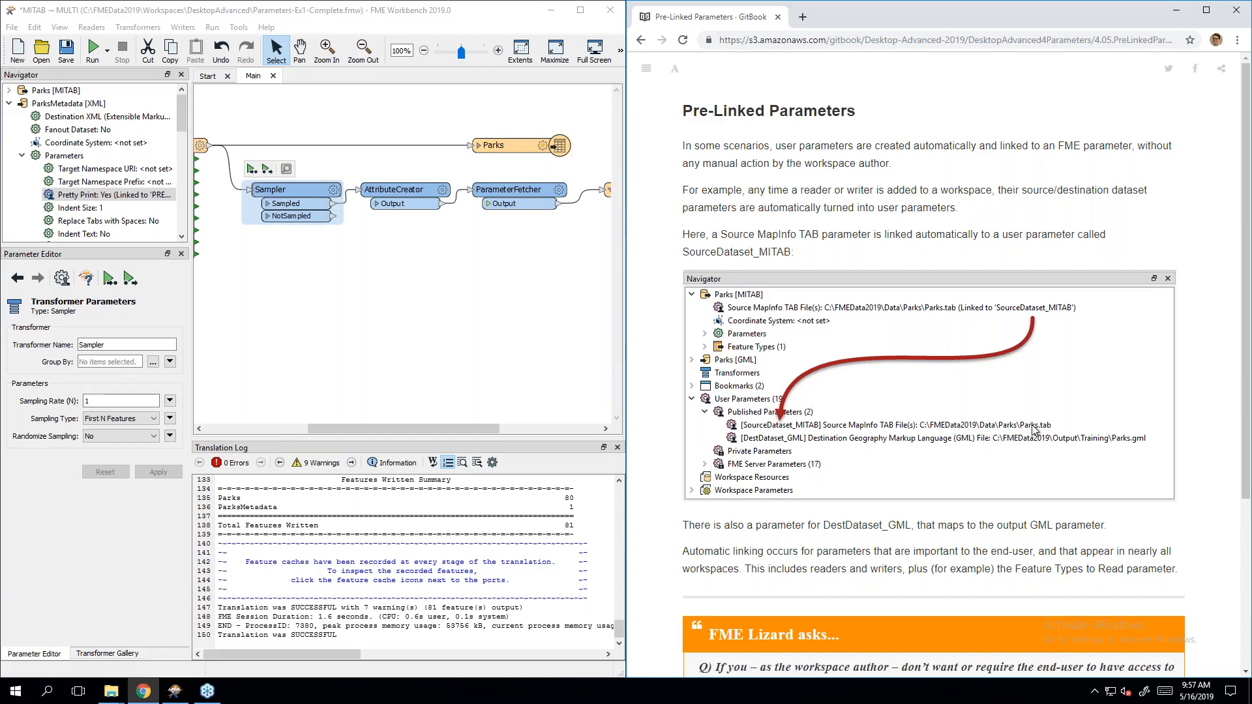
scroll(1033, 429, "down", 3)
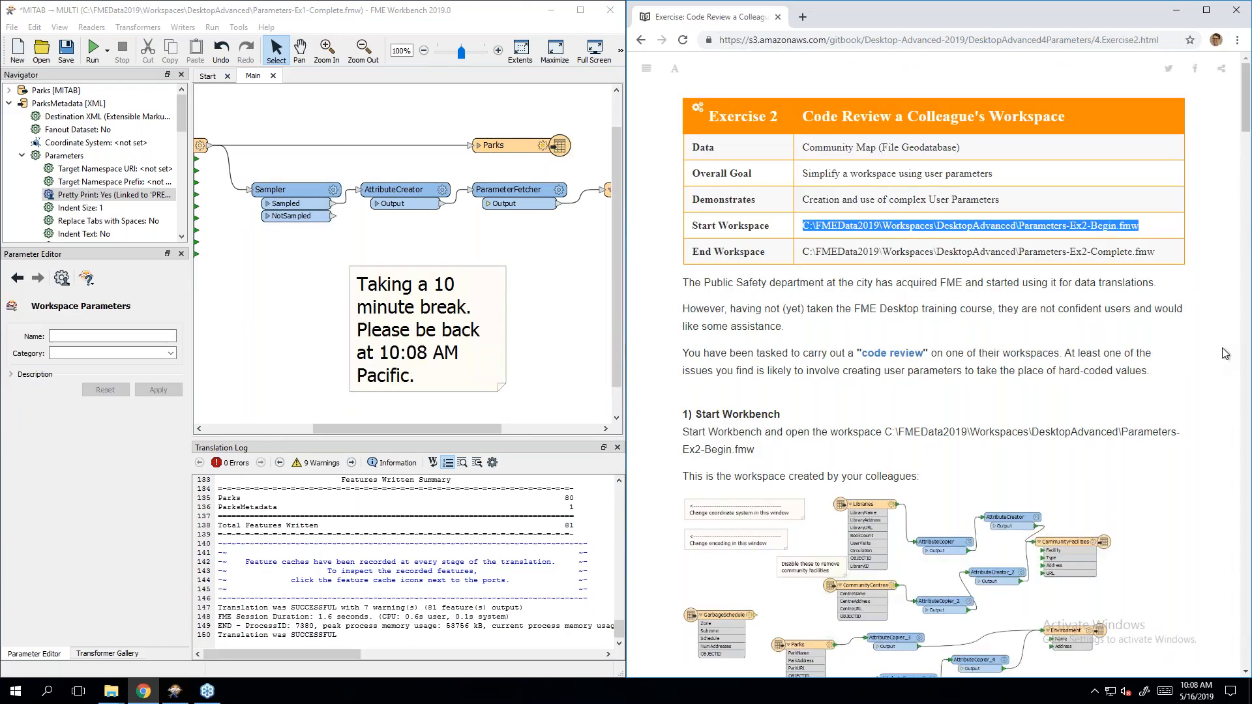
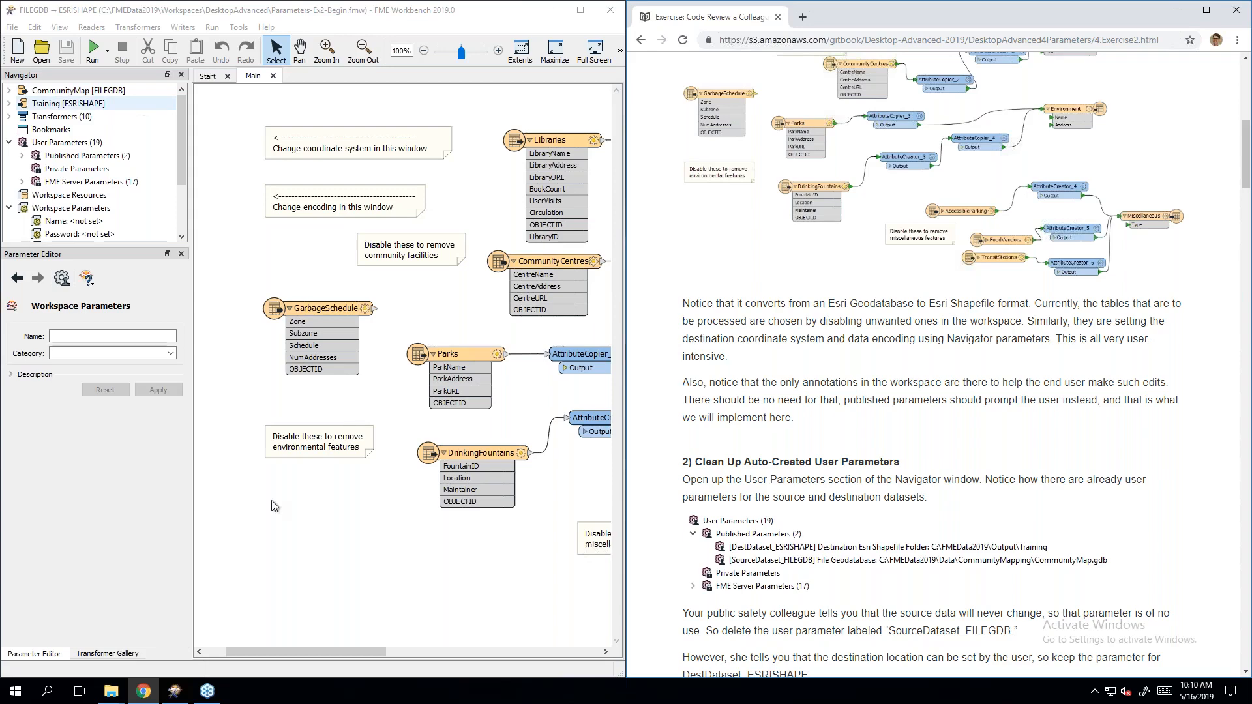
left_click(308, 655)
left_click_drag(308, 654, 433, 654)
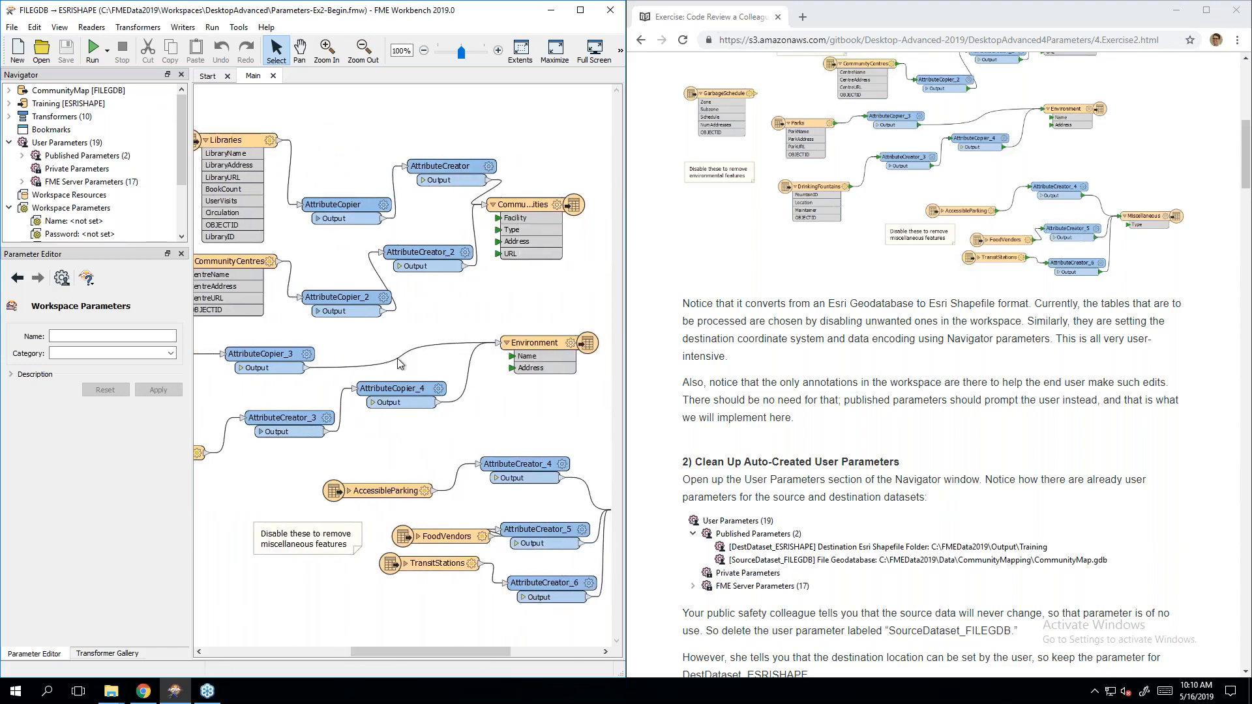
left_click_drag(435, 654, 377, 639)
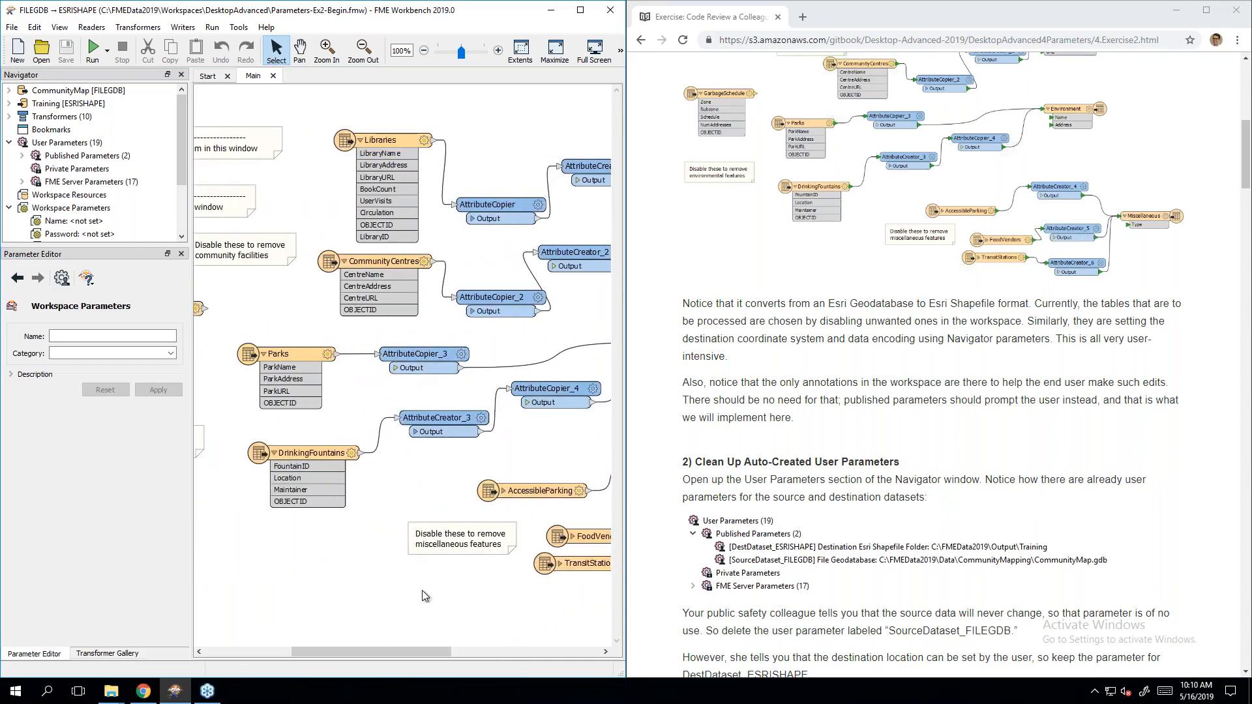
mouse_move(380, 652)
left_mouse_down()
mouse_move(500, 656)
mouse_move(365, 646)
mouse_move(507, 652)
mouse_move(395, 641)
left_mouse_up()
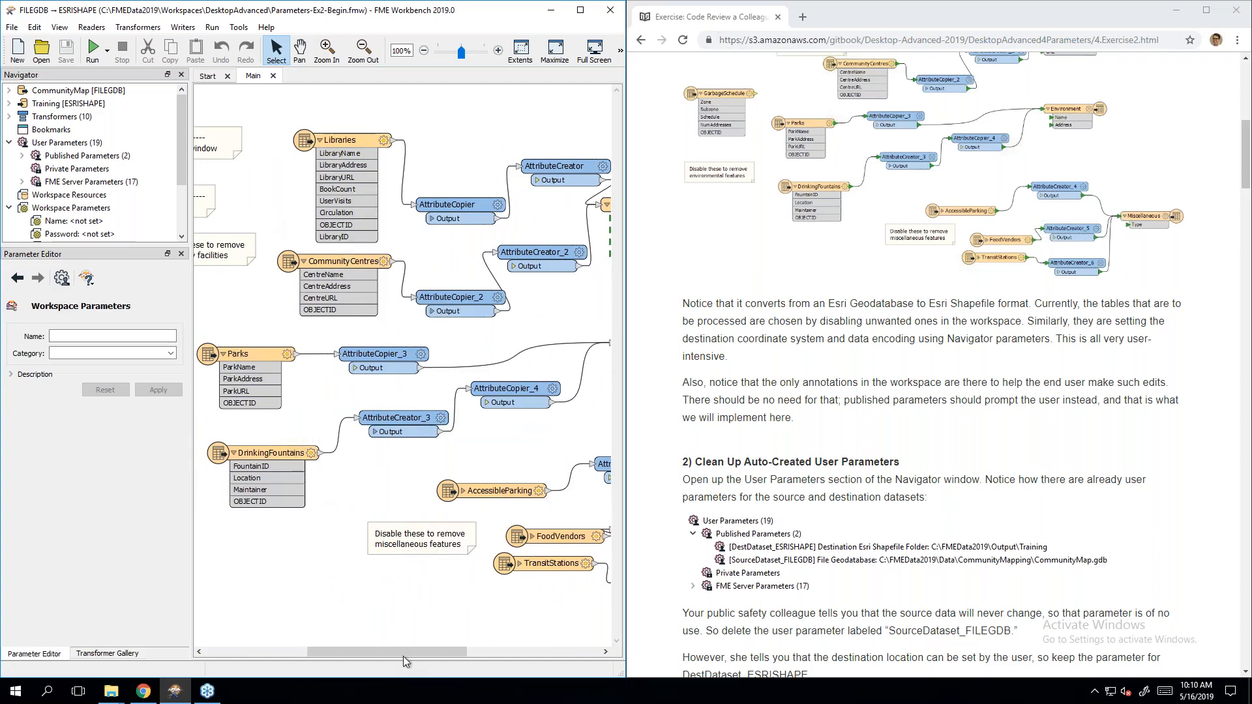
left_click_drag(398, 655, 518, 662)
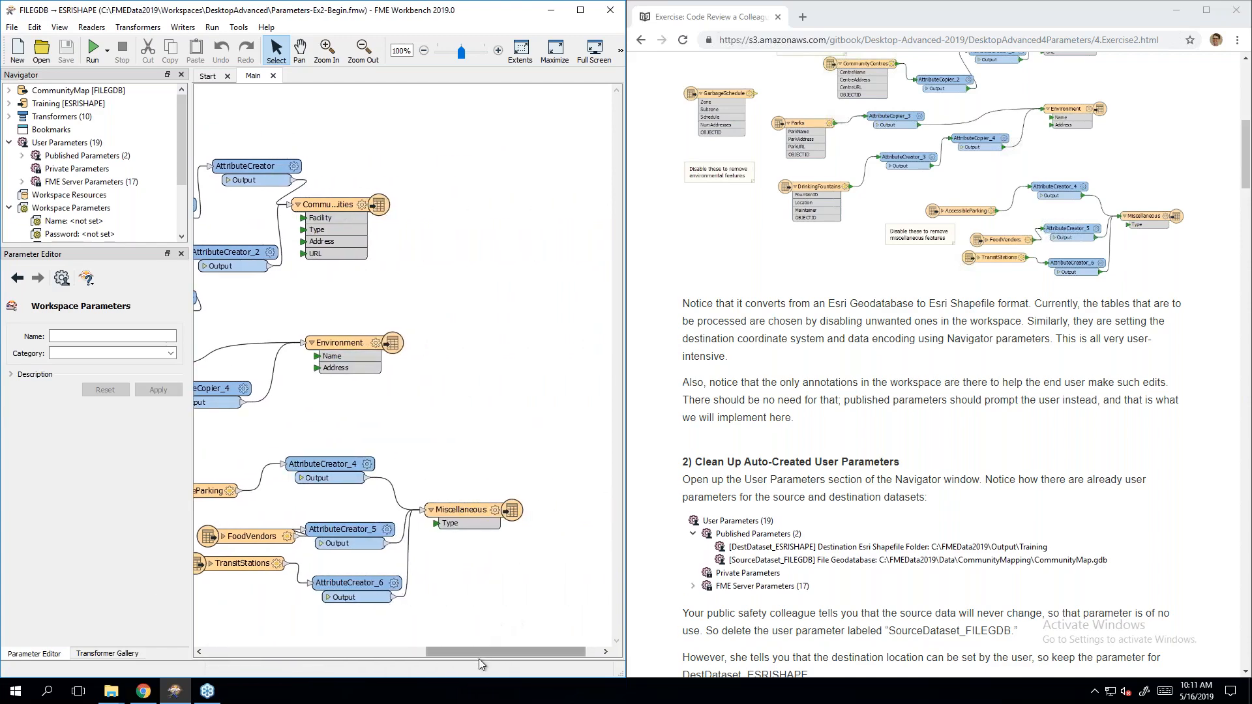
left_click_drag(483, 651, 356, 653)
left_click(957, 396)
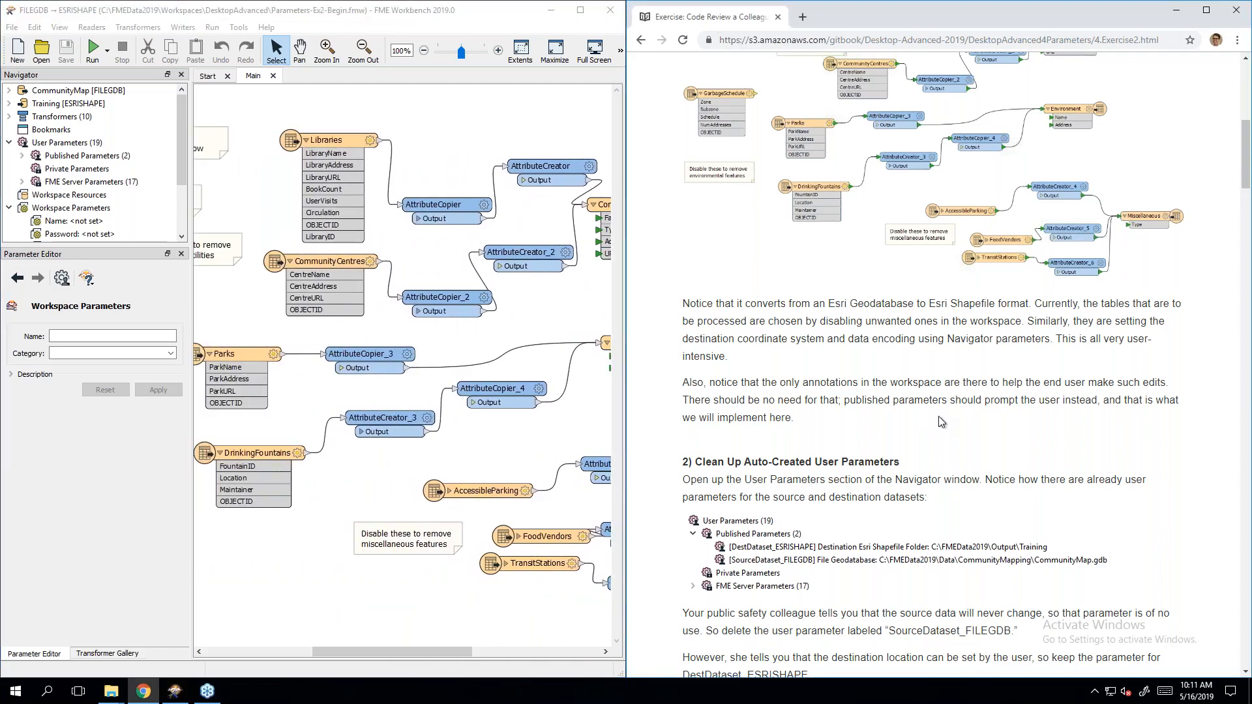
left_click_drag(373, 652, 362, 652)
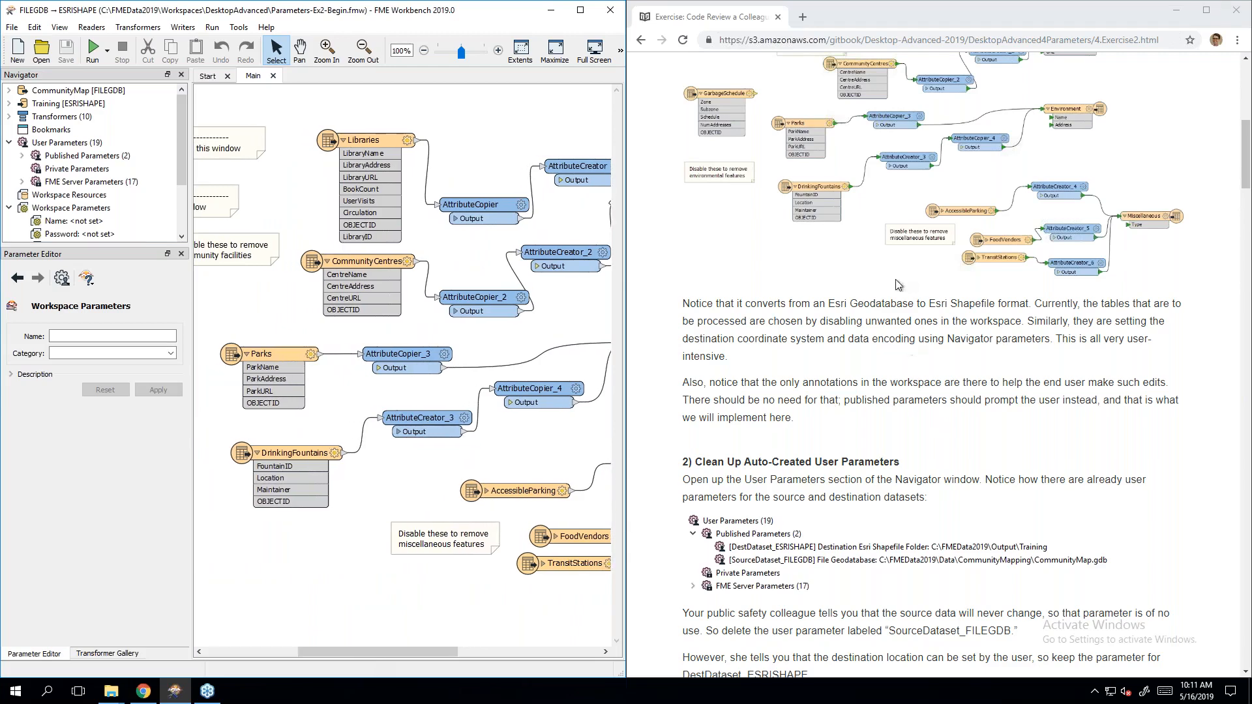
left_click(456, 553)
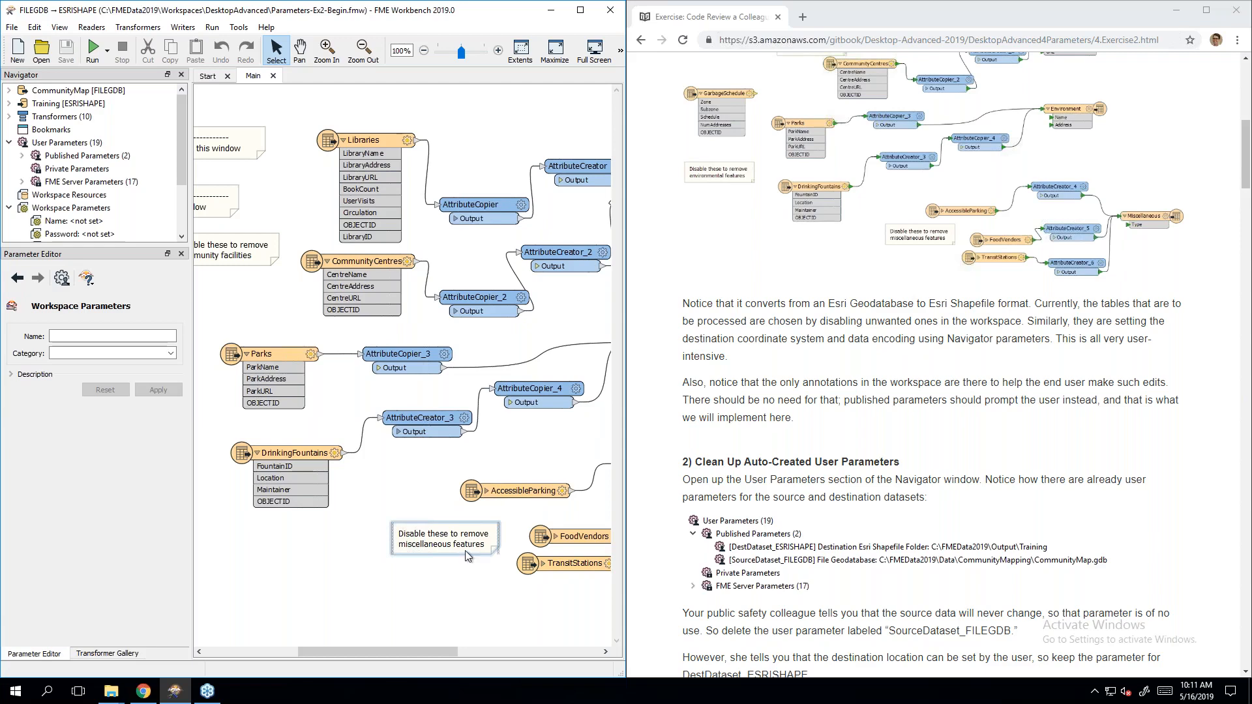
left_click(344, 562)
left_click_drag(390, 652, 445, 653)
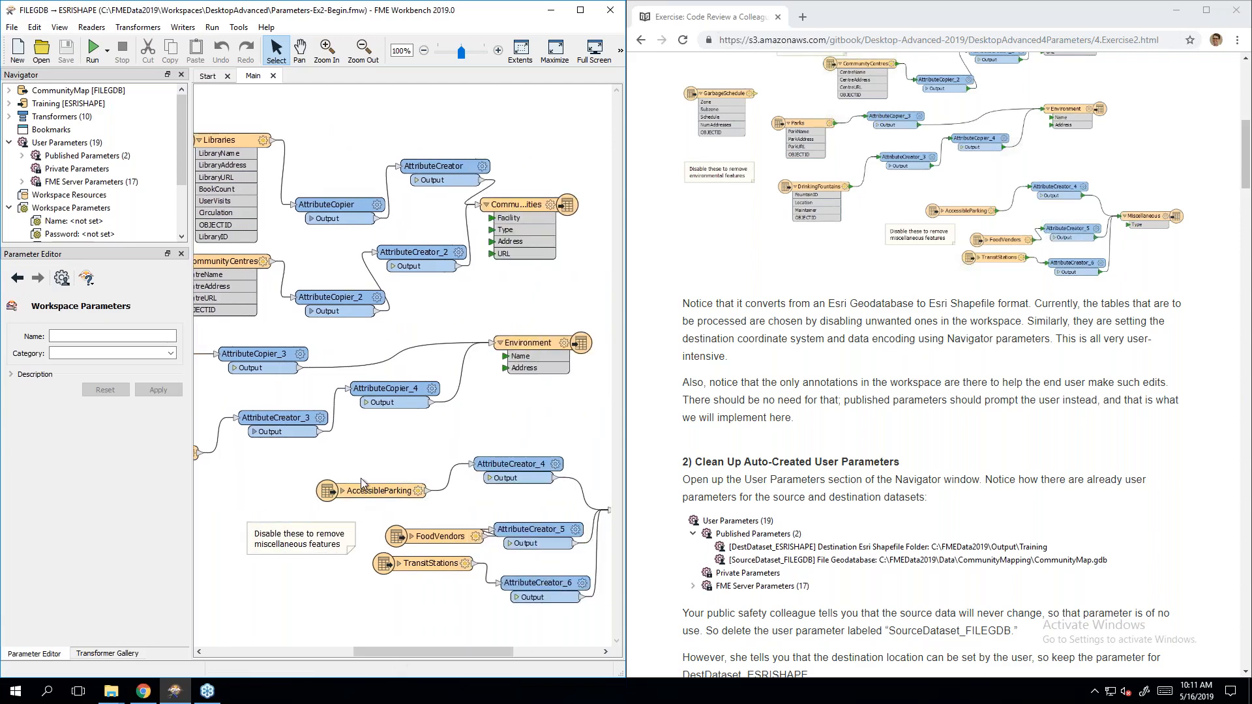
mouse_move(262, 465)
left_mouse_down()
mouse_move(452, 615)
mouse_move(499, 608)
left_mouse_up()
right_click(428, 541)
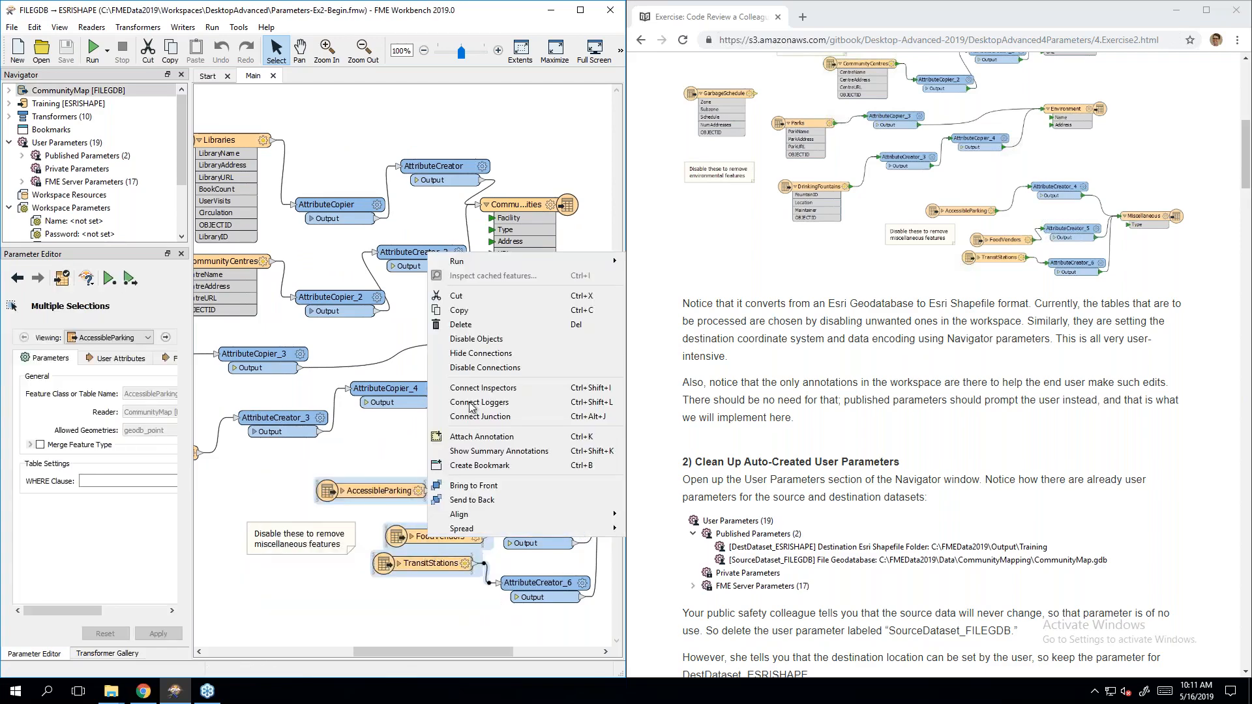
left_click(476, 339)
key("ctrl+z")
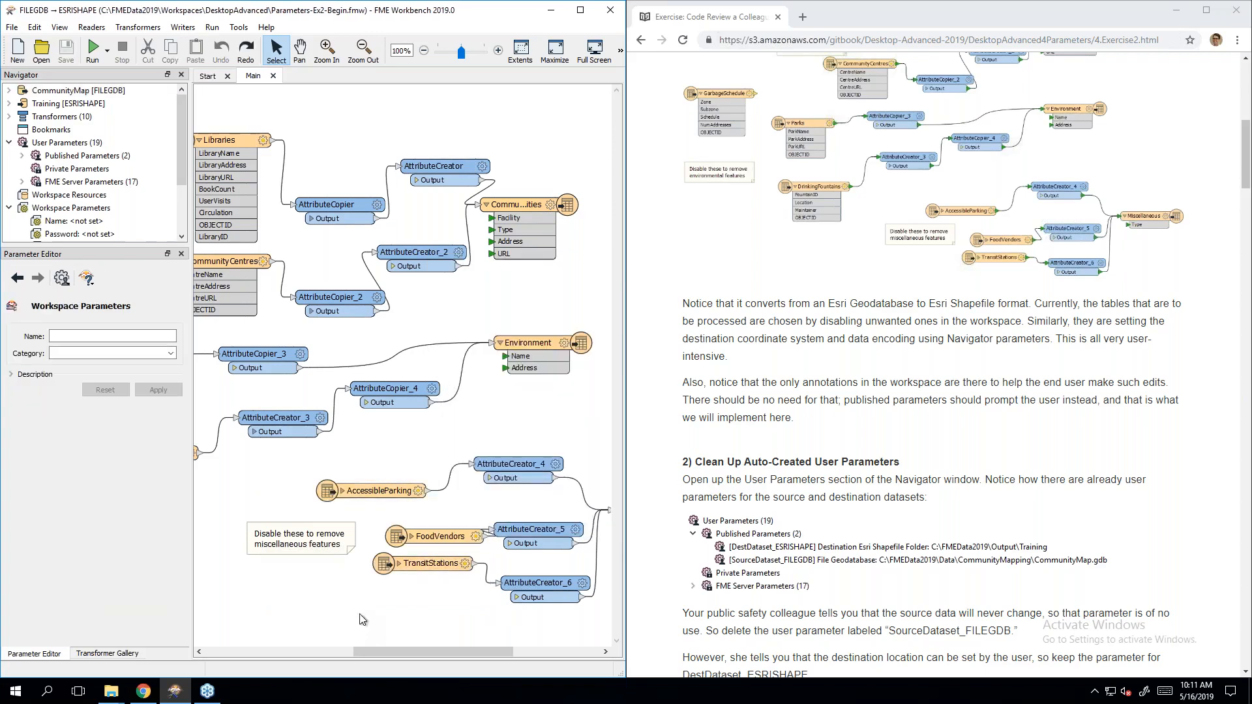
left_click_drag(385, 655, 338, 663)
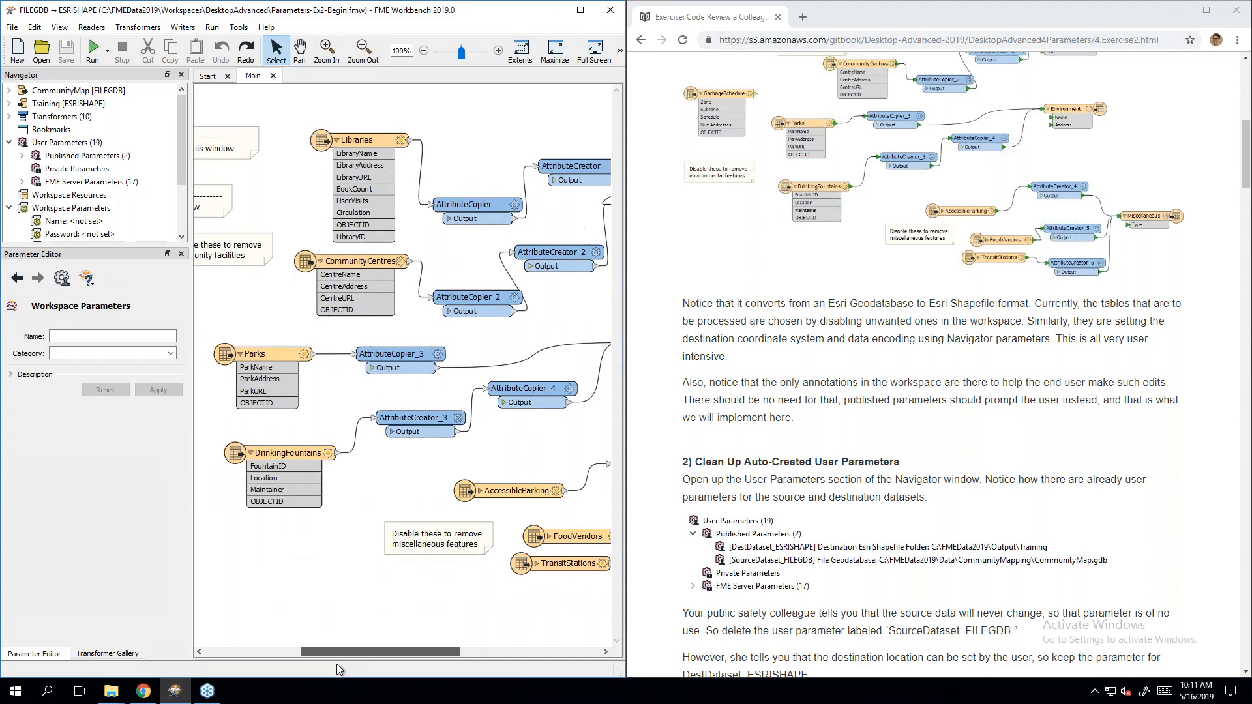
scroll(333, 662, "right", 4)
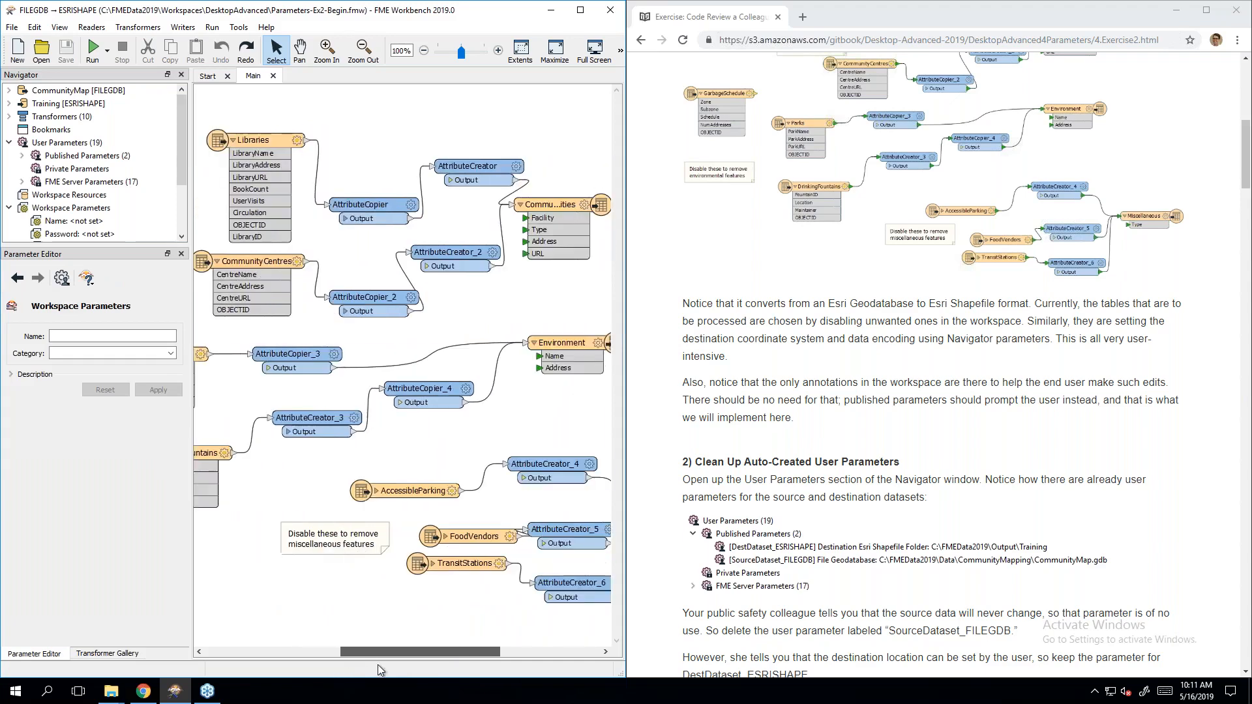
scroll(328, 661, "left", 9)
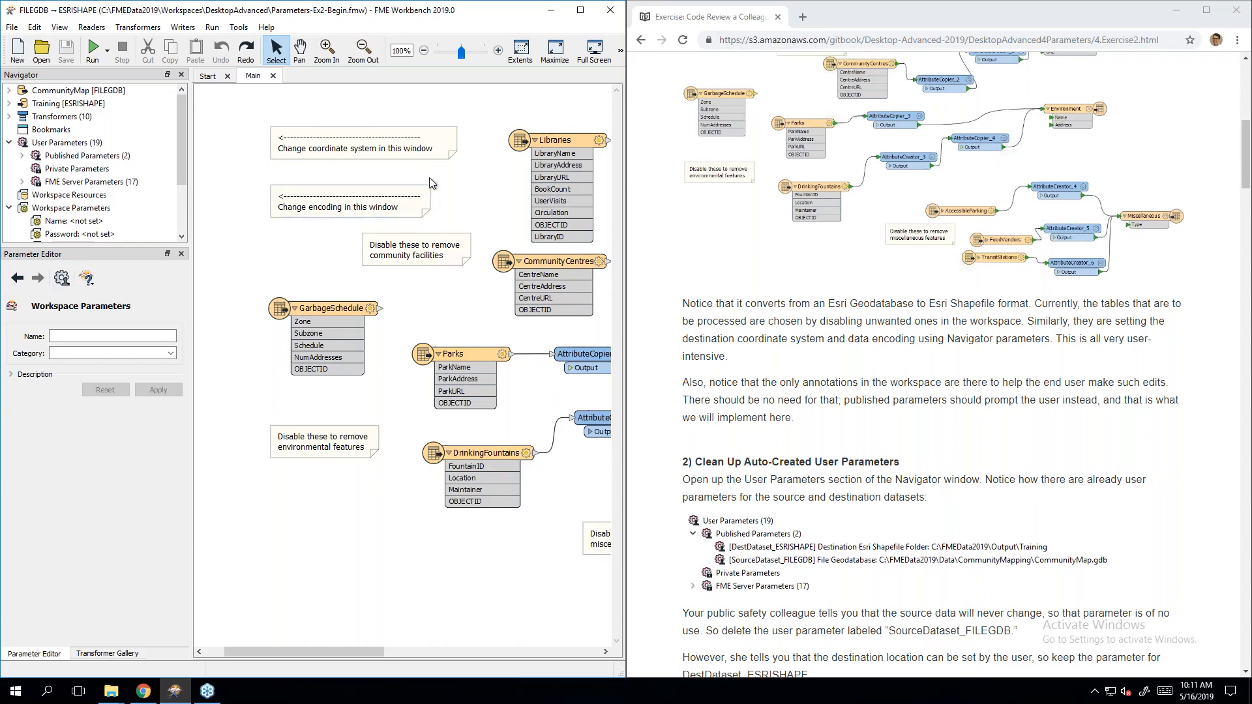
Step: Reveal the Shapefile destination folder and File Geodatabase source parameters under Published Parameters, widening the Navigator
left_click(1023, 425)
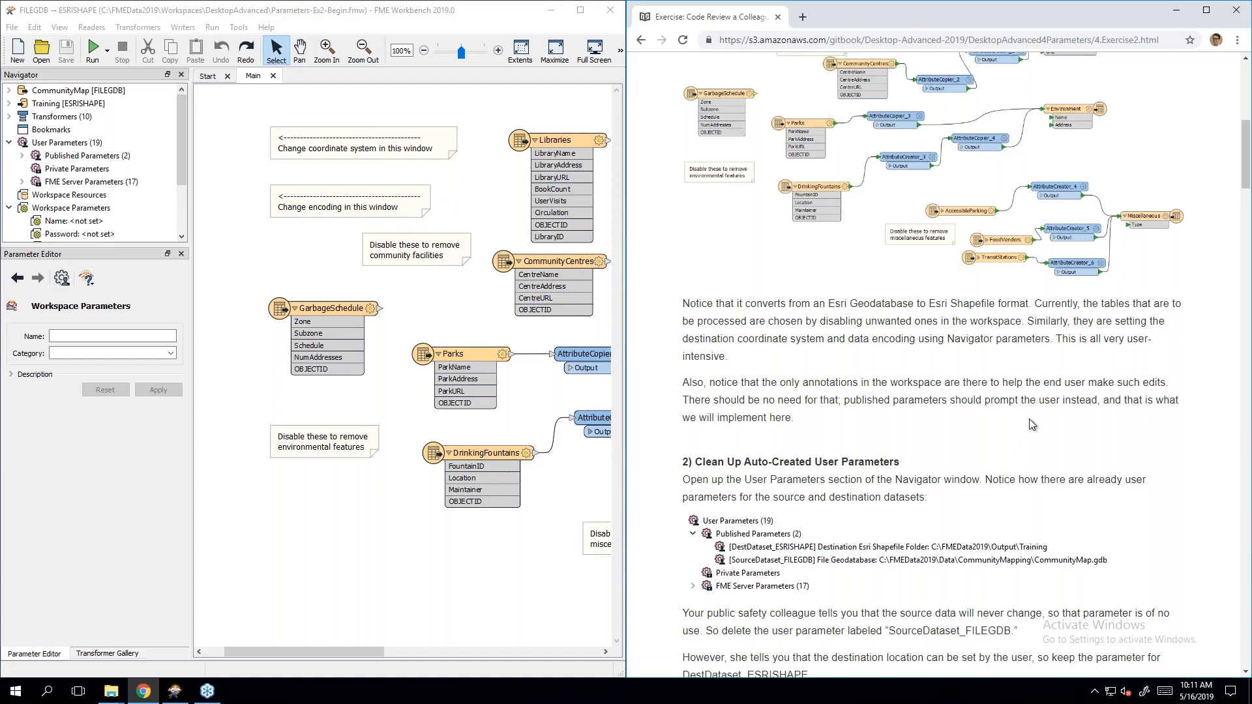
scroll(1032, 424, "down", 3)
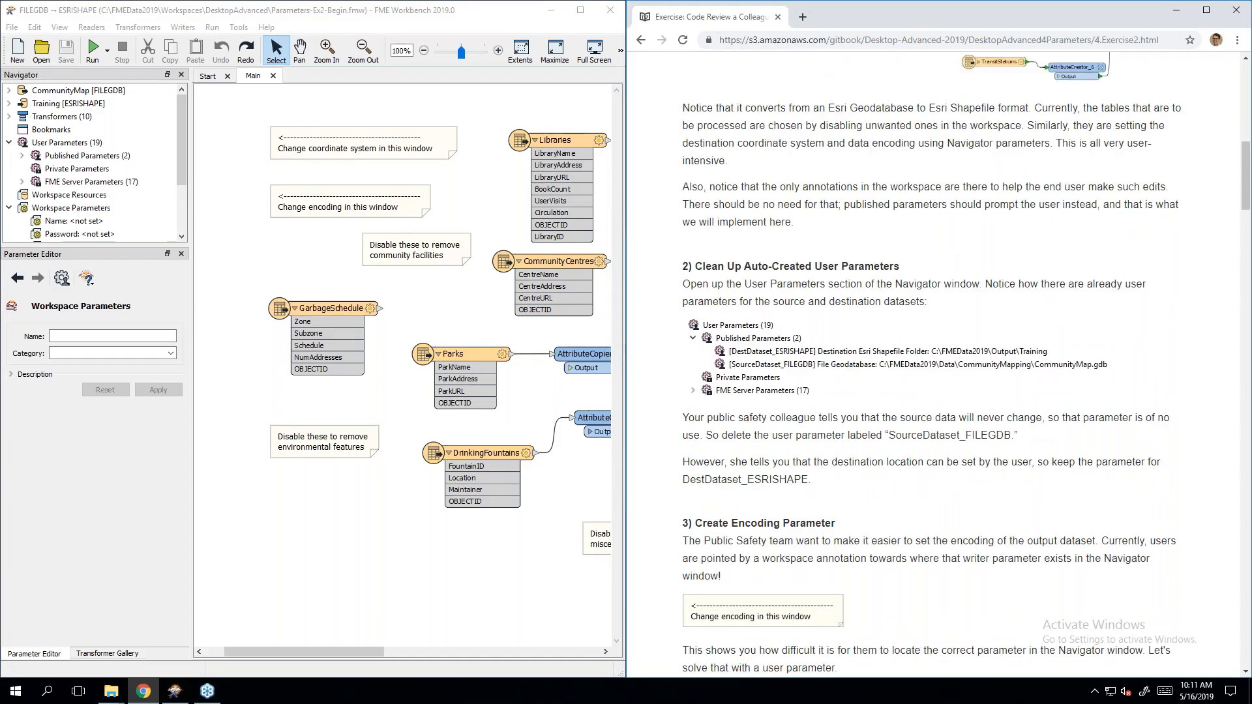
scroll(1033, 425, "down", 2)
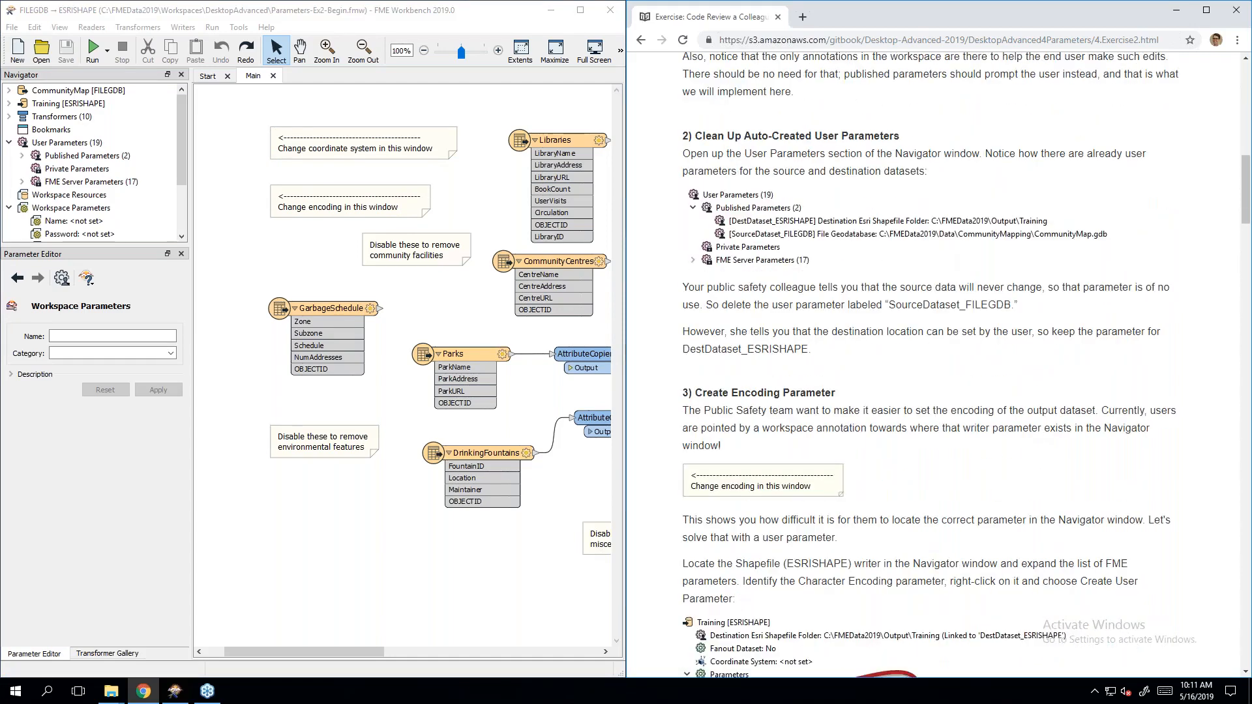
scroll(1032, 424, "down", 1)
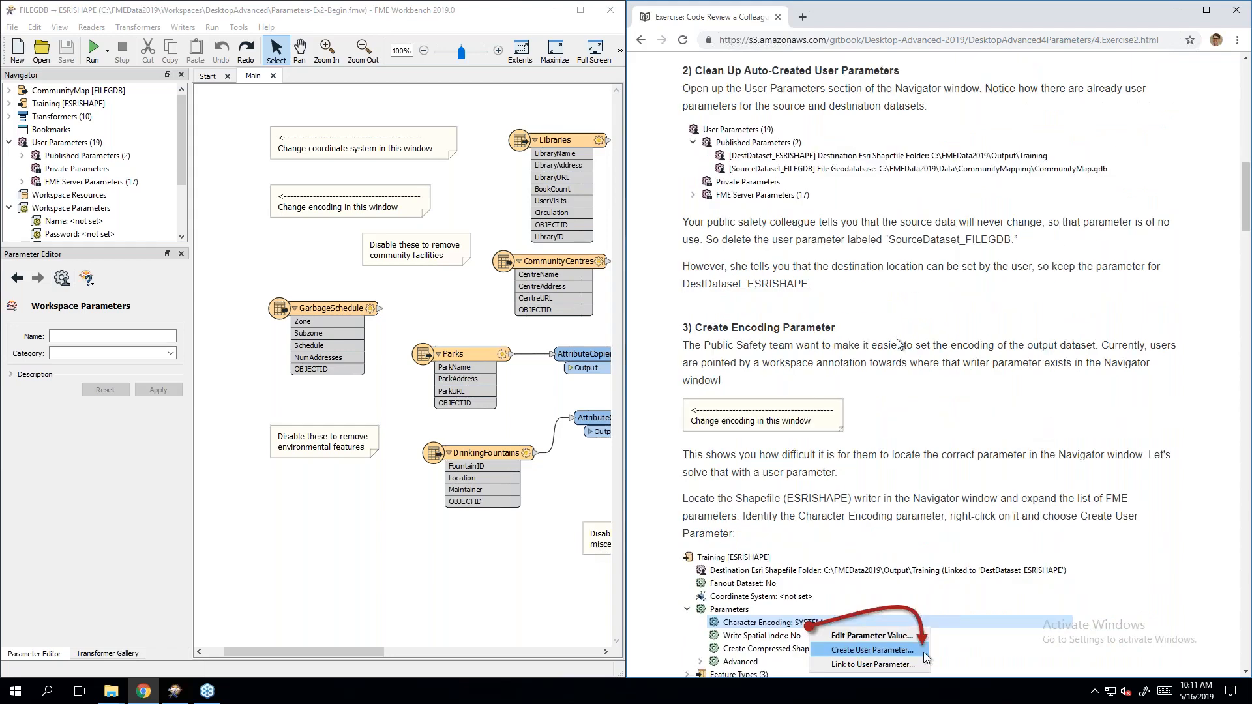
left_click(24, 157)
left_click_drag(190, 208, 308, 208)
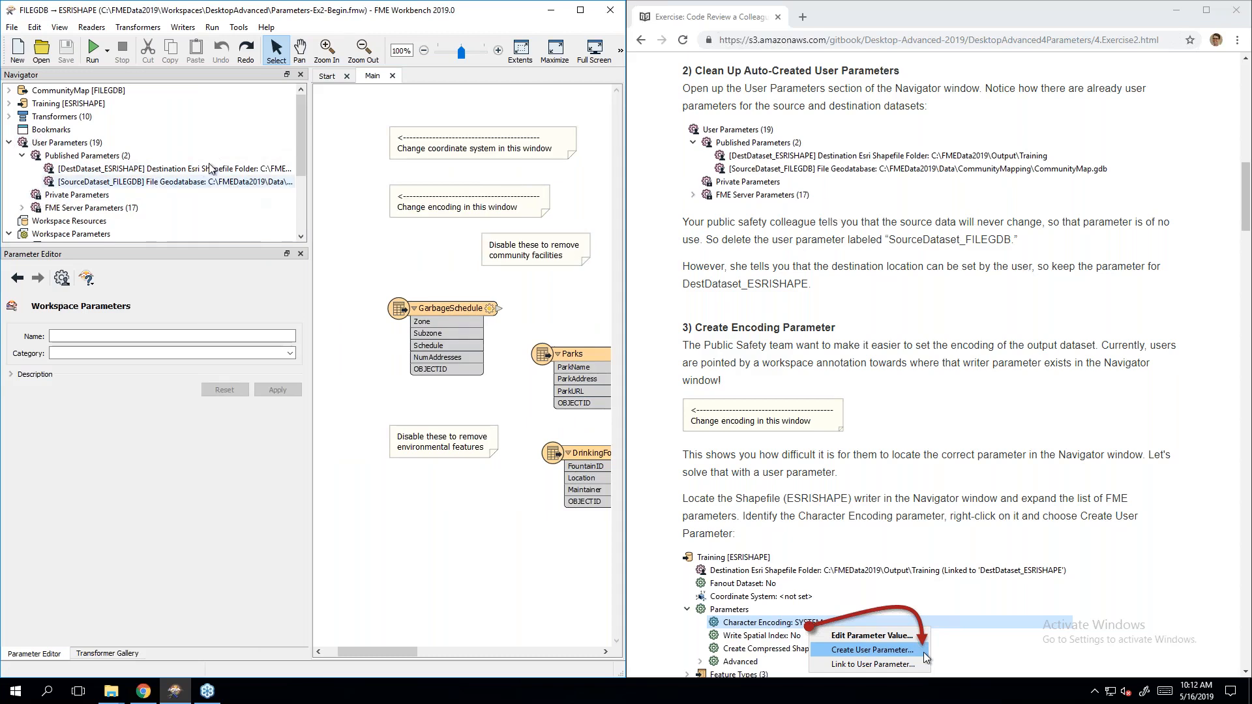
Step: Delete the SourceDataset_FILEGDB published parameter from the Navigator
left_click(190, 186)
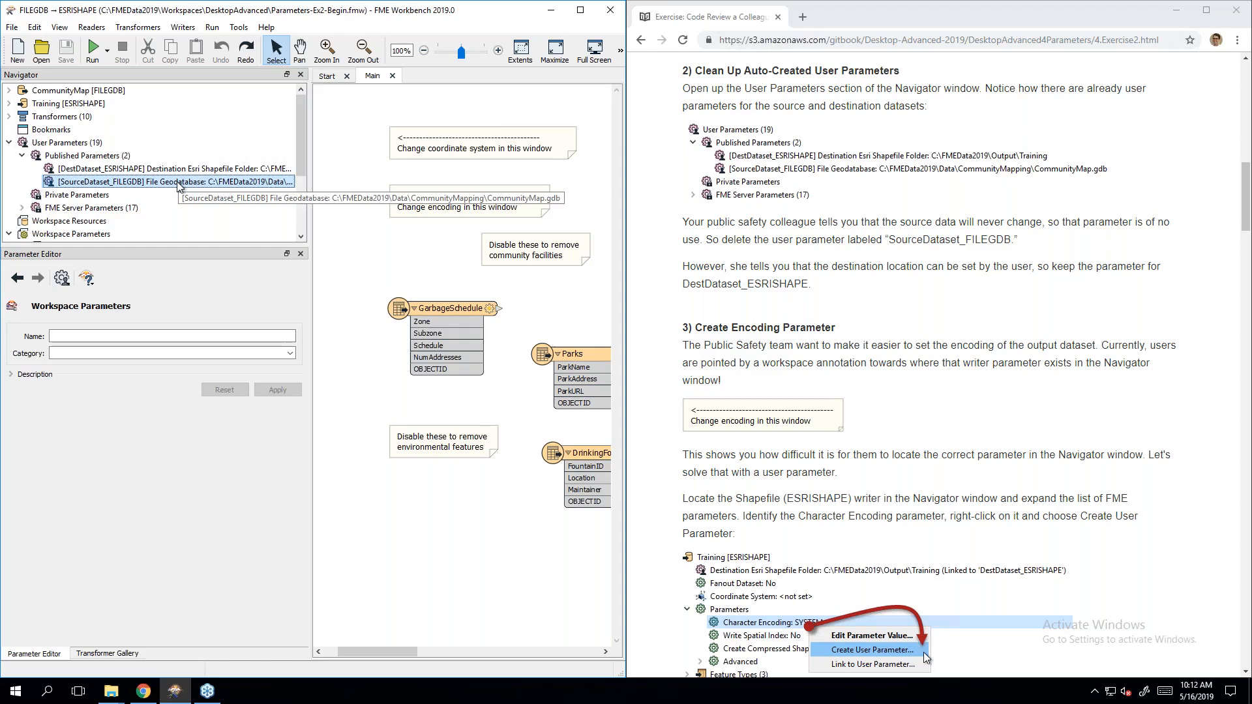
right_click(179, 186)
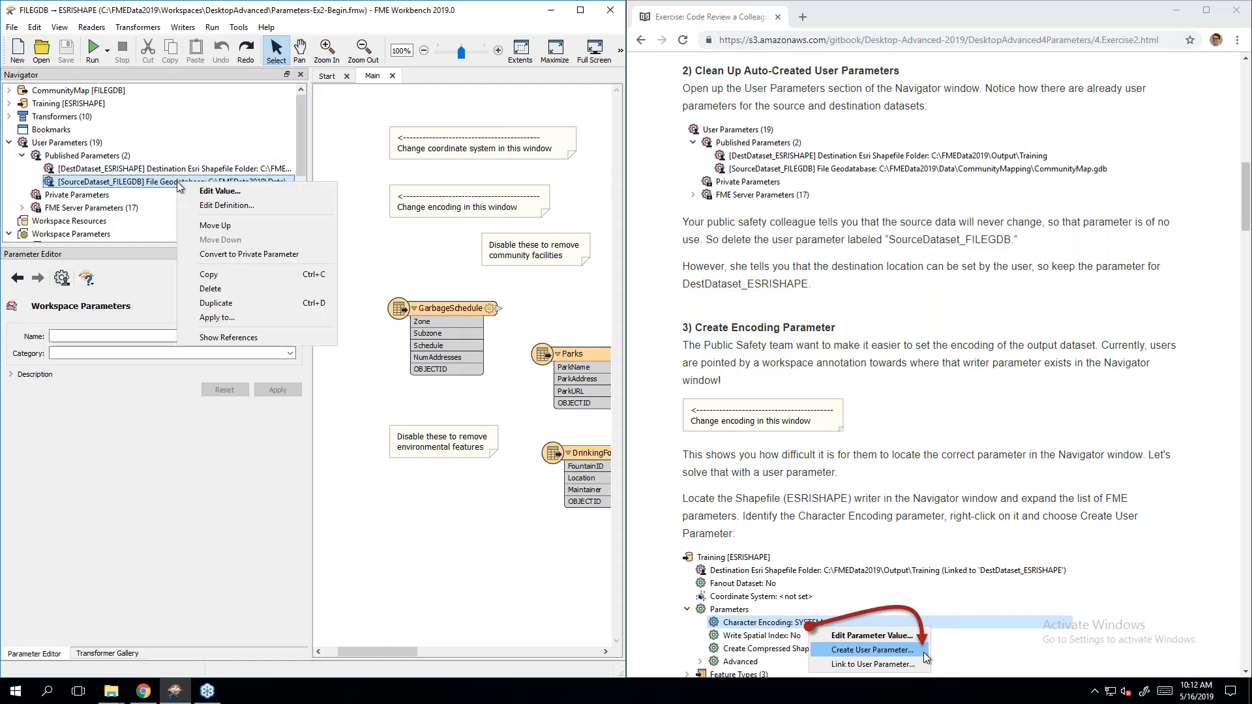
left_click(243, 291)
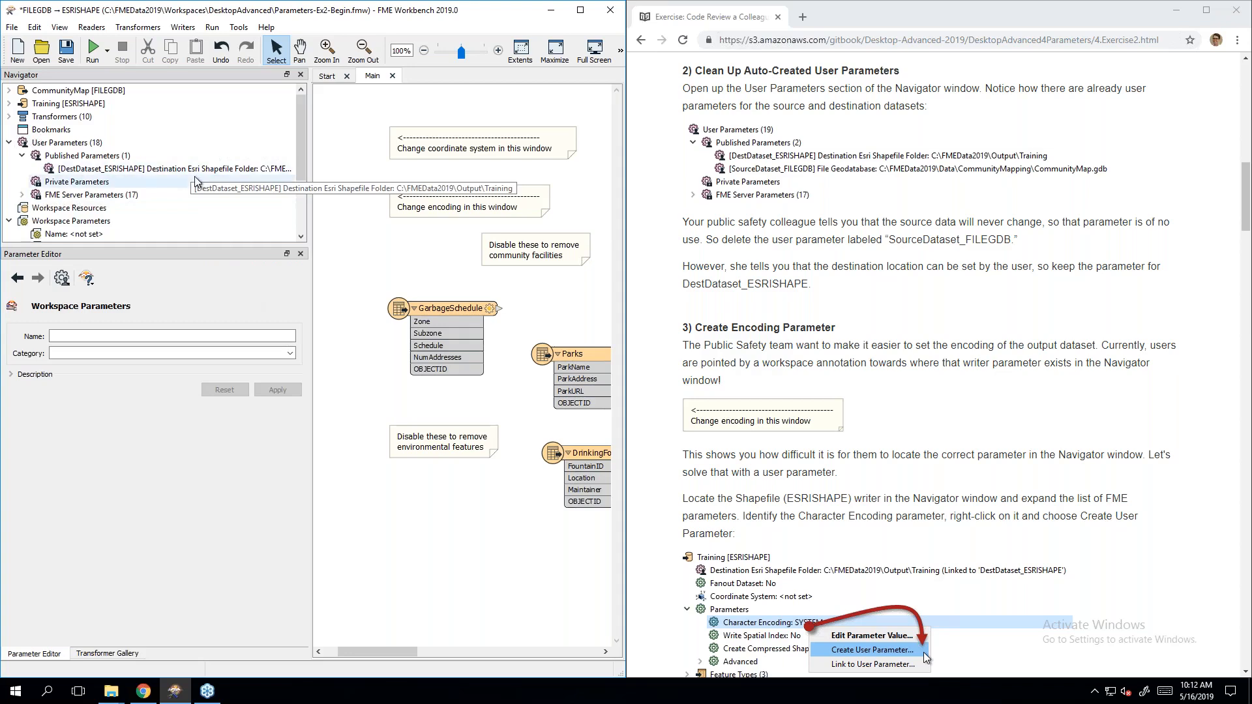
left_click(938, 362)
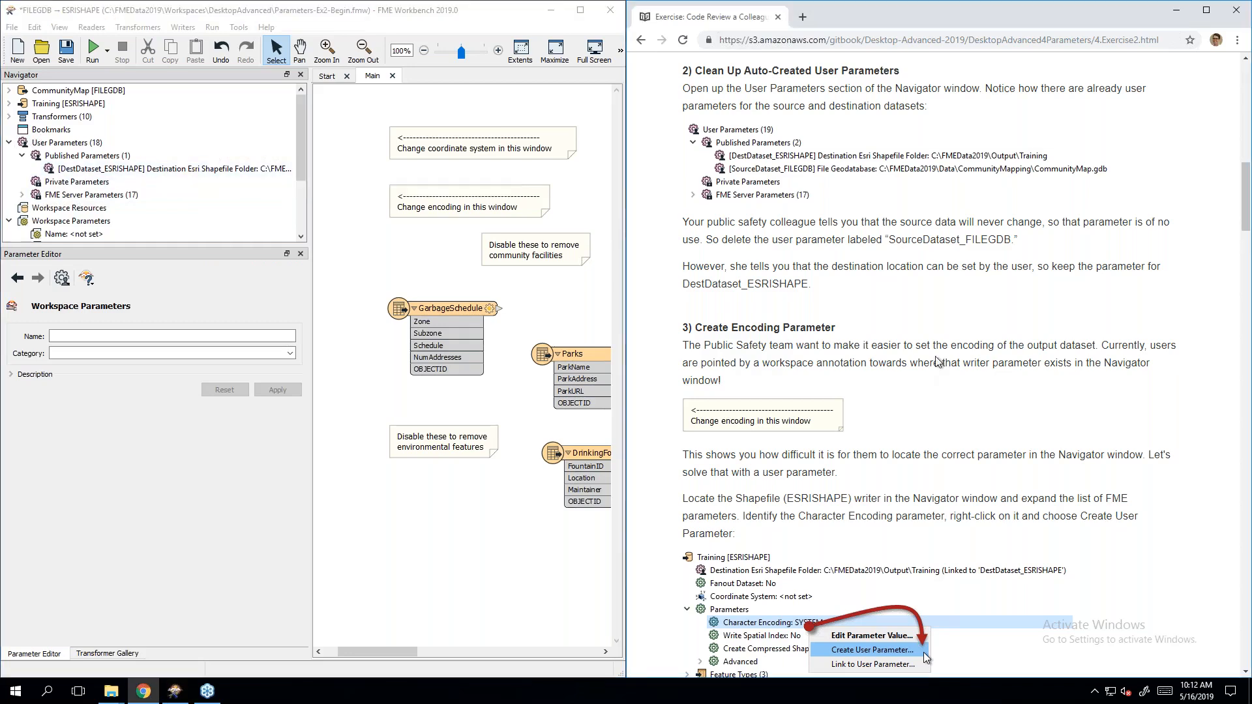
scroll(938, 362, "down", 4)
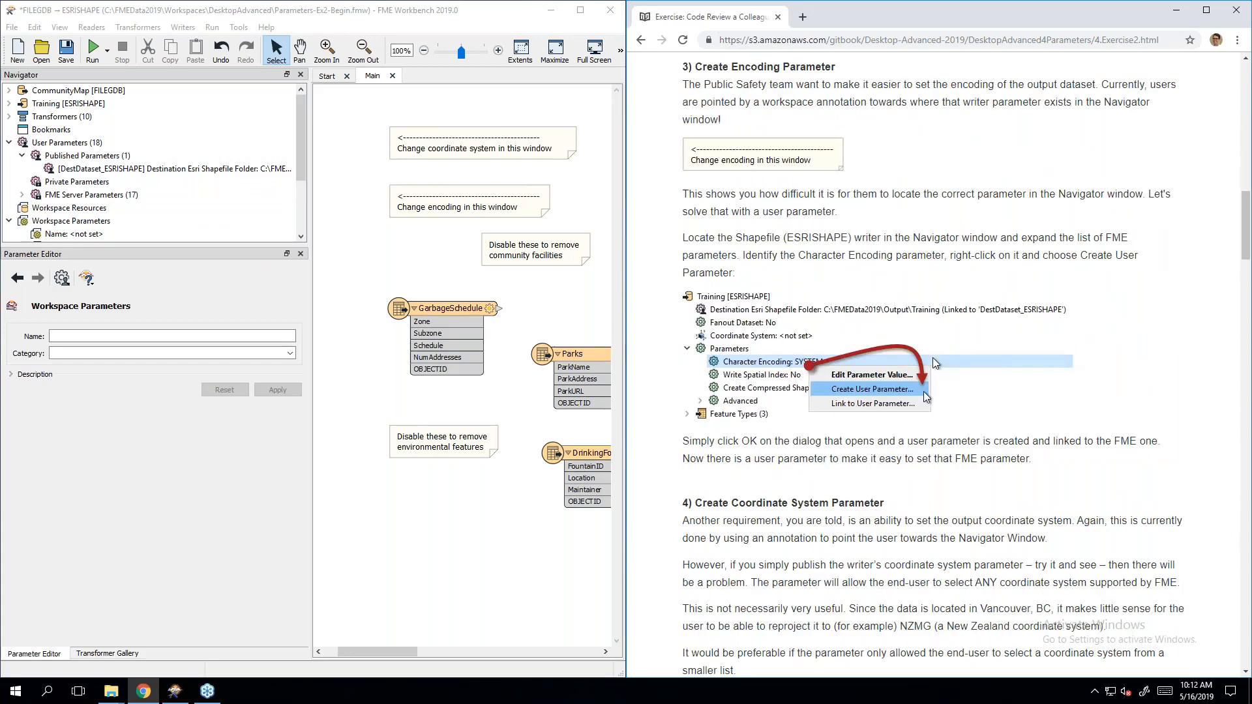
Step: Check the 'Change encoding in this window' annotation, then select the Training [ESRISHAPE] writer
left_click(421, 204)
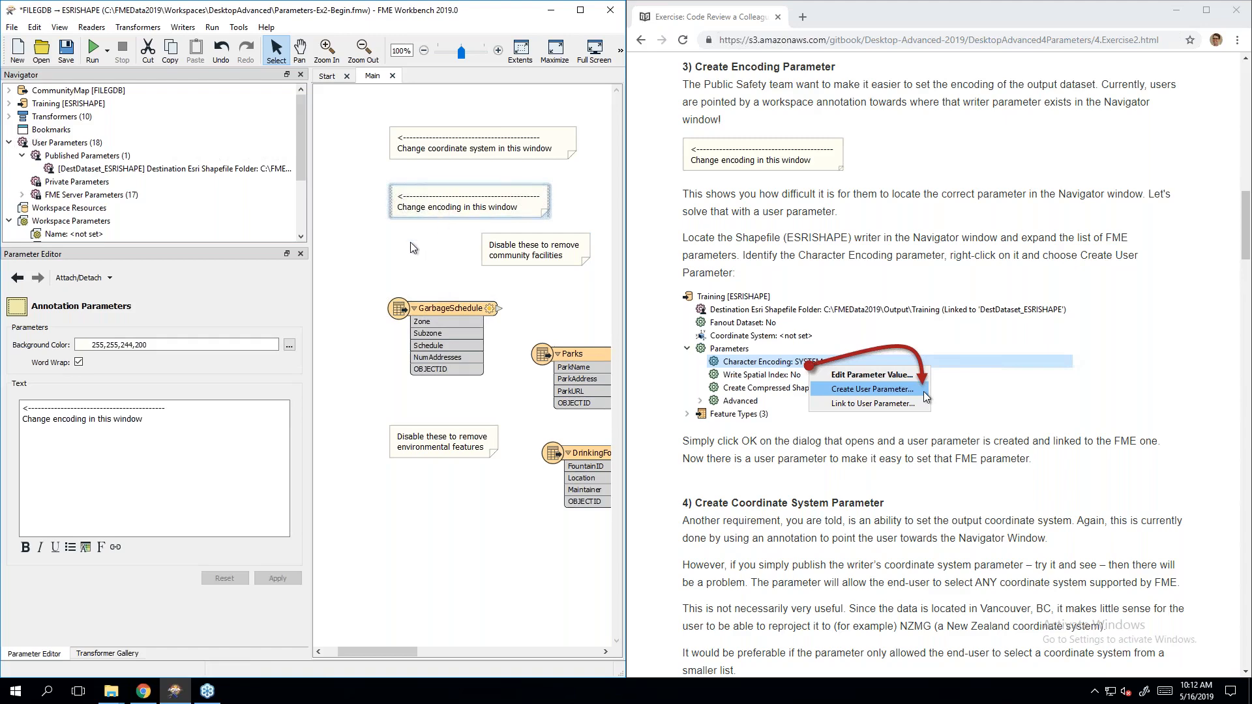
left_click(435, 263)
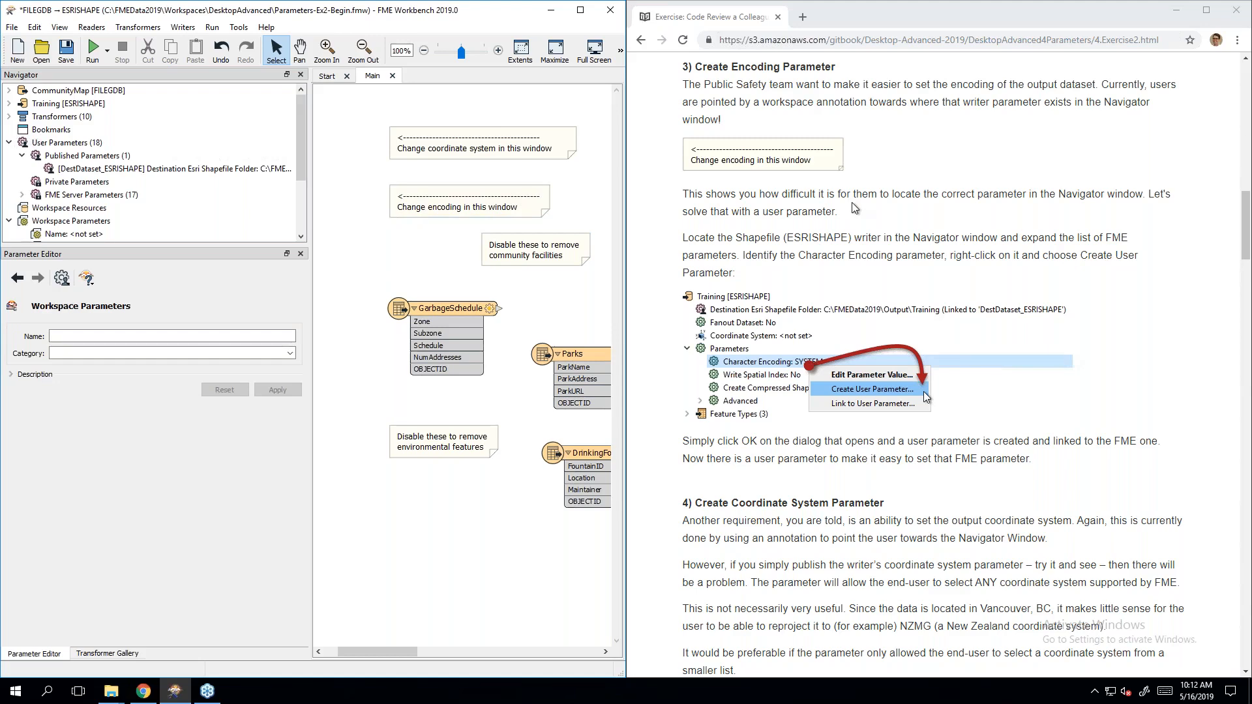
scroll(855, 208, "down", 1)
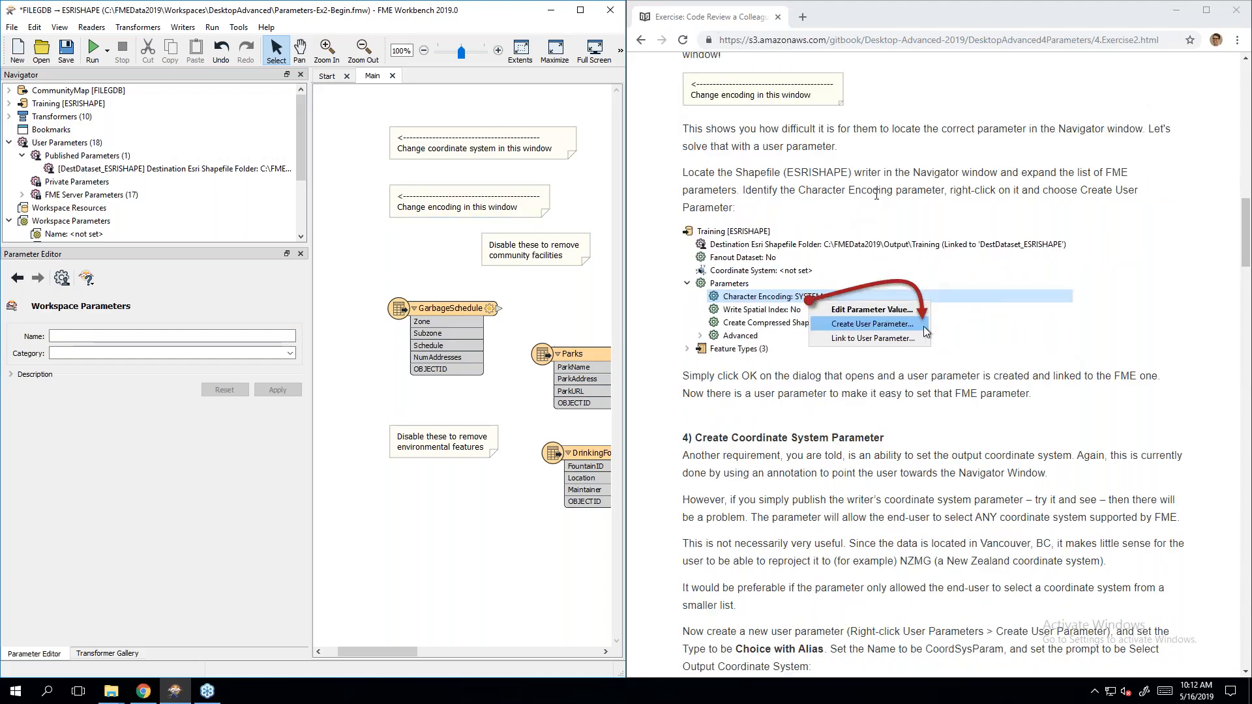
left_click(87, 107)
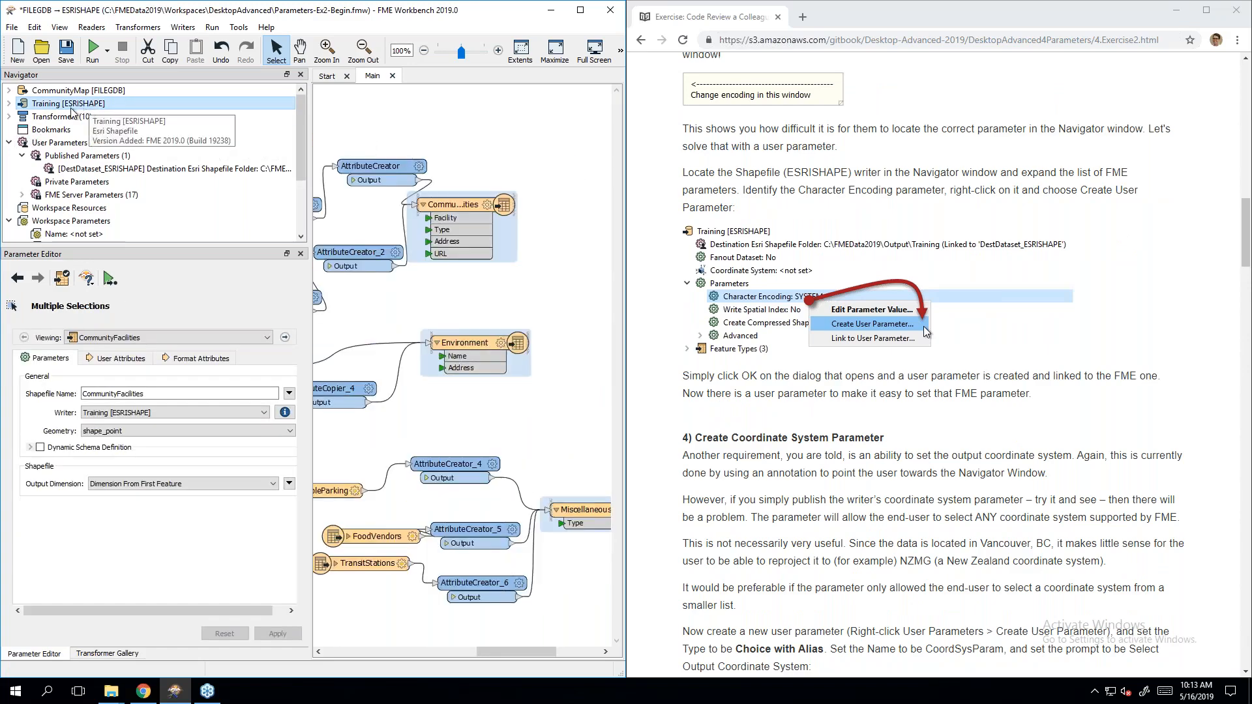
Step: Publish the Training writer's Character Encoding as user parameter ENCODING_ESRISHAPE, default SYSTEM
left_click(9, 104)
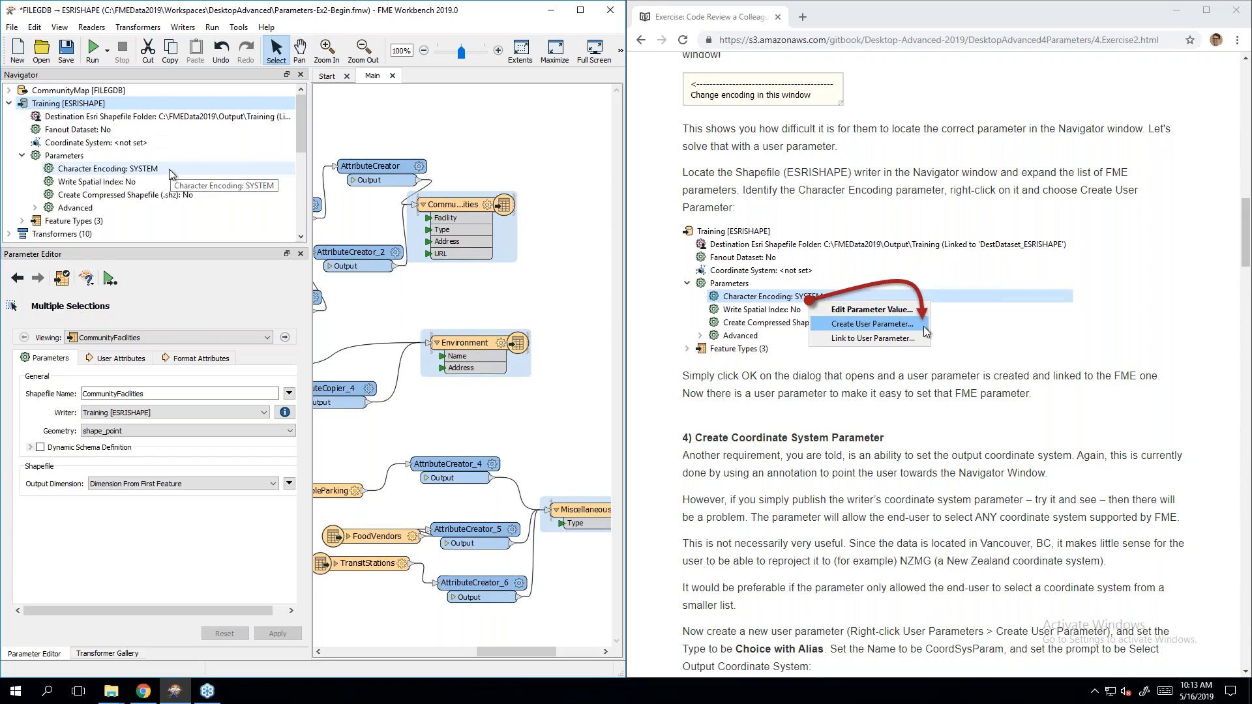
right_click(142, 171)
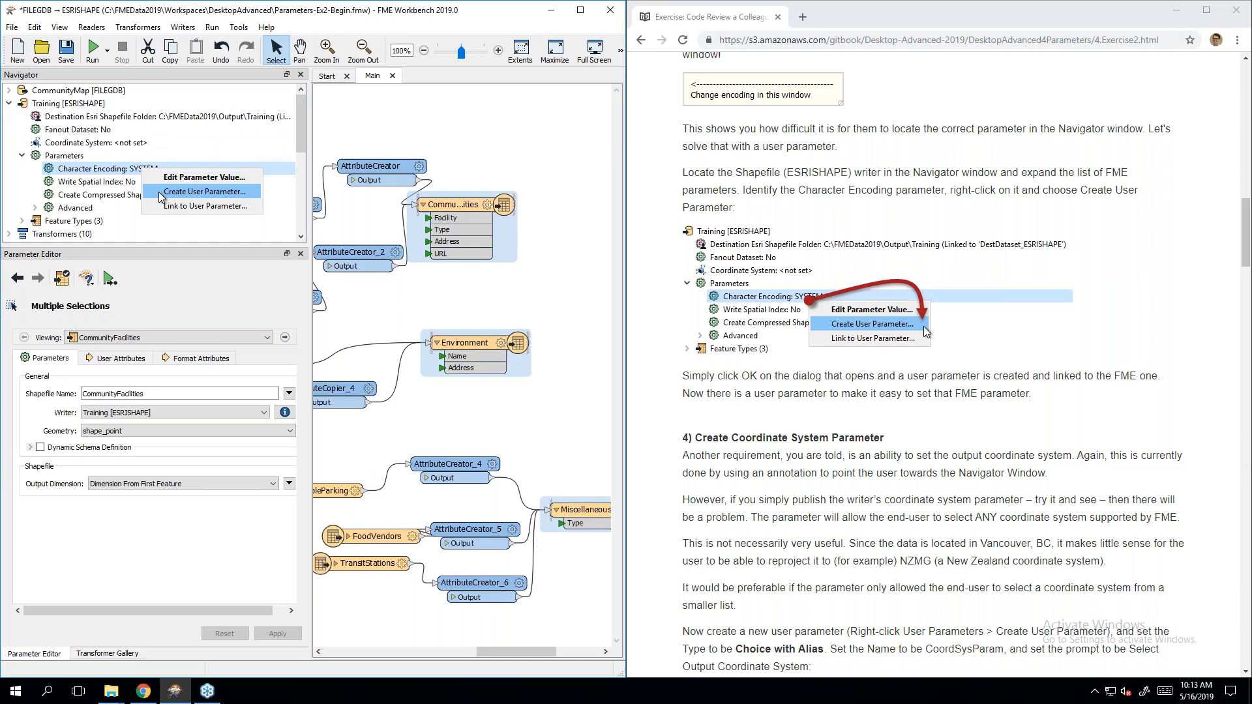
left_click(161, 194)
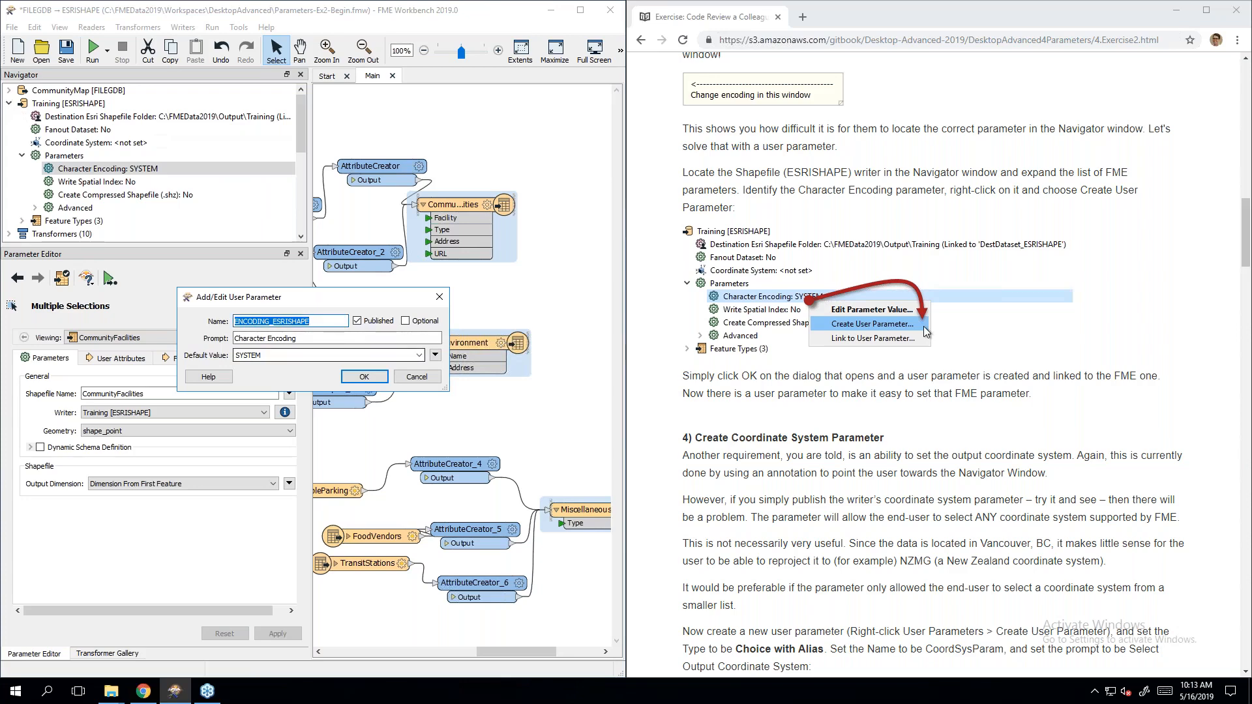
left_click(368, 382)
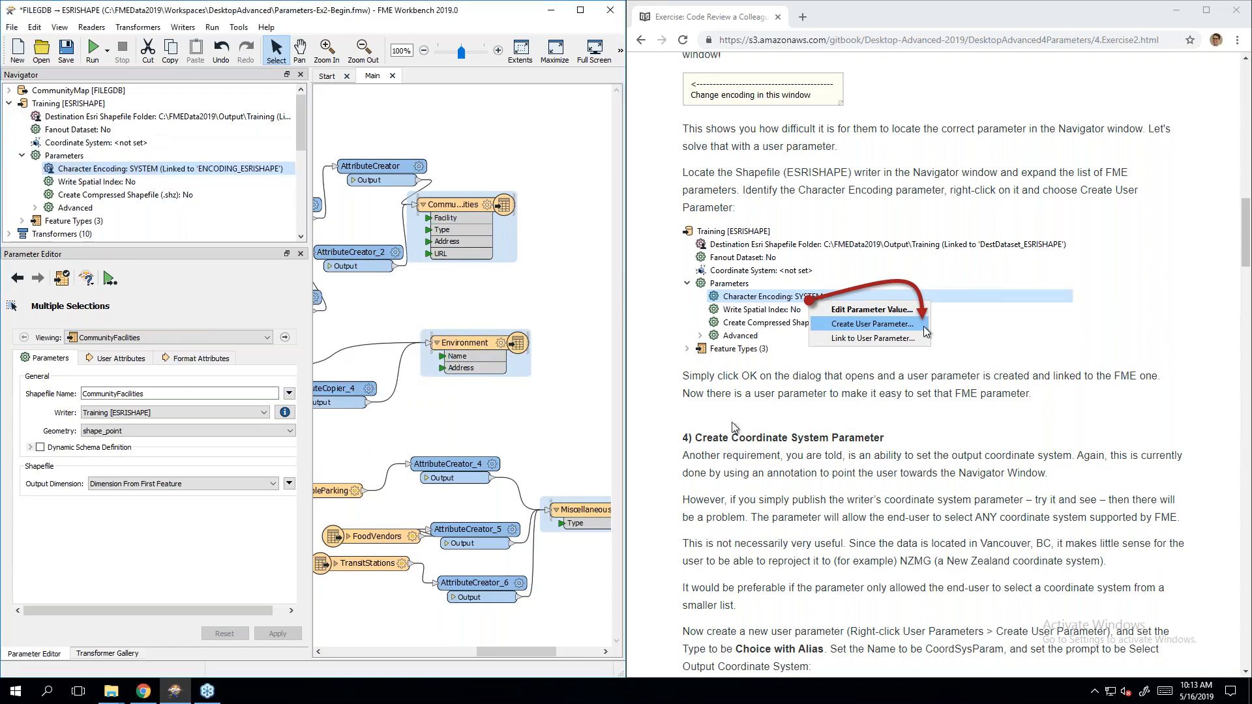
scroll(924, 326, "down", 5)
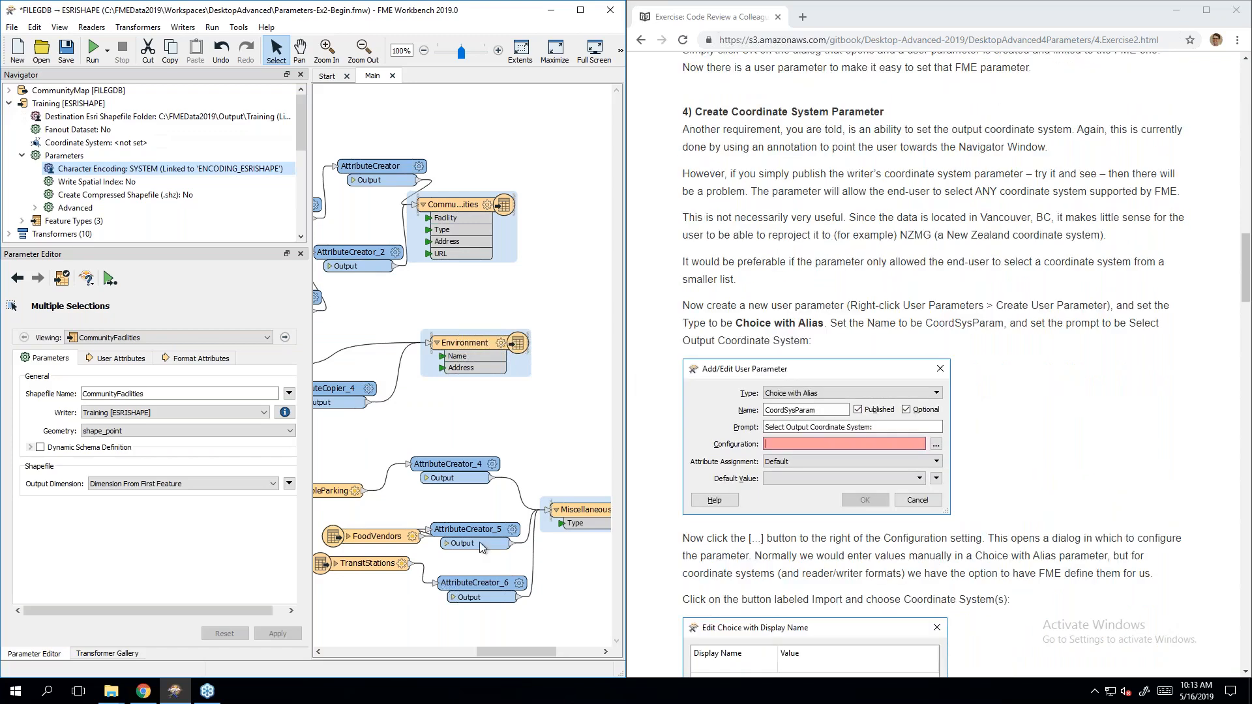
Step: Delete the 'Change encoding in this window' annotation from the canvas
left_click_drag(514, 652, 391, 645)
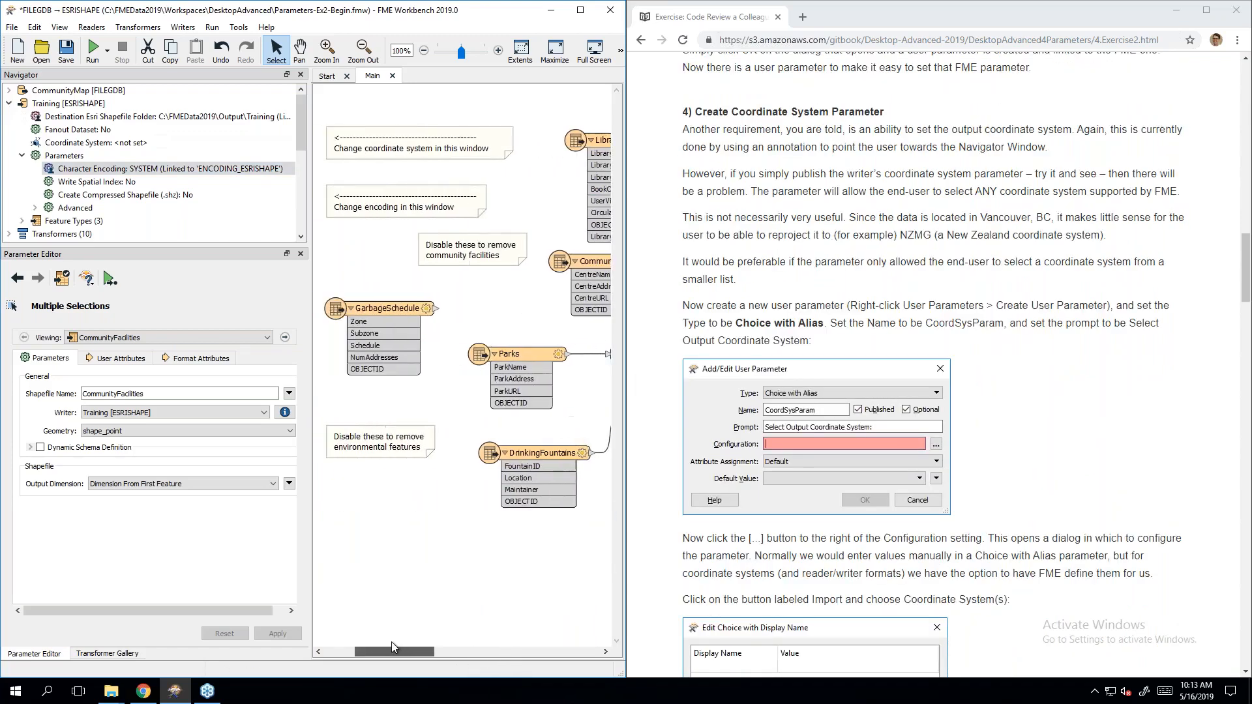
left_click(409, 203)
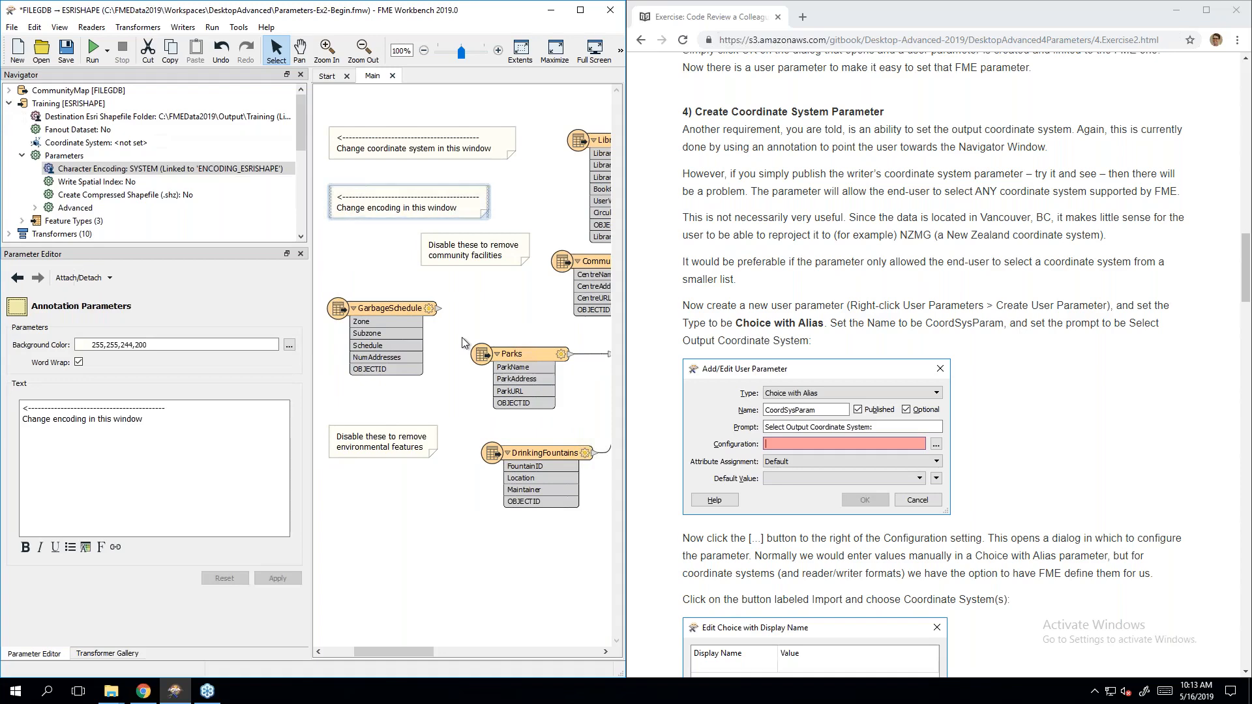
key("Delete")
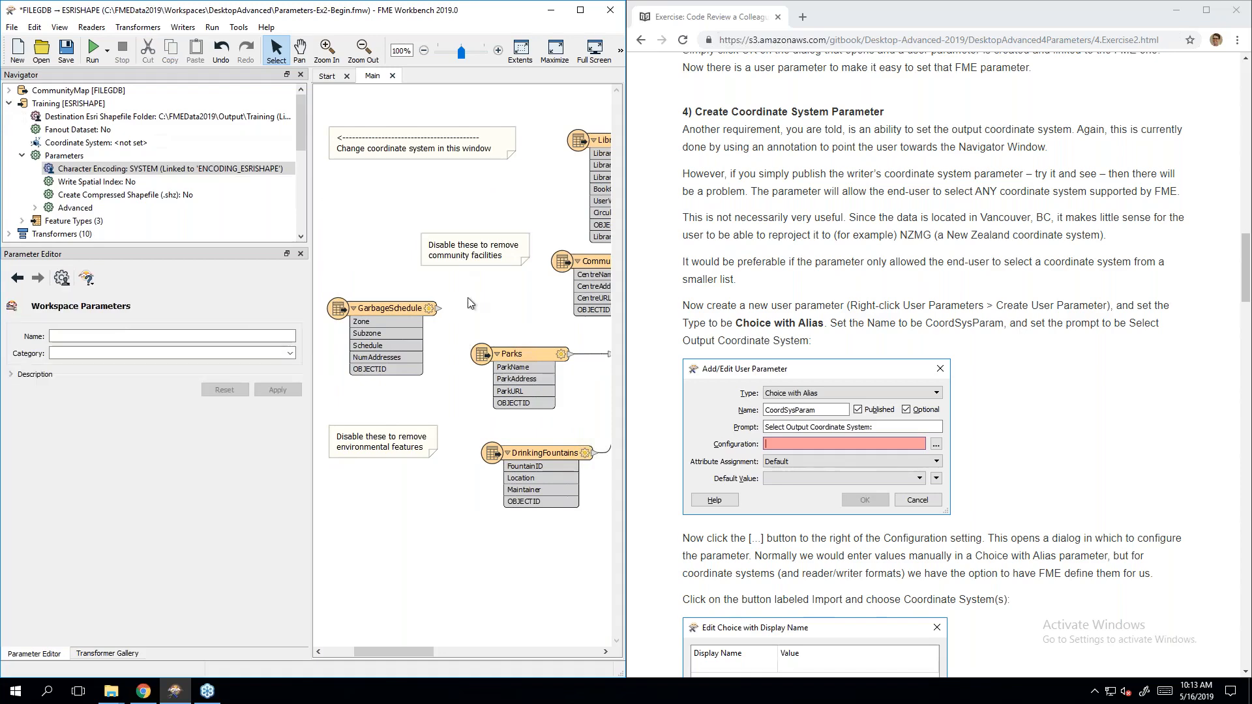
left_click(400, 147)
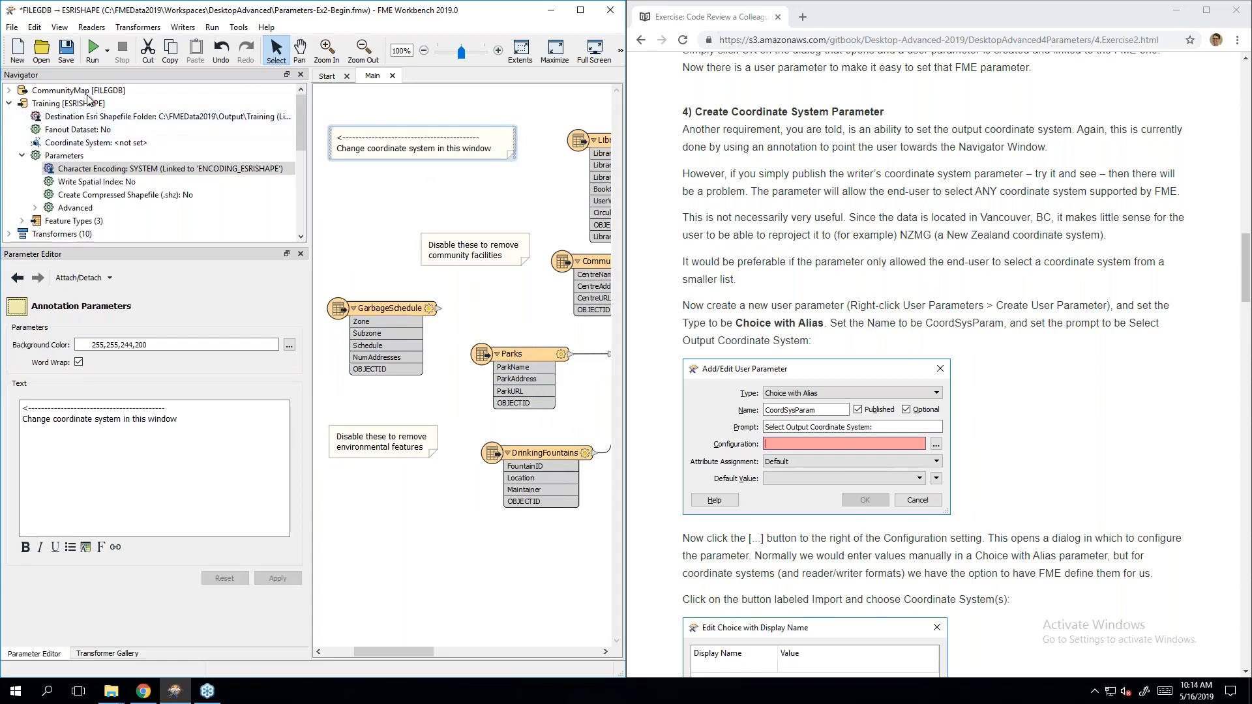
Step: Inspect the Training writer's Coordinate System parameter options without changing them
left_click(10, 104)
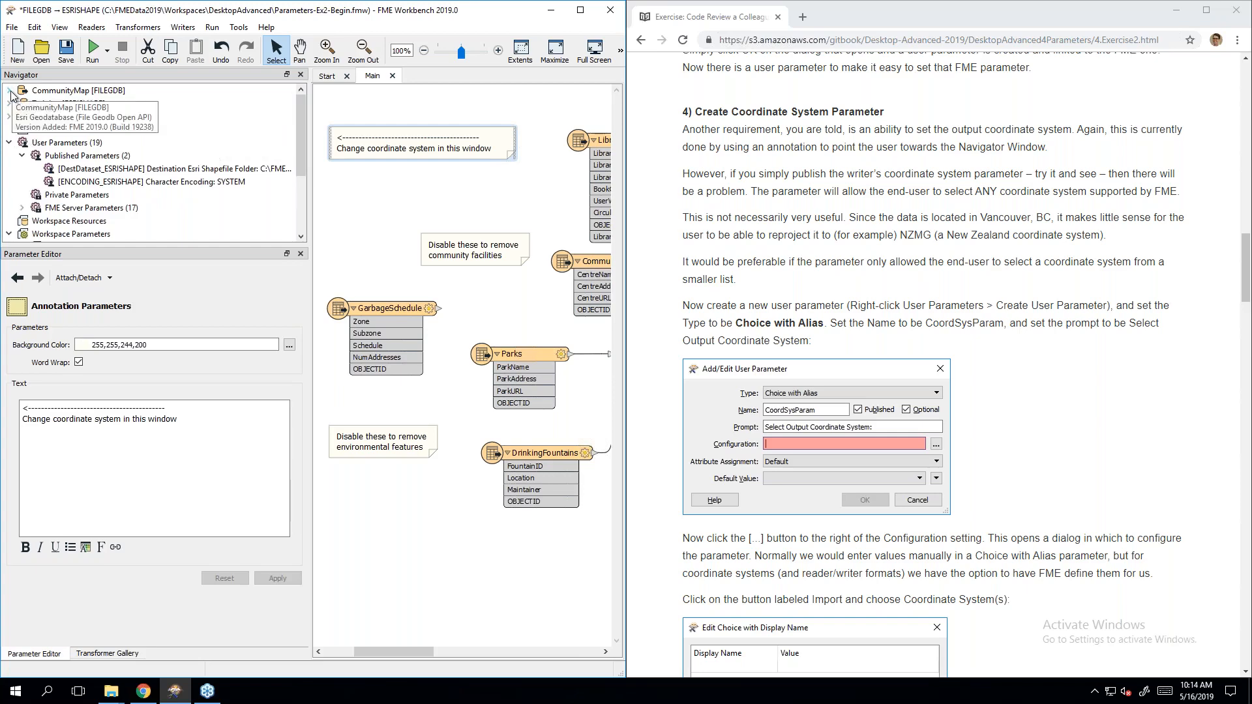
left_click(10, 103)
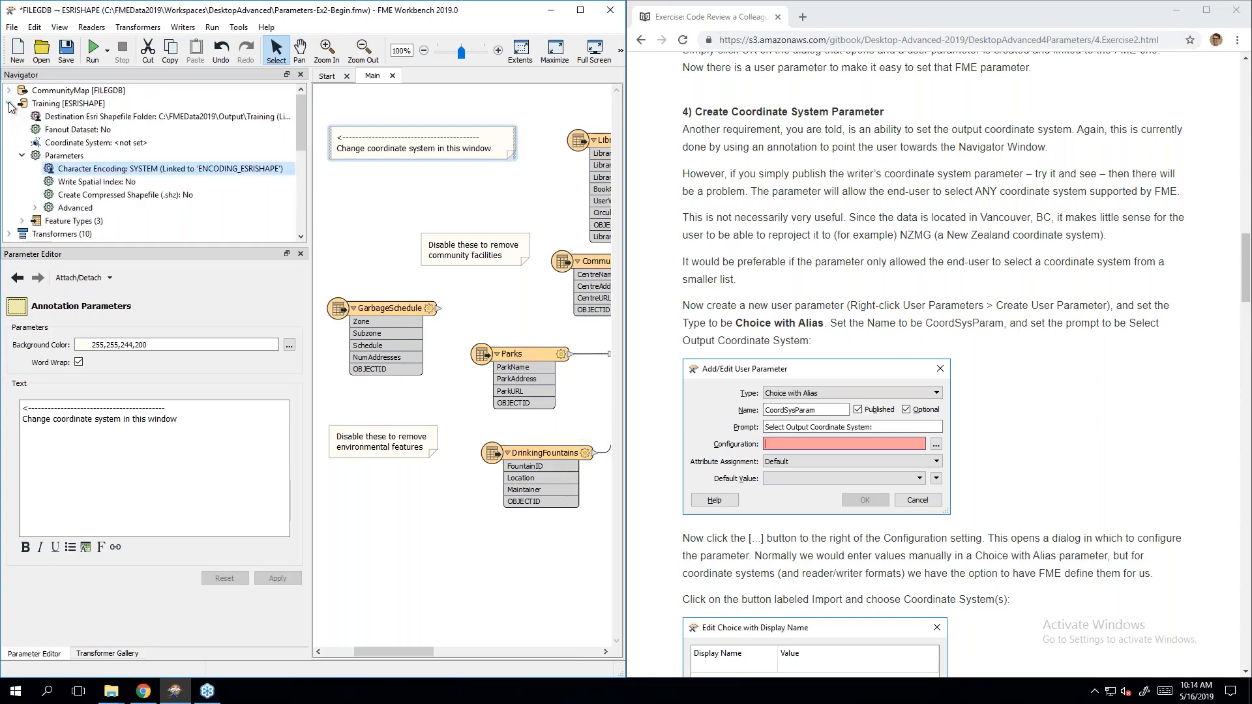
left_click(87, 120)
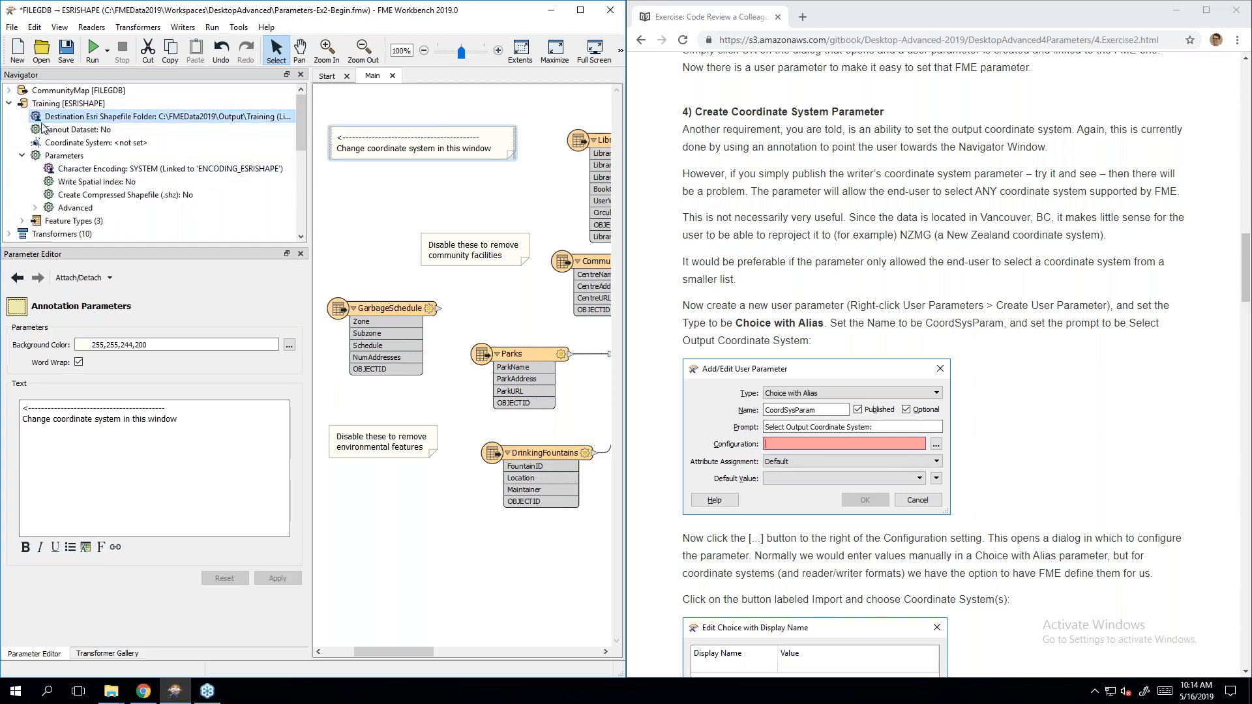
left_click(87, 146)
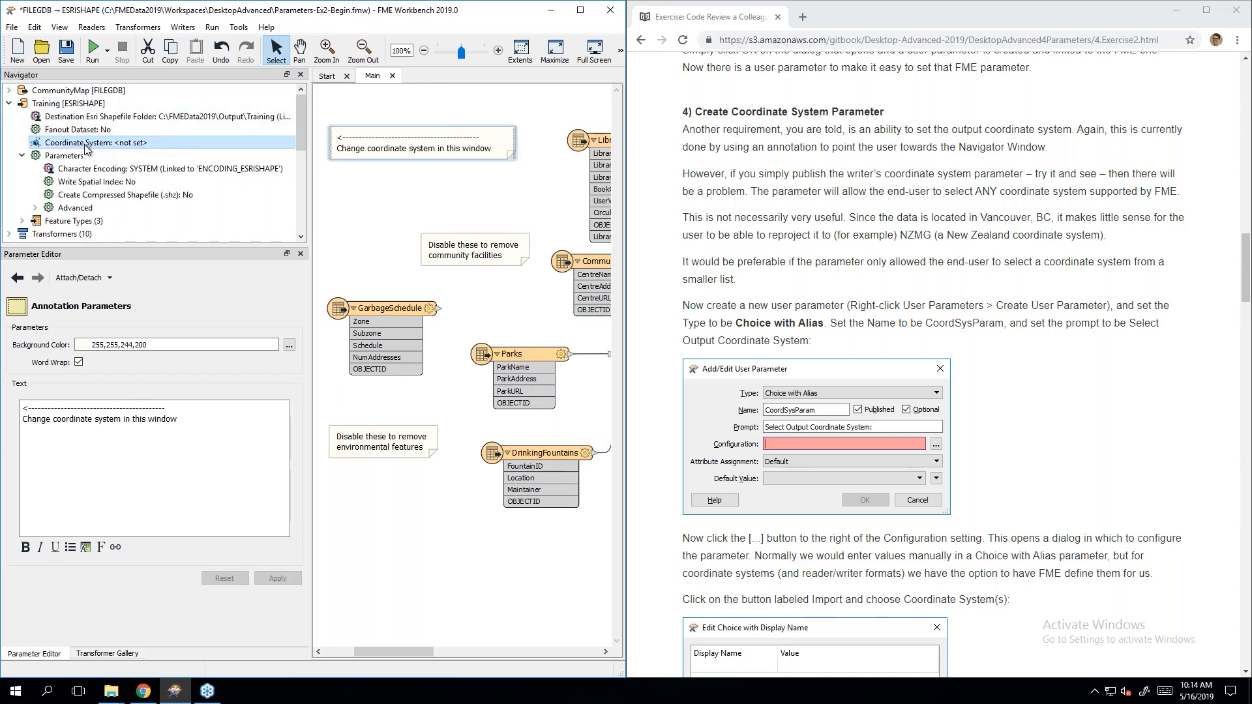
right_click(86, 146)
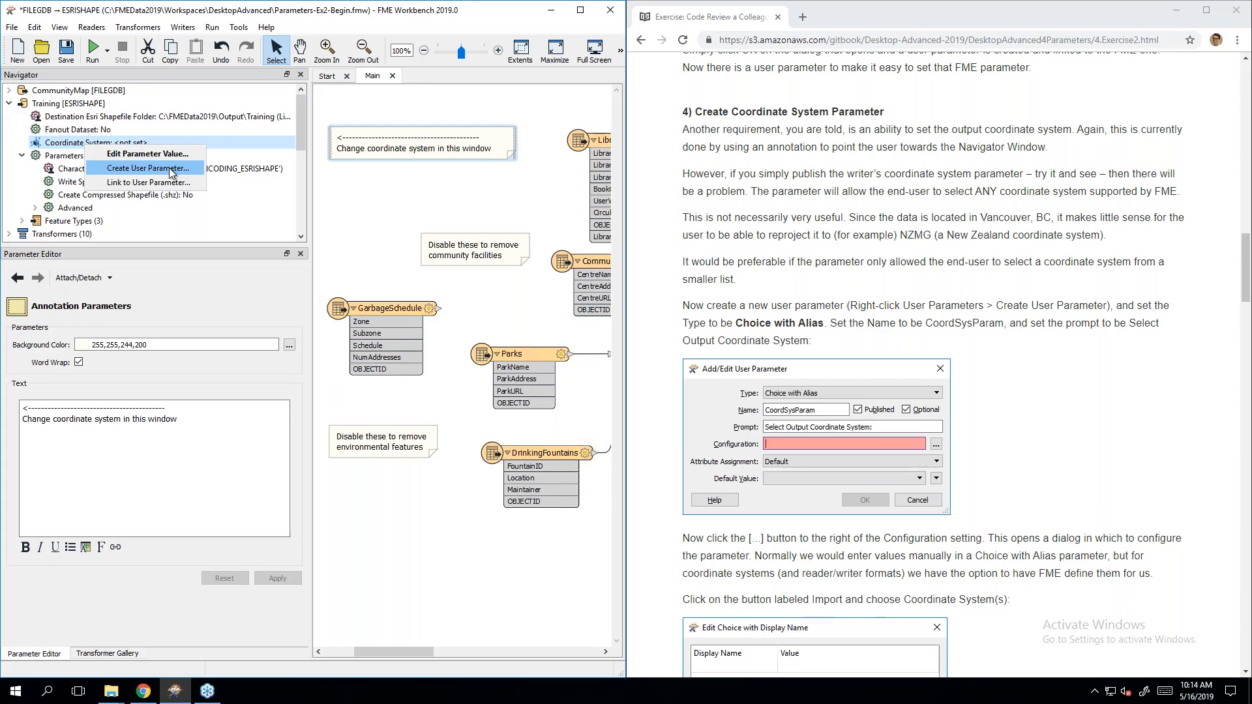
left_click(307, 138)
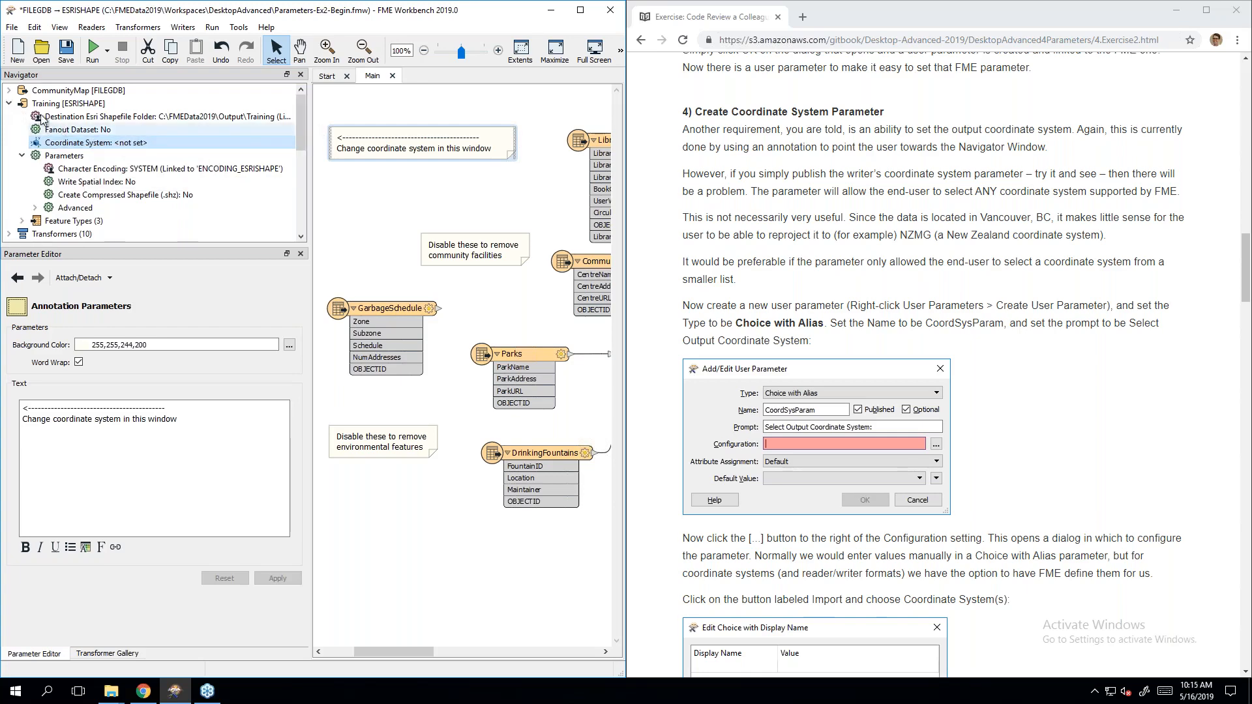
left_click(10, 104)
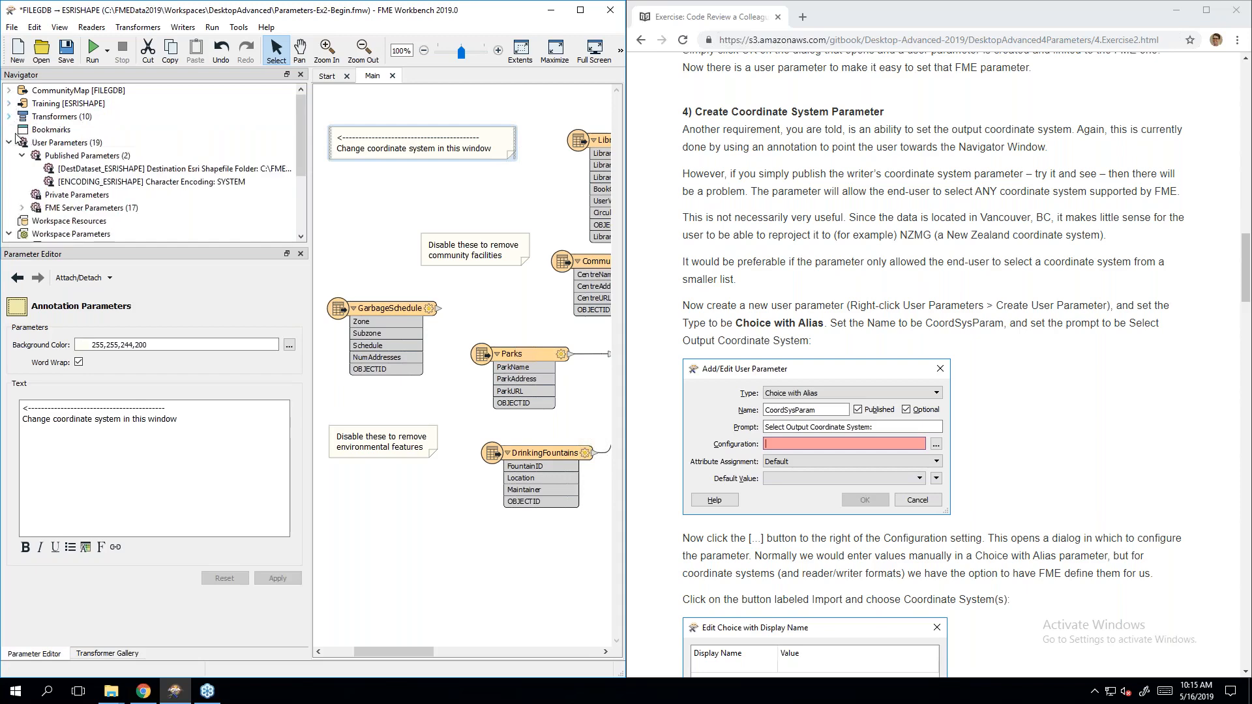
right_click(73, 146)
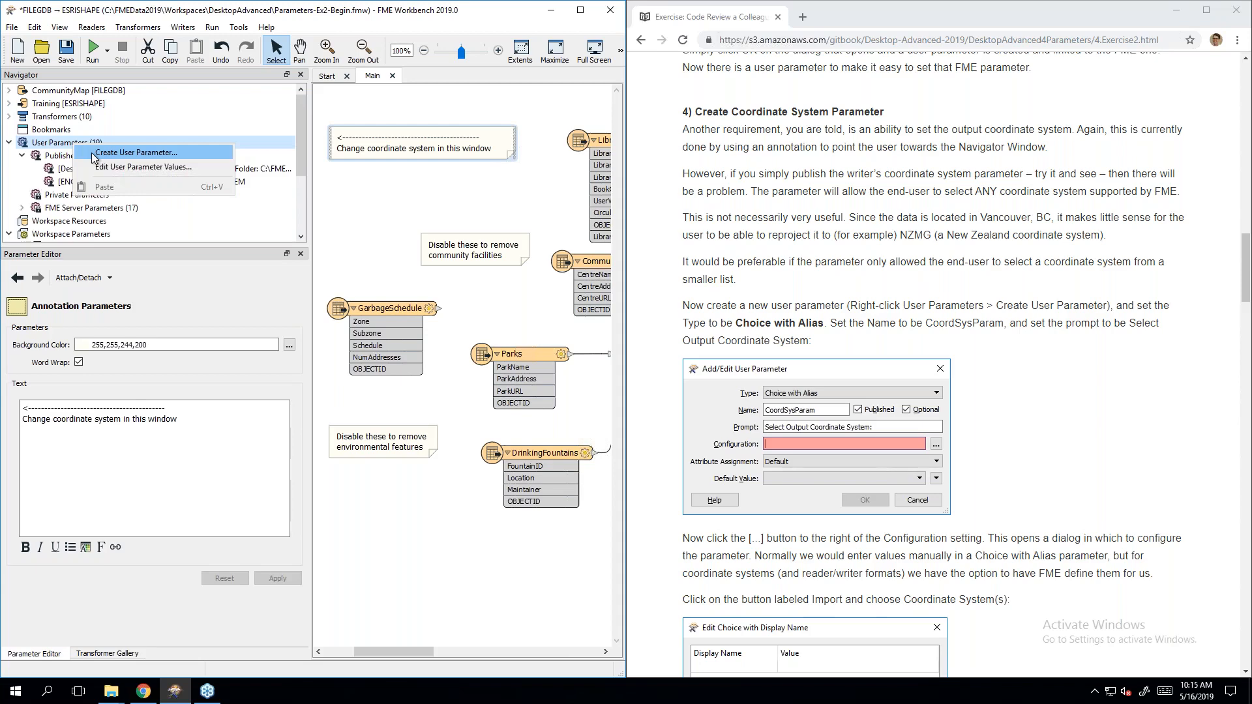
Step: Start a new user parameter of type Choice with Alias
left_click(93, 156)
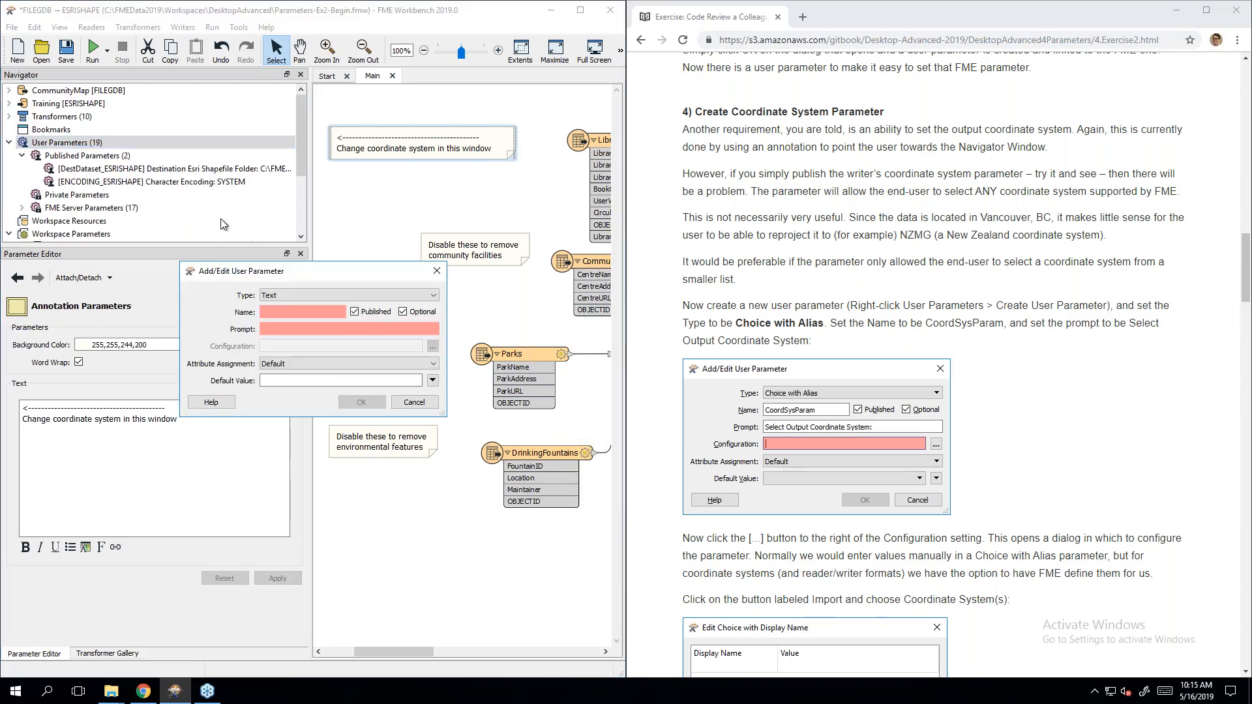
left_click(287, 294)
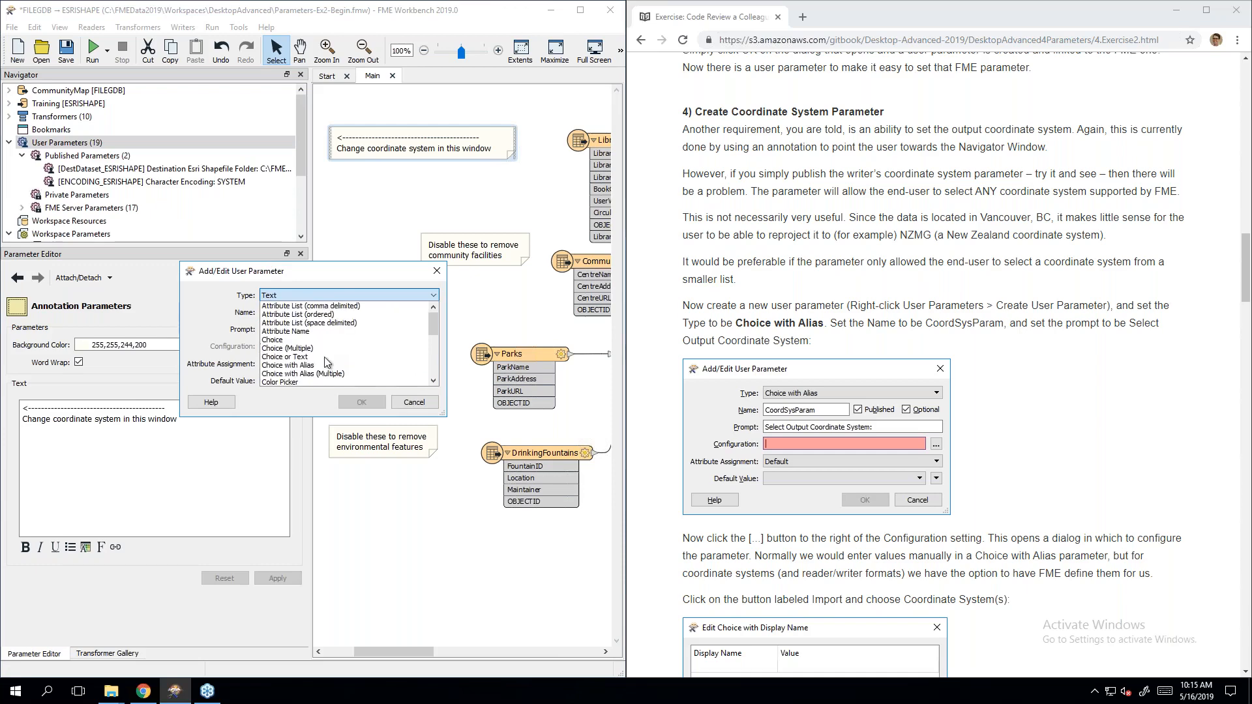
left_click(331, 374)
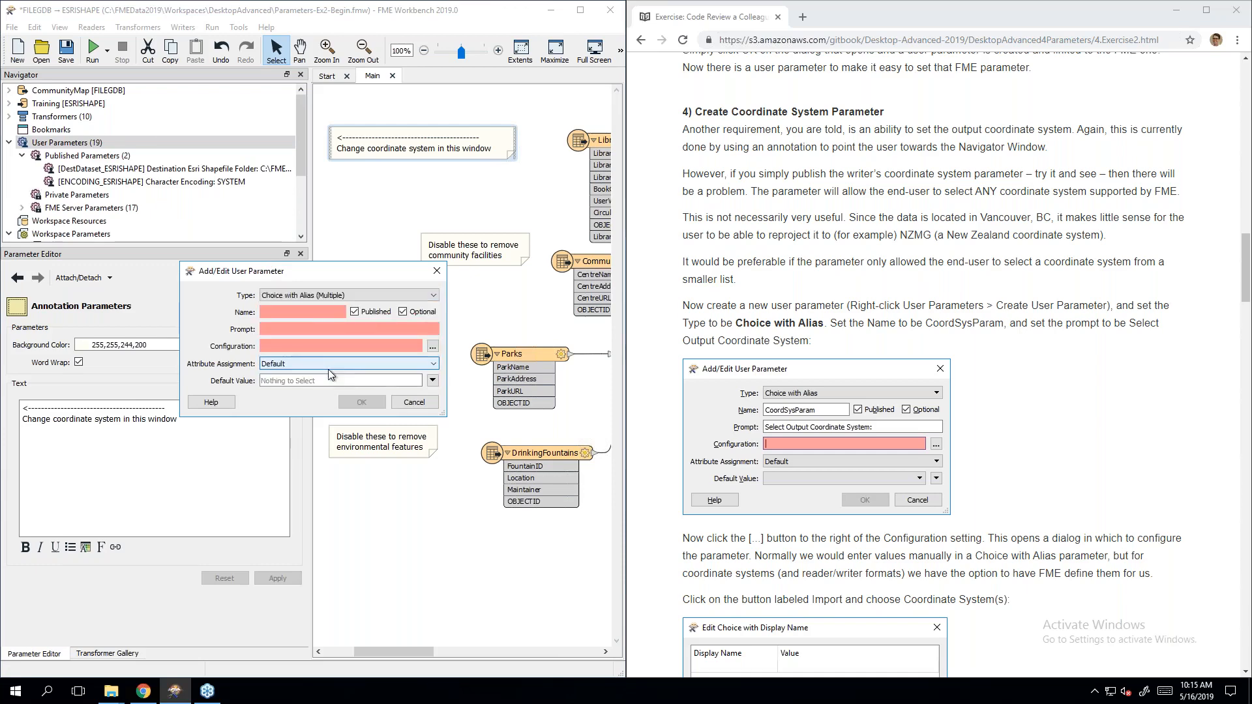
left_click(330, 294)
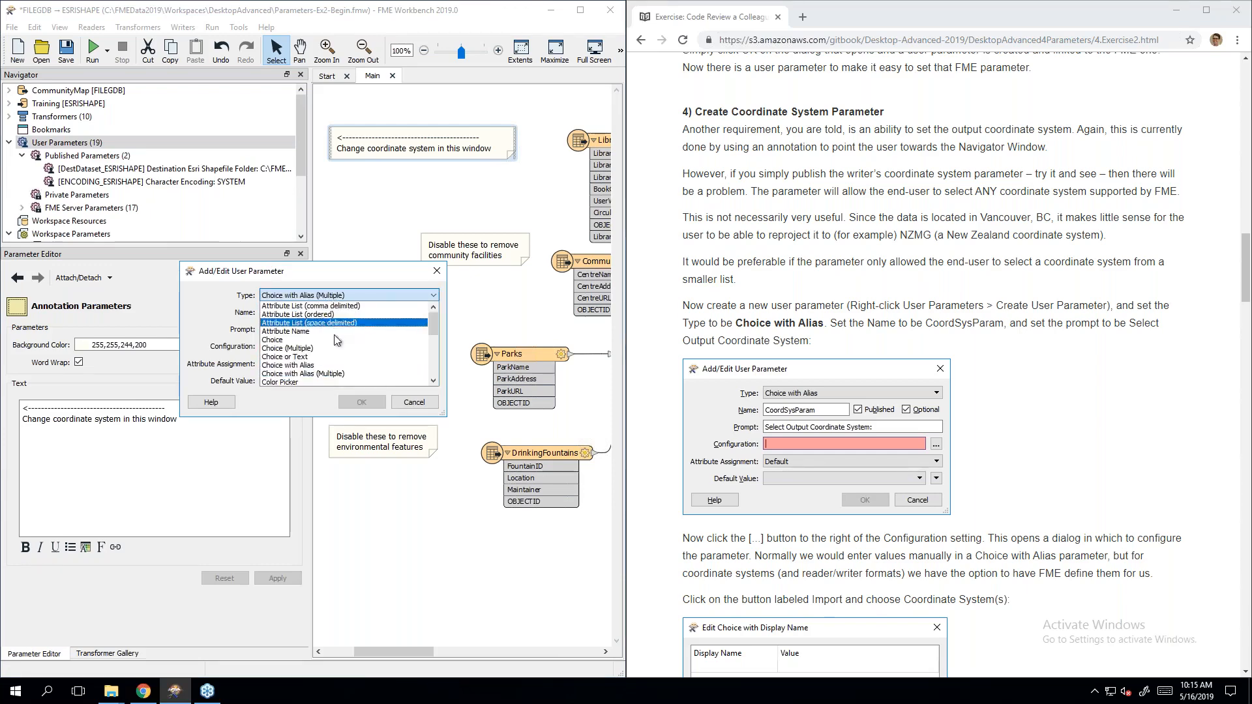
left_click(327, 367)
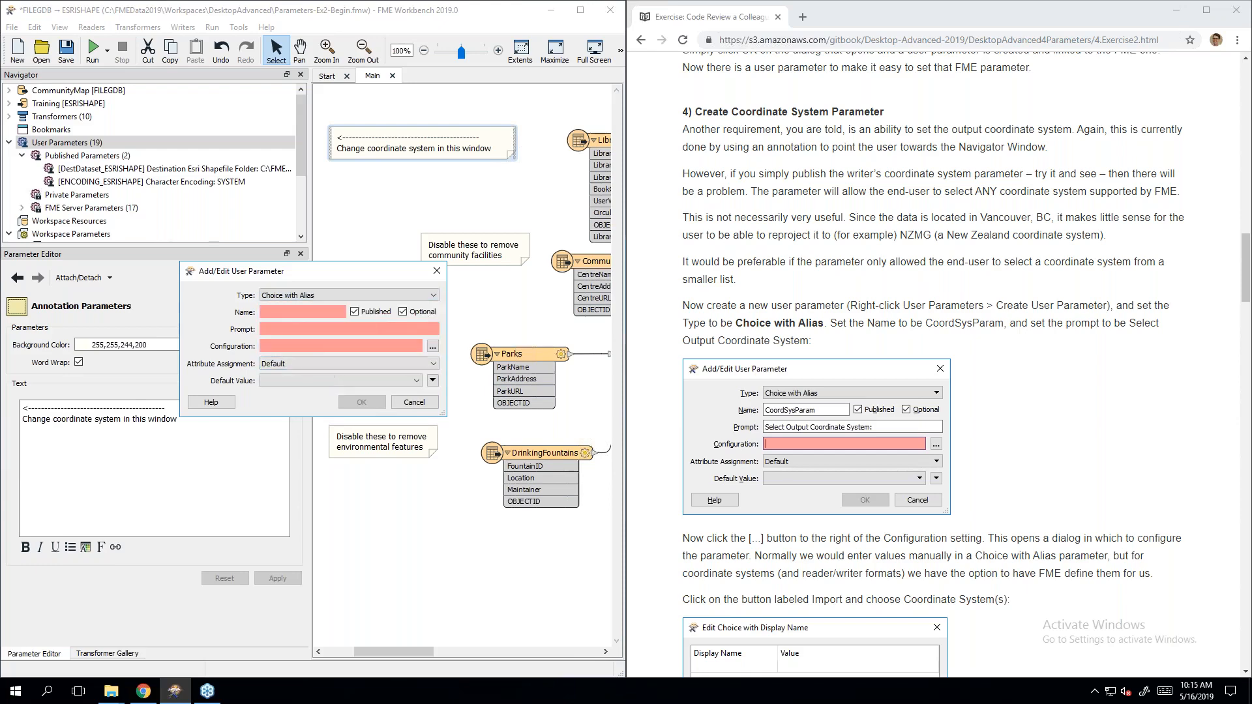
Step: Name the parameter CoordSysParam with prompt 'Select Output Coordinate System:'
left_click(287, 311)
type("CoordSys")
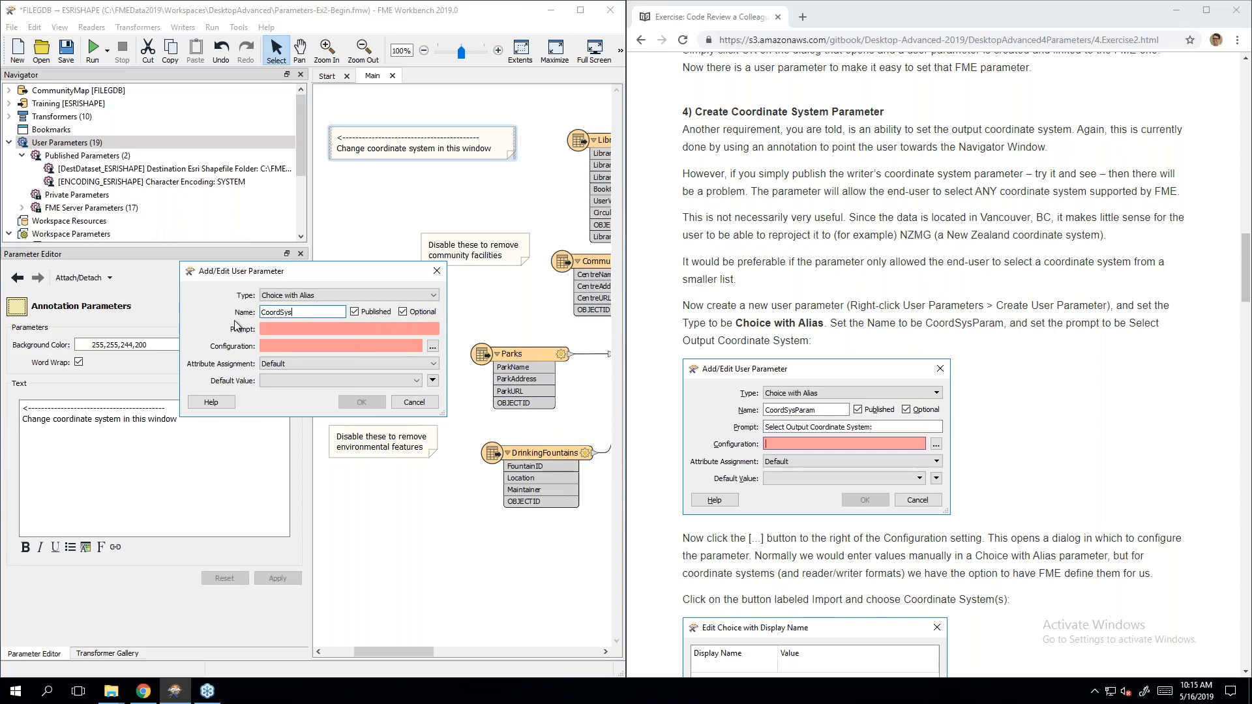
type("Param")
left_click(294, 332)
type("Sel")
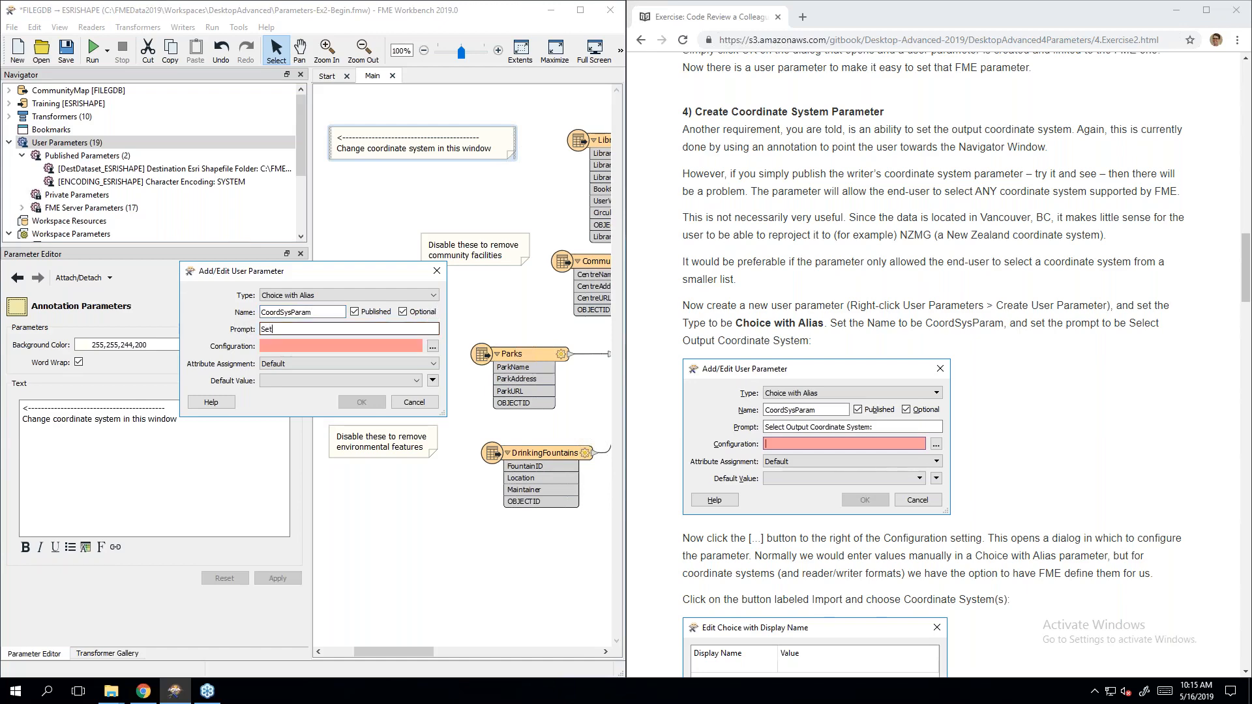
type("ect Output Coordinate system")
key("Delete")
type("S")
scroll(1035, 347, "down", 4)
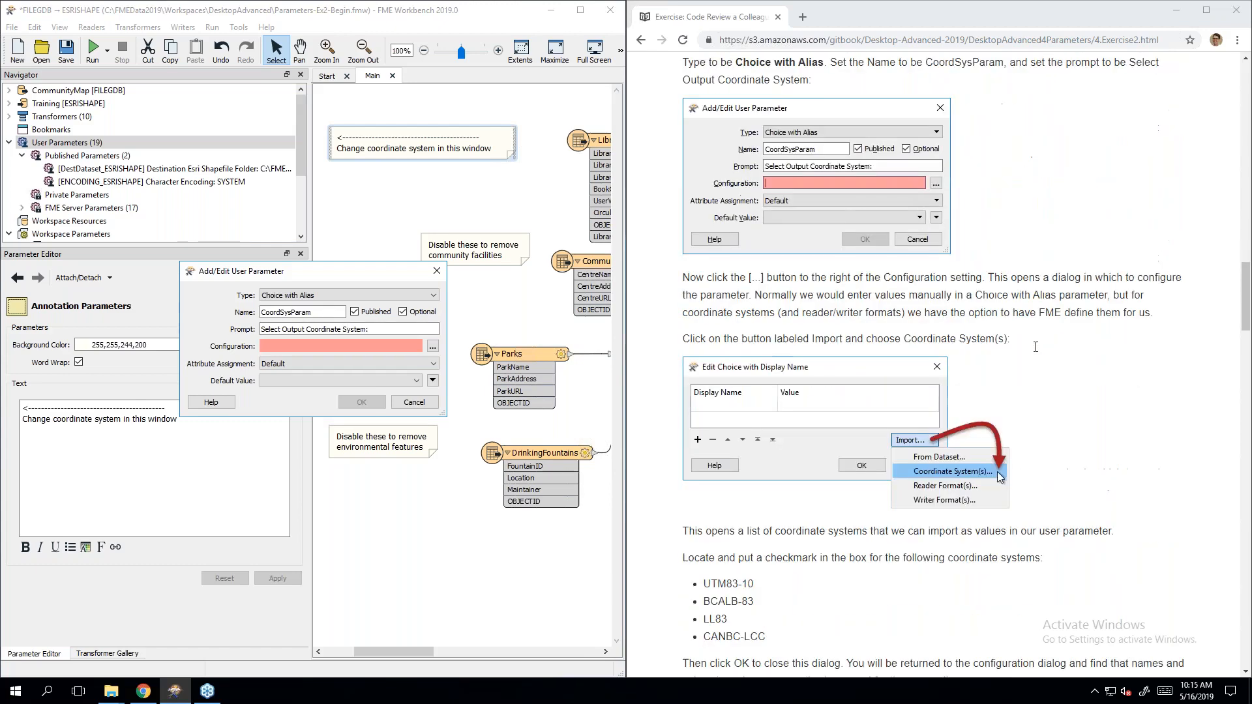
Step: Open the choice Configuration editor and import choices from the coordinate system list
left_click(433, 349)
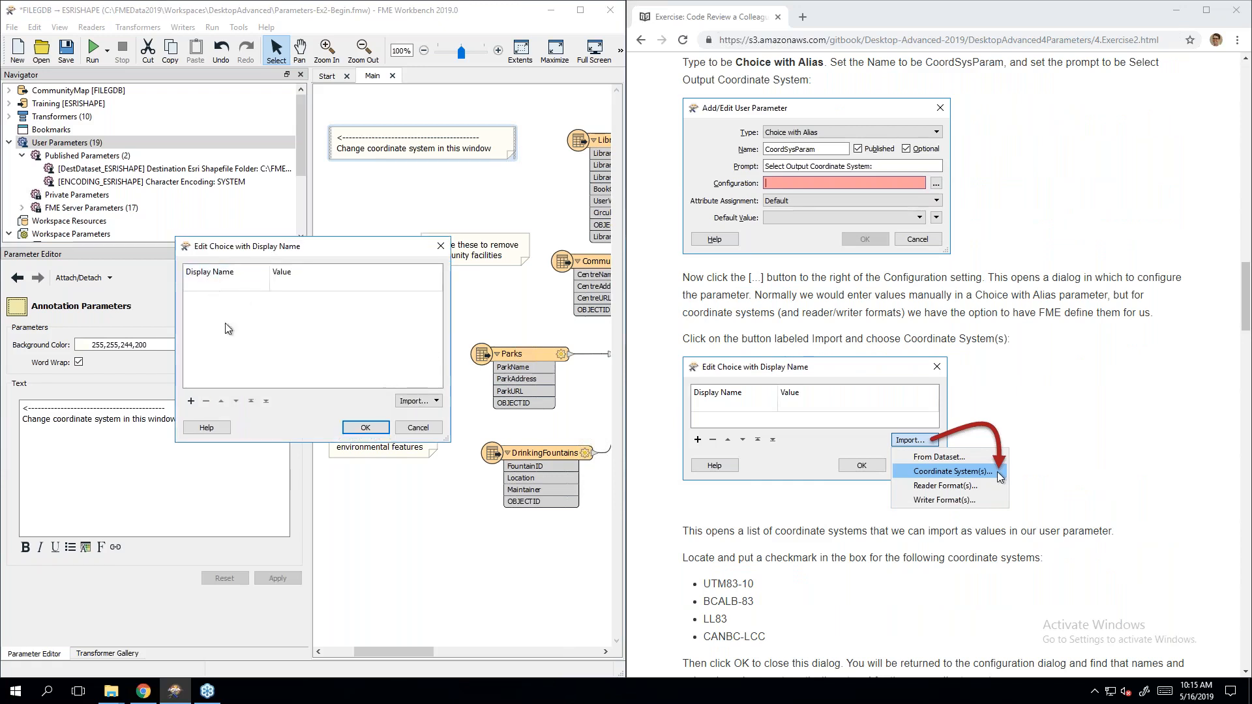
left_click(355, 292)
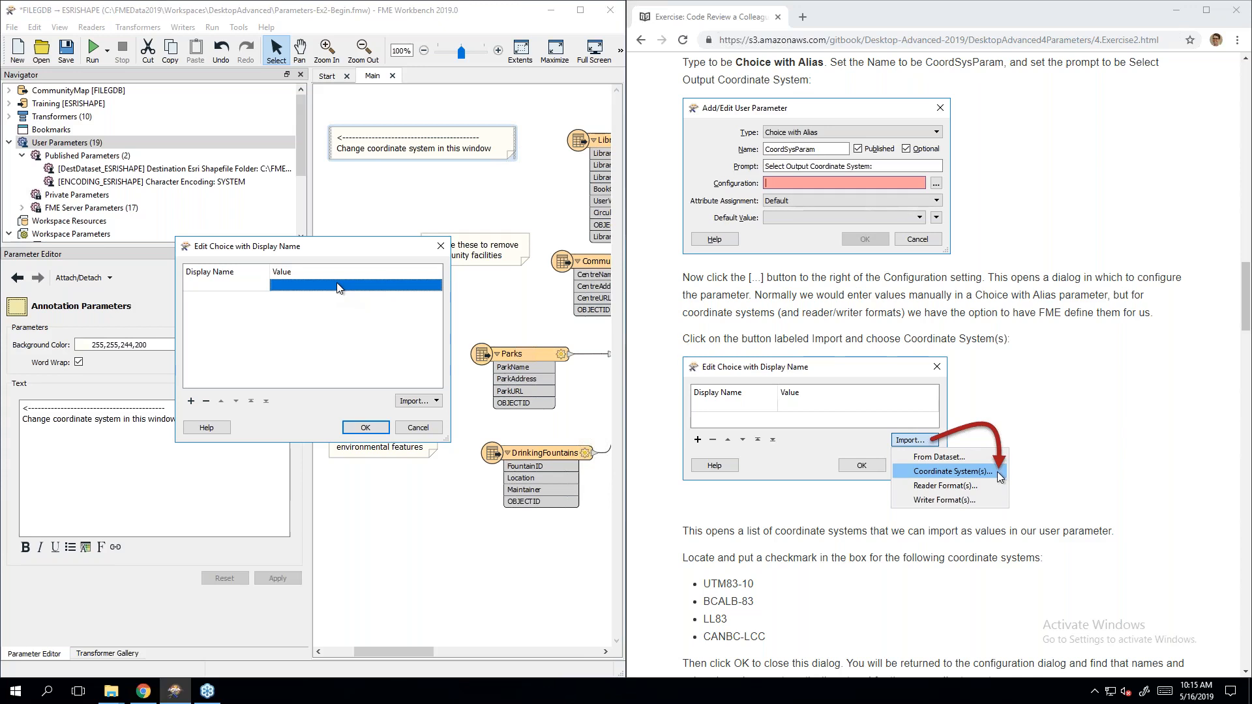
left_click(433, 409)
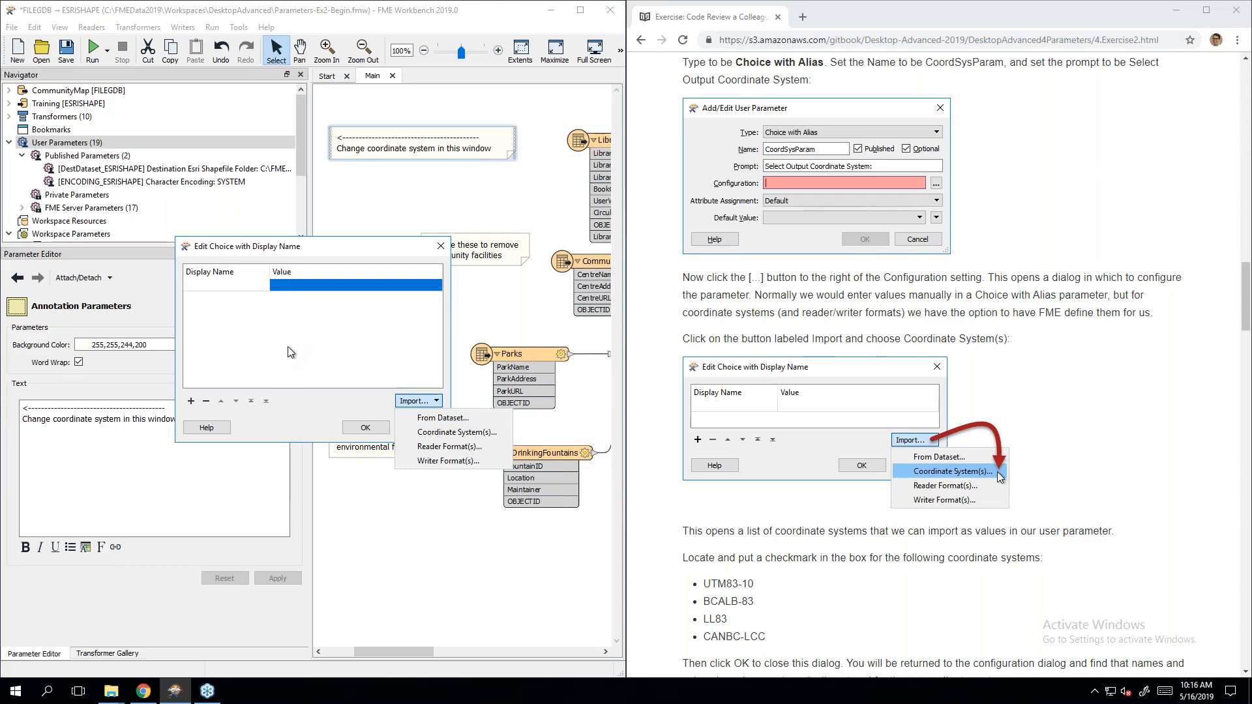
left_click(493, 433)
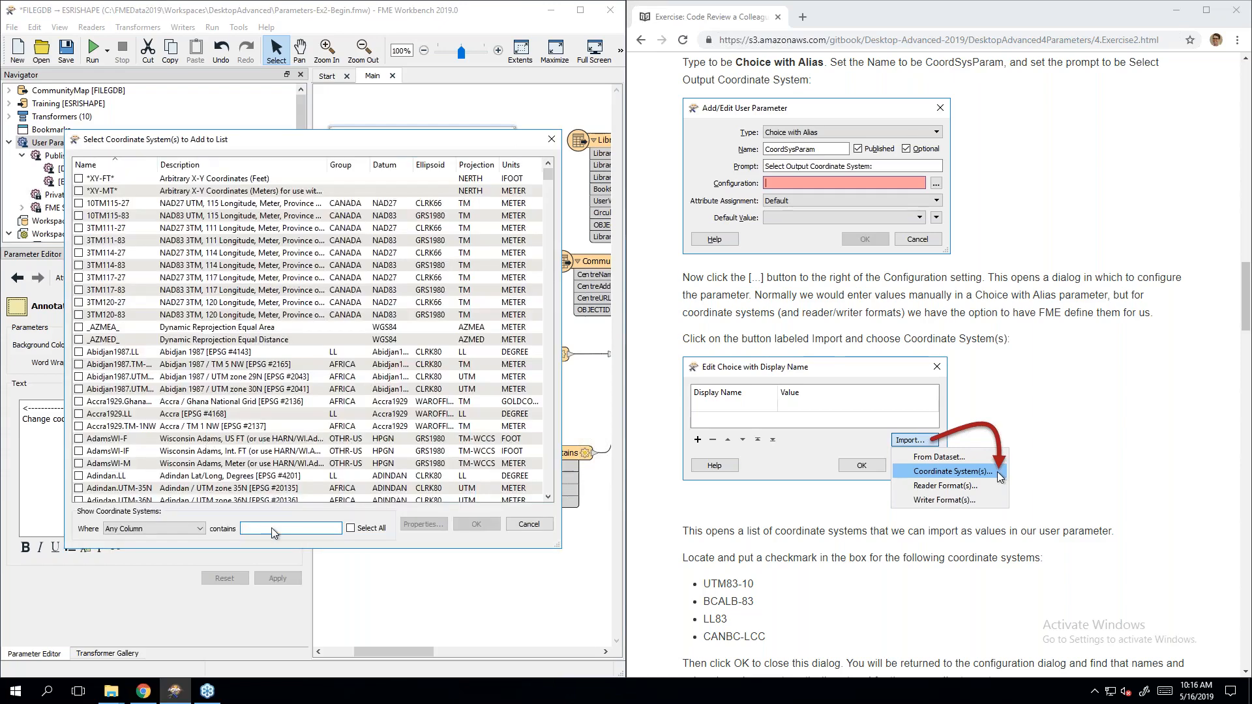
Step: Filter for and tick UTM83-10, BCALB-83, LL83 and CANBC-LCC, then import them as choices
left_click(276, 521)
type("utm")
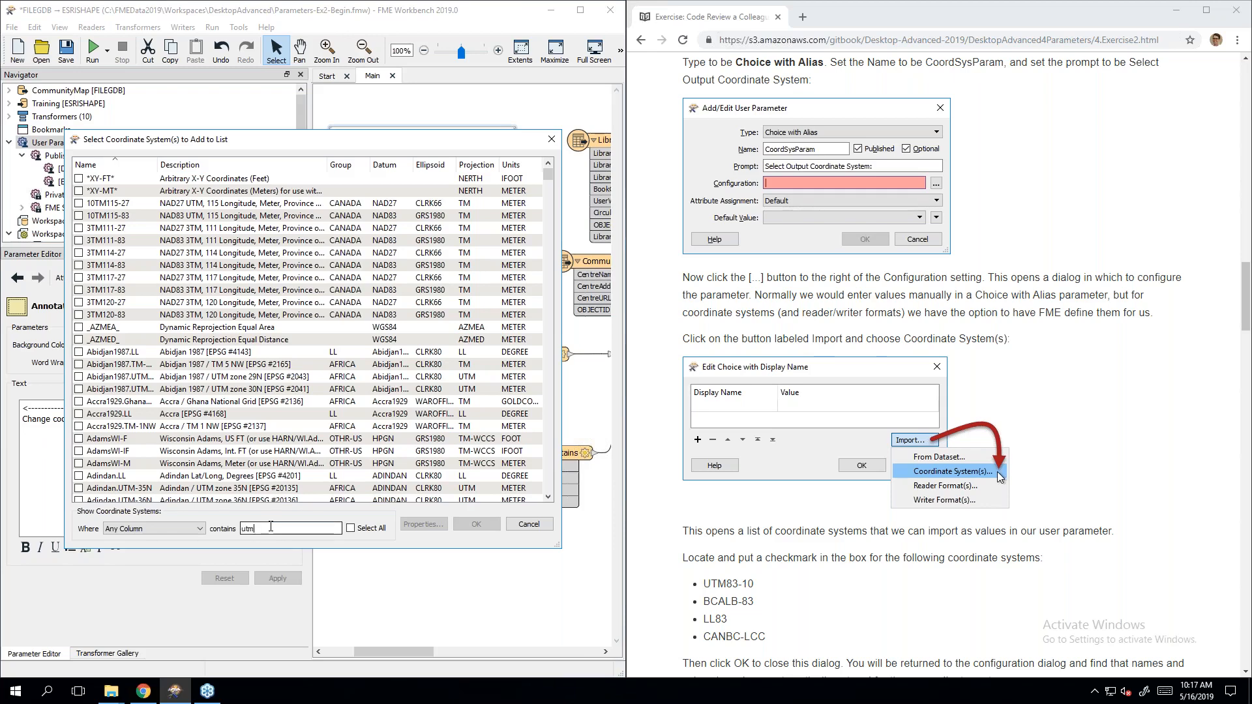
type("83-1")
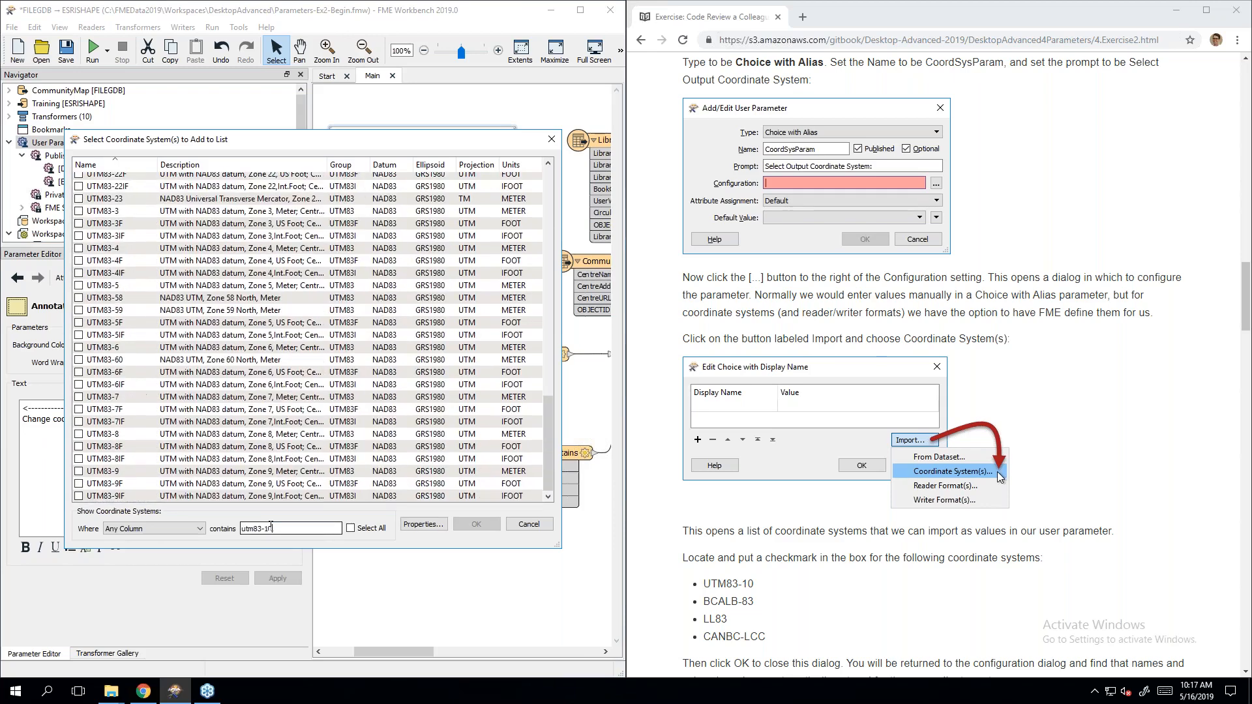
type("0")
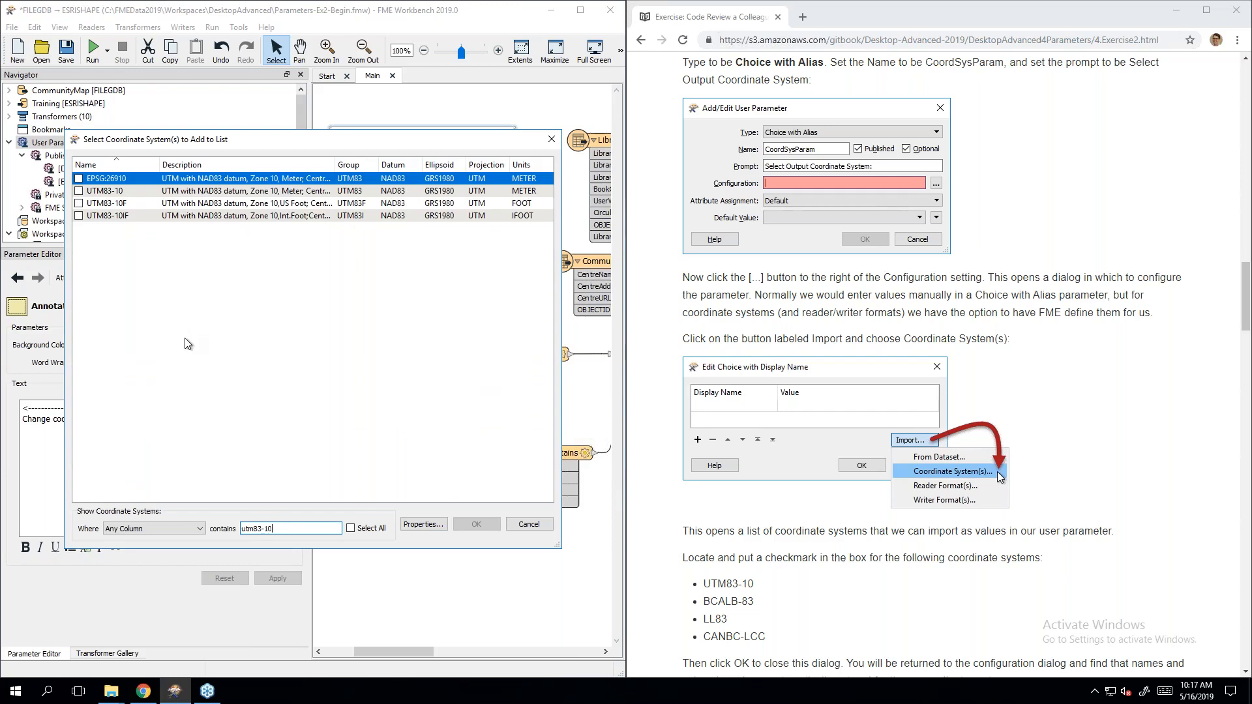
left_click(79, 191)
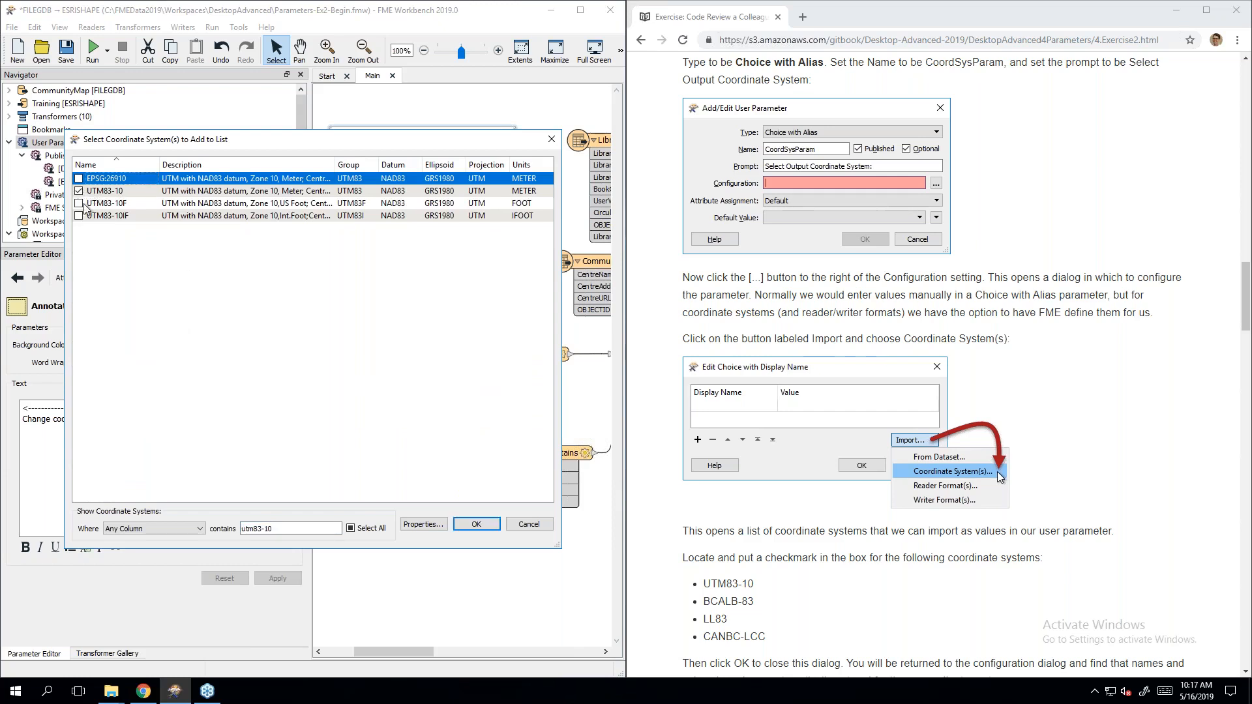
triple_click(281, 526)
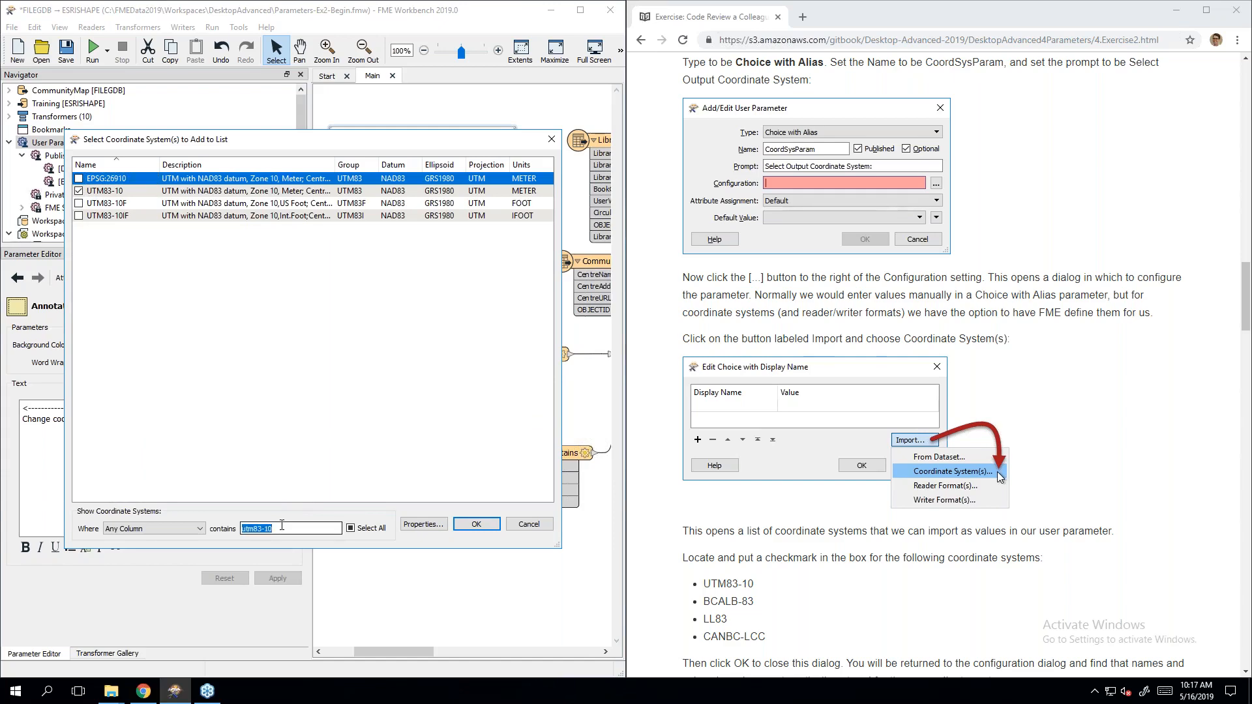
type("bcalb")
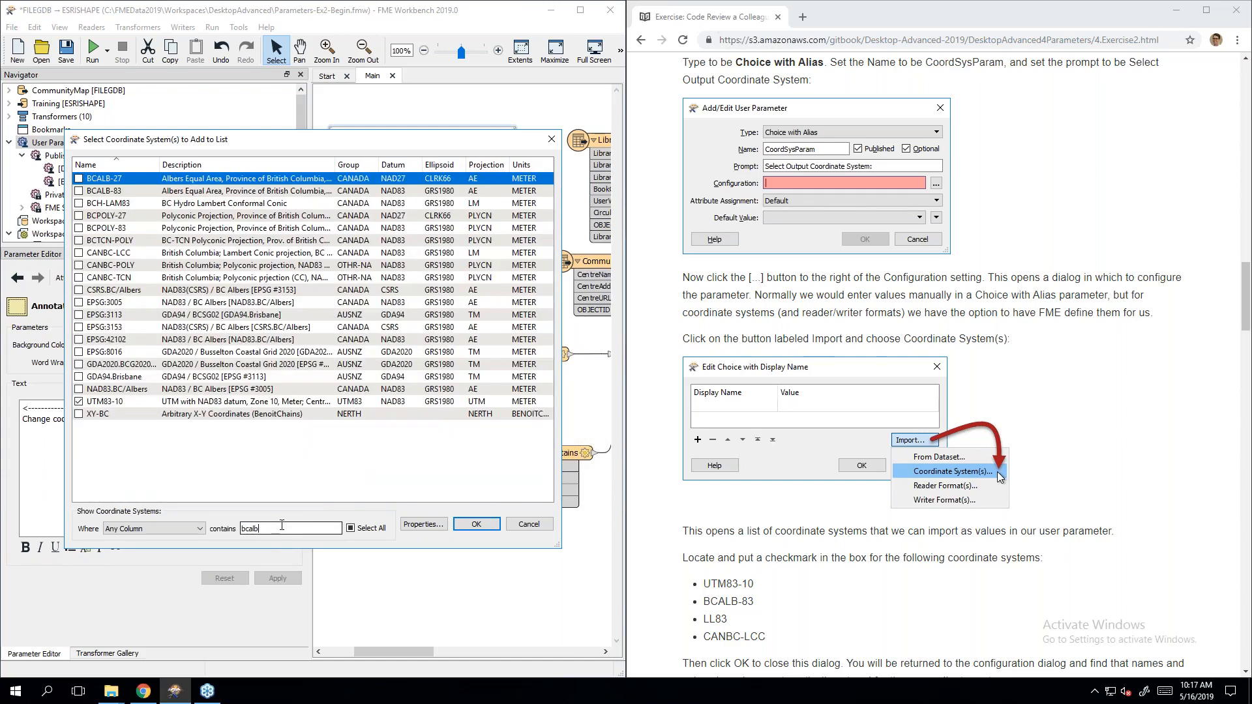
left_click(78, 192)
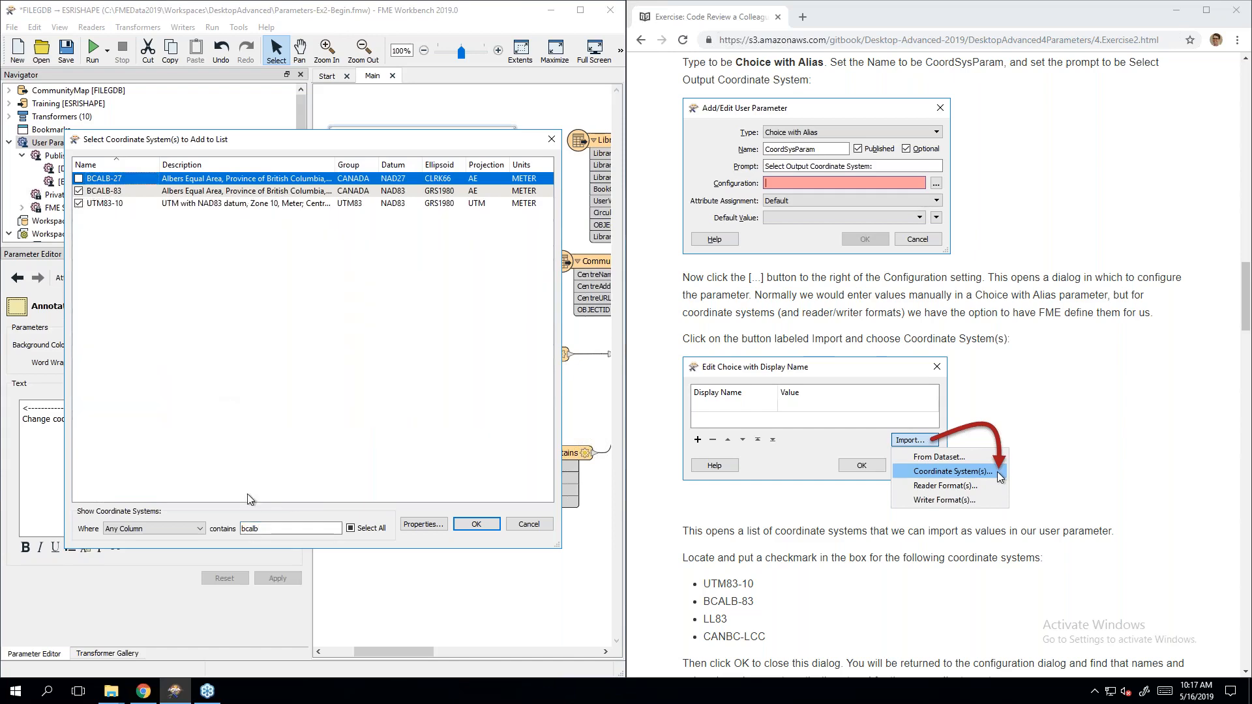
double_click(272, 529)
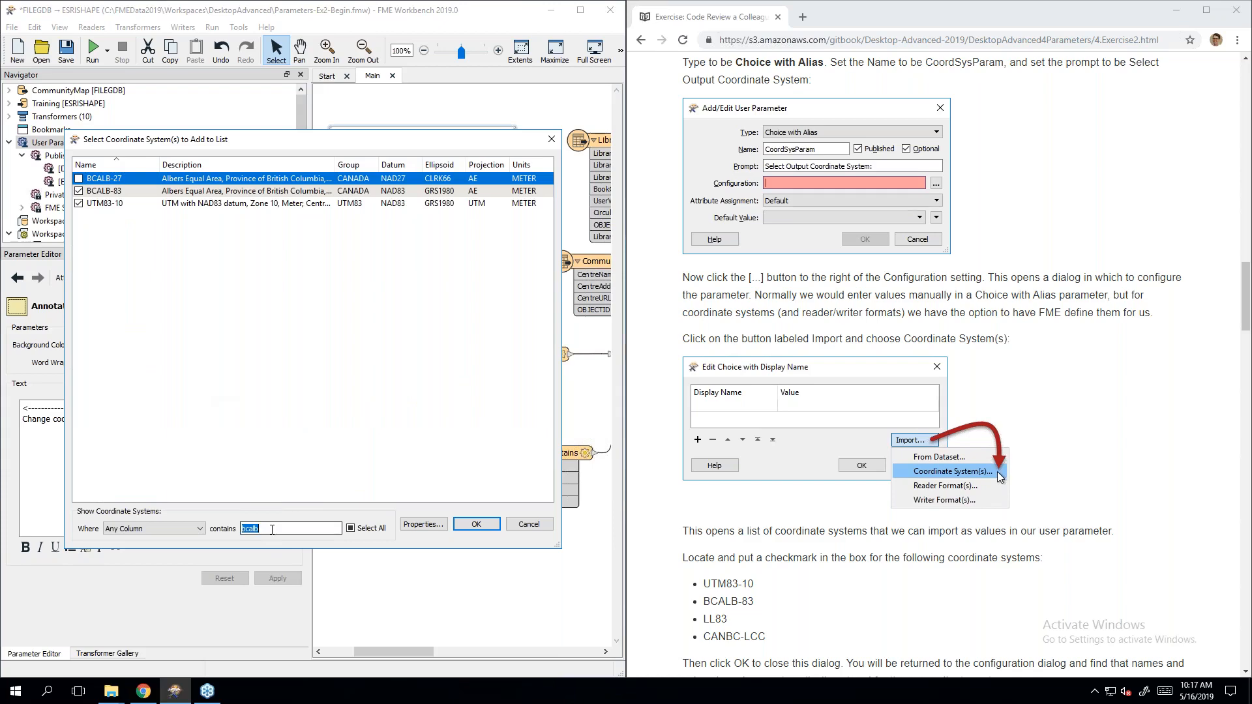
key("BackSpace")
type("ll83")
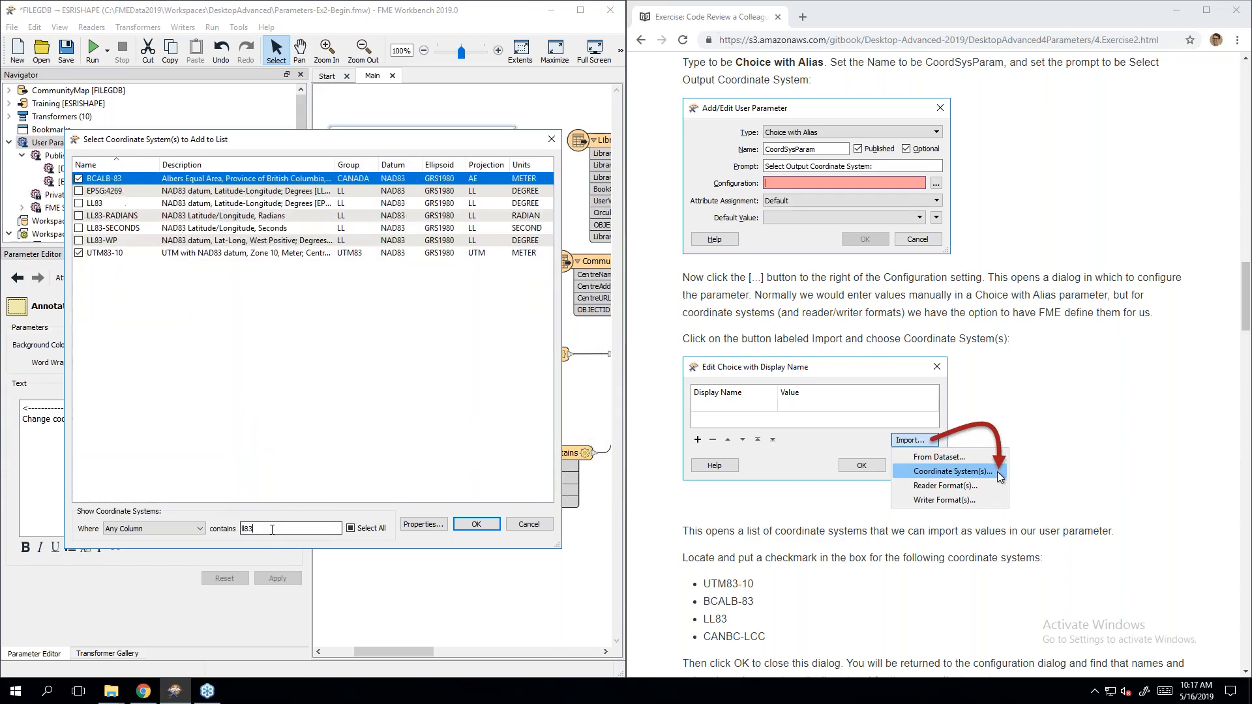
left_click(78, 203)
type("canbc-")
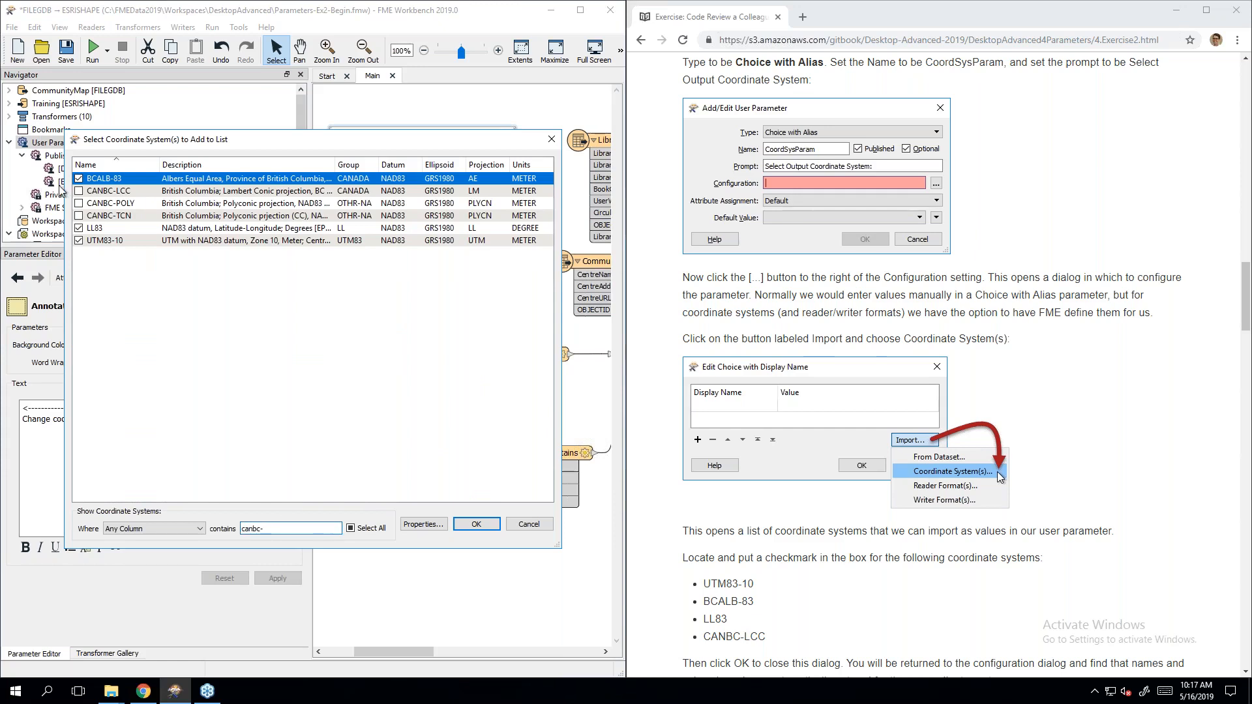
left_click(79, 192)
left_click(476, 525)
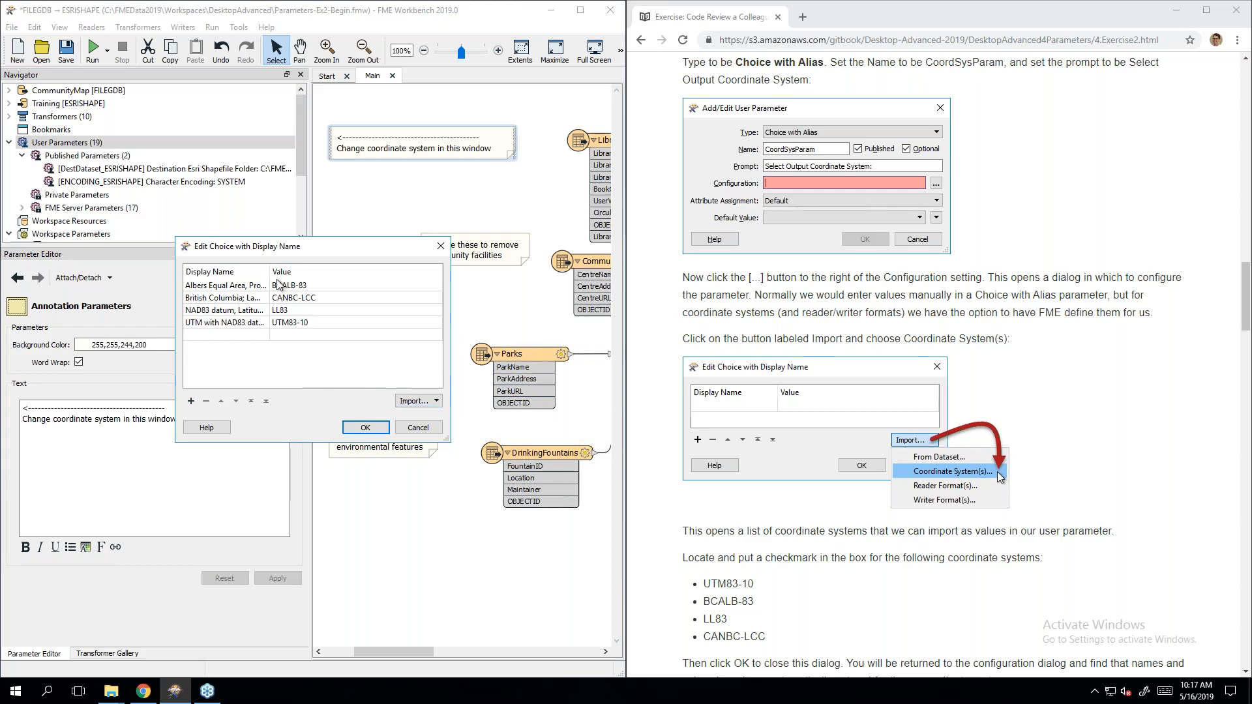
Step: Shorten the BCALB-83 display name to 'Albers Equal Area' and remove the two unneeded choices
left_click_drag(271, 272, 377, 276)
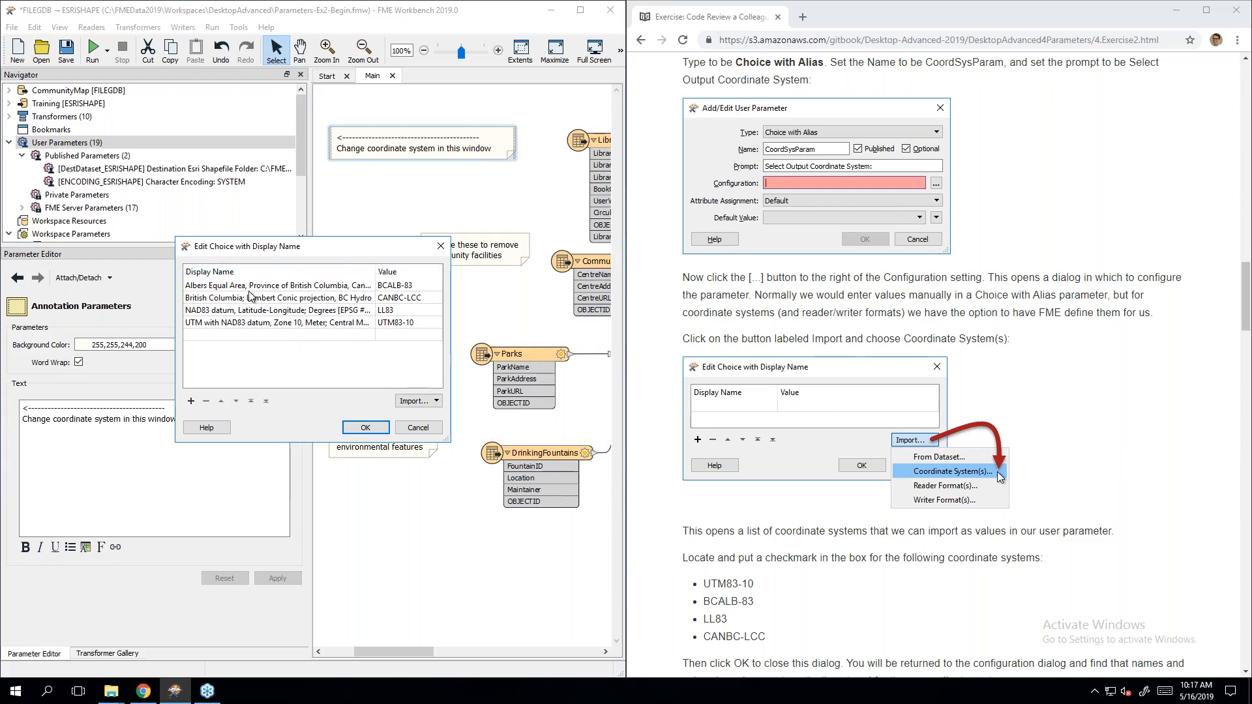
left_click_drag(377, 272, 315, 268)
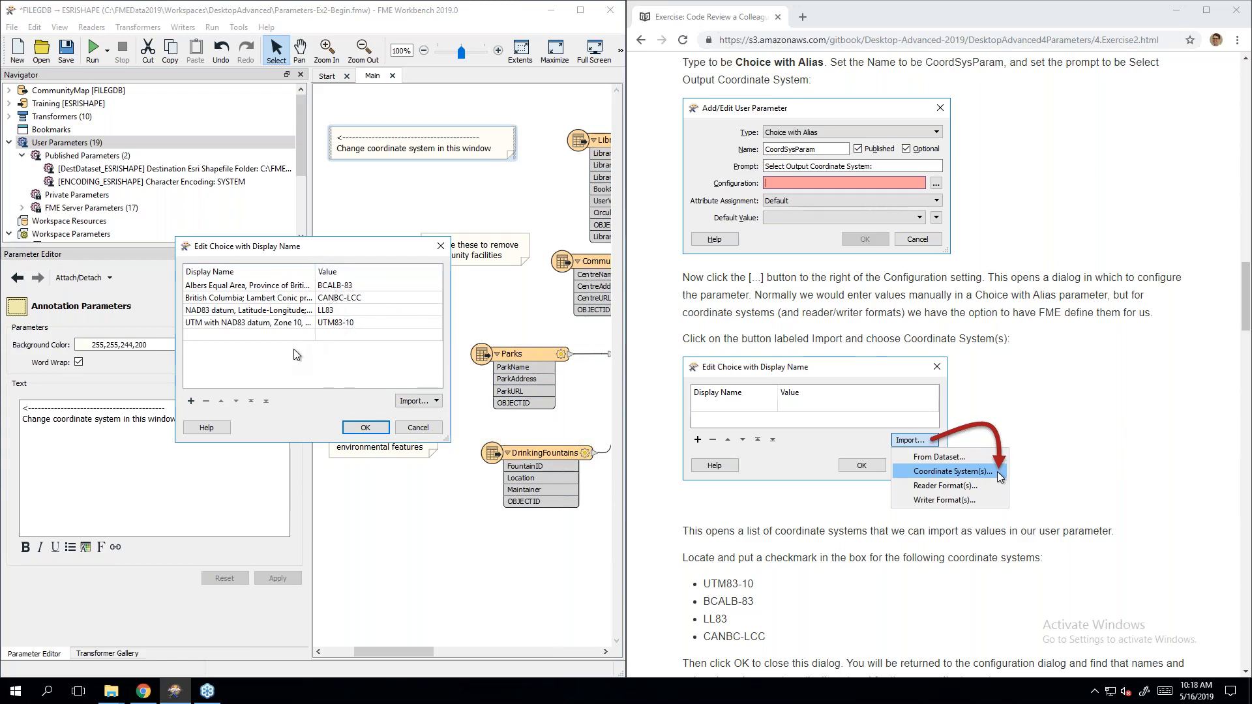
double_click(254, 285)
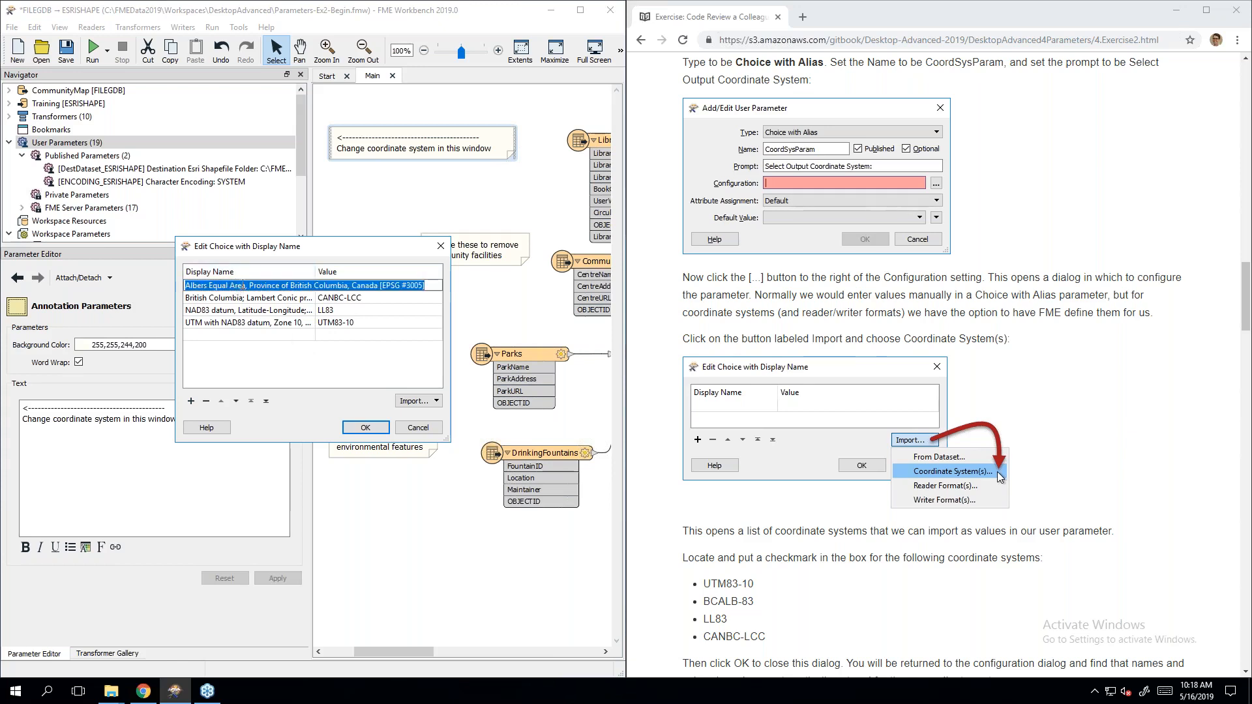
left_click(245, 284)
key("shift+End")
key("Delete")
left_click(254, 298)
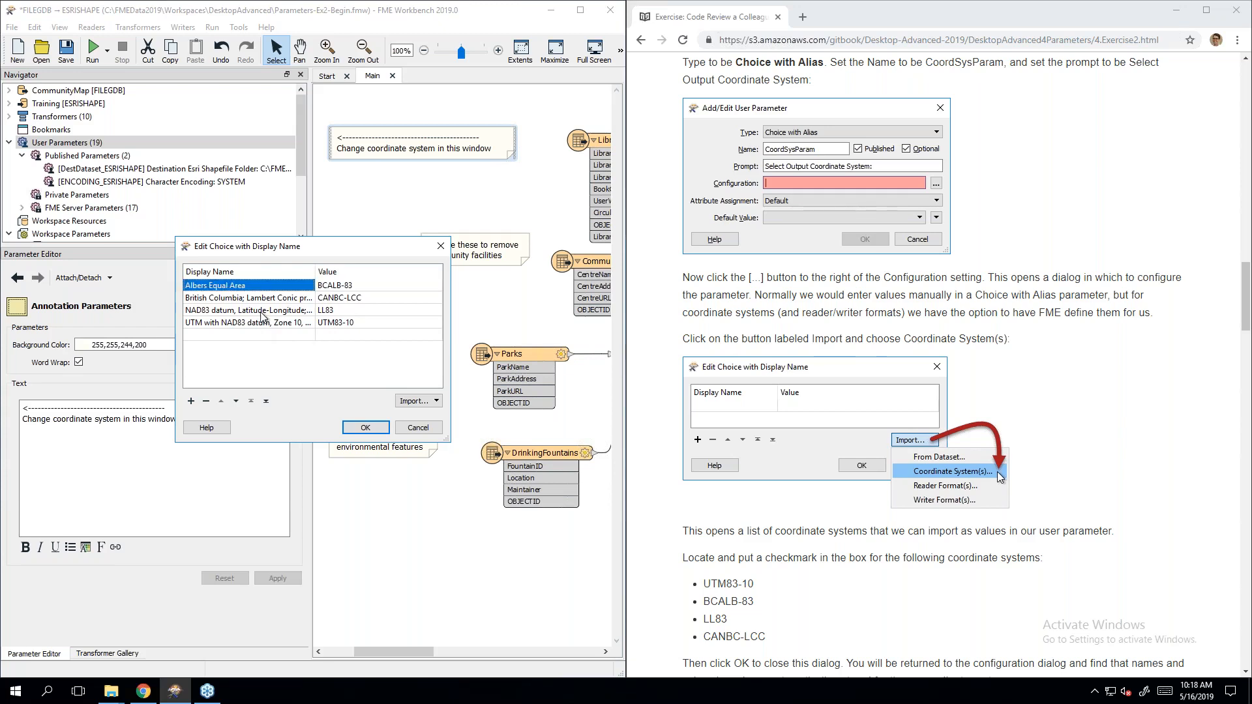
left_click(246, 298)
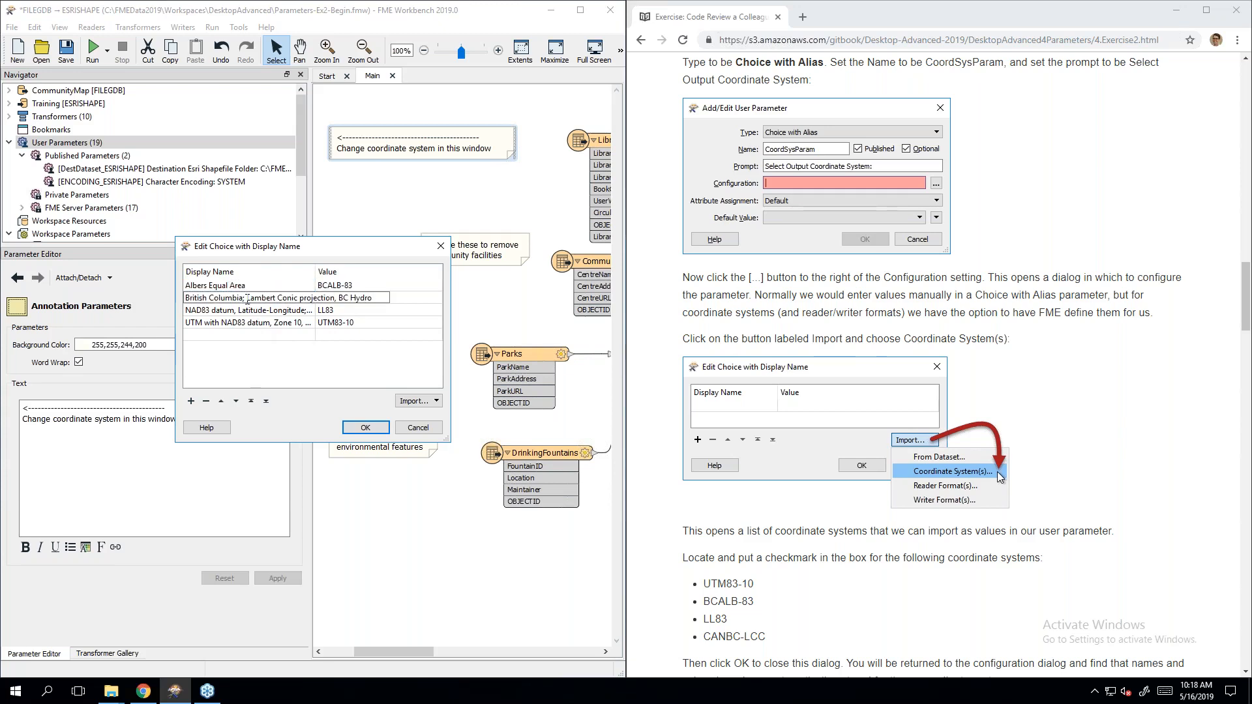
key("shift+Home")
type("BC")
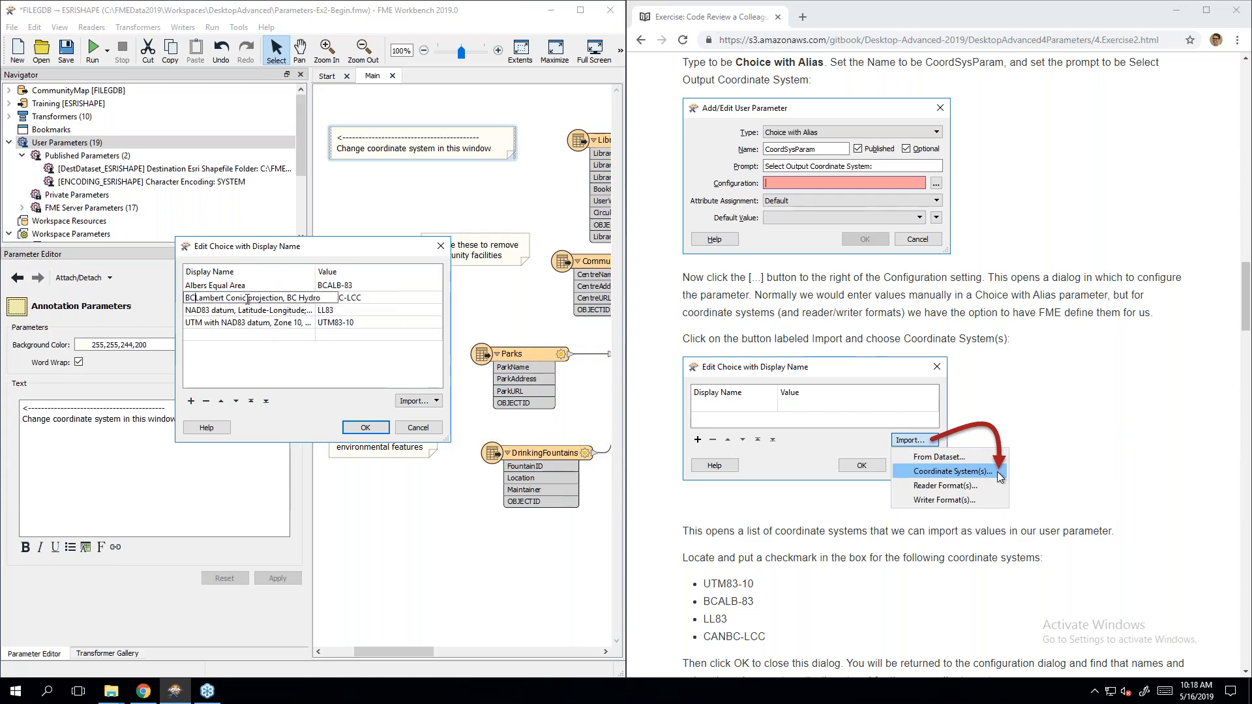
key("Return")
key("Delete")
key("Delete")
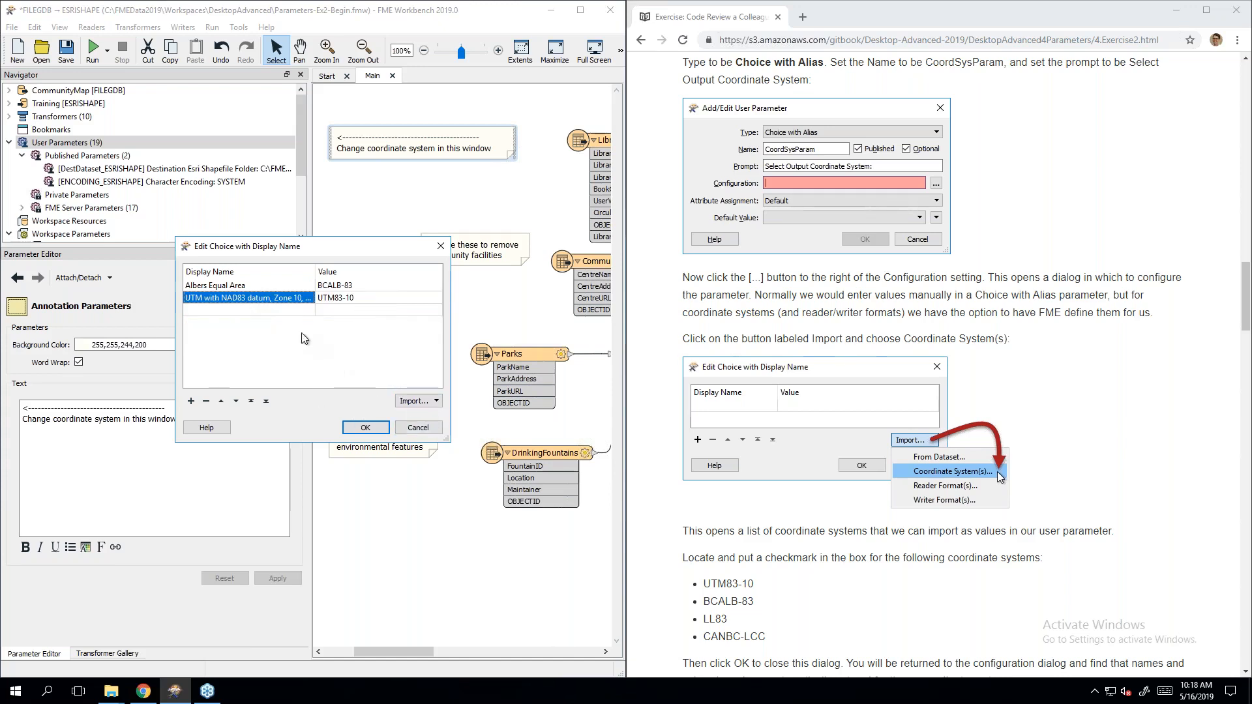
Step: Rename the UTM83-10 choice to 'UTM 1983 Zone 10N' and accept the two-choice list
left_click(212, 298)
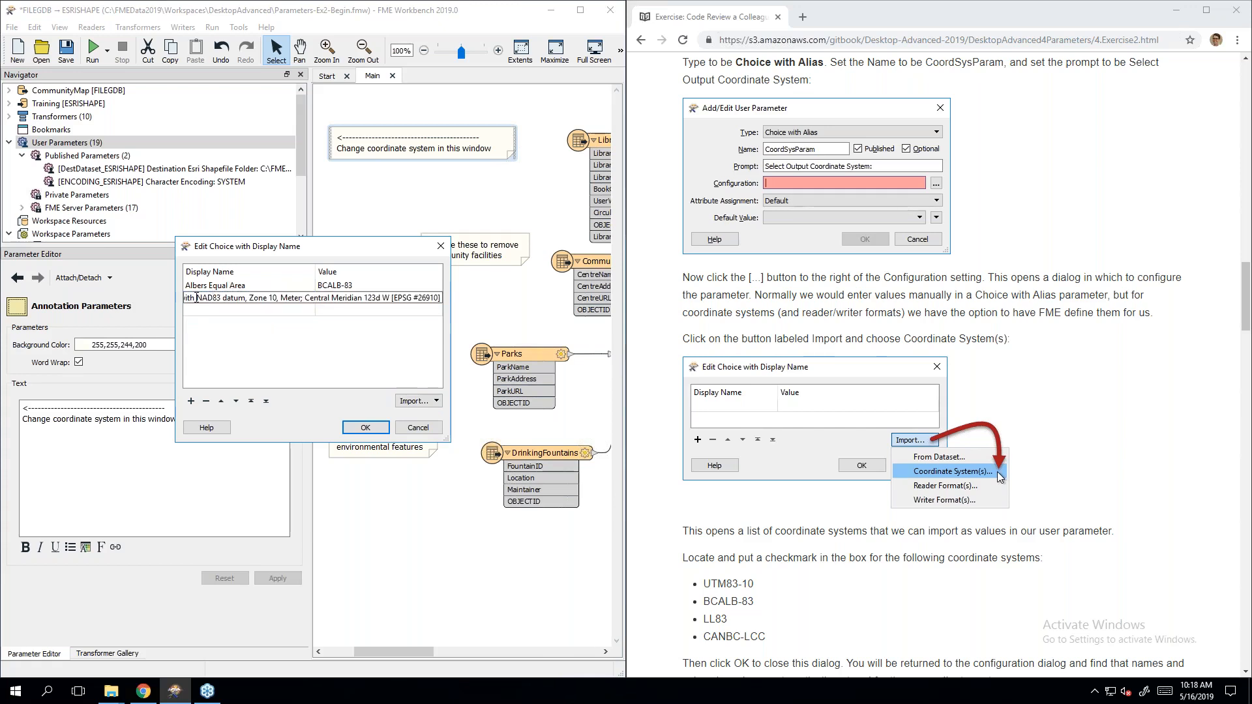
key("Home")
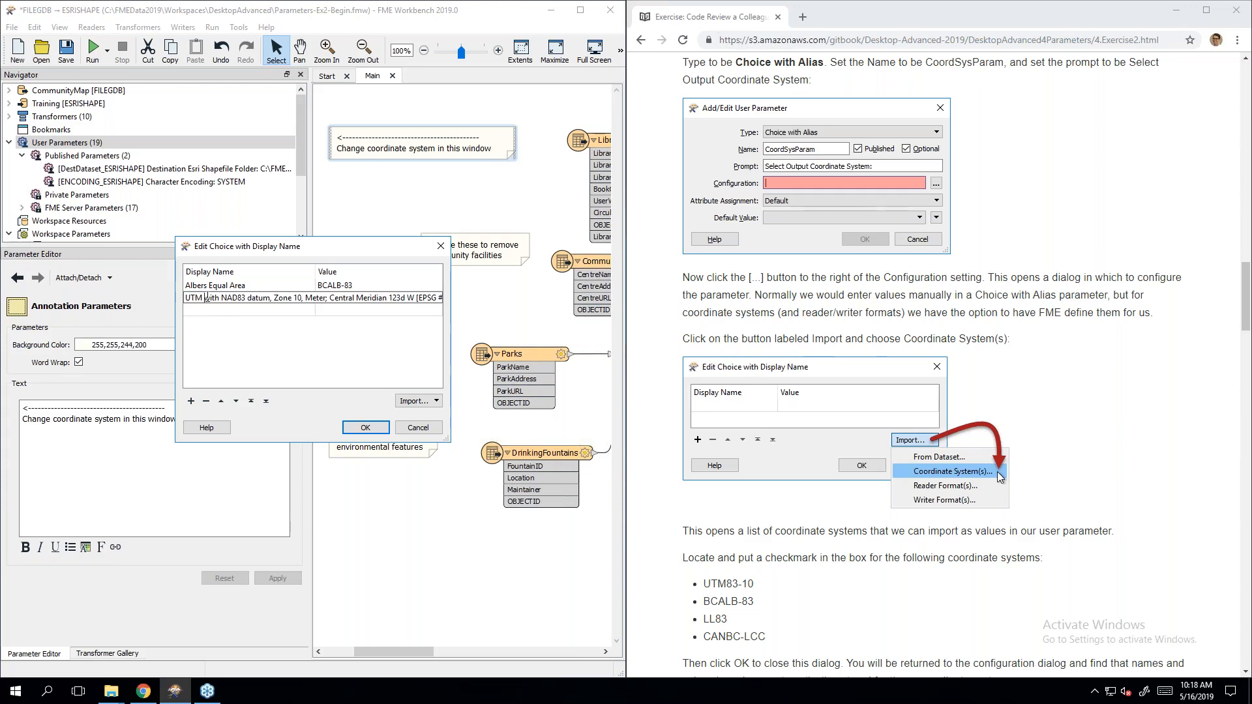
key("shift+End")
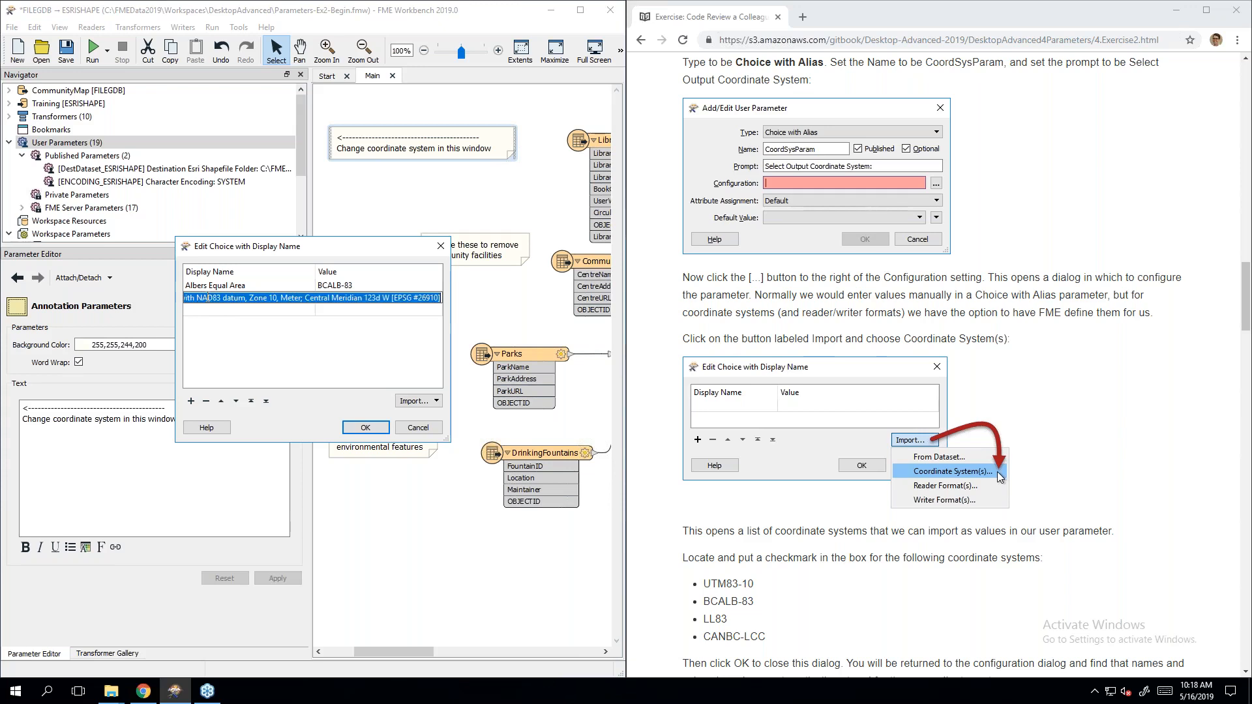
type("UTM 1983 Zone 10N")
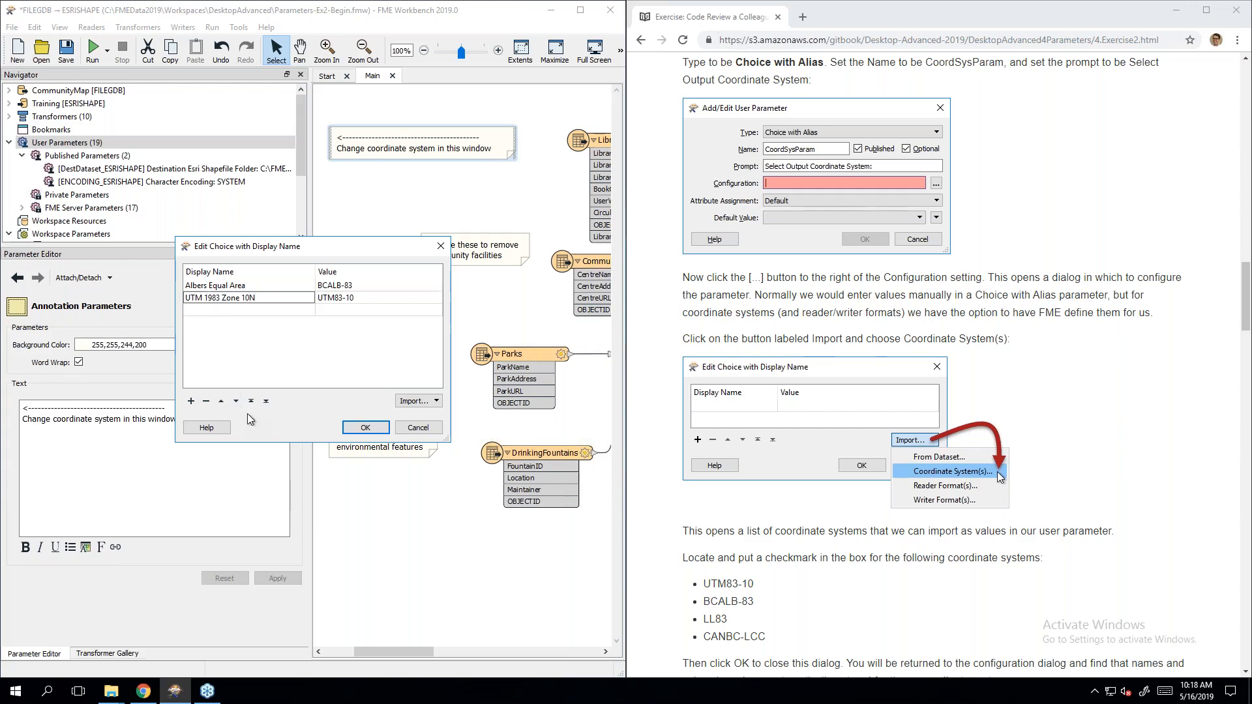
left_click(225, 297)
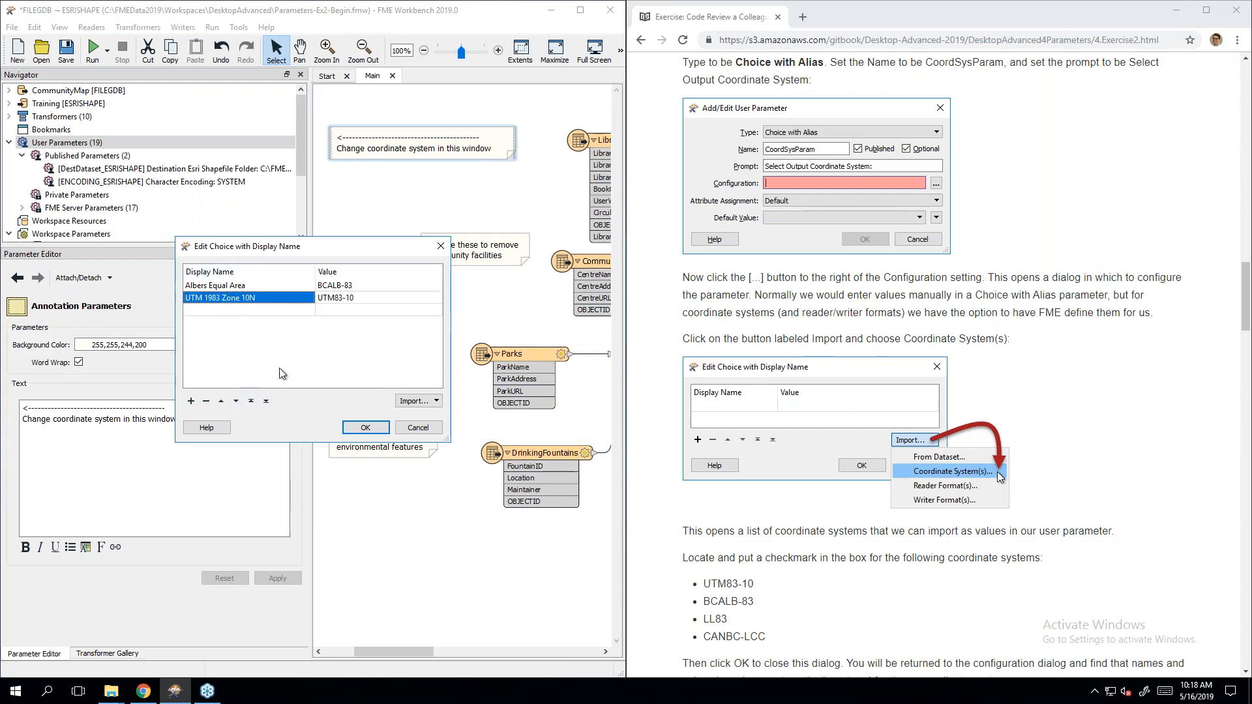
left_click(365, 427)
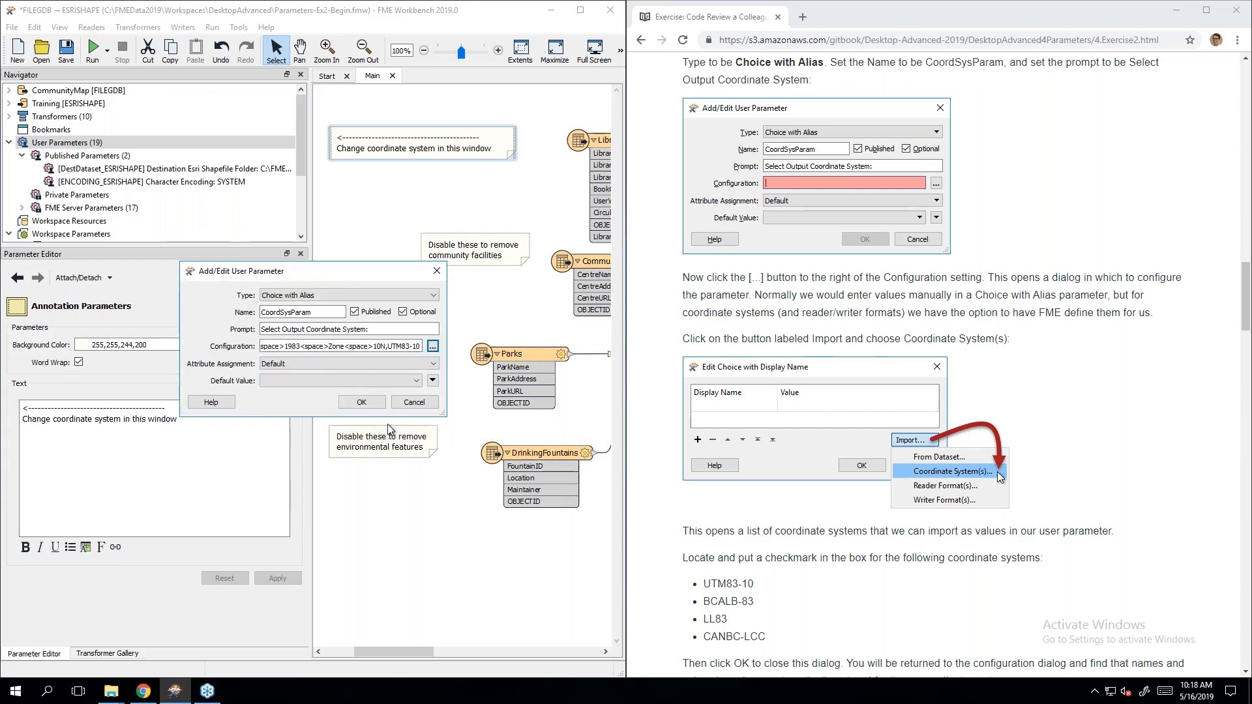
Step: Finish creating CoordSysParam as the third published user parameter
left_click(1090, 382)
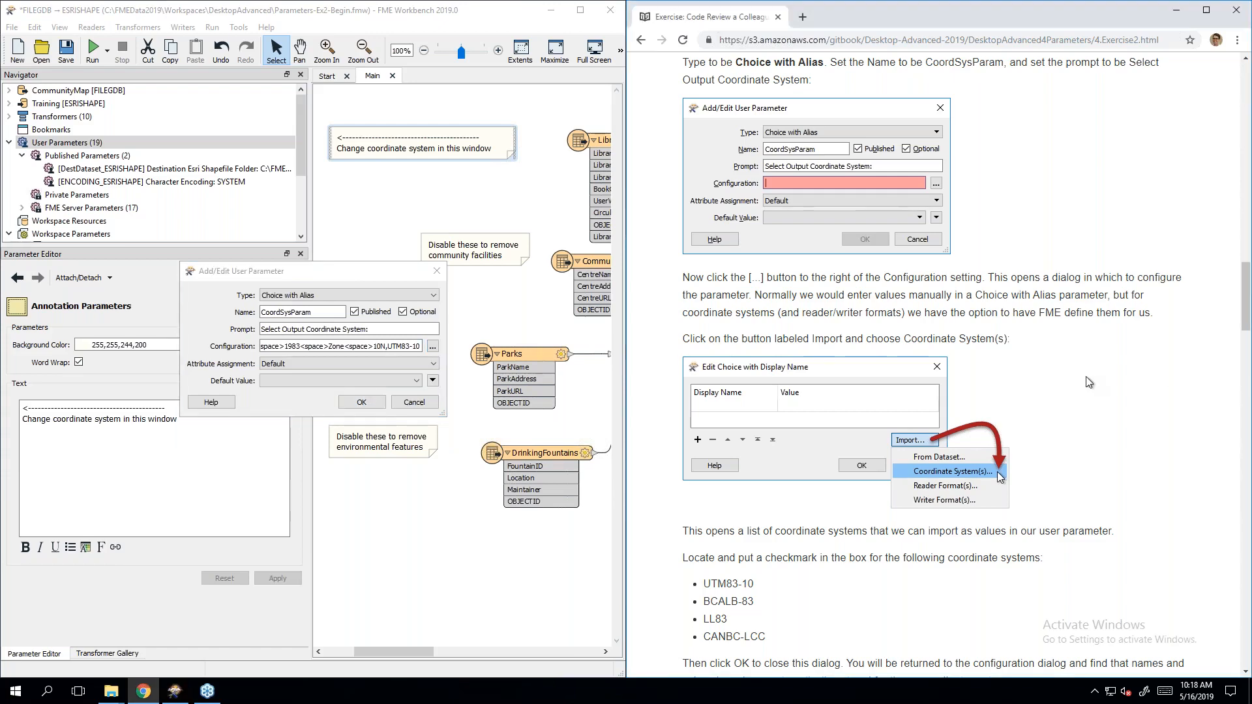
scroll(1083, 379, "down", 12)
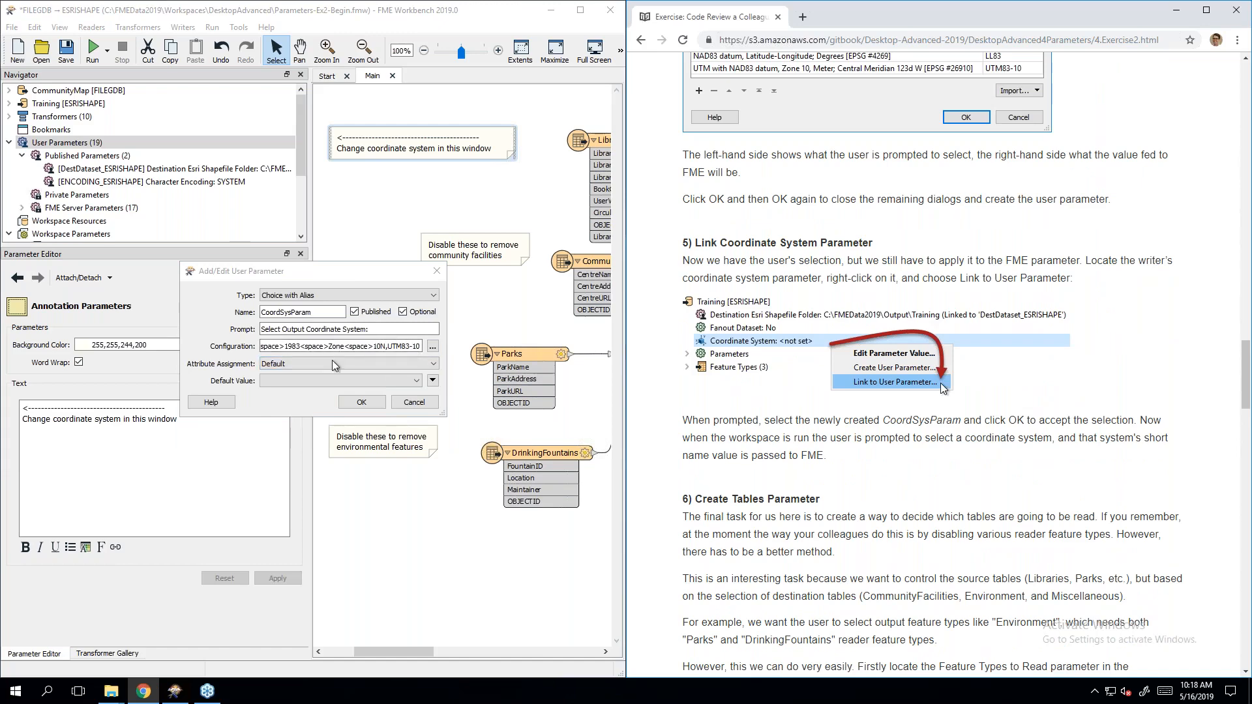
left_click(363, 402)
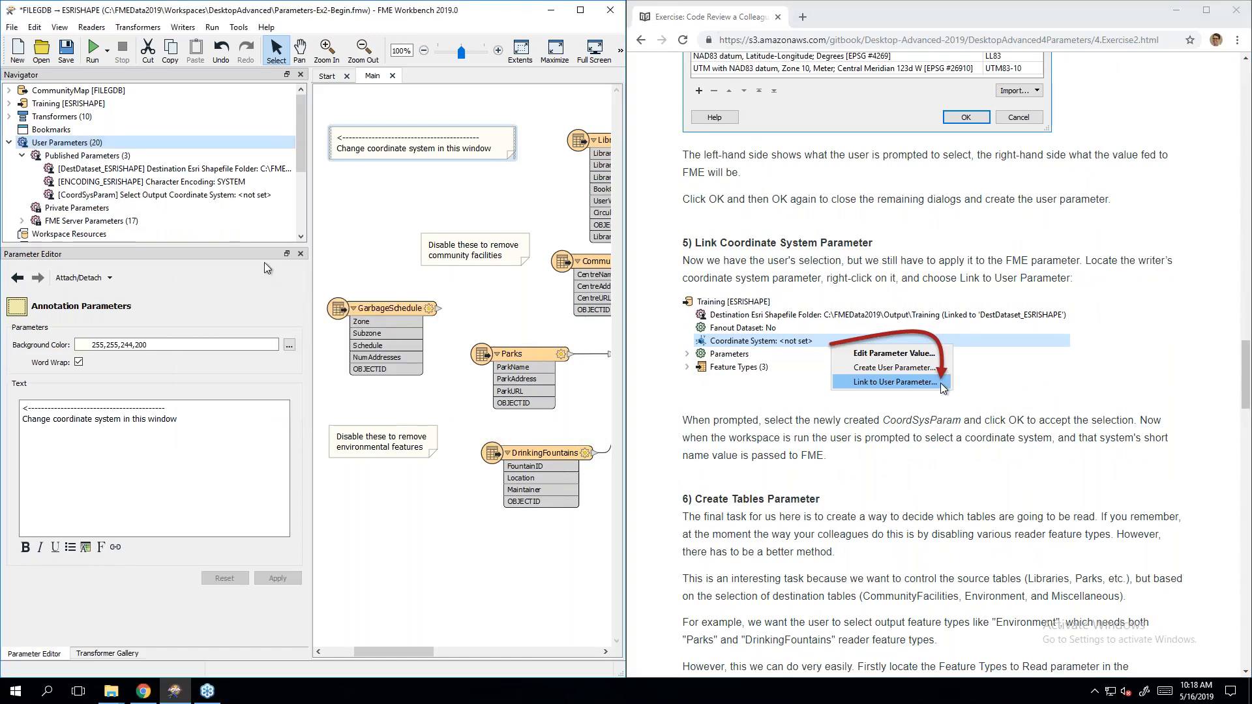
Step: Select CoordSysParam, then expand the Training [ESRISHAPE] writer's parameters
left_click(215, 195)
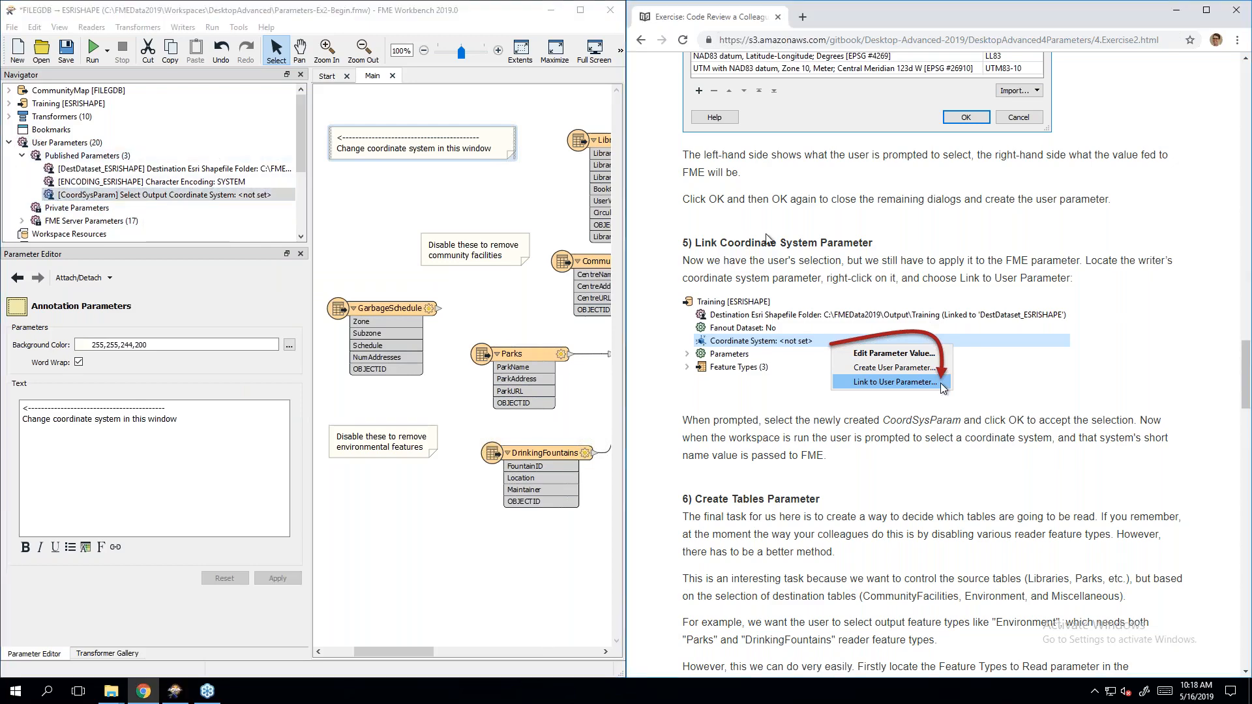
scroll(767, 239, "down", 4)
scroll(768, 239, "up", 2)
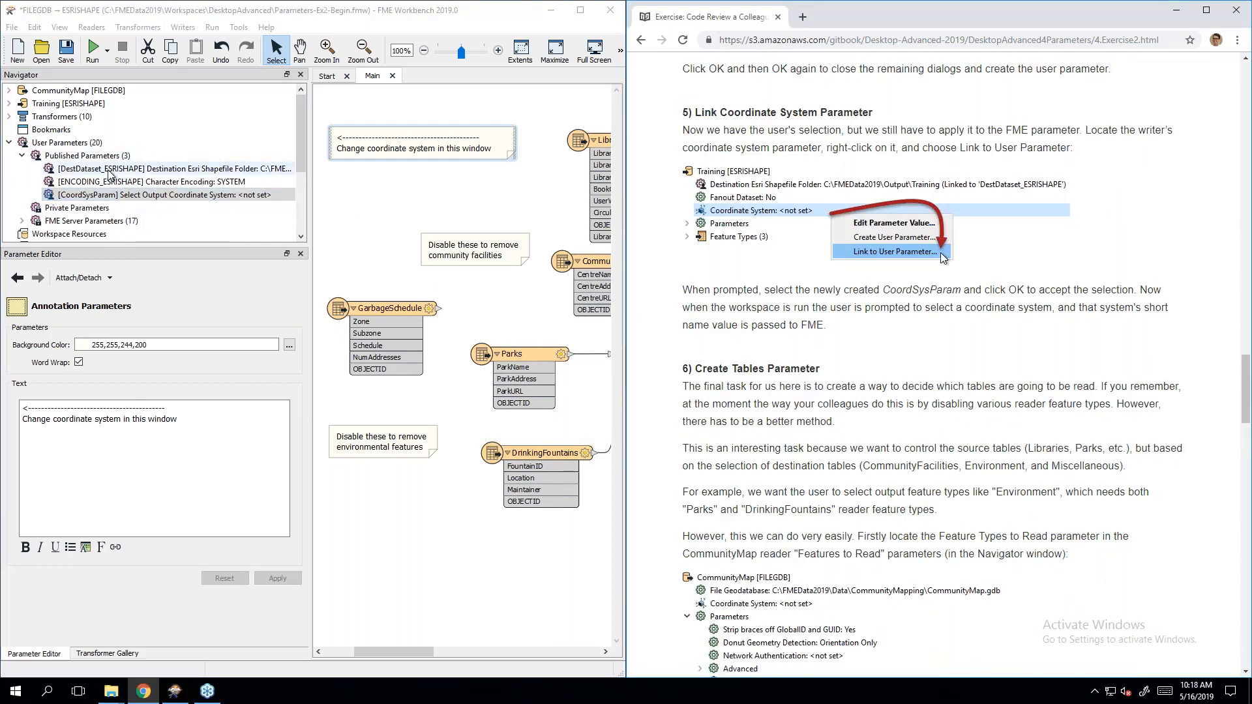
left_click(123, 198)
left_click(112, 196)
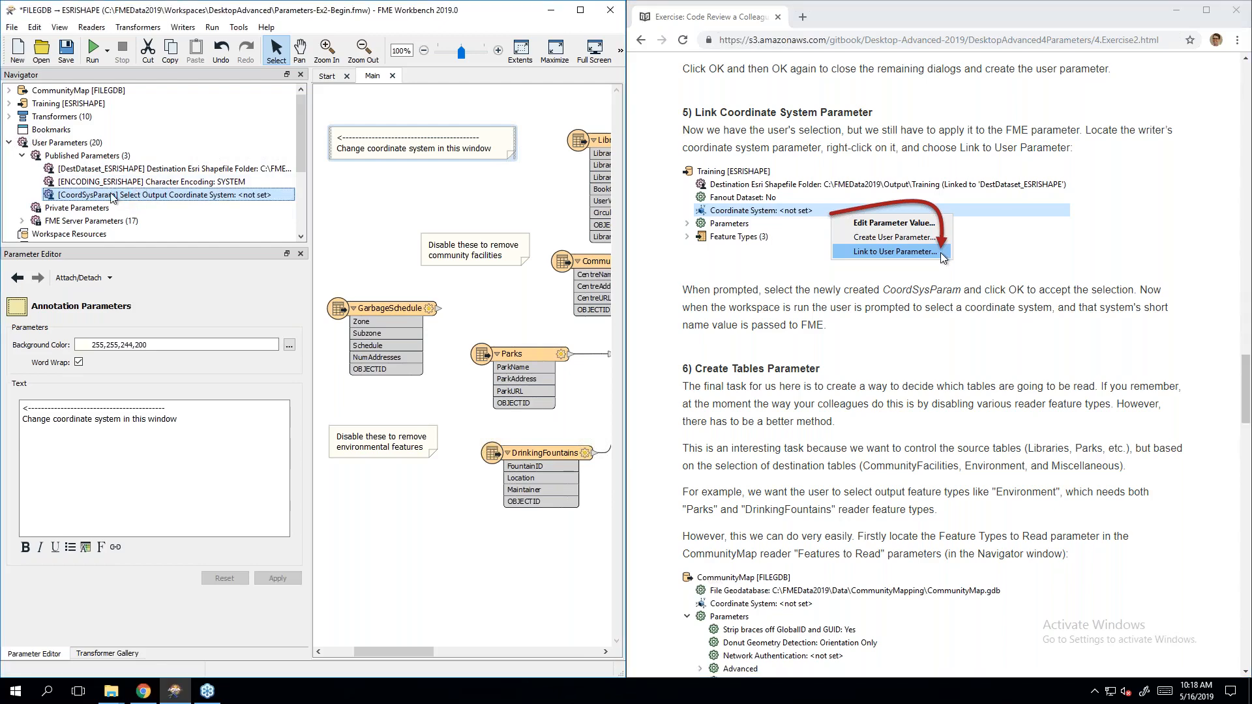
left_click(10, 103)
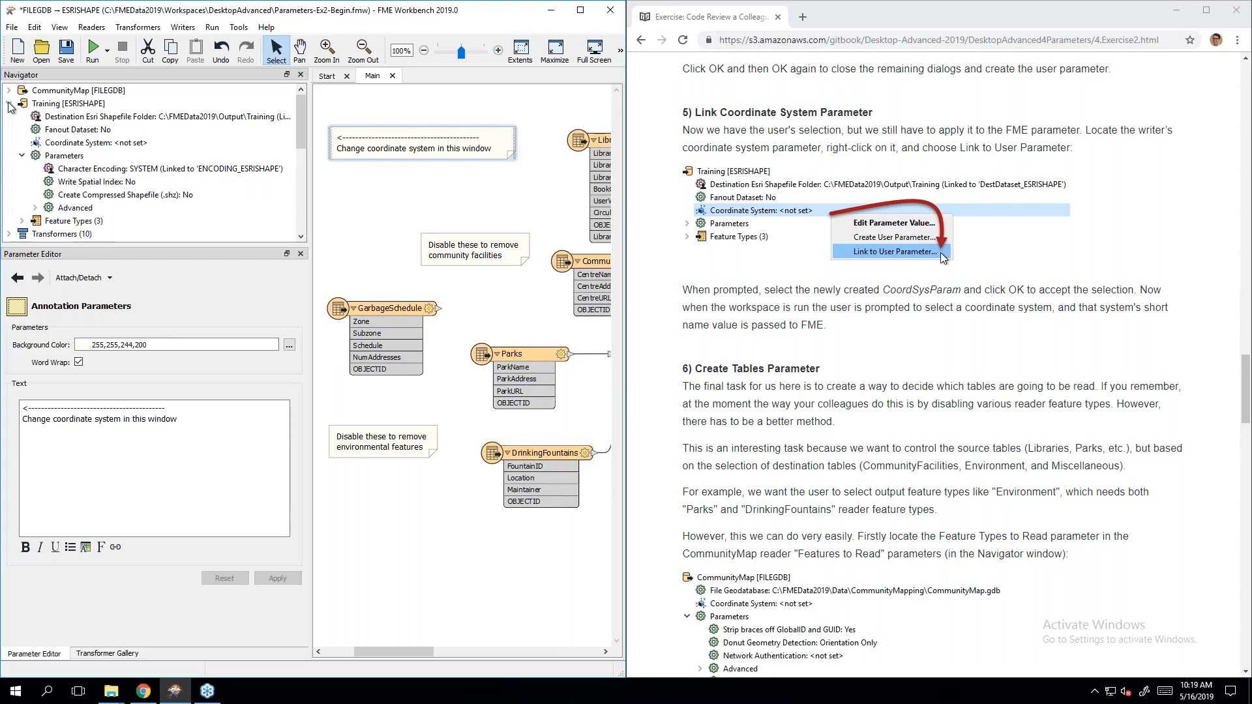
Step: Link the Training writer's Coordinate System parameter to the CoordSysParam user parameter
right_click(89, 145)
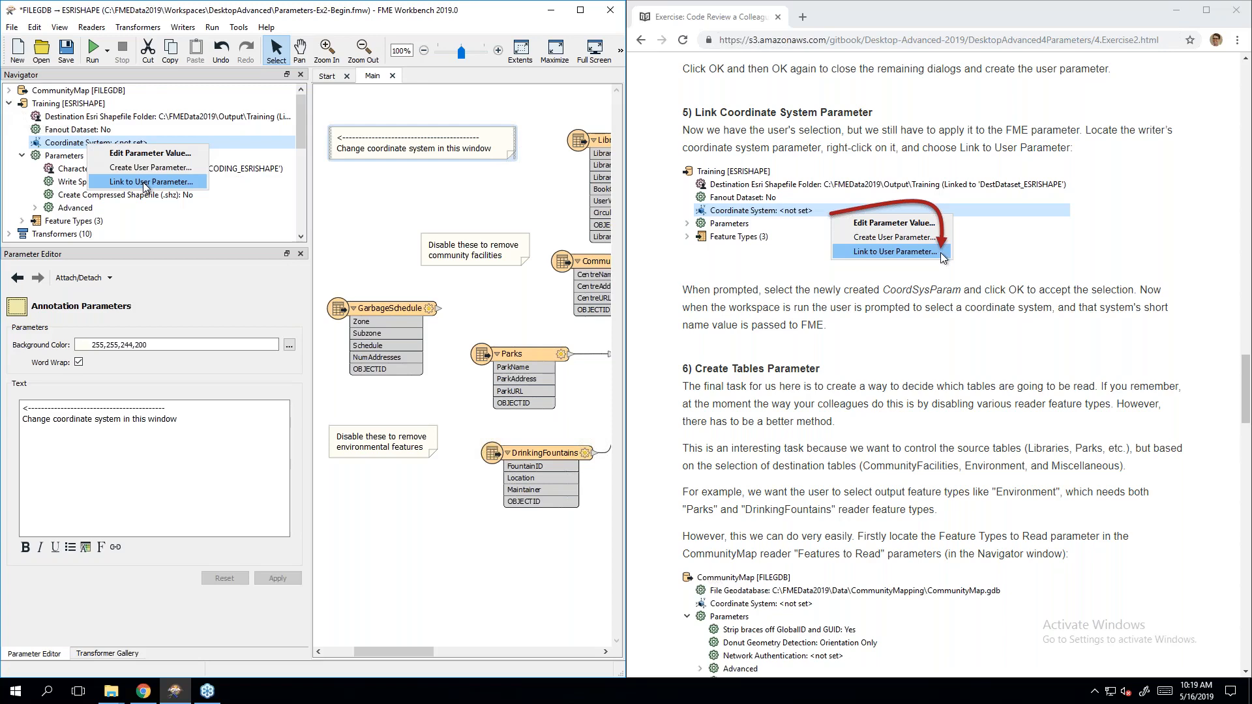
left_click(145, 184)
left_click(307, 338)
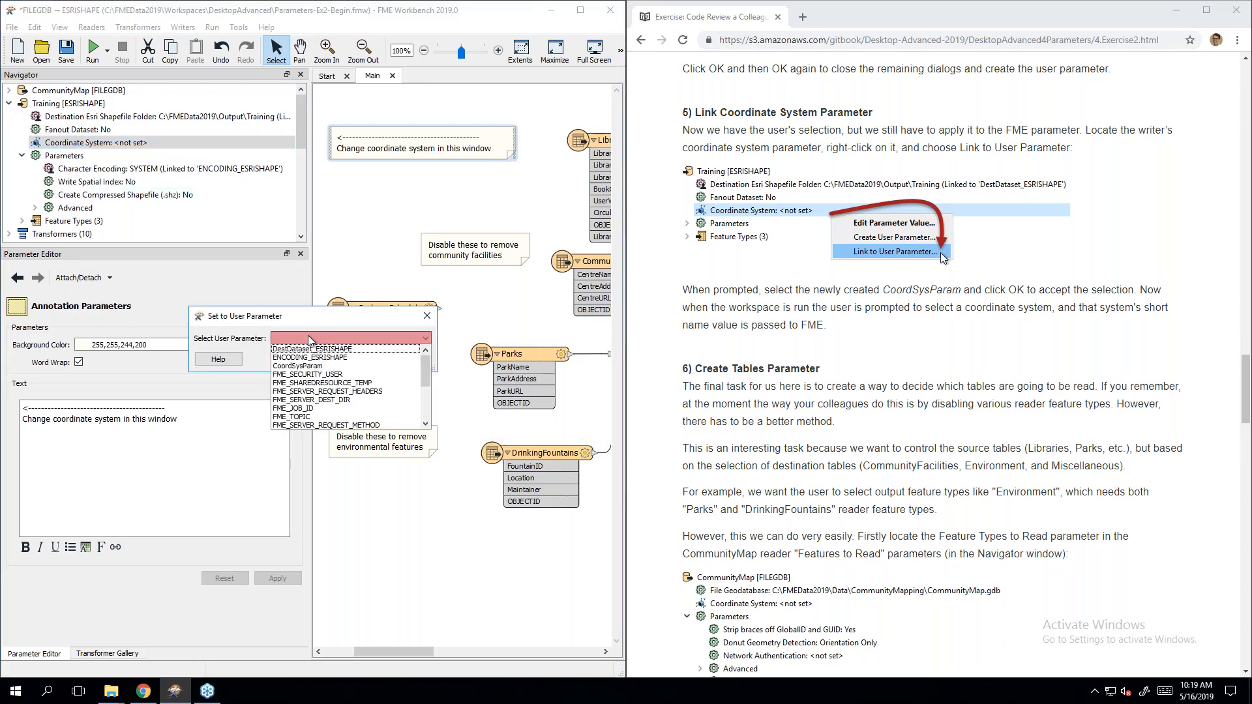
left_click(323, 368)
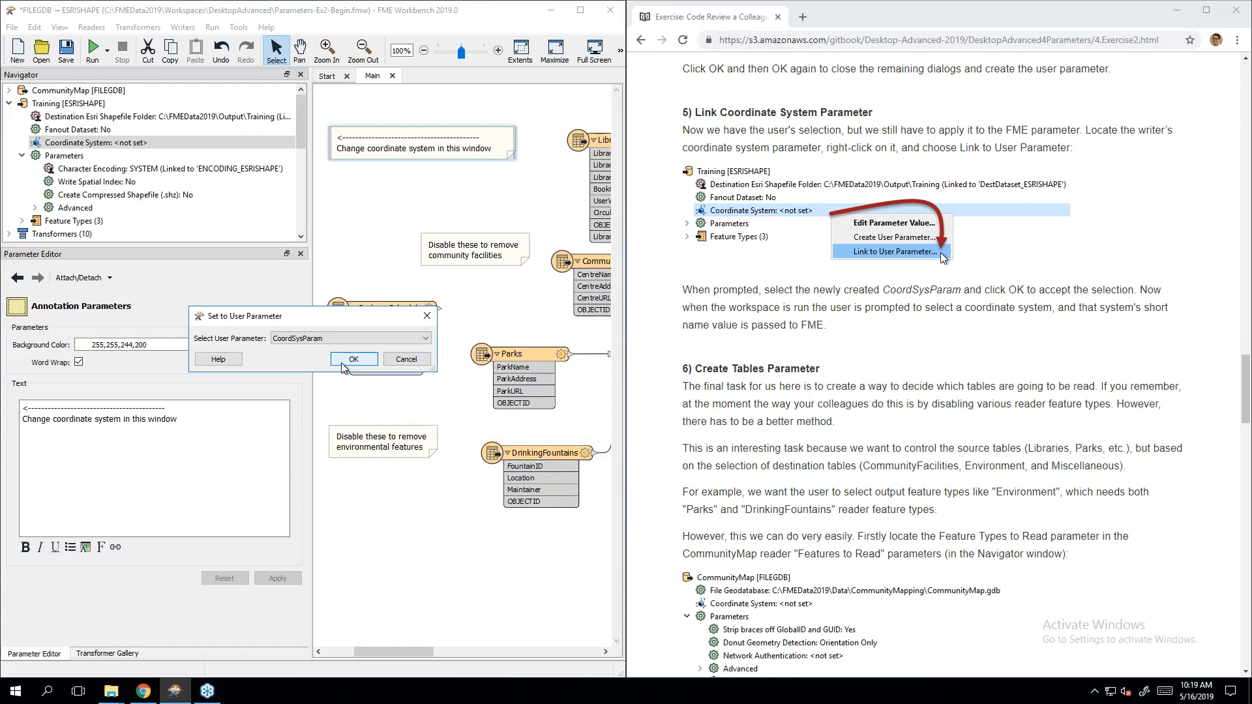
left_click(353, 359)
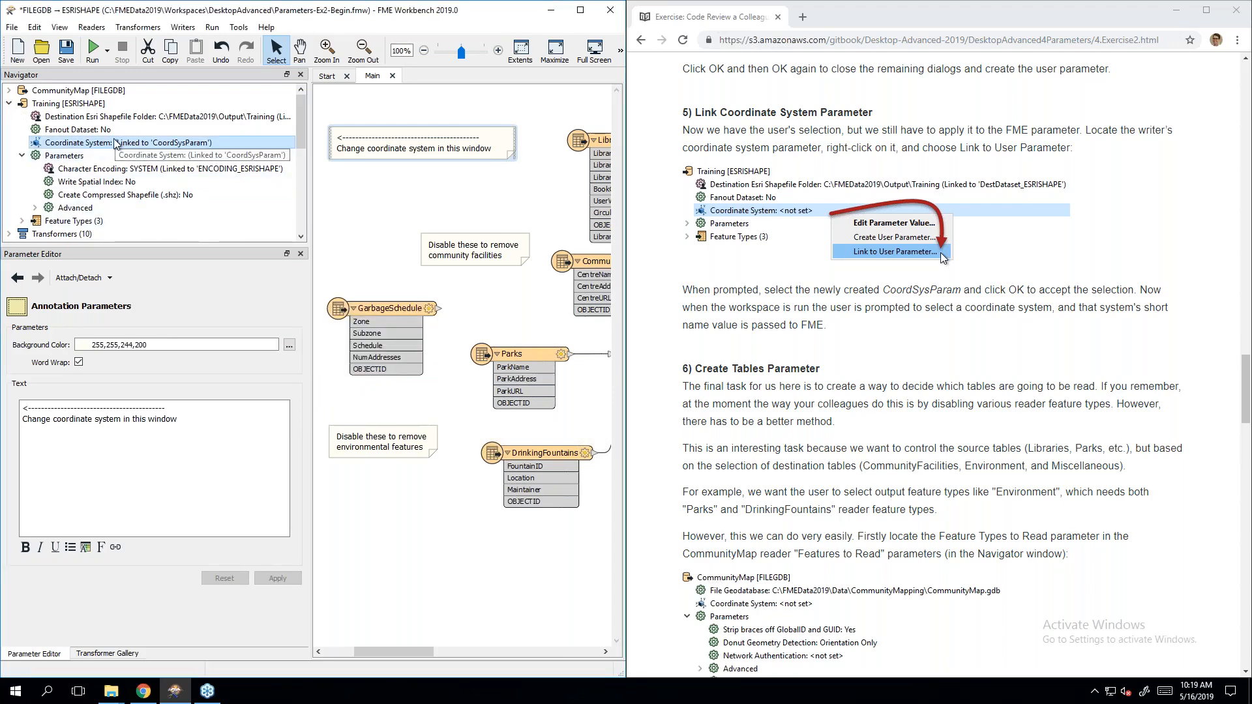
Step: Delete the 'Change coordinate system in this window' note from the workspace
left_click(880, 383)
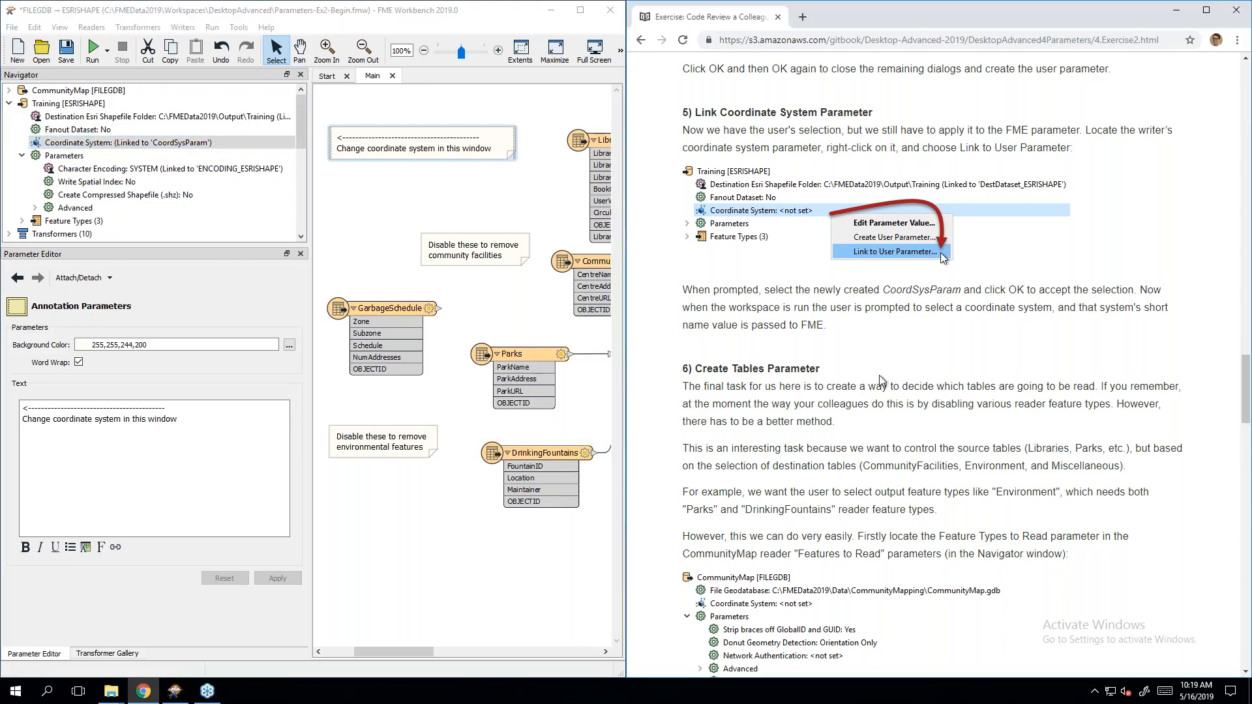
scroll(876, 390, "down", 4)
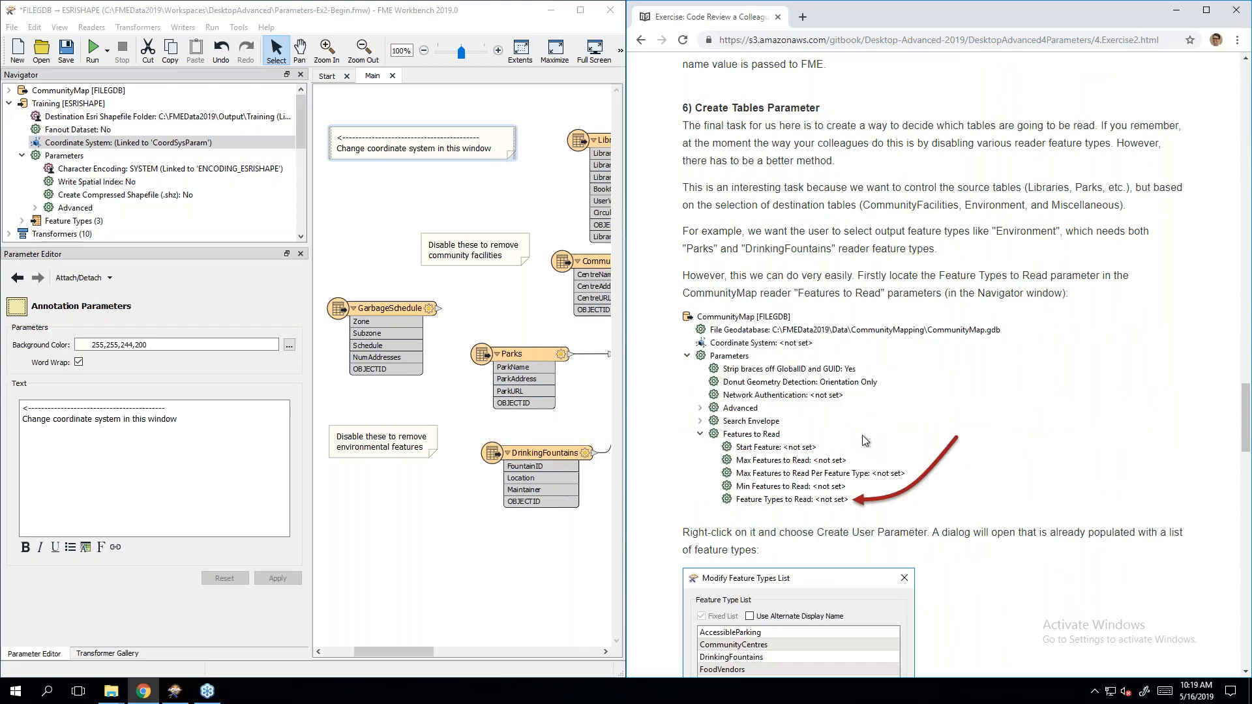
left_click(391, 156)
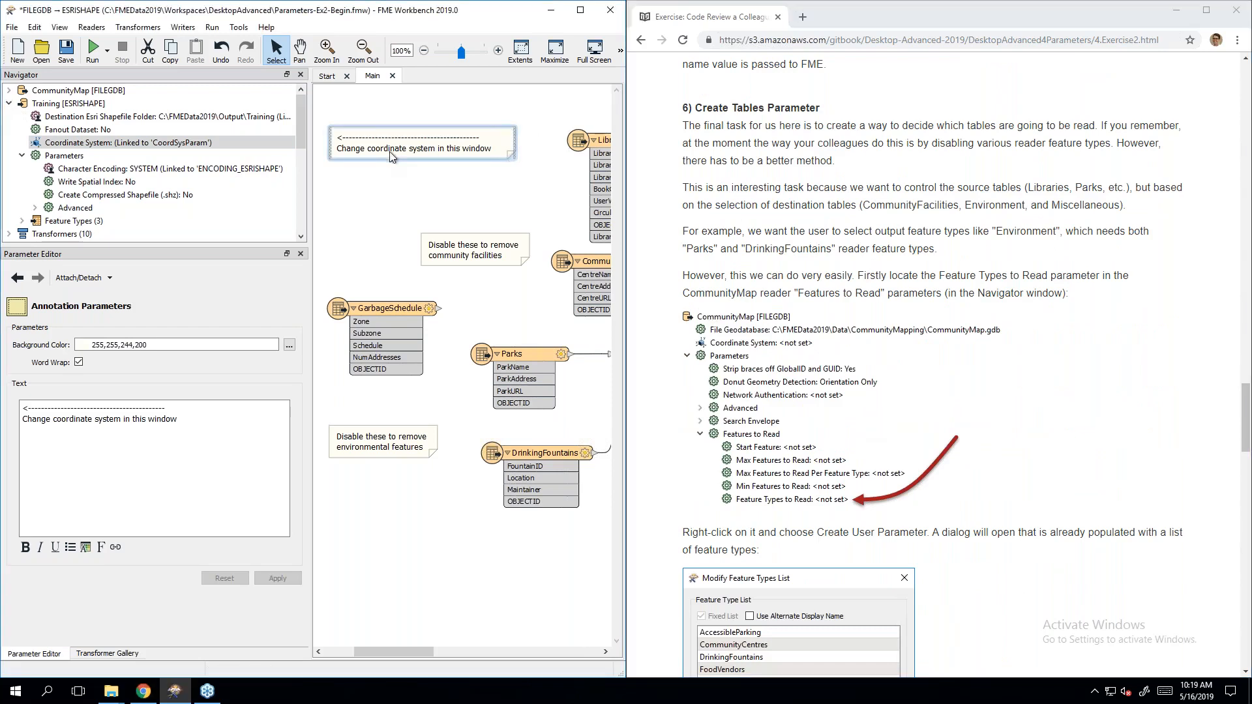
key("Delete")
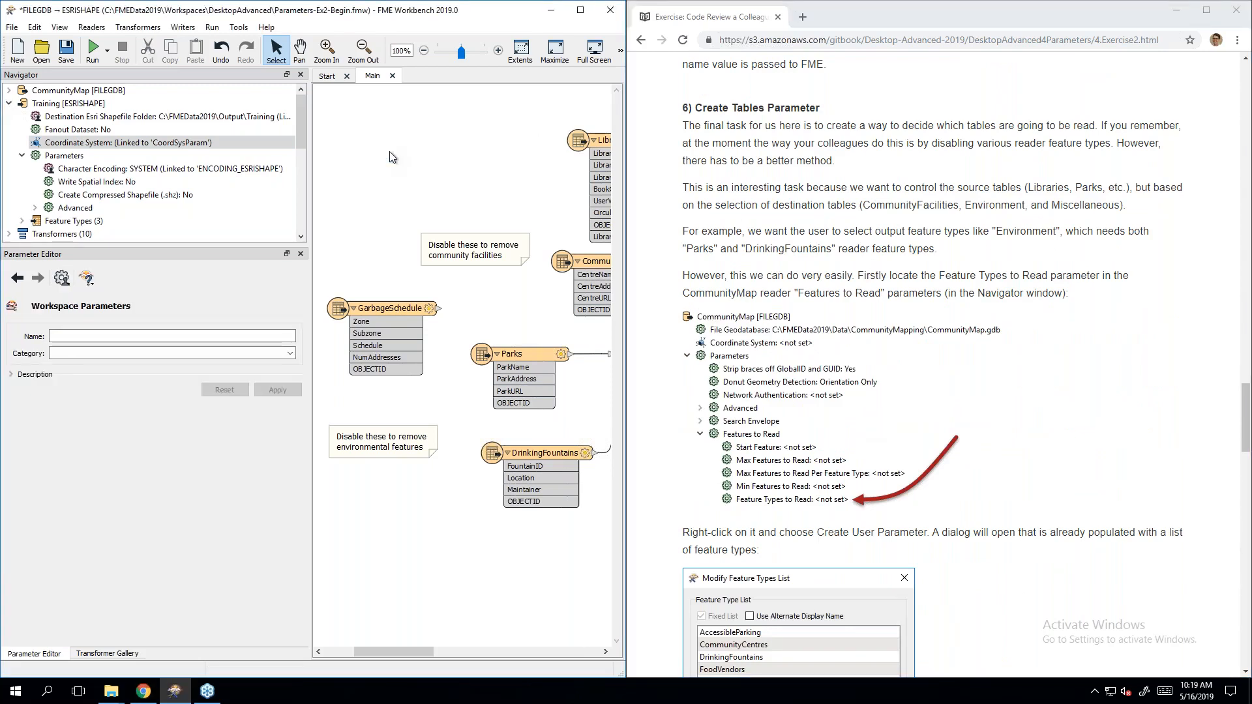
Step: Save the workspace as Day4Ex2 in the Workspaces folder
left_click(11, 26)
left_click(41, 149)
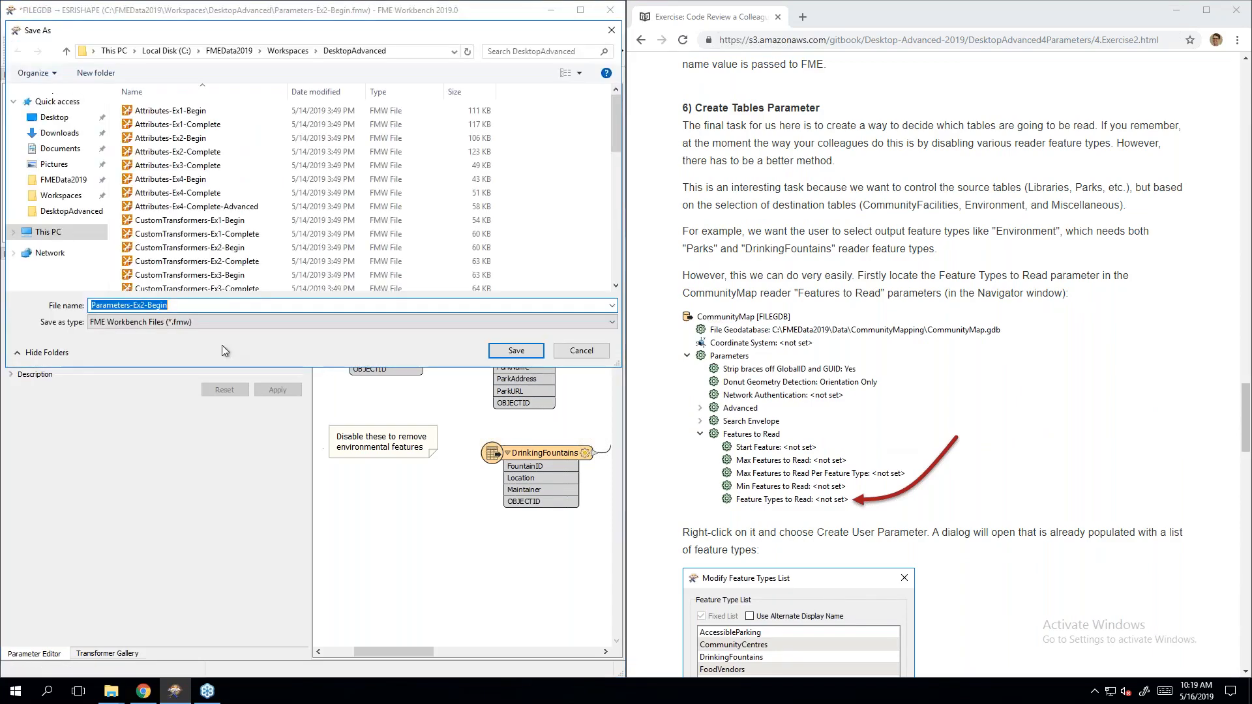
left_click(274, 50)
left_click(148, 247)
left_click(230, 310)
left_click(231, 310)
key("BackSpace")
type("2")
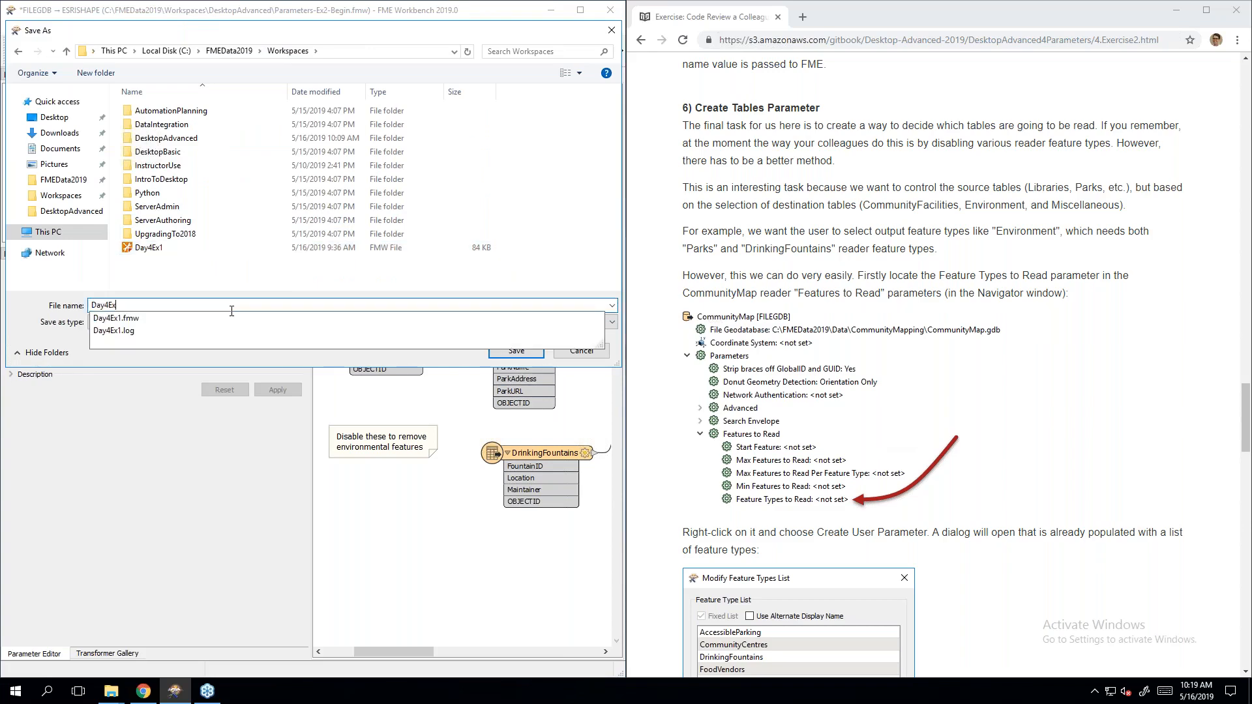
key("Return")
left_click(907, 273)
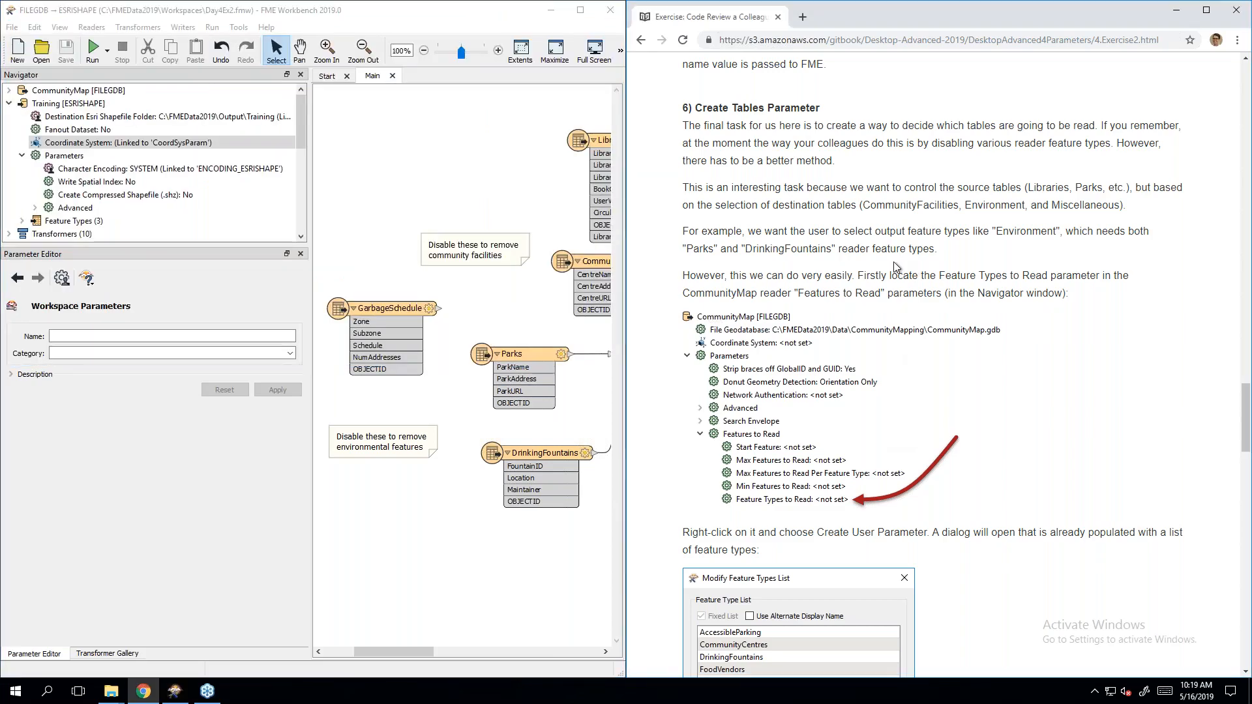
Step: Expand CommunityMap [FILEGDB] > Parameters > Features to Read in the Navigator to show Feature Types to Read
scroll(899, 276, "down", 1)
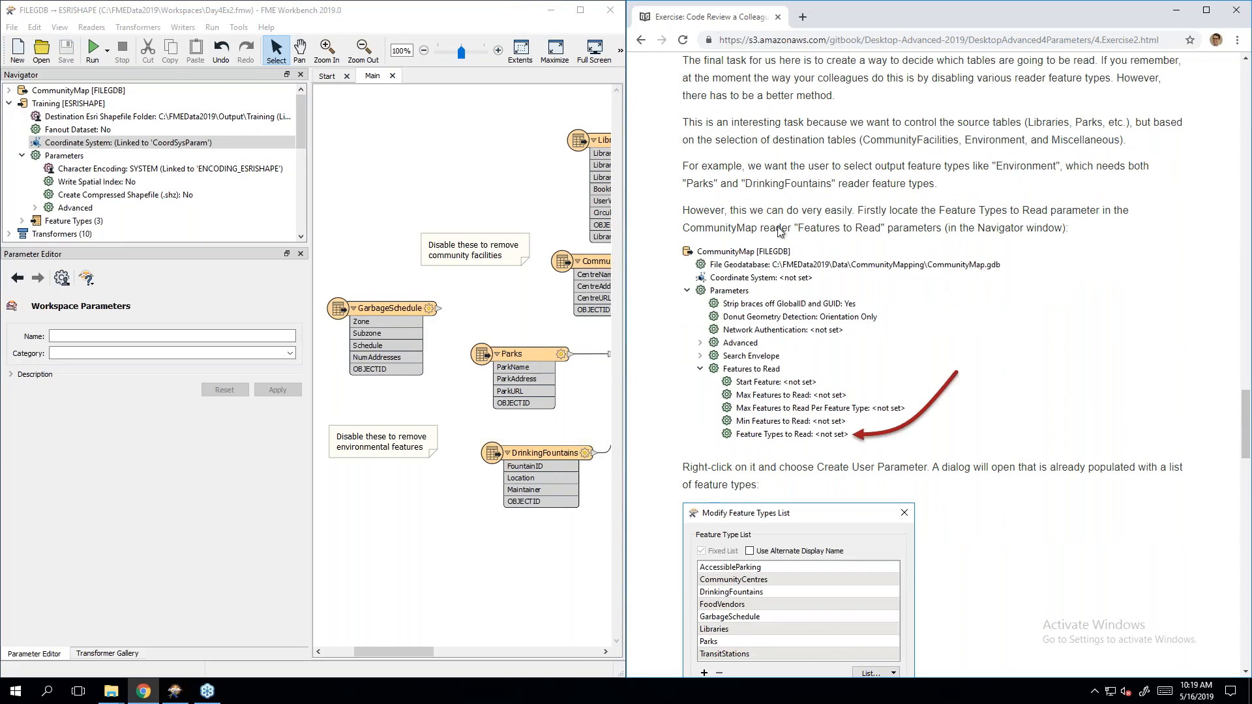
left_click(428, 455)
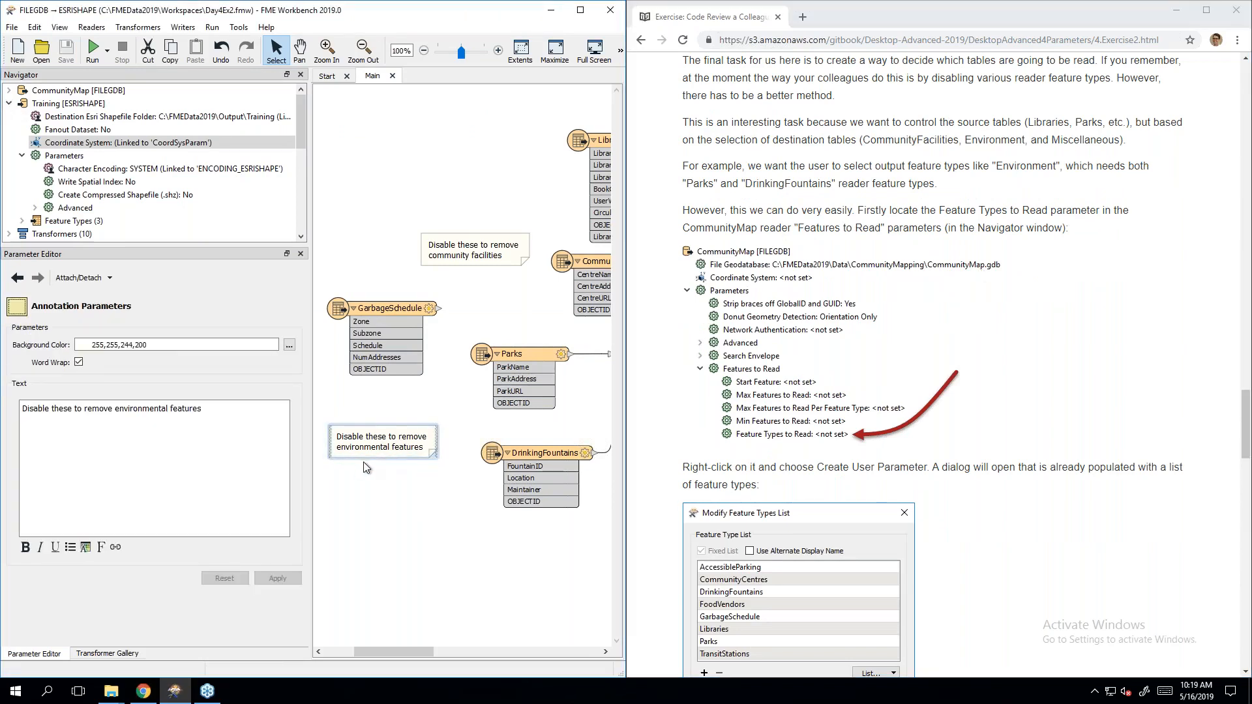
left_click(396, 464)
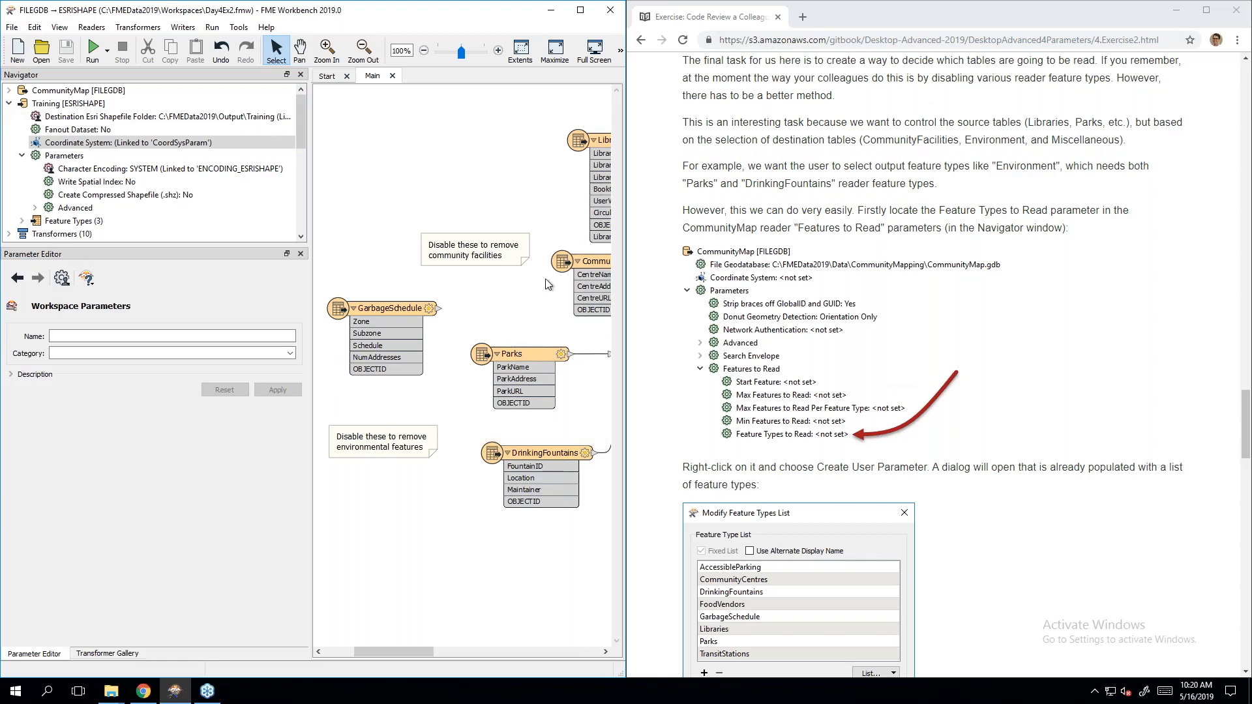
mouse_move(393, 651)
left_mouse_down()
mouse_move(601, 656)
mouse_move(412, 643)
left_mouse_up()
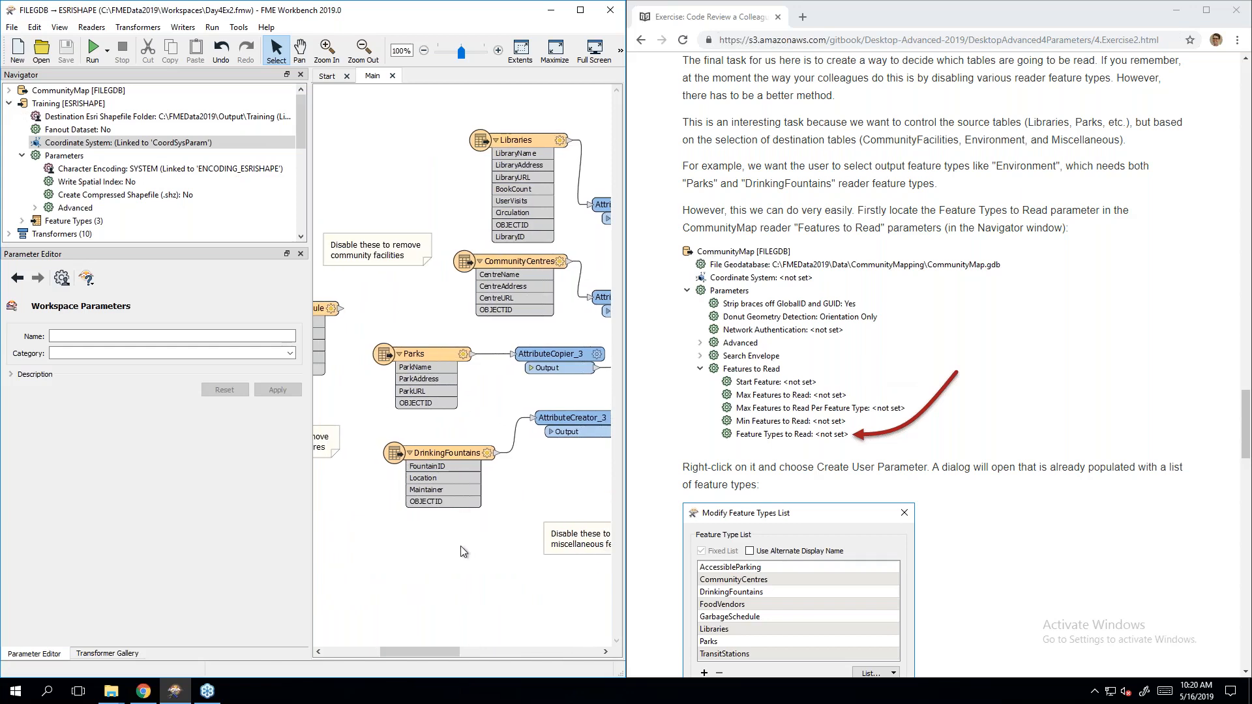
left_click(1008, 184)
scroll(1009, 185, "down", 2)
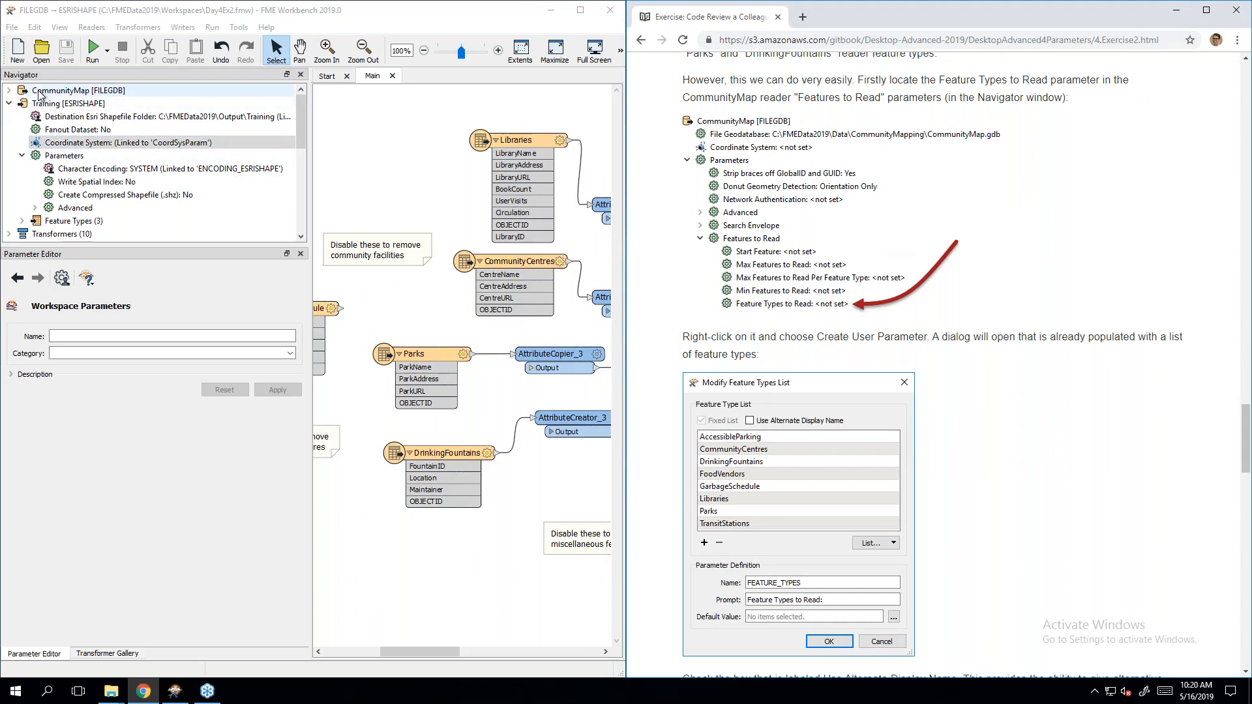
left_click(9, 91)
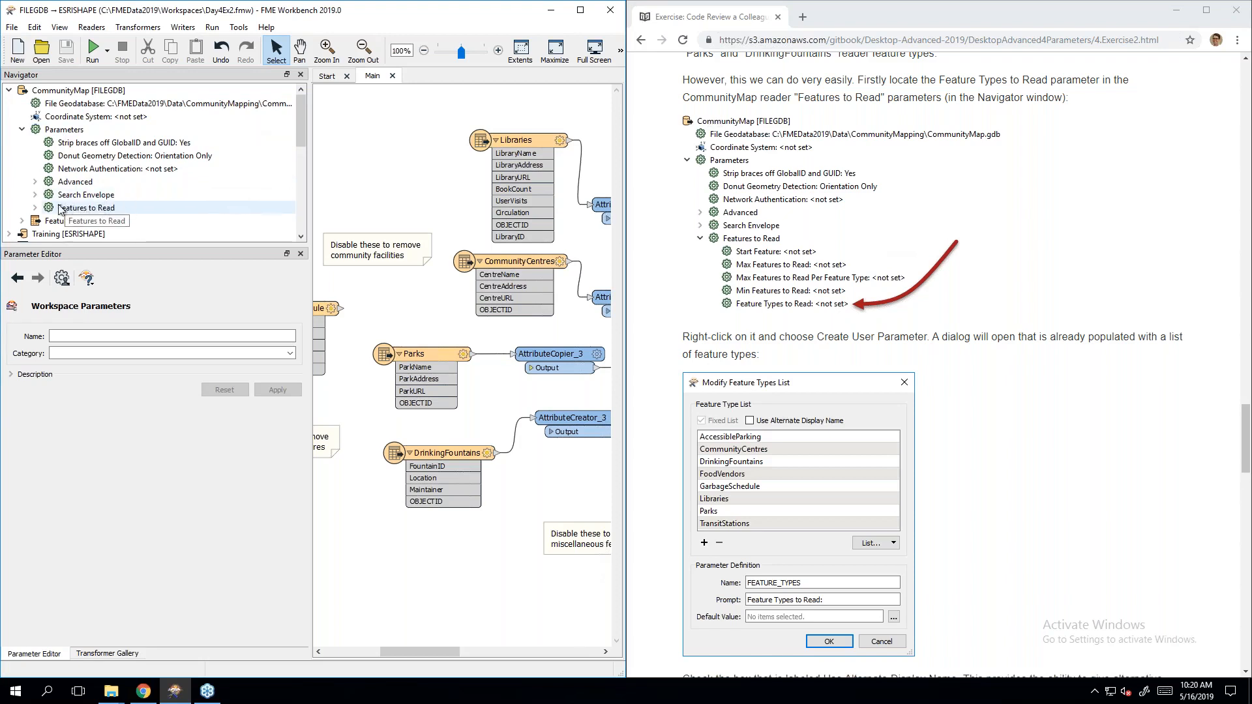
double_click(112, 209)
scroll(124, 195, "down", 2)
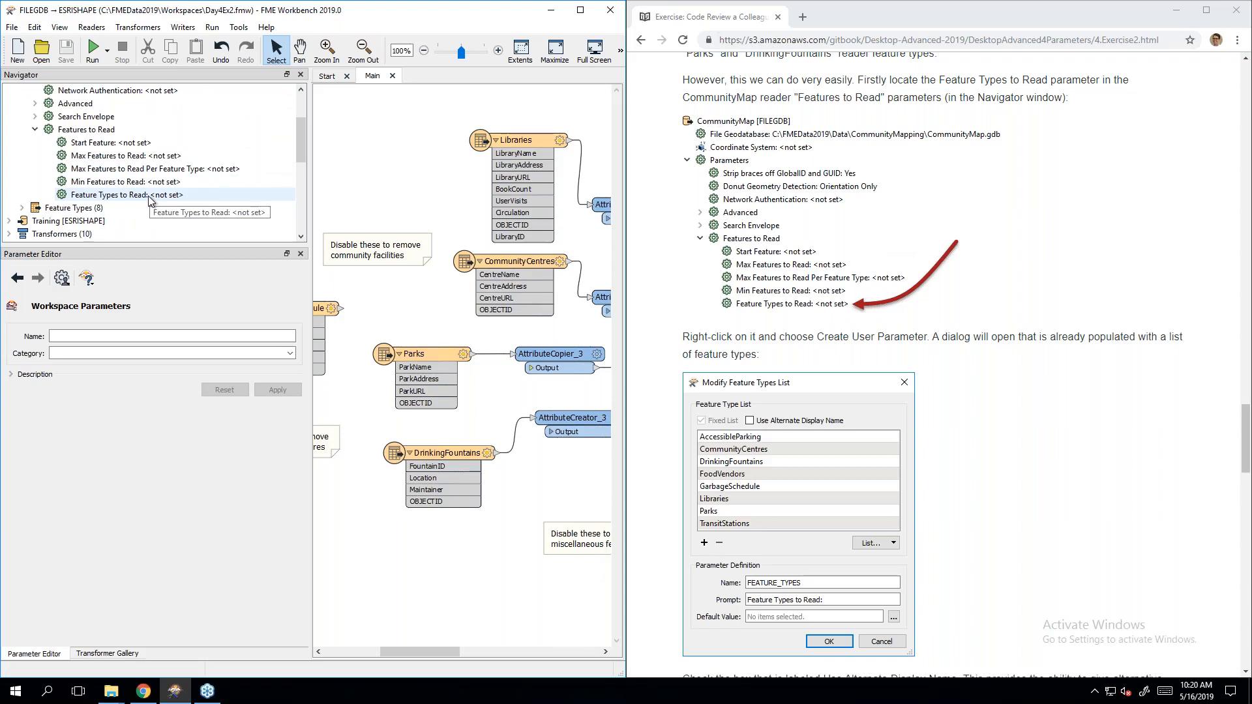
Step: Create a user parameter from Feature Types to Read, enable Use Alternate Display Name, and select GarbageSchedule
right_click(149, 198)
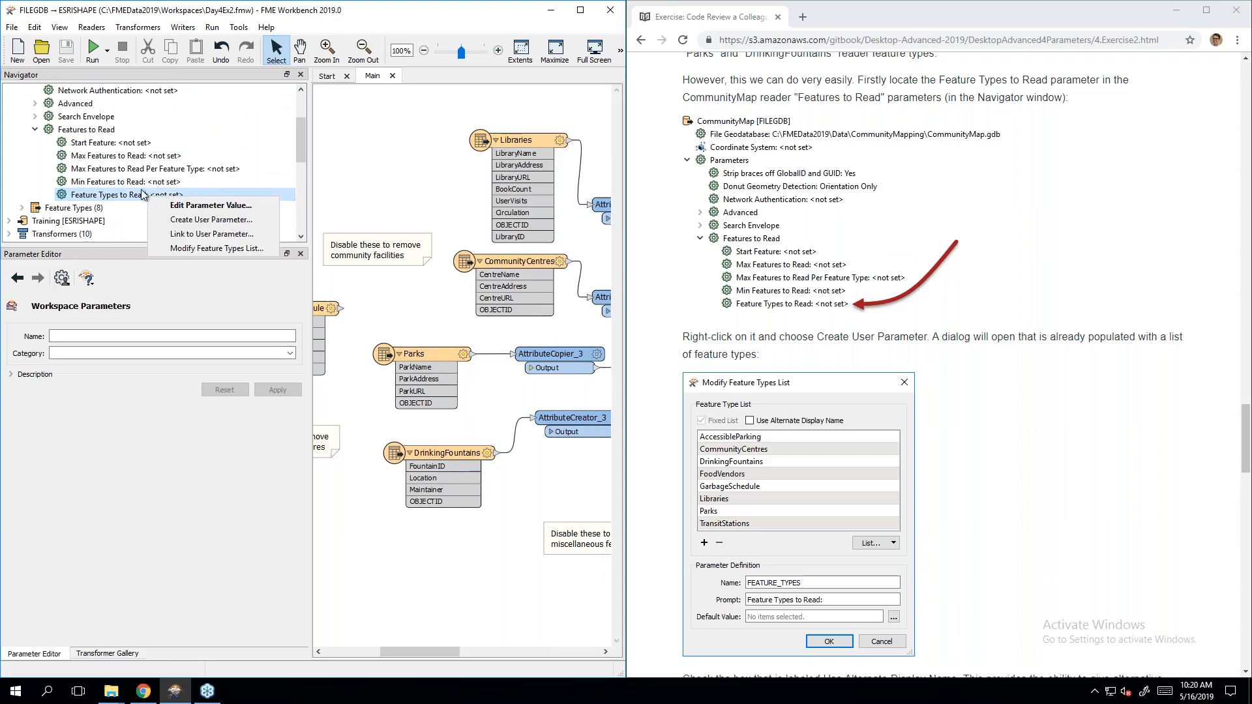
left_click(182, 224)
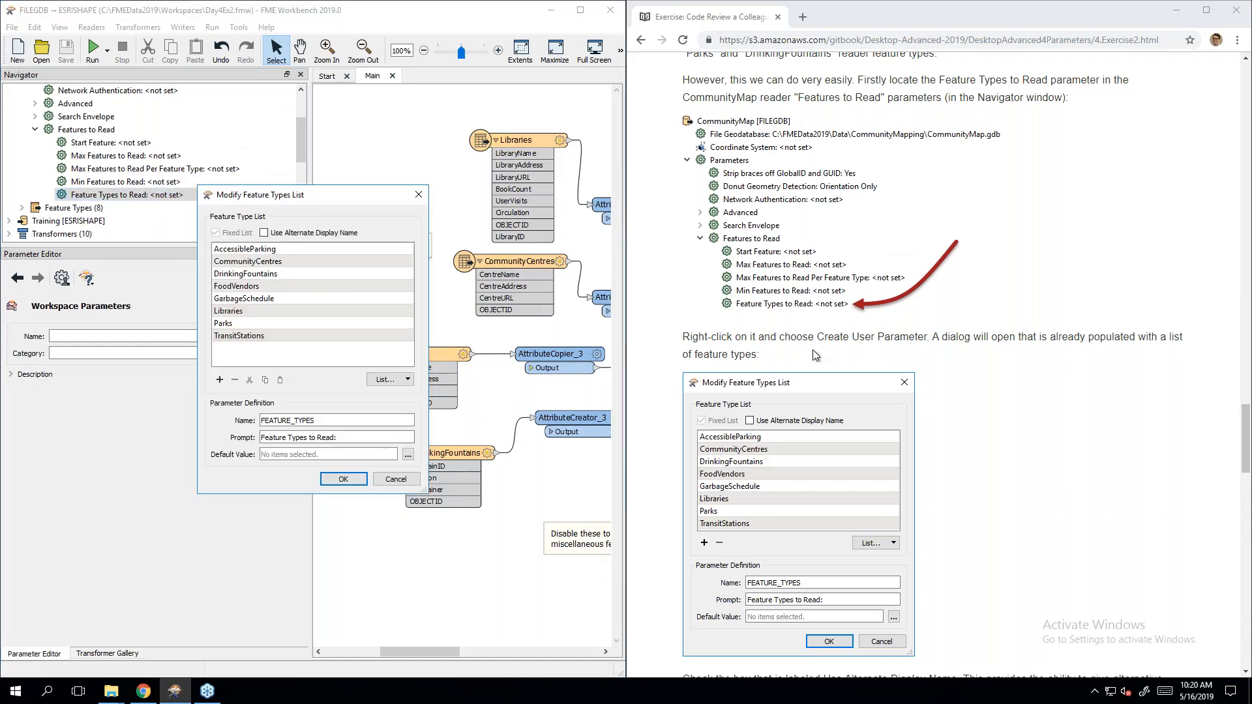
left_click(1046, 394)
scroll(1047, 393, "down", 1)
scroll(1047, 394, "down", 3)
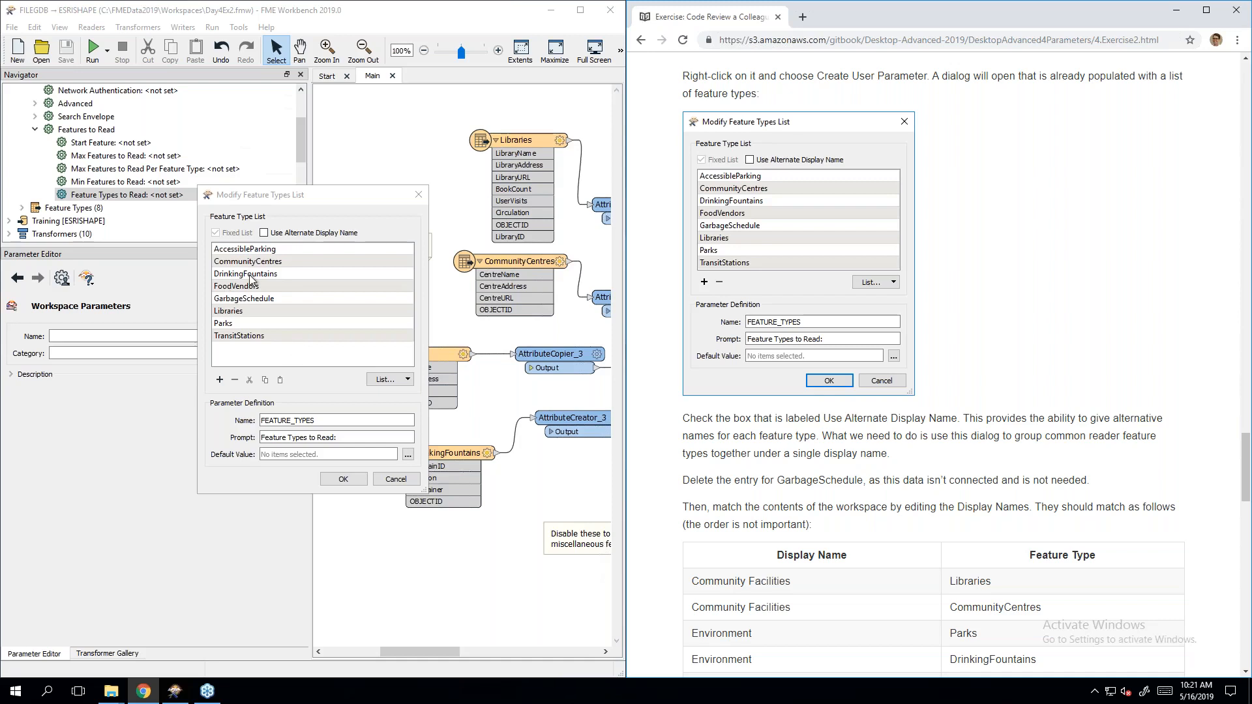
left_click(264, 234)
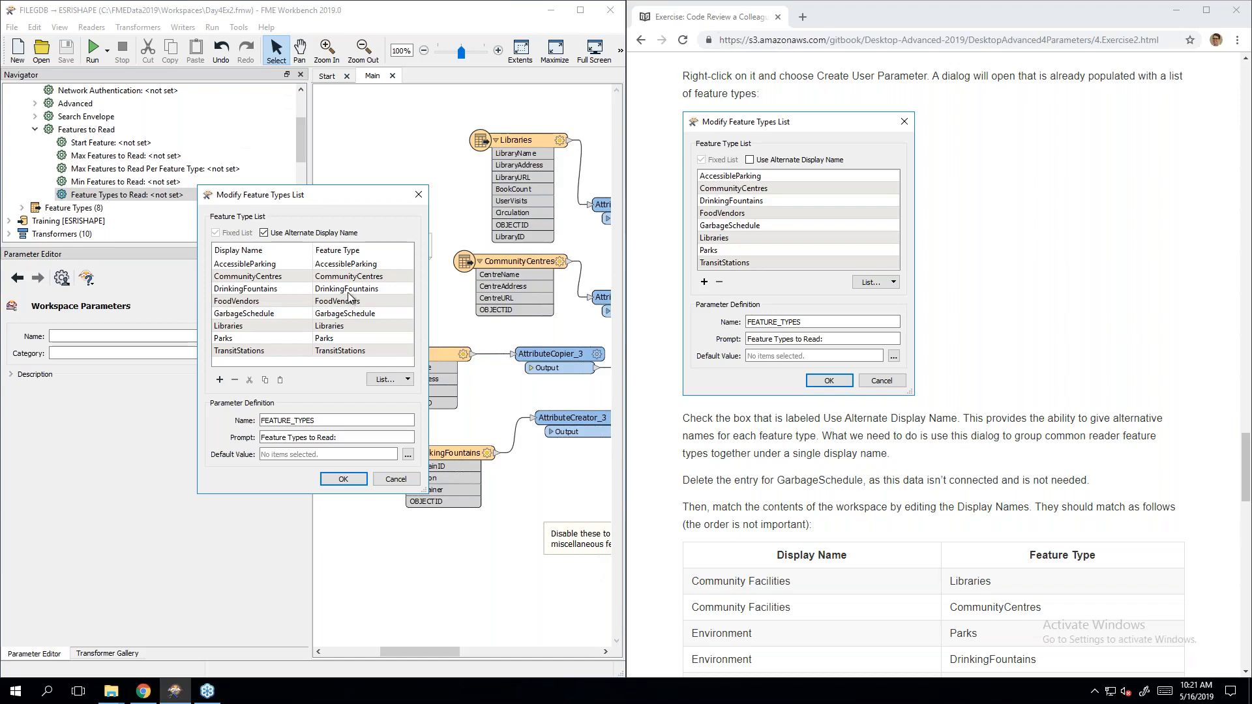
scroll(1226, 389, "down", 4)
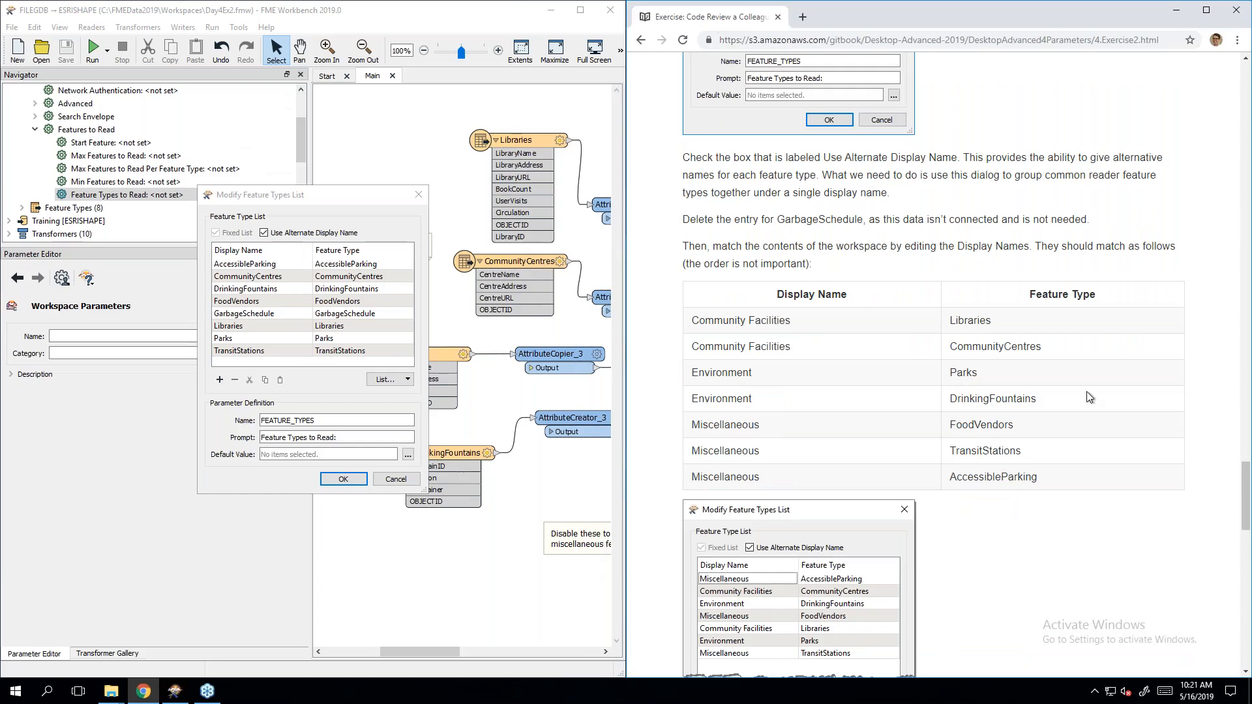
left_click(276, 312)
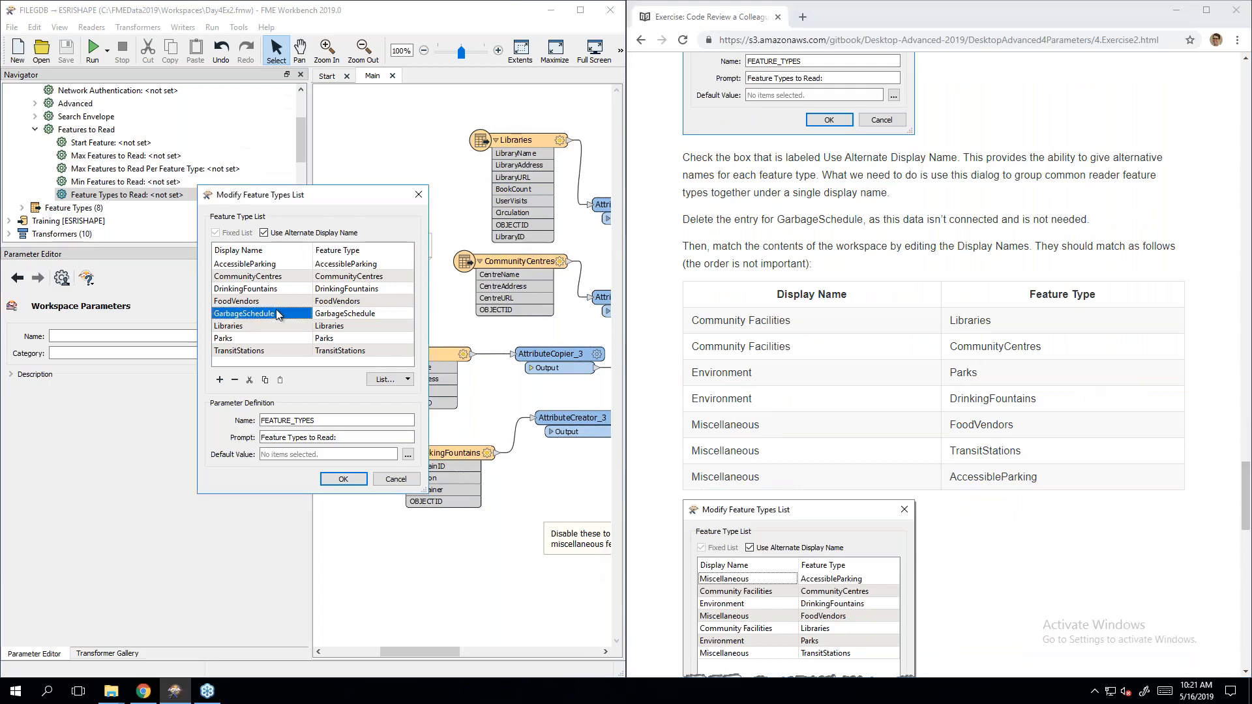
Step: Remove GarbageSchedule and set Libraries and CommunityCentres display names to 'Community Facilities'
left_click(235, 380)
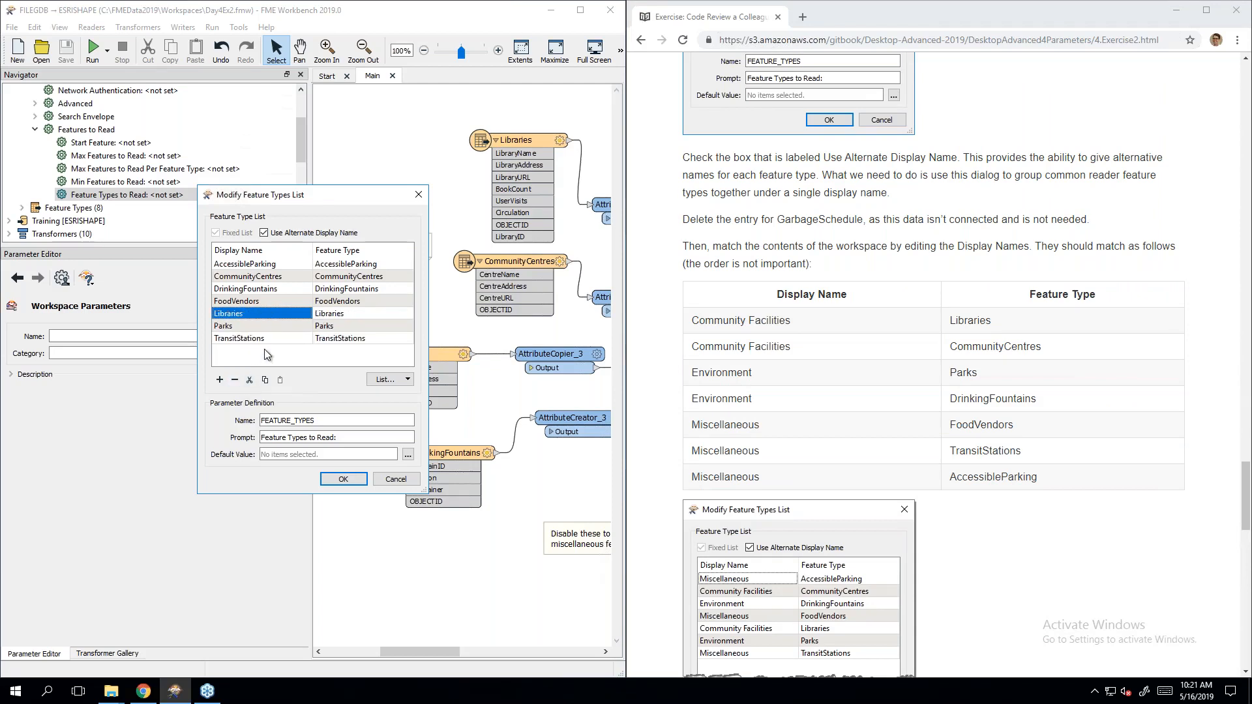
left_click(265, 354)
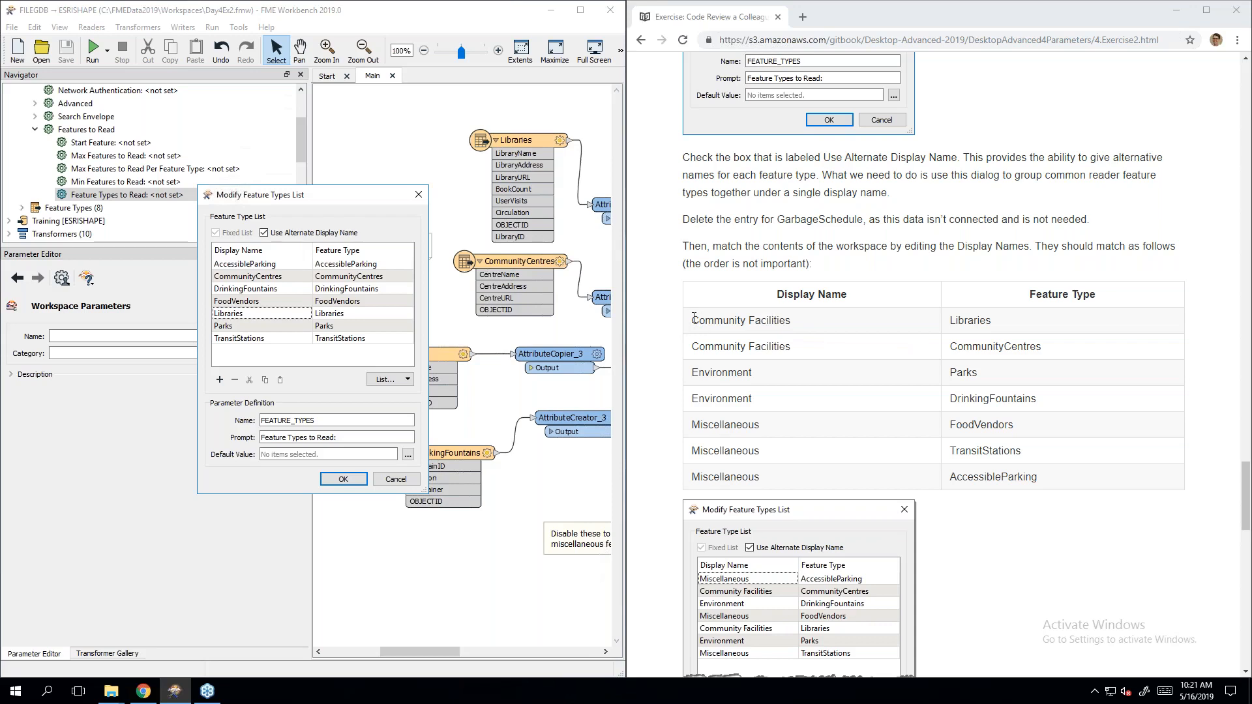
double_click(241, 314)
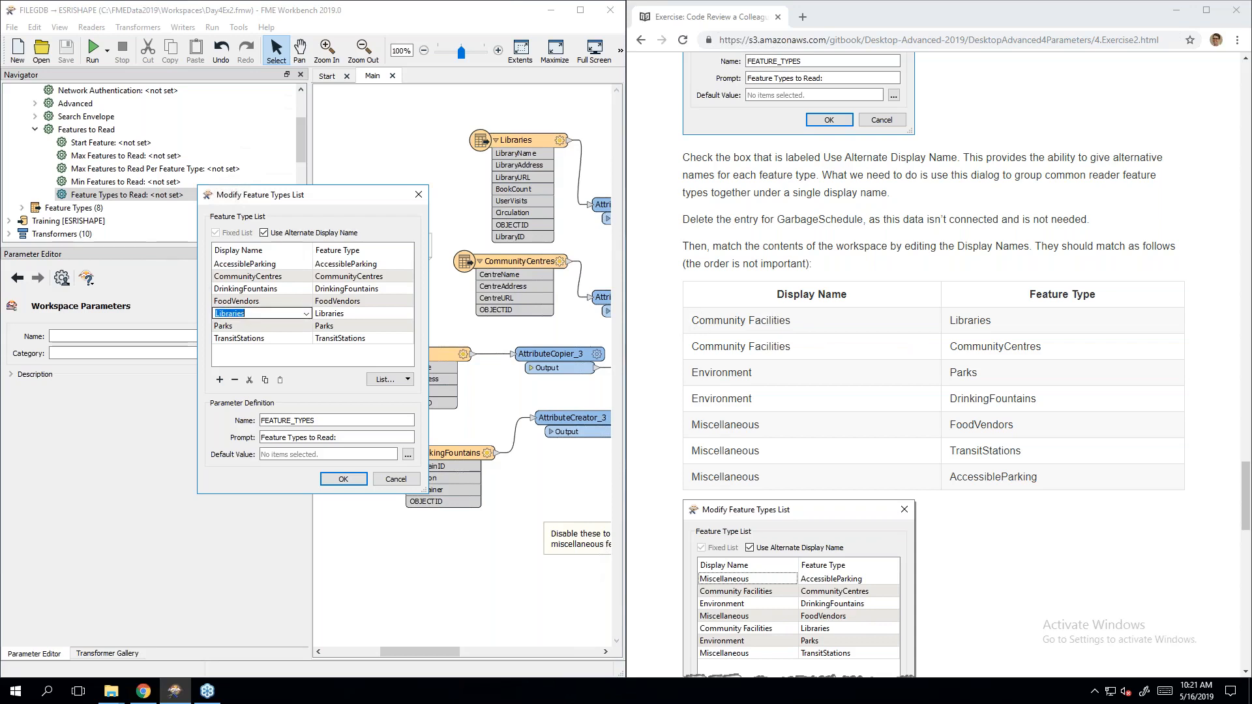
type("Comm")
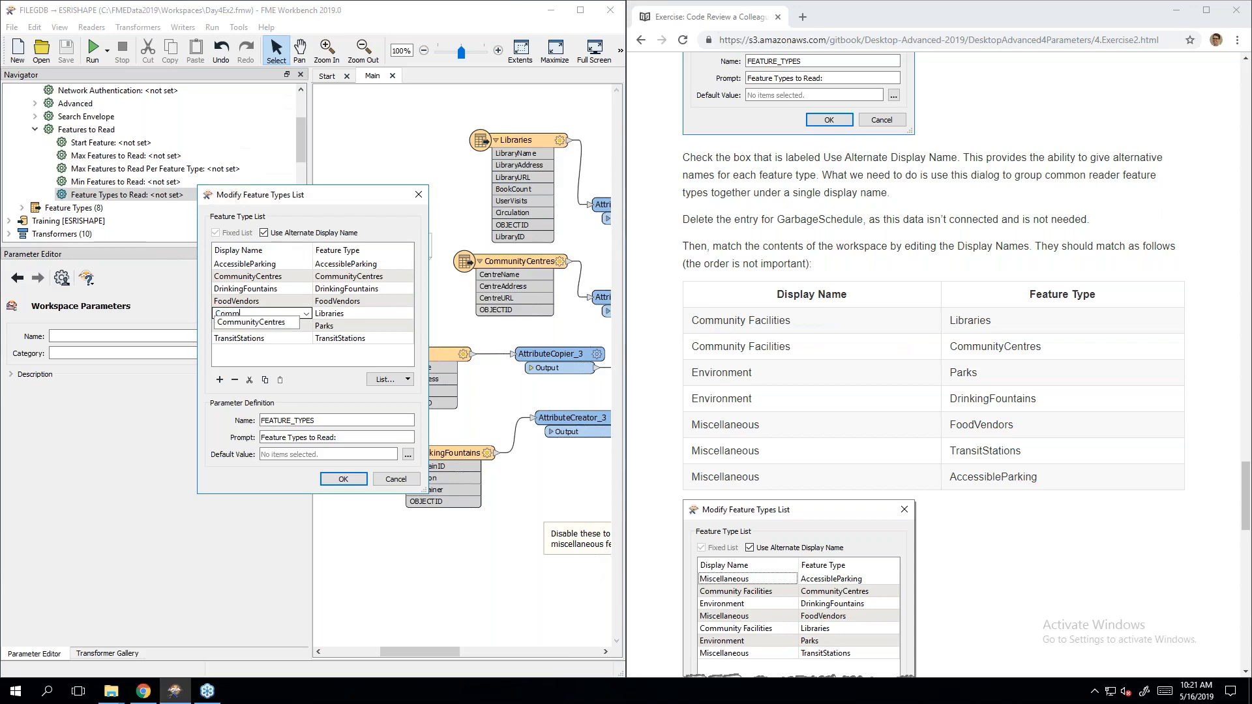
type("unity Facilities")
left_click(245, 357)
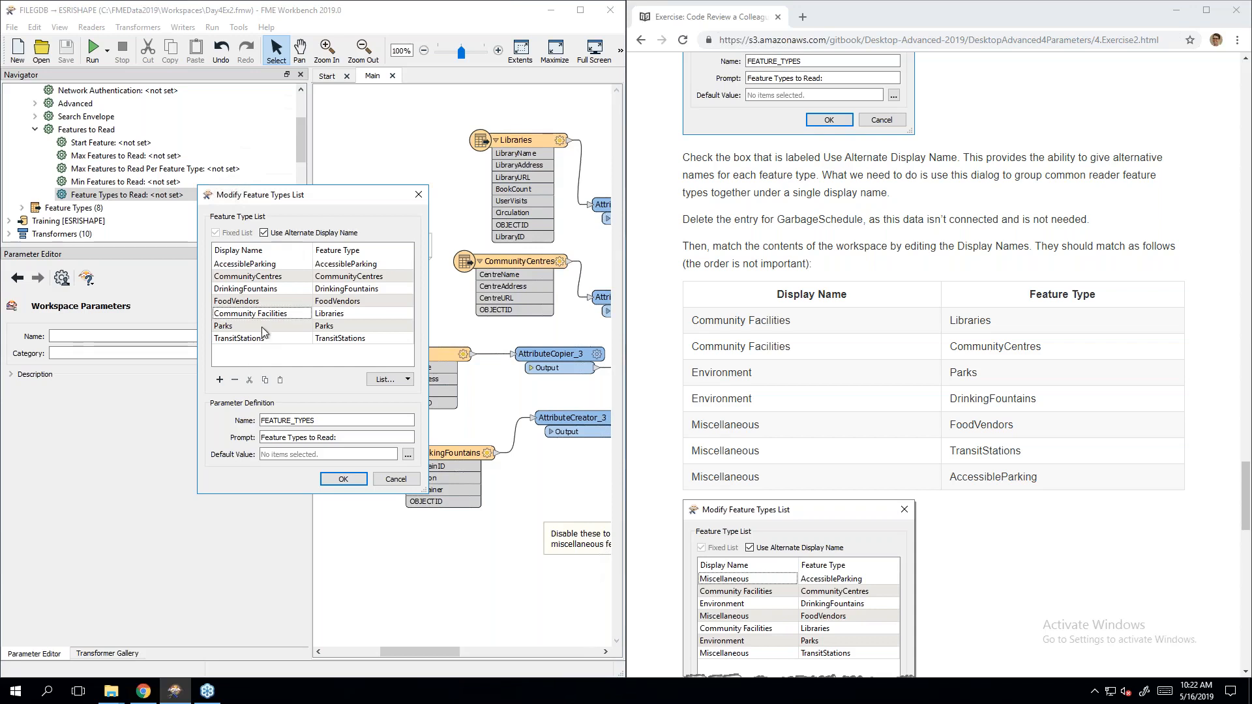
double_click(284, 276)
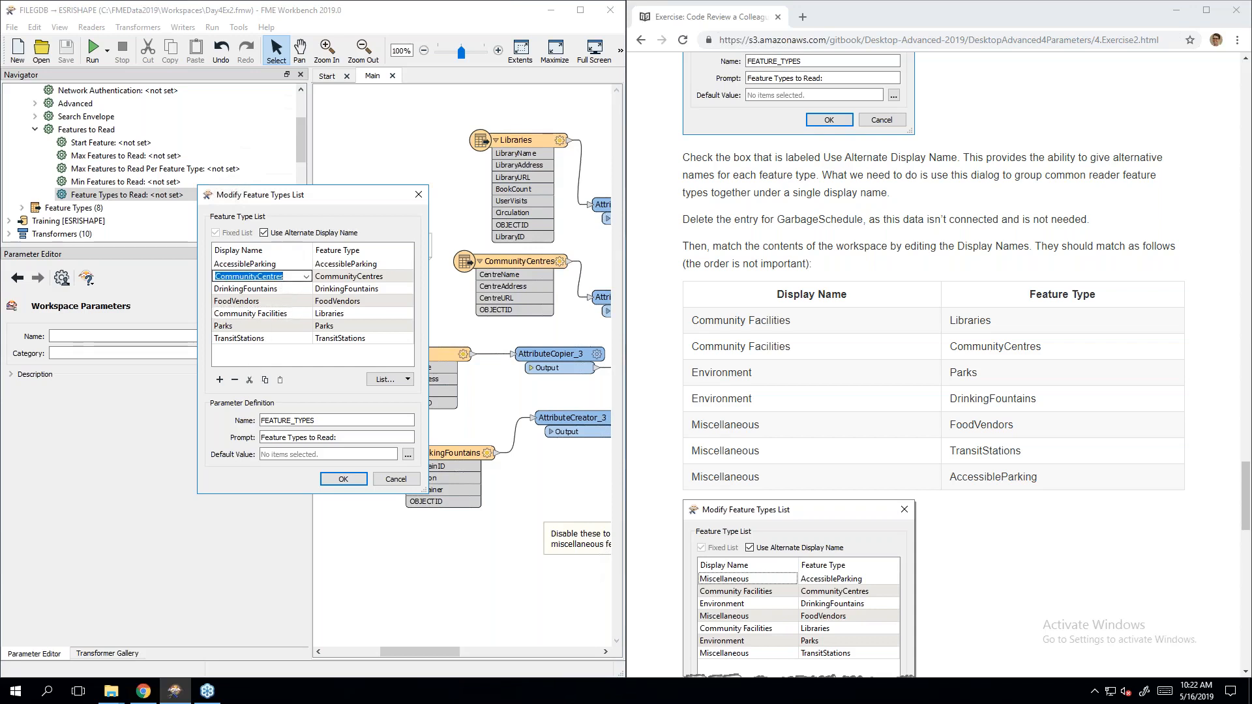
type("Comm")
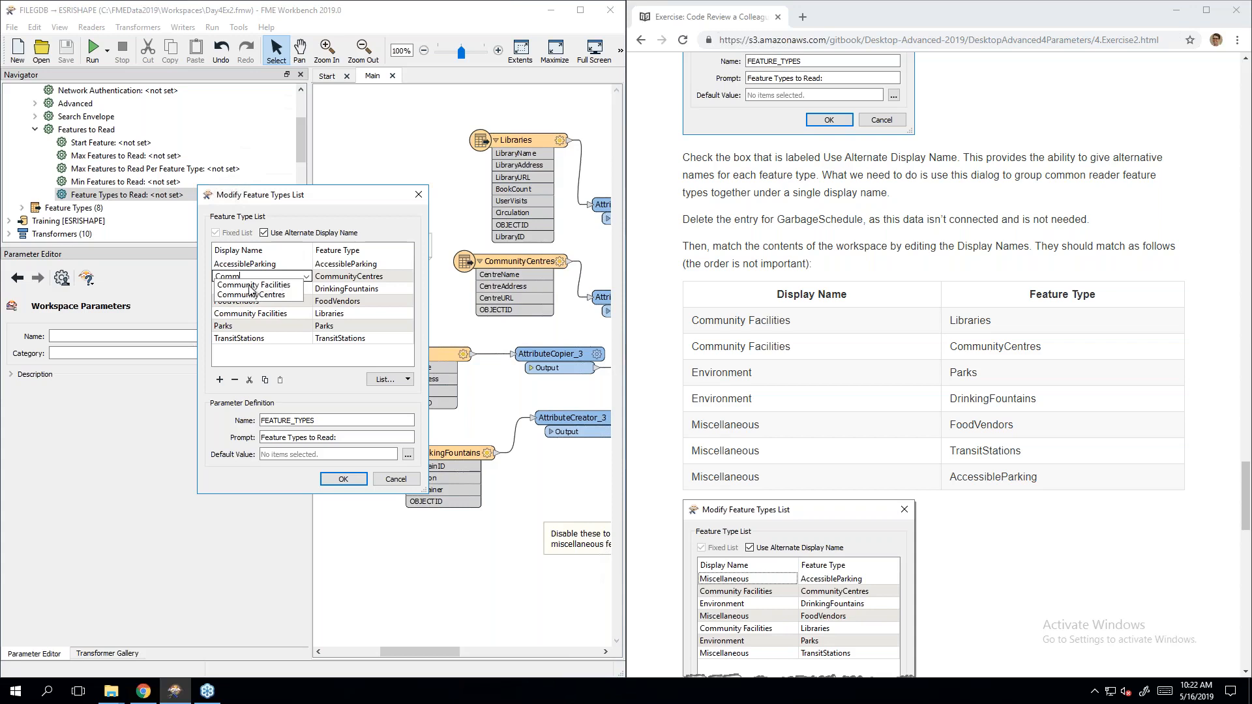
left_click(253, 285)
left_click(288, 355)
left_click(288, 355)
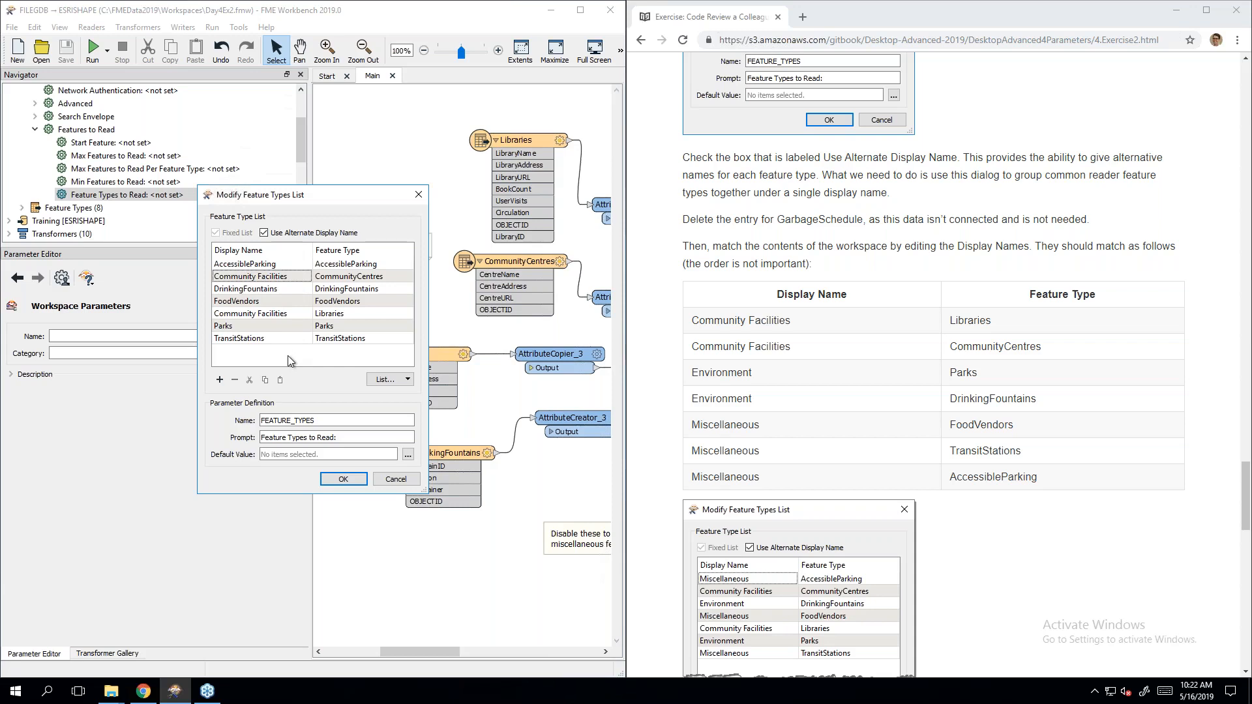
Step: Set the Parks and DrinkingFountains display names to 'Environment'
left_click(265, 329)
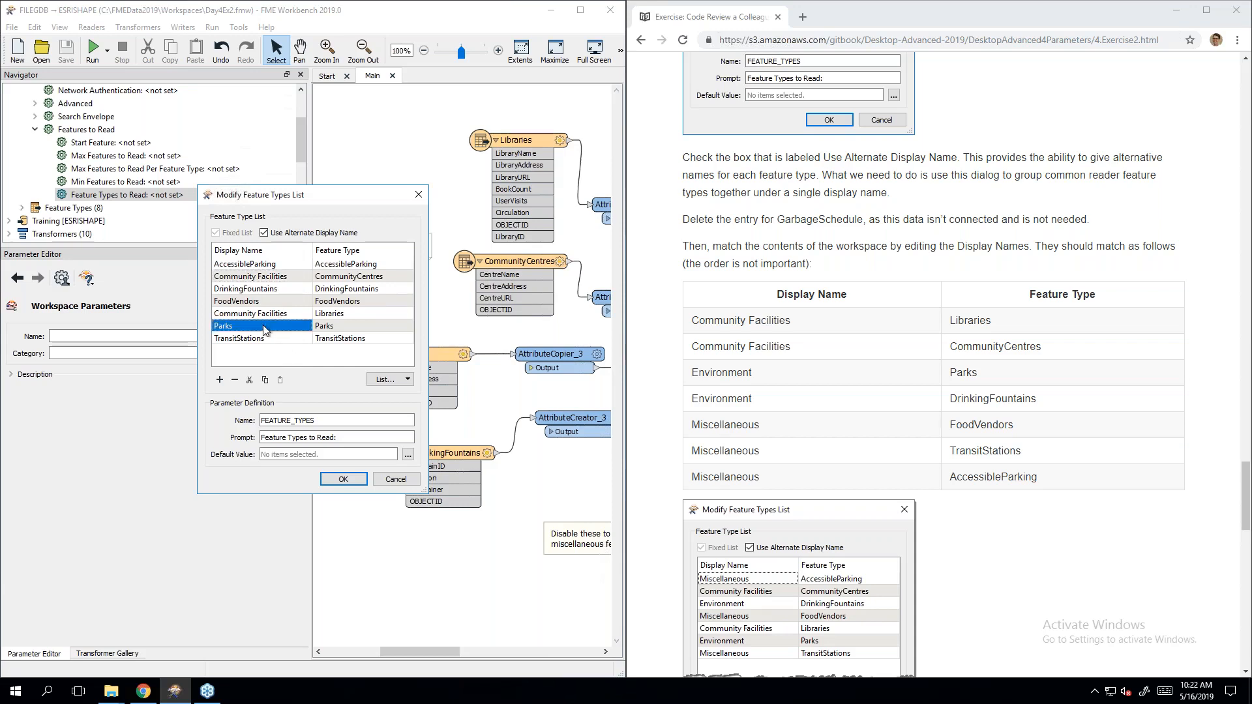
left_click(265, 329)
type("En")
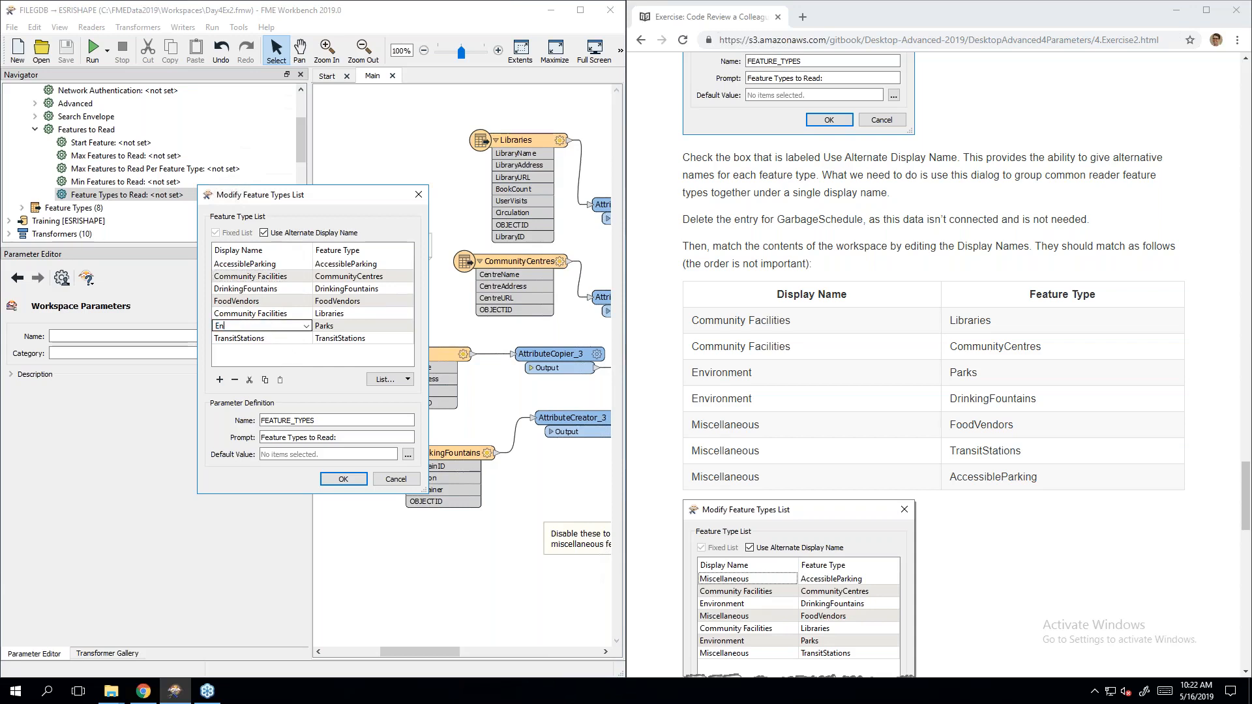
type("vironment")
left_click(264, 357)
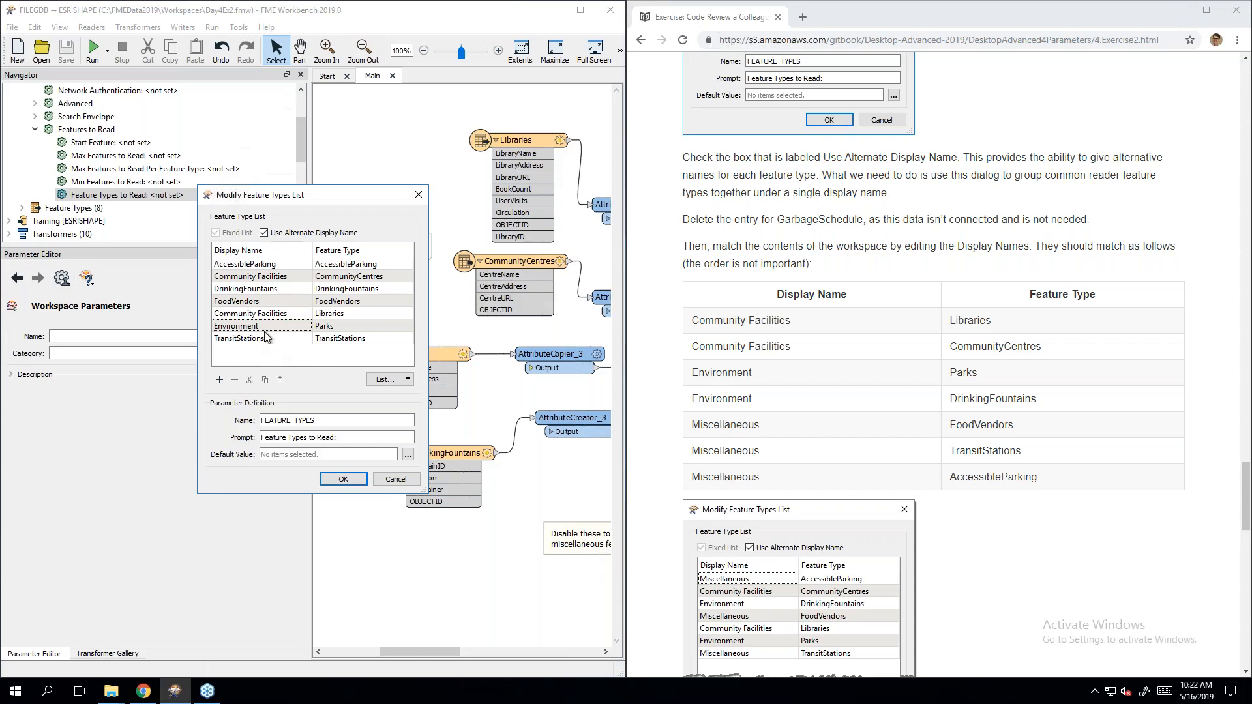
double_click(268, 294)
type("Environment")
key("Return")
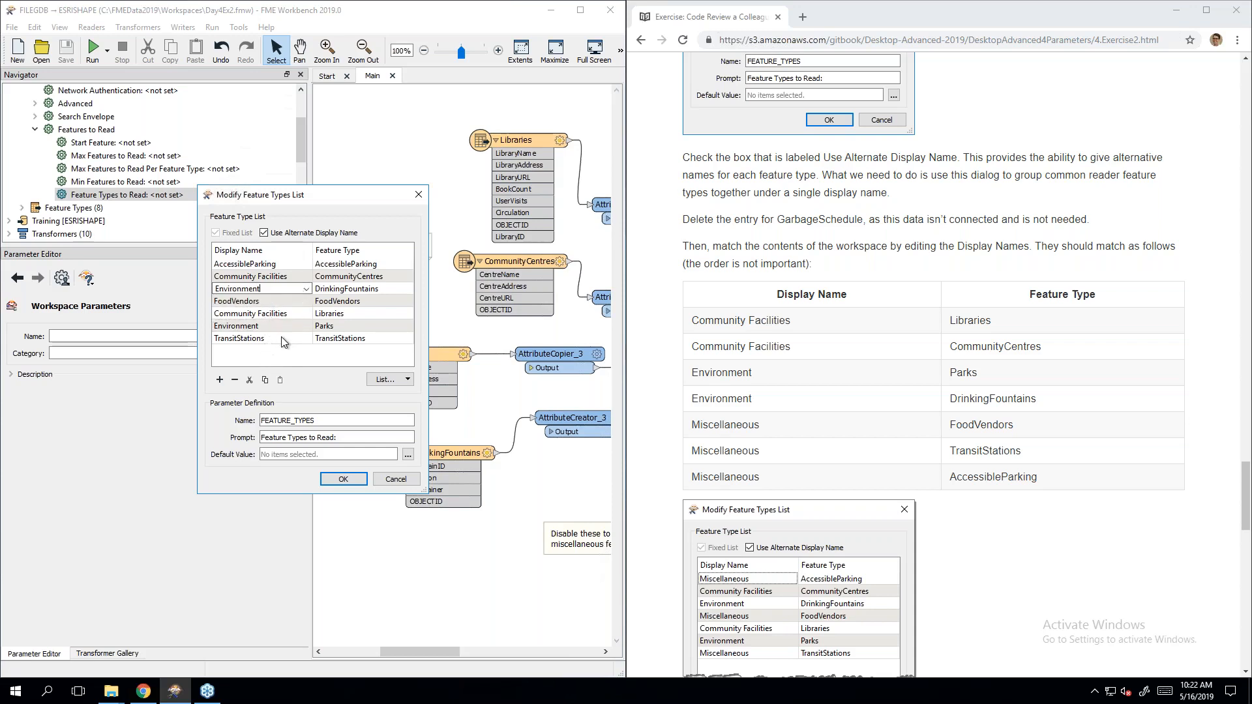
Step: Set the FoodVendors, TransitStations and AccessibleParking display names to 'Miscellaneous'
double_click(261, 301)
type("Miscellan")
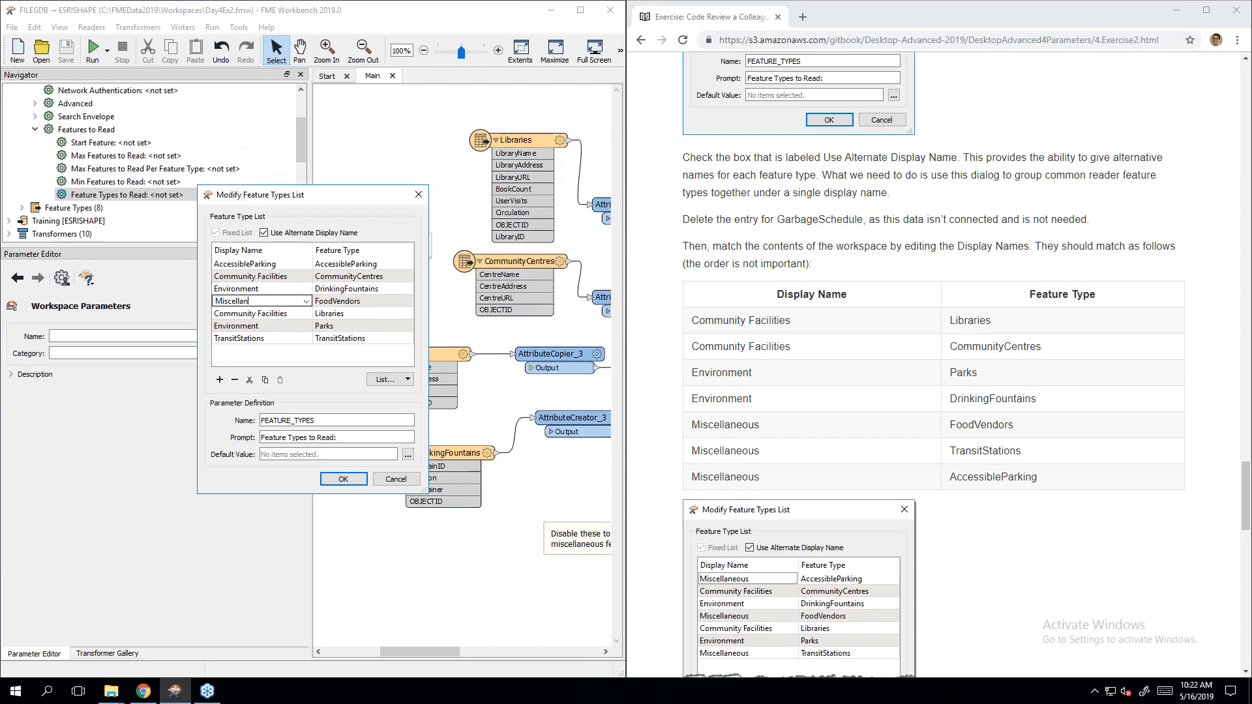
type("eous")
left_click(272, 360)
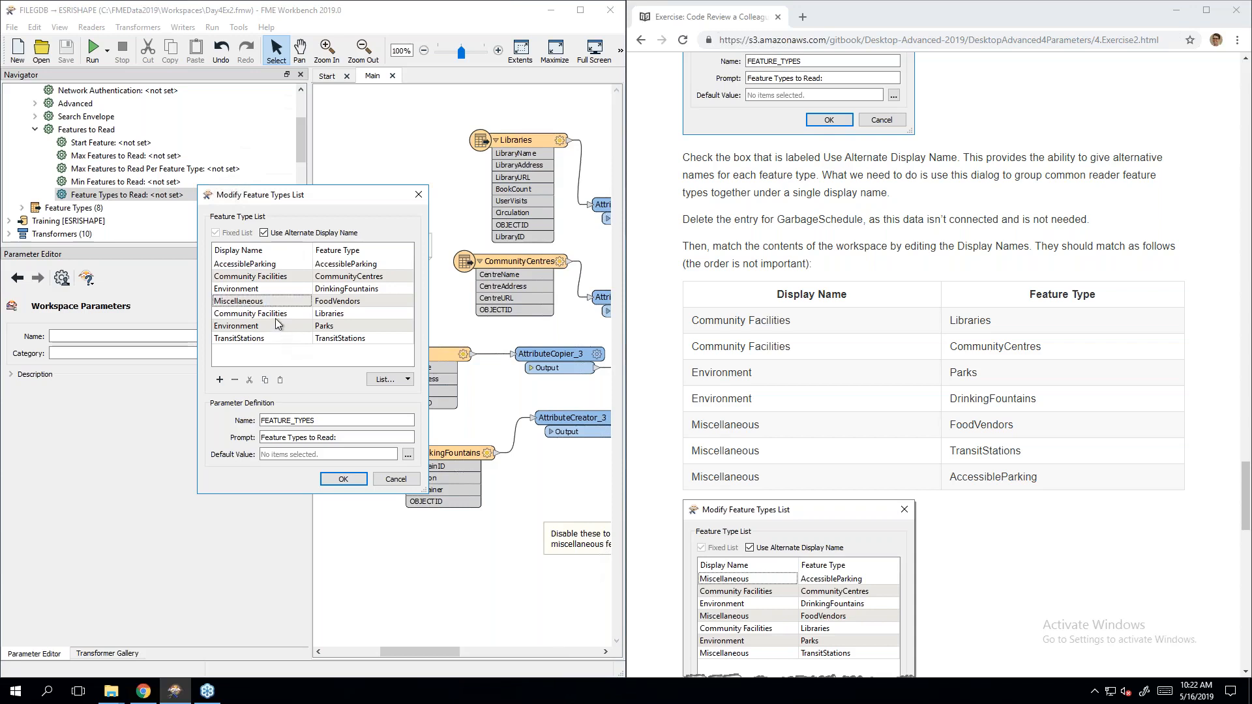
left_click(254, 339)
type("Miscellaneous")
left_click(259, 370)
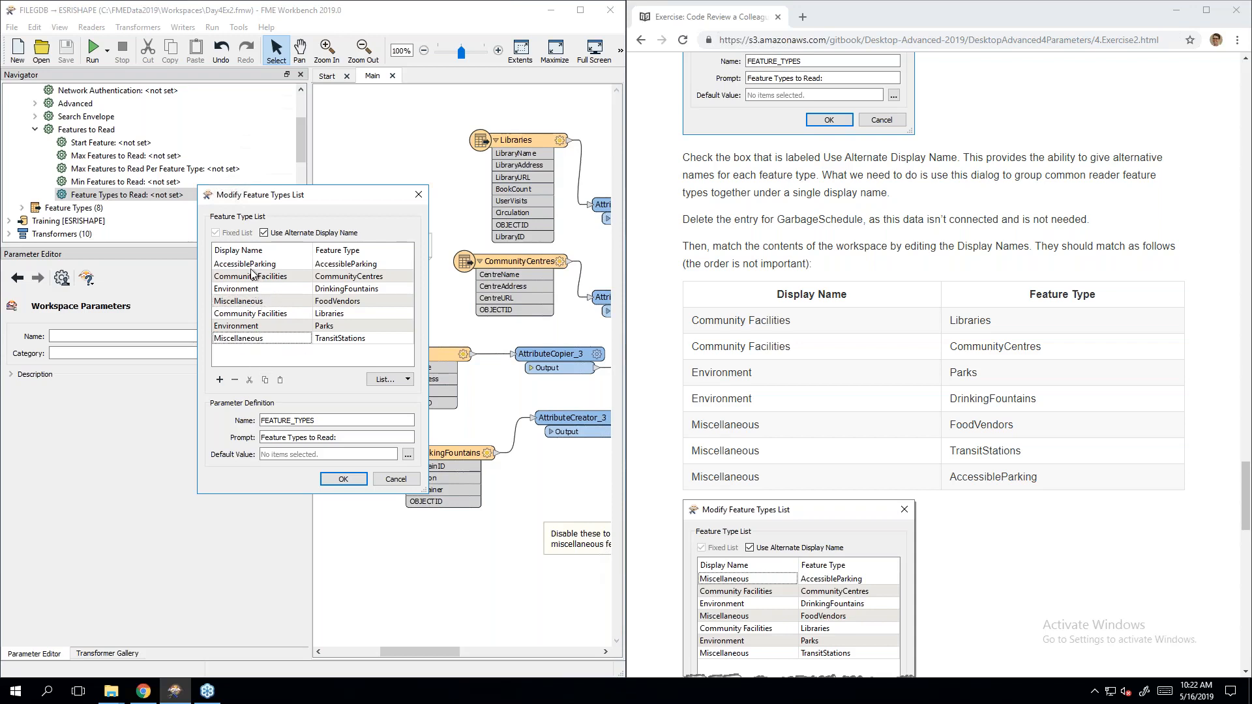
double_click(252, 263)
type("Miscellaneous")
left_click(267, 359)
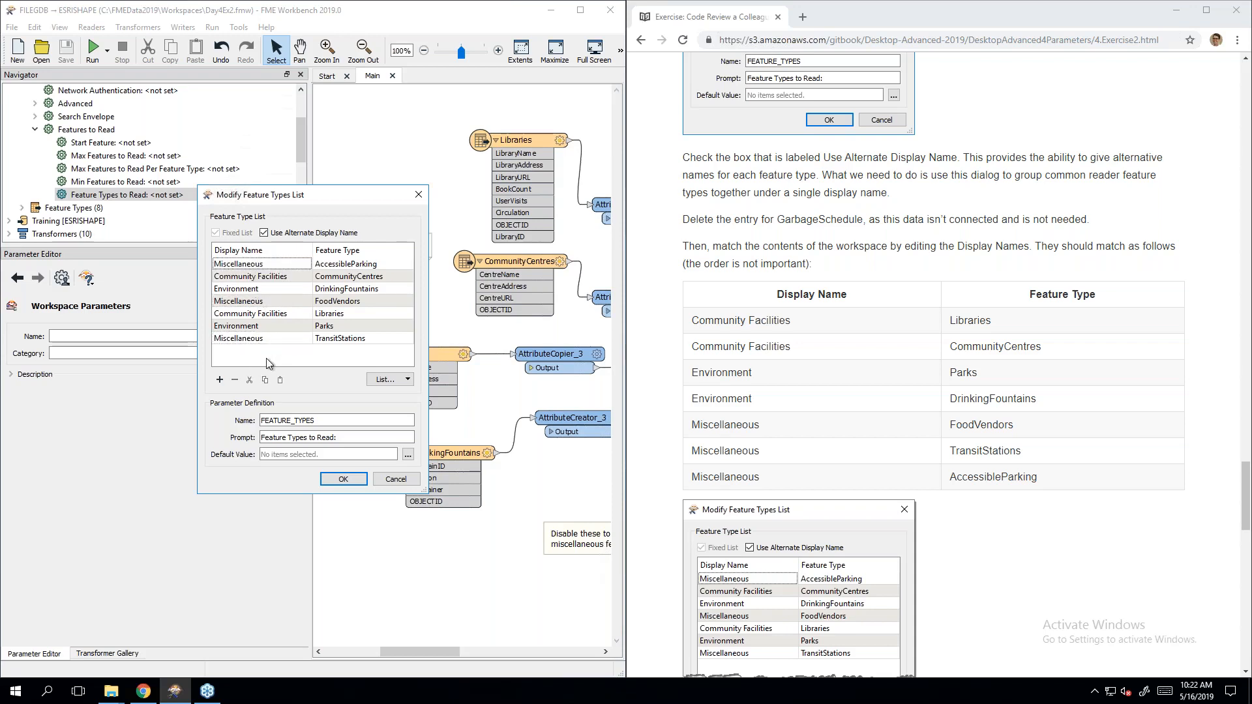
Step: Change the FEATURE_TYPES prompt to 'Tables to Write', apply the list, and save the workspace
left_click(1022, 542)
scroll(1023, 543, "down", 4)
scroll(1023, 543, "down", 1)
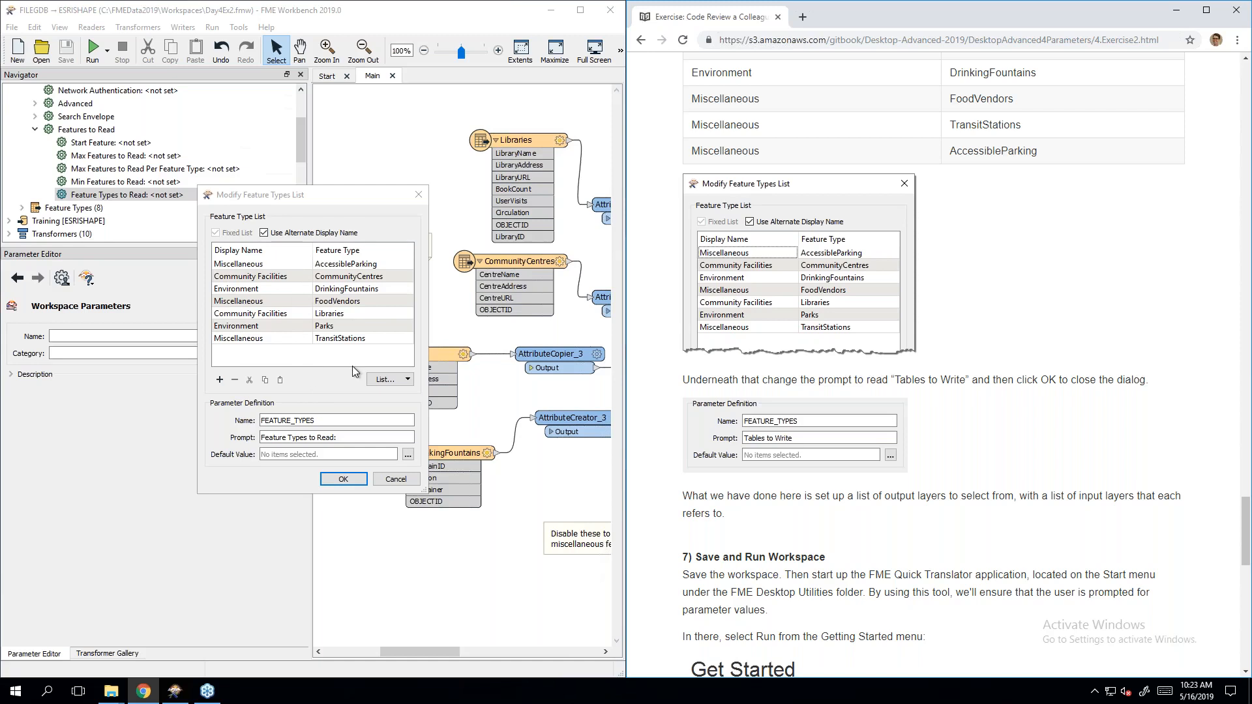
left_click(353, 437)
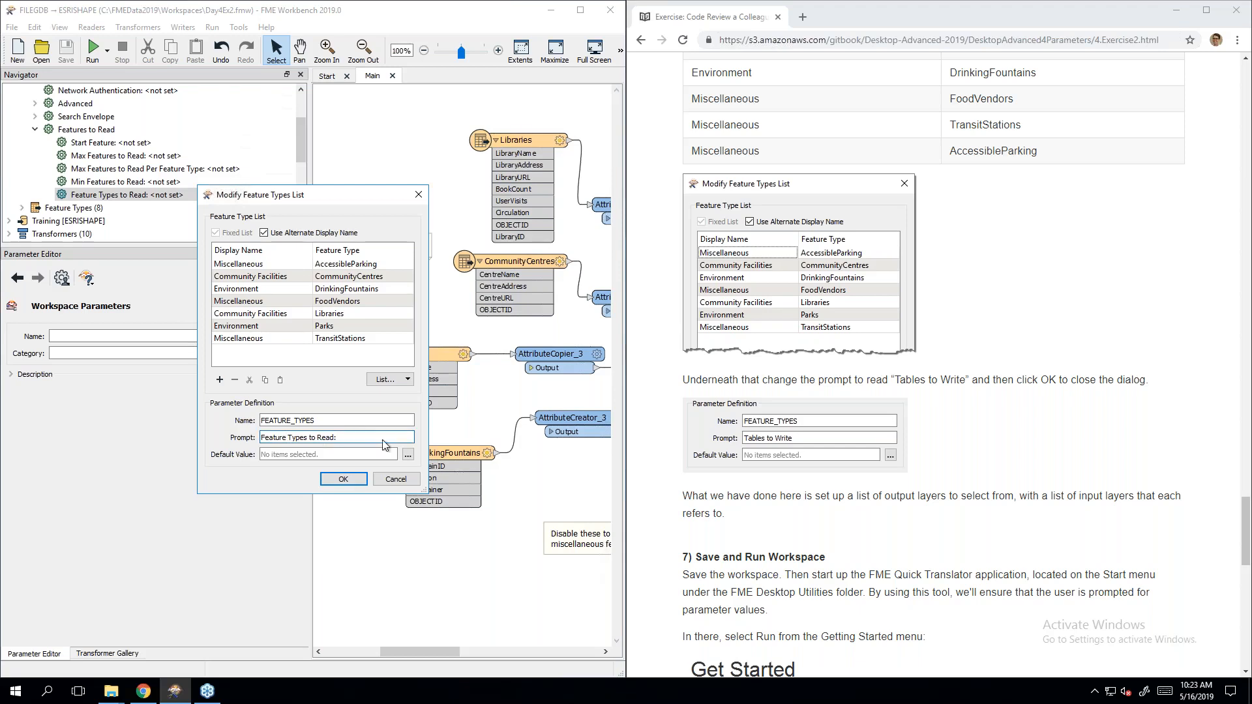
left_click_drag(374, 437, 318, 441)
key("ctrl+a")
type("Tables to Writ")
left_click(334, 480)
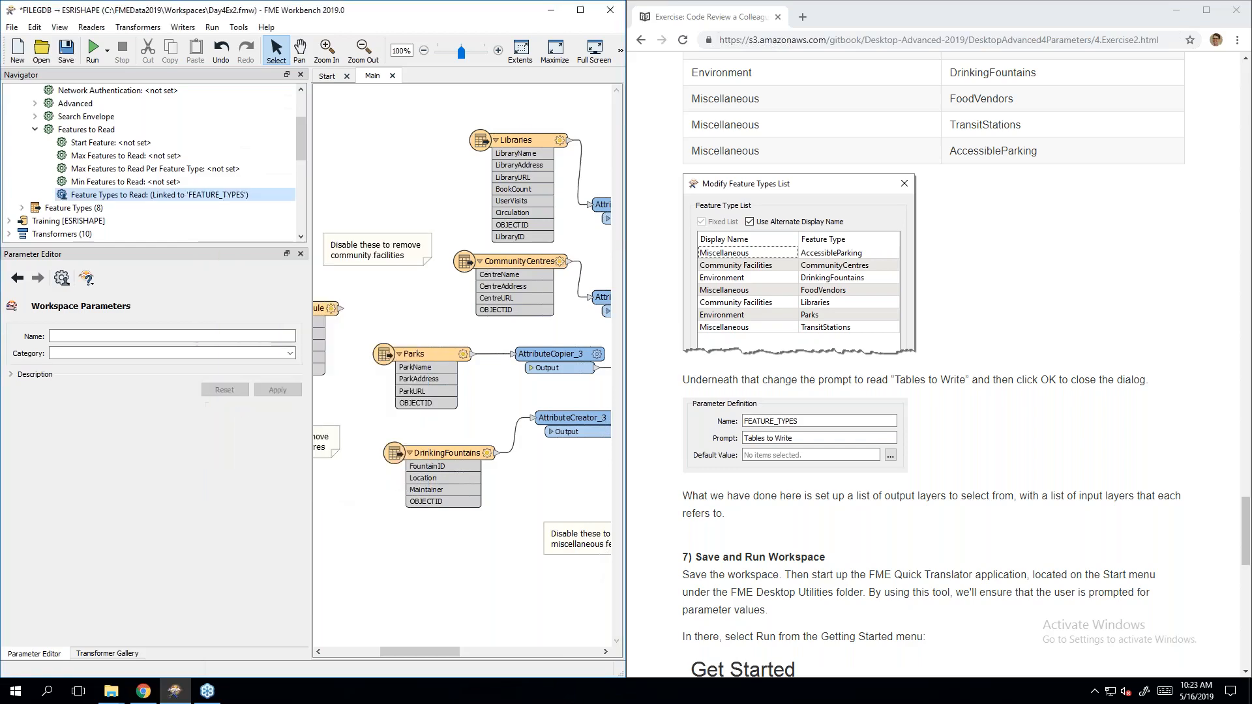
left_click(67, 49)
Step: Scroll the training manual to step 7, Save and Run Workspace
left_click(958, 505)
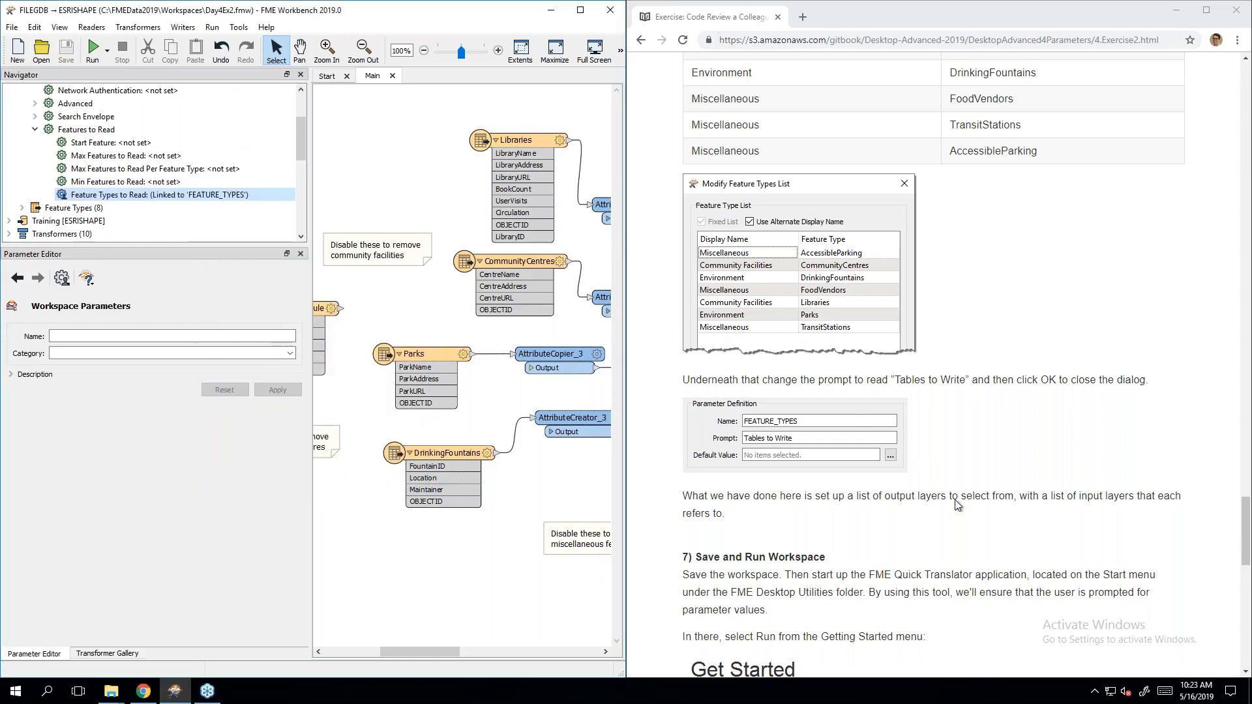
scroll(930, 489, "down", 4)
scroll(931, 424, "down", 3)
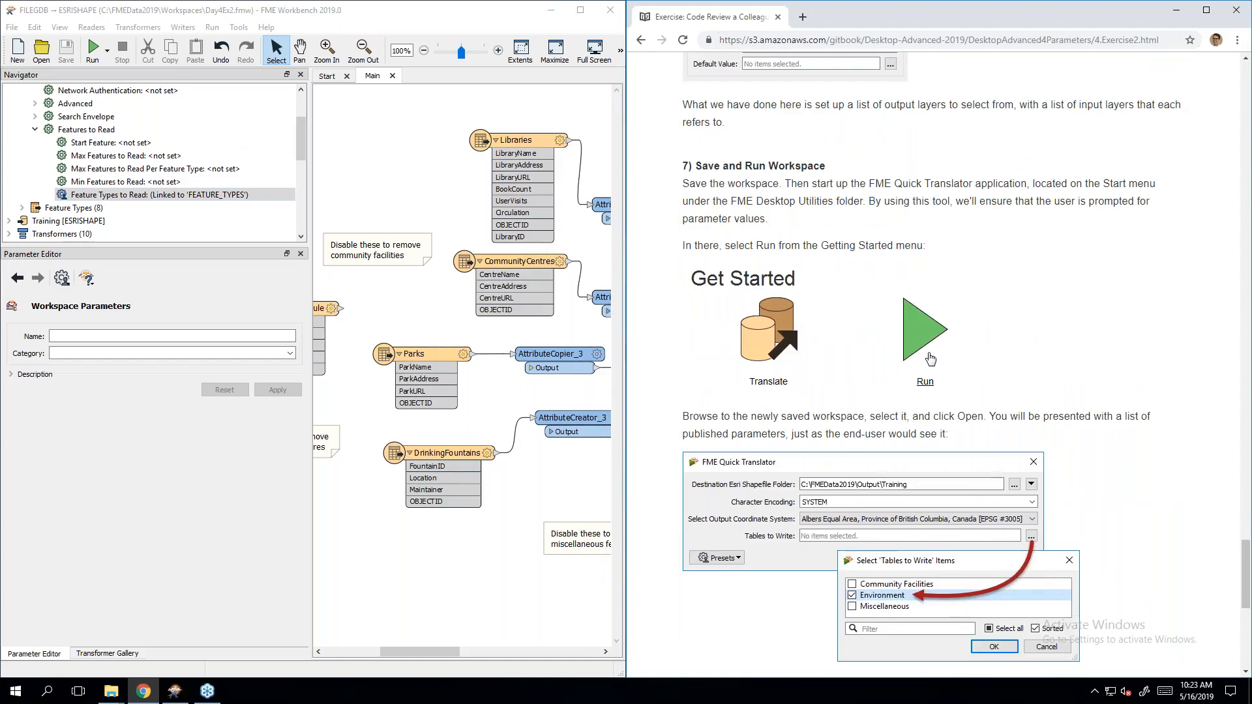
scroll(930, 424, "up", 1)
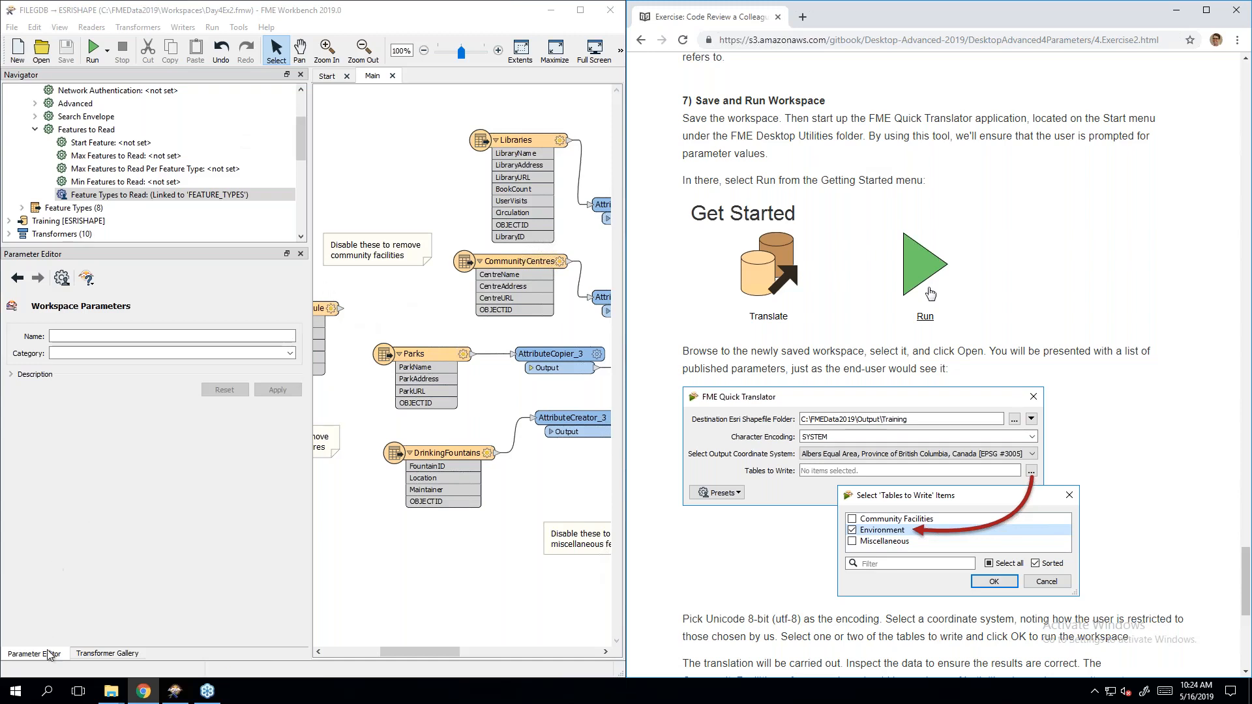
Step: Launch FME Quick Translator 2019.0 from the FME Desktop 2019.0.0.1 Start menu group and snap it left
left_click(16, 692)
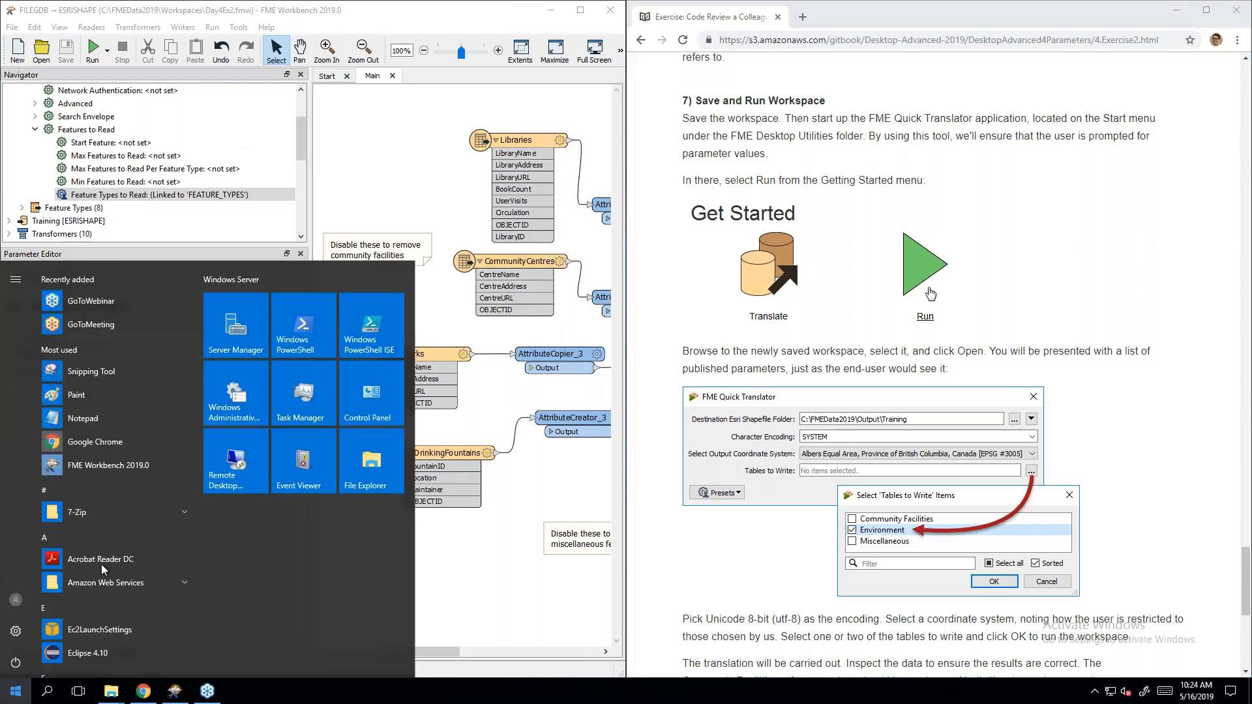
scroll(147, 399, "down", 5)
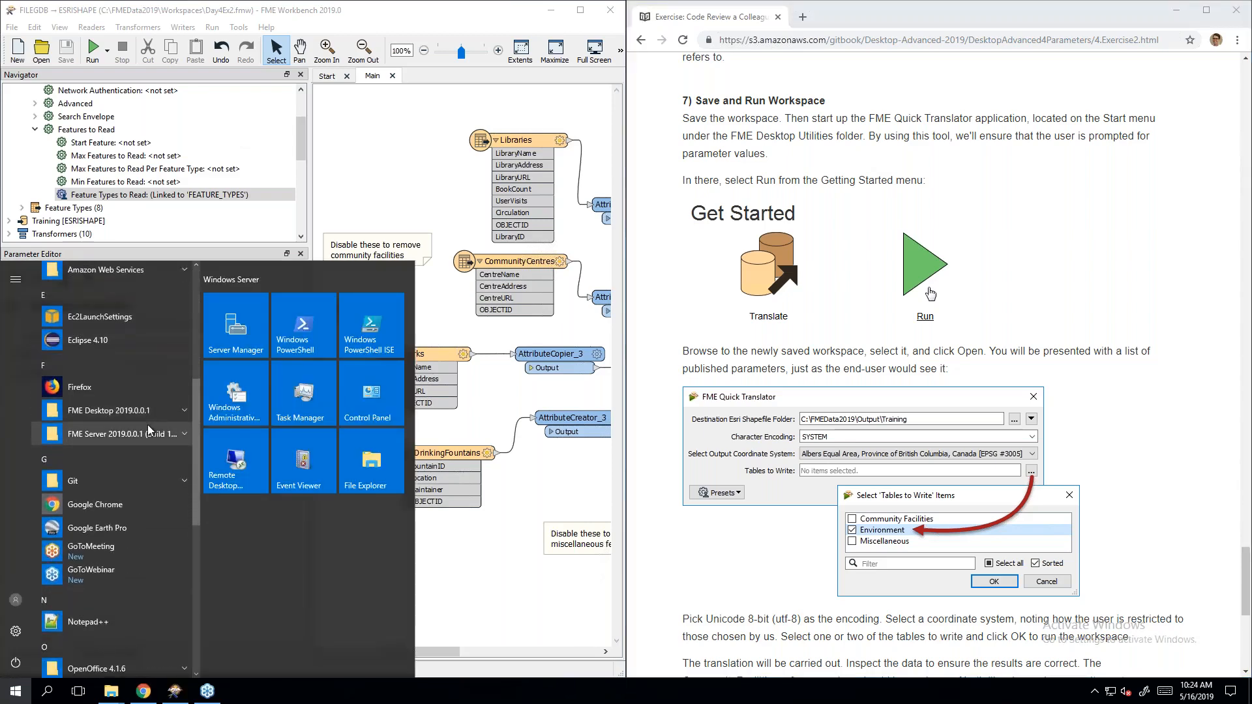
left_click(149, 417)
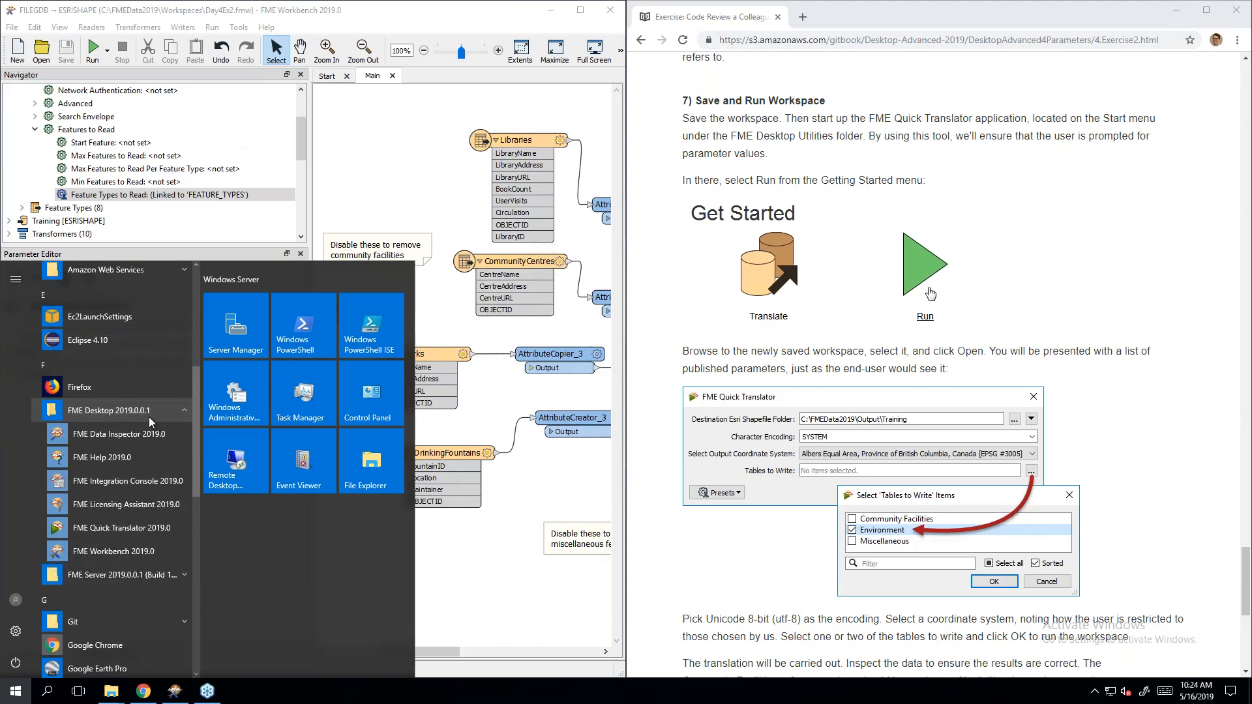
left_click(168, 532)
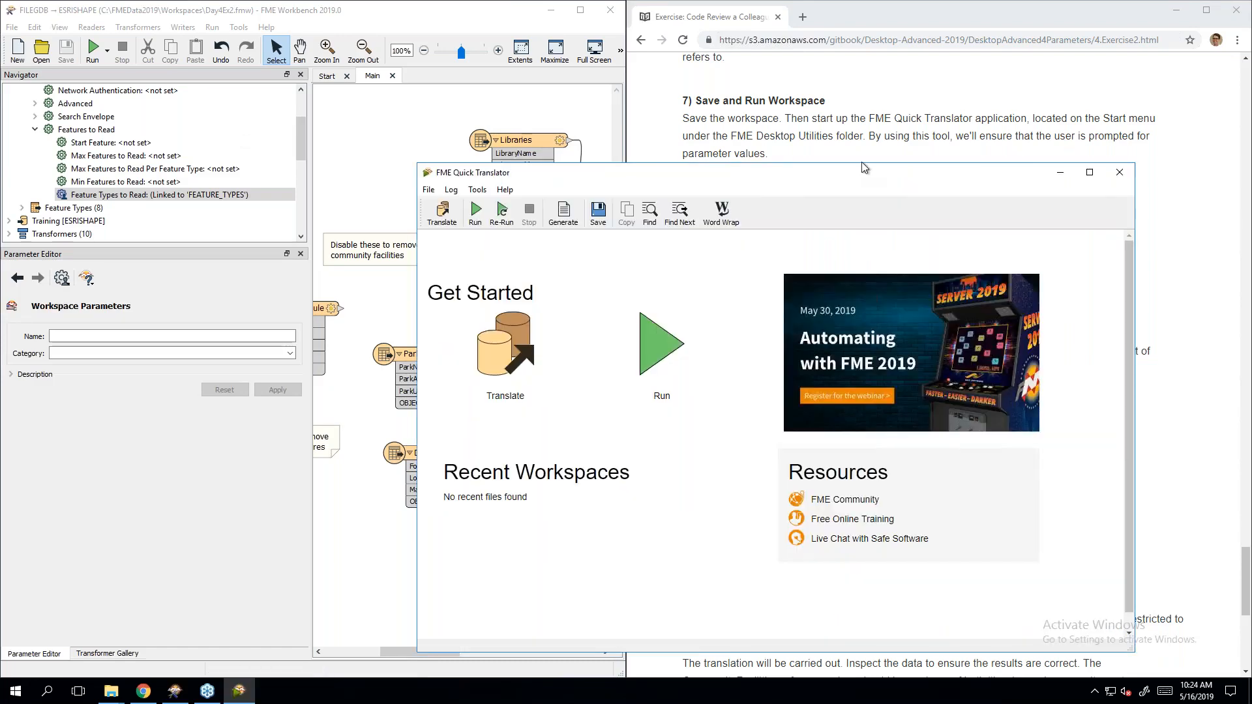
left_click_drag(723, 176, 1, 326)
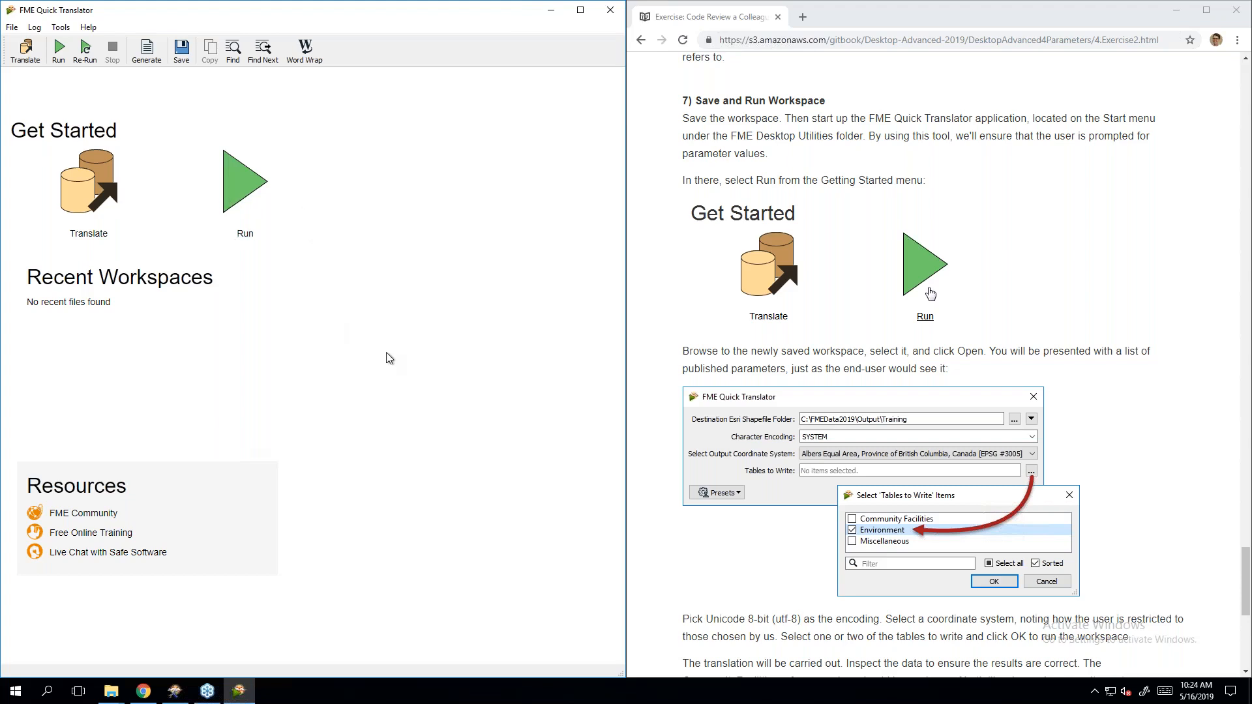
left_click(1052, 348)
scroll(1052, 348, "down", 2)
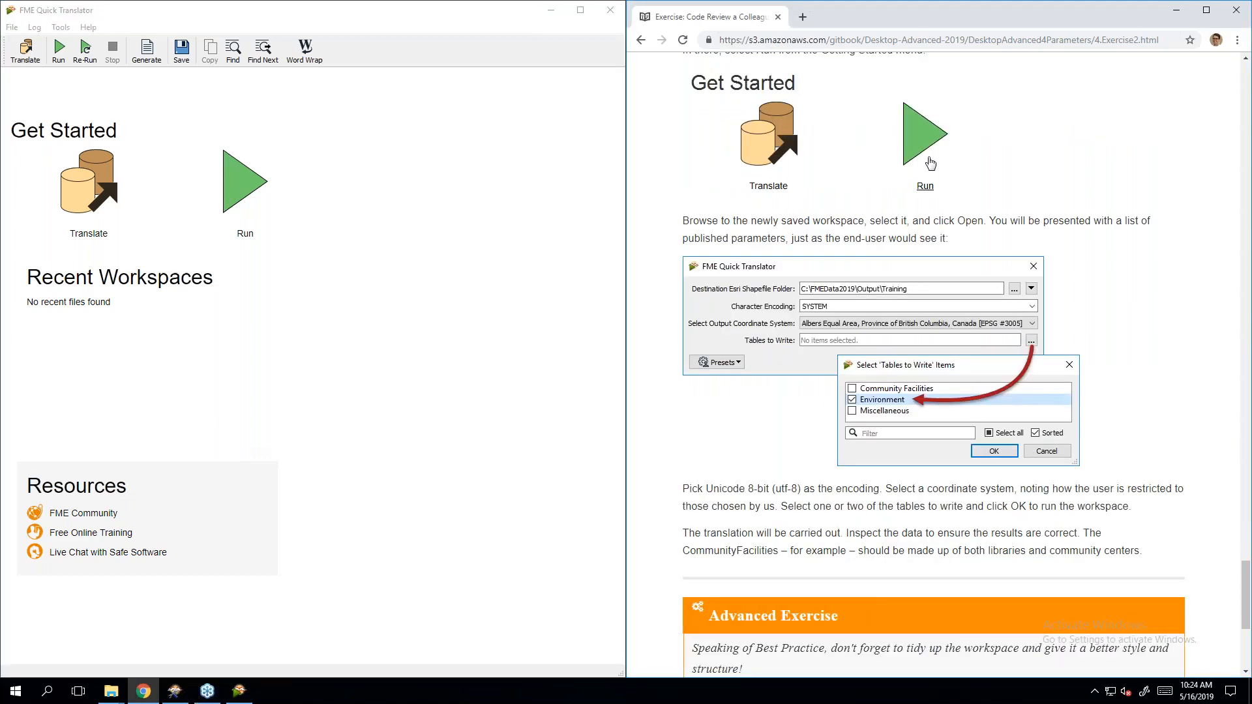
scroll(1056, 346, "up", 1)
scroll(1057, 346, "down", 1)
Step: Open Day4Ex2 in Quick Translator and keep Character Encoding at SYSTEM
left_click(246, 188)
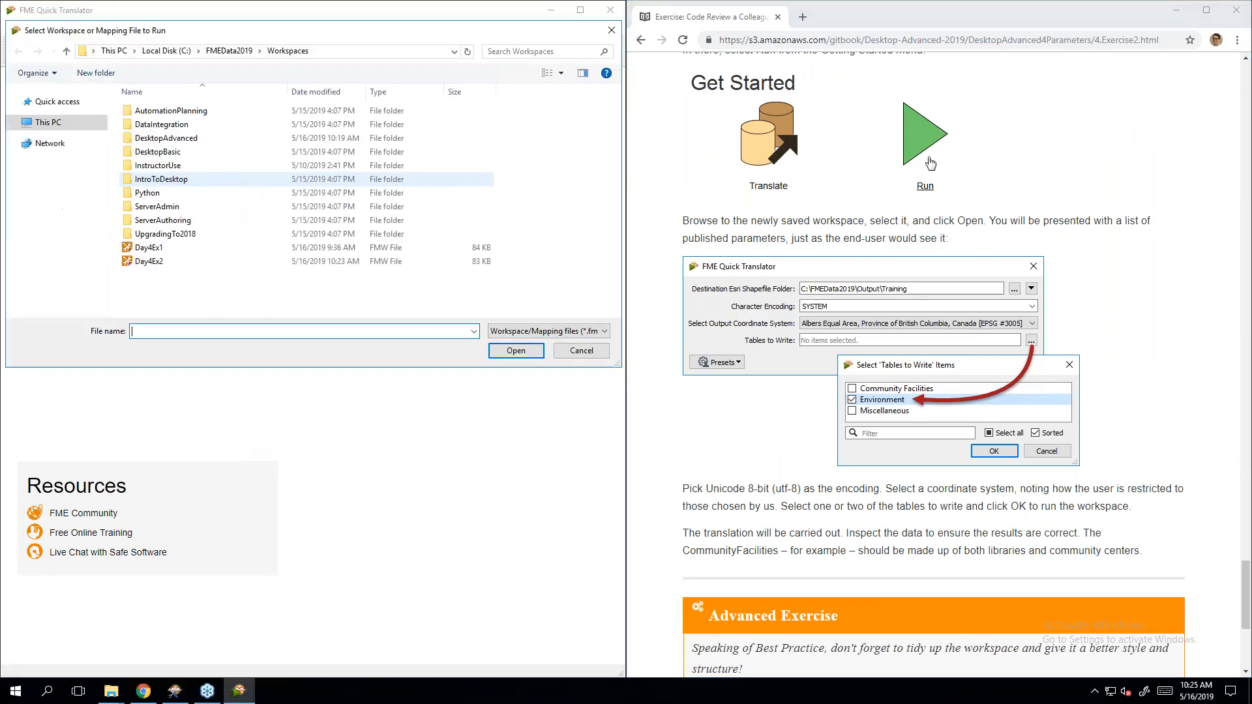
left_click(239, 259)
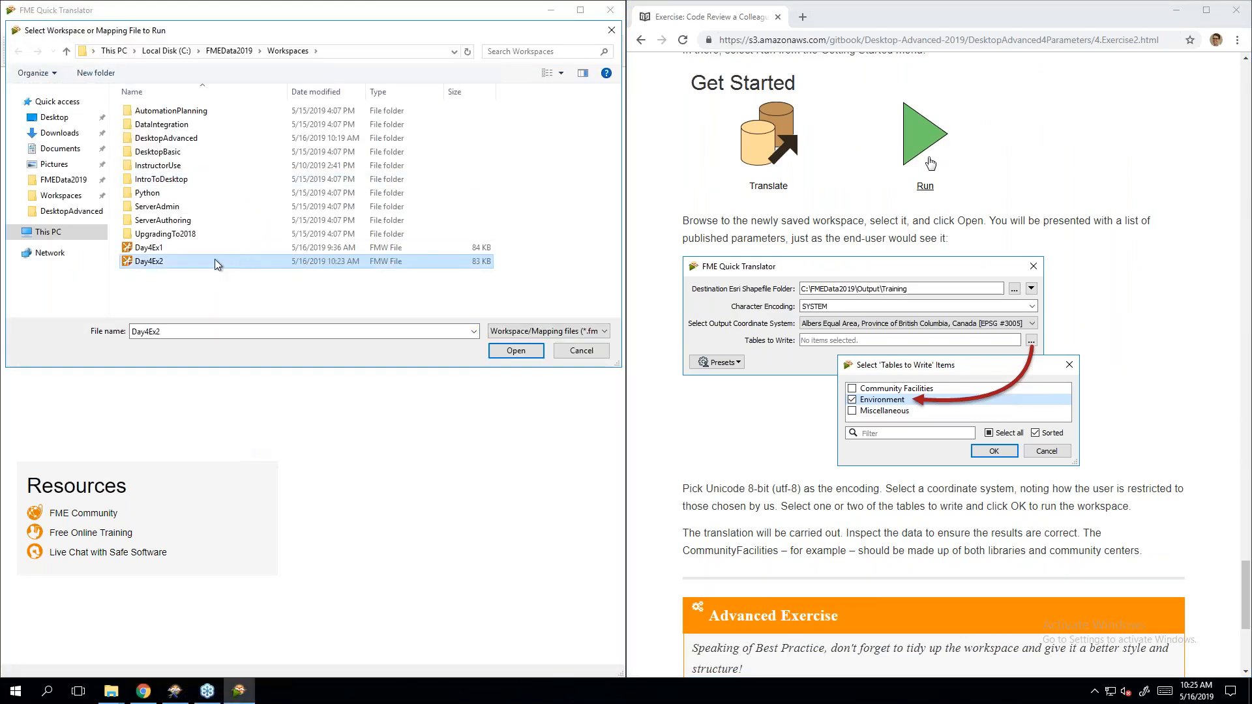
double_click(175, 260)
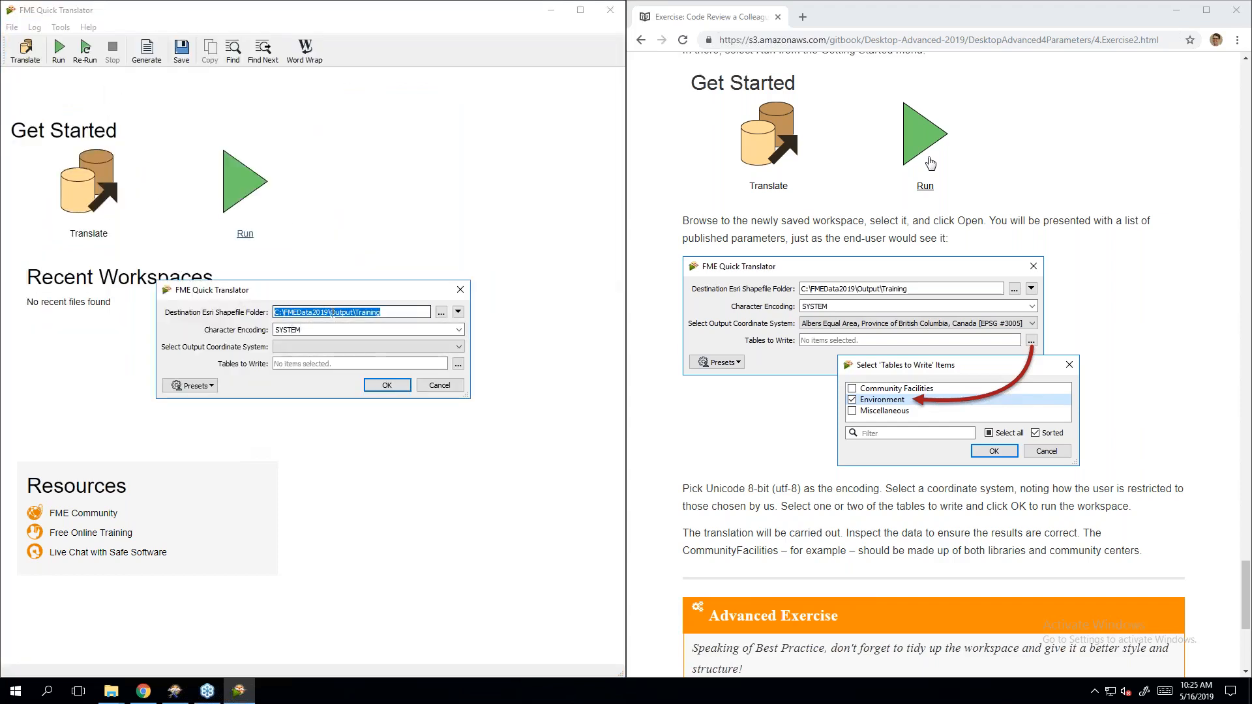
left_click(406, 312)
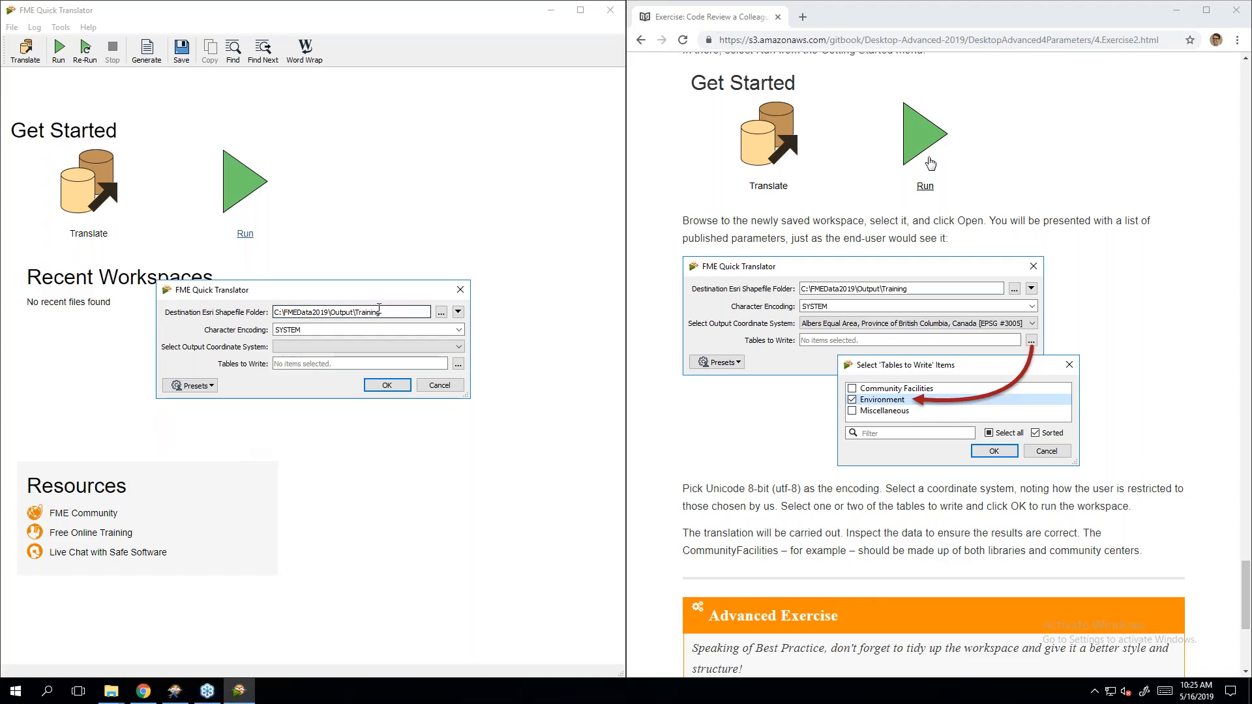
key("Tab")
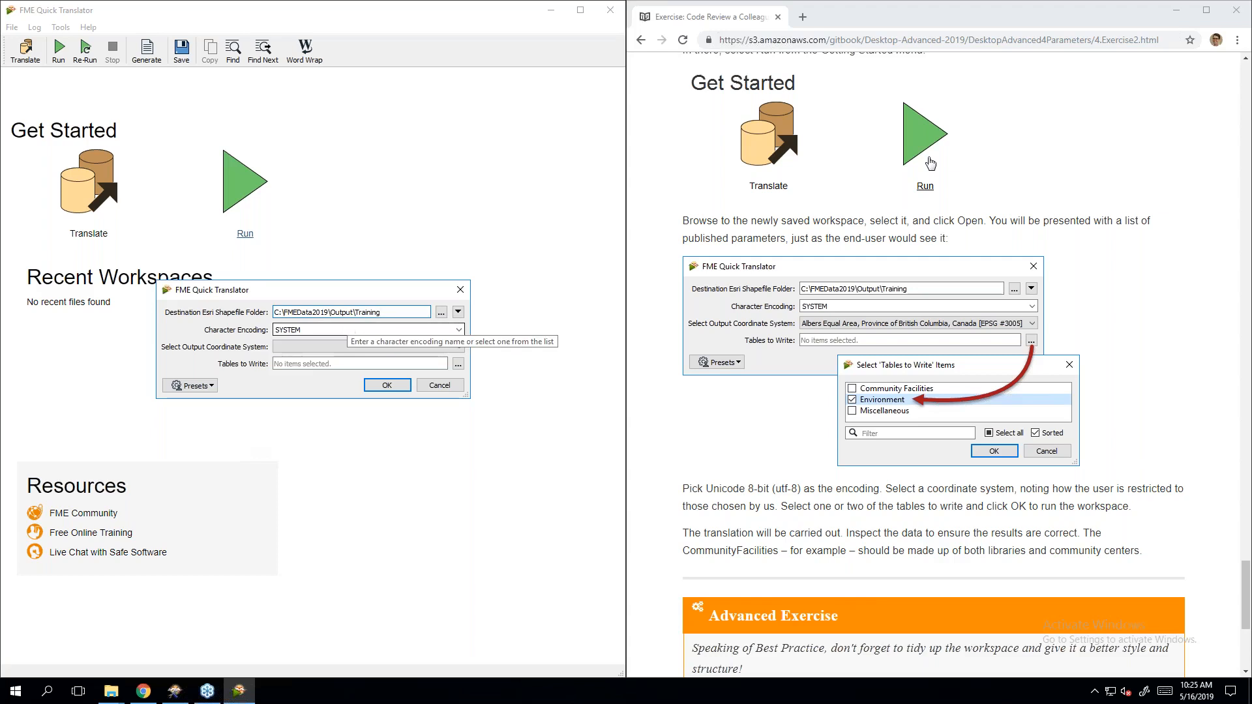
left_click(459, 330)
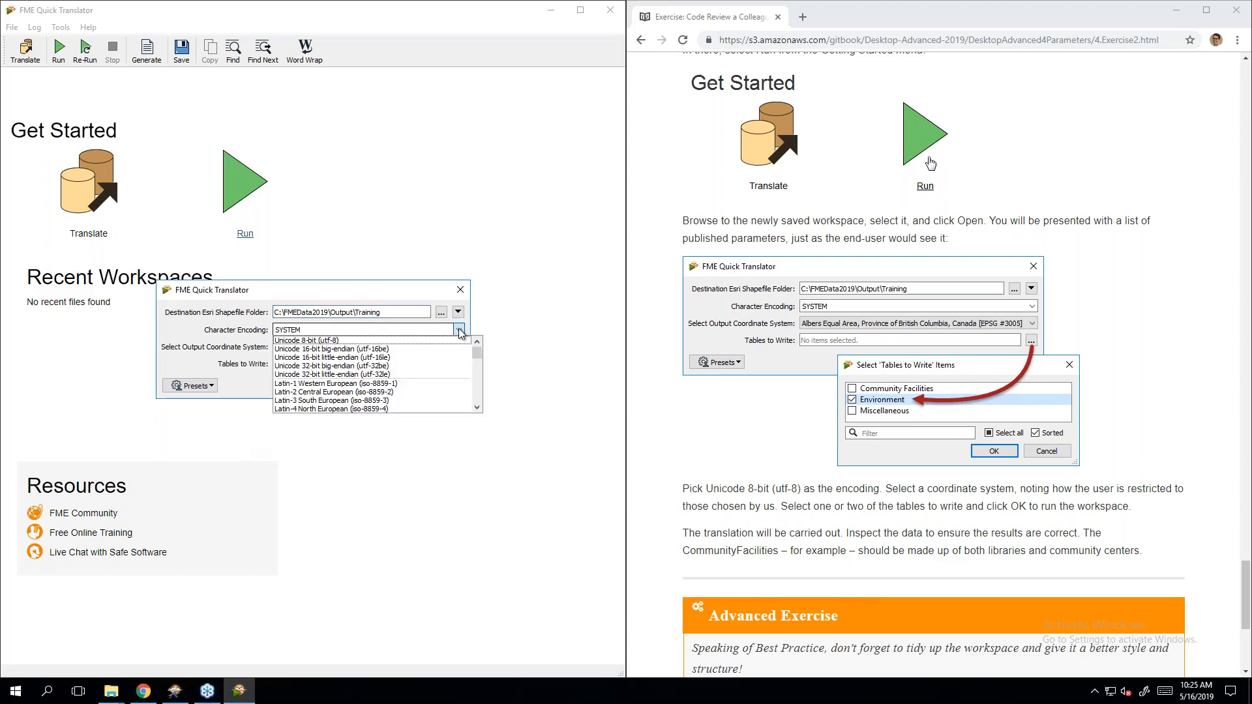
left_click(479, 375)
left_click_drag(480, 373, 475, 337)
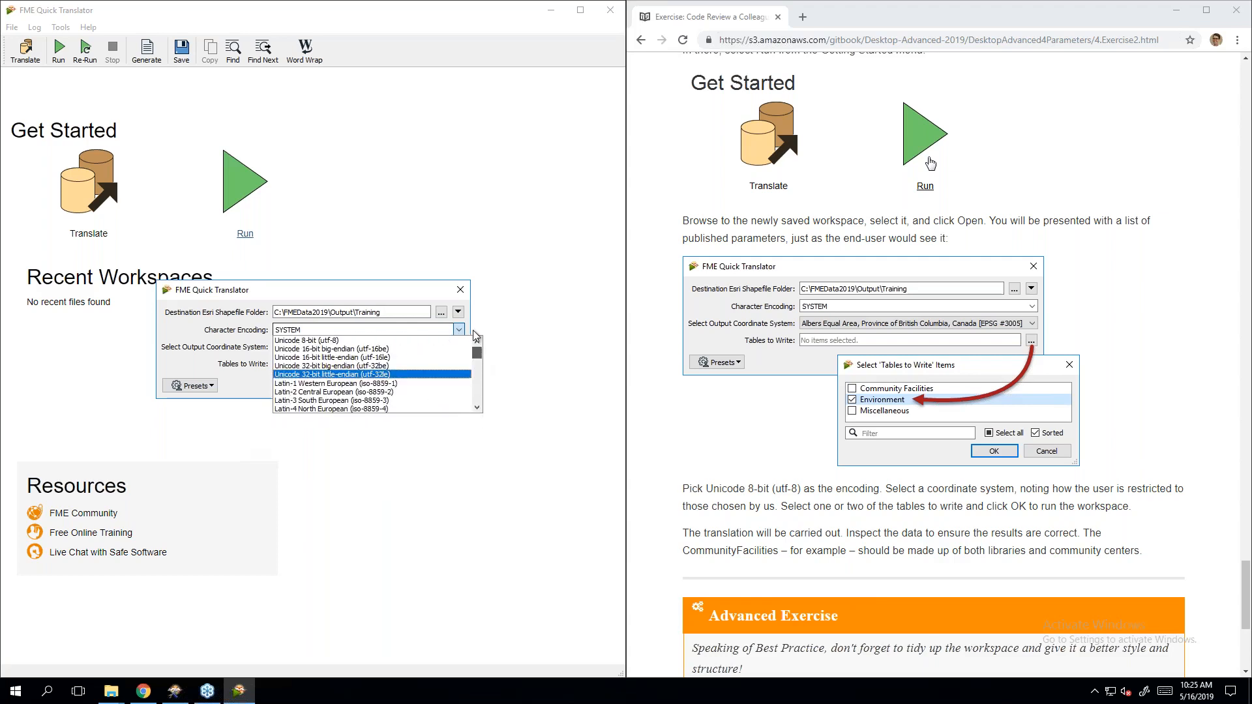
left_click(460, 332)
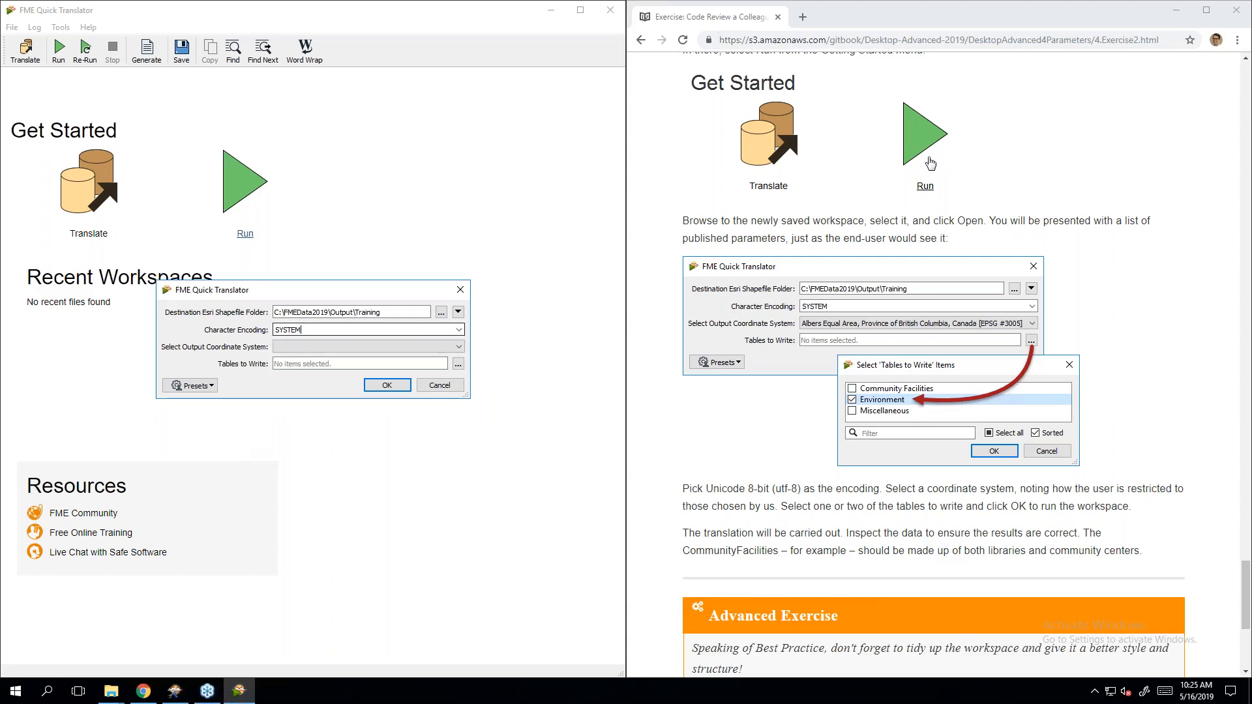
Step: Set the output coordinate system to Albers Equal Area
left_click(319, 346)
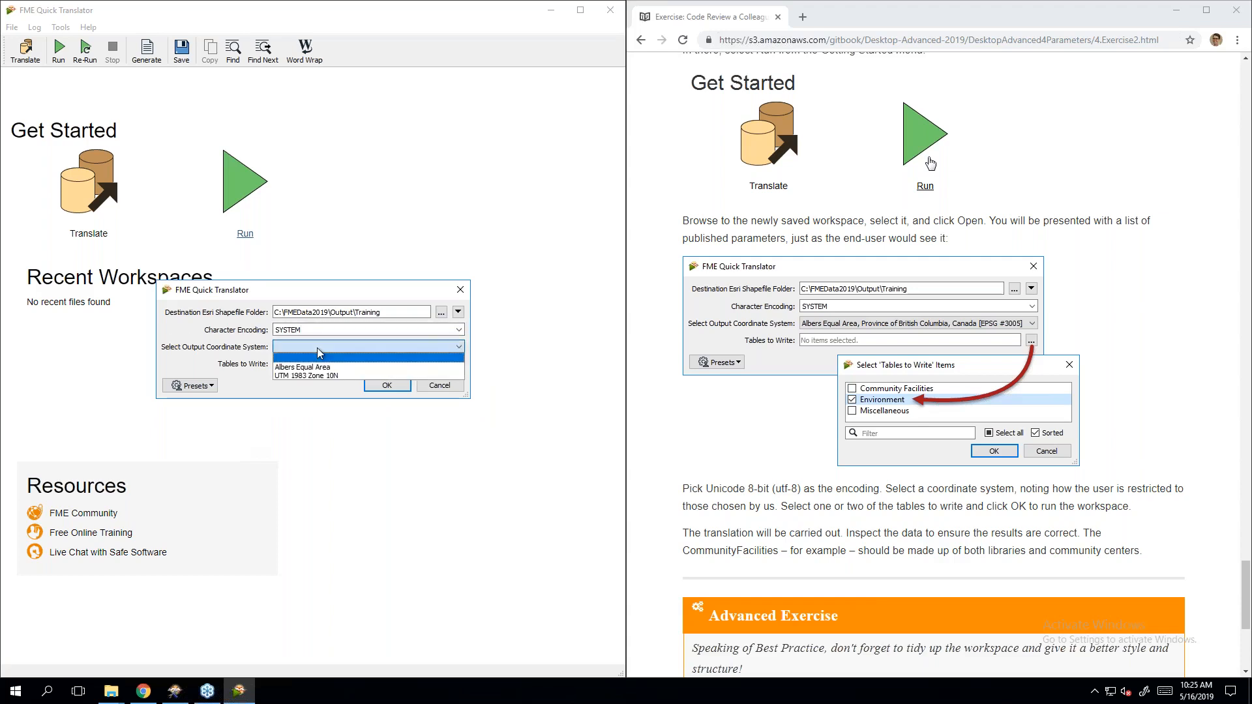
left_click(344, 369)
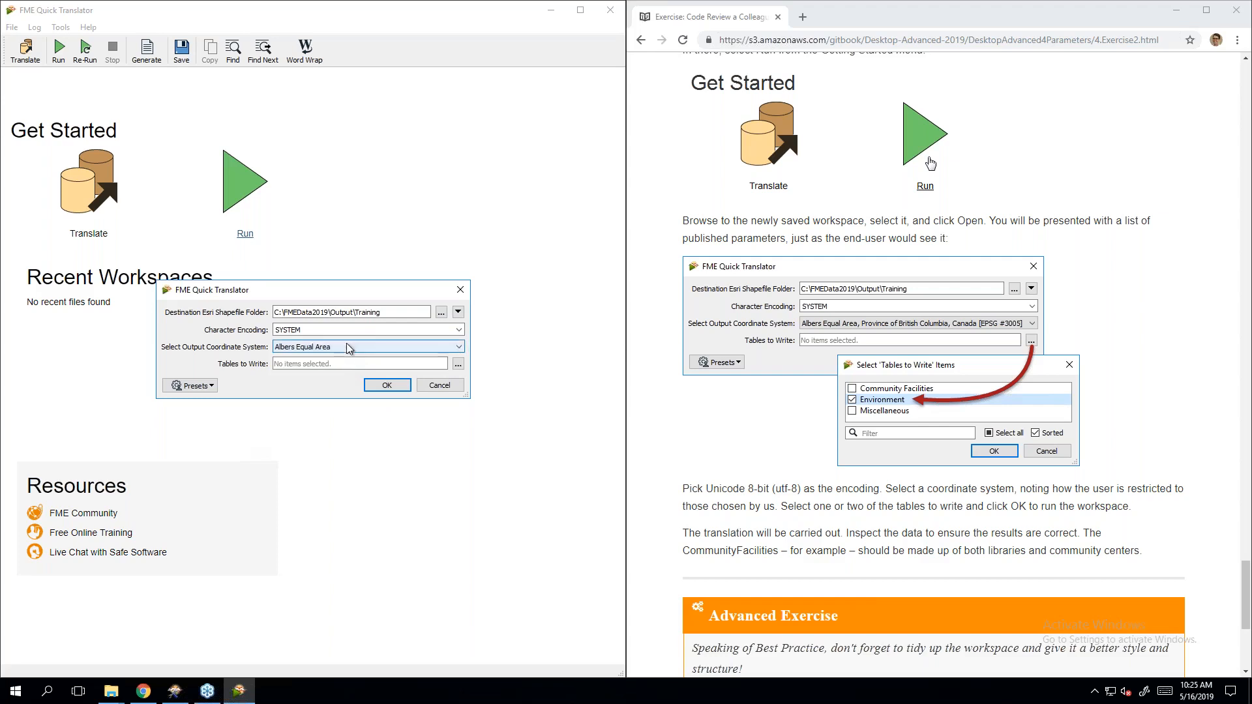
left_click(349, 347)
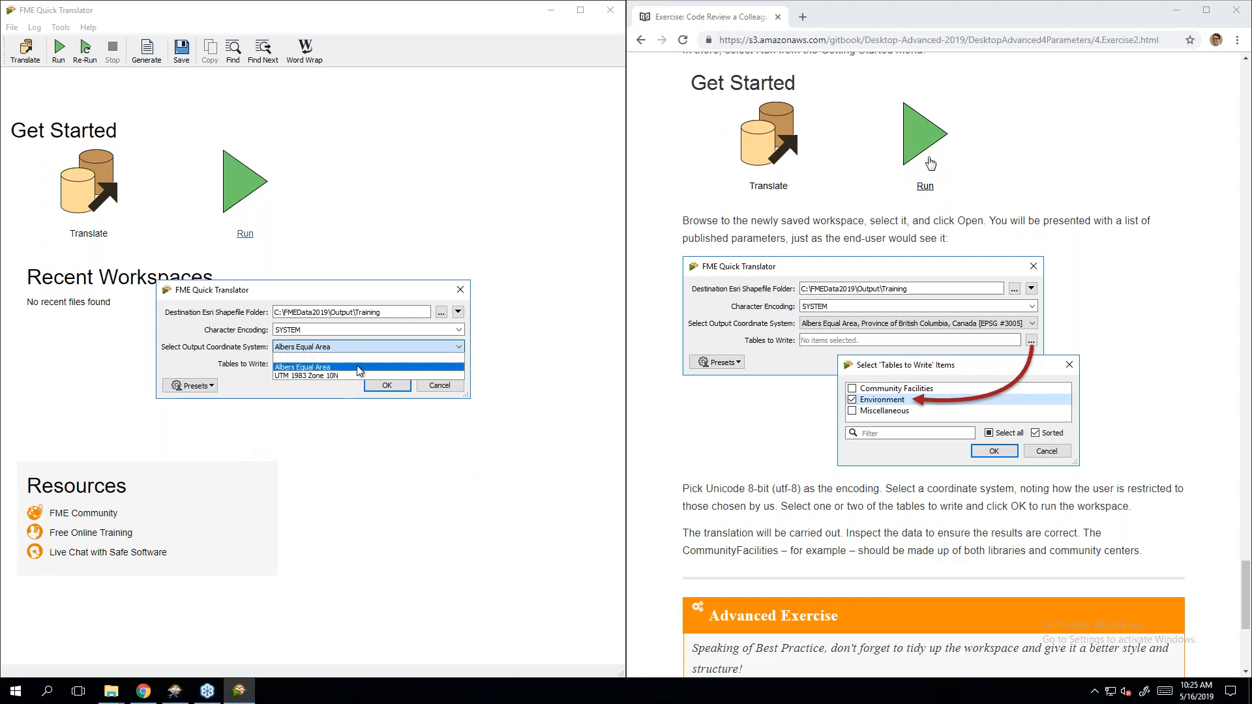
left_click(358, 369)
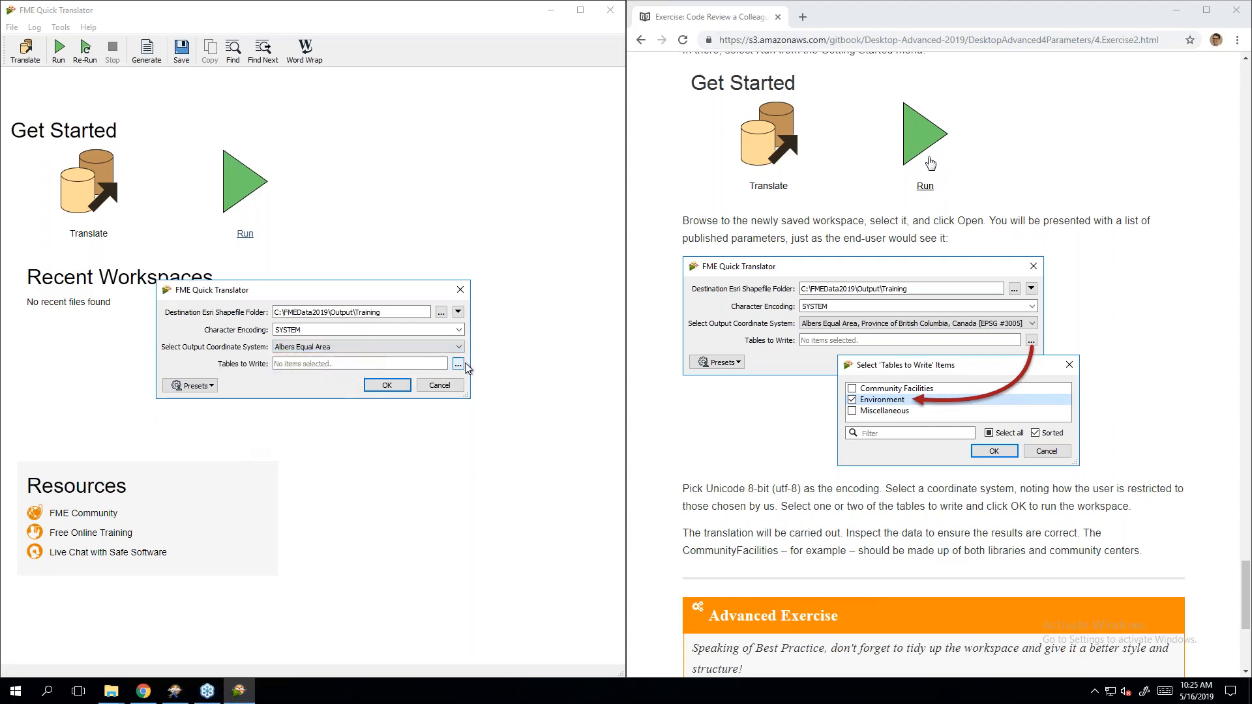
Step: Choose only the Environment table under Tables to Write and run the translation
left_click(460, 365)
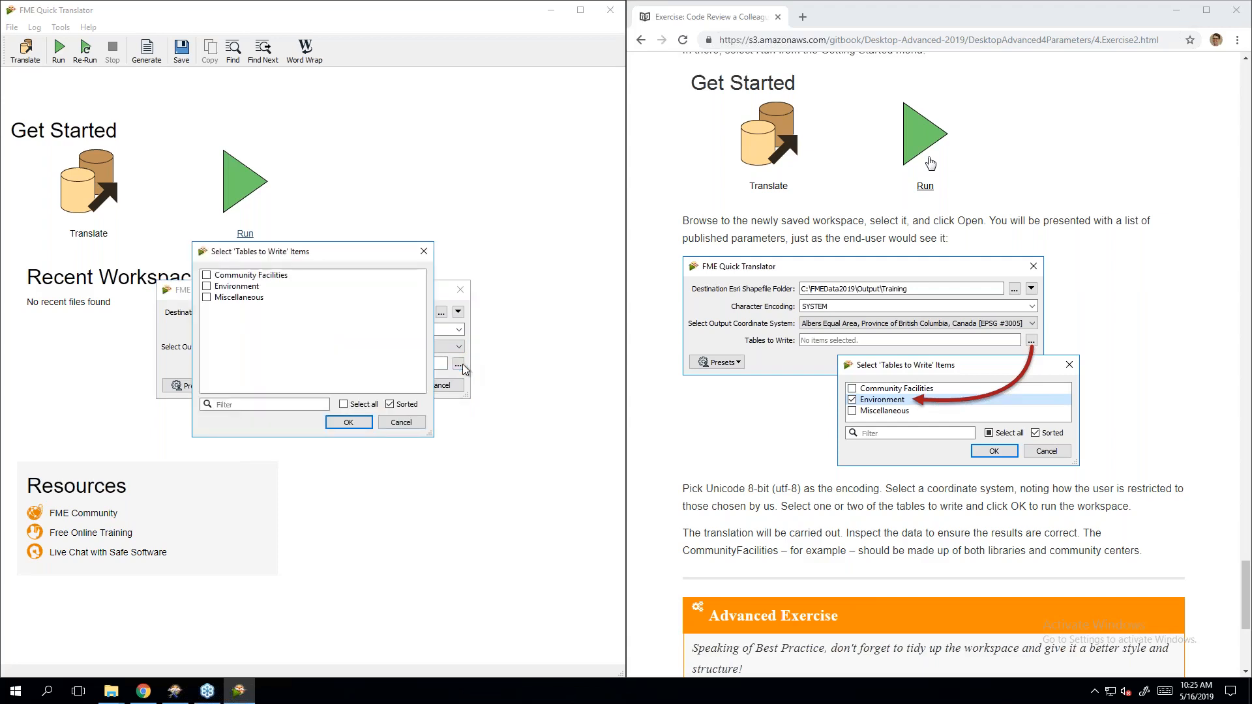
left_click(236, 286)
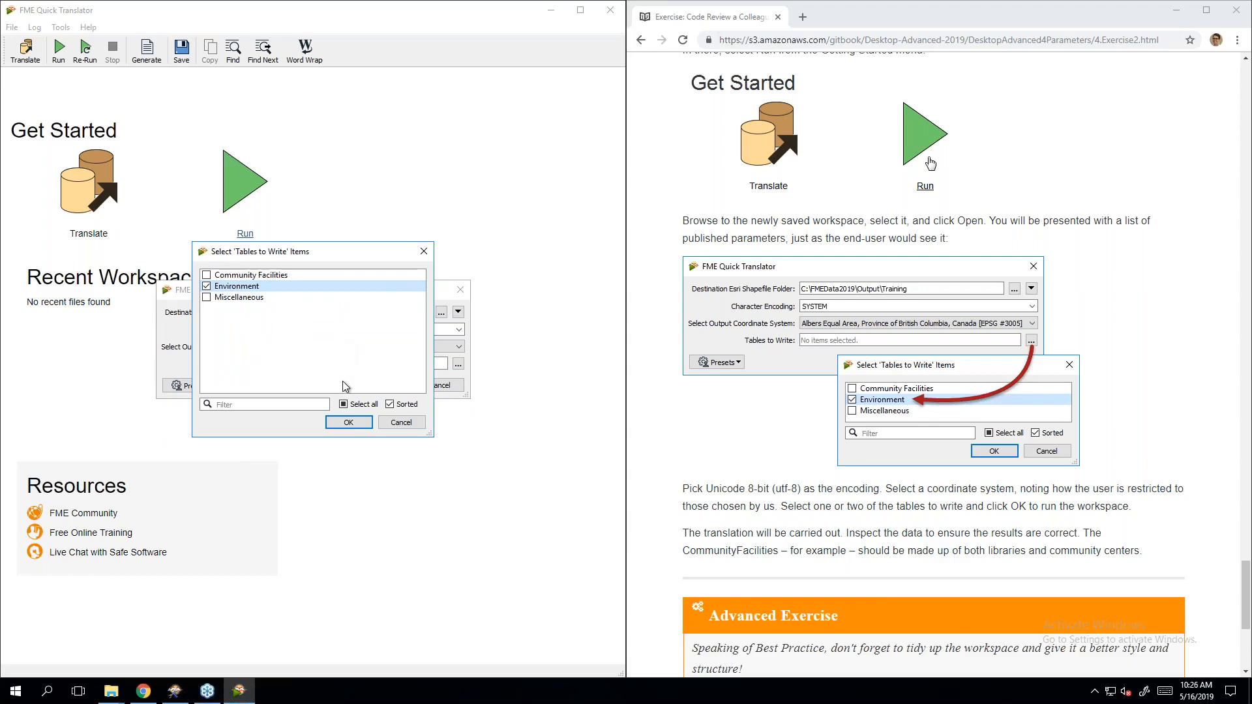
left_click(353, 425)
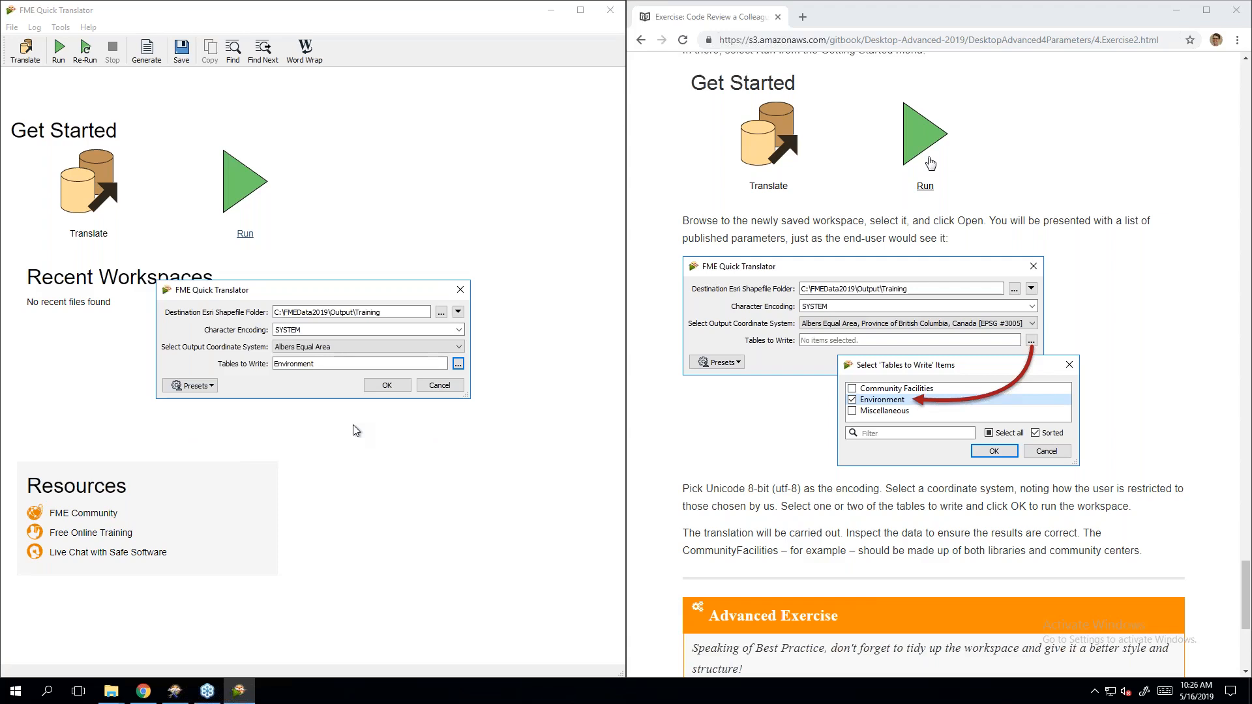
left_click(386, 385)
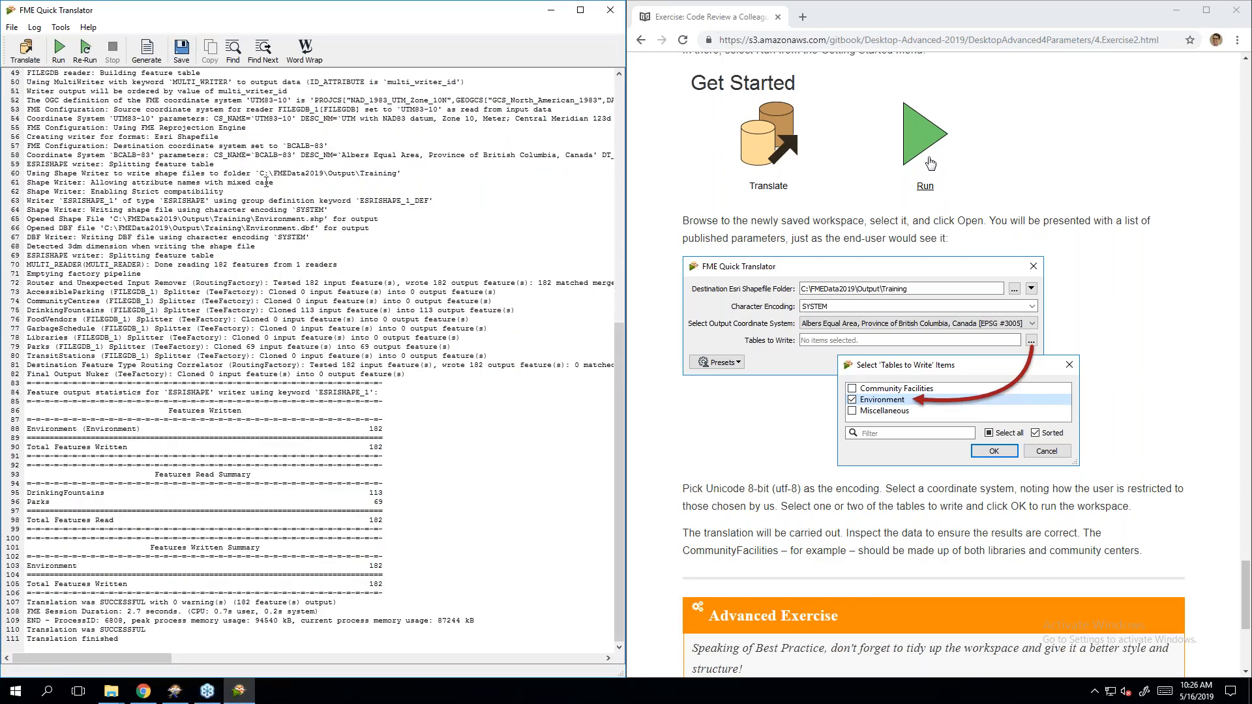
Step: Open Environment.shp from the Training folder with Inspect with FME Data Inspector 2019.0
left_click(111, 691)
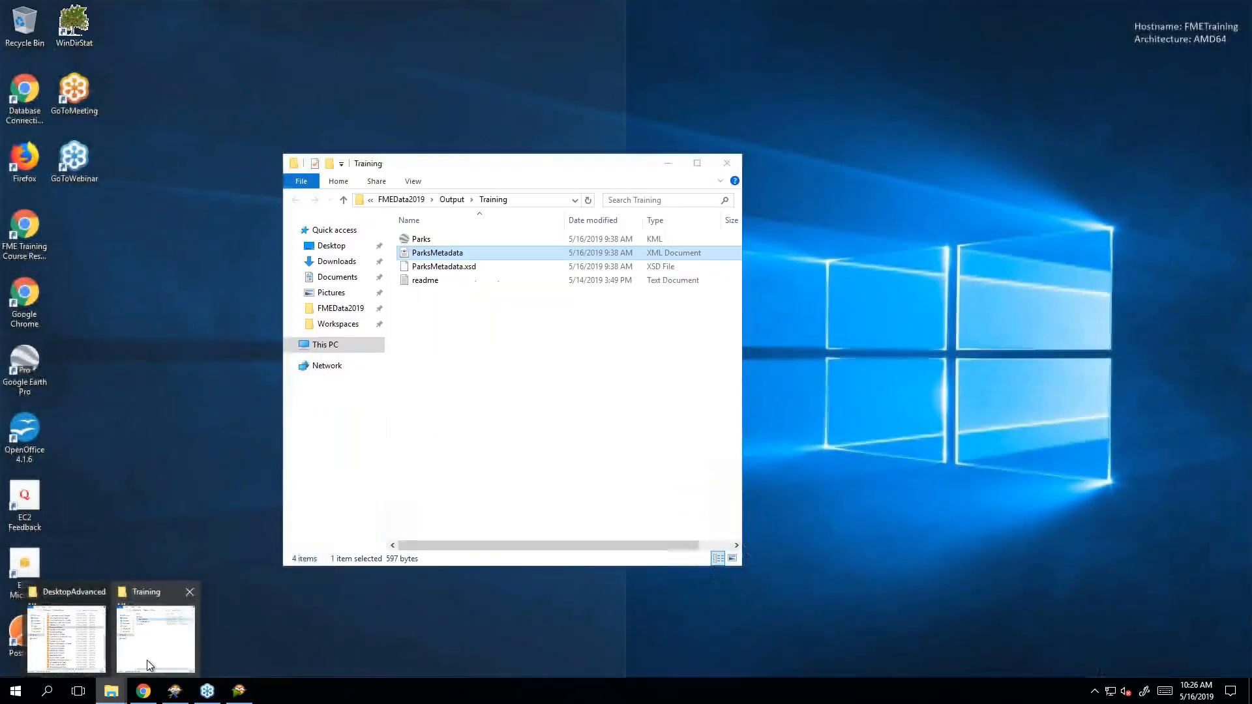
left_click(229, 619)
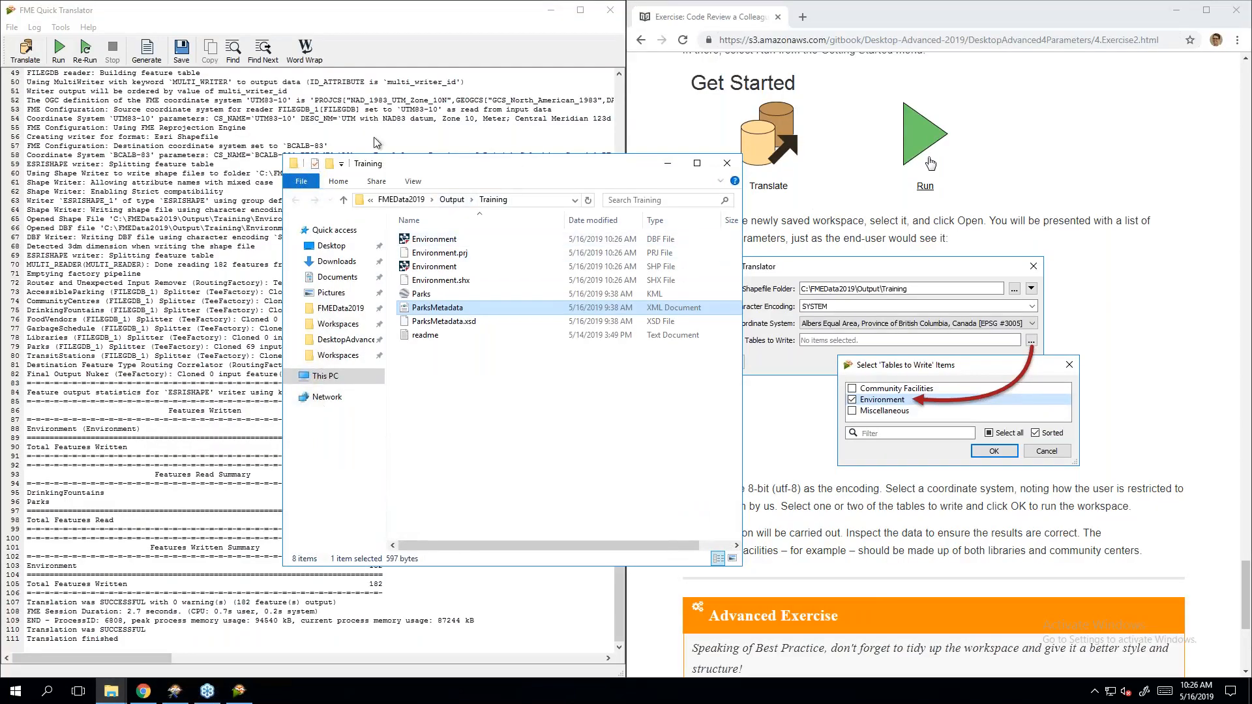
left_click_drag(516, 167, 364, 140)
left_click(400, 411)
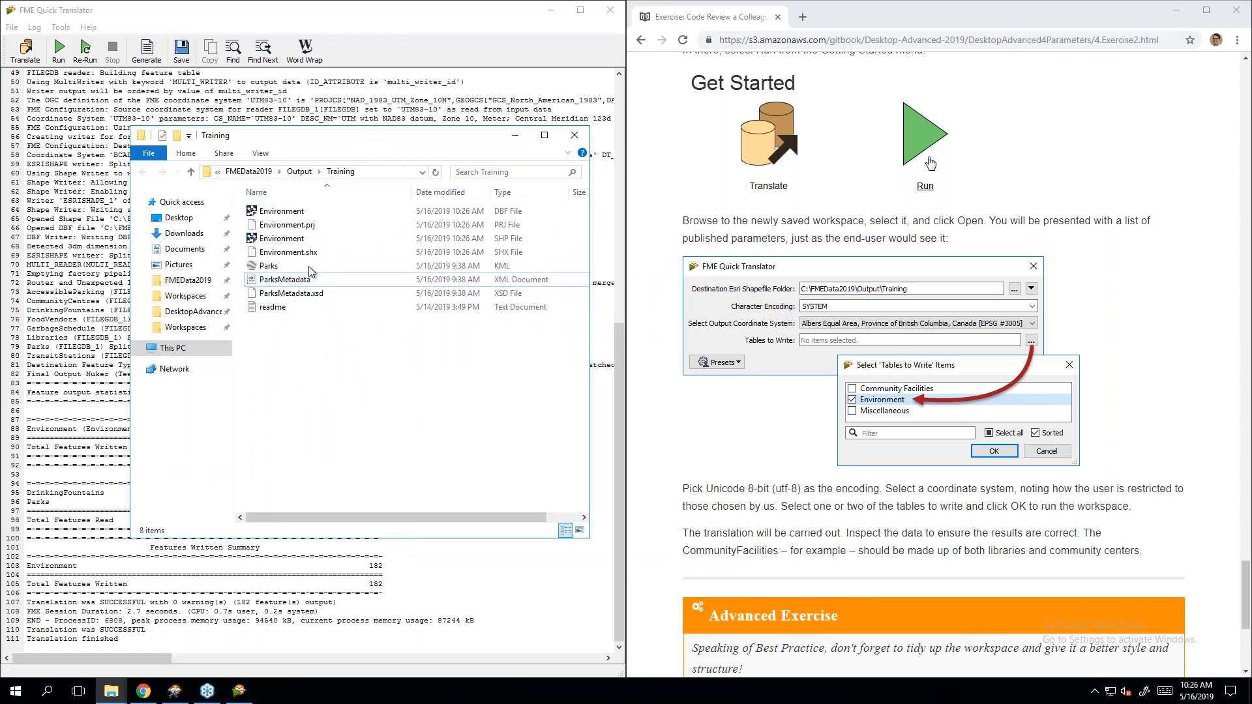
right_click(285, 240)
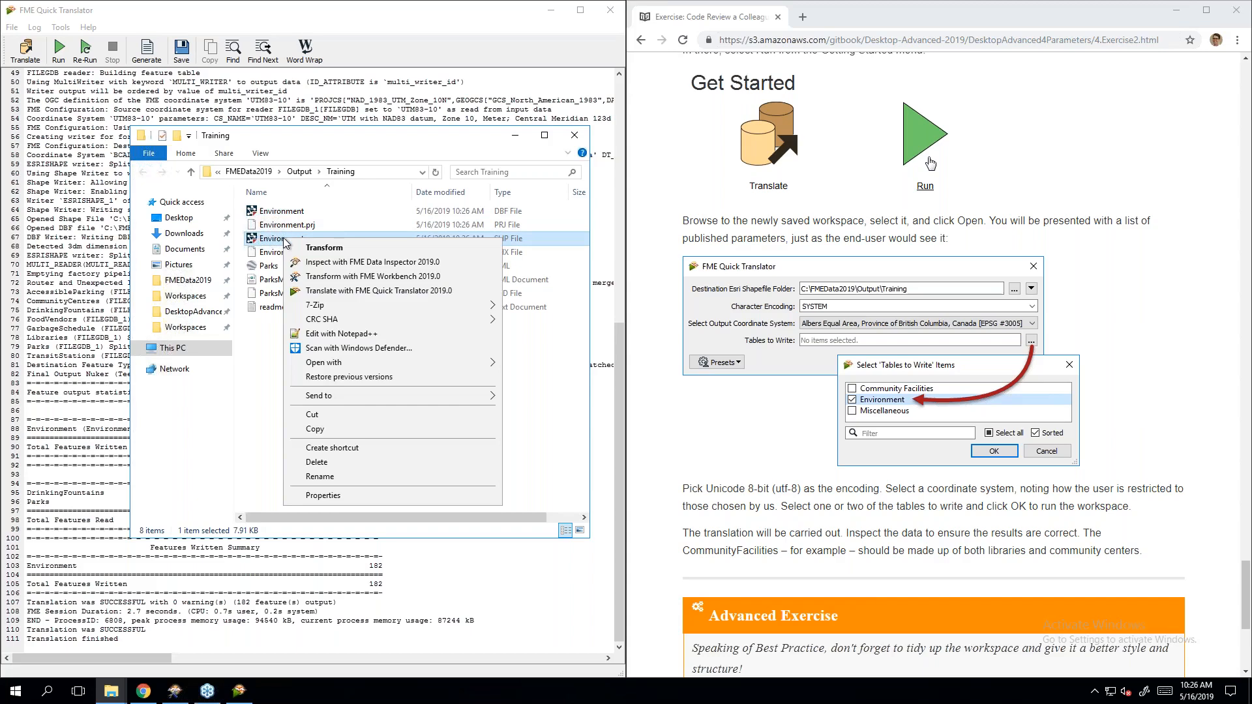
left_click(345, 264)
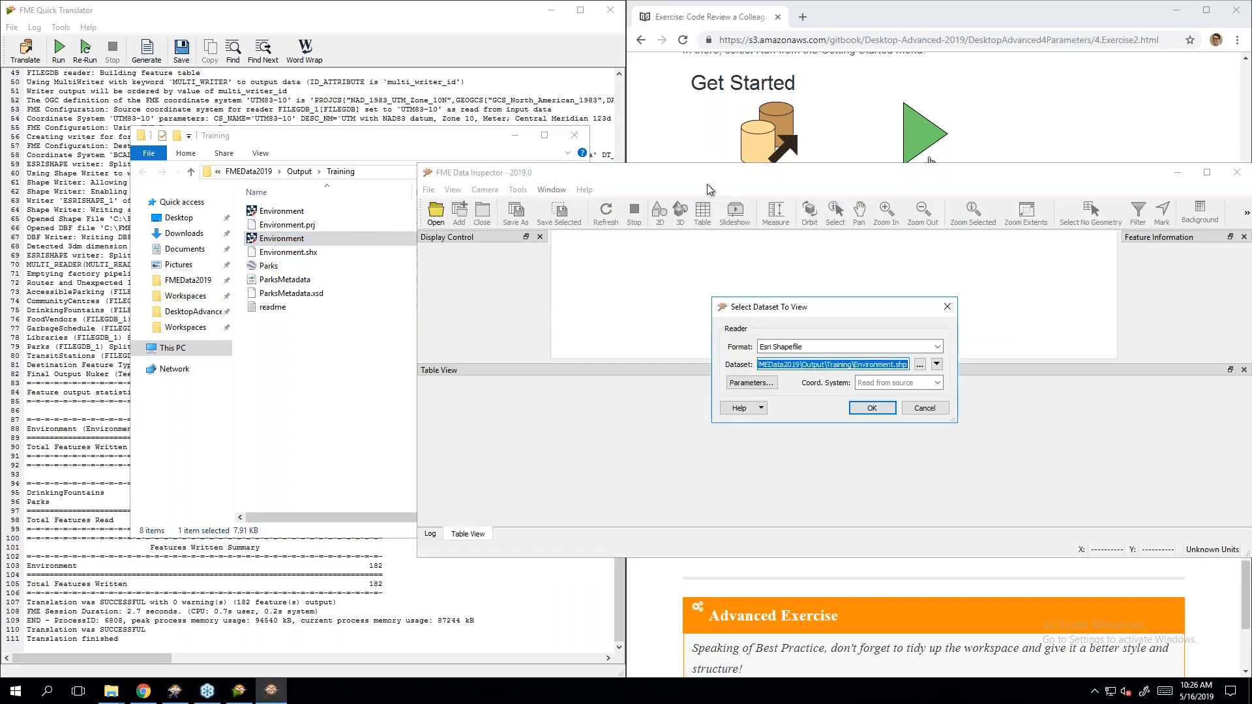
Step: Load the Environment shapefile in Data Inspector, review its 182 features, then minimize the inspector
left_click(873, 409)
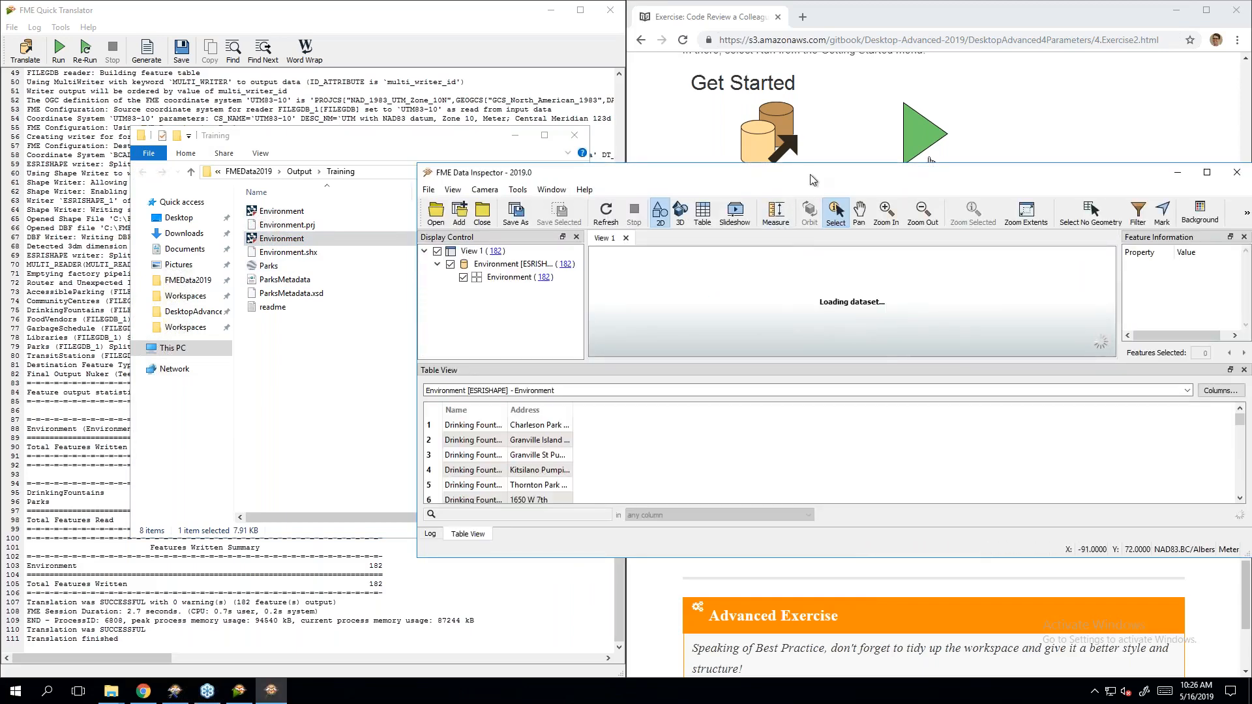
left_click_drag(1241, 422, 1244, 480)
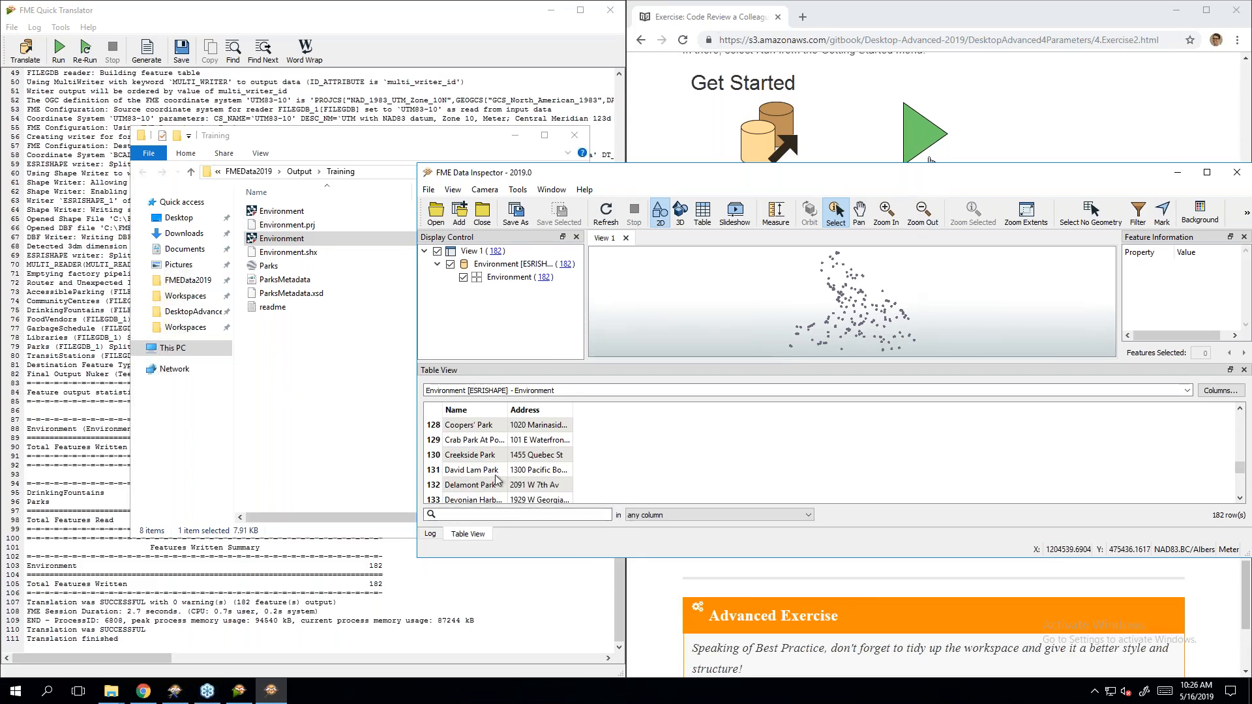
left_click(1178, 174)
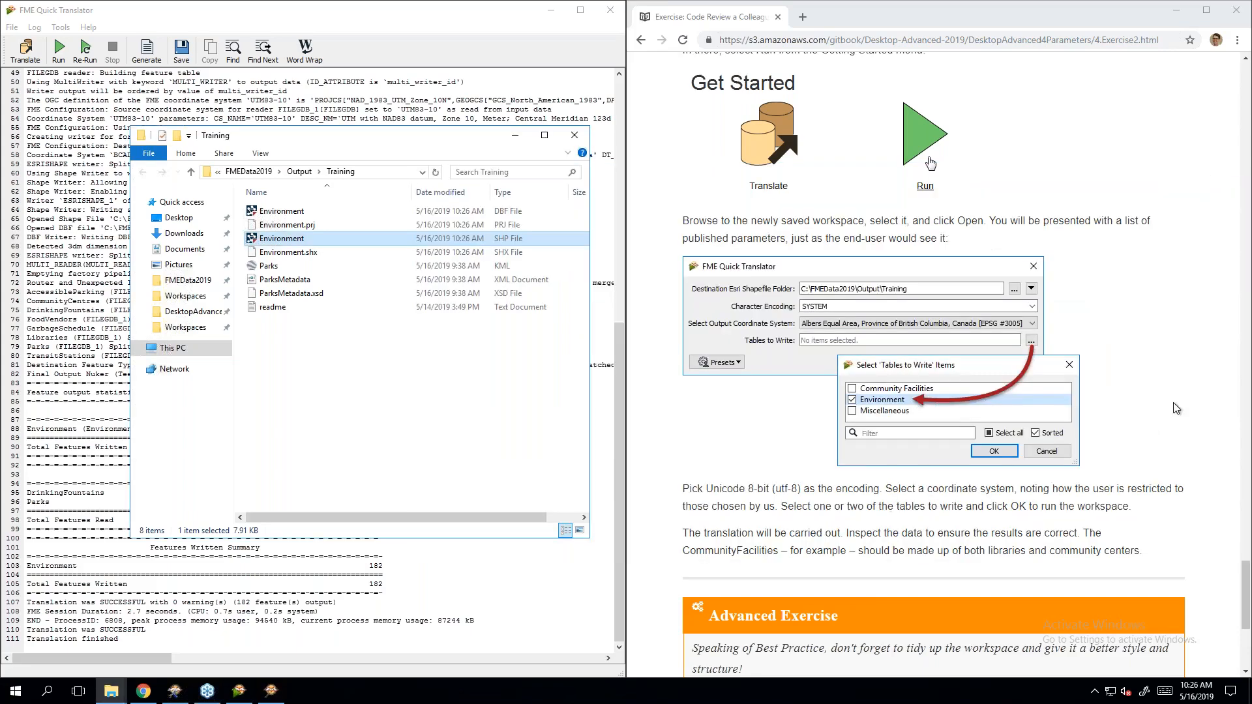
Step: Clear away Data Inspector, Explorer and Quick Translator, then widen and zoom out the Workbench canvas
left_click(1151, 416)
scroll(1133, 436, "down", 4)
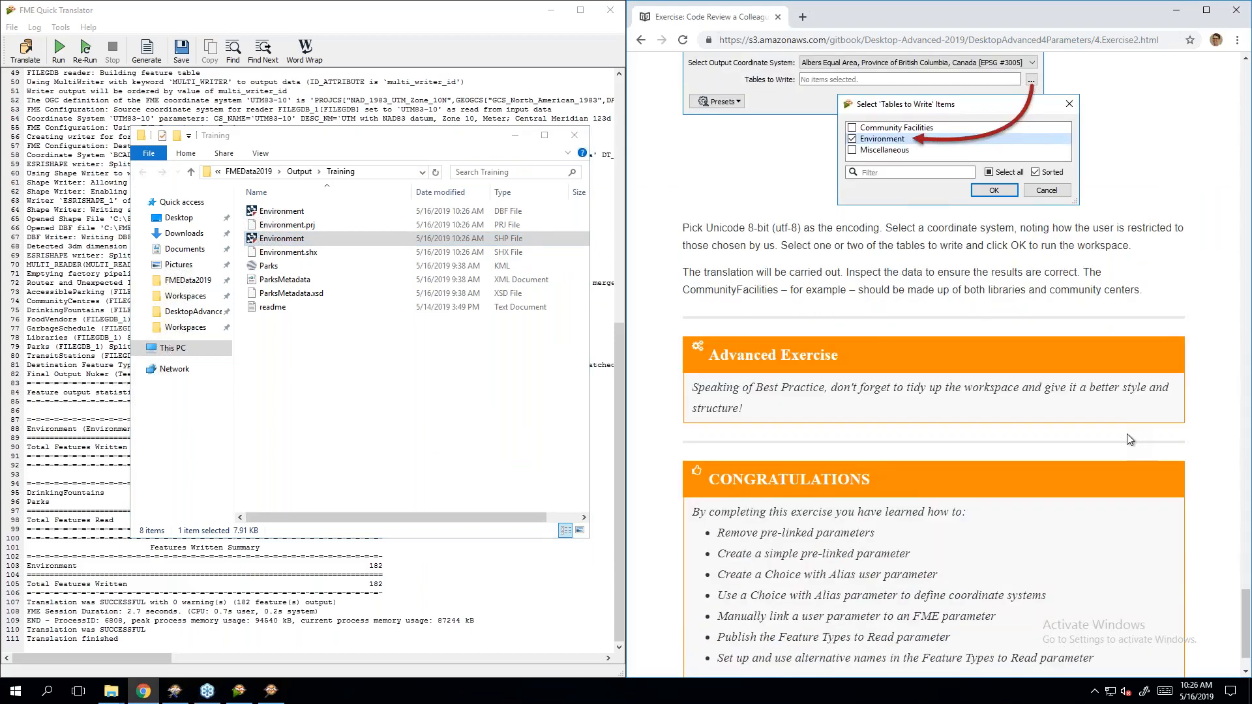
scroll(1130, 440, "down", 1)
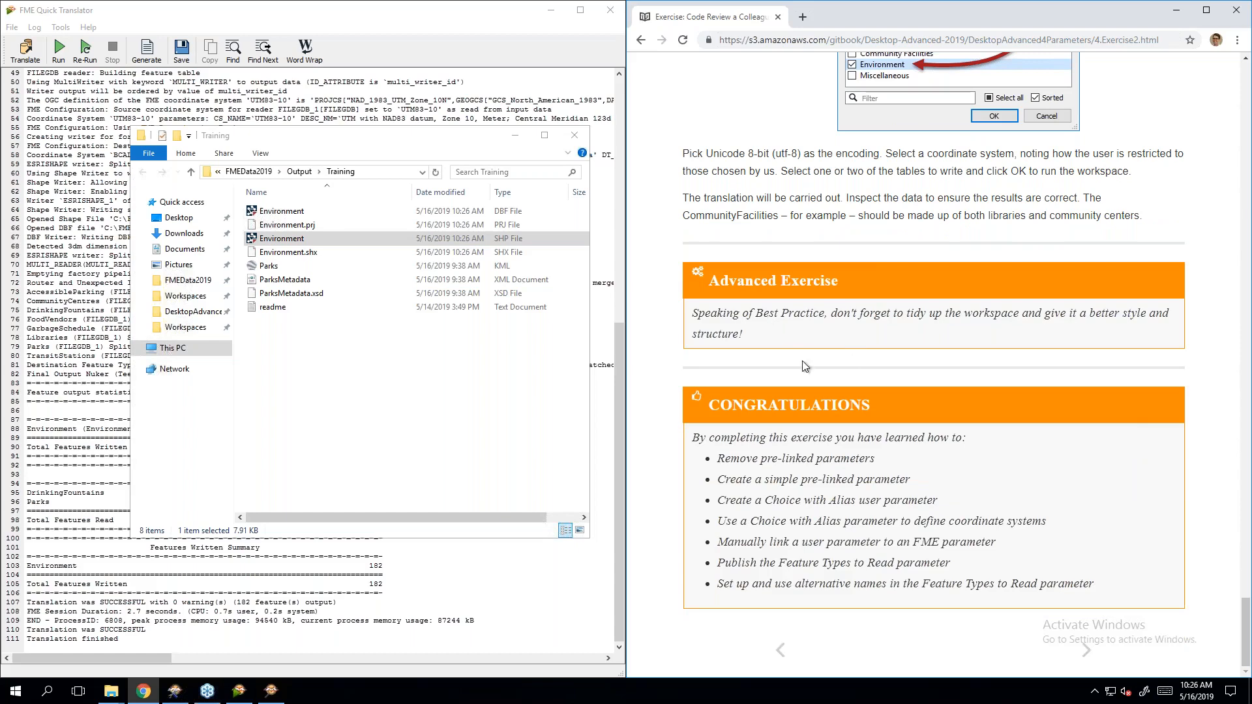
left_click(516, 135)
left_click(550, 10)
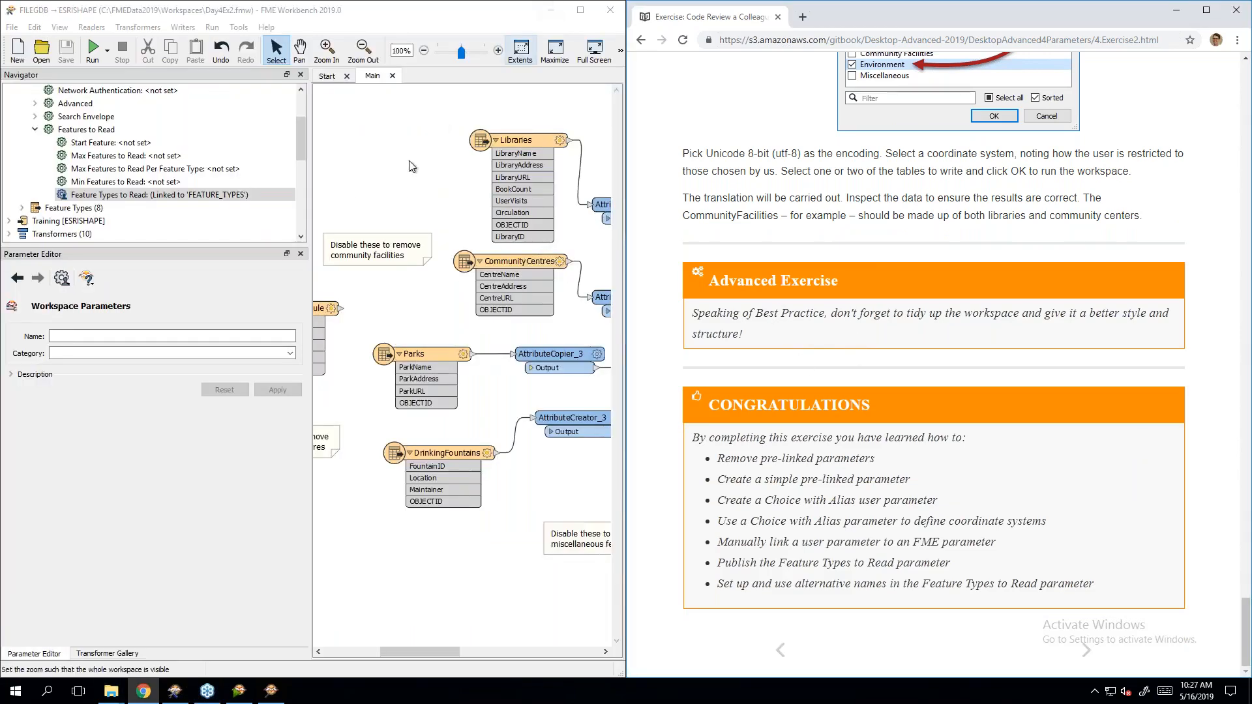
left_click(307, 182)
left_click_drag(309, 185, 215, 186)
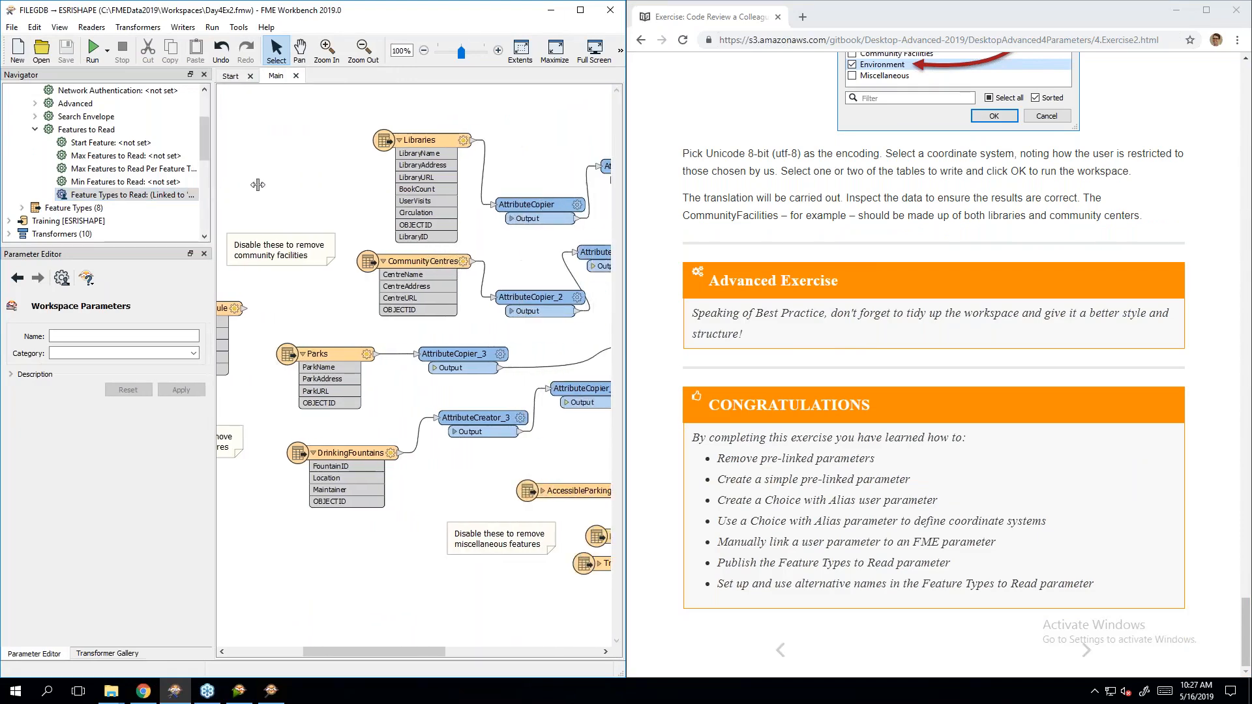
scroll(309, 362, "down", 2)
Step: Delete the three reader-disabling annotations, save Day4Ex2, and advance the manual to the shared parameters page
left_click(296, 290)
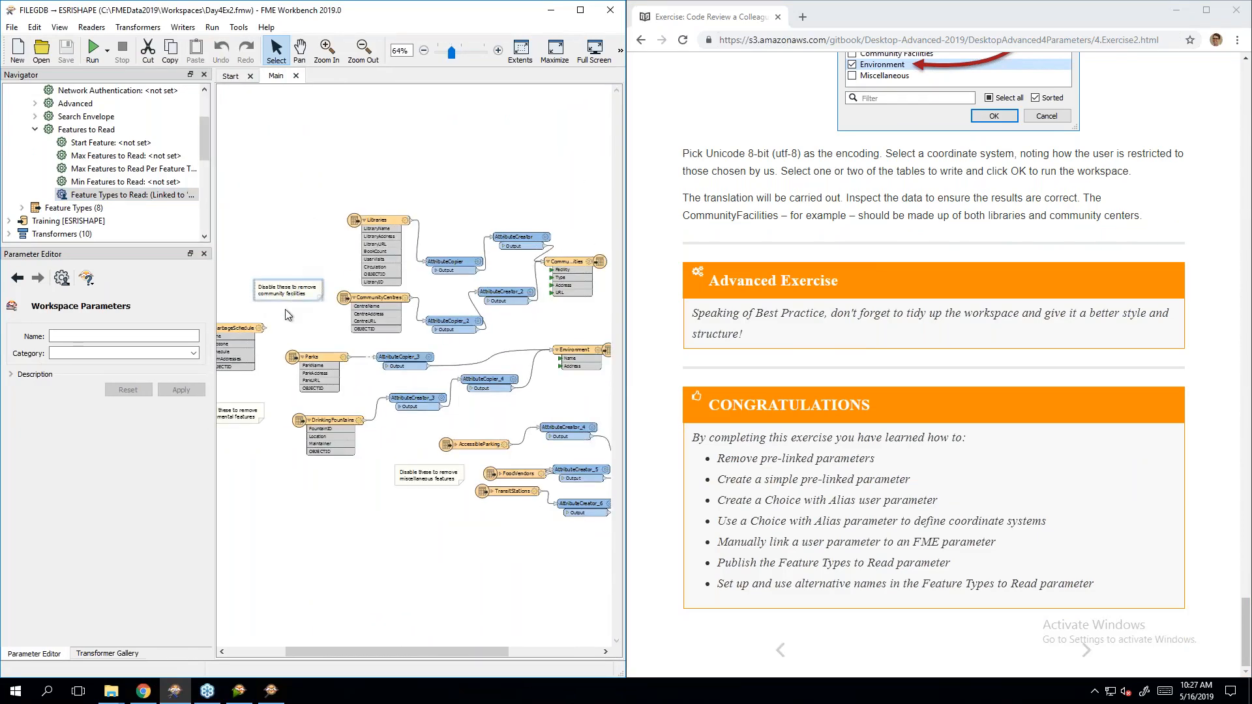
left_click(241, 414, "ctrl")
left_click(449, 484, "ctrl")
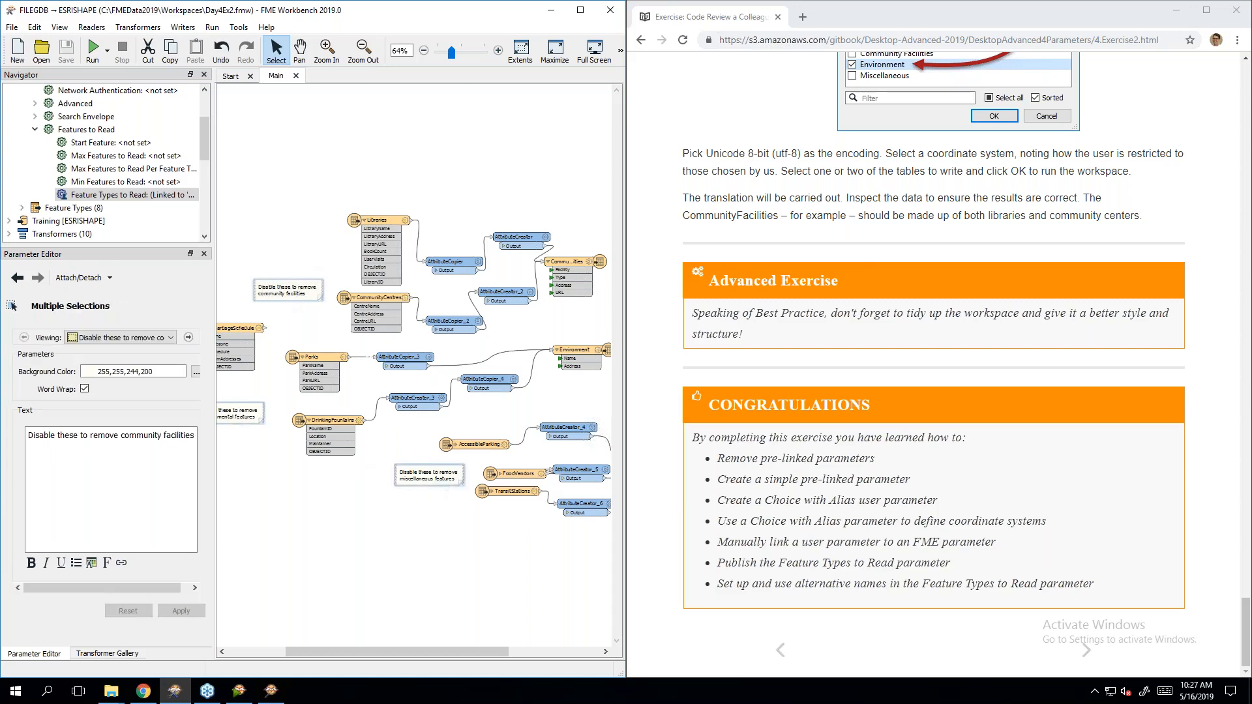
key("Delete")
key("ctrl+s")
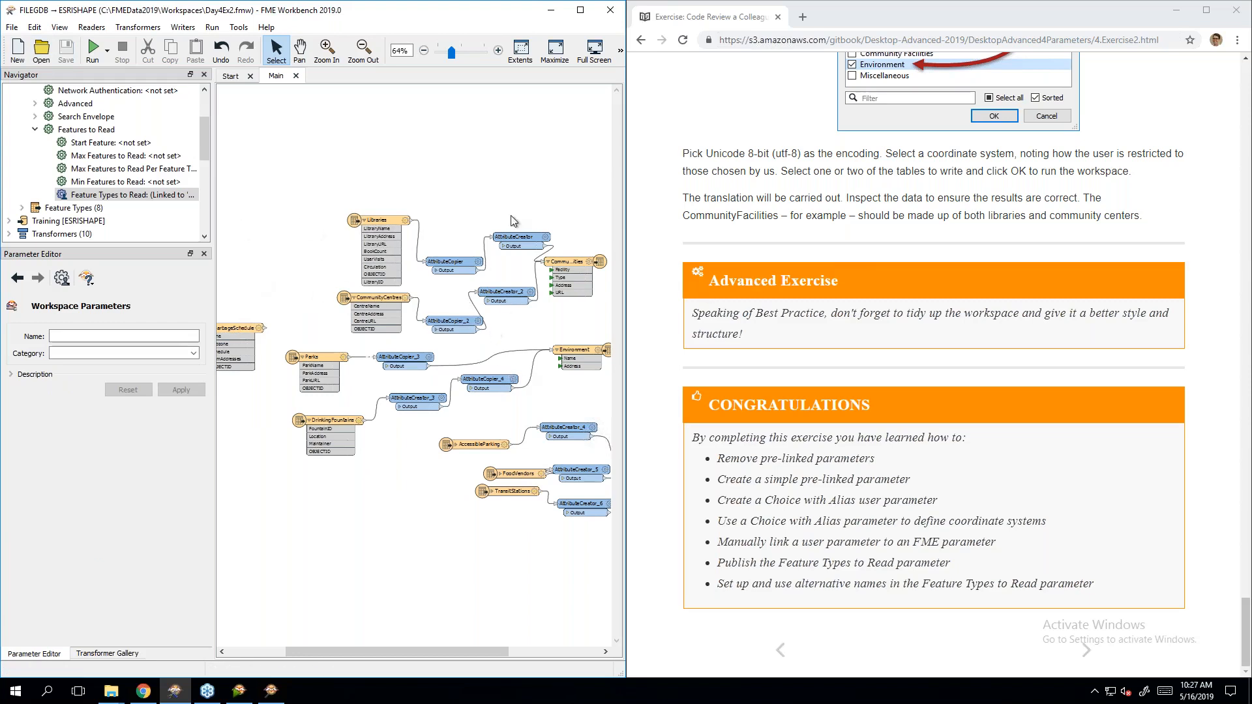
left_click(1024, 365)
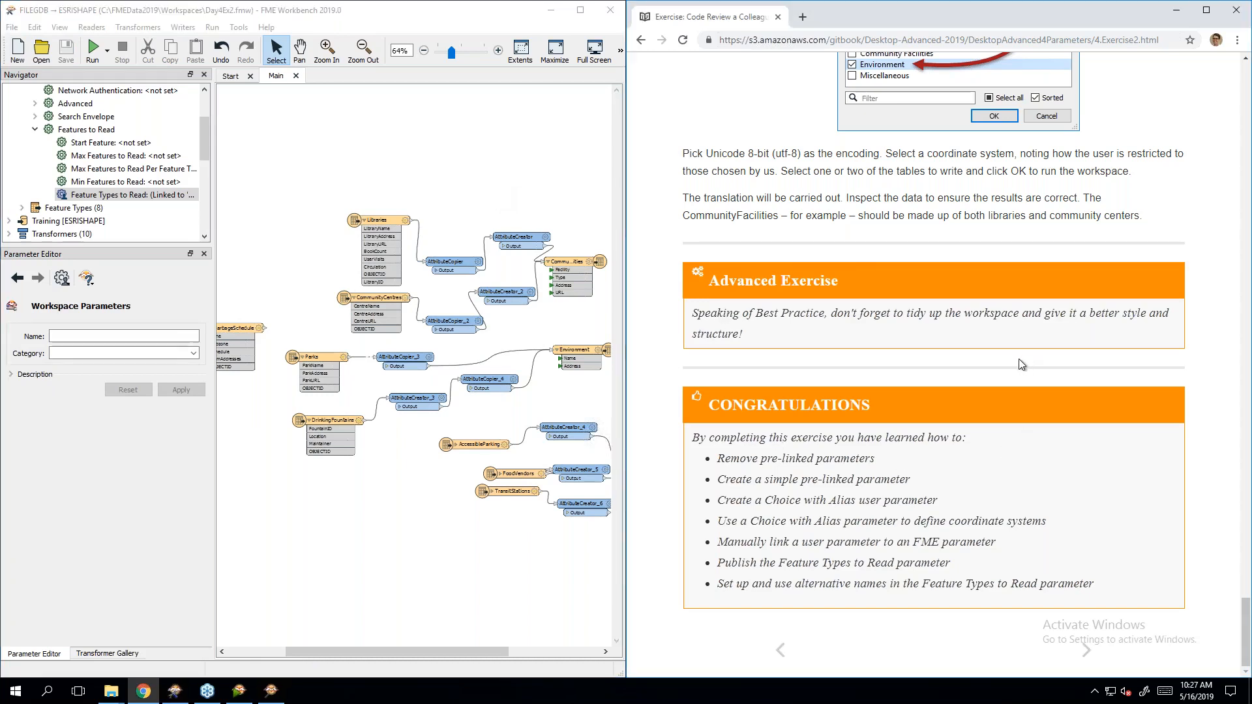
left_click(1084, 651)
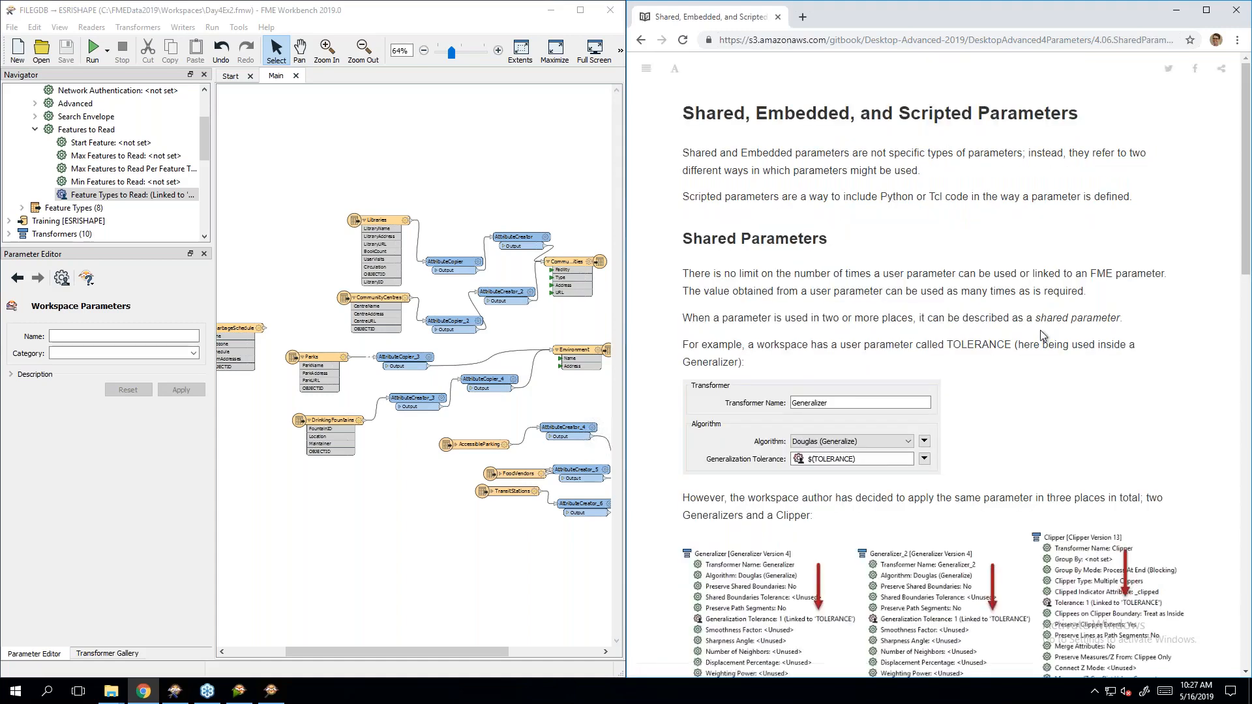
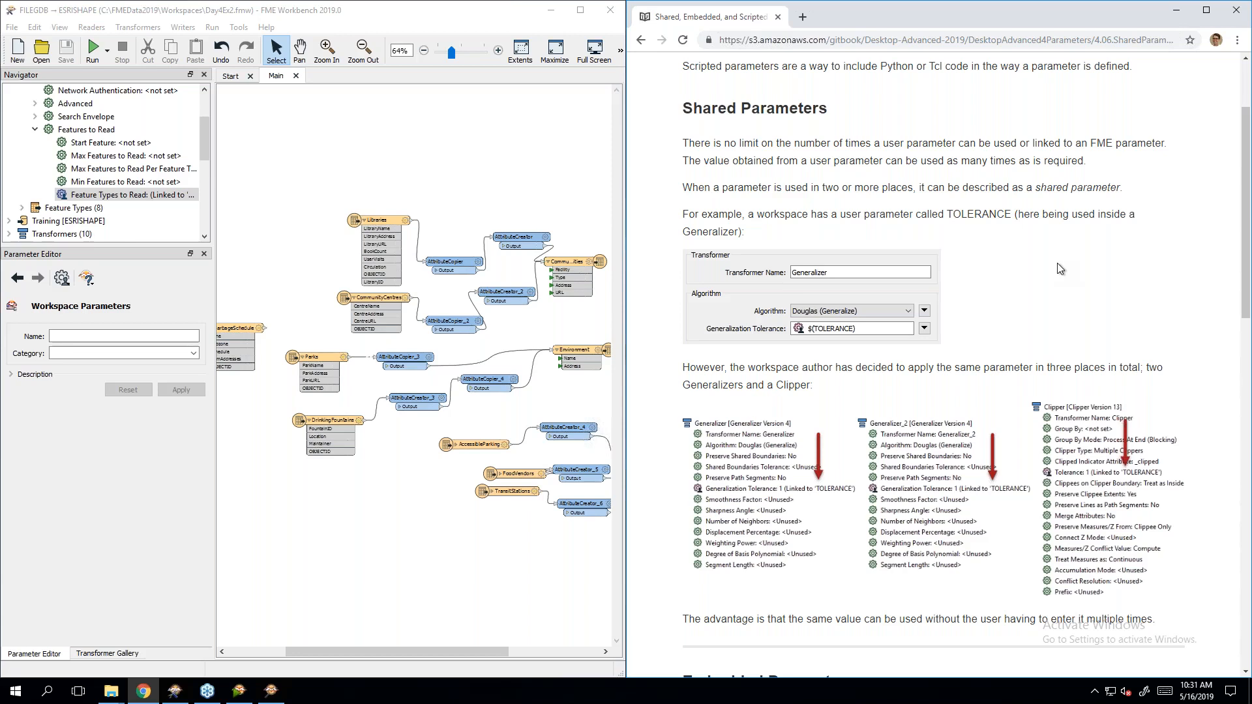
Step: Scroll the manual down past Shared Parameters to the Embedded Parameters section
scroll(1055, 288, "down", 1)
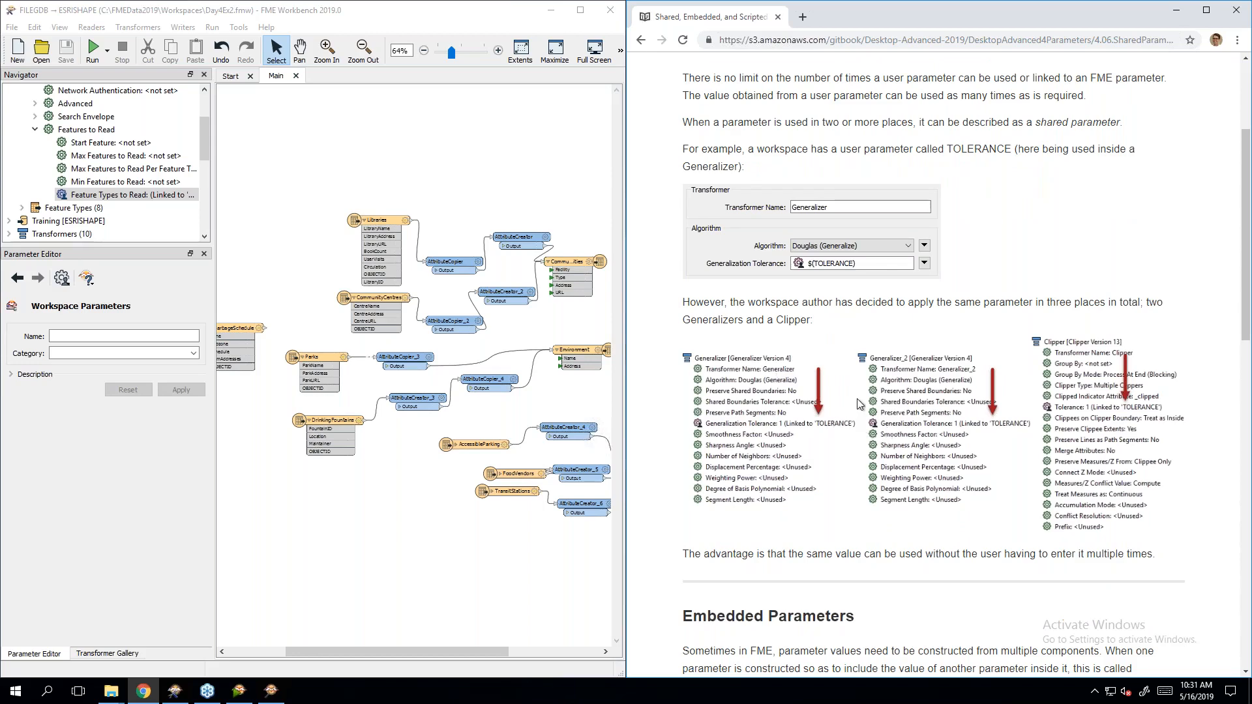
scroll(858, 404, "down", 6)
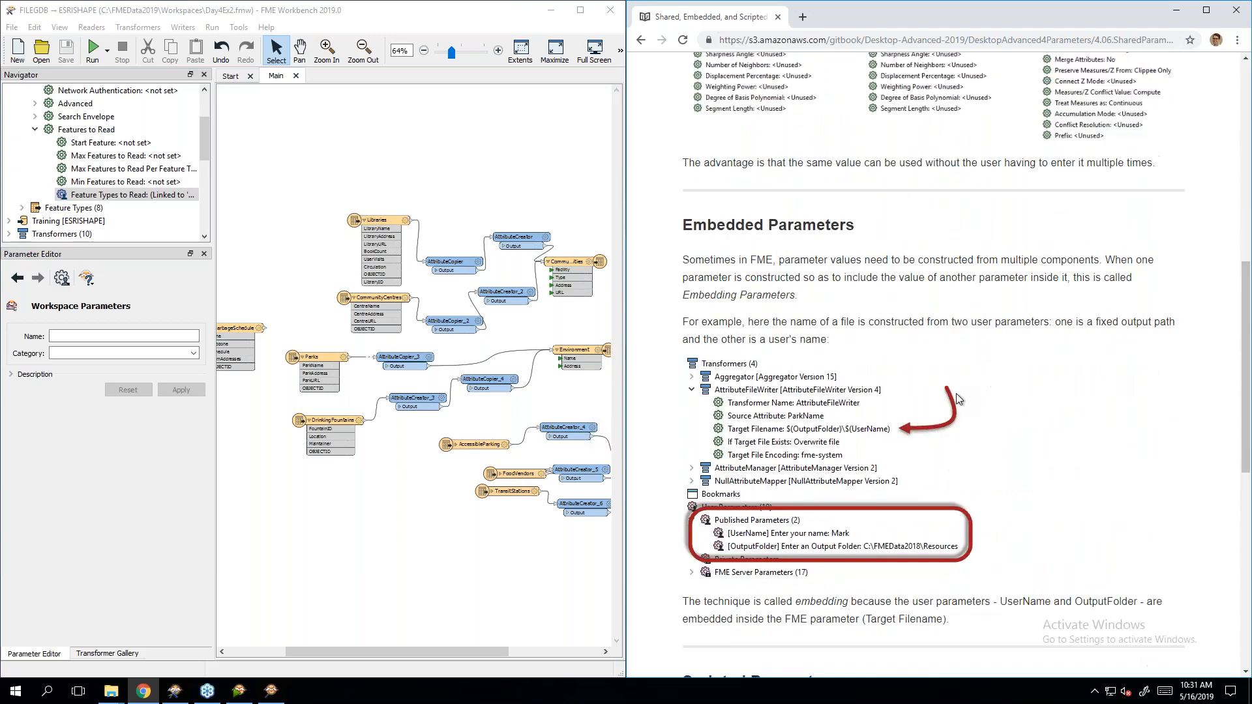
scroll(956, 393, "down", 2)
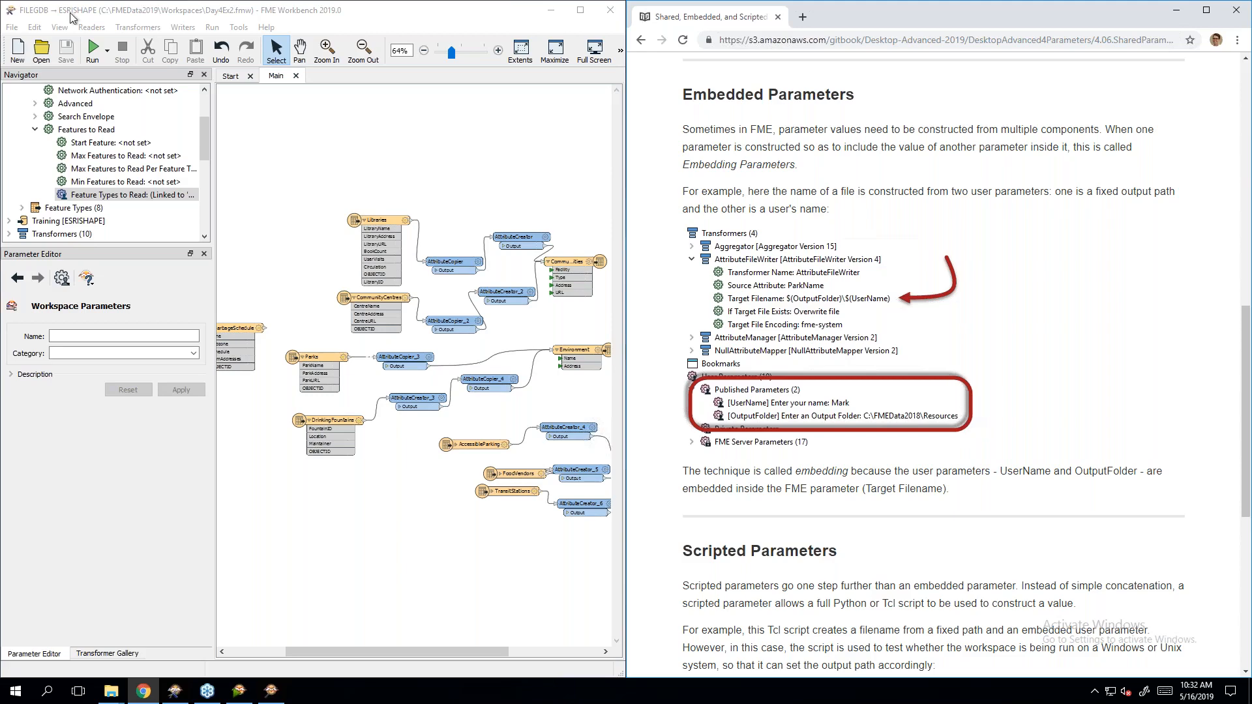
Step: Open Parameters-Ex1-Complete.fmw from the Workspaces\DesktopAdvanced folder
left_click(43, 52)
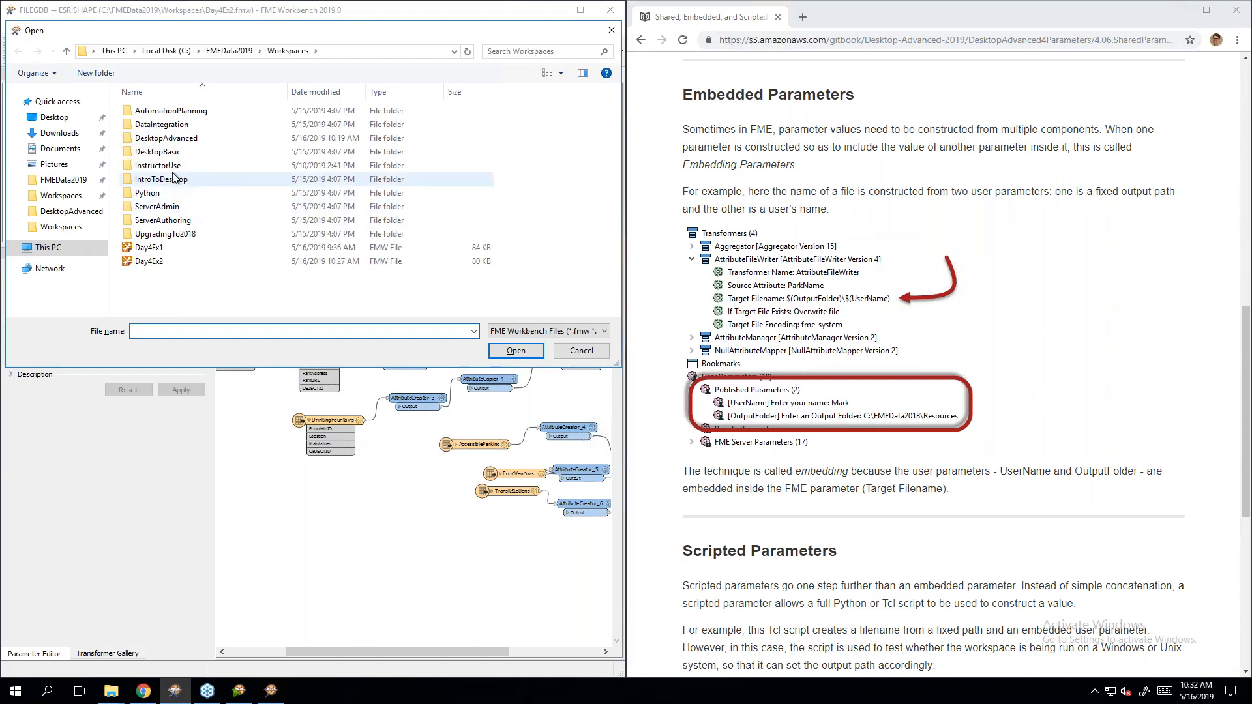
left_click(175, 139)
double_click(175, 139)
scroll(196, 216, "down", 5)
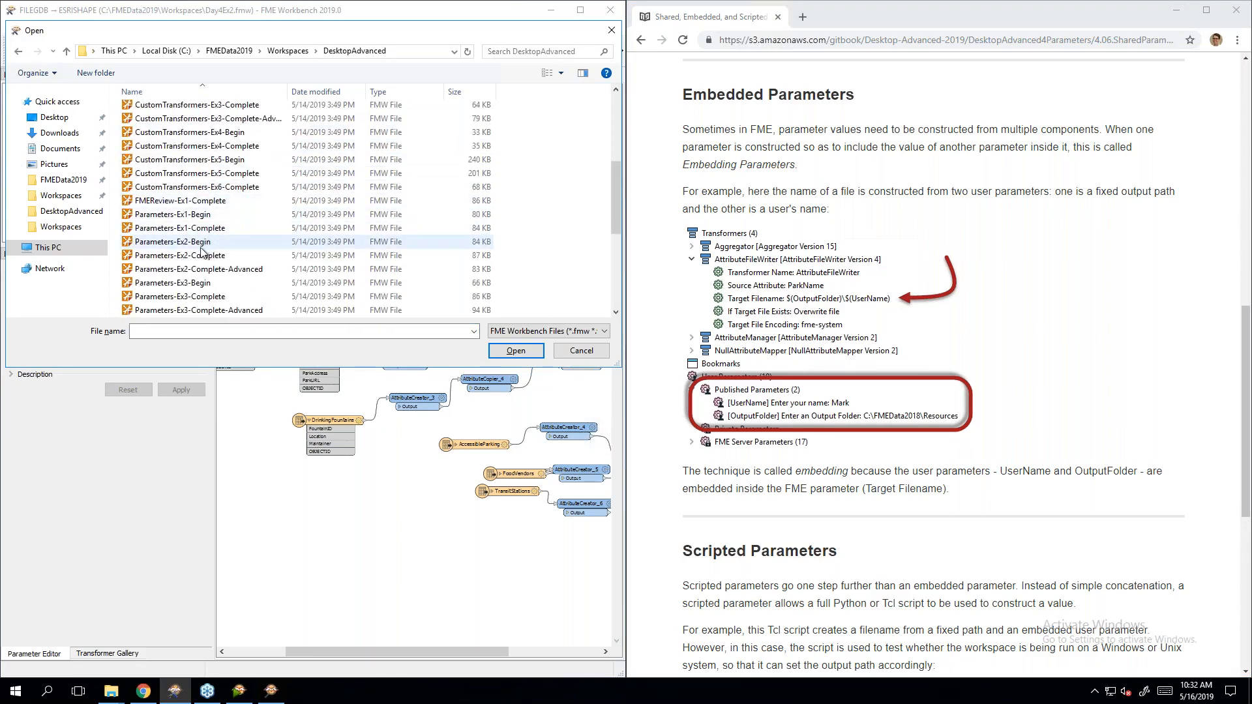
double_click(198, 231)
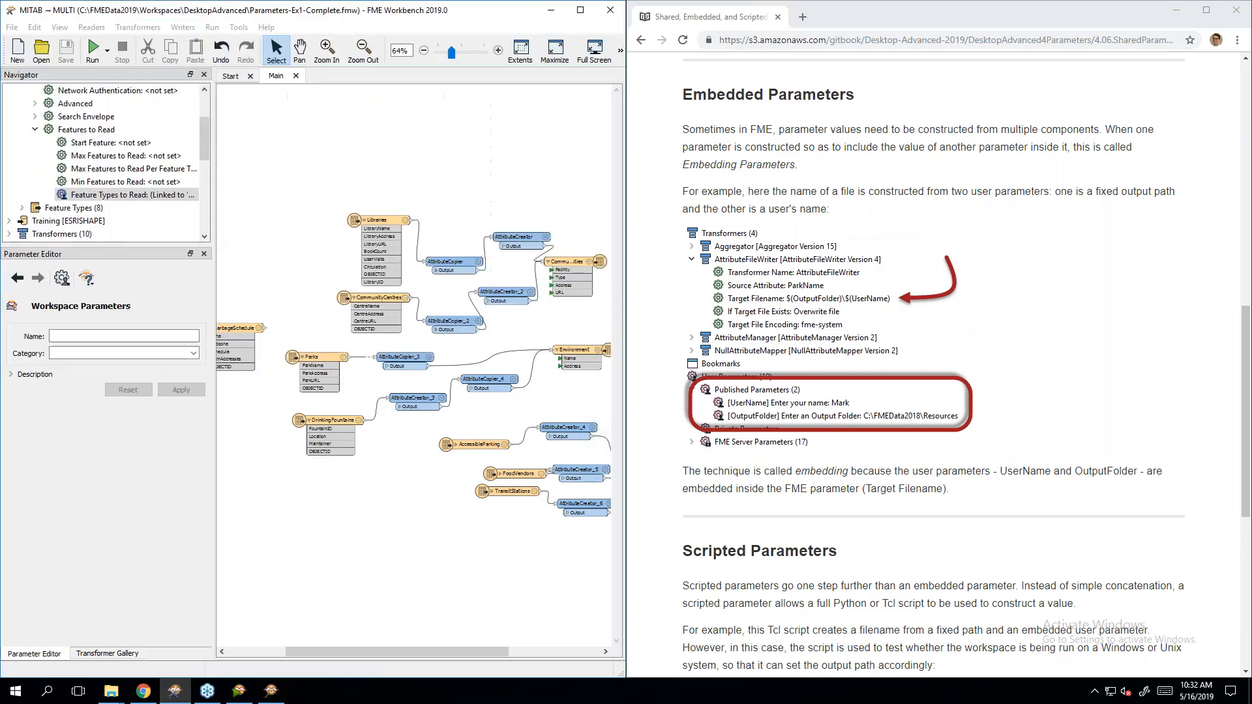
Step: Bring the ParksMetadata writer into view and expand the three Published Parameters in the Navigator
left_click_drag(357, 651, 578, 662)
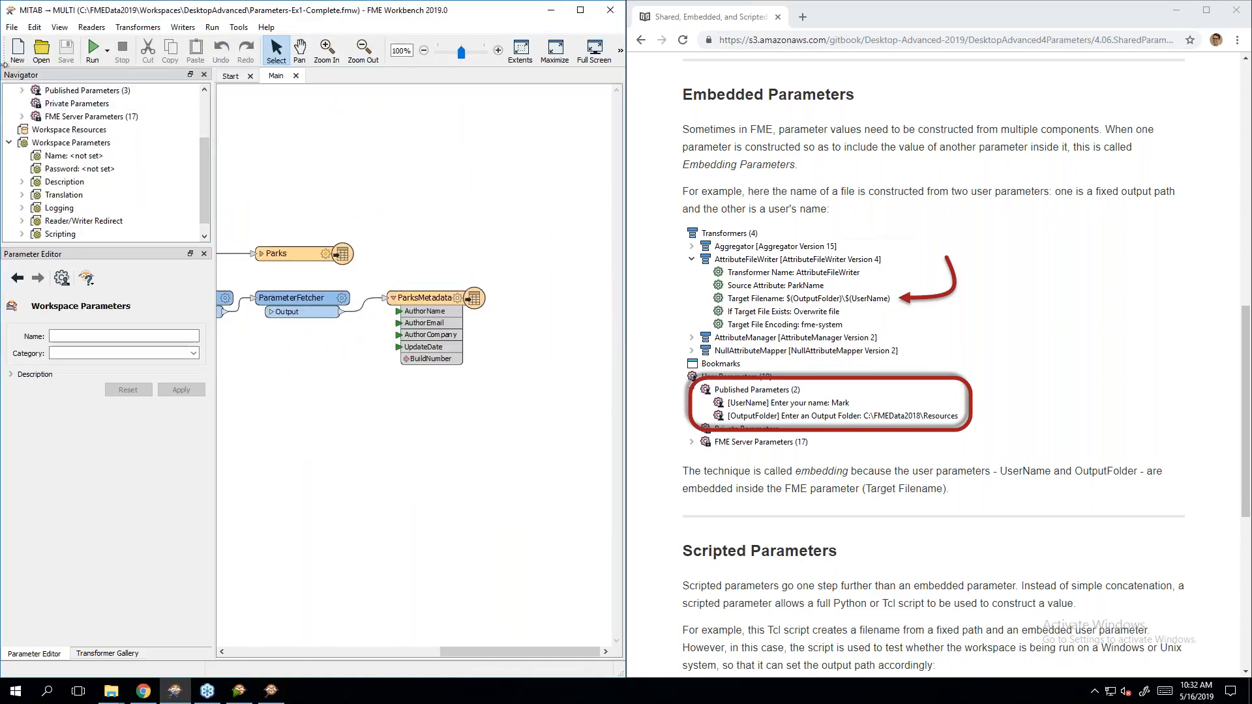
scroll(30, 156, "up", 2)
left_click(21, 168)
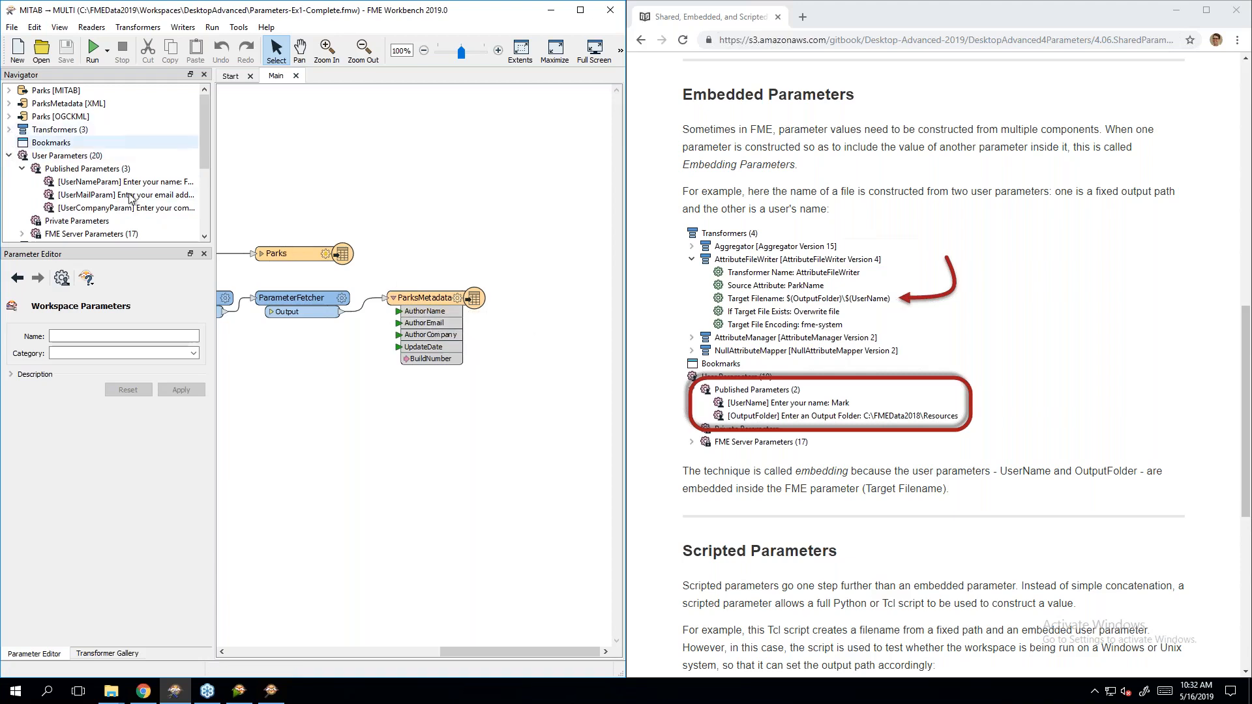
Step: Rename the ParksMetadata writer's AuthorName user attribute to AuthorDetails
double_click(434, 304)
left_click(238, 207)
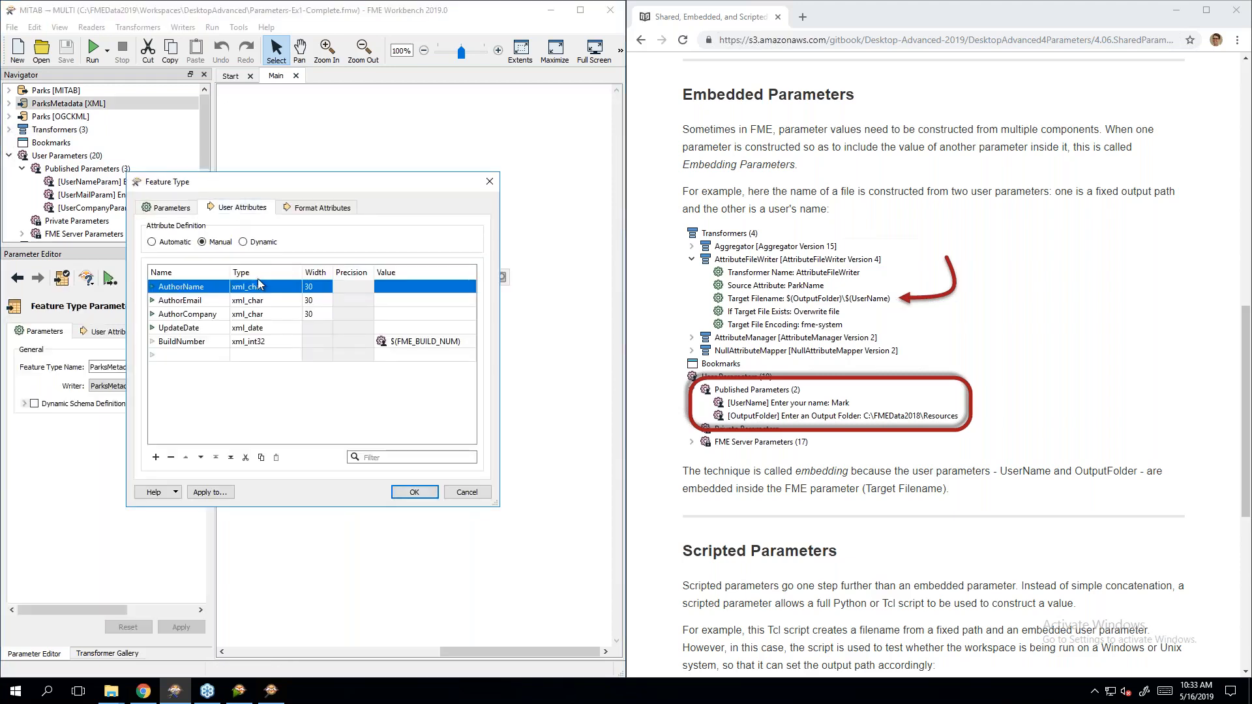
double_click(204, 288)
left_click(207, 288)
key("BackSpace")
key("BackSpace")
key("BackSpace")
key("BackSpace")
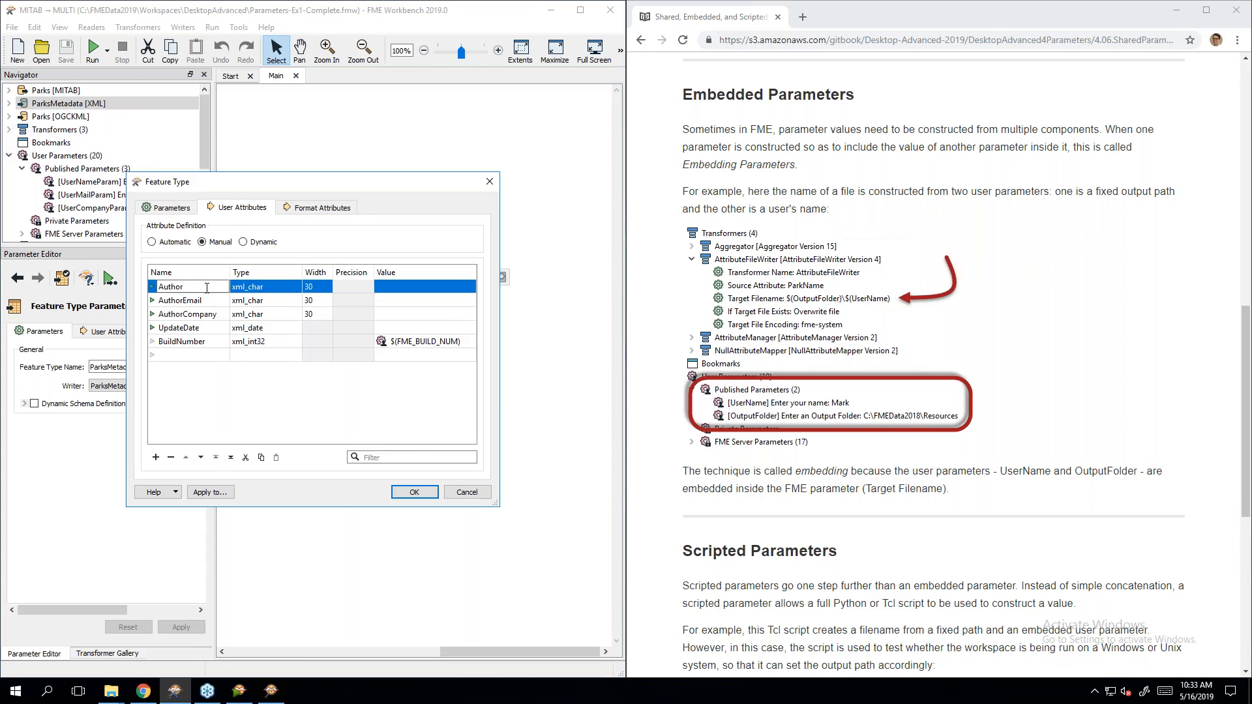
key("Return")
type("Details")
Step: Delete the AuthorEmail and AuthorCompany attributes and apply the changes
left_click(196, 301)
left_click(206, 316, "shift")
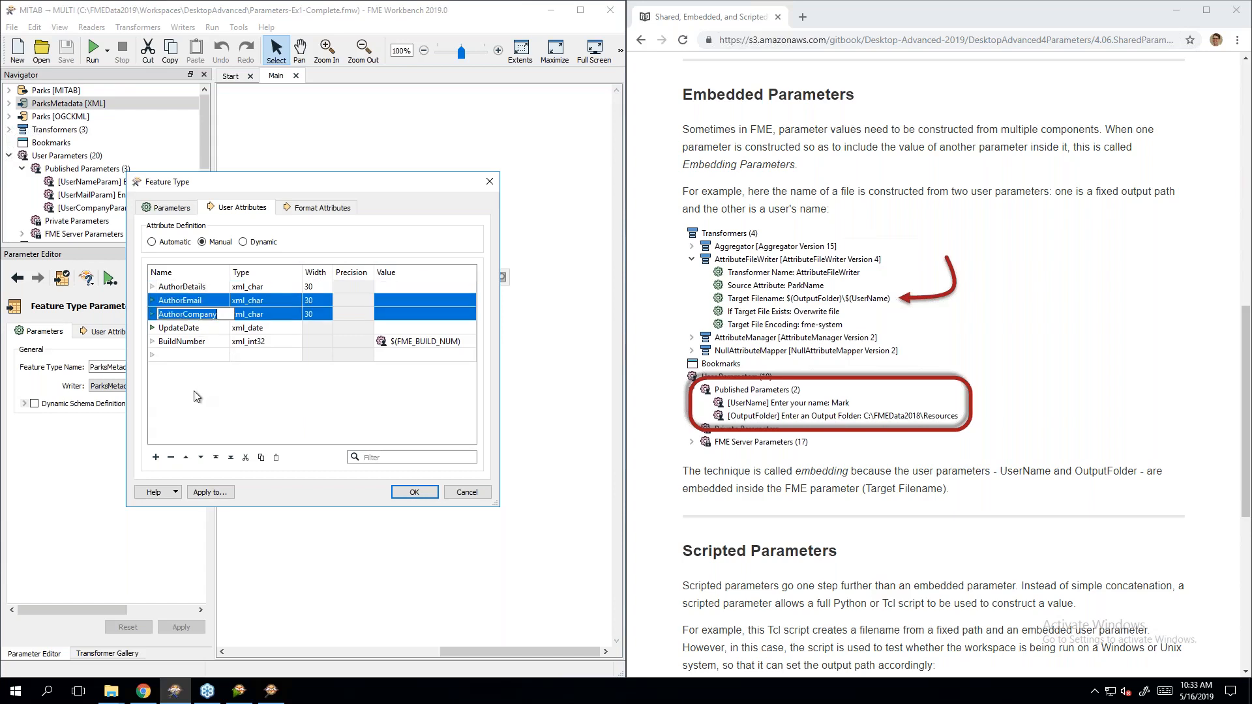
left_click(172, 458)
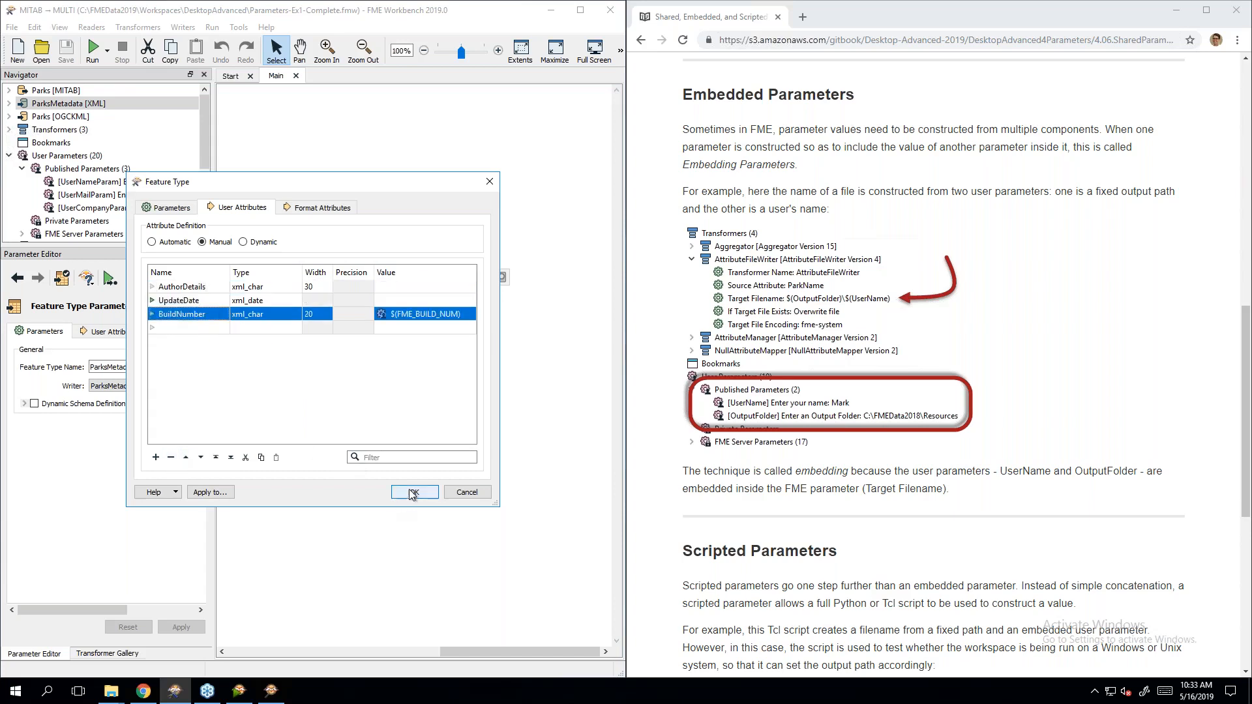
left_click(413, 492)
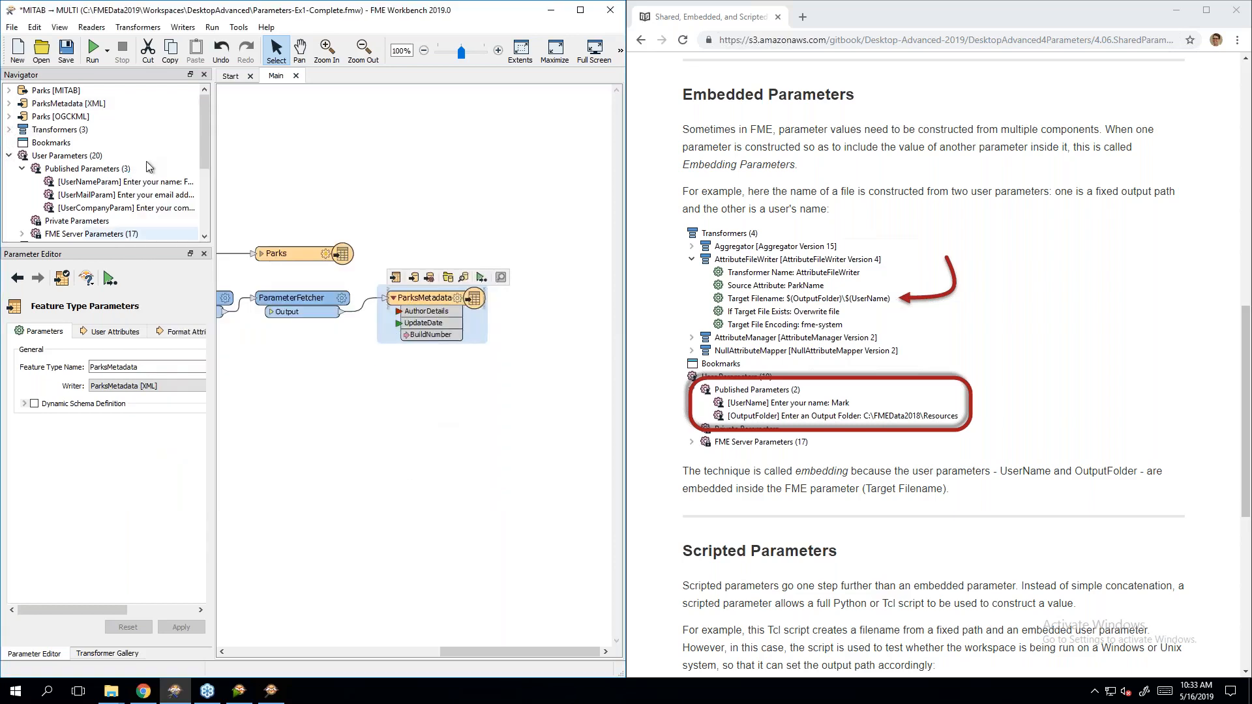
Step: Create a Text user parameter named AuthorDetails with the prompt 'Enter Author Details:'
right_click(57, 171)
left_click(72, 180)
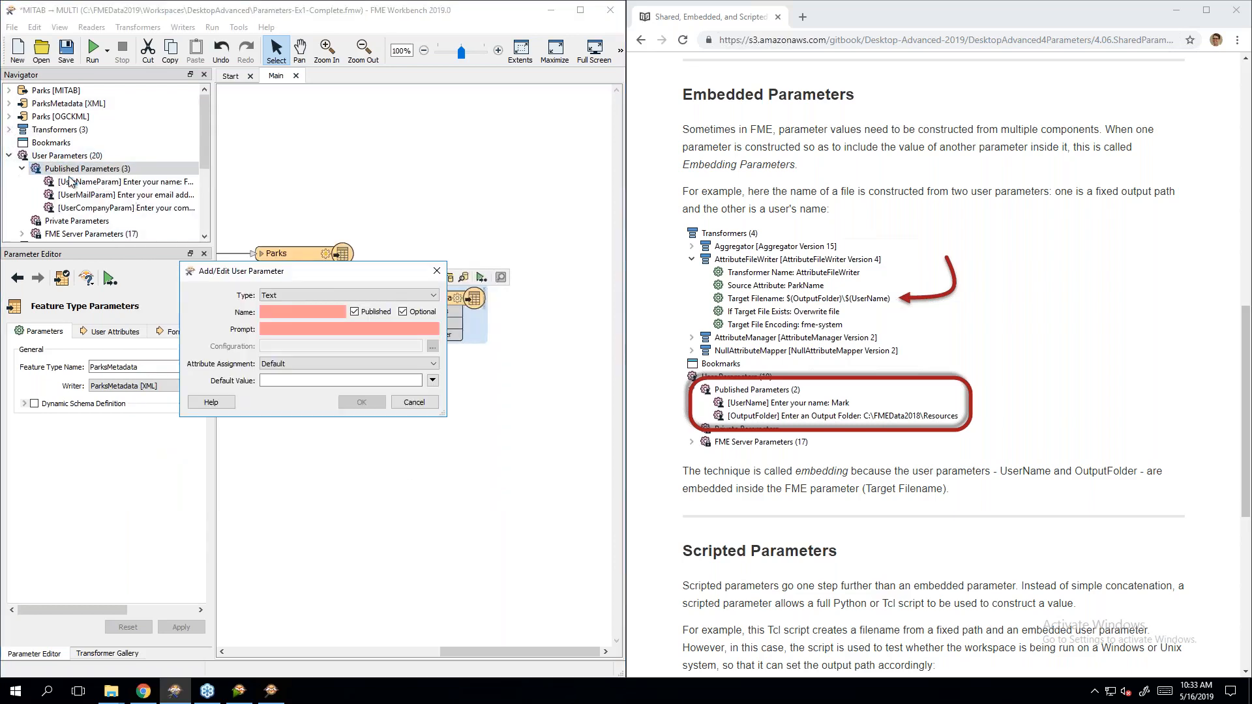
left_click(303, 297)
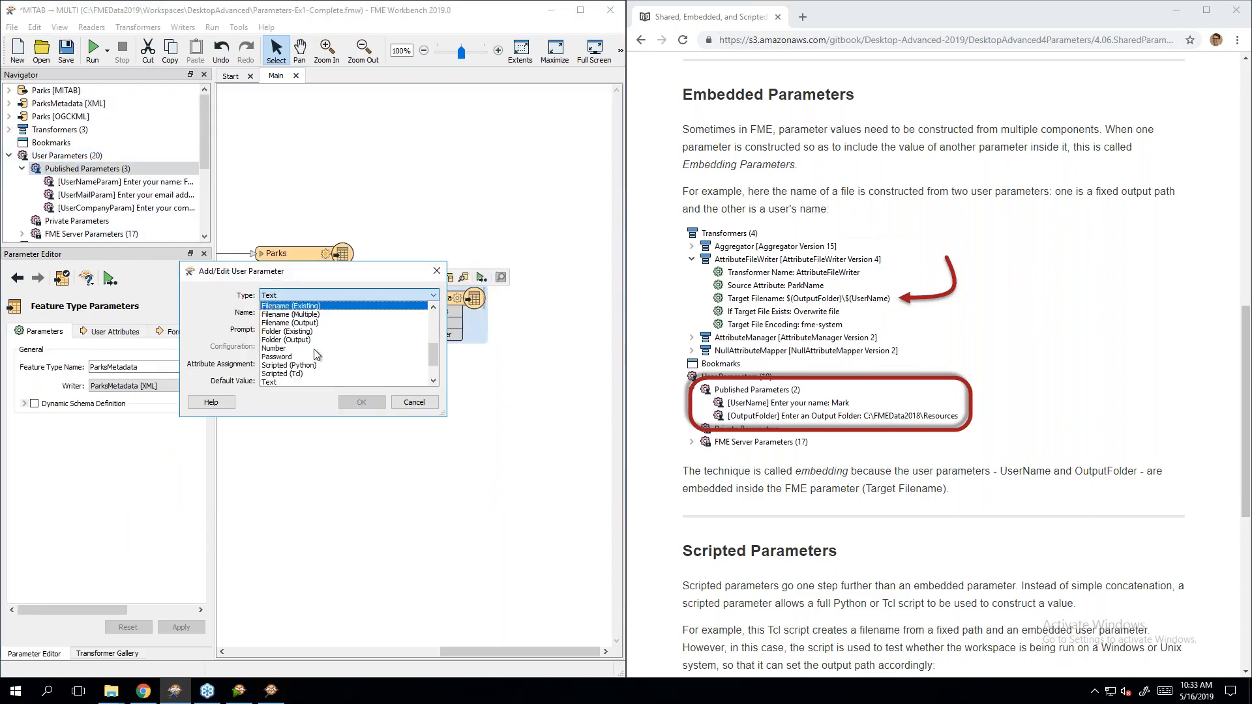
left_click(302, 381)
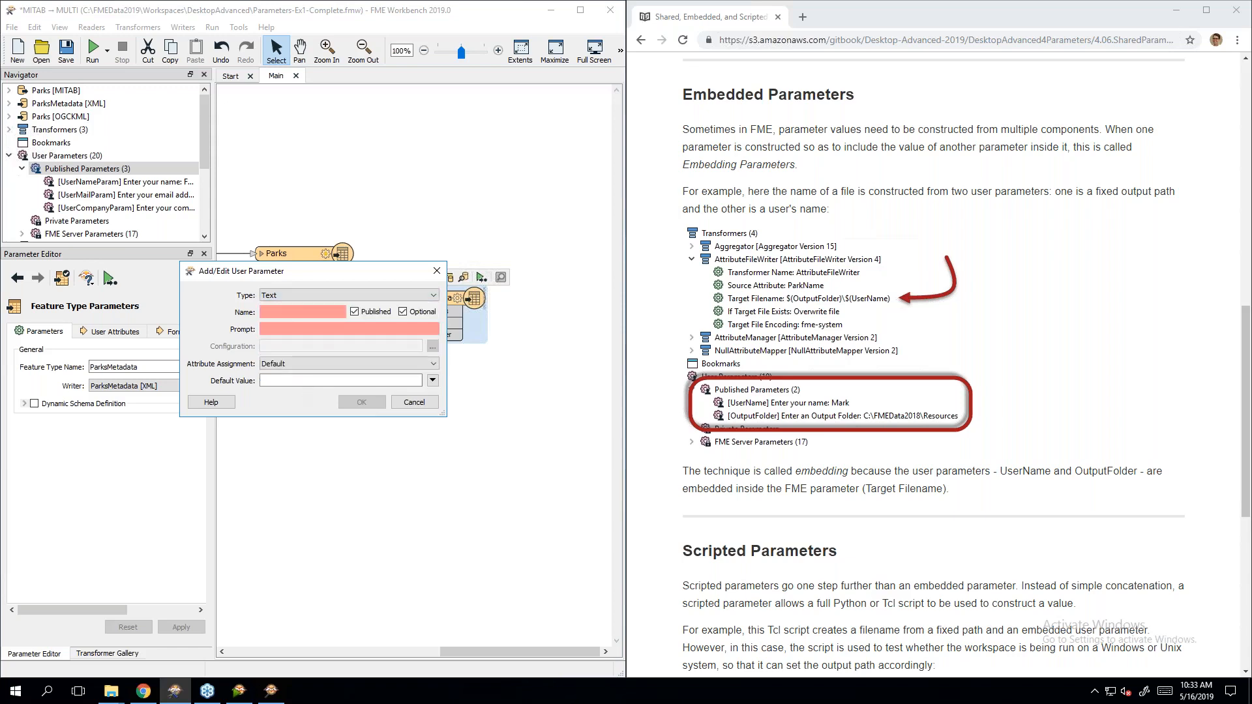
left_click(290, 312)
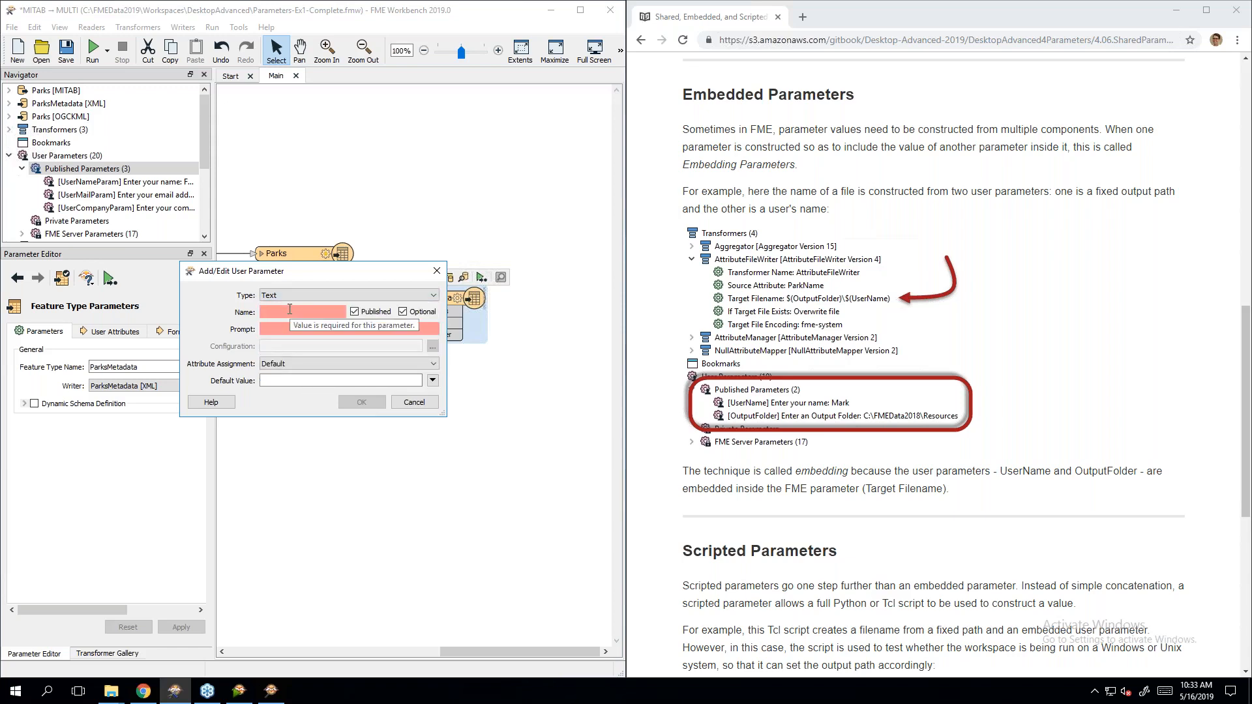
type("AuthorDetails")
key("Tab")
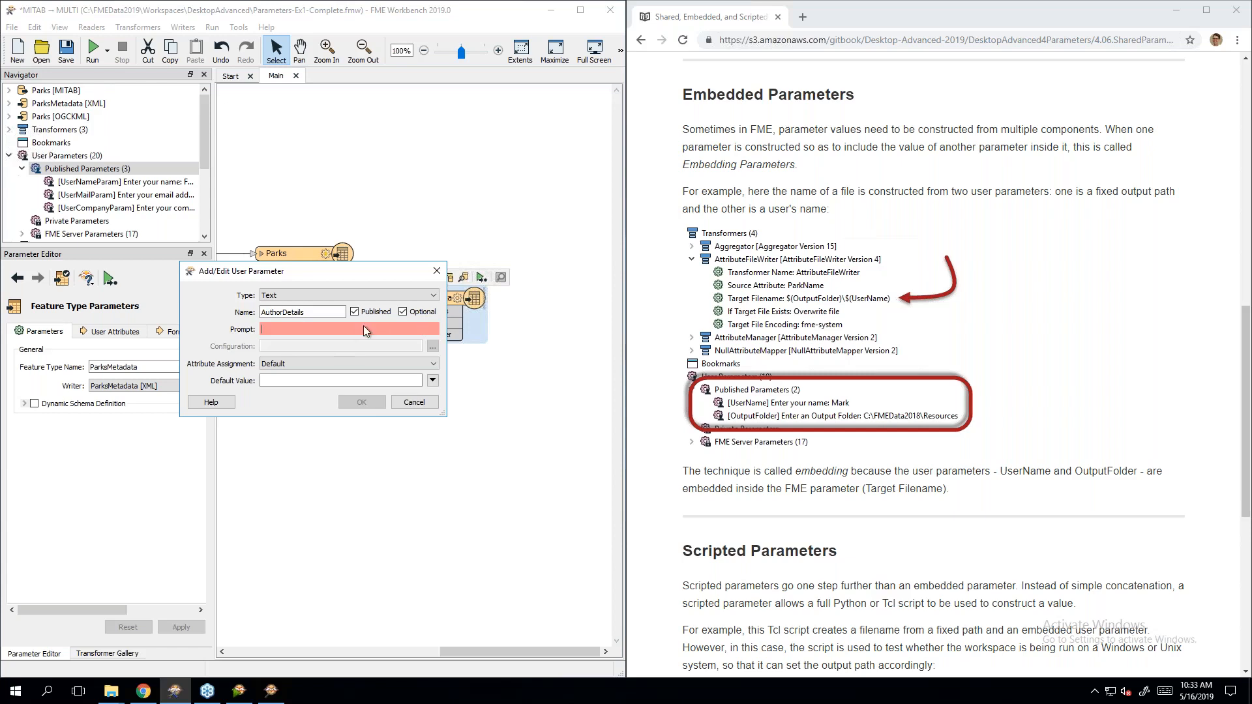
type("Enter Author")
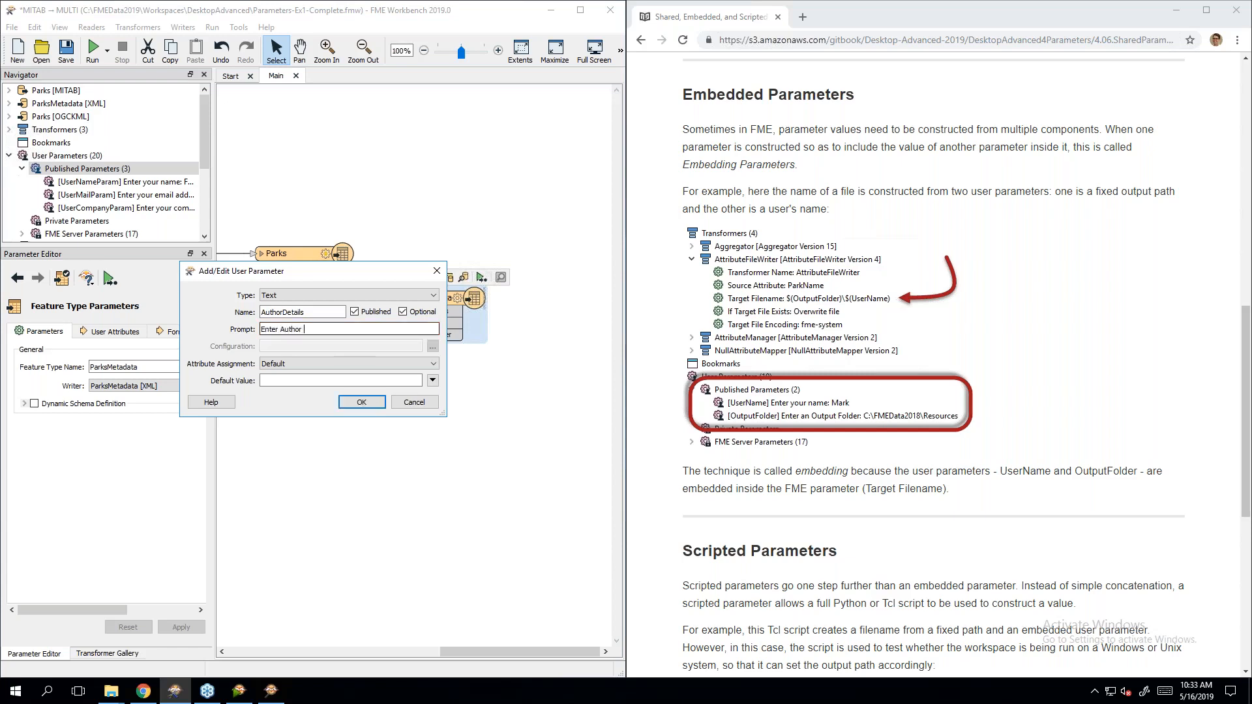
type(" Details:")
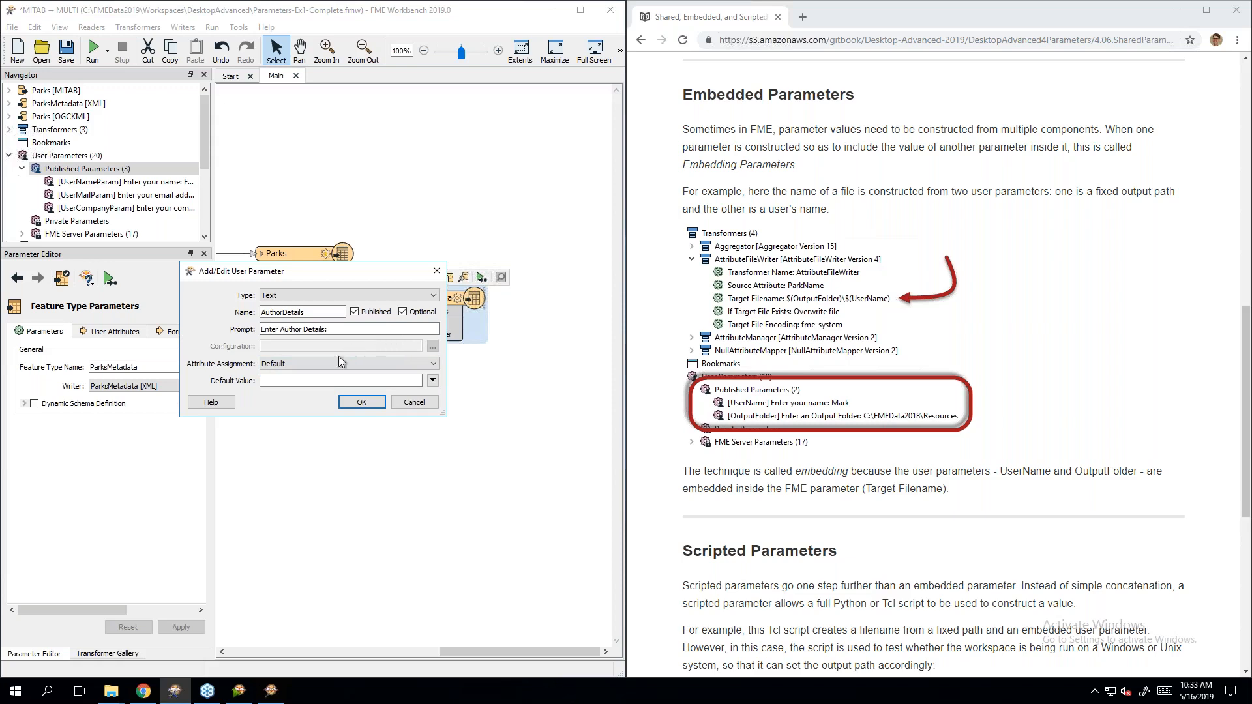
left_click(361, 402)
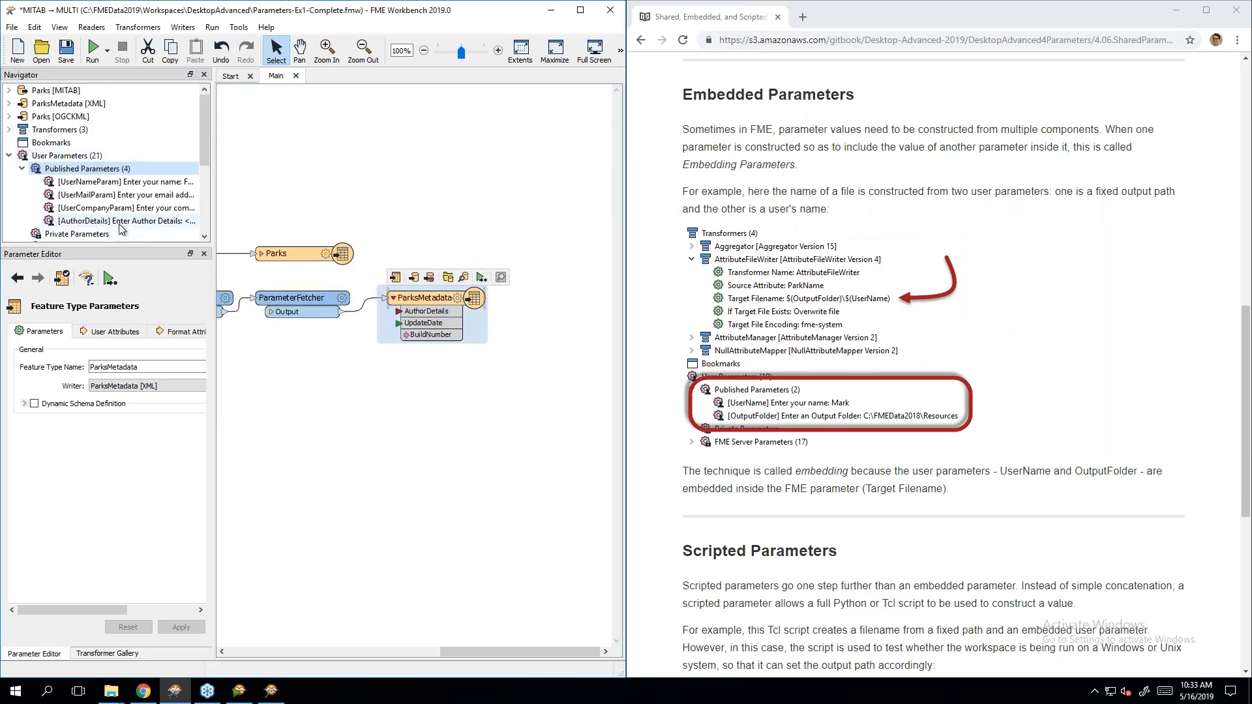
Step: Edit the AuthorDetails parameter, keeping it Text, and make it private rather than published
right_click(121, 221)
left_click(150, 240)
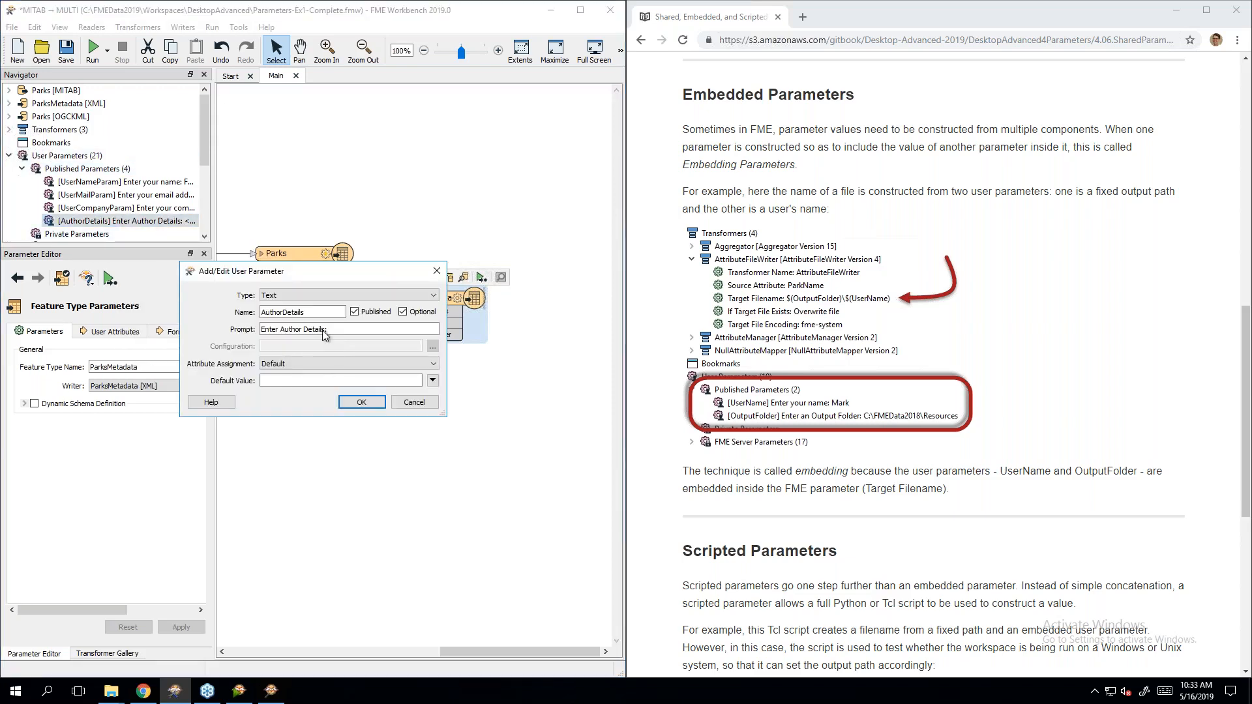
left_click(316, 297)
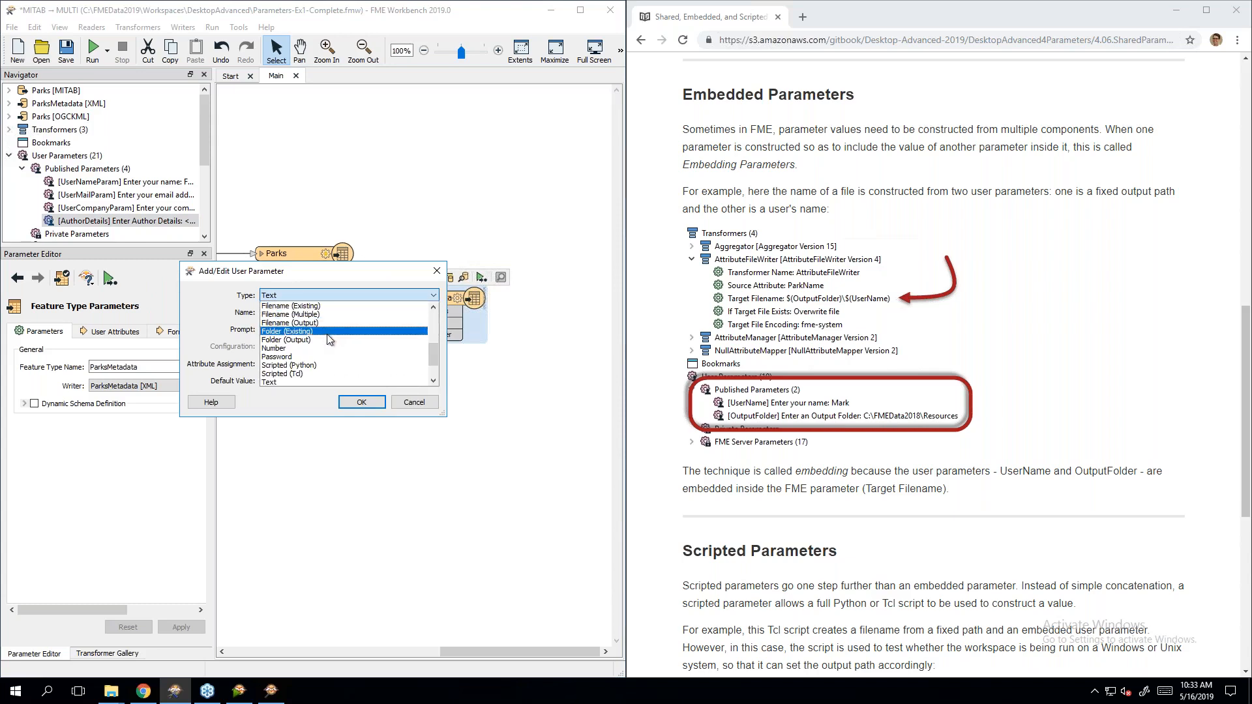
left_click(327, 293)
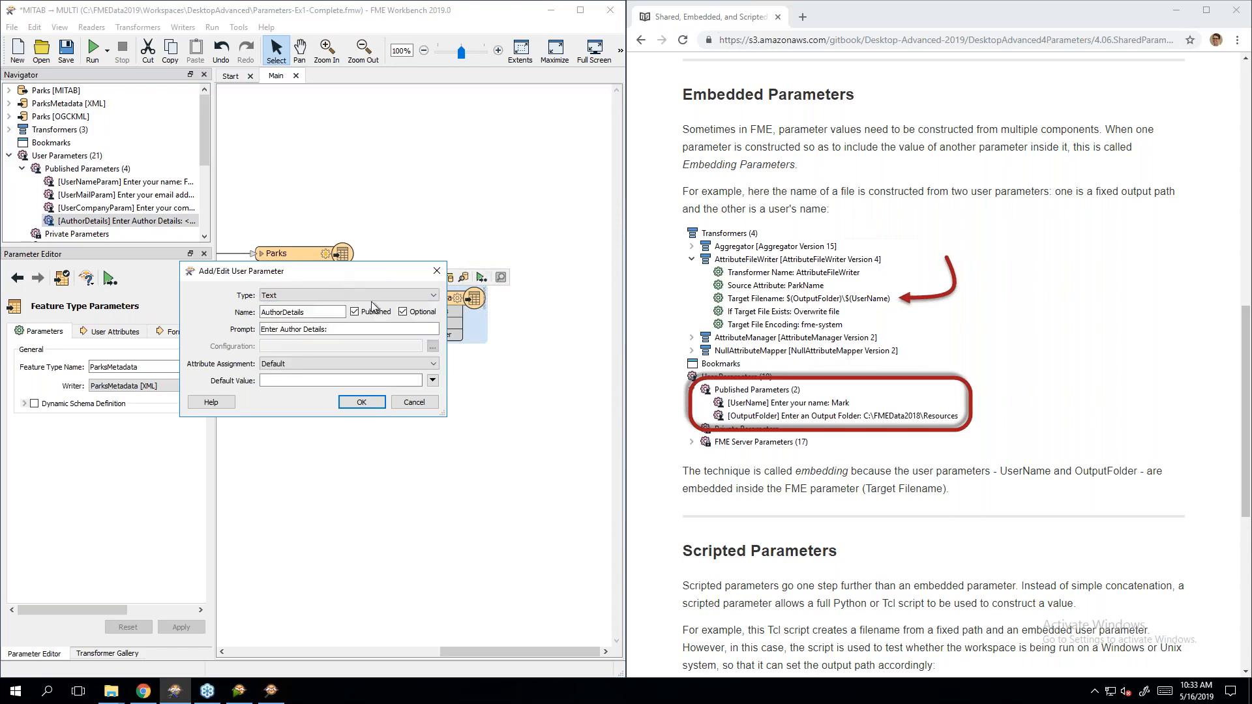
left_click(324, 293)
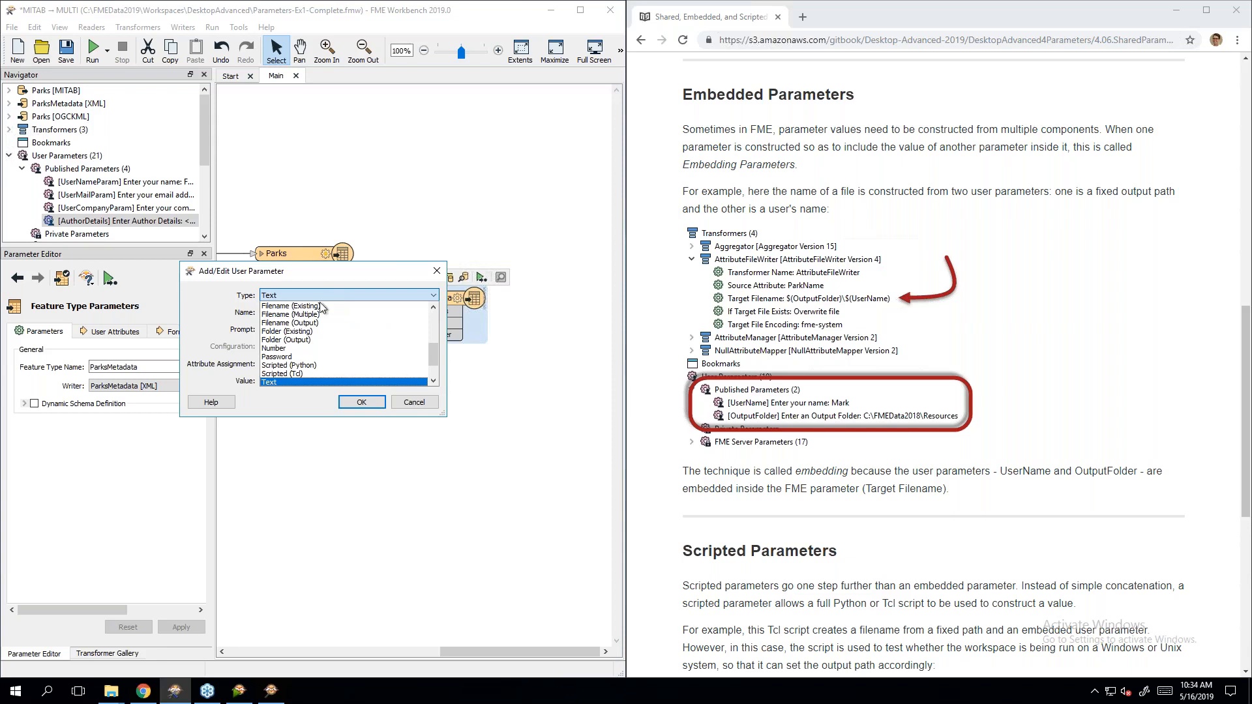
scroll(335, 319, "up", 5)
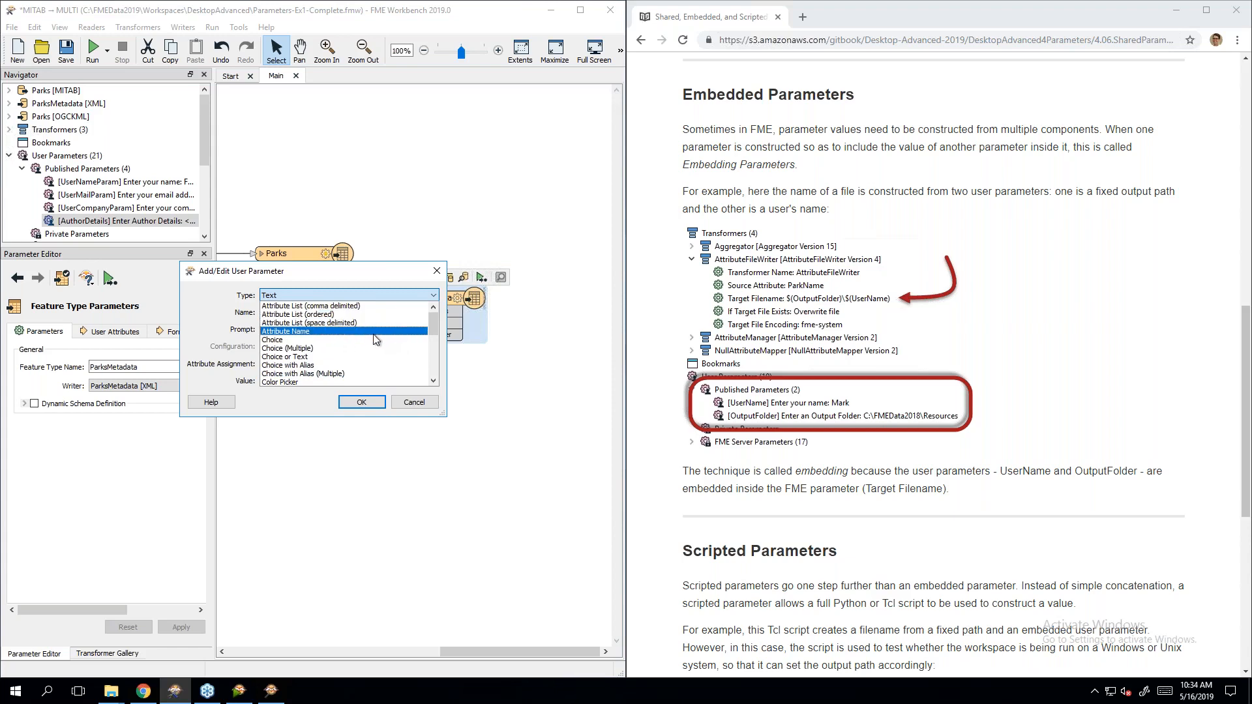
scroll(375, 354, "down", 1)
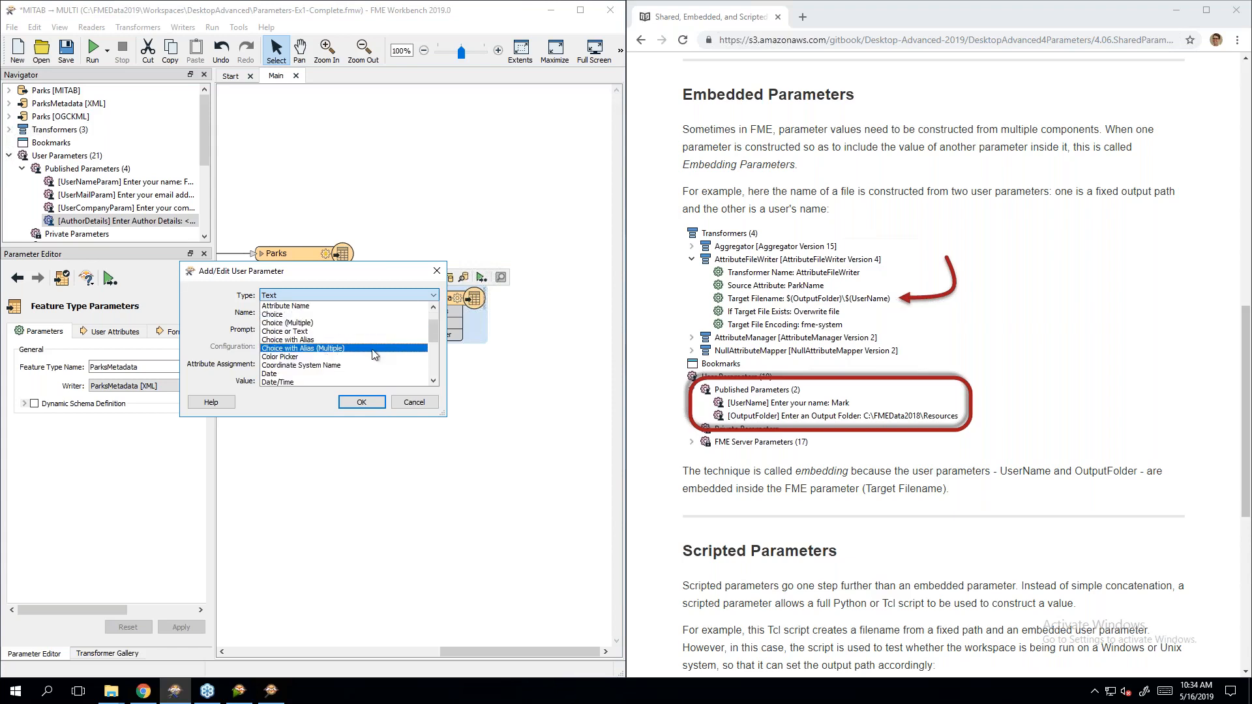
left_click(375, 354)
left_click(361, 402)
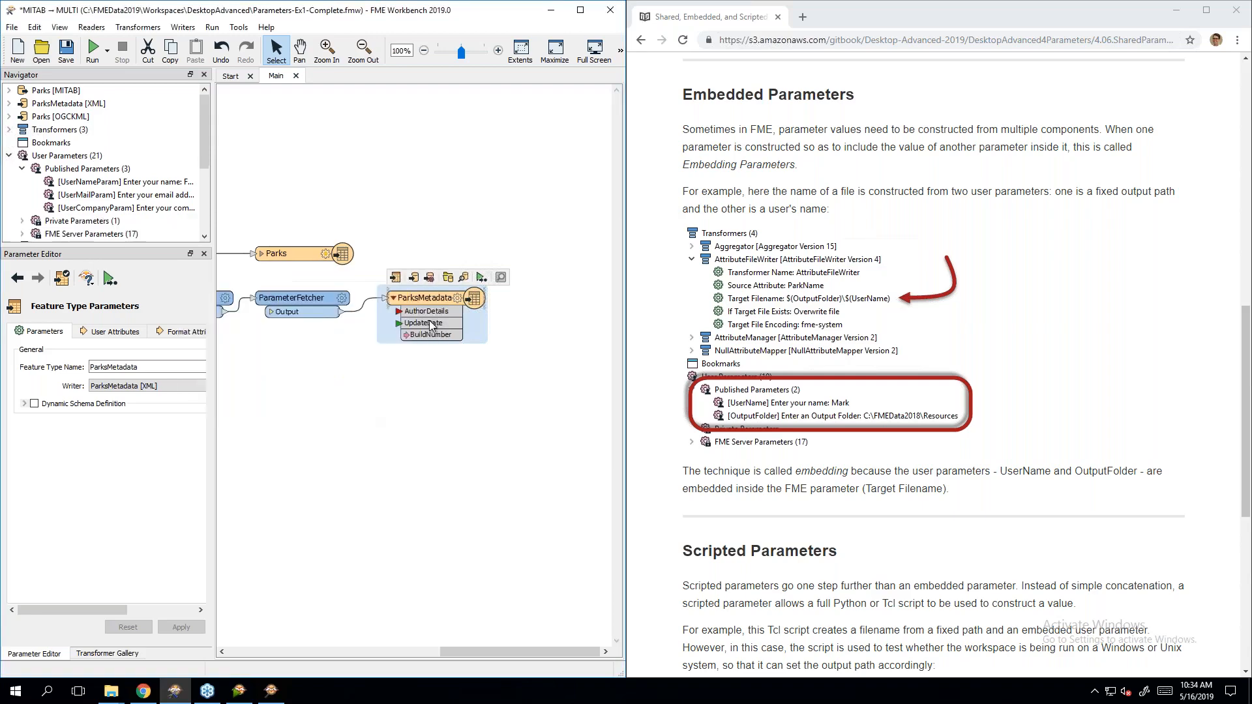
Step: Open the text editor for the ParksMetadata AuthorDetails attribute value
right_click(418, 298)
left_click(460, 403)
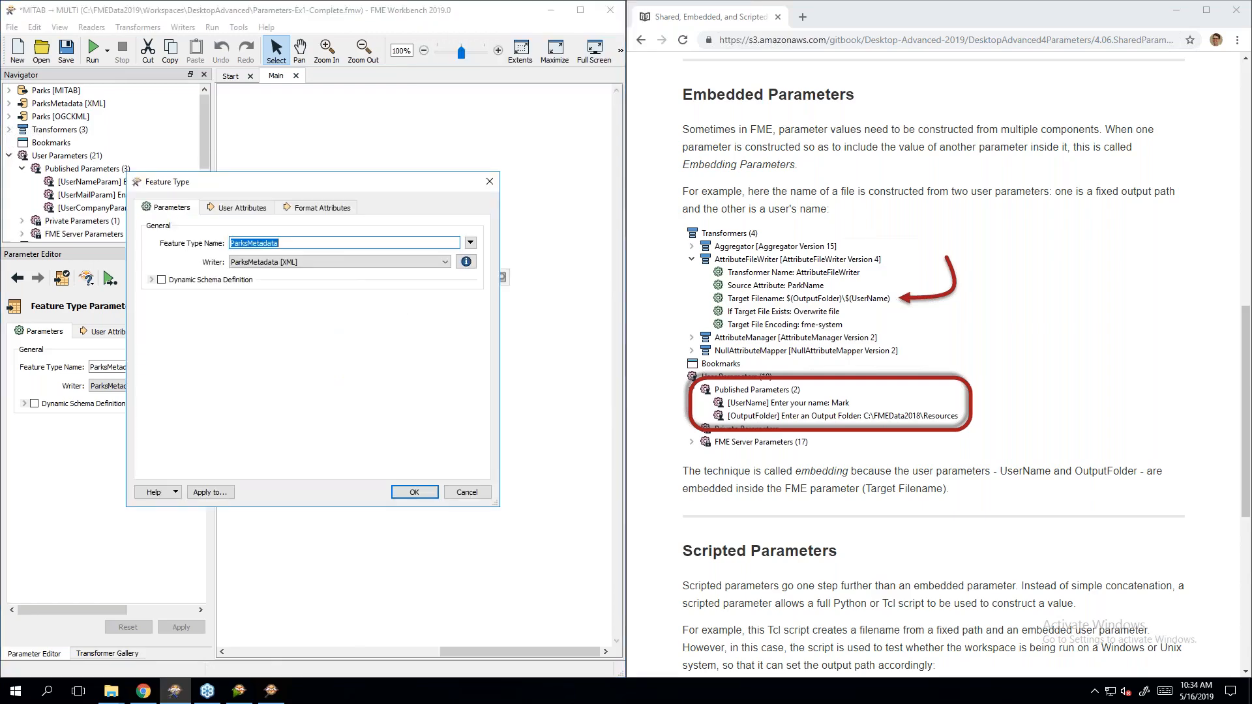
left_click(467, 492)
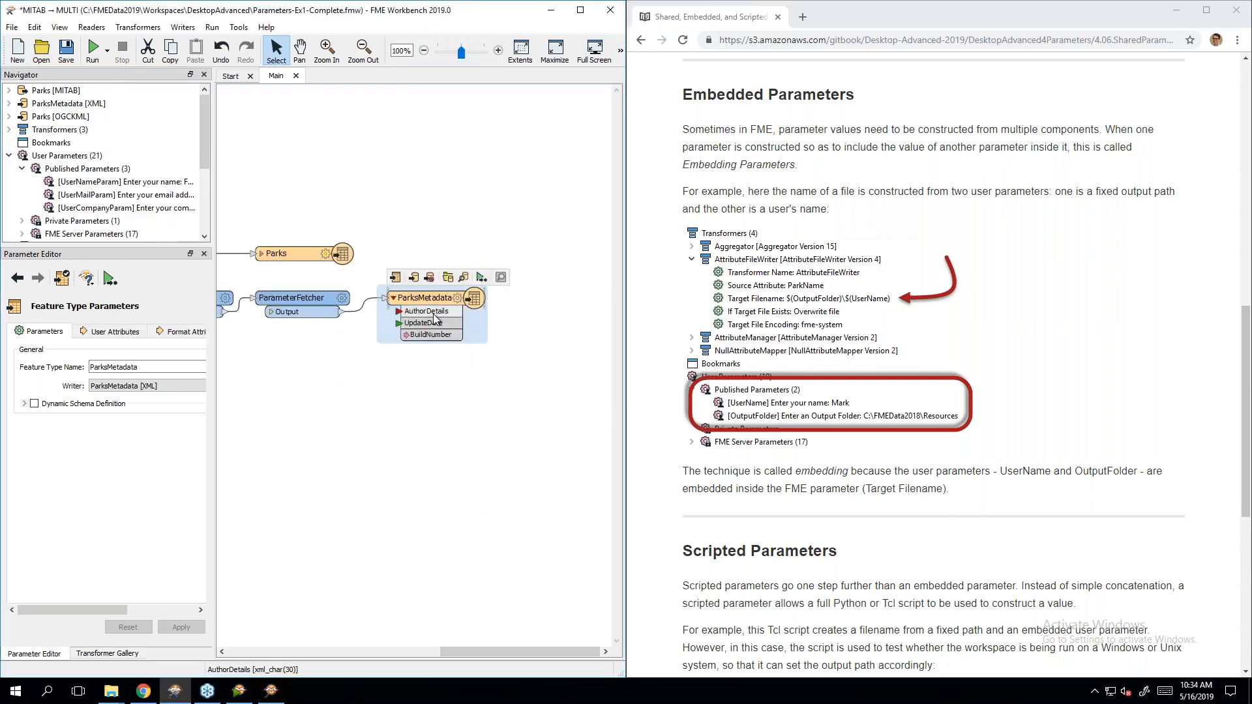
right_click(433, 314)
left_click(450, 320)
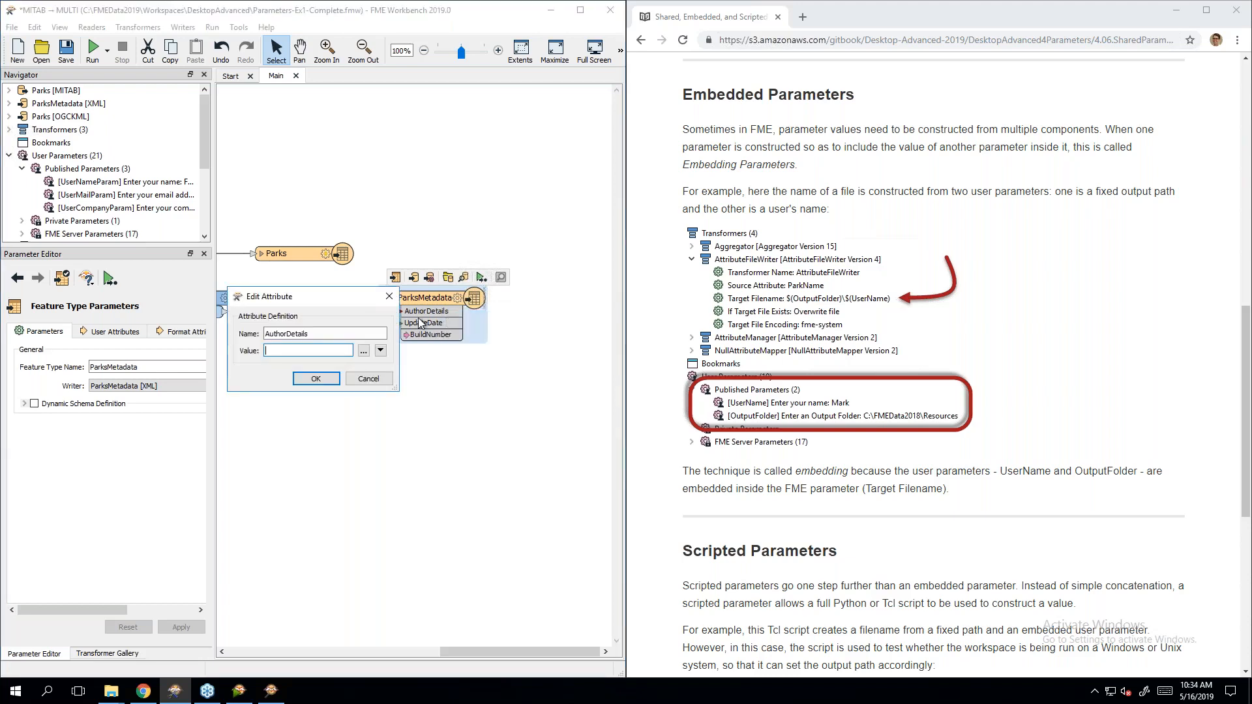
left_click(381, 351)
left_click(428, 388)
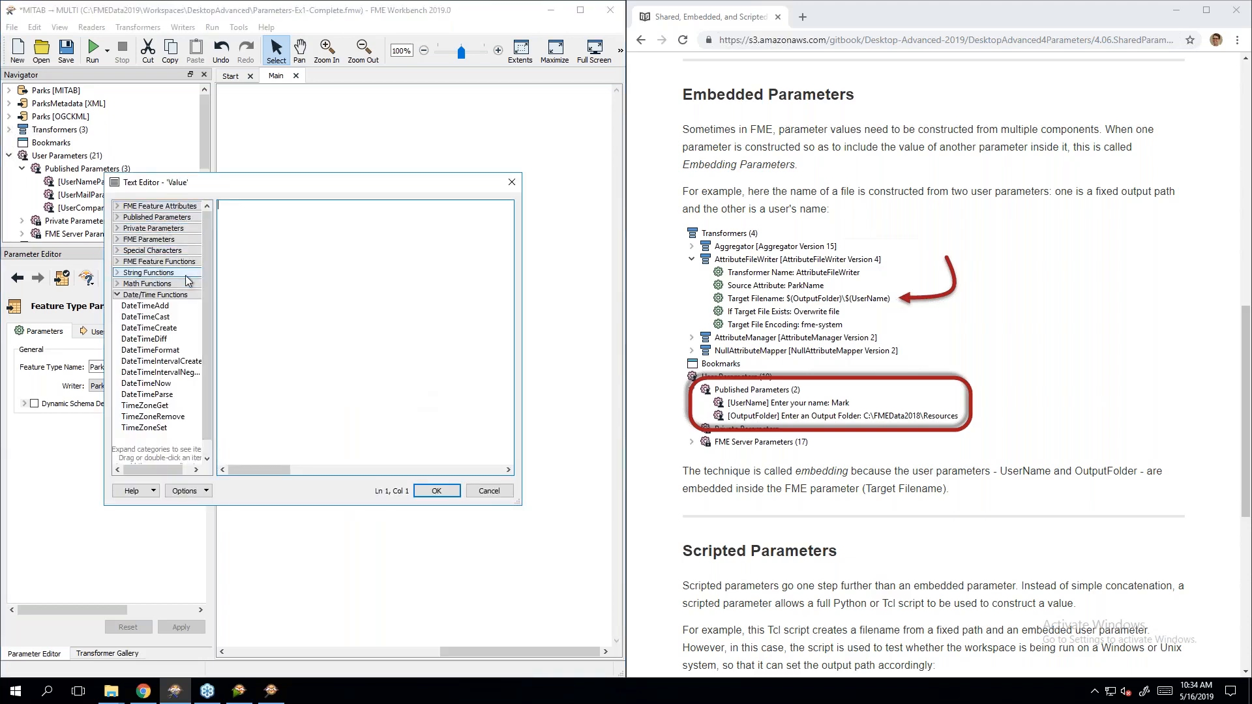
Step: Compose the value $(UserNameParam) - $(UserMailParam) - $(UserCompanyParam) and accept it
left_click(156, 295)
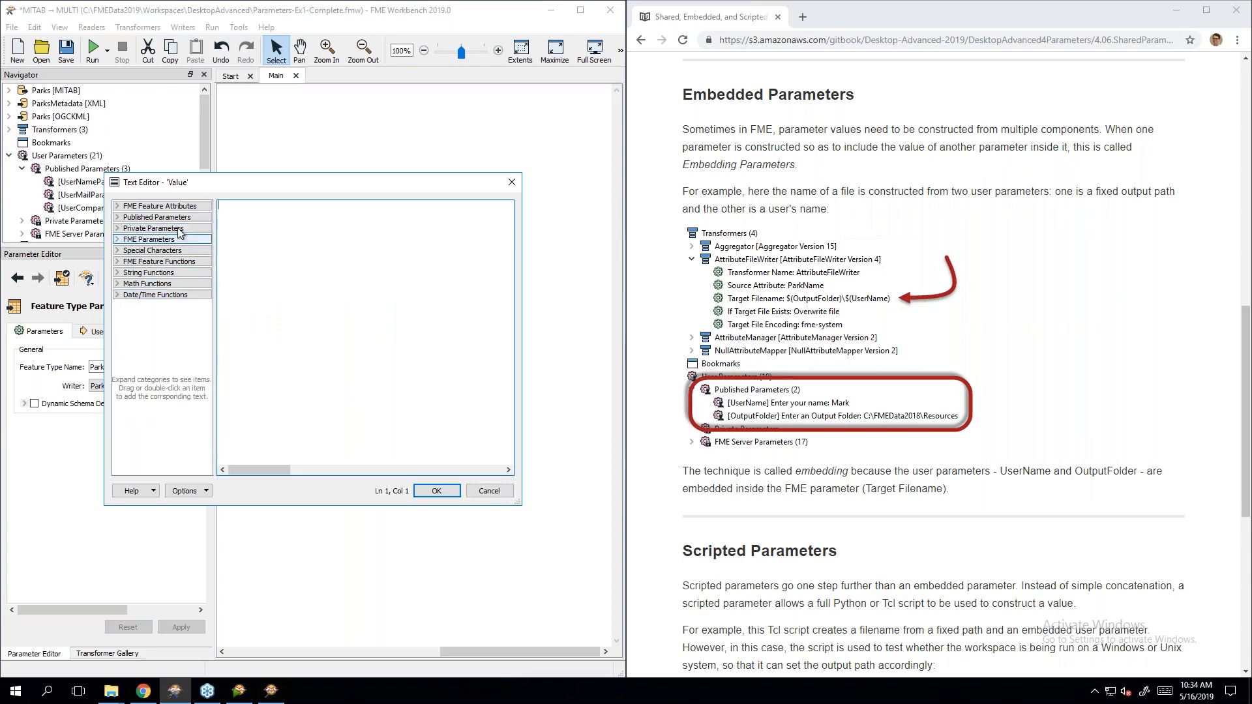
left_click(179, 219)
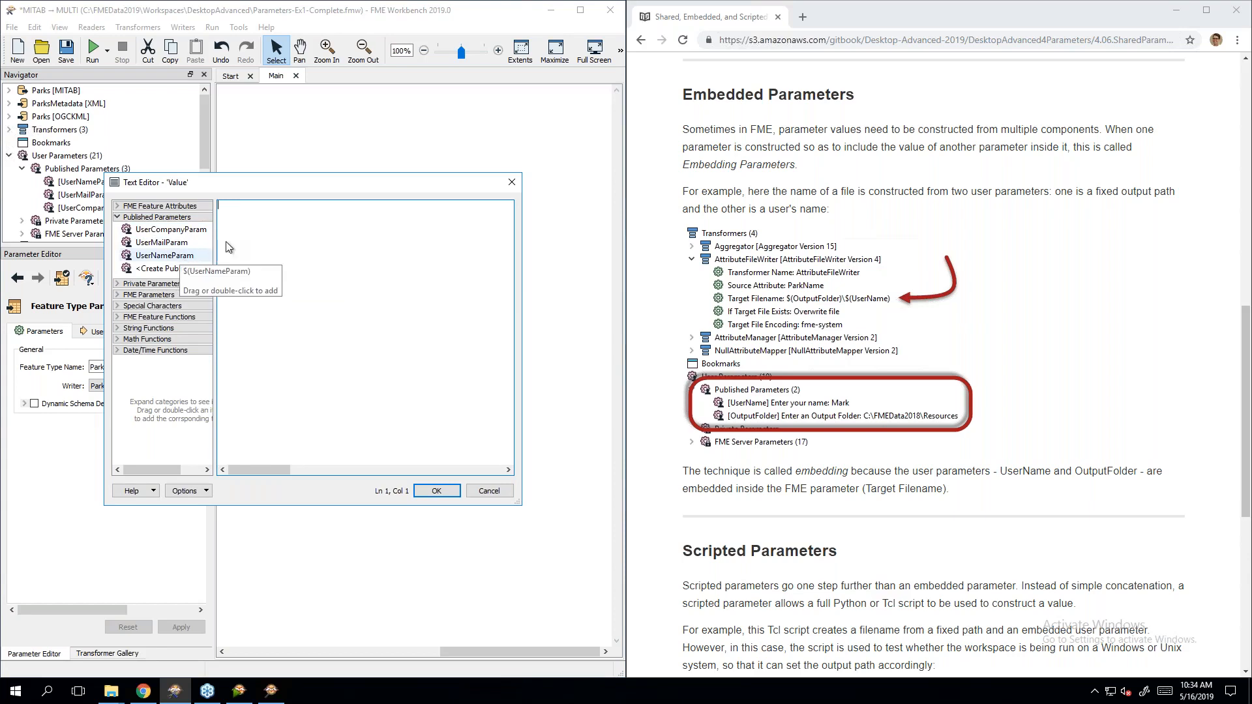
double_click(184, 256)
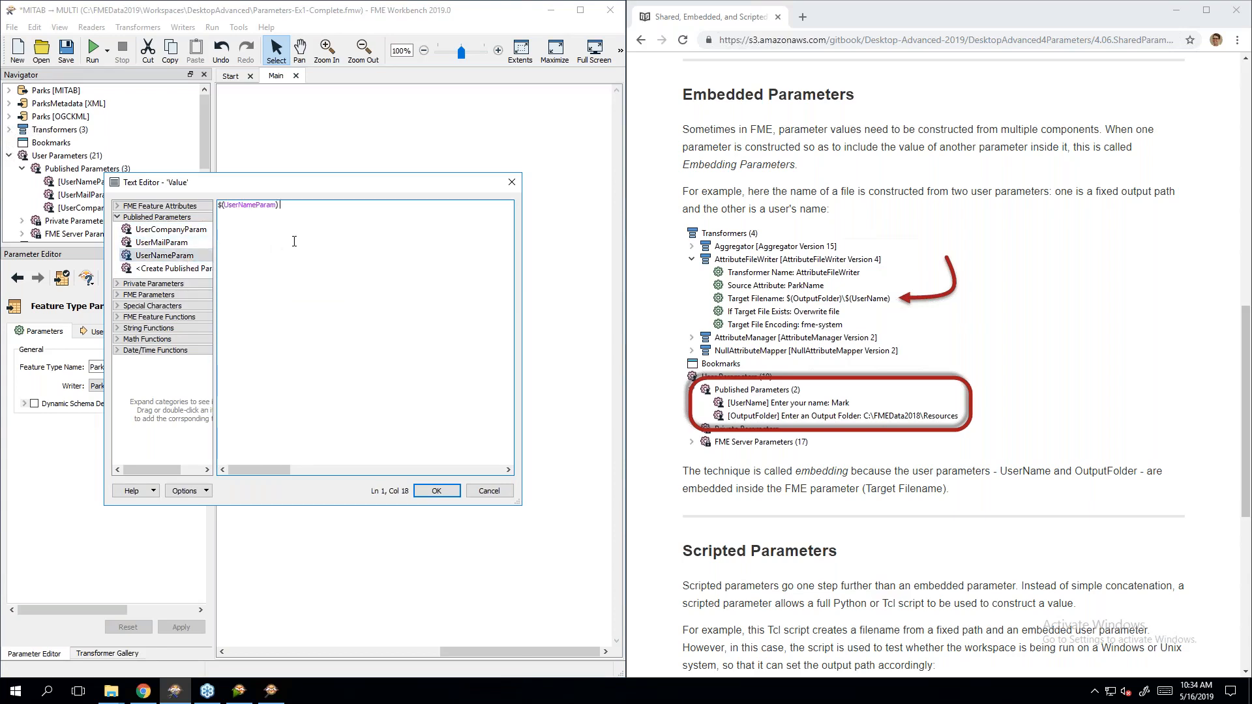
type("-")
double_click(163, 242)
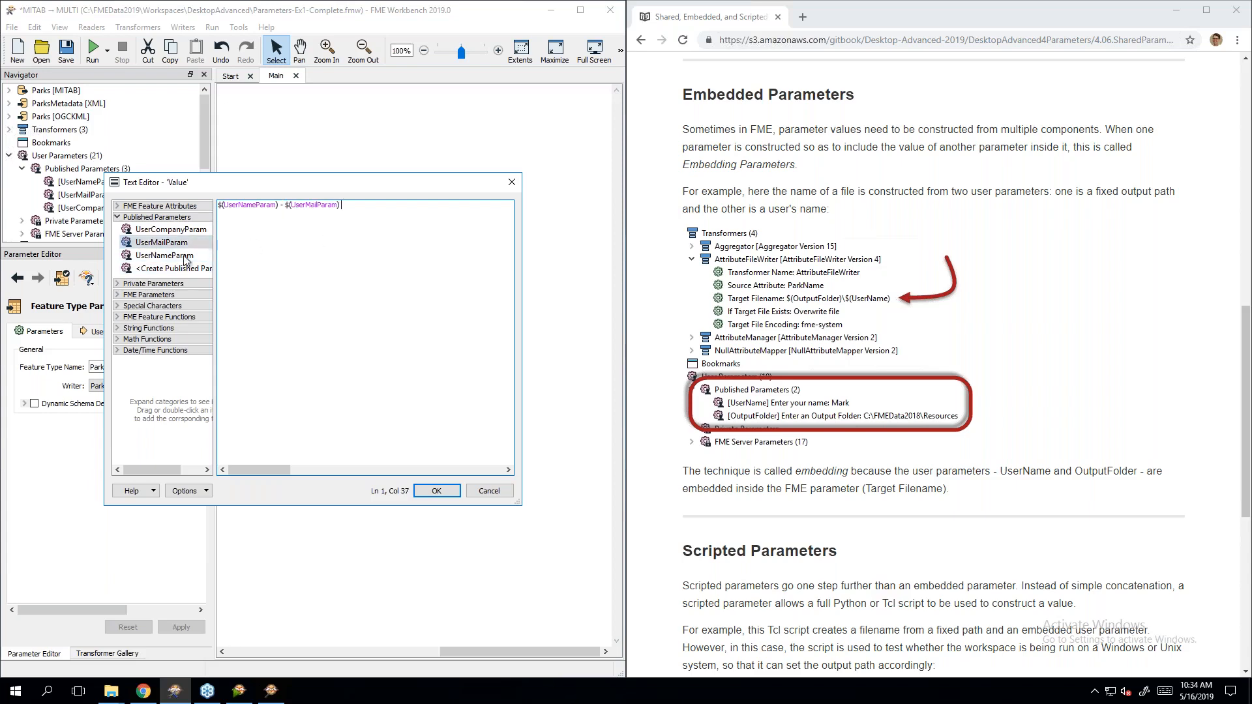
type("-")
double_click(174, 229)
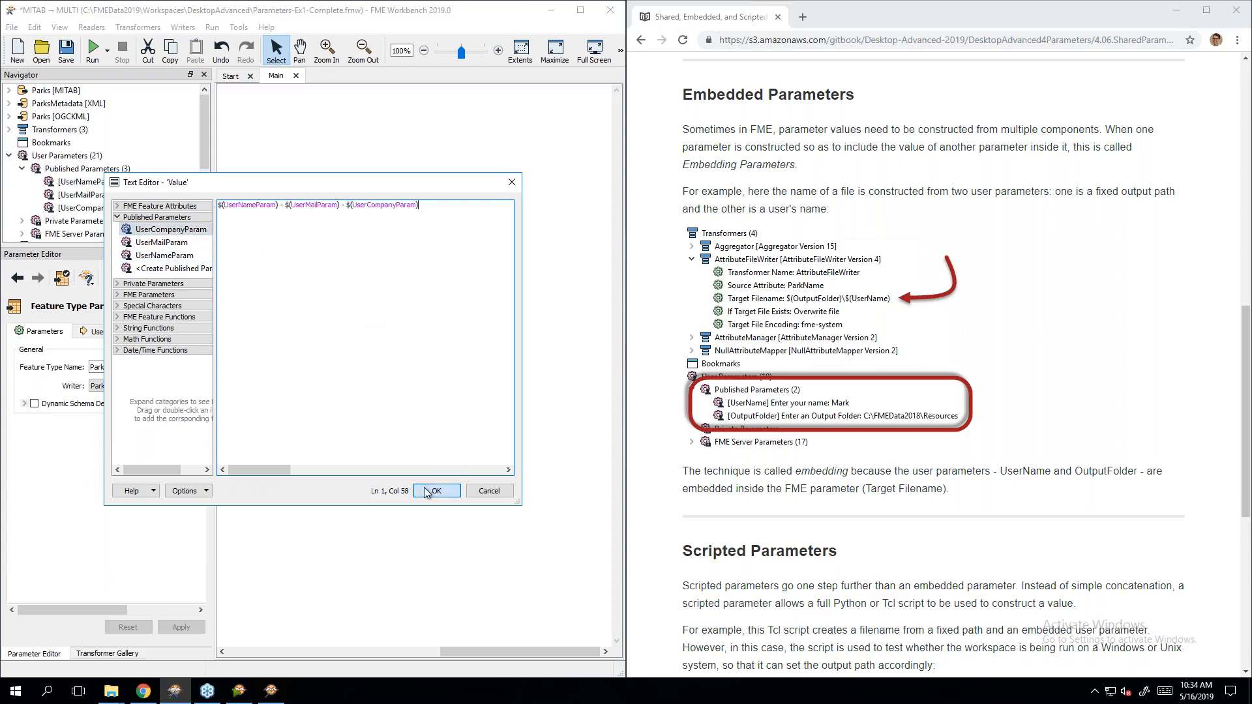
left_click(425, 491)
Step: Confirm the AuthorDetails edit, then scroll the manual to the Scripted Parameters Tcl filename example
left_click(339, 385)
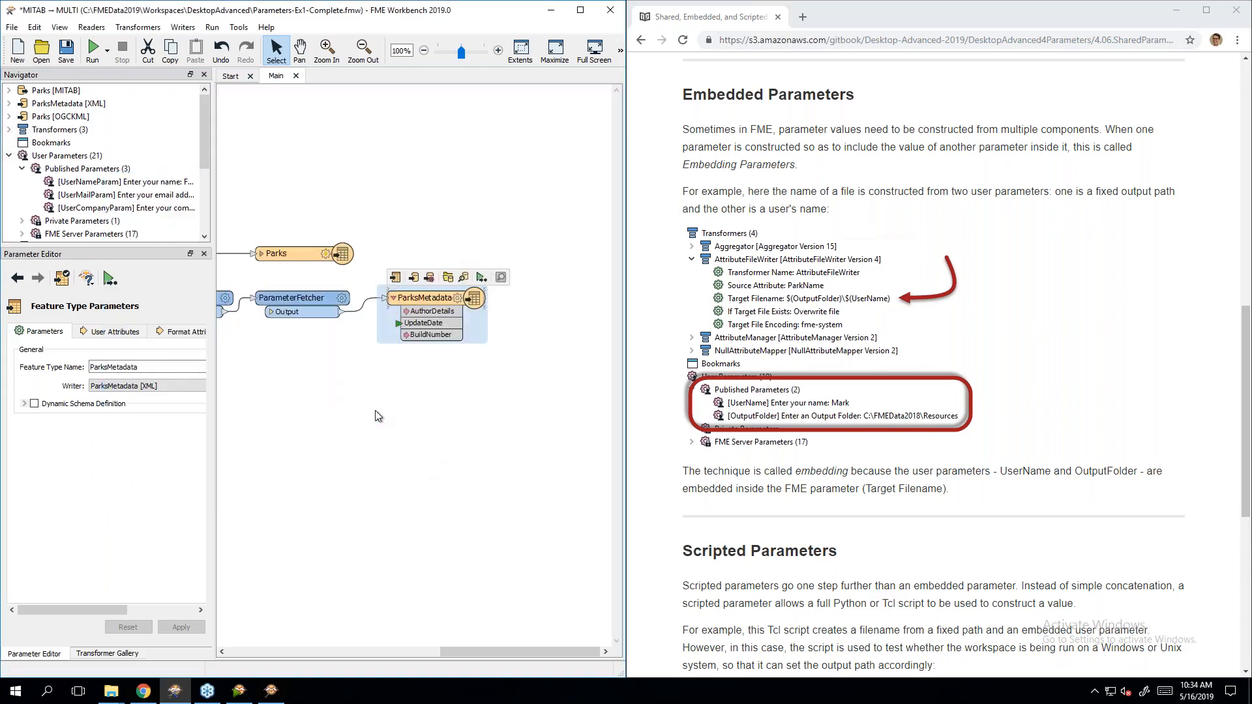
left_click(378, 416)
left_click(990, 550)
scroll(990, 551, "down", 5)
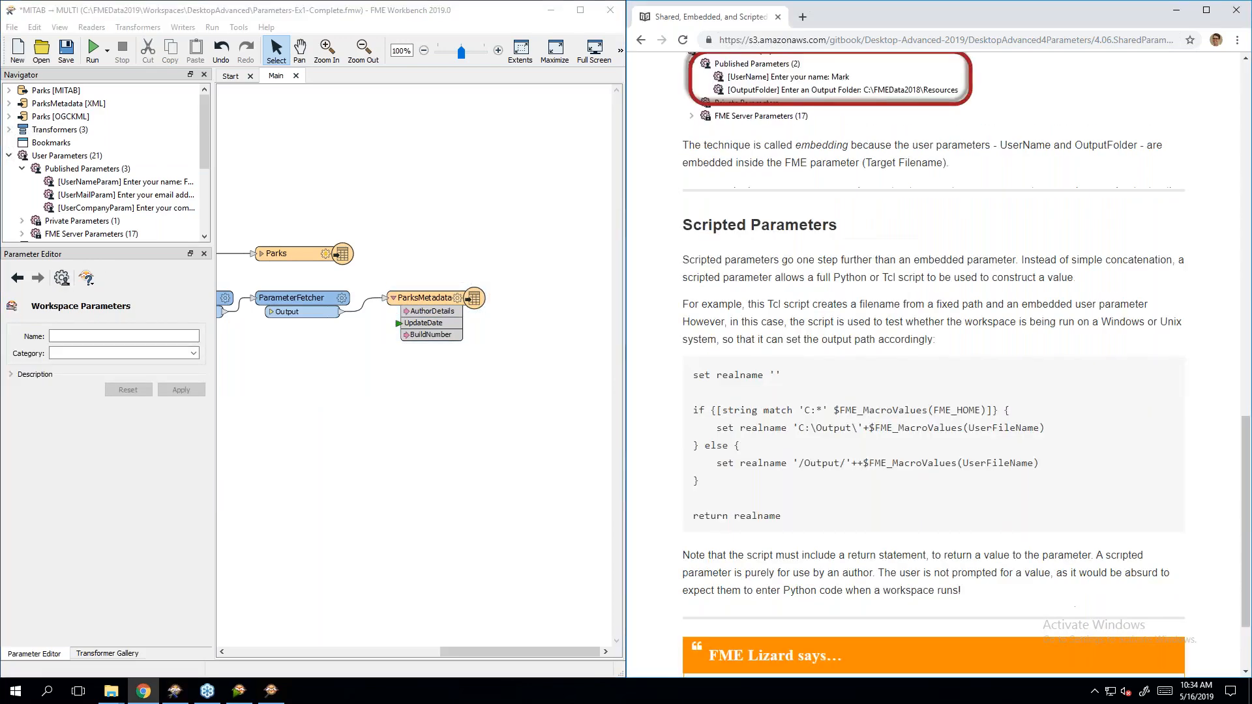
scroll(996, 506, "up", 1)
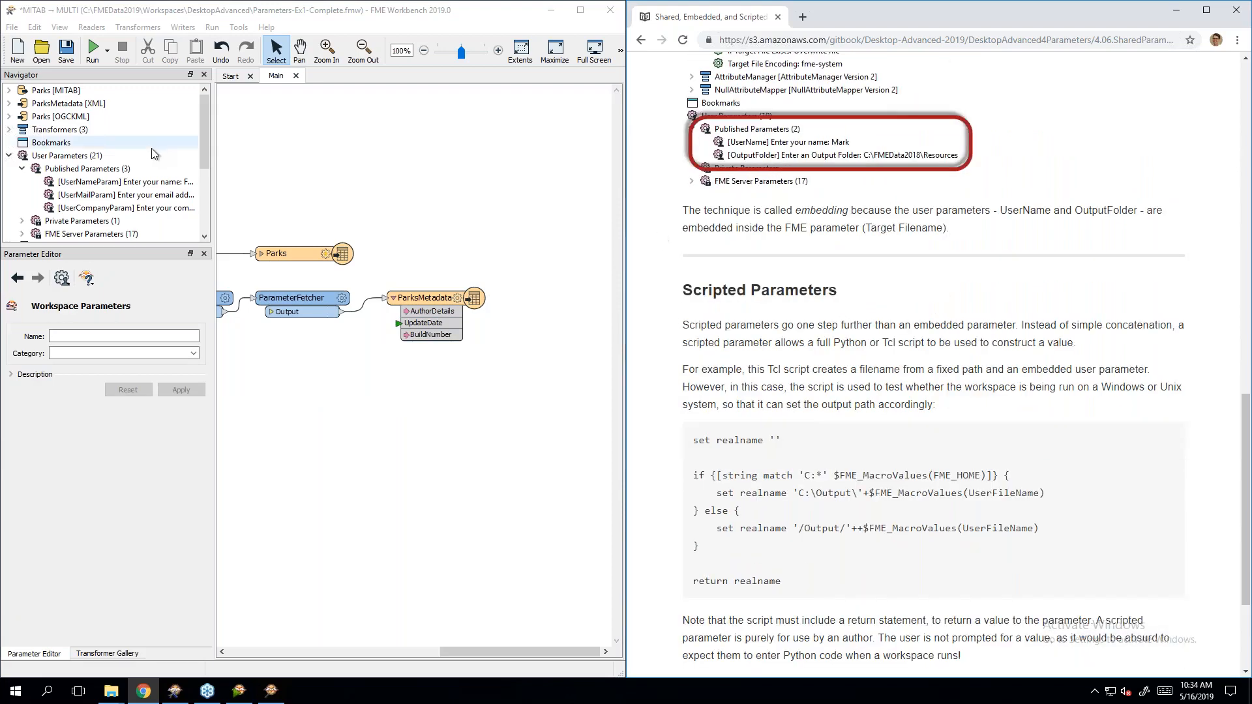
scroll(874, 329, "down", 2)
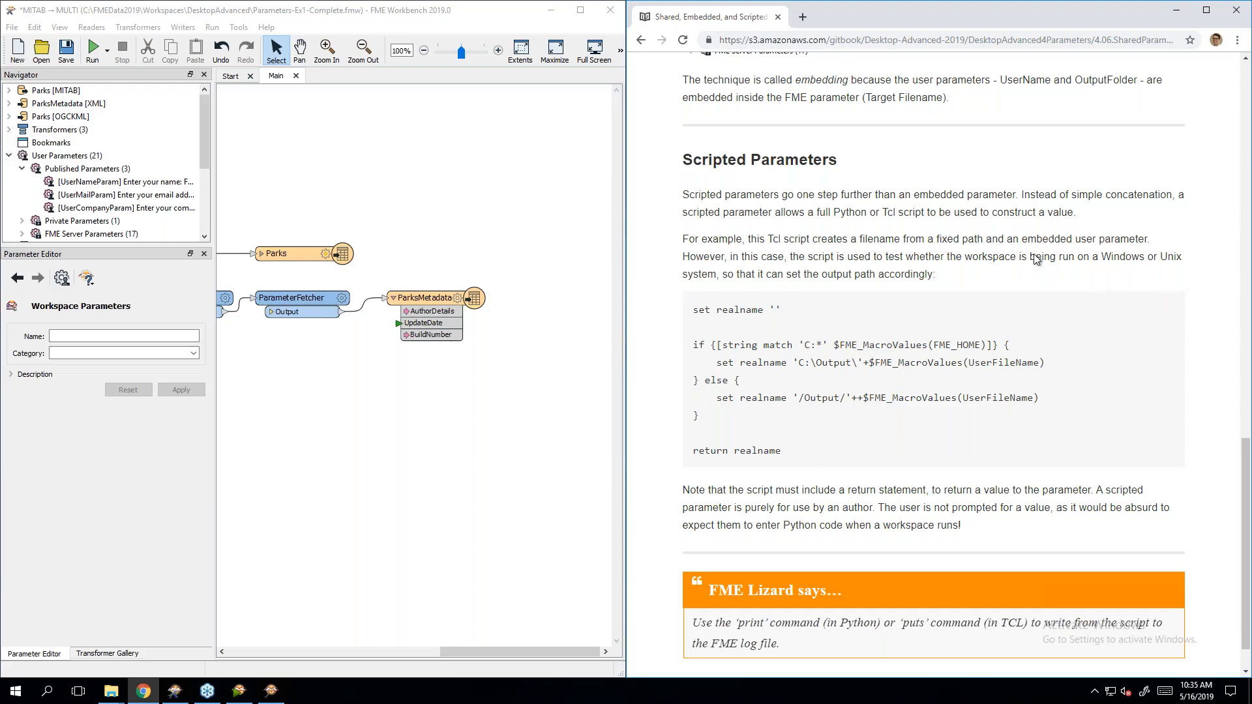
scroll(1017, 246, "up", 5)
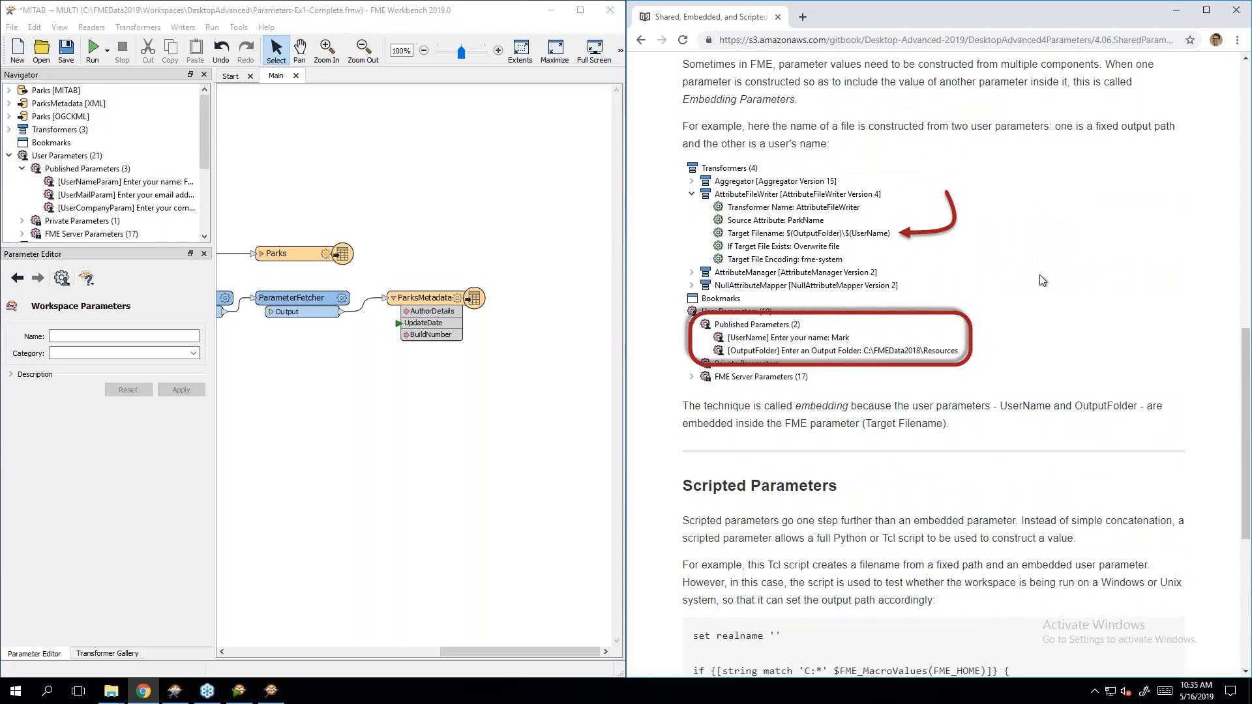
scroll(1044, 281, "down", 6)
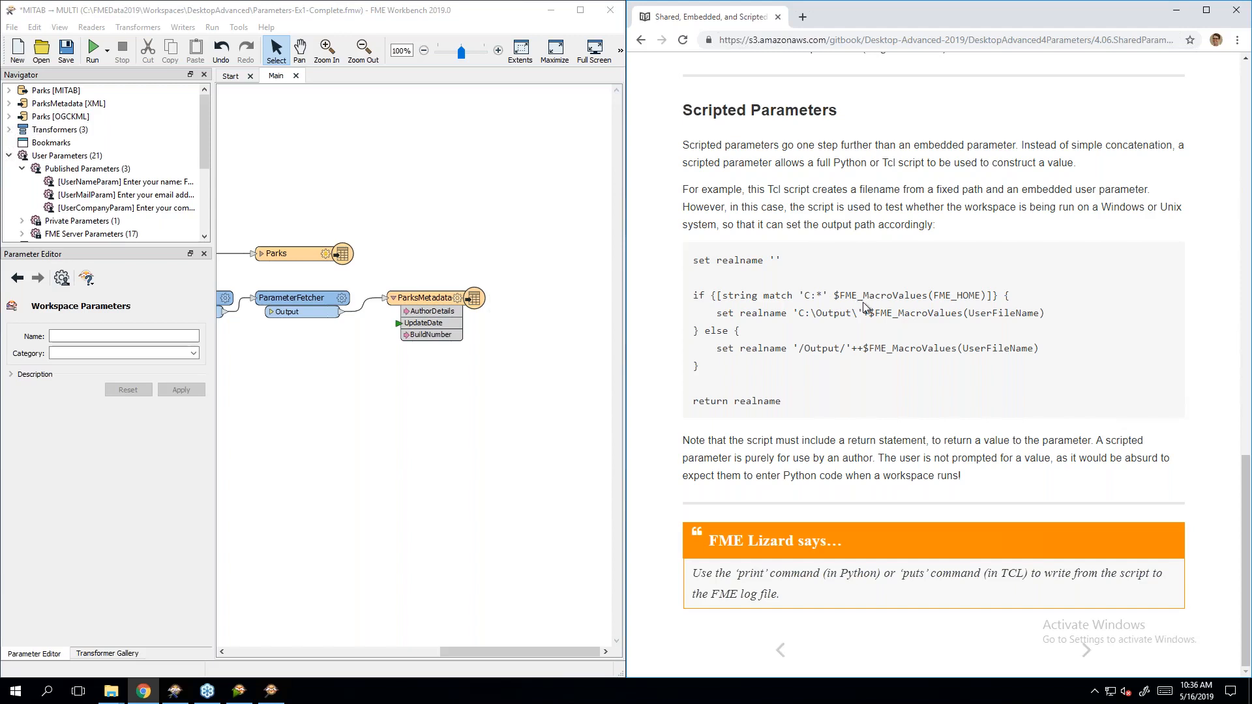
double_click(968, 298)
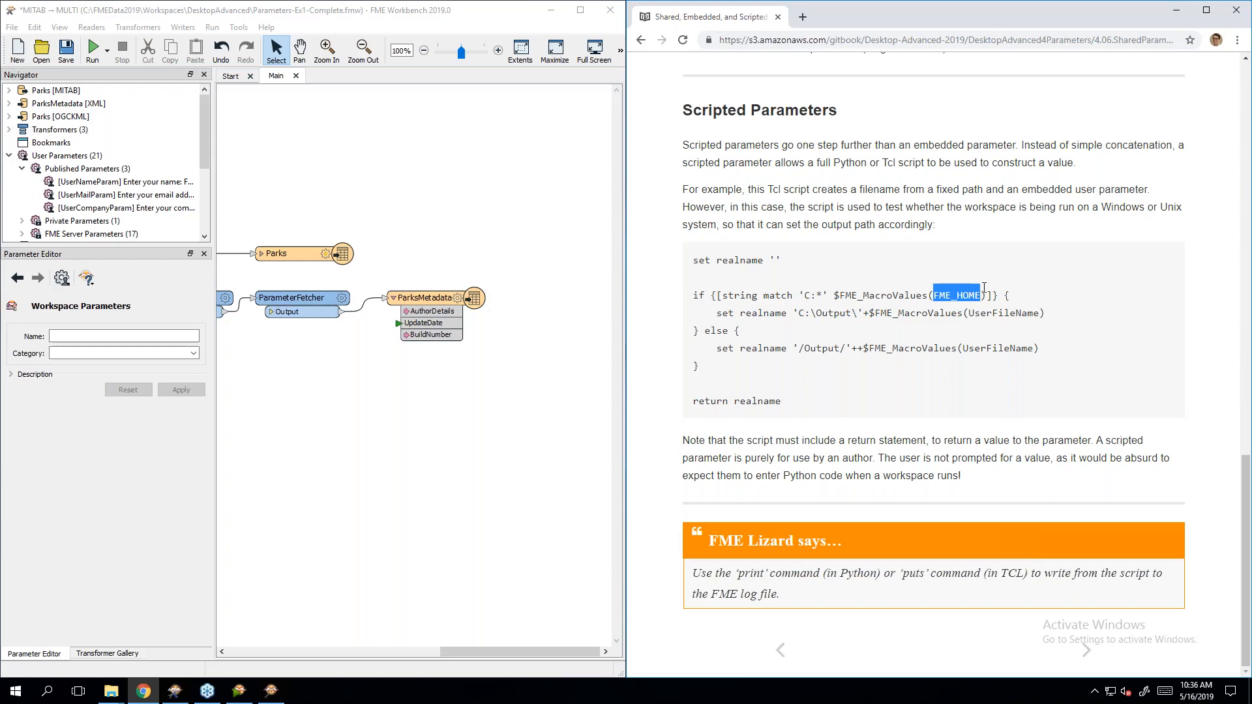
left_click(984, 288)
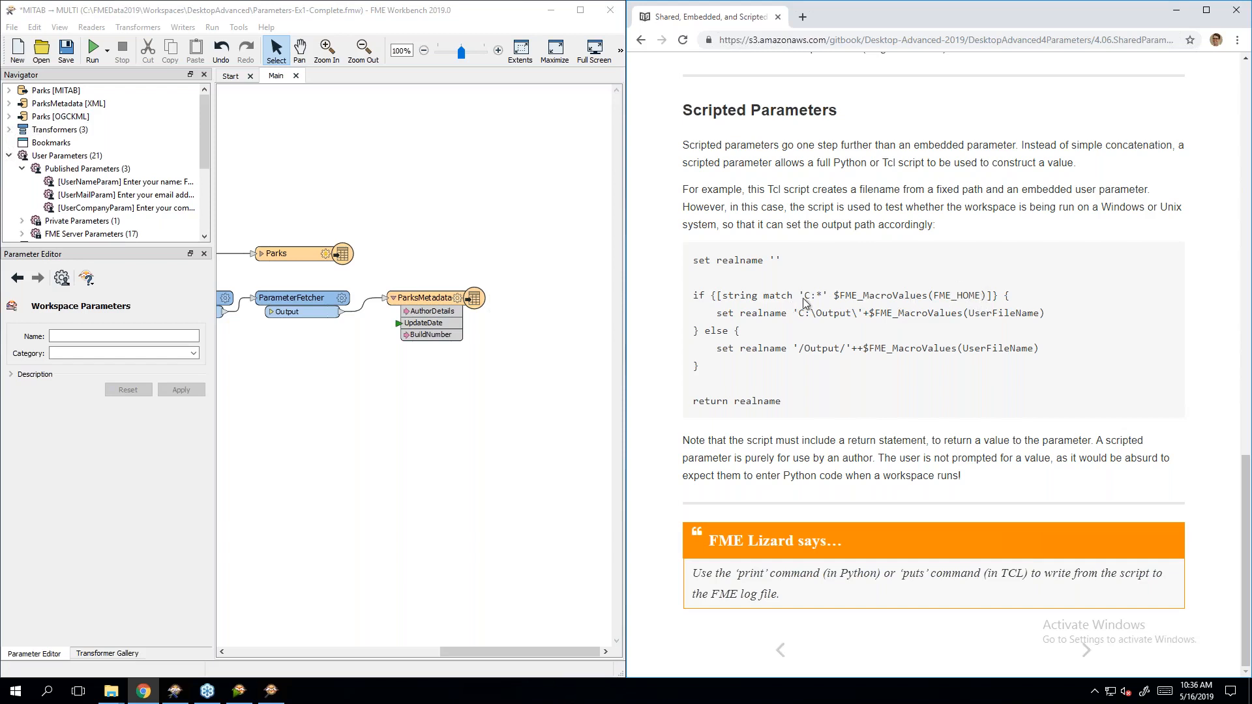
left_click_drag(804, 297, 819, 298)
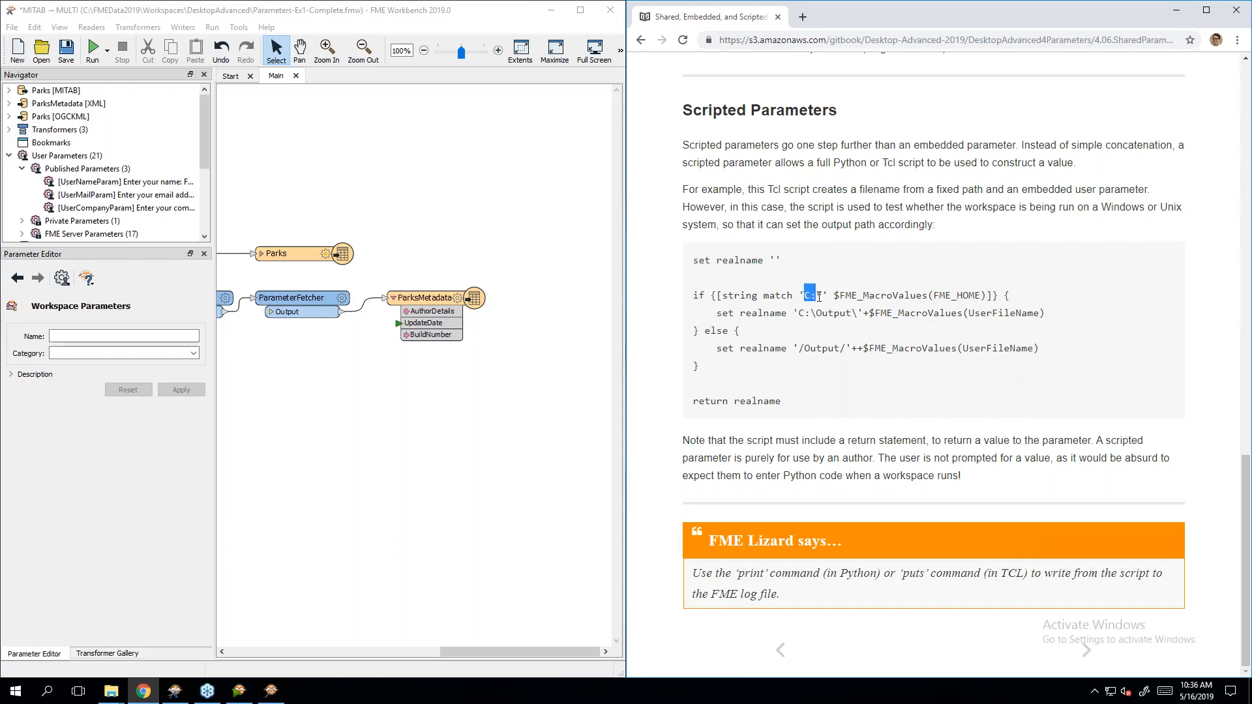
left_click(813, 331)
double_click(718, 330)
left_click_drag(827, 313, 831, 313)
left_click(803, 349)
left_click_drag(835, 295, 998, 296)
left_click(893, 301)
left_click_drag(693, 401, 815, 408)
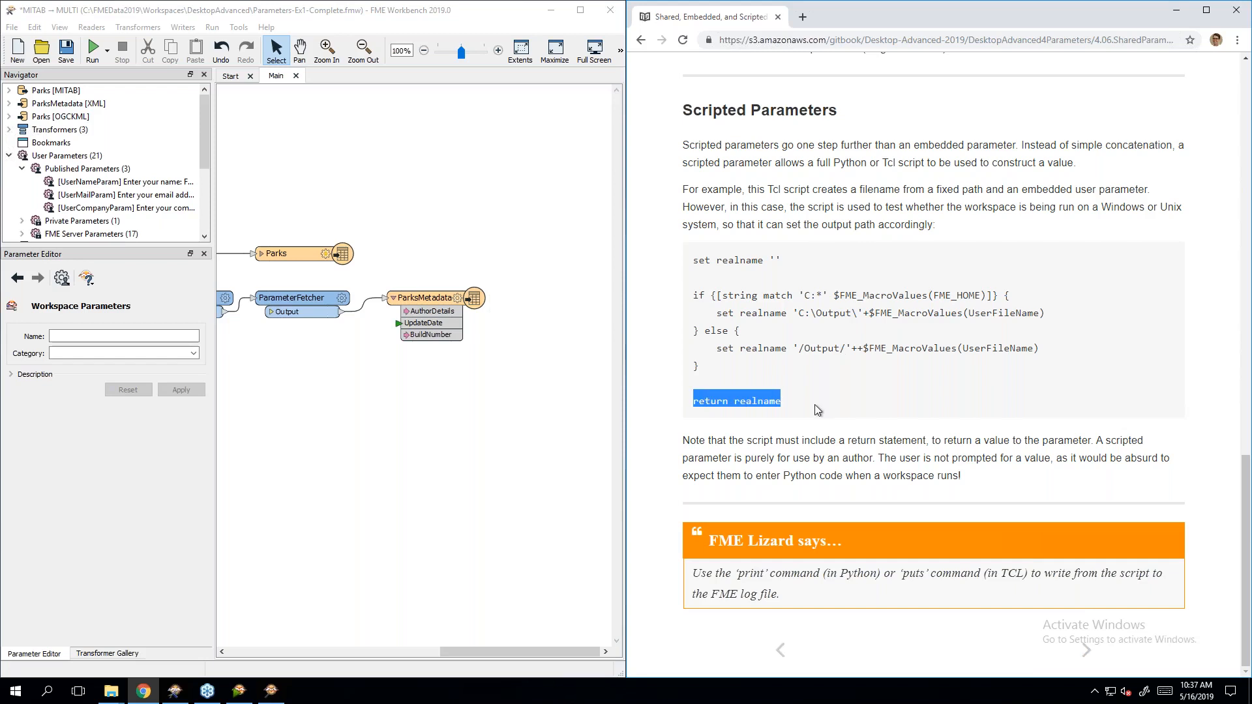
left_click(819, 405)
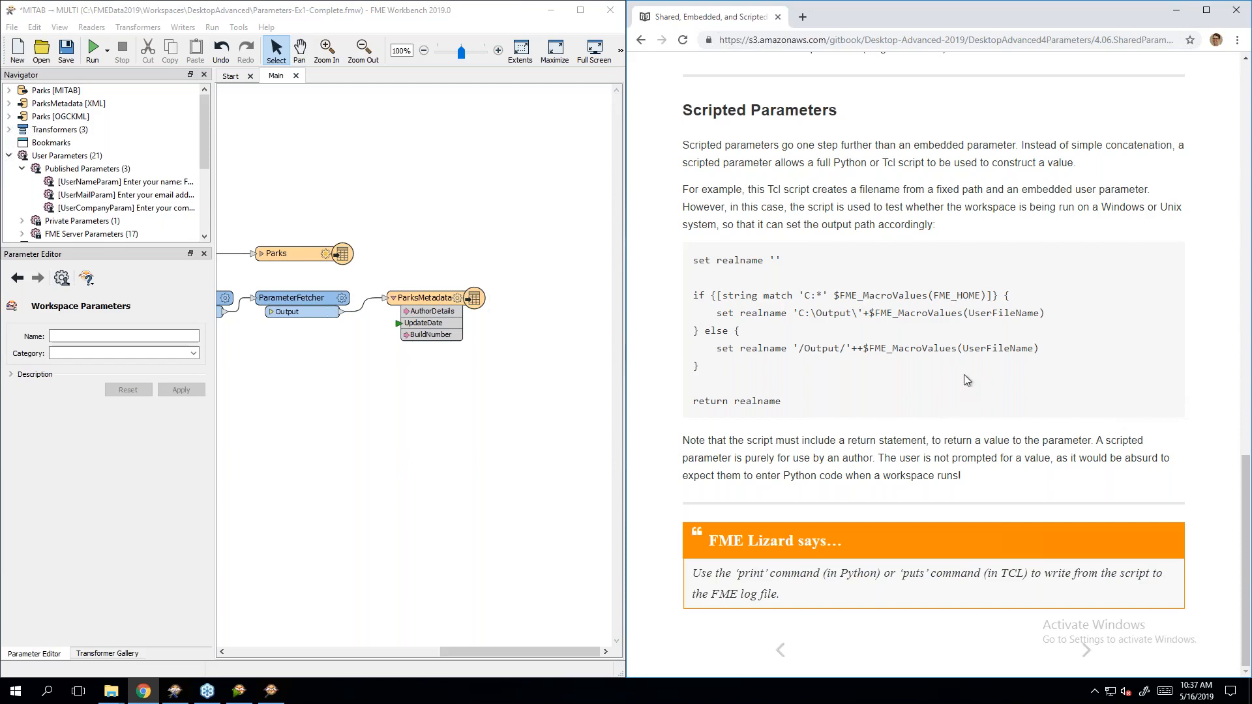
left_click(1087, 651)
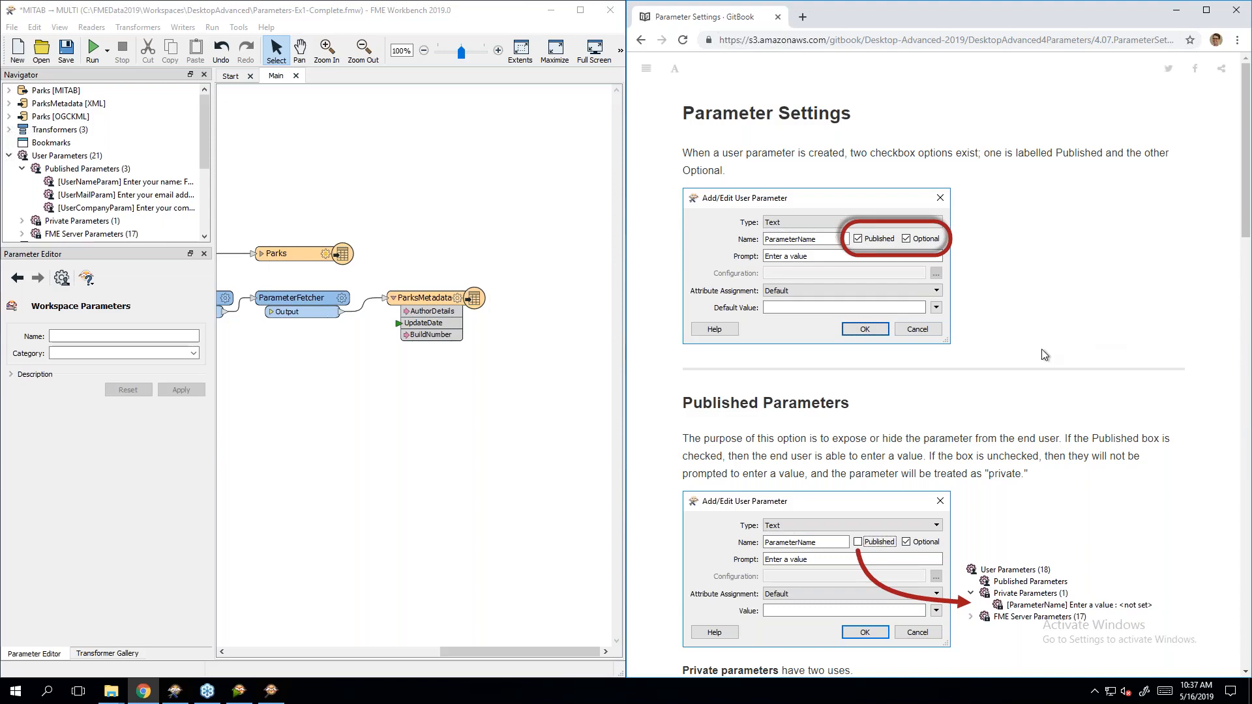
Step: Scroll the manual to the Published and Private parameters explanation and collapse Published Parameters
scroll(1108, 329, "down", 3)
scroll(1111, 324, "down", 1)
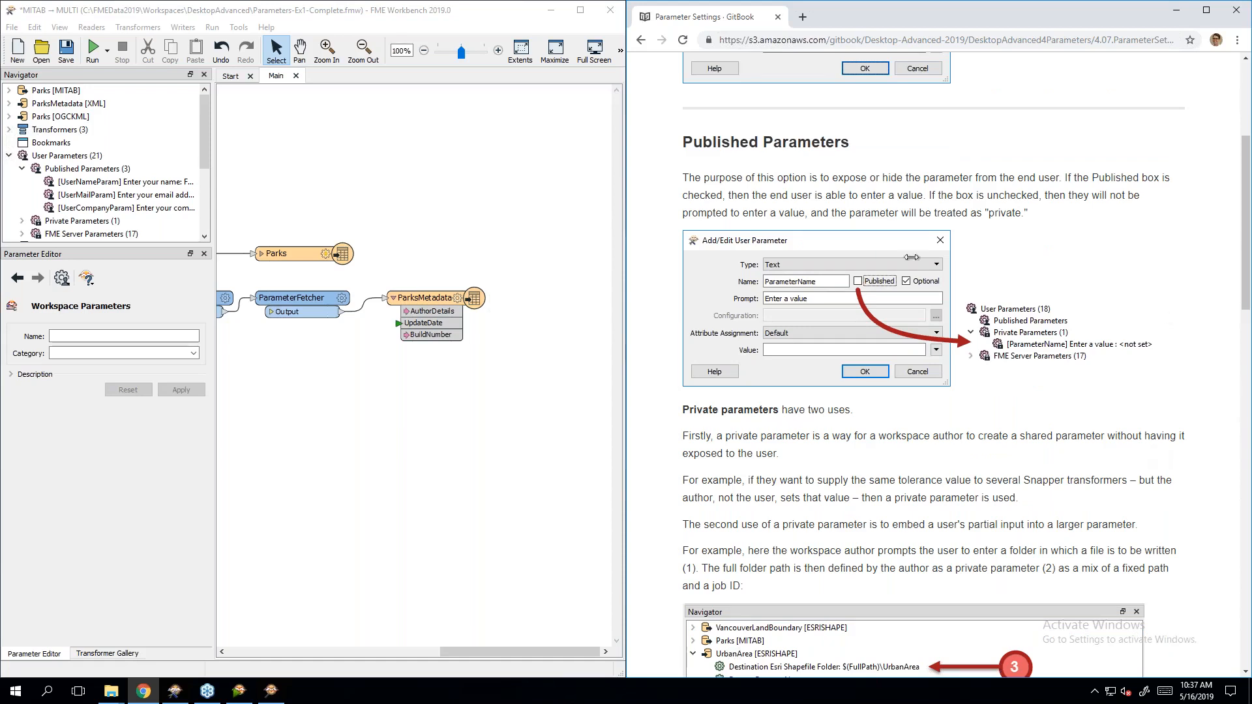
left_click(20, 170)
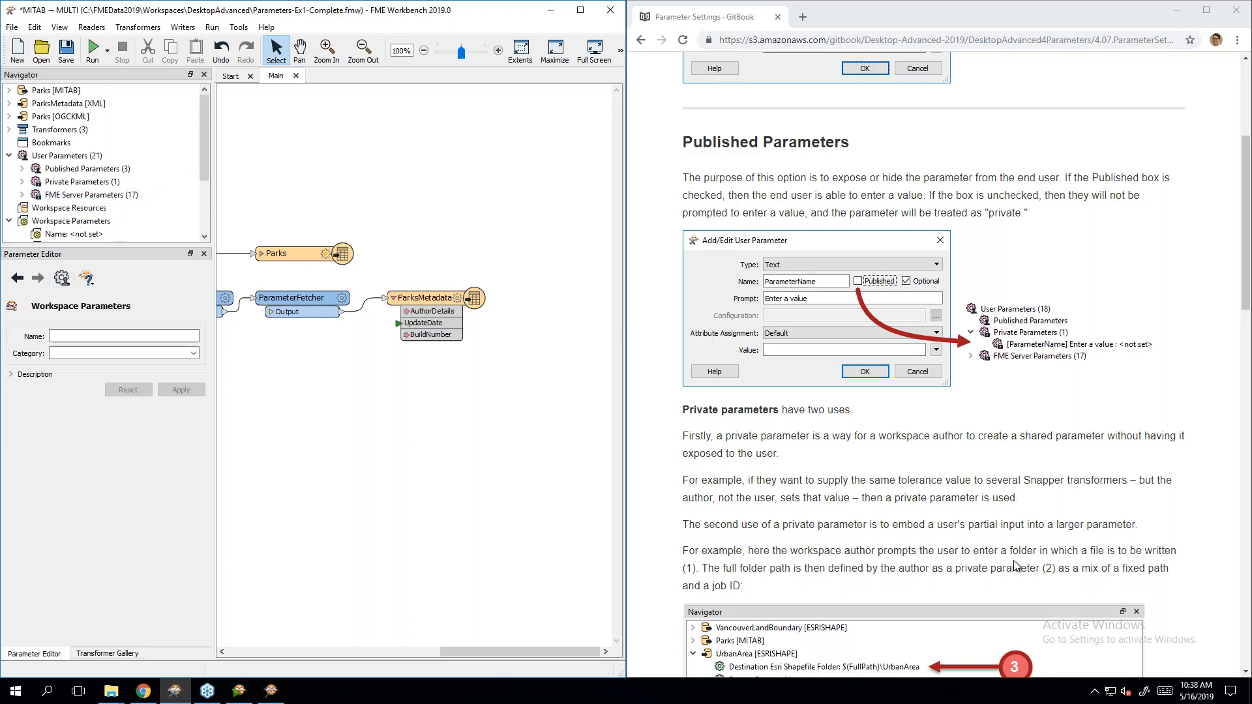
Step: Scroll the manual past the Private parameters example to the Optional Parameters heading
left_click(1003, 448)
scroll(1002, 448, "down", 4)
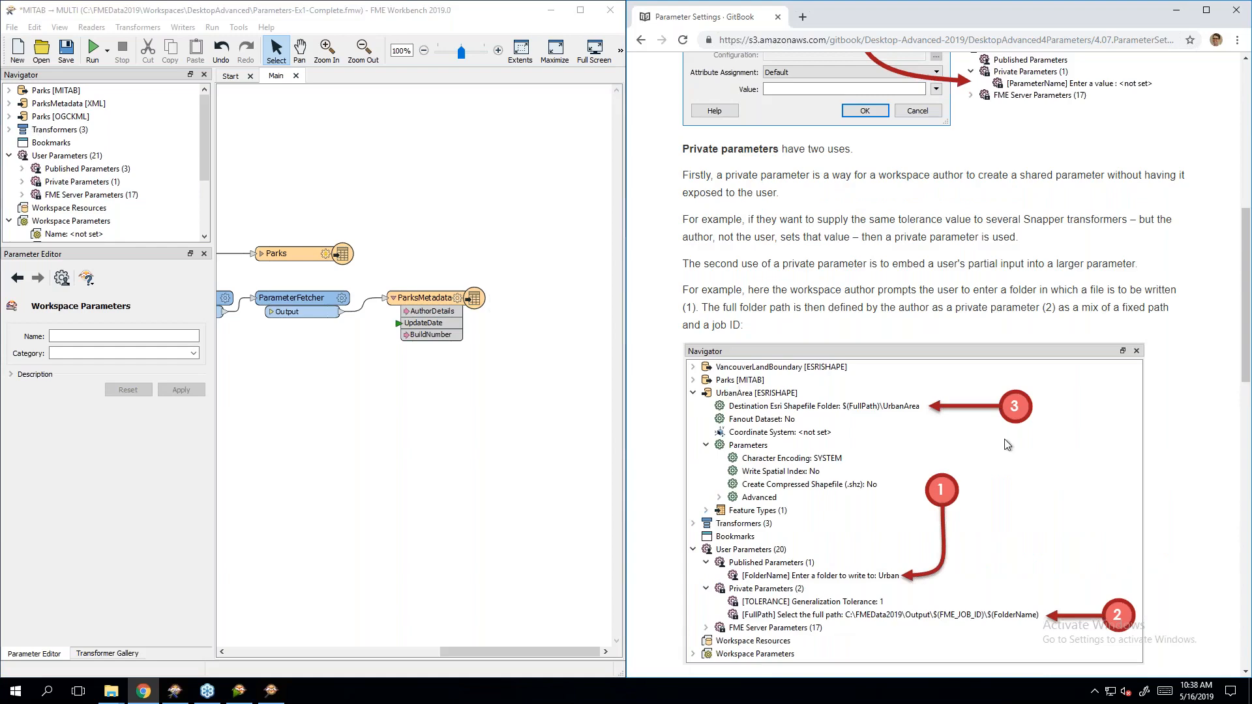
scroll(1009, 445, "down", 1)
scroll(1030, 438, "down", 1)
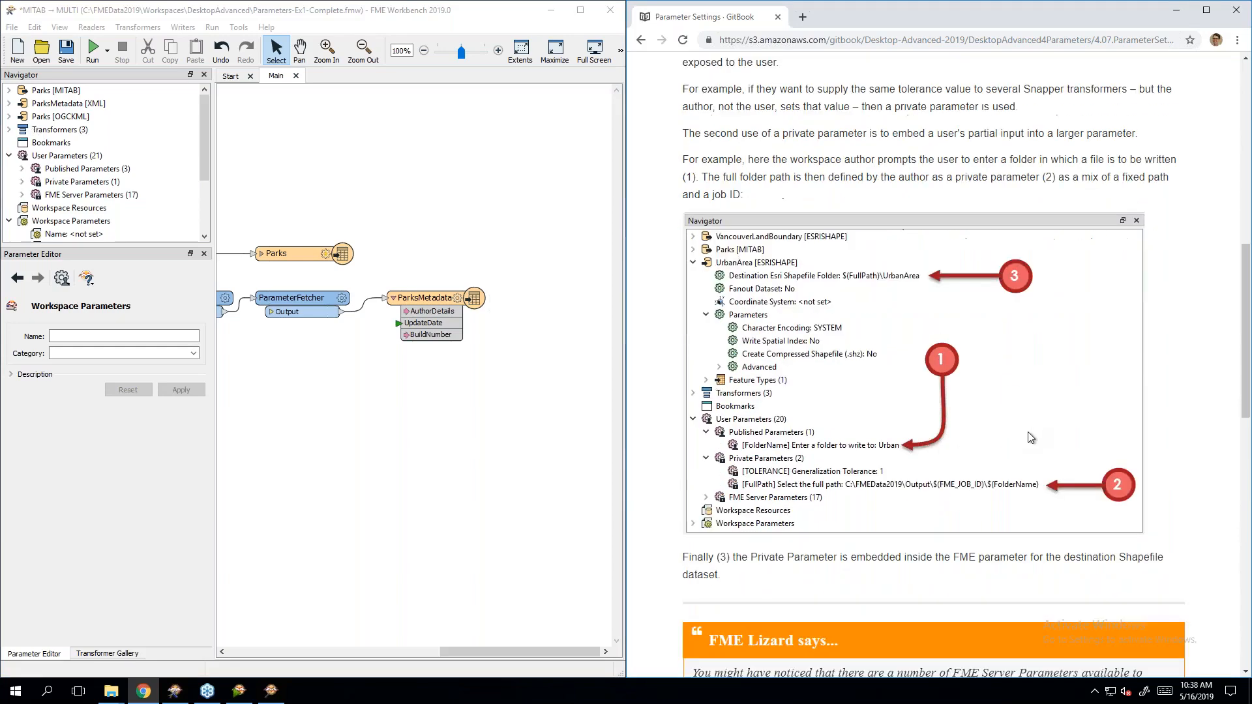
scroll(1031, 437, "up", 1)
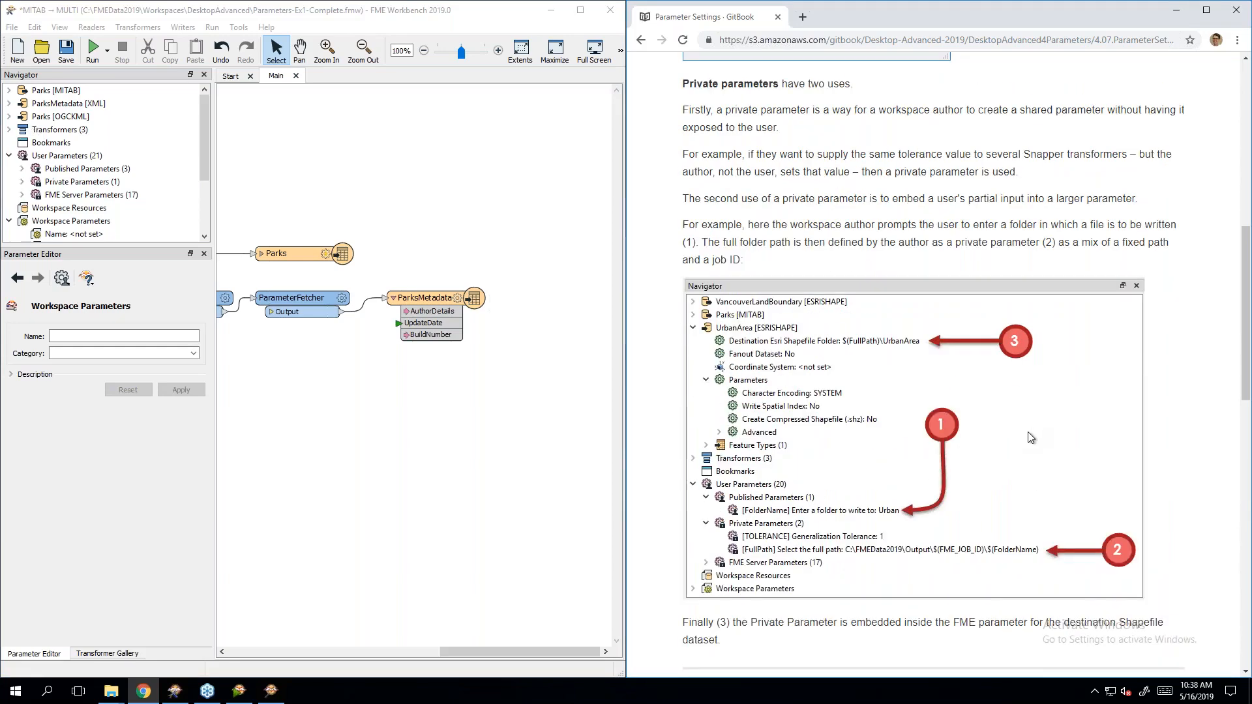
scroll(1030, 437, "down", 6)
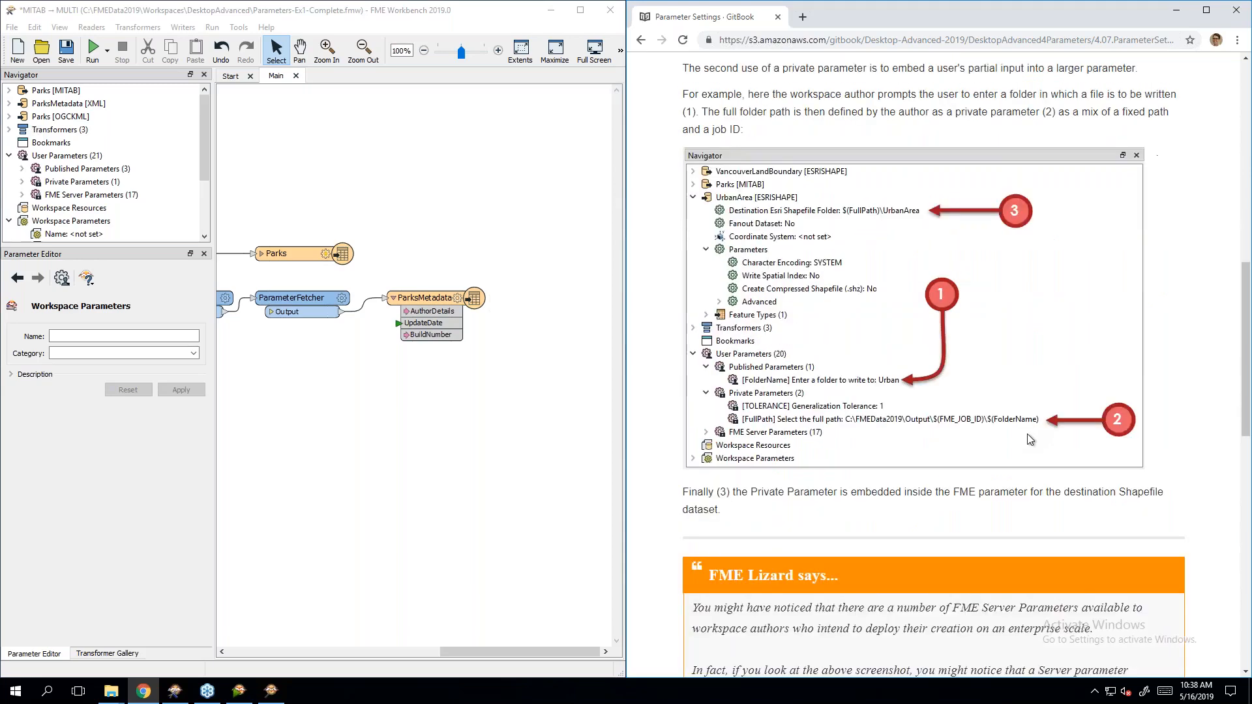
scroll(1029, 435, "down", 6)
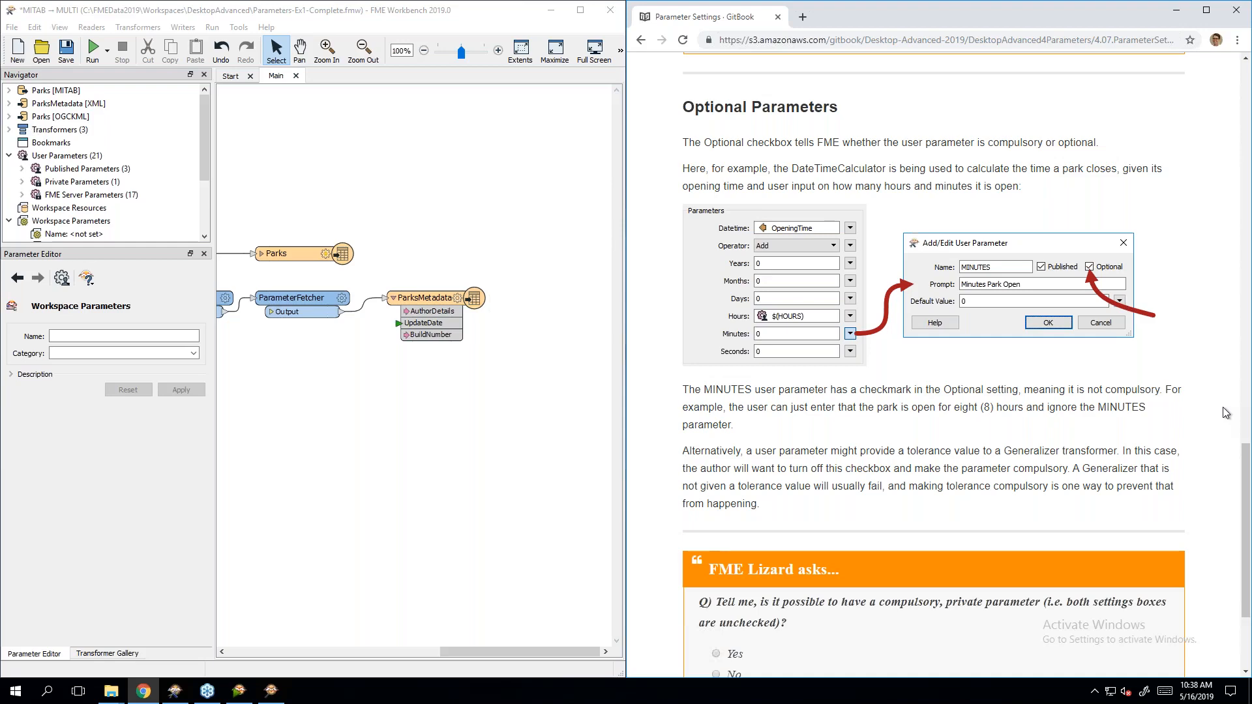
Step: Scroll to the FME Lizard quiz at the page bottom and advance to the Parameters and Attributes page
scroll(1016, 480, "down", 3)
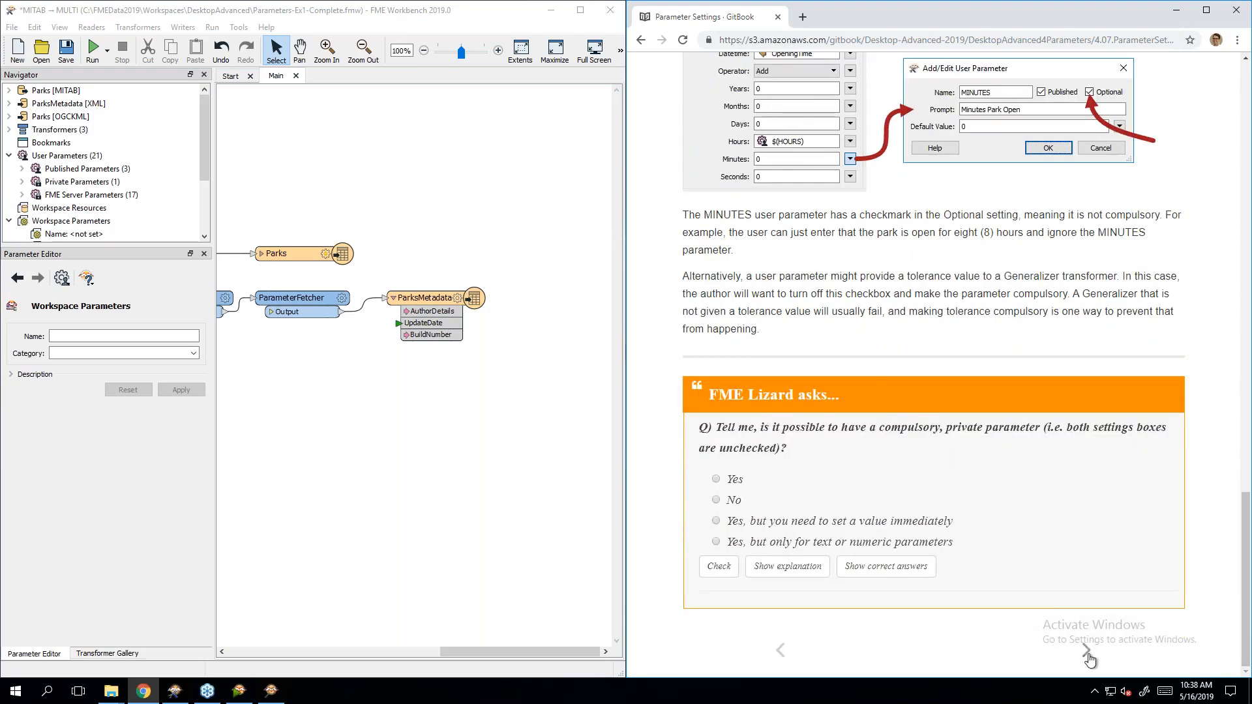
left_click(1090, 654)
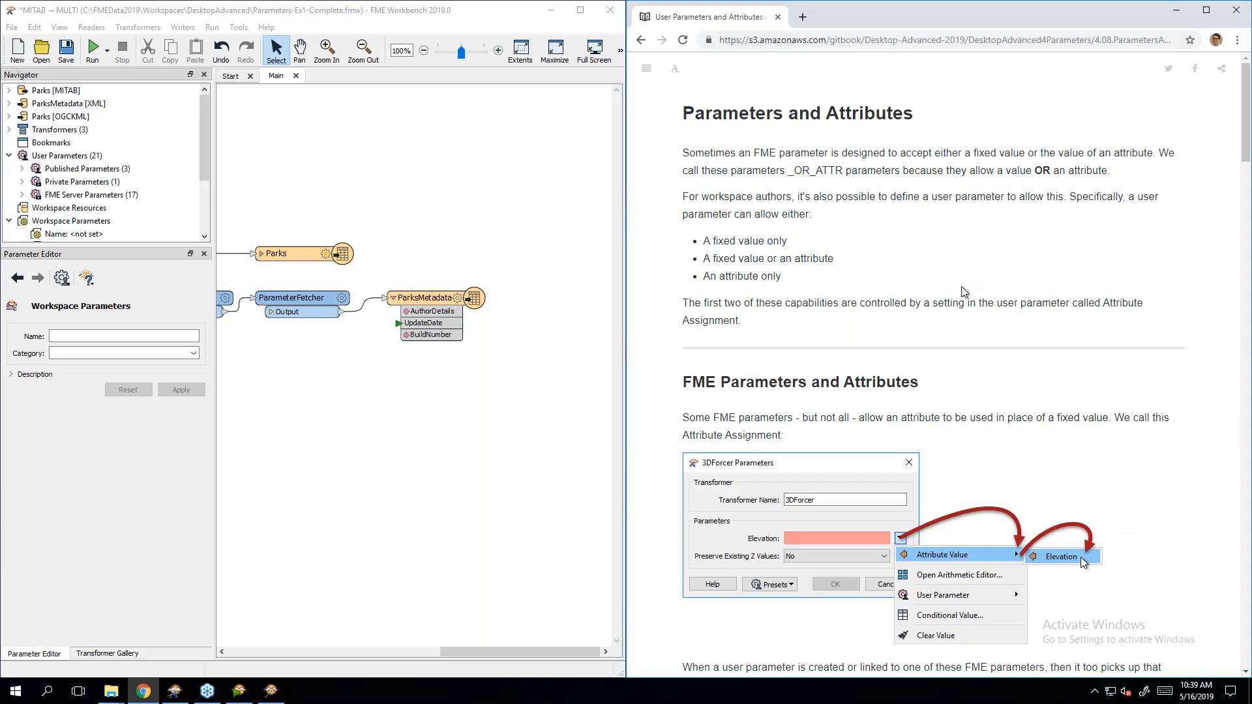
Step: Scroll down to the AttributeManager example setting UpdatedBy from $(username)
scroll(1030, 286, "down", 2)
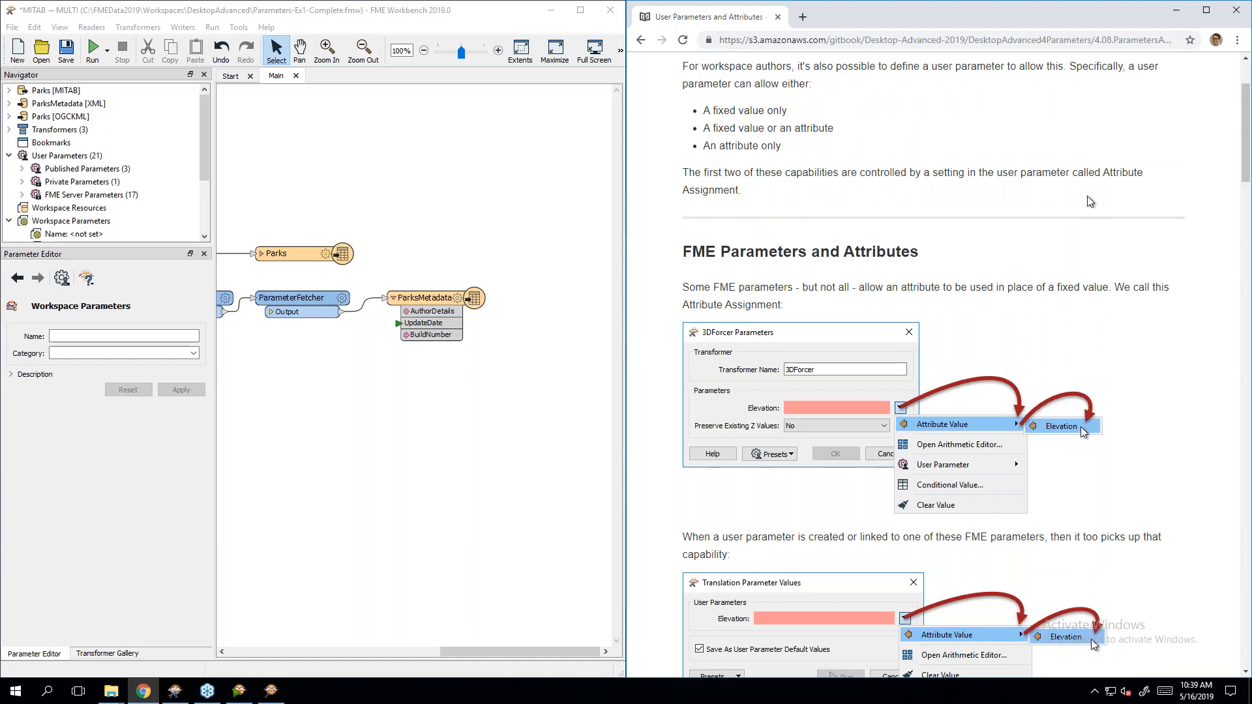
scroll(1091, 201, "down", 3)
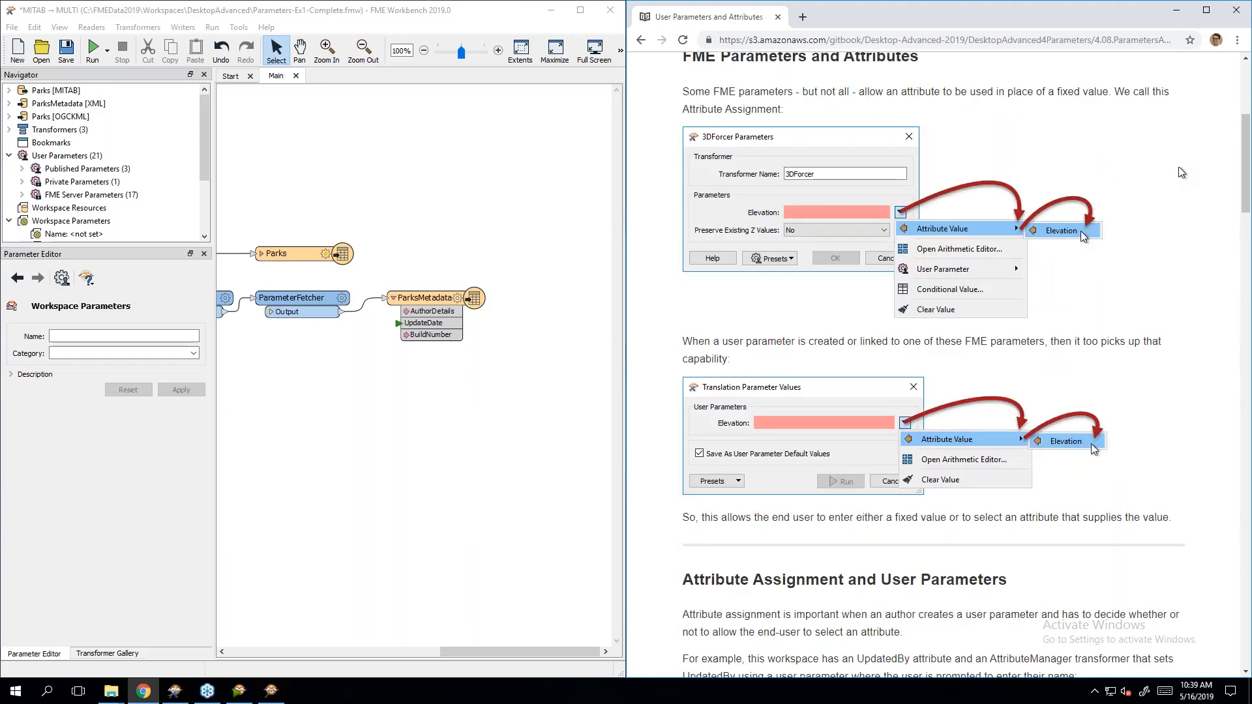
left_click_drag(1245, 168, 1245, 164)
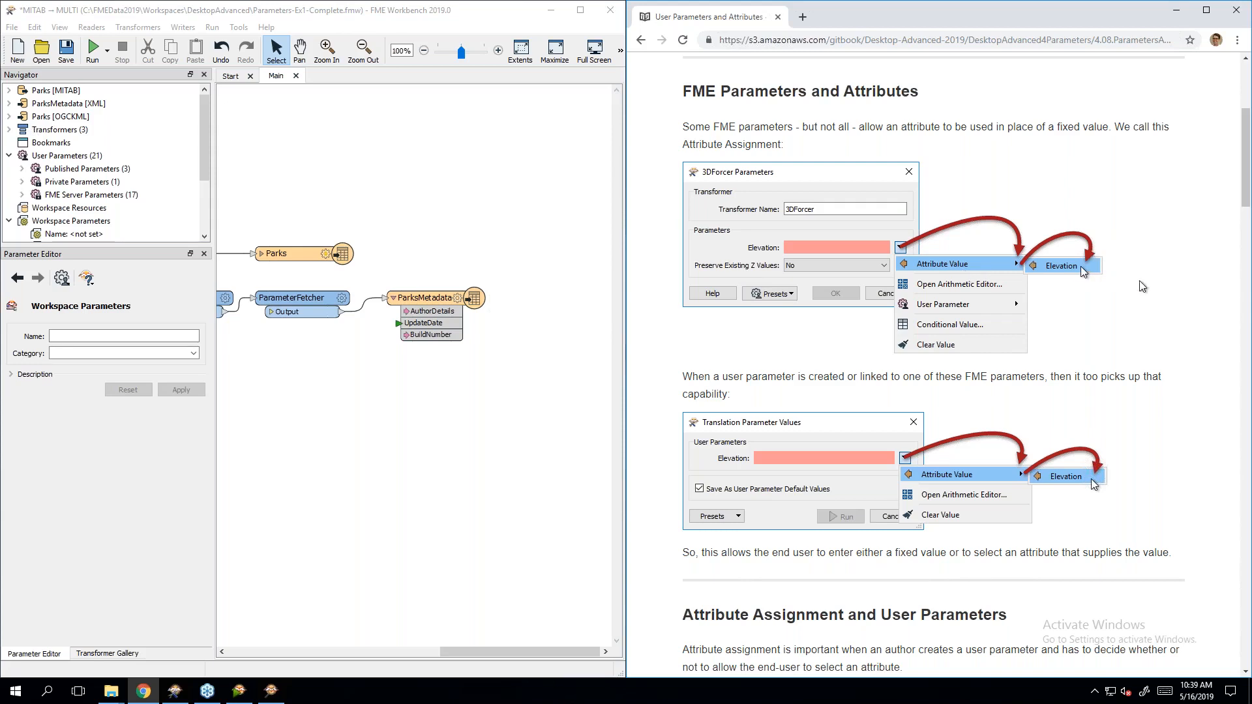
scroll(1143, 286, "down", 1)
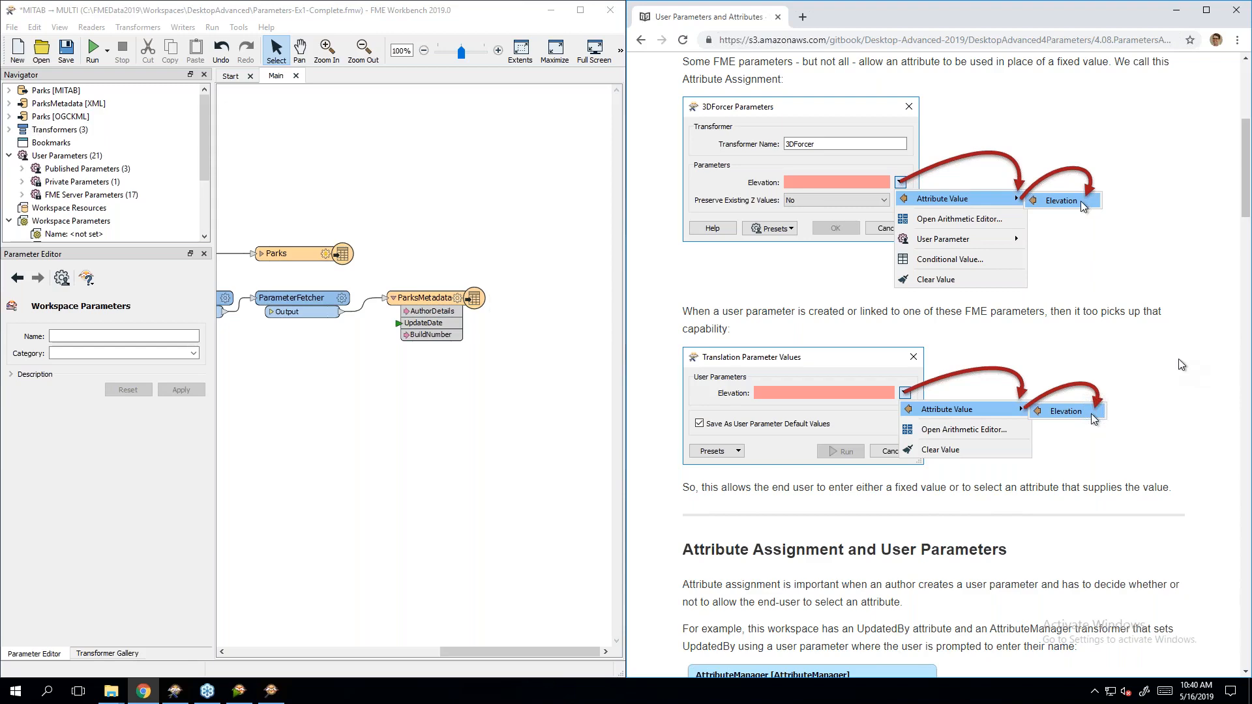
scroll(1182, 363, "down", 6)
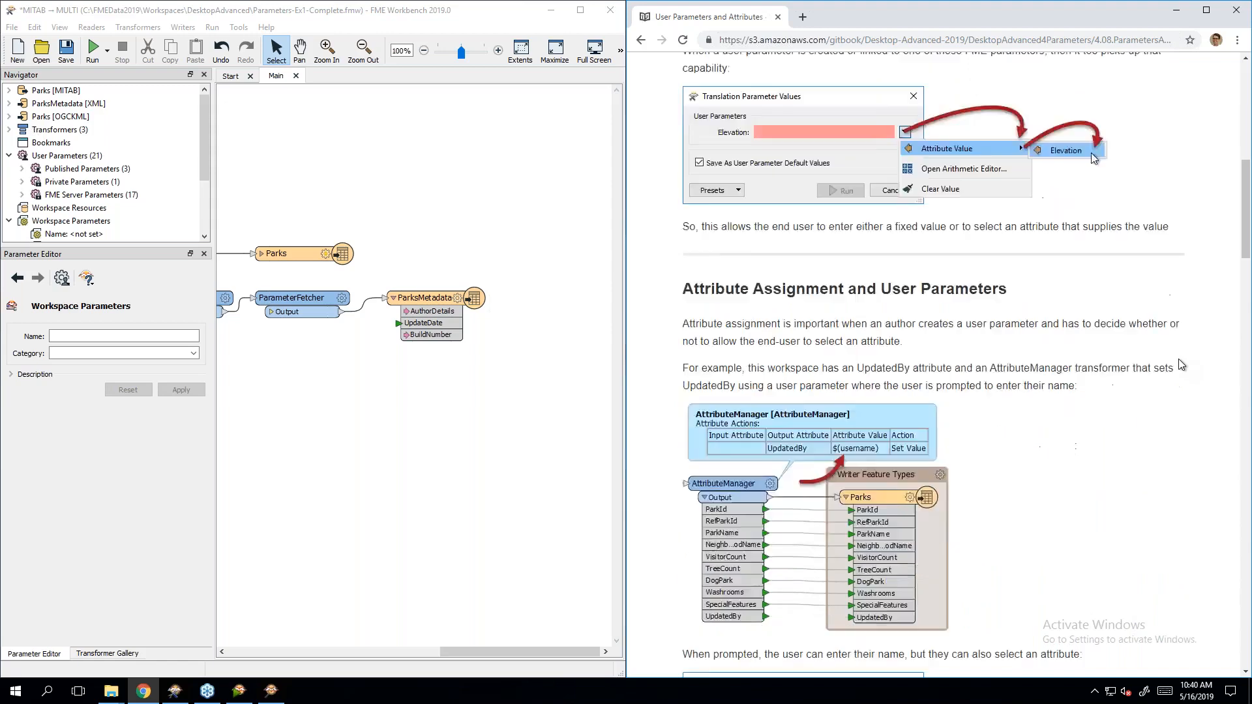
scroll(1182, 363, "down", 1)
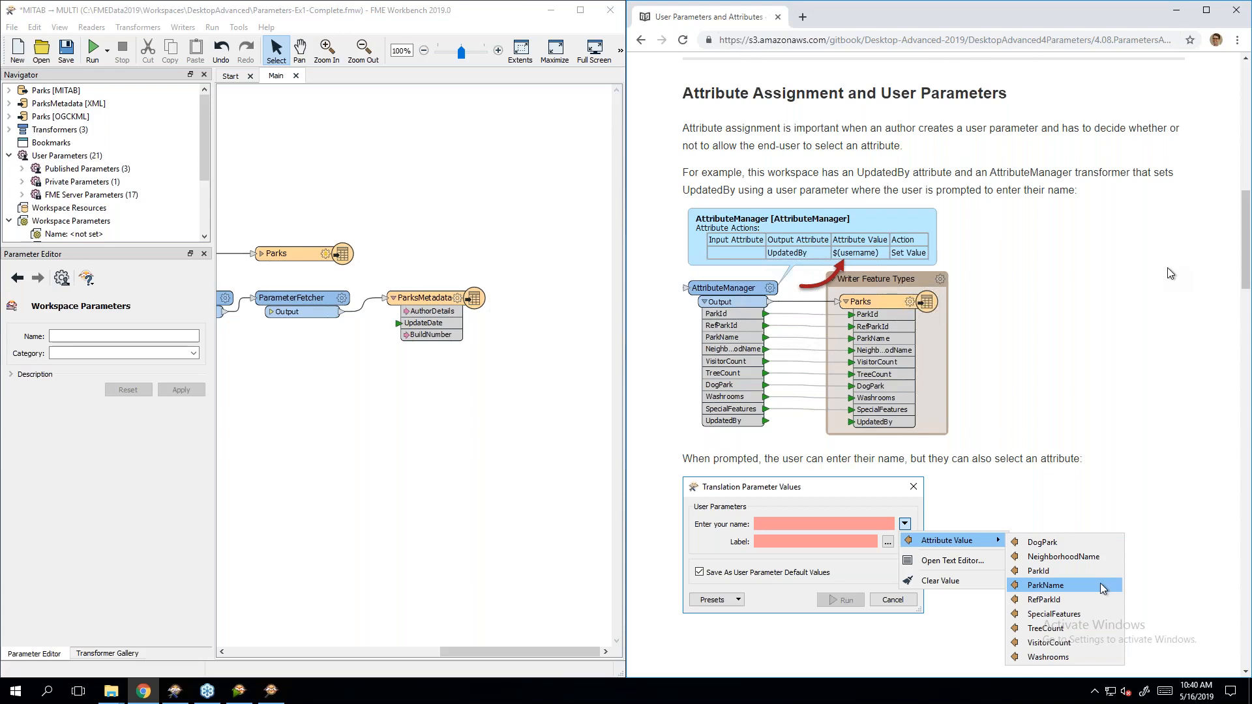
Step: Expand Published Parameters to list UserNameParam, UserMailParam and UserCompanyParam
left_click(31, 170)
Step: Edit the UserNameParam definition and review its Attribute Assignment choices, leaving it at Default
right_click(110, 183)
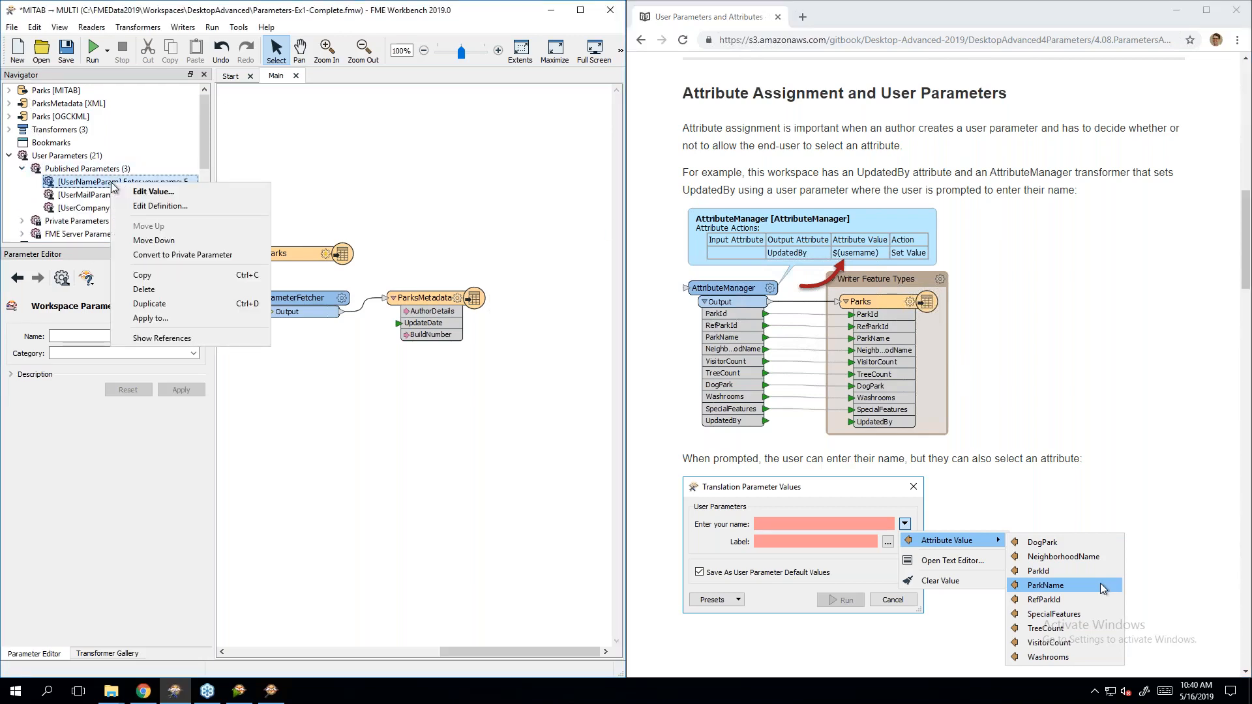
left_click(150, 206)
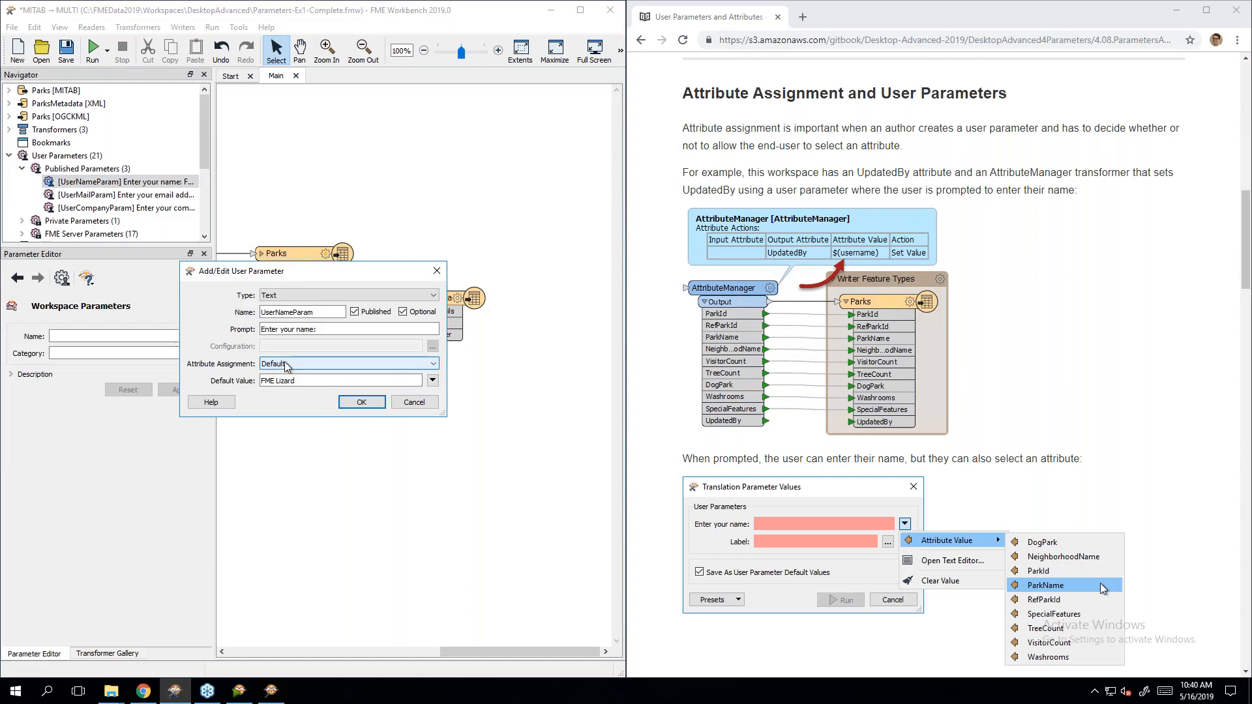
left_click(315, 364)
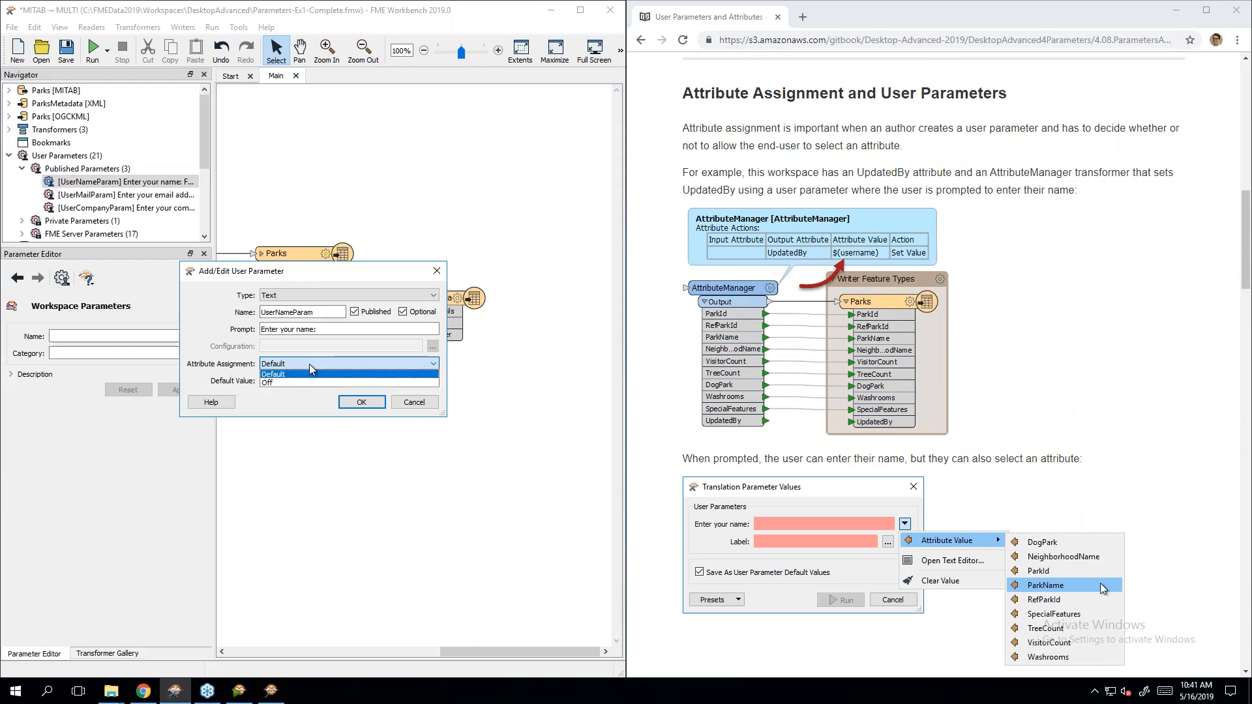
left_click(309, 364)
left_click(309, 364)
left_click(309, 364)
left_click(310, 364)
left_click(309, 369)
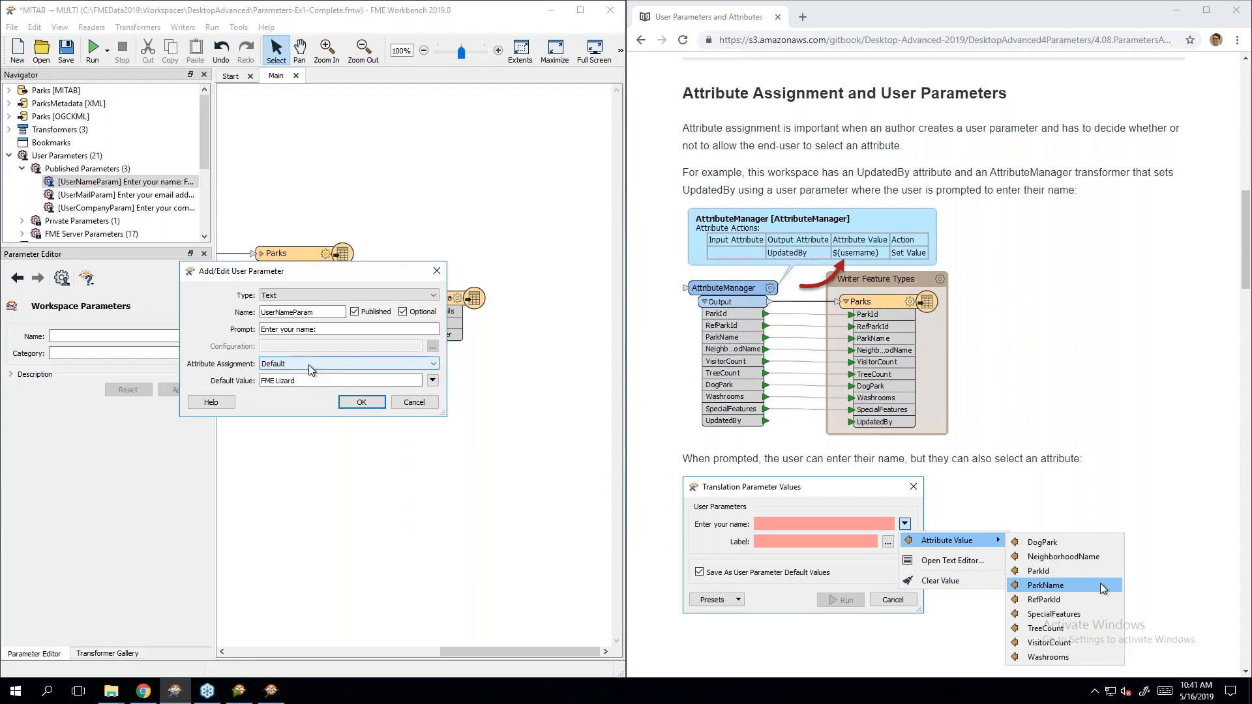
left_click(1074, 404)
scroll(1074, 405, "up", 5)
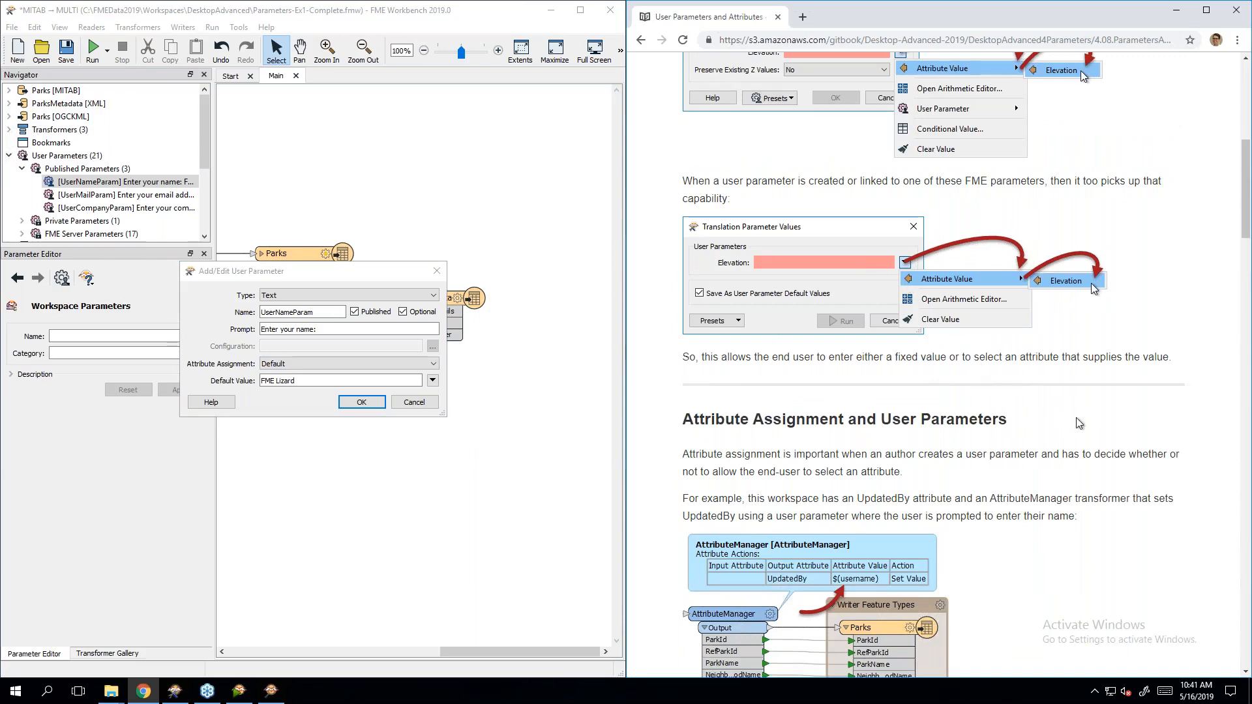
scroll(1079, 424, "down", 3)
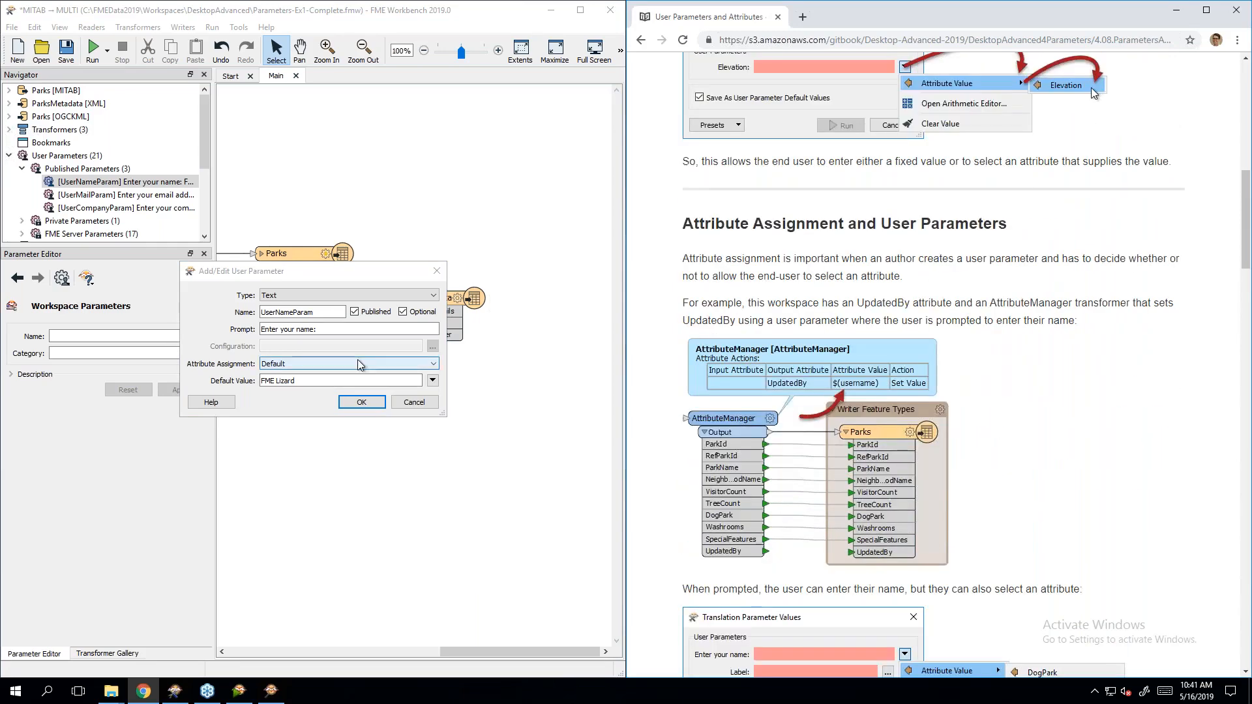
left_click(349, 364)
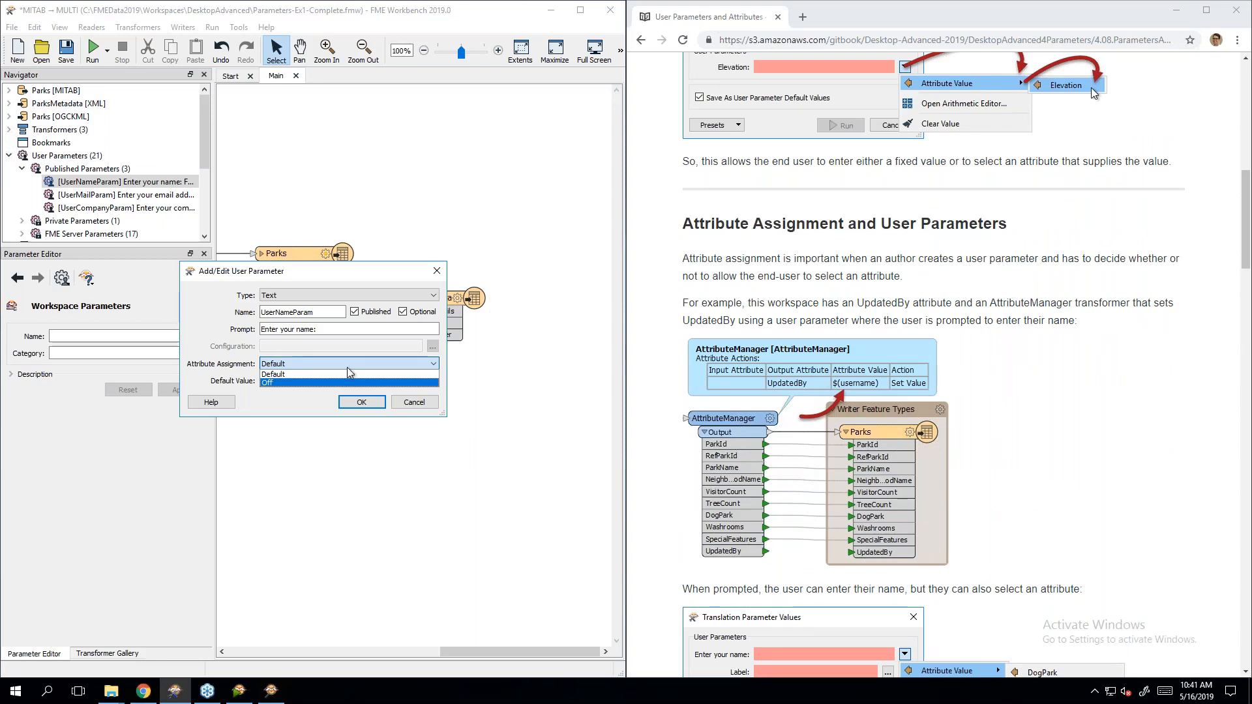
left_click(348, 367)
left_click(1000, 299)
scroll(999, 300, "down", 2)
scroll(965, 365, "down", 1)
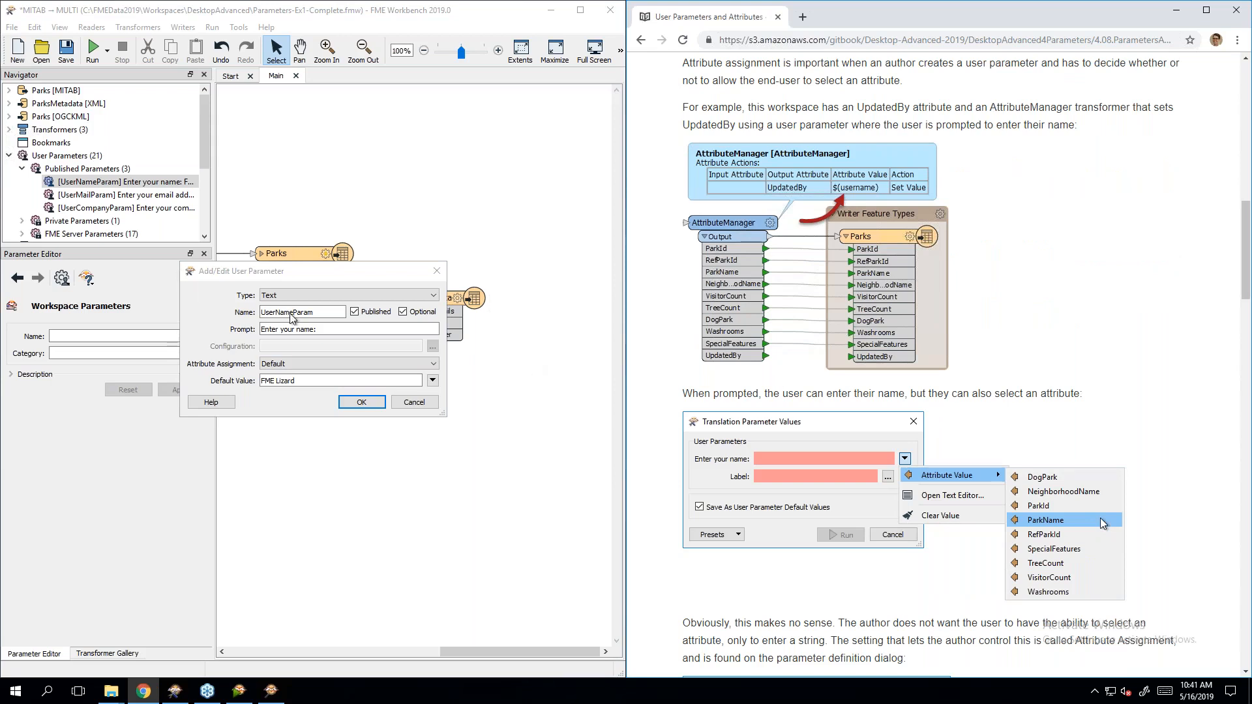
Step: Change UserNameParam's Attribute Assignment from Default to Off
left_click(331, 366)
left_click(321, 366)
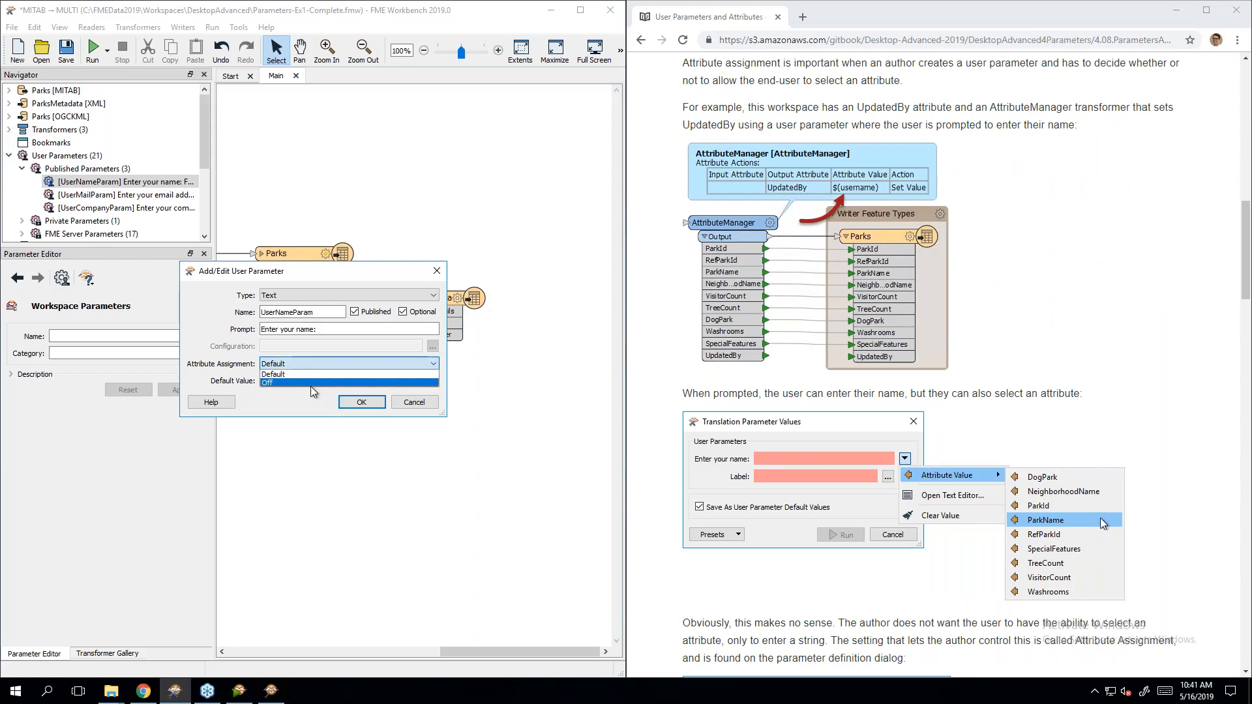
left_click(311, 387)
left_click(316, 364)
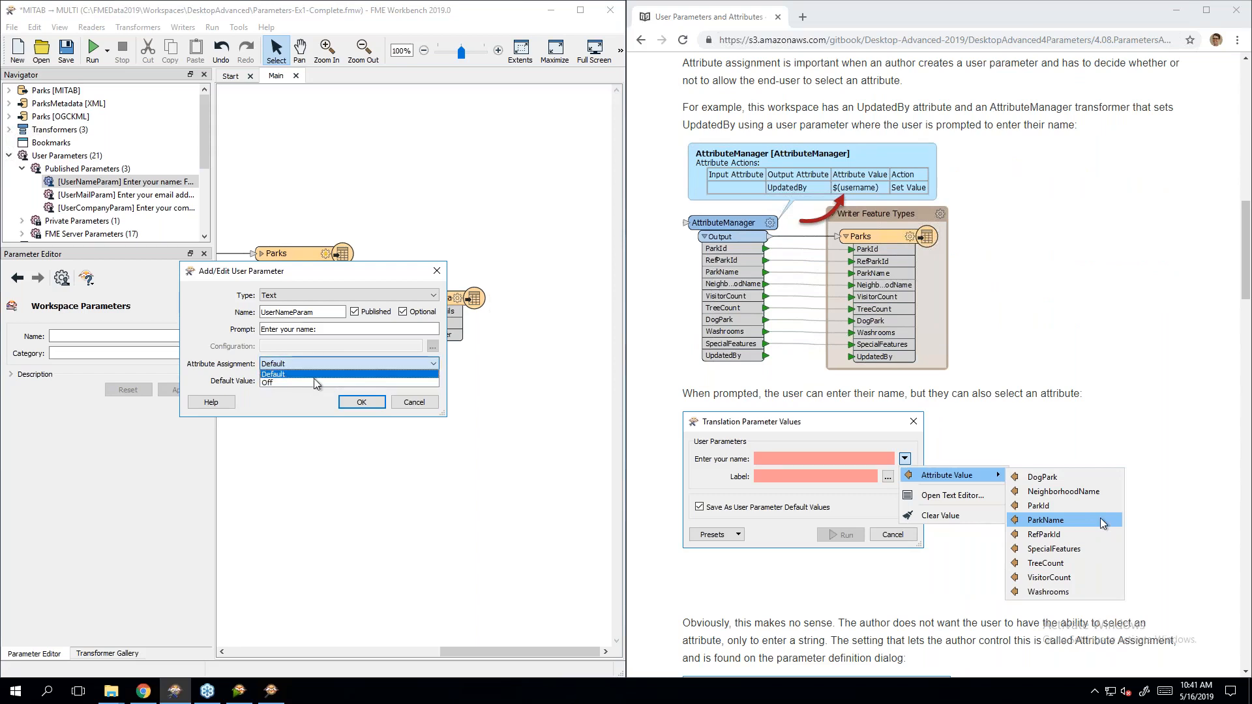
left_click(311, 384)
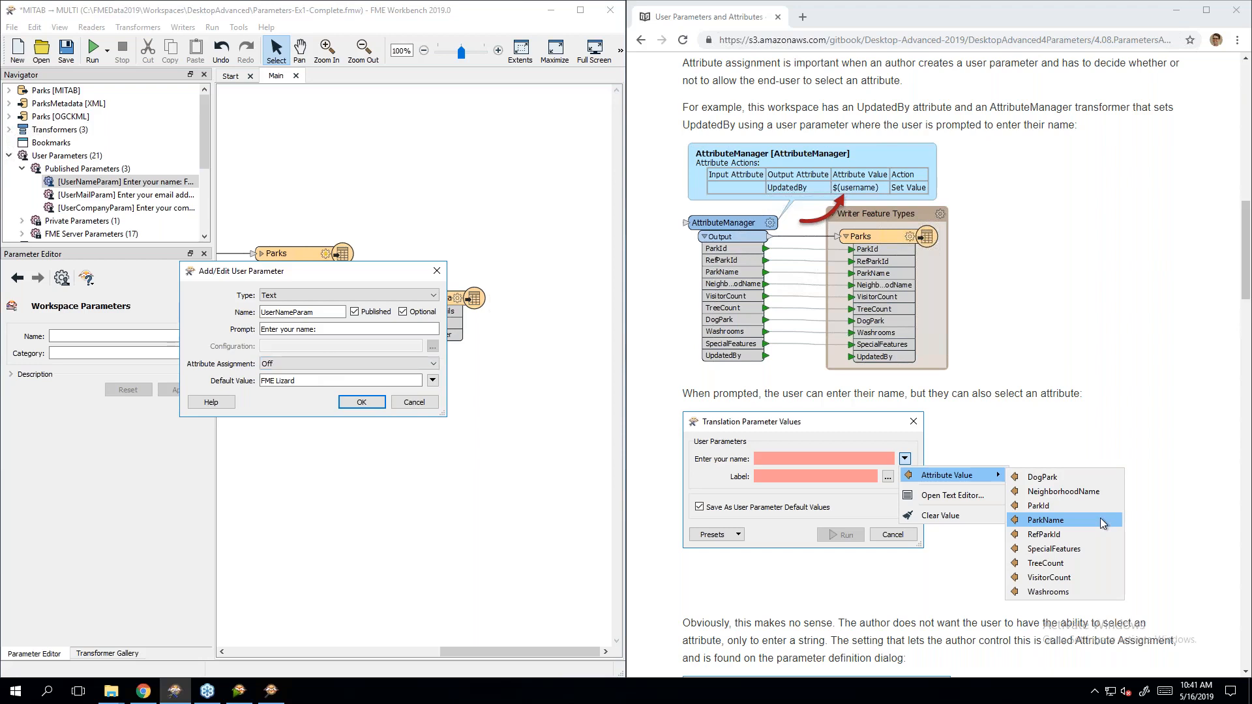
scroll(1121, 315, "down", 3)
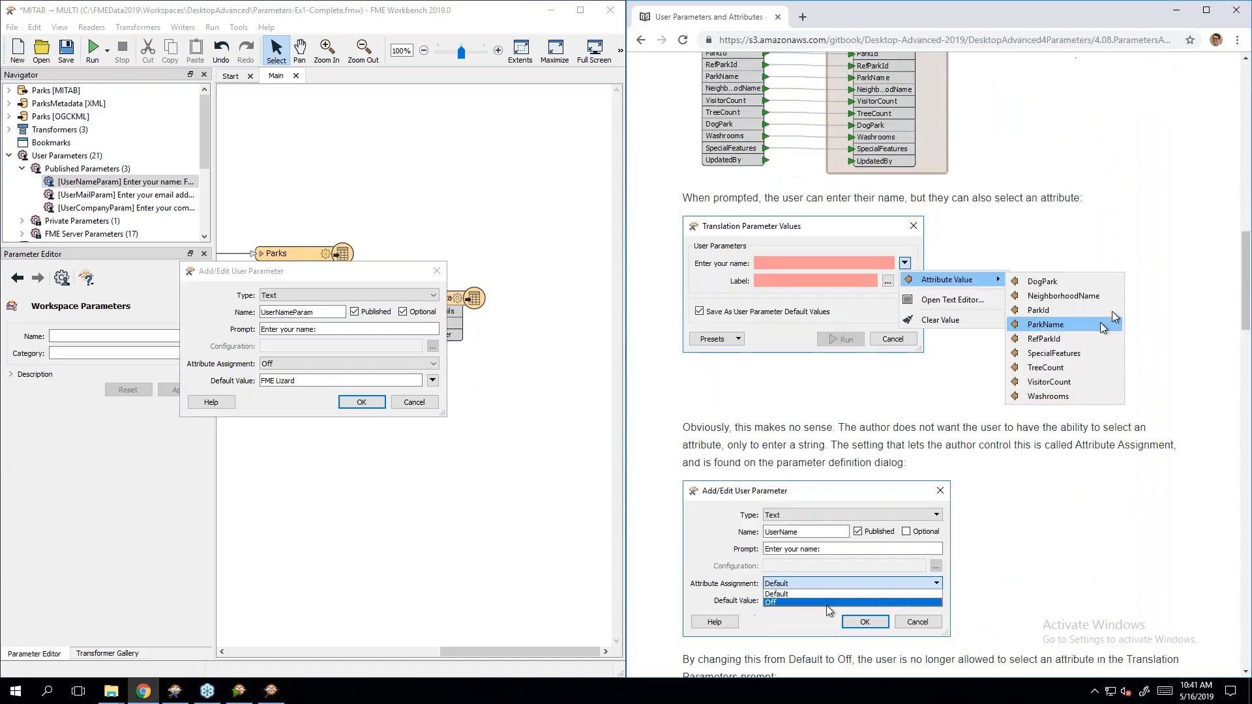
scroll(1115, 319, "down", 7)
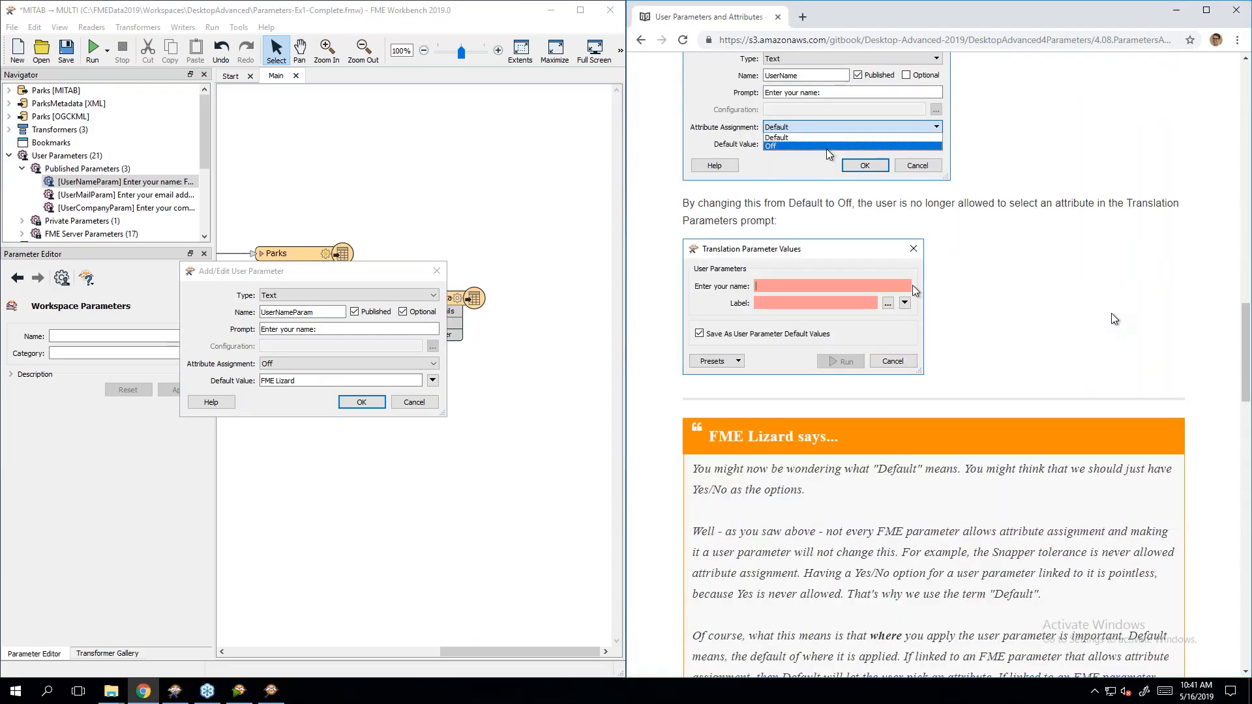
scroll(1114, 319, "down", 6)
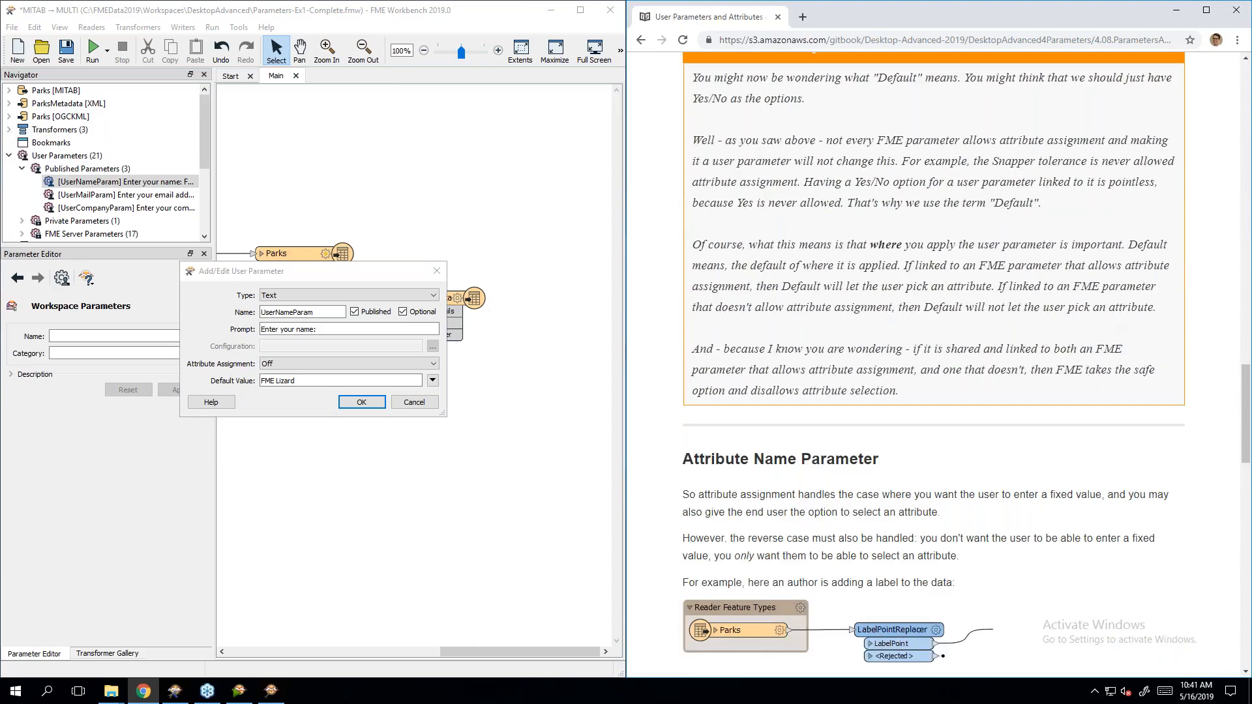
scroll(667, 255, "up", 1)
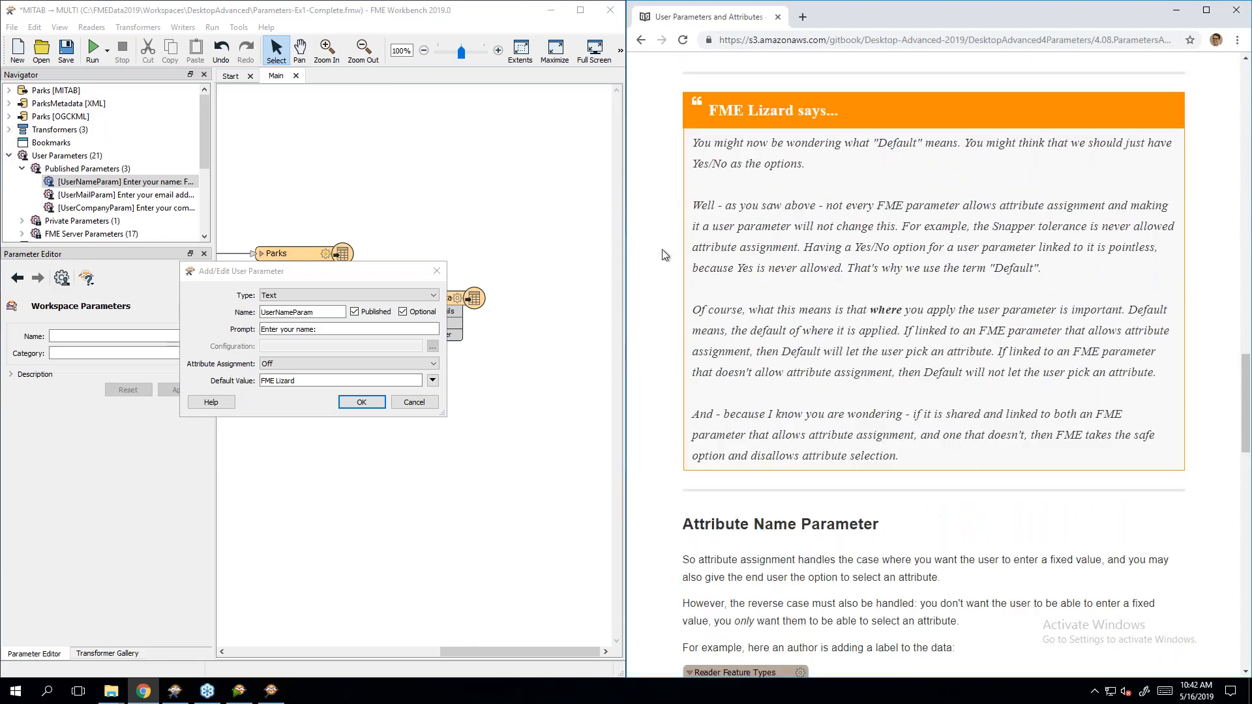
Step: Confirm Attribute Assignment stays Off, then scroll the manual to the Attribute Name Parameter section
left_click(282, 364)
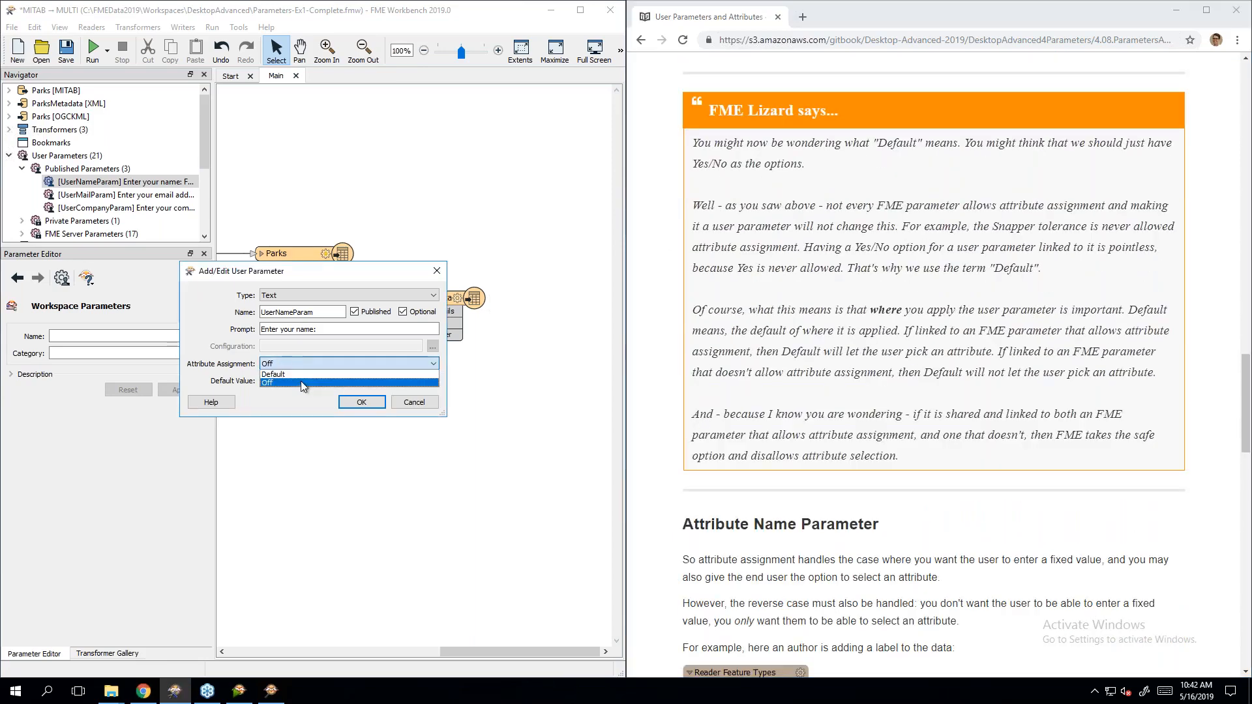
left_click(301, 366)
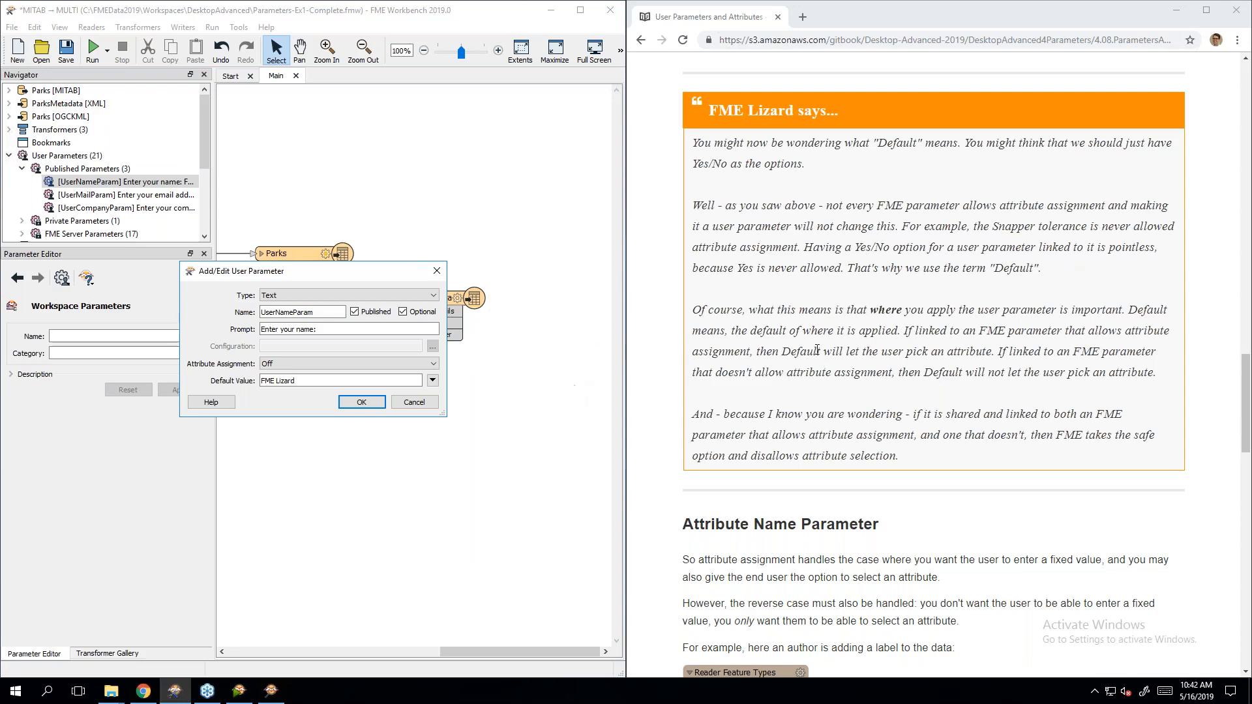
left_click(1059, 401)
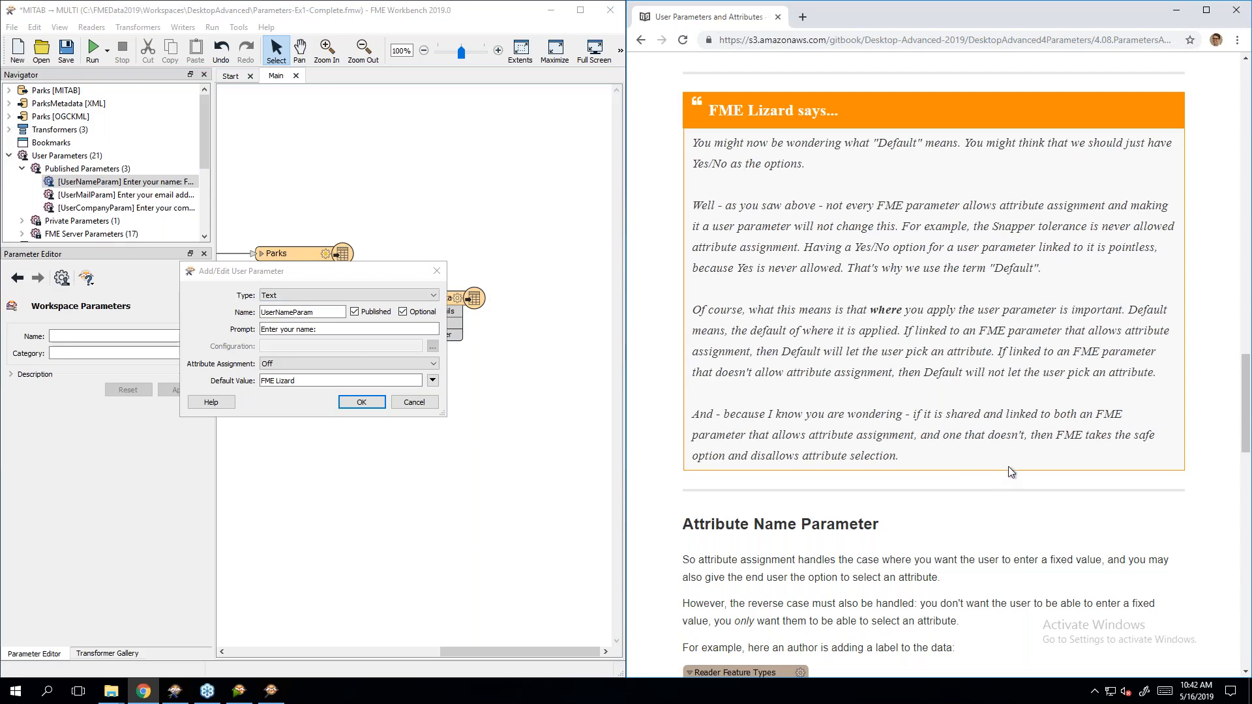
scroll(1009, 466, "down", 6)
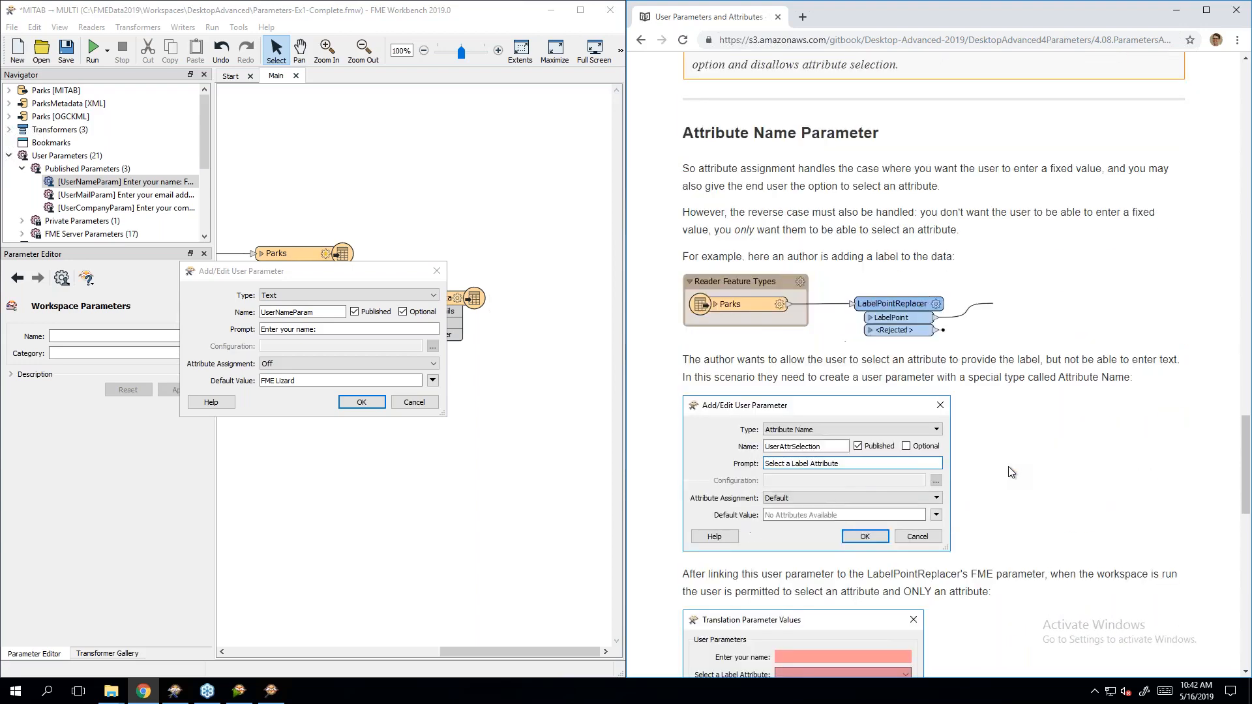
scroll(1011, 472, "down", 1)
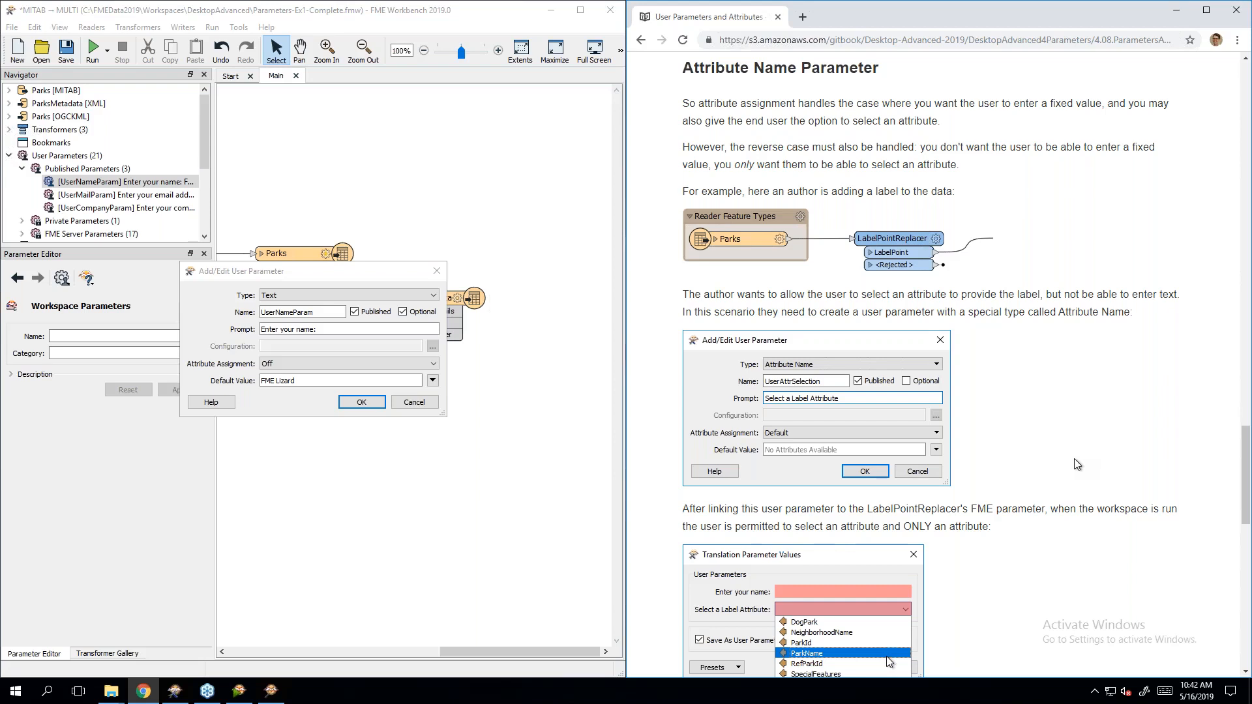
Step: Close the UserNameParam Add/Edit User Parameter dialog with its X button
left_click(436, 272)
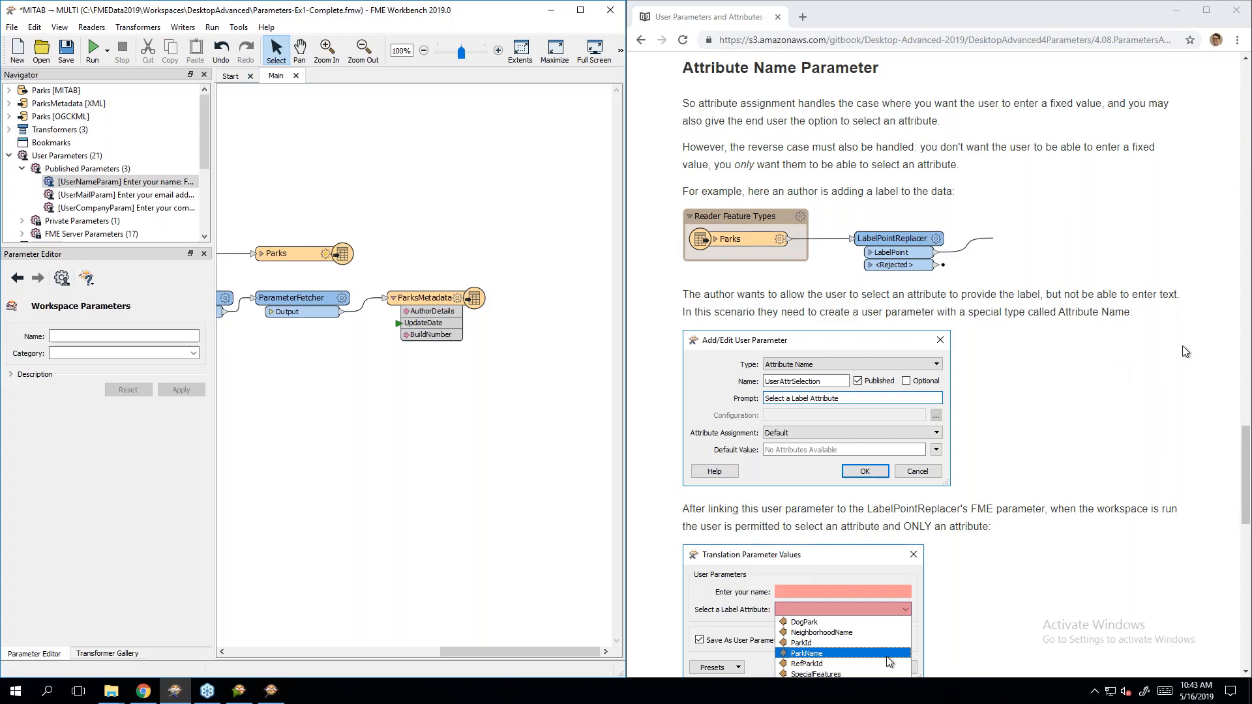
Step: Start a new published user parameter of type Attribute Name
right_click(102, 170)
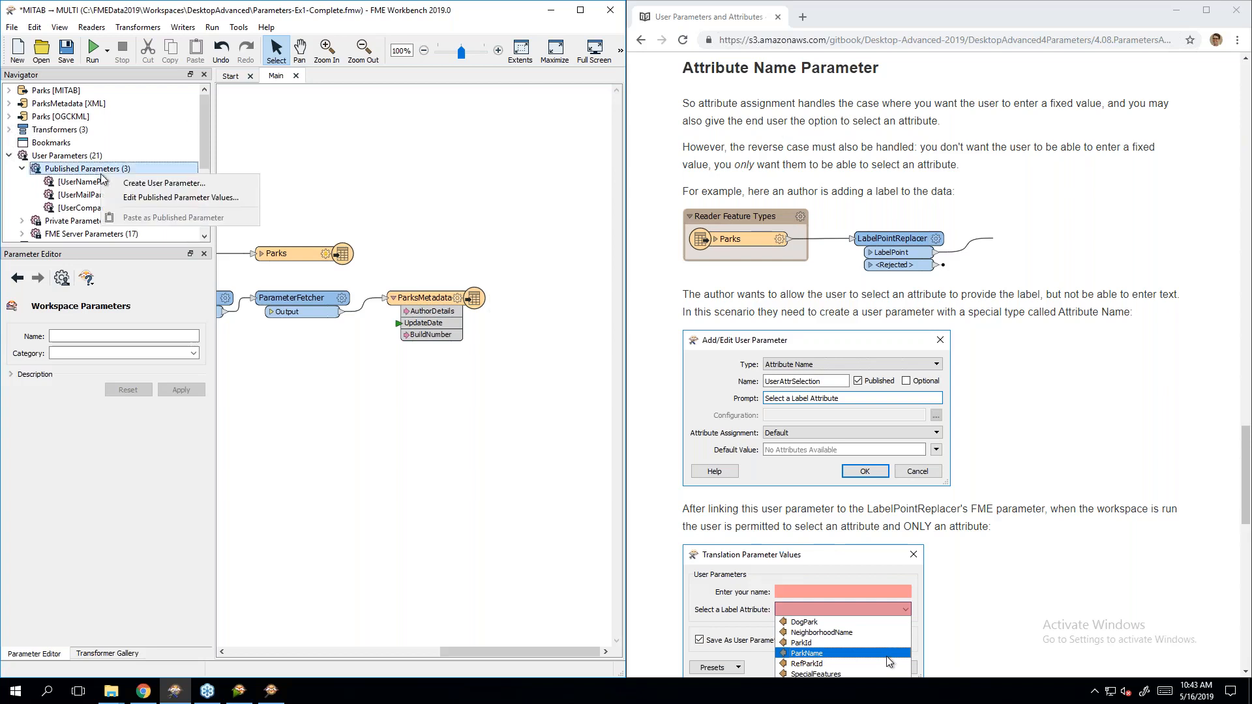
left_click(124, 184)
left_click(297, 298)
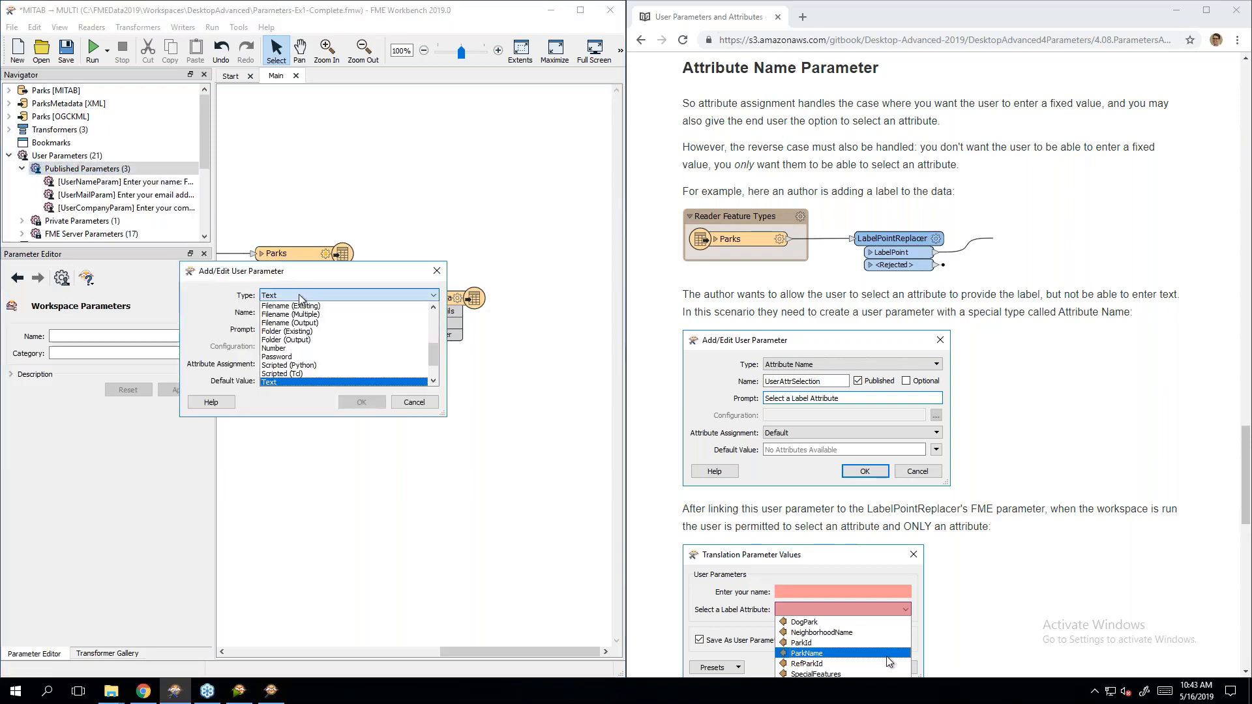
scroll(325, 330, "up", 5)
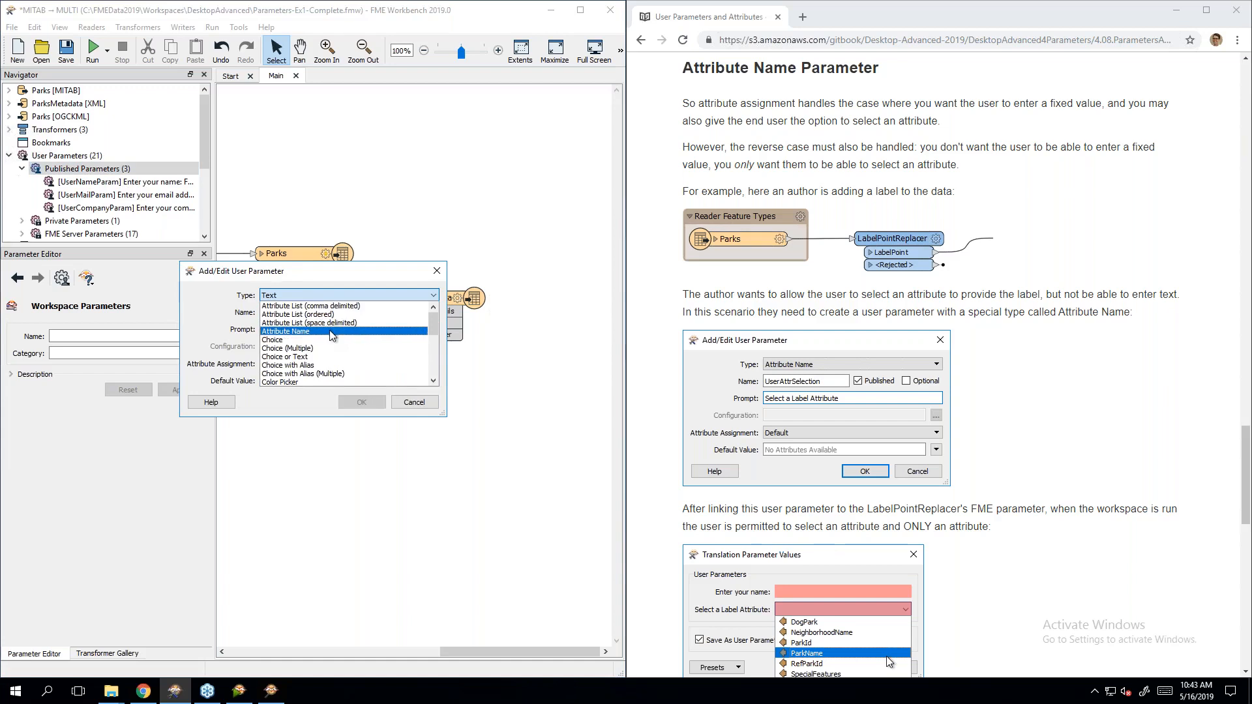
left_click(329, 330)
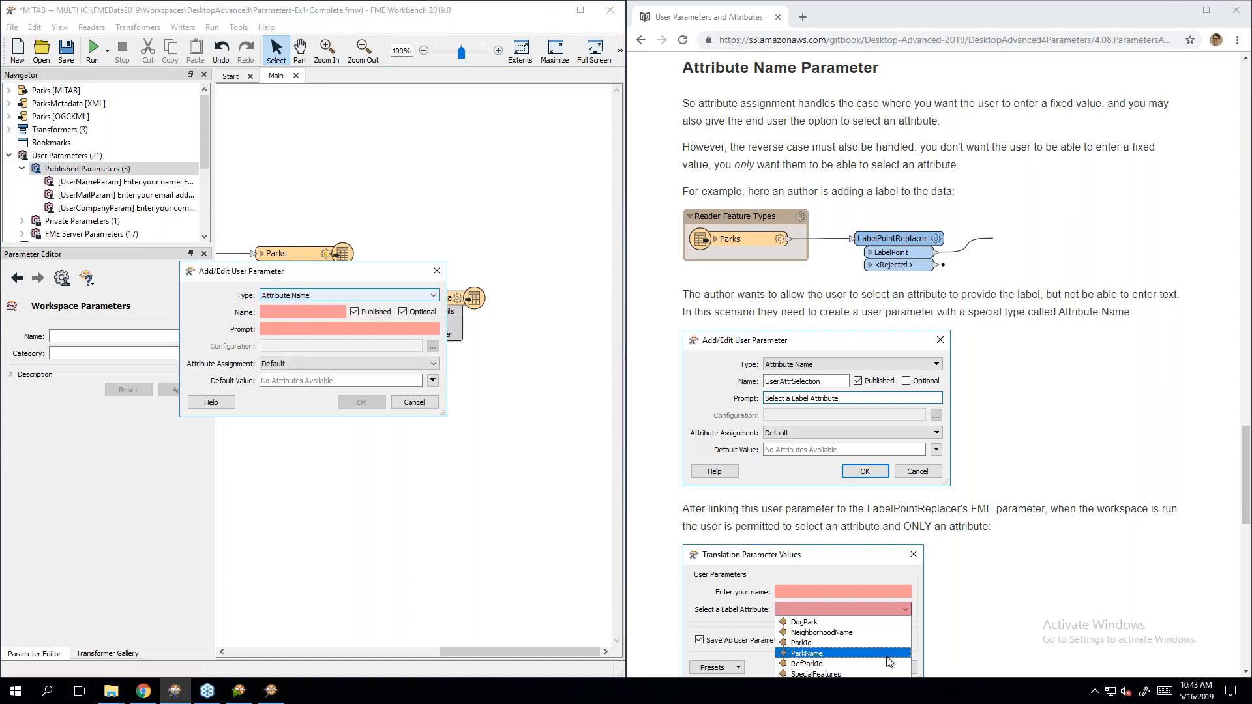
Step: Name it AttributeName with prompt 'Select an attribute:' and confirm with OK
left_click(301, 318)
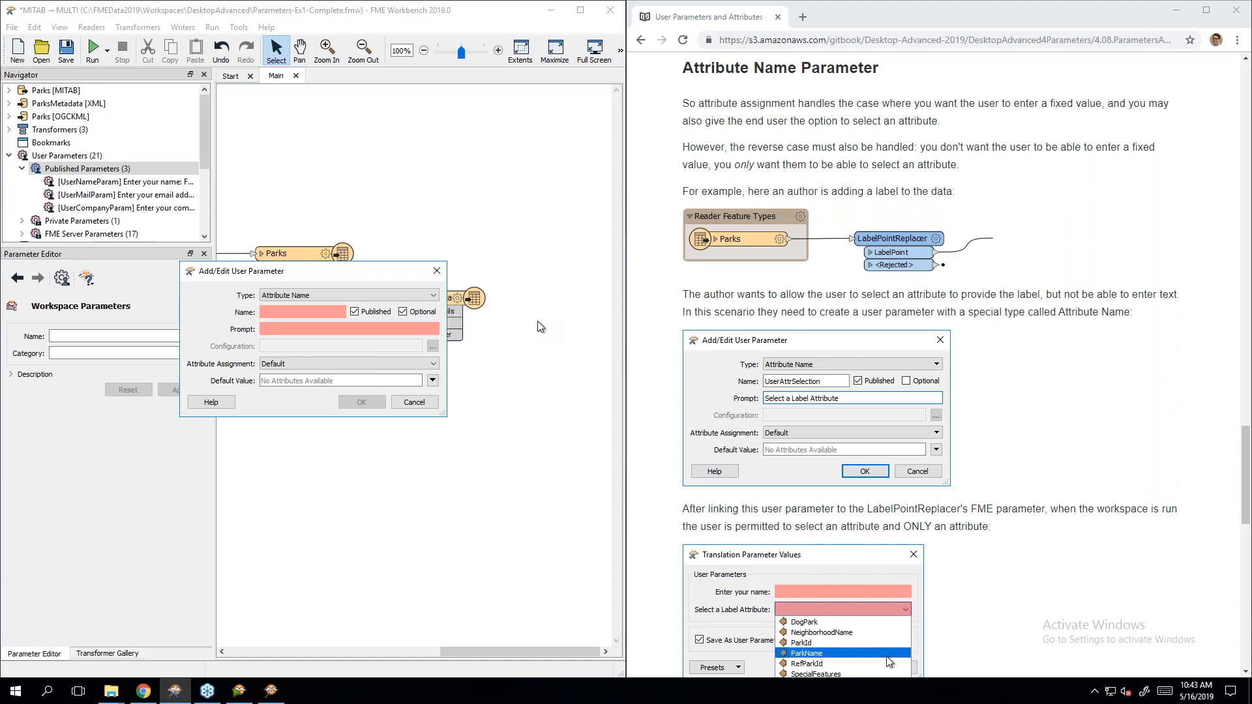
left_click(1036, 398)
left_click(307, 314)
left_click_drag(296, 277, 375, 375)
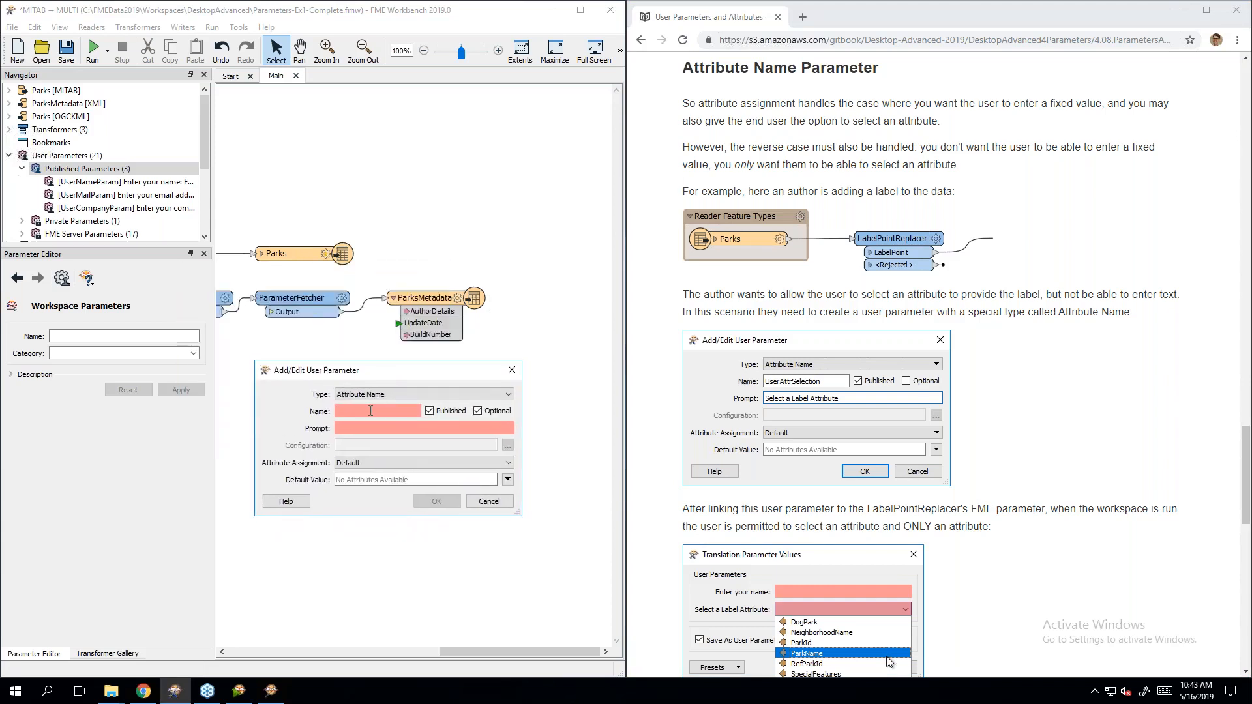
type("AttributeName")
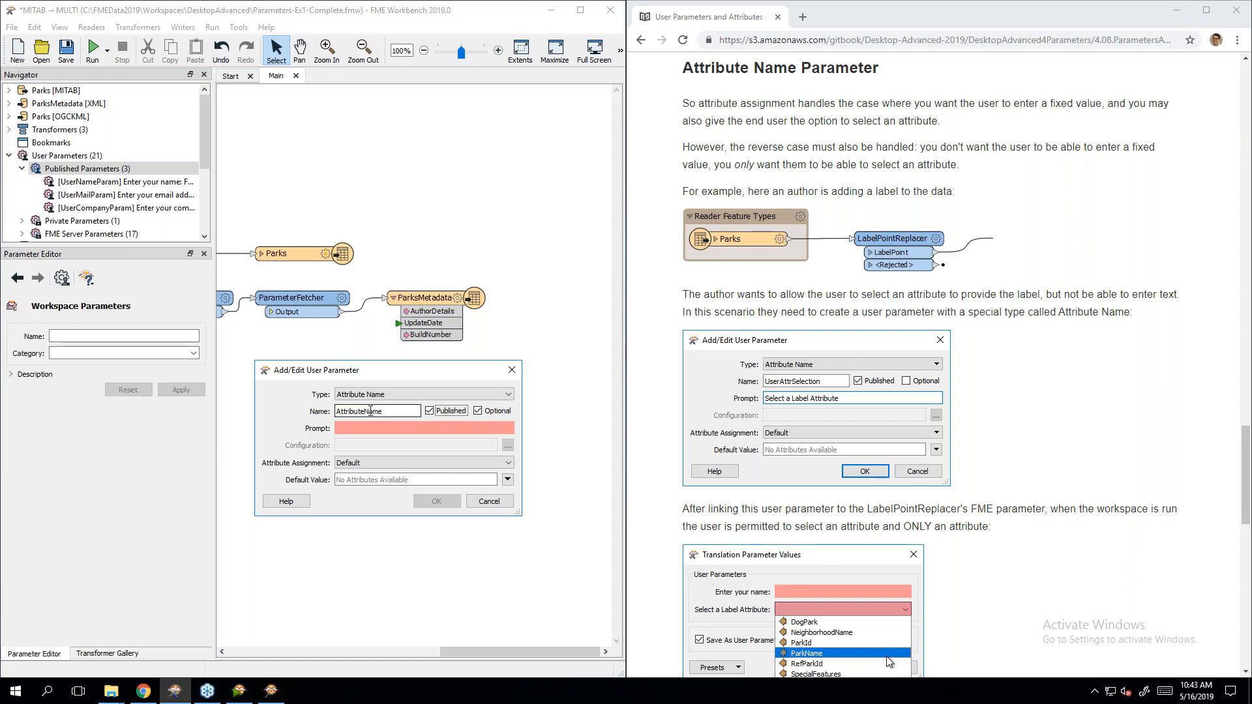
key("Tab")
type("Select an att")
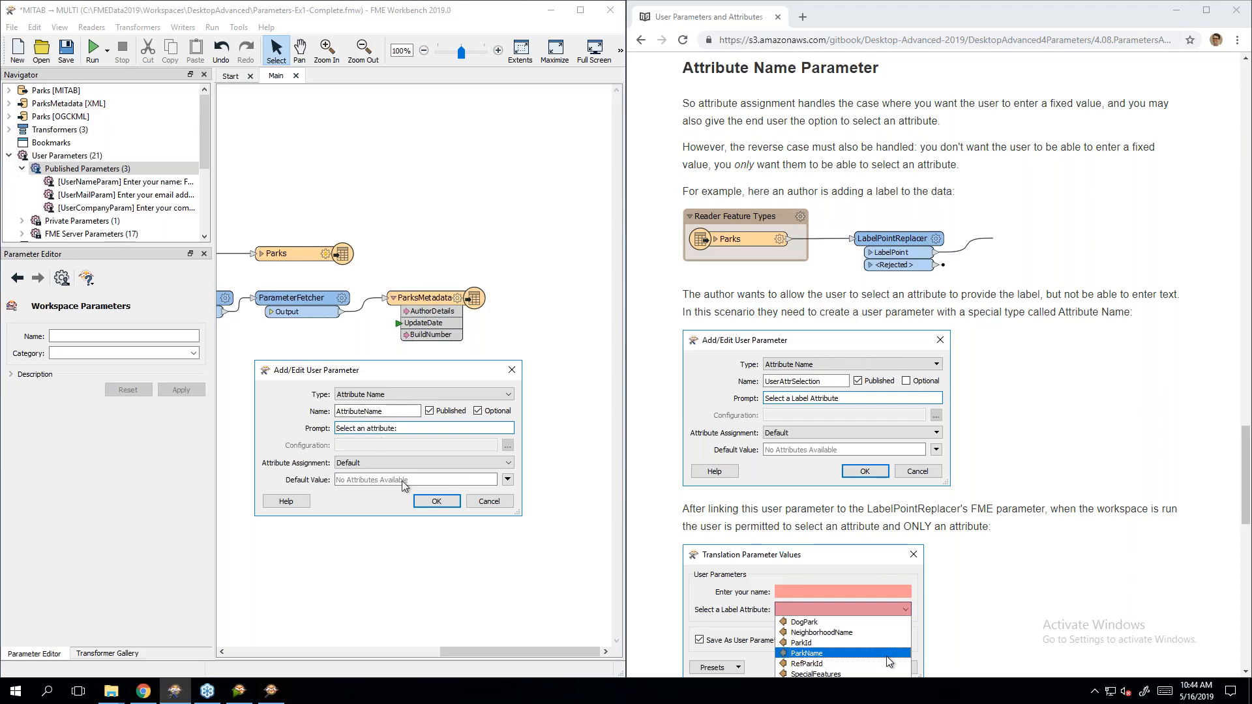
left_click(435, 501)
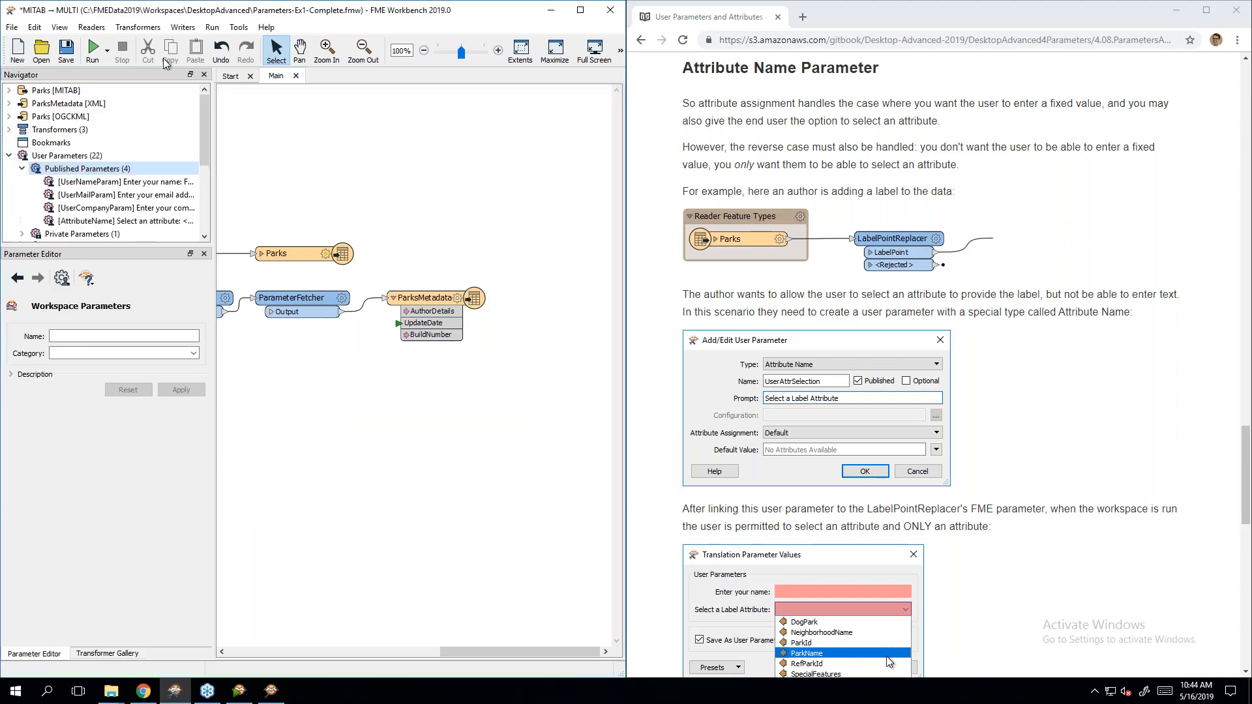
Step: Run the workspace twice, seeing 'Select an attribute' offers No Attributes Available, and cancel both
left_click(93, 50)
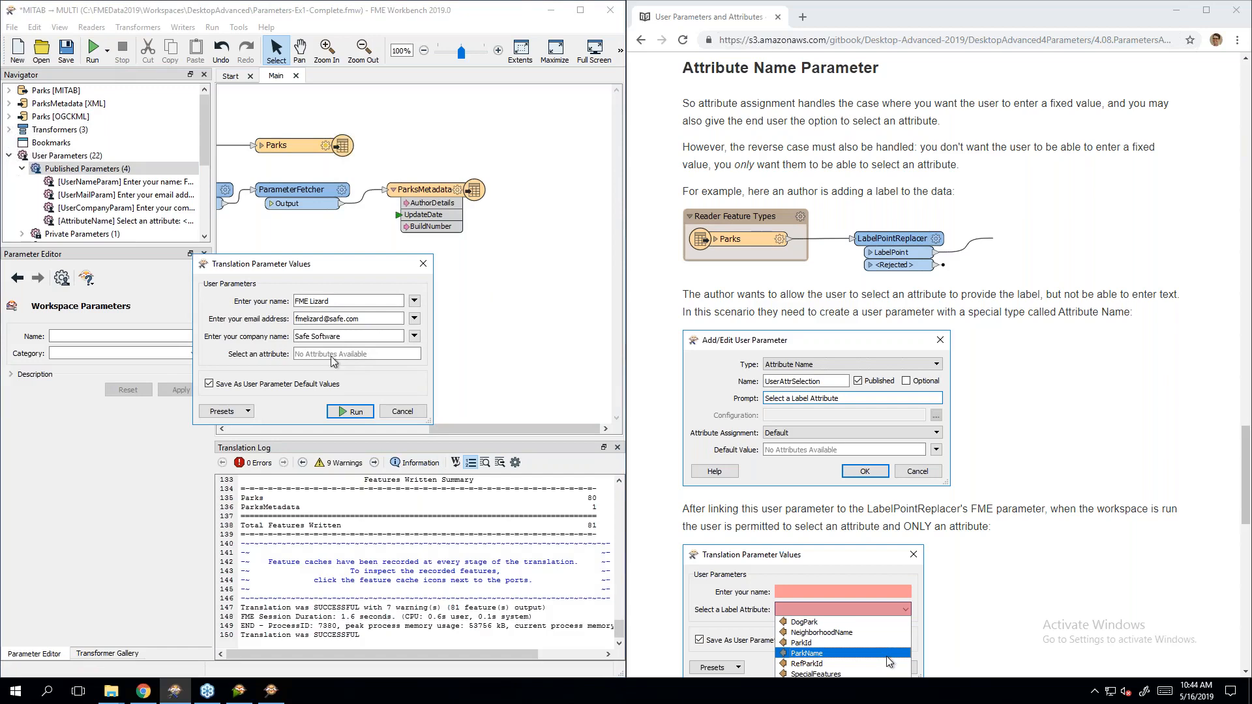
left_click(403, 411)
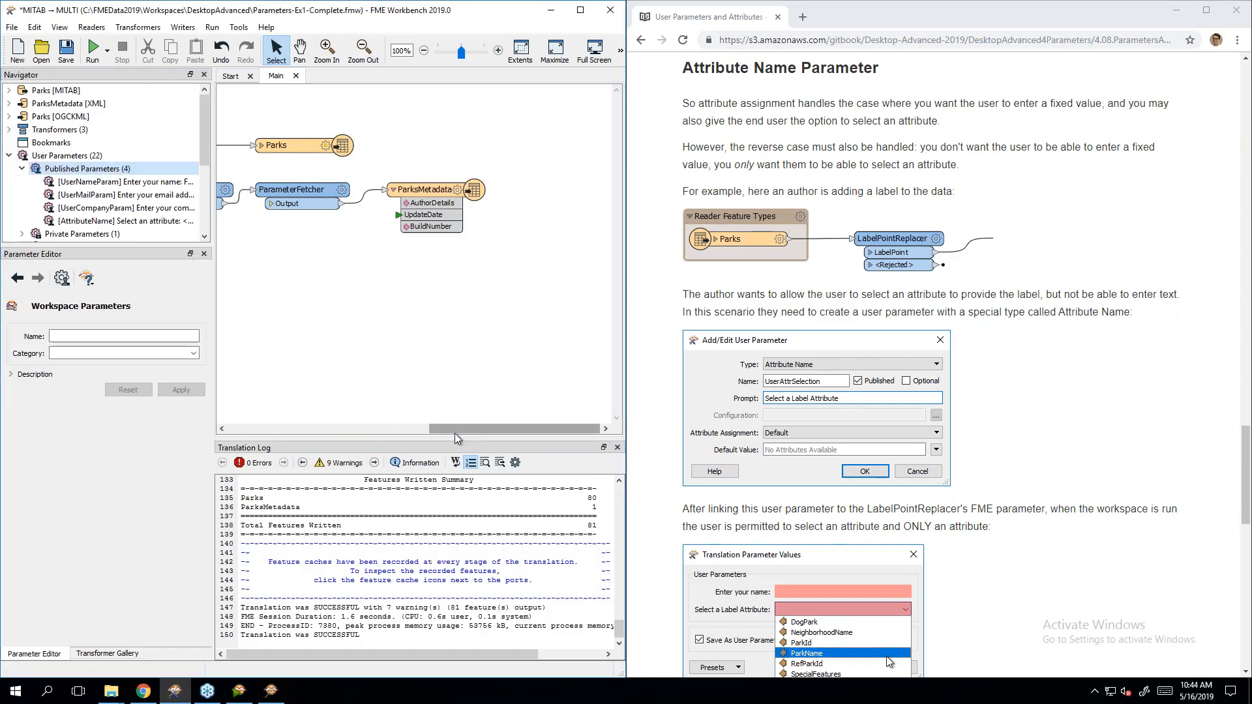
mouse_move(449, 428)
left_mouse_down()
mouse_move(404, 427)
mouse_move(439, 428)
left_mouse_up()
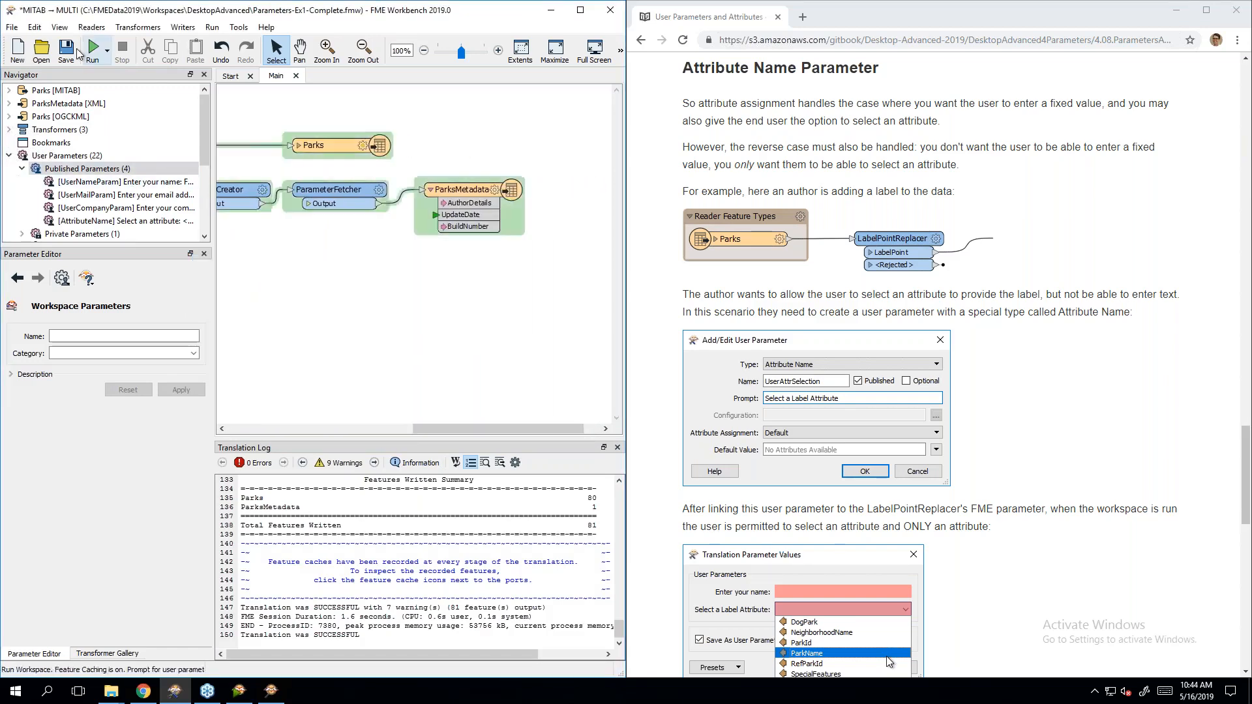
left_click(94, 52)
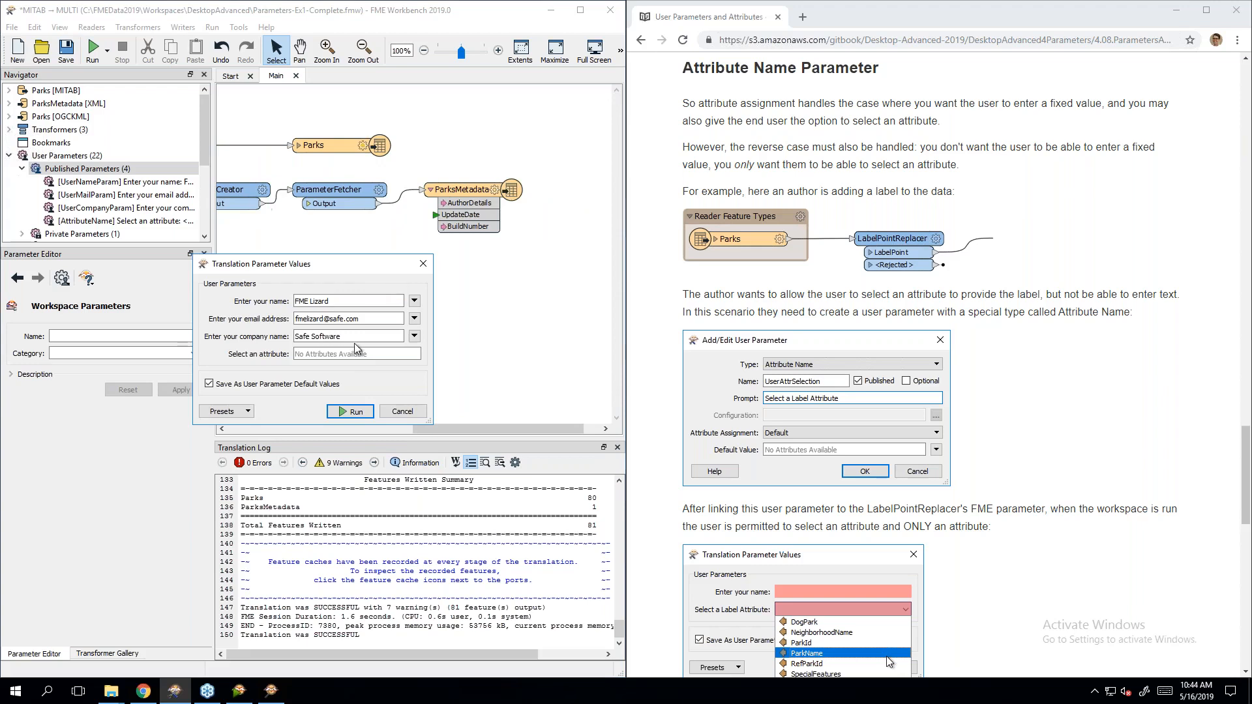
left_click(403, 411)
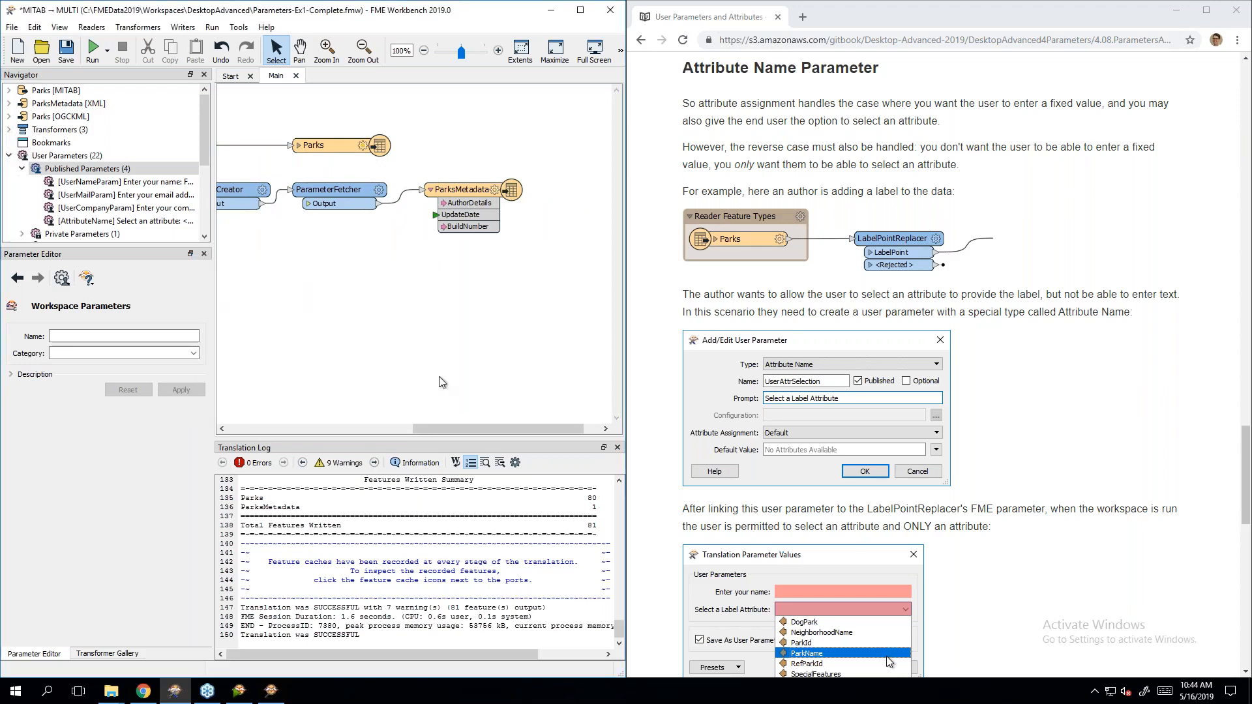
mouse_move(447, 433)
left_mouse_down()
mouse_move(390, 428)
mouse_move(459, 419)
left_mouse_up()
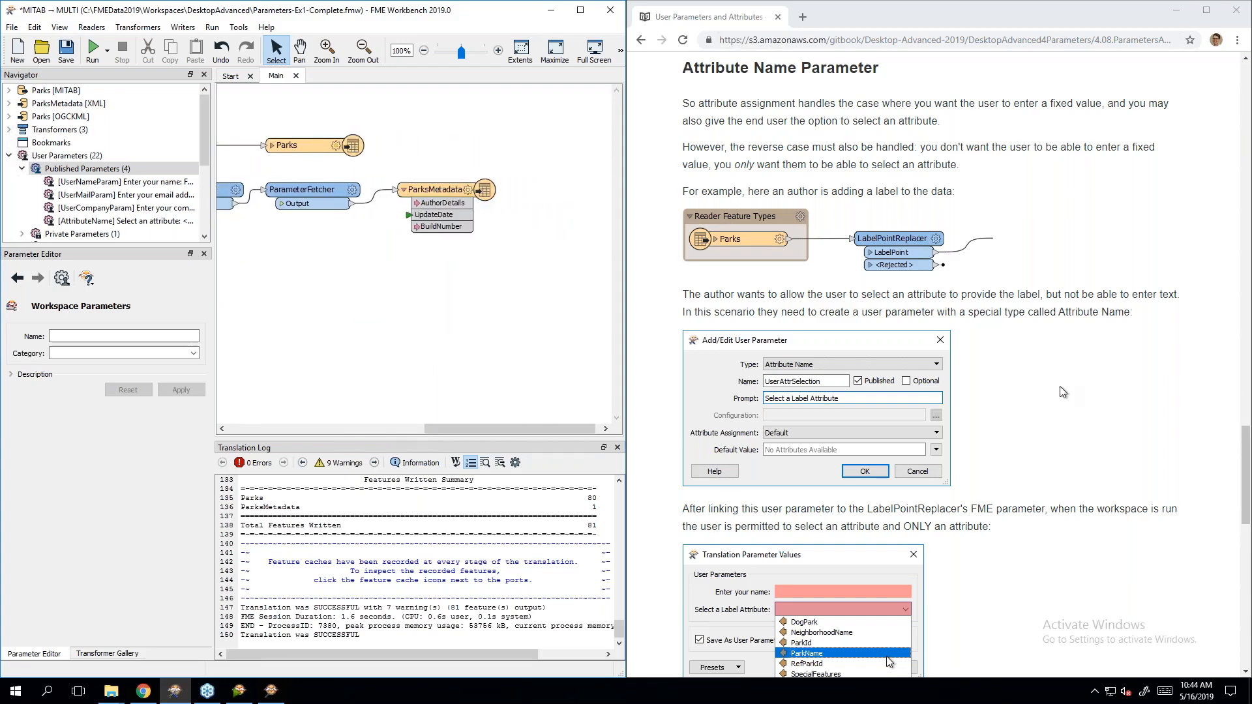
Step: Scroll through the course manual's current section
left_click(1085, 403)
scroll(1101, 415, "down", 3)
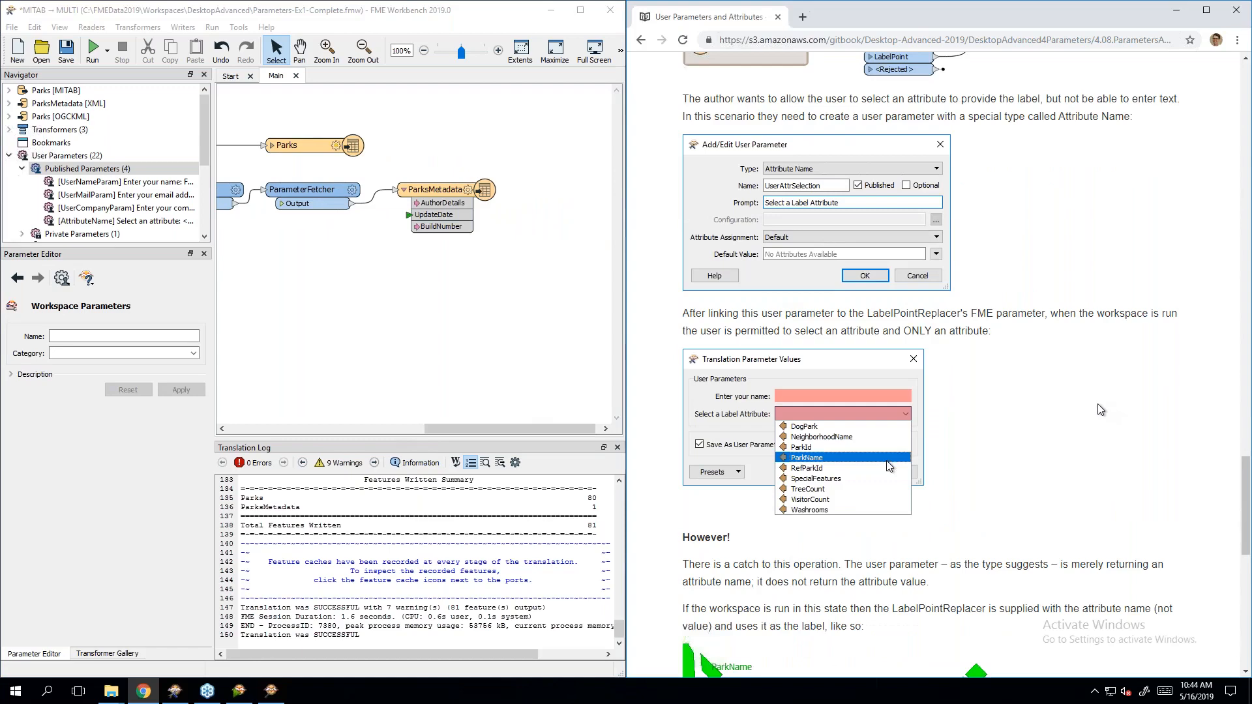
scroll(1058, 385, "down", 4)
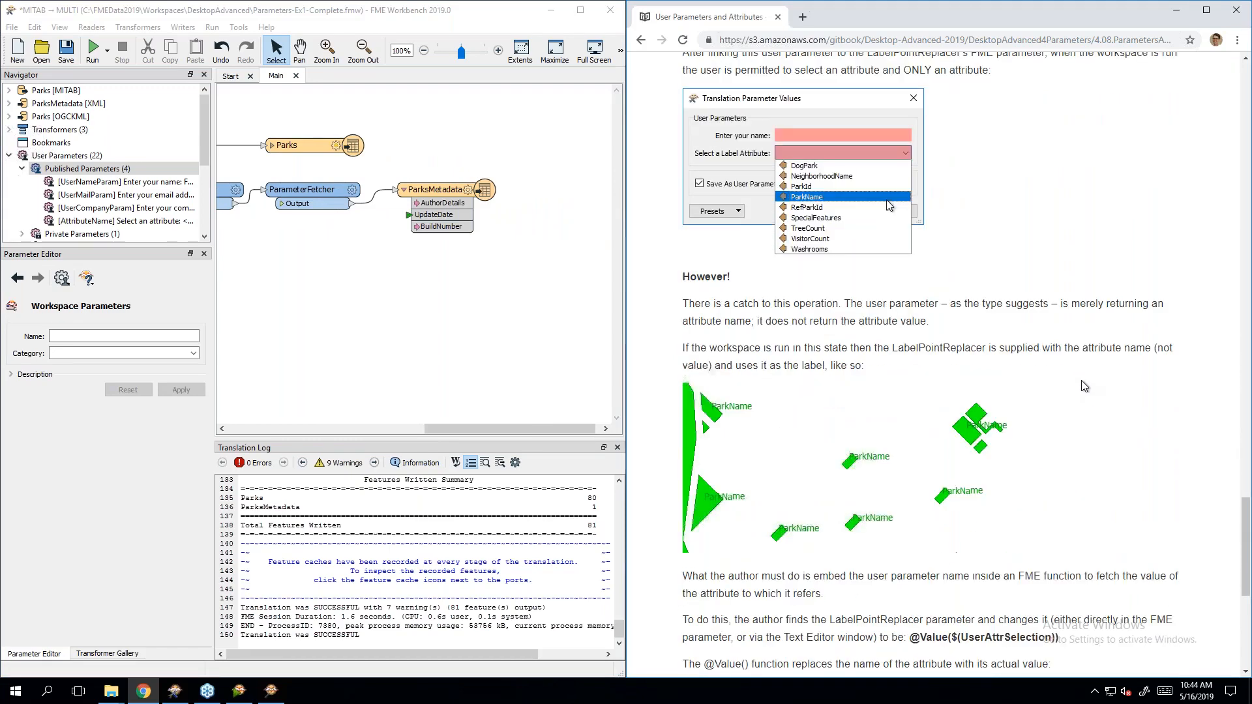
scroll(1079, 391, "up", 2)
scroll(1077, 396, "up", 2)
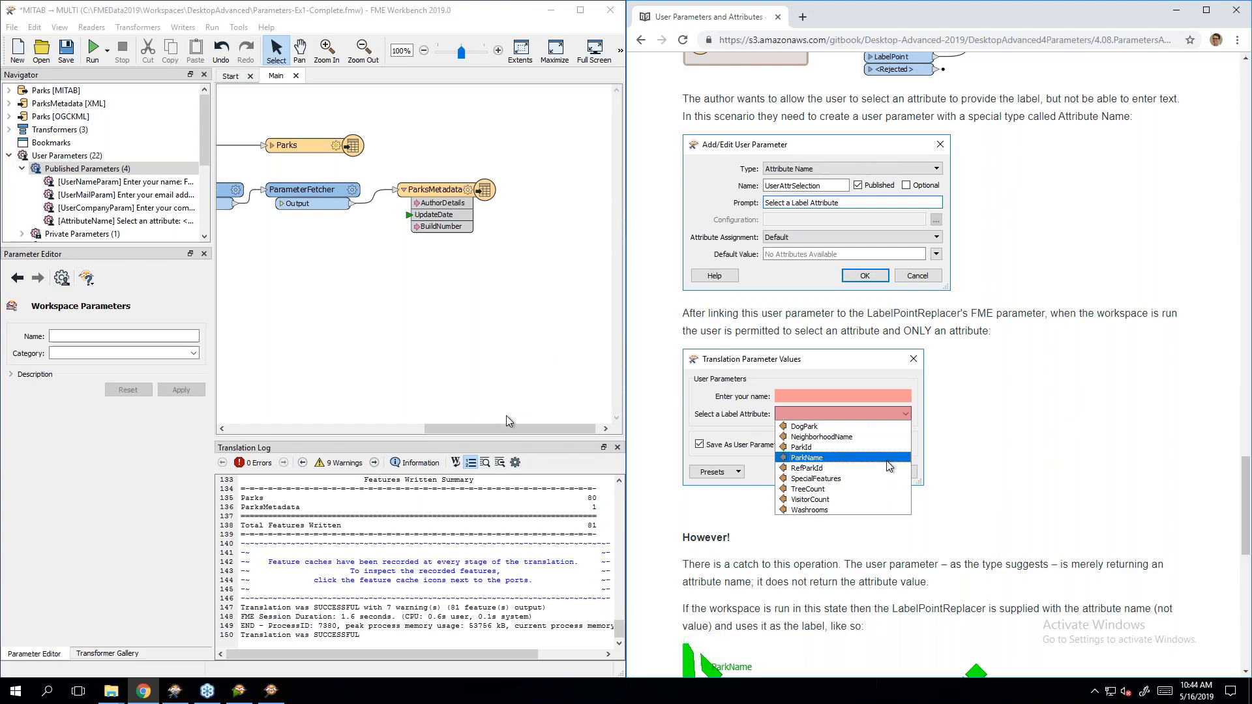
left_click_drag(503, 431, 367, 431)
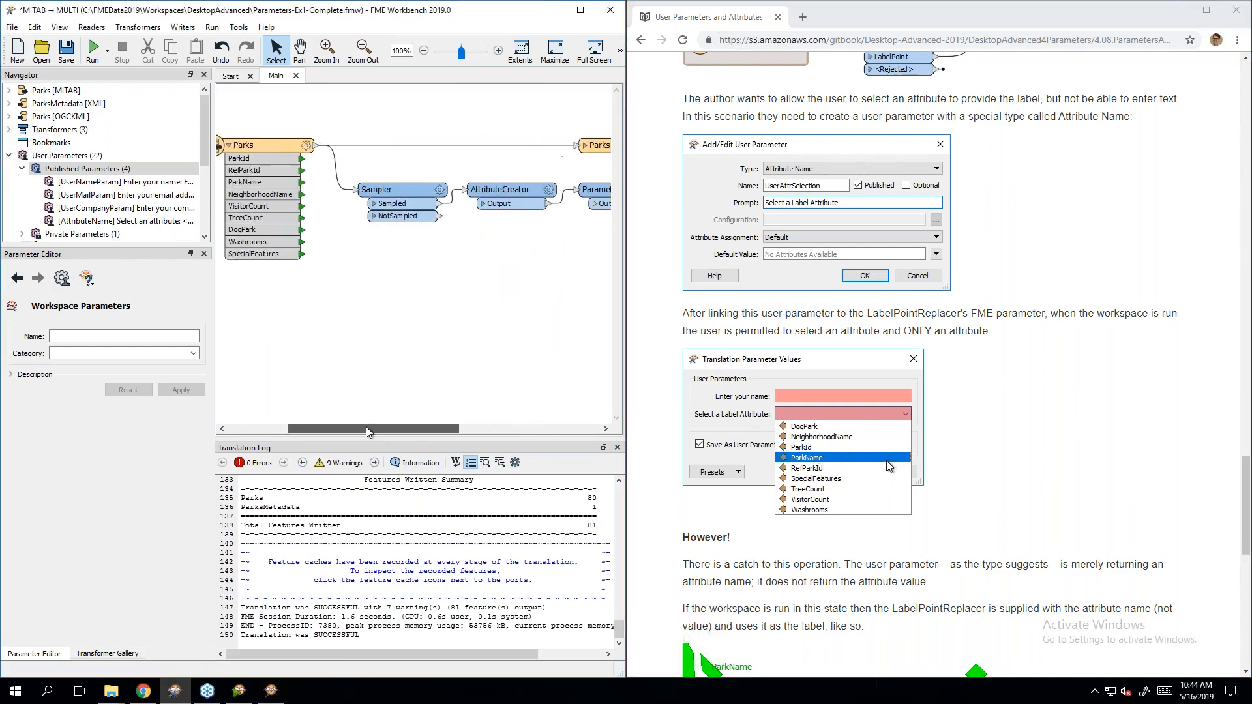
scroll(1115, 453, "down", 3)
scroll(1102, 434, "up", 3)
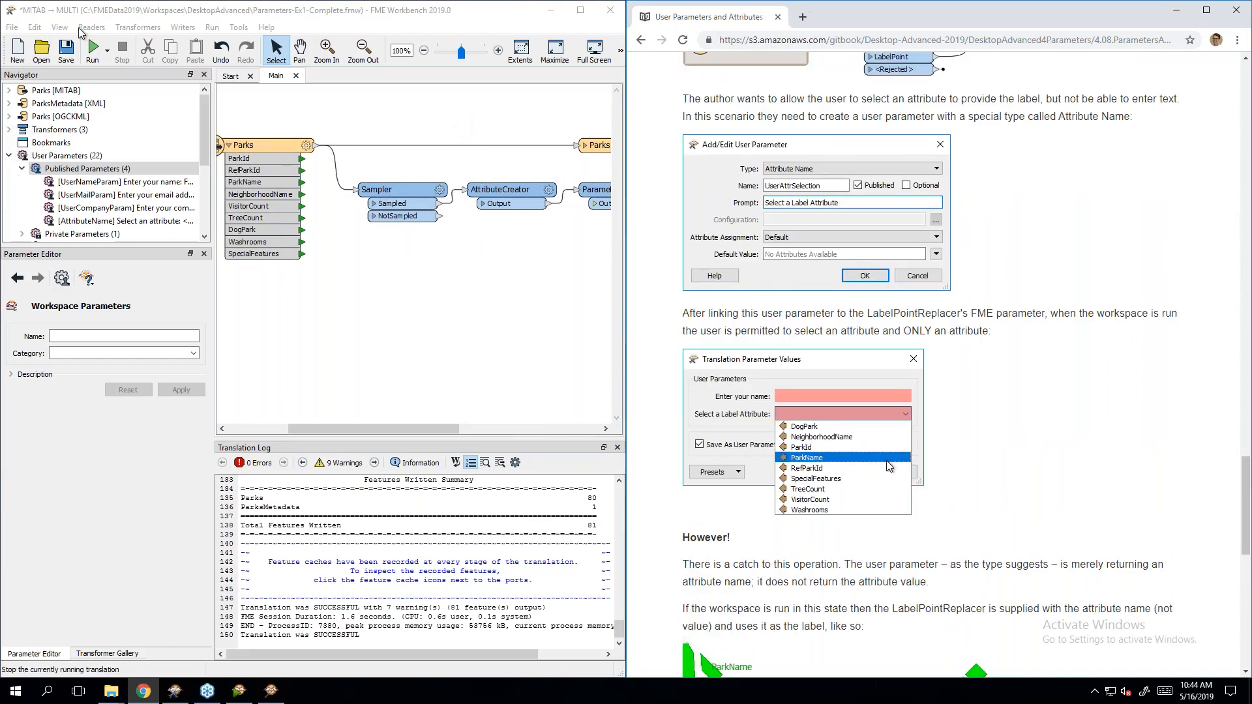
Step: Open InstructorUse\DesktopAdv\4.08.ParametersAndAttributes, declining to save the previous workspace
left_click(31, 59)
key("Escape")
left_click(41, 52)
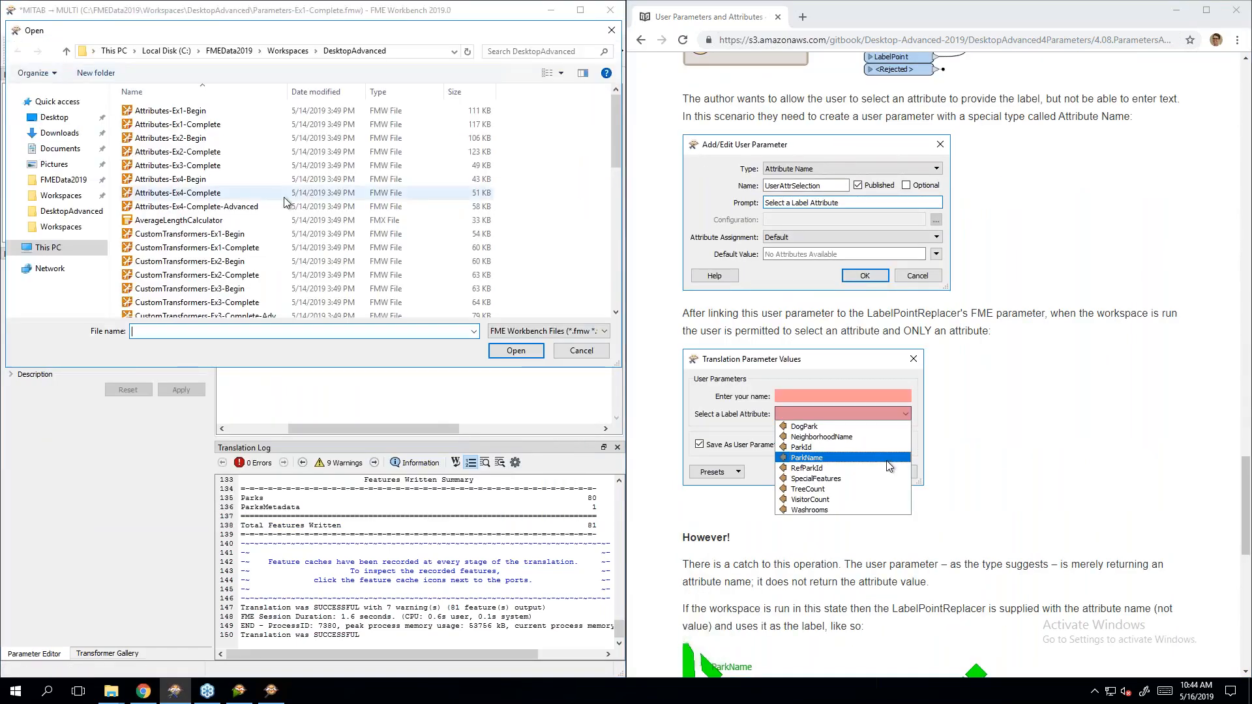
left_click(288, 51)
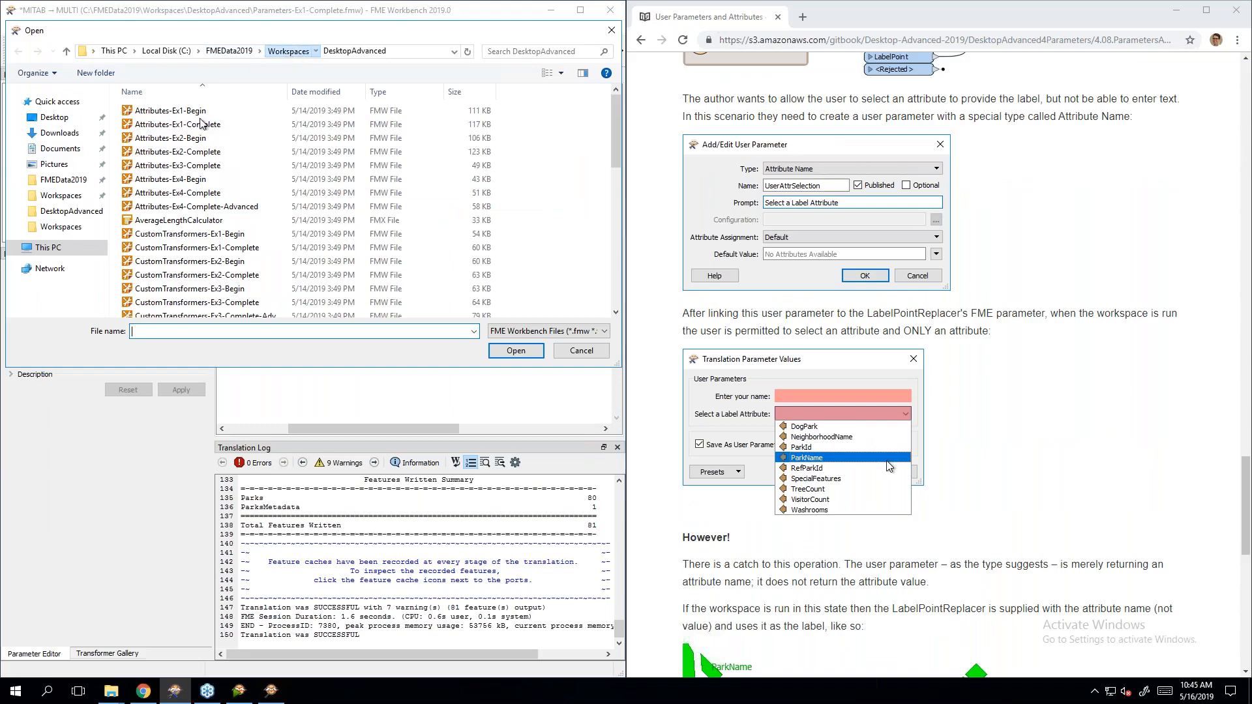
double_click(171, 165)
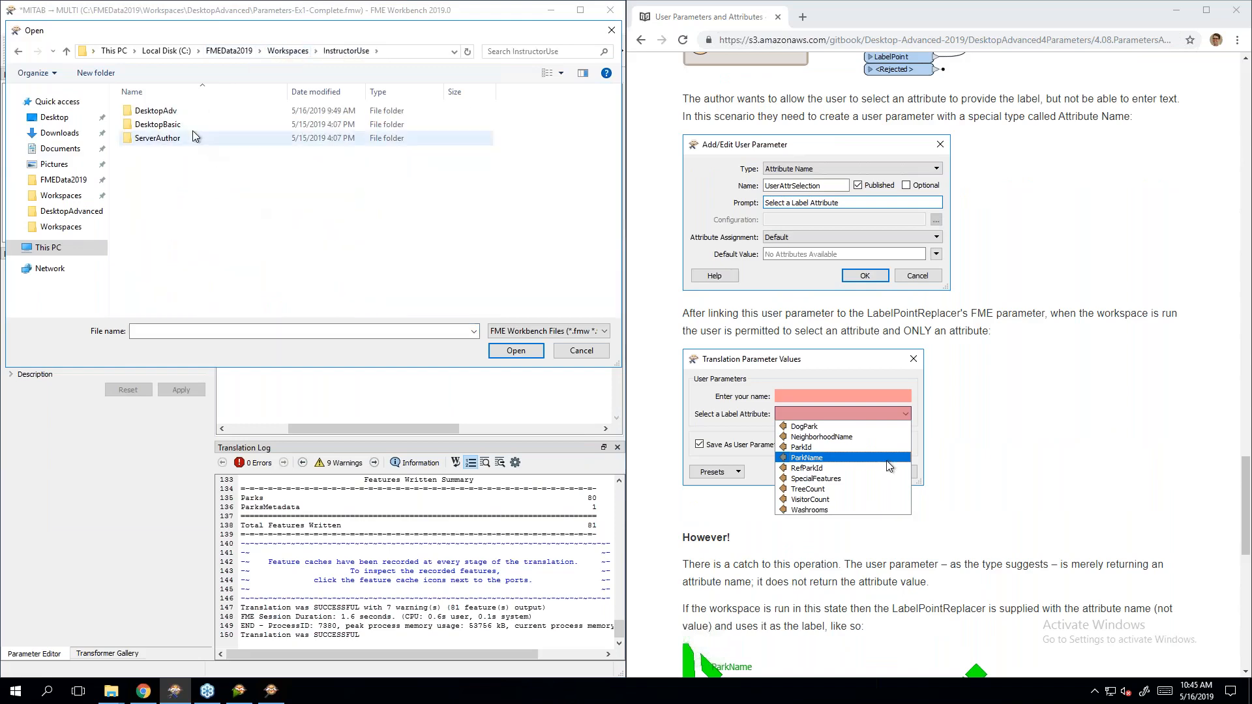
double_click(156, 111)
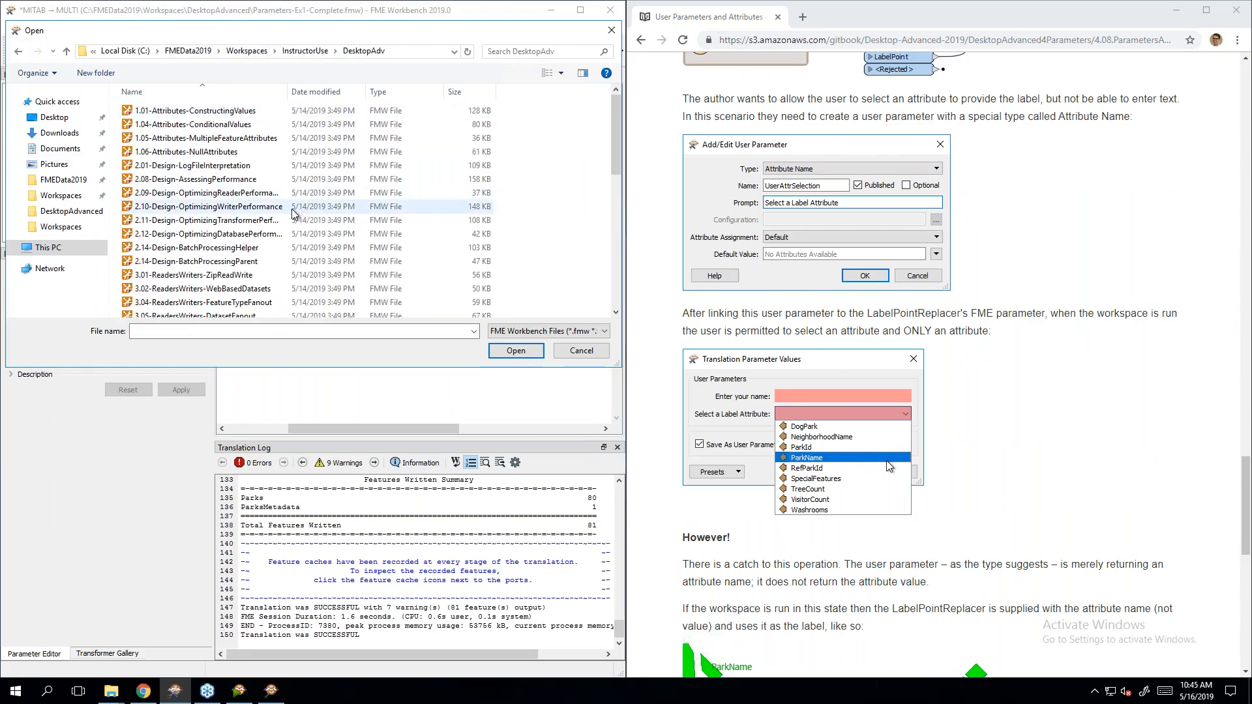
scroll(292, 211, "down", 6)
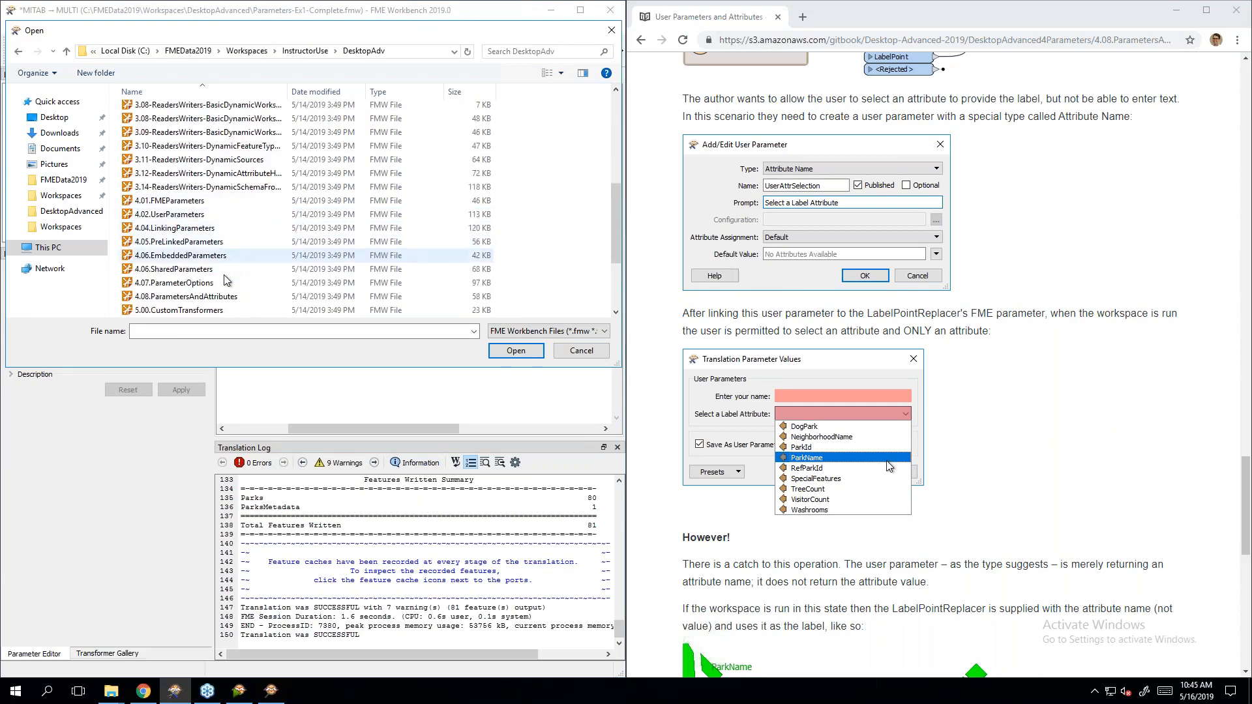
double_click(195, 297)
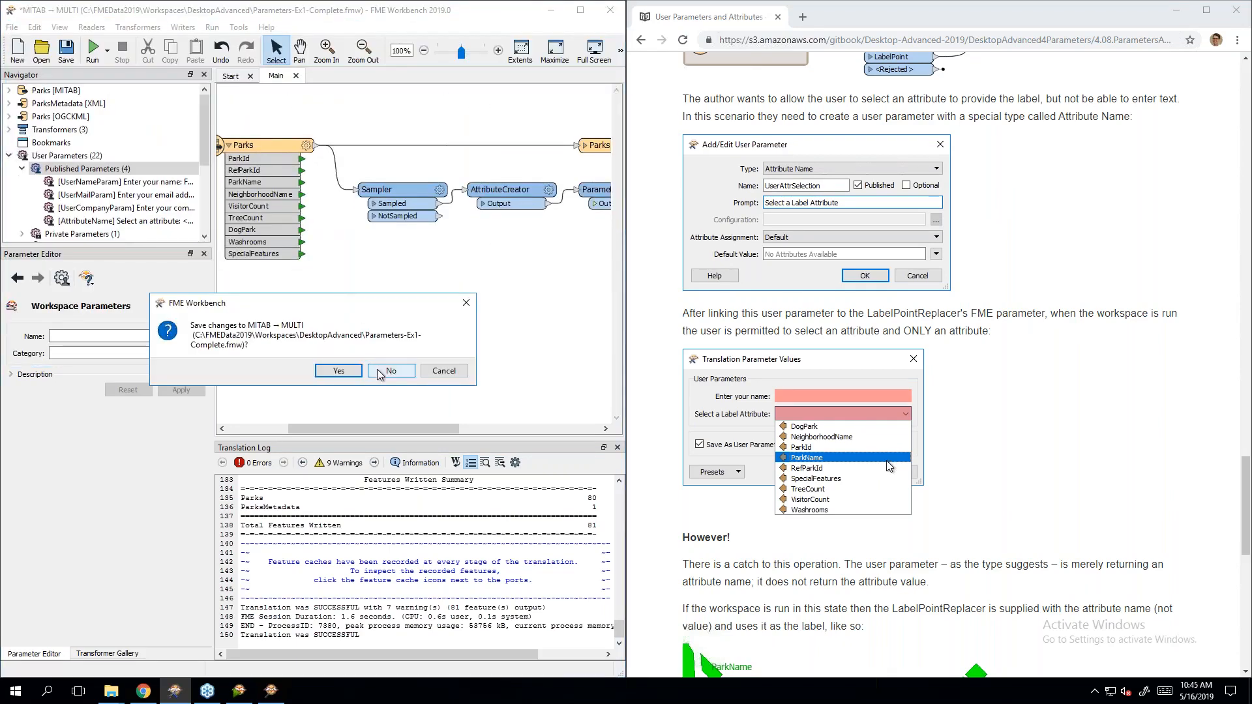
left_click(380, 371)
Step: Delete both Instructor Notes annotations and launch a run to view the prompts
left_click(480, 411)
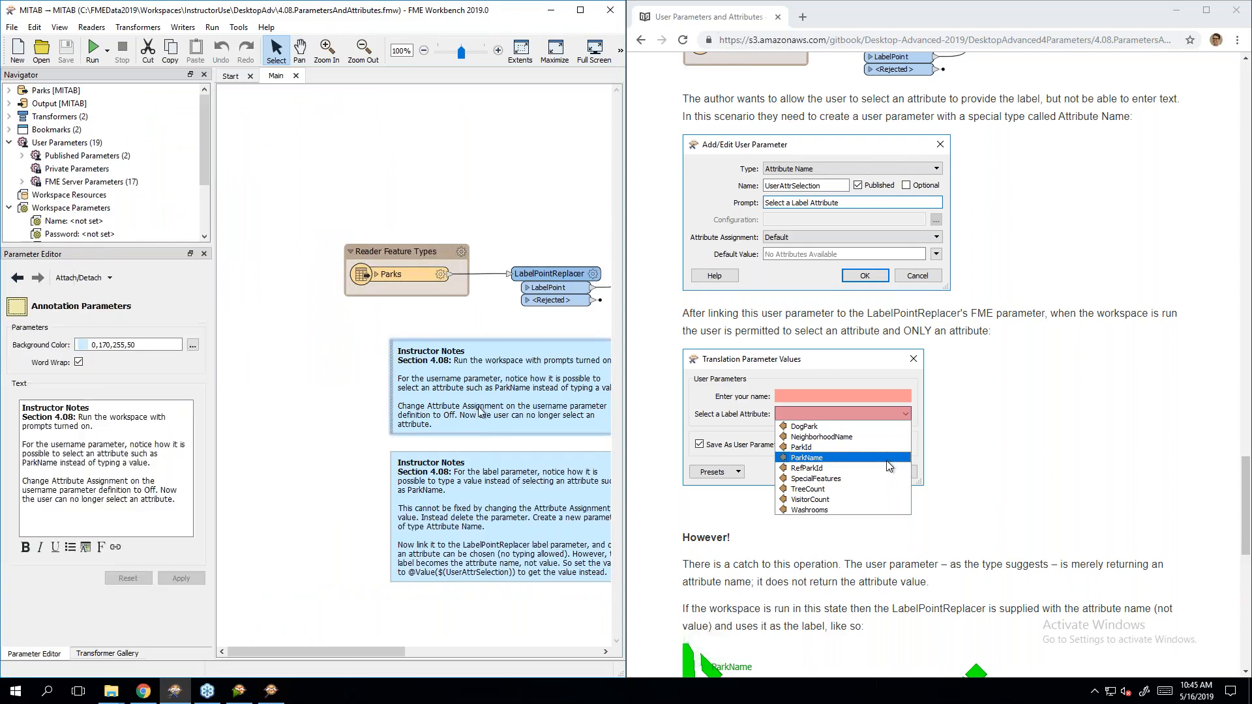
key("Delete")
left_click(479, 495)
key("Delete")
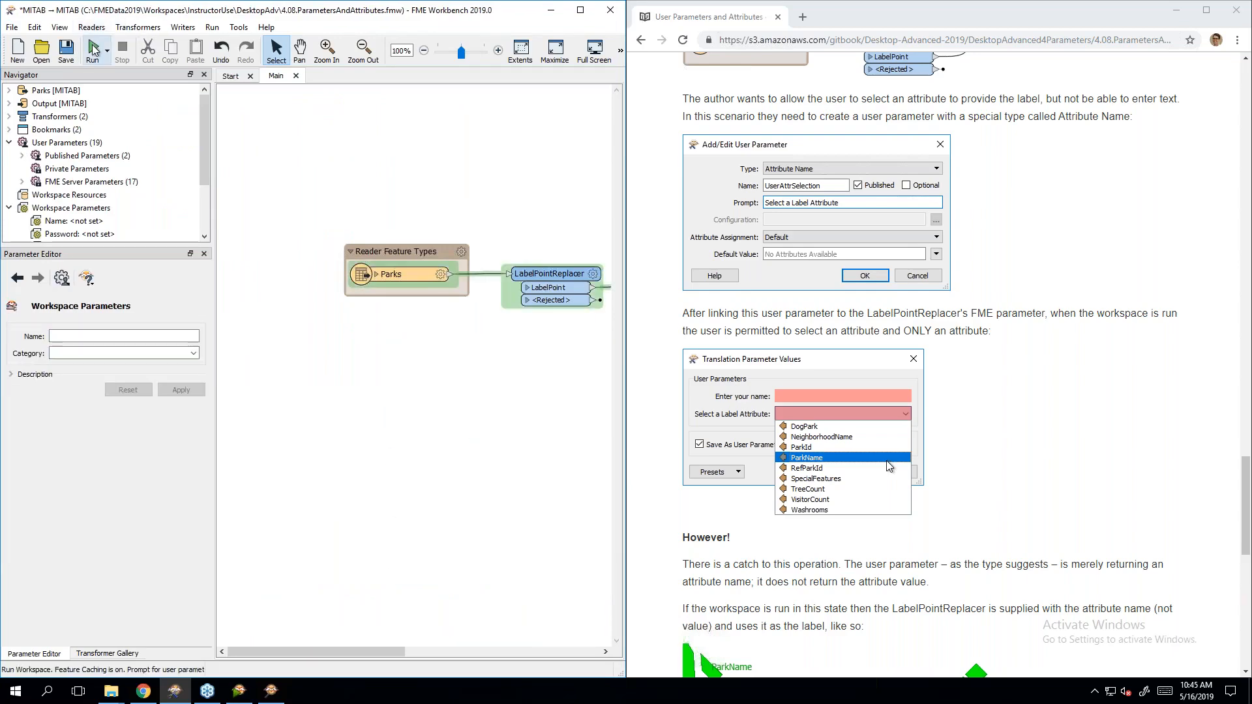
left_click(92, 48)
Step: Inspect LabelPointReplacer's parameters to confirm its Label is $(LABATTR), leaving it unchanged
key("Escape")
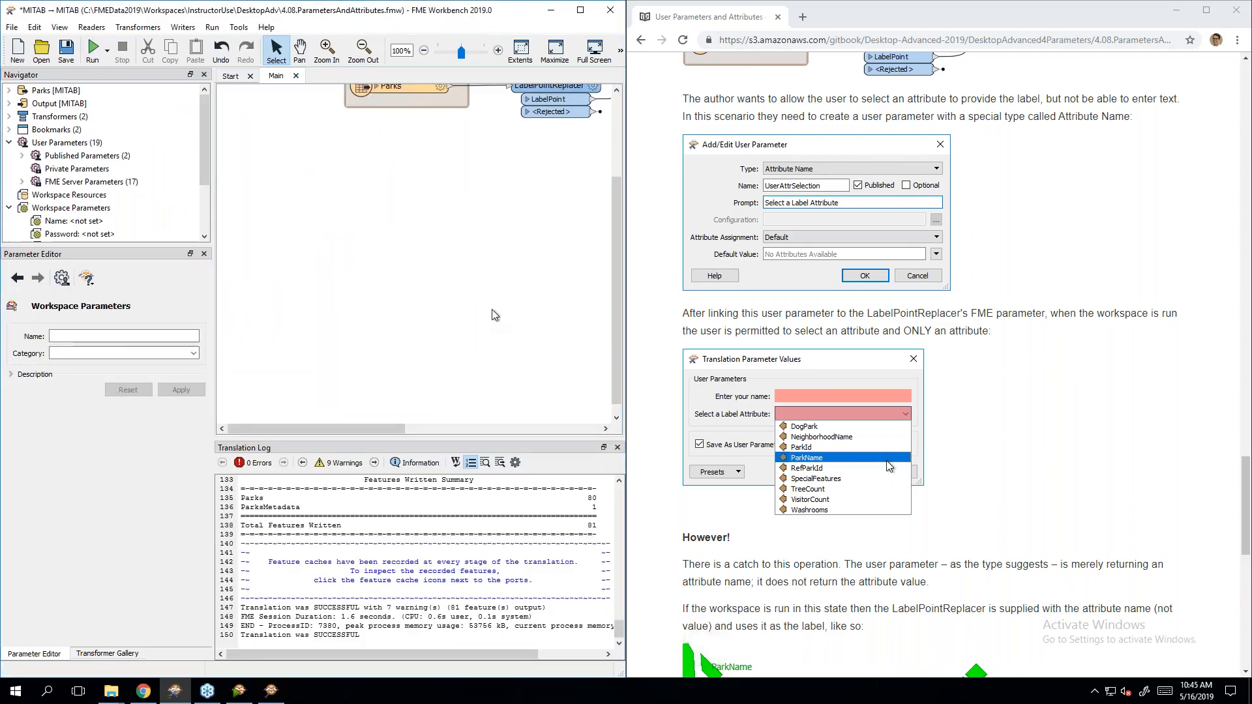
scroll(494, 311, "up", 3)
left_click_drag(370, 430, 429, 429)
double_click(412, 205)
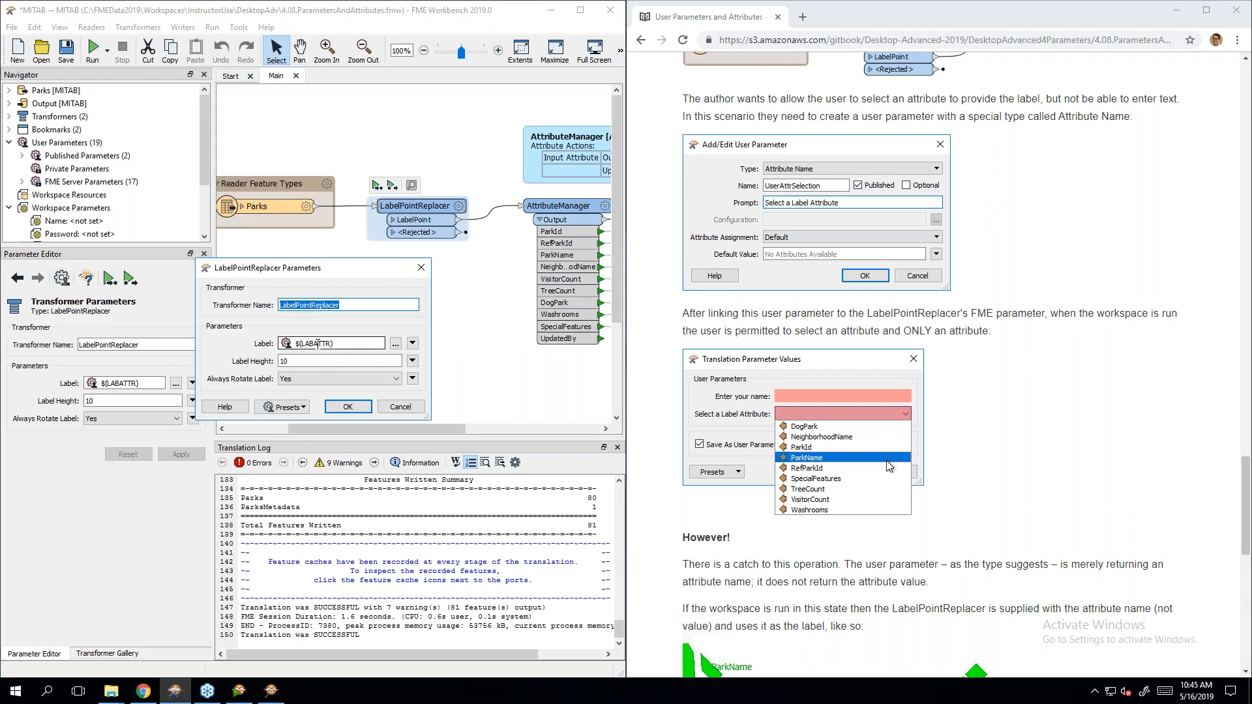
key("Escape")
left_click(323, 312)
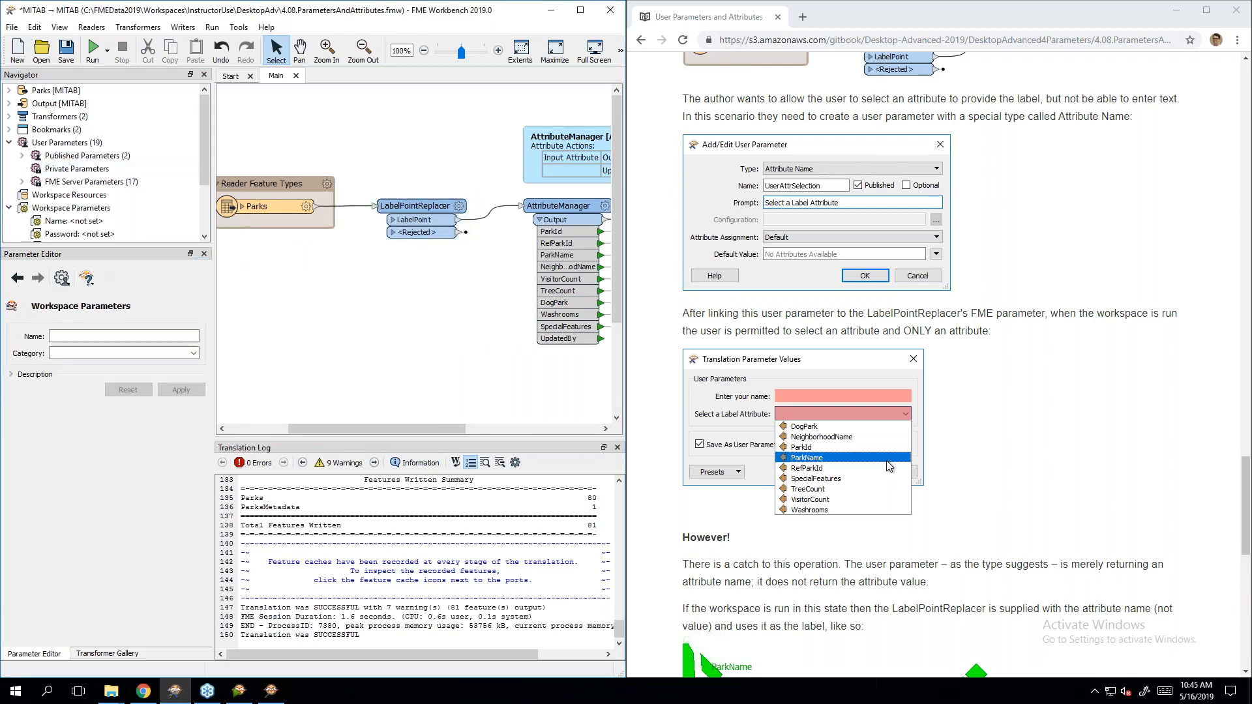
Step: Check that the run prompt's Label offers Attribute Value options, then cancel the run
left_click(93, 56)
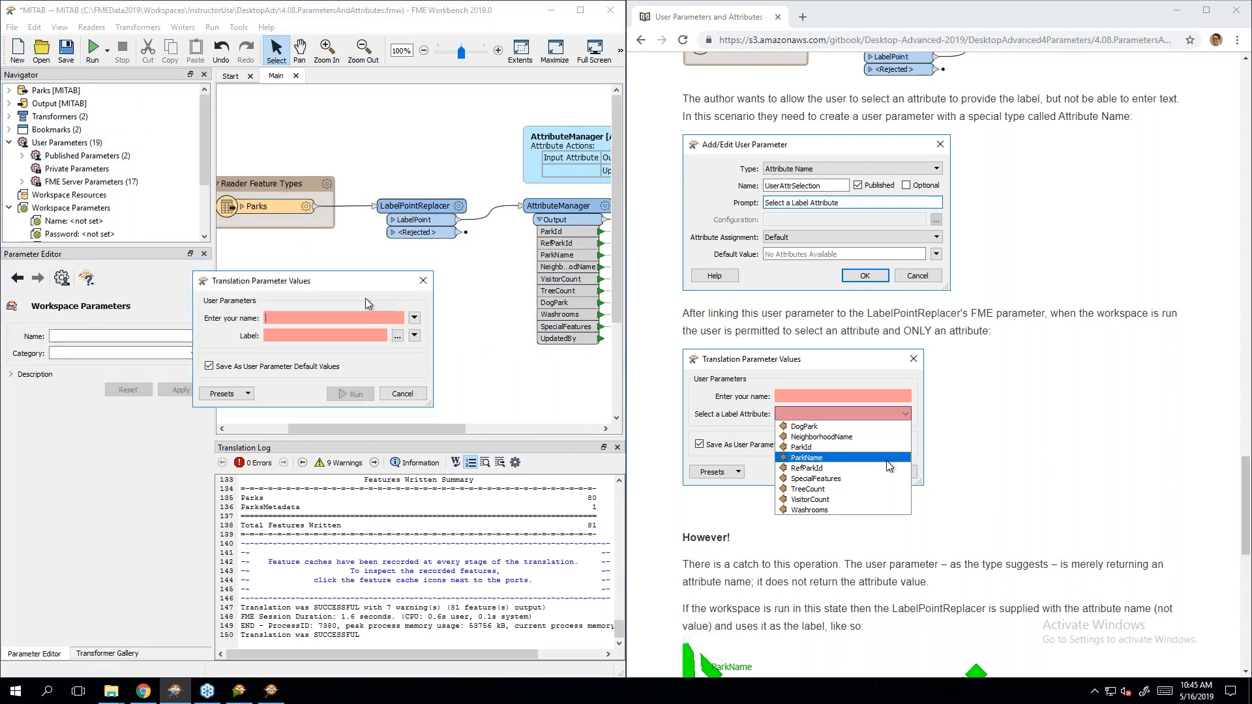
left_click(397, 336)
key("Escape")
left_click(415, 339)
mouse_move(426, 354)
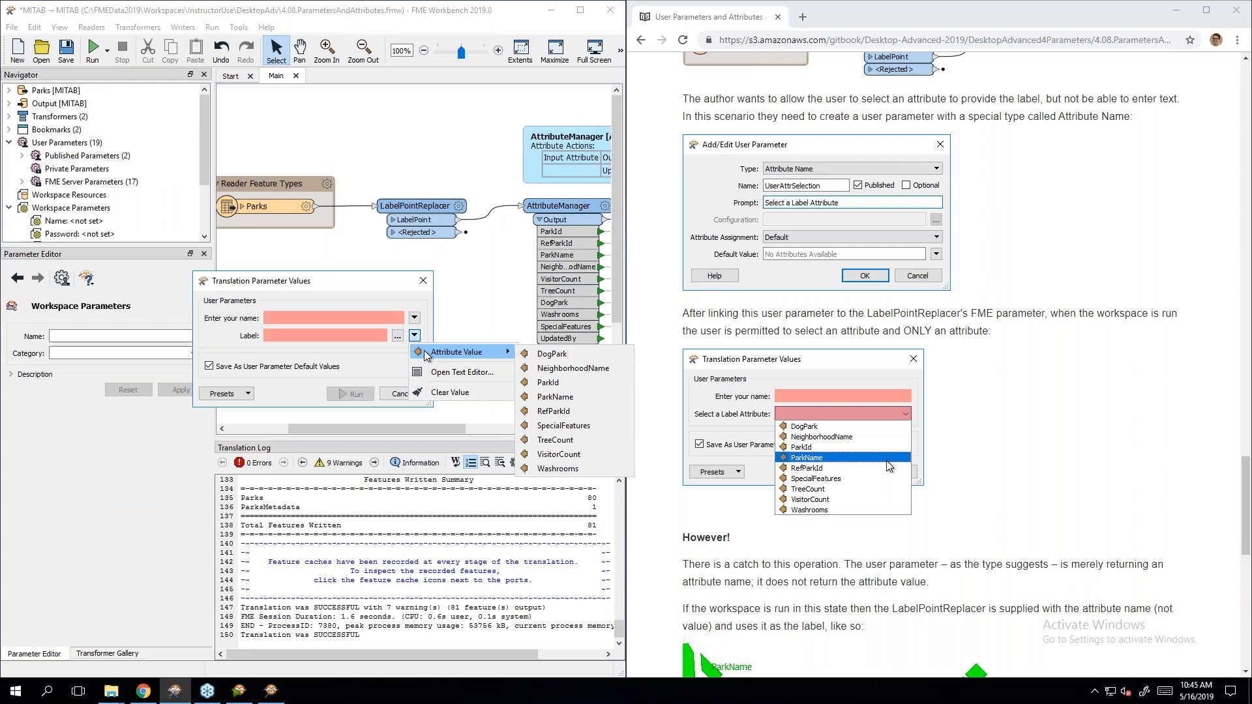
left_click(350, 346)
left_click(399, 394)
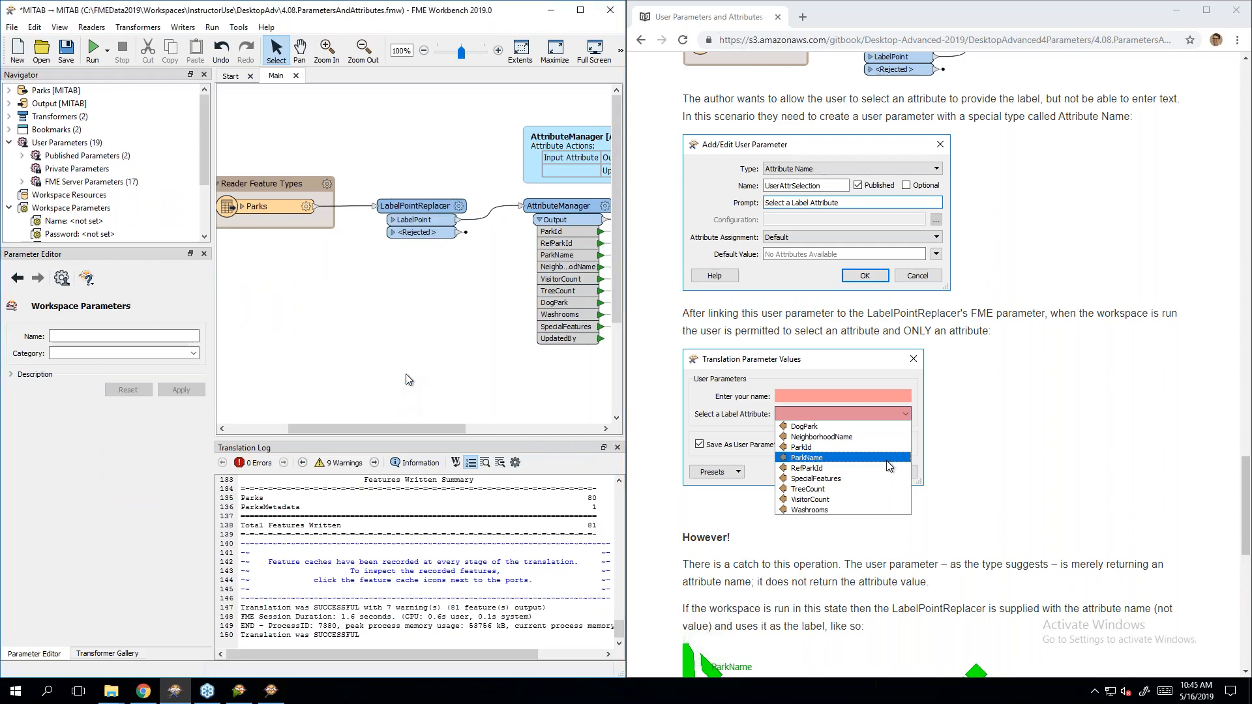
left_click(1025, 421)
scroll(1025, 421, "down", 3)
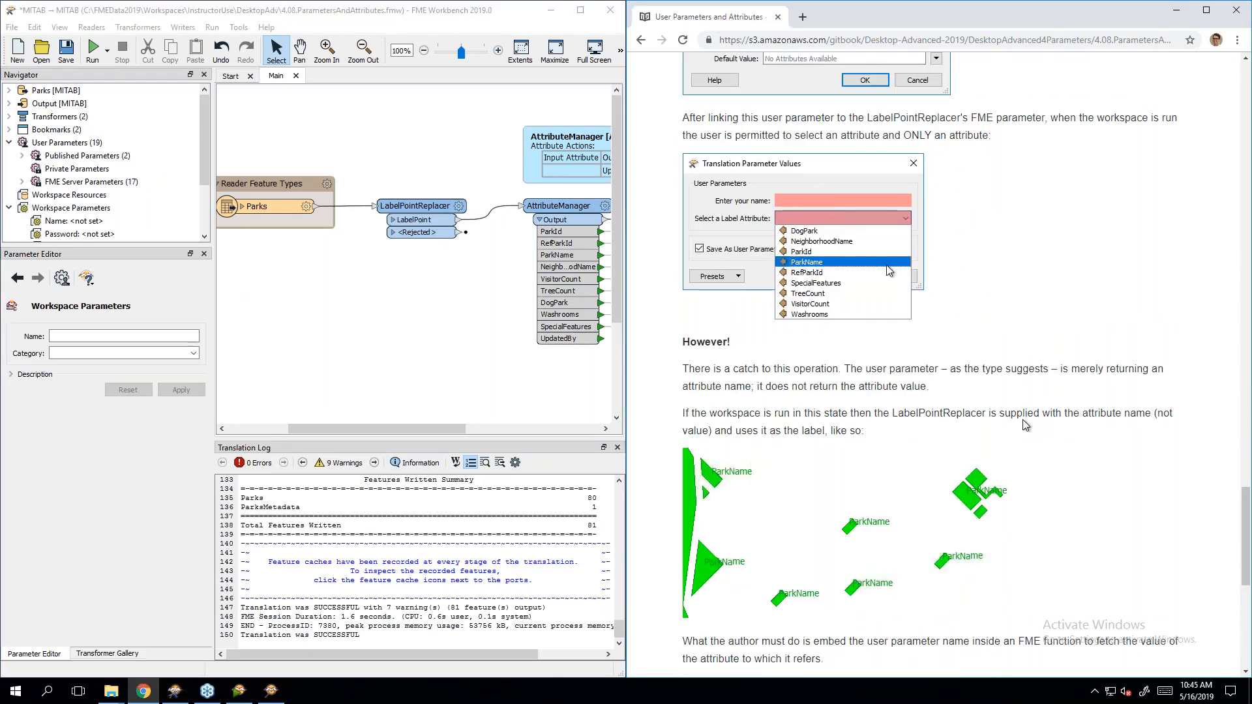
scroll(1027, 425, "down", 1)
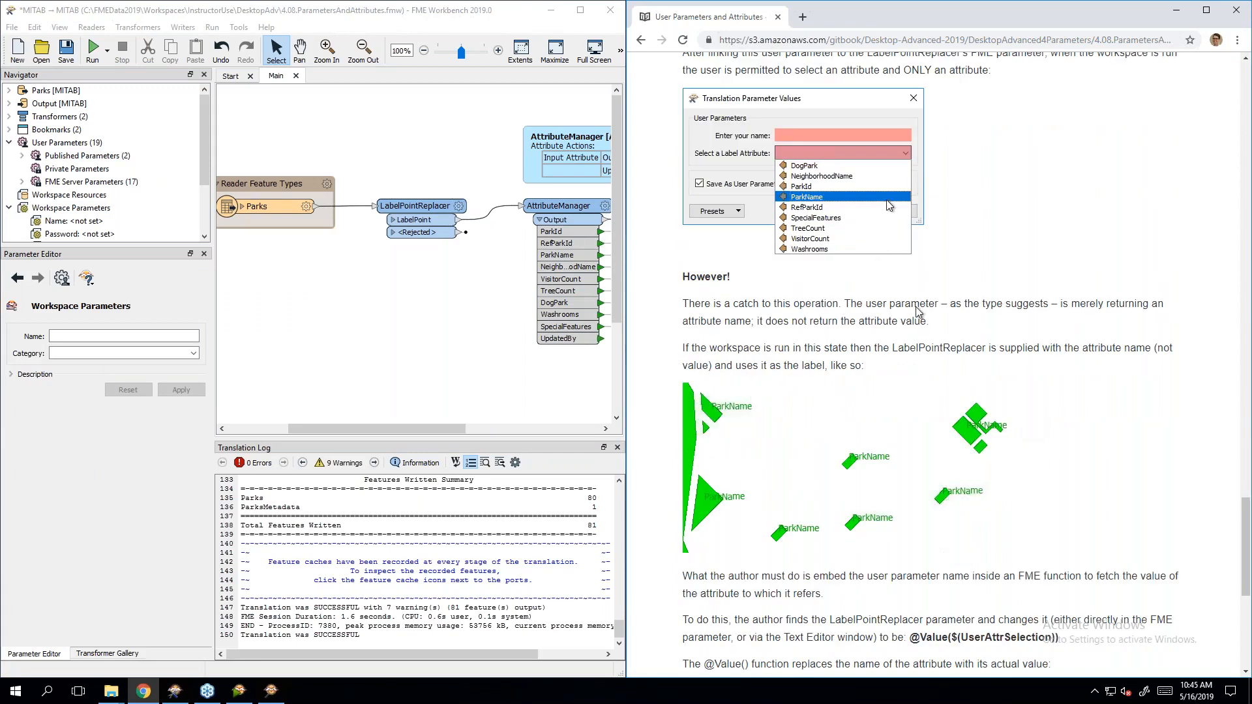
scroll(947, 334, "down", 1)
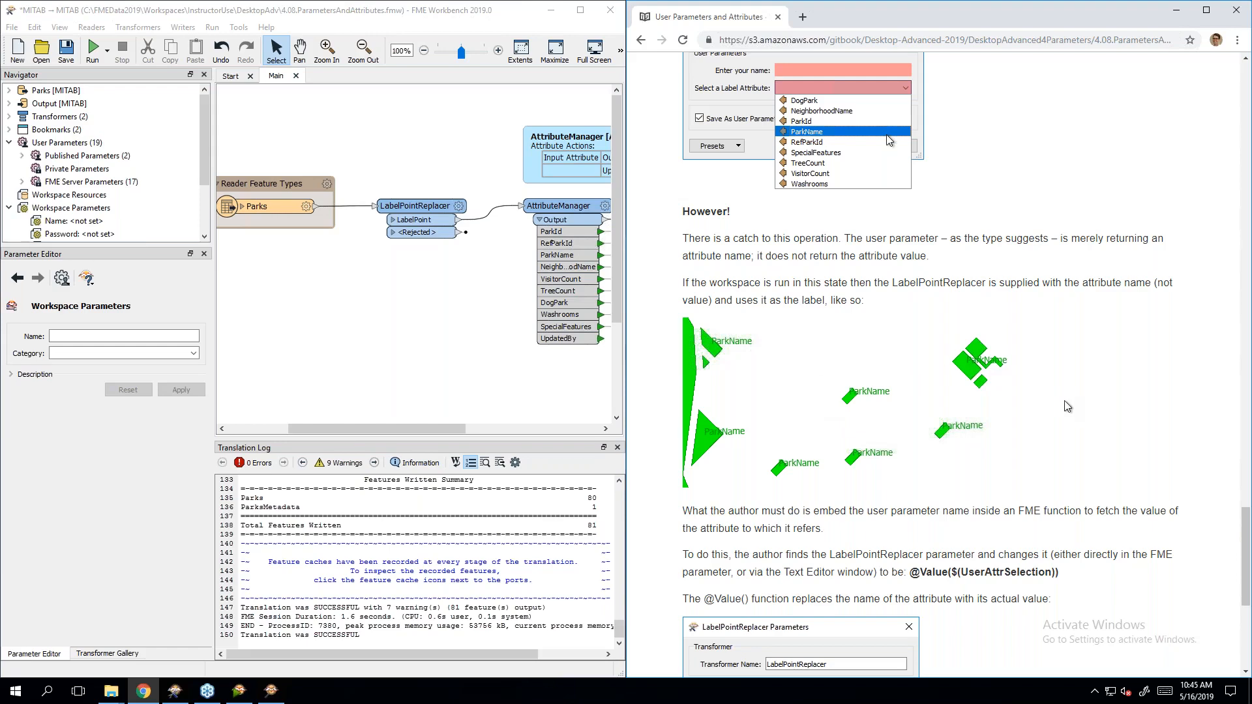
scroll(1064, 406, "down", 4)
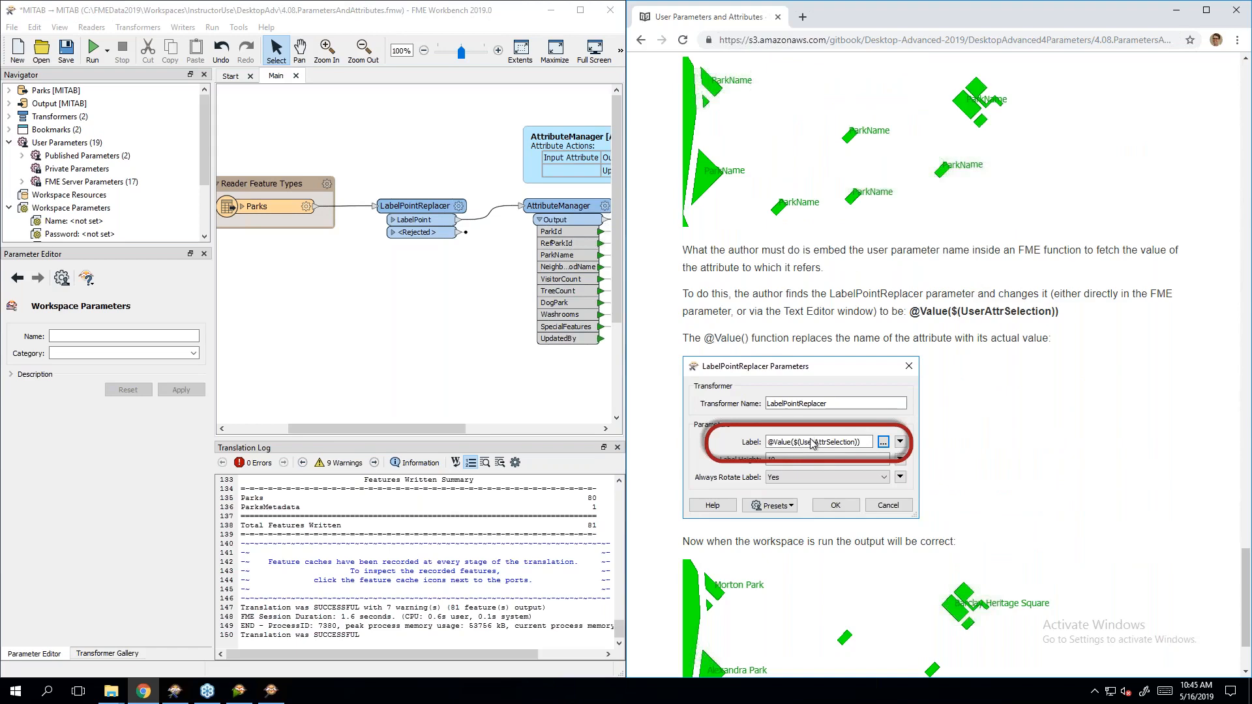
double_click(450, 222)
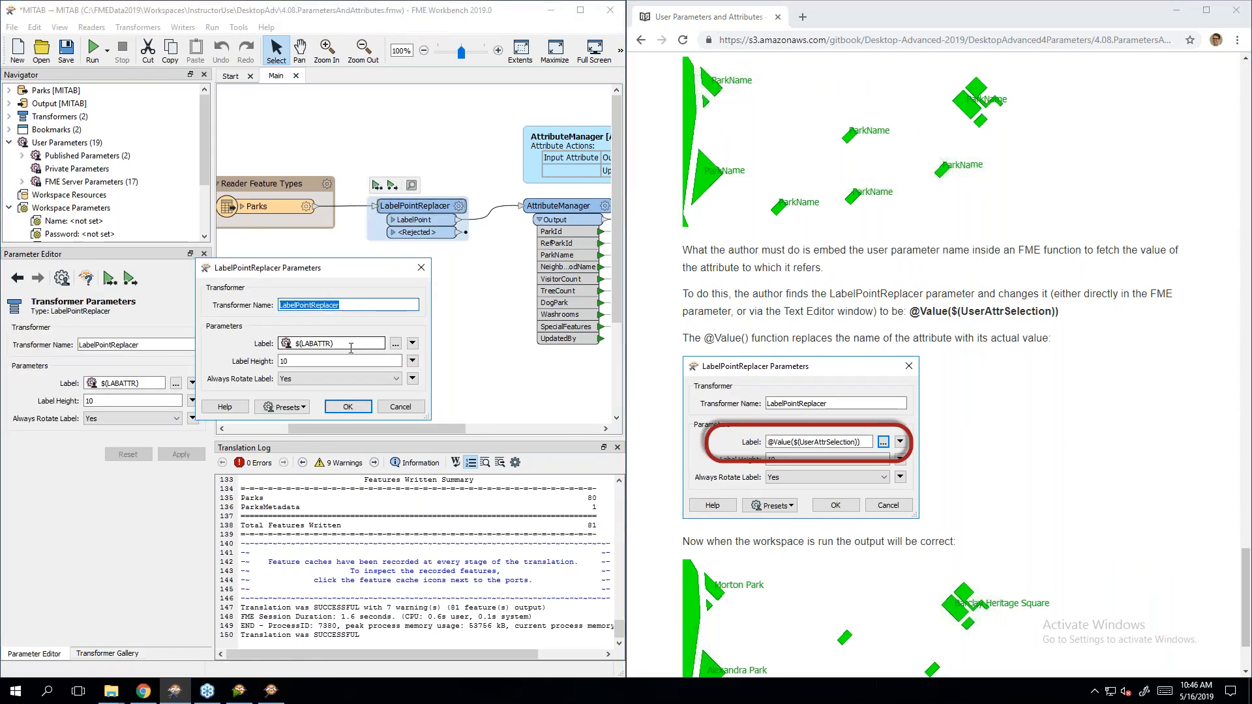
left_click(354, 343)
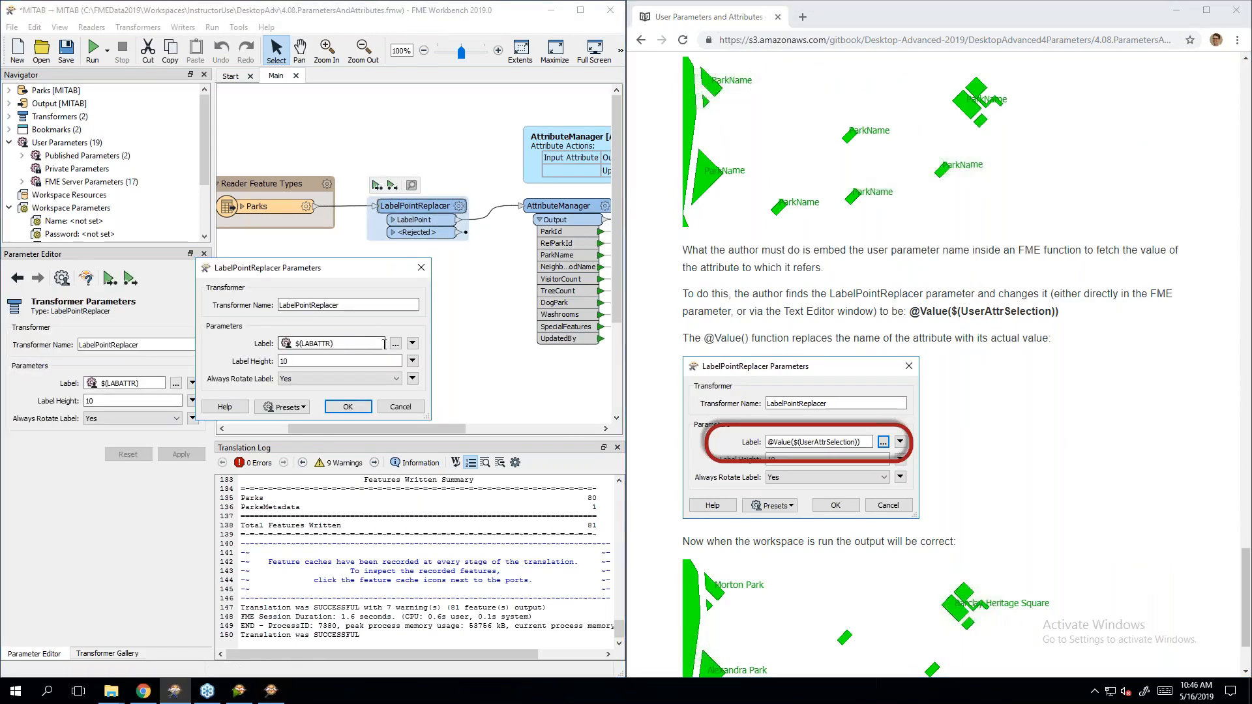
left_click(395, 344)
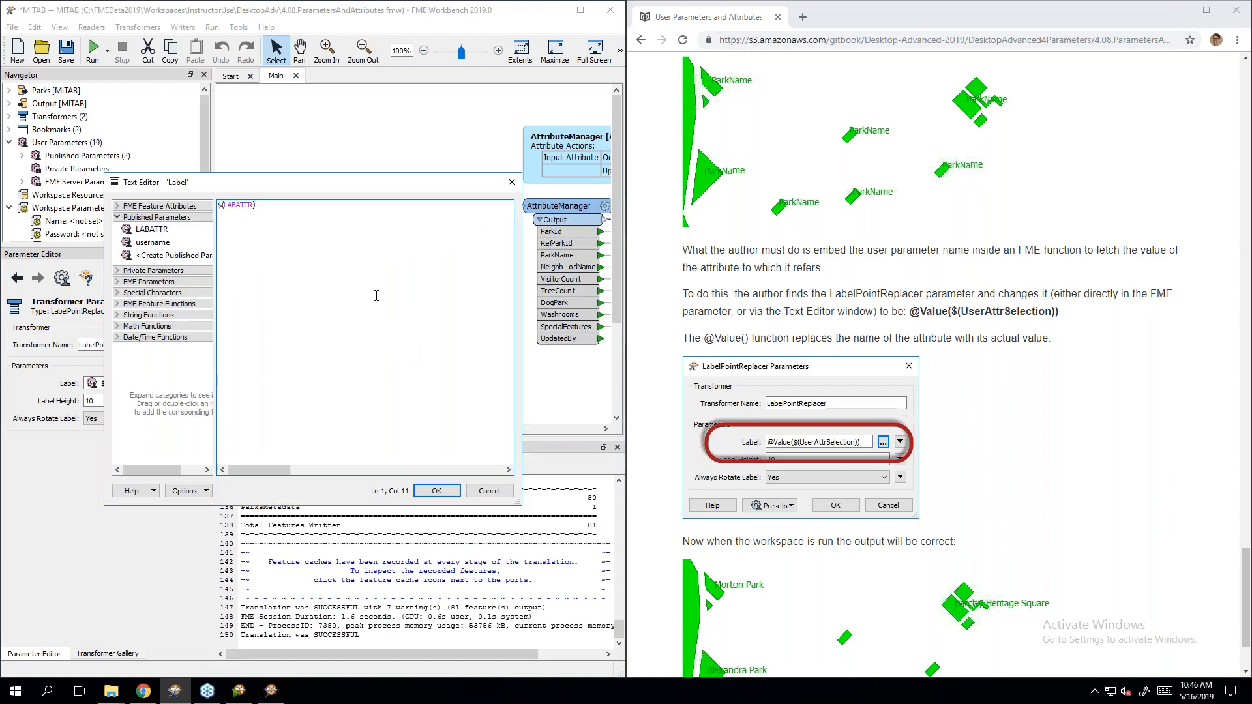
key("Home")
type("@Value(")
key("End")
type(")")
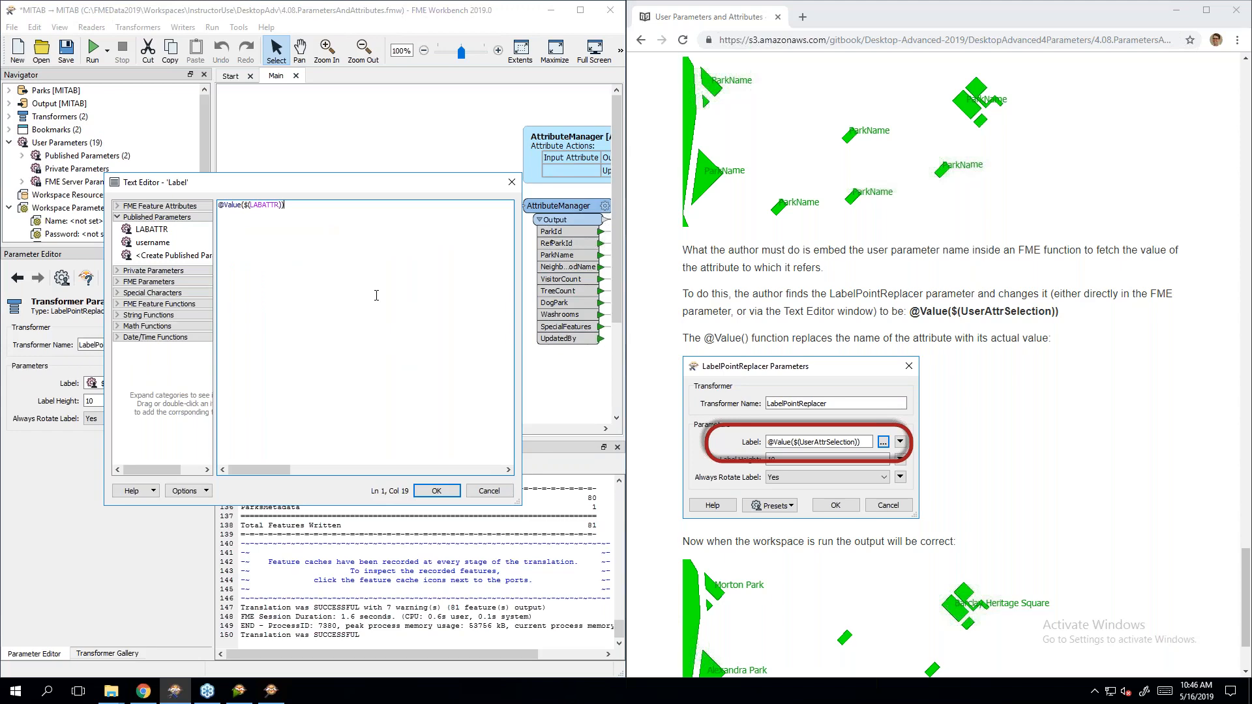
left_click(432, 496)
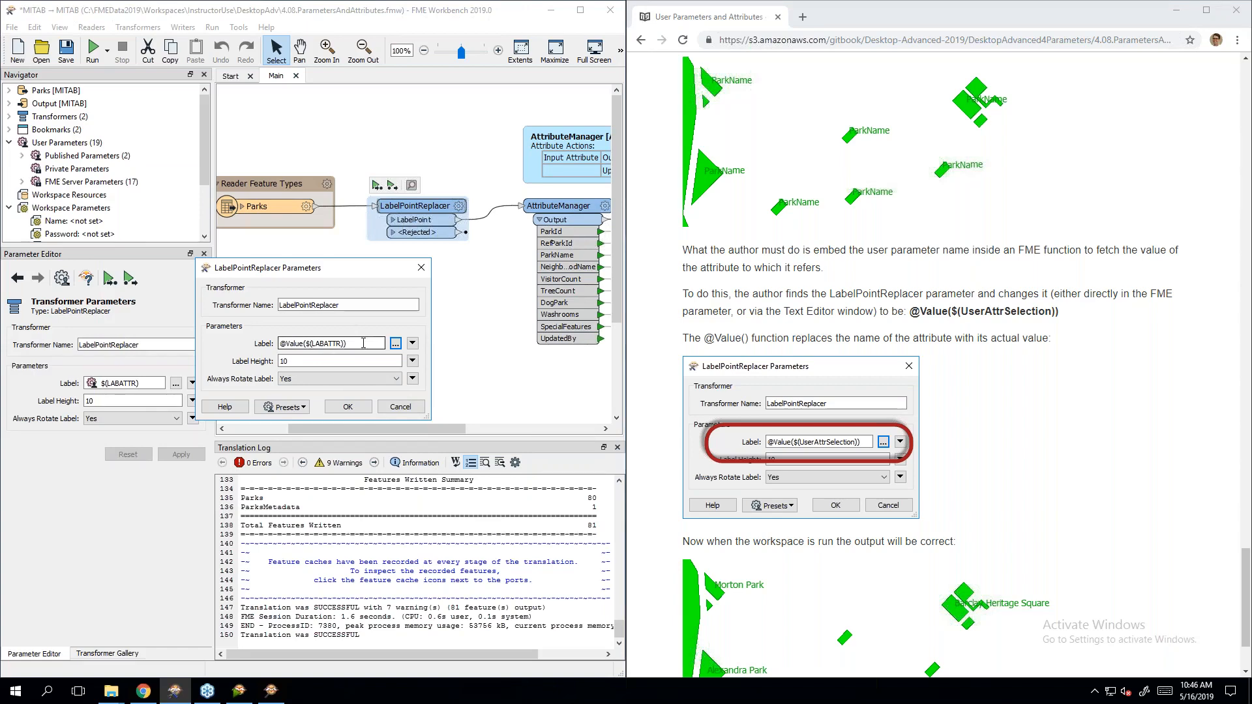
left_click(890, 439)
scroll(890, 439, "down", 2)
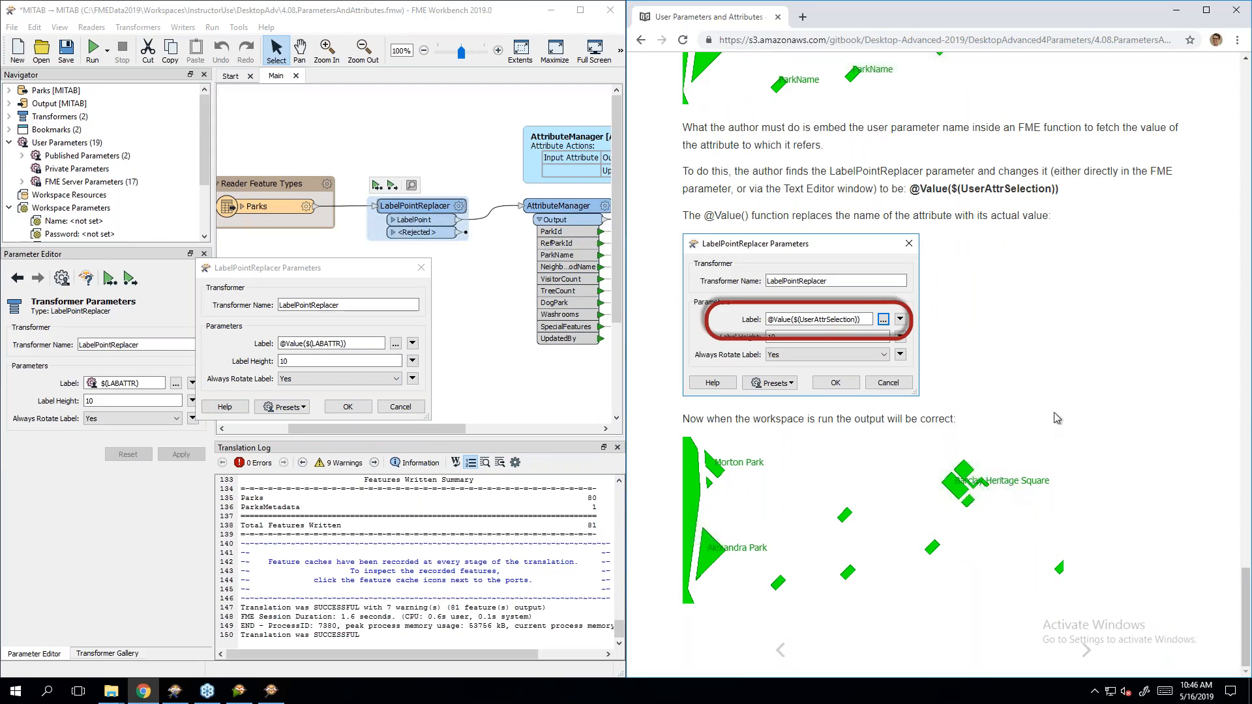
Step: Review the current manual page, then advance to the Exercise 3 Grounds Maintenance Project page
scroll(1054, 432, "up", 10)
scroll(1054, 431, "up", 8)
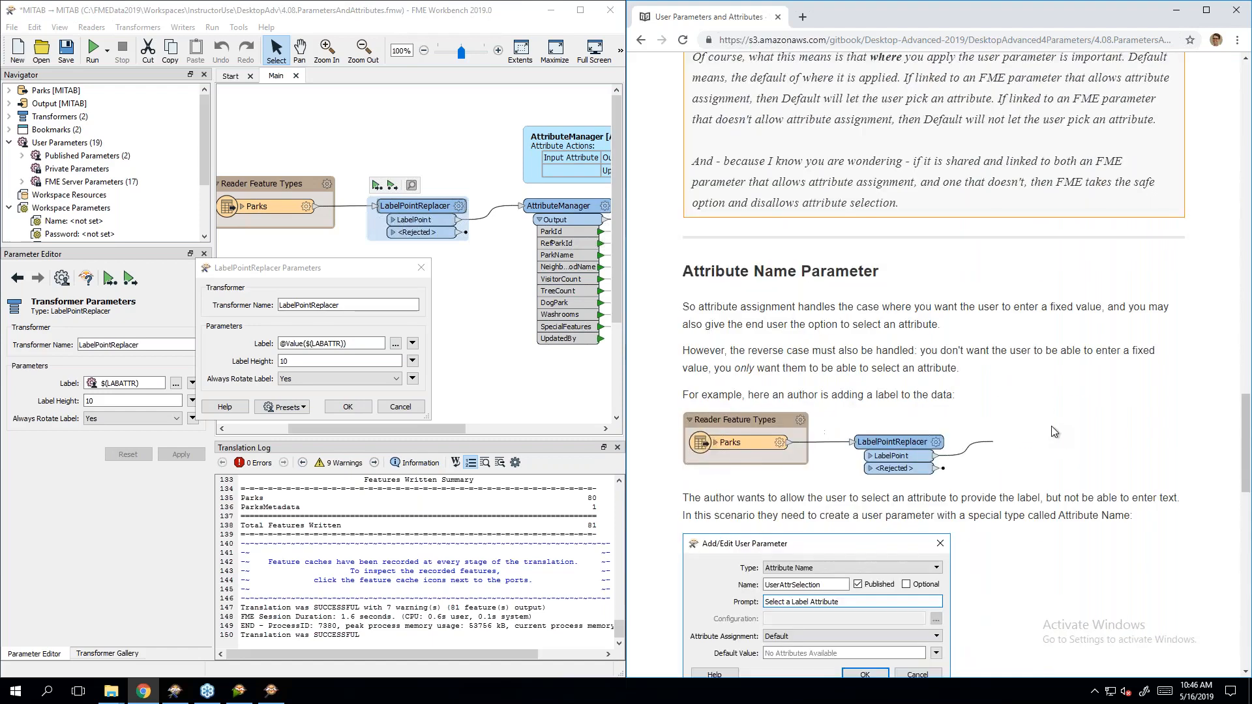
scroll(866, 349, "down", 3)
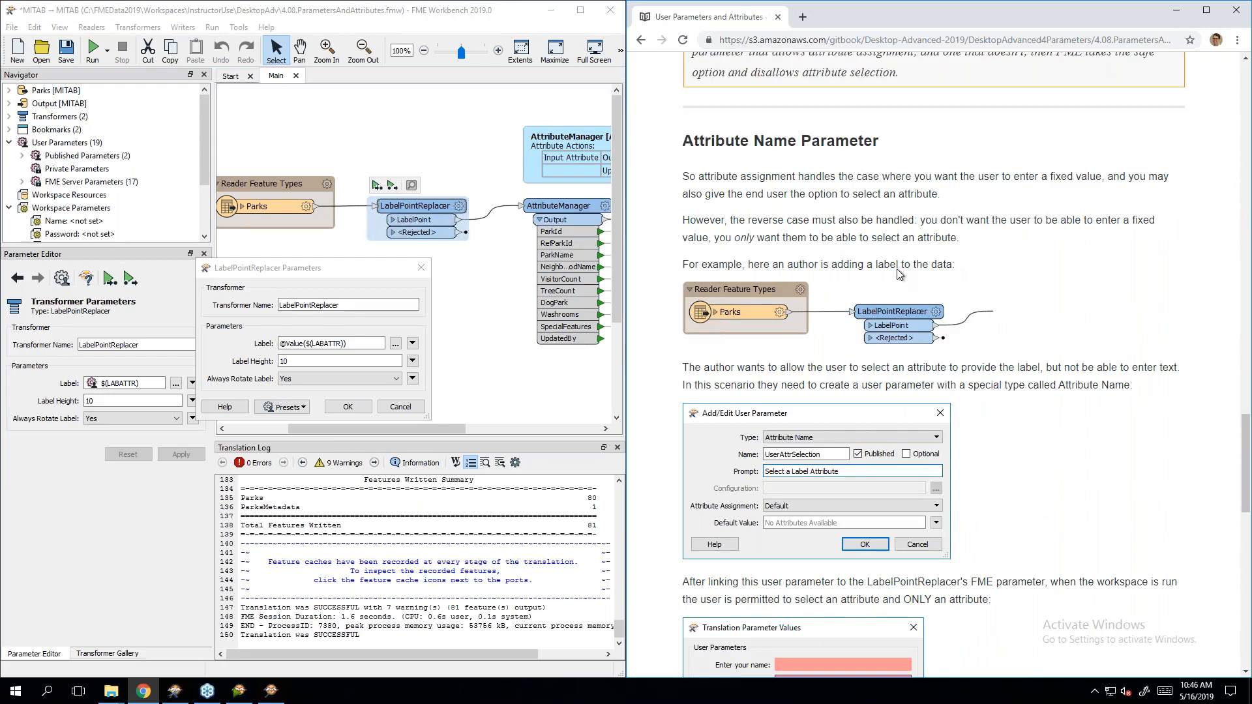
scroll(1022, 311, "down", 4)
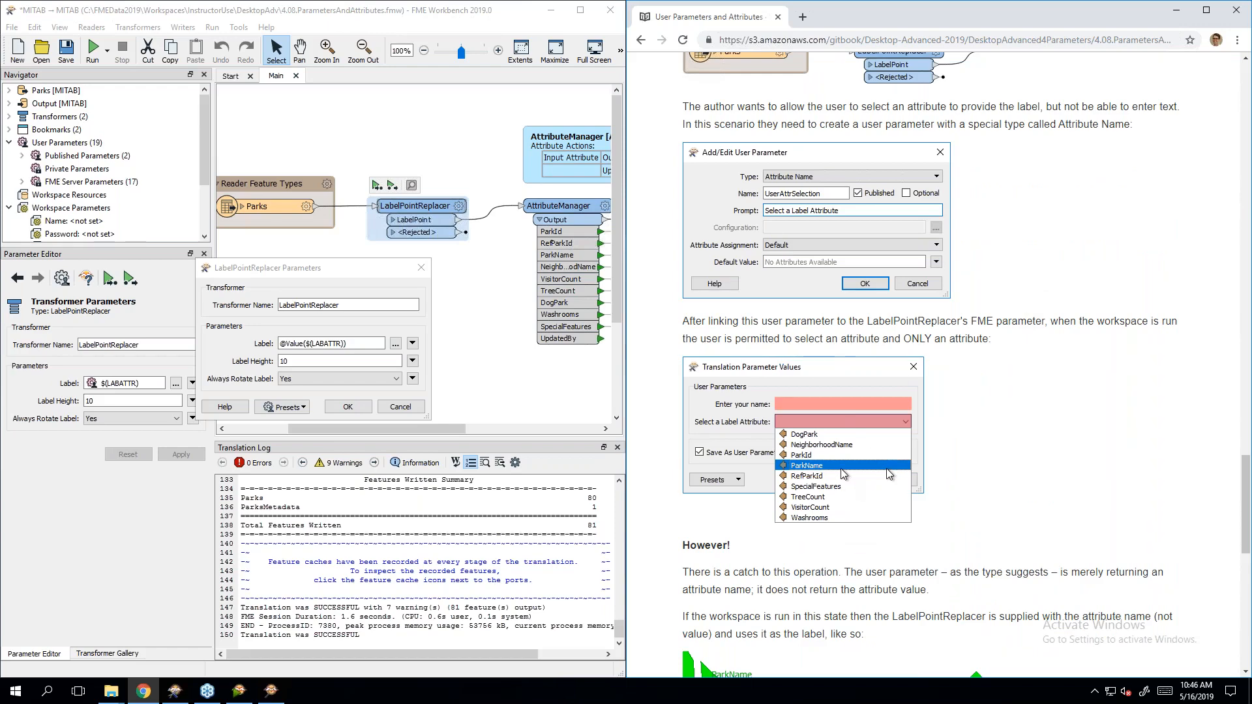
scroll(968, 459, "down", 10)
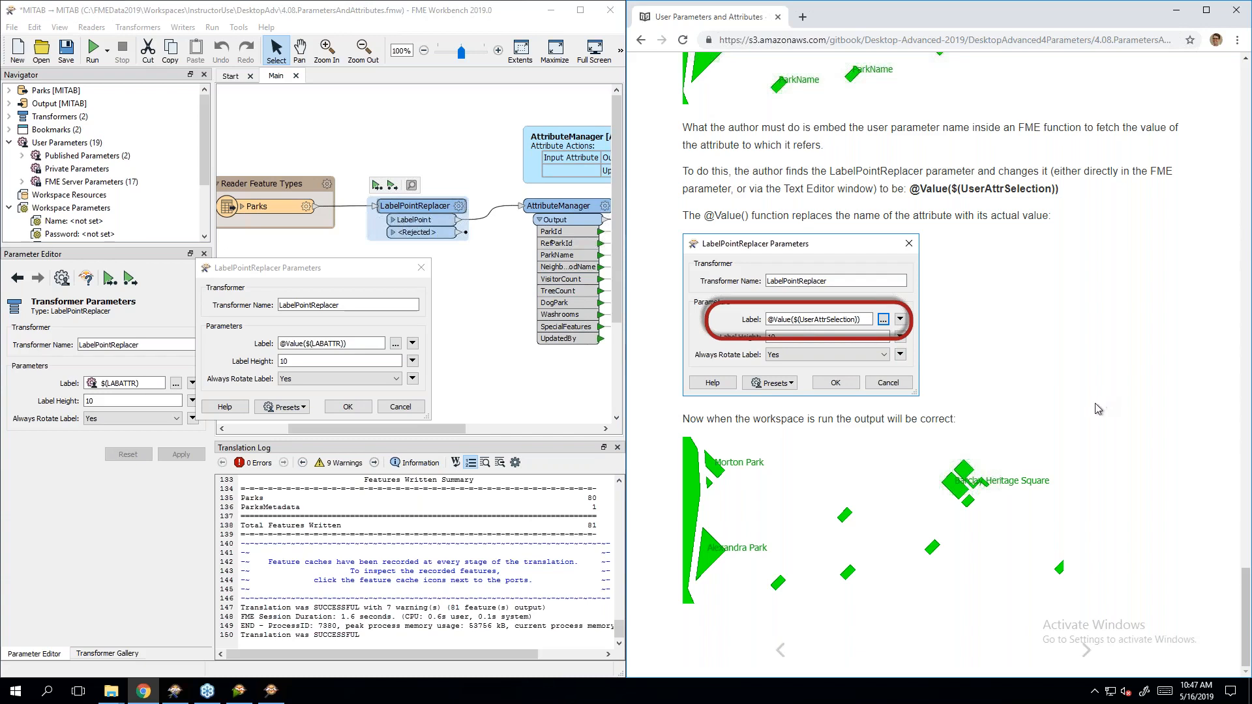
left_click(1094, 660)
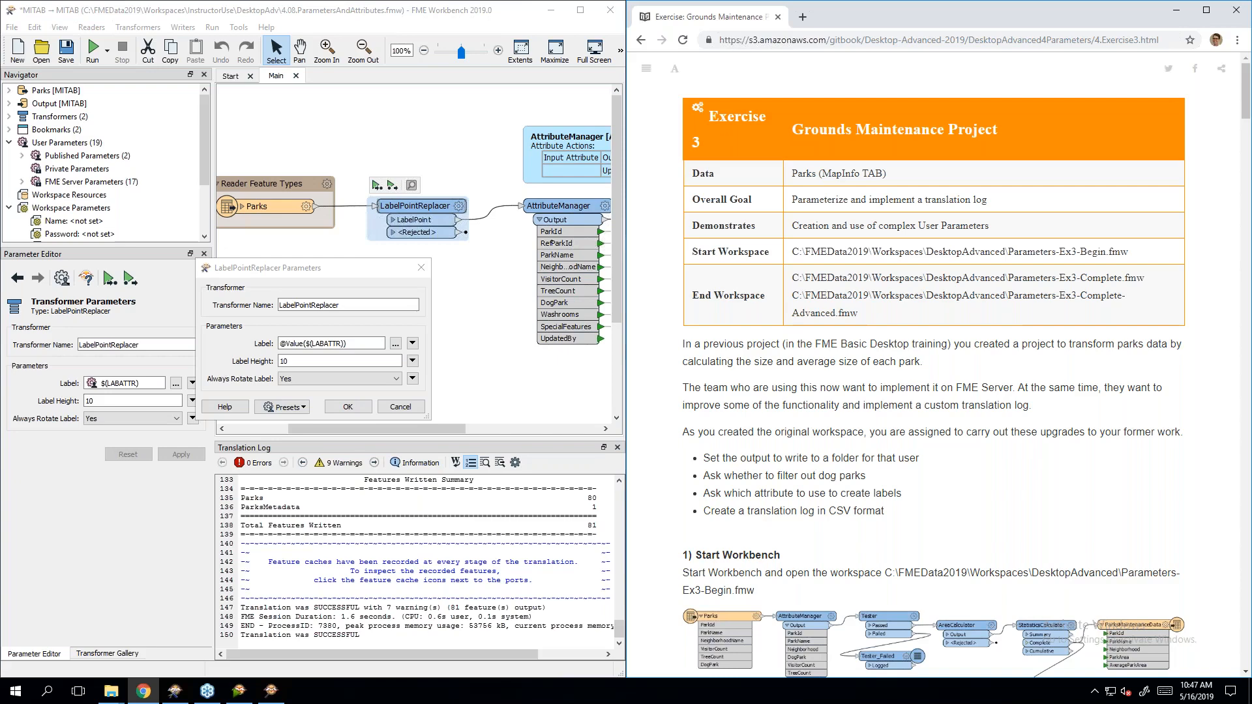
Step: Close the LabelPointReplacer Parameters dialog and scroll the canvas to view the workspace
left_click(422, 267)
right_click(432, 206)
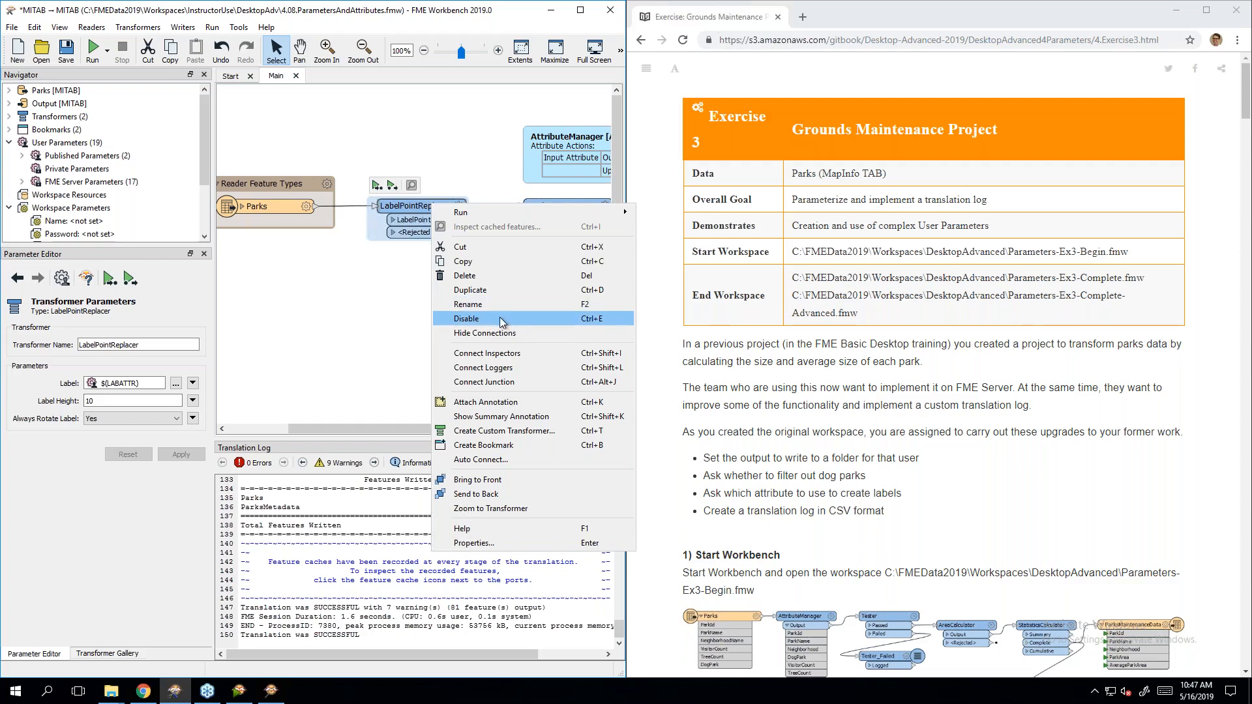
left_click(386, 326)
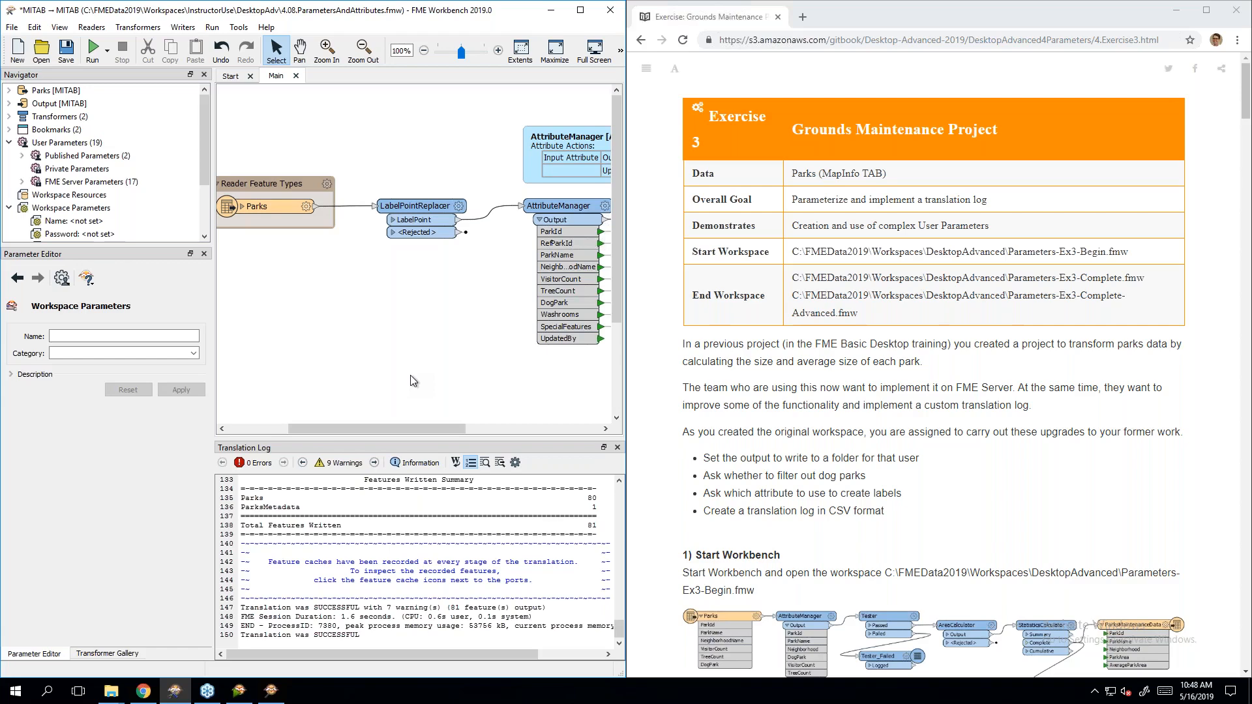
left_click_drag(393, 429, 328, 431)
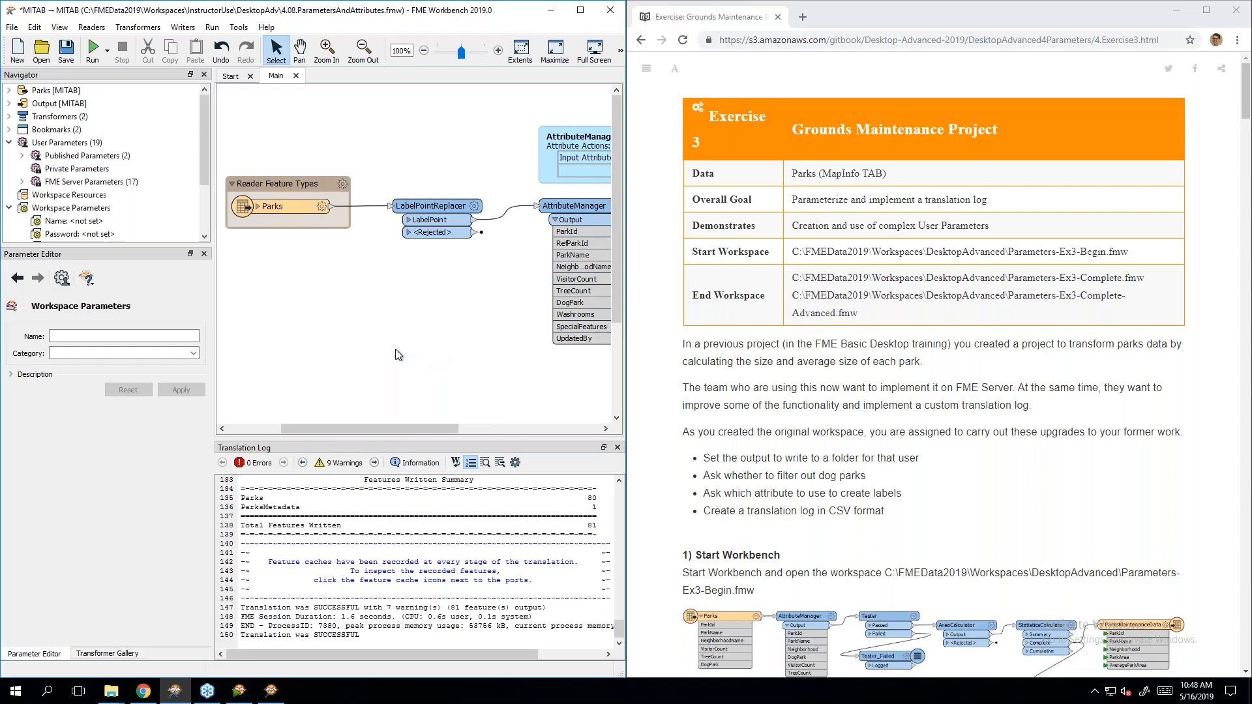
type("point")
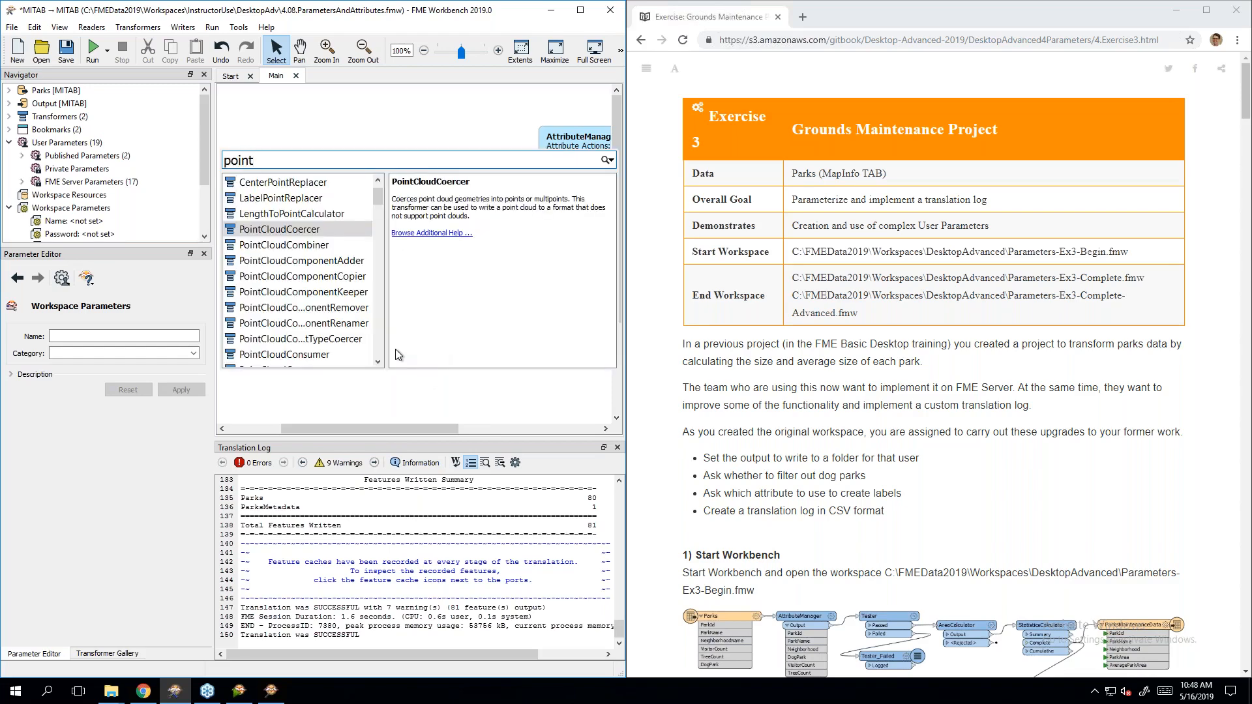
type("onarea")
key("Return")
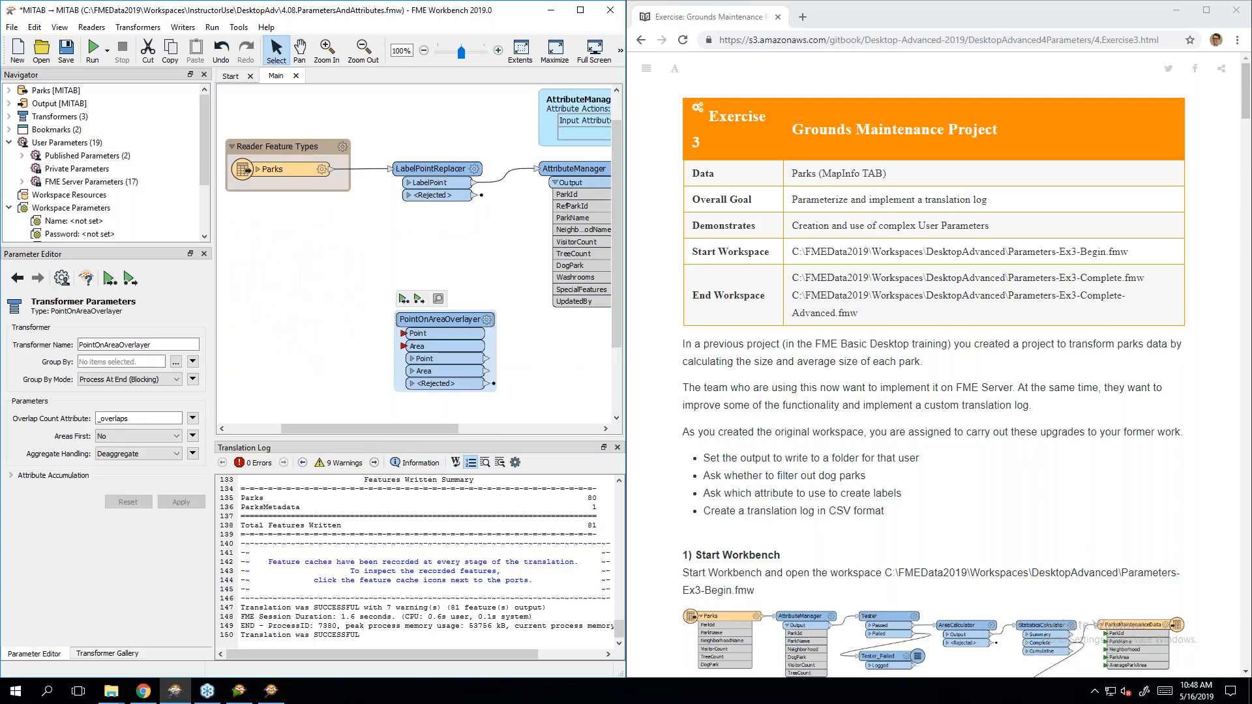
double_click(419, 346)
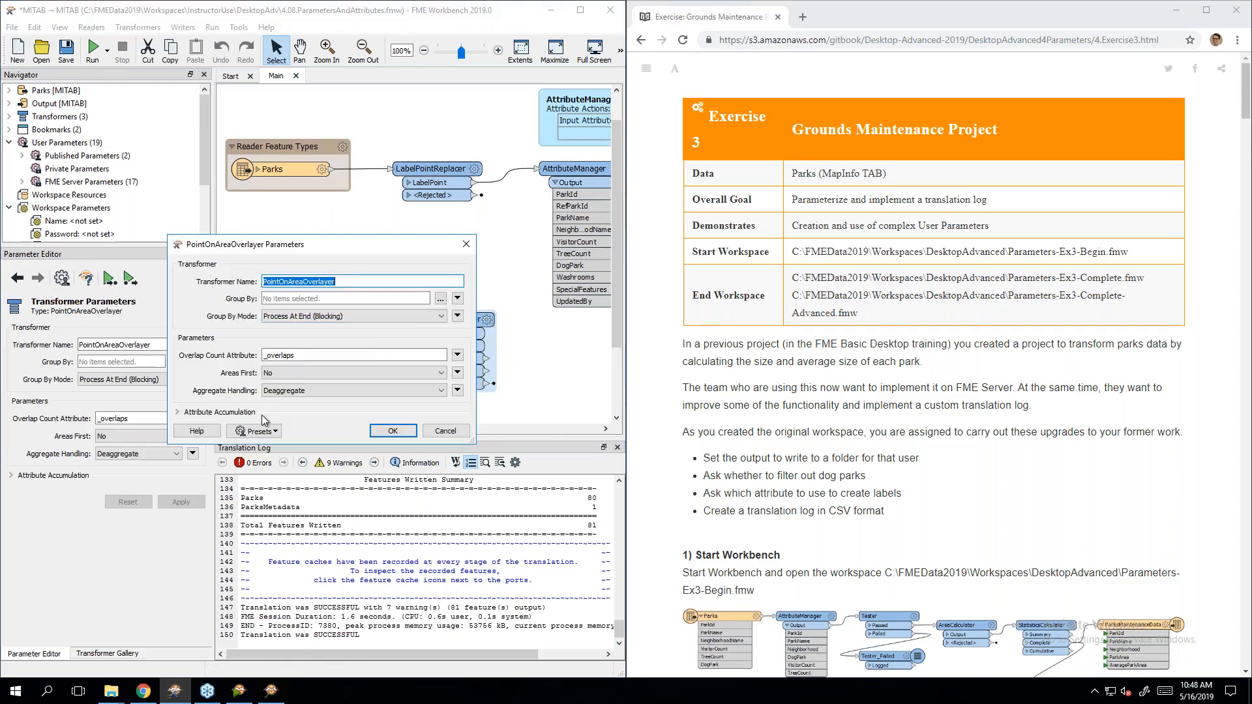
left_click(237, 413)
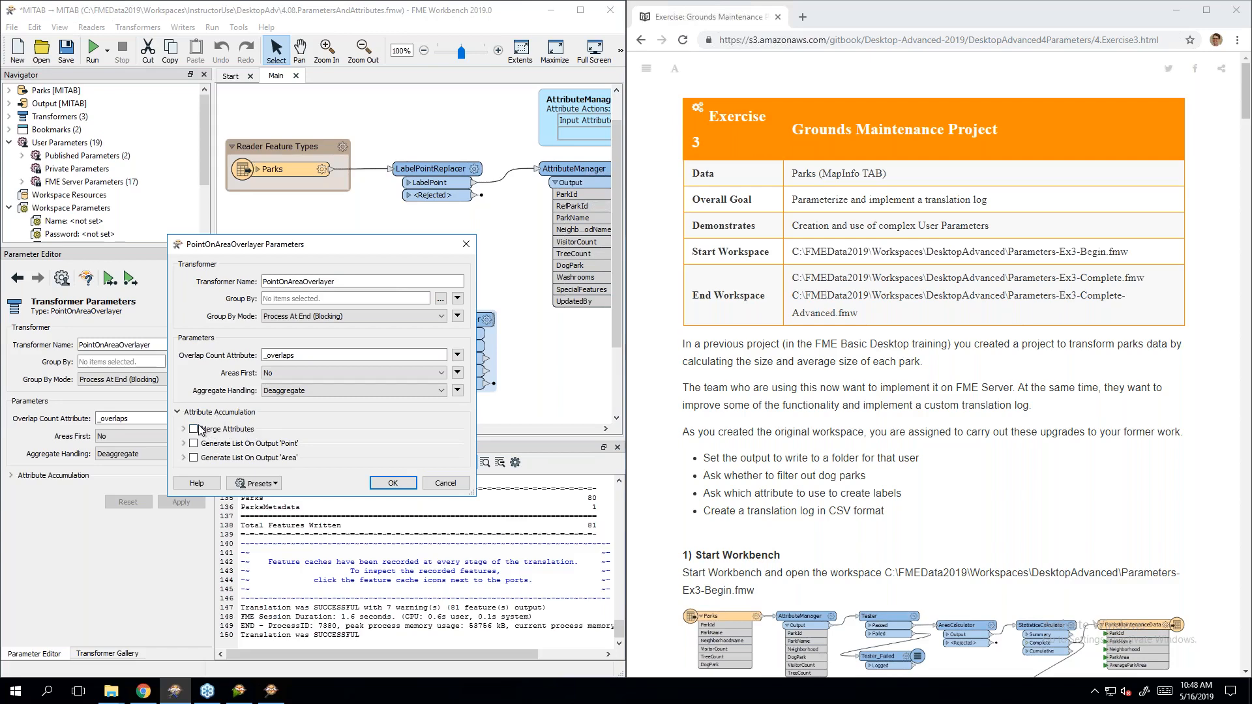
left_click(194, 457)
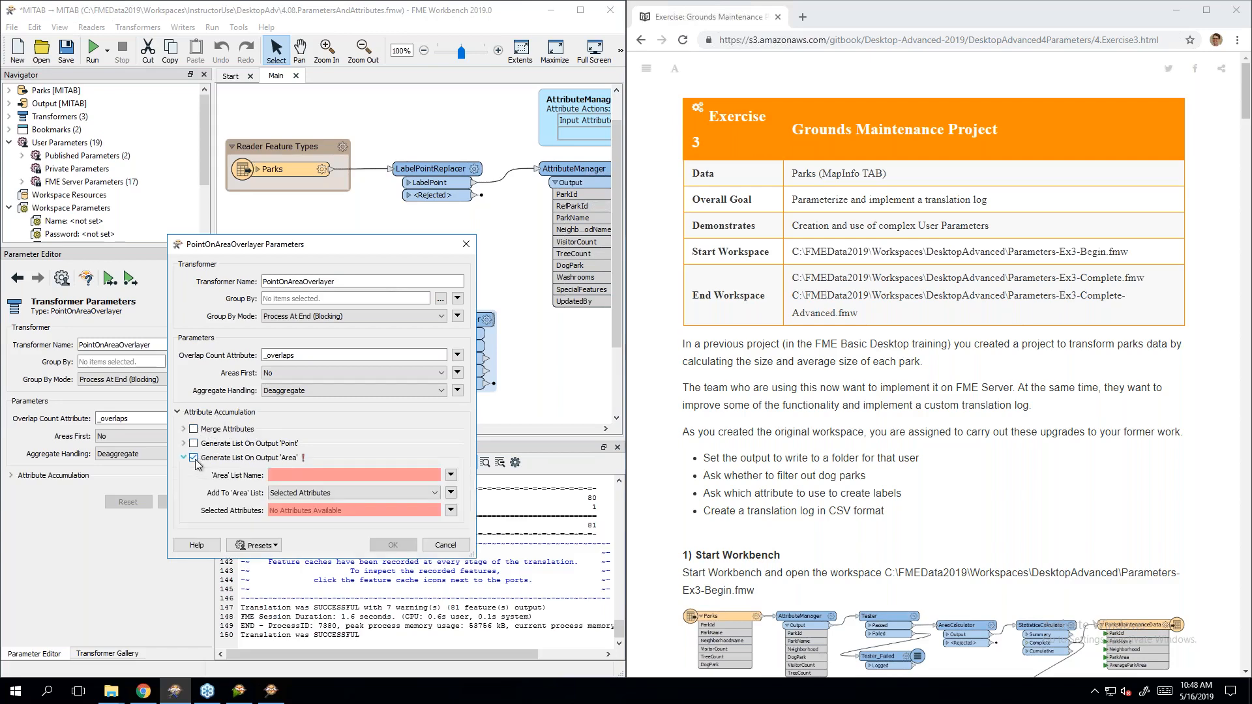
left_click(279, 475)
left_click(194, 457)
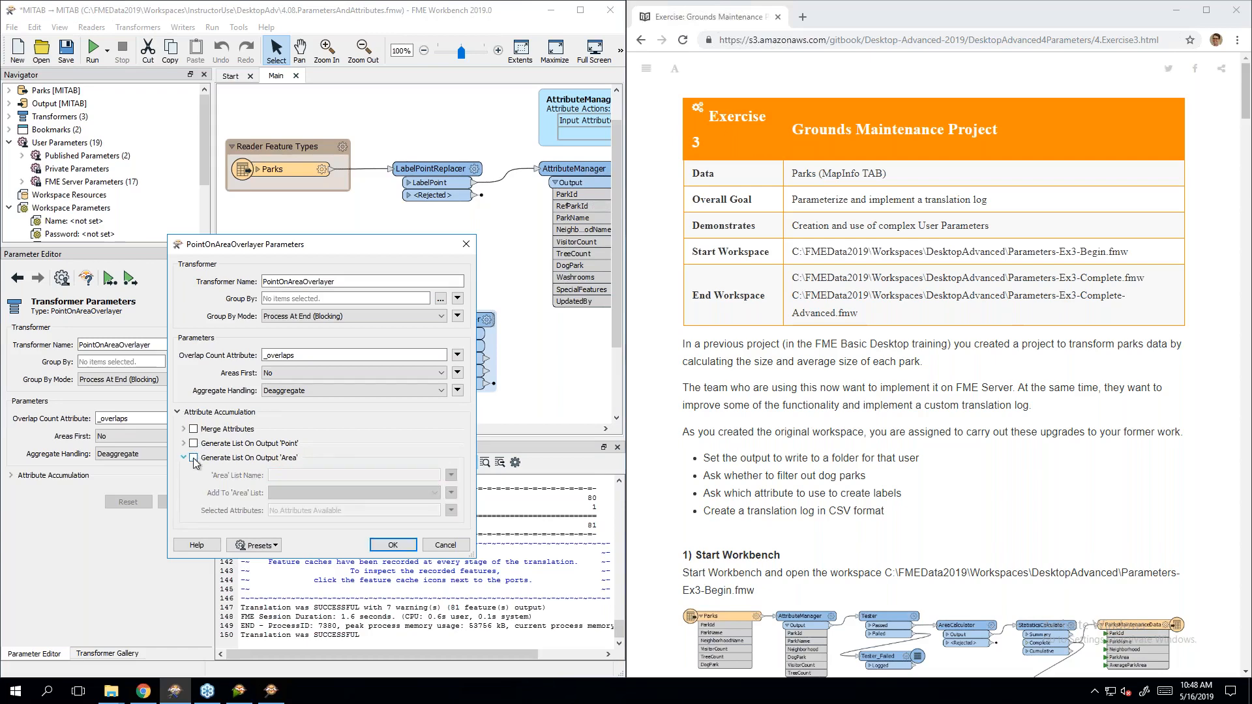
left_click(195, 458)
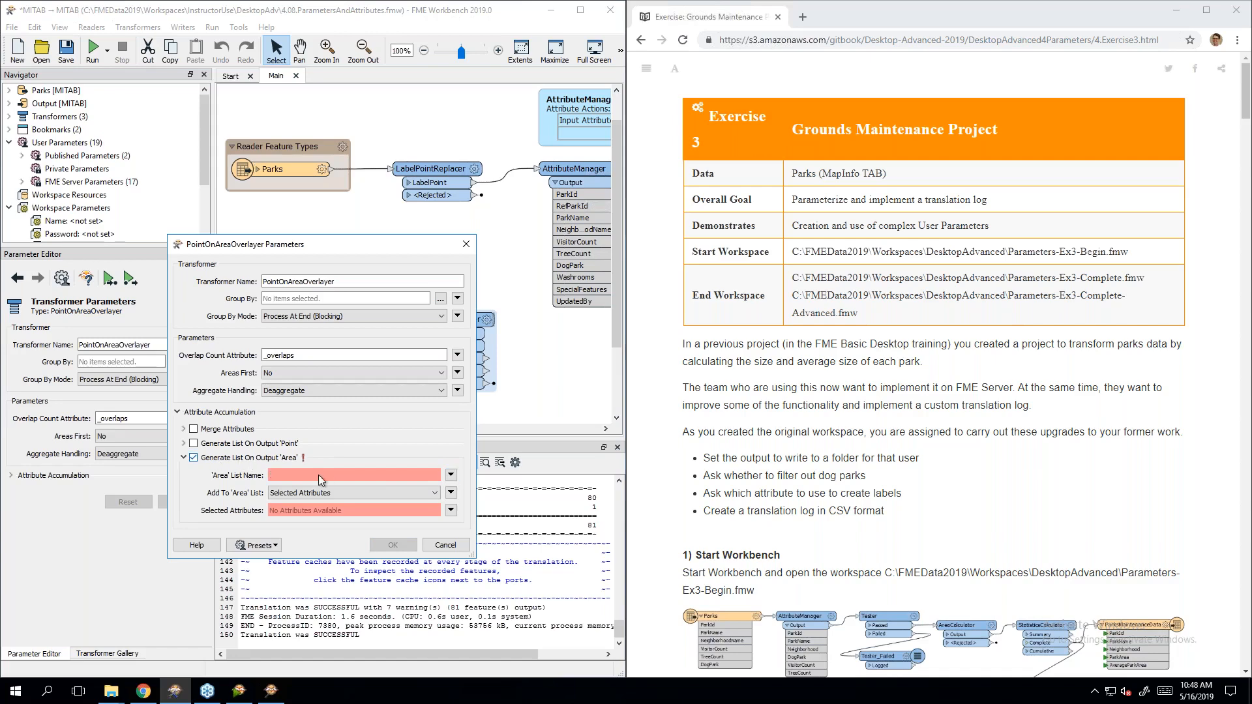
left_click(451, 475)
mouse_move(515, 512)
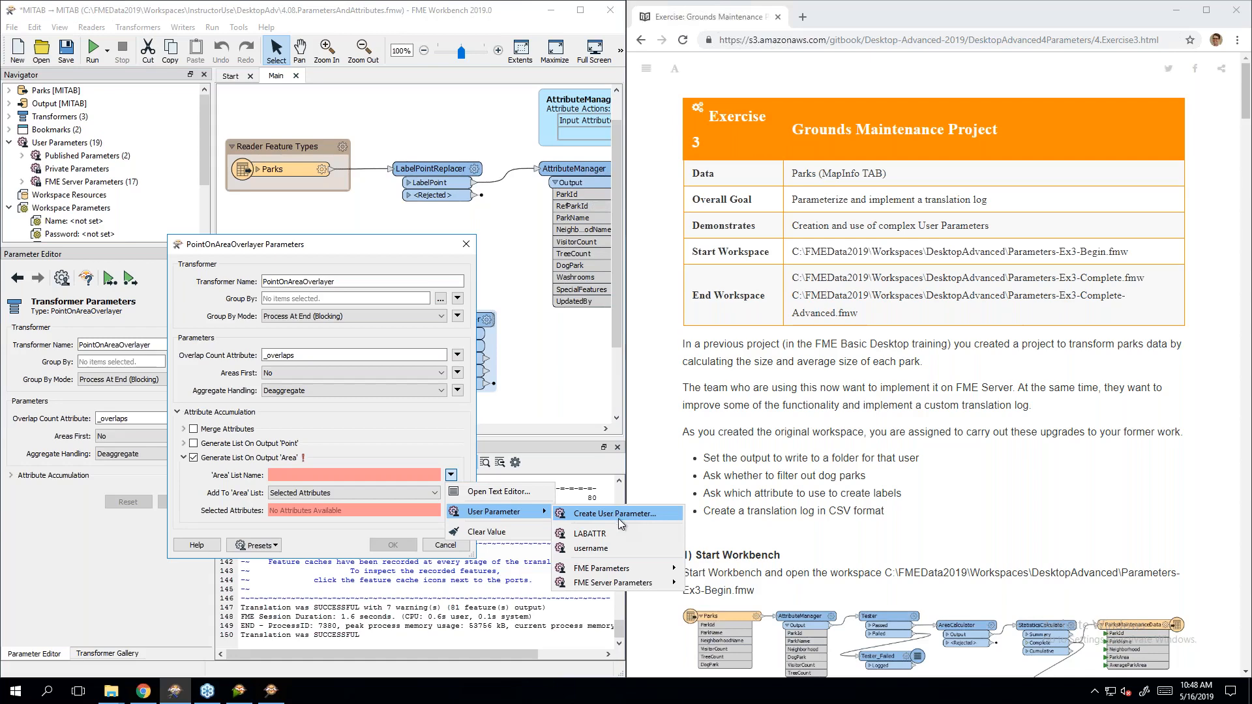
left_click(412, 435)
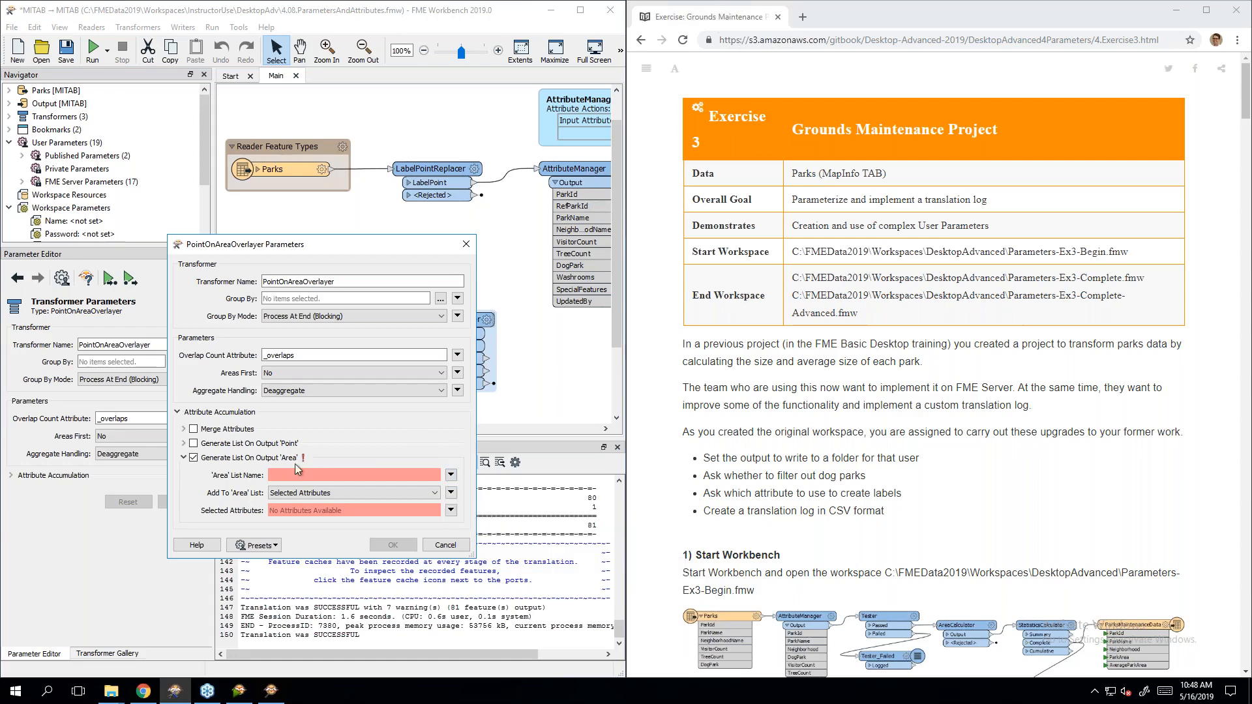
left_click(451, 476)
left_click(430, 443)
left_click(446, 545)
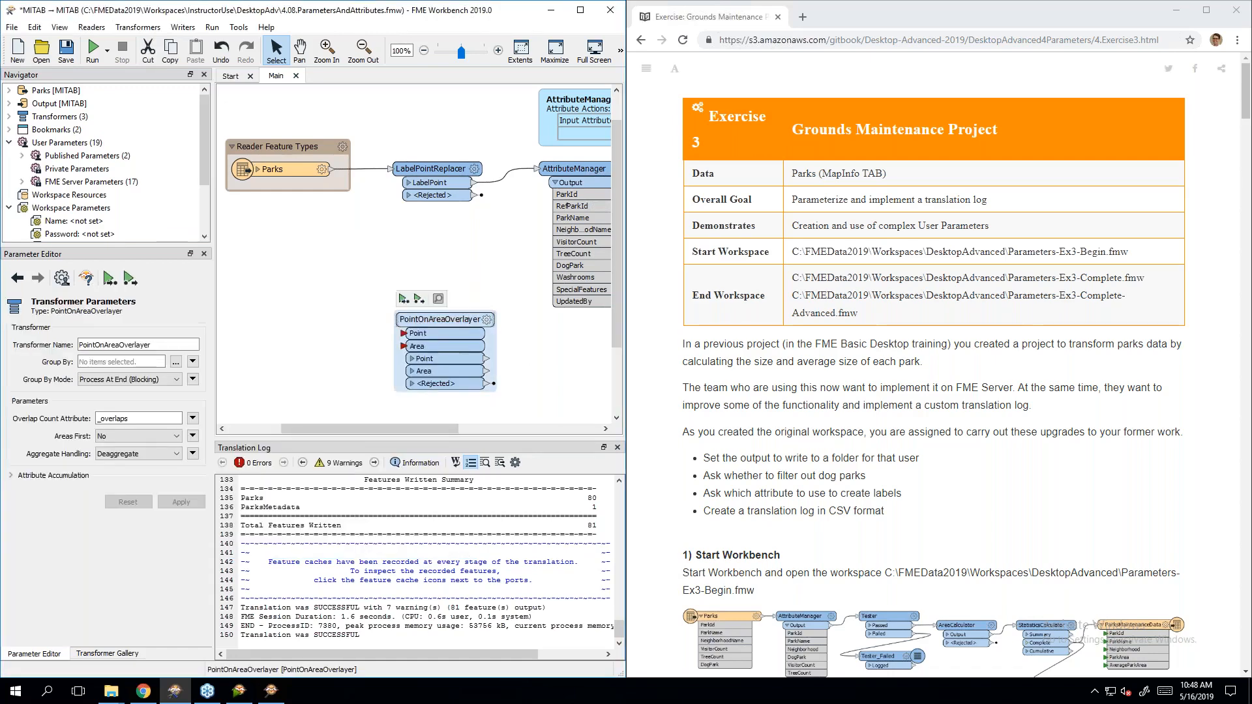
key("Delete")
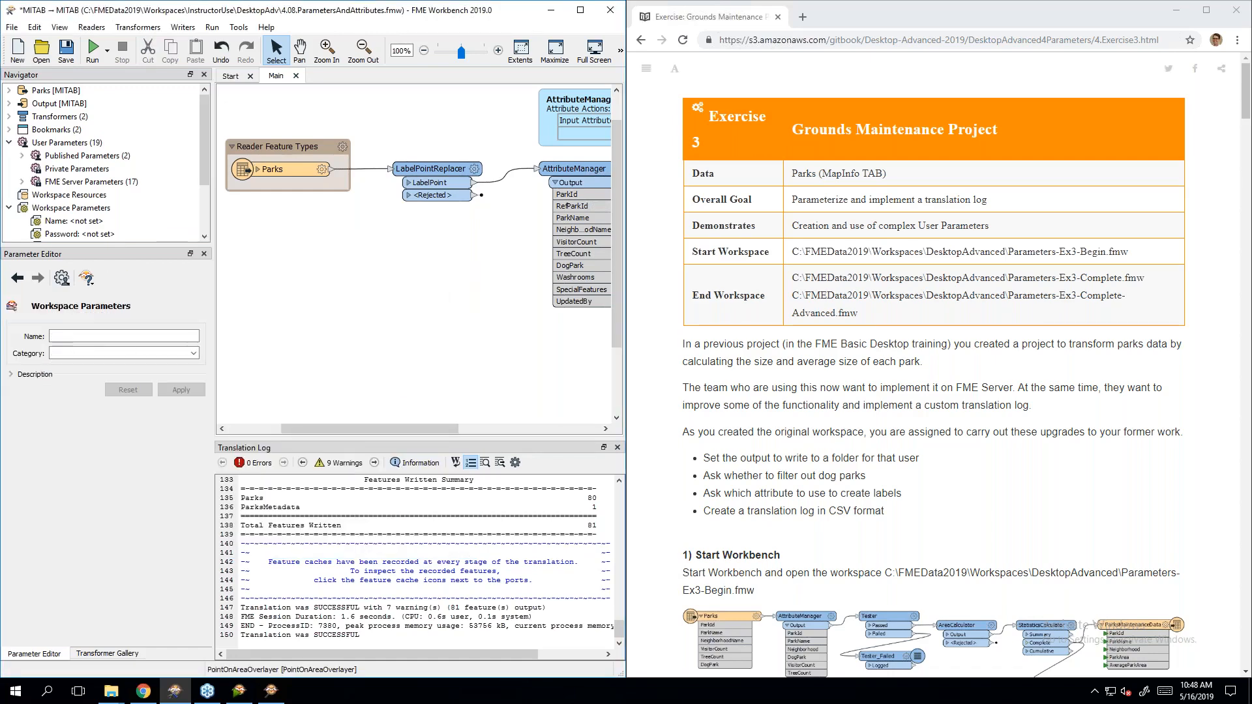
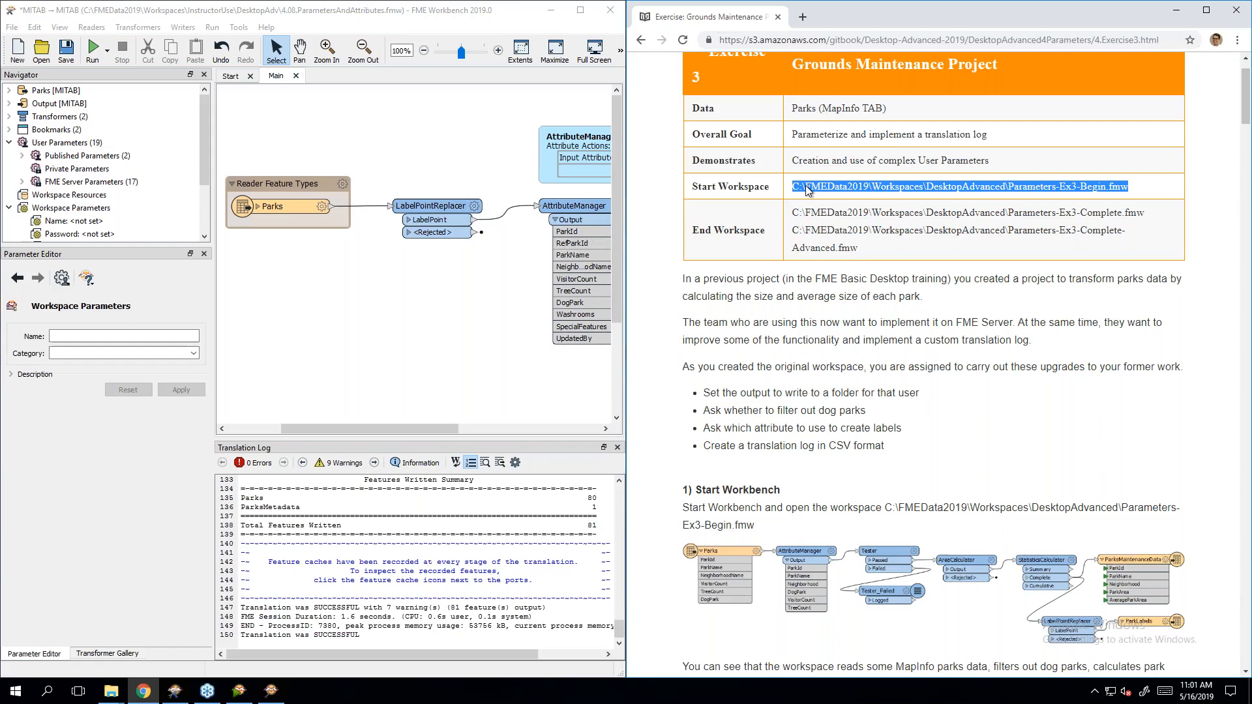
Step: Bring up the Open dialog listing the workspaces in the InstructorUse\DesktopAdv folder
left_click(924, 376)
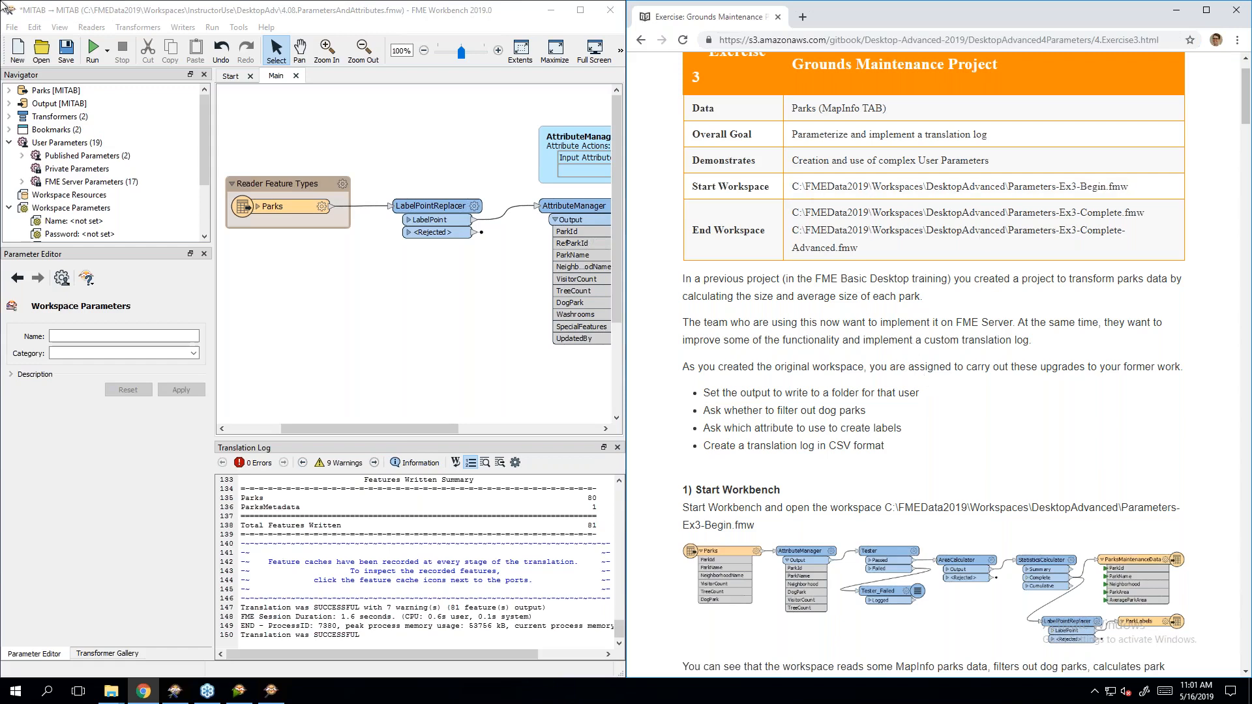
left_click(40, 52)
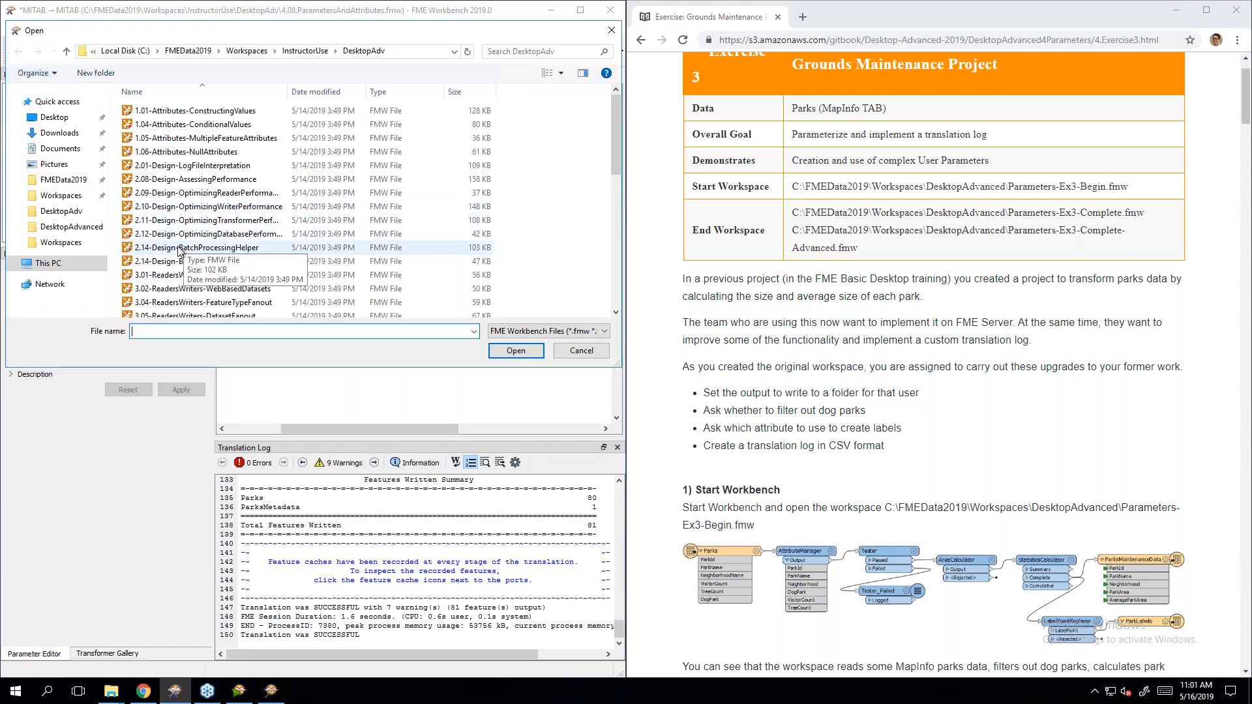
Step: Open Parameters-Ex3-Begin.fmw from Workspaces\DesktopAdvanced, discarding changes to the previous workspace
left_click(247, 51)
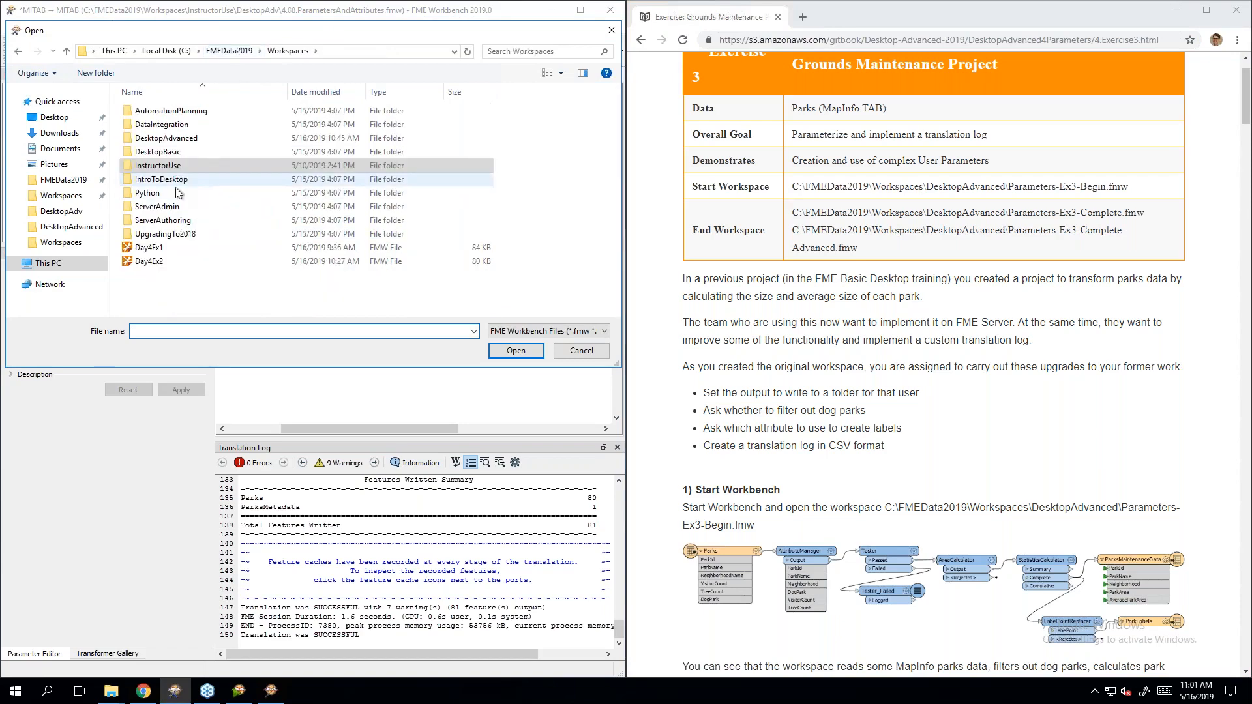
left_click(171, 139)
double_click(170, 140)
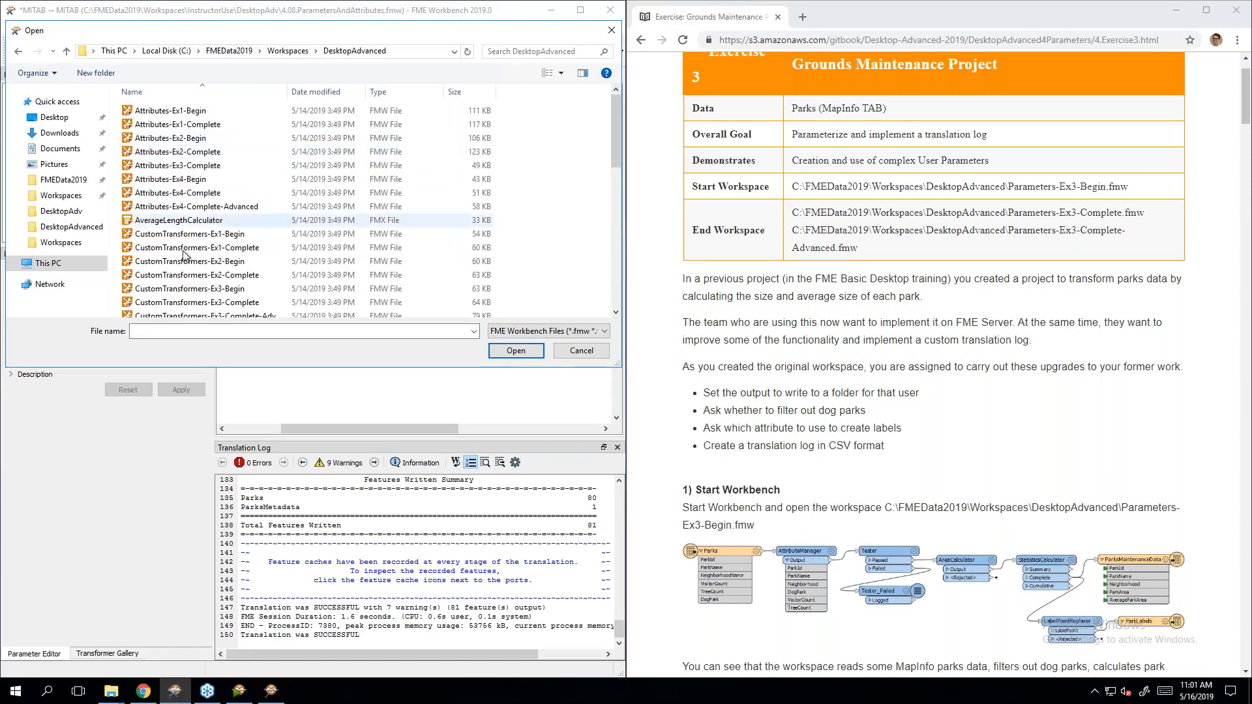
scroll(211, 287, "down", 5)
left_click(211, 287)
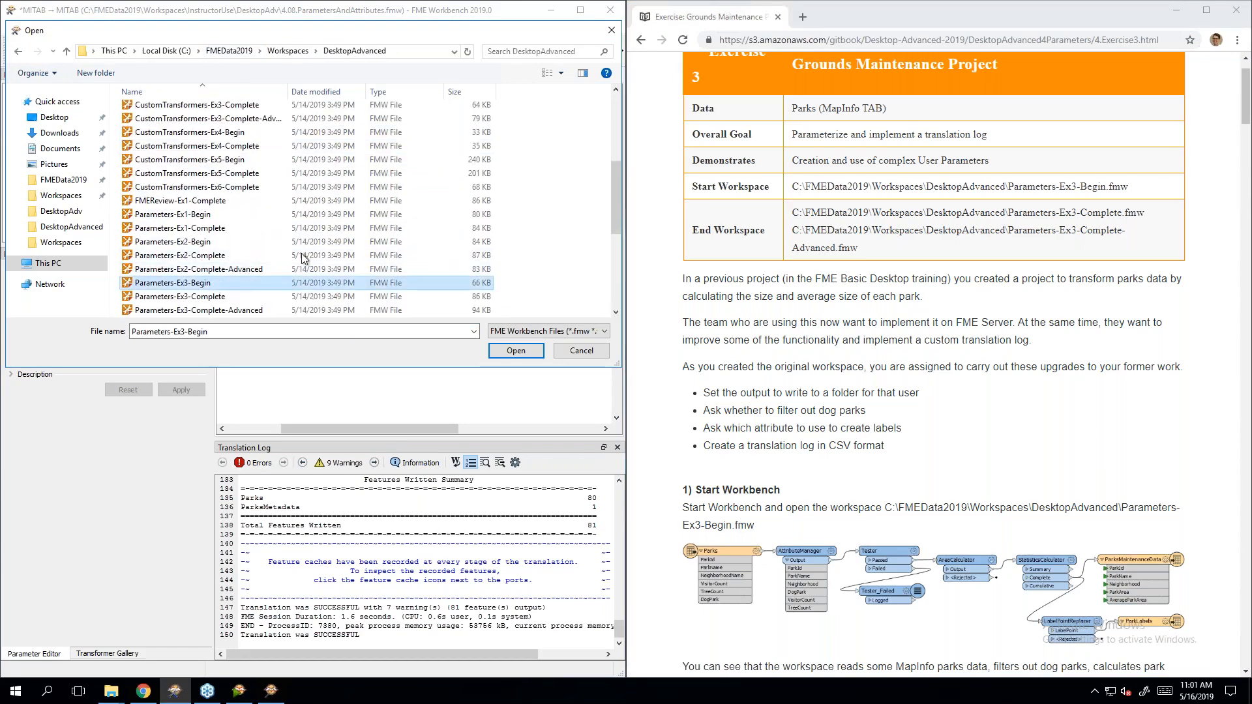
left_click(517, 351)
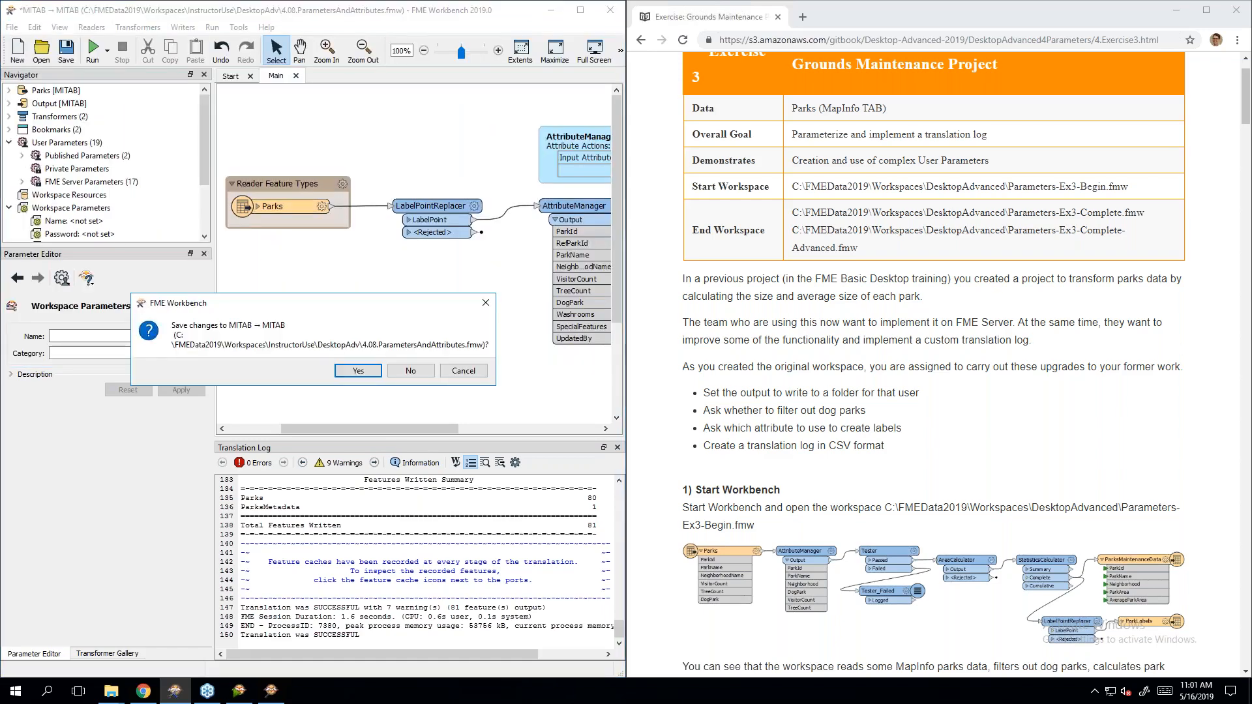
left_click(420, 374)
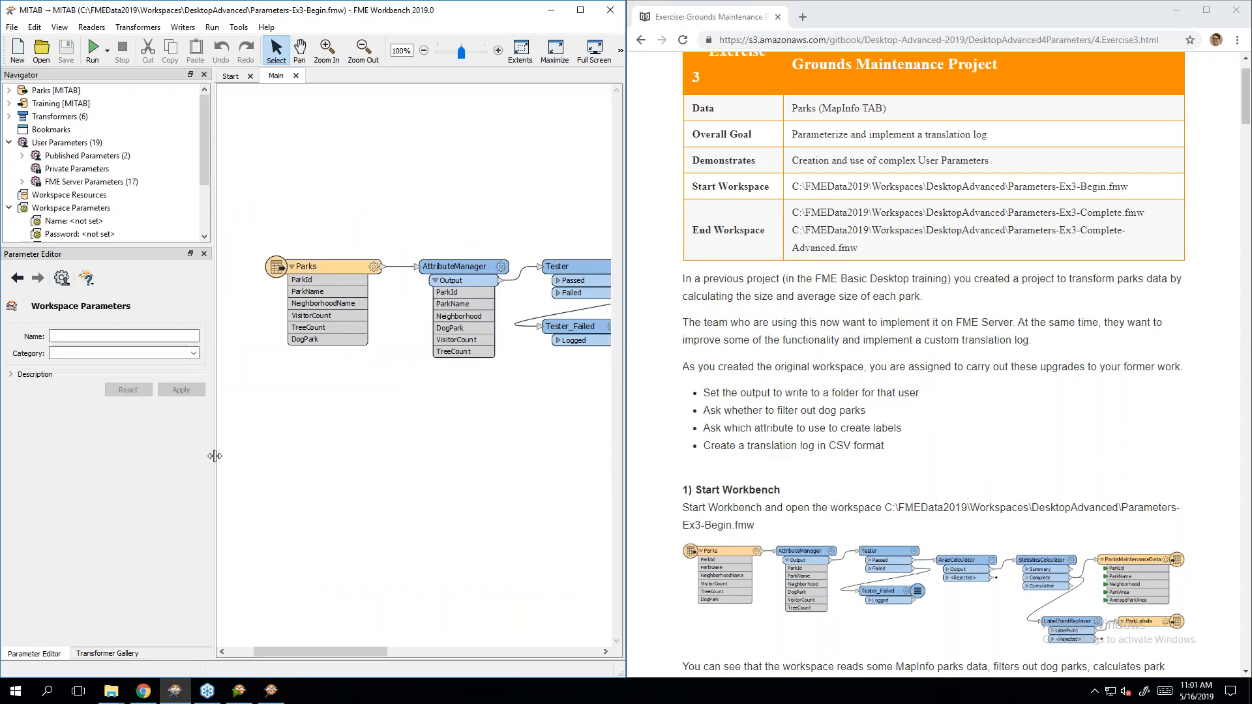
Step: Widen the workspace canvas and scroll forward through the exercise instructions
left_click_drag(213, 457, 180, 459)
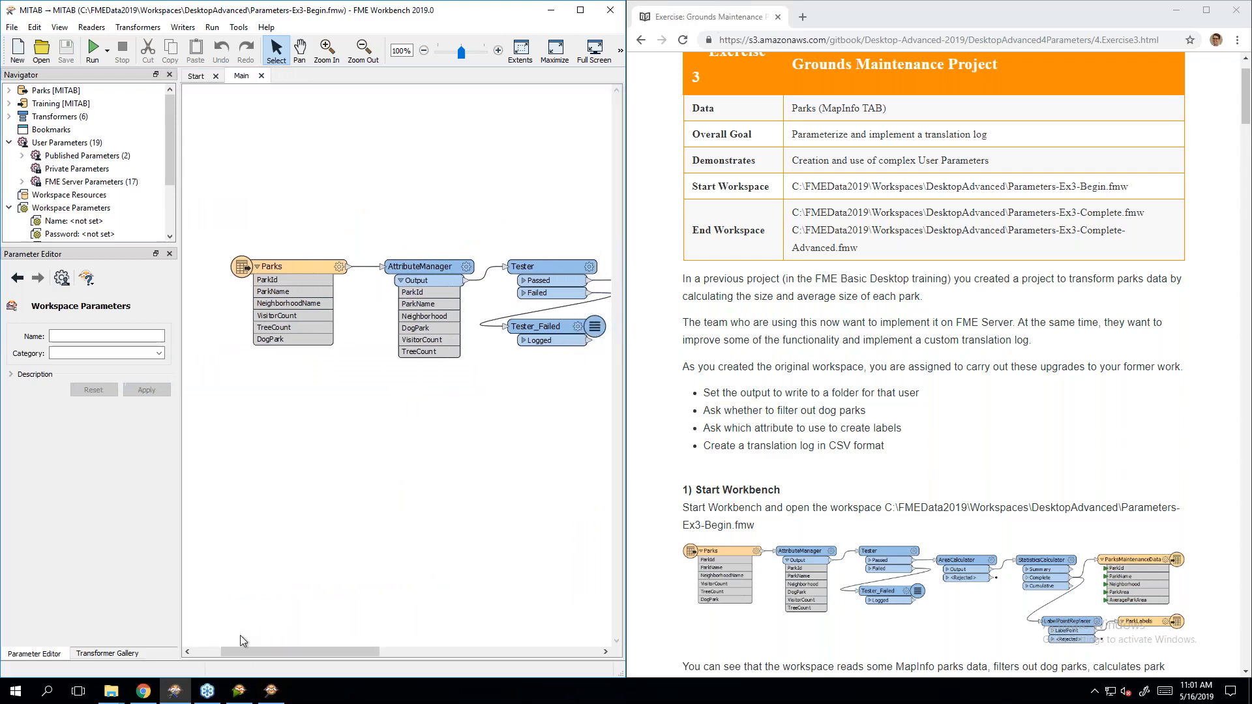
left_click_drag(249, 651, 451, 656)
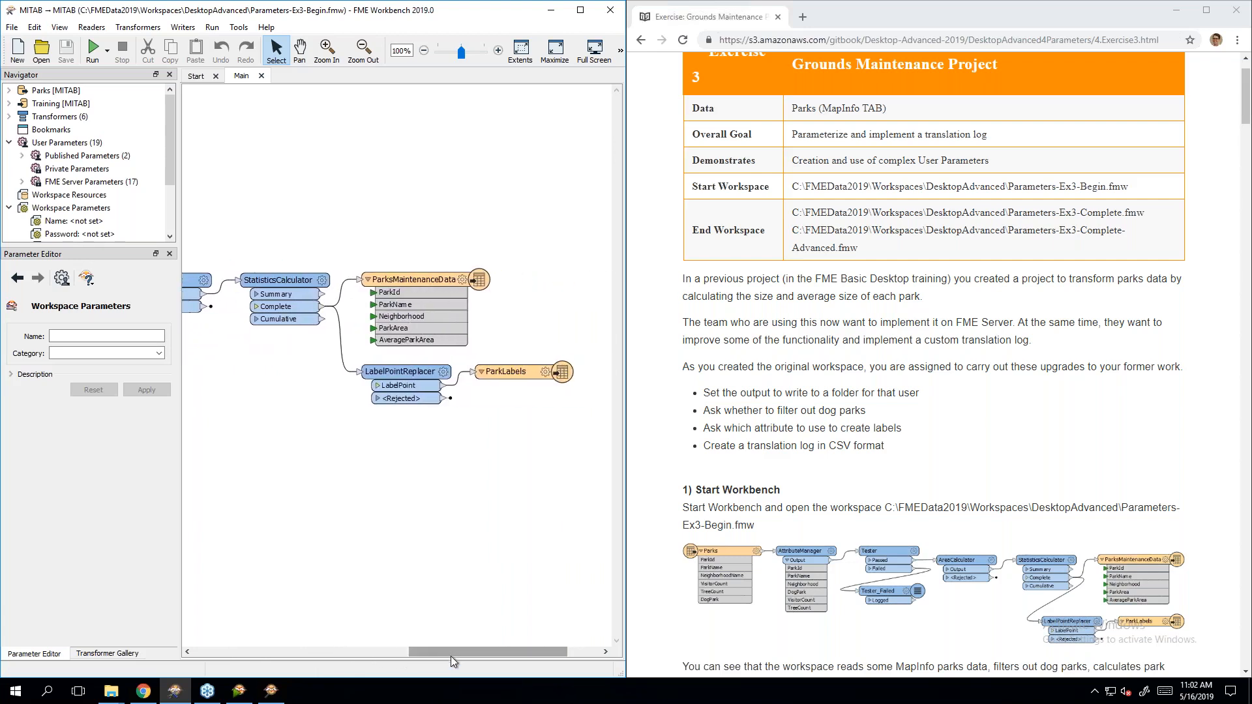
left_click(989, 435)
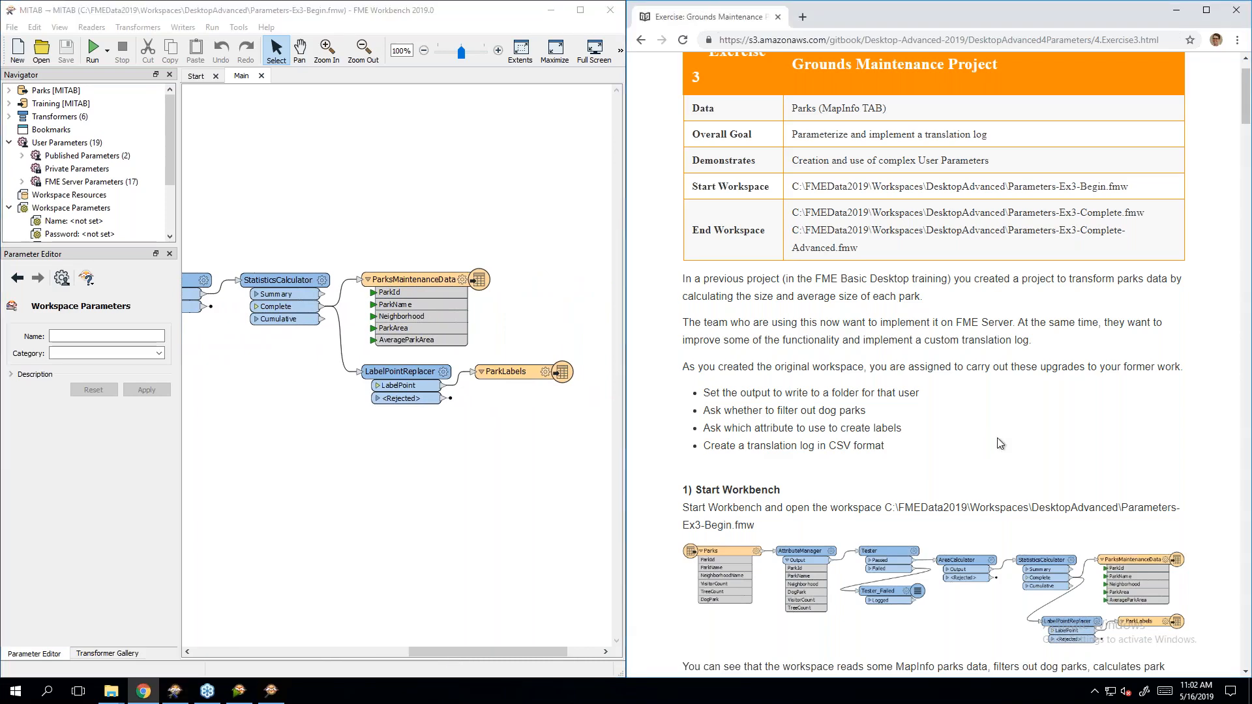
scroll(999, 443, "down", 3)
scroll(1000, 440, "down", 1)
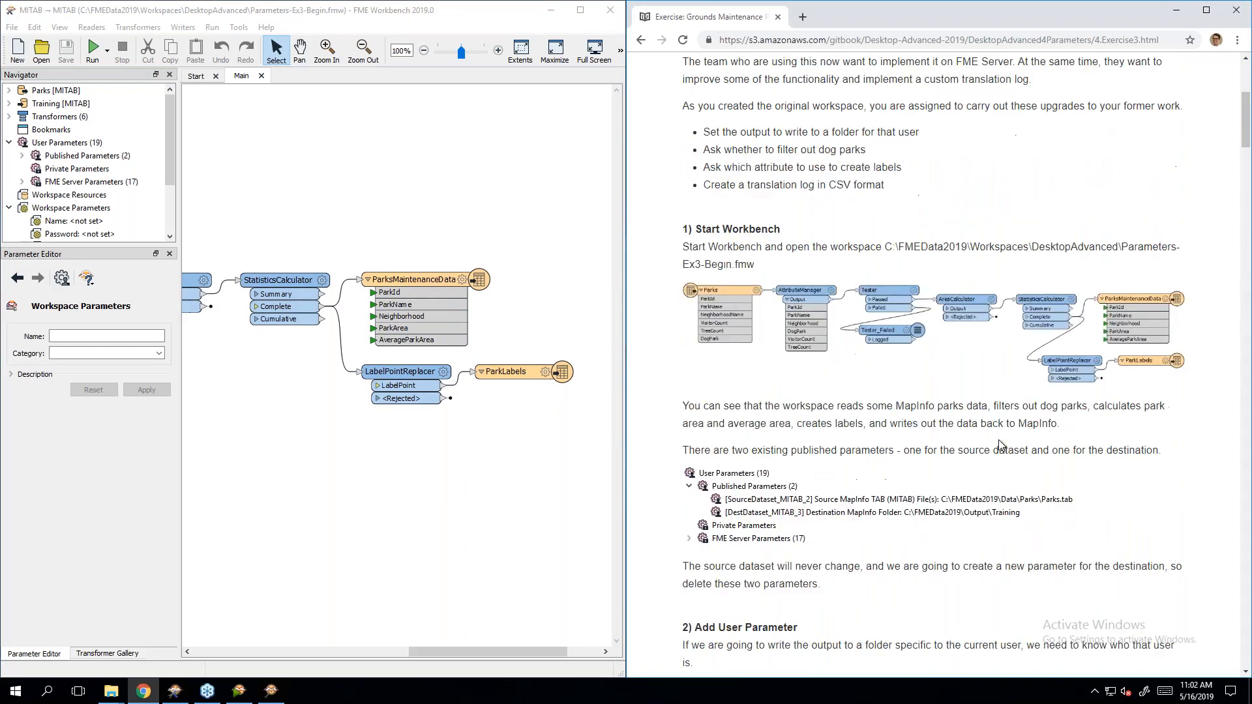
scroll(1000, 443, "down", 1)
scroll(1003, 447, "down", 1)
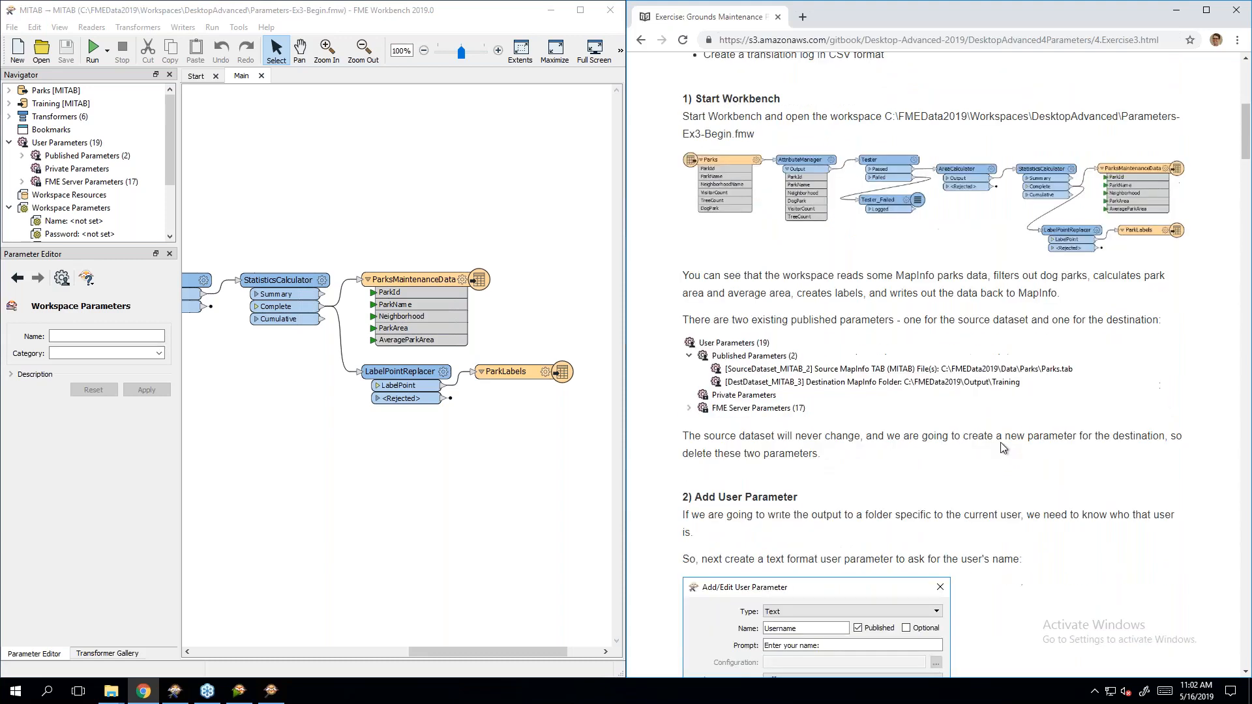
scroll(1003, 448, "down", 2)
Step: Expand Published Parameters, widen the Navigator, and select SourceDataset_MITAB_2 and DestDataset_MITAB_3
left_click(22, 156)
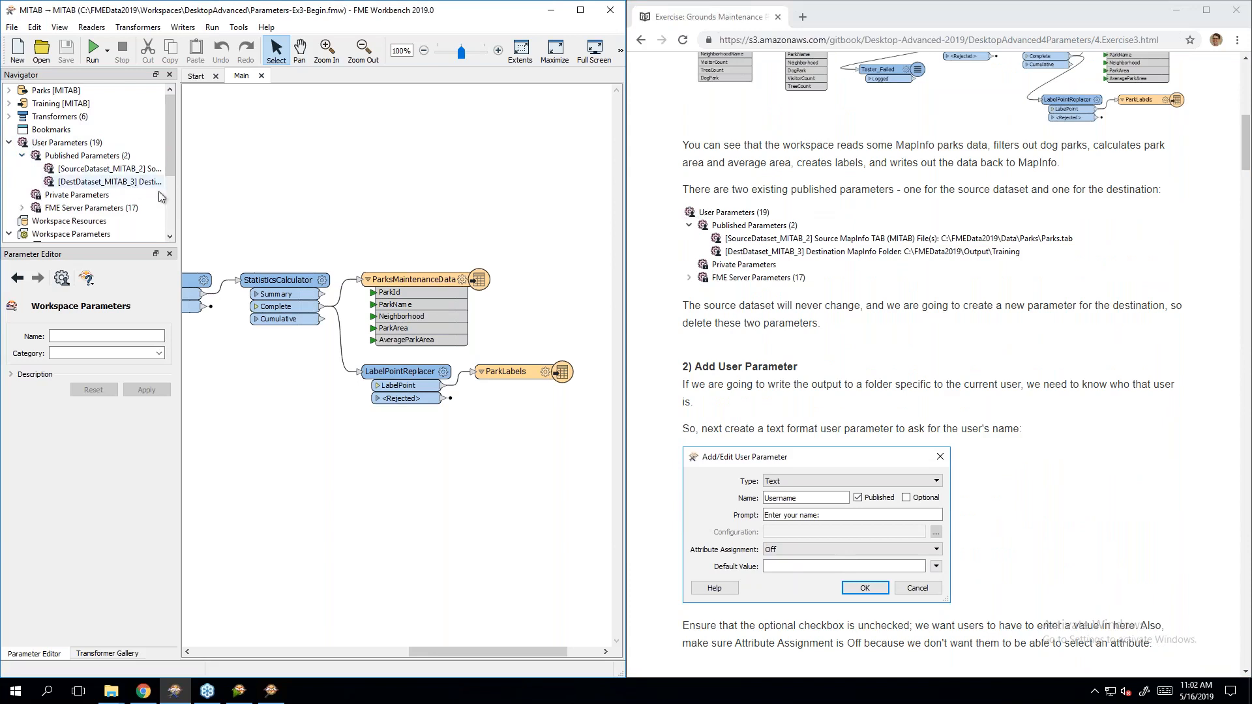
left_click_drag(178, 198, 288, 212)
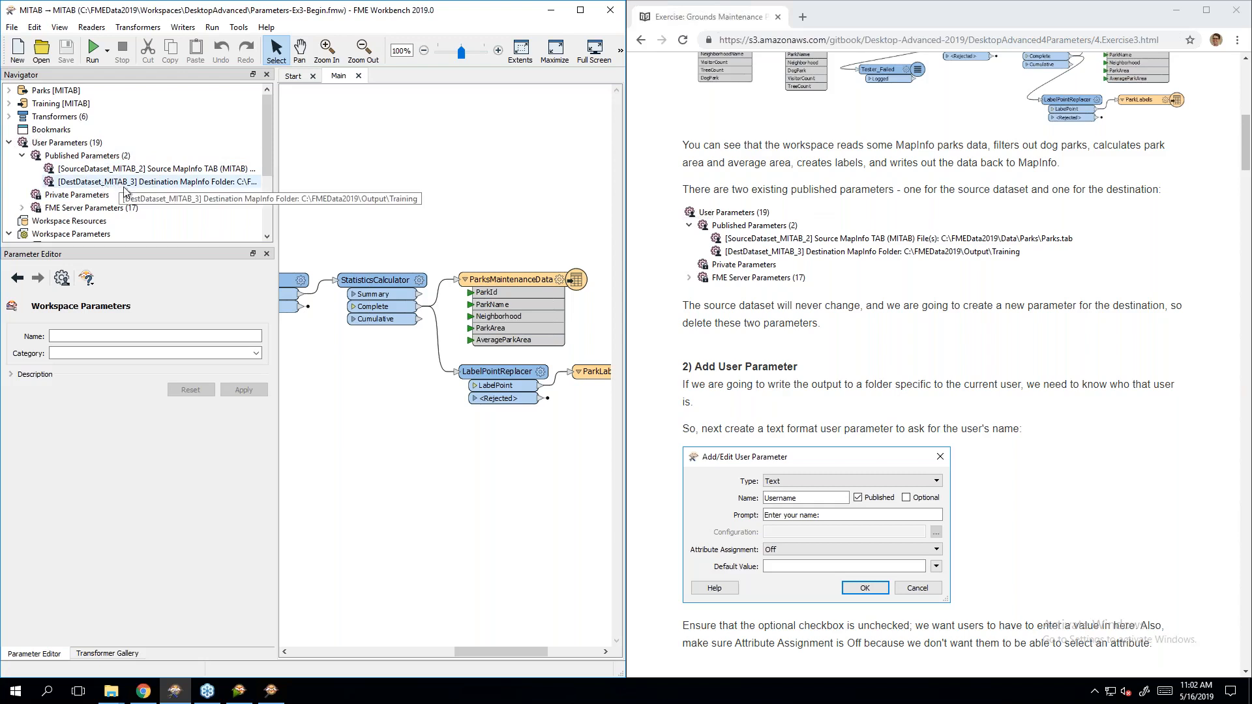
left_click(933, 315)
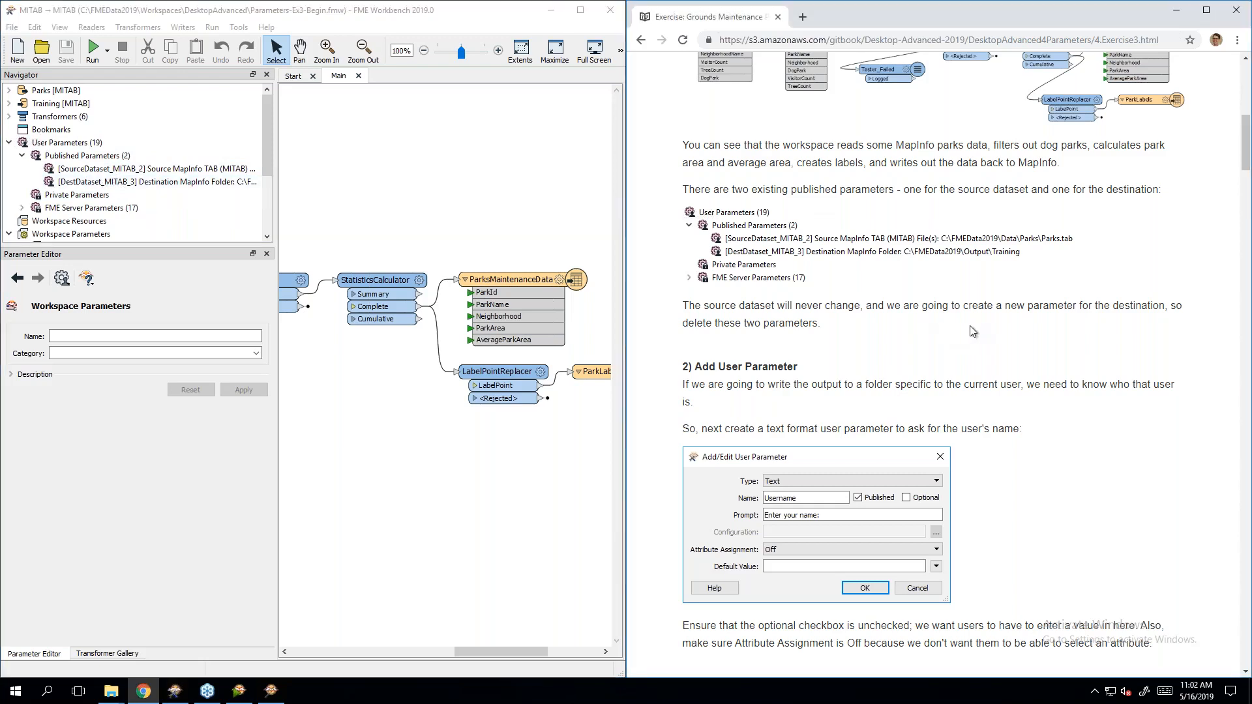
scroll(973, 331, "down", 1)
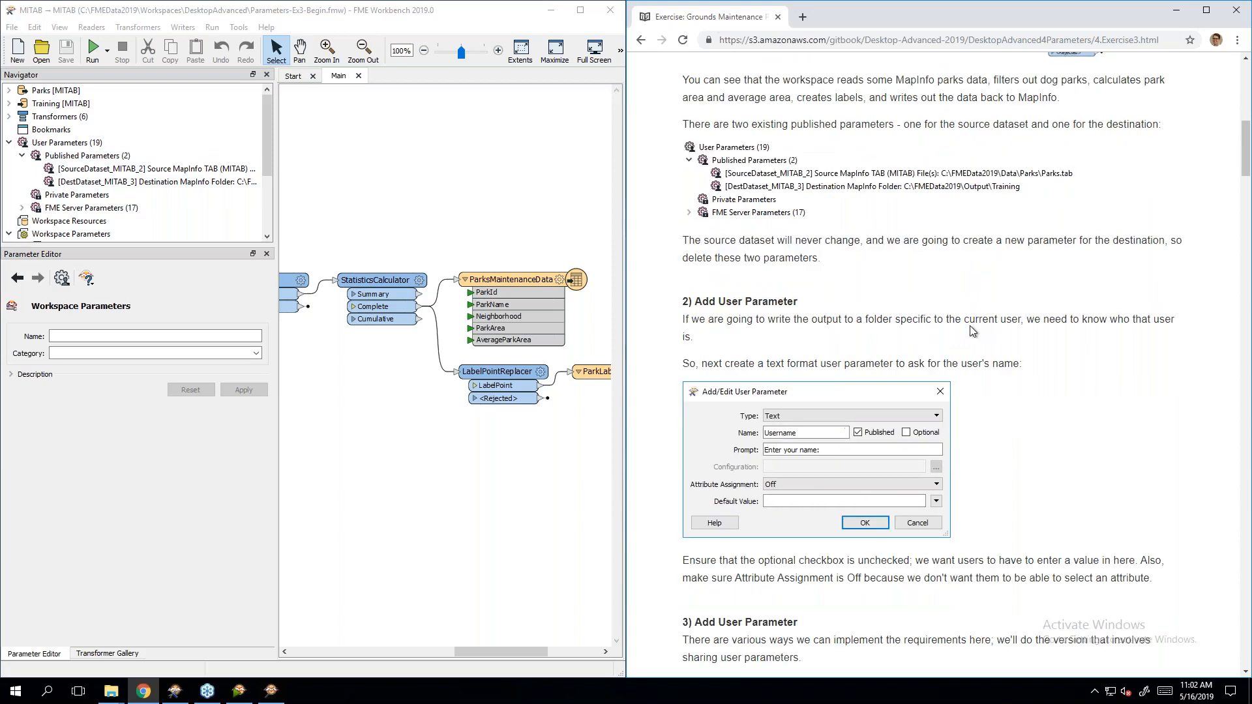
left_click(181, 171)
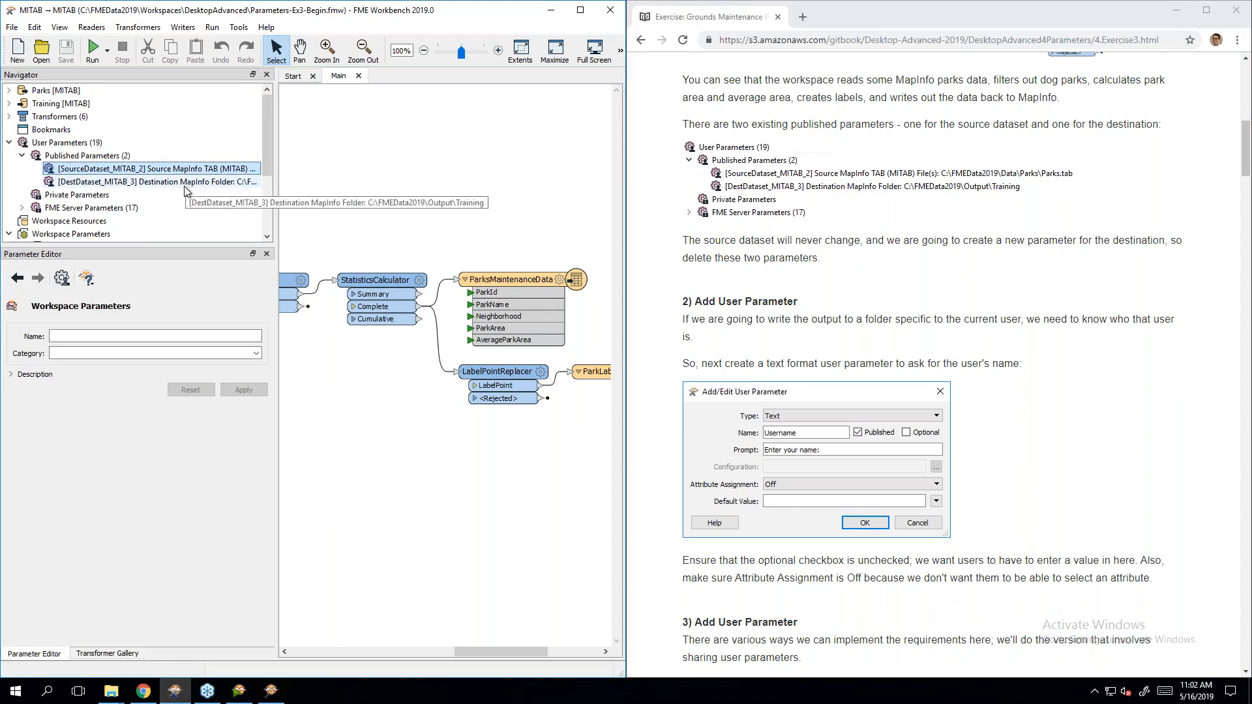
left_click(184, 186, "shift")
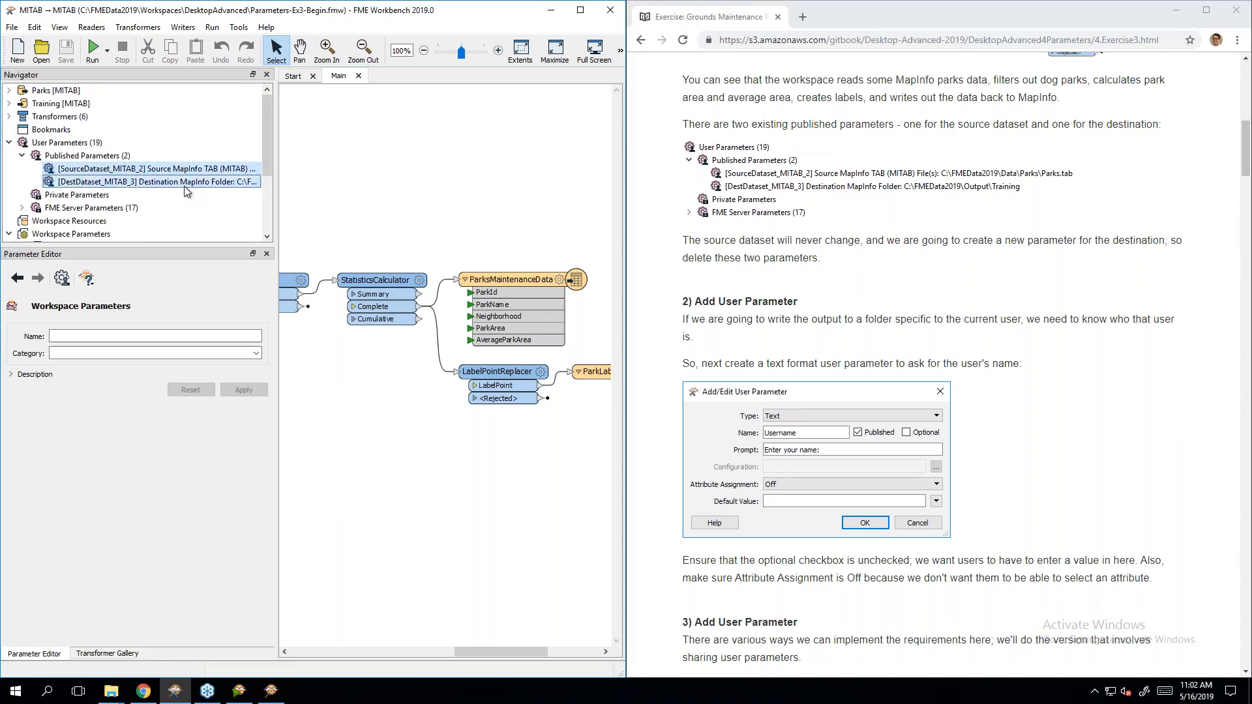
Step: Delete the SourceDataset and DestDataset published parameters so none remain published
right_click(131, 175)
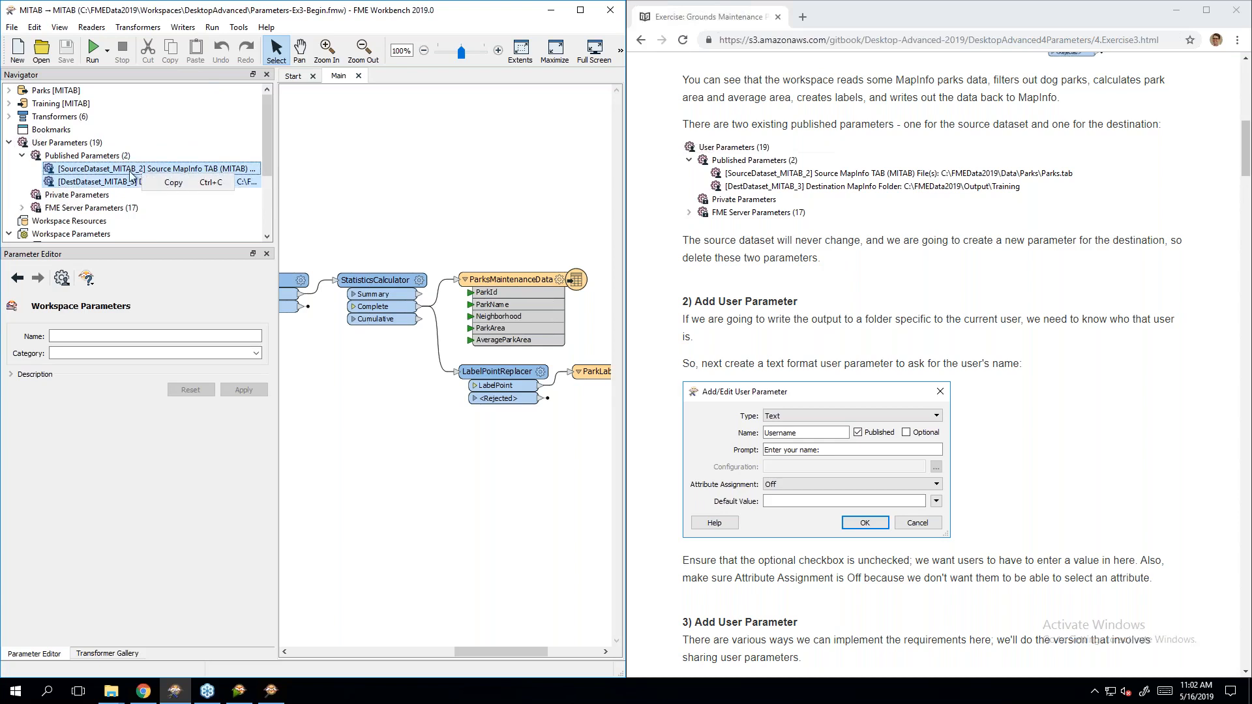
left_click(267, 154)
key("Delete")
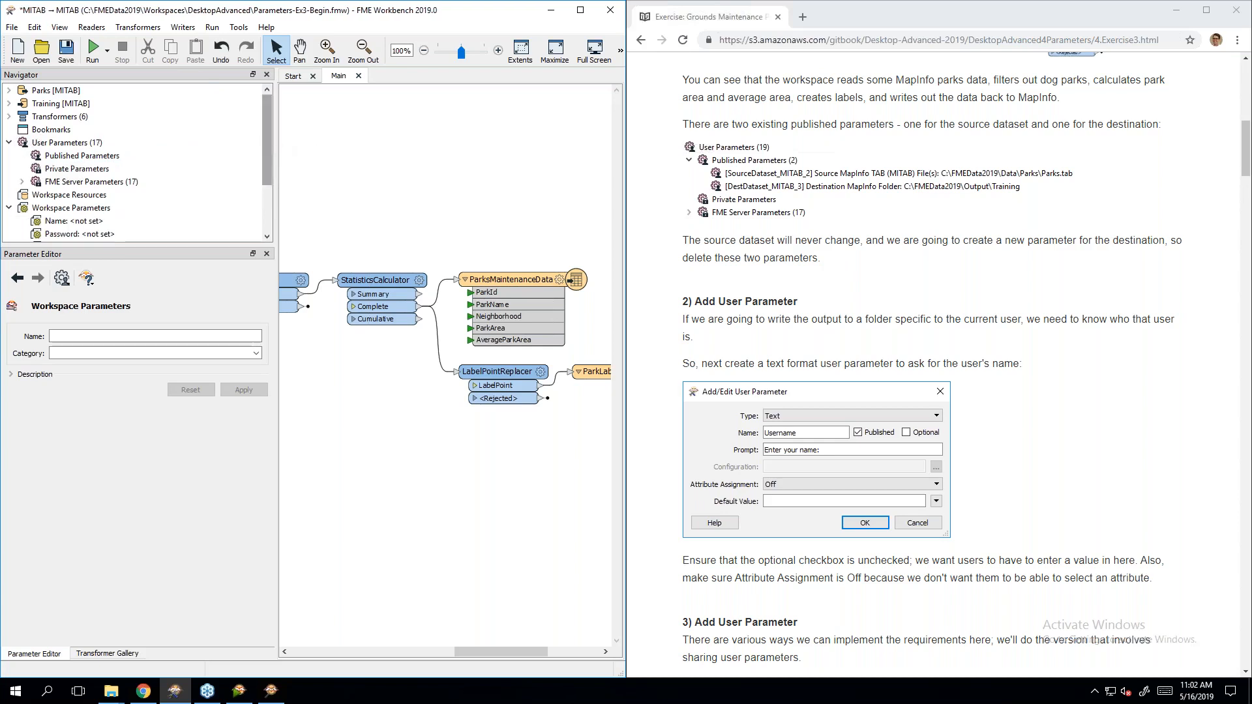
left_click(913, 280)
scroll(916, 283, "down", 3)
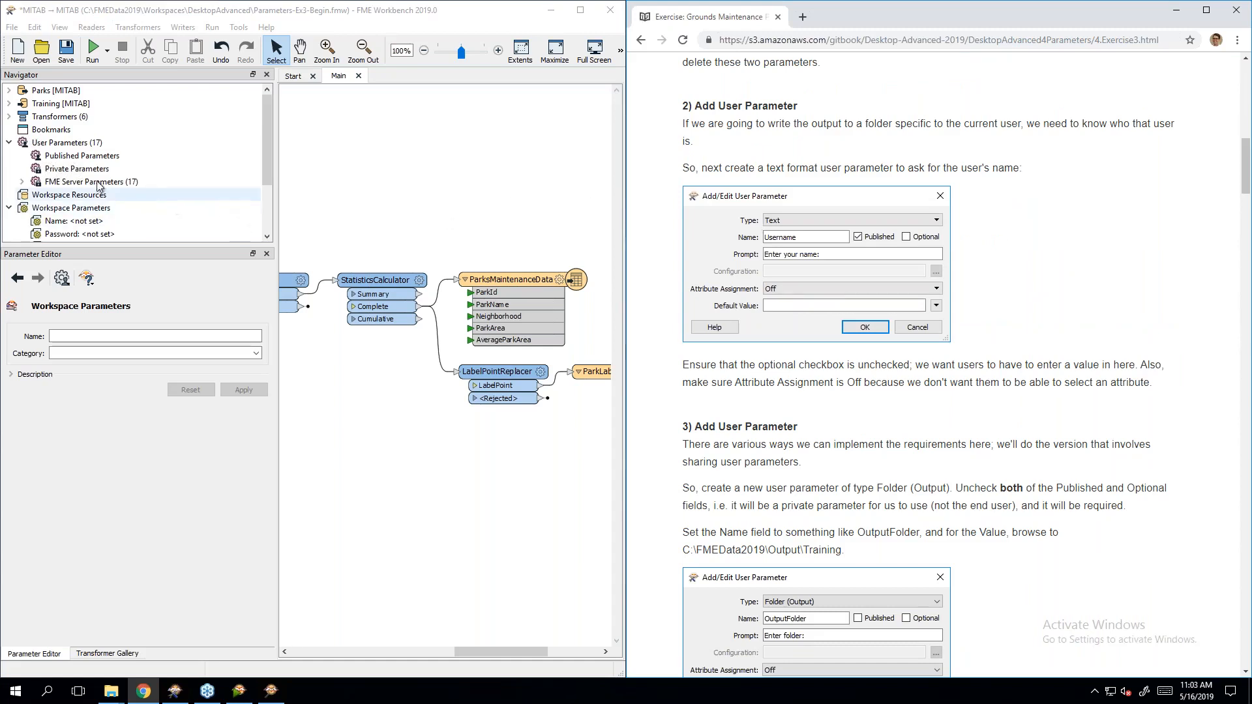
Step: Create a required published text parameter Username, prompt 'Enter your name:', attribute assignment Off
right_click(64, 159)
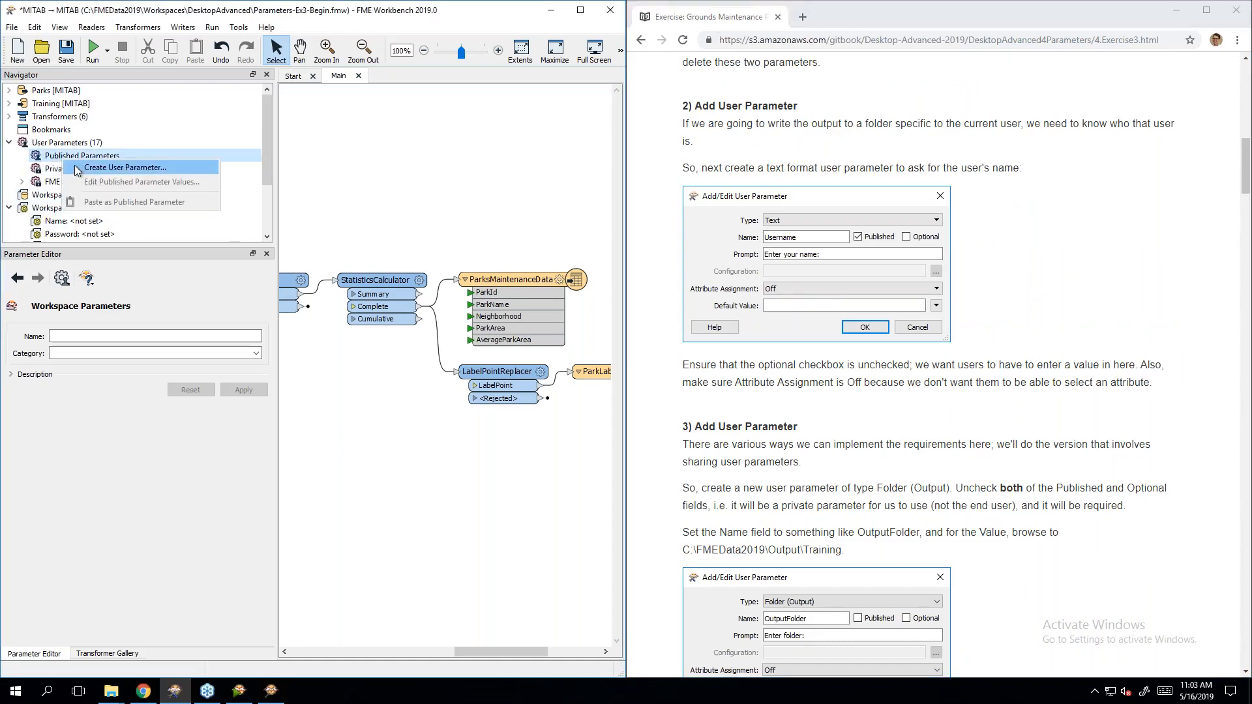
left_click(74, 167)
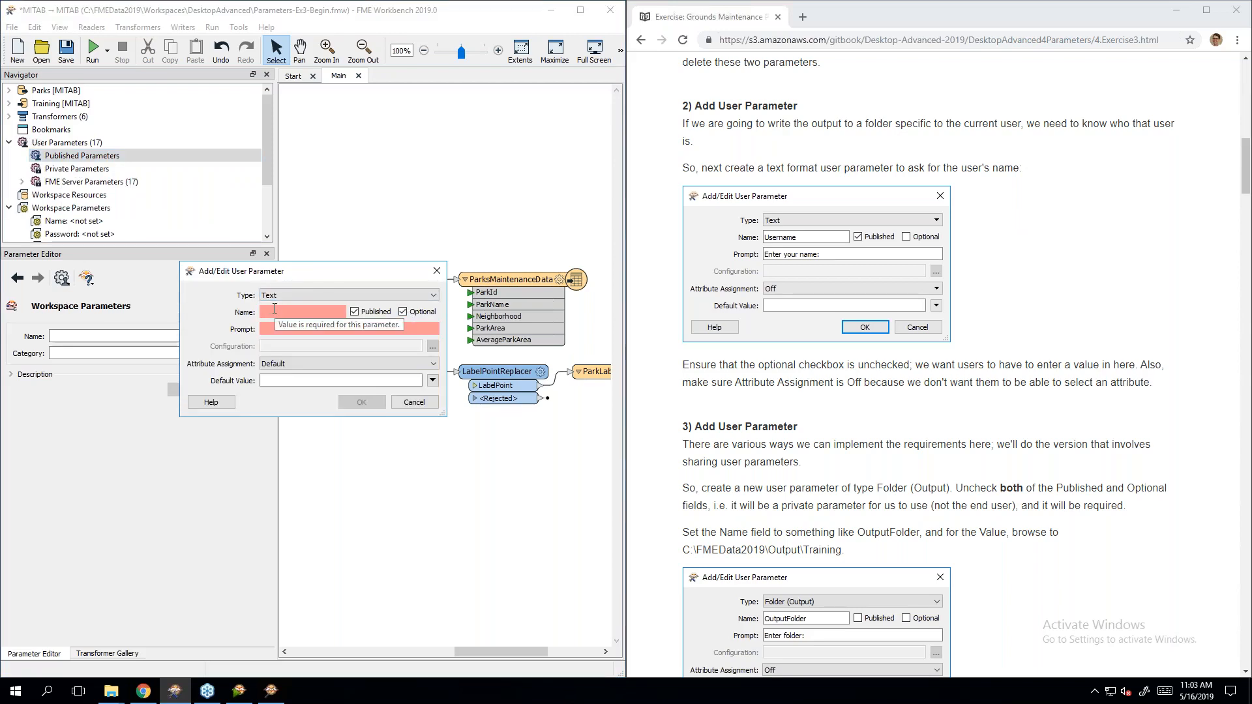
type("Usernam")
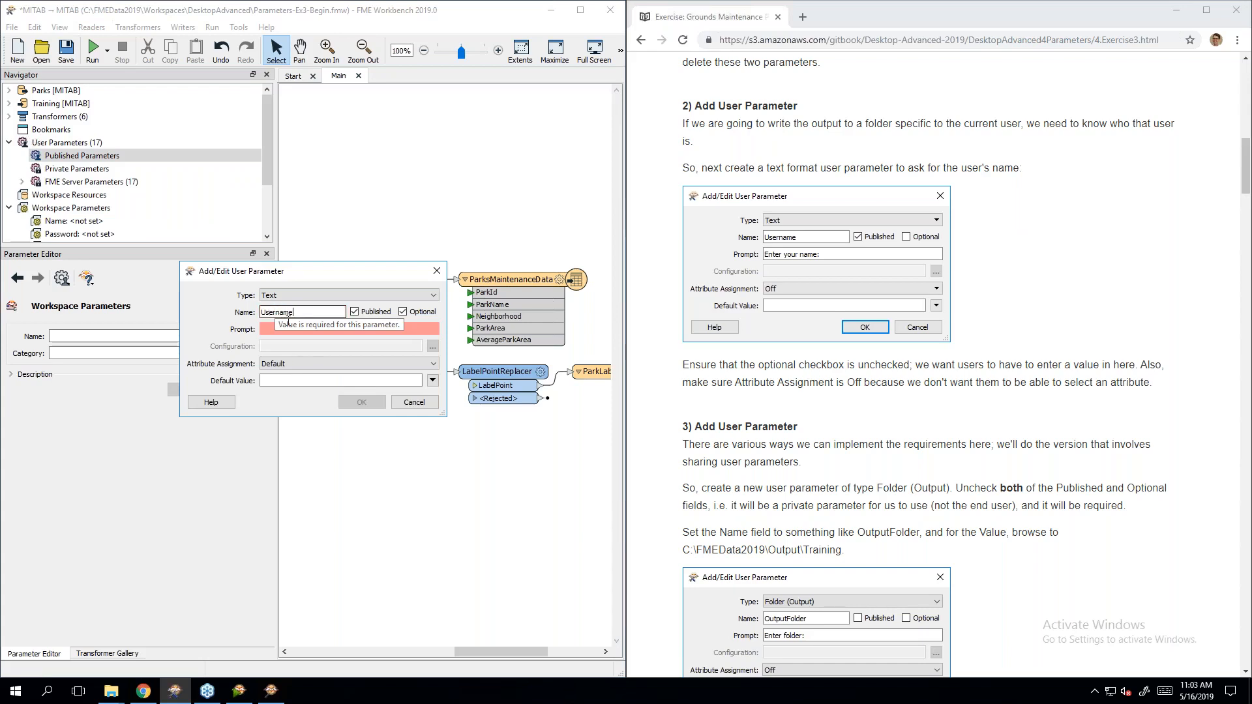
type("Enter your name:")
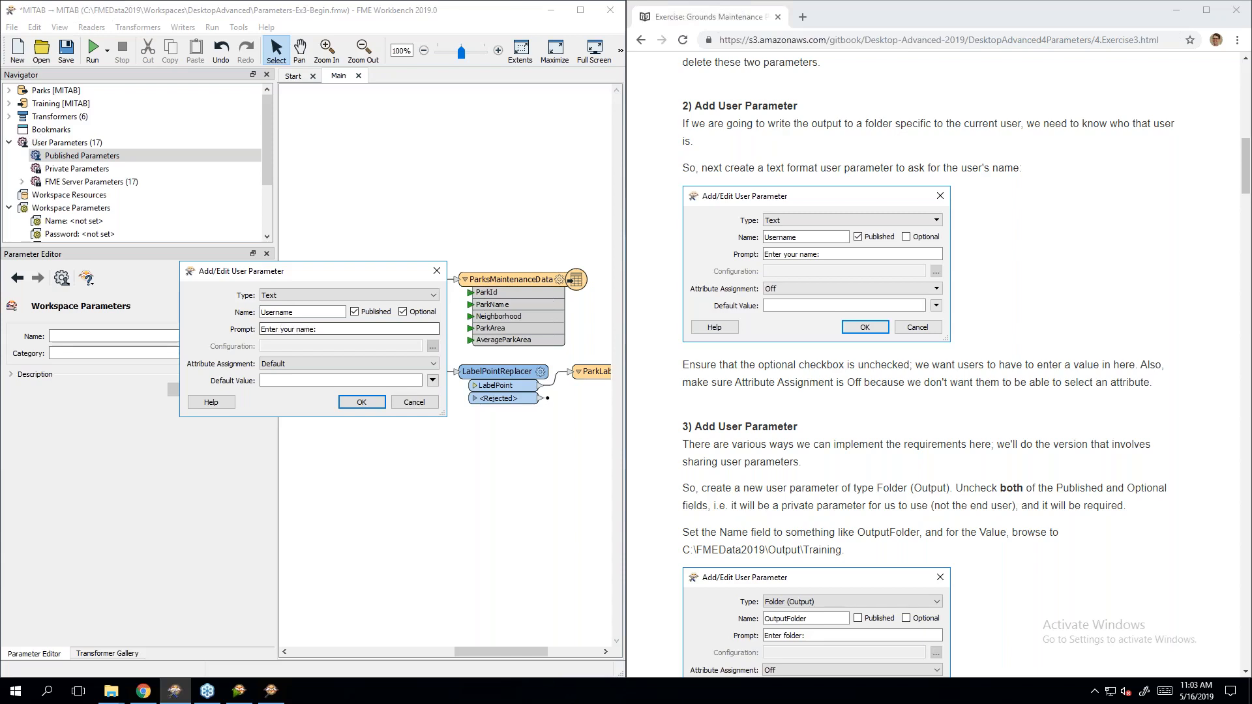
left_click(290, 363)
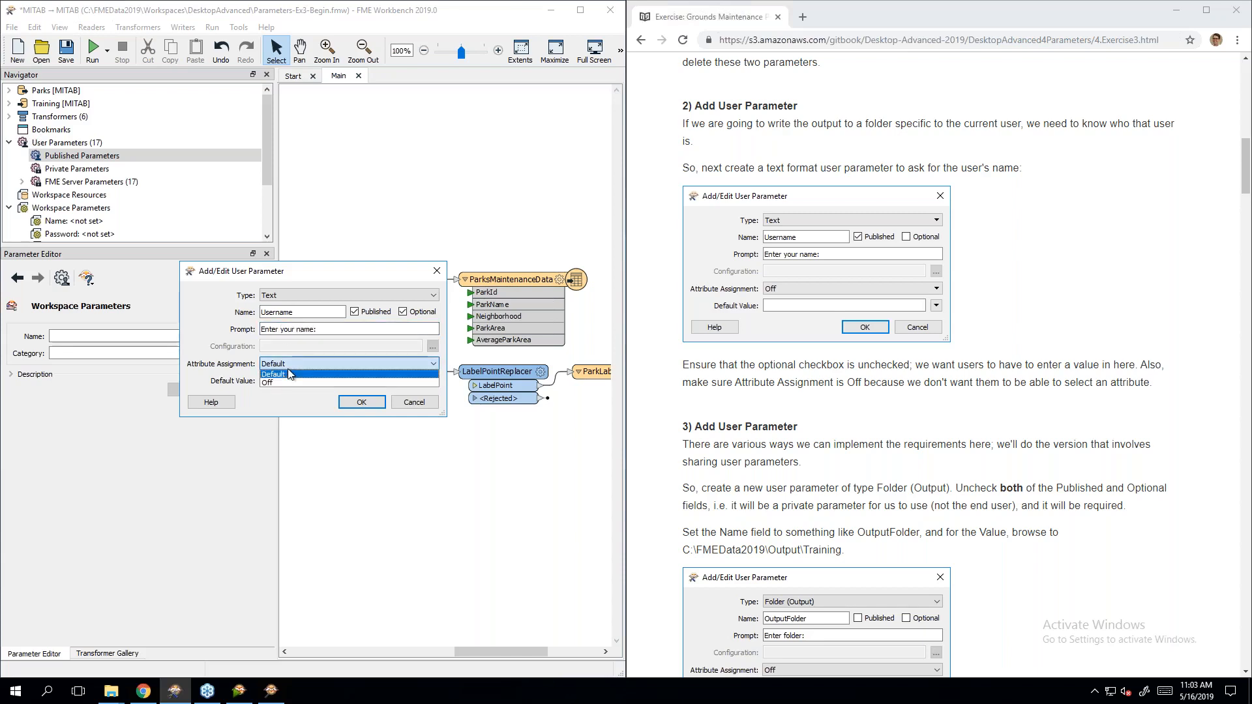
left_click(296, 384)
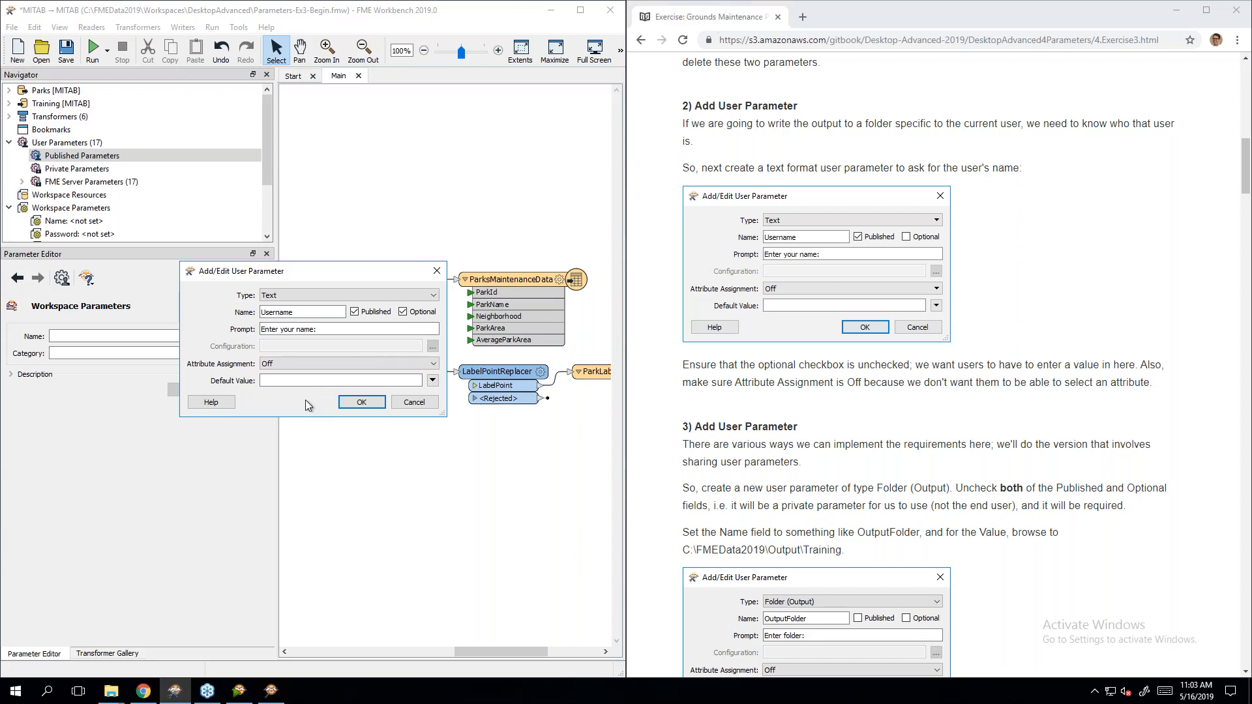
left_click(409, 316)
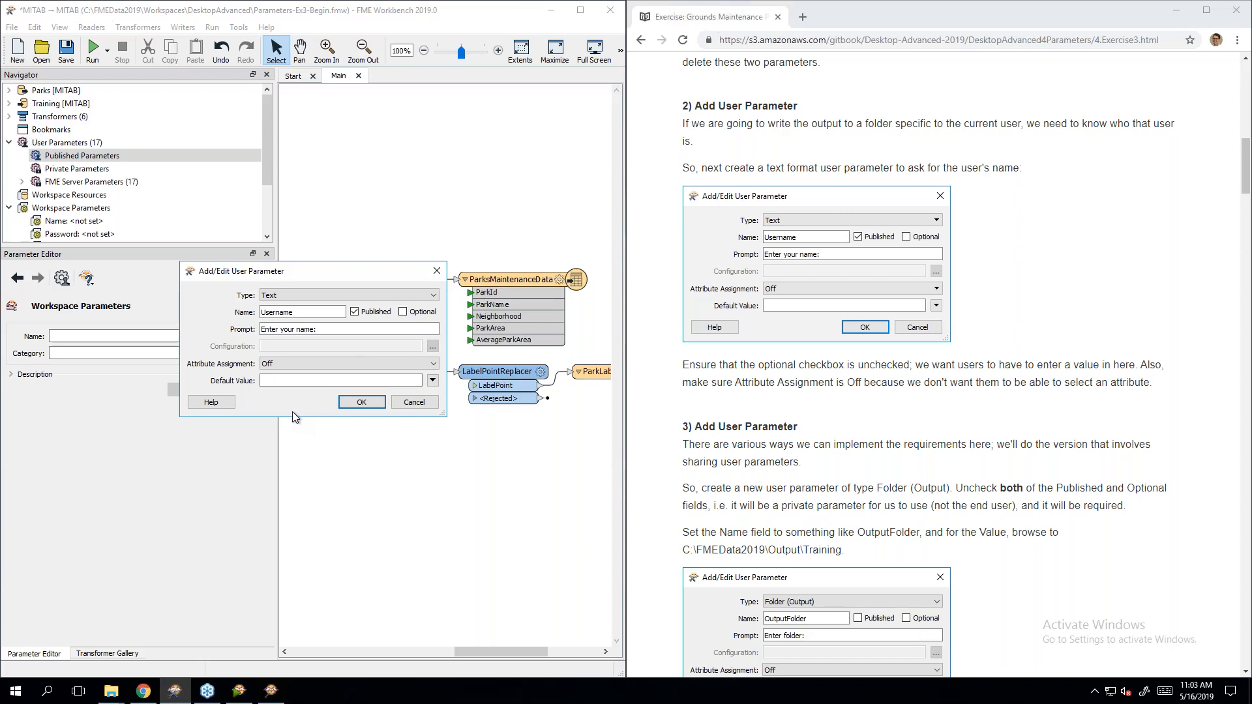
left_click(347, 407)
left_click(951, 456)
scroll(951, 456, "down", 3)
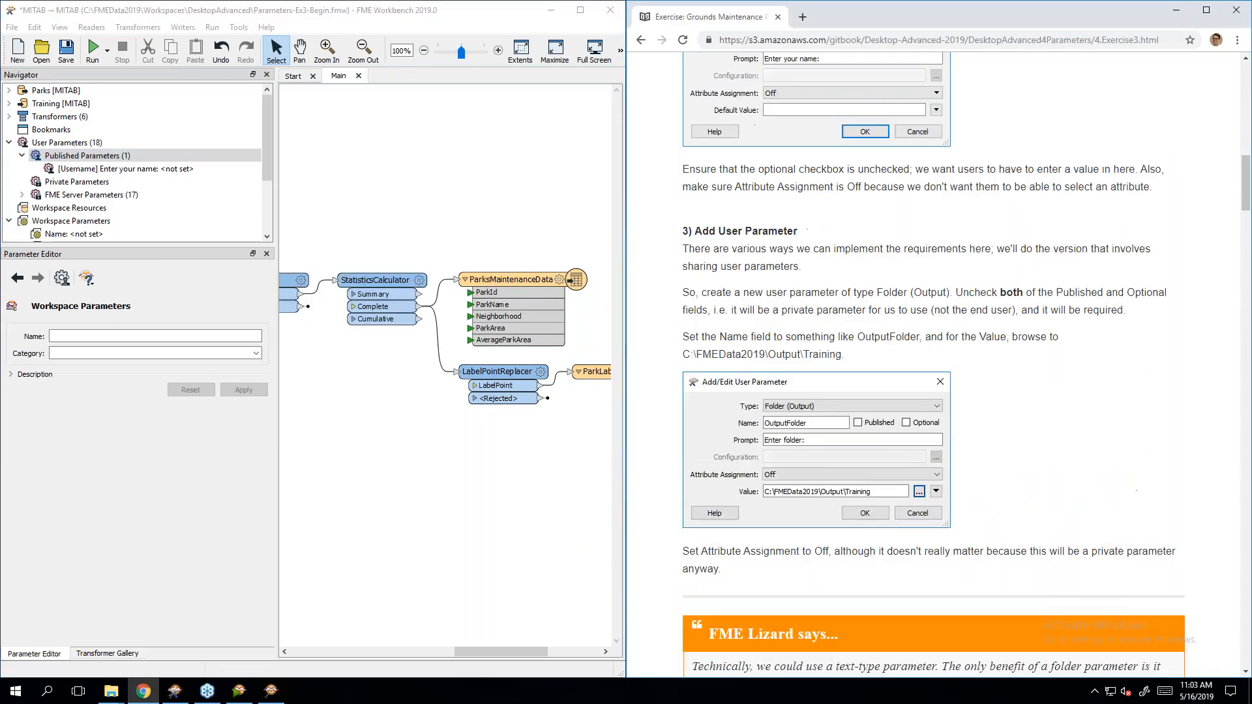
Step: Start a private, required Folder (Output) parameter OutputFolder with prompt 'Enter folder:'
scroll(945, 445, "down", 1)
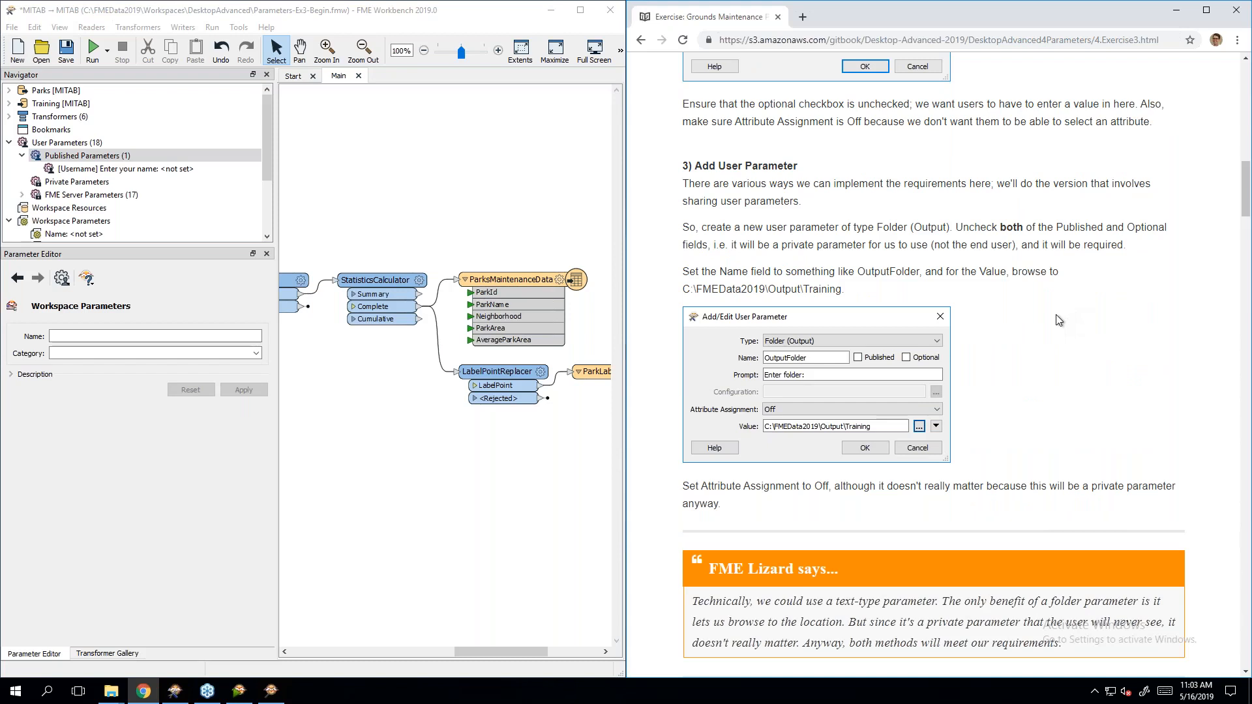
left_click(84, 157)
right_click(89, 157)
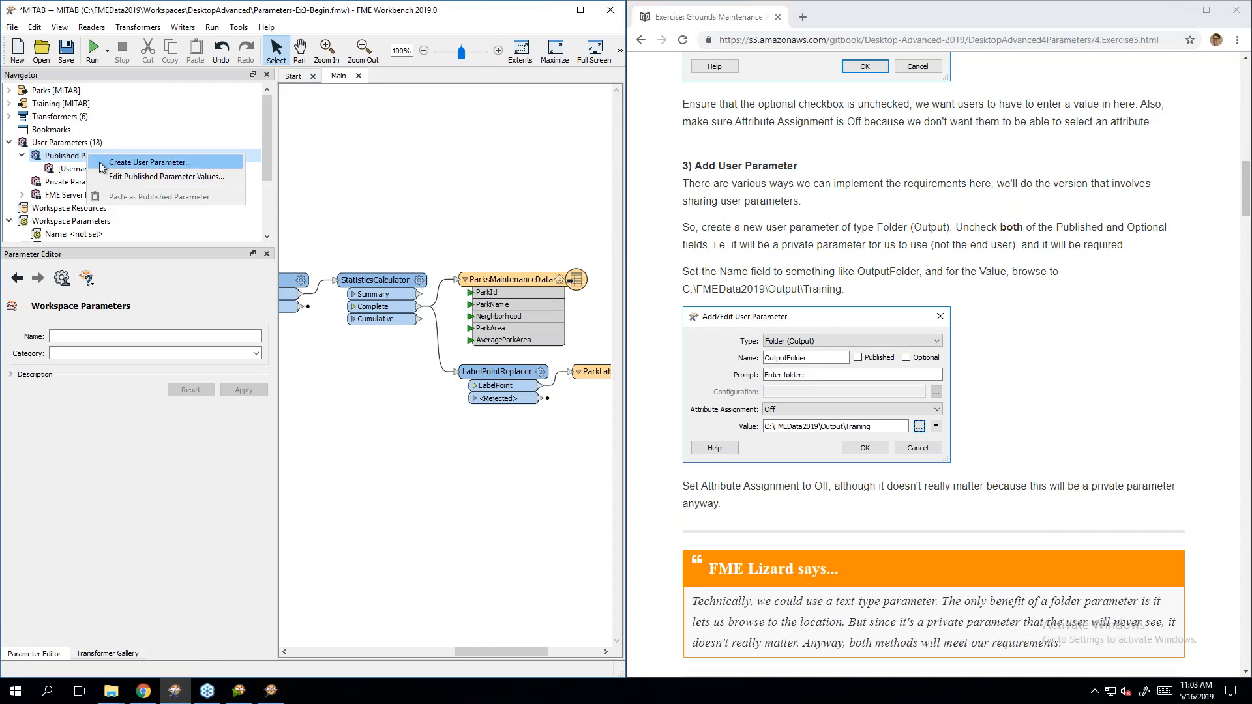
left_click(102, 164)
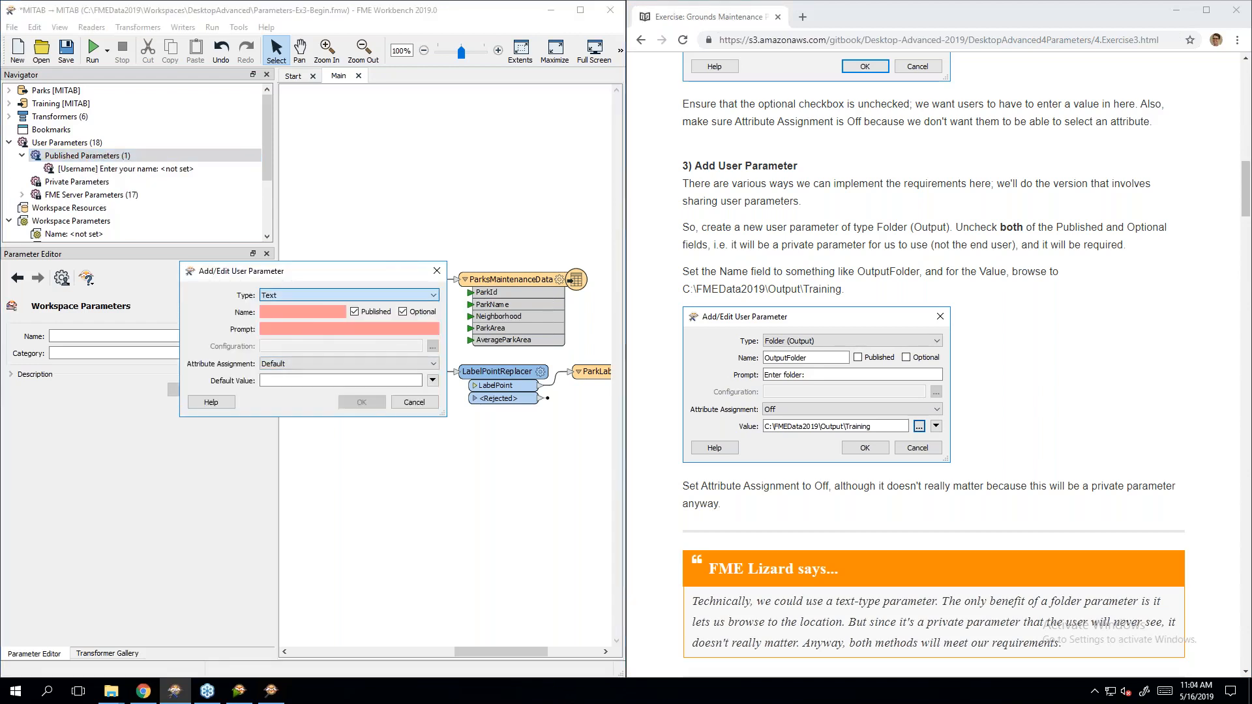
left_click(348, 296)
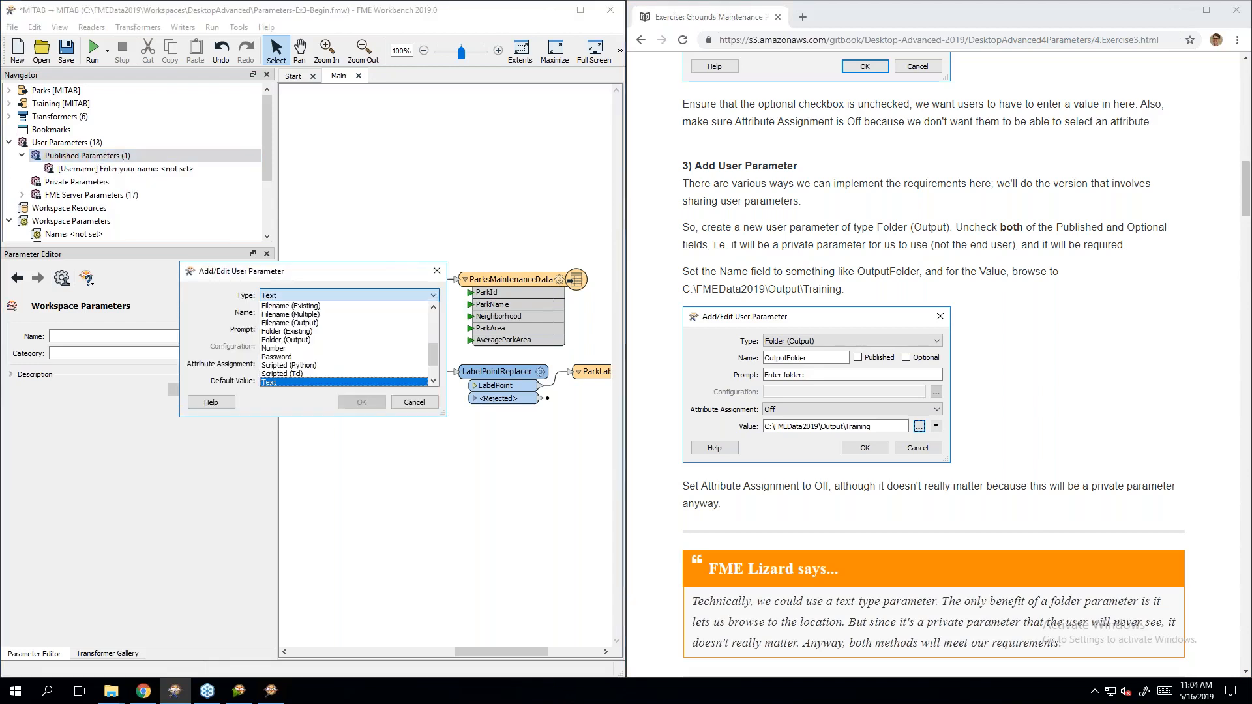
left_click(309, 340)
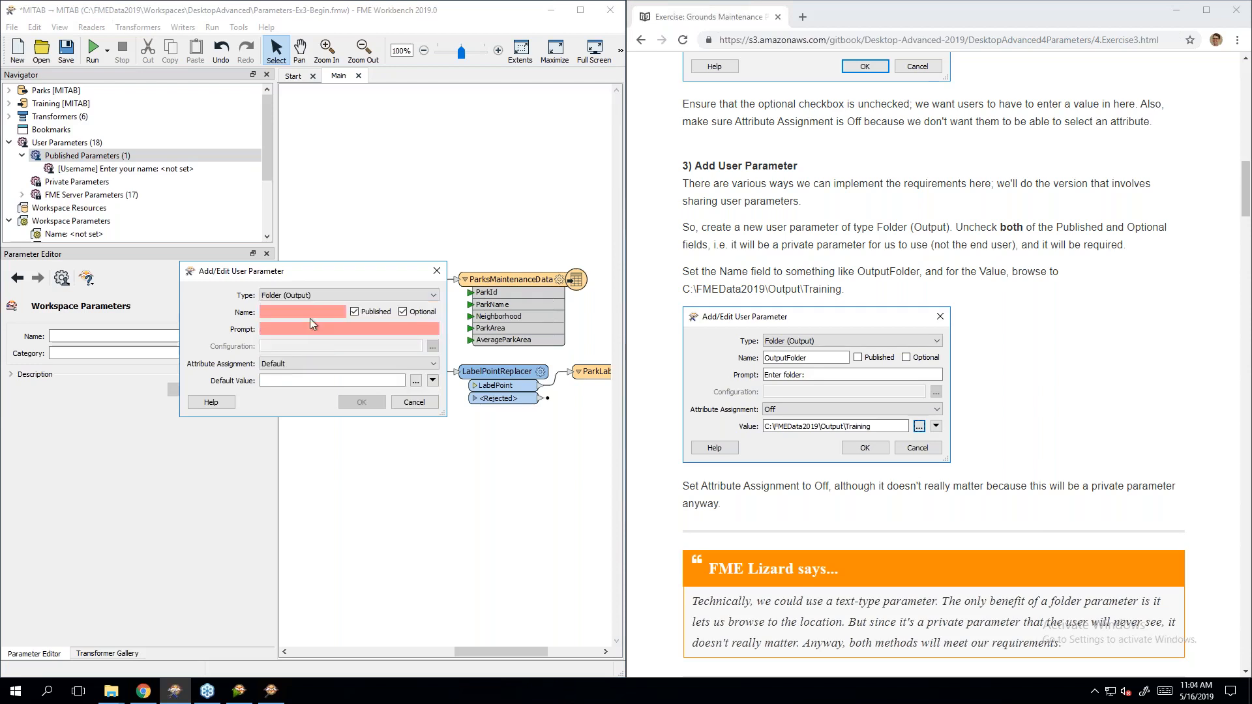
left_click(313, 295)
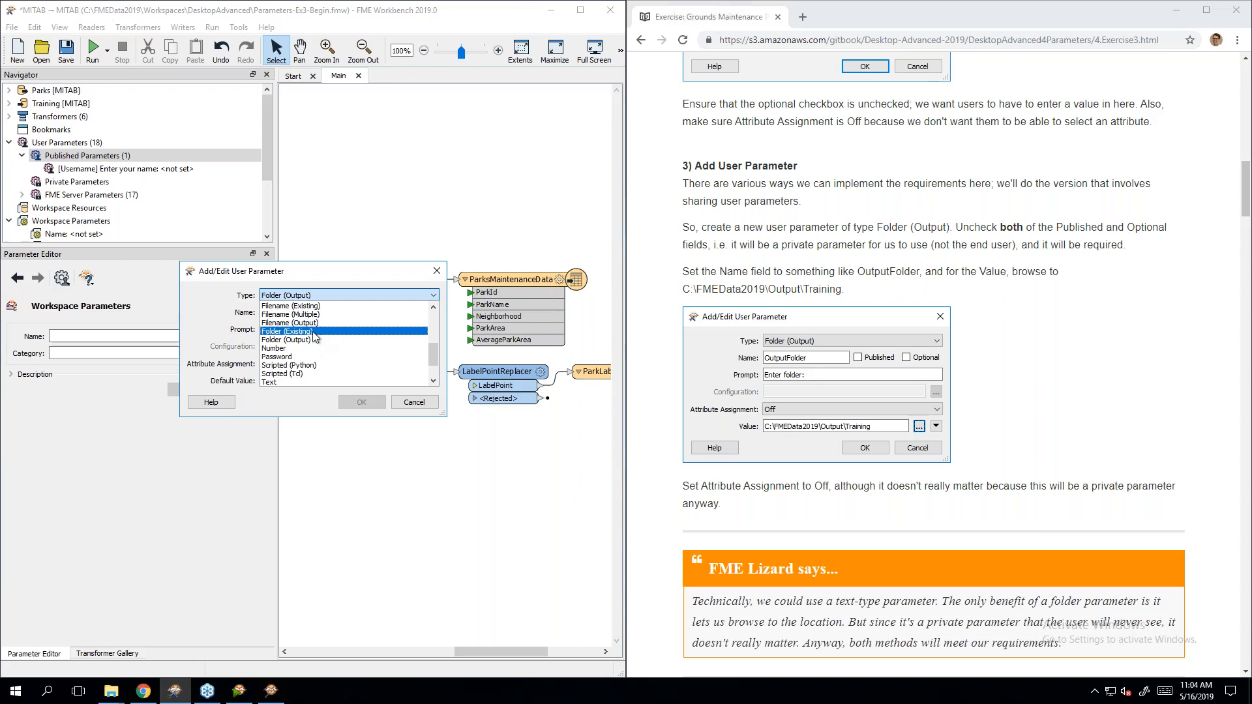
left_click(308, 340)
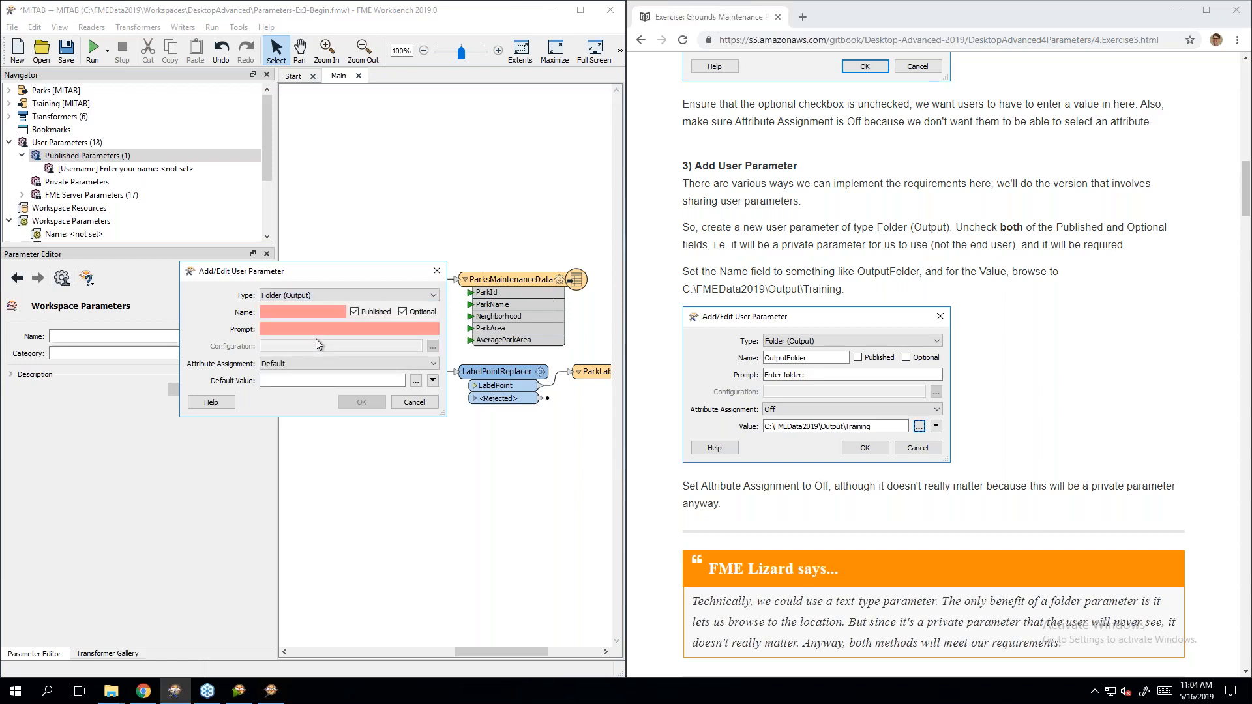
left_click(301, 312)
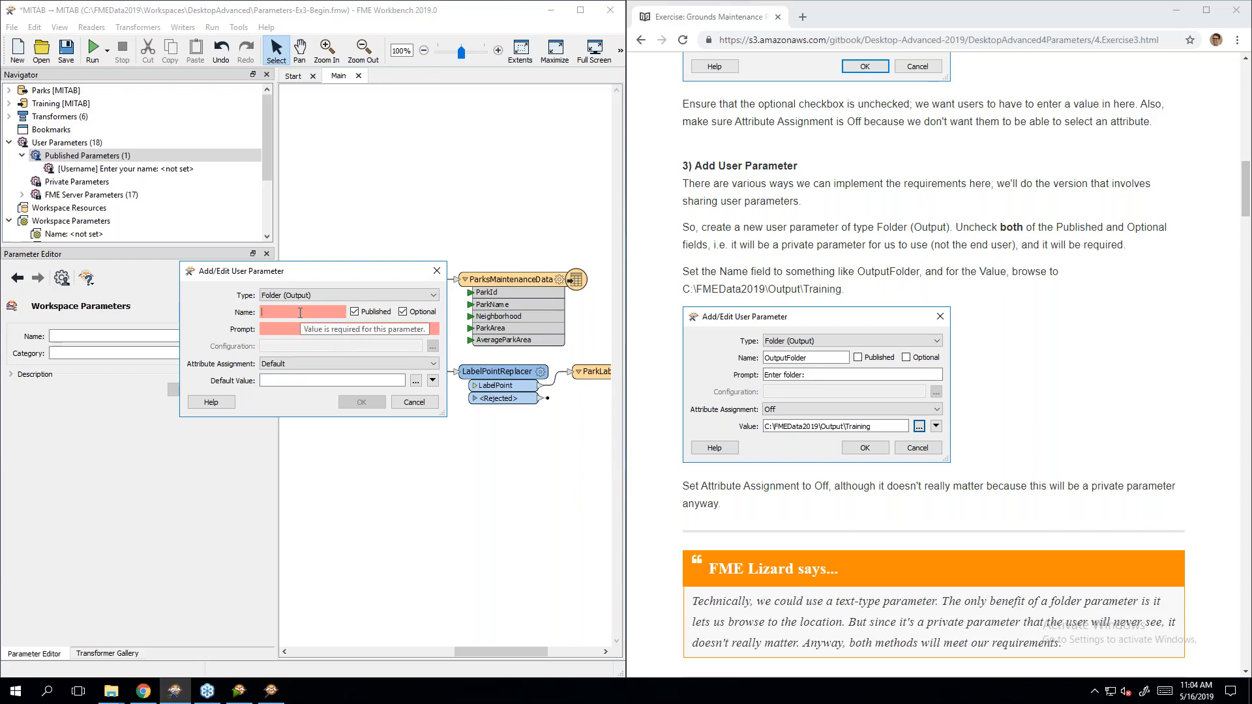
type("OutputFolder")
left_click(273, 331)
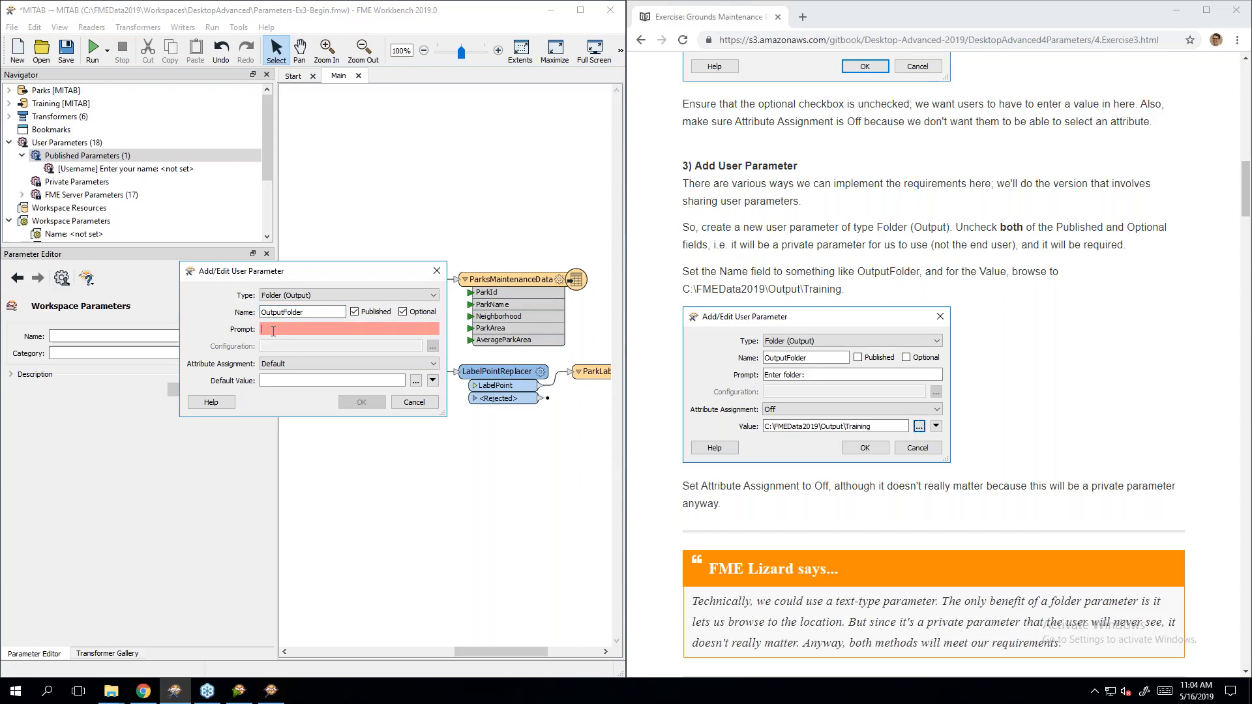
type("Enter folder:")
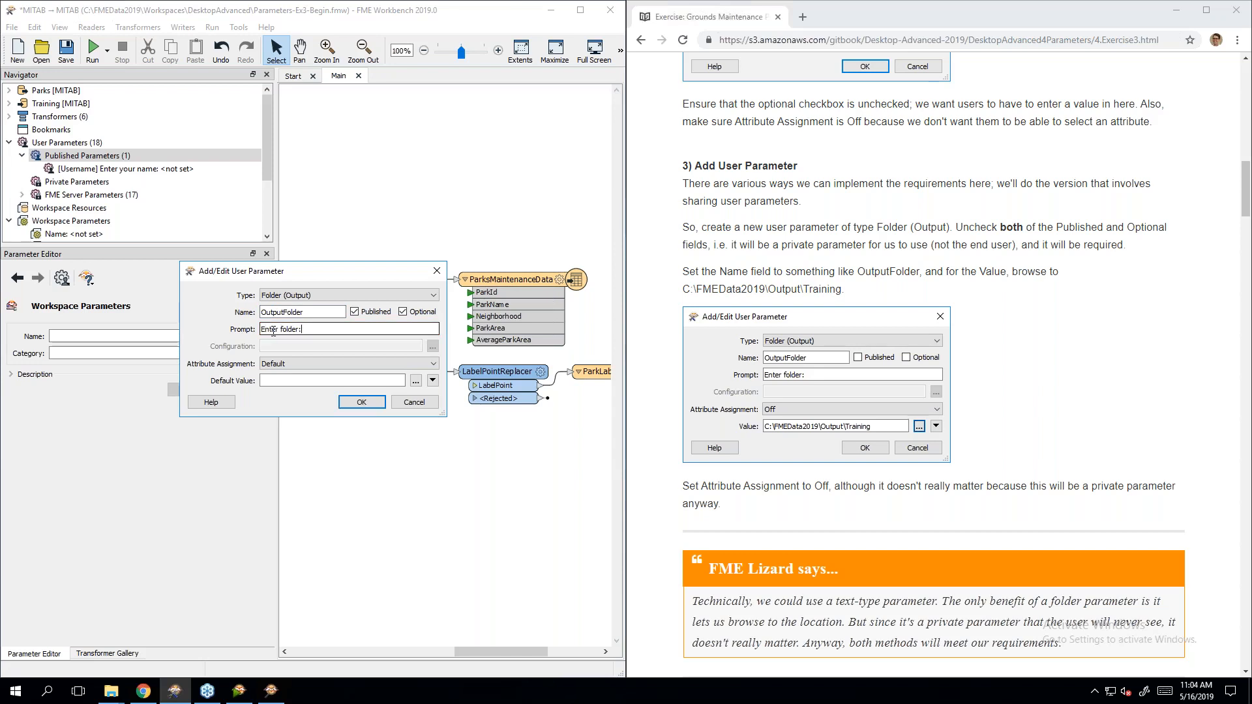
left_click(354, 311)
left_click(410, 314)
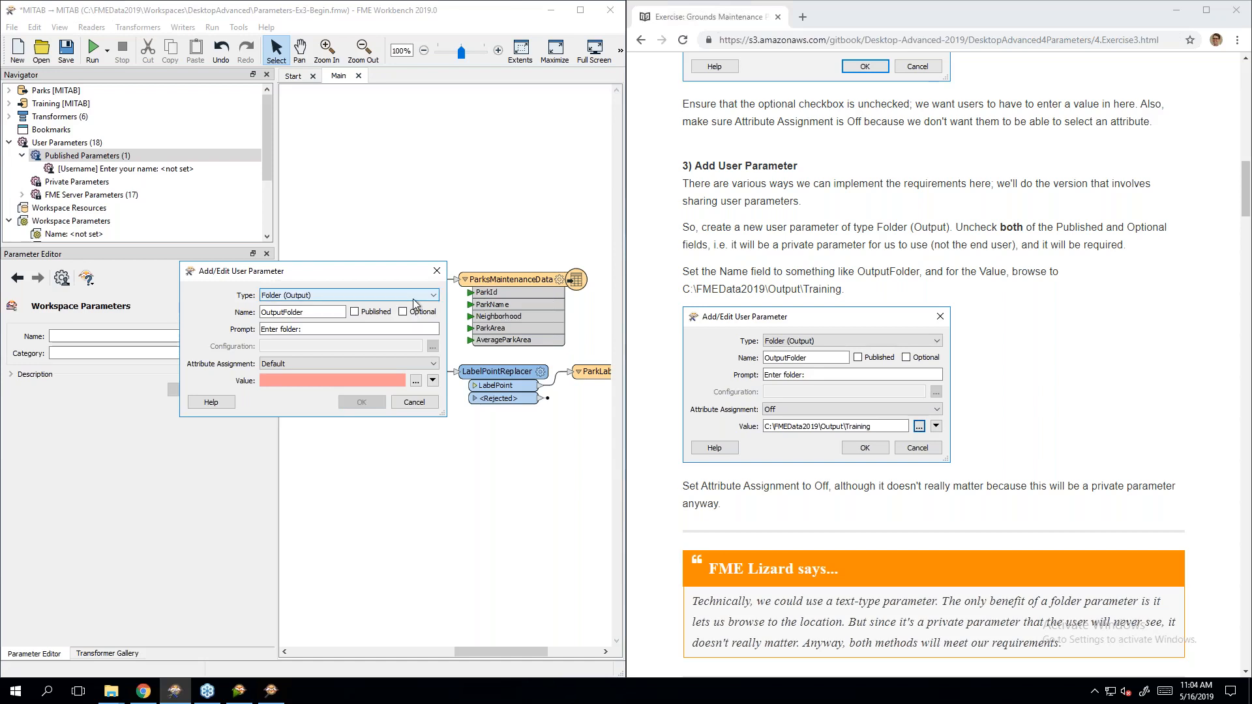
Step: Turn attribute assignment Off and set the value to C:\FMEData2019\Output\Training
left_click(346, 366)
left_click(346, 382)
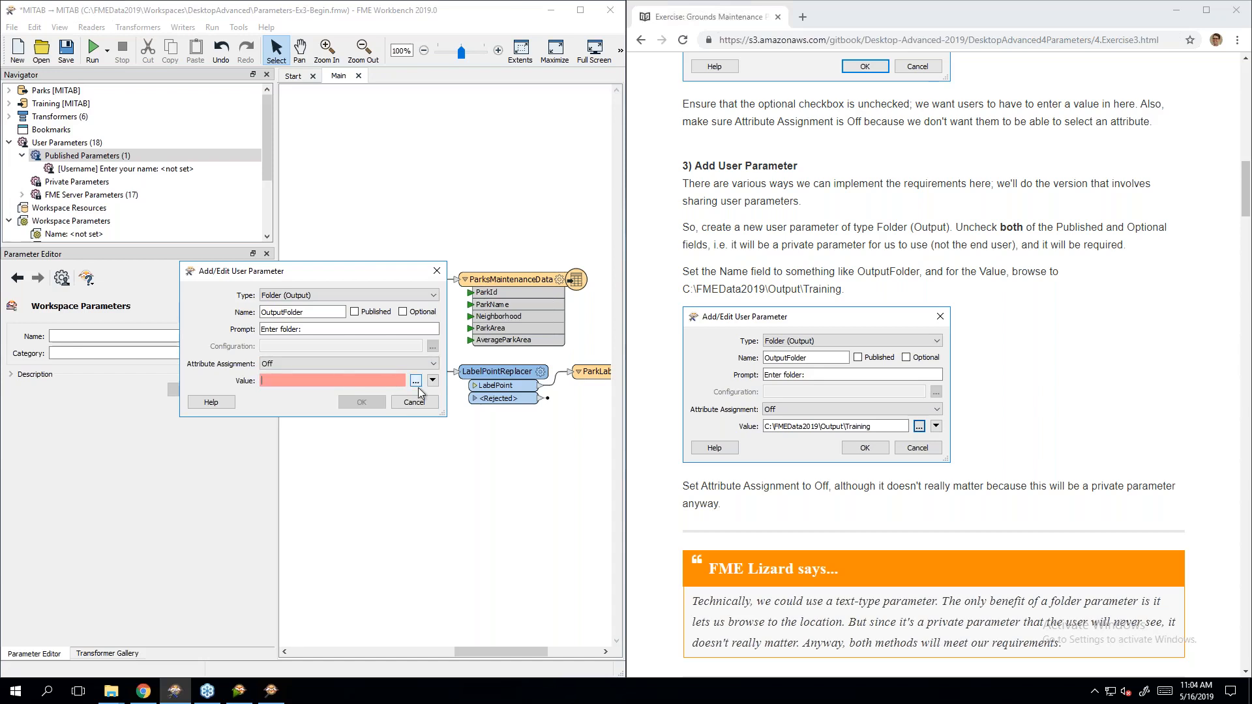
left_click(416, 381)
left_click_drag(446, 291, 298, 129)
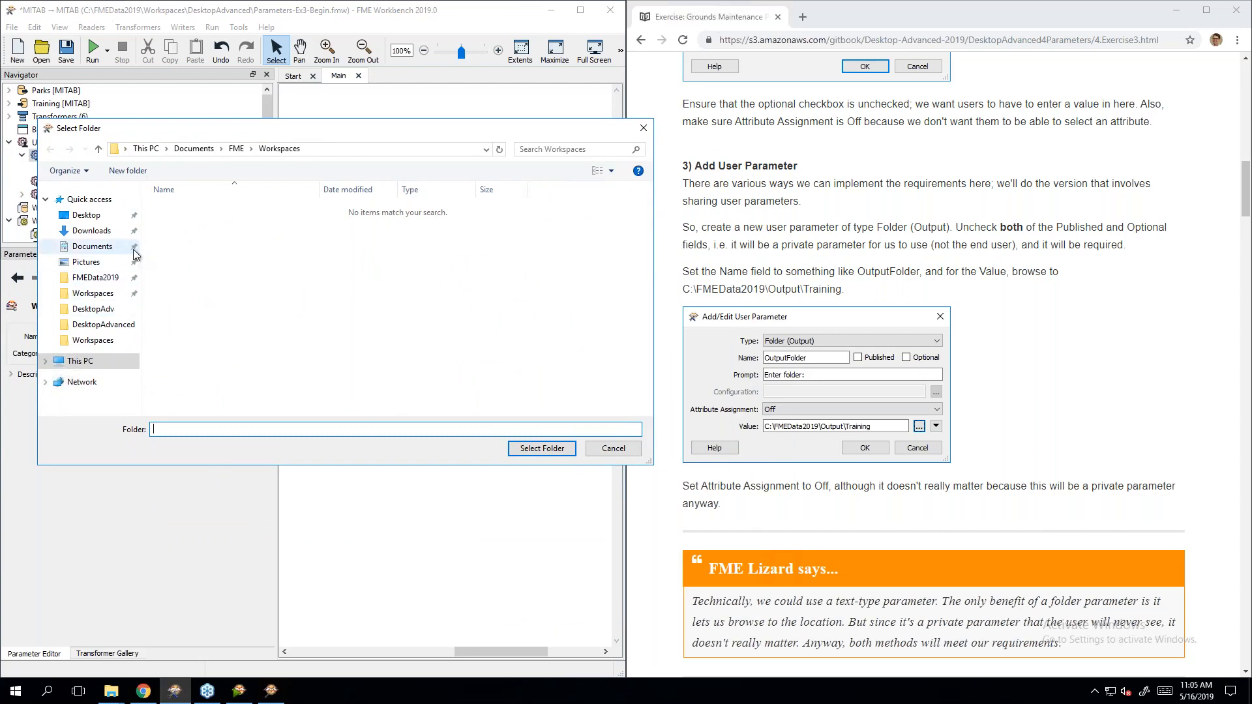
left_click(95, 278)
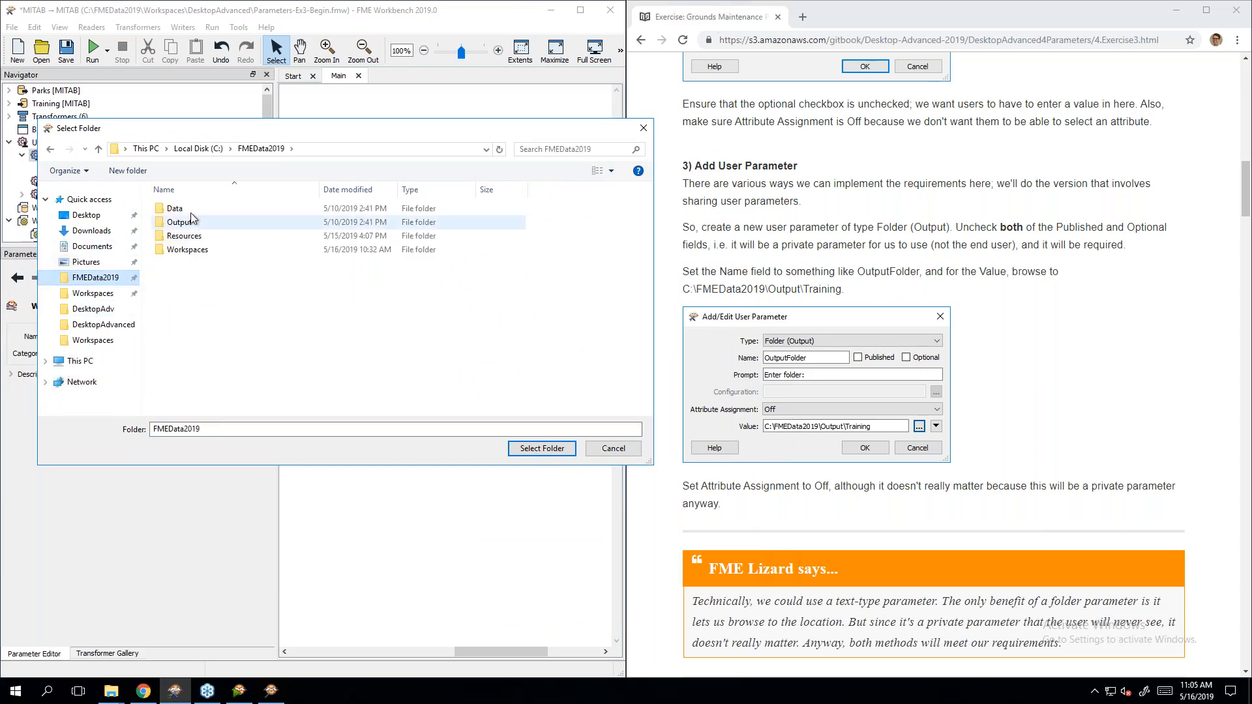
double_click(195, 225)
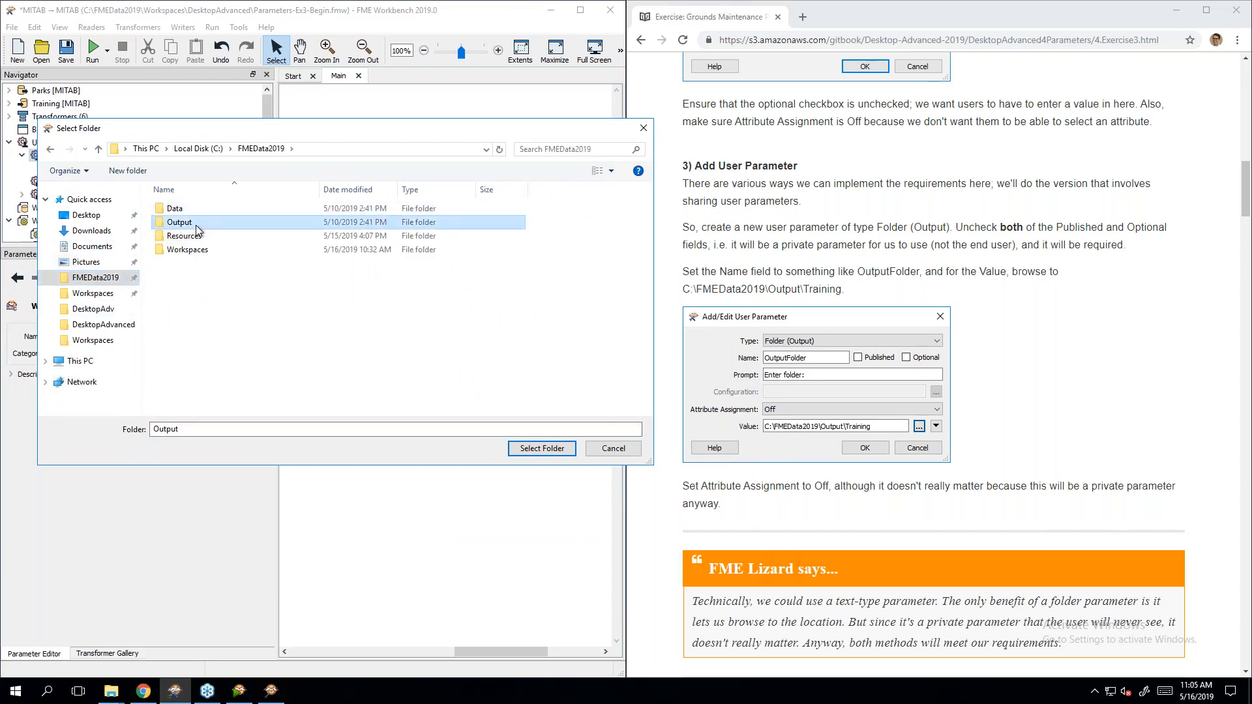
double_click(197, 209)
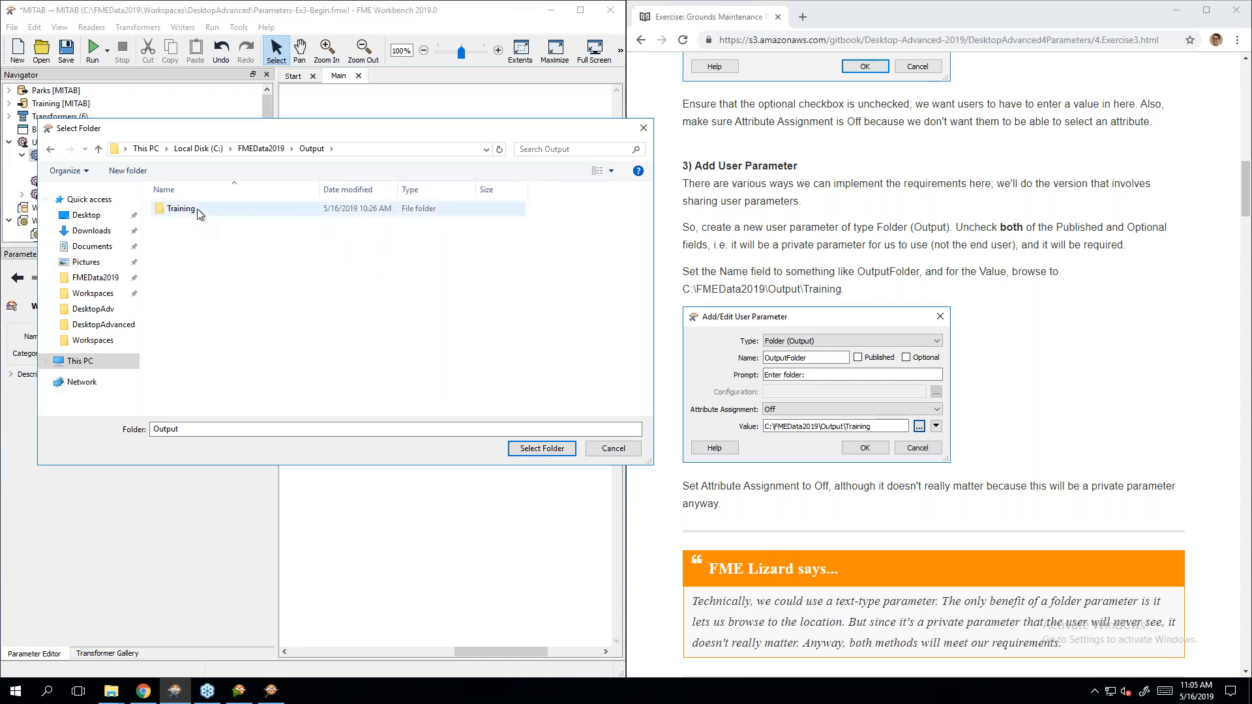
left_click(549, 452)
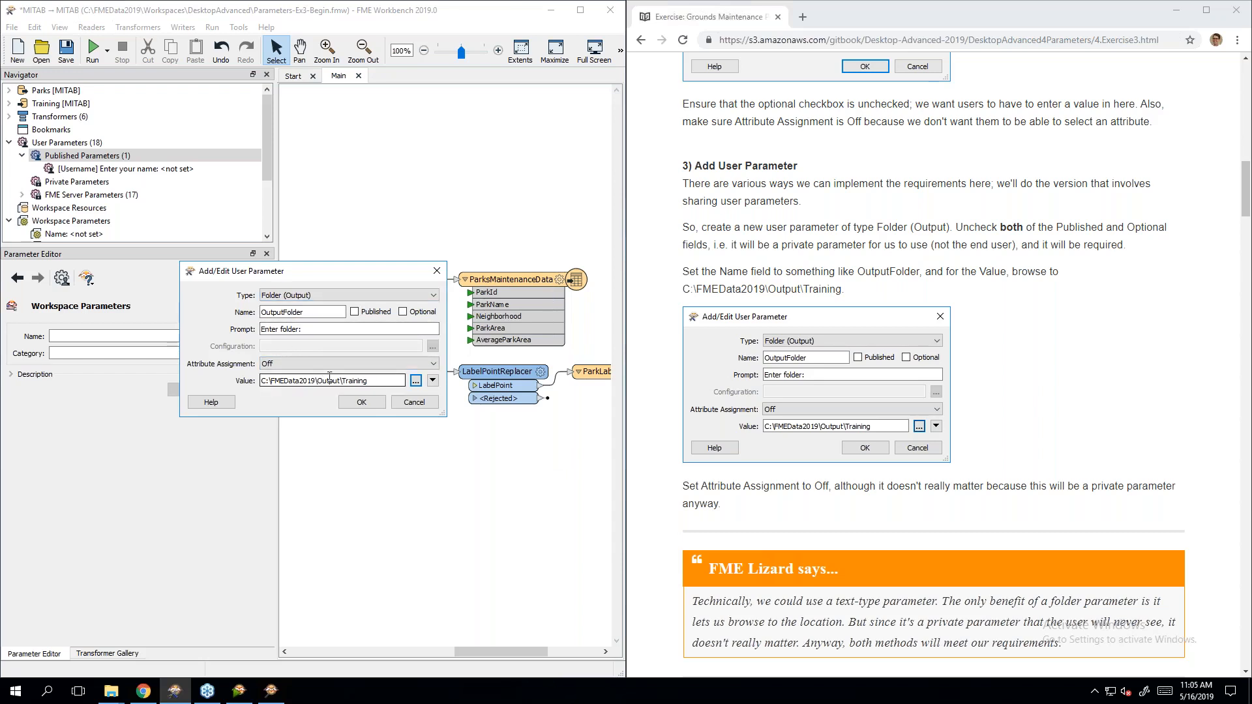
Step: Save the OutputFolder parameter and expand the Training [MITAB] writer's settings in the Navigator
left_click(362, 402)
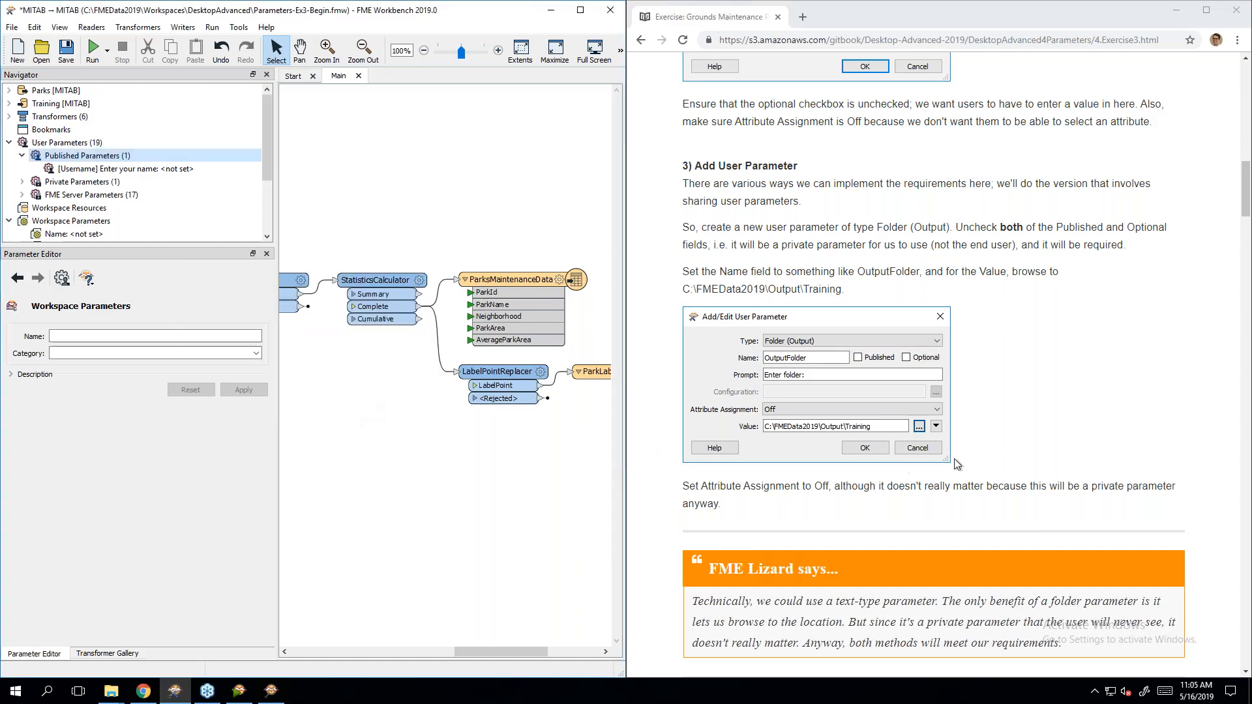
scroll(1050, 420, "down", 3)
scroll(1059, 429, "down", 5)
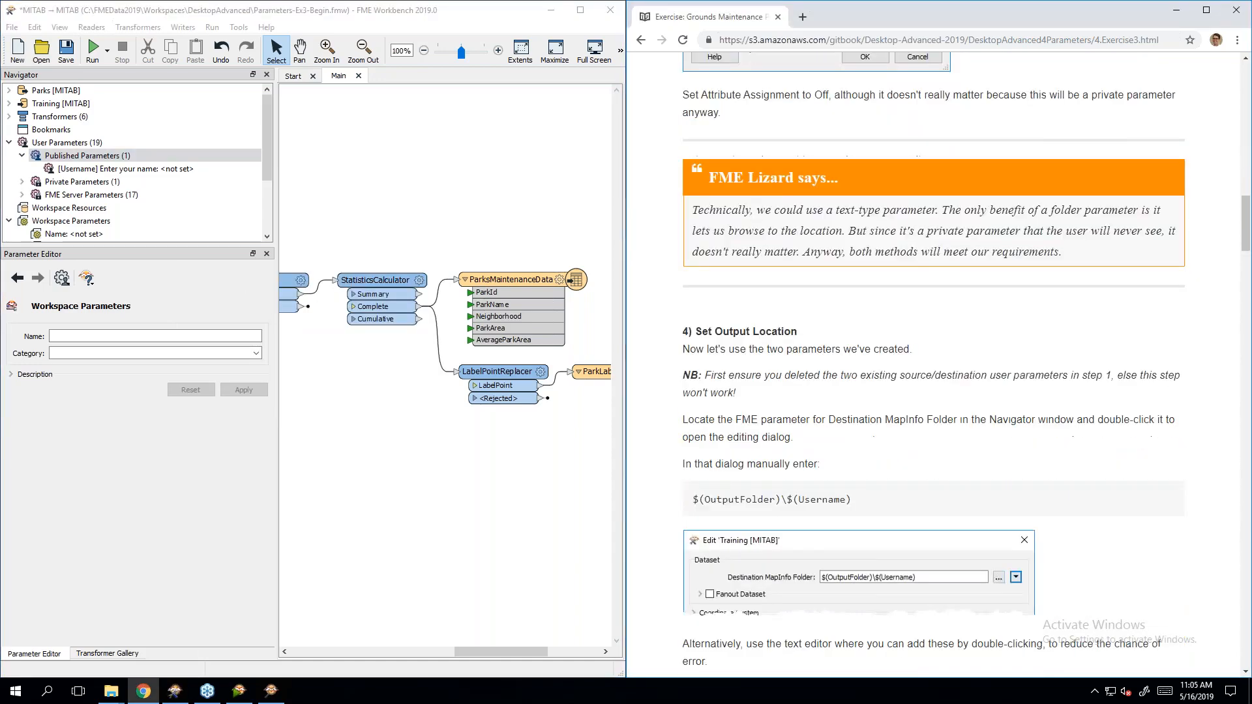
scroll(1061, 437, "down", 1)
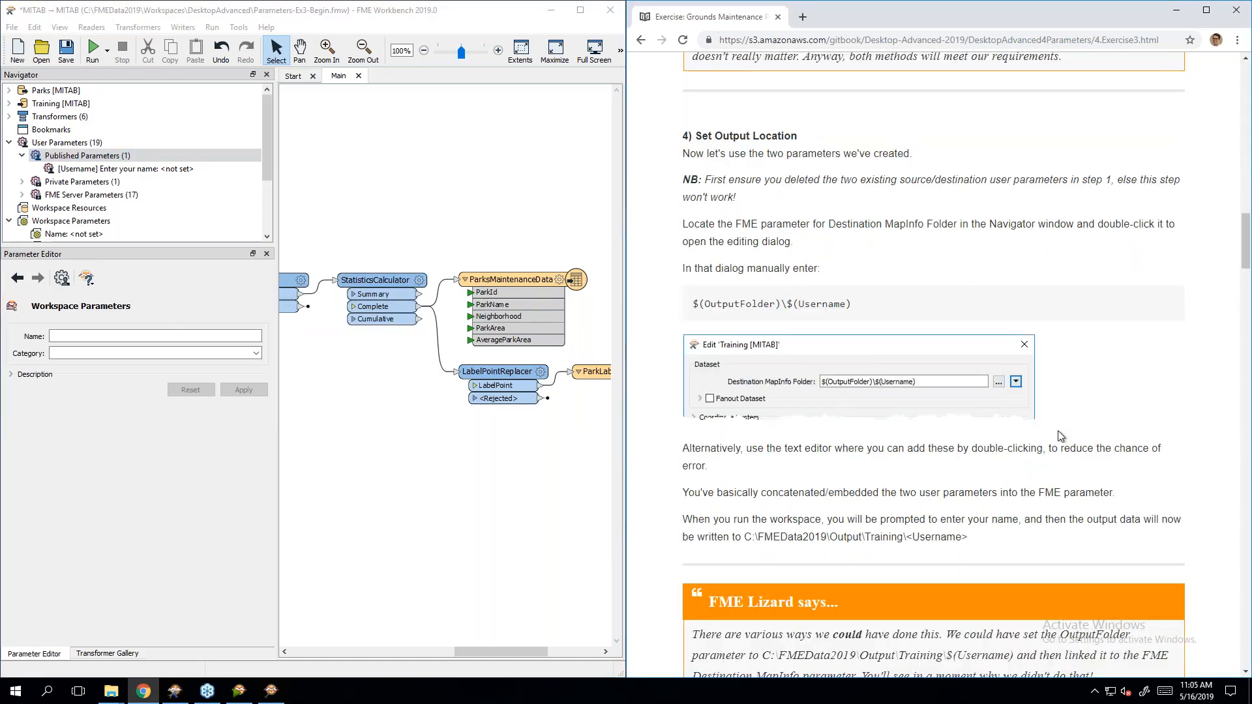
scroll(1061, 437, "down", 1)
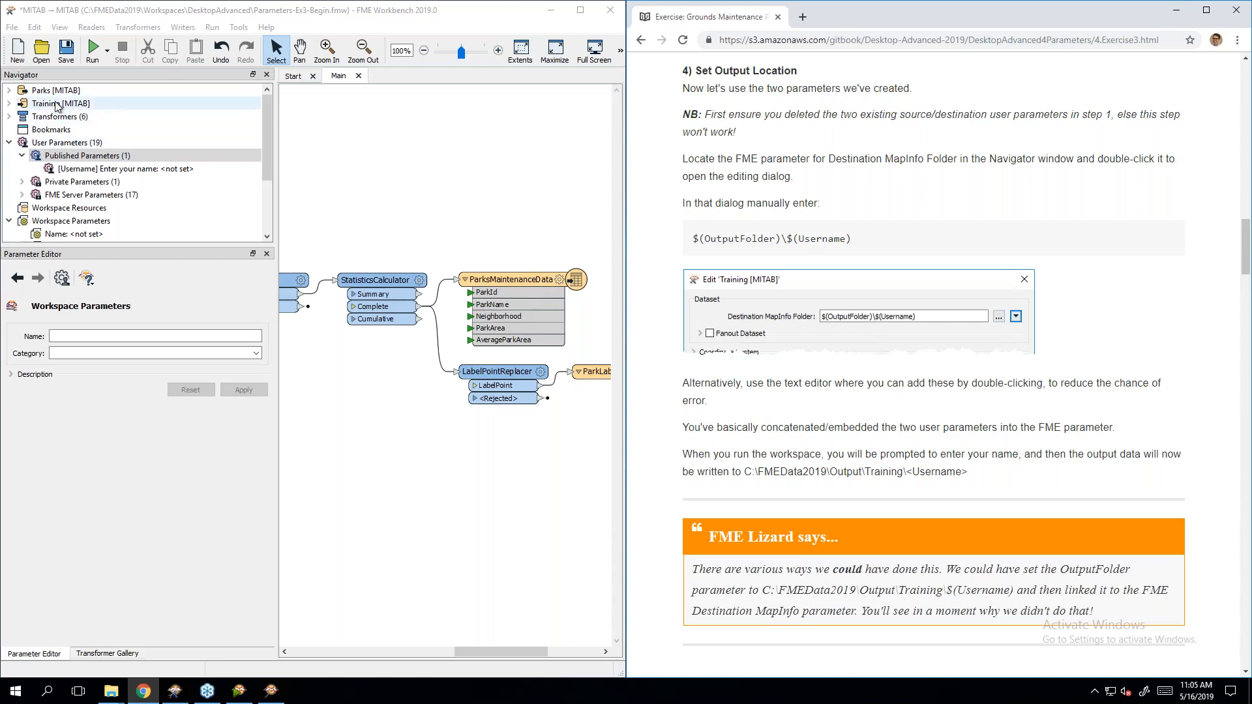
left_click(9, 104)
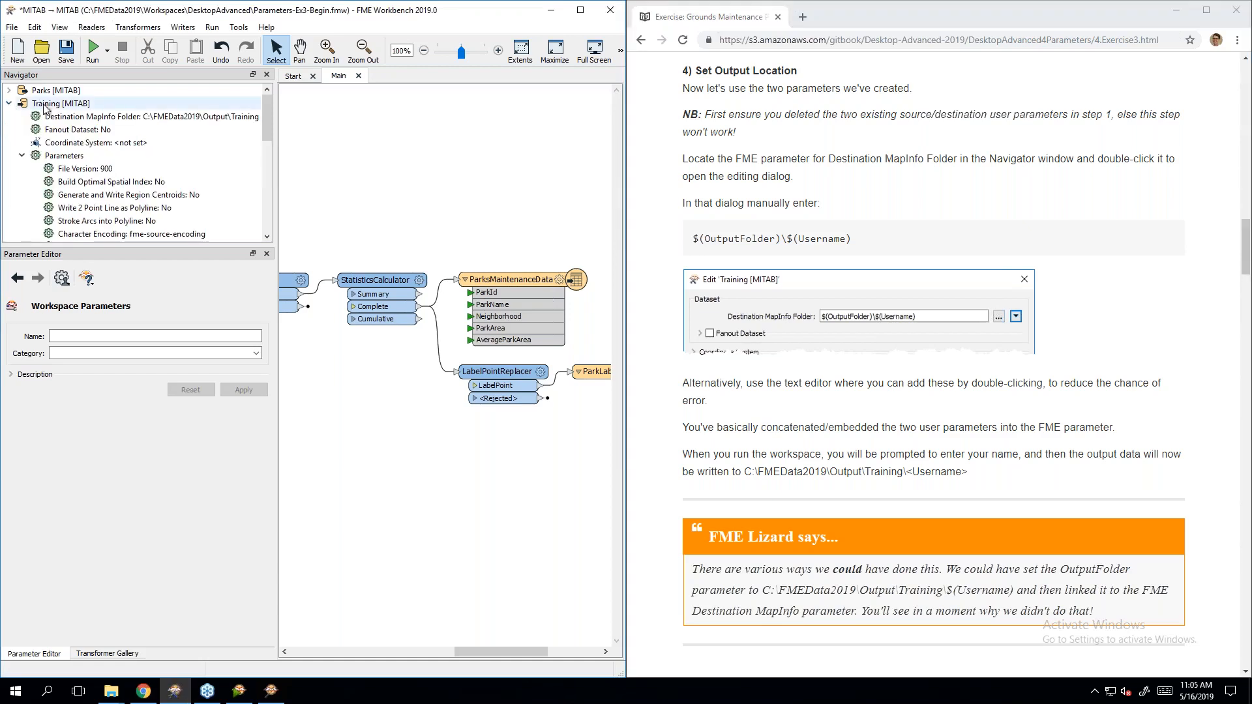
Step: Enter $(OutputFolder)\$(Username) as the Training writer's Destination MapInfo Folder
double_click(78, 120)
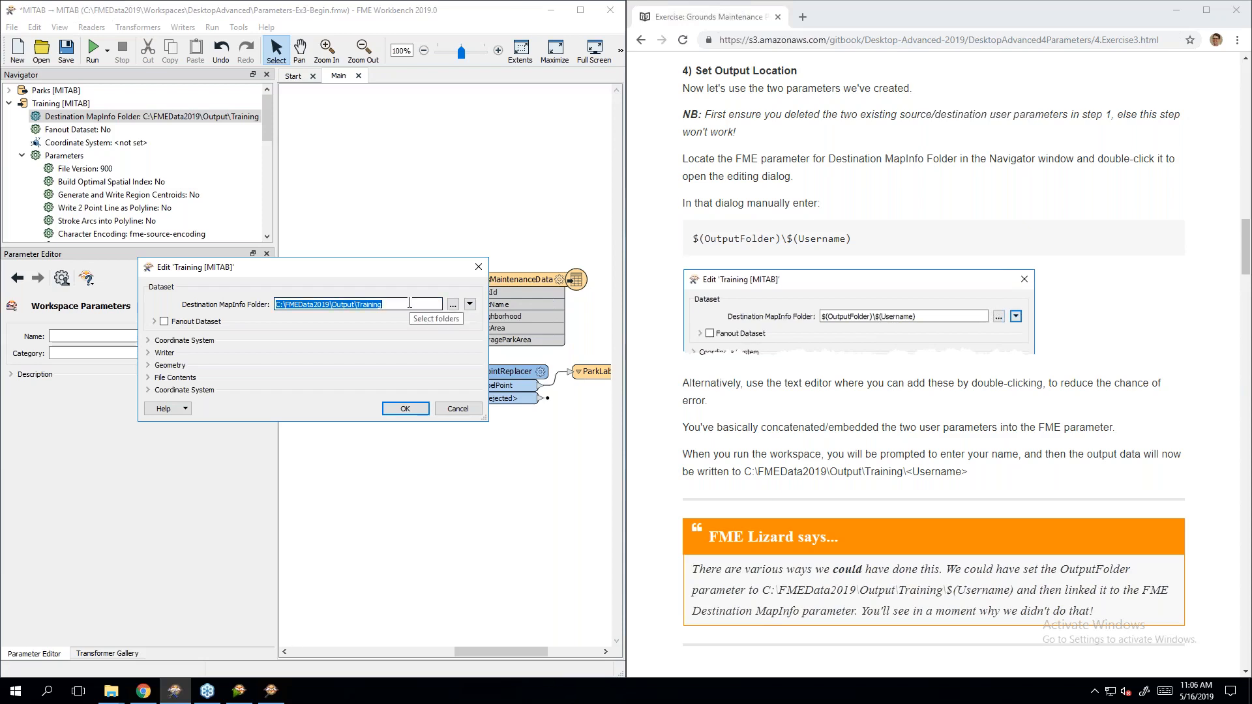
left_click(453, 304)
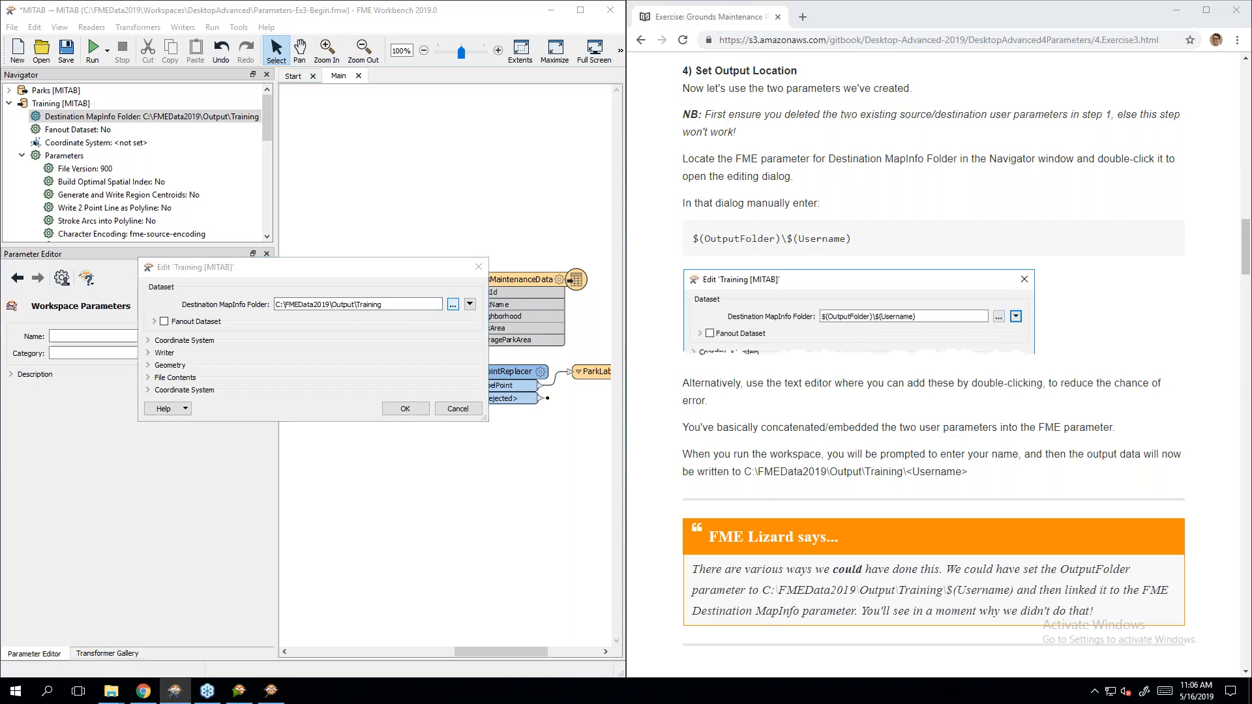
left_click(750, 287)
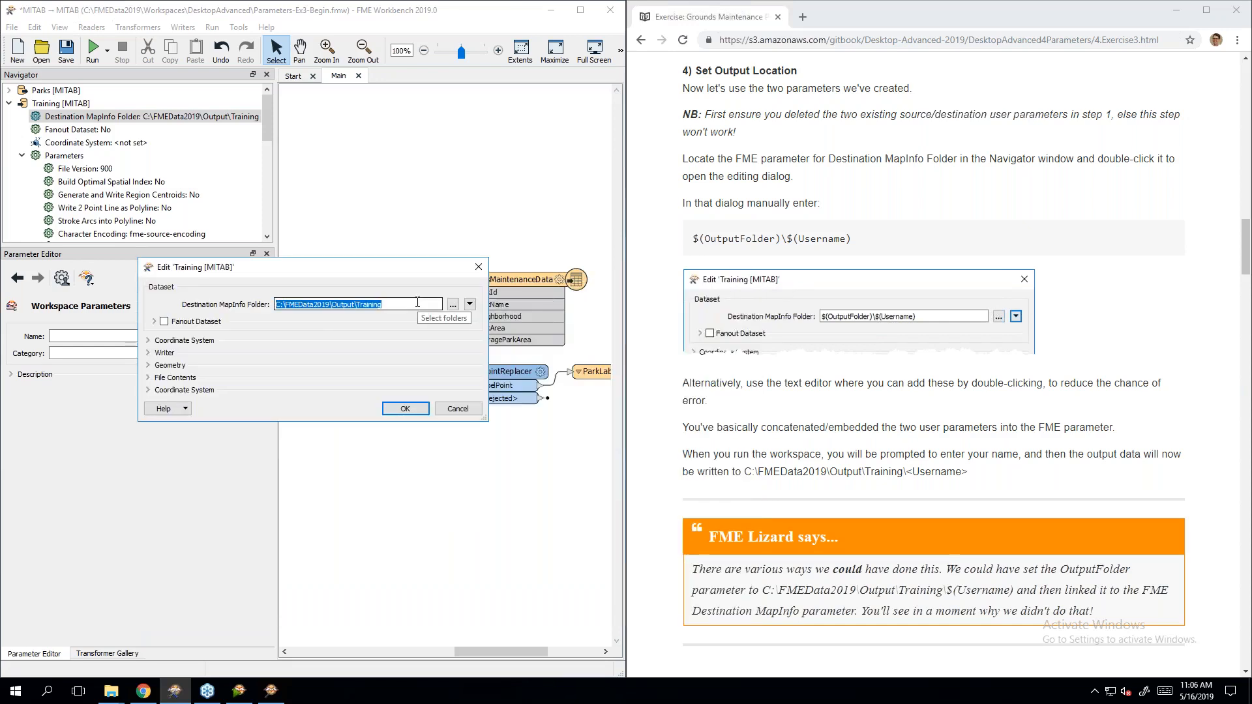
type("$(")
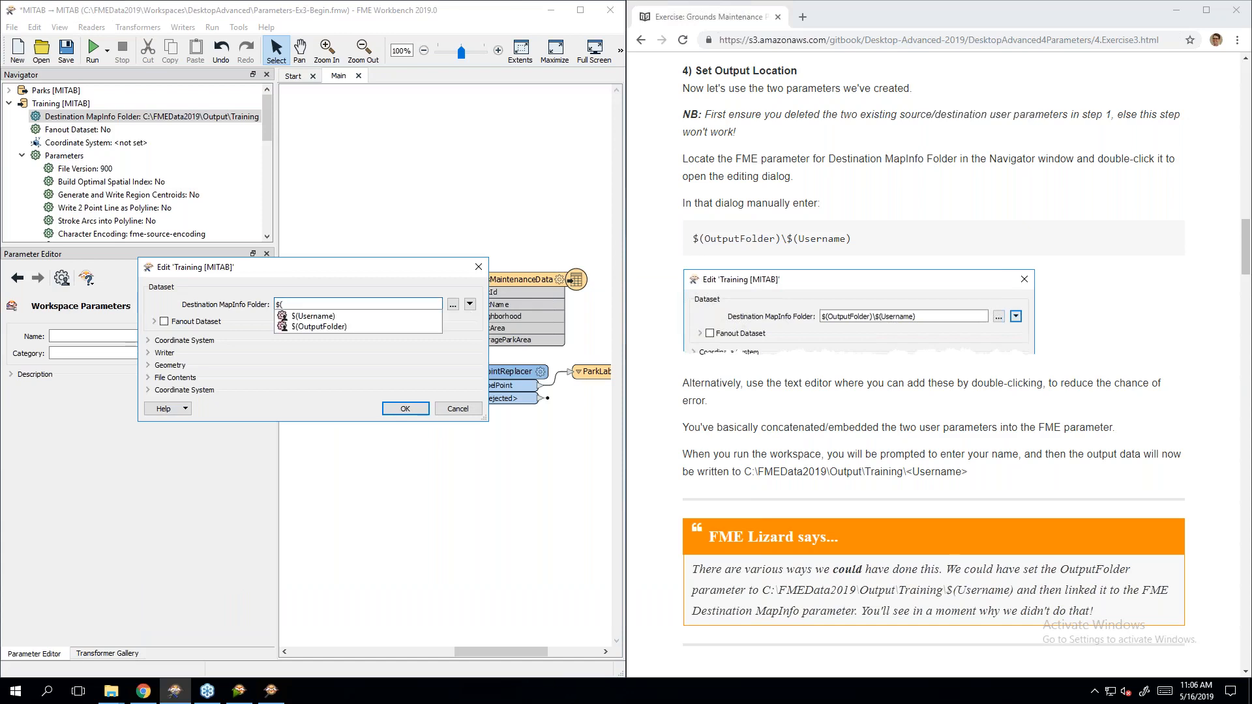
left_click(395, 326)
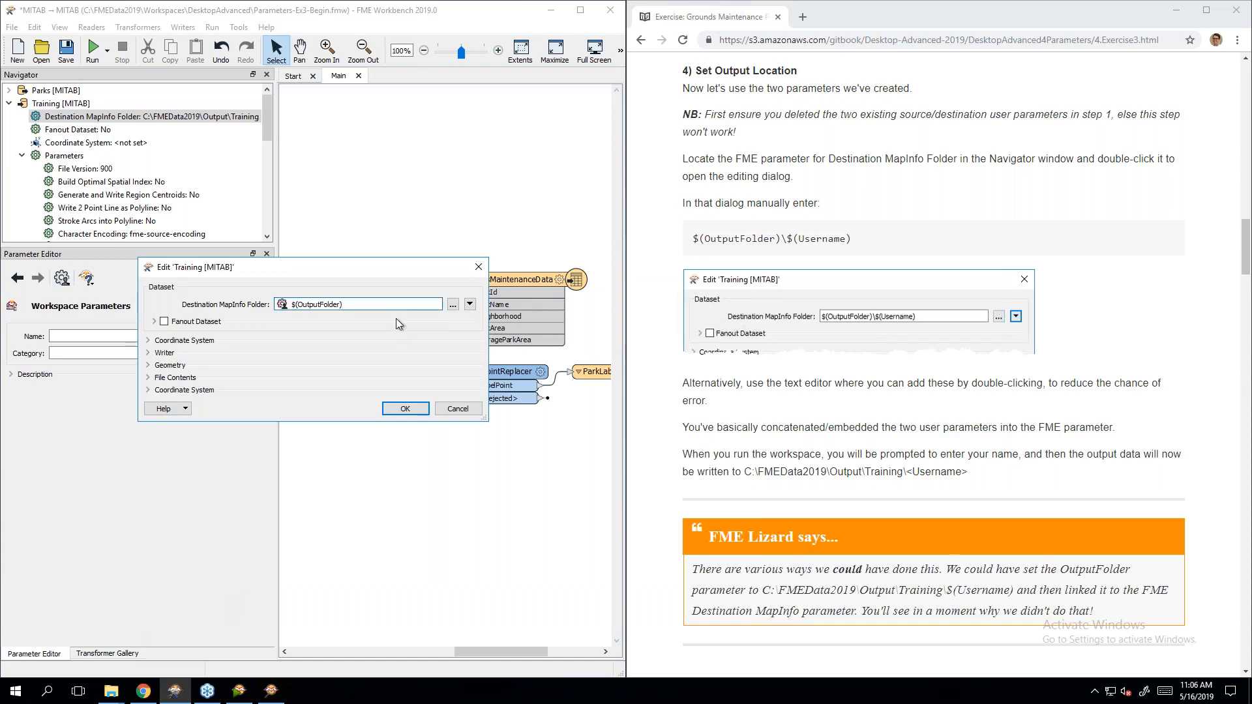
type("\\")
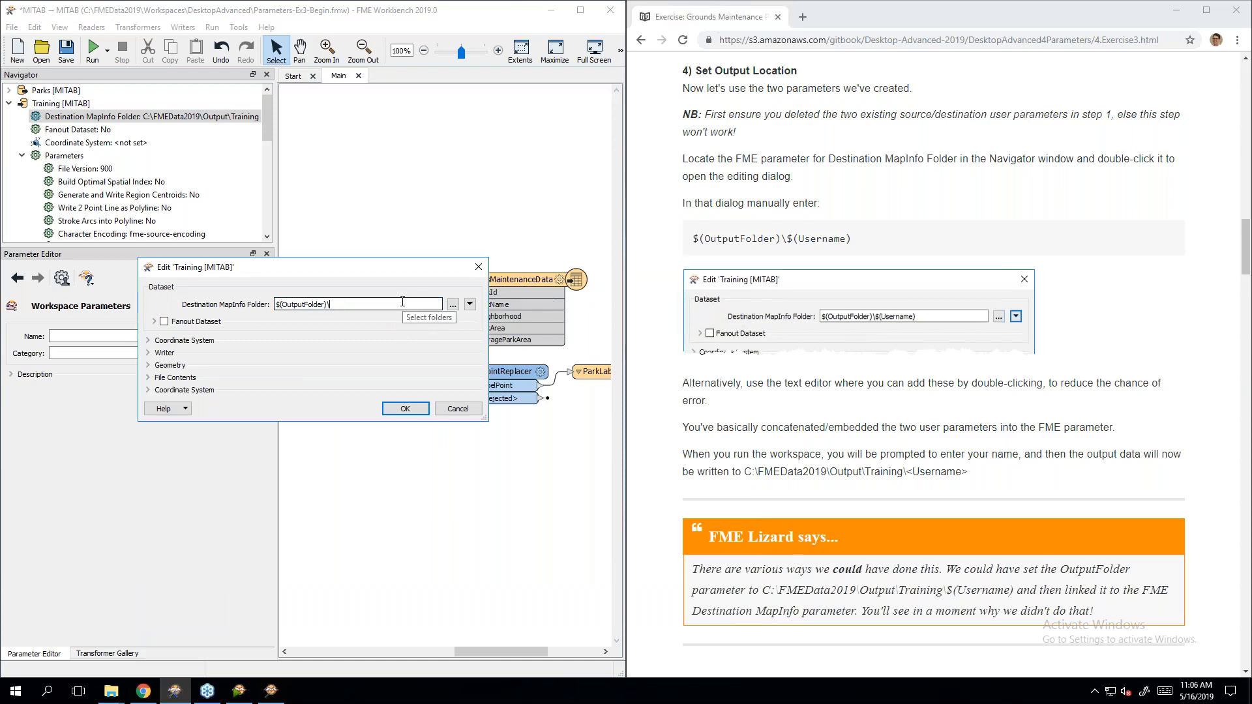
type("$(Username)")
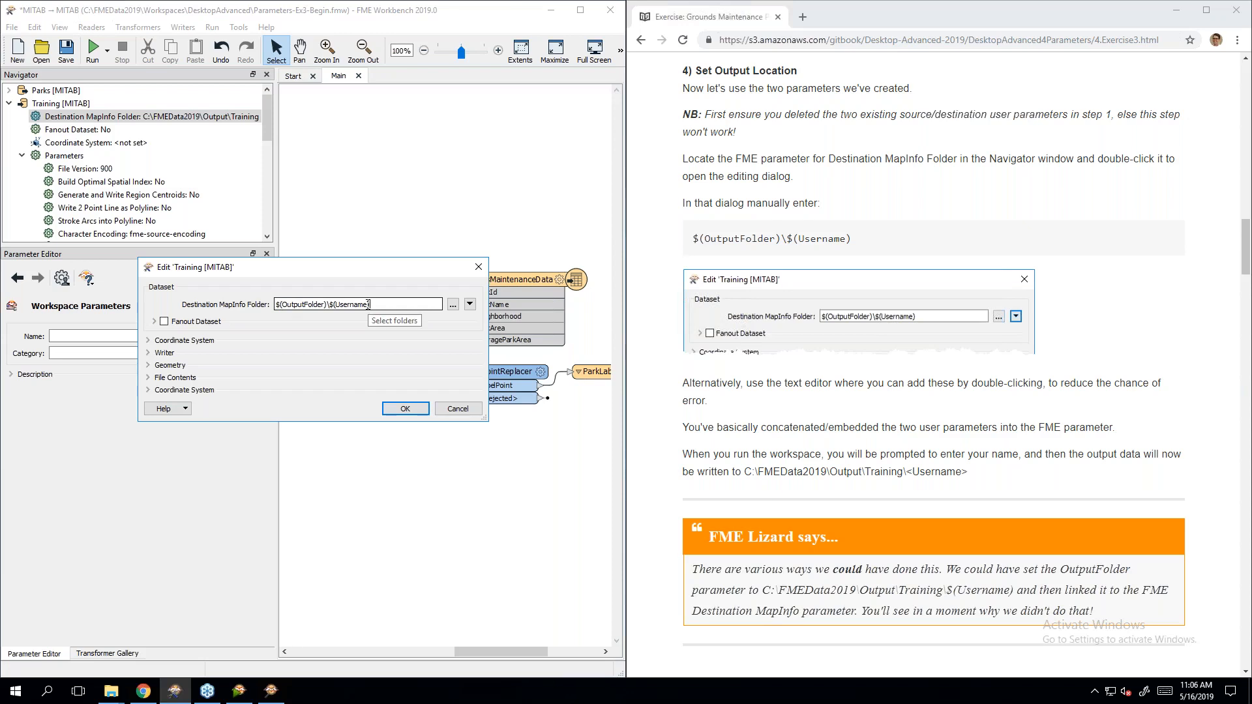
type(")")
left_click(470, 305)
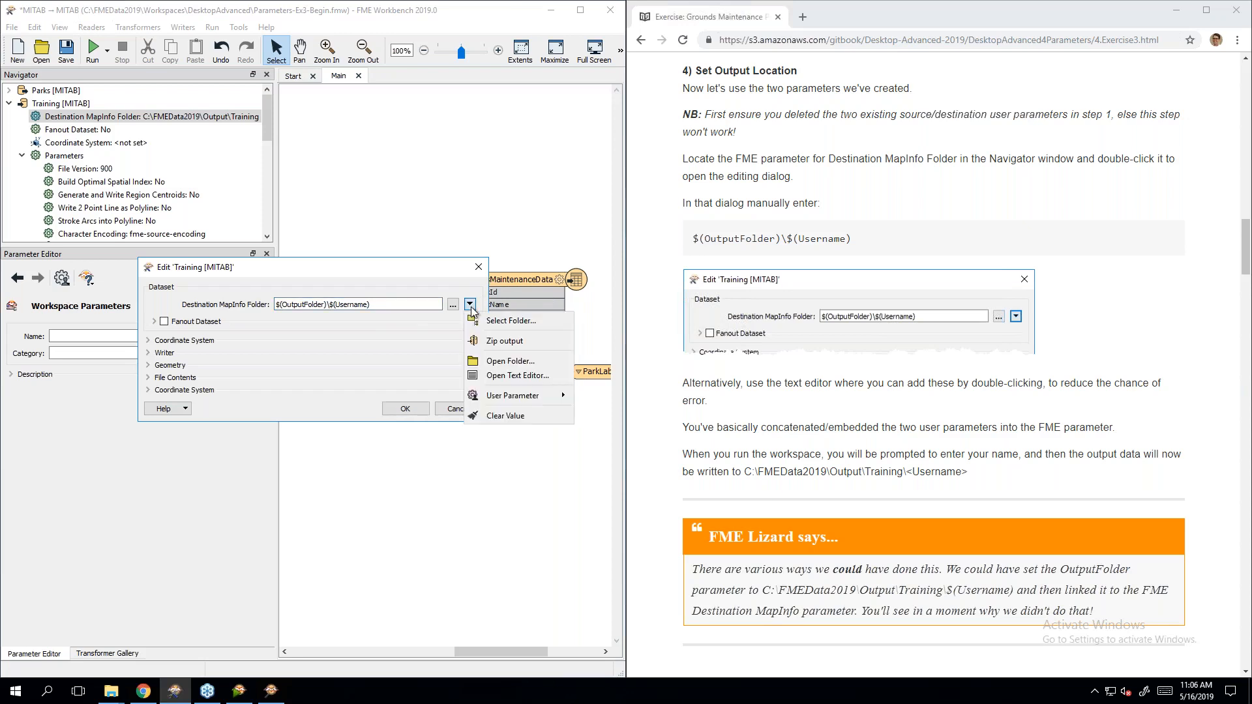
Step: Review the expression in the Text Editor and apply $(OutputFolder)\$(Username) to the Training writer
left_click(518, 376)
left_click(338, 215)
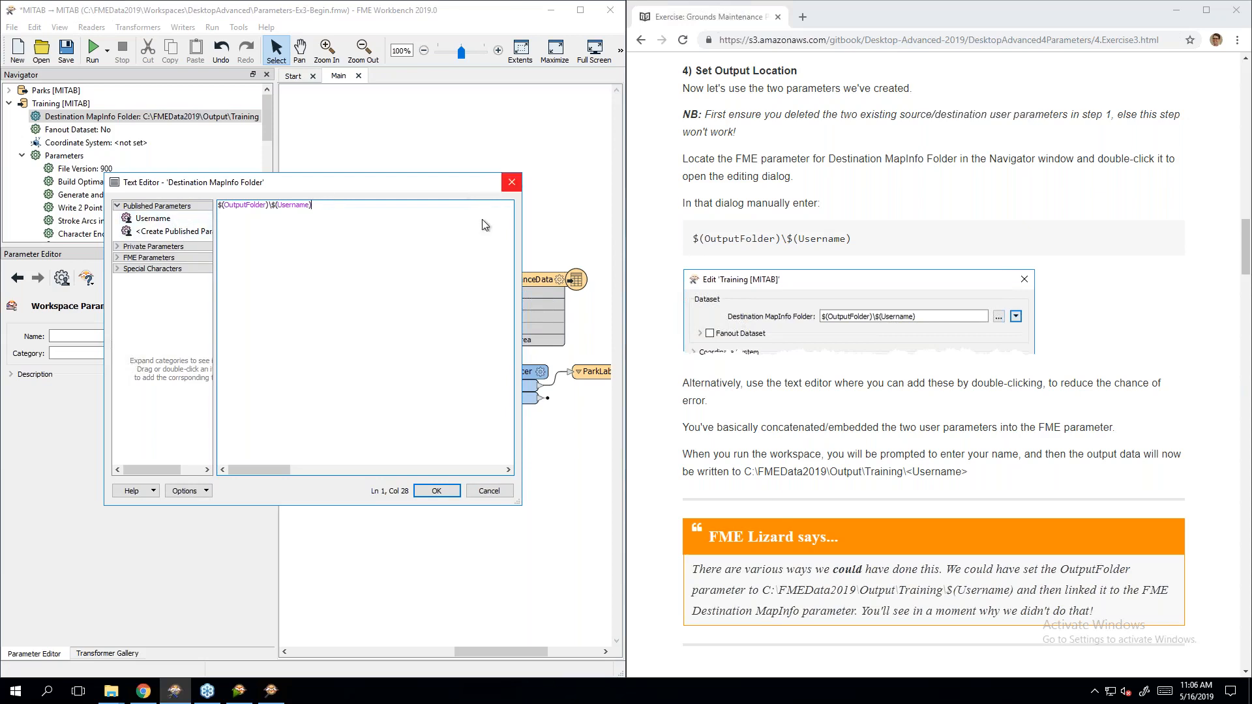
left_click(139, 248)
left_click(138, 248)
left_click(139, 248)
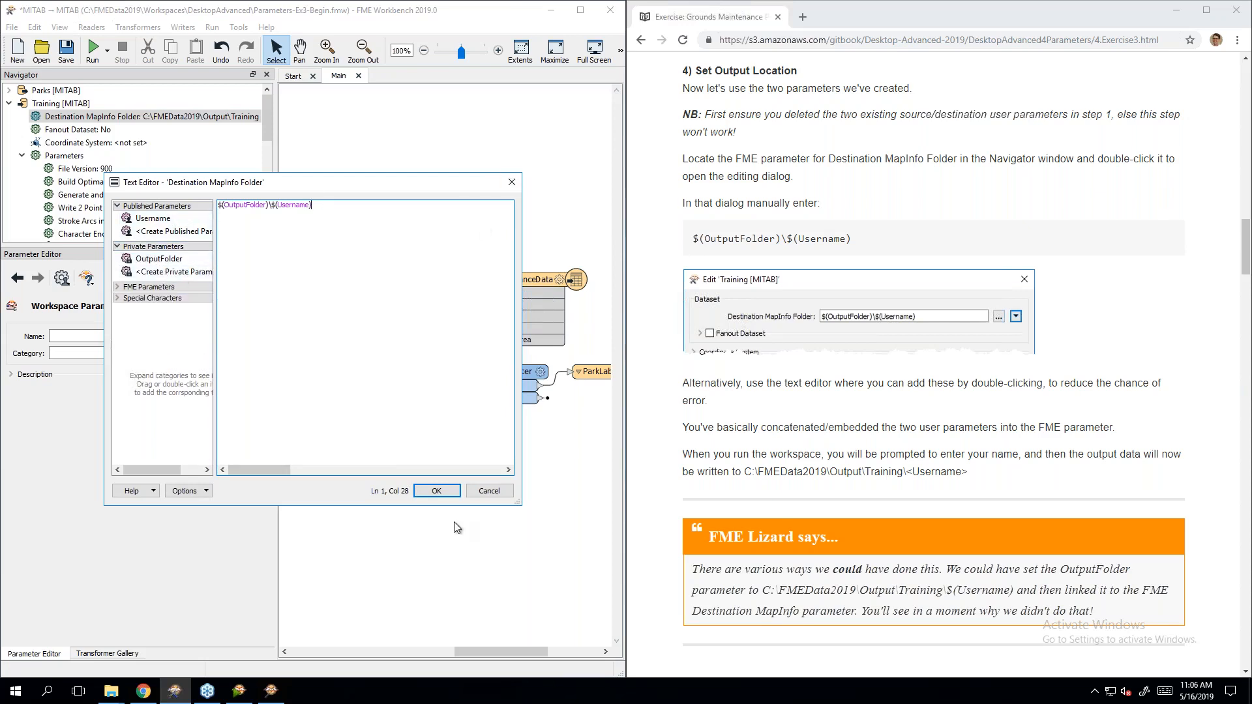
left_click(436, 491)
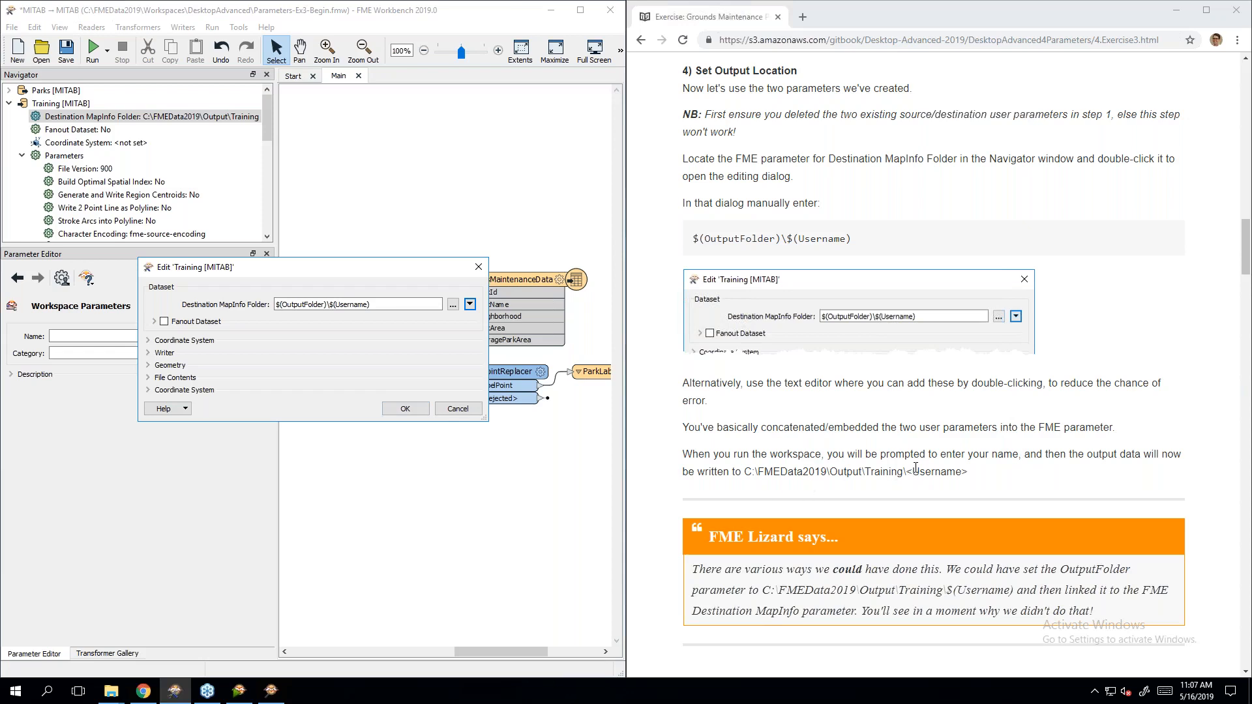
left_click(405, 409)
left_click(1077, 552)
scroll(1077, 552, "down", 5)
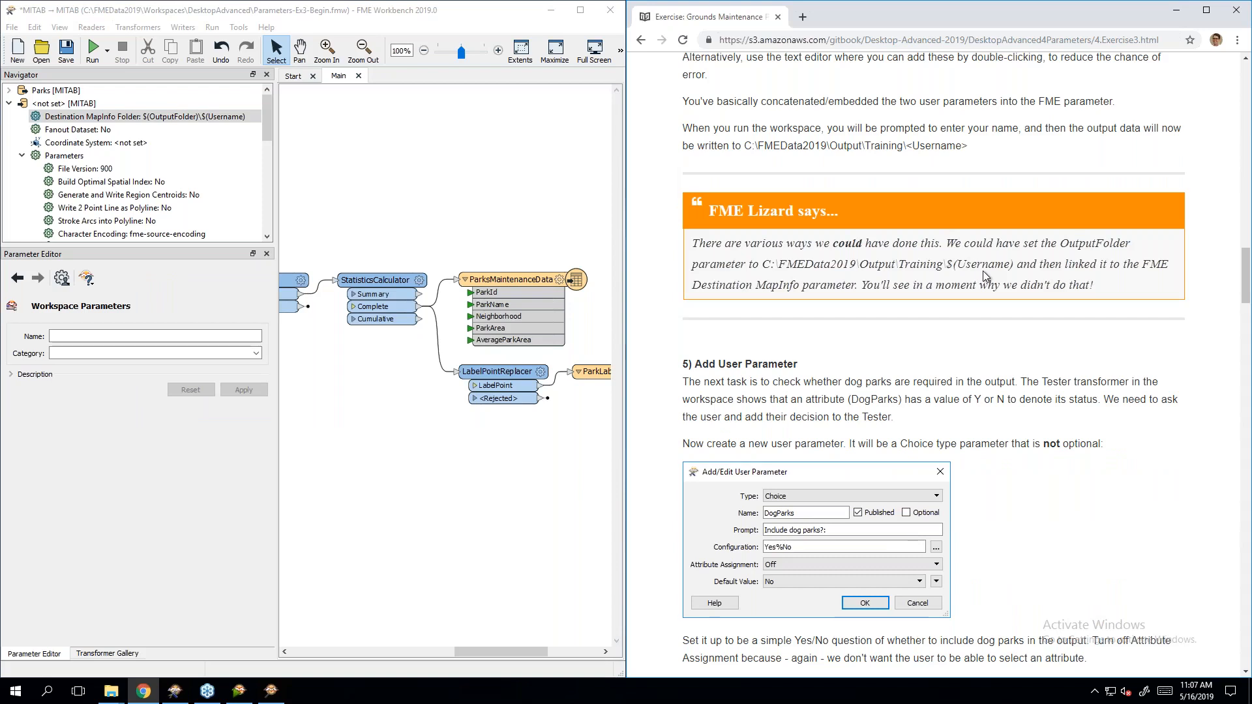
scroll(983, 272, "down", 4)
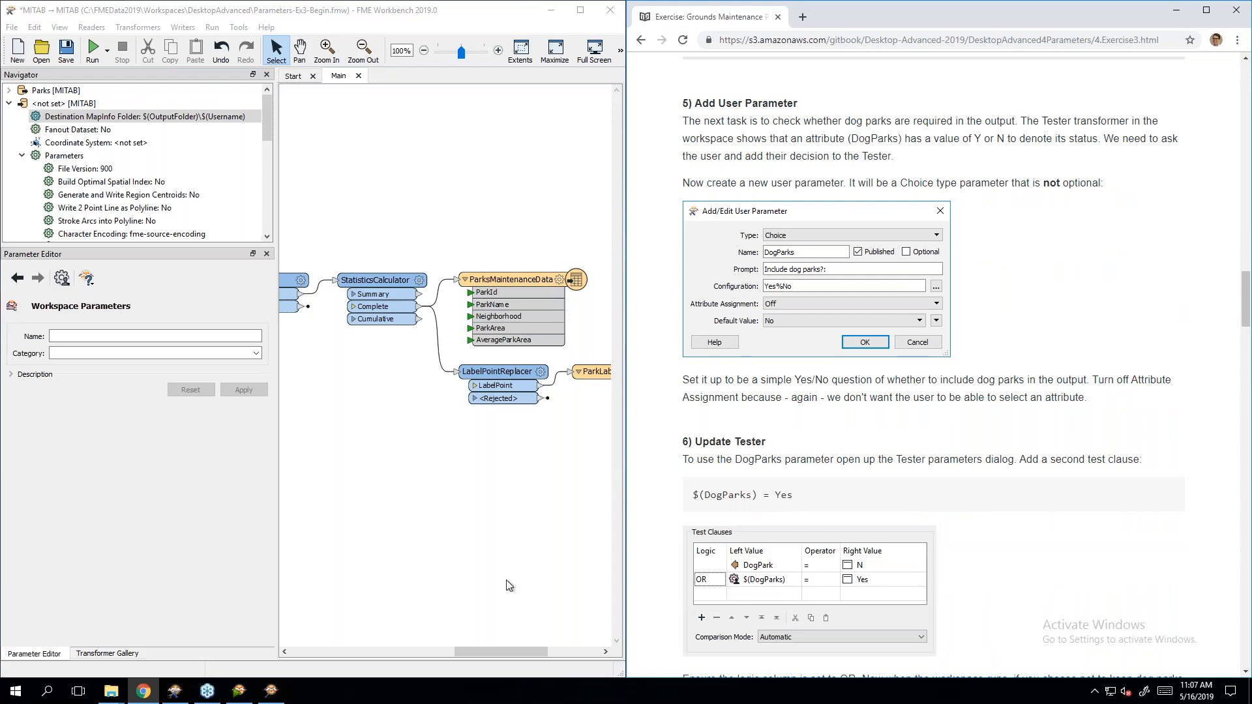
left_click_drag(475, 654, 389, 654)
double_click(425, 267)
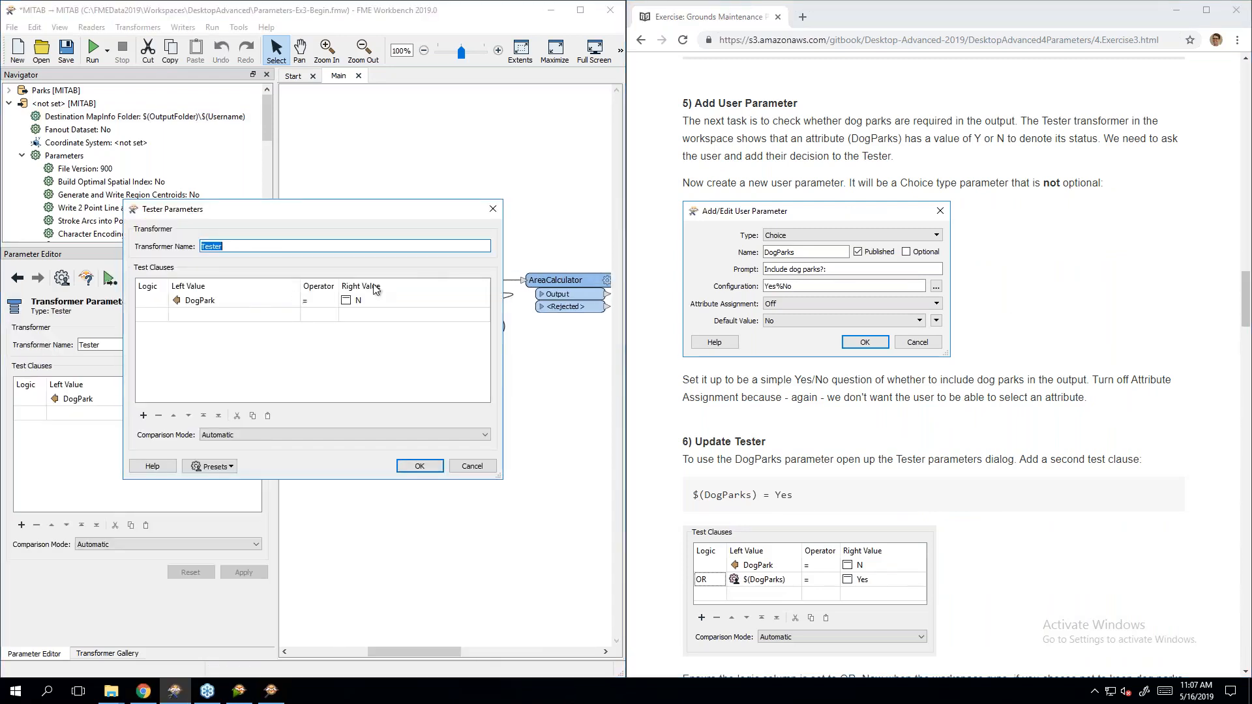
left_click_drag(377, 208, 276, 154)
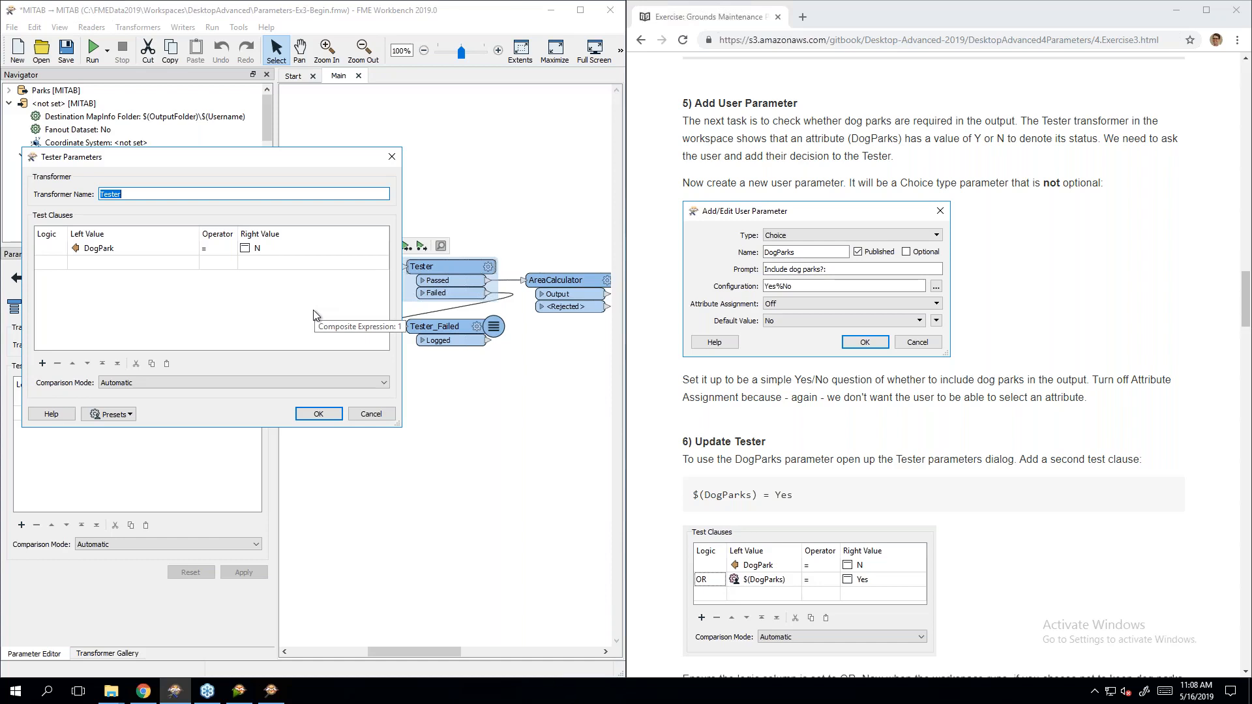
left_click(392, 156)
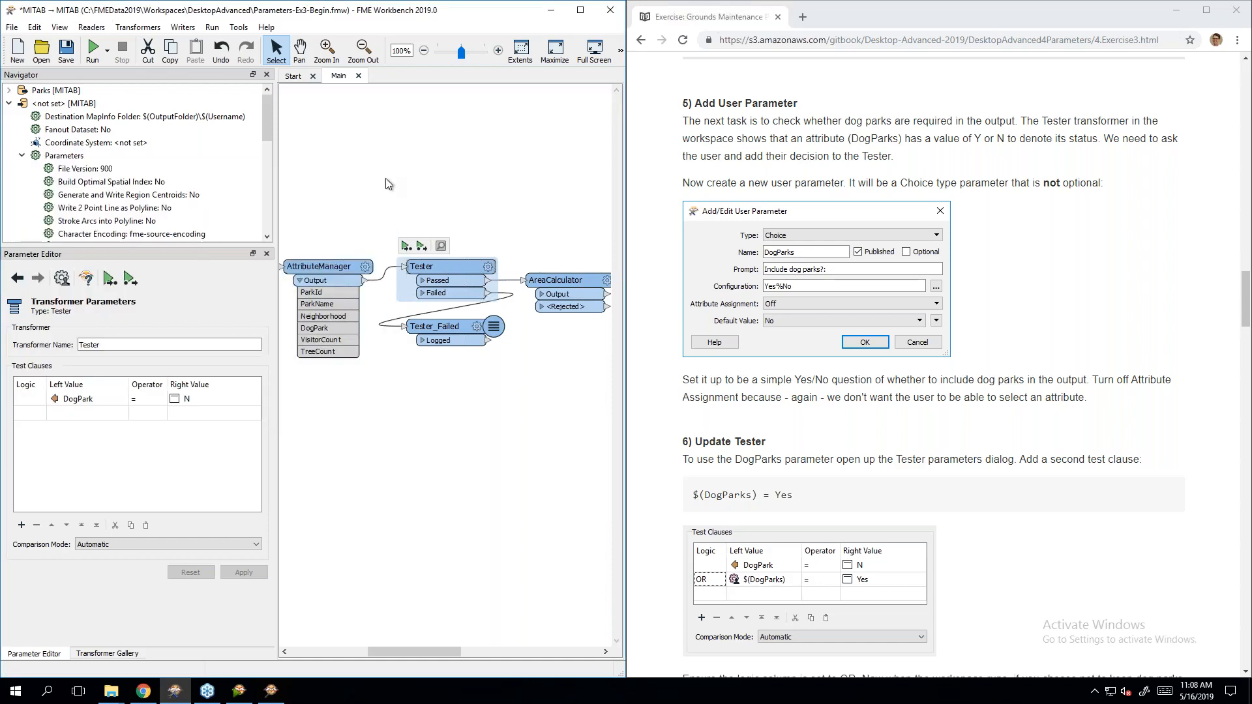
scroll(85, 159, "down", 1)
scroll(77, 151, "down", 3)
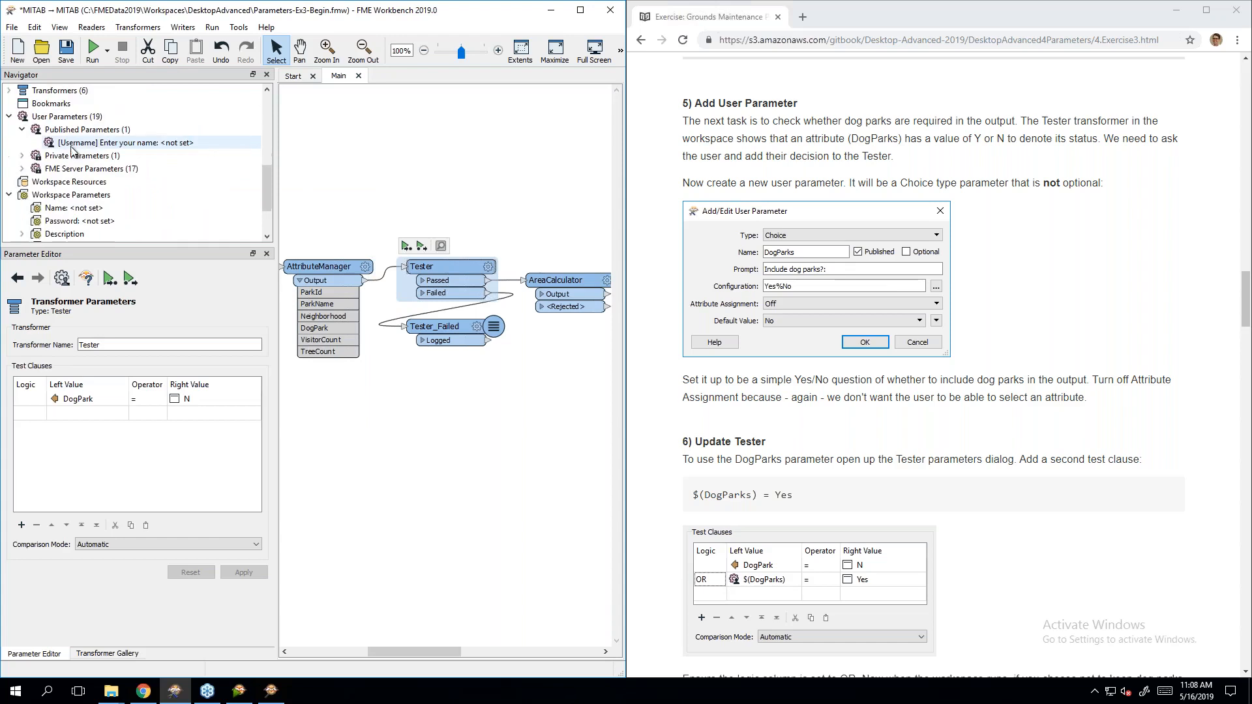
Step: Start a required Choice user parameter DogParks with prompt 'Include dog parks?'
right_click(58, 118)
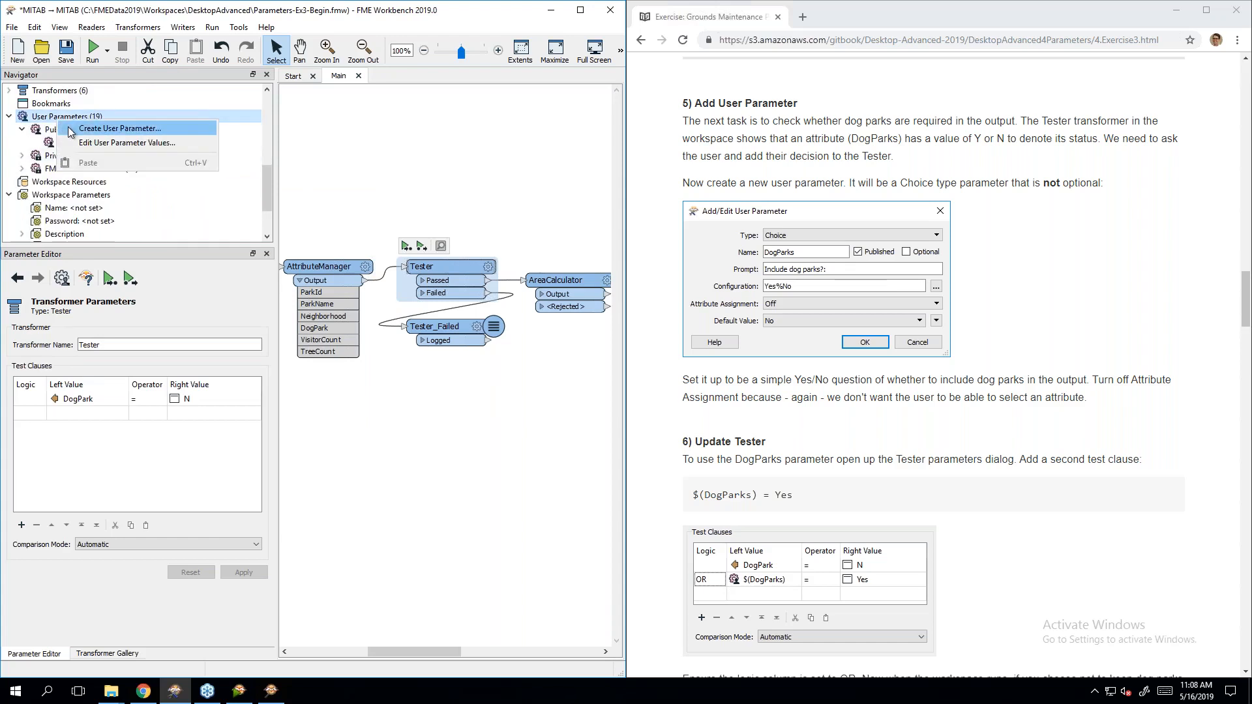
left_click(70, 130)
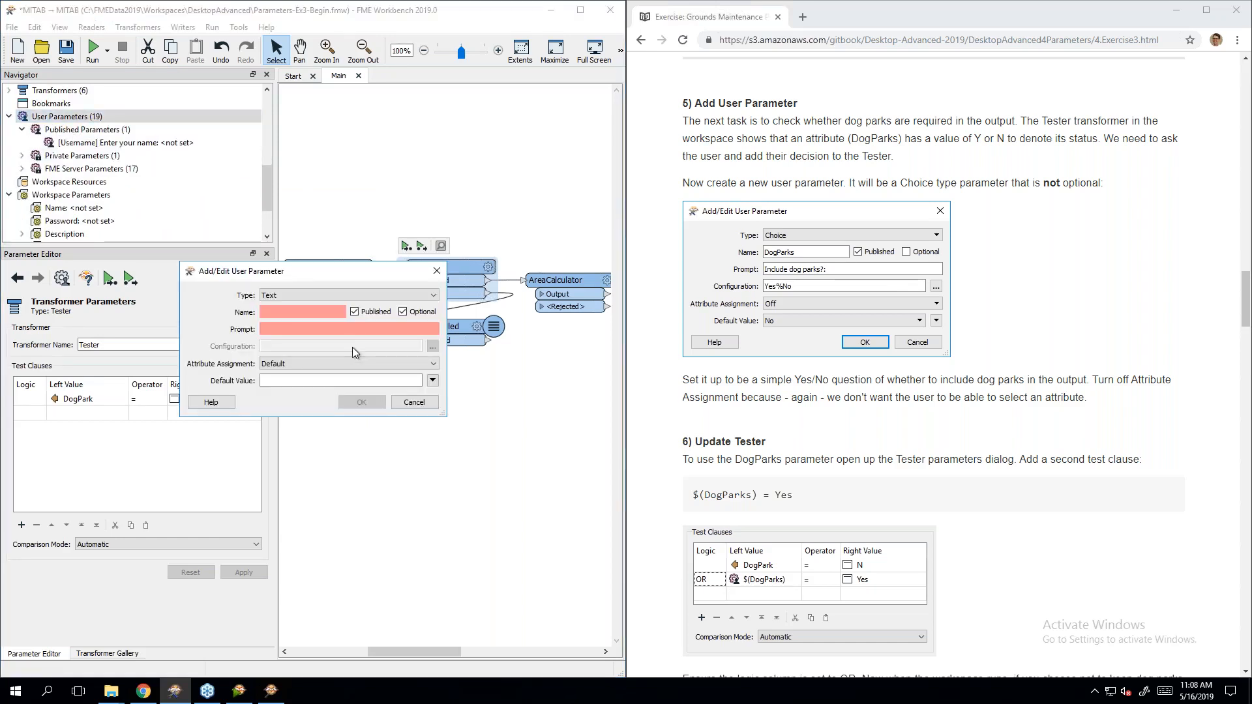
left_click(300, 295)
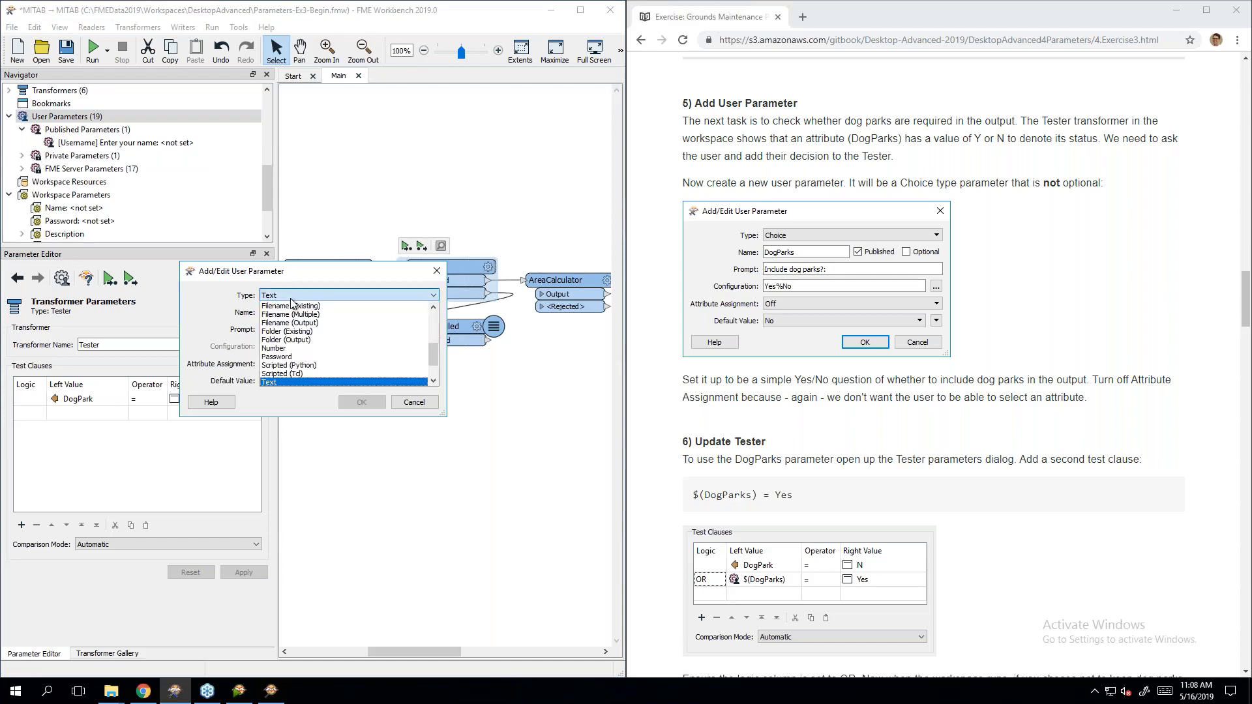
scroll(304, 341, "up", 4)
left_click(304, 344)
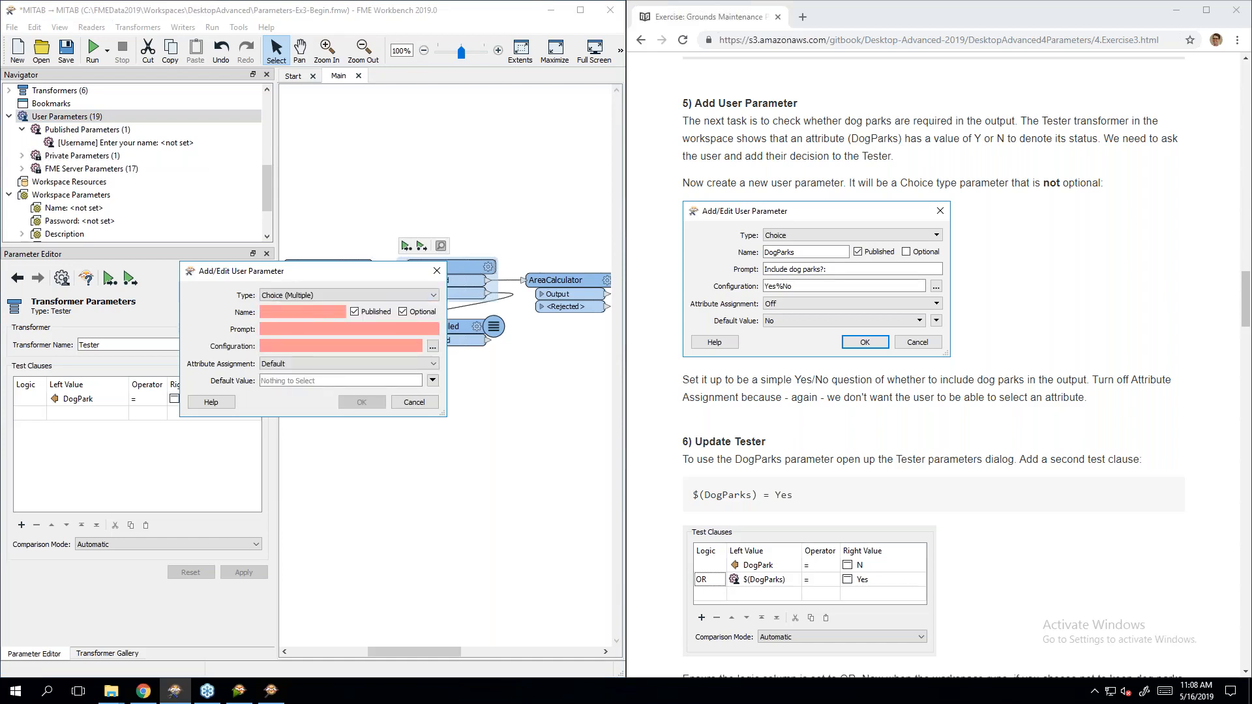
left_click(302, 299)
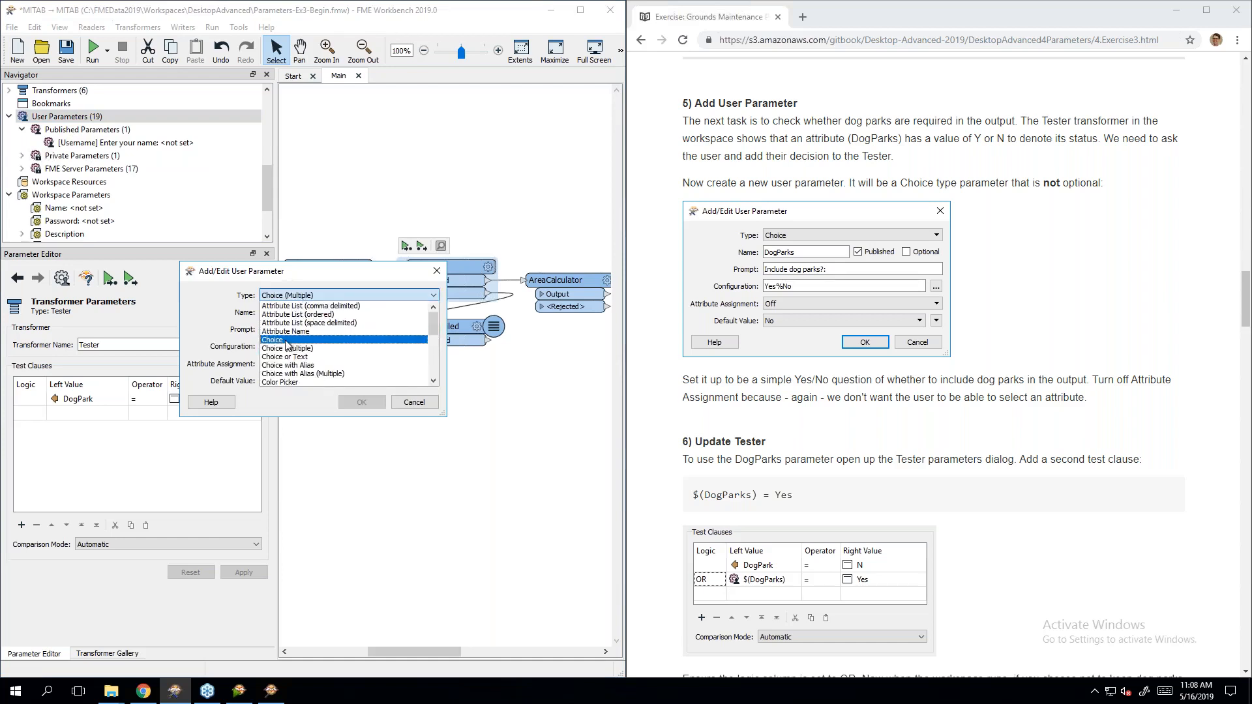
left_click(290, 338)
left_click(286, 309)
type("DogParks")
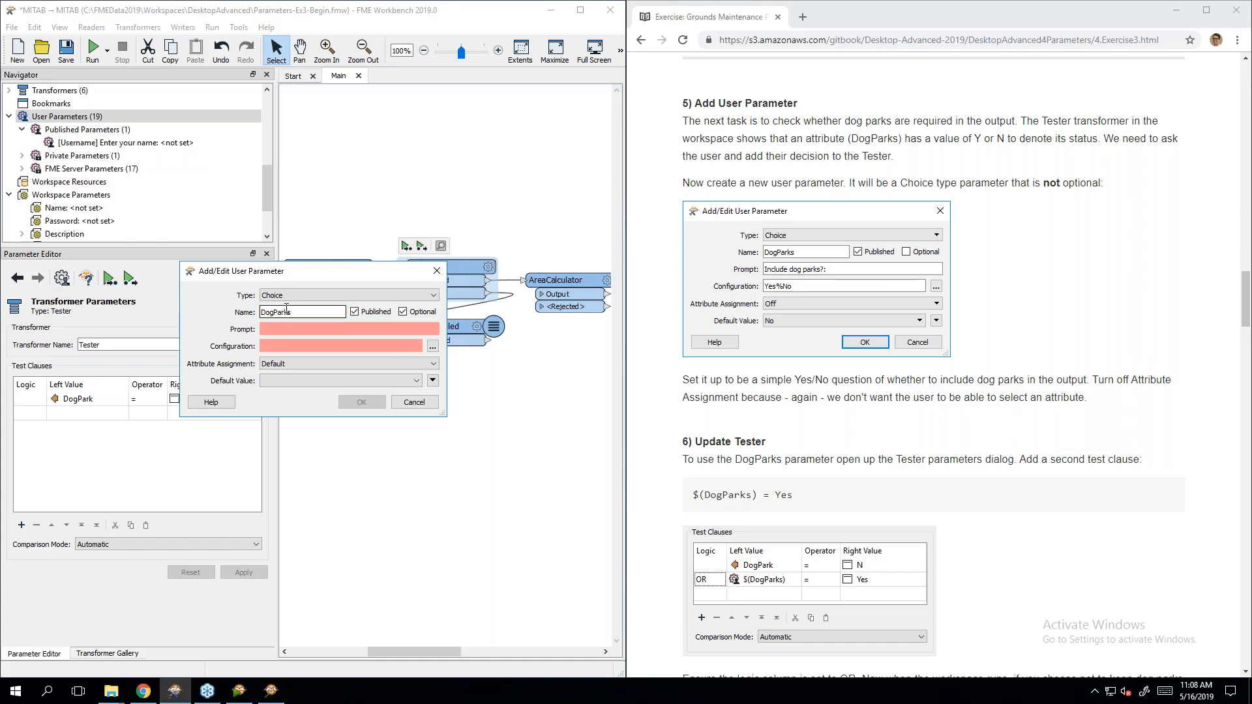
left_click(410, 312)
type("Include dog parks?")
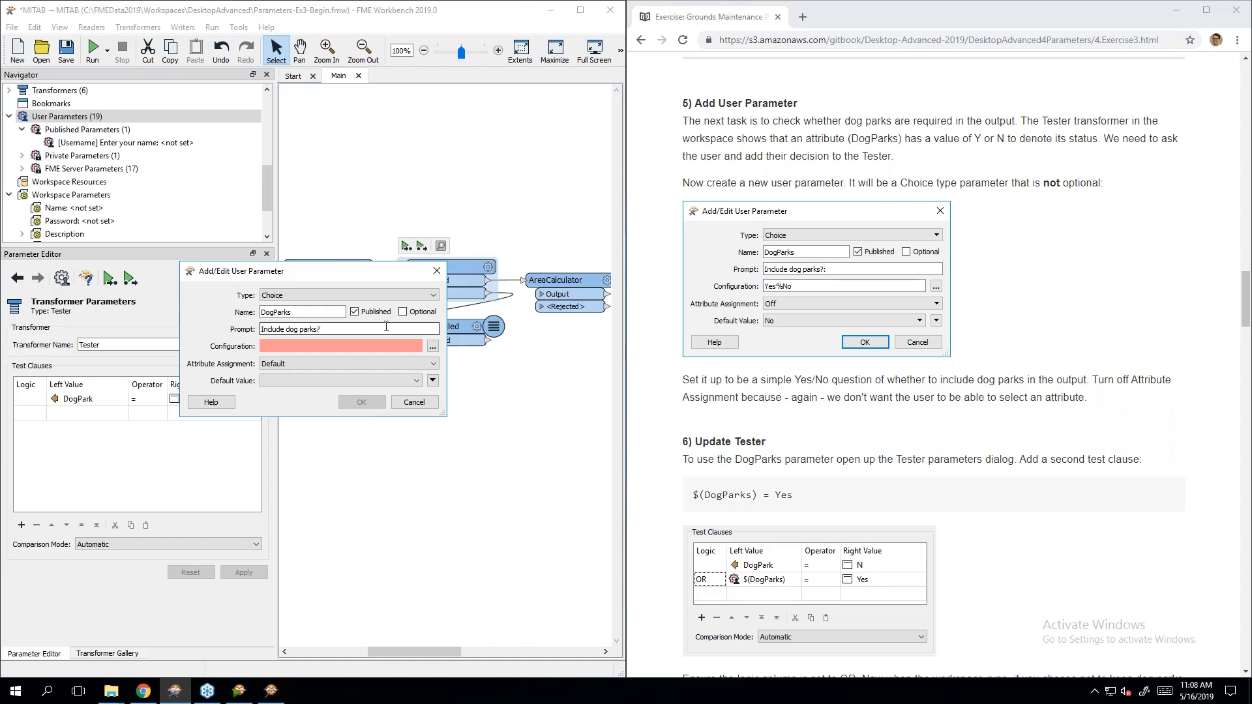
Step: Give DogParks choices Yes and No, attribute assignment Off, default No, and create it
left_click(432, 346)
left_click(315, 282)
type("Yes")
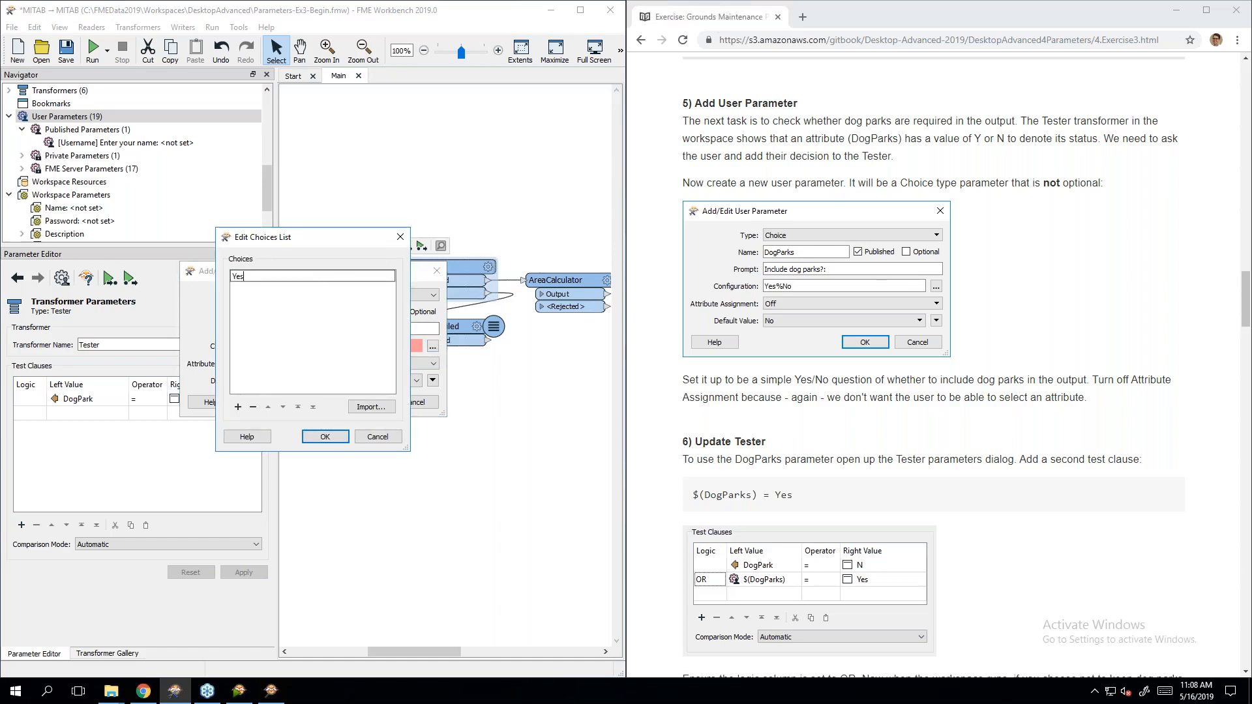
key("Return")
type("No")
left_click(334, 437)
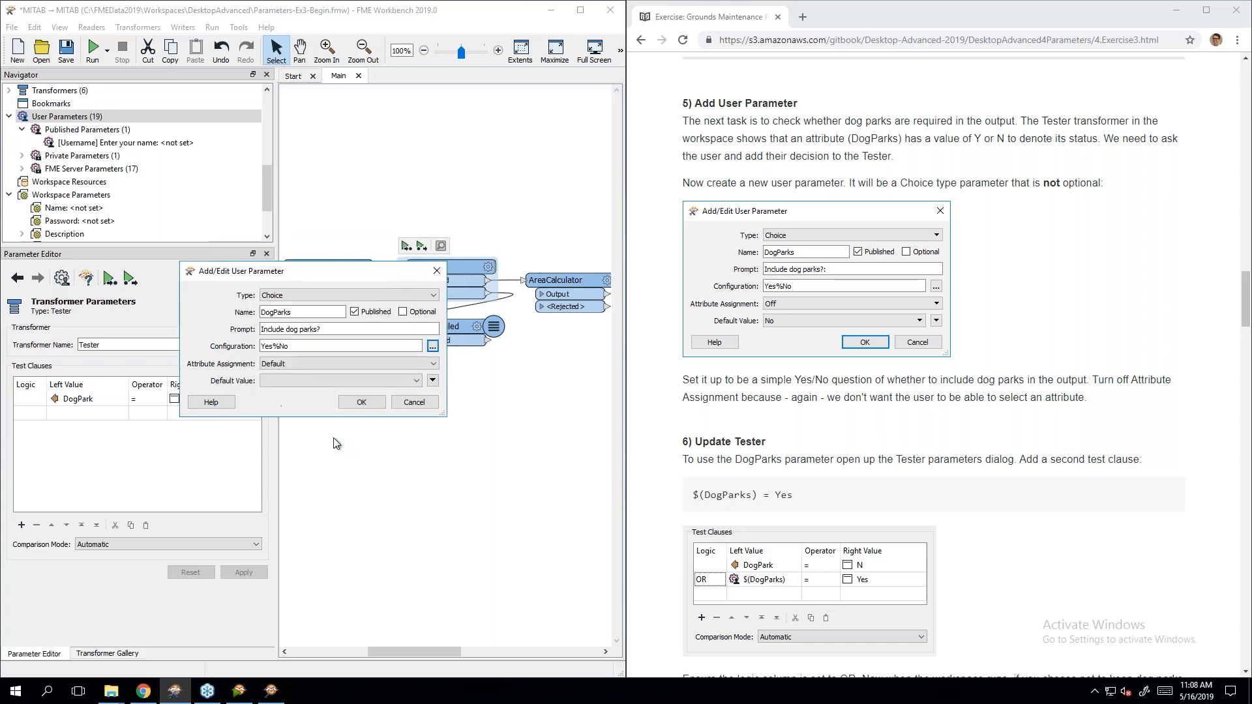
left_click(322, 364)
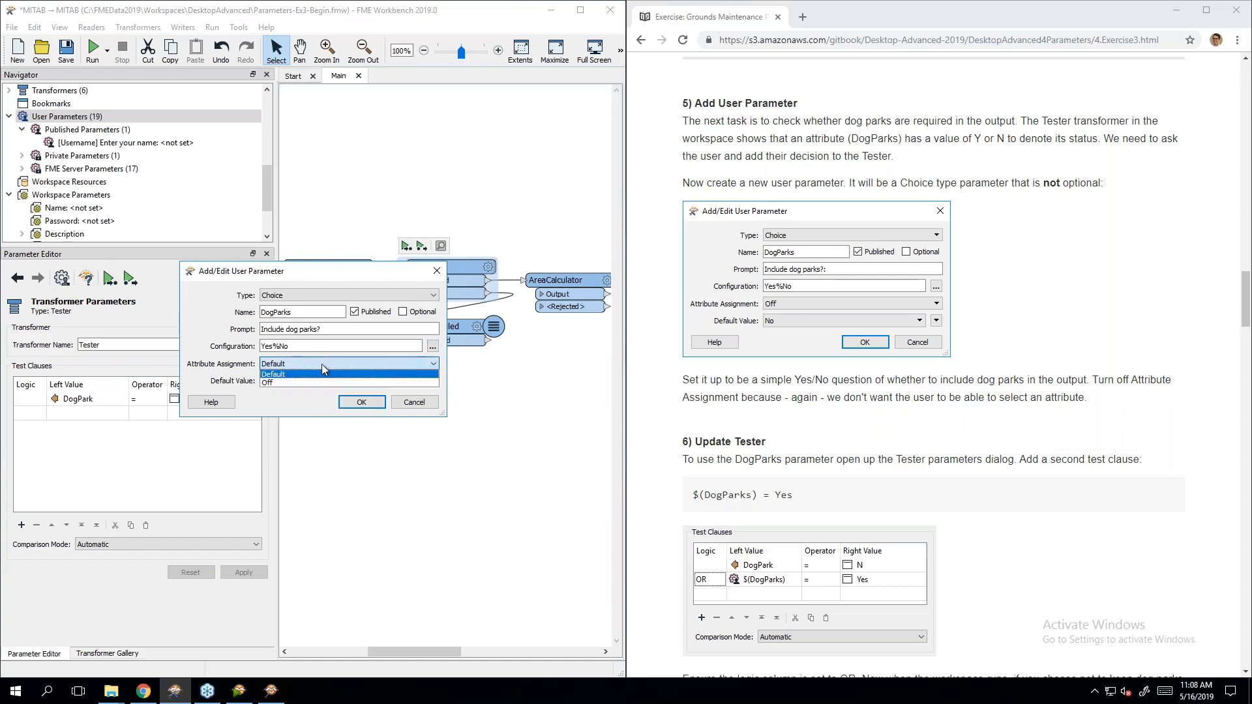
left_click(315, 382)
left_click(315, 382)
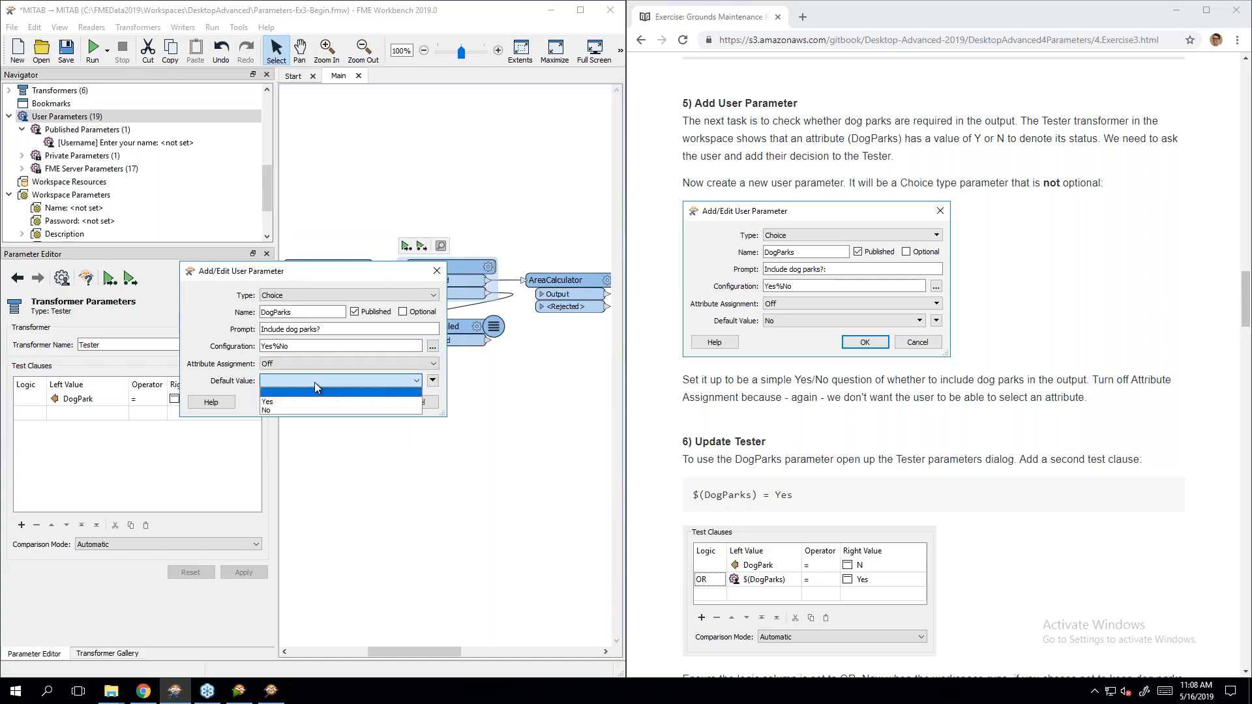
left_click(298, 409)
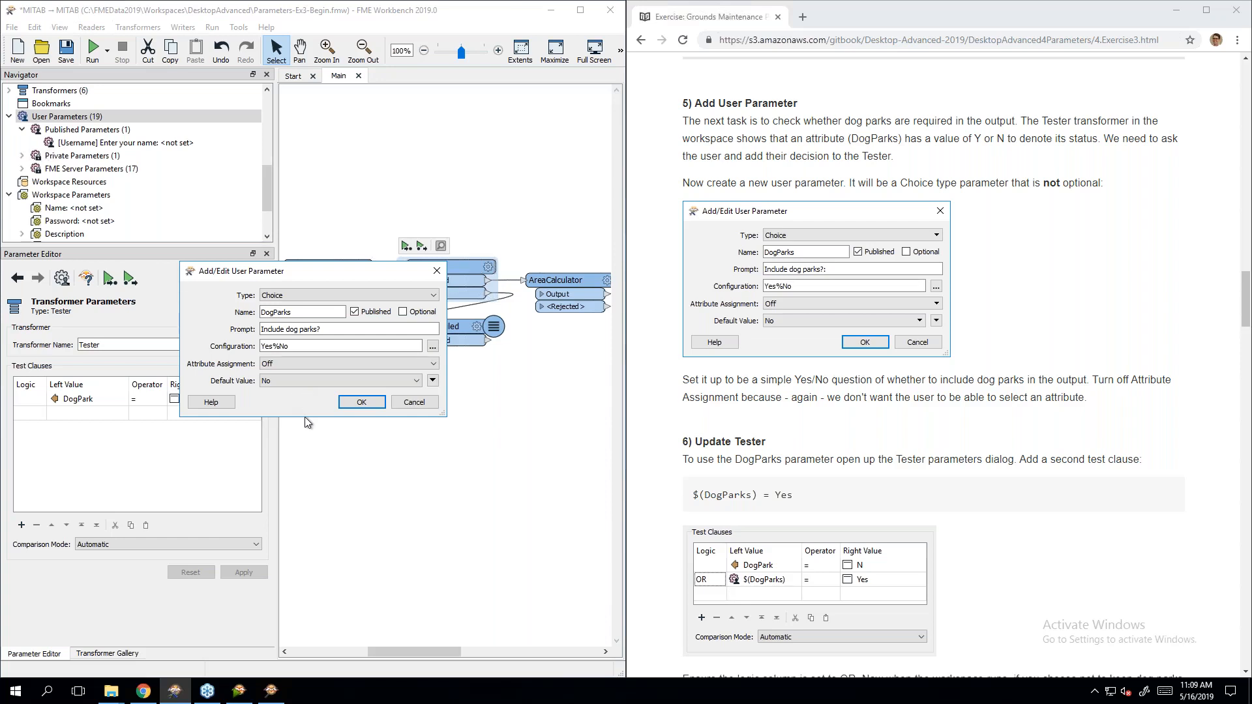
left_click(362, 403)
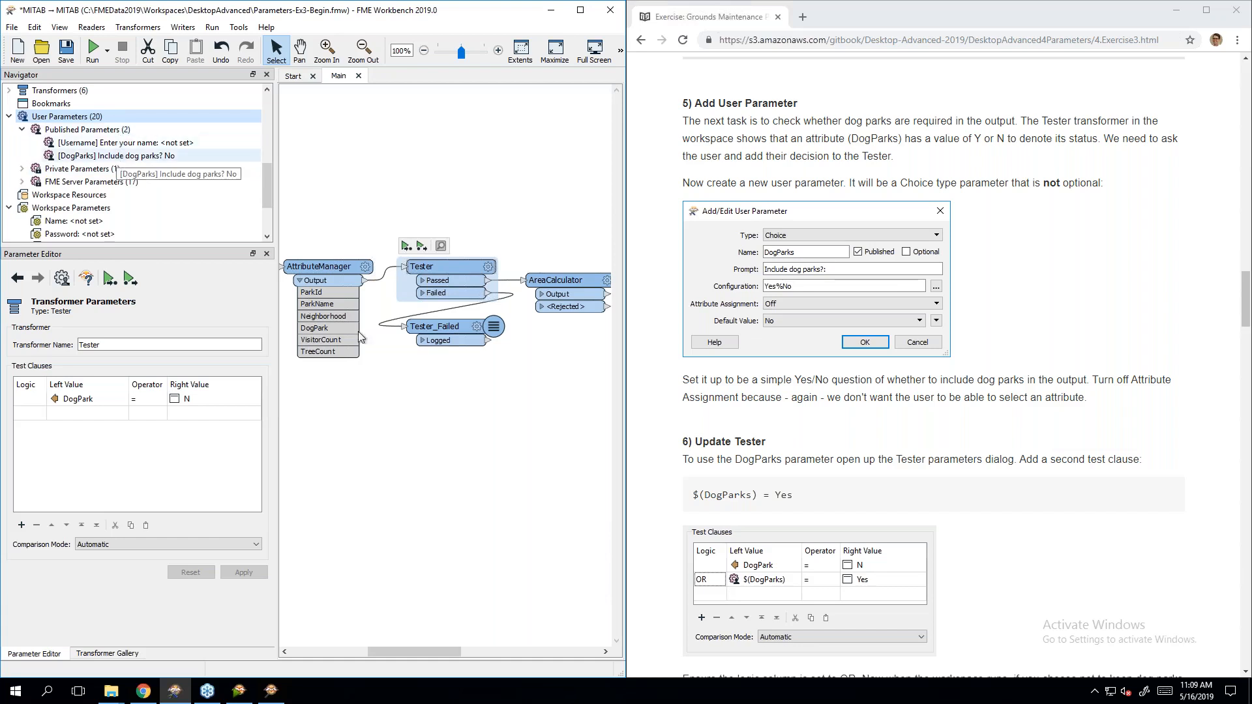
Step: Add a second Tester clause, OR $(DogParks) = Yes, alongside DogPark = N
double_click(460, 269)
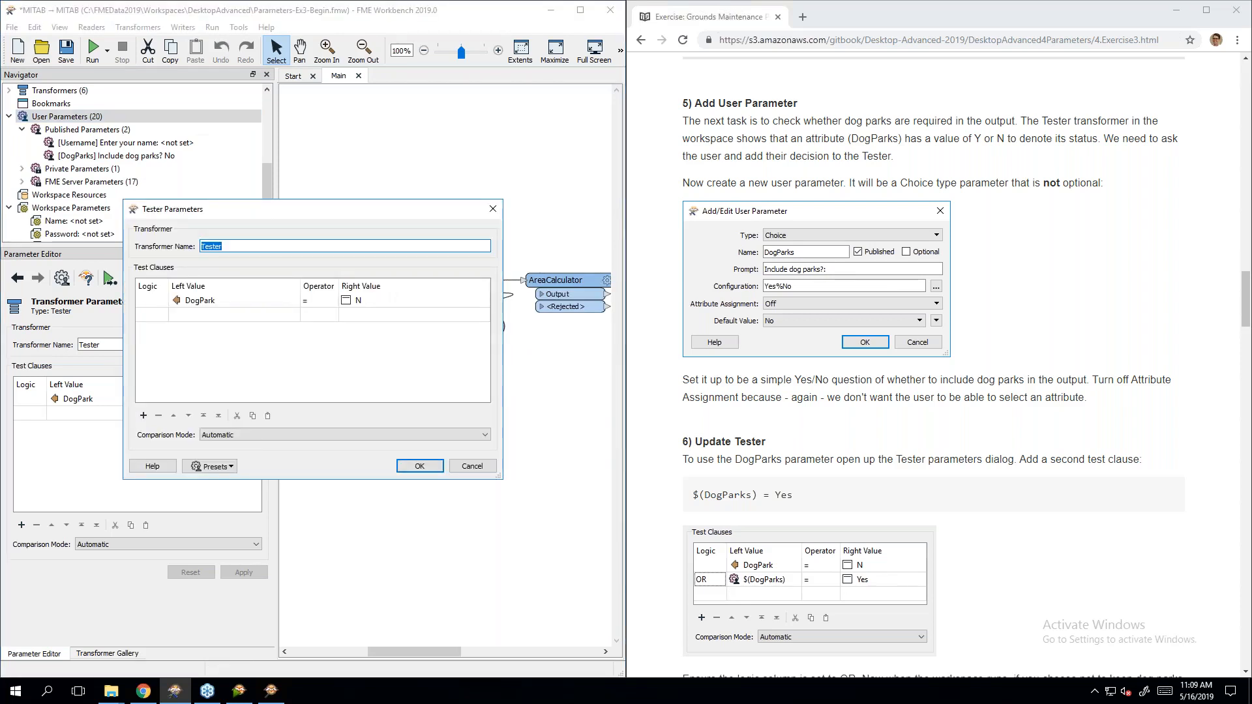
scroll(995, 471, "down", 5)
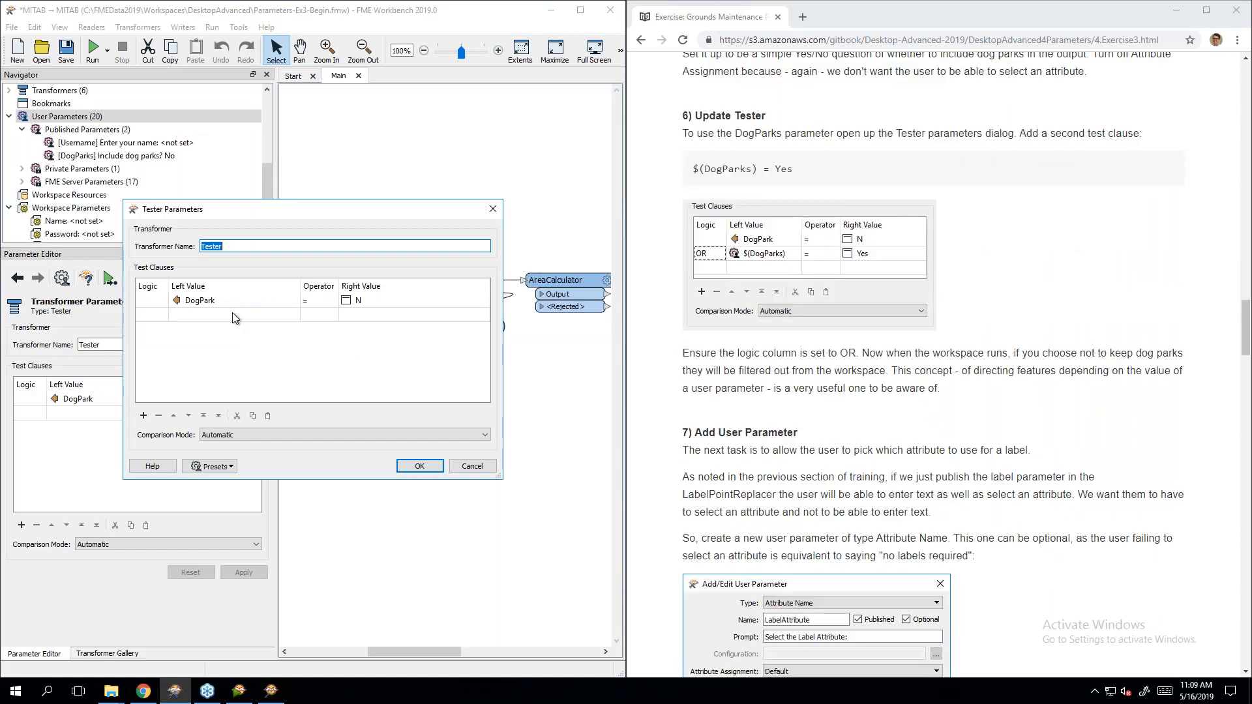
left_click(163, 315)
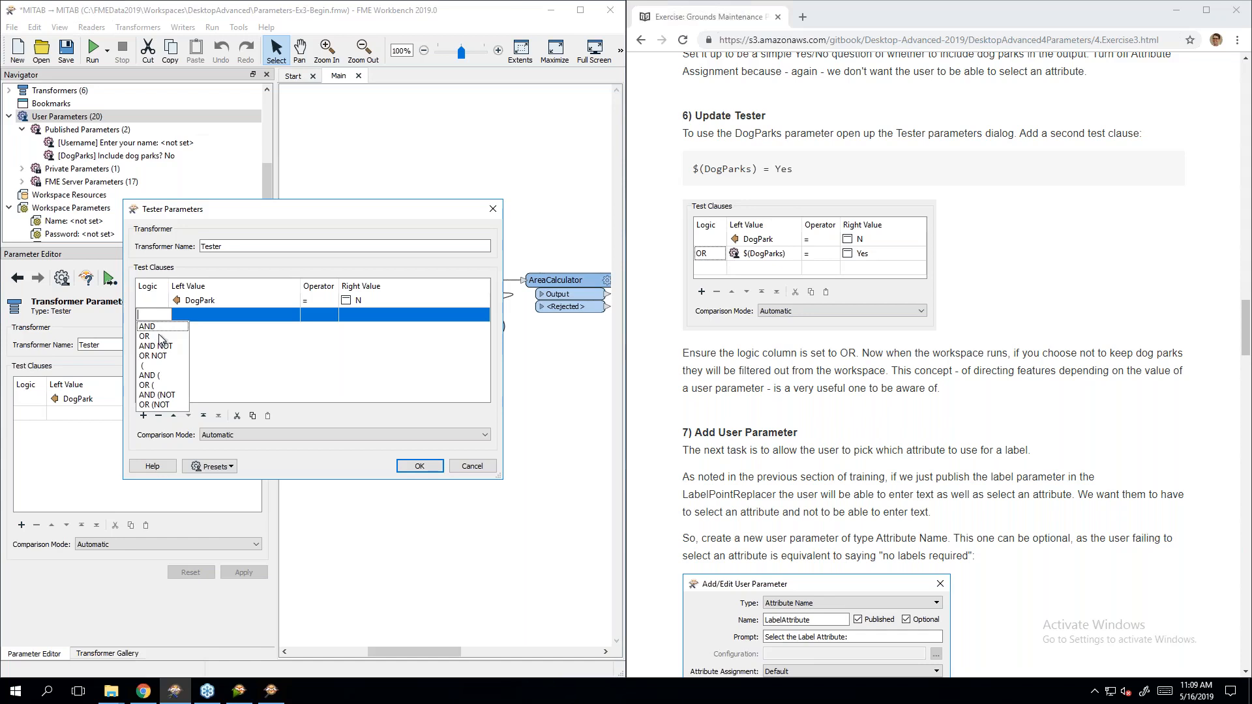
left_click(158, 336)
left_click(180, 316)
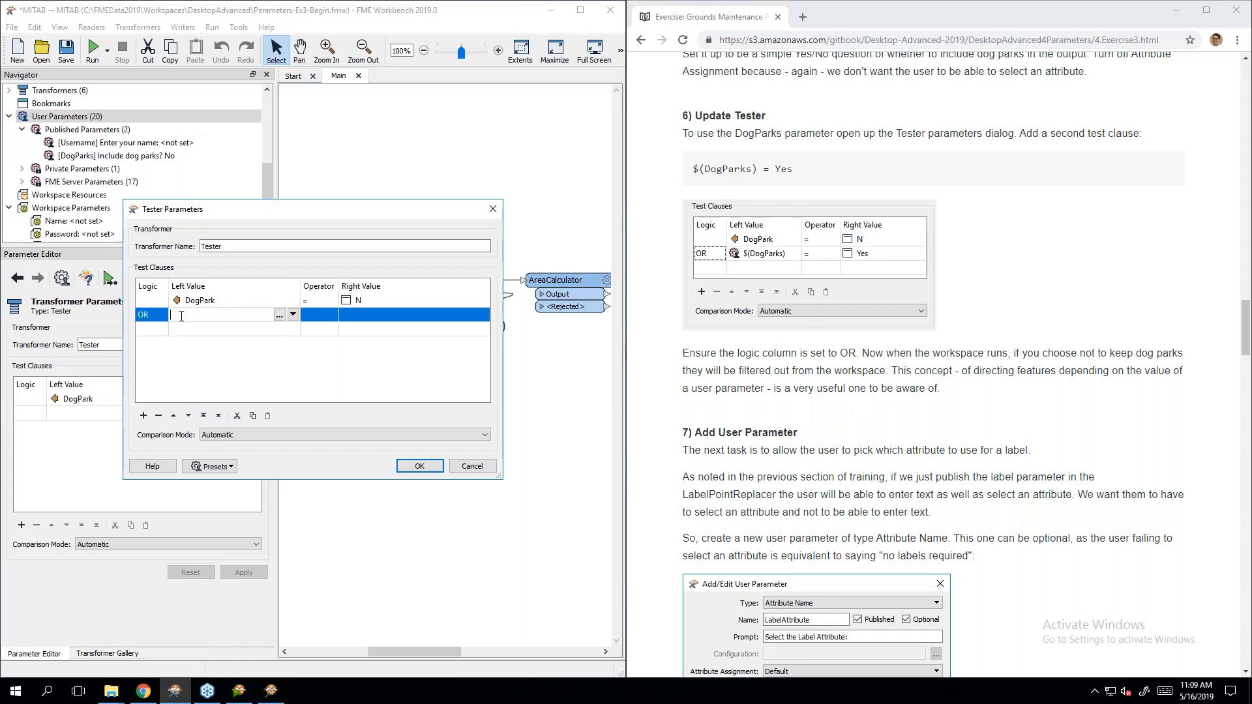
left_click(293, 316)
mouse_move(391, 387)
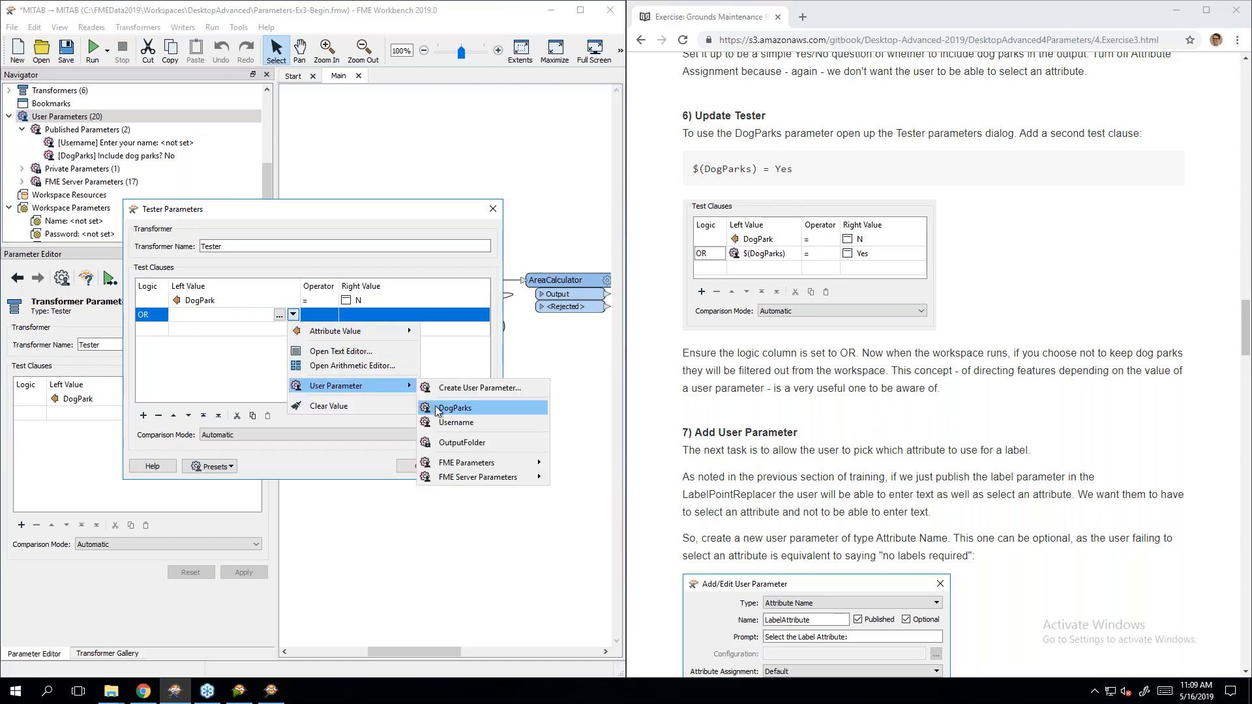
left_click(504, 408)
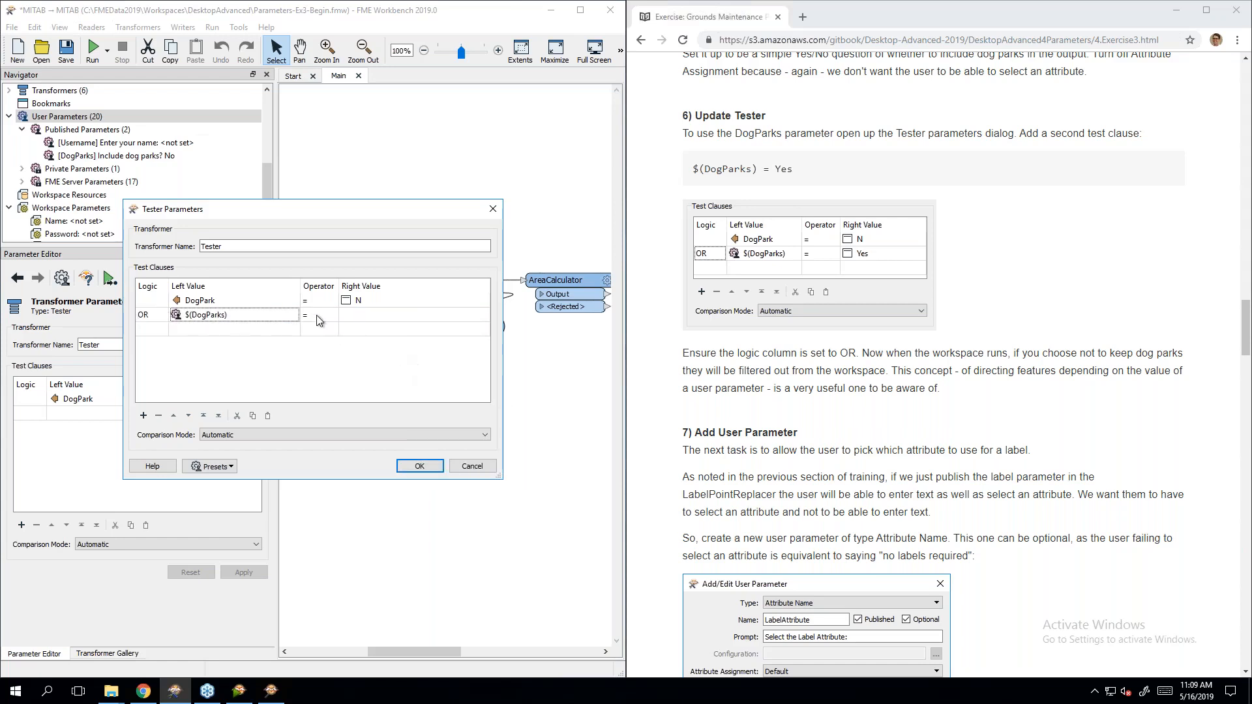
left_click(429, 317)
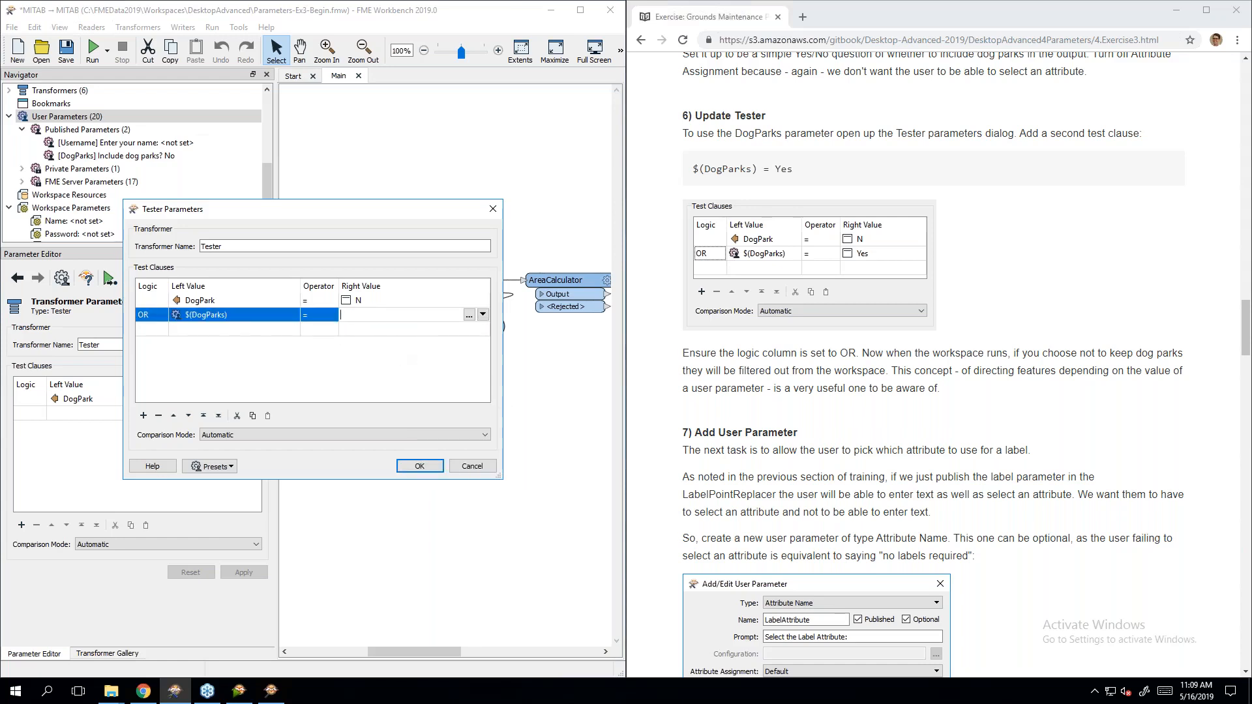
type("Yes")
key("Return")
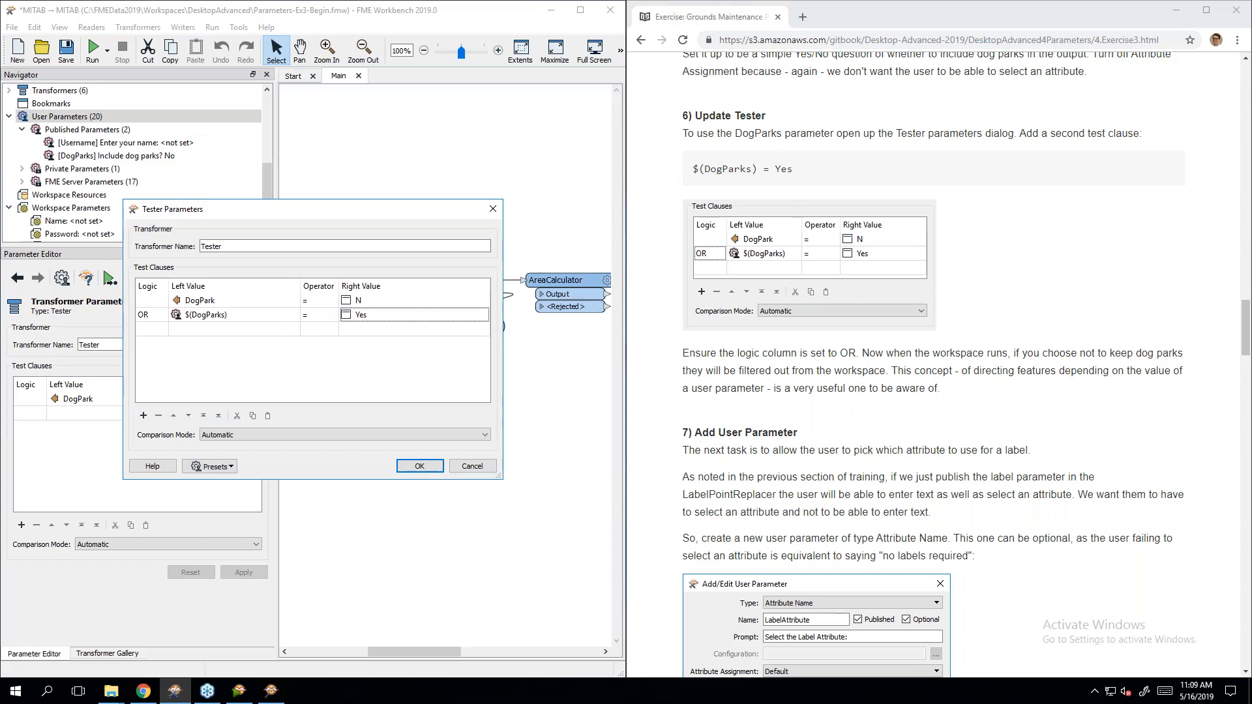
Step: Move the Tester Parameters dialog aside and confirm the new clause
left_click_drag(285, 209, 797, 120)
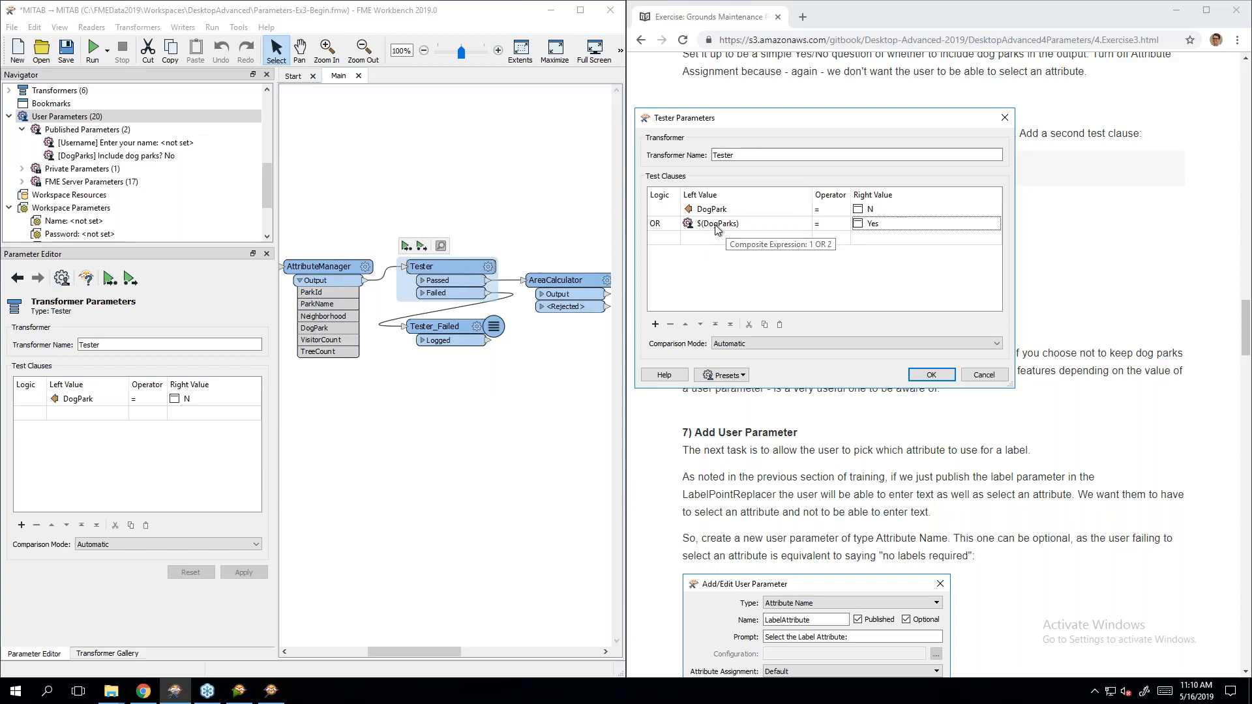
left_click_drag(874, 116, 503, 138)
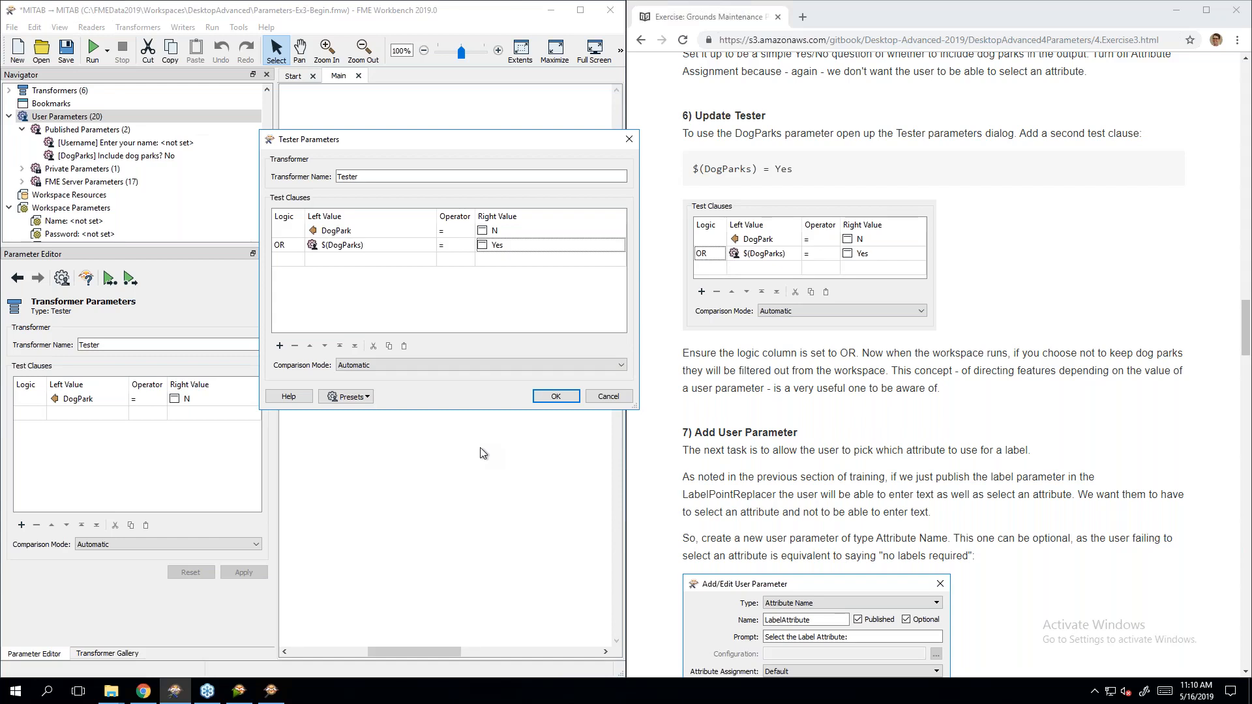
left_click(555, 396)
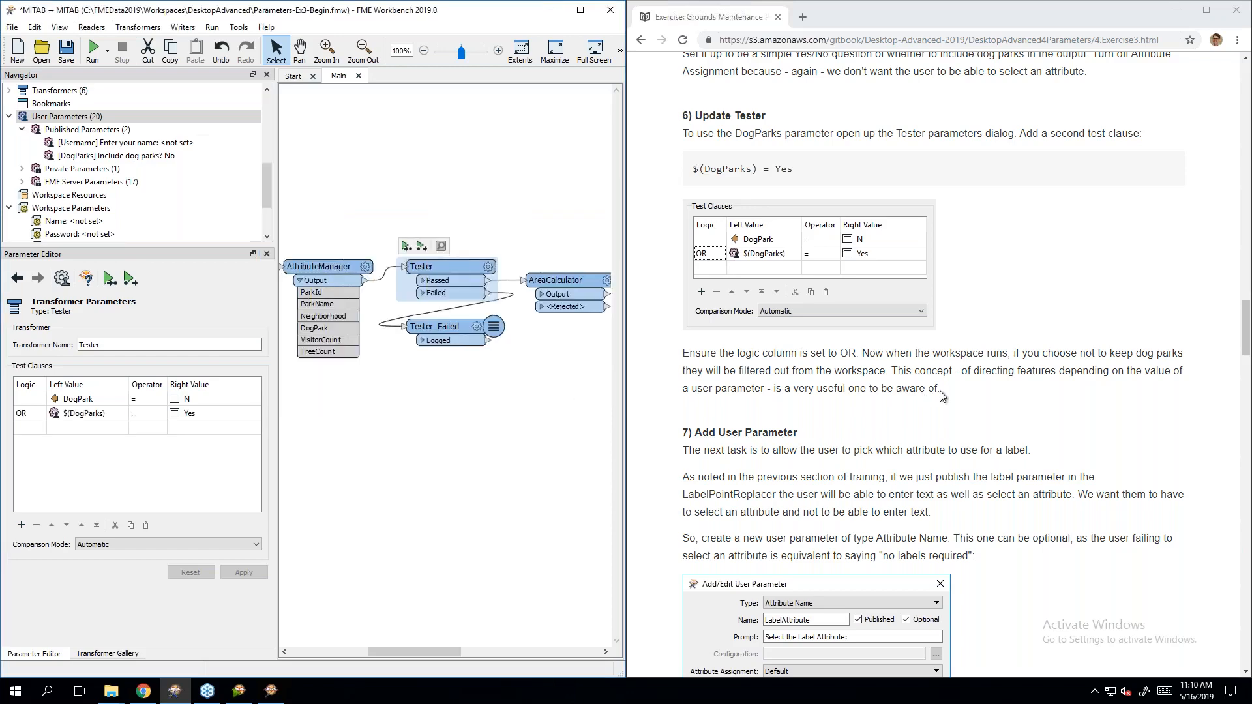
left_click(950, 399)
scroll(949, 395, "down", 3)
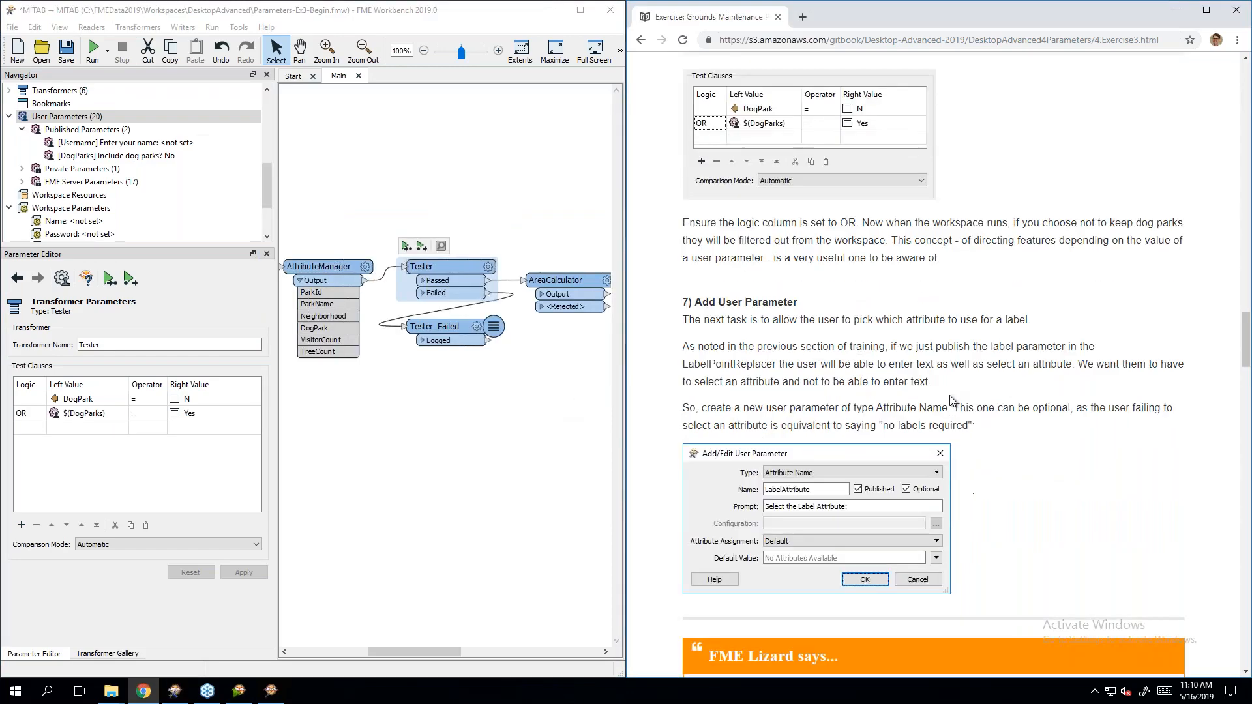
scroll(1046, 370, "down", 1)
scroll(1046, 370, "down", 1)
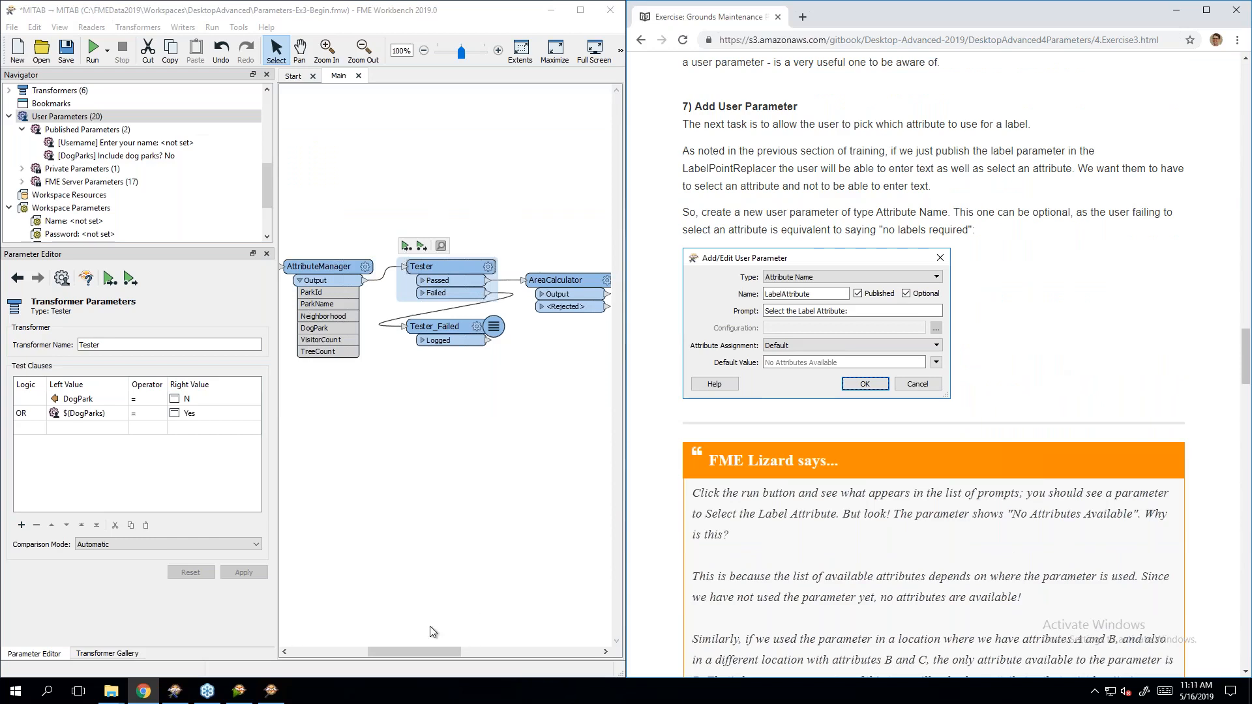
left_click_drag(427, 649, 529, 649)
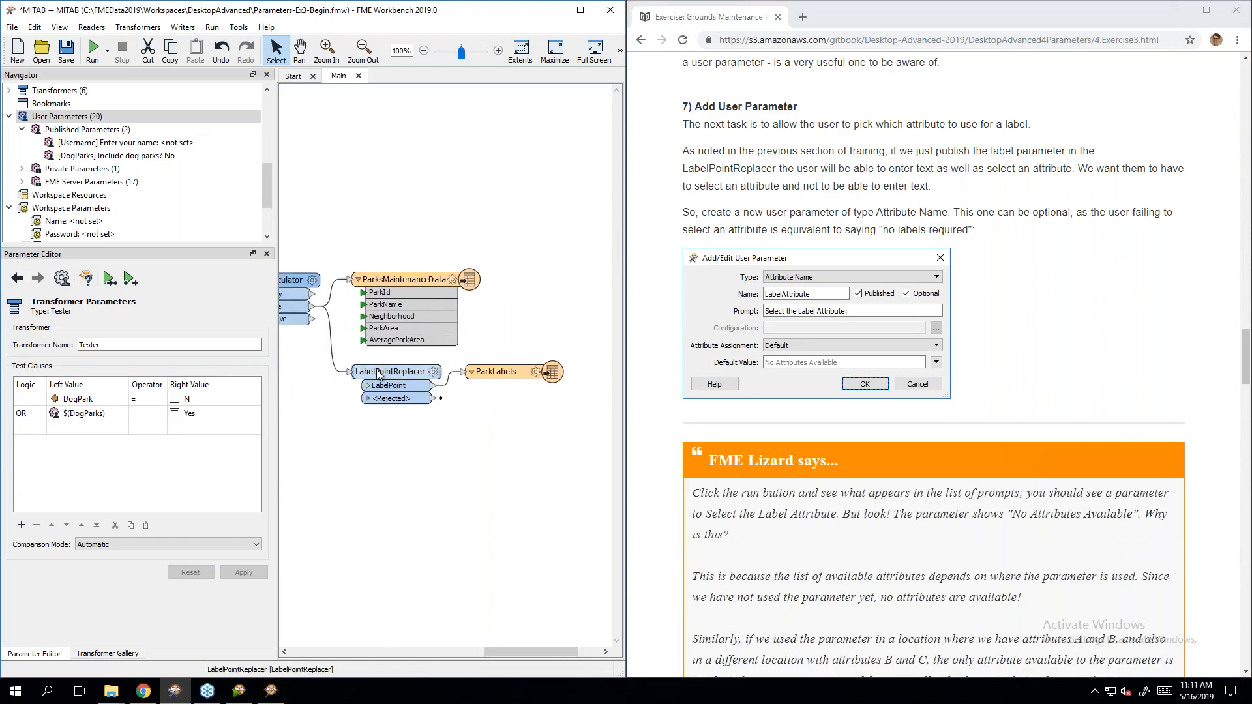
mouse_move(492, 370)
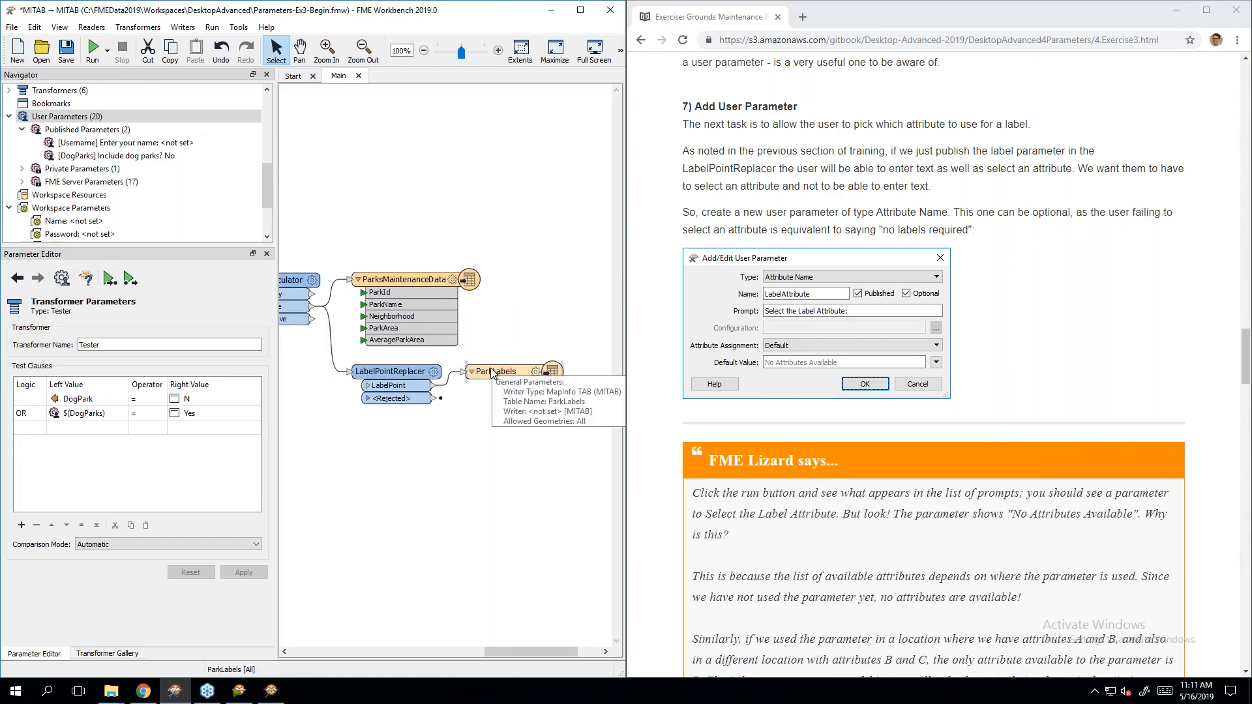
left_click(512, 492)
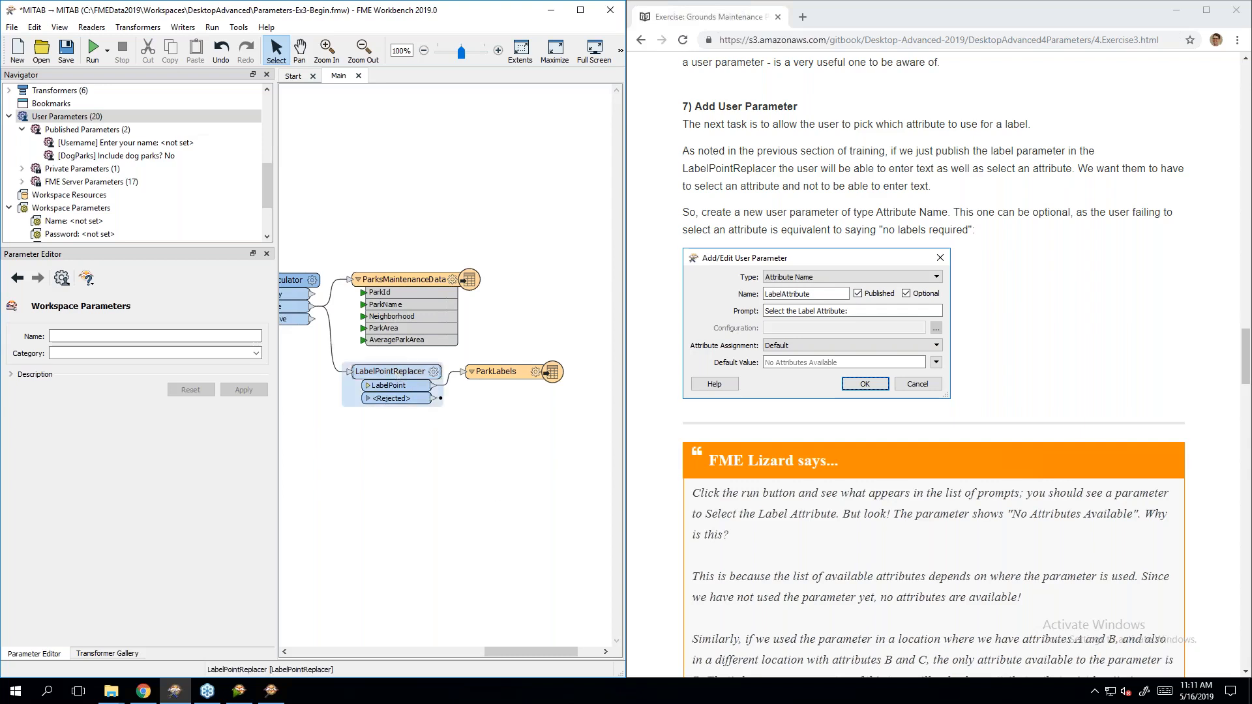
Step: Check the LabelPointReplacer Label's User Parameter options, then close the settings unchanged
double_click(390, 371)
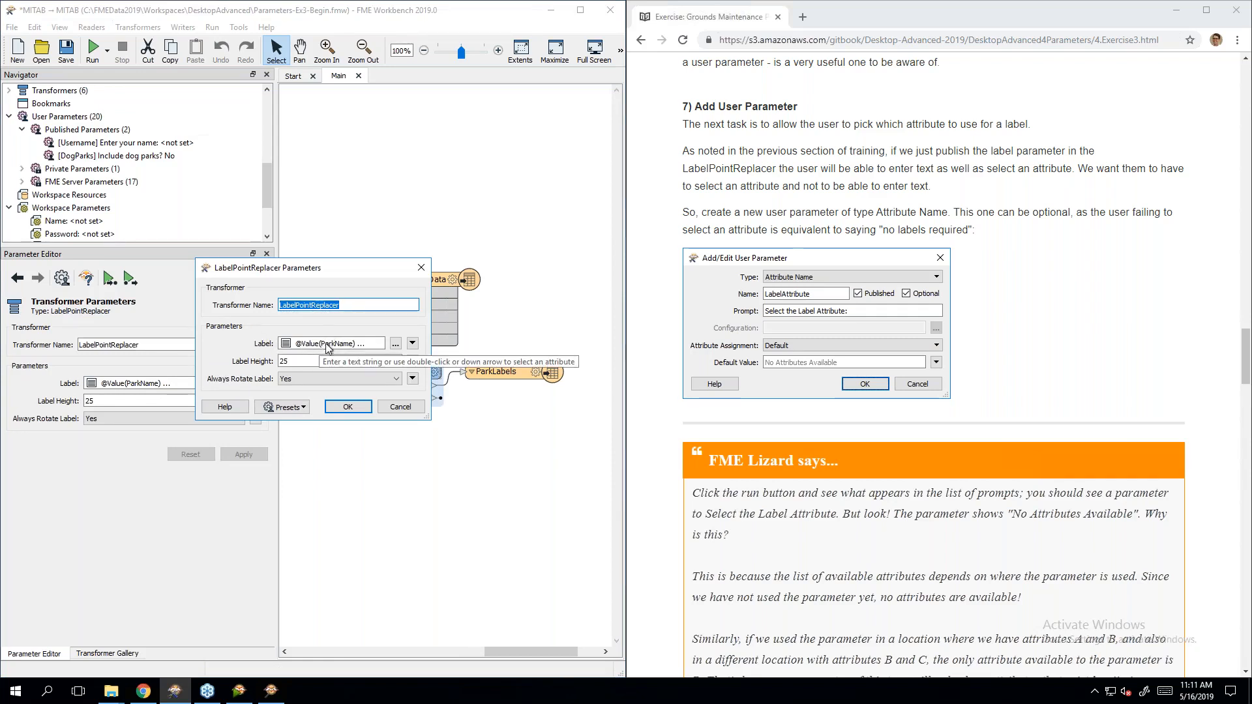
left_click(412, 343)
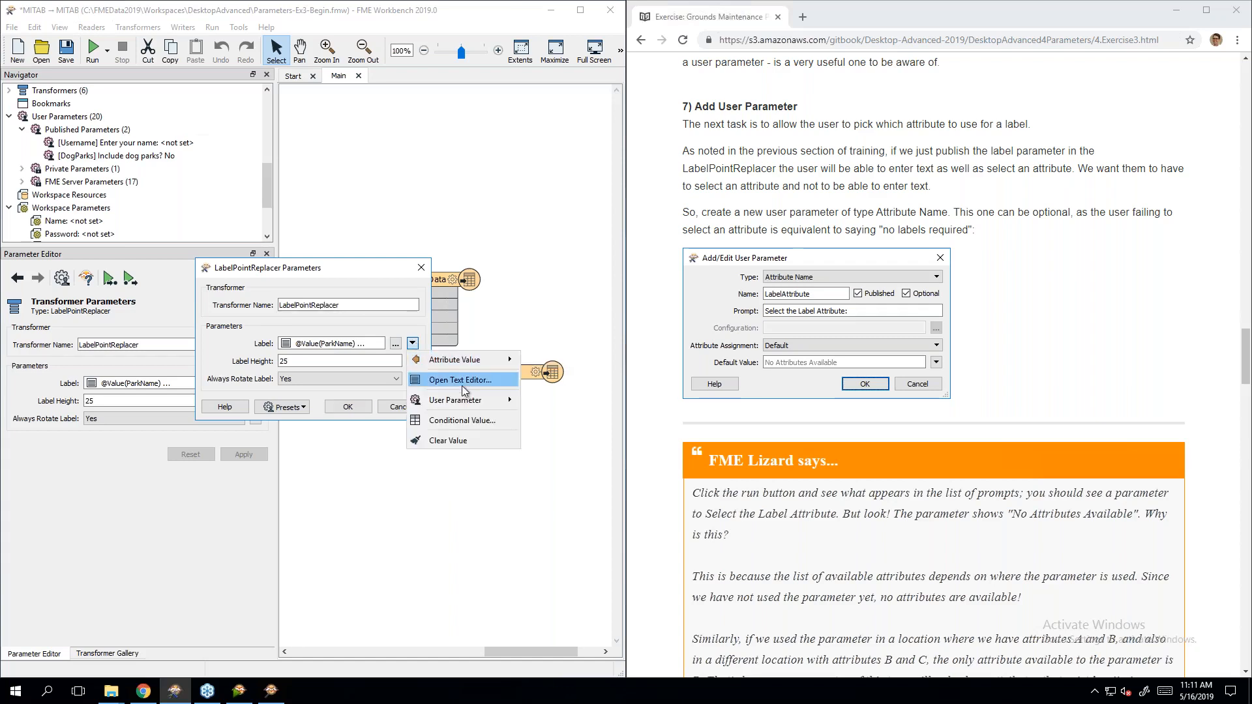
mouse_move(469, 404)
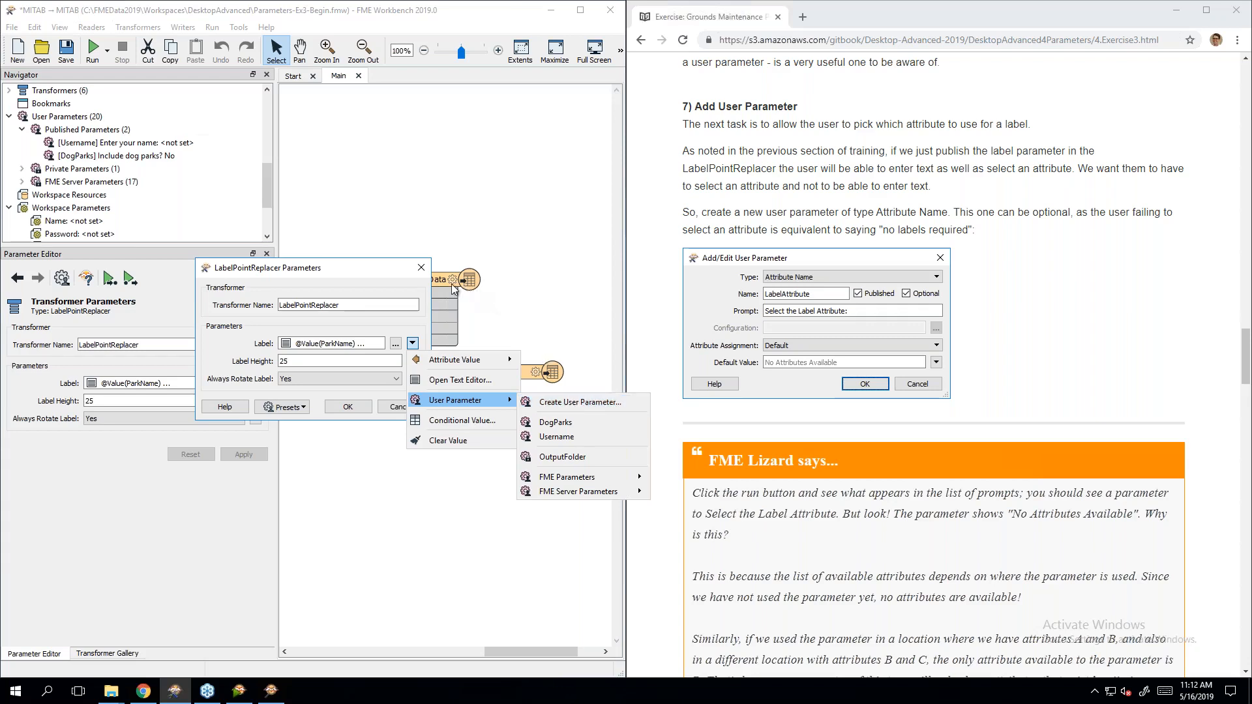
left_click(421, 268)
left_click(421, 267)
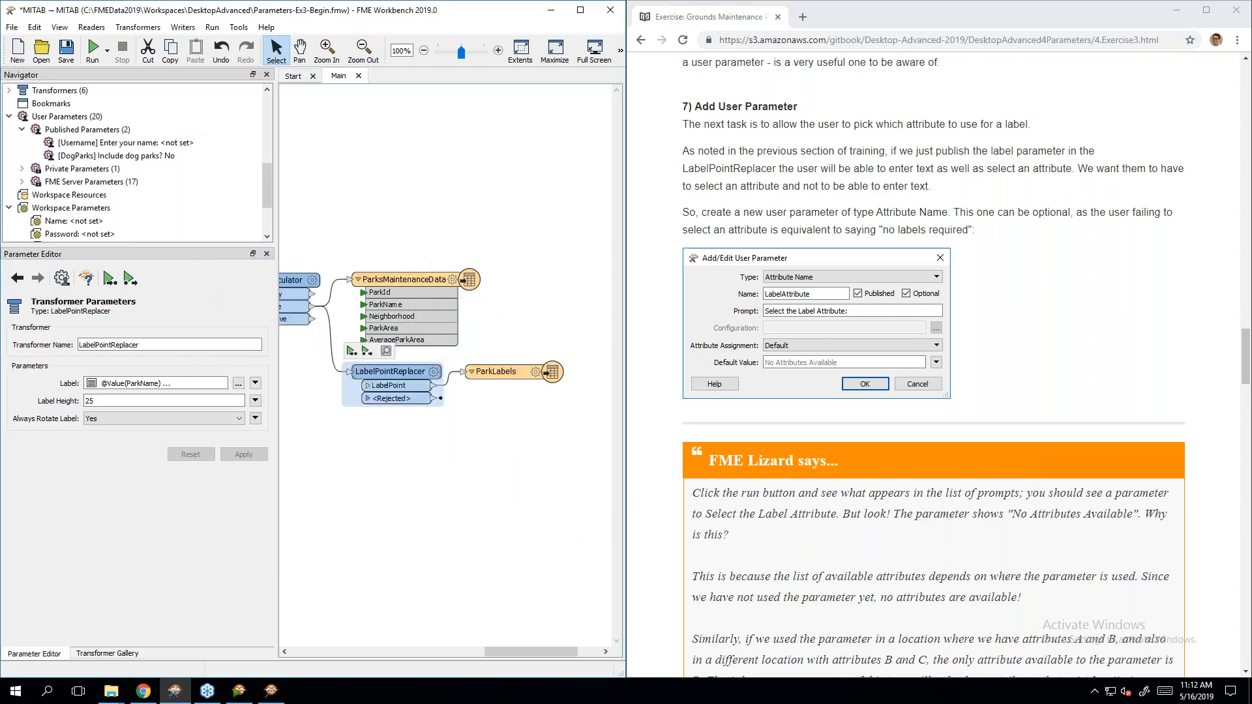
scroll(104, 196, "down", 1)
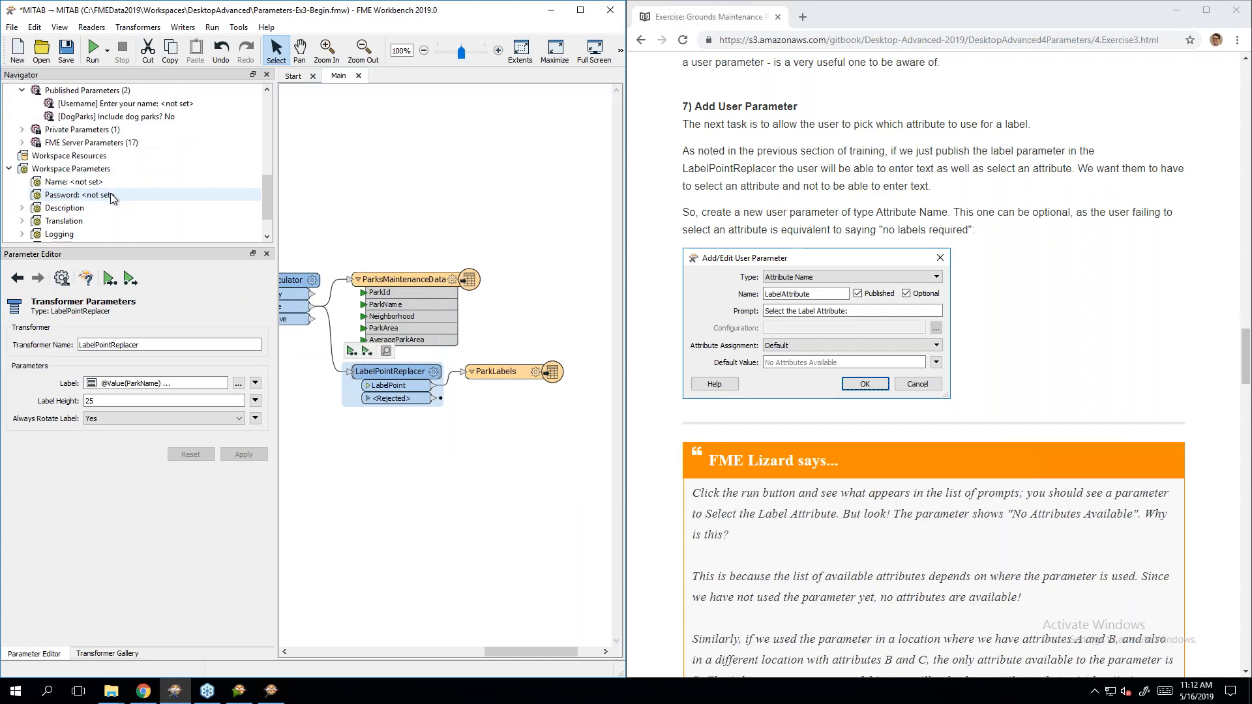
scroll(111, 195, "up", 1)
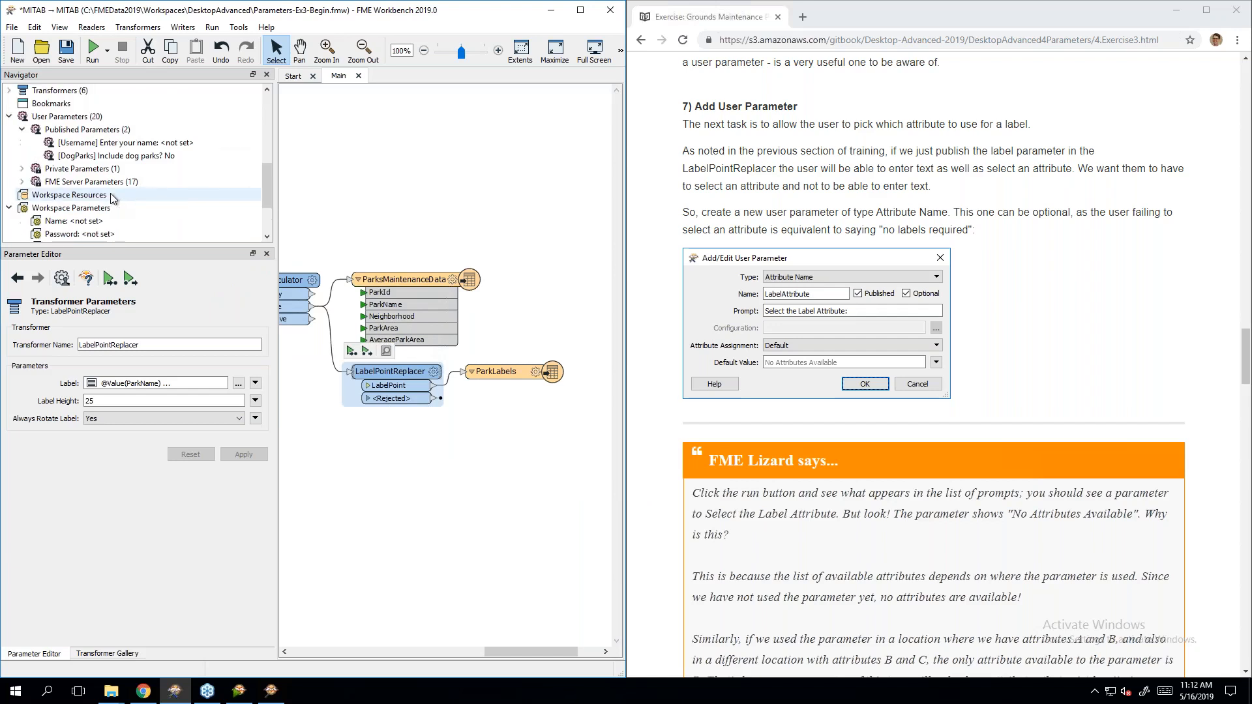
Step: Create a new workspace user parameter of type Attribute Name
right_click(91, 121)
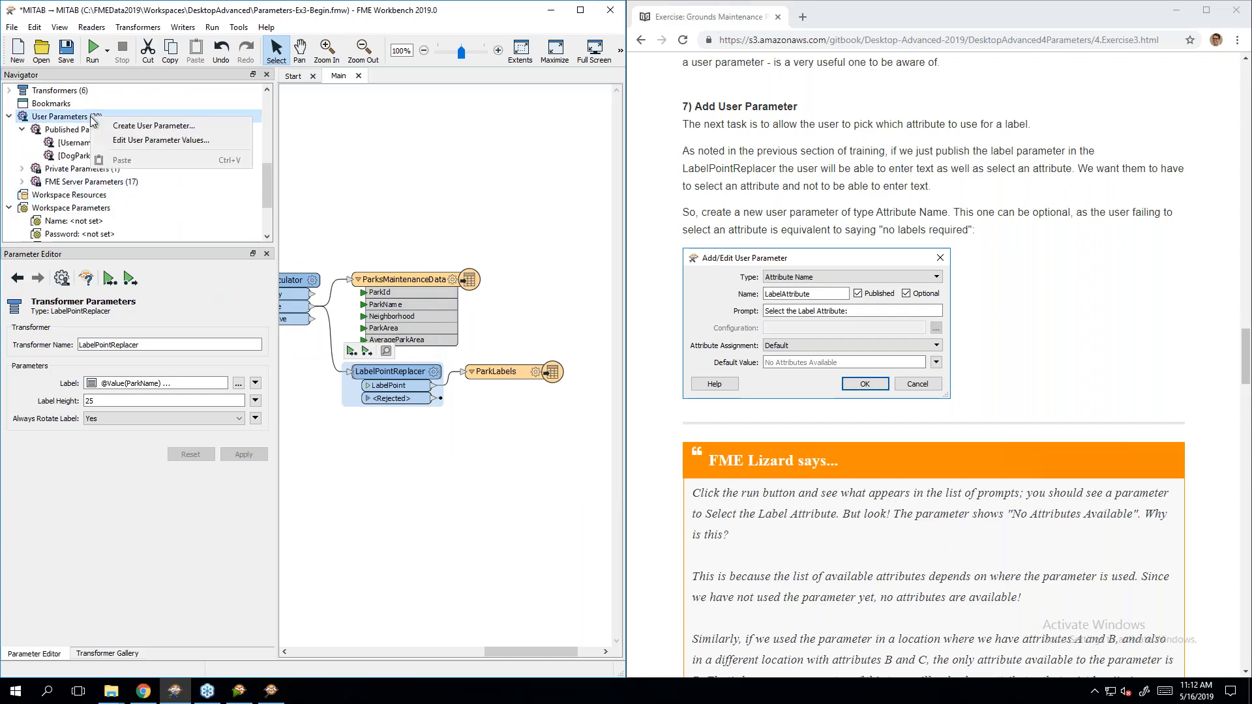
left_click(108, 122)
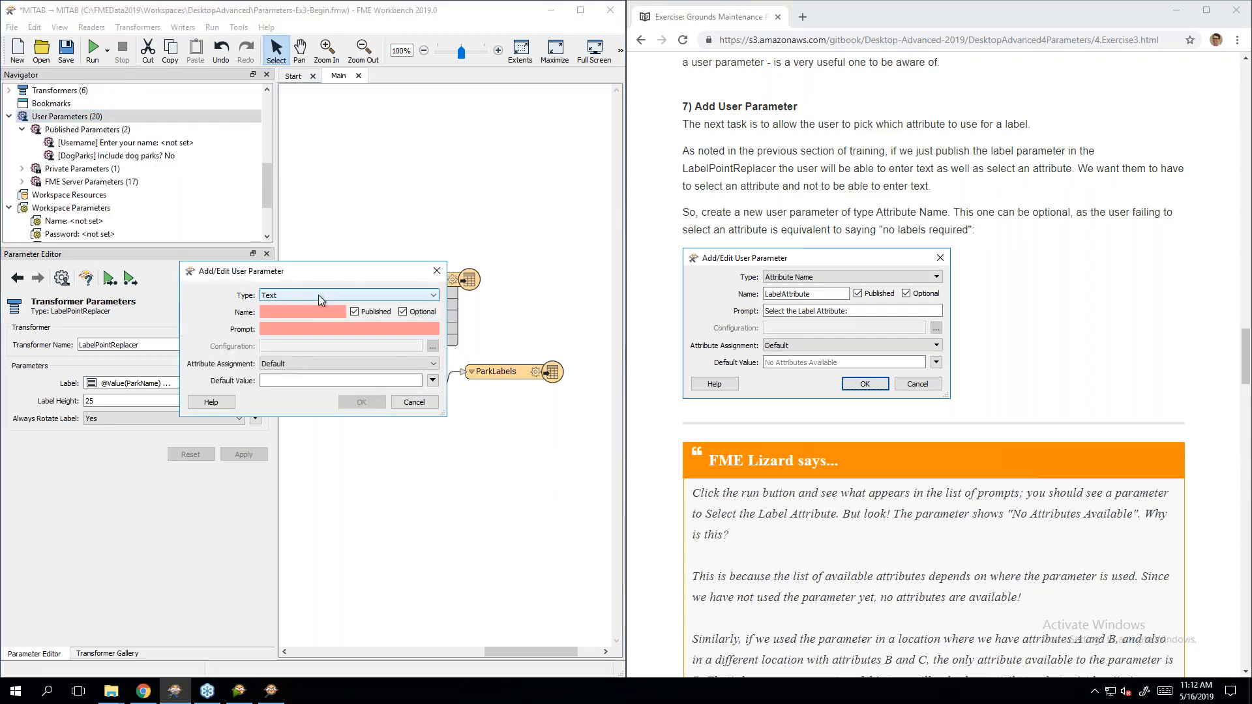
left_click(319, 295)
scroll(321, 328, "up", 5)
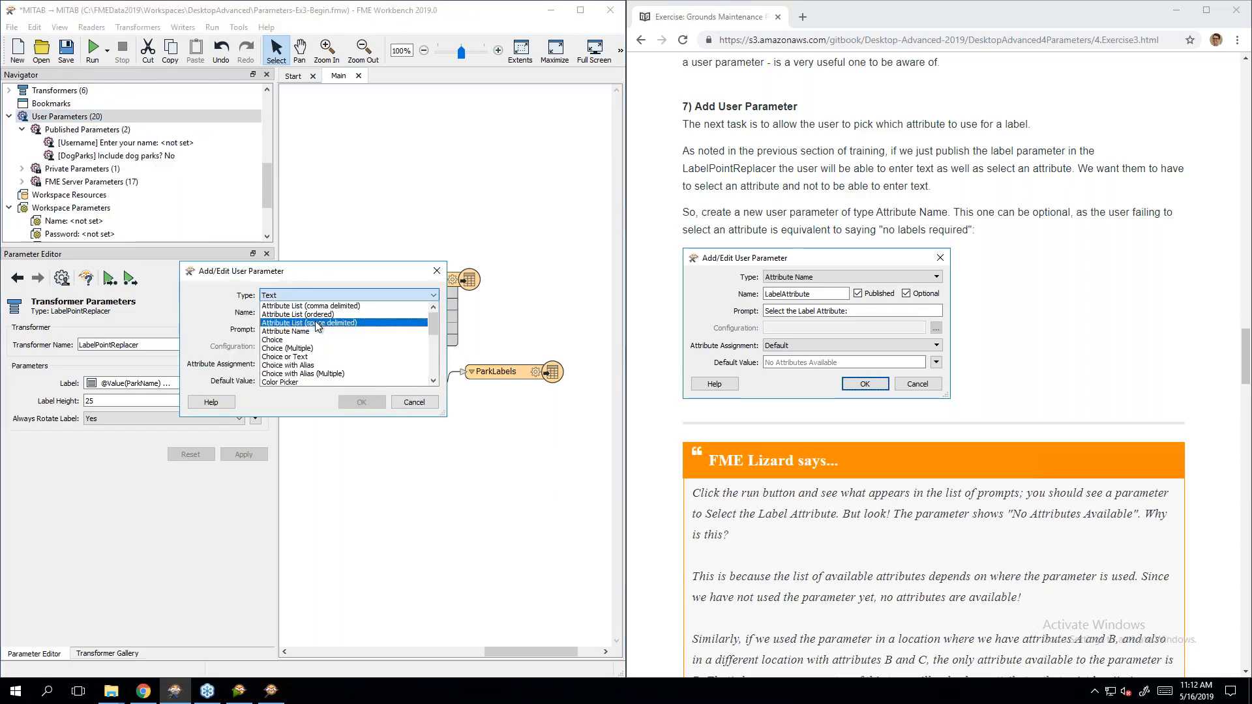
left_click(319, 331)
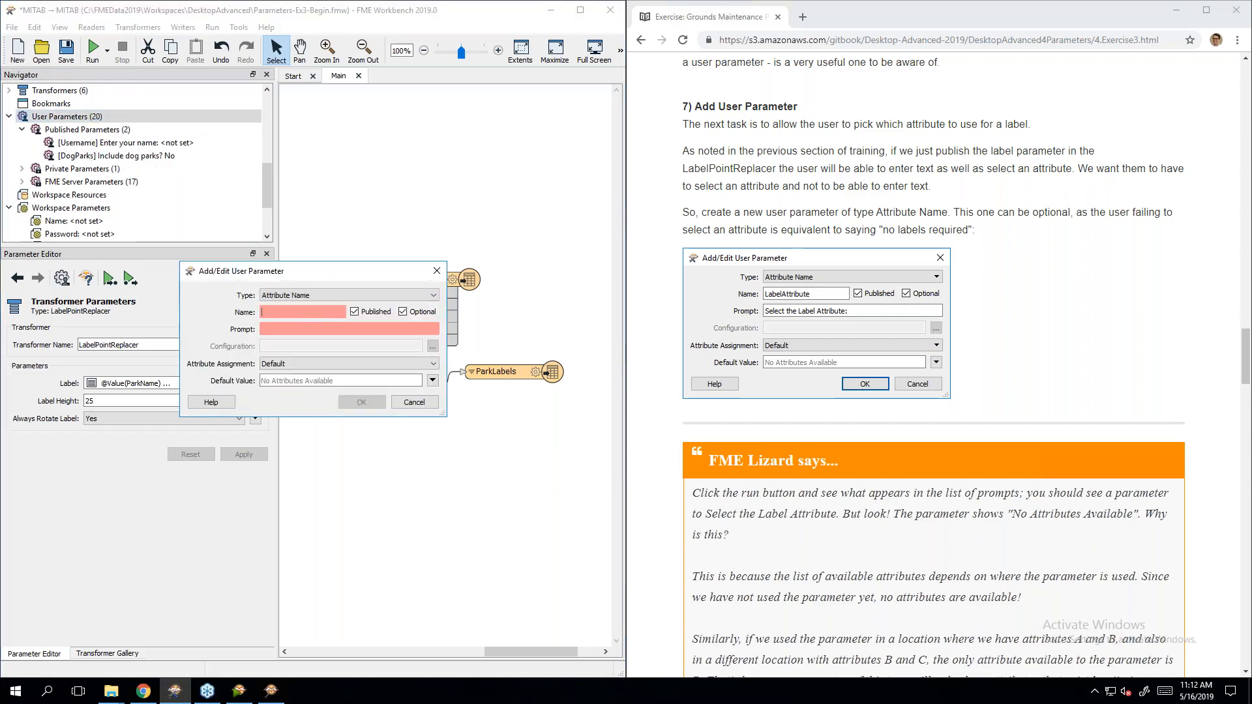
Step: Name the parameter LabelAttribute with prompt 'Select the Label Attribute:'
type("Lab")
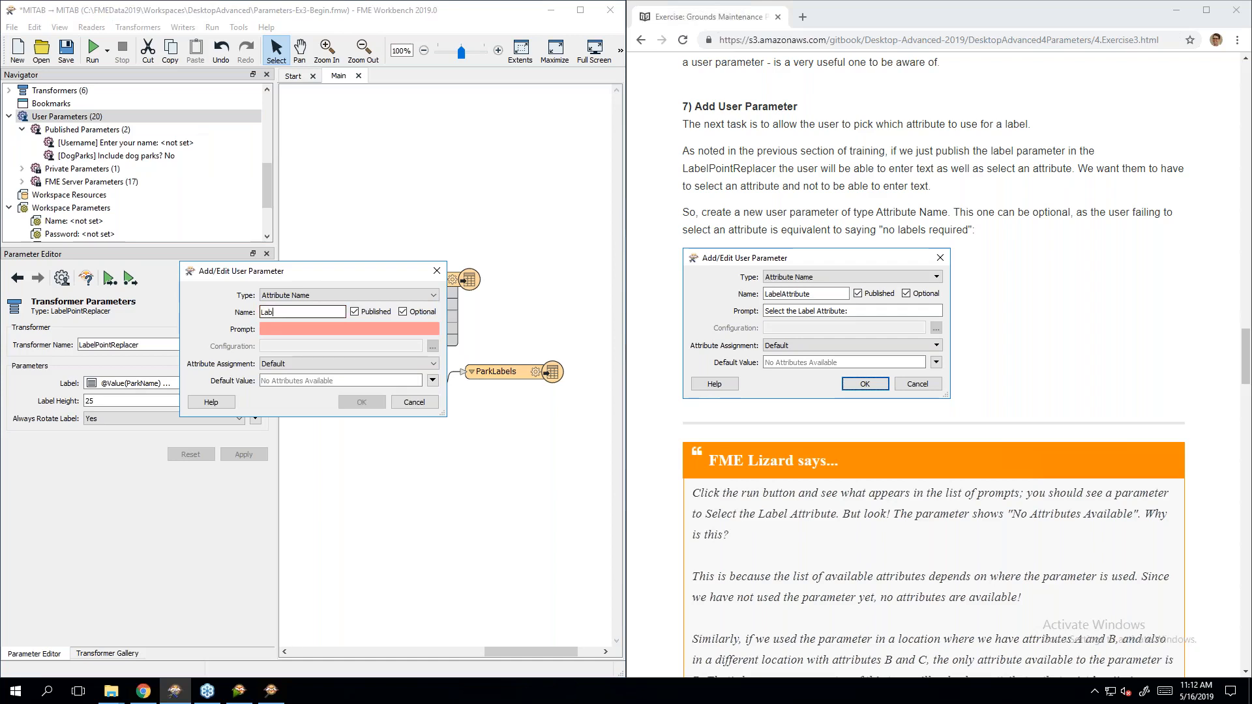
type("elAttribute")
left_click(313, 330)
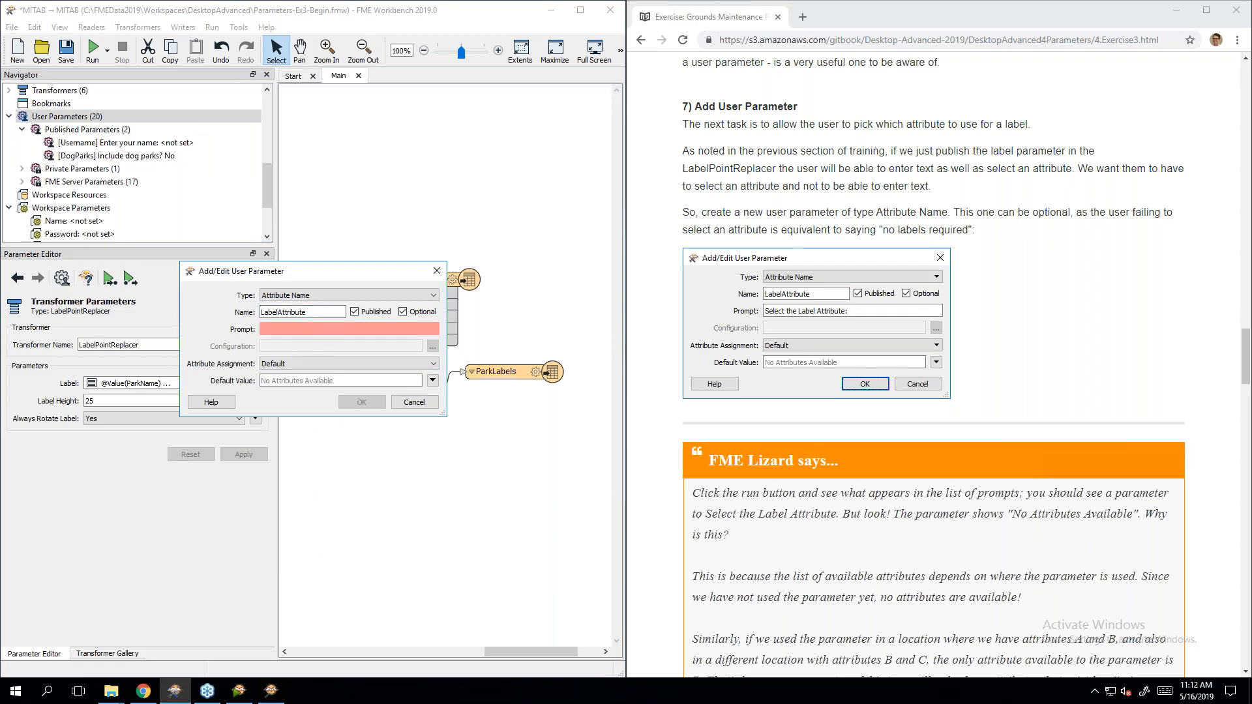
type("Select the ")
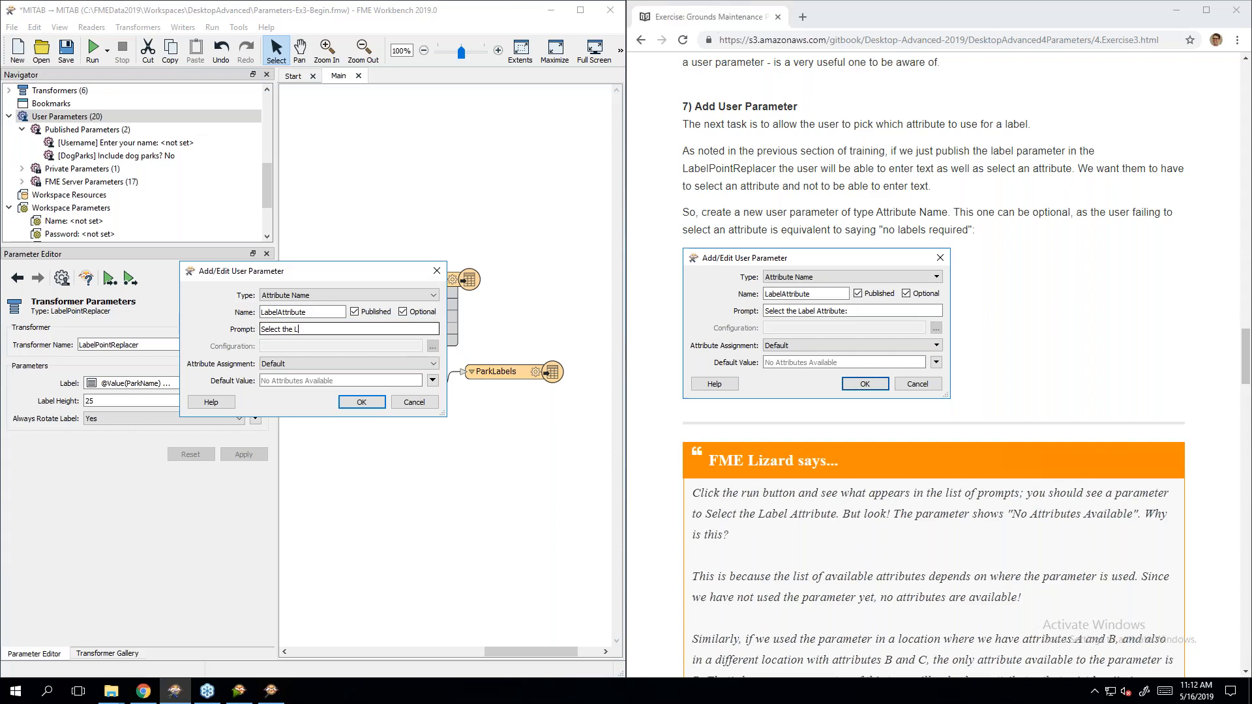
type("Label Attribute:")
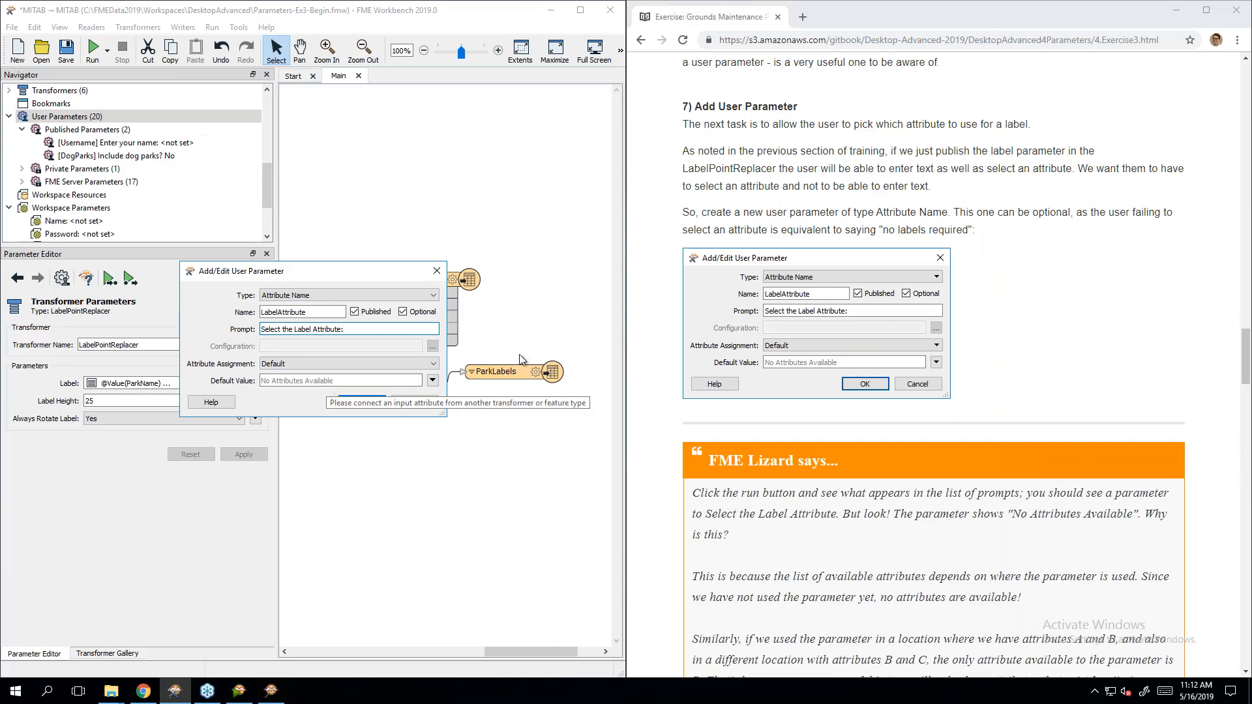
left_click(1156, 300)
scroll(1155, 304, "down", 3)
scroll(1155, 304, "up", 2)
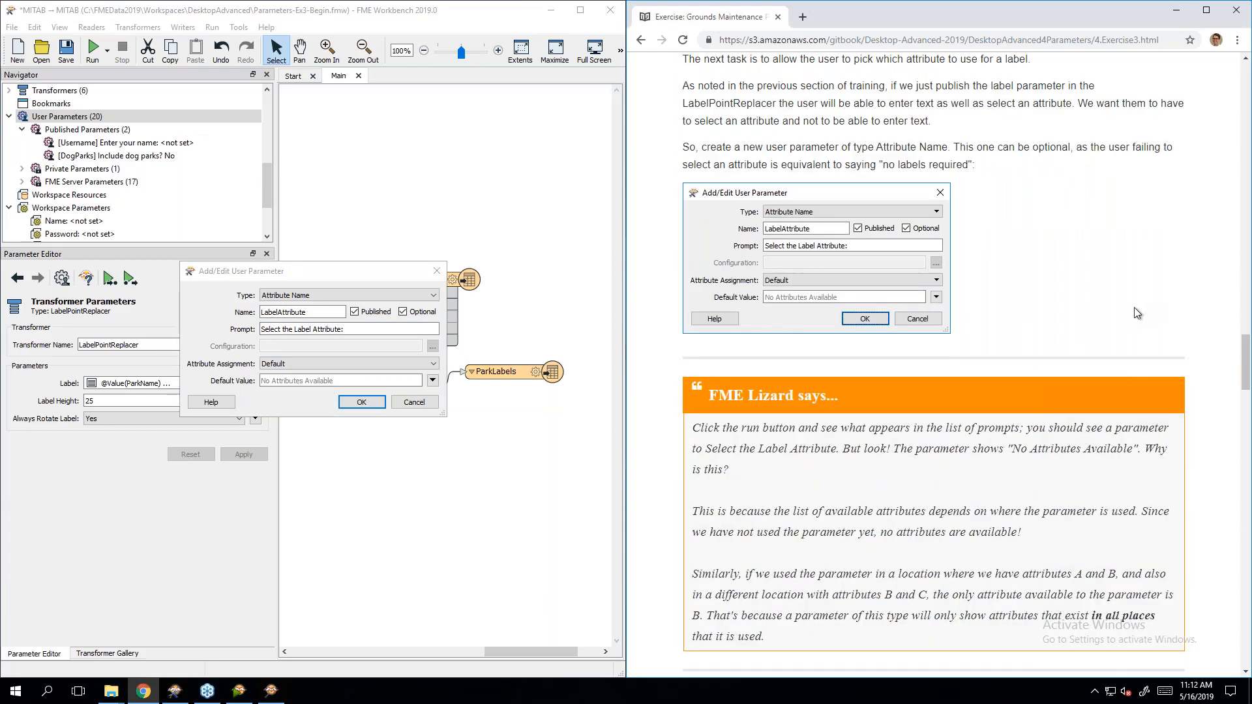
scroll(1133, 307, "down", 4)
scroll(1133, 307, "down", 3)
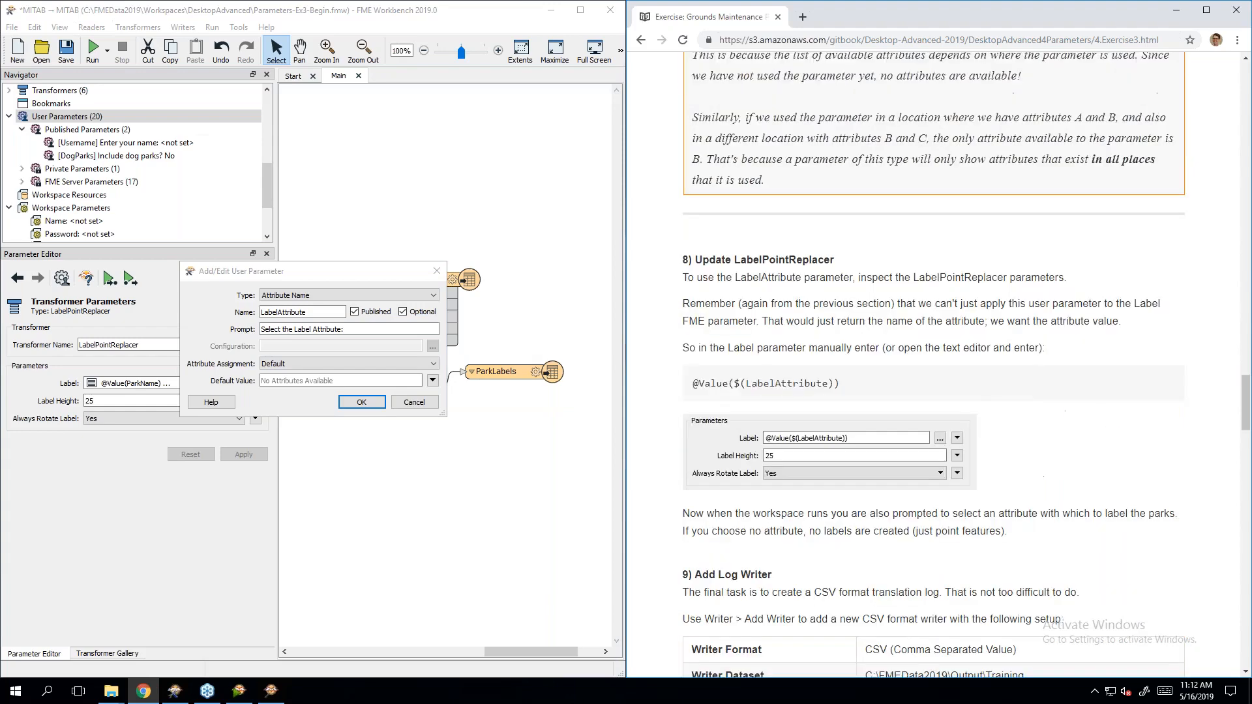
scroll(1133, 307, "down", 2)
Step: Save the LabelAttribute parameter and set the LabelPointReplacer Label to $(LabelAttribute)
left_click(349, 401)
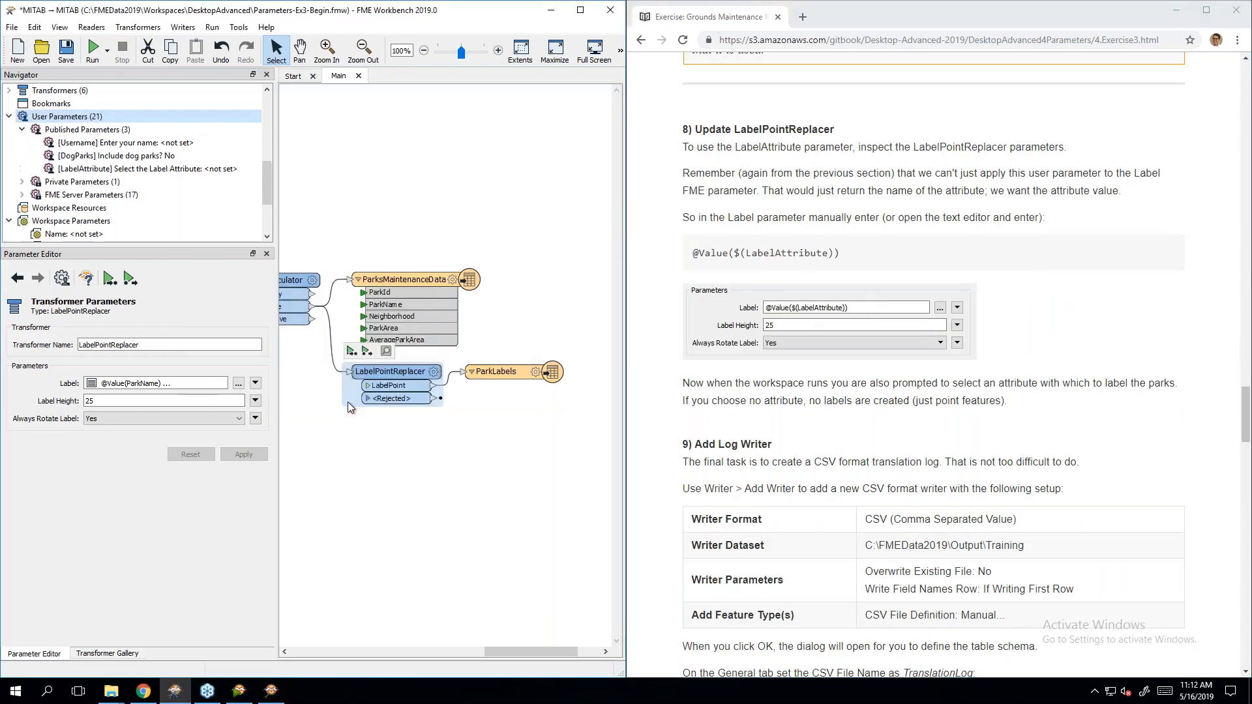
double_click(399, 376)
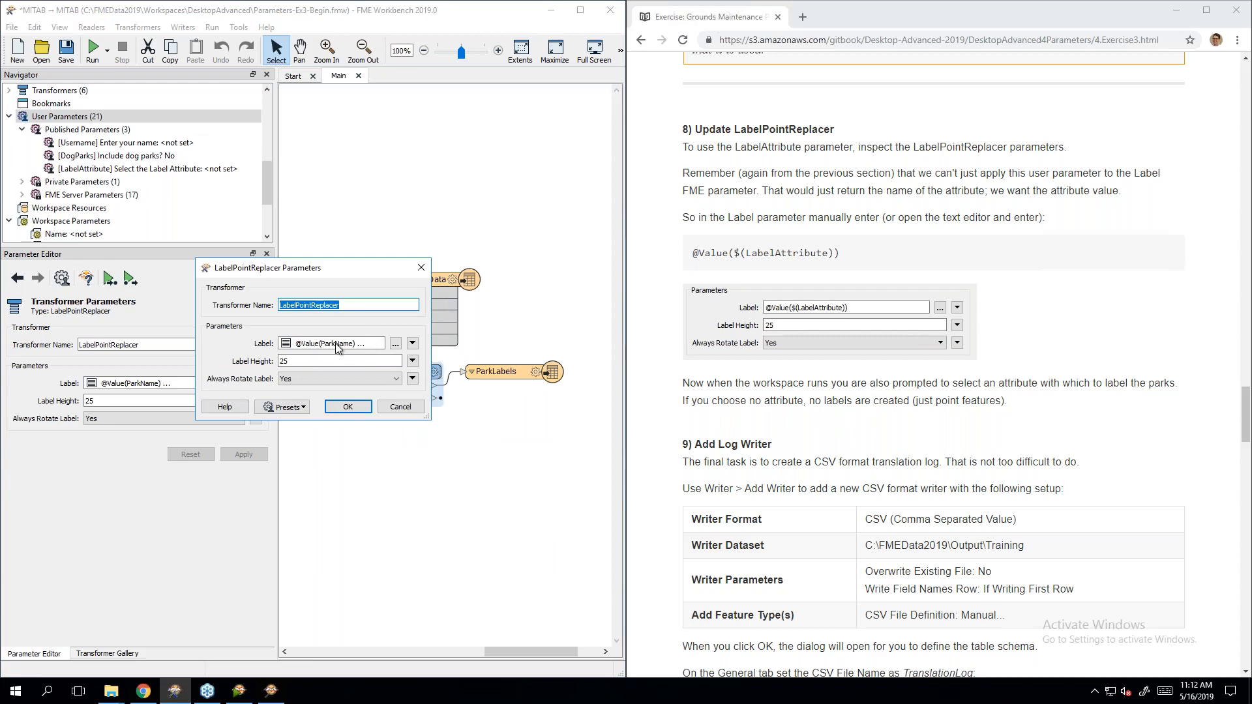
left_click(413, 343)
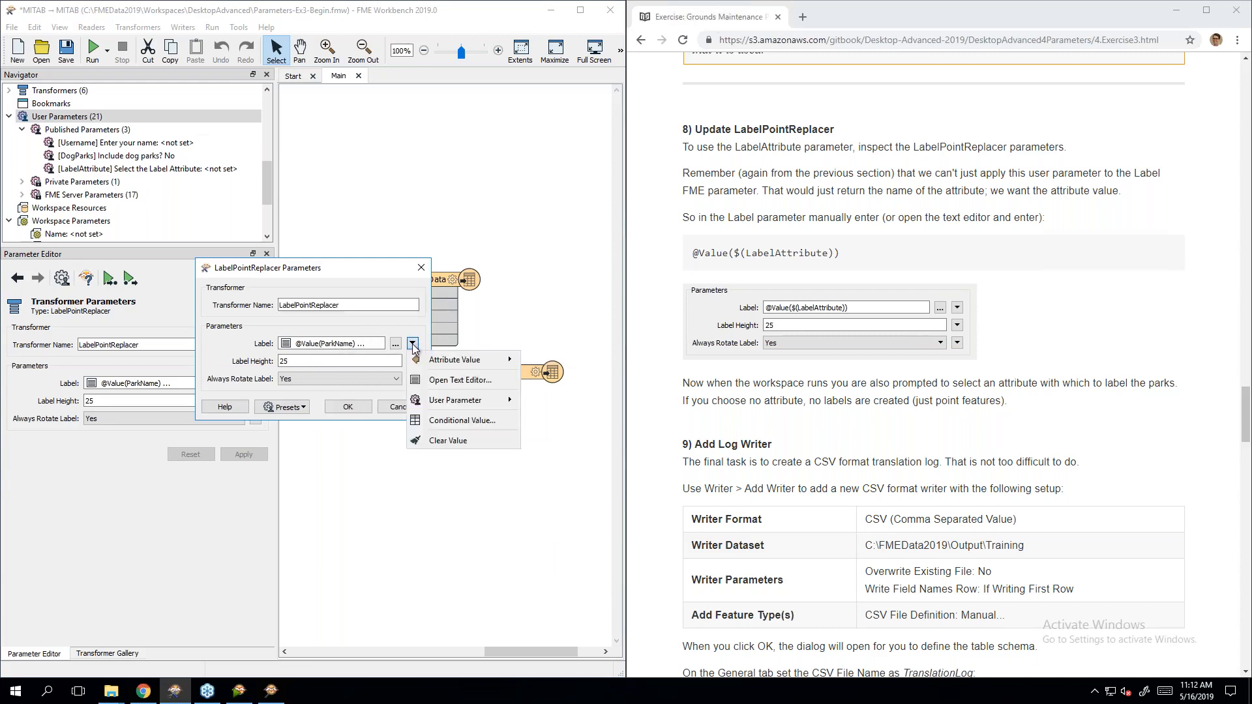
mouse_move(454, 404)
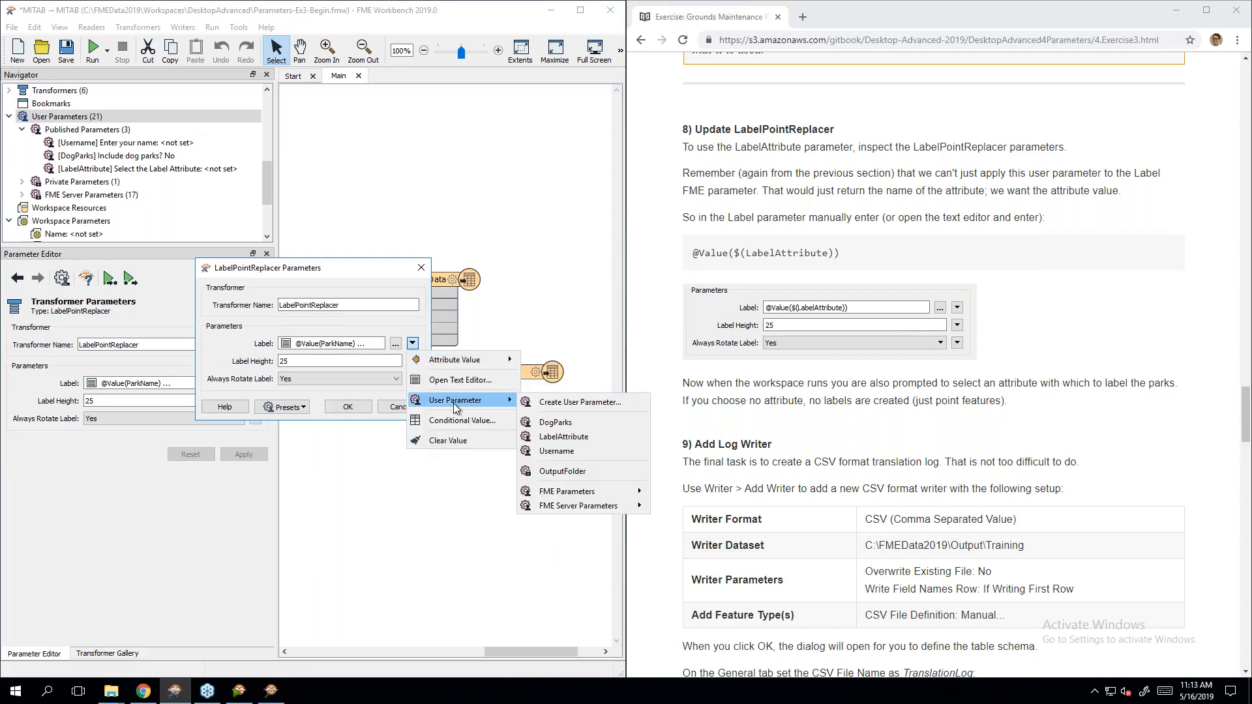
left_click(607, 438)
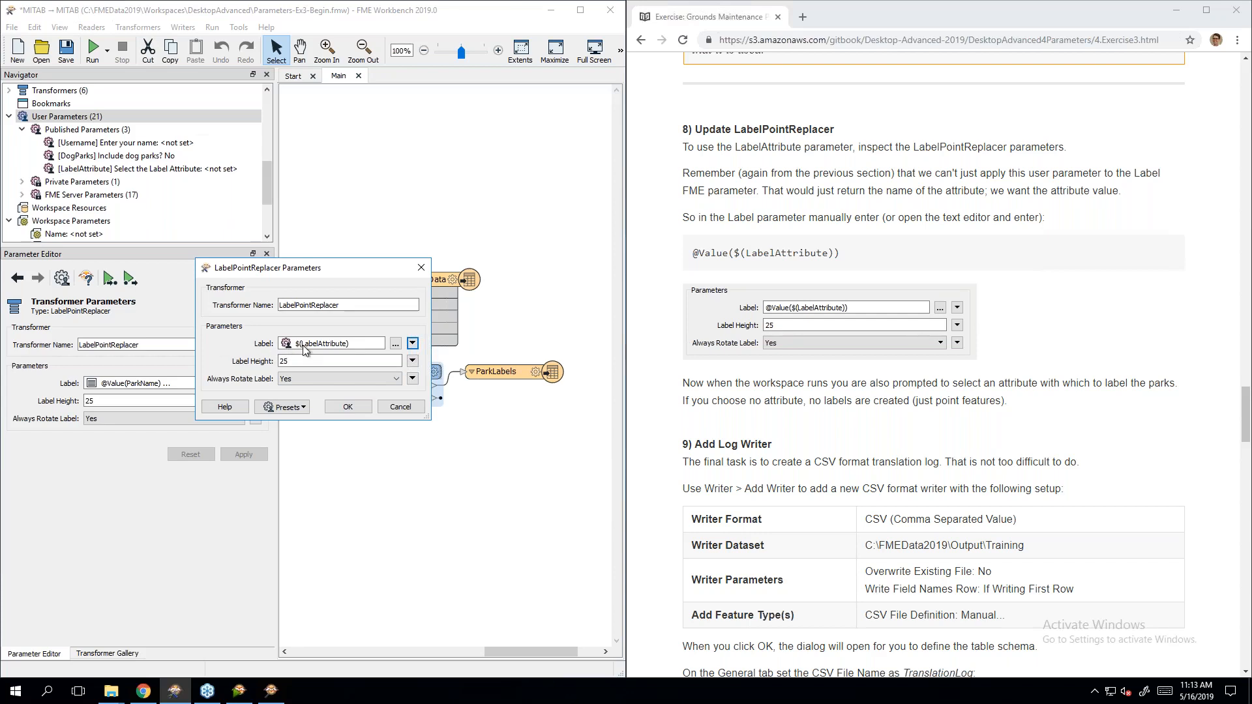
double_click(357, 346)
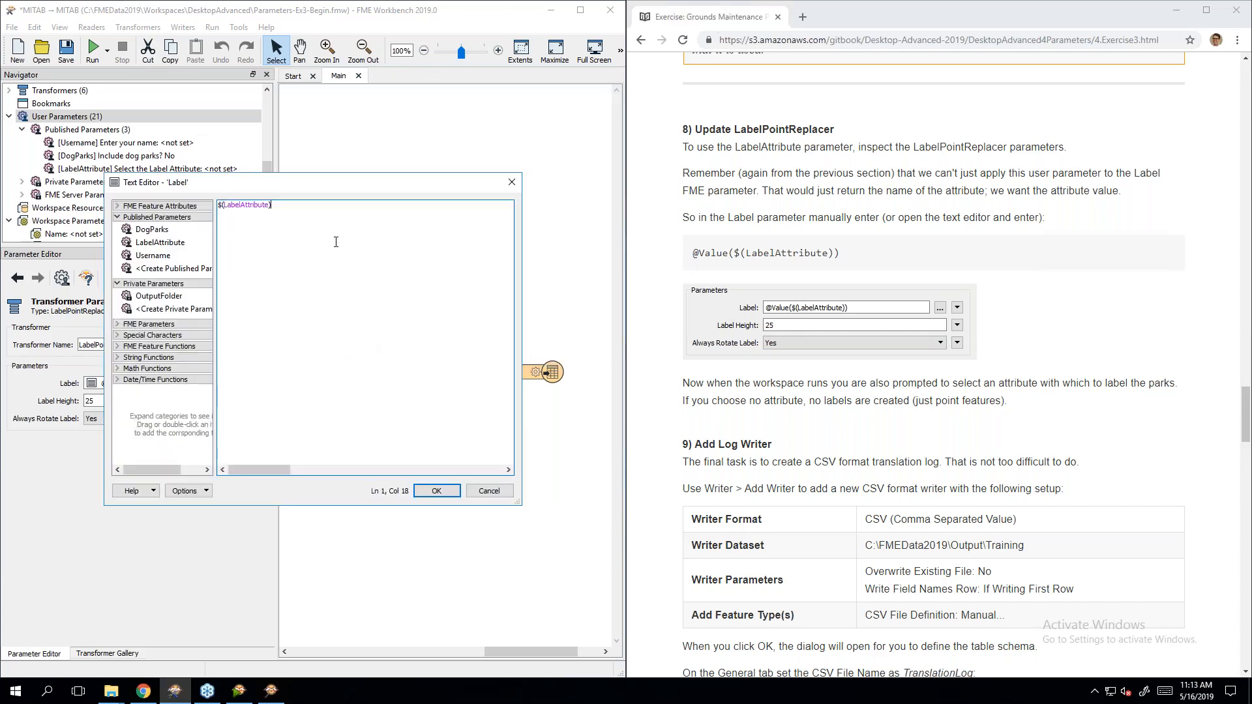
left_click(512, 182)
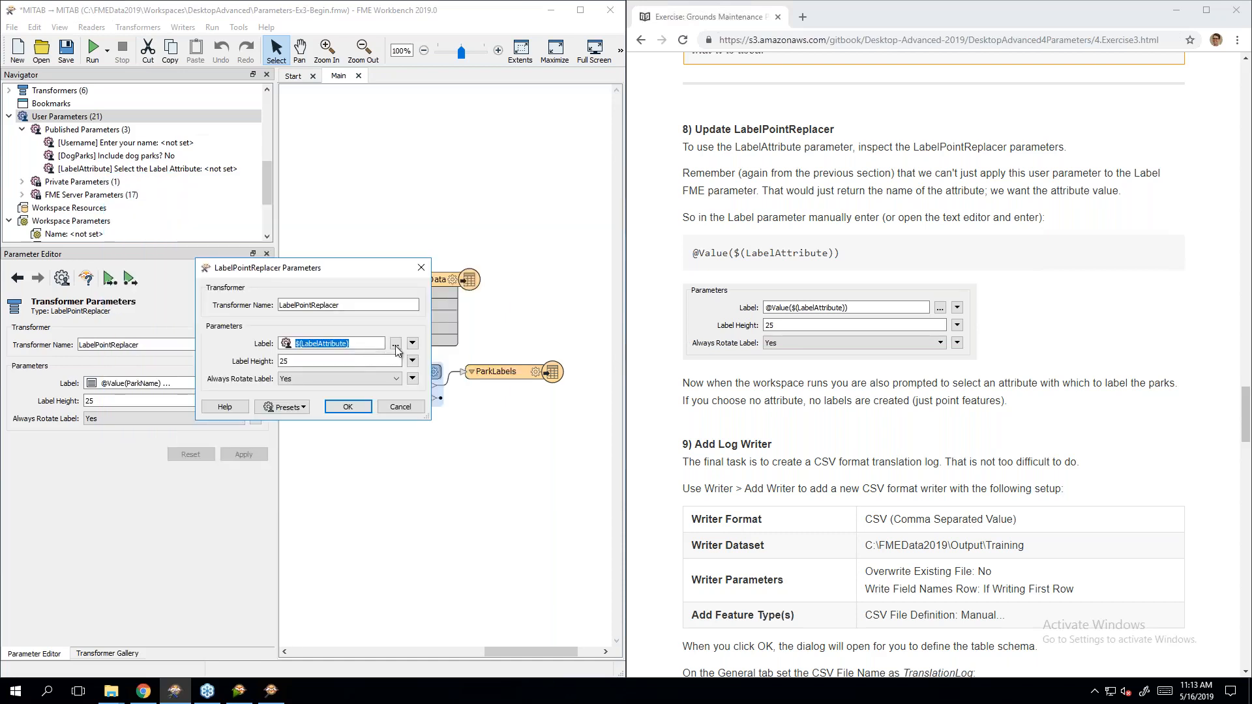
left_click(413, 344)
left_click(458, 381)
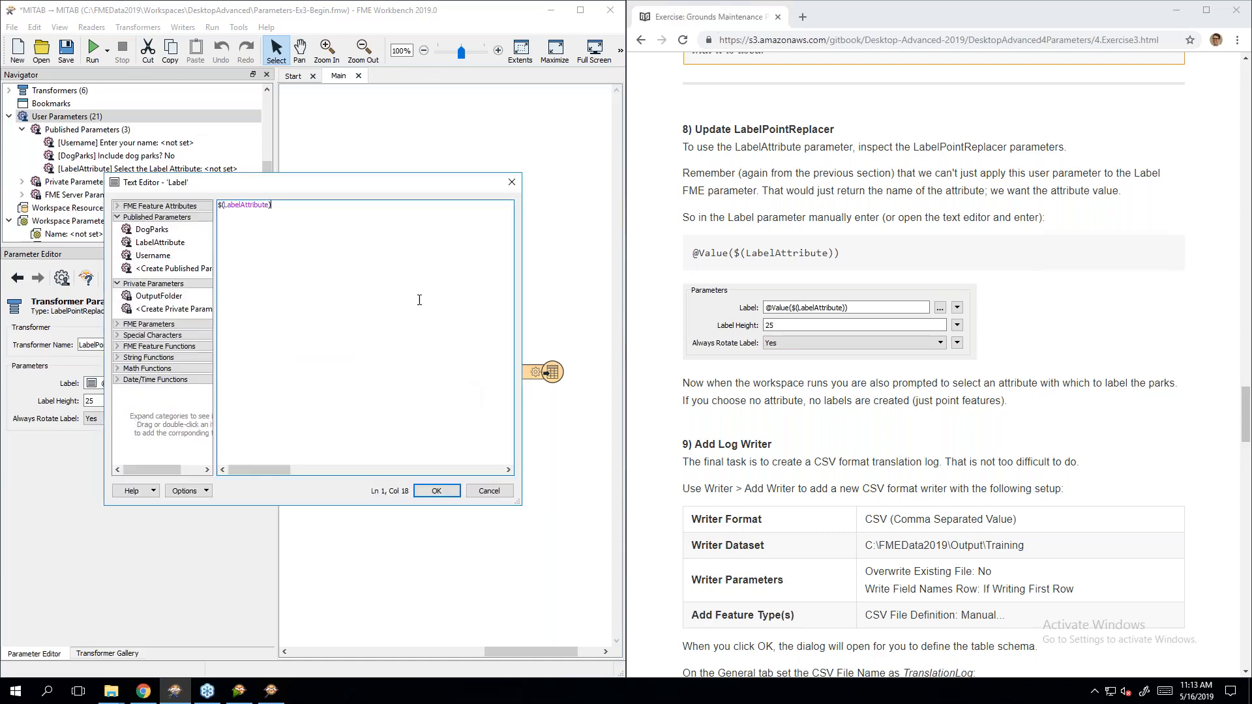
key("Home")
type("@Value(")
key("End")
left_click_drag(243, 205, 297, 207)
double_click(233, 205)
left_click(342, 238)
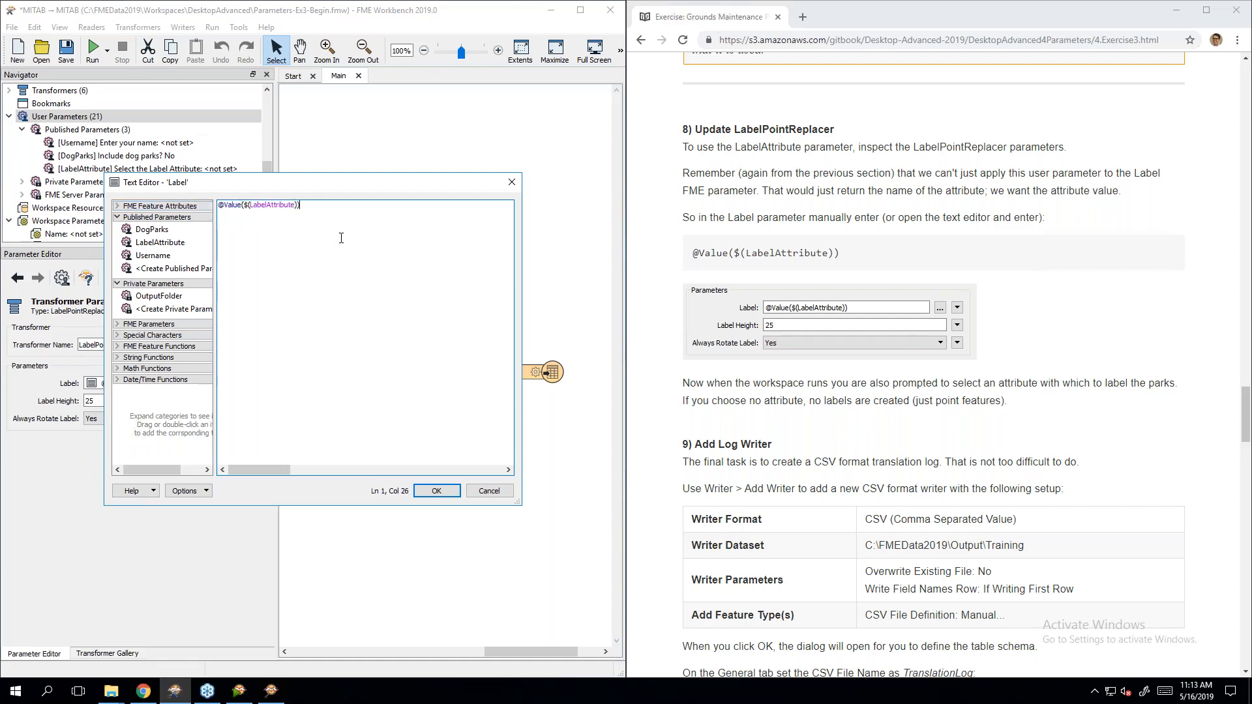
left_click(437, 491)
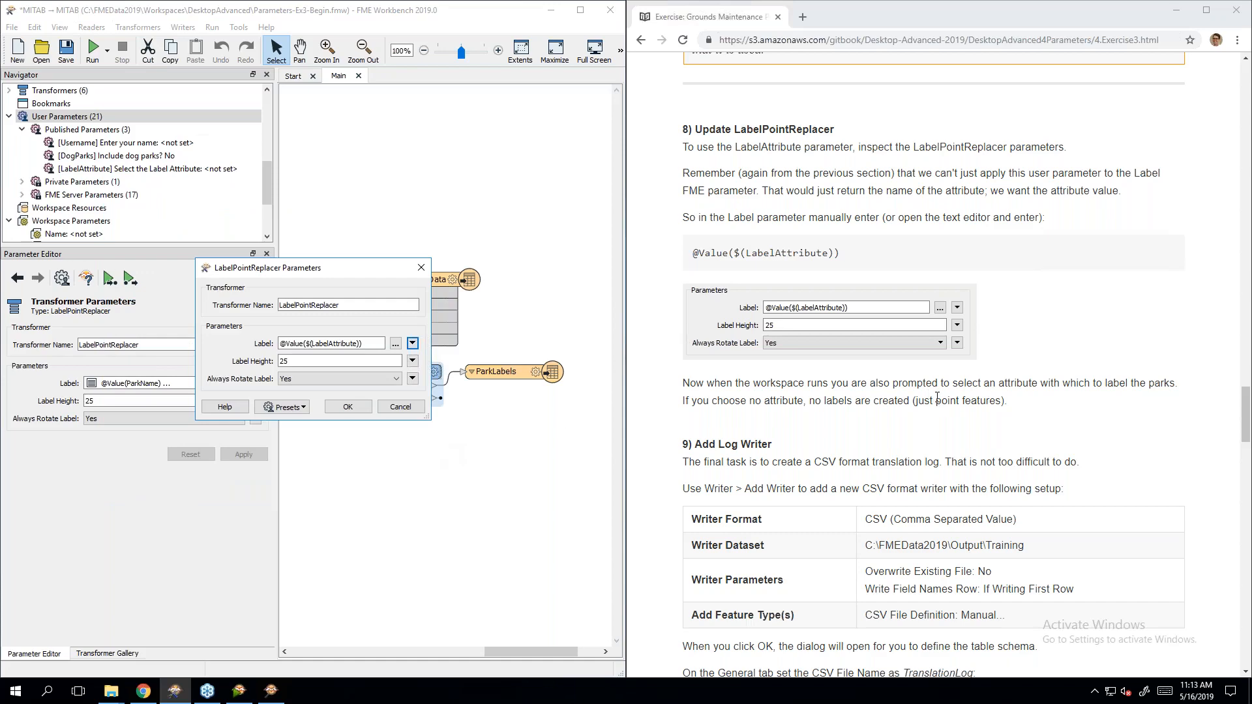
left_click(1004, 404)
scroll(1005, 405, "down", 1)
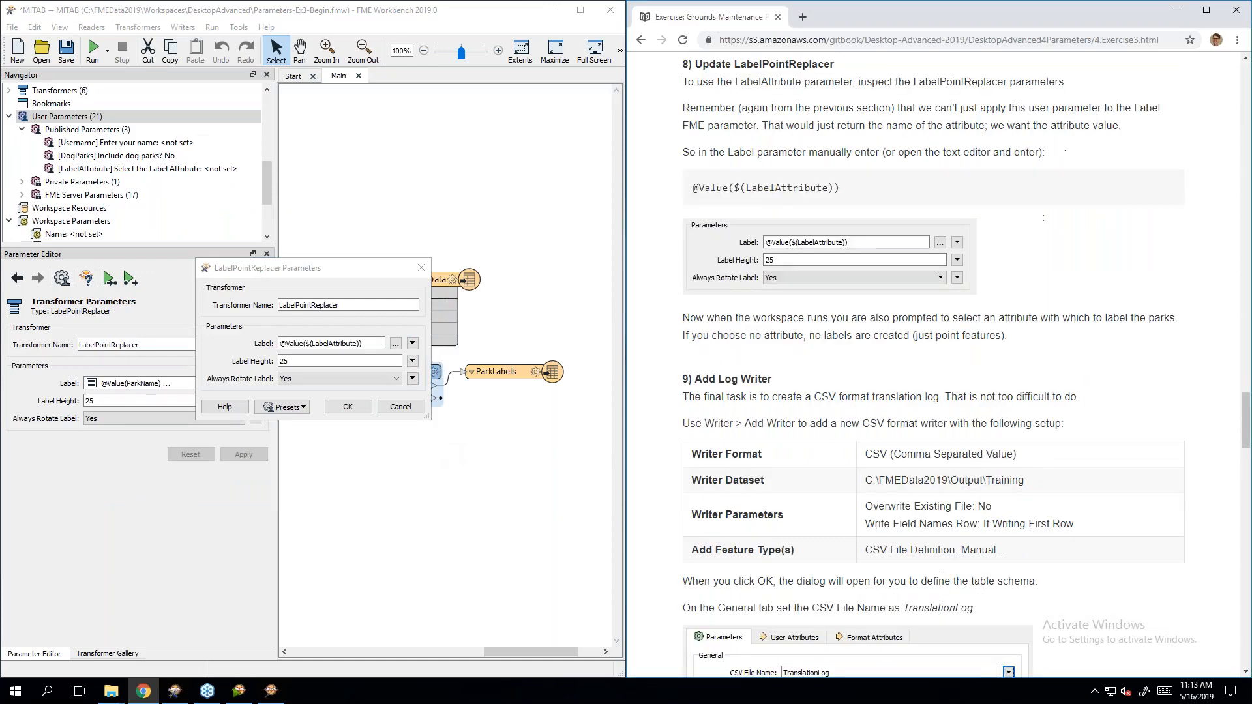
scroll(1004, 405, "down", 1)
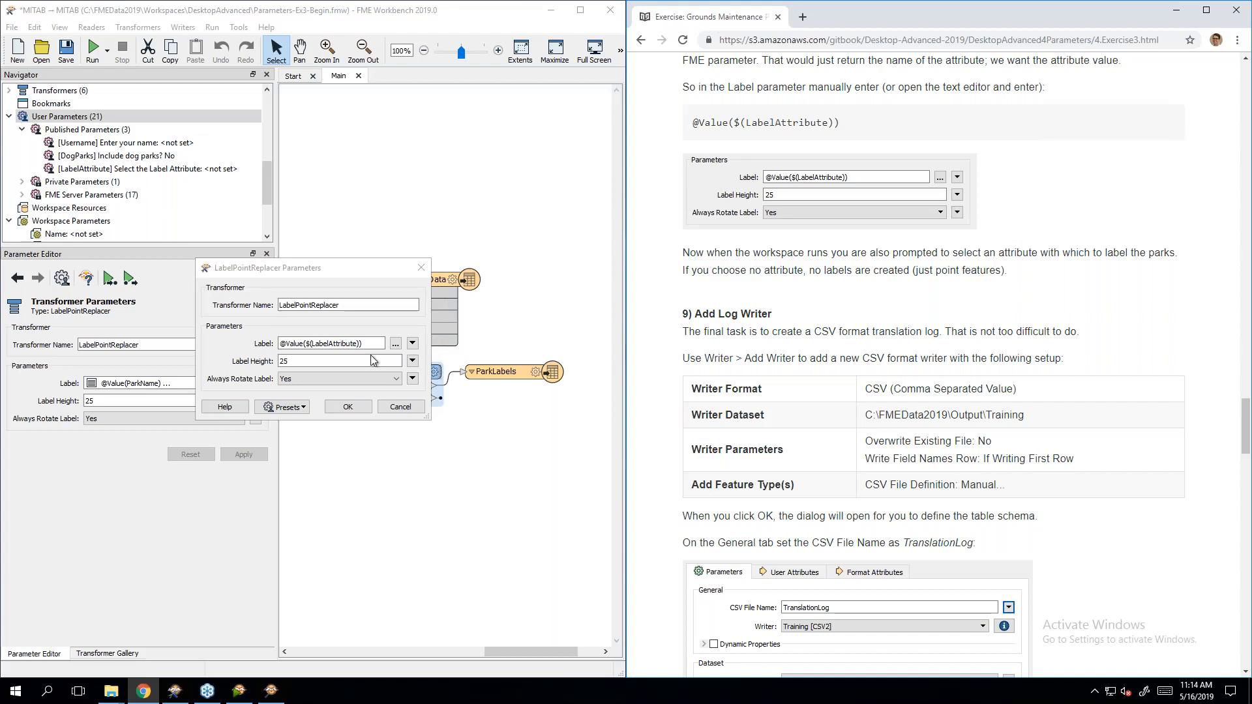
left_click(349, 407)
scroll(1117, 326, "down", 2)
scroll(1117, 326, "down", 2)
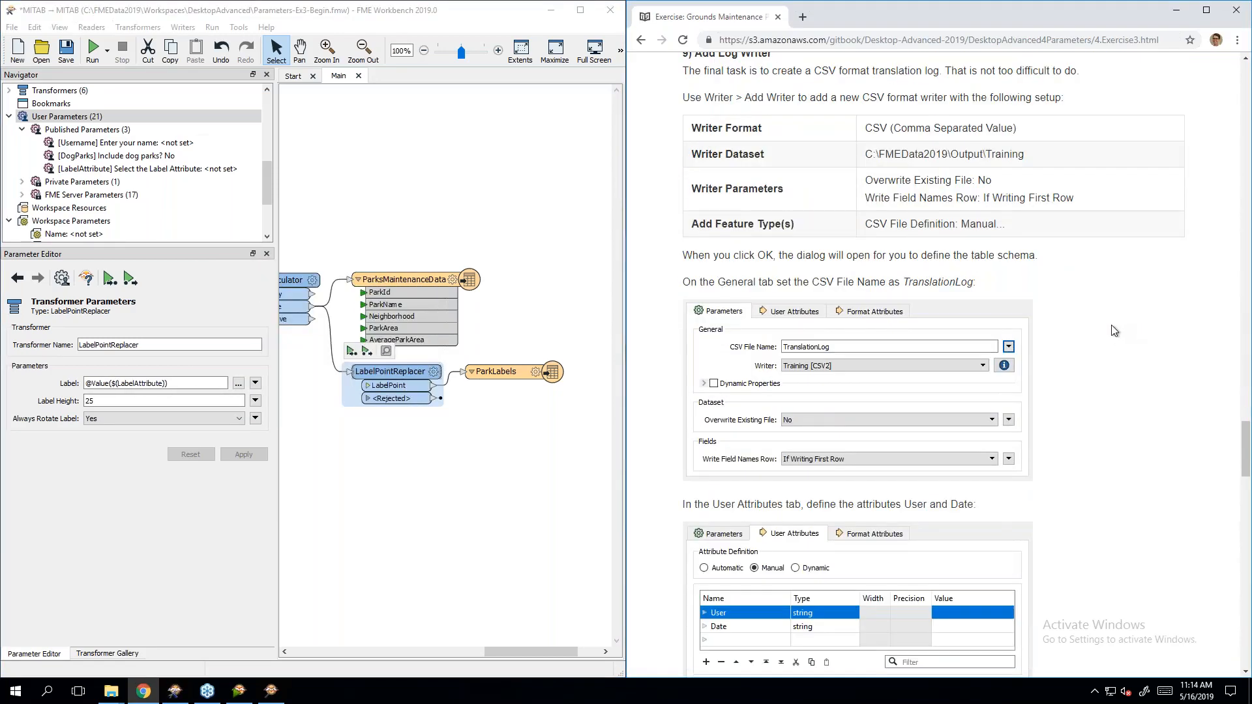
scroll(1115, 330, "up", 1)
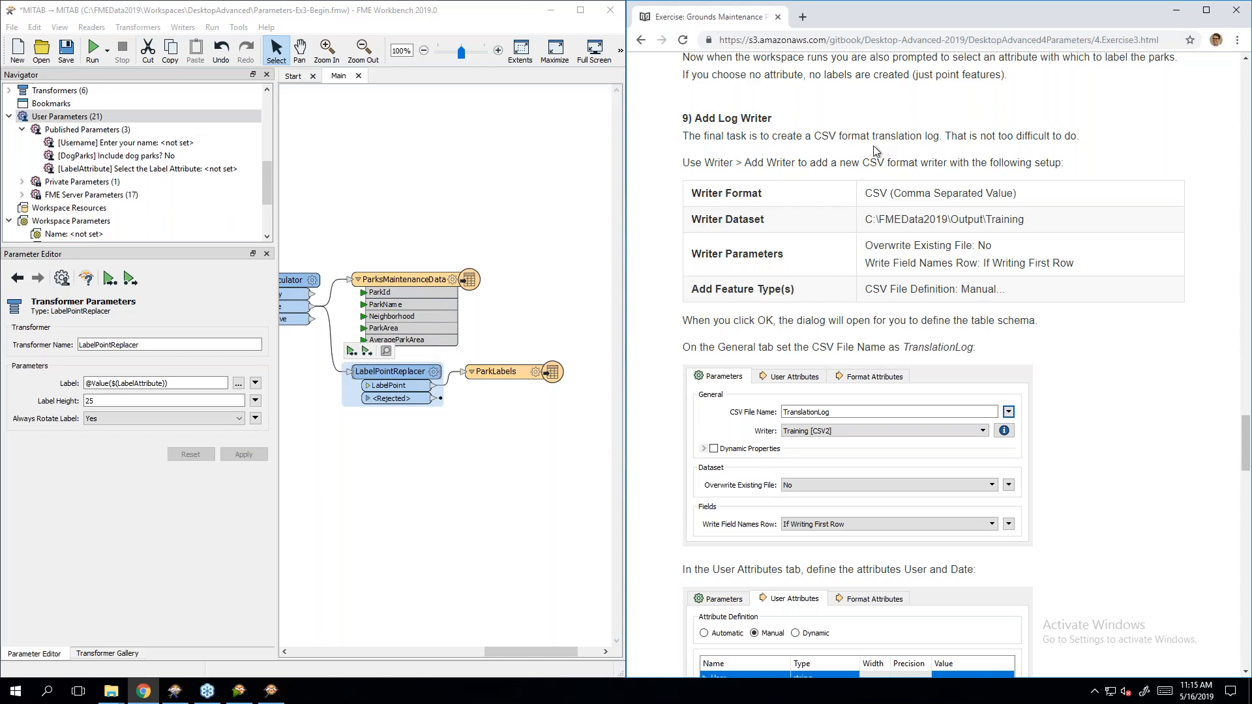
scroll(885, 159, "down", 1)
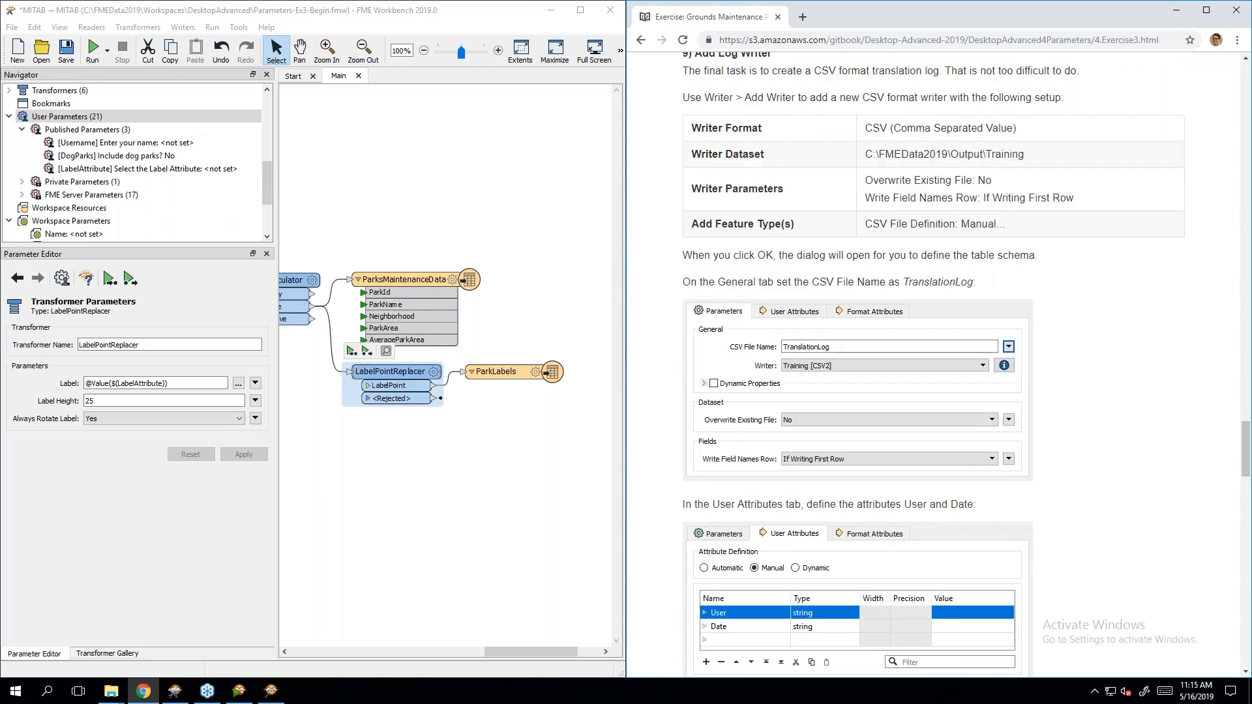
left_click(418, 217)
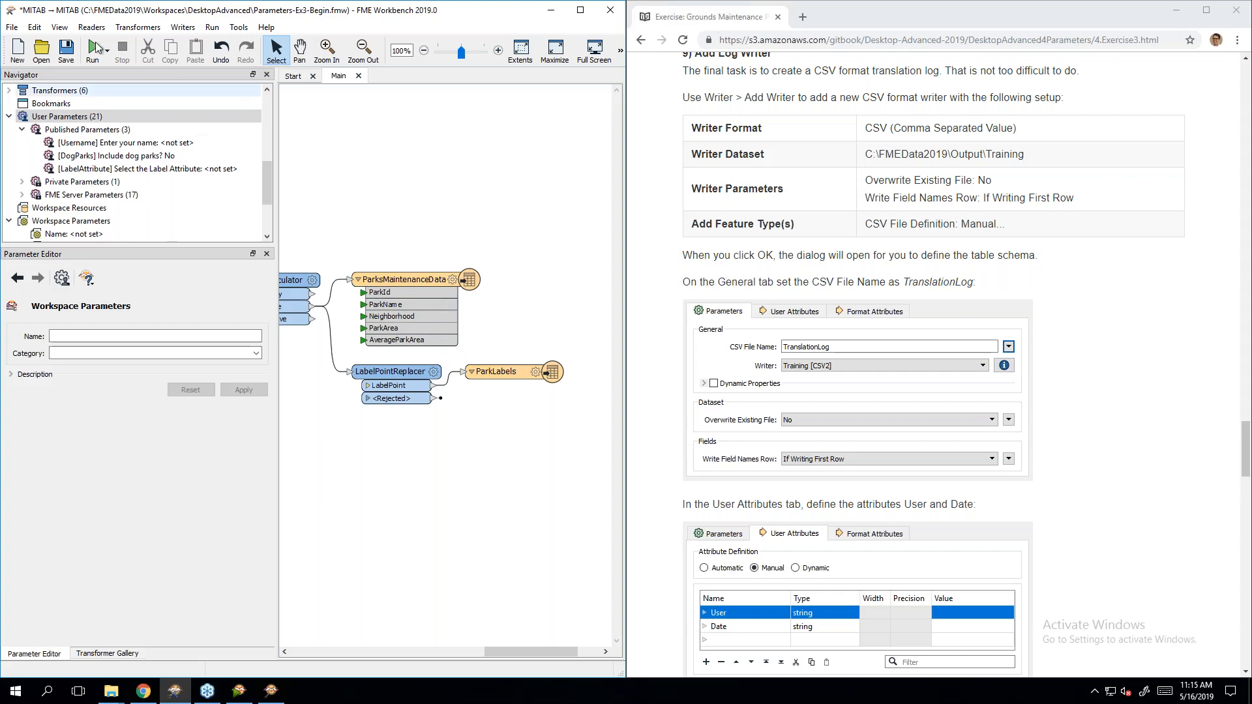
left_click(183, 28)
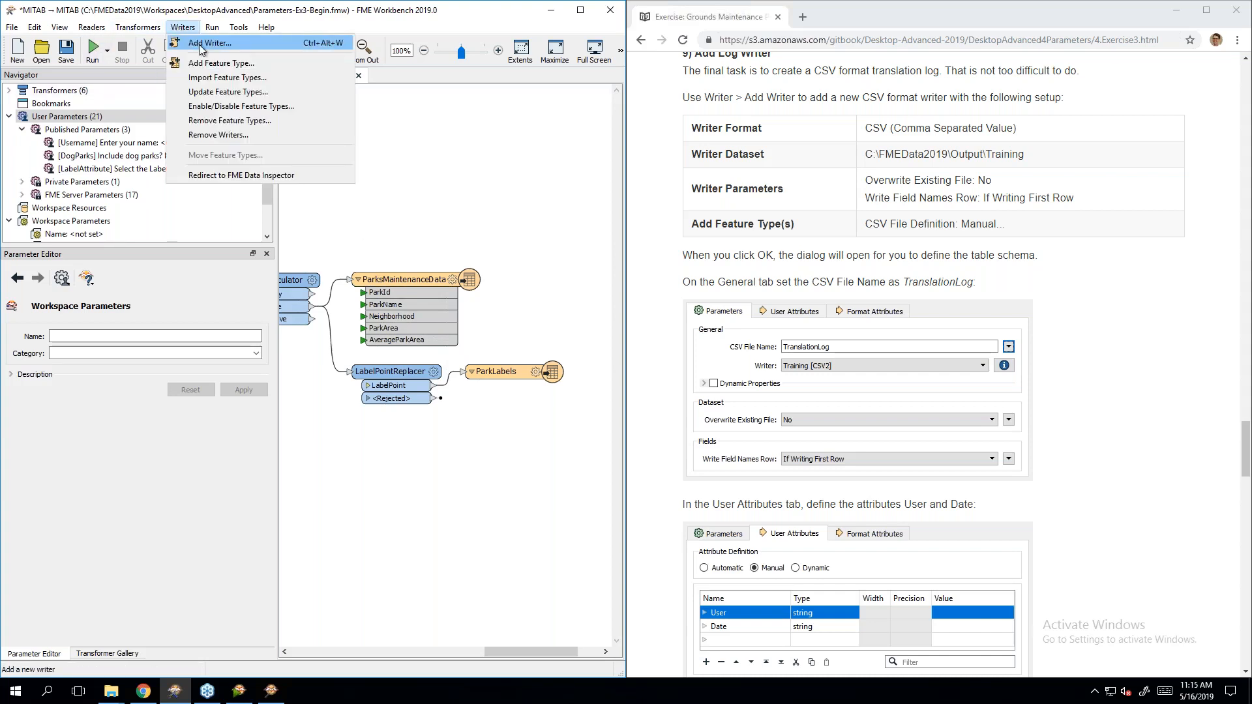
Step: Add a CSV (Comma Separated Value) writer targeting C:\FMEData2019\Output\Training
left_click(198, 44)
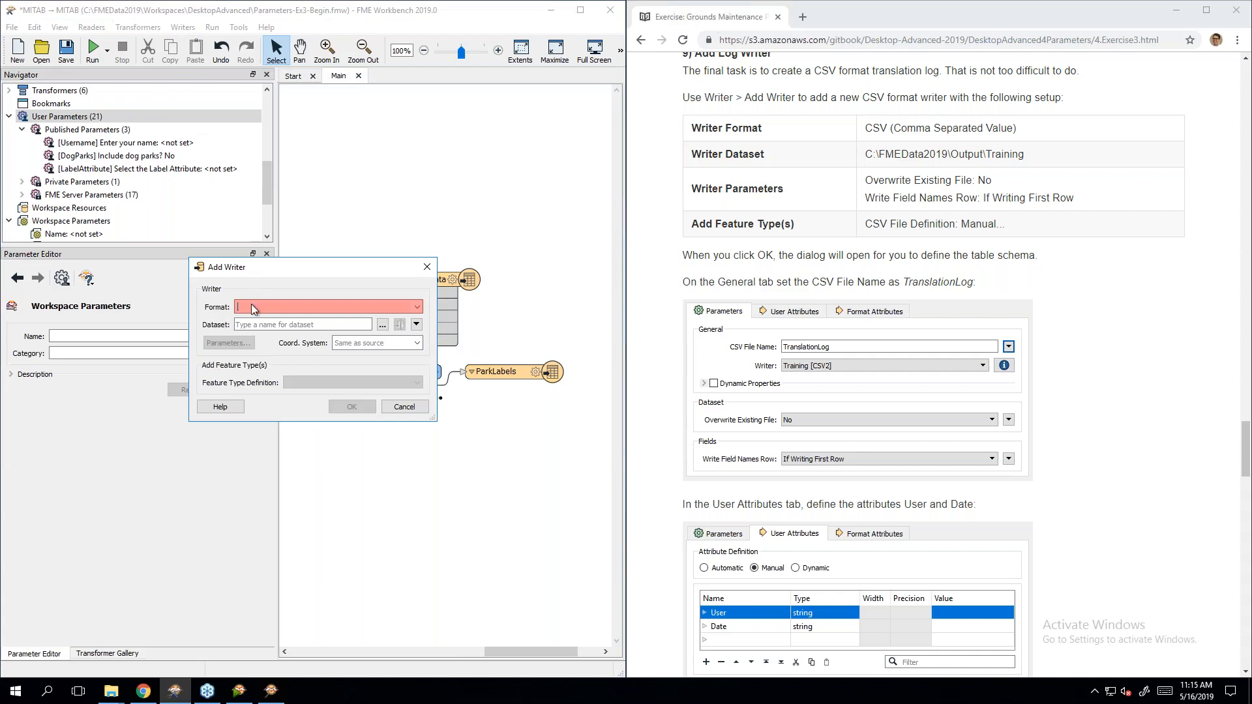
type("csv")
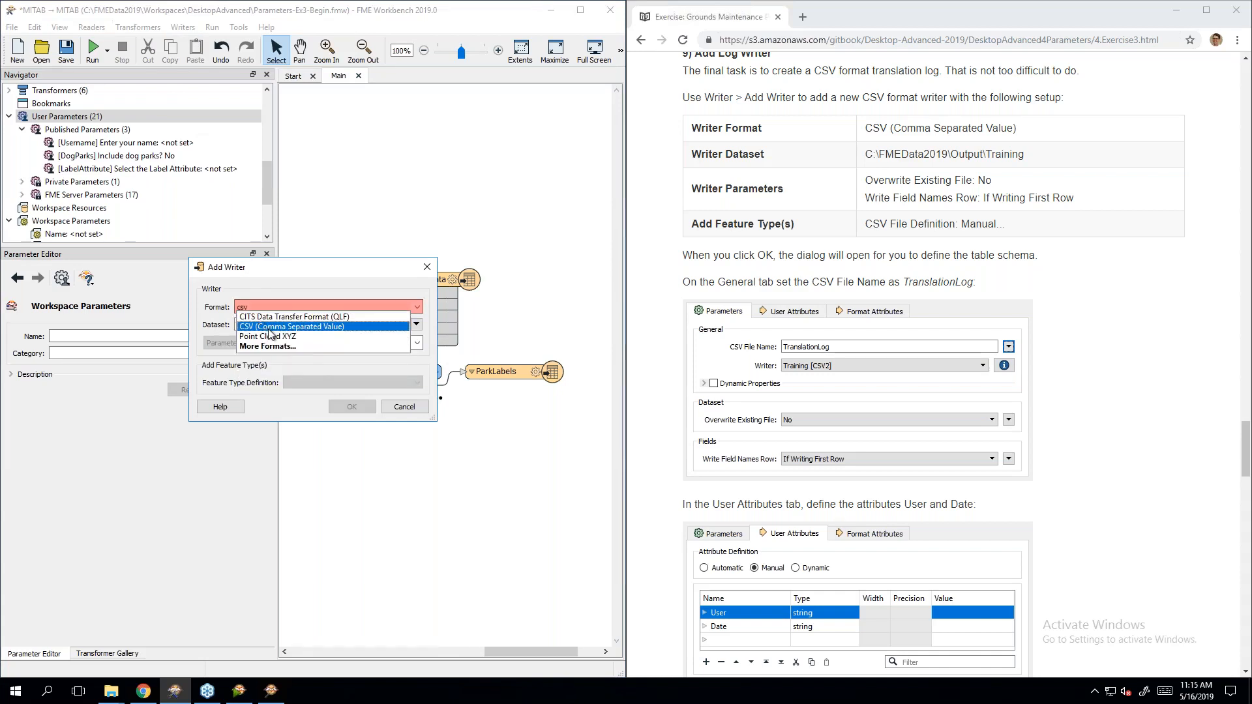
left_click(265, 327)
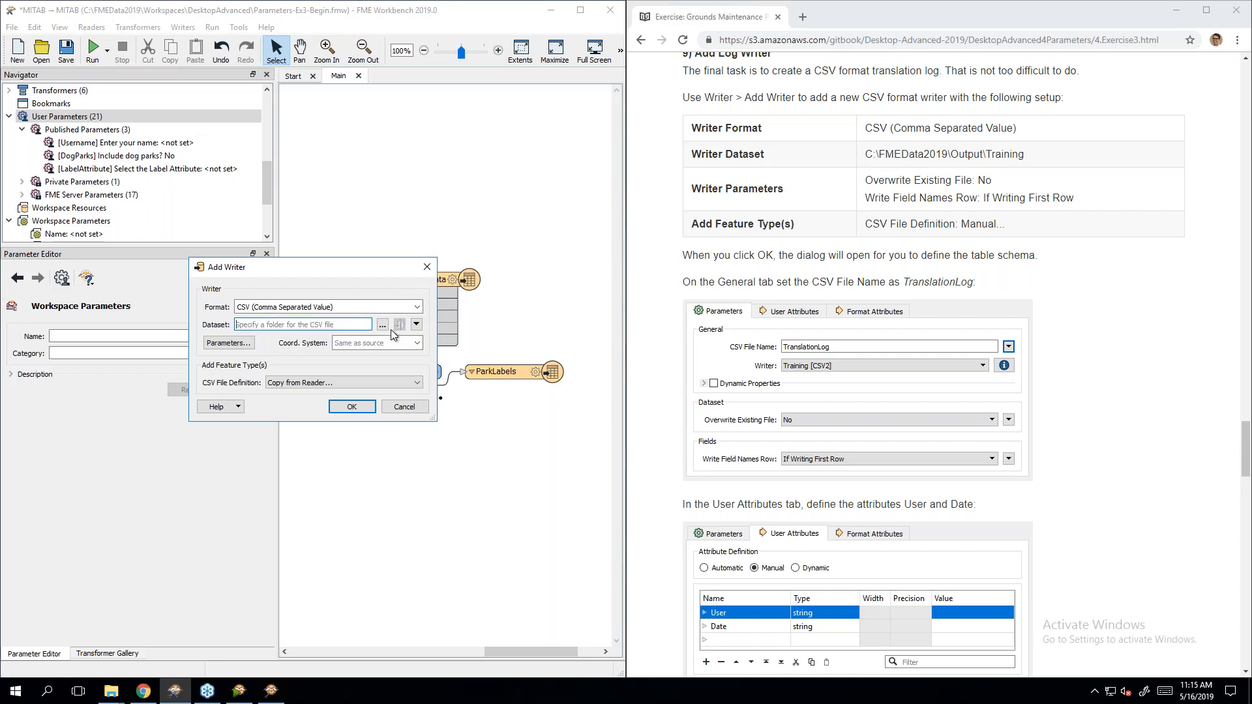
left_click(384, 328)
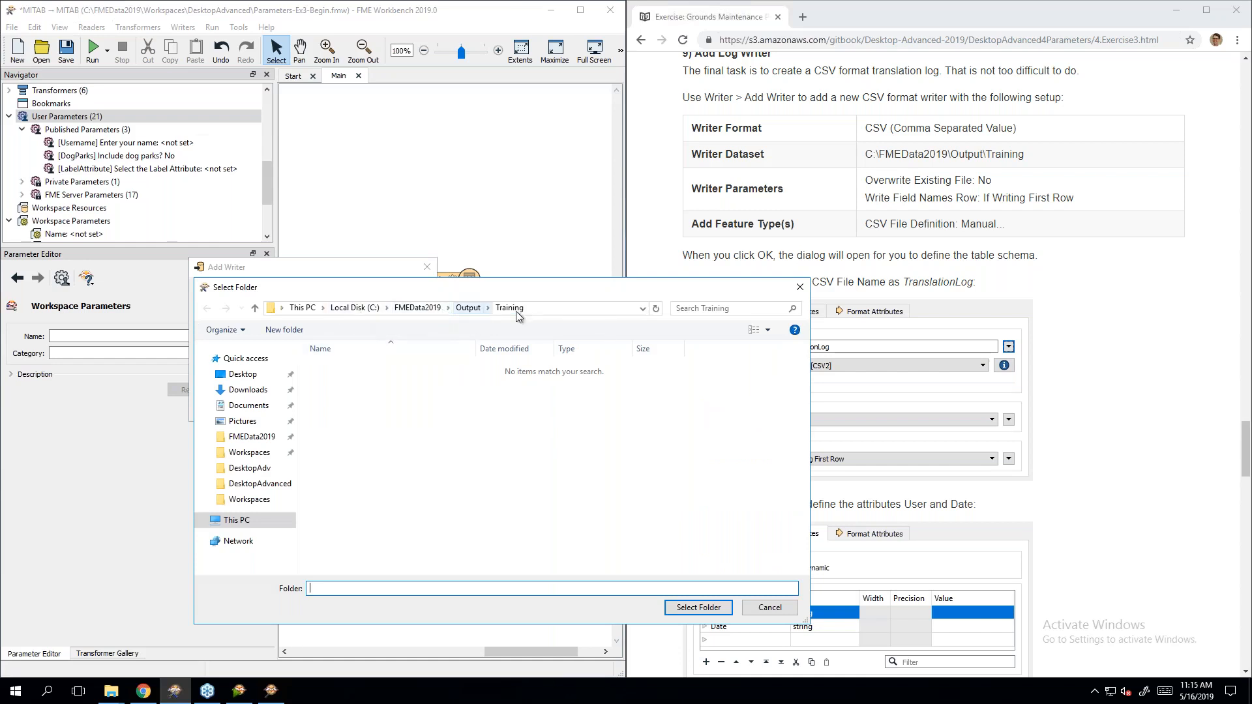
left_click(699, 607)
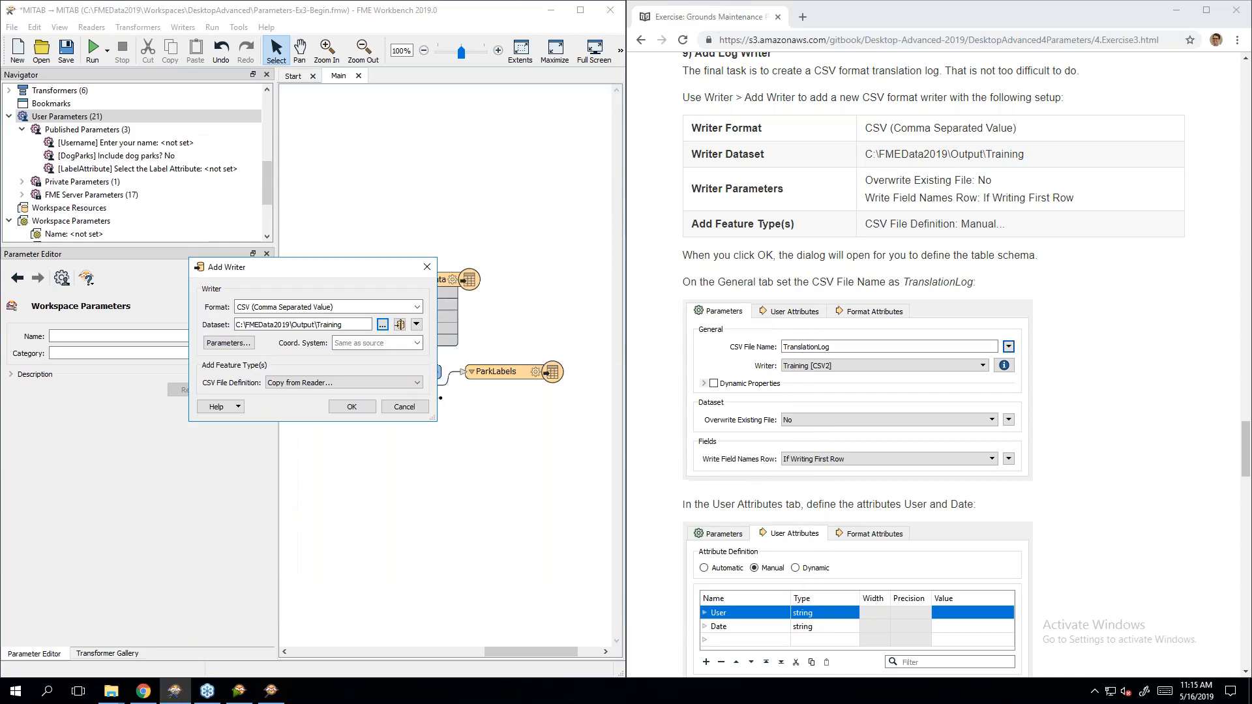
Step: Set Overwrite Existing File to No, keeping Write Field Names Row as If Writing First Row
left_click(224, 347)
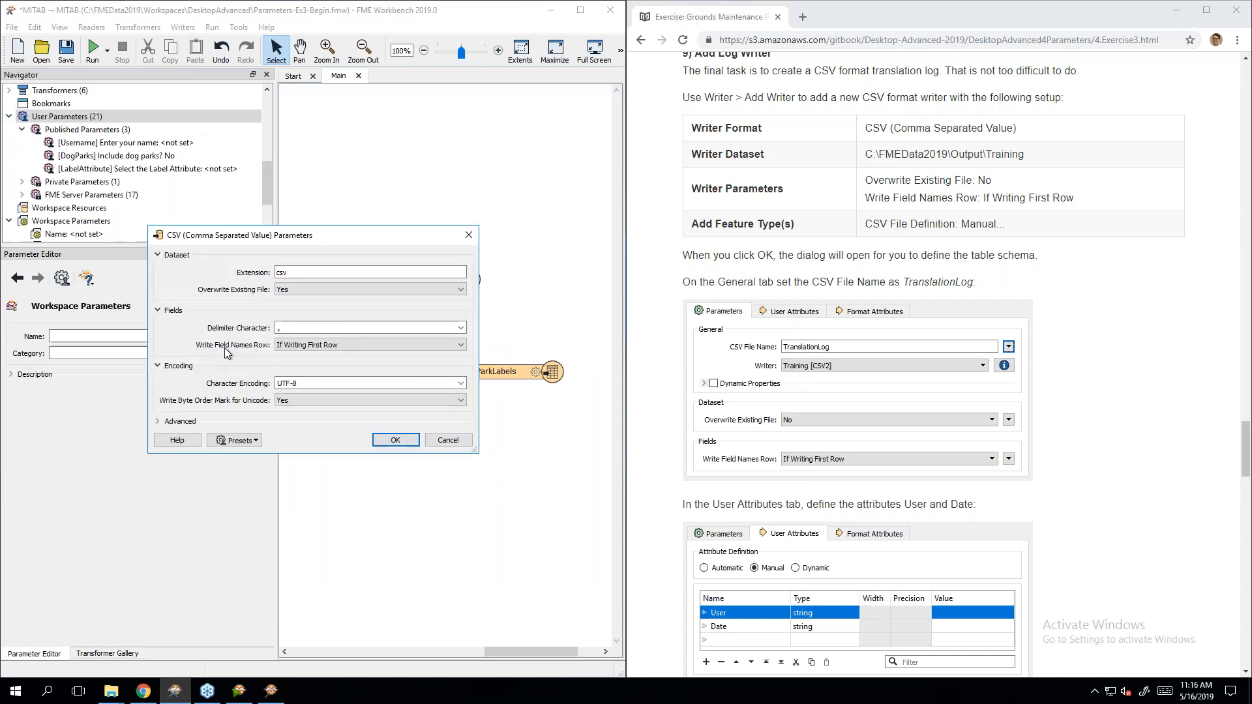
left_click(358, 286)
left_click(346, 311)
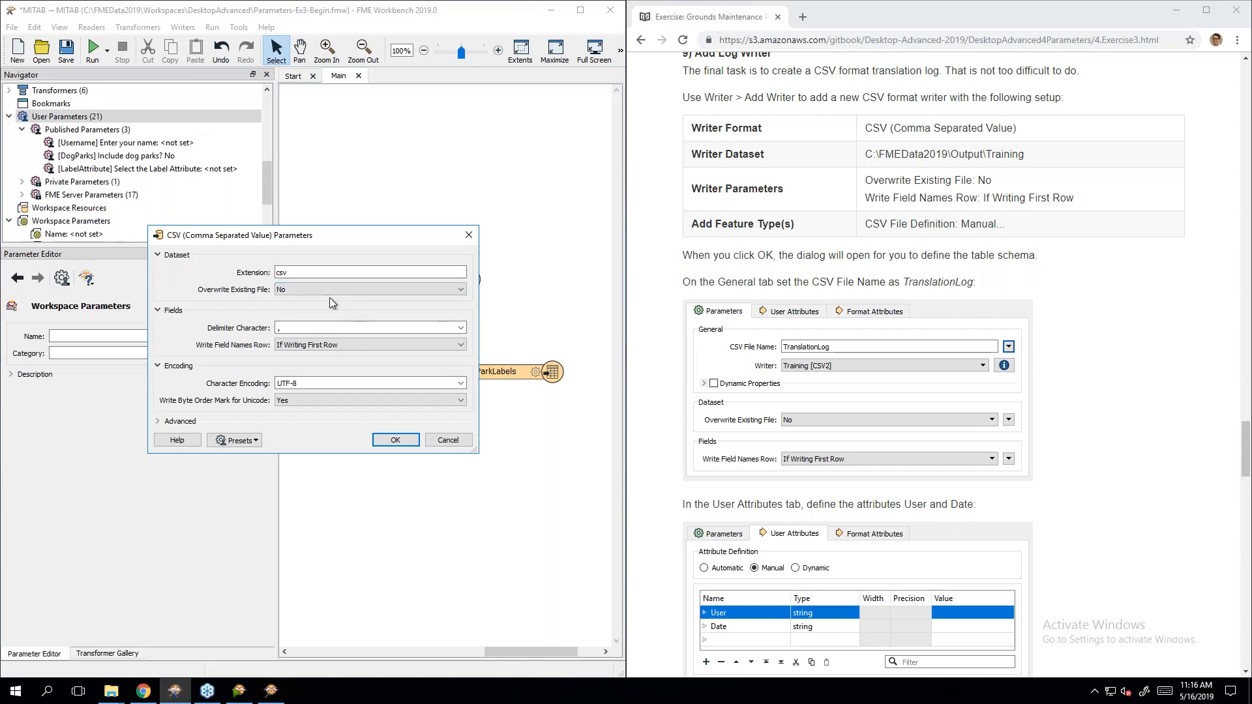
left_click(322, 347)
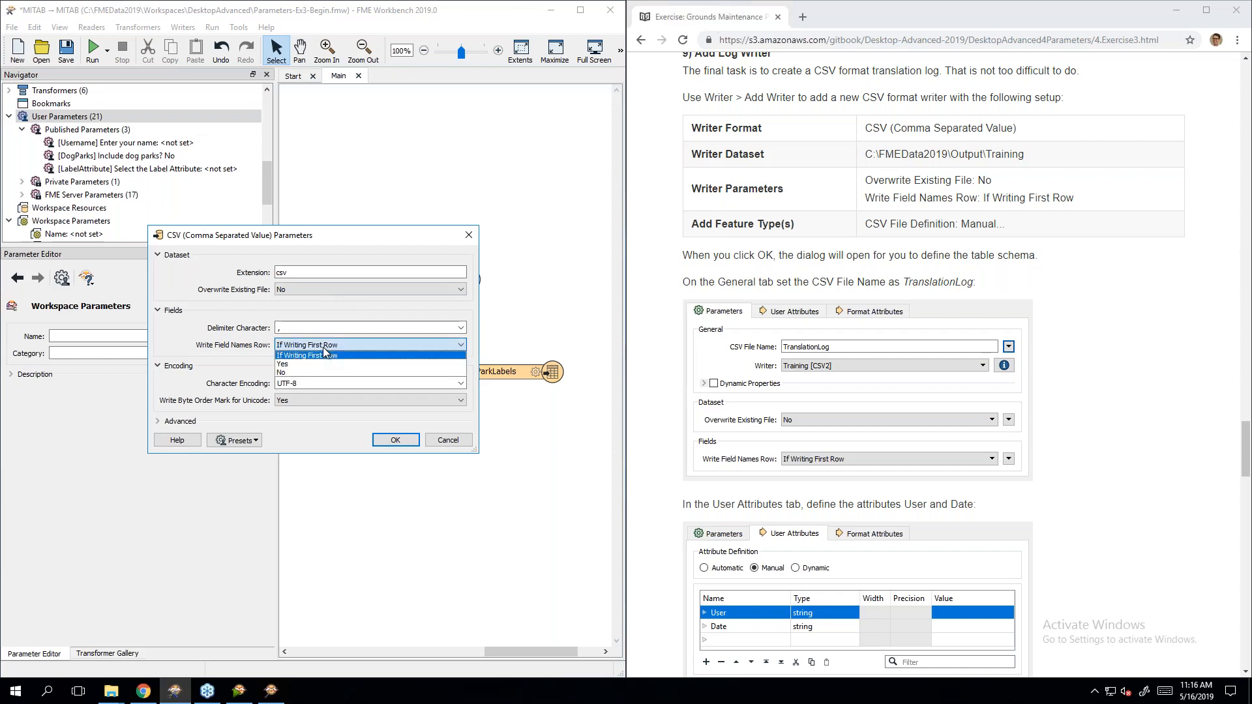
left_click(330, 358)
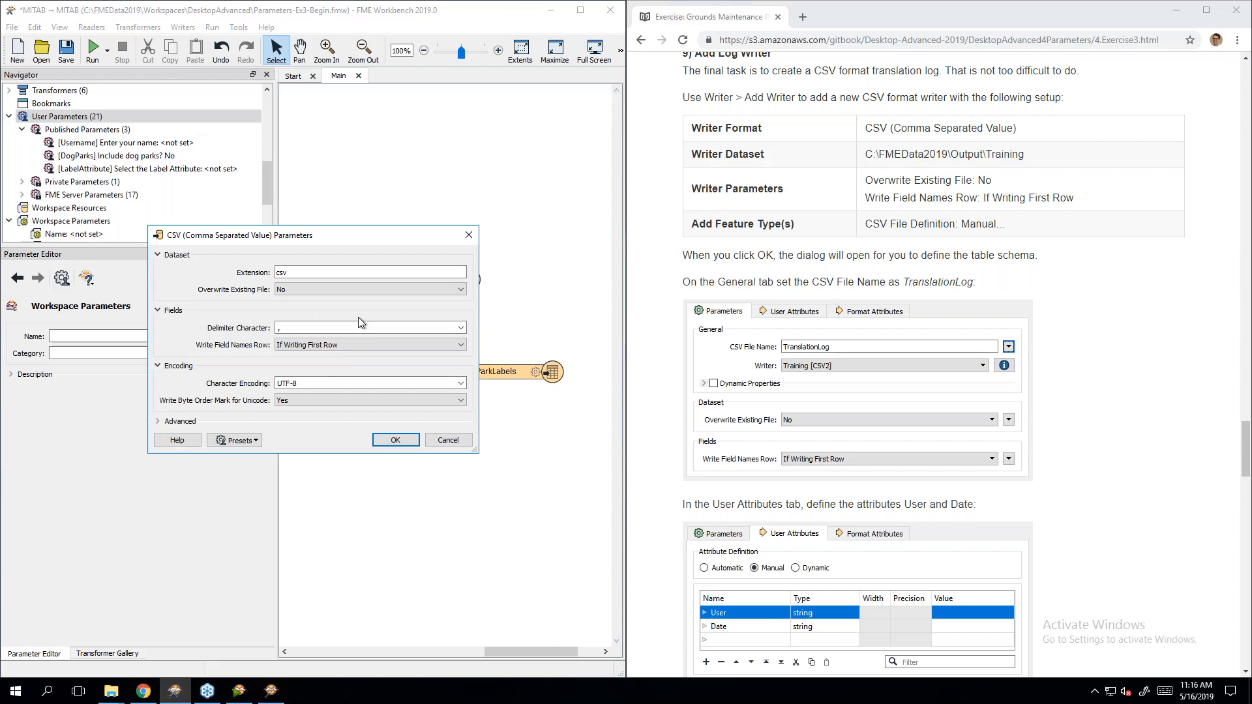
left_click(245, 442)
mouse_move(252, 482)
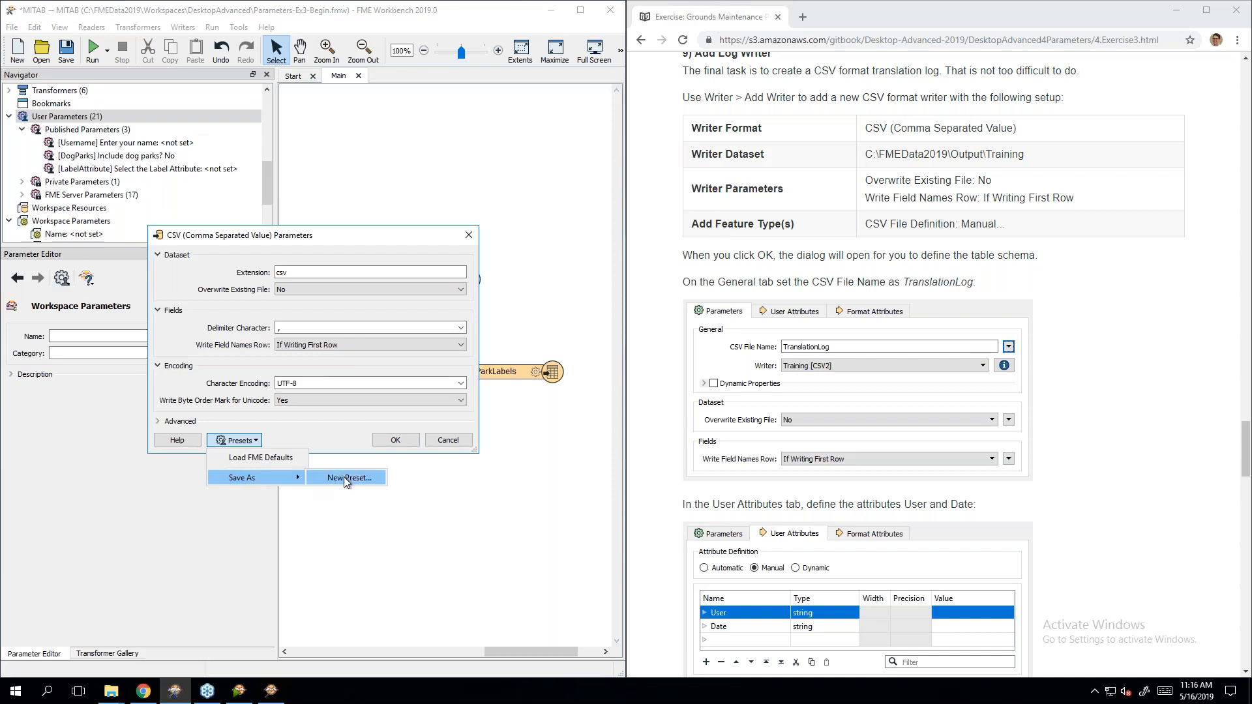
left_click(330, 434)
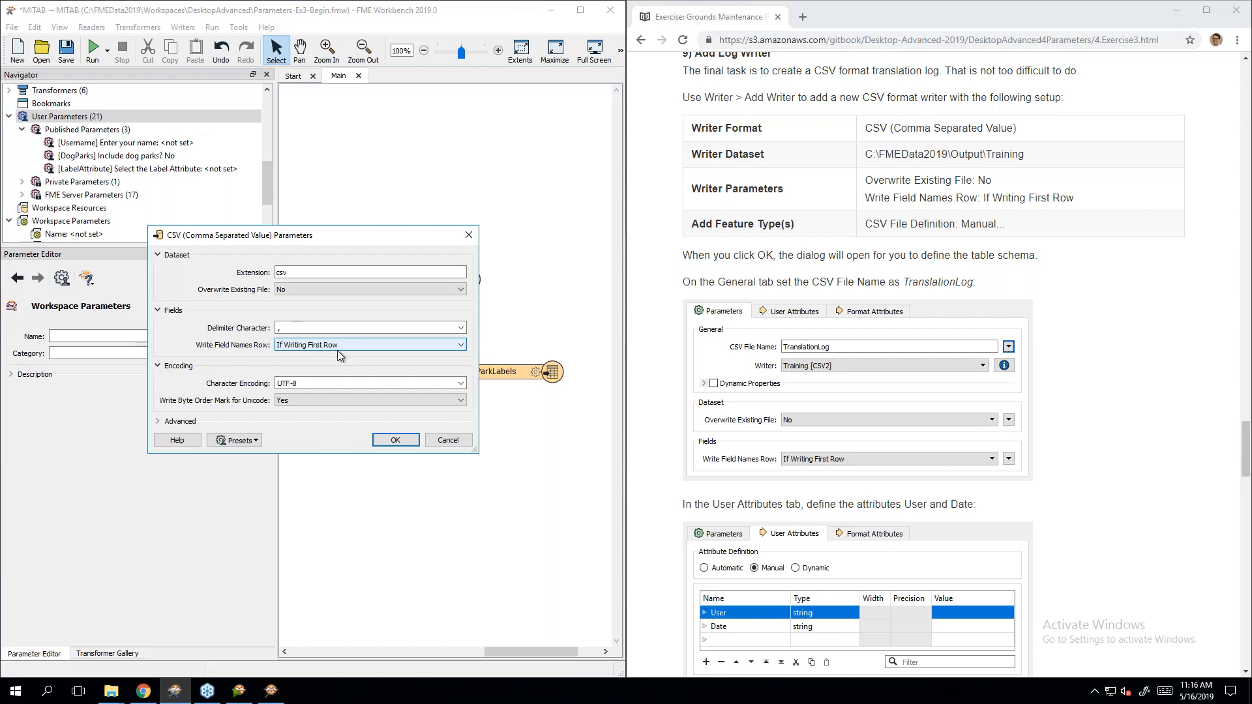
left_click(393, 441)
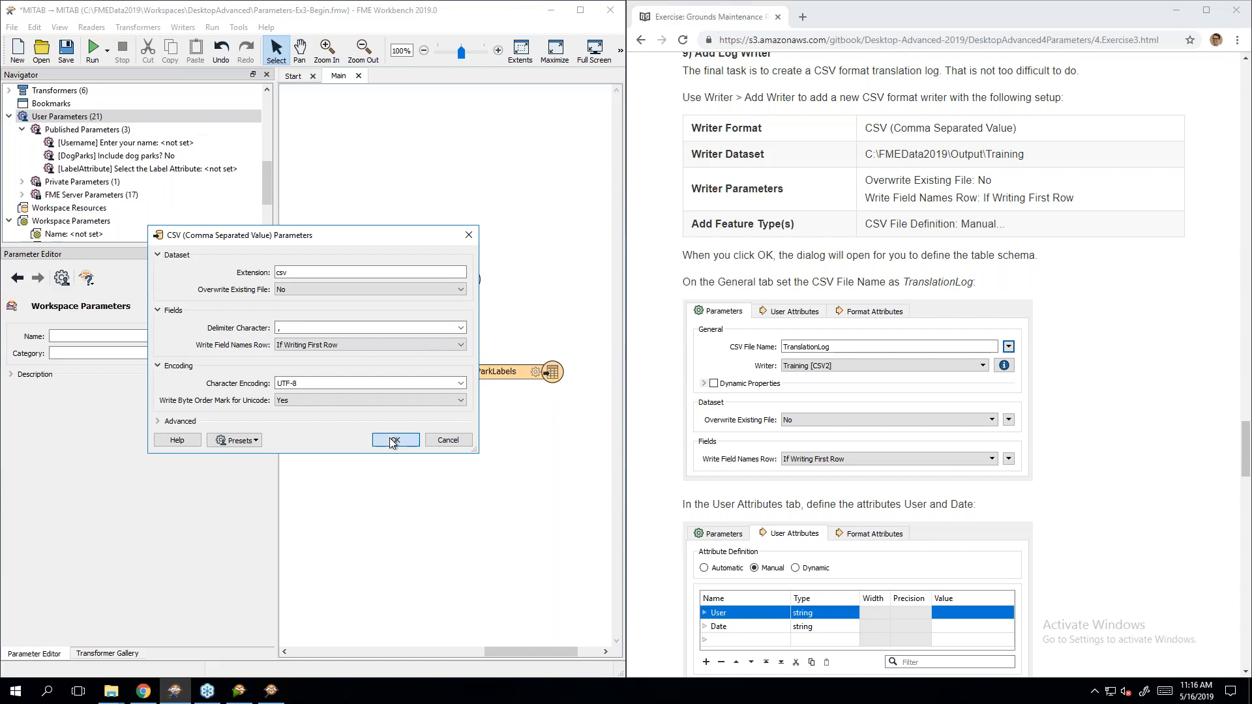
Step: Set the CSV file definition to Manual and name the feature type TranslationLog
left_click(344, 384)
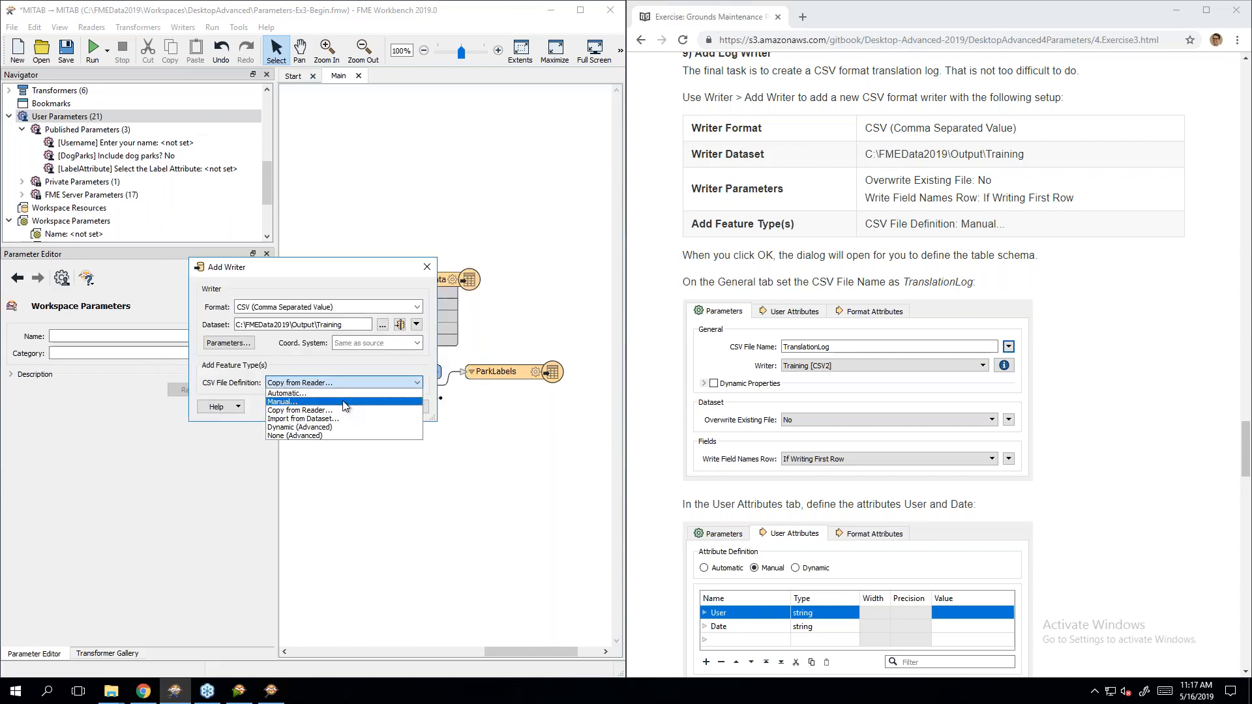
left_click(345, 402)
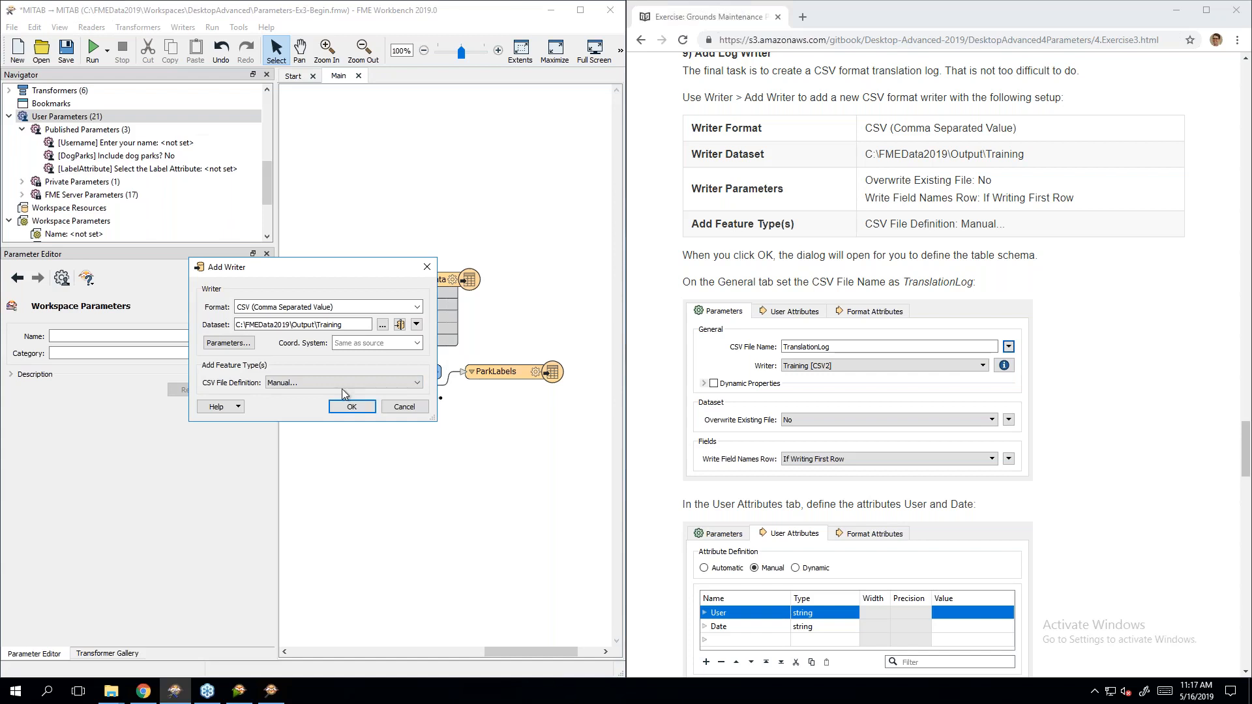
left_click(347, 383)
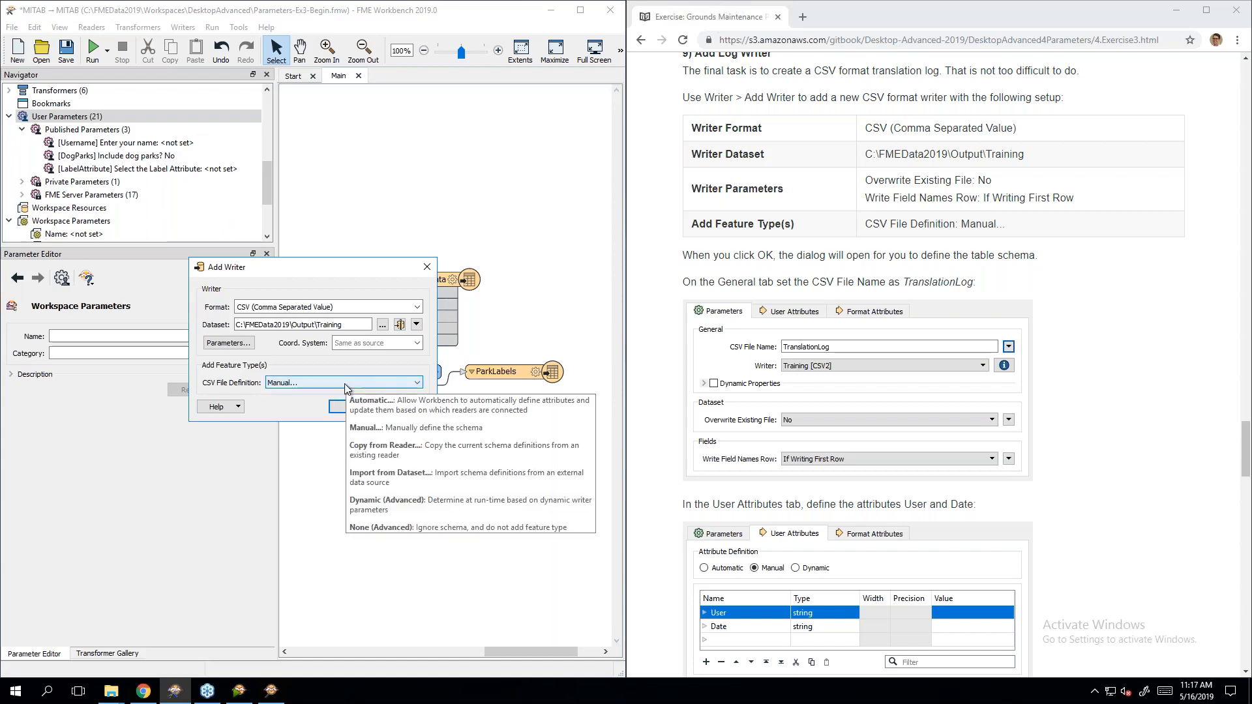
left_click(293, 399)
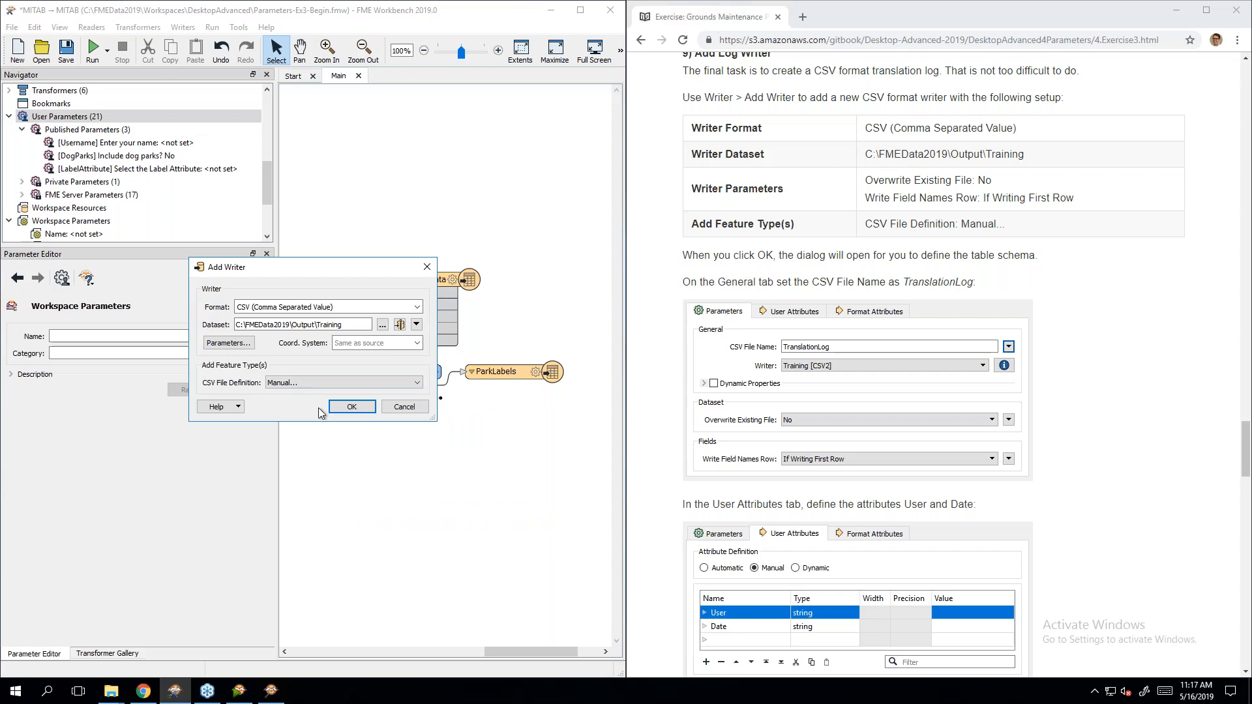
left_click(365, 412)
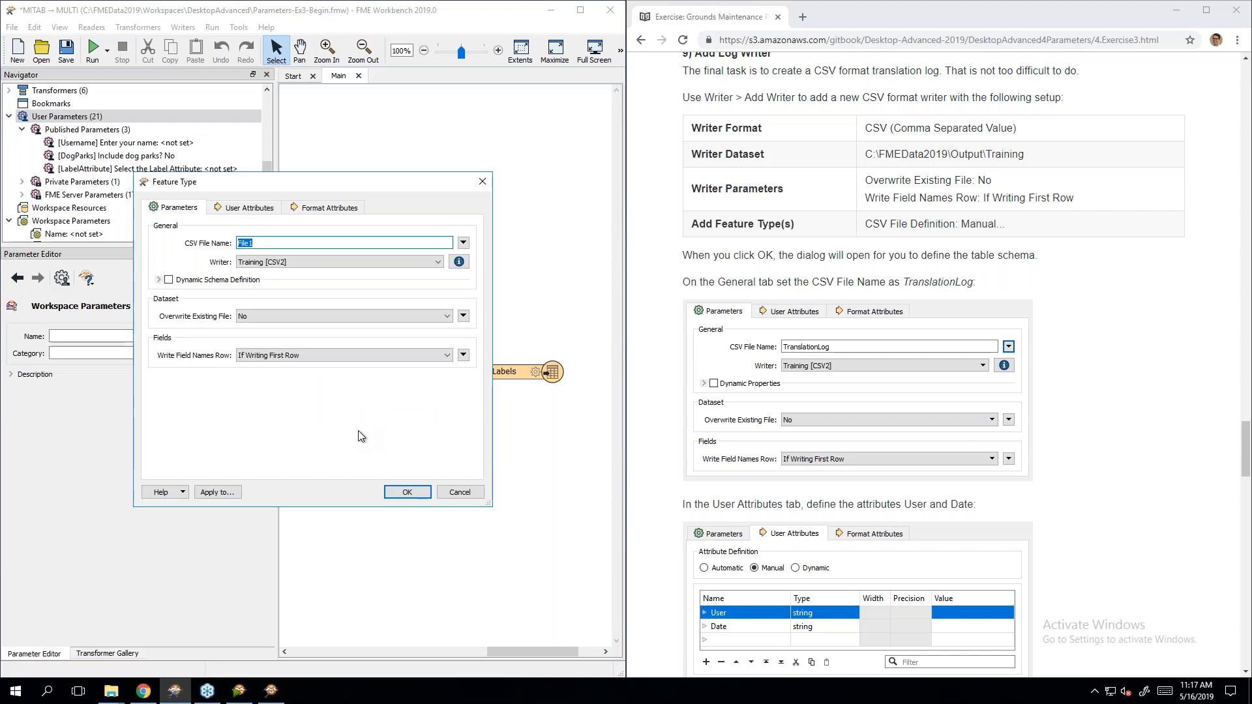
type("TranslationLog")
Step: Add string attributes User and Date to TranslationLog and confirm
left_click(1137, 371)
scroll(1138, 370, "down", 4)
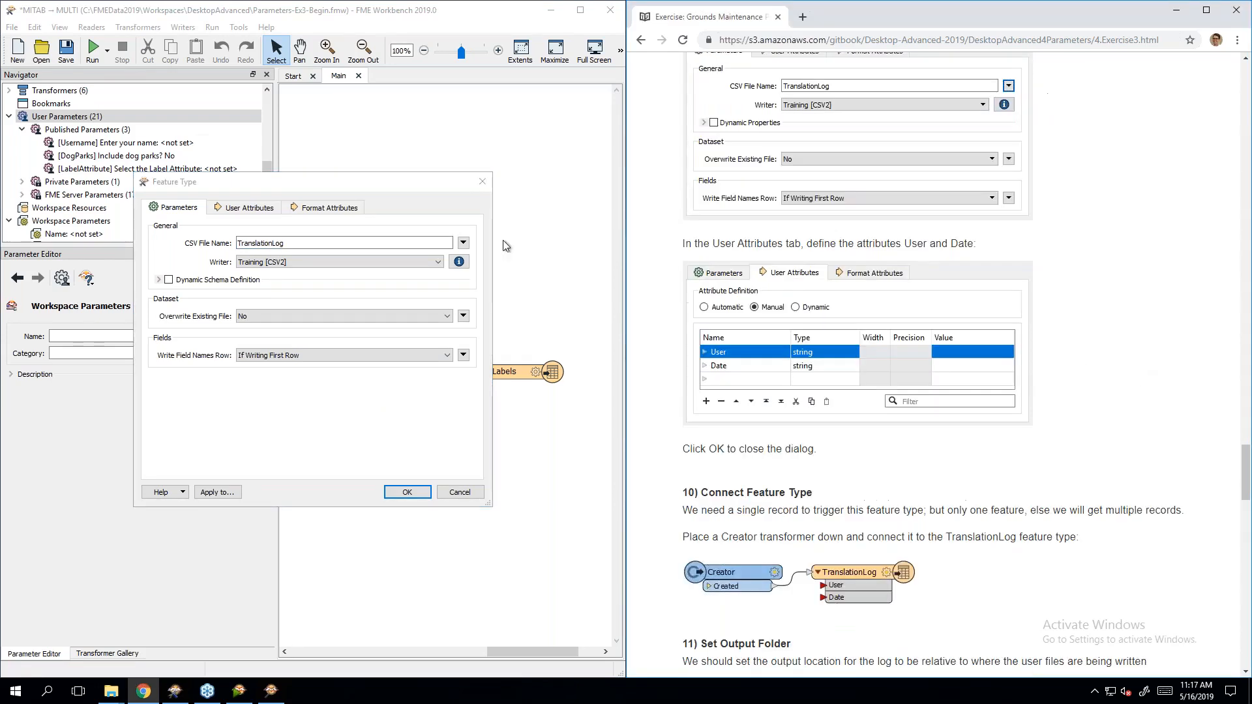
left_click(250, 207)
left_click(178, 286)
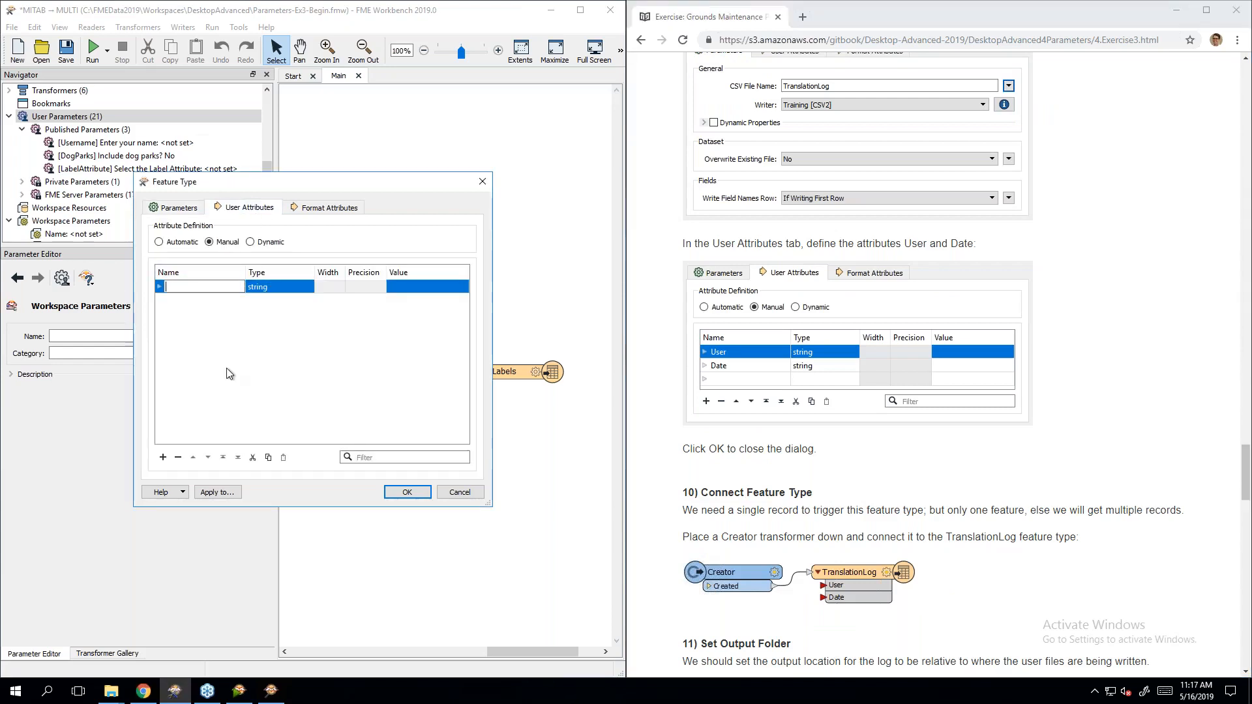
type("User")
key("Return")
left_click(215, 311)
left_click(212, 300)
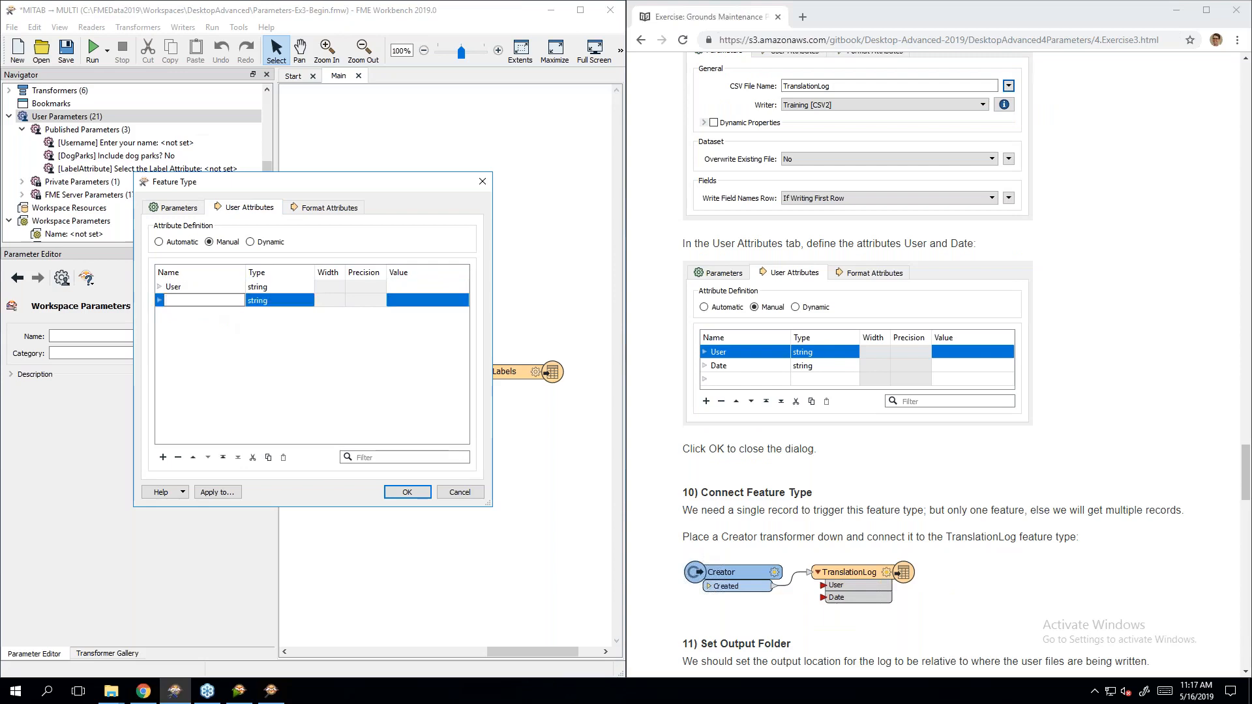
type("Date")
left_click(214, 327)
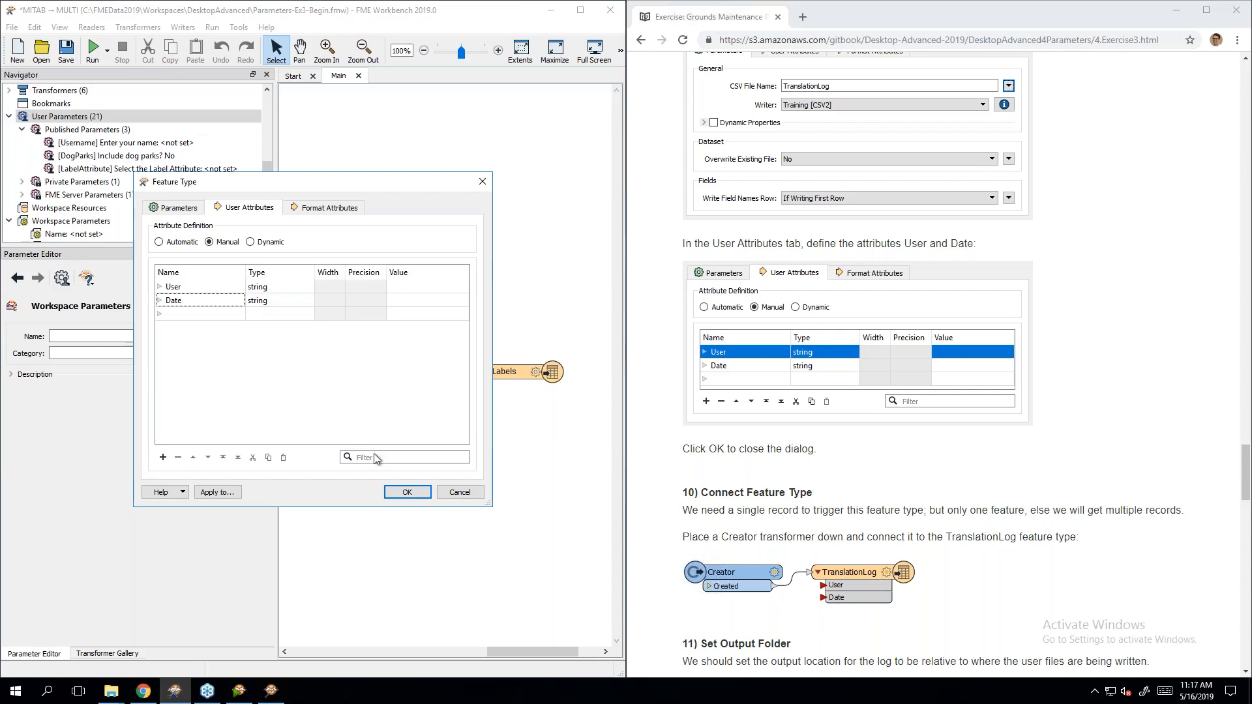
left_click(406, 493)
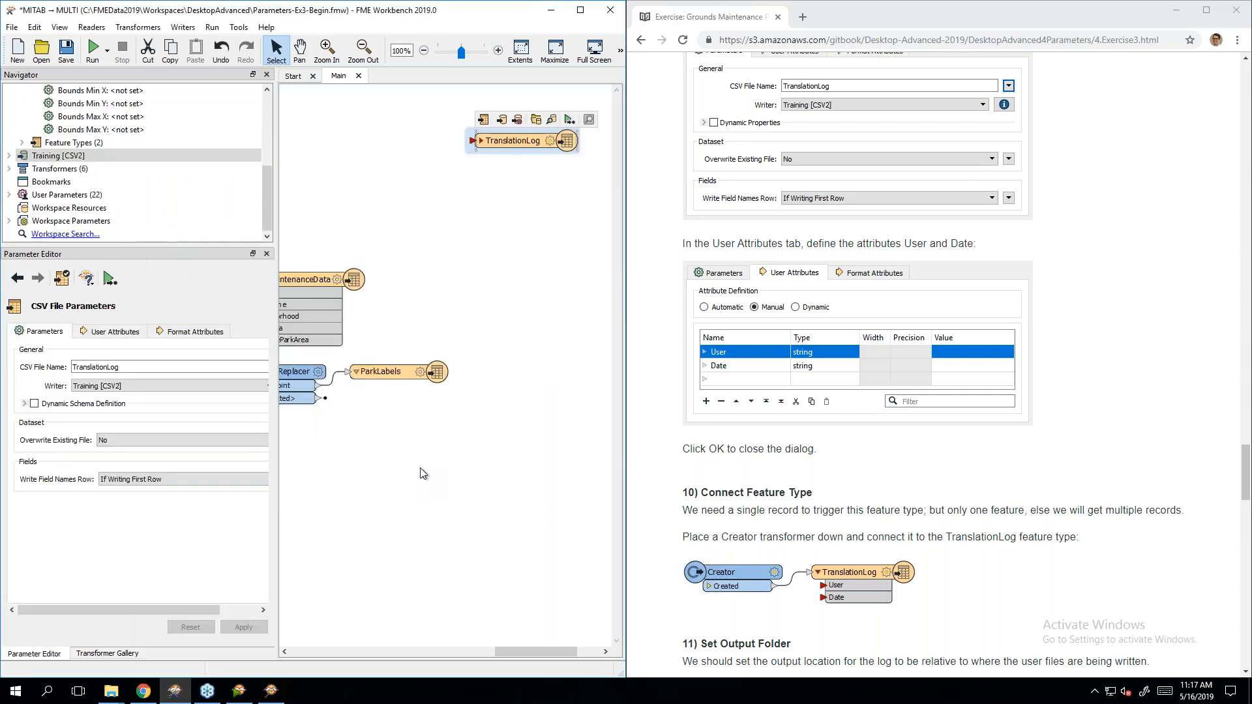
Step: Move TranslationLog above the parks flow and Quick Add a Creator feeding it
mouse_move(534, 652)
left_mouse_down()
mouse_move(502, 647)
mouse_move(521, 647)
left_mouse_up()
left_click_drag(586, 156, 464, 220)
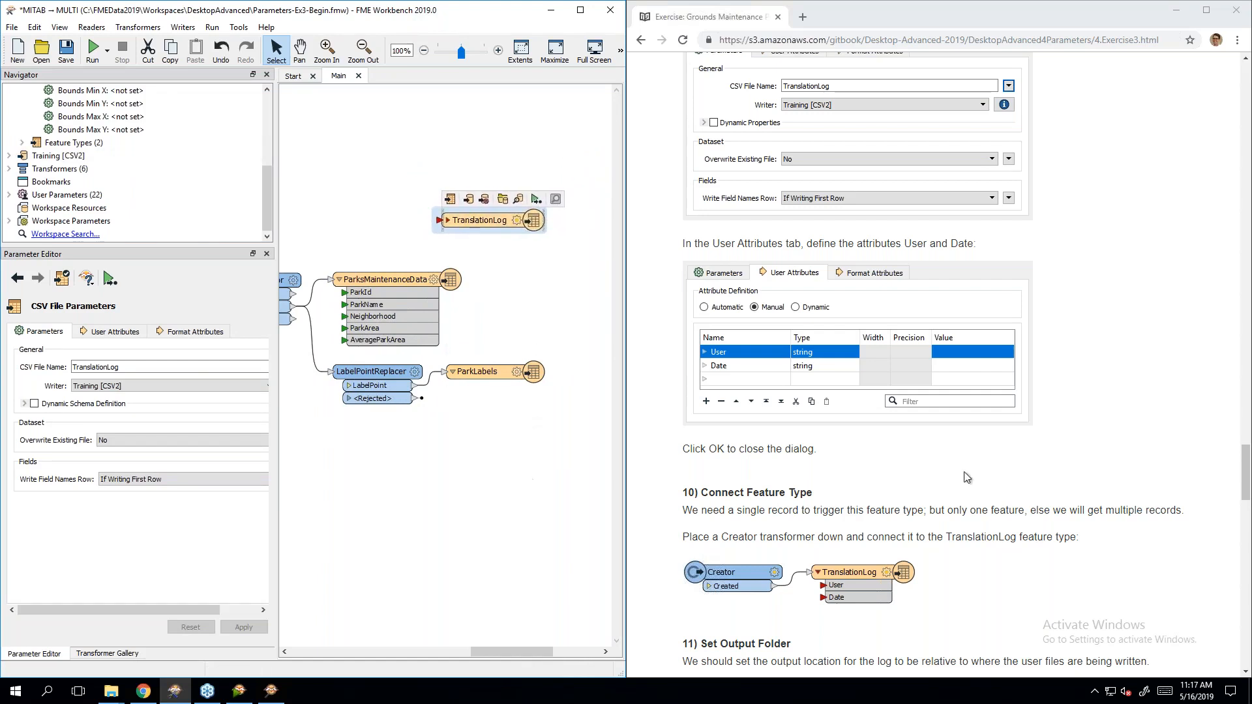
scroll(1122, 476, "down", 5)
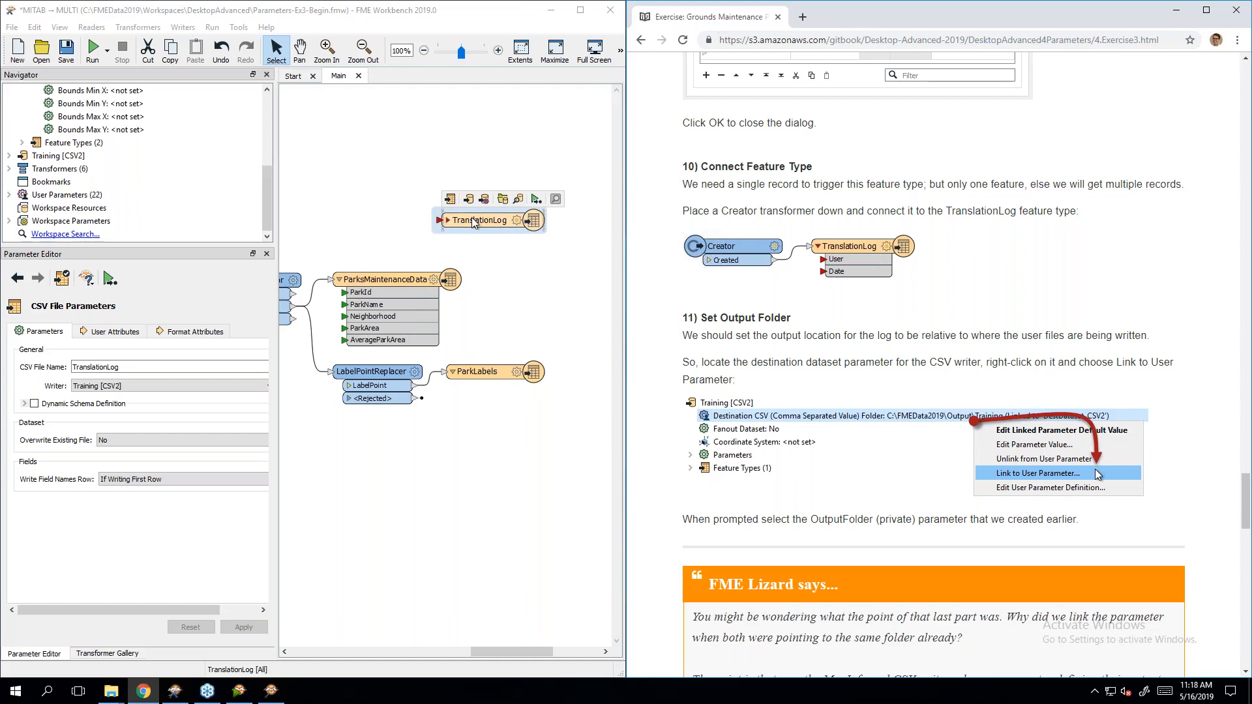
type("creato")
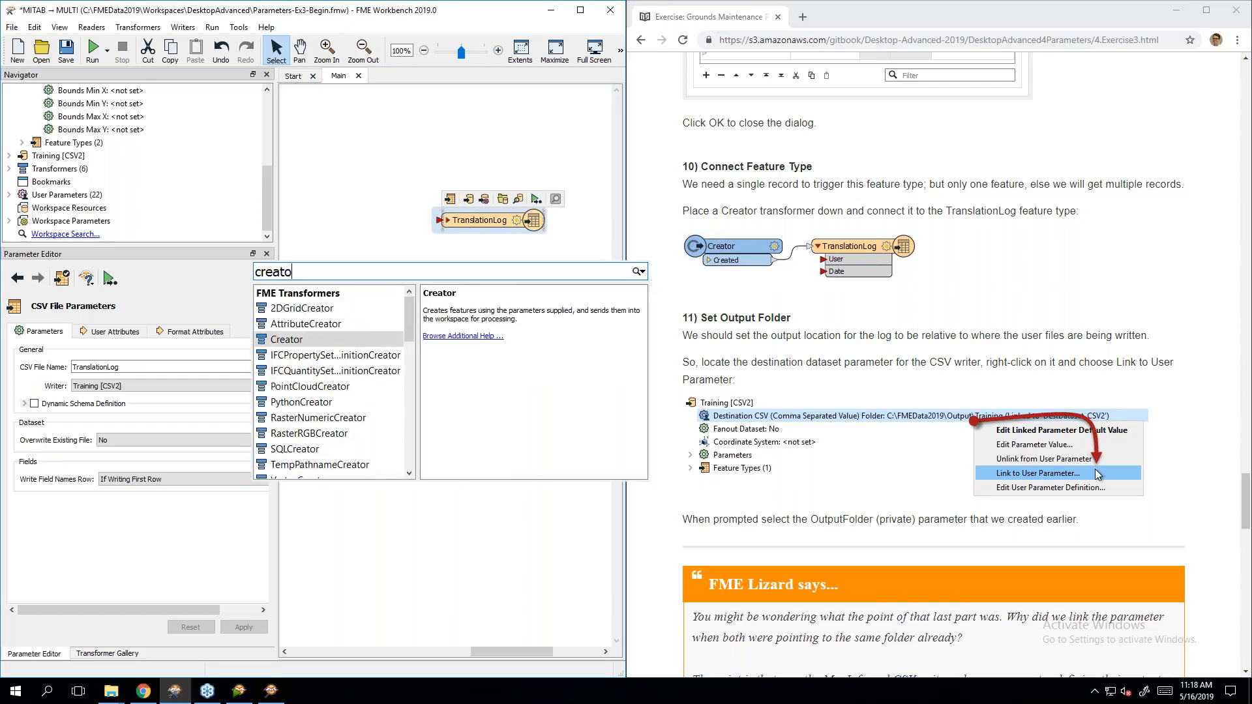
key("Return")
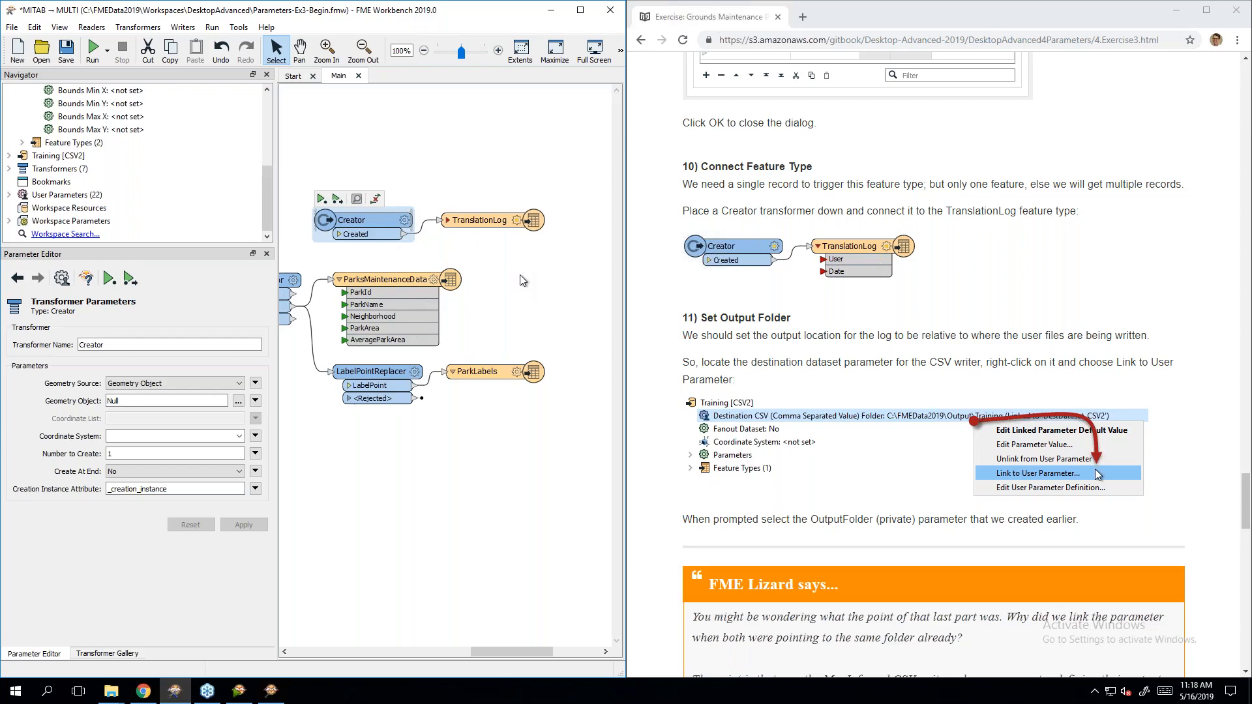
scroll(899, 273, "down", 2)
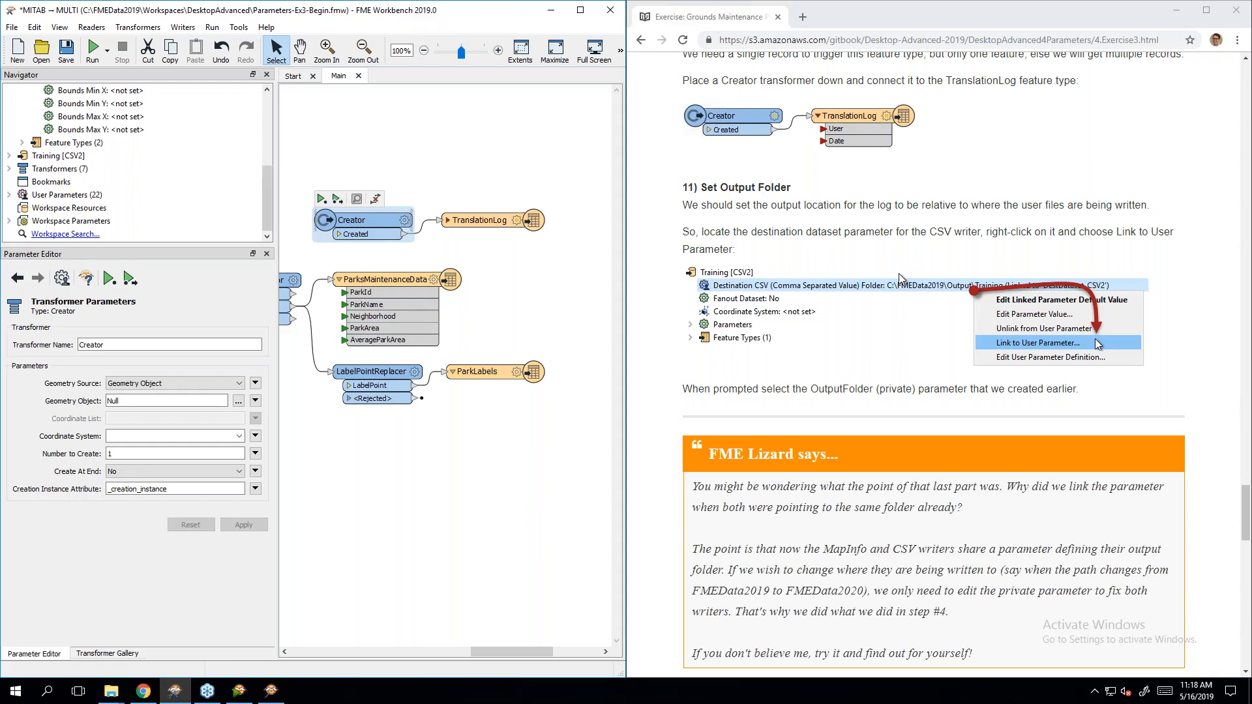
Step: Link Training [CSV2]'s Destination CSV Folder to the OutputFolder user parameter
scroll(146, 171, "up", 5)
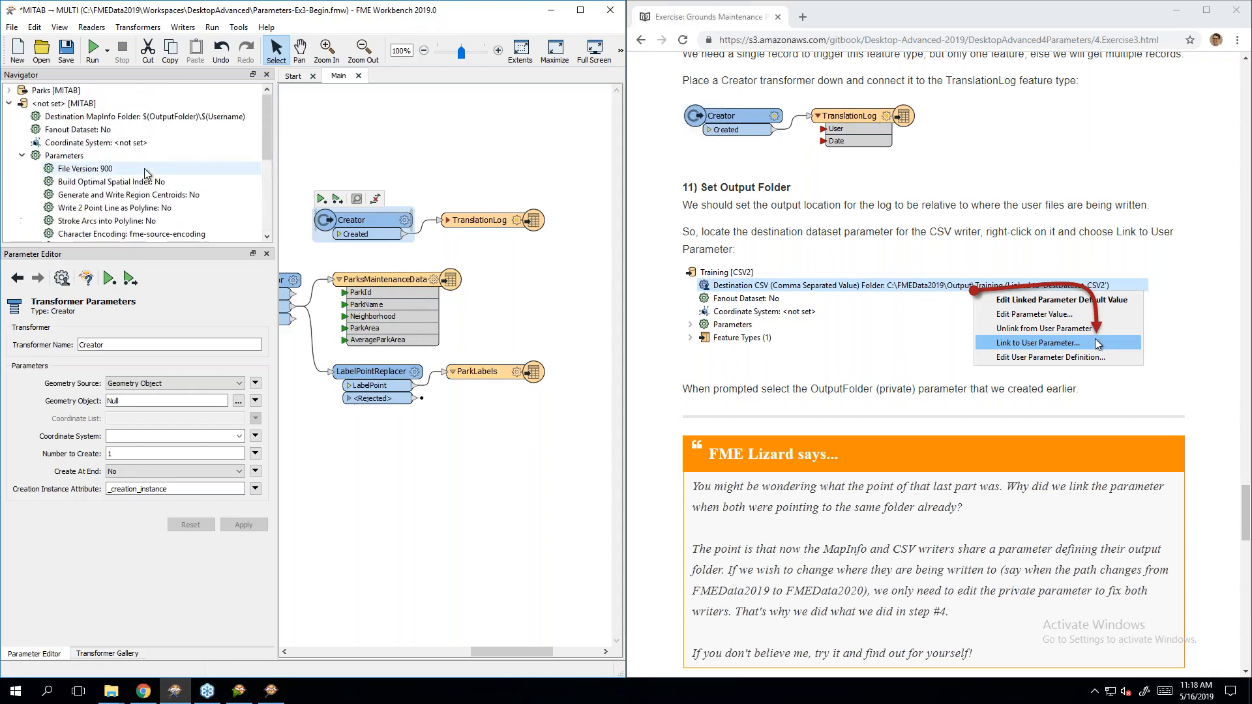
left_click(9, 103)
left_click(39, 117)
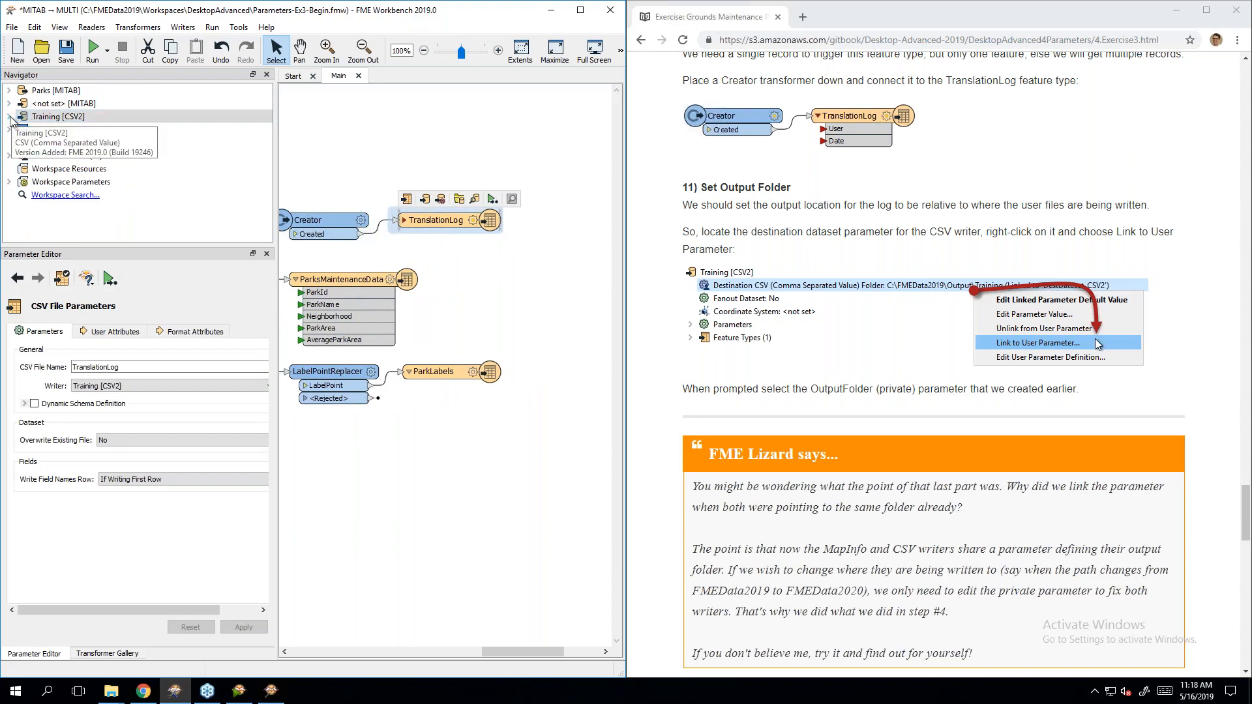
left_click(9, 116)
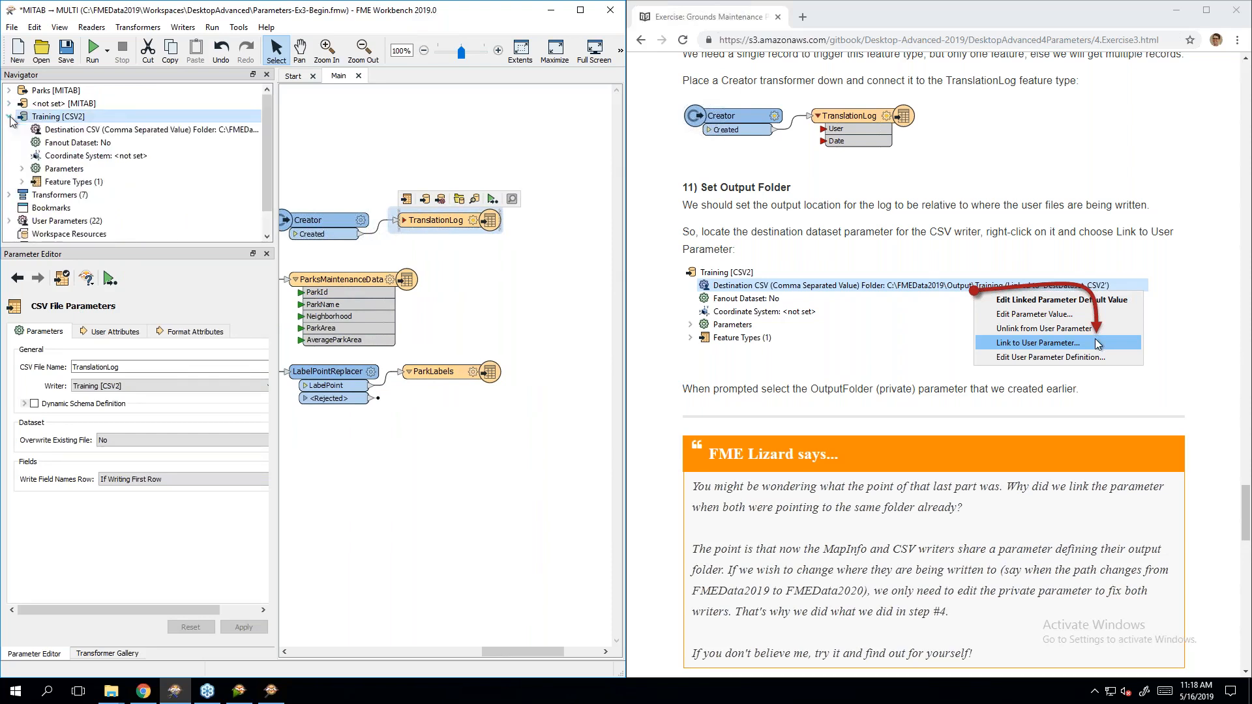
left_click(86, 133)
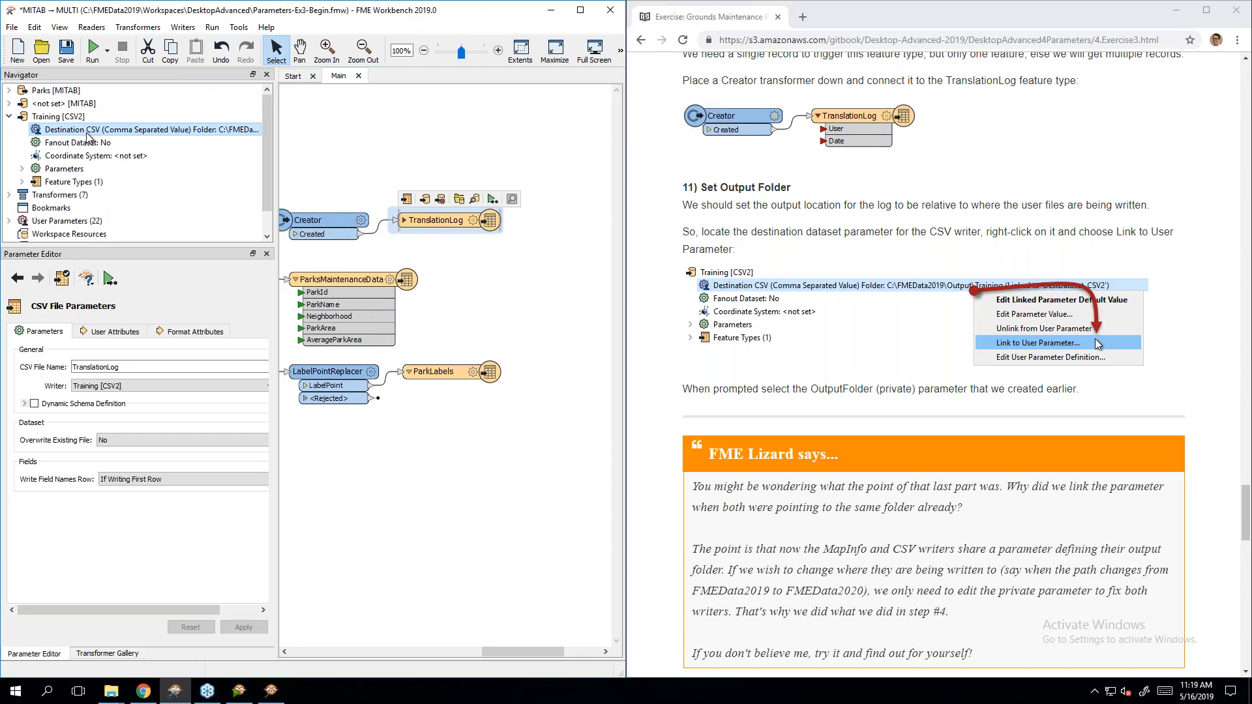
right_click(88, 135)
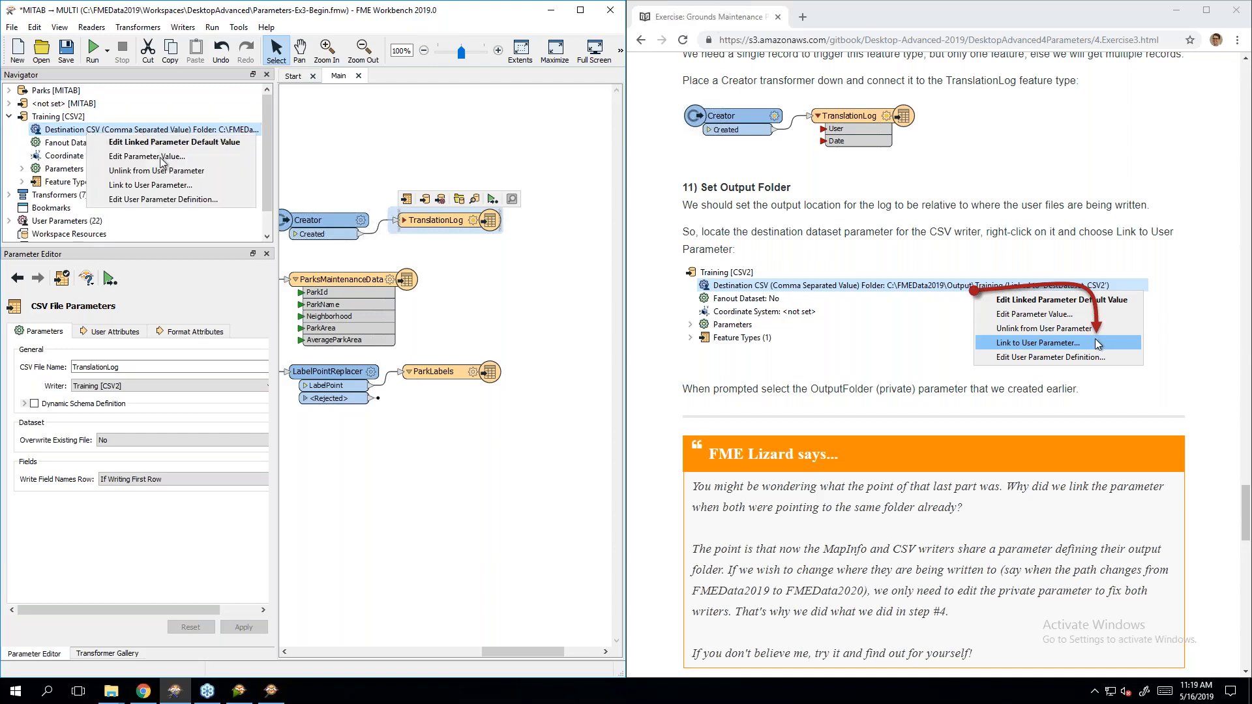
left_click(193, 185)
left_click(339, 338)
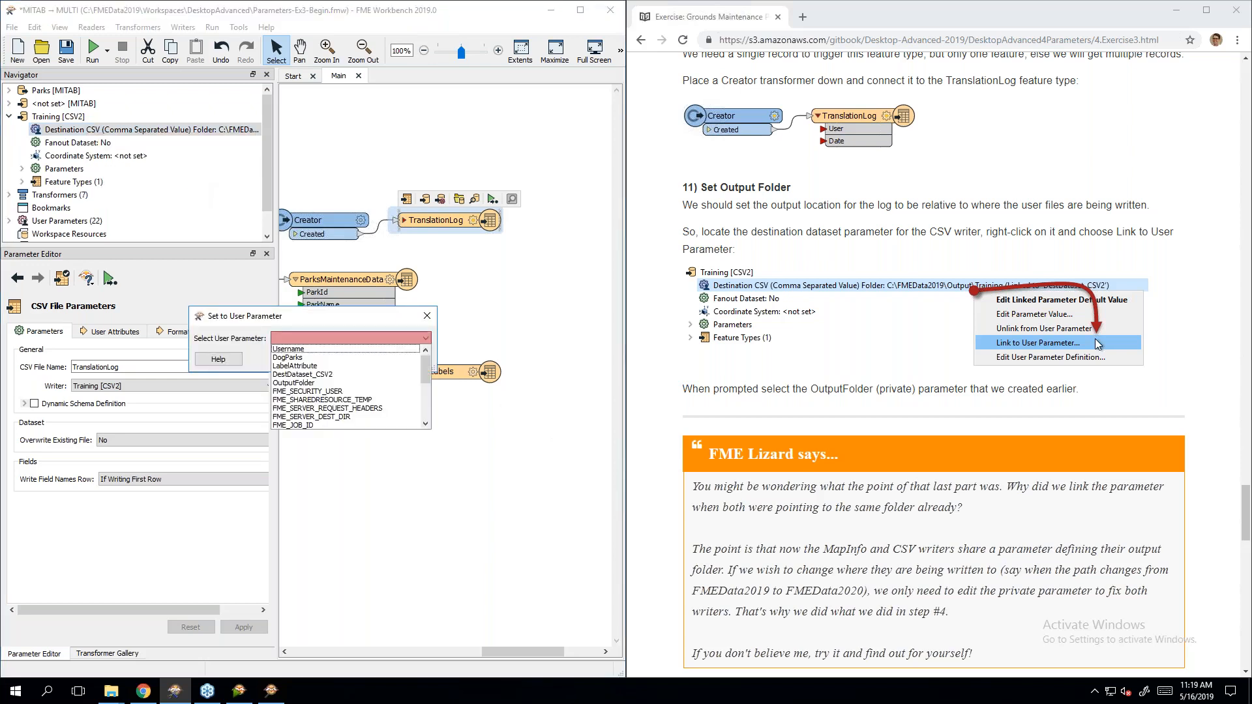
left_click(327, 384)
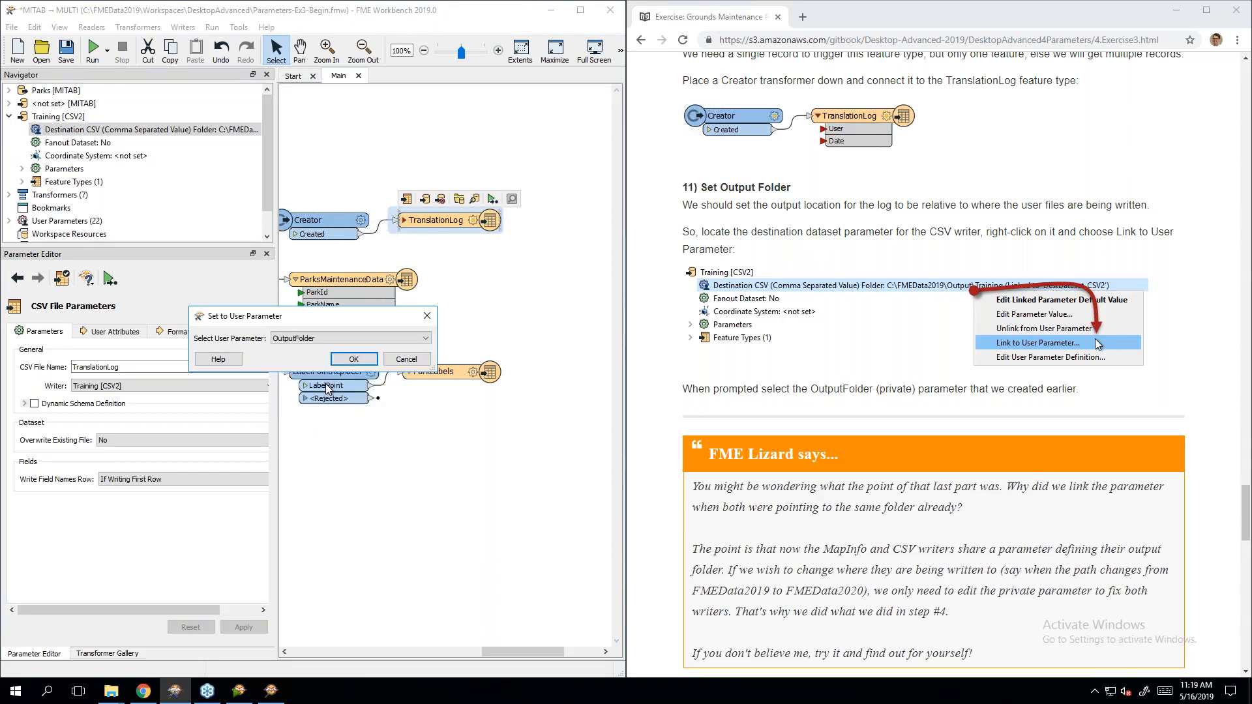
left_click(350, 360)
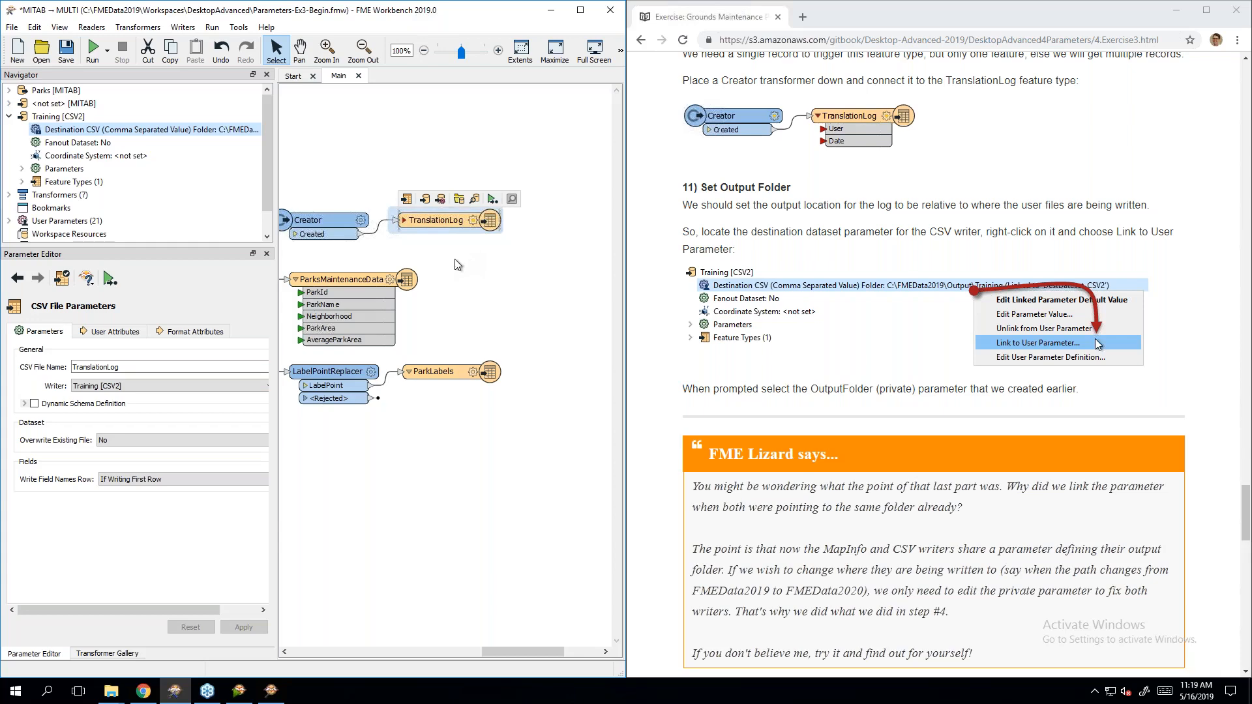
Step: Expand the TranslationLog writer and set its User attribute value to $(Username)
left_click(916, 236)
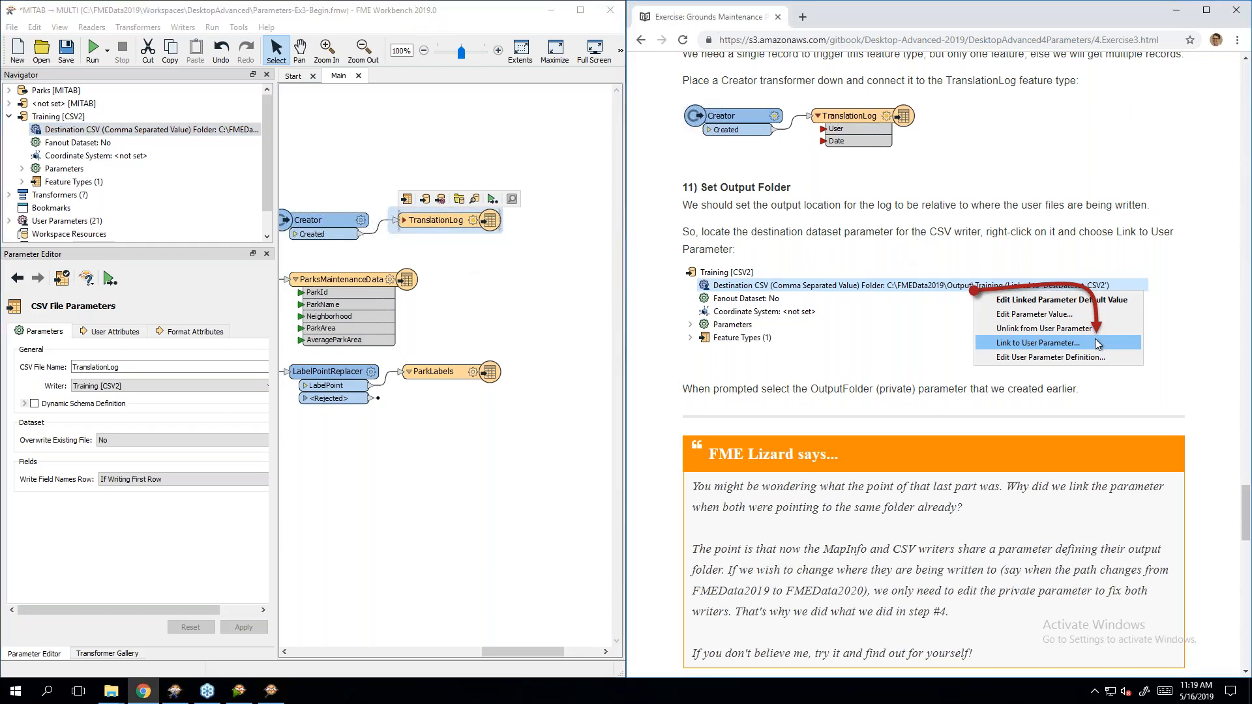
scroll(965, 362, "down", 5)
scroll(965, 363, "down", 5)
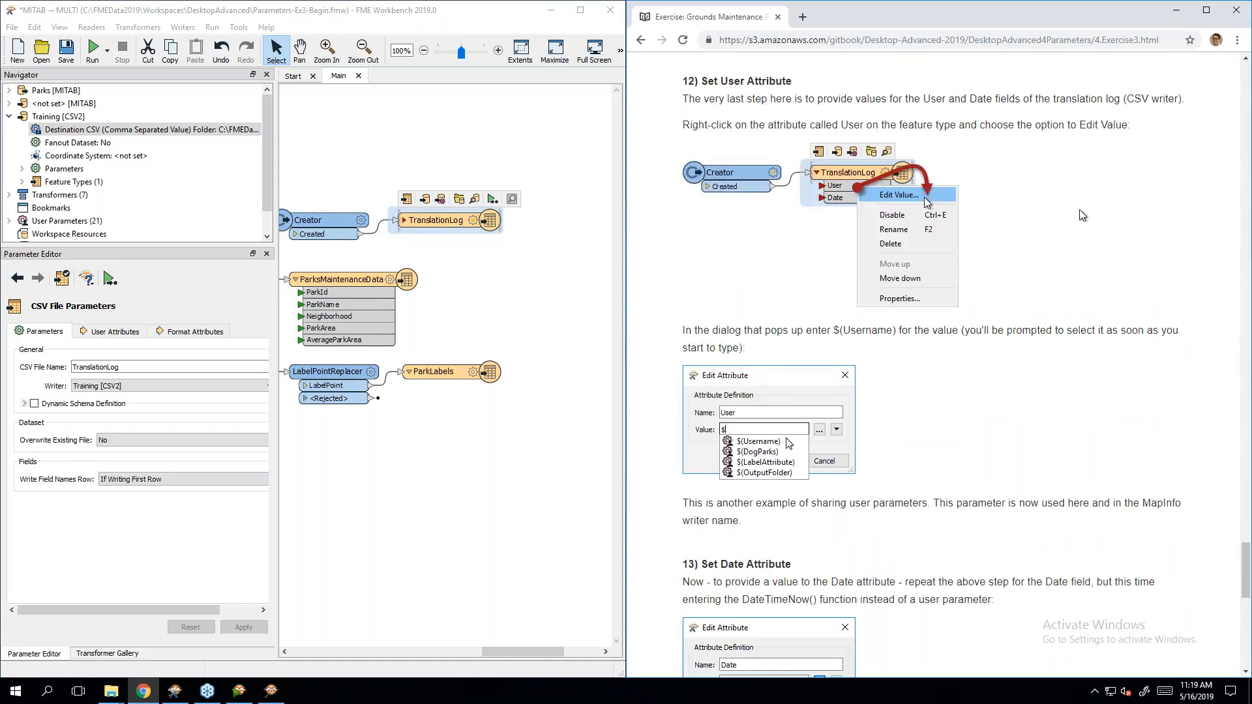
left_click(404, 220)
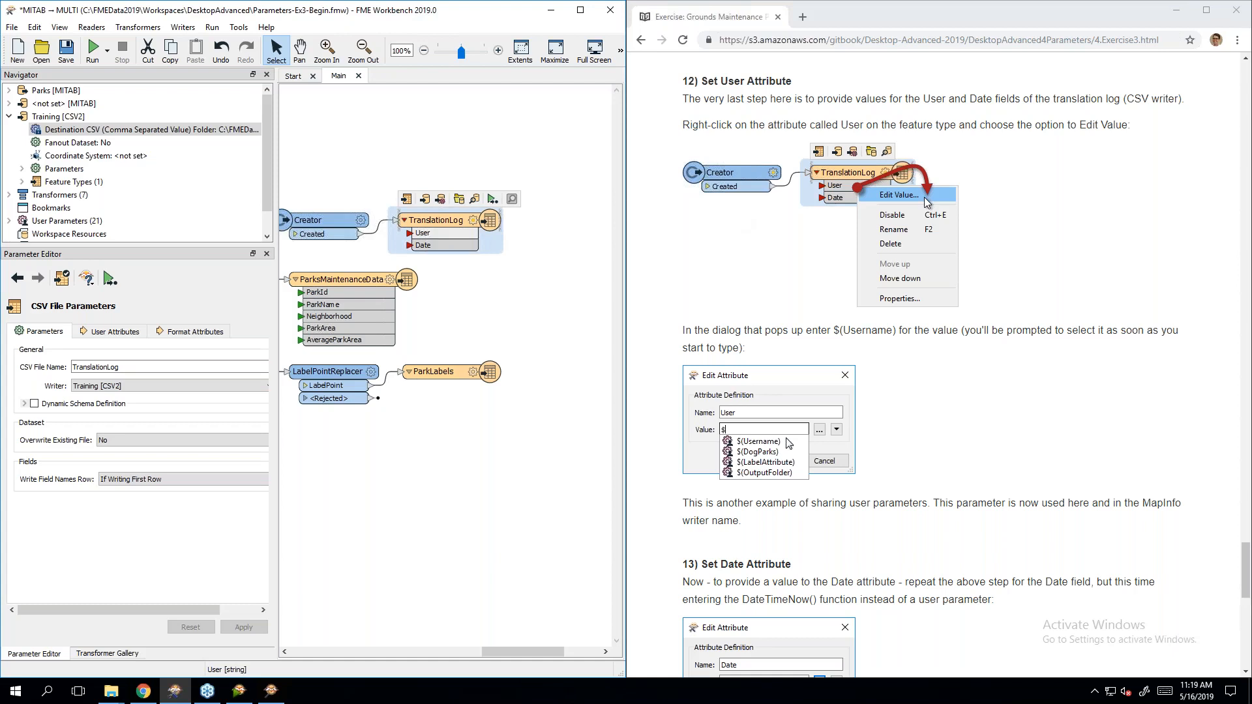
right_click(428, 237)
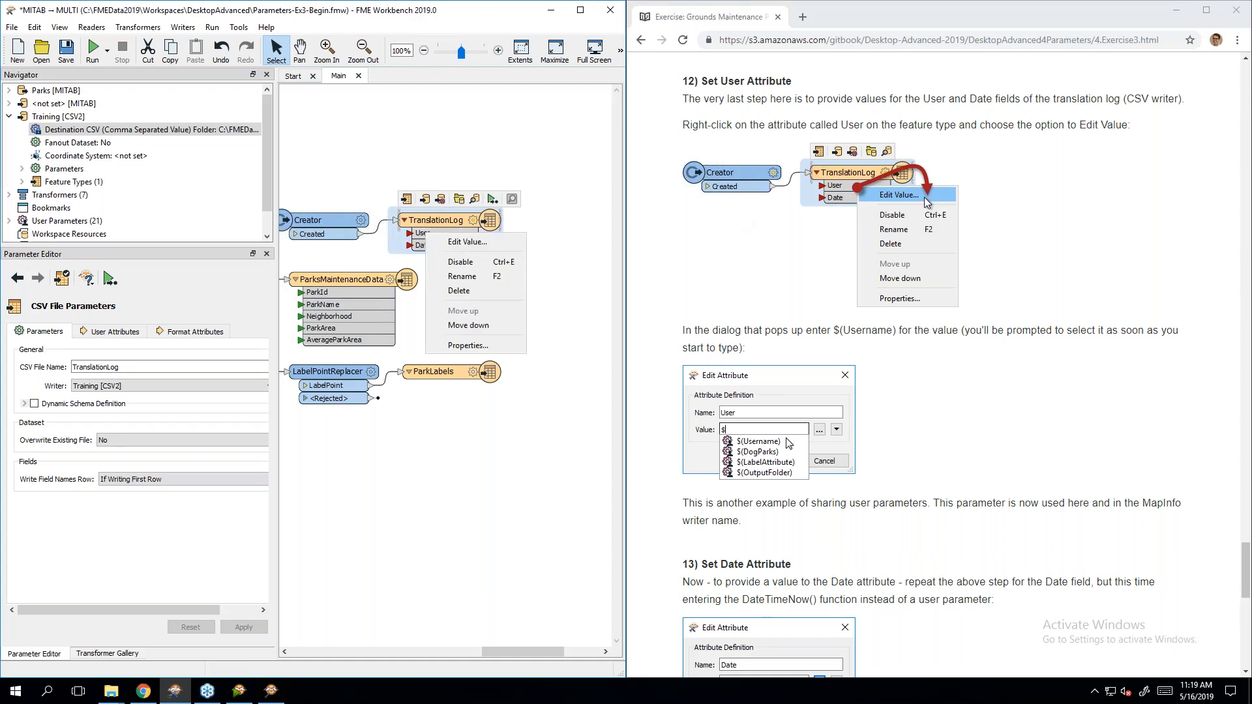
left_click(446, 243)
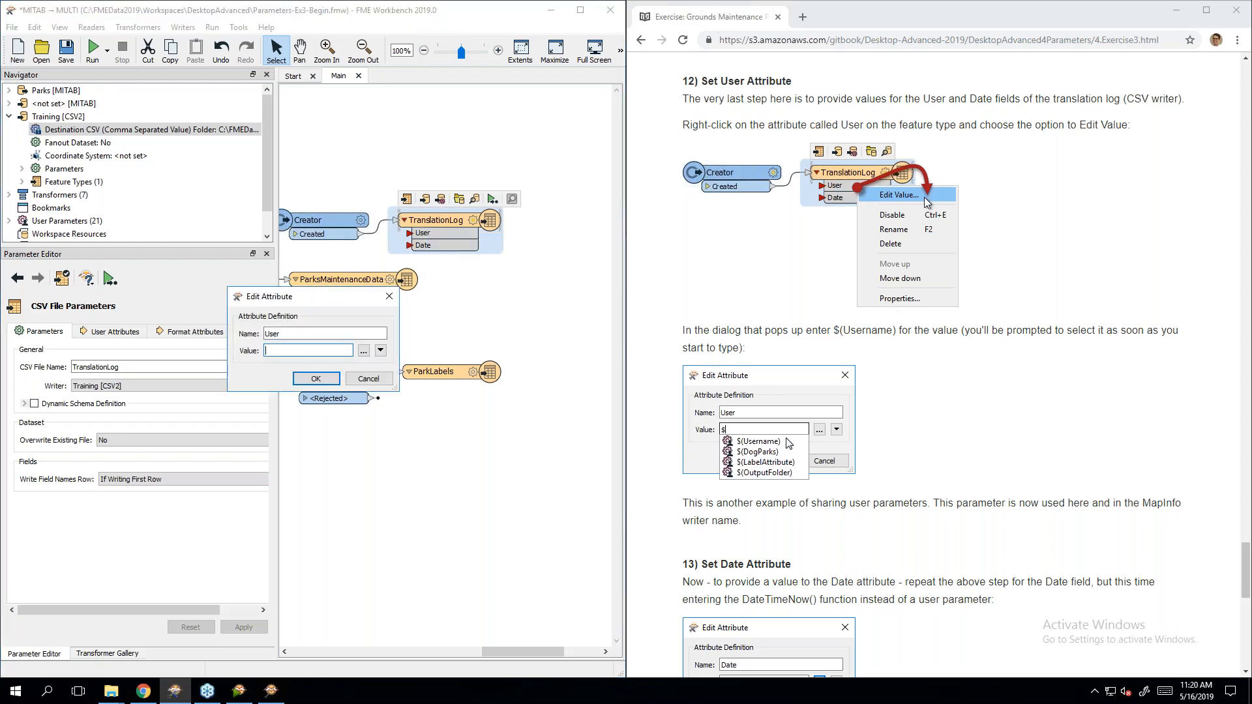
scroll(1003, 356, "down", 2)
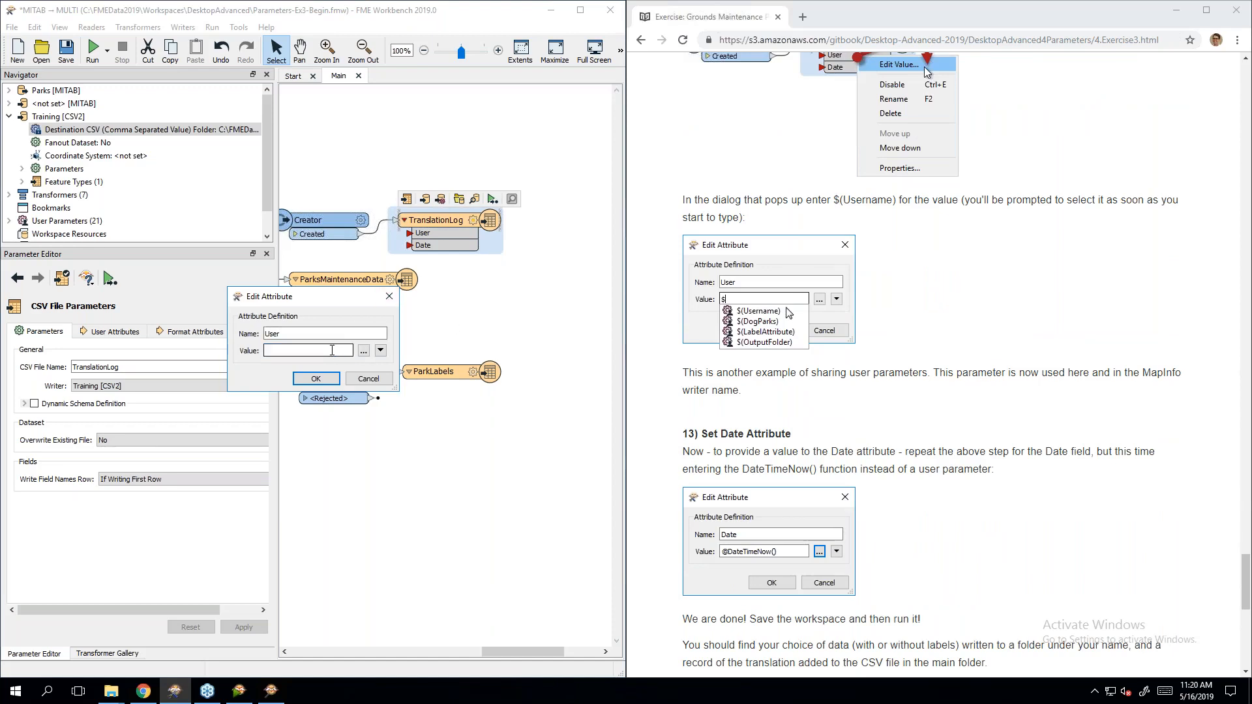
type("$")
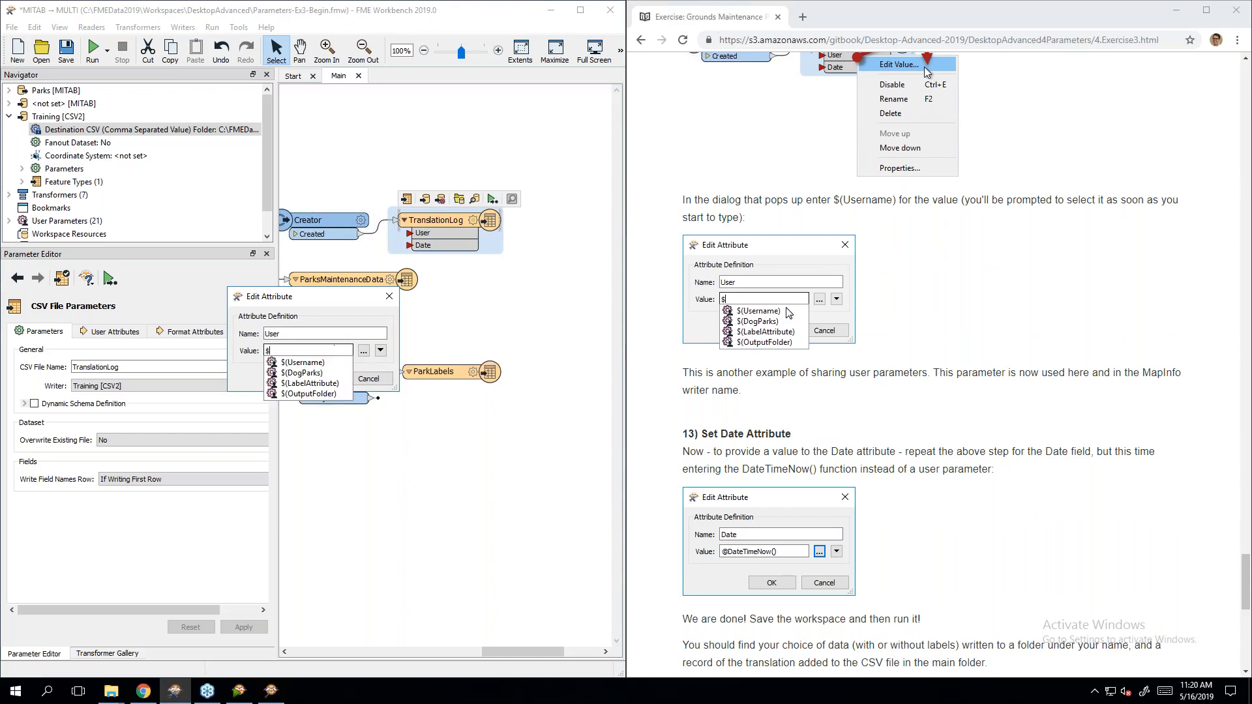
left_click(303, 362)
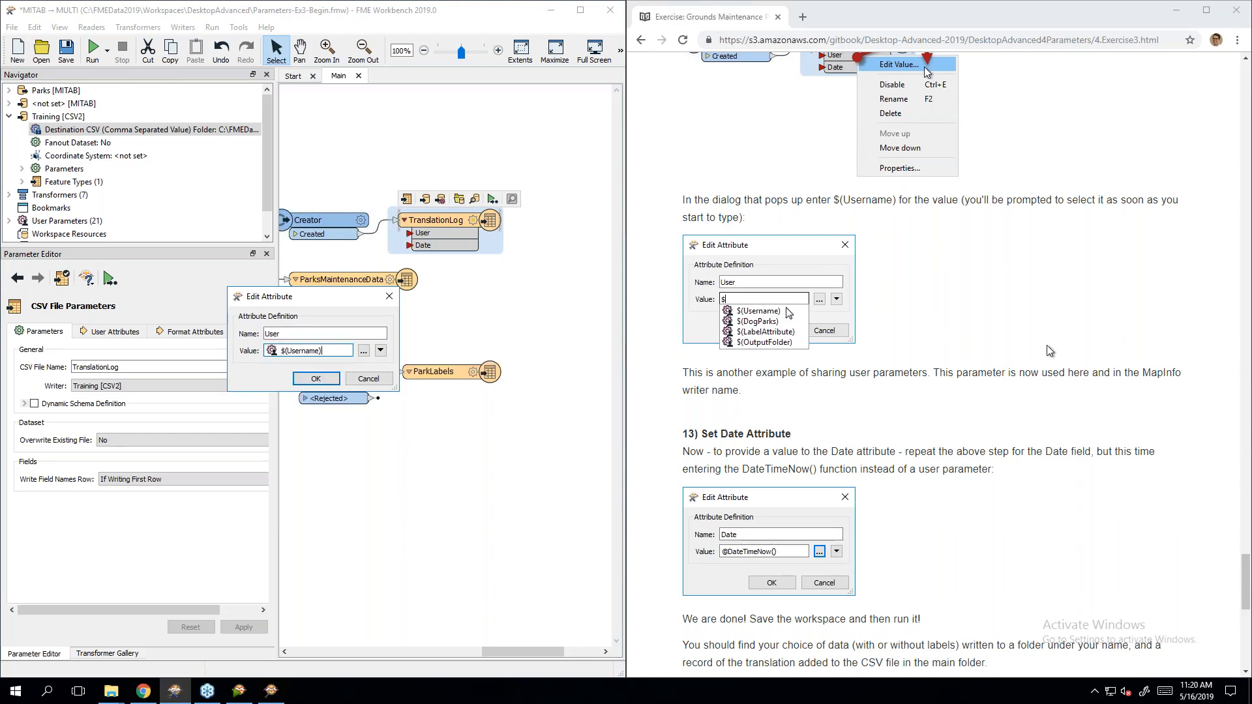
left_click(1004, 379)
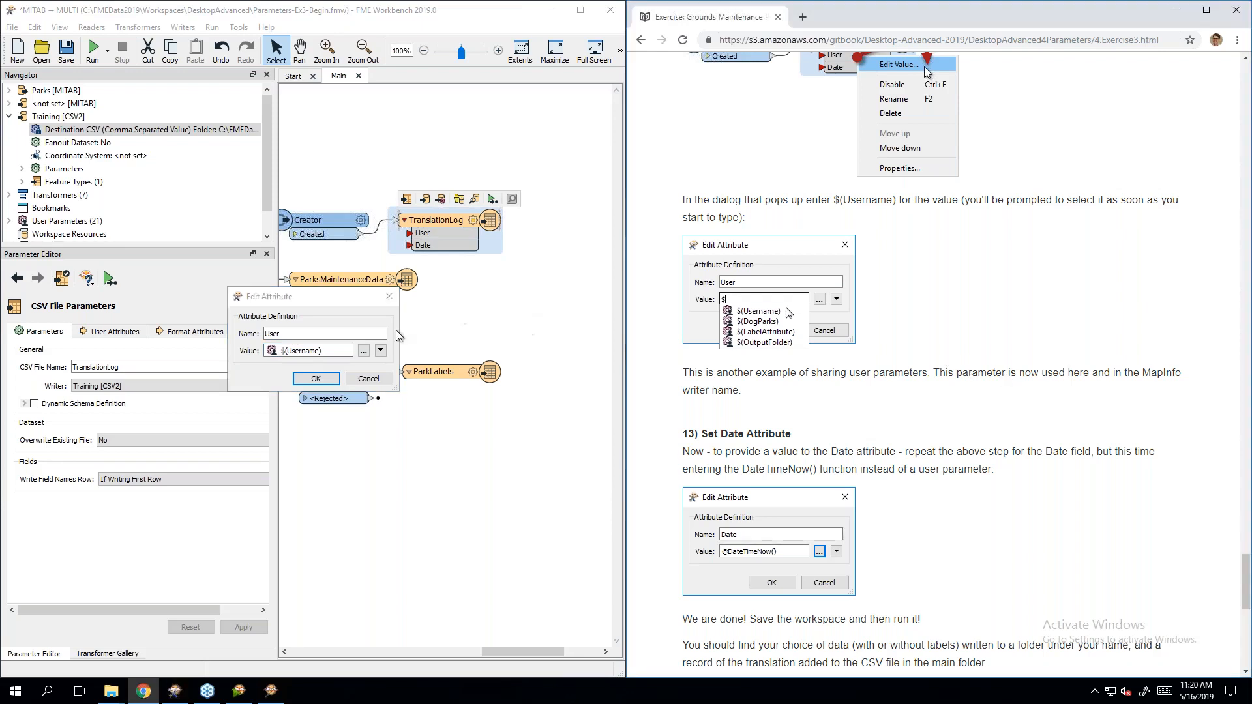
left_click(317, 380)
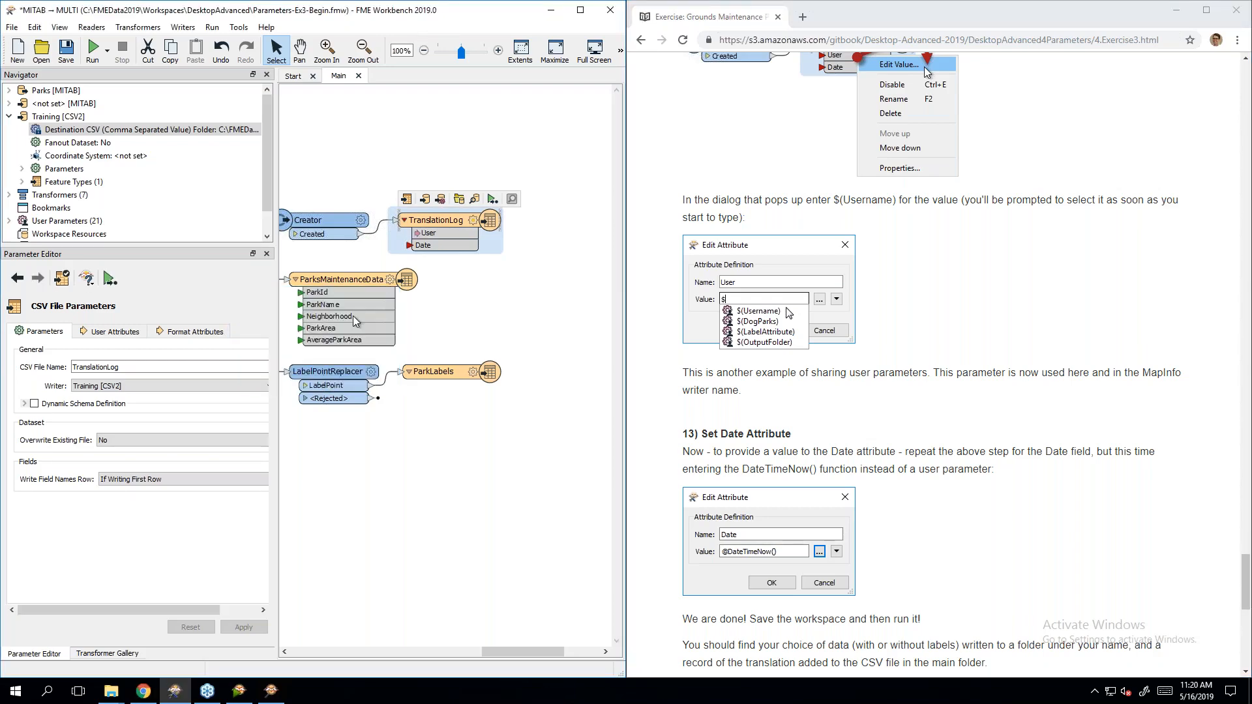
scroll(872, 319, "down", 5)
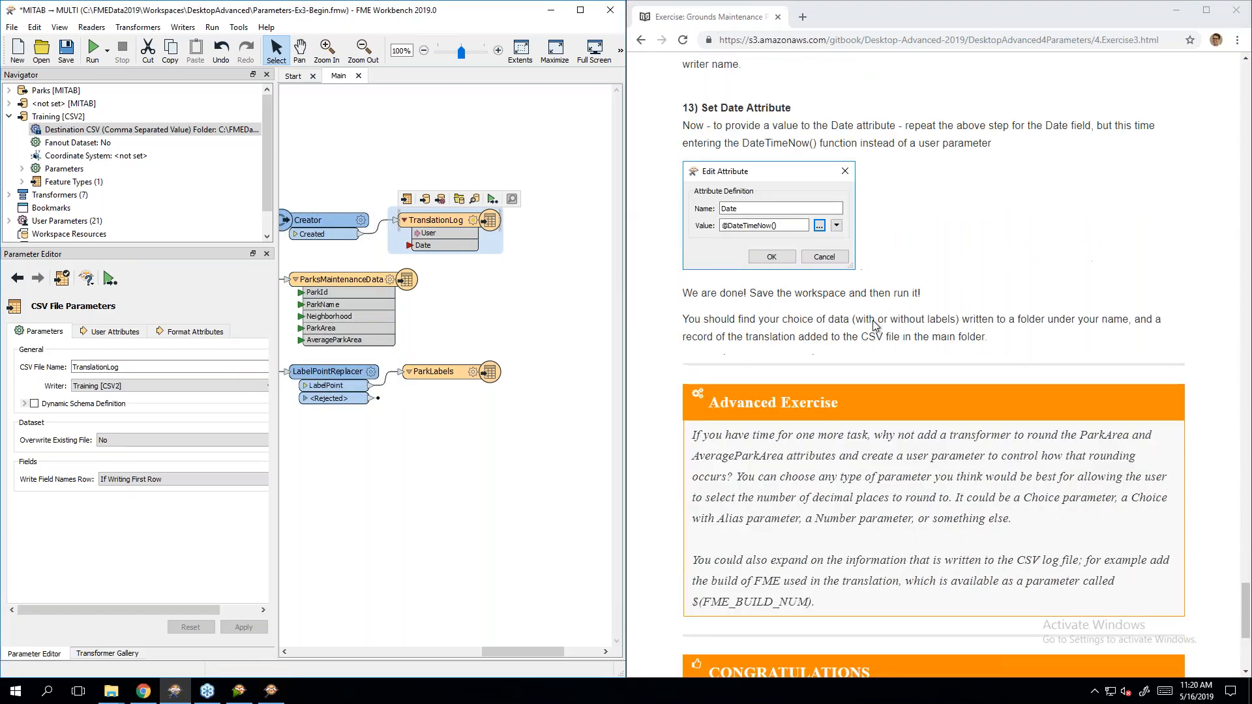
right_click(431, 248)
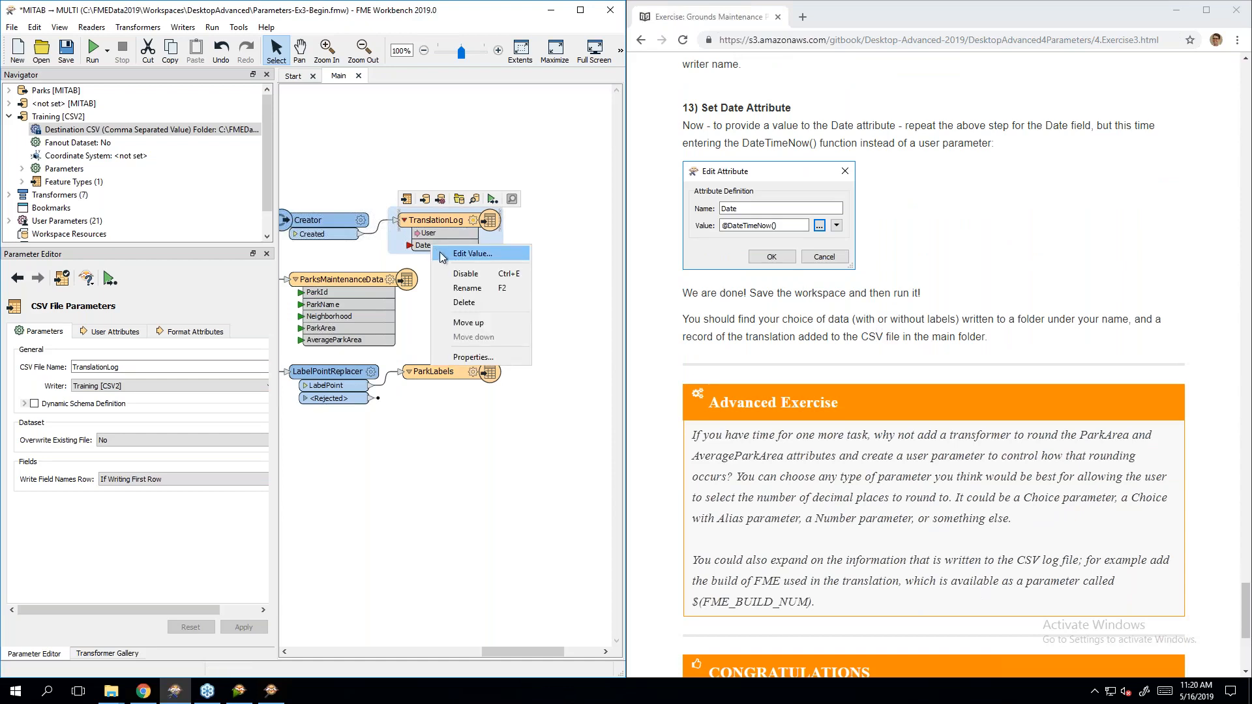
left_click(441, 253)
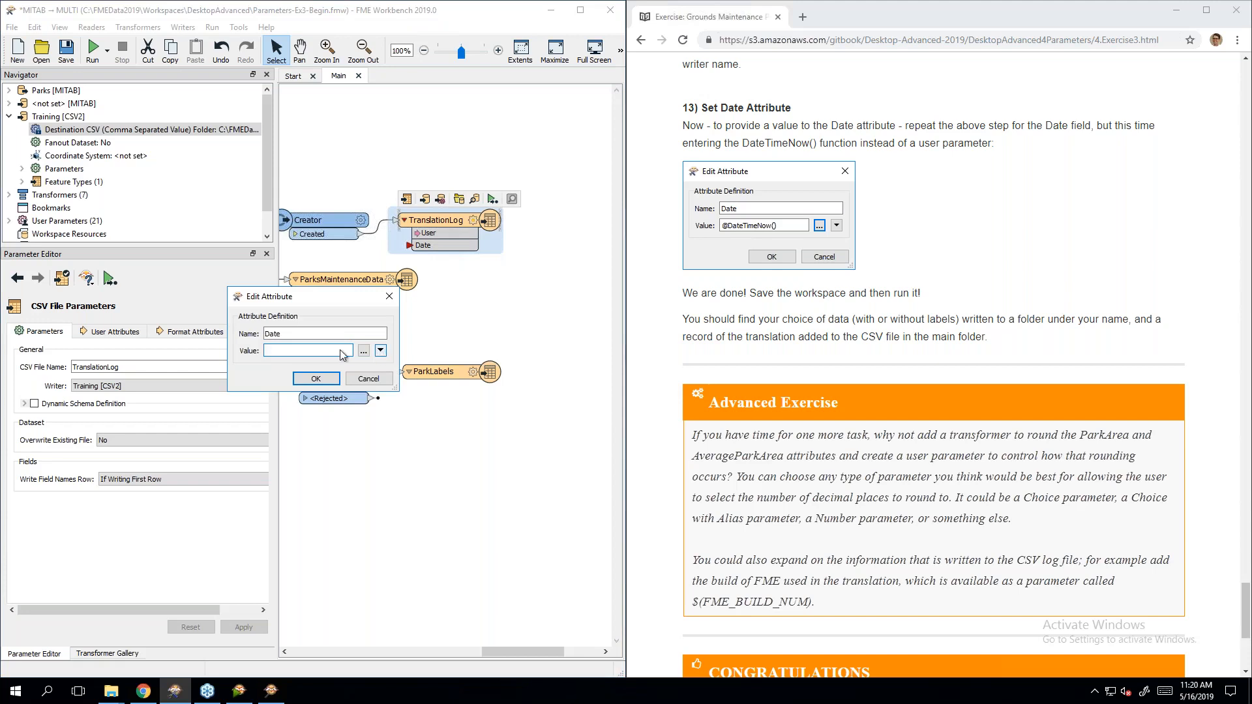
left_click(381, 350)
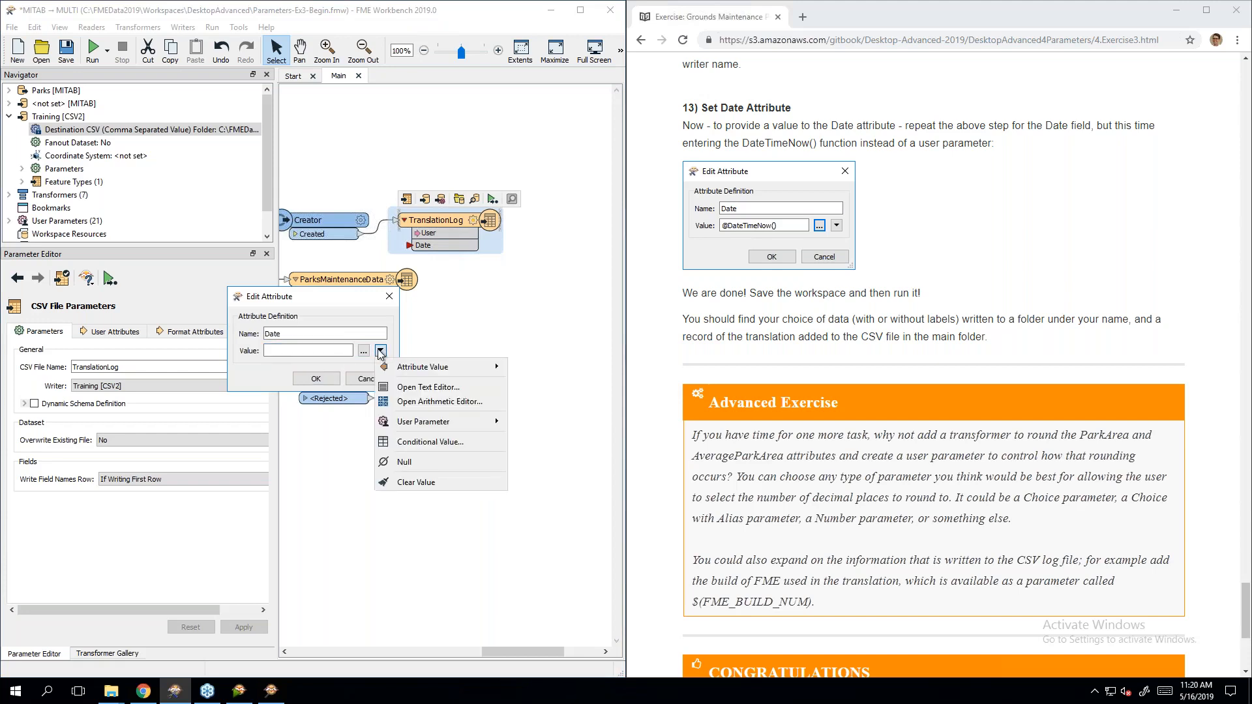
left_click(453, 401)
left_click(490, 491)
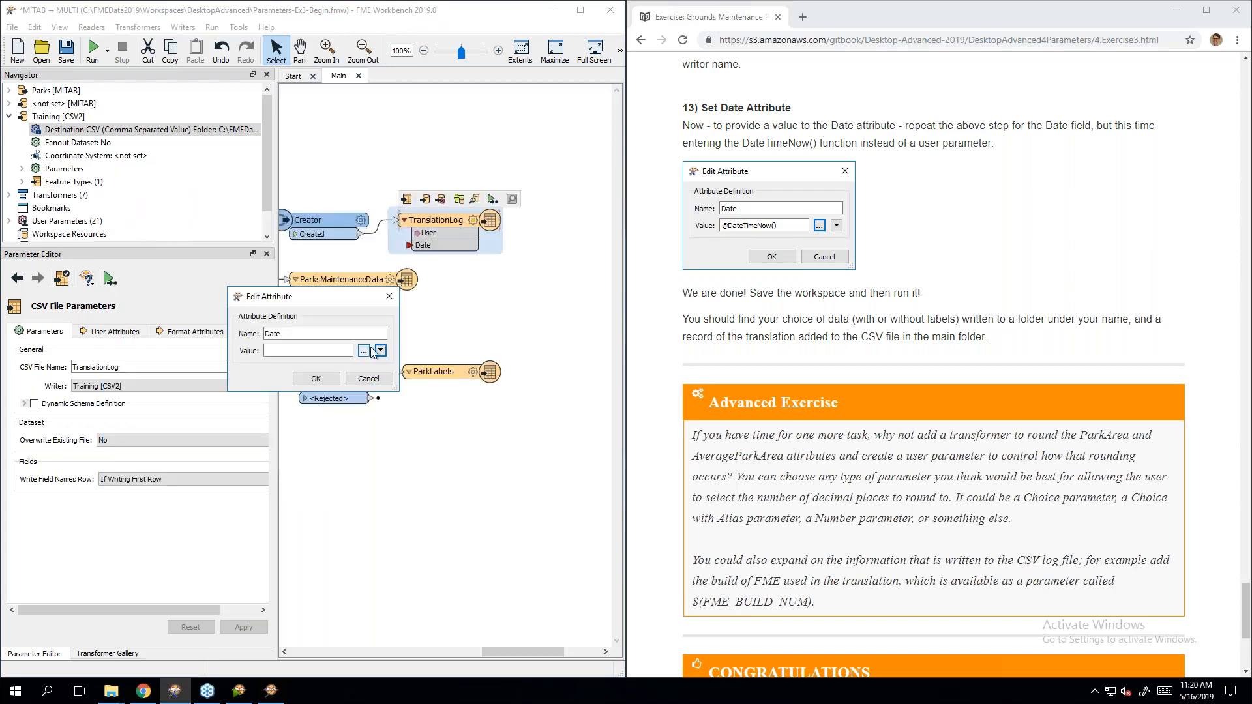
left_click(380, 350)
left_click(428, 388)
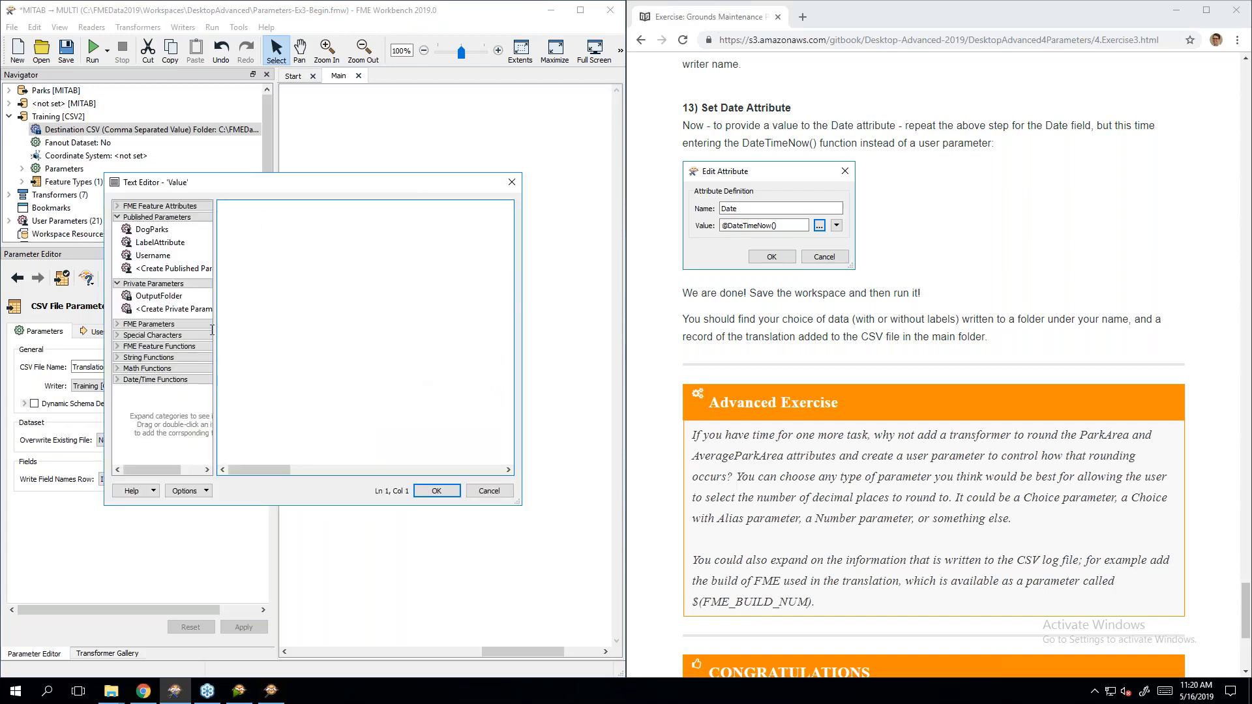
left_click(184, 384)
scroll(180, 411, "down", 3)
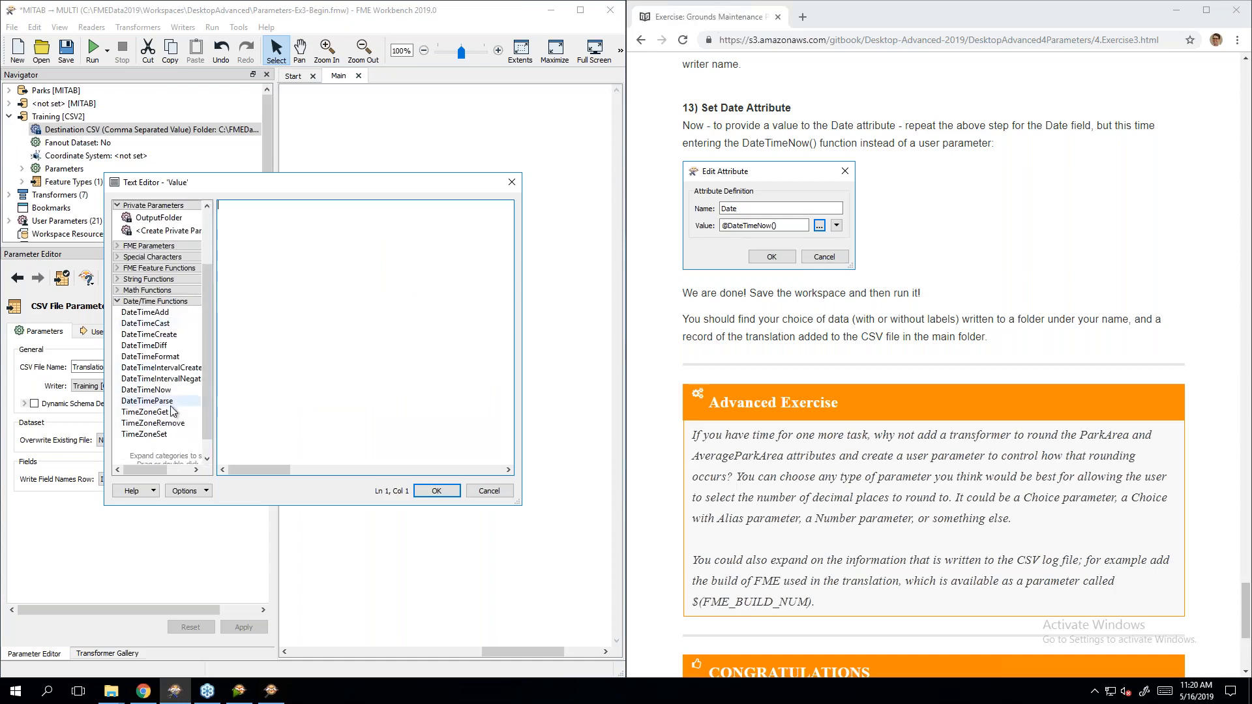
double_click(174, 392)
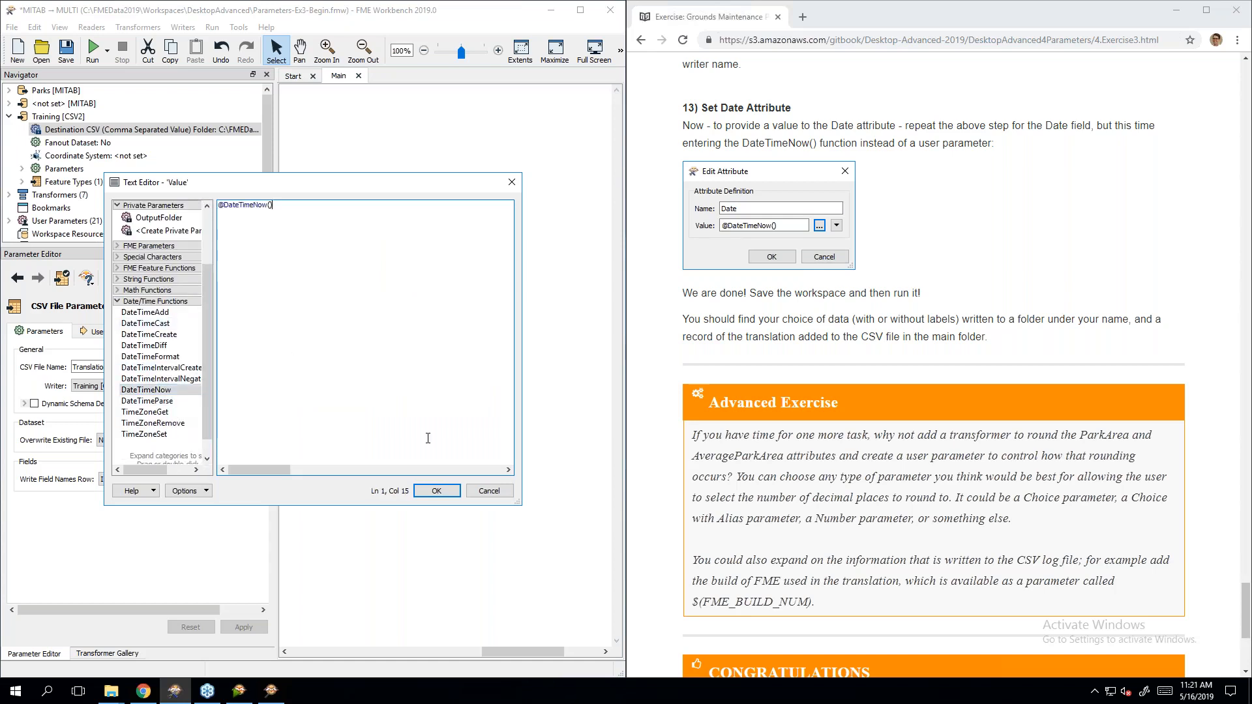
left_click(440, 490)
left_click_drag(265, 351, 328, 351)
left_click(328, 351)
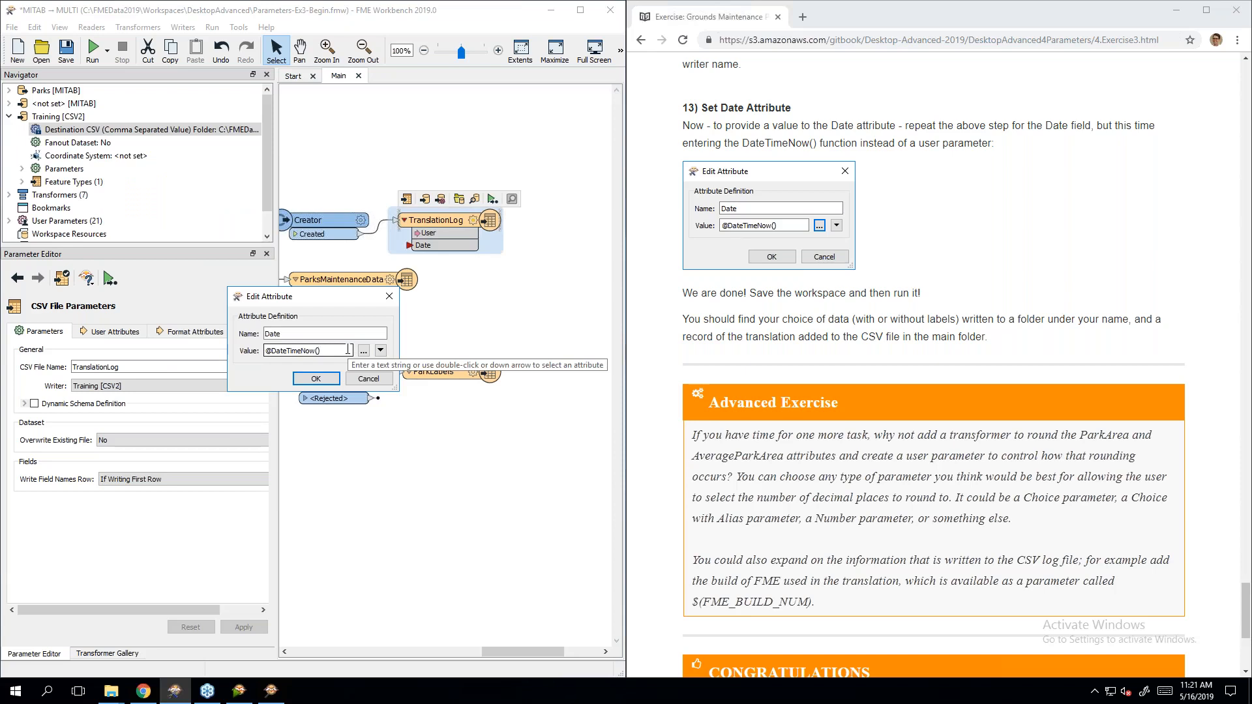
left_click(315, 379)
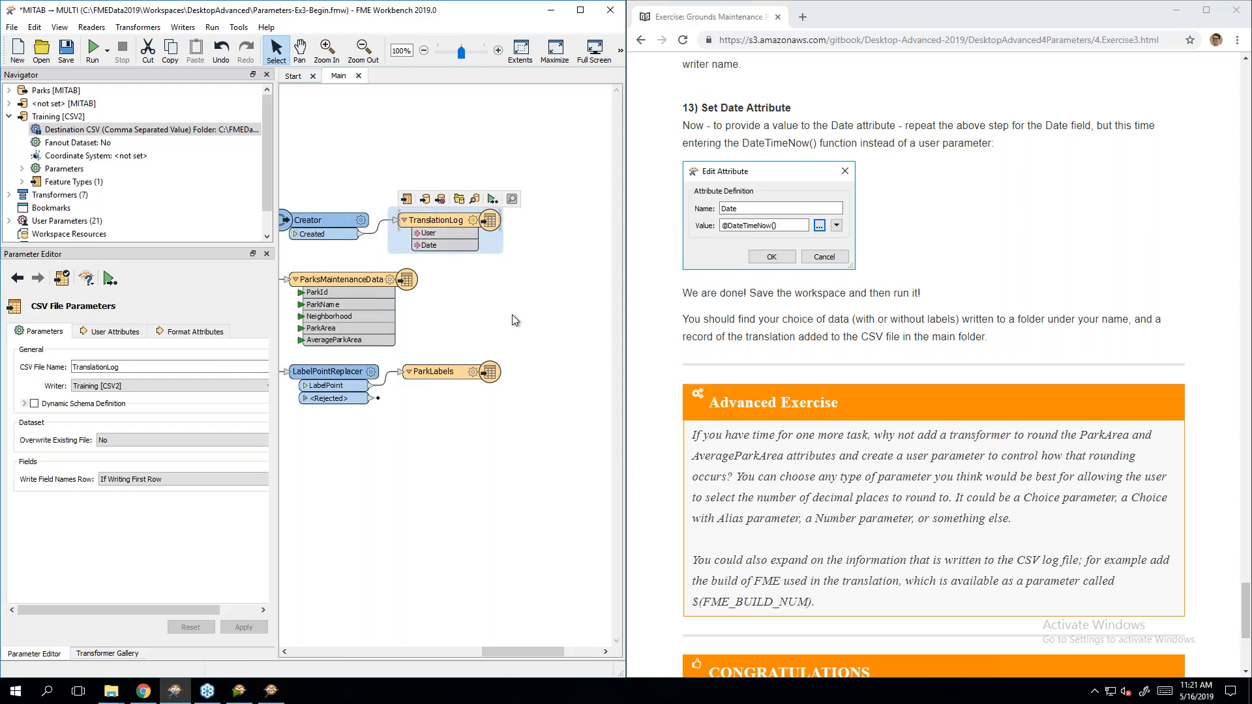
Step: Save the workspace as Day4Ex3.fmw in the Workspaces folder
left_click(12, 27)
left_click(39, 149)
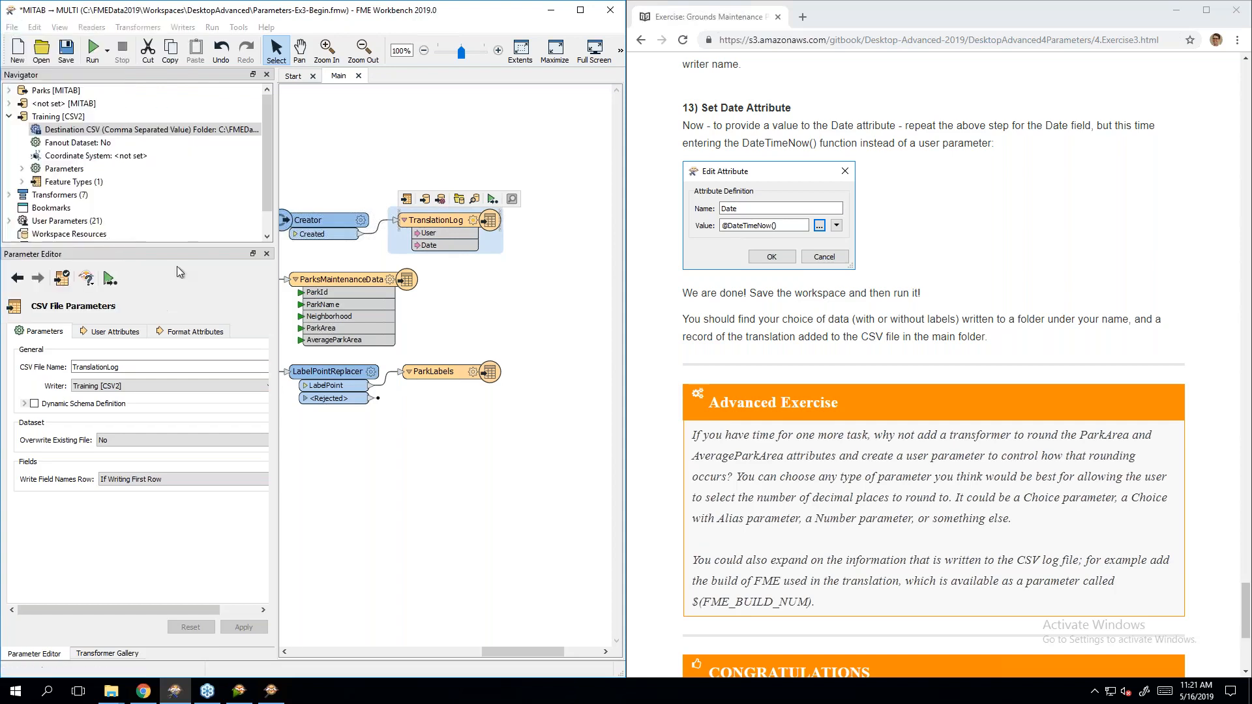
left_click(286, 50)
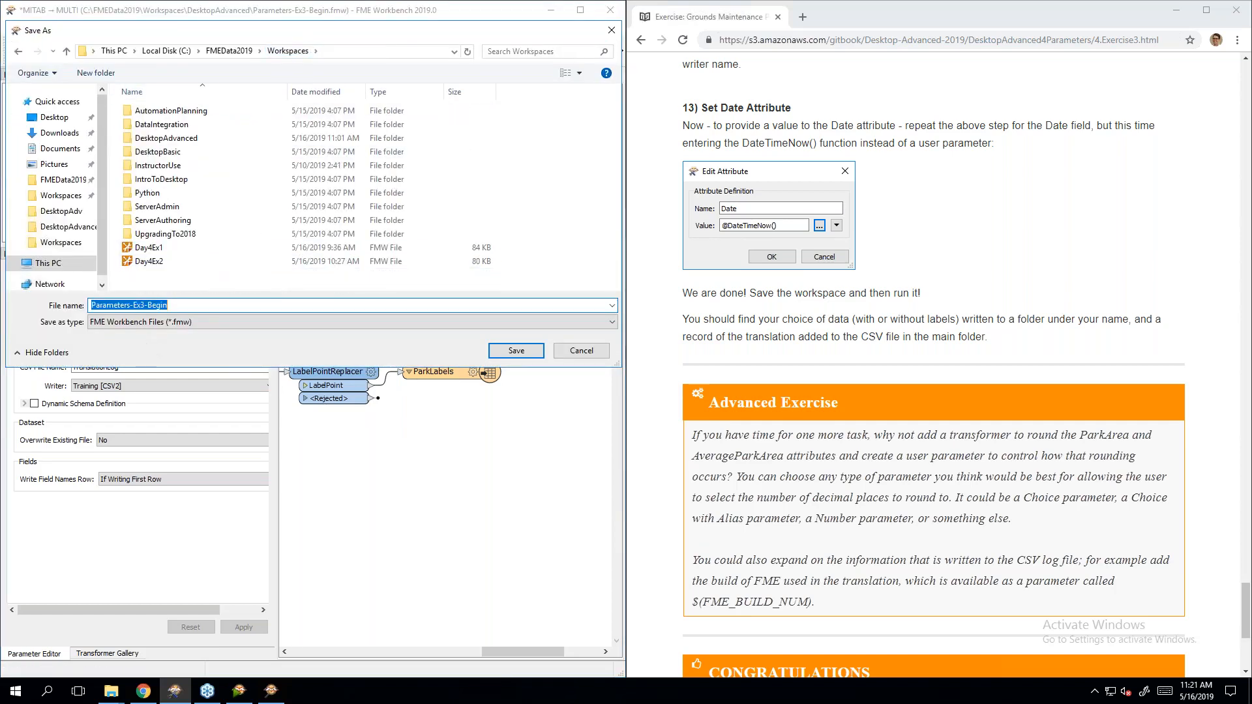
left_click(149, 261)
double_click(175, 305)
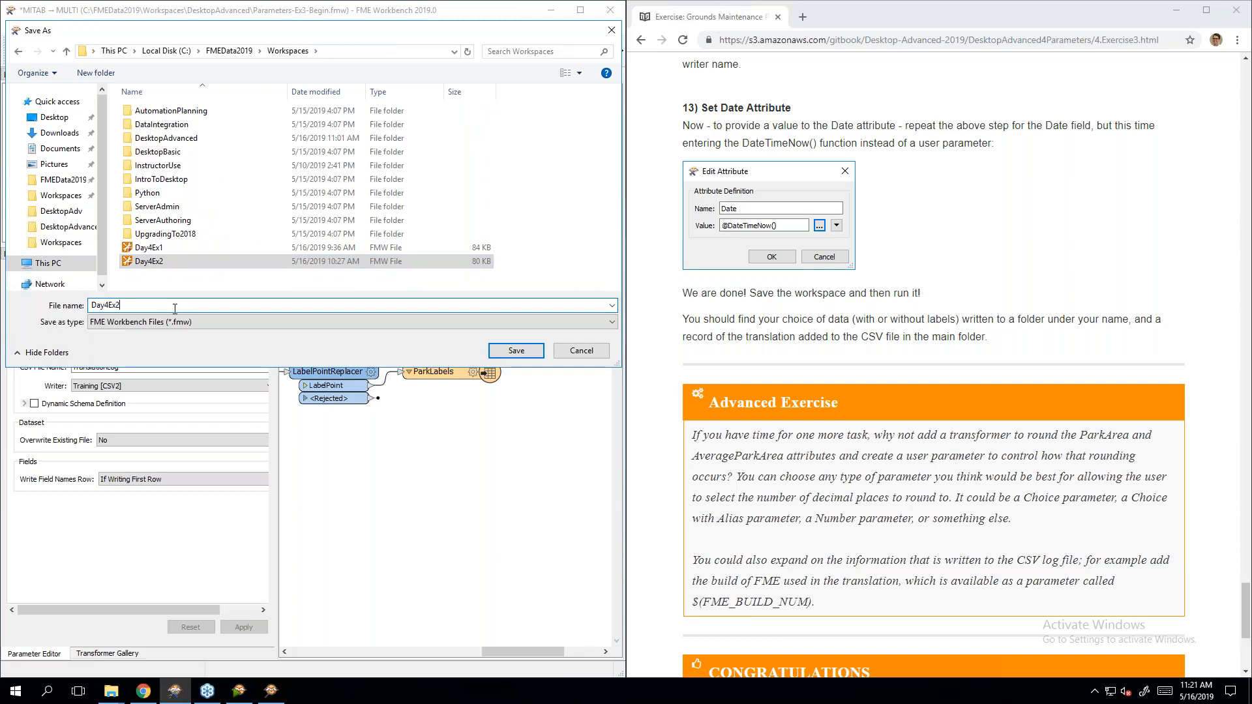
key("Return")
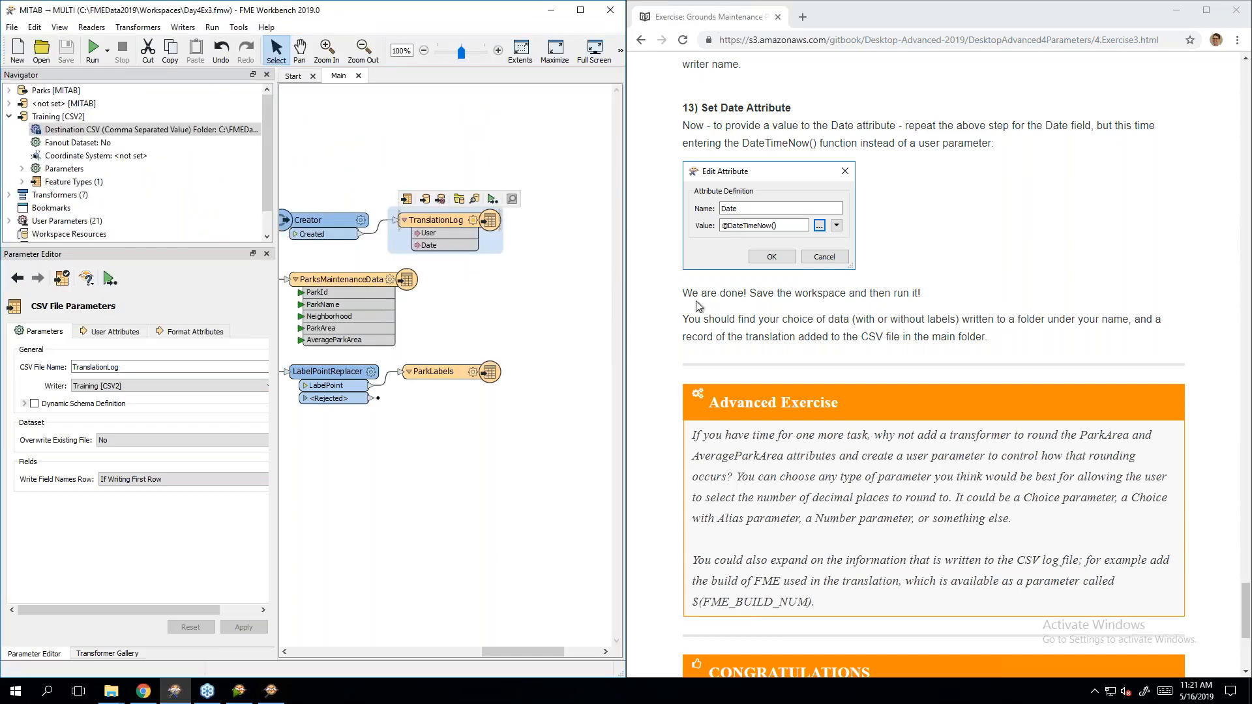
Step: Review the exercise instructions and deselect the TranslationLog writer
left_click(1074, 265)
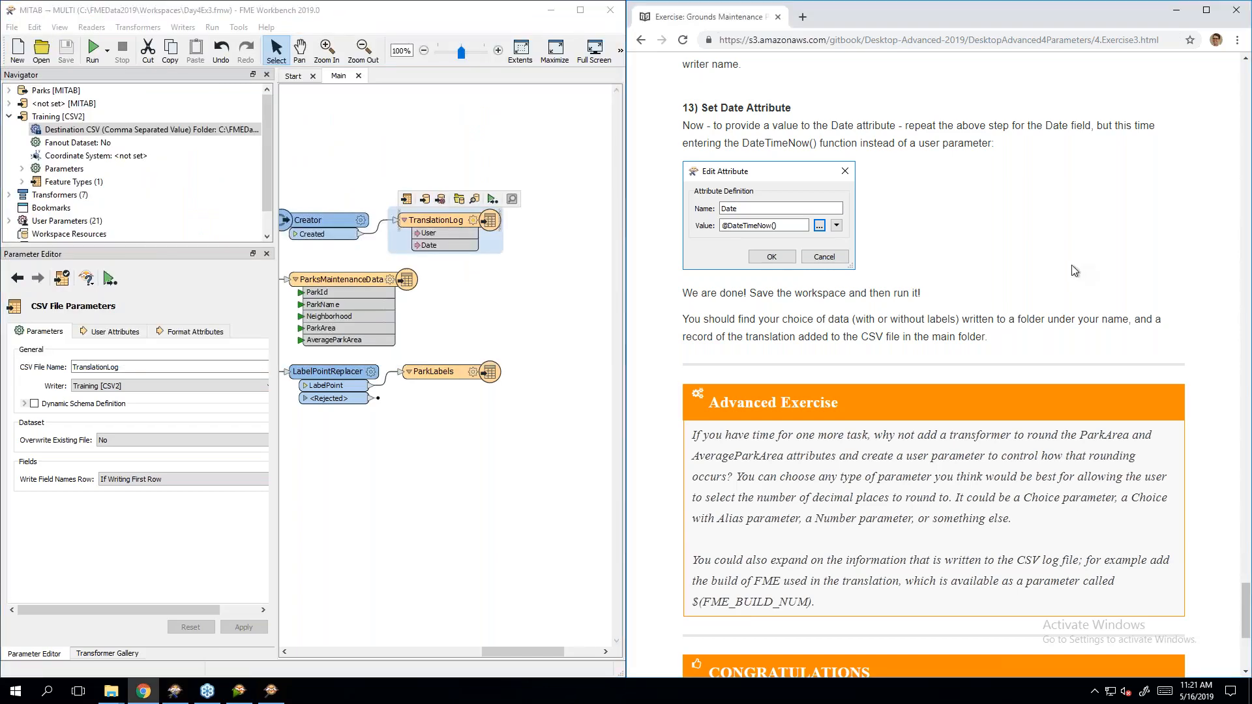
scroll(1072, 268, "down", 2)
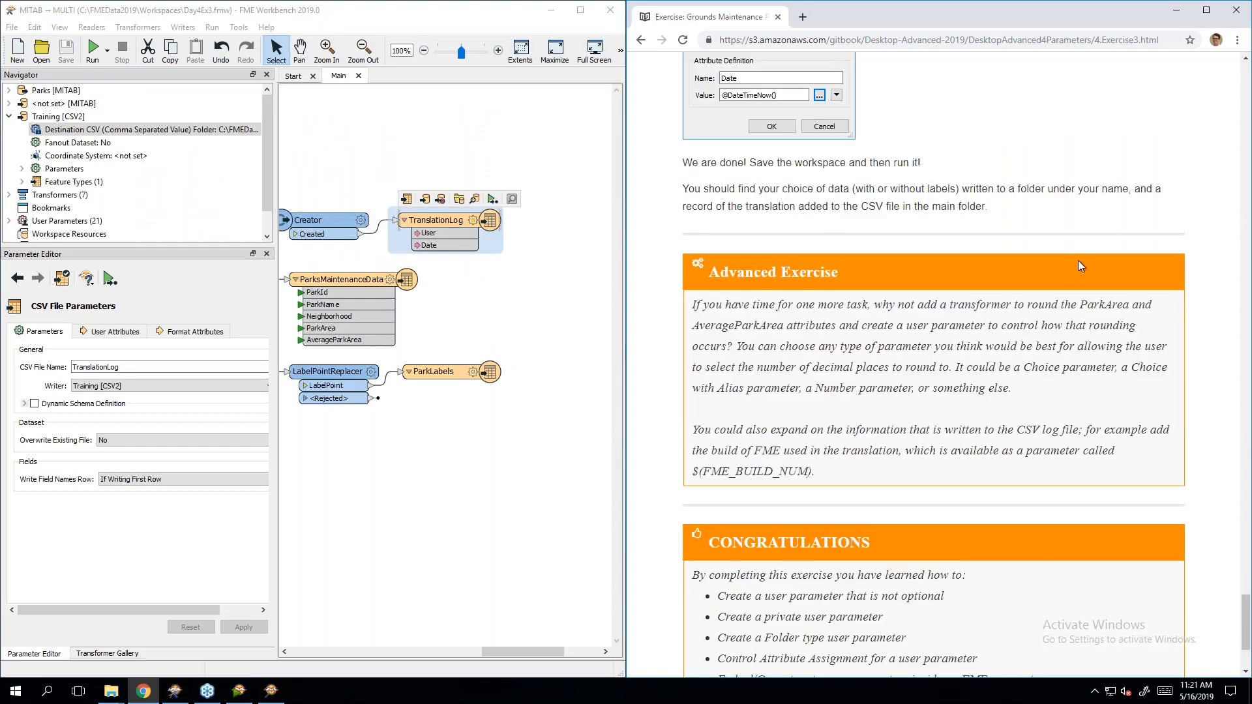
scroll(1018, 265, "up", 2)
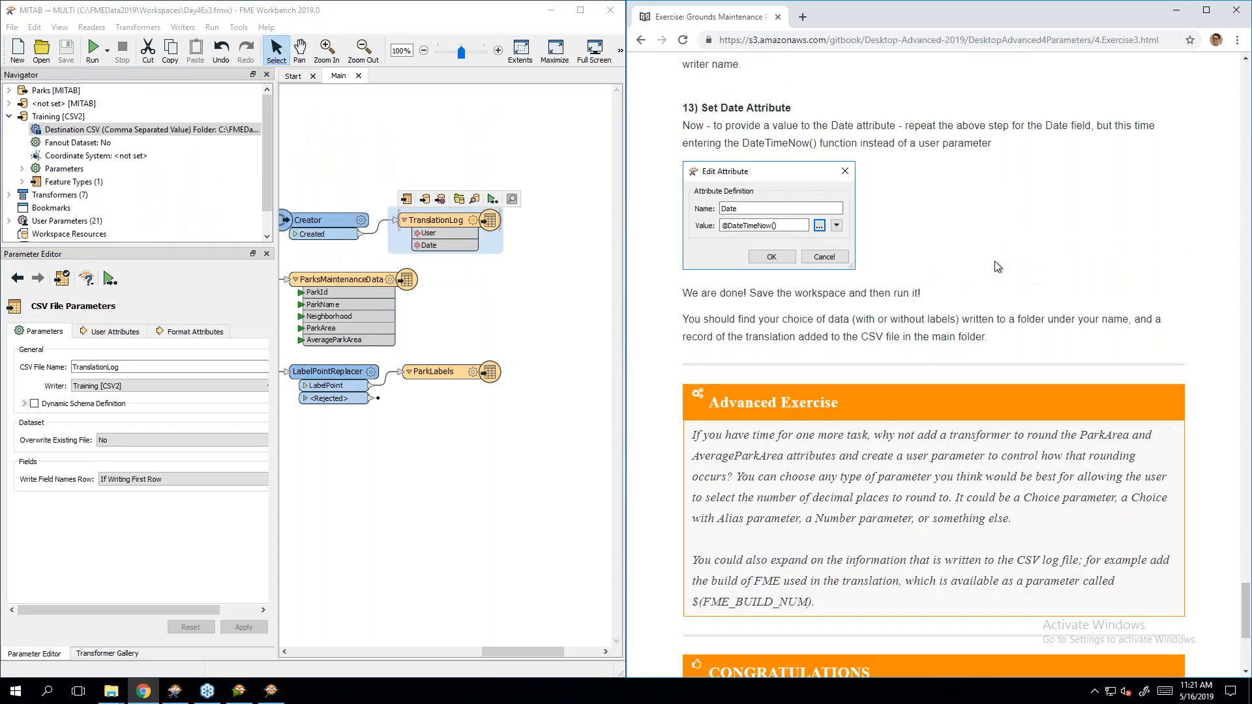
left_click(385, 146)
Step: Run the workspace with the user's name, Include dog parks set to Yes and ParkName labels
left_click(92, 49)
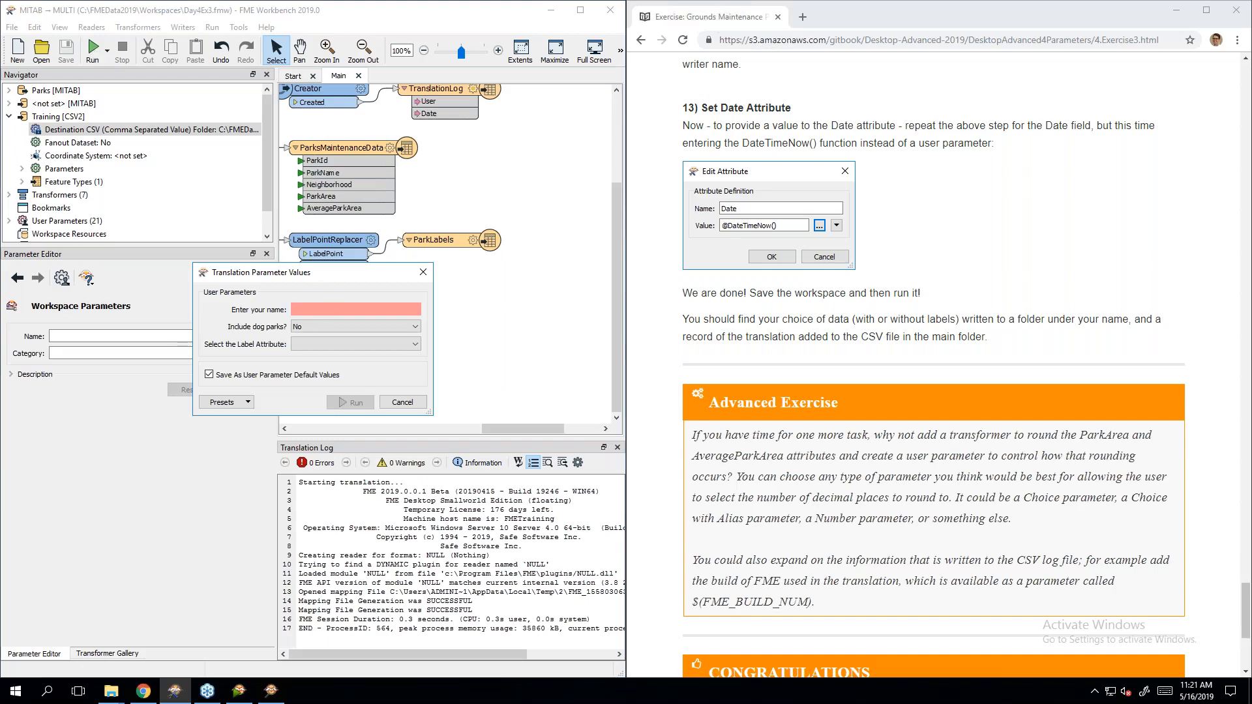
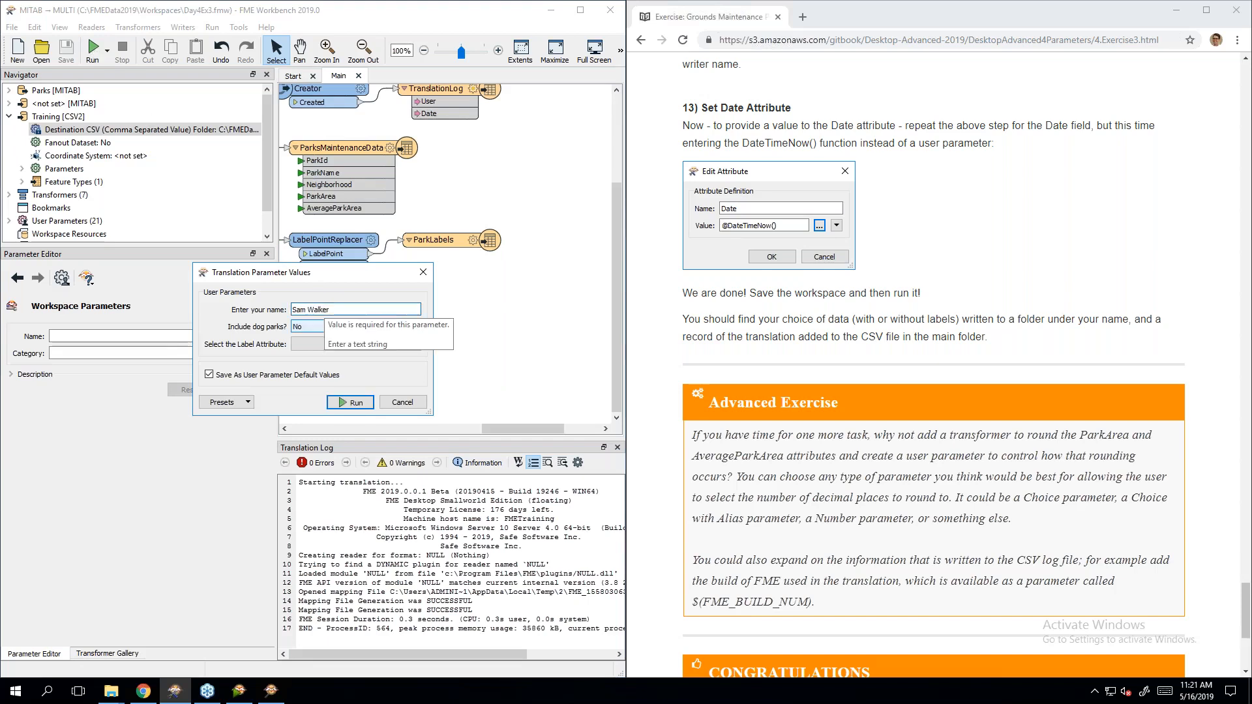
left_click(312, 327)
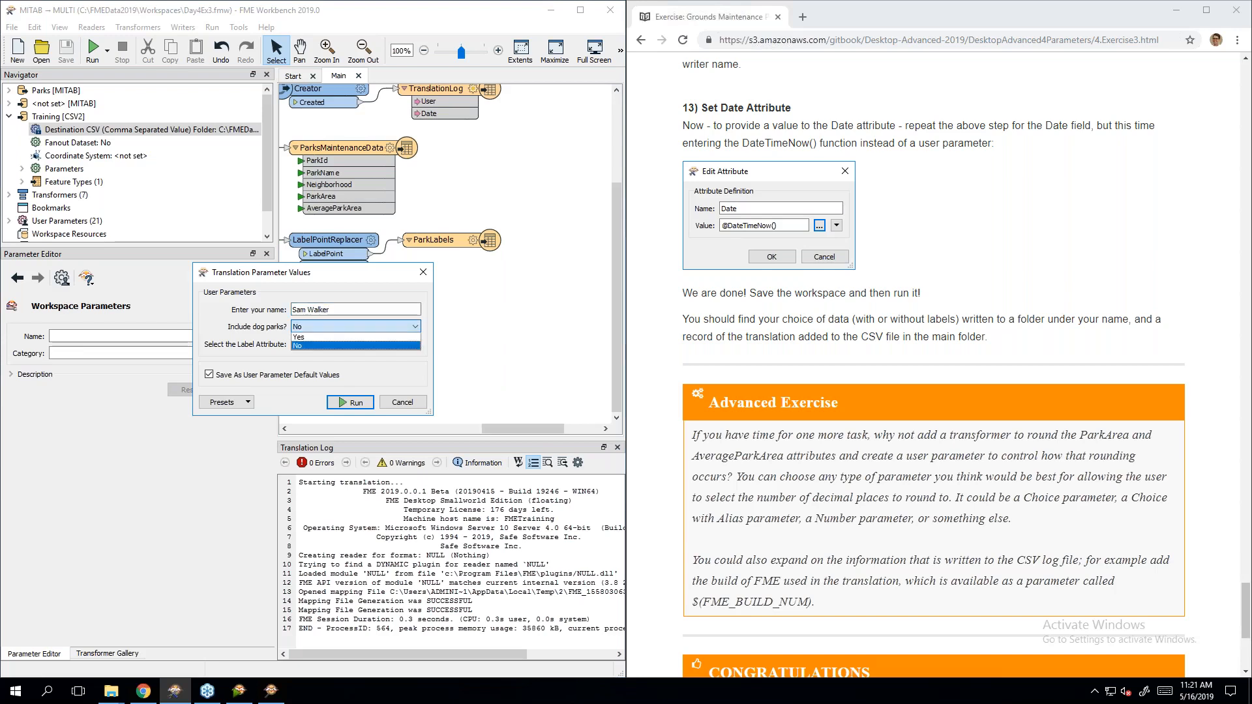
left_click(311, 340)
left_click(312, 347)
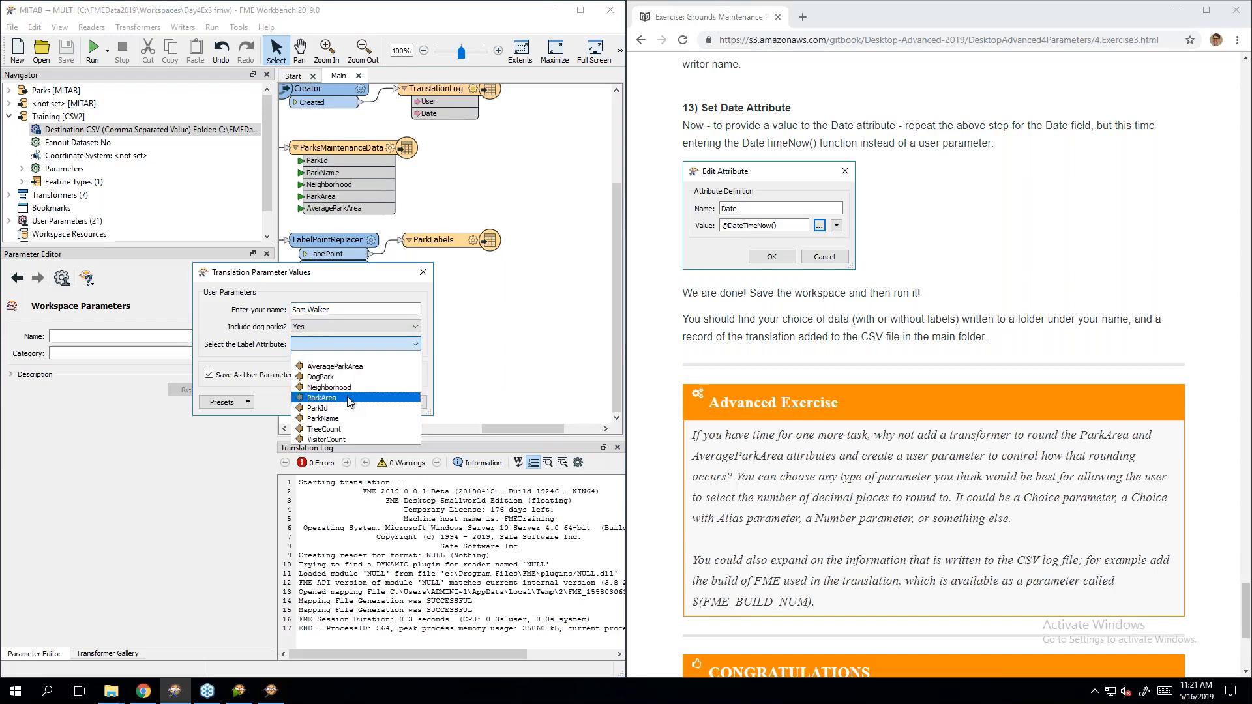
left_click(352, 419)
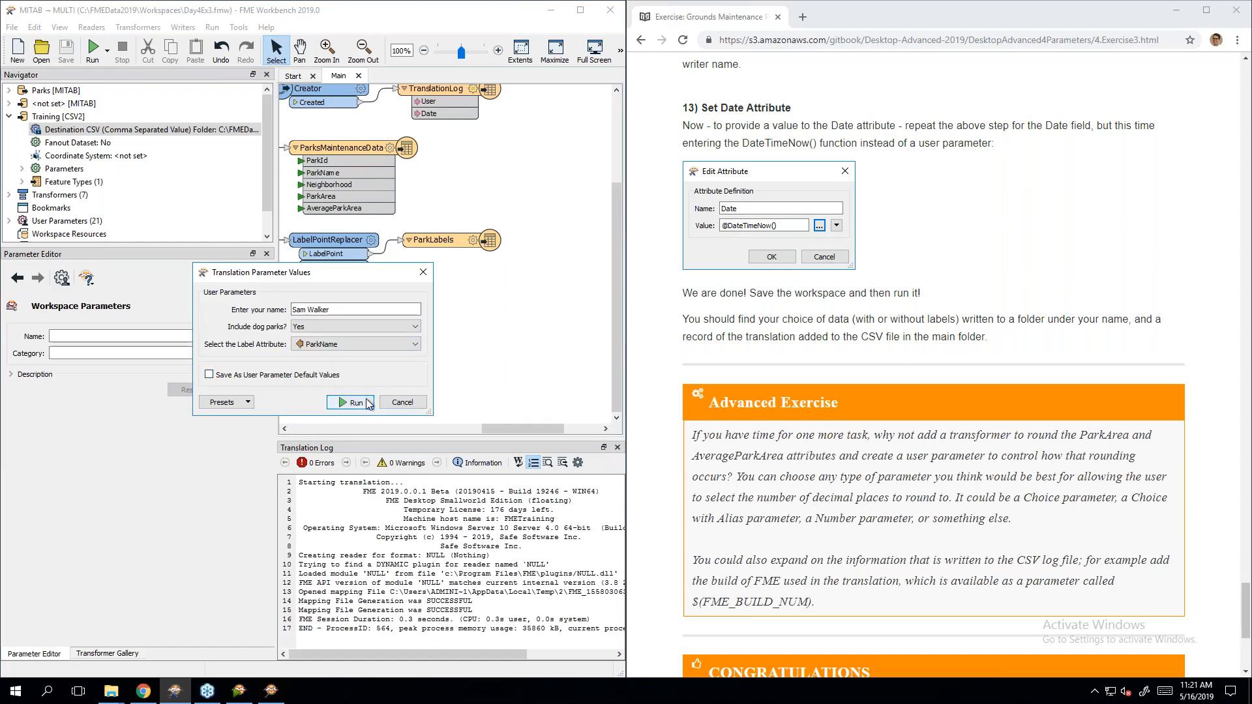
left_click(367, 404)
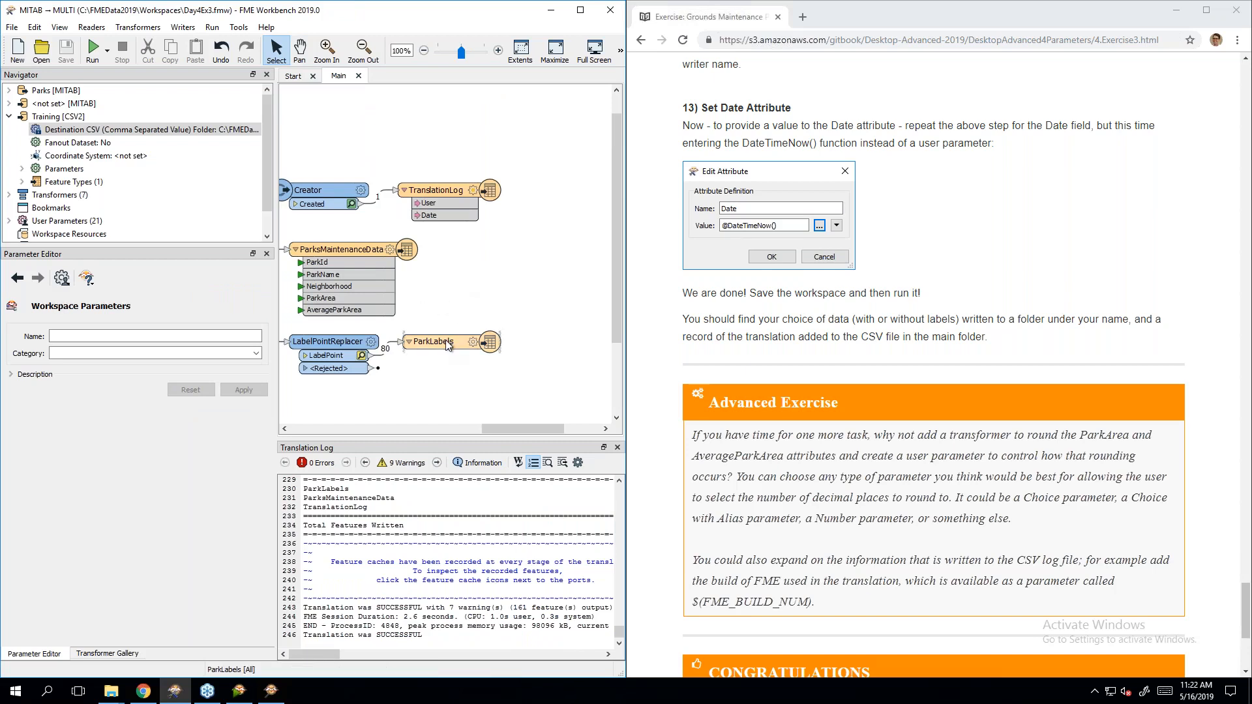
Step: Open the ParksMaintenanceData writer's containing folder, FMEData2019 > Output > Training
scroll(338, 636, "up", 2)
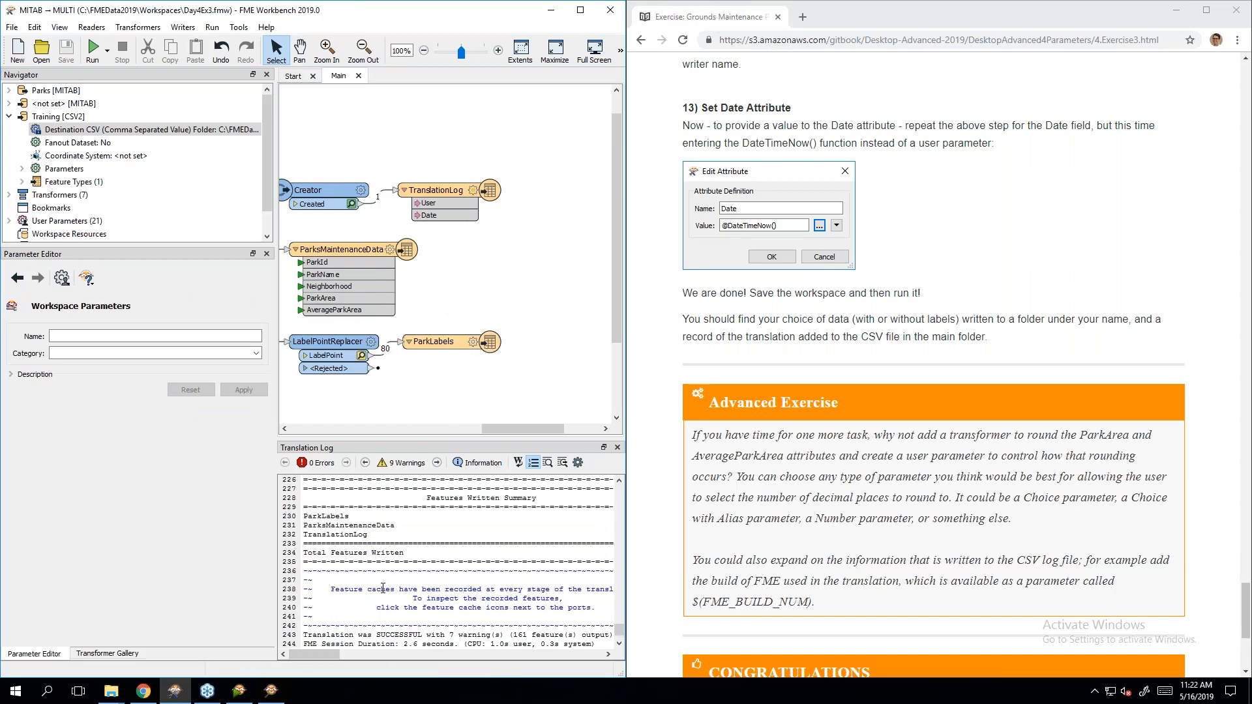
mouse_move(330, 653)
left_mouse_down()
mouse_move(353, 654)
mouse_move(328, 654)
left_mouse_up()
scroll(405, 587, "down", 2)
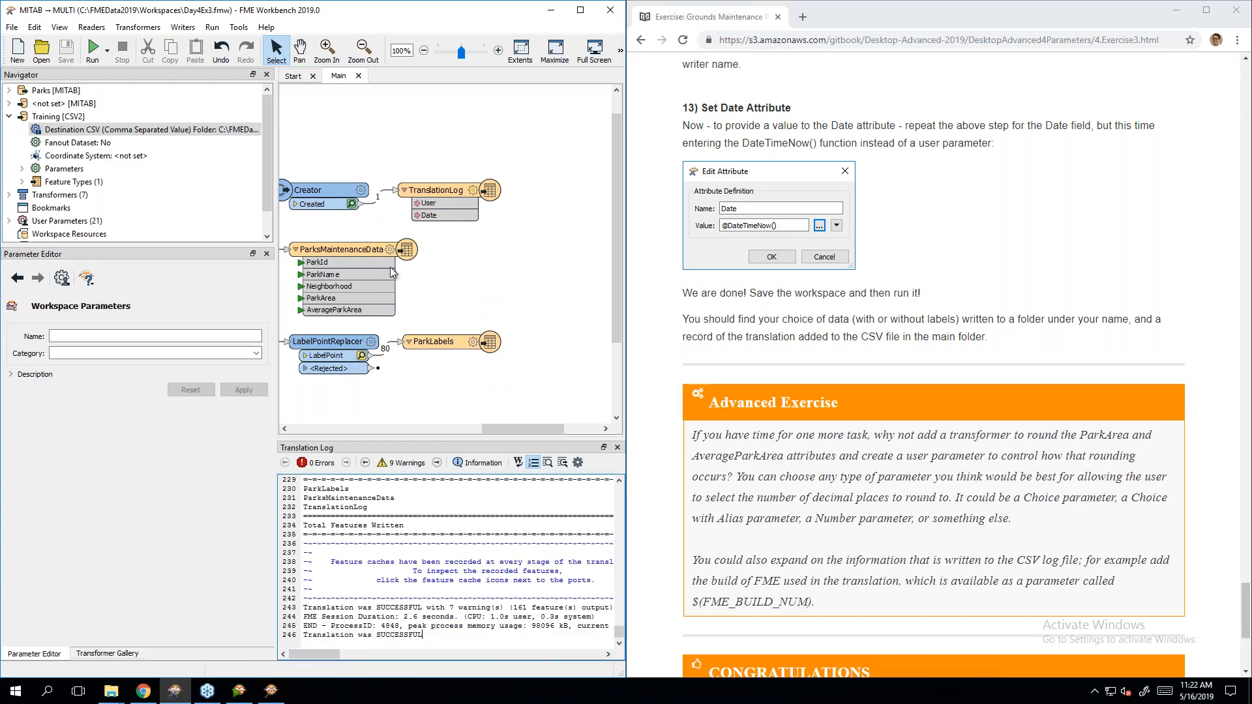
left_click(358, 251)
left_click(444, 343, "ctrl")
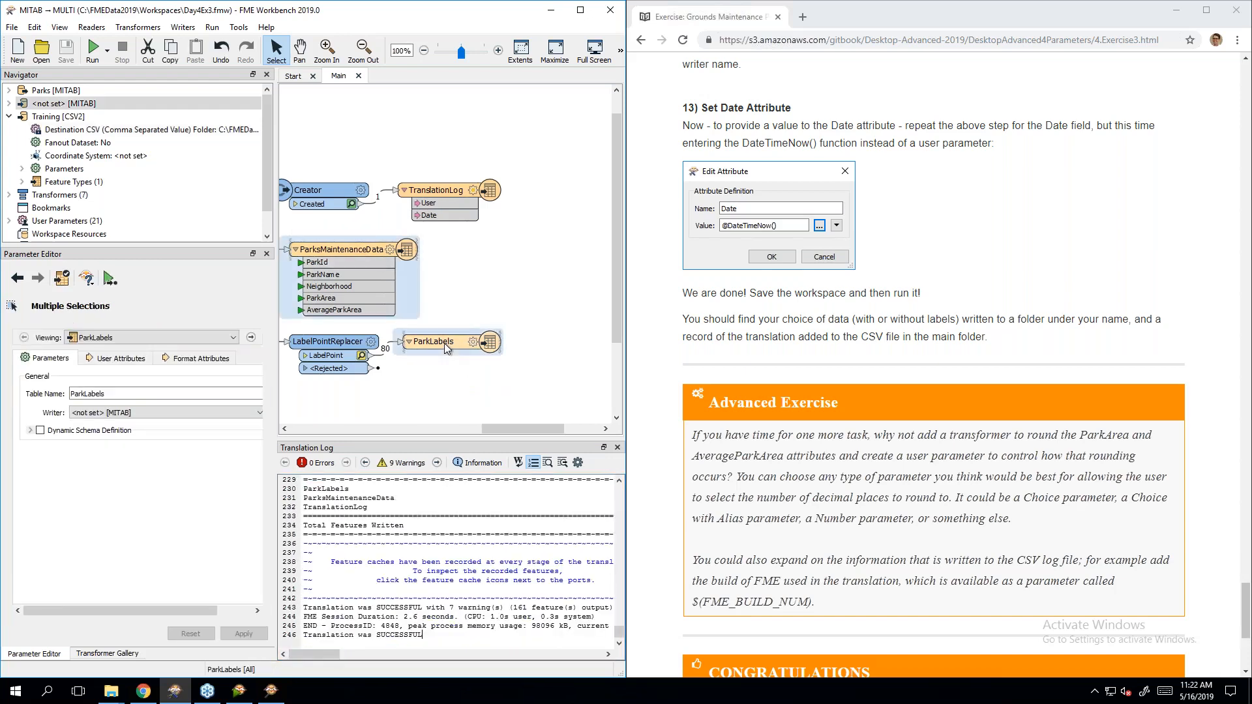
right_click(444, 342)
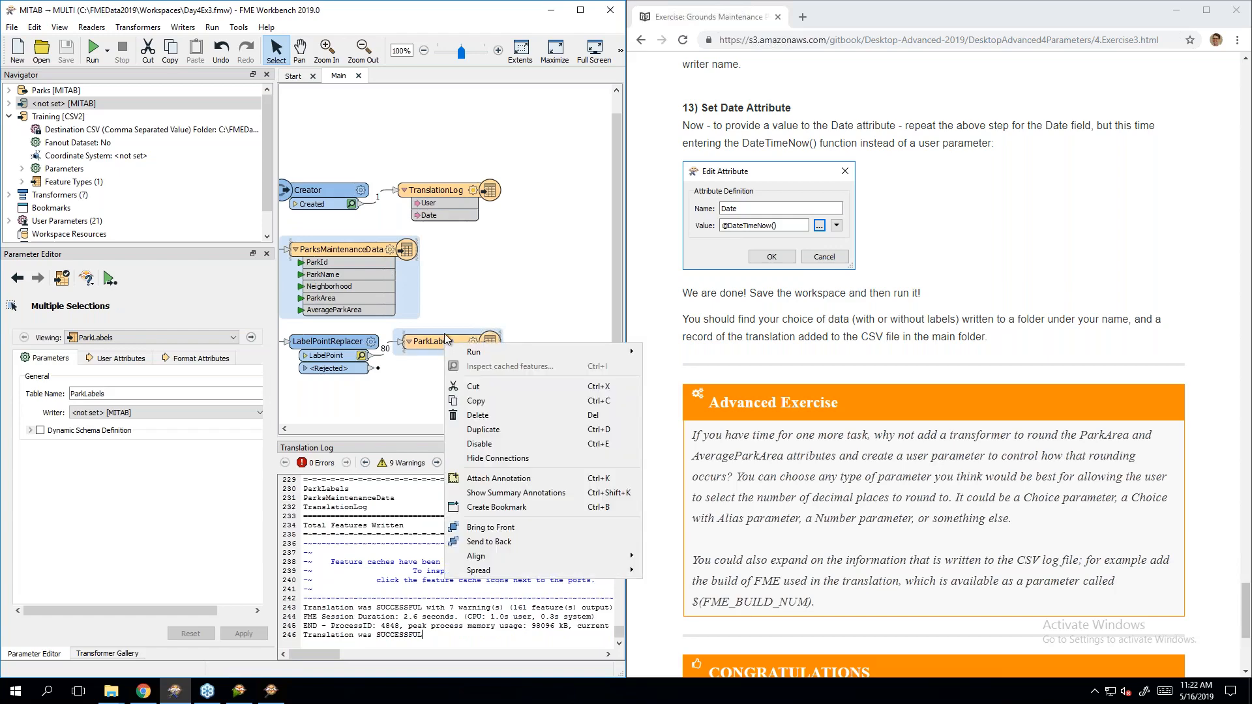
left_click(457, 304)
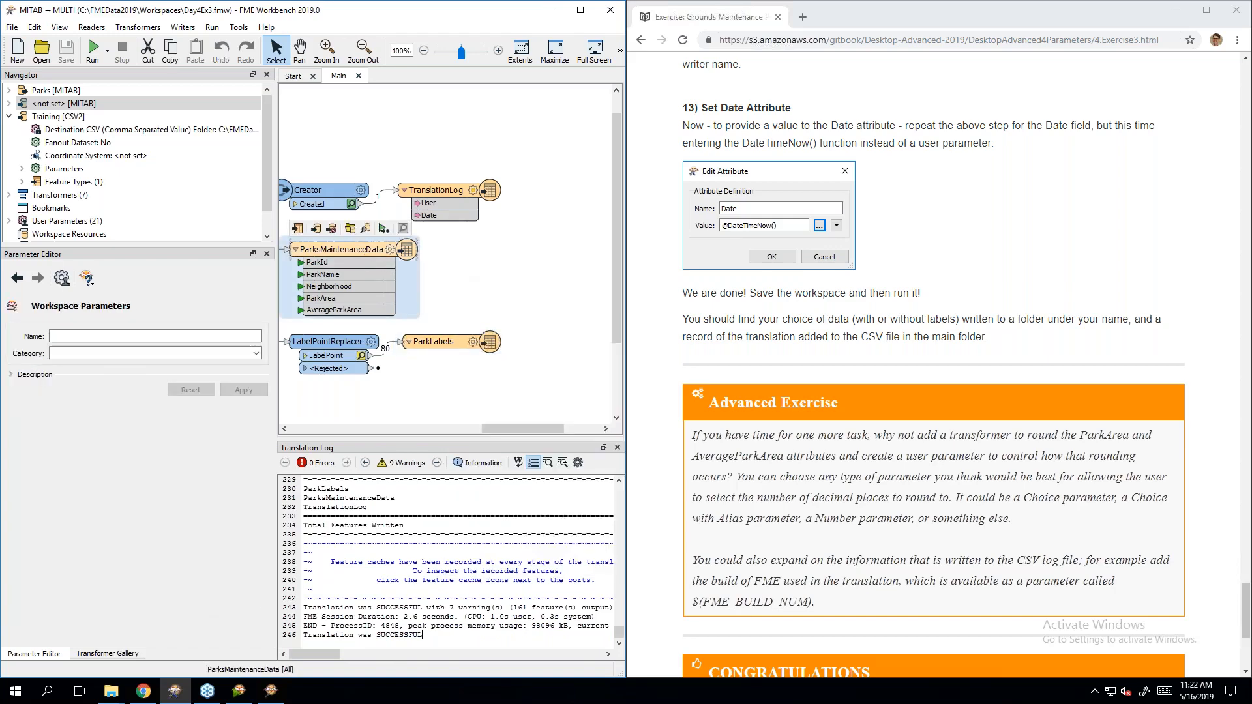
right_click(363, 256)
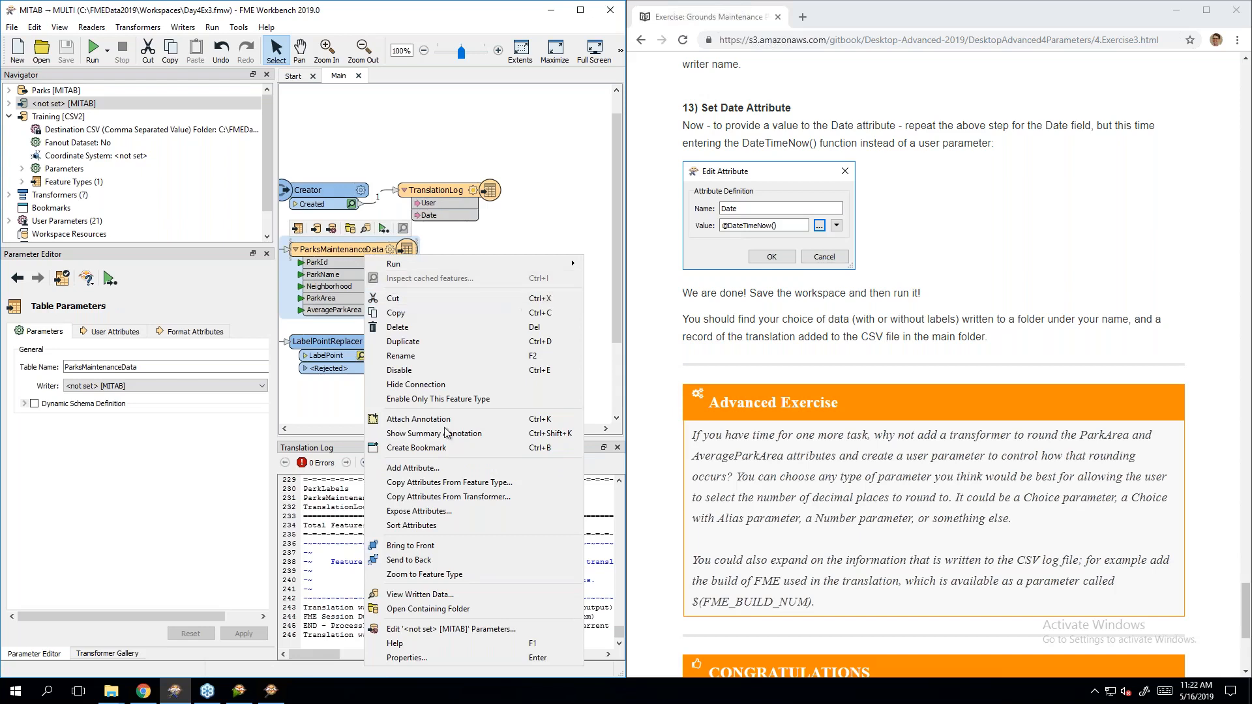
left_click(440, 608)
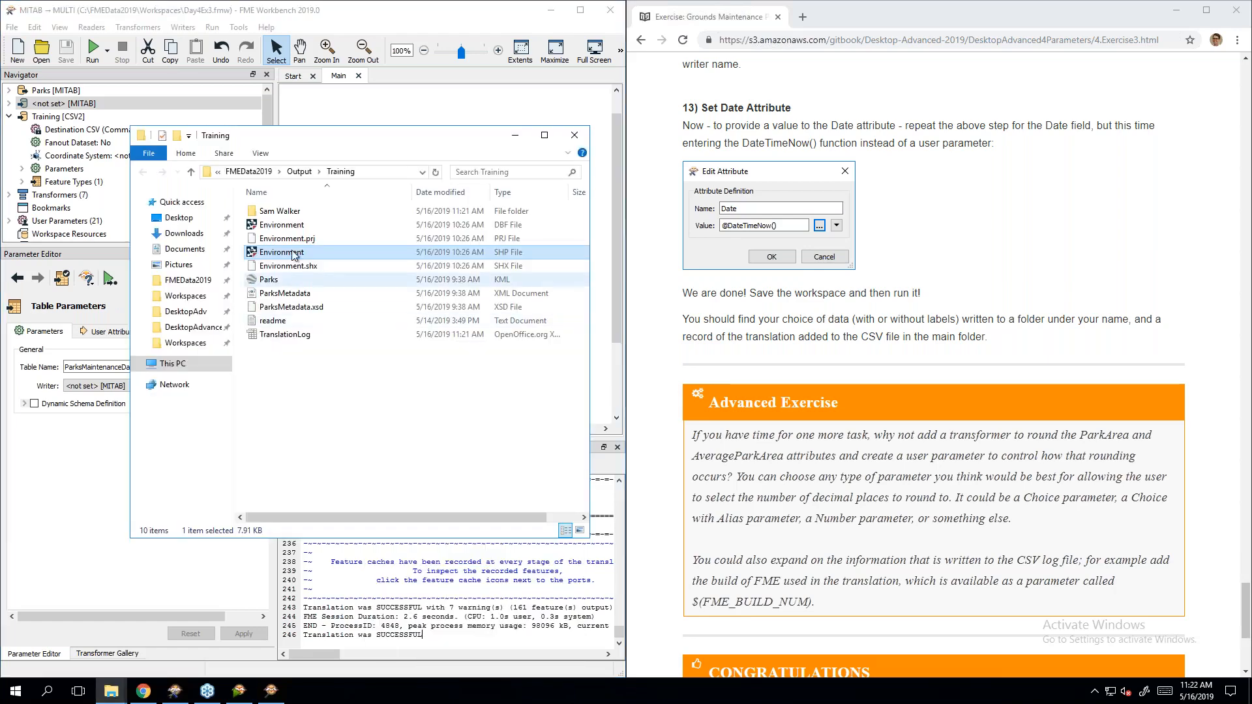
Step: Inspect the Environment shapefile, then dismiss the prompt and minimize the Inspector and folder windows
right_click(282, 254)
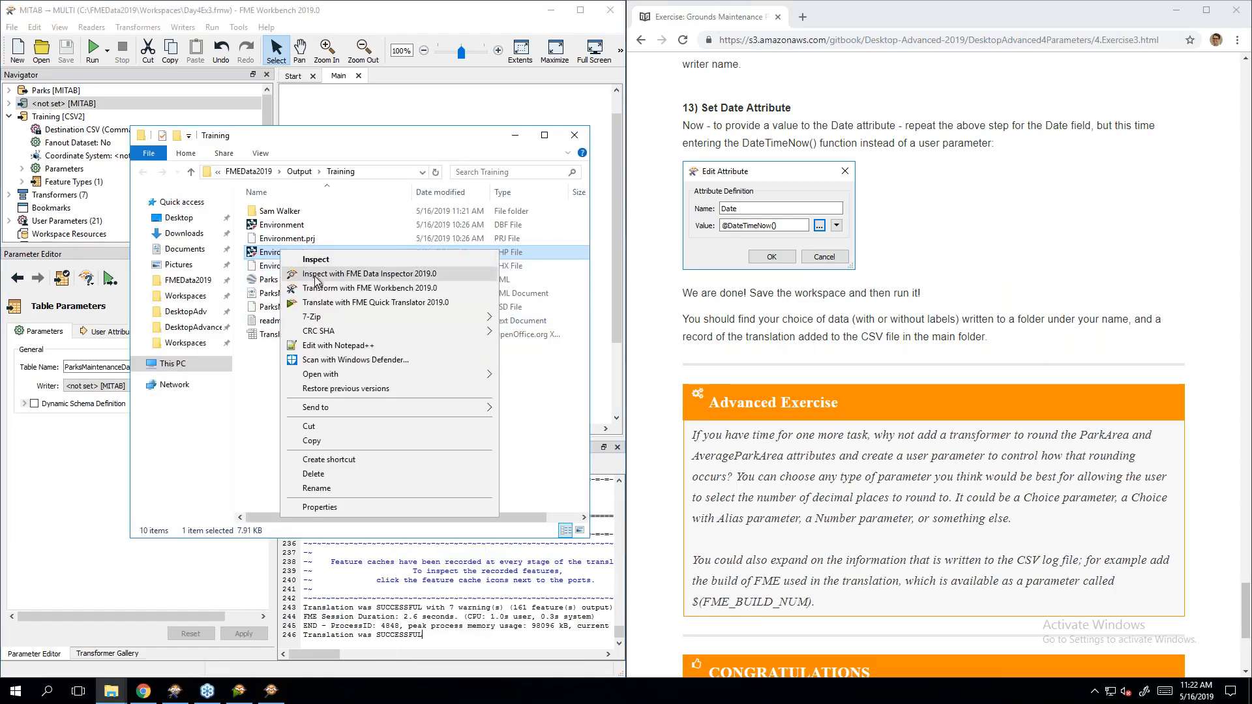
left_click(316, 259)
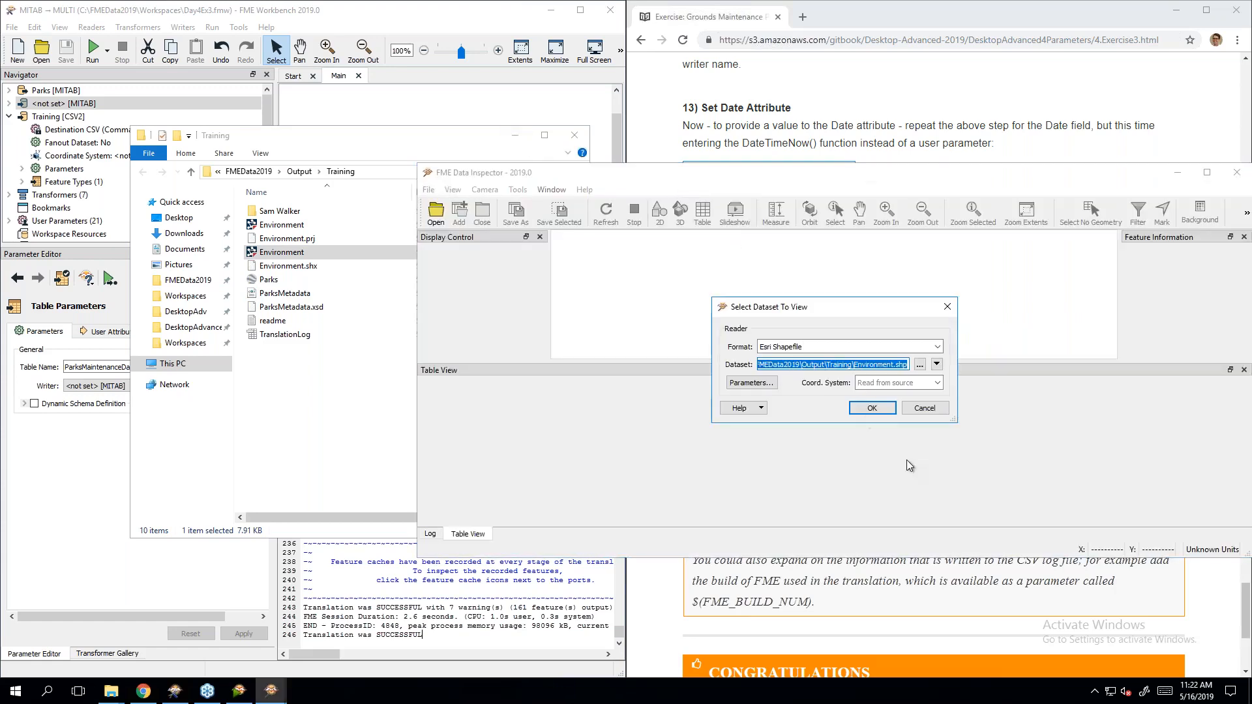
left_click(882, 408)
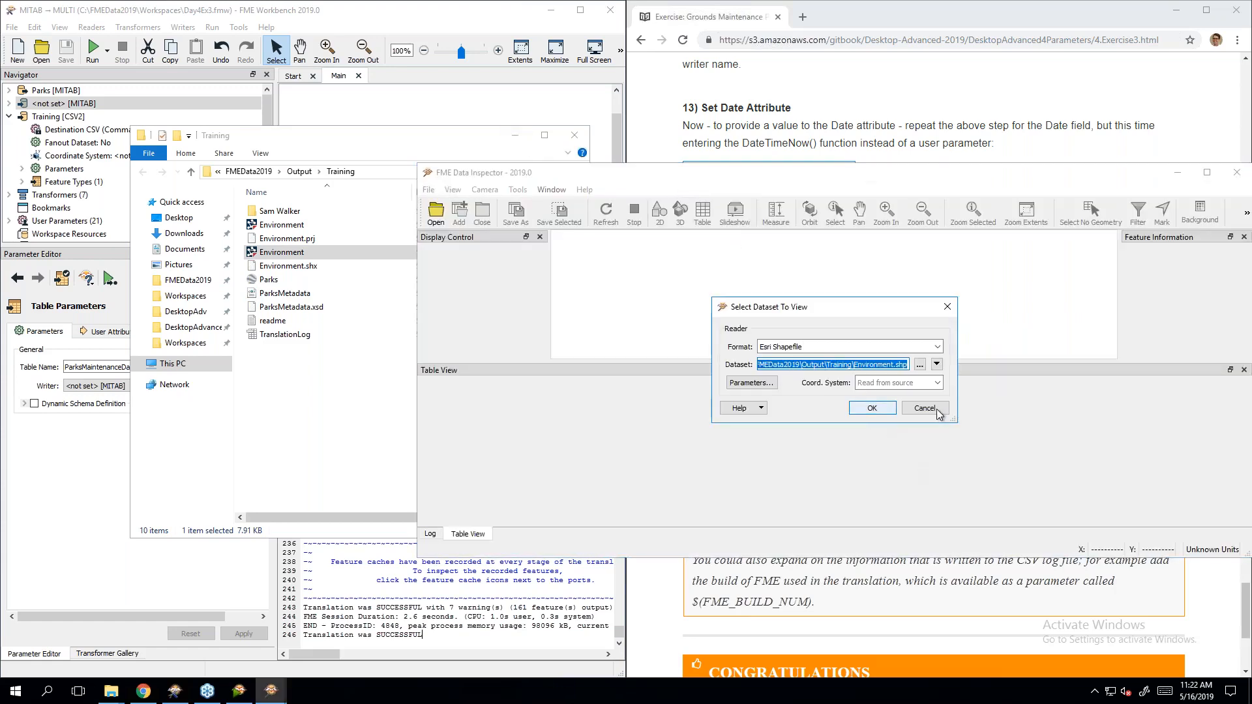
left_click(1178, 173)
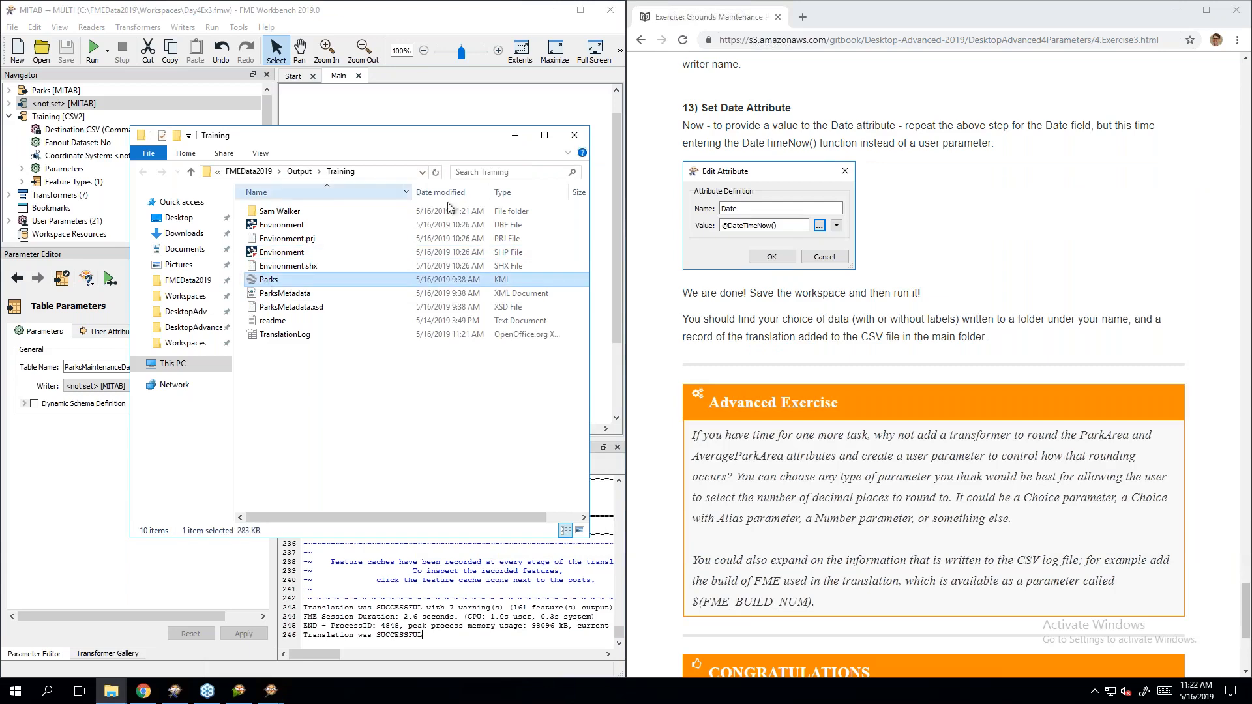
left_click(515, 135)
Step: Open the user's output subfolder and inspect ParksMaintenanceData.tab in FME Data Inspector
left_click(363, 254)
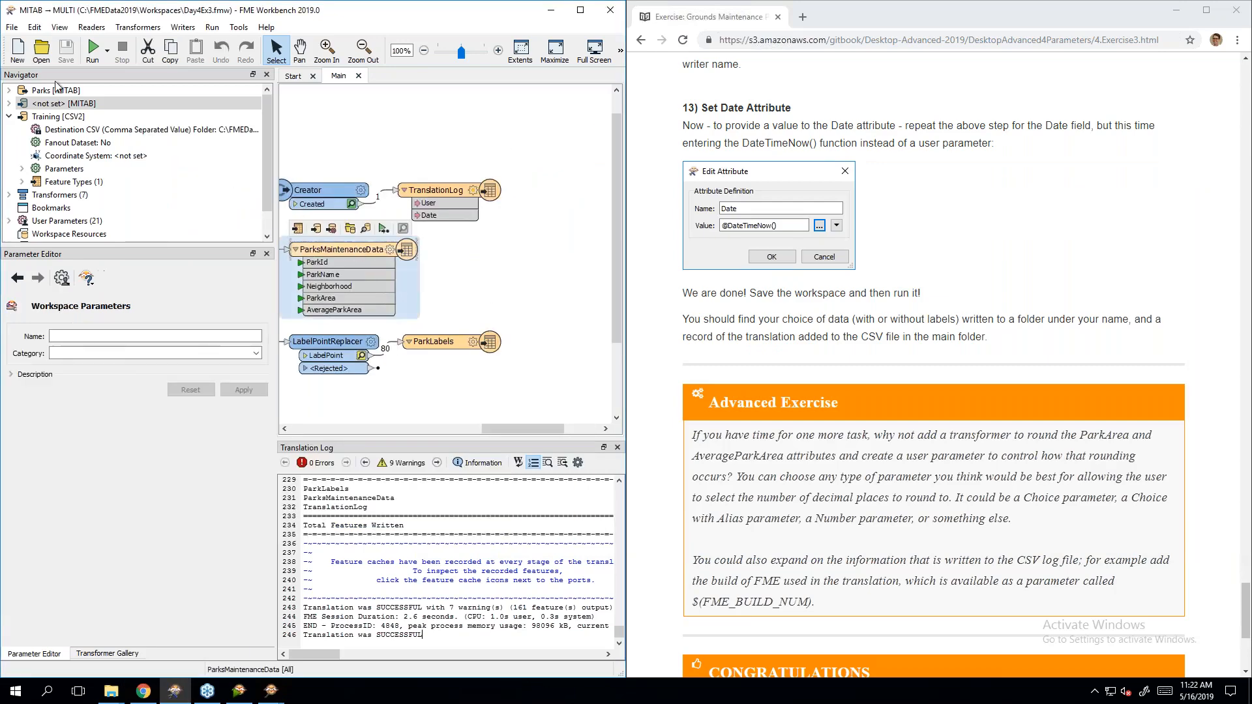
left_click(9, 104)
left_click(10, 104)
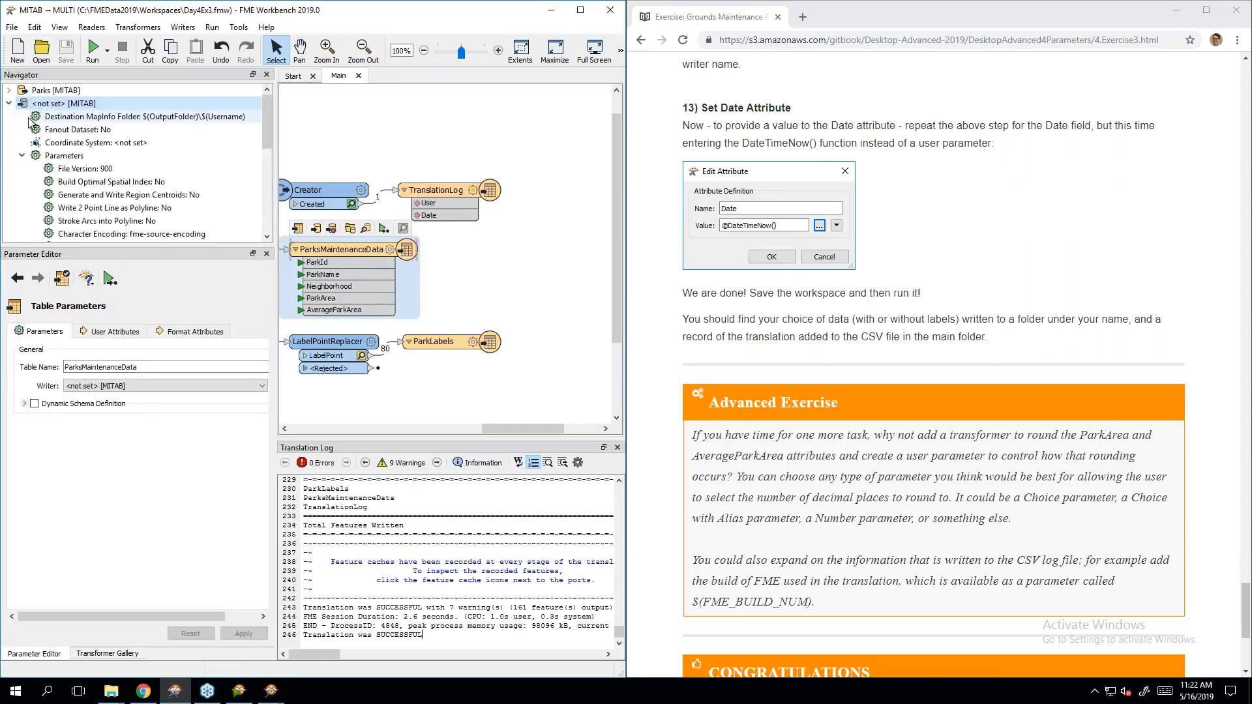
left_click(9, 117)
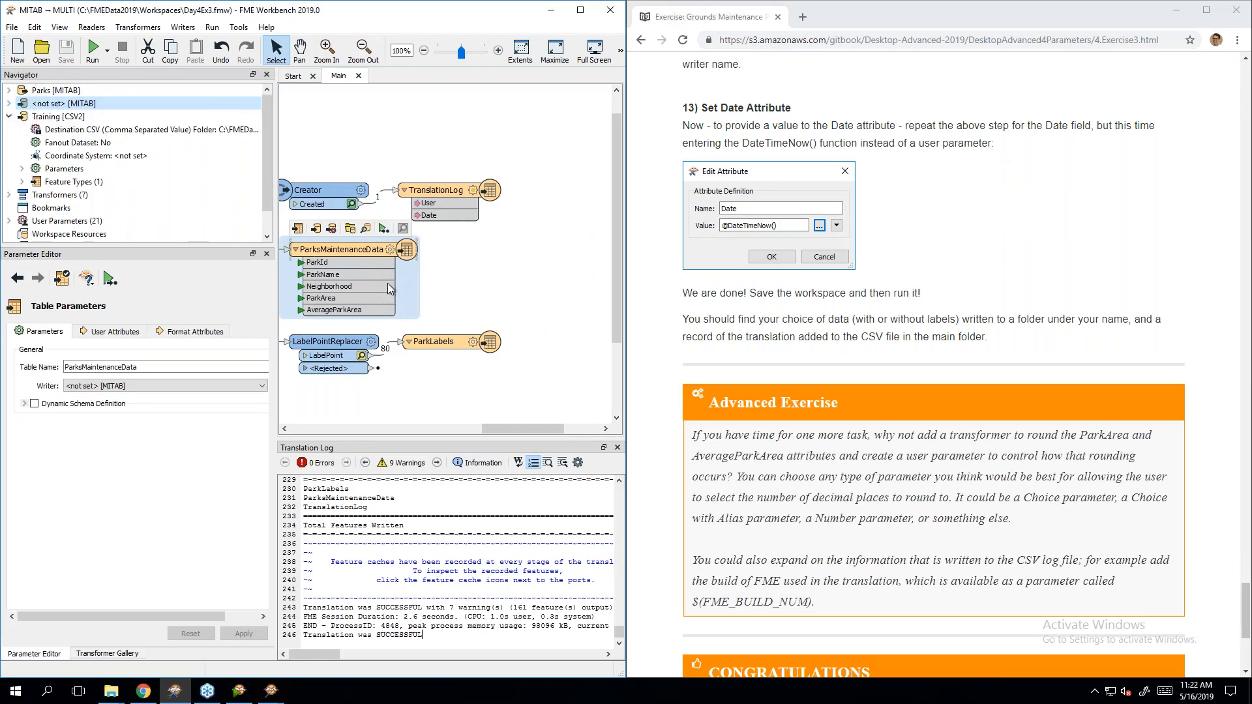
left_click(350, 229)
left_click(348, 403)
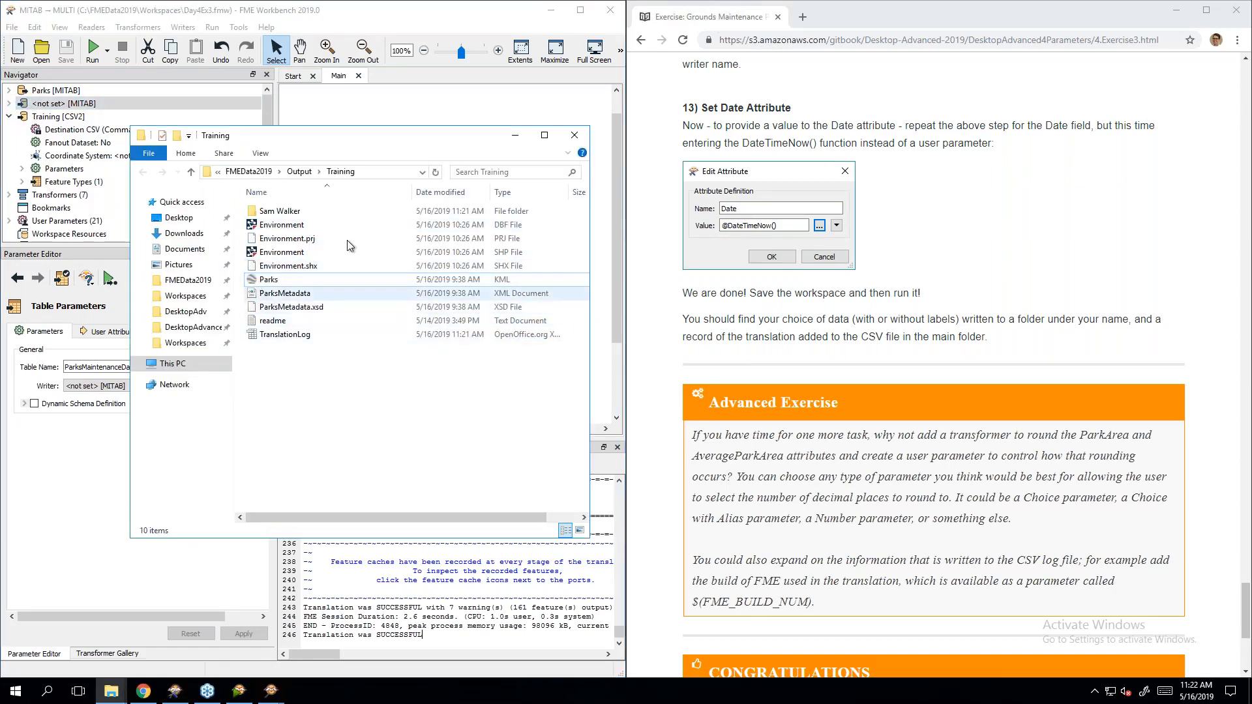
double_click(359, 212)
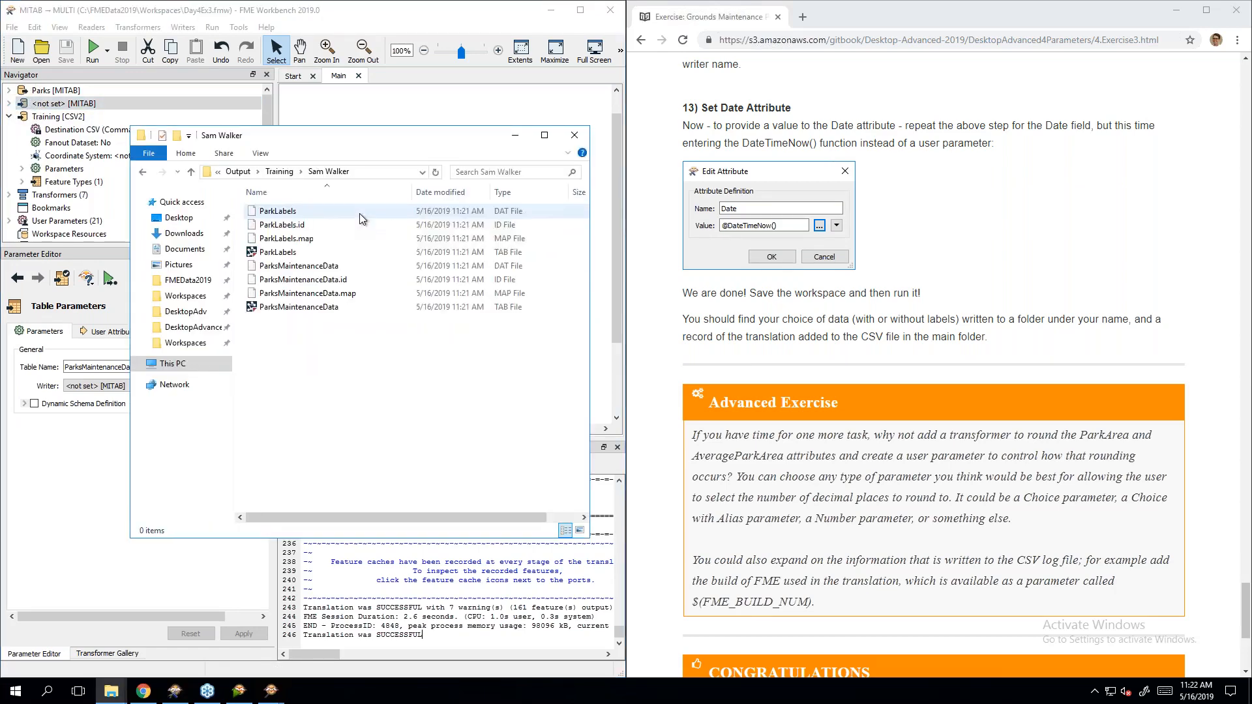
left_click(312, 308)
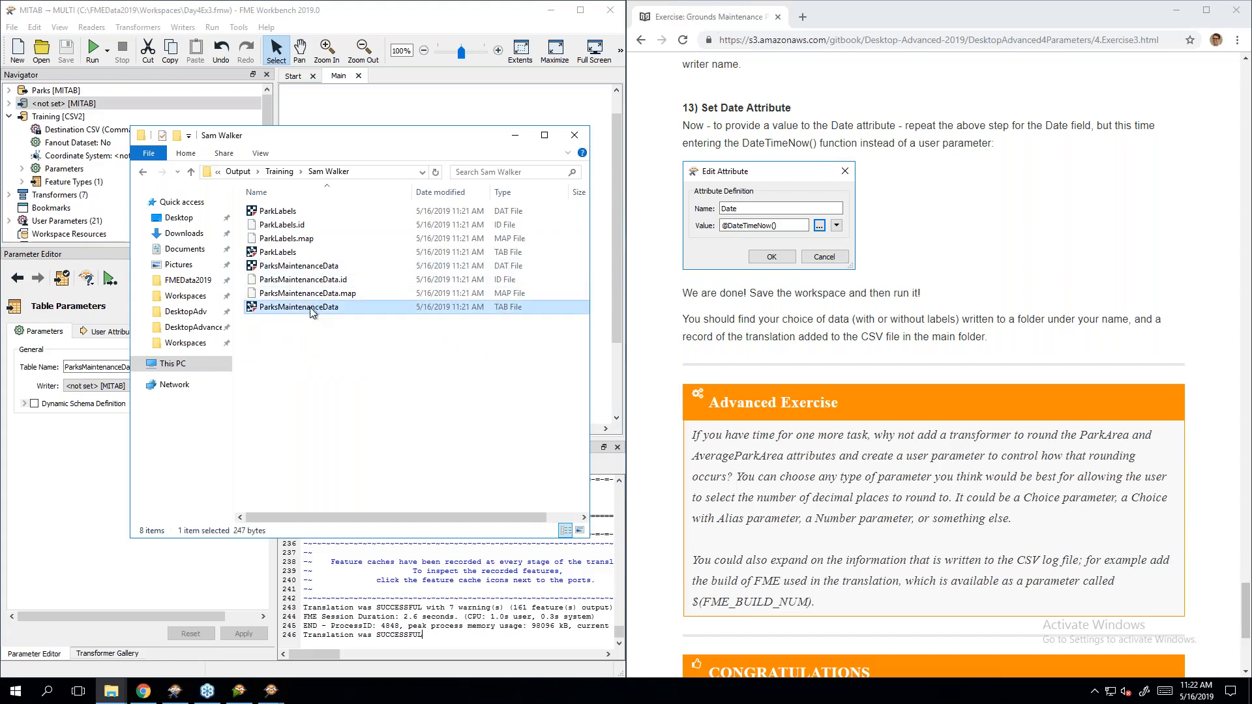
right_click(312, 312)
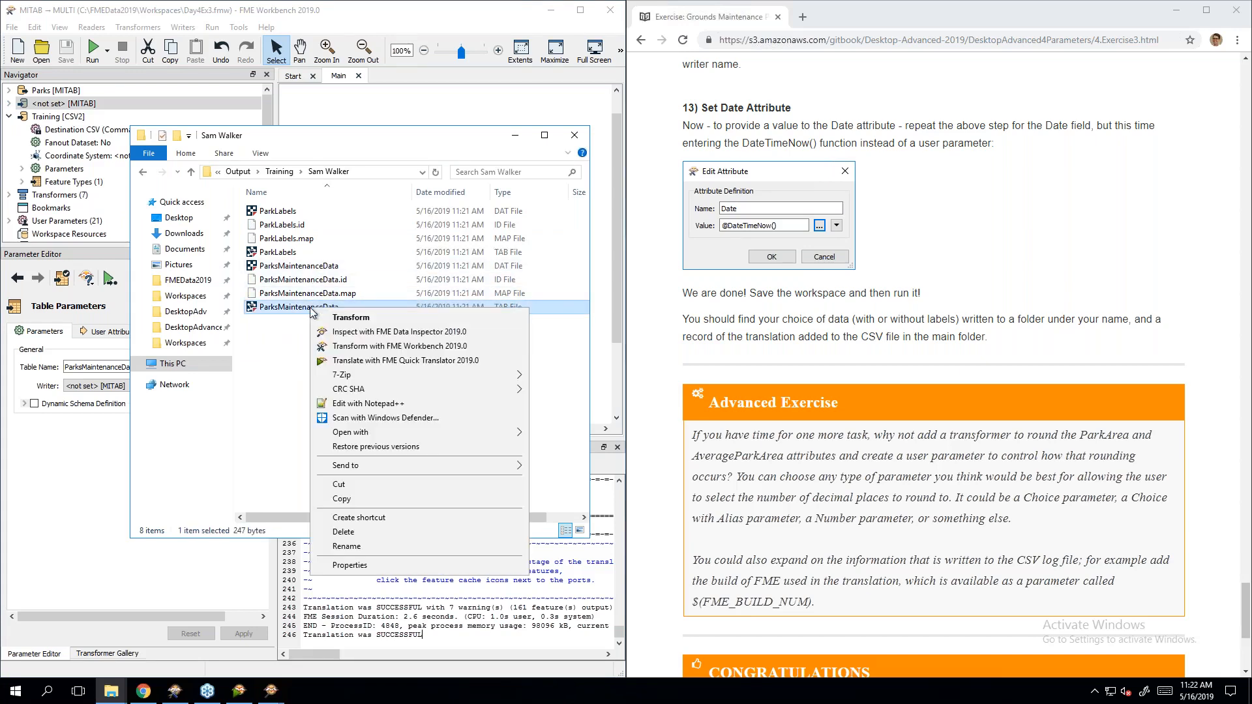
left_click(371, 335)
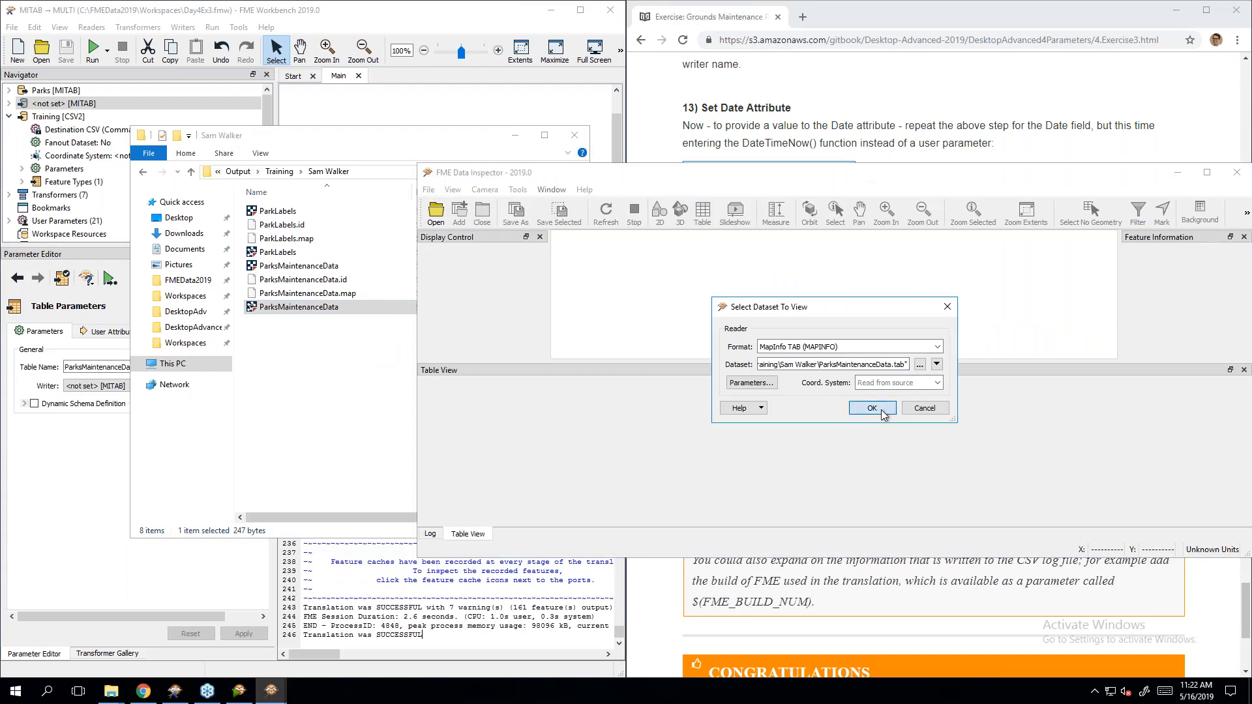
left_click(879, 405)
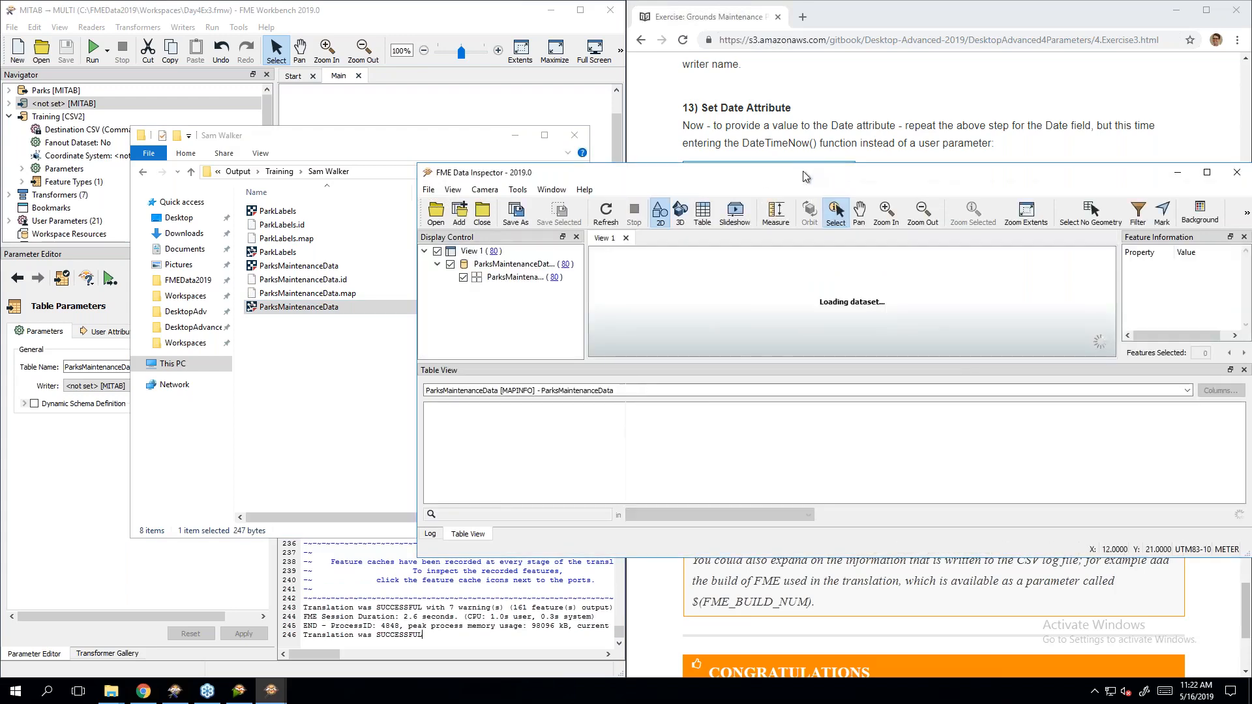
Step: Maximize the Data Inspector and add ParkLabels.tab to View 1
double_click(803, 171)
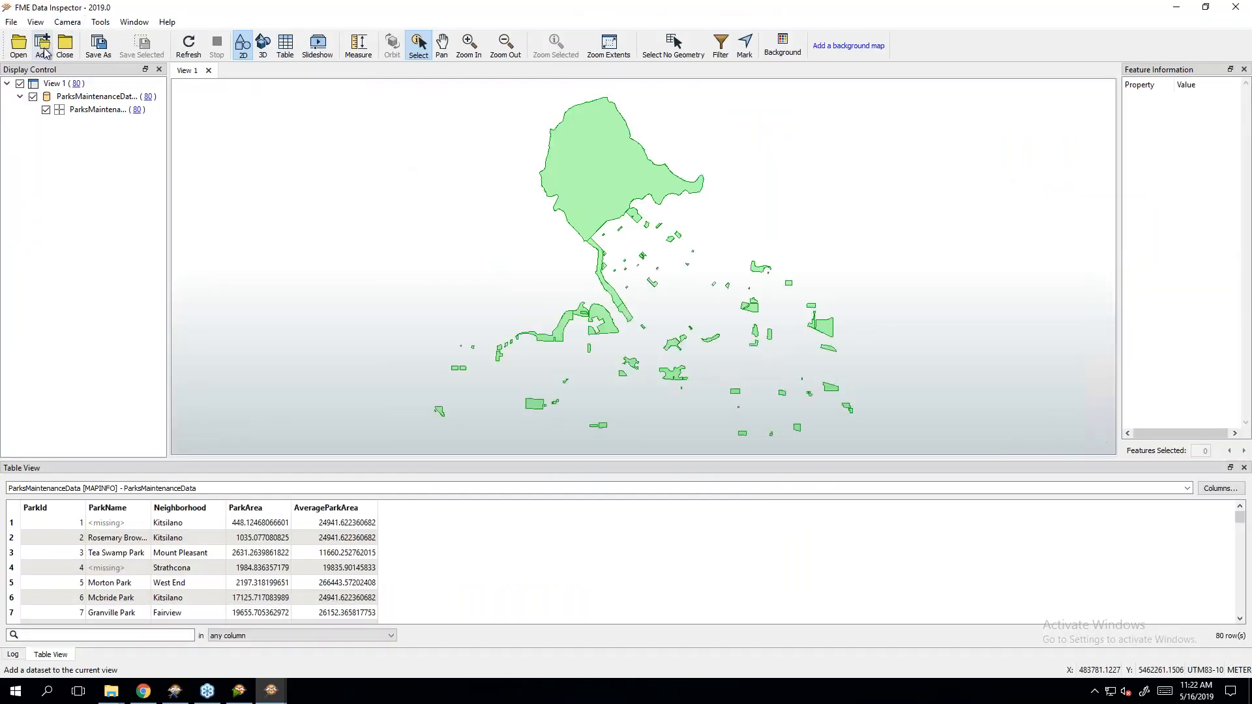
left_click(42, 43)
left_click(711, 341)
double_click(684, 382)
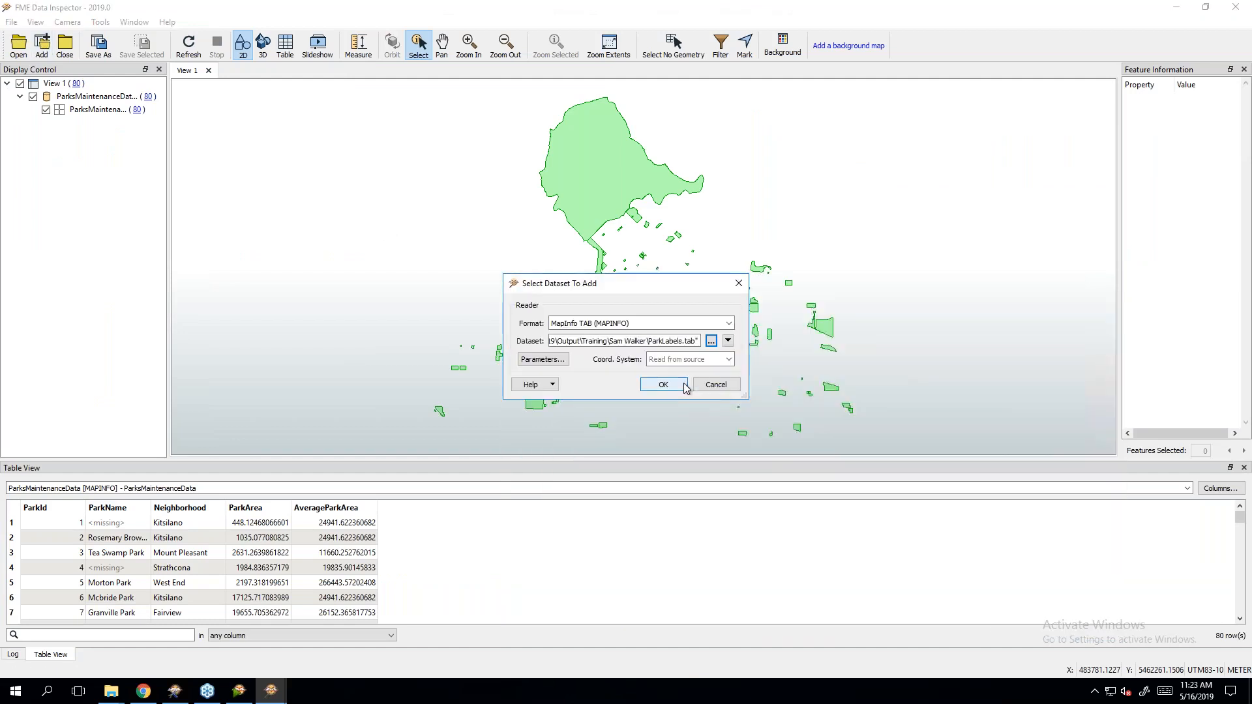
left_click(678, 384)
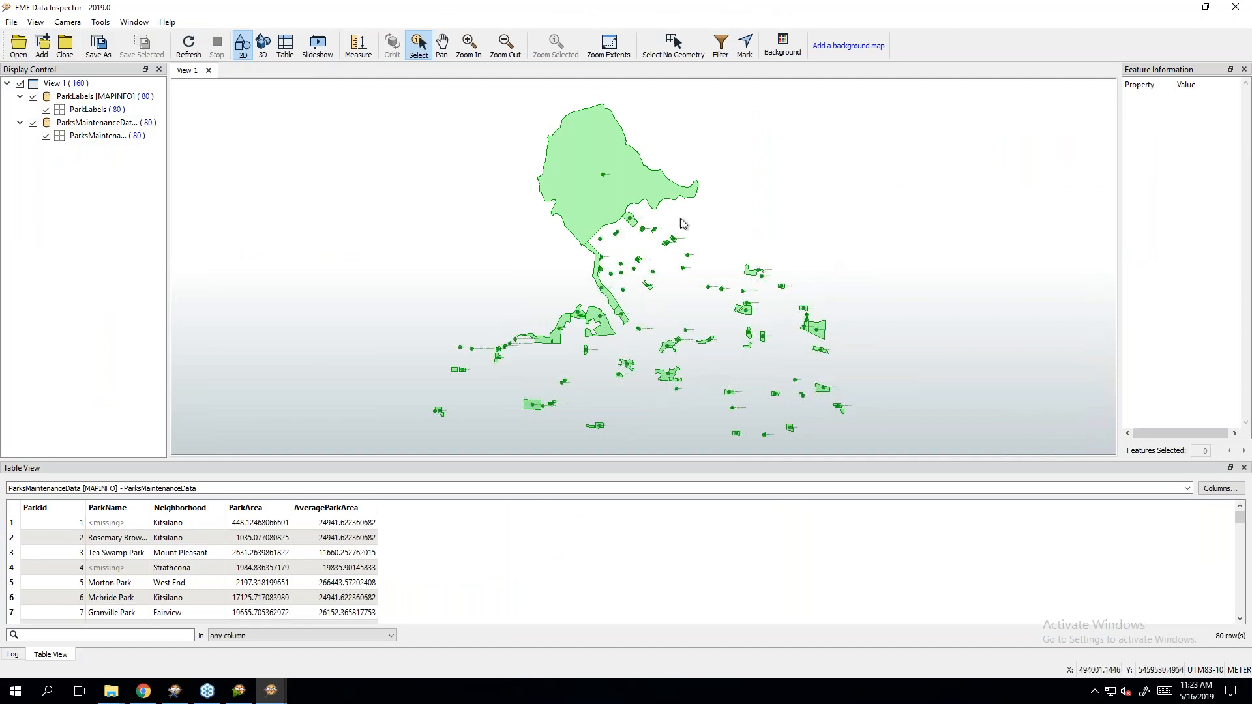
Step: Select, zoom and pan around the parks to check name labels like Barclay Heritage Square, then minimize
left_click_drag(589, 158, 662, 237)
scroll(663, 238, "up", 2)
scroll(662, 237, "up", 5)
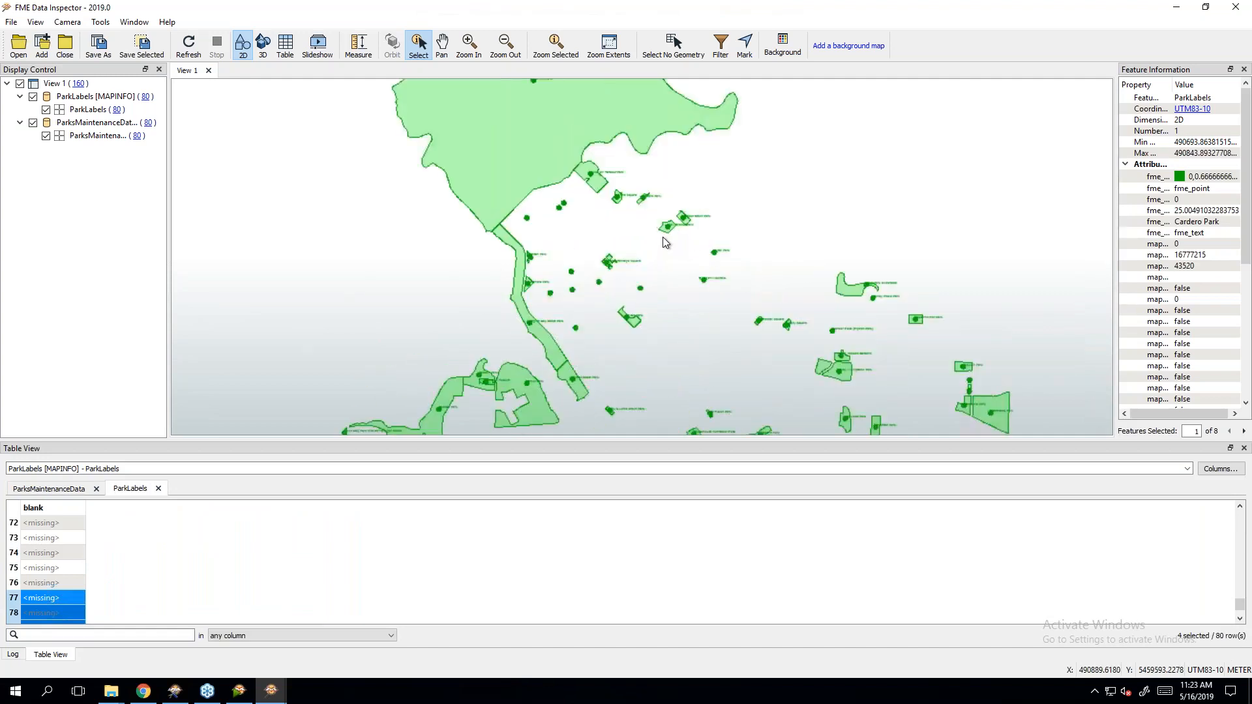
scroll(683, 212, "up", 5)
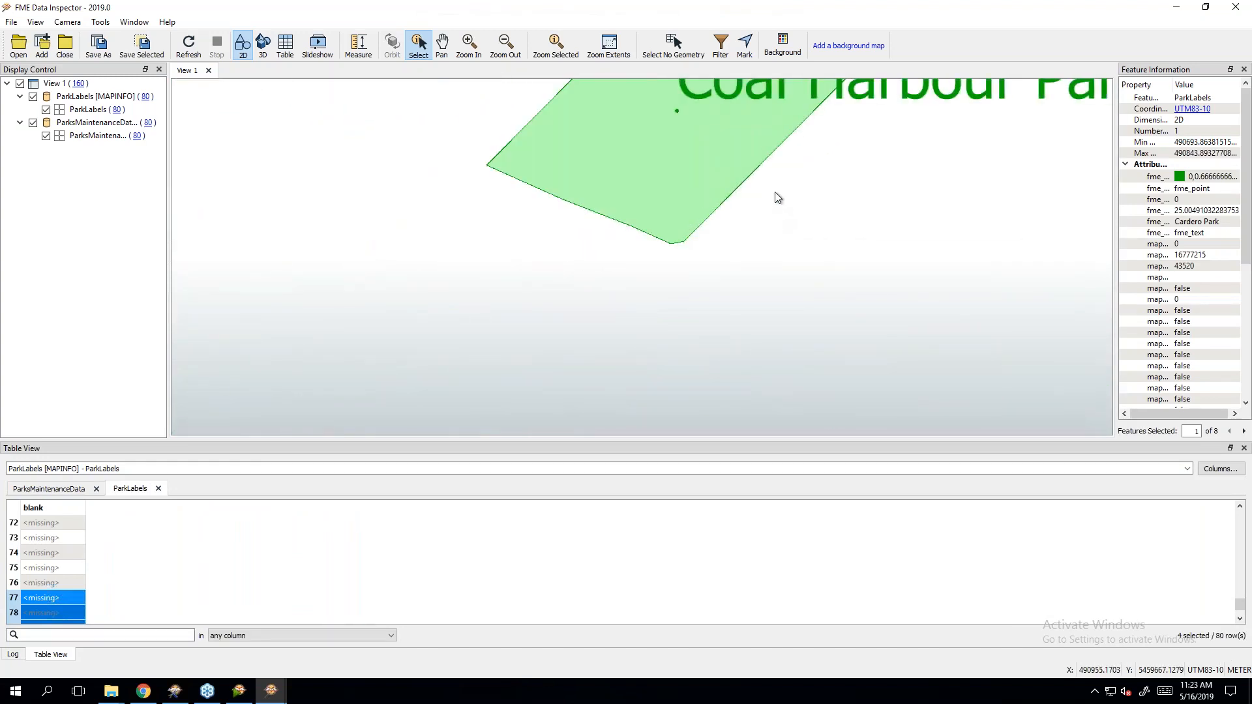
scroll(566, 181, "down", 3)
left_click(442, 44)
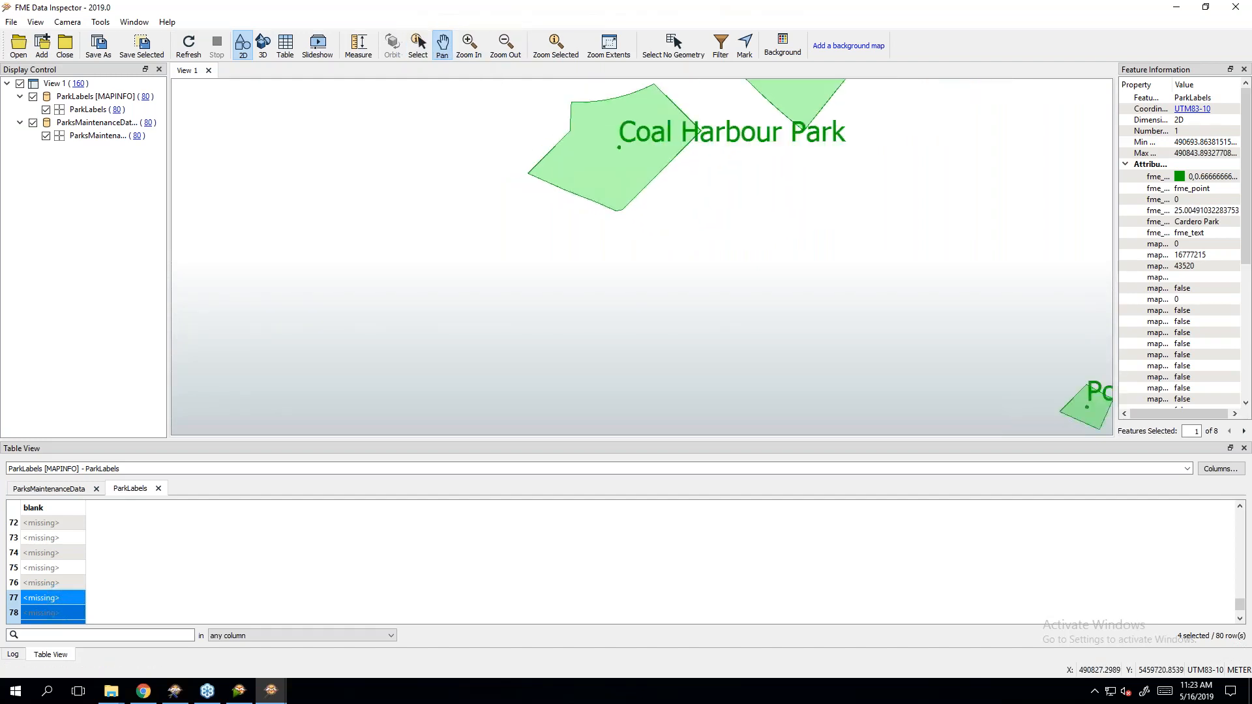
left_click_drag(522, 146, 581, 293)
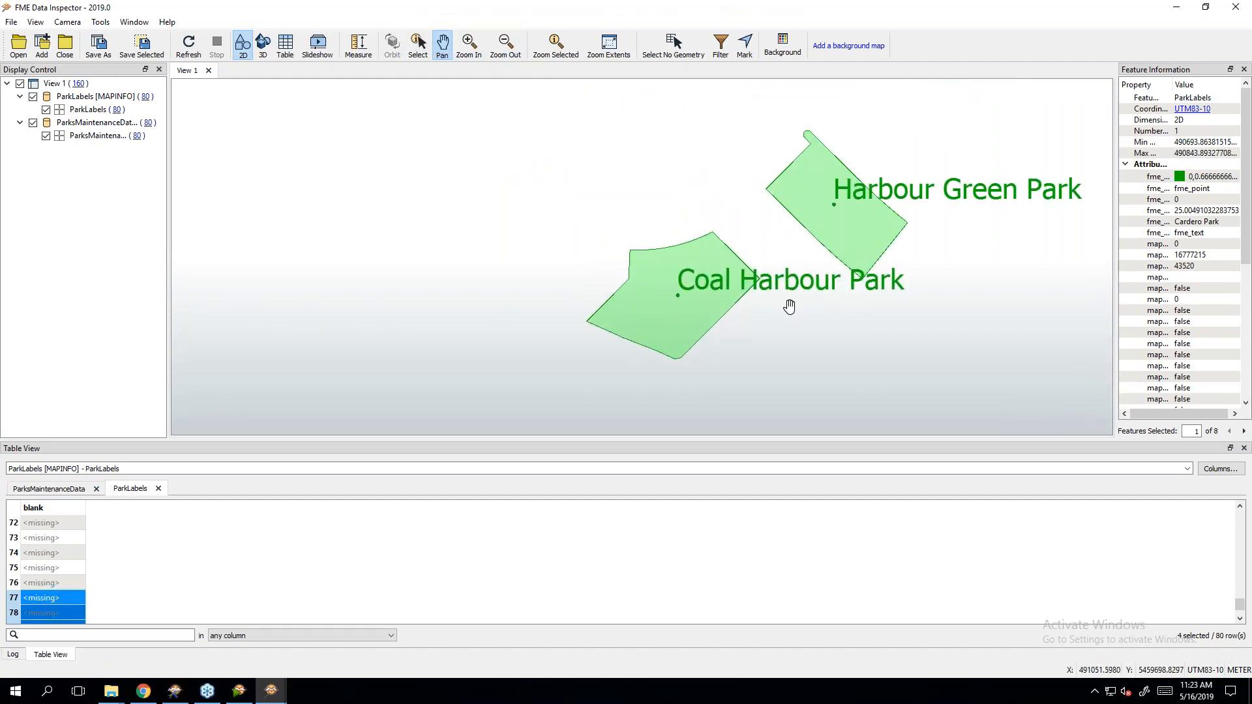
left_click_drag(820, 307, 1008, 107)
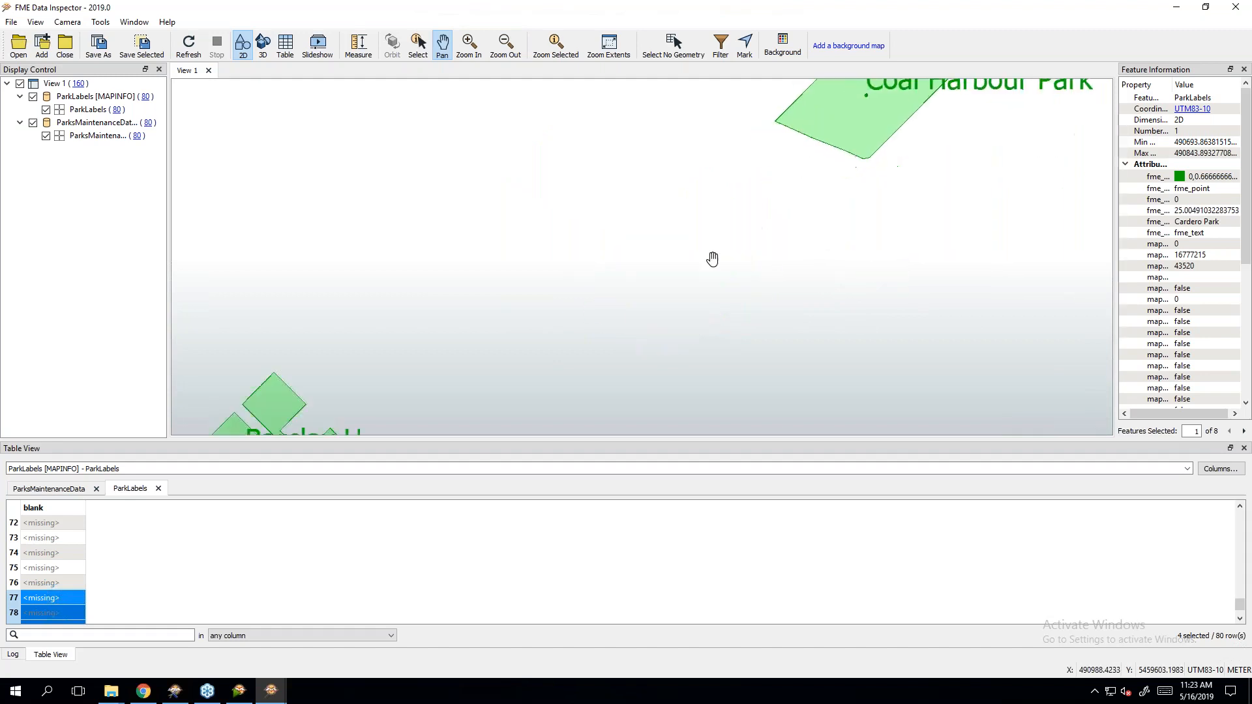
left_click_drag(714, 260, 933, 114)
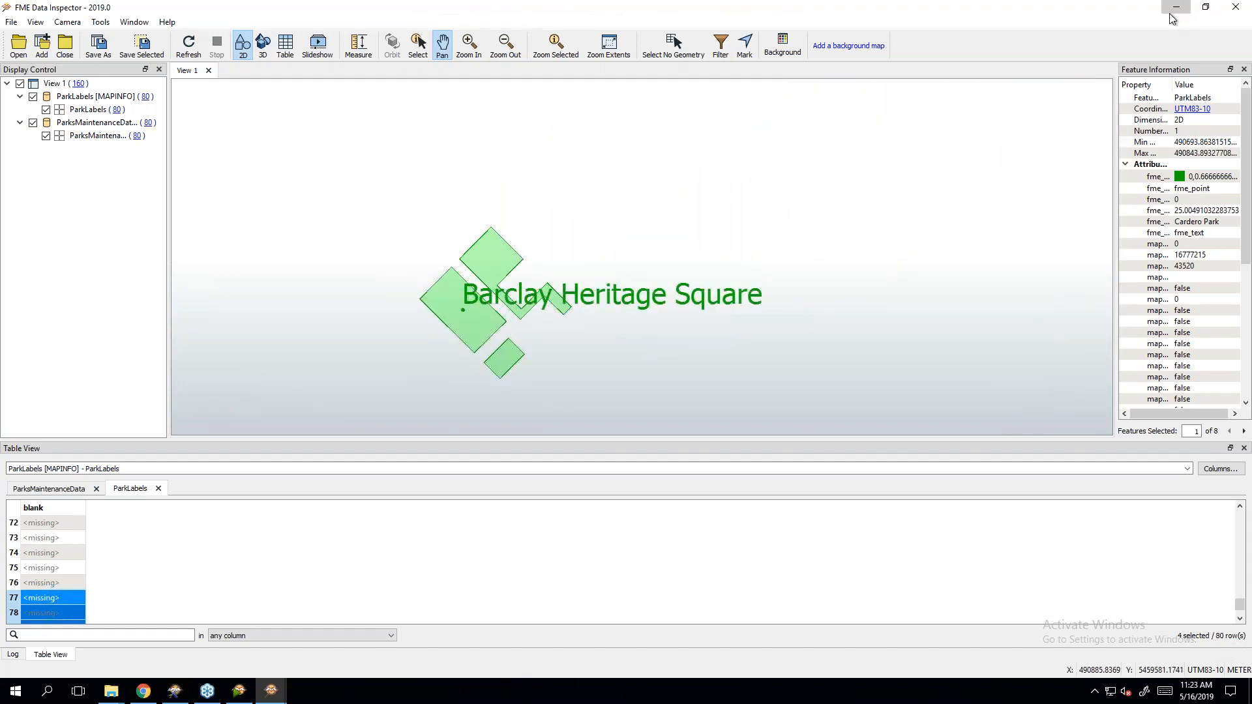
left_click(1175, 8)
Step: Open TranslationLog.csv from the Training folder in Notepad++, check the User,Date record, then close it
left_click(279, 171)
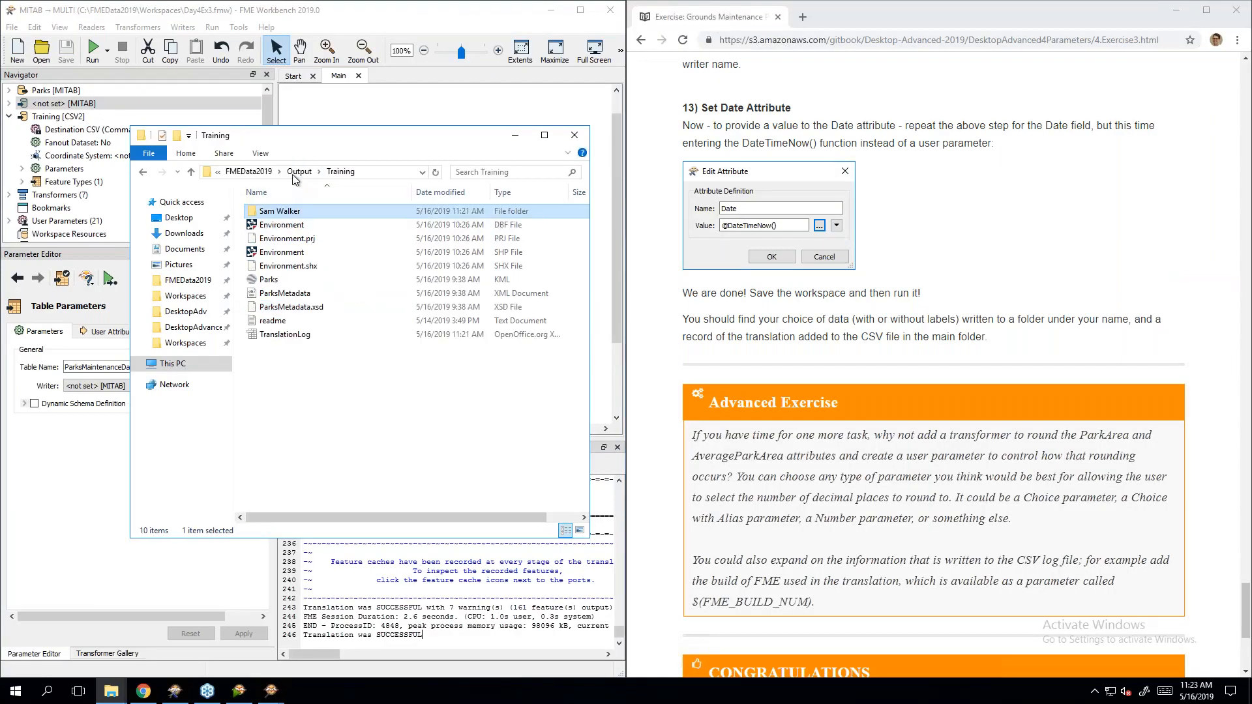
left_click(282, 336)
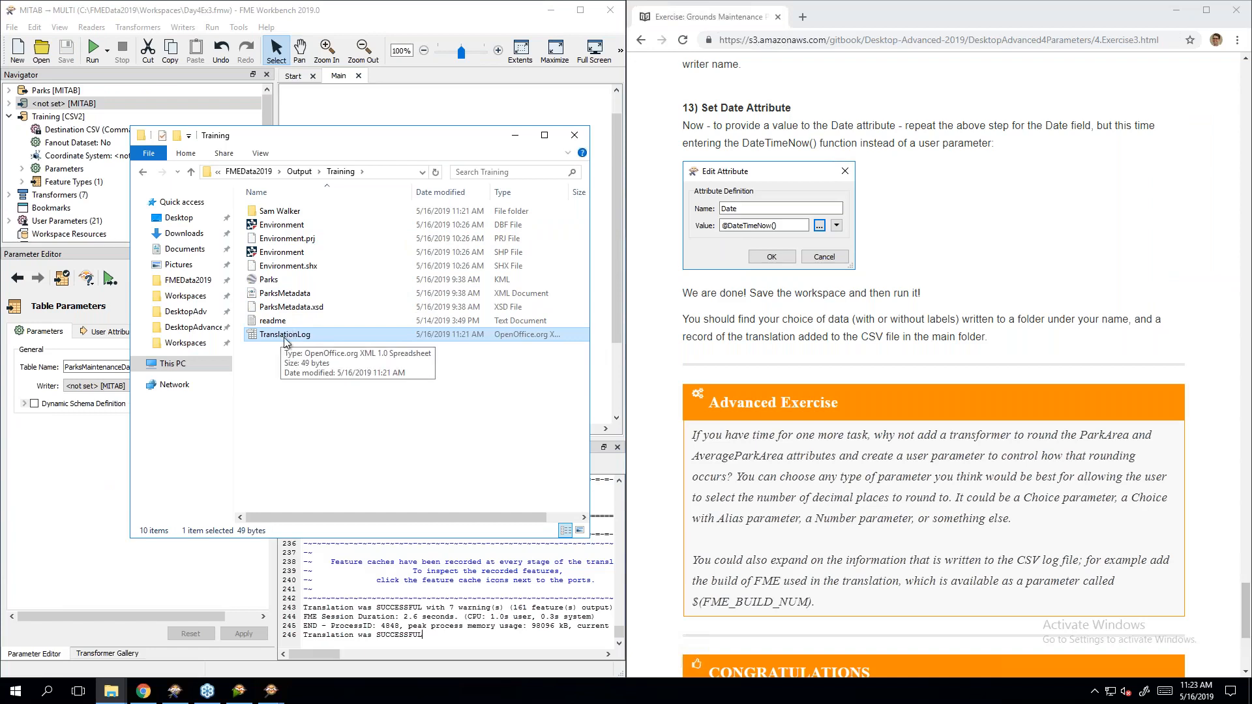
right_click(285, 341)
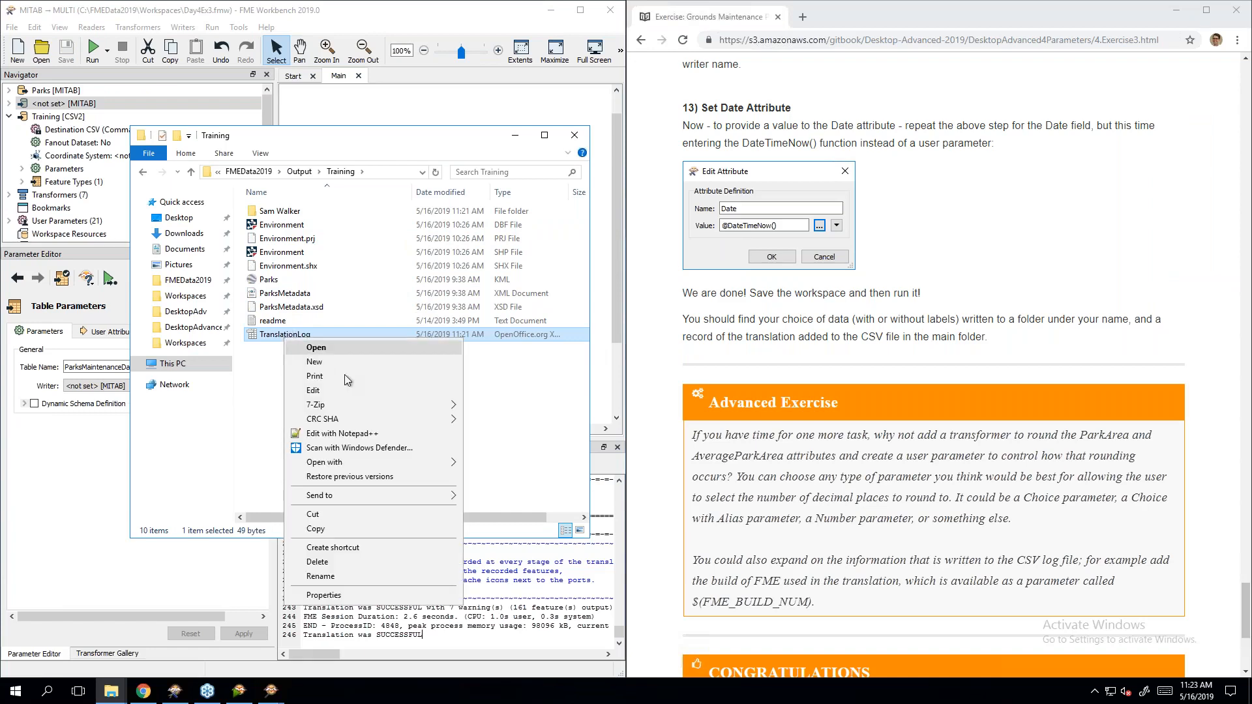
left_click(394, 436)
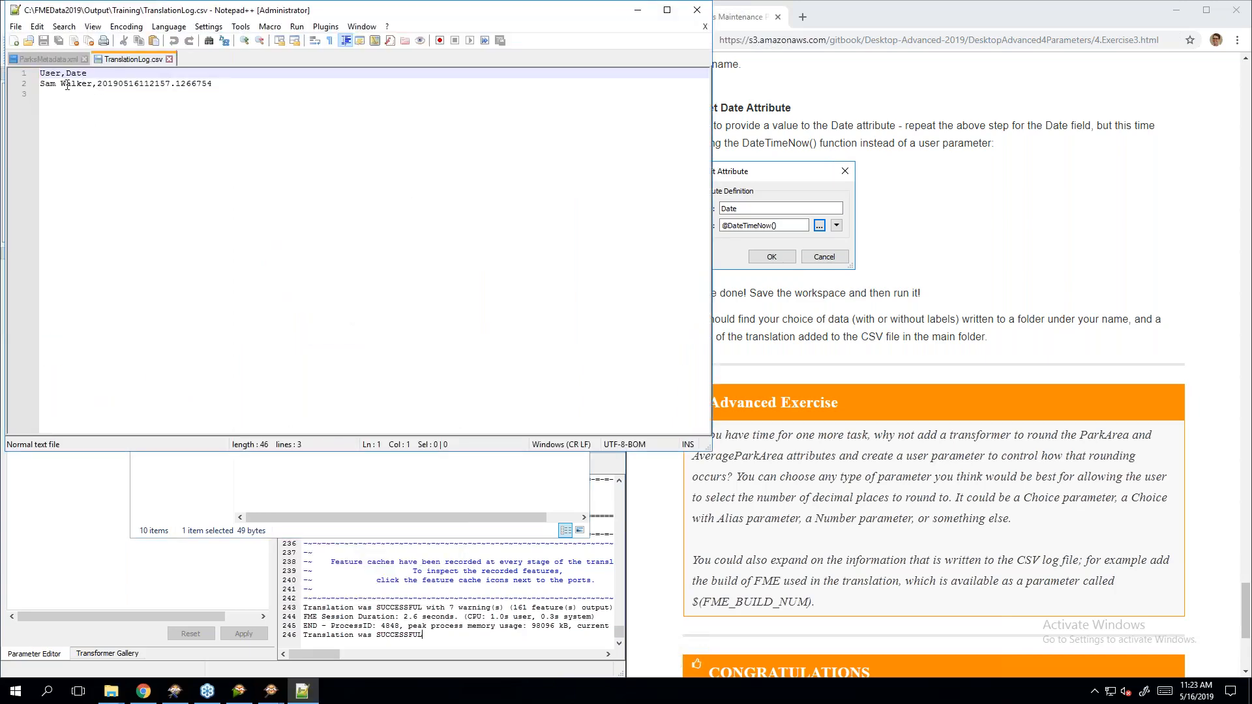
left_click_drag(97, 84, 248, 86)
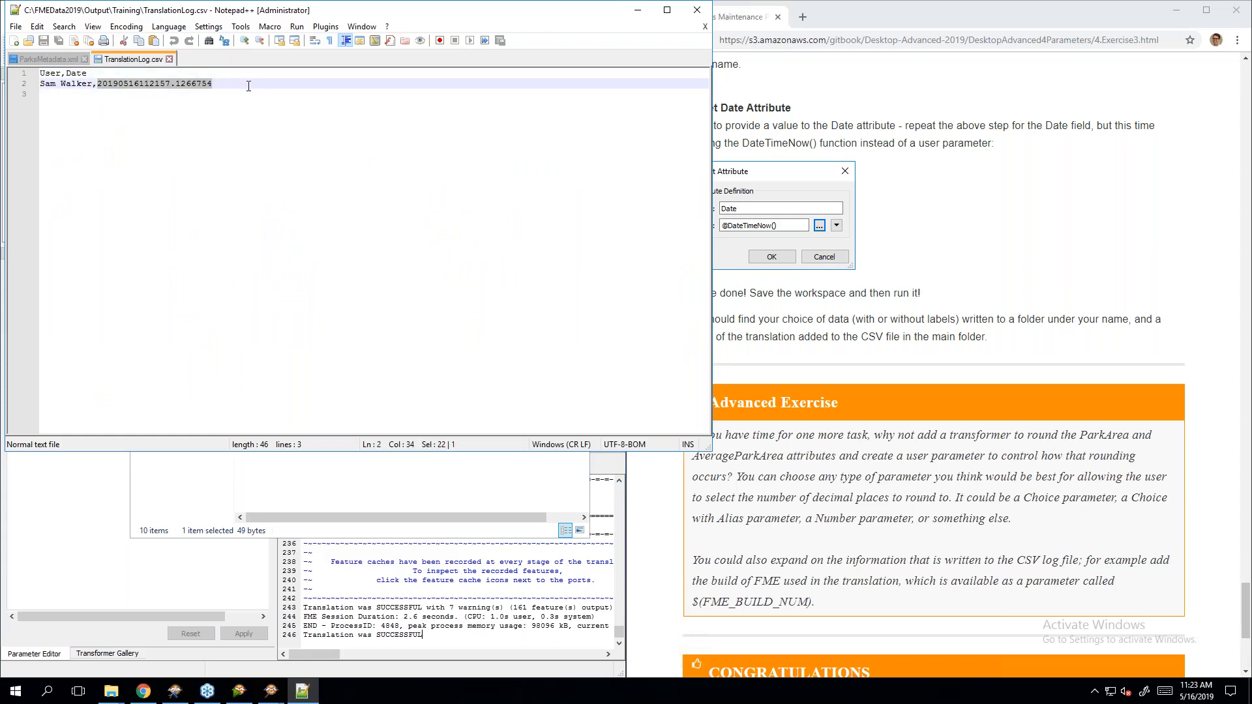
left_click(253, 99)
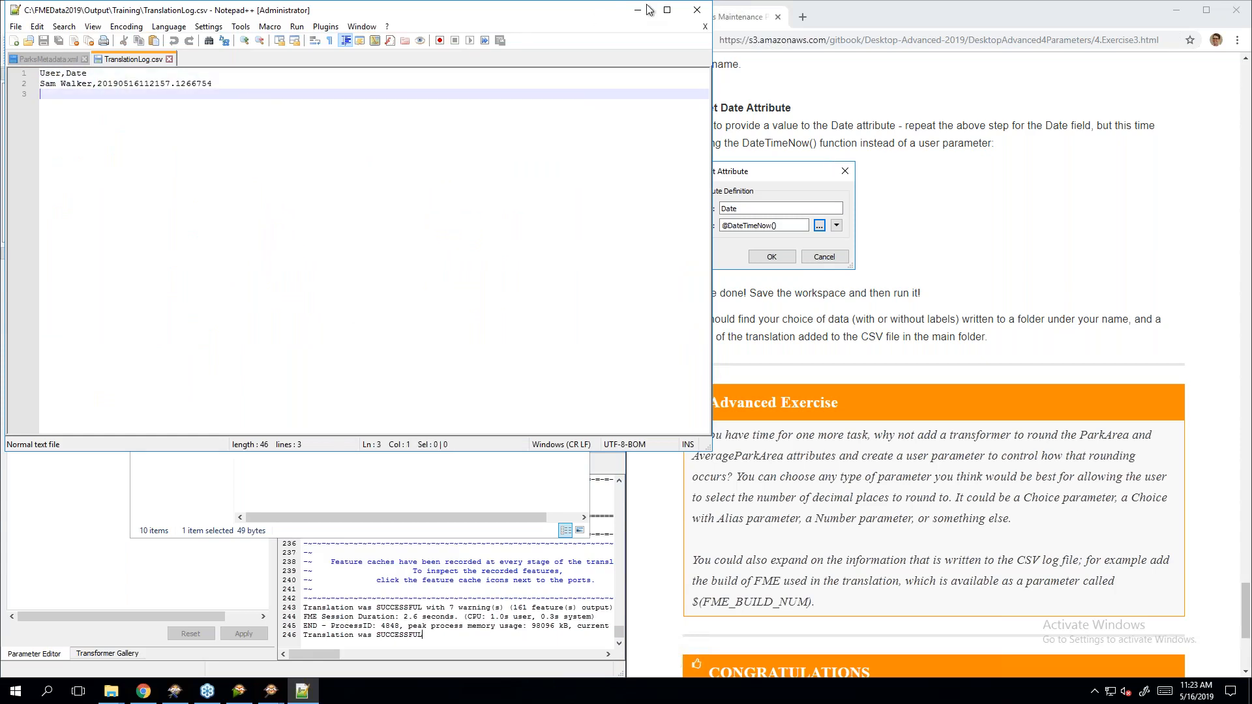
left_click(697, 10)
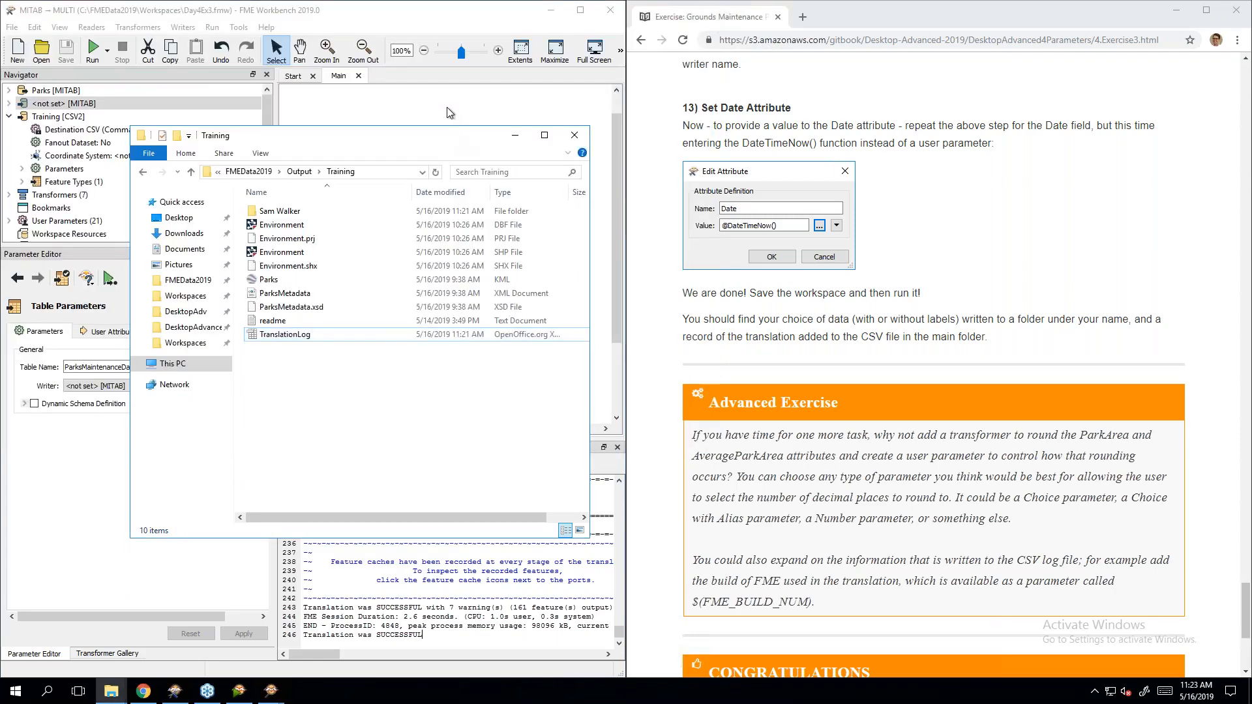
Step: Rerun the workspace with Include dog parks set to No and ParkArea as the label attribute
left_click(449, 113)
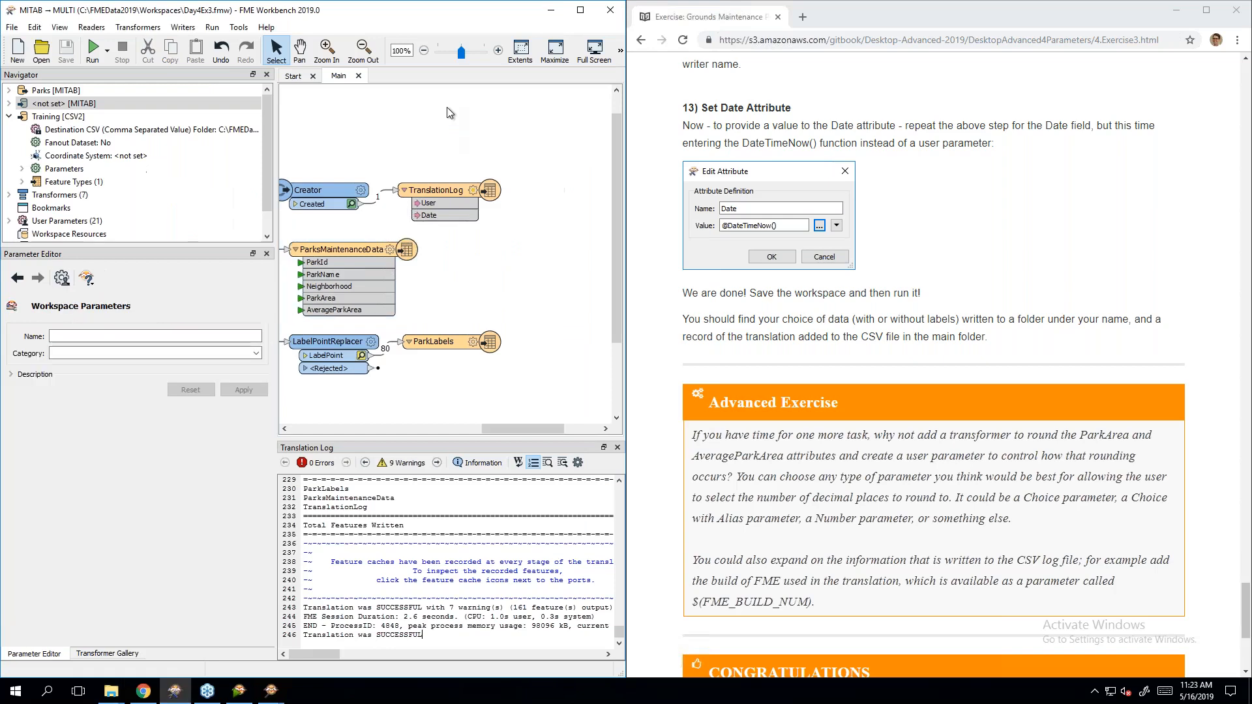
left_click(96, 46)
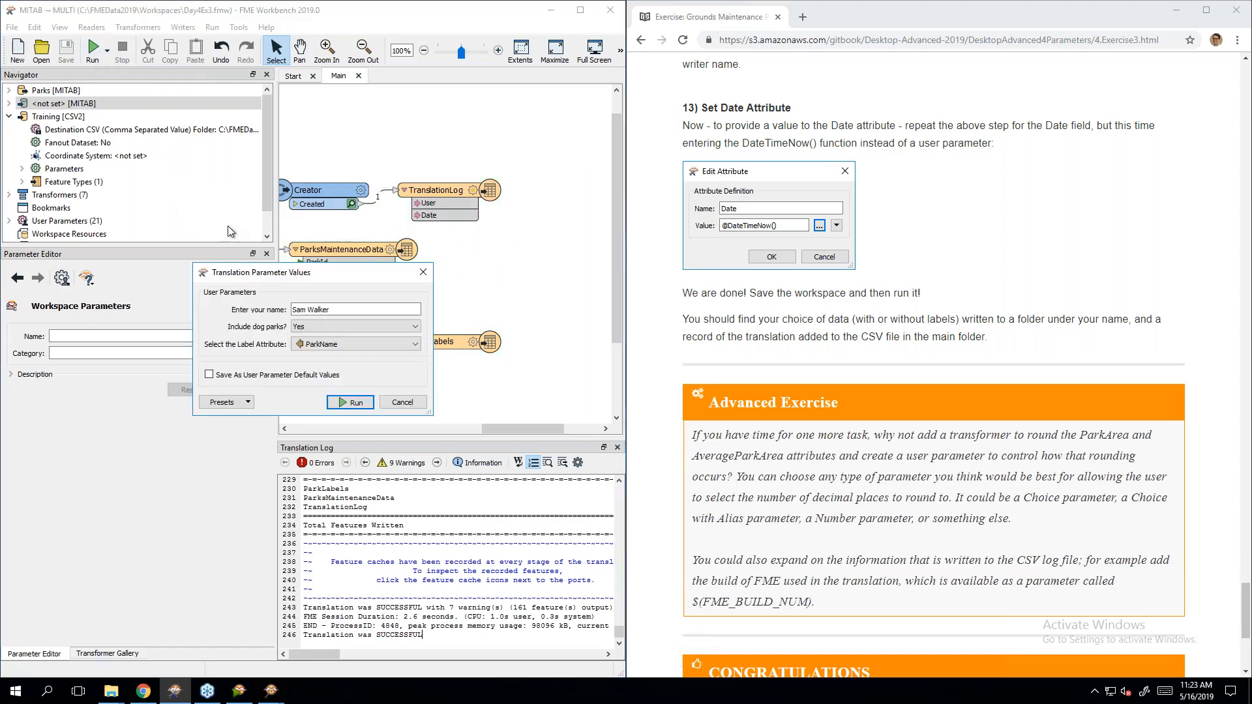
left_click(342, 326)
left_click(327, 343)
left_click(339, 343)
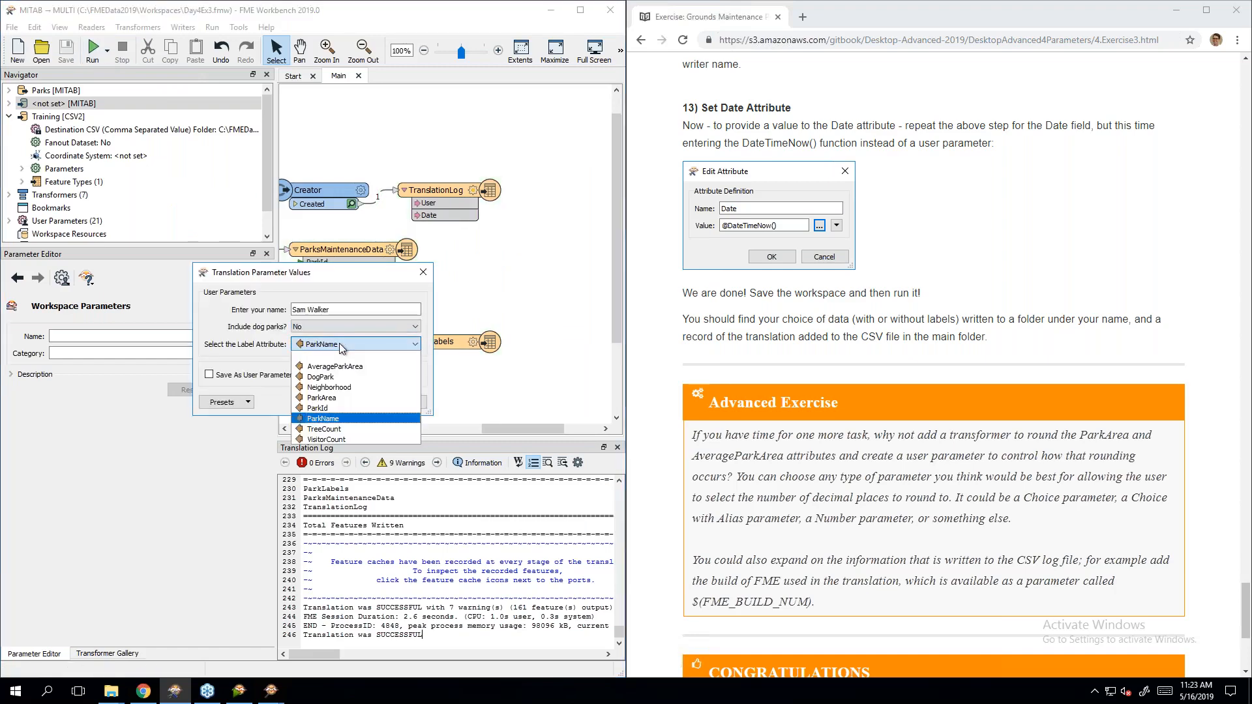
left_click(354, 398)
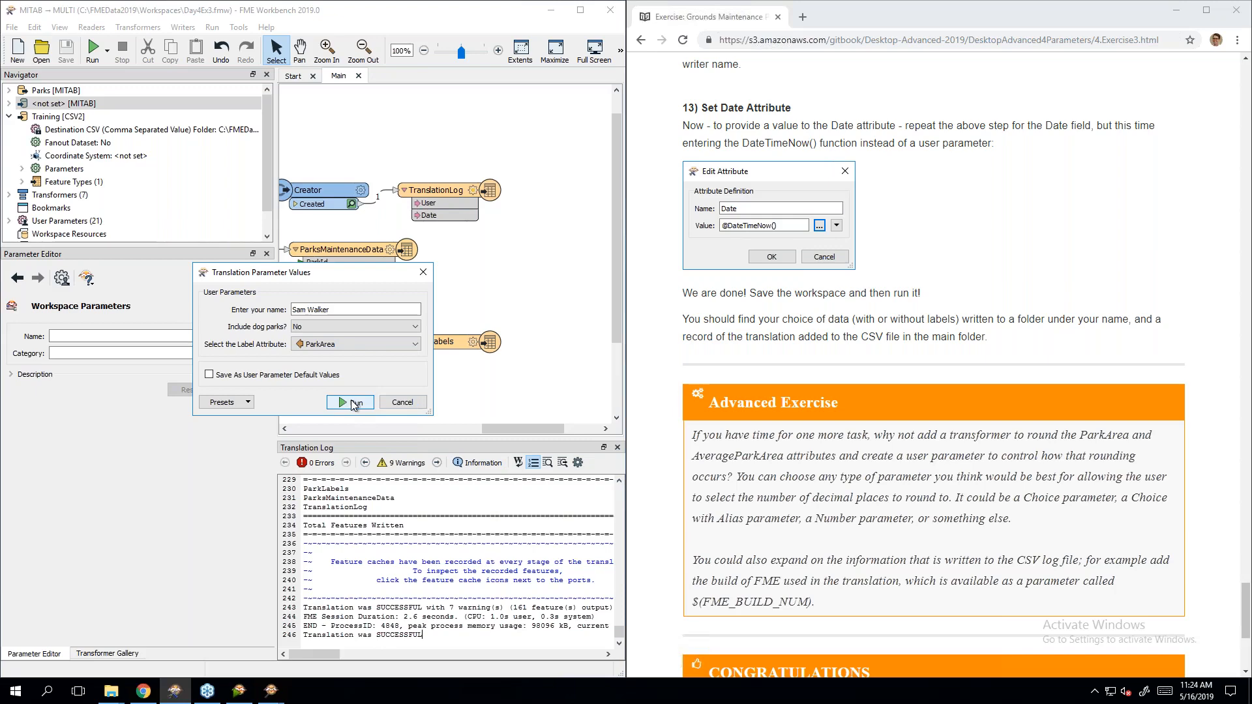
left_click(353, 404)
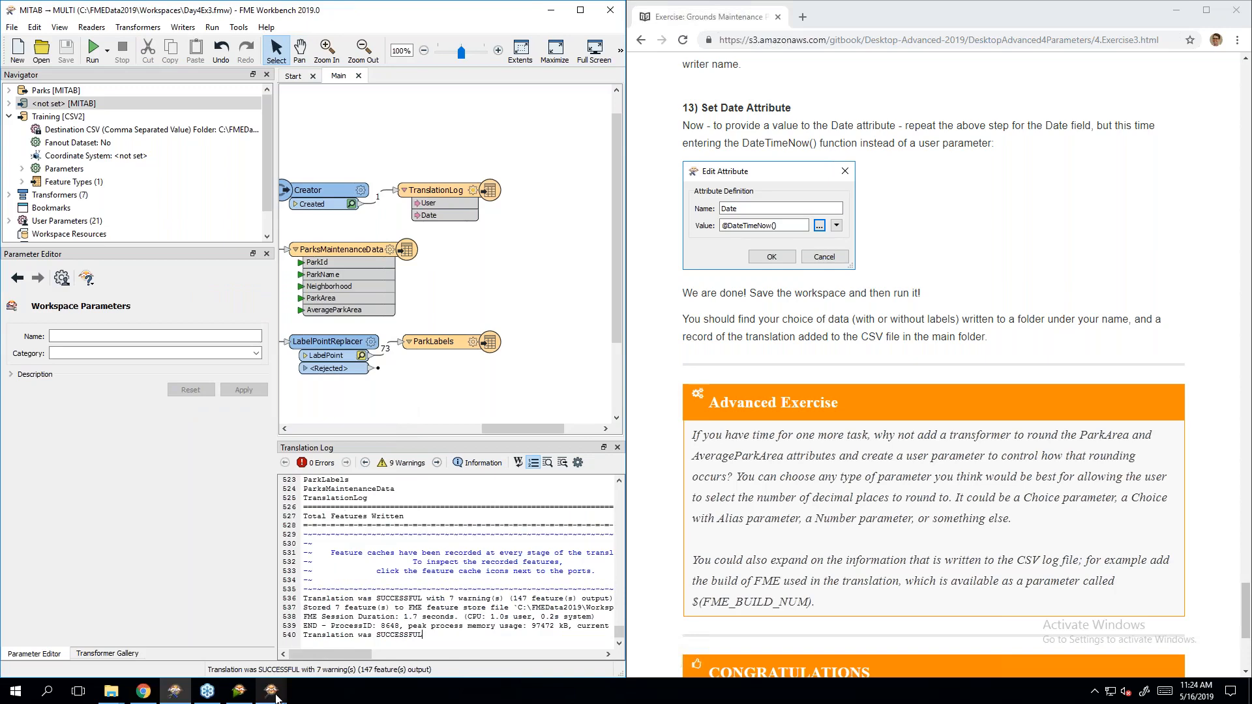
Step: Reload the Data Inspector view and zoom and pan to the parks labelled with area values
mouse_move(270, 691)
left_click(357, 637)
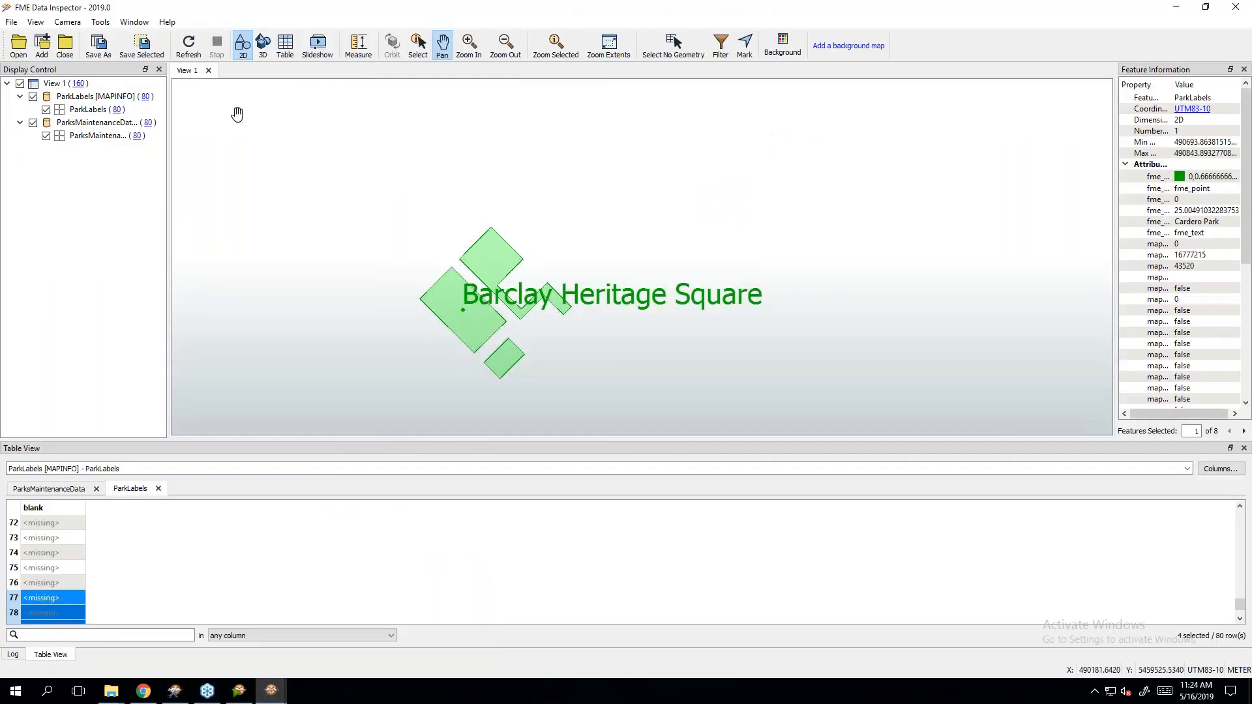
left_click(188, 50)
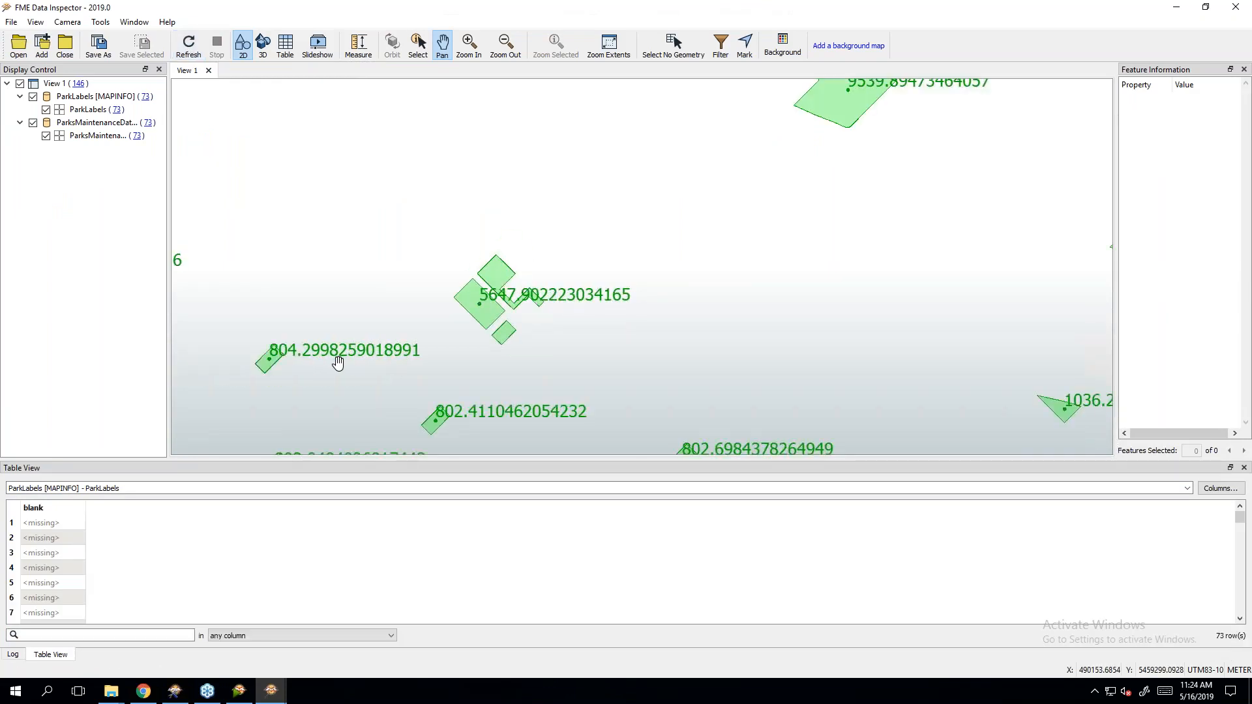
scroll(337, 363, "down", 10)
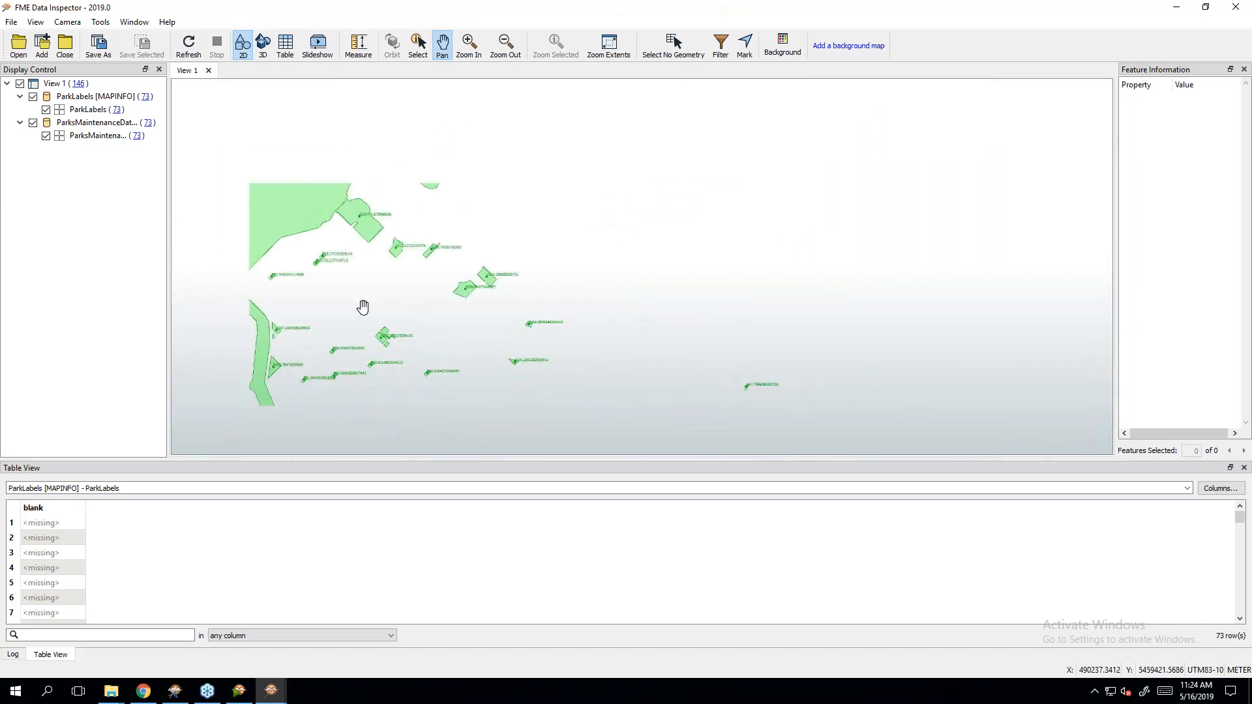
left_click_drag(465, 292, 519, 210)
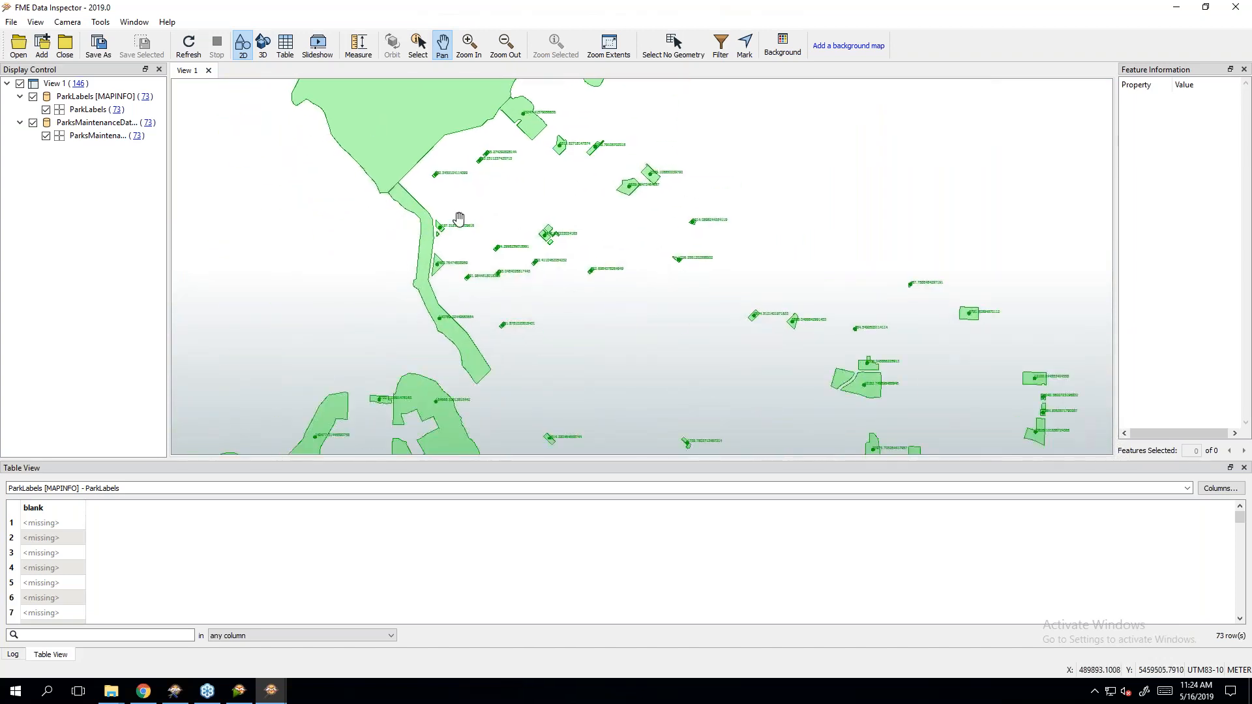
left_click_drag(515, 317, 600, 332)
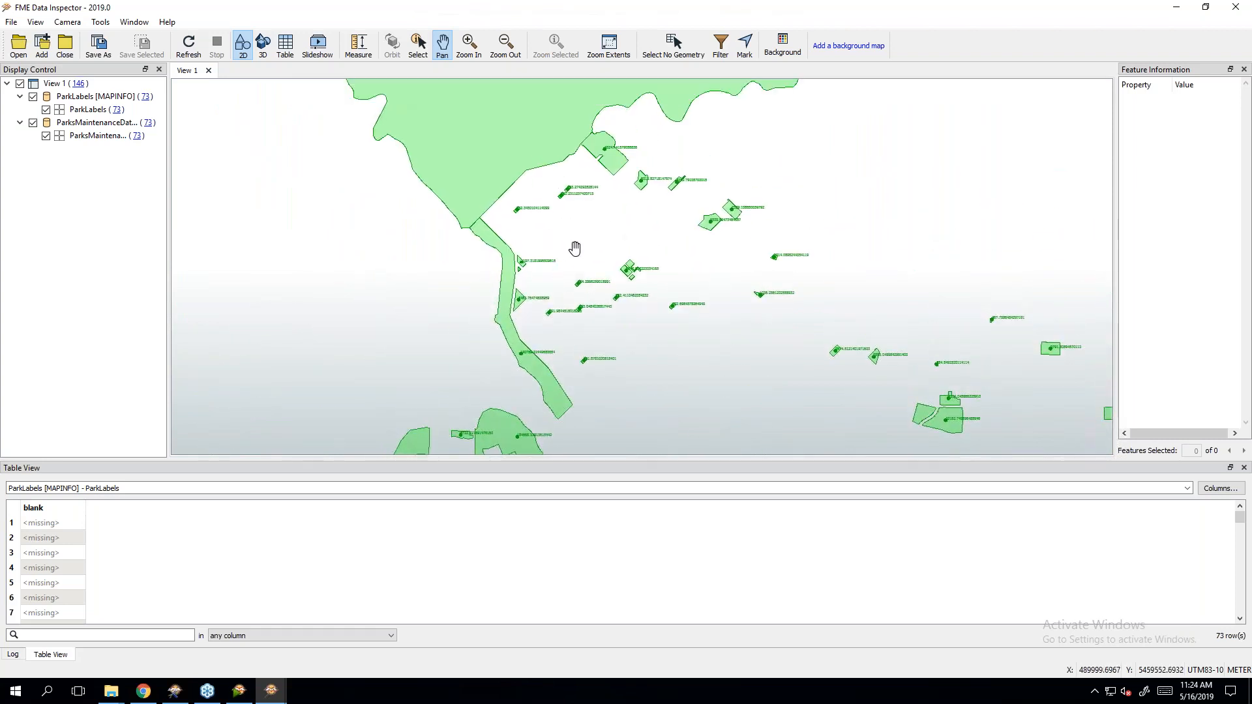
scroll(573, 249, "up", 2)
scroll(601, 224, "up", 1)
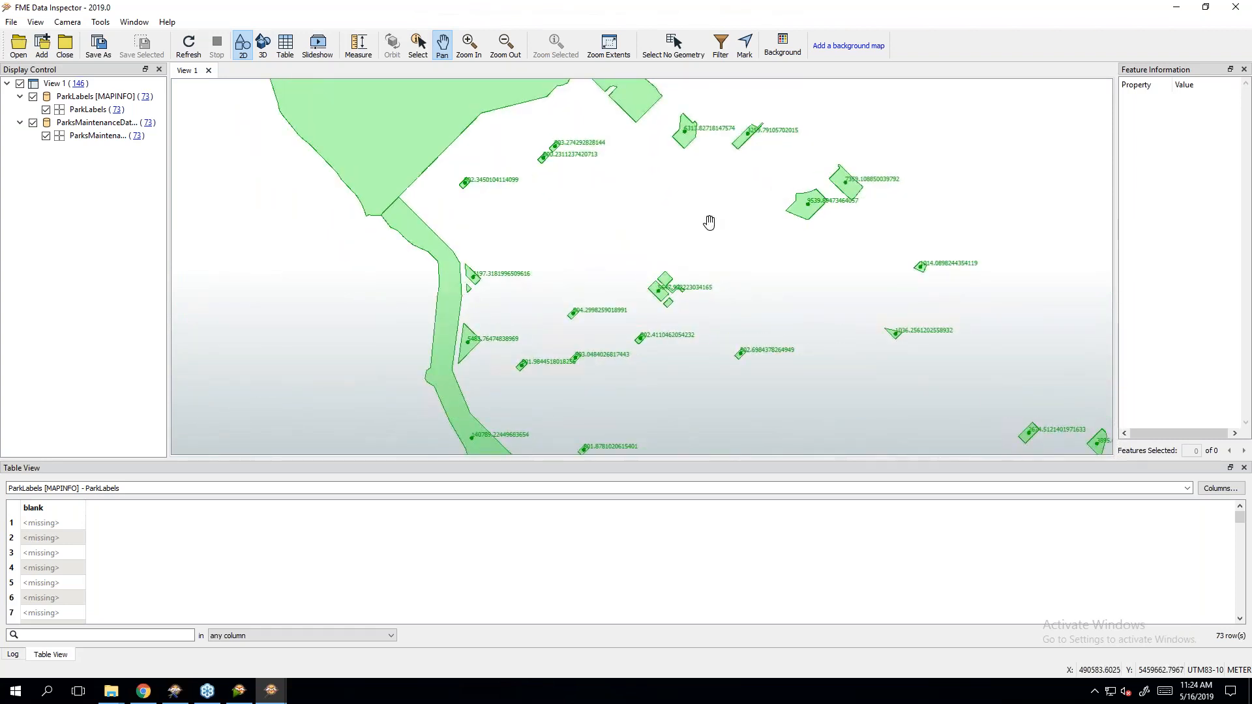
left_click(125, 687)
Step: Check TranslationLog.csv in Notepad++ for the second run's row, then close it and the Training folder
left_click(176, 632)
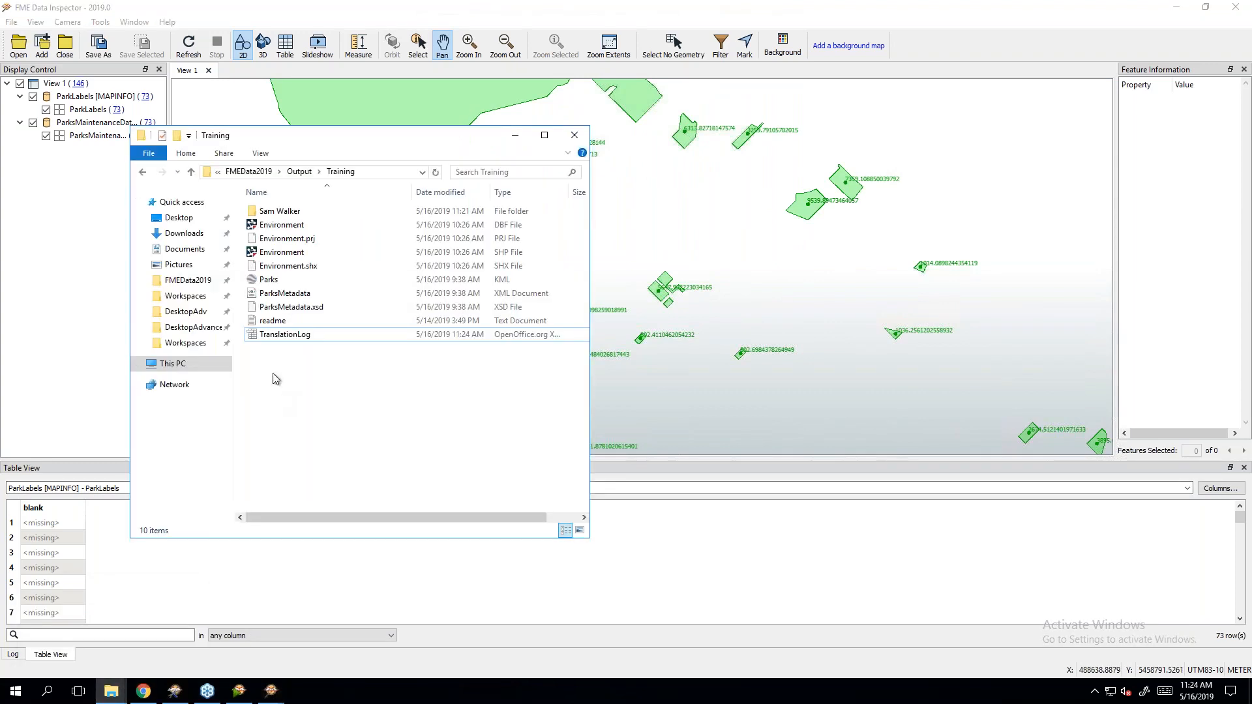
right_click(282, 340)
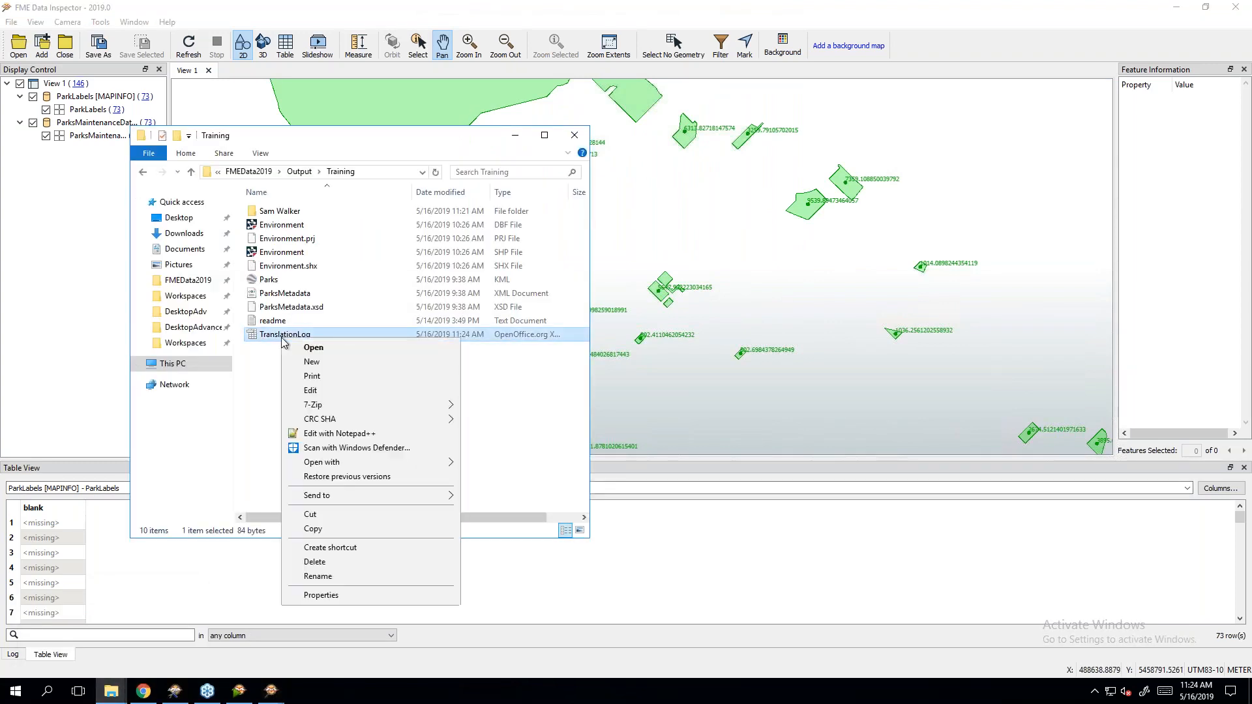
left_click(334, 433)
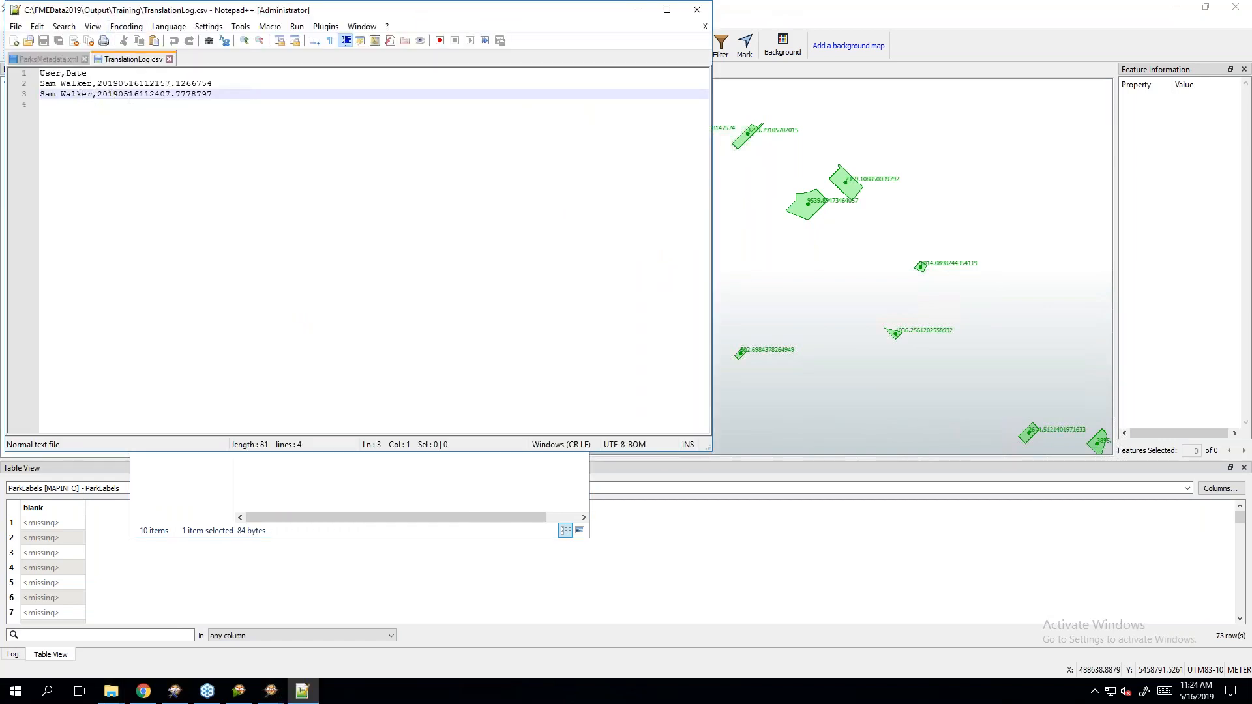
left_click(697, 10)
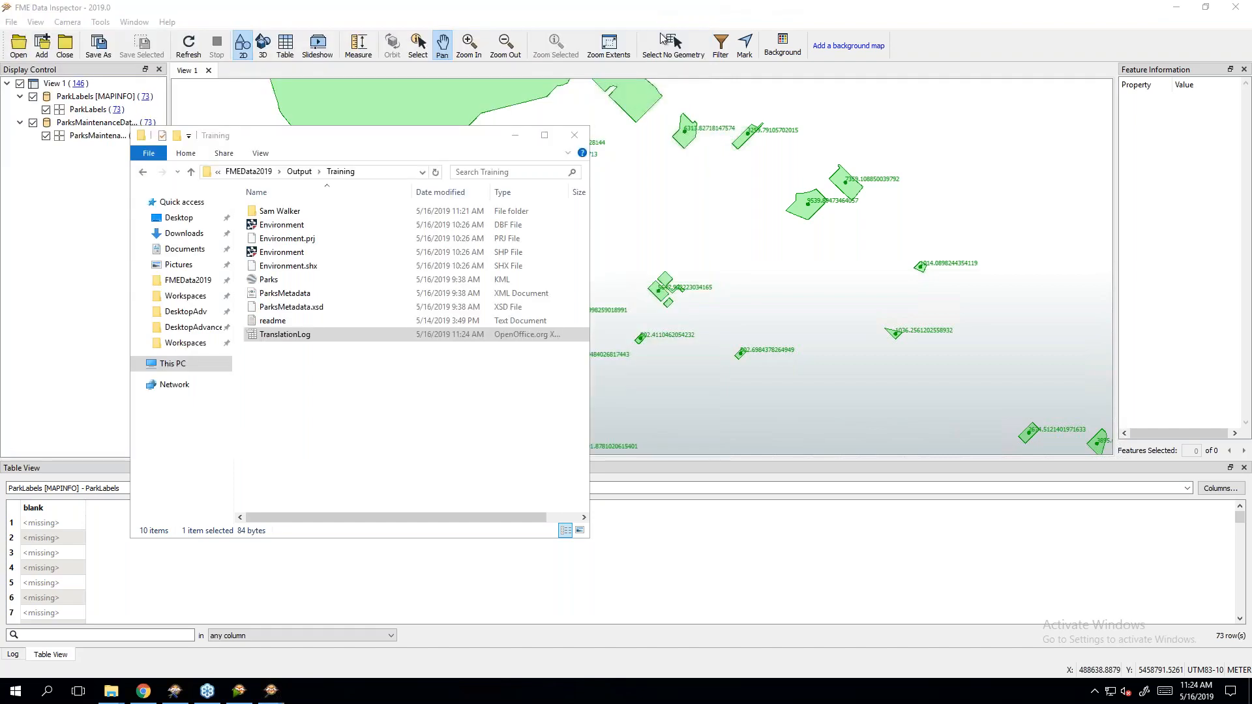
left_click(575, 132)
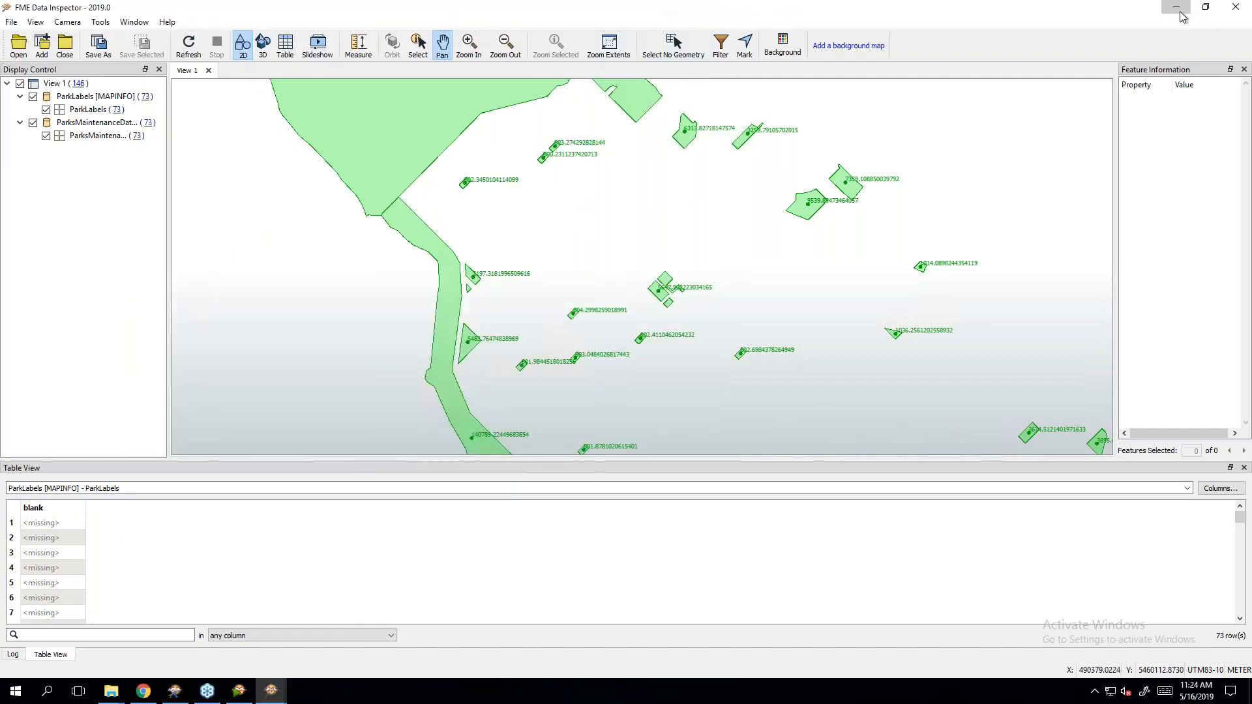
left_click(1181, 13)
left_click(1033, 251)
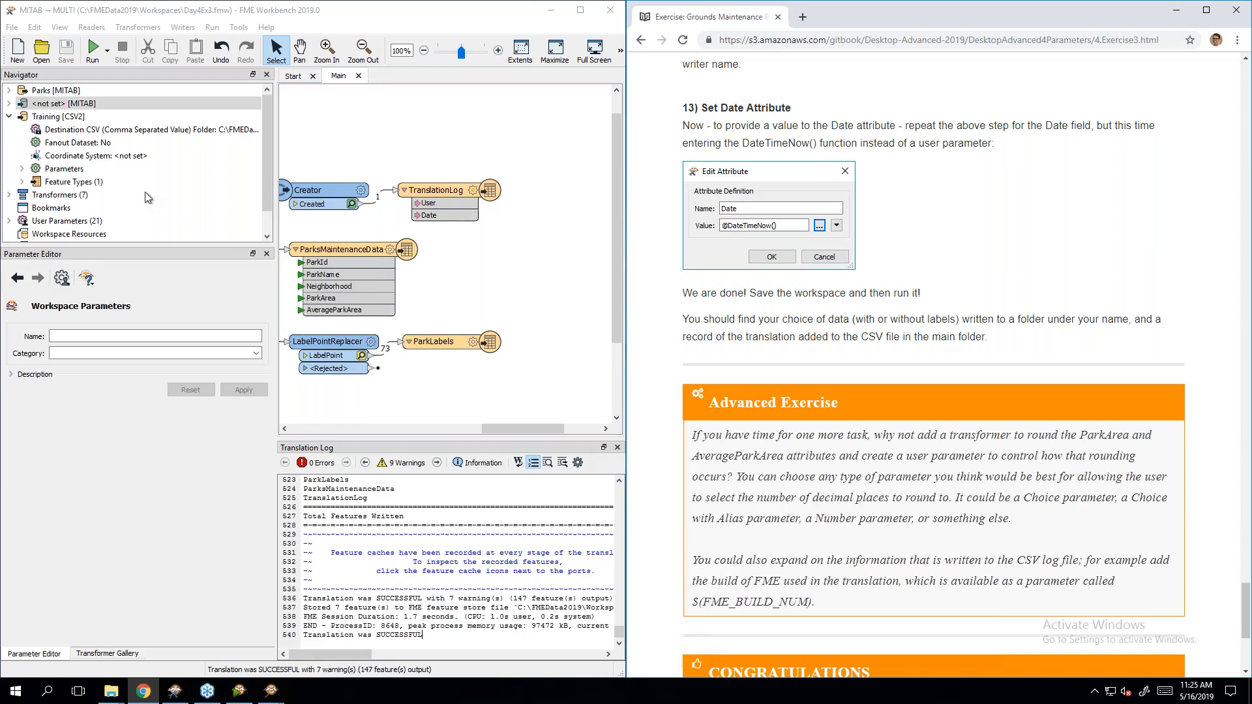
Step: Expand User Parameters in the Navigator to review the three published parameters and the private OutputFolder
left_click(9, 116)
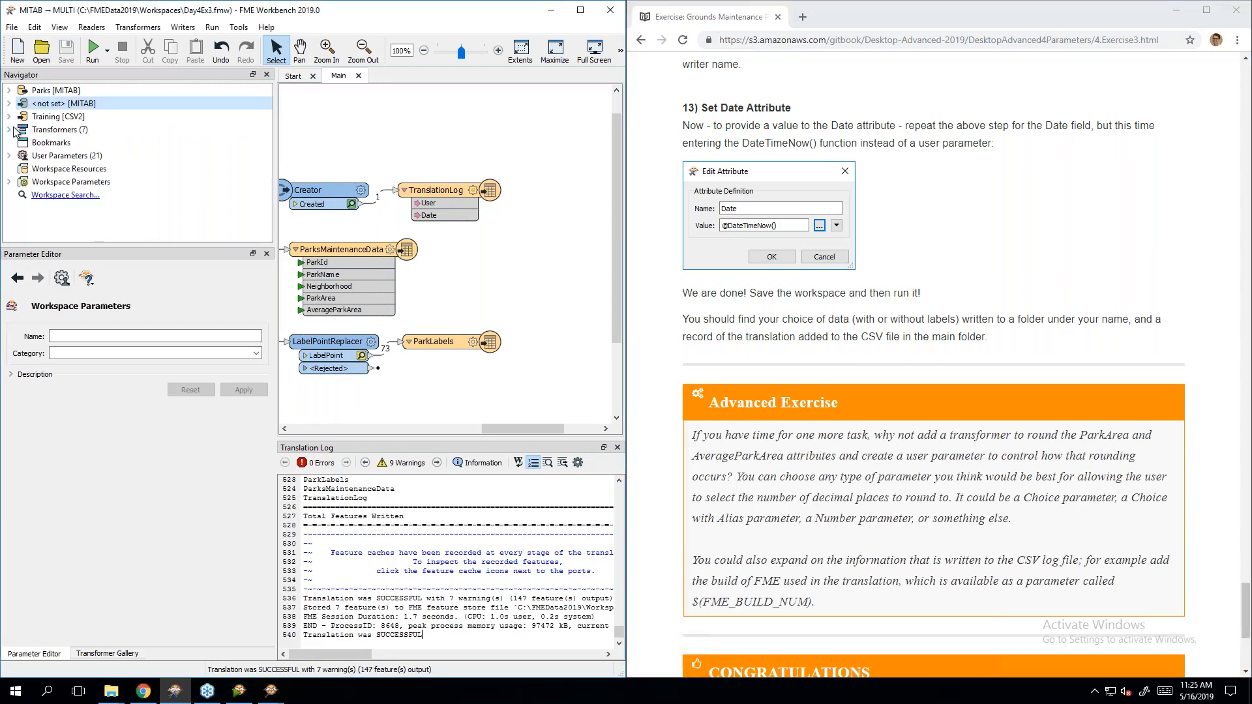
left_click(11, 155)
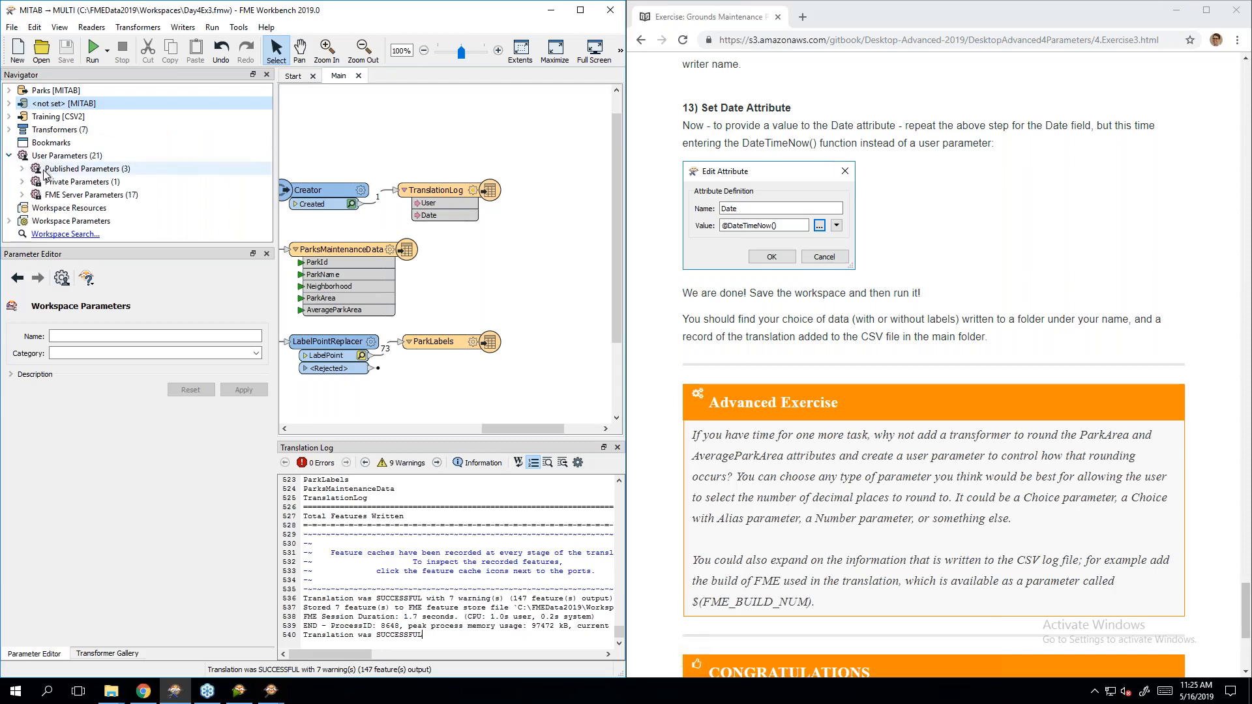
left_click(22, 169)
left_click(22, 221)
scroll(131, 209, "down", 2)
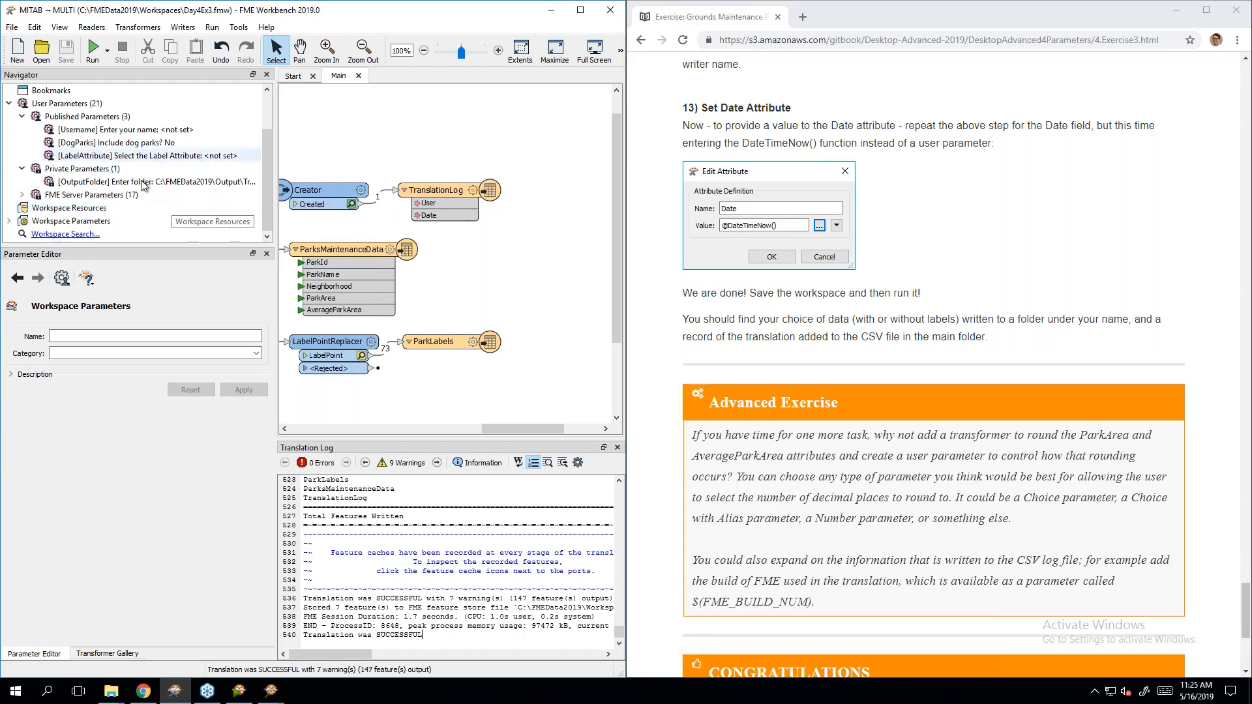
scroll(137, 157, "up", 2)
scroll(157, 170, "down", 2)
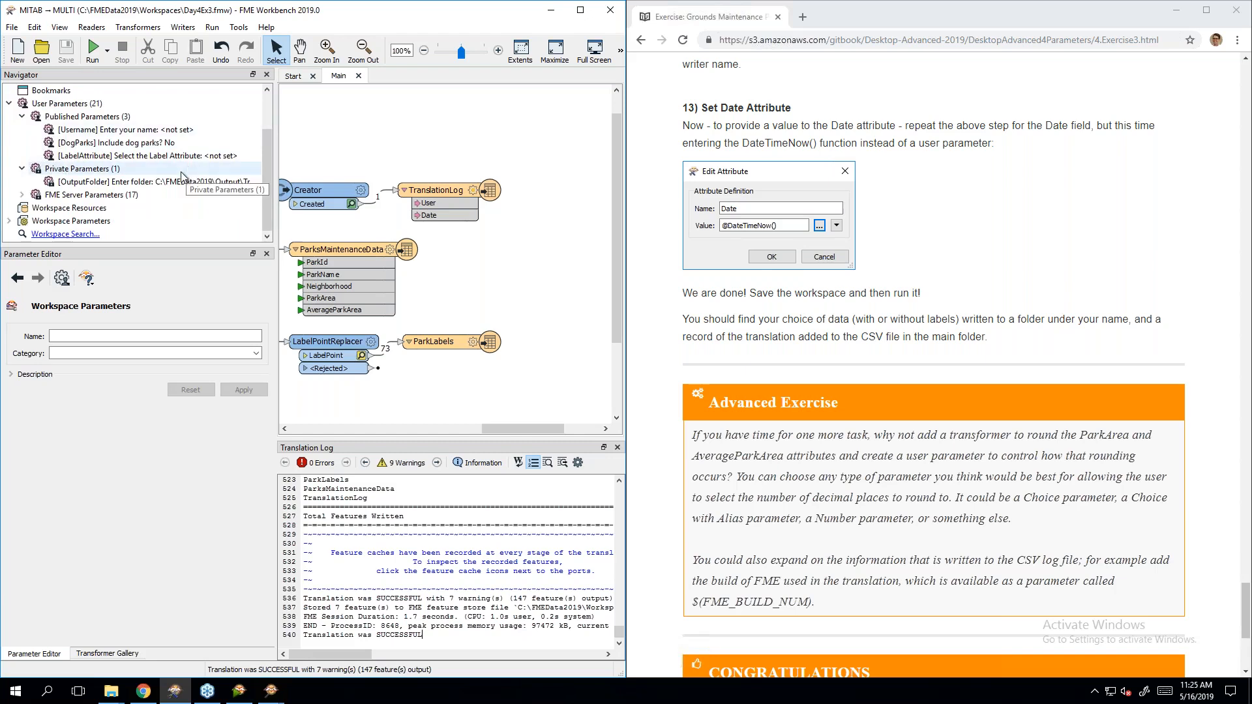
scroll(181, 171, "up", 2)
Step: Check that the MapInfo writer's Destination Folder is $(OutputFolder)\$(Username), then collapse the Navigator groups
left_click(8, 103)
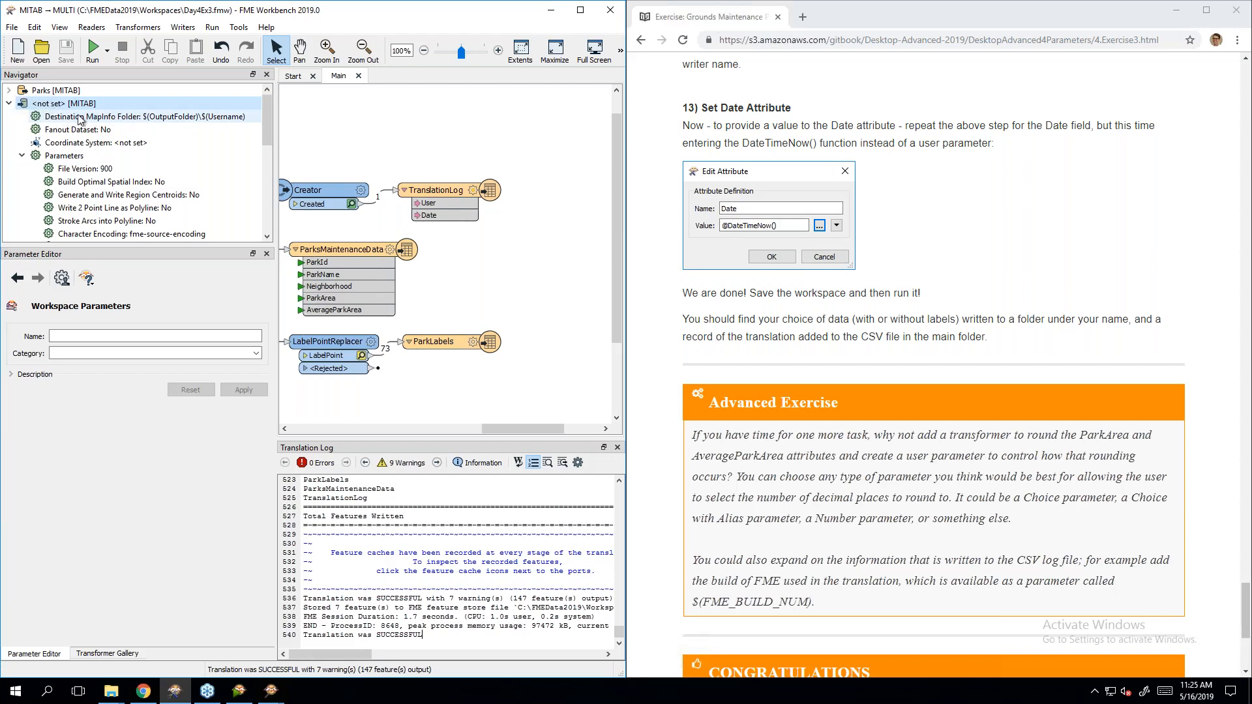
left_click(117, 121)
double_click(118, 121)
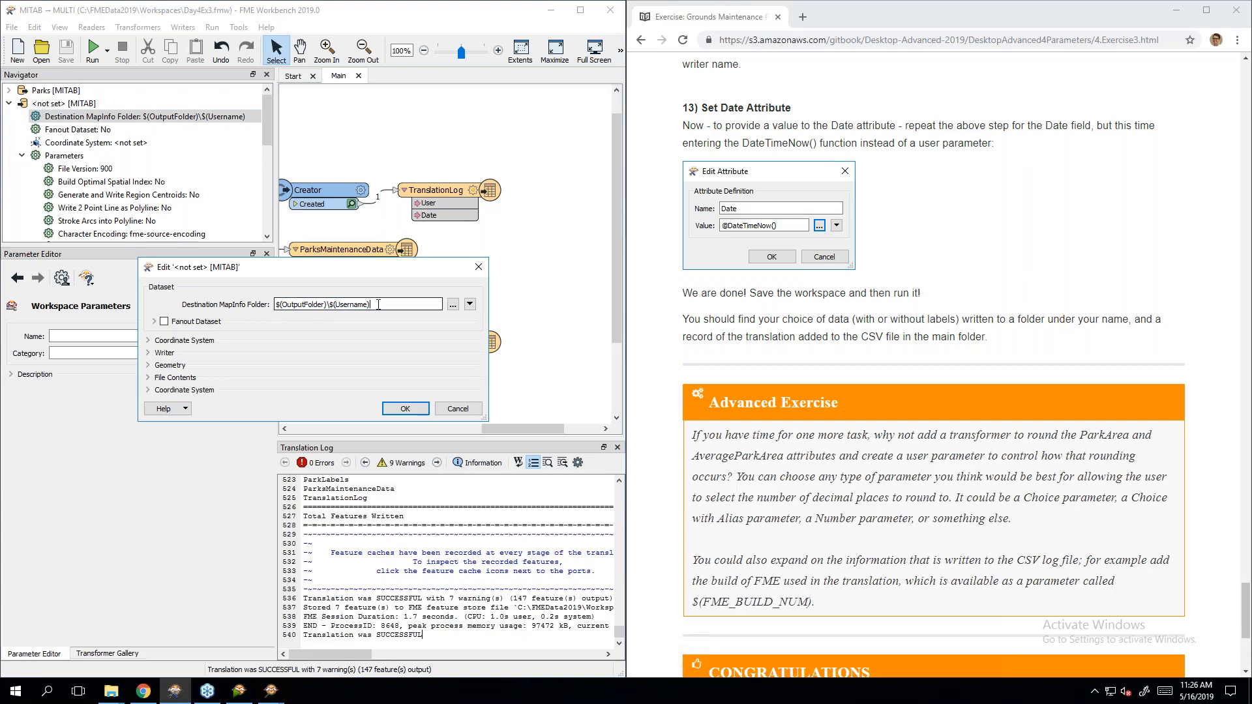
left_click(480, 267)
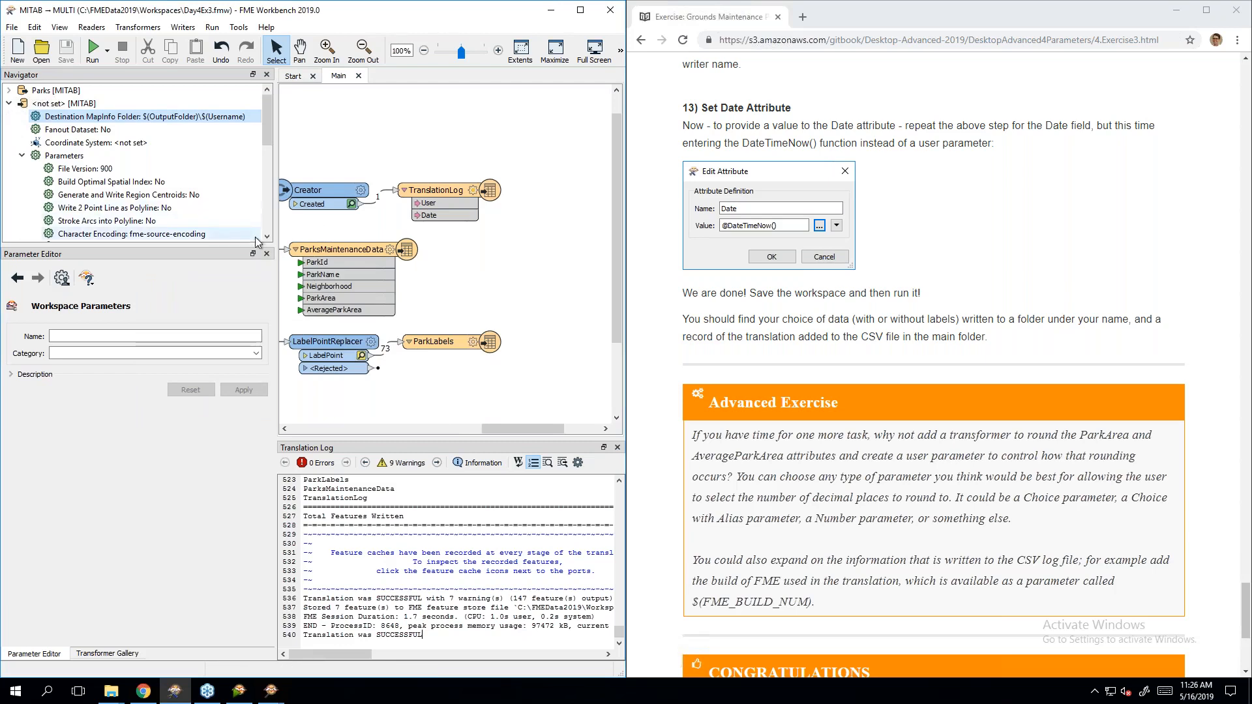
left_click(9, 103)
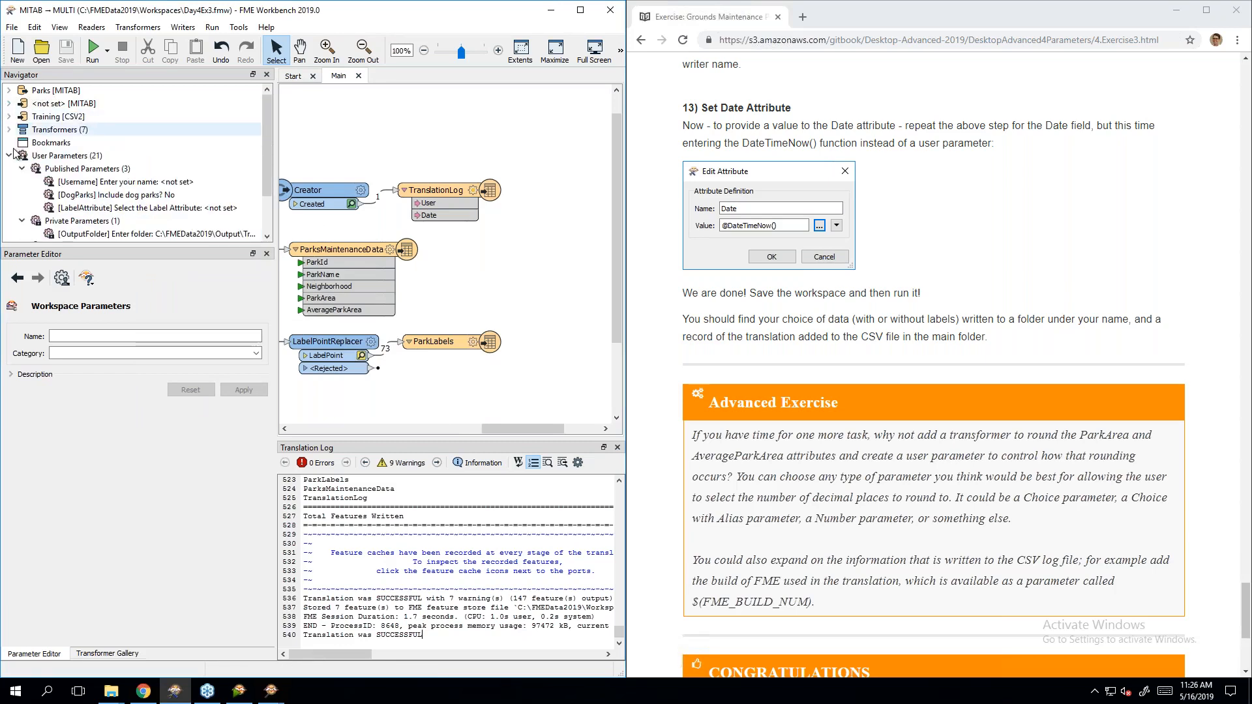
left_click(22, 182)
left_click(21, 182)
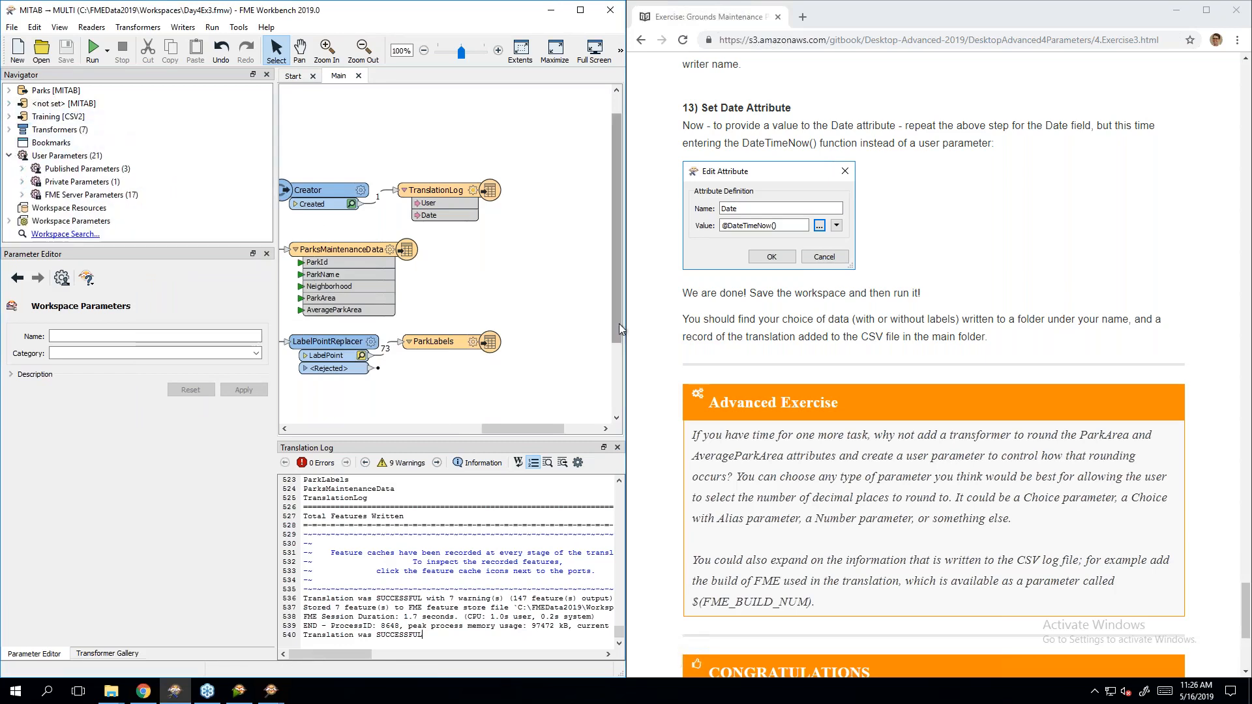
left_click(1040, 280)
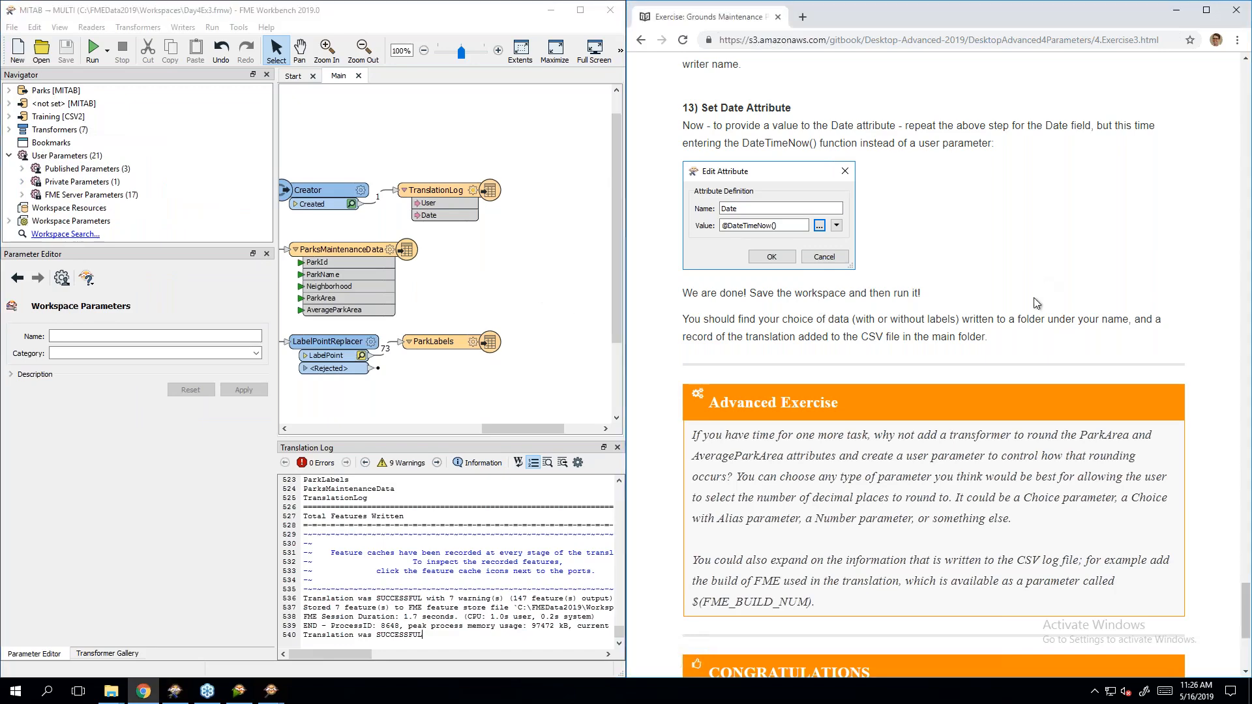
Step: Read through the Exercise 3 page and highlight the advanced End Workspace file path
scroll(1037, 303, "down", 5)
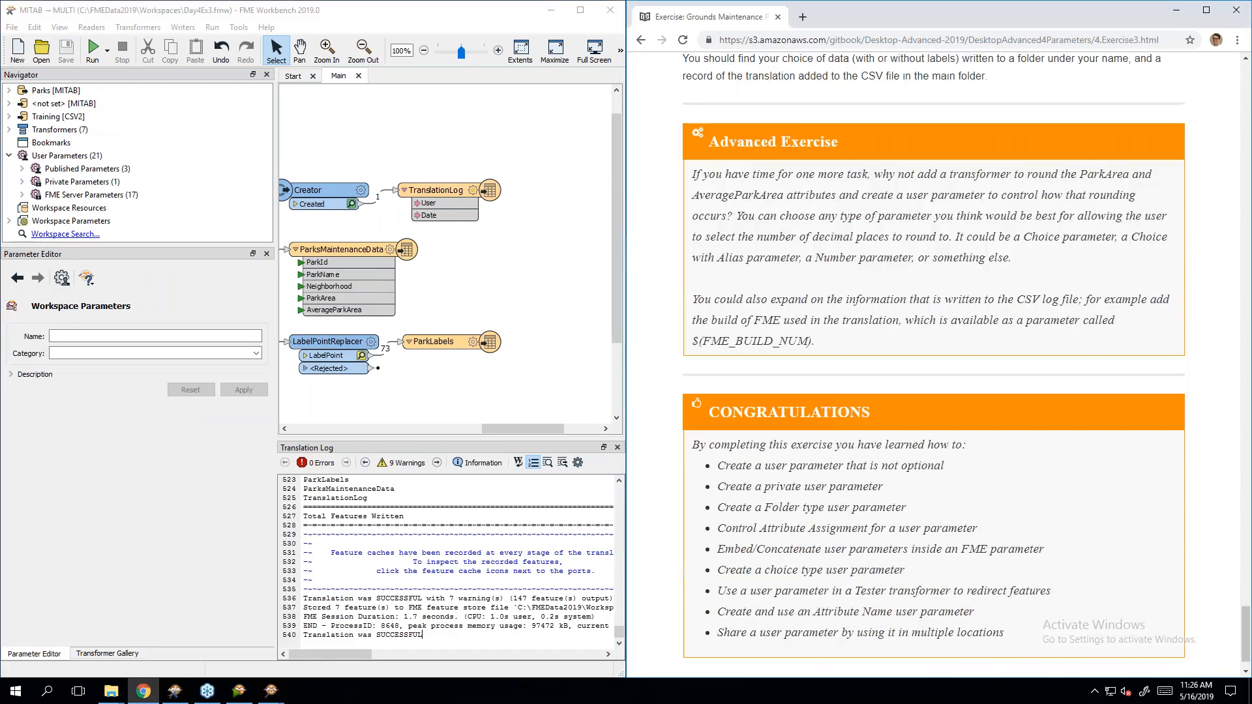
scroll(1037, 320, "up", 3)
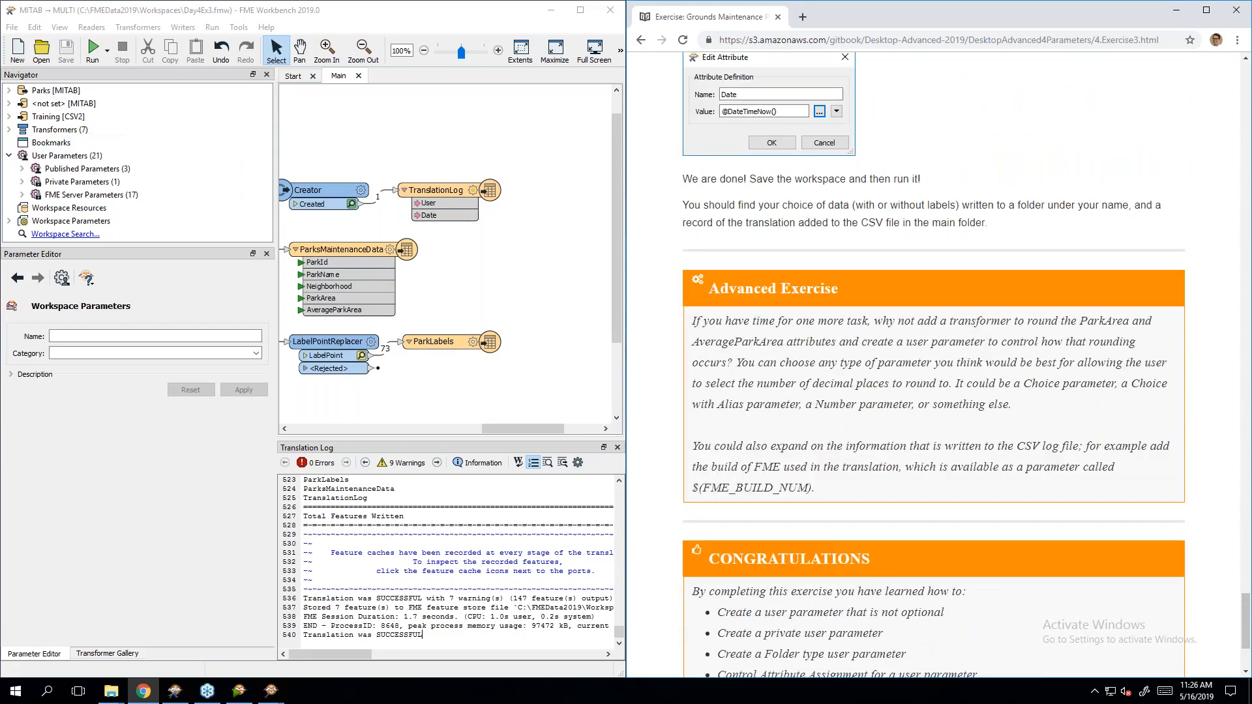
scroll(1000, 306, "down", 2)
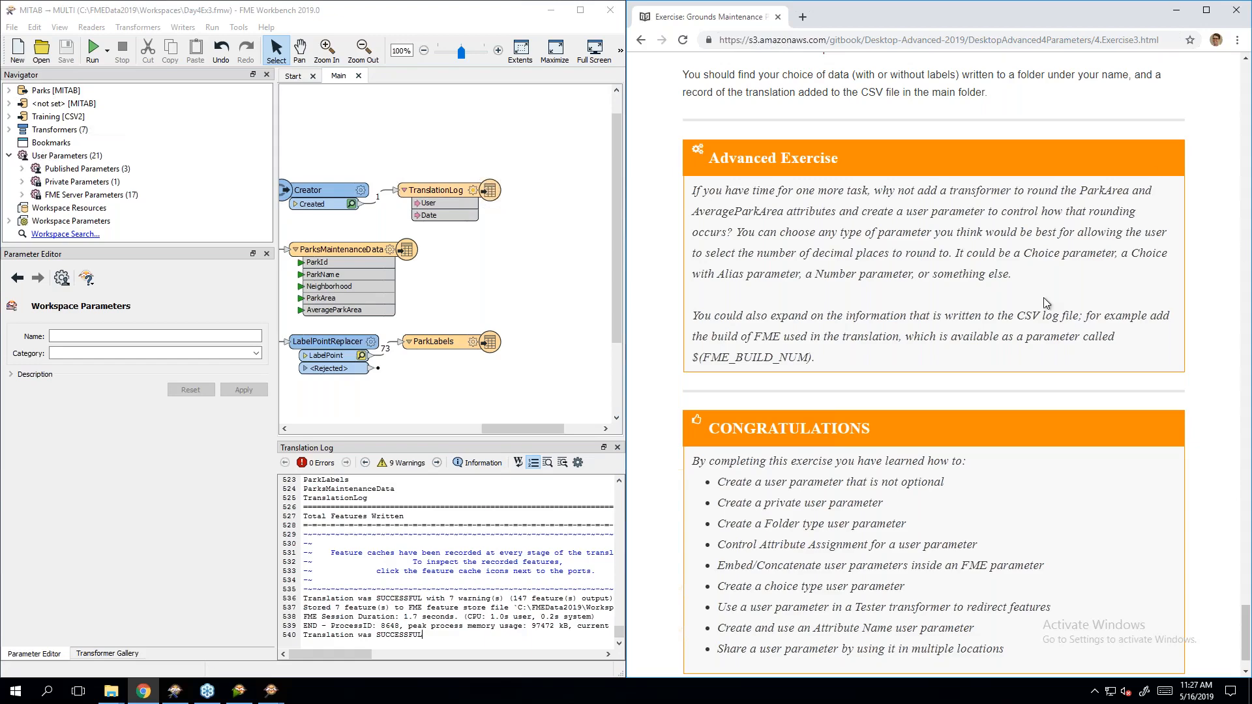
key("Home")
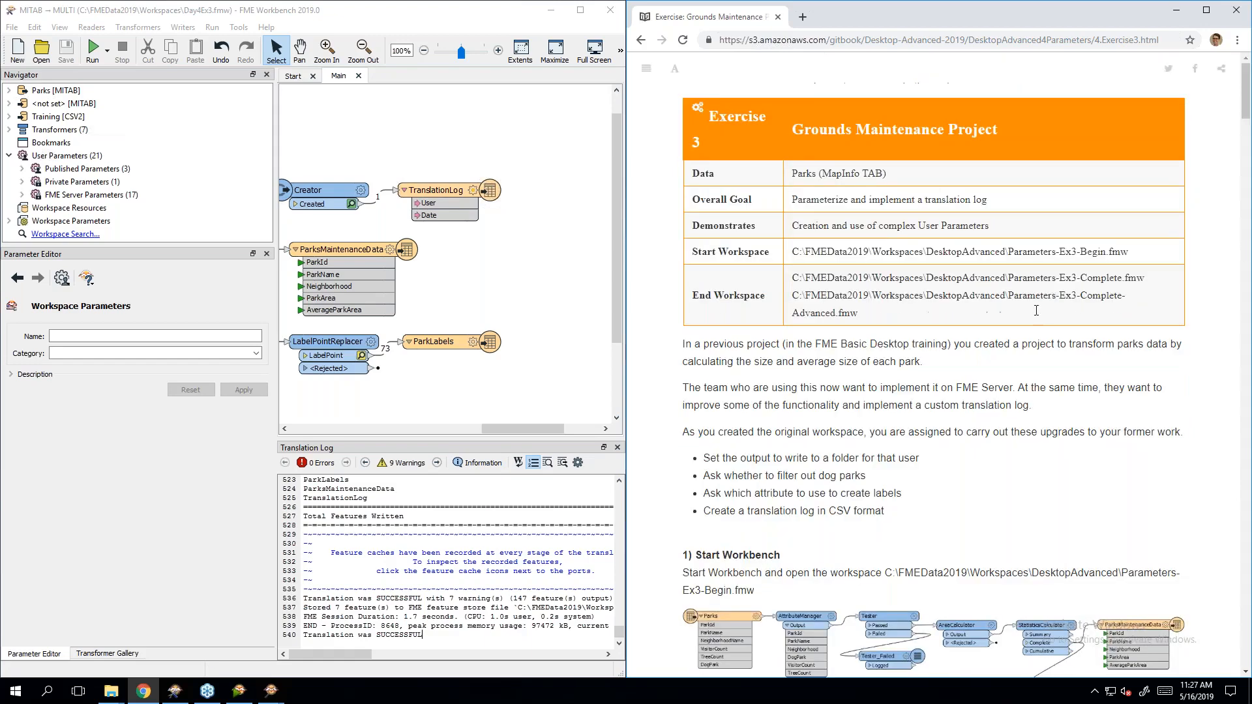
left_click_drag(794, 297, 861, 316)
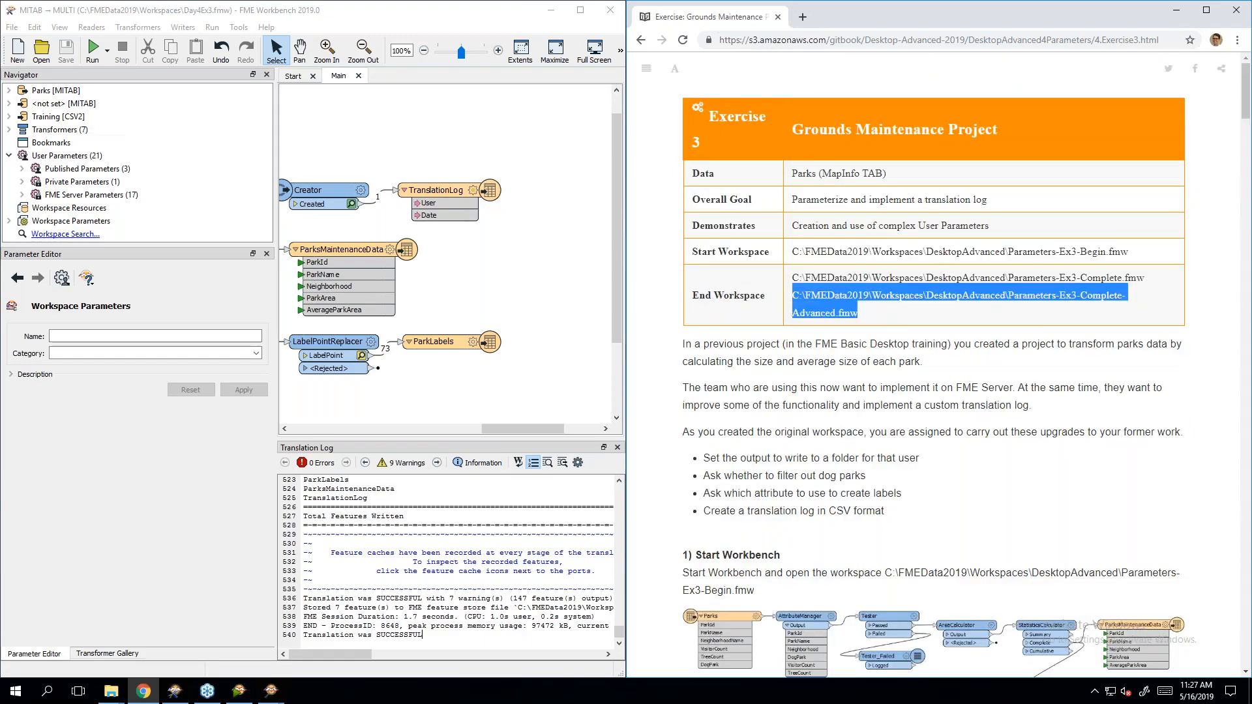
left_click(878, 313)
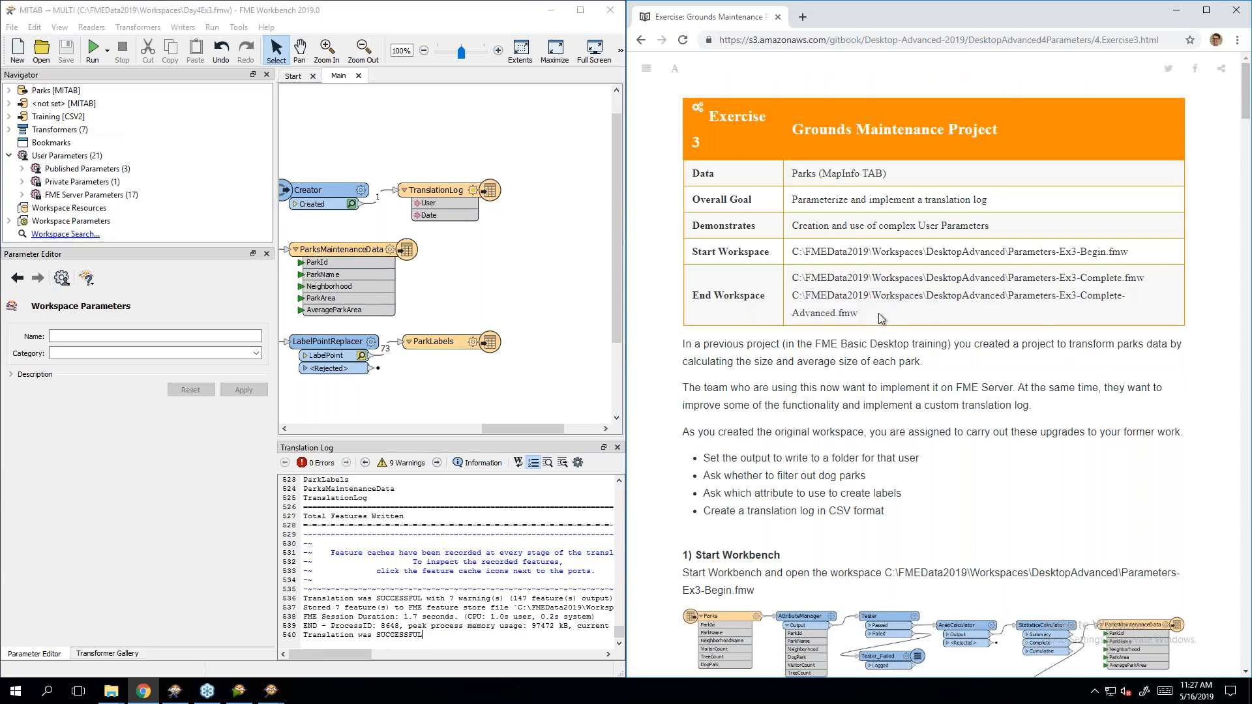
Step: Advance to the Module Review page and scroll through its theory points and FME skills
scroll(878, 313, "down", 8)
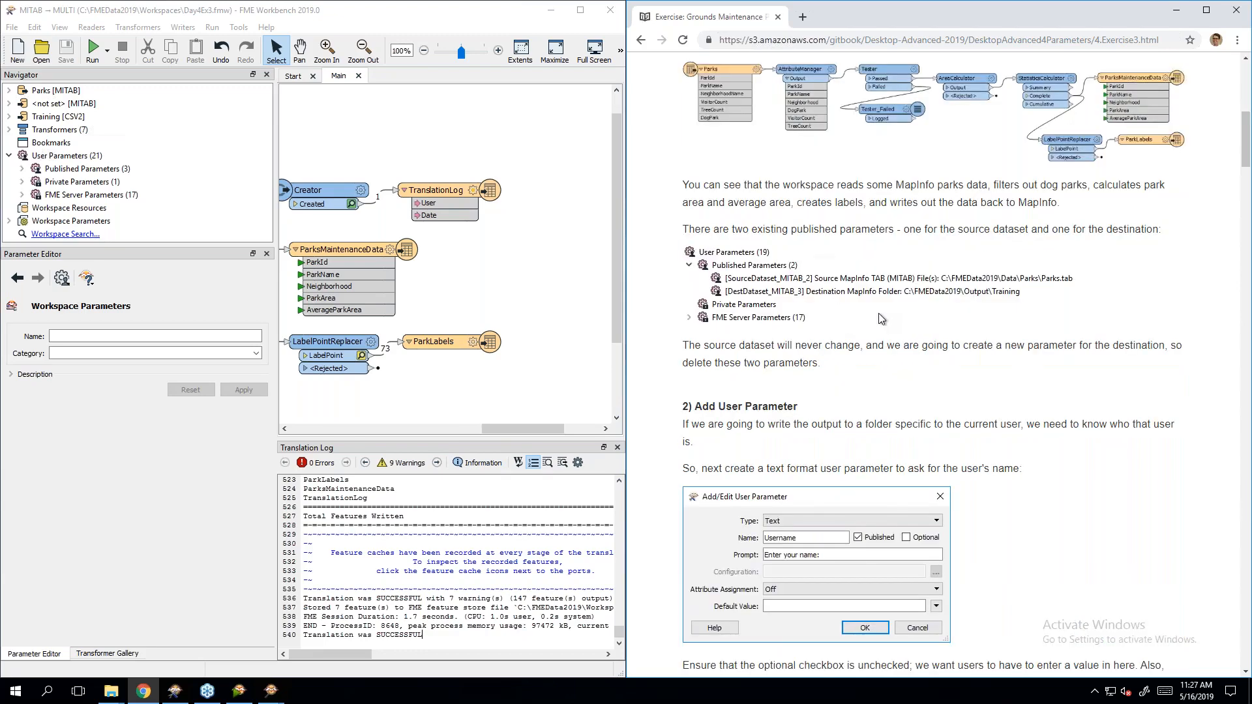
key("End")
key("Right")
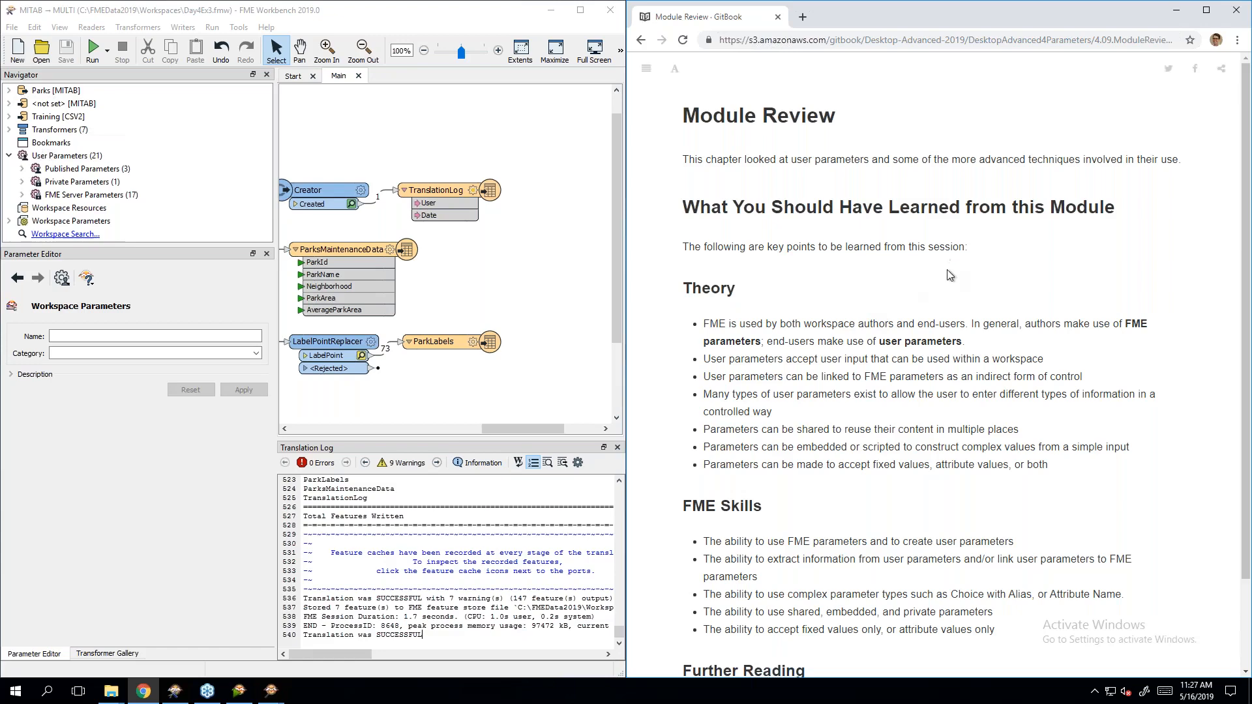
scroll(952, 276, "down", 1)
scroll(1041, 443, "down", 1)
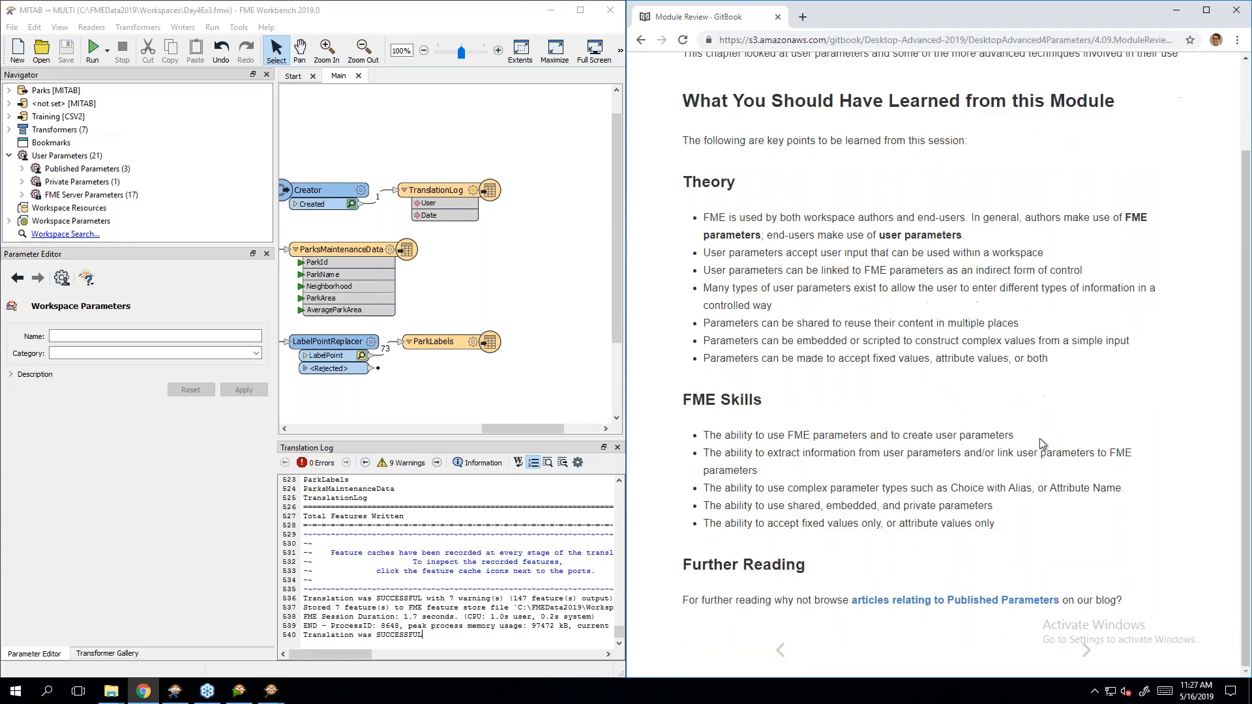